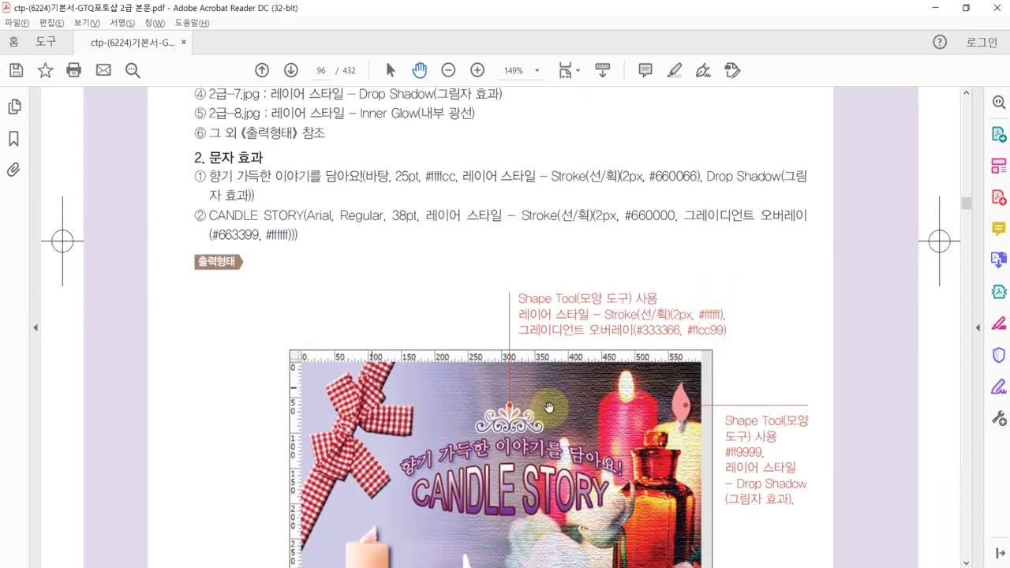
Review the picture effects, text effects and the CANDLE STORY output example on page 96 of the exam PDF.
scroll(655, 228, up, 1)
scroll(660, 262, up, 1)
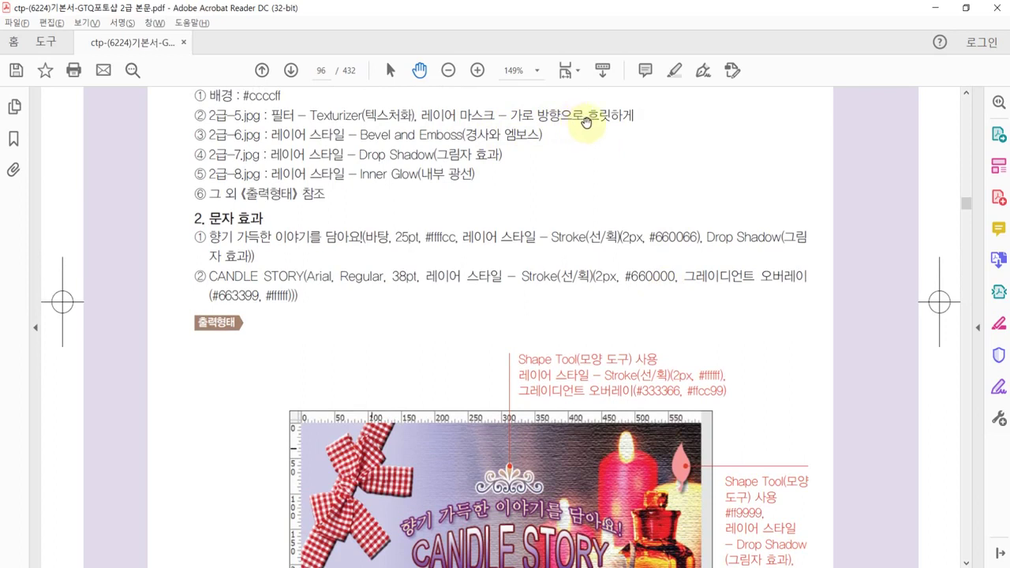
scroll(550, 347, down, 2)
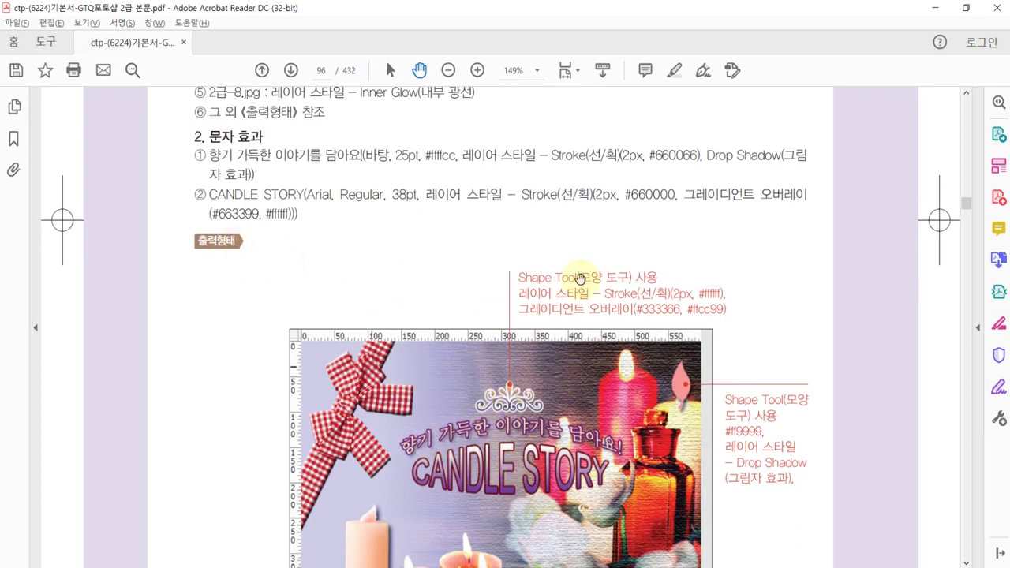
drag(580, 278, 582, 379)
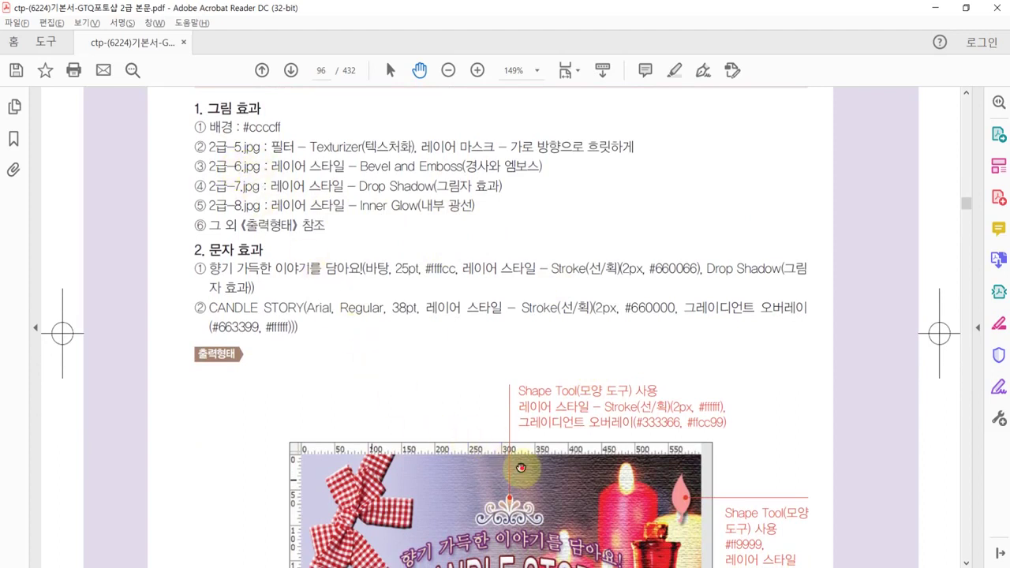
drag(521, 467, 530, 267)
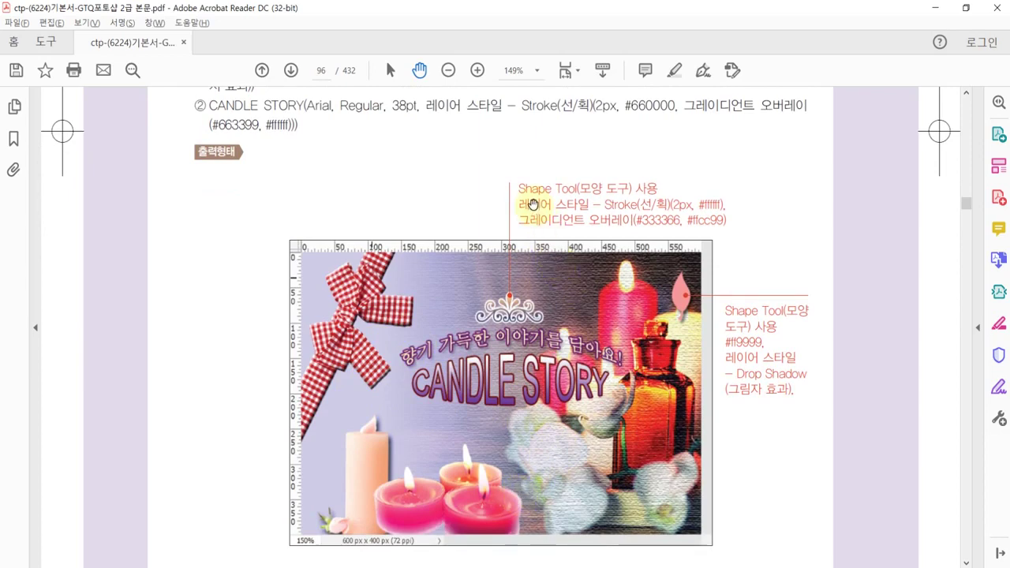
drag(534, 200, 527, 225)
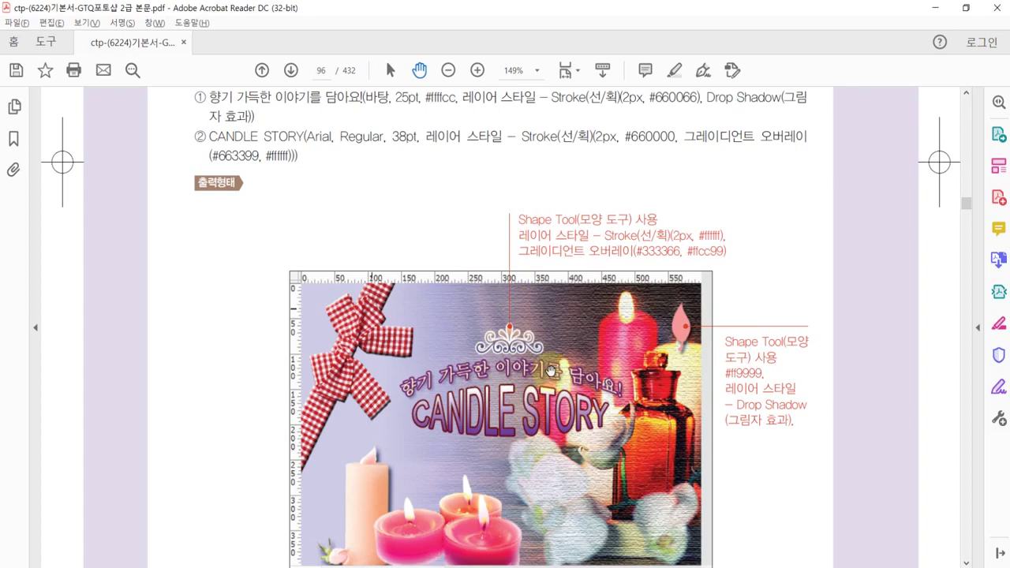
scroll(552, 370, down, 1)
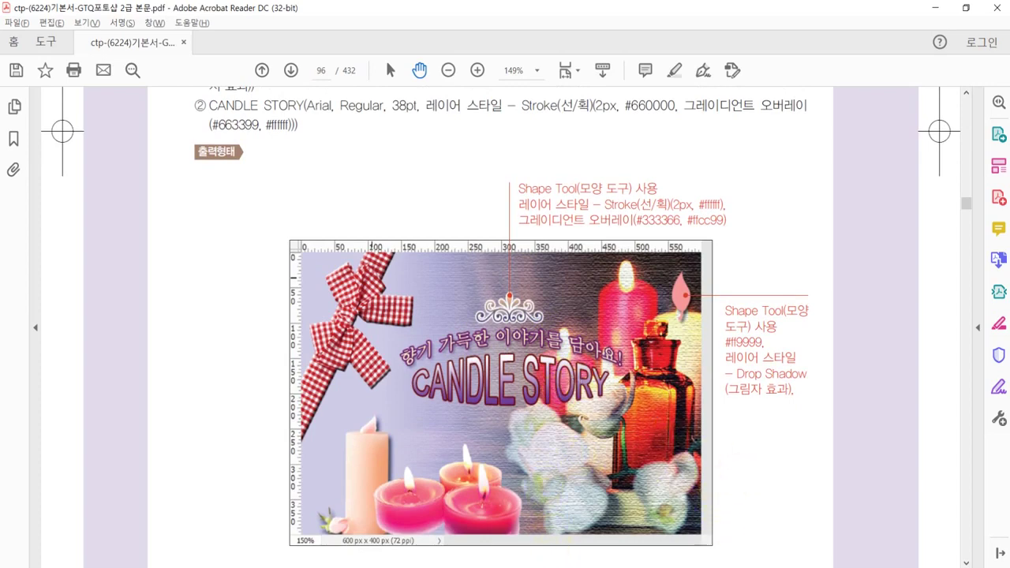
Switch to Photoshop, collapse the layer list and view the source images 2급-5.jpg and 2급-8.jpg beside the finished design.
key(alt+Tab)
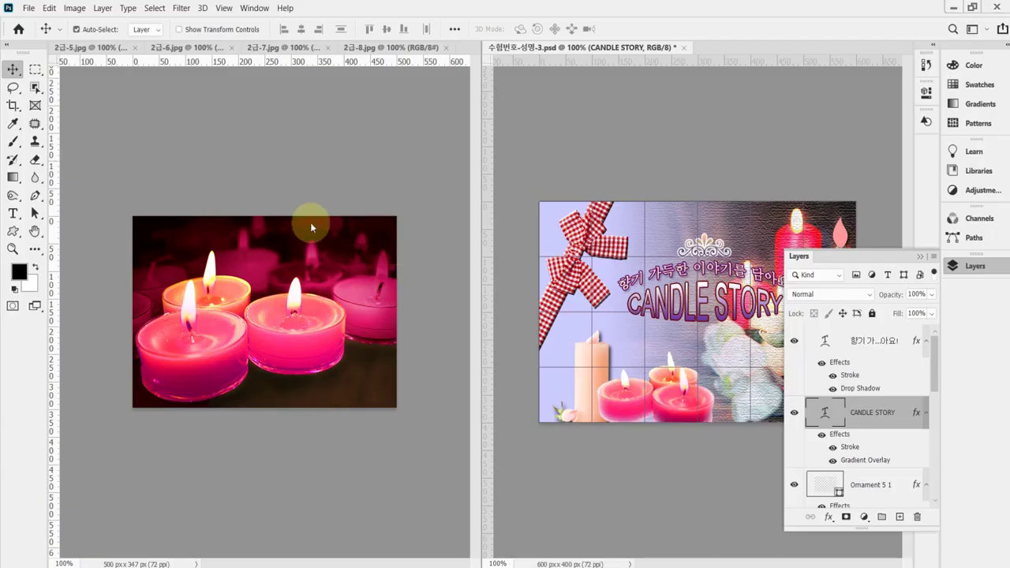
click(976, 266)
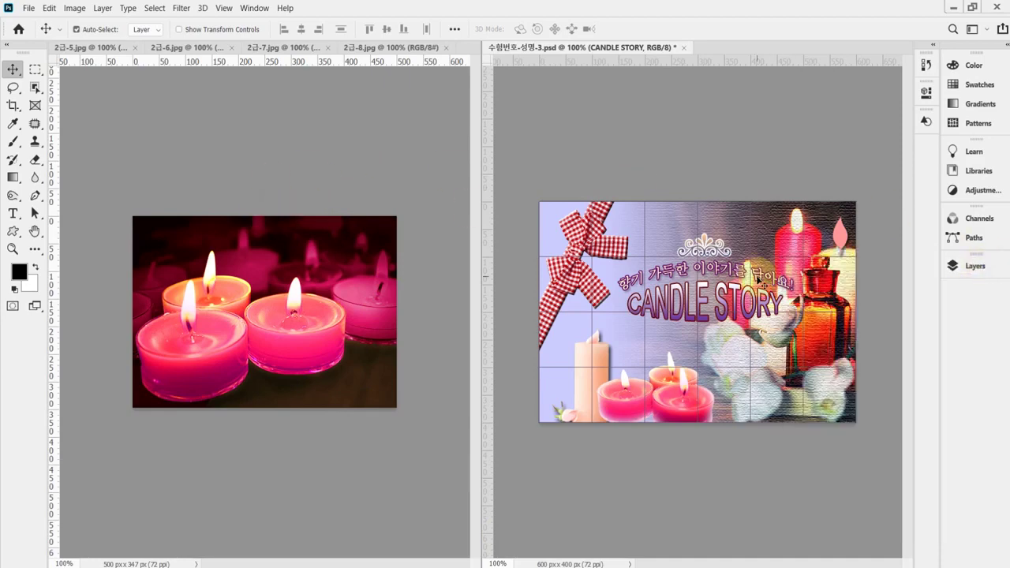
click(88, 48)
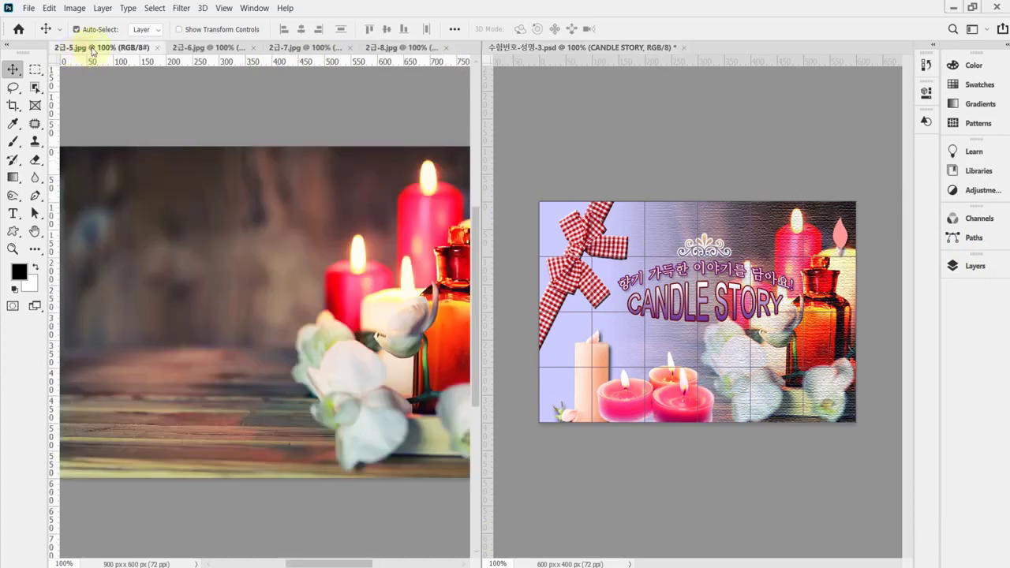
click(386, 49)
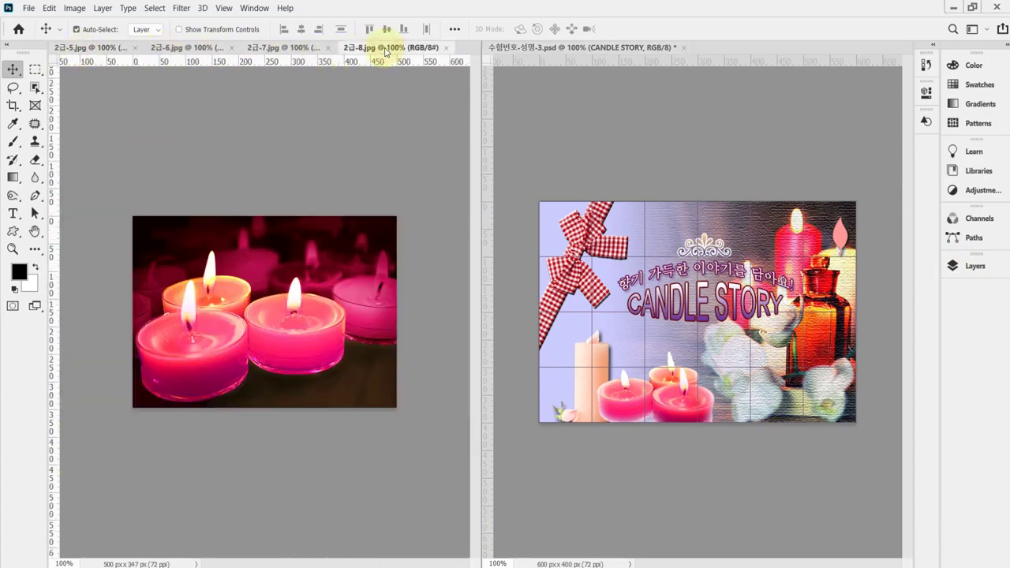
click(71, 48)
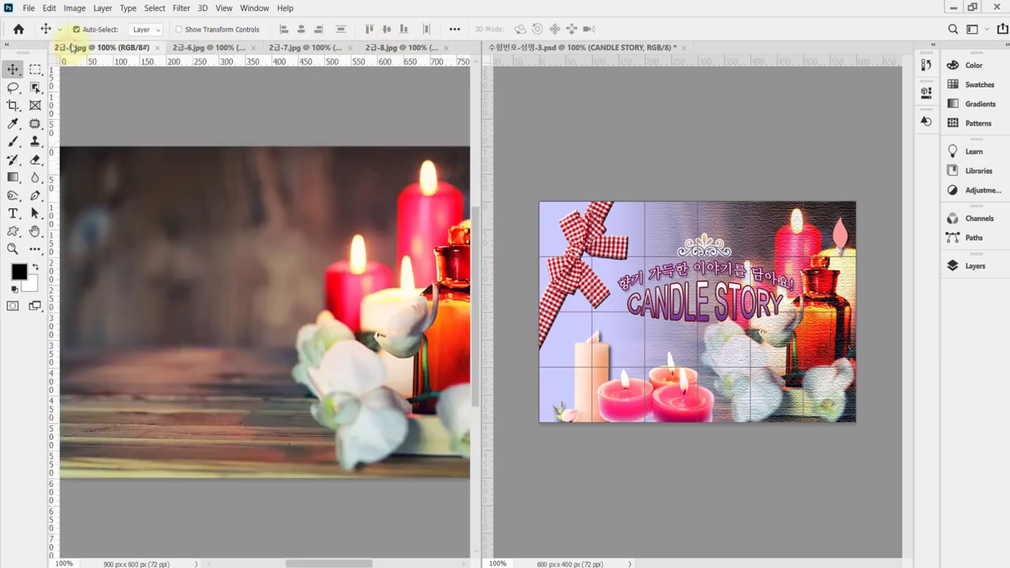
Open the four source images 2급-5.jpg through 2급-8.jpg from the GTQ Image folder.
click(27, 8)
key(Escape)
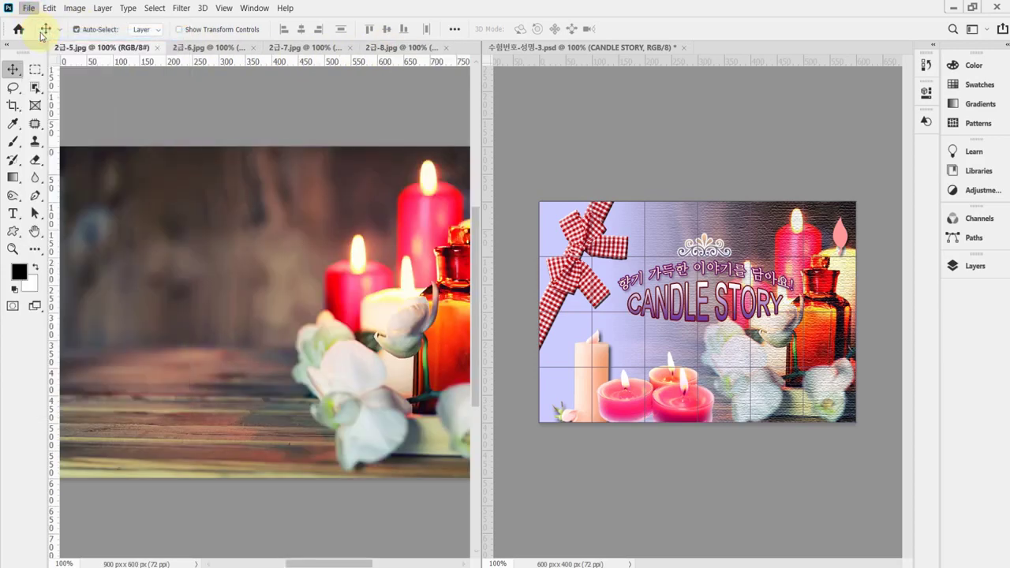
key(ctrl+o)
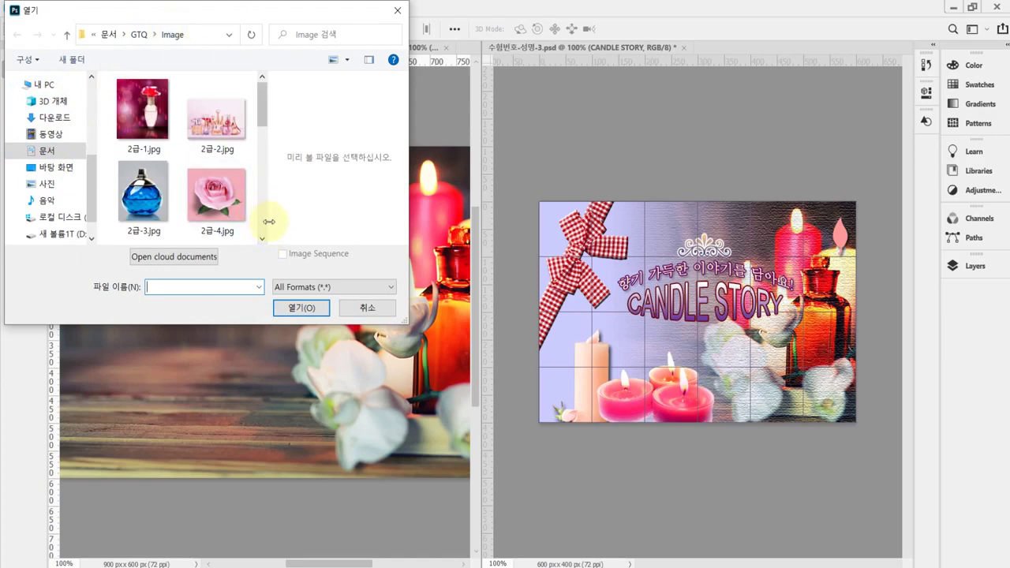
drag(269, 224, 311, 217)
scroll(285, 173, down, 2)
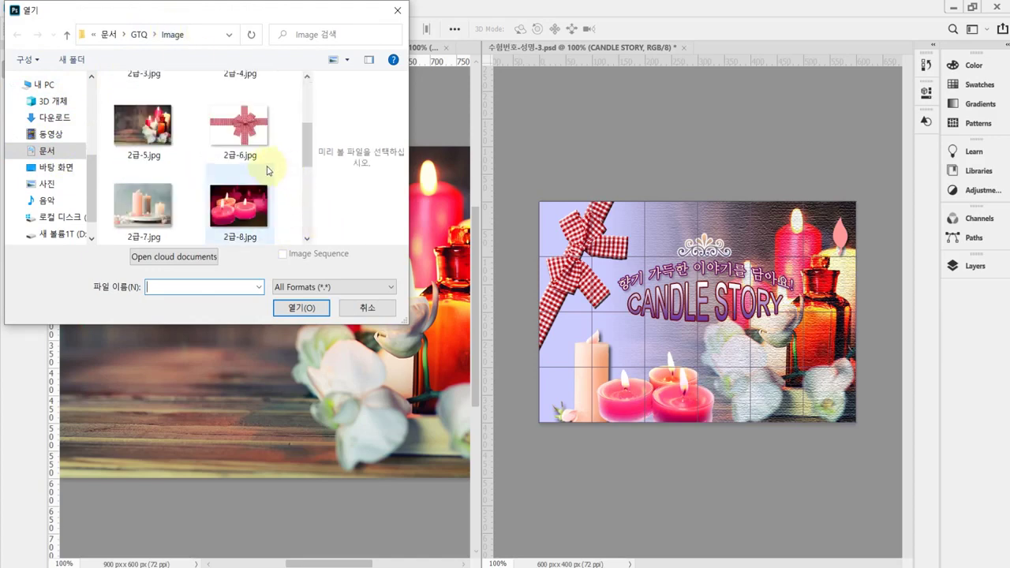
click(142, 126)
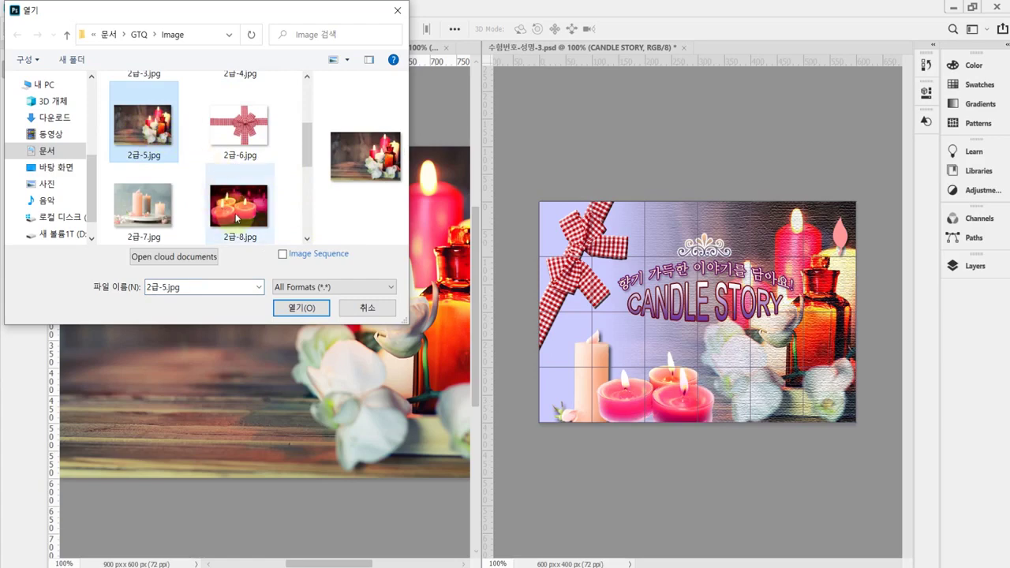
ctrl+click(237, 218)
click(160, 134)
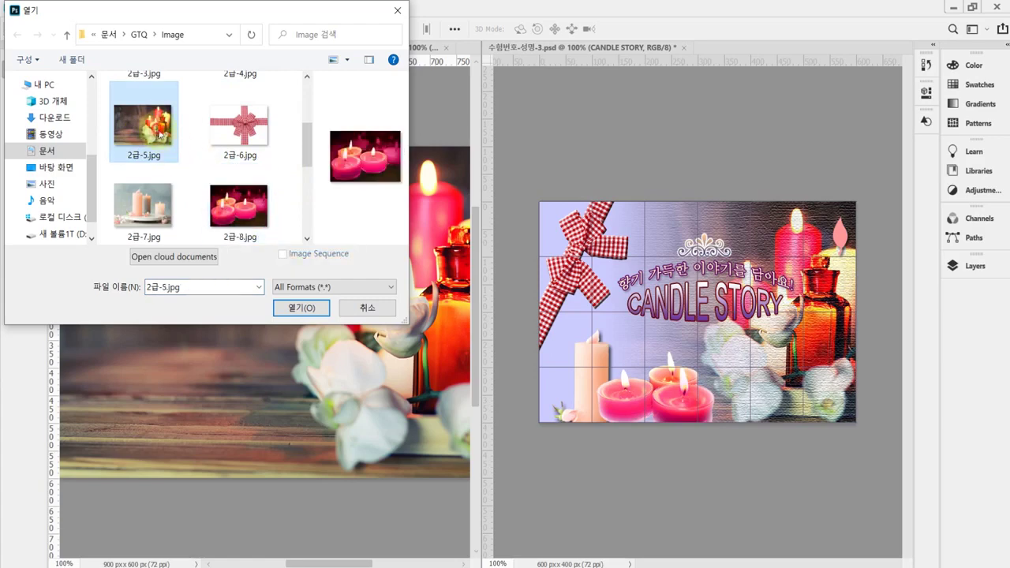
shift+click(251, 212)
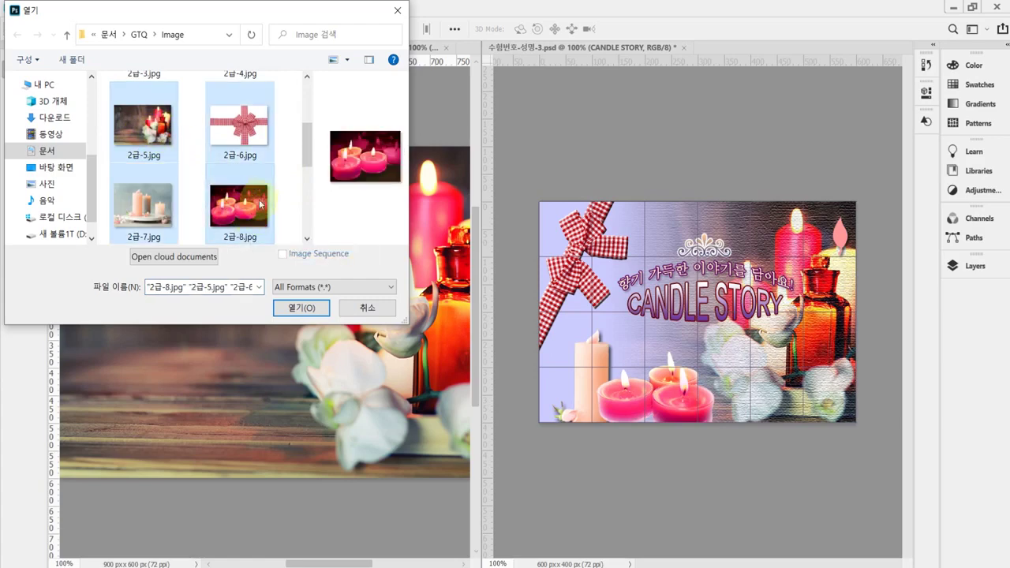
double_click(260, 199)
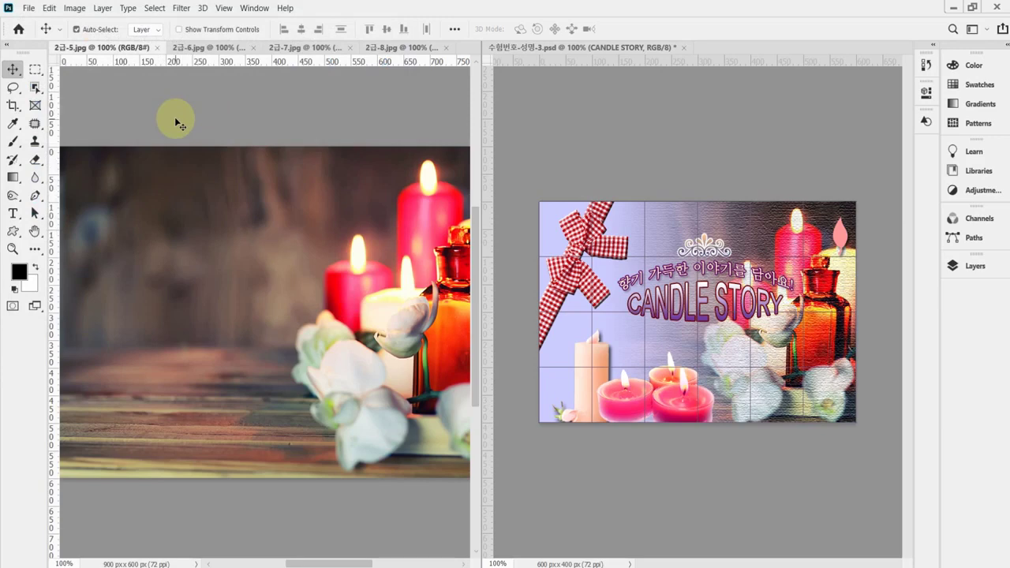
Start a new document and set its size to 600 pixels wide by 400 pixels high.
key(ctrl+n)
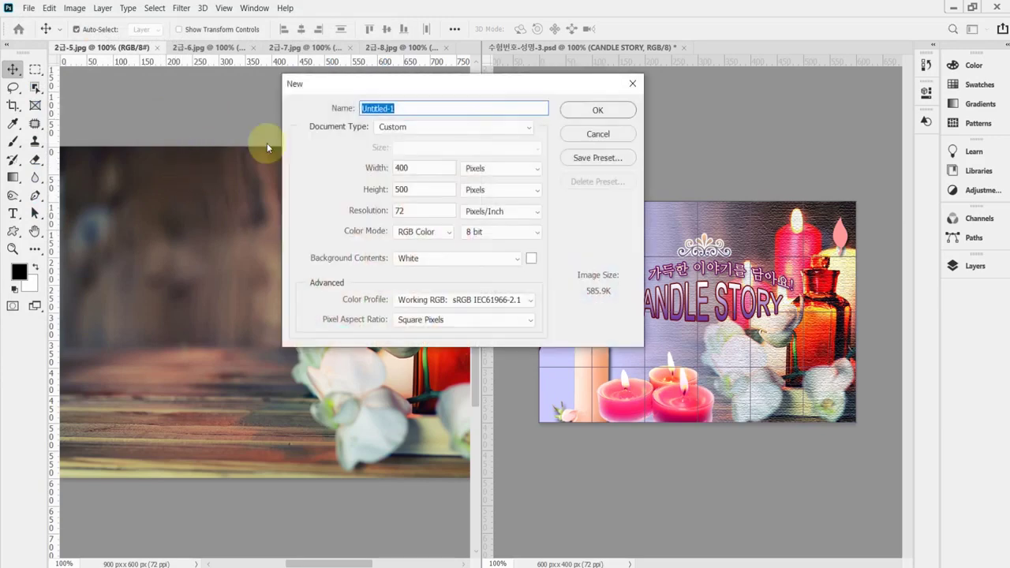
double_click(442, 168)
click(523, 171)
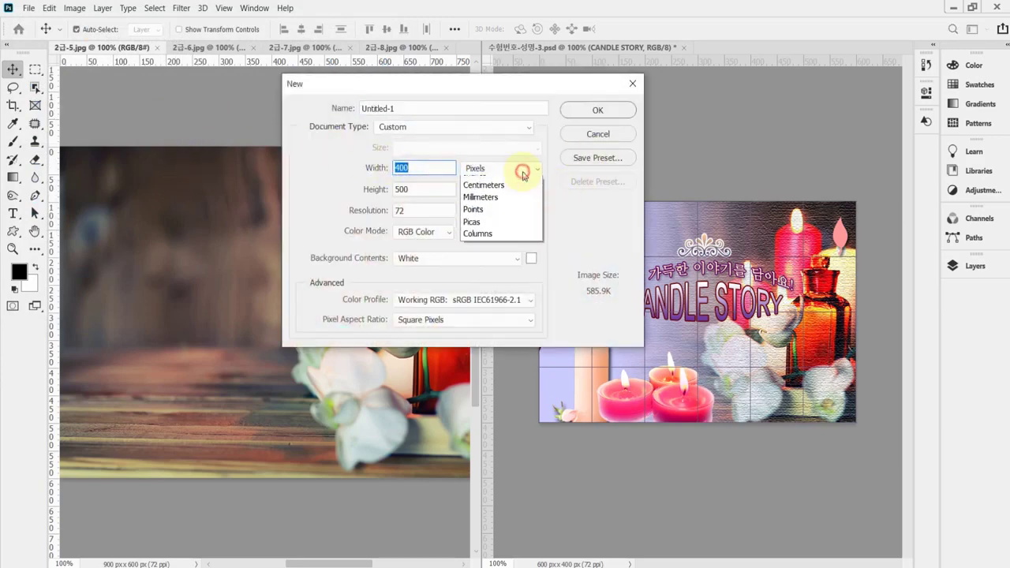
click(515, 180)
double_click(442, 169)
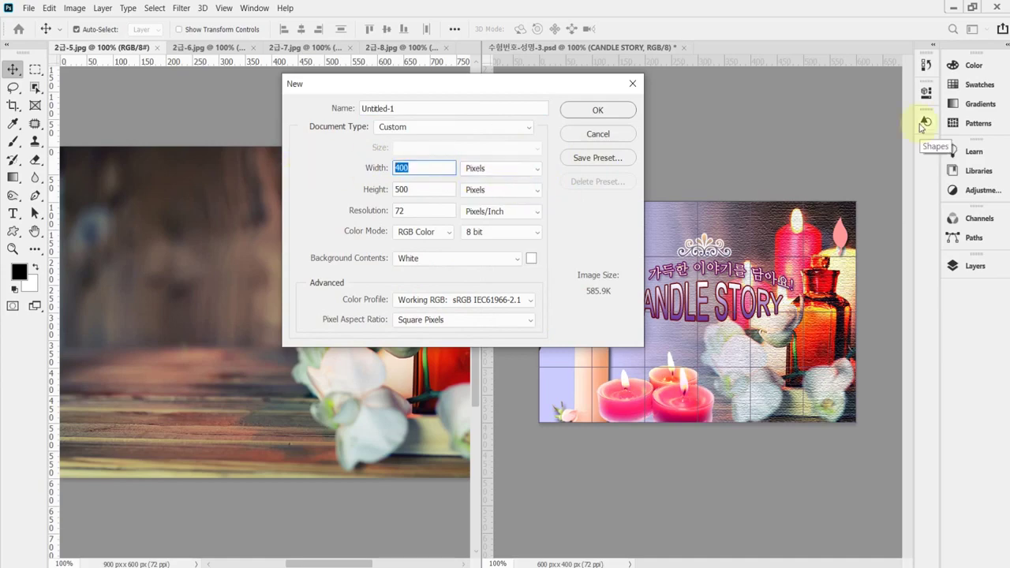
text(600)
key(Tab)
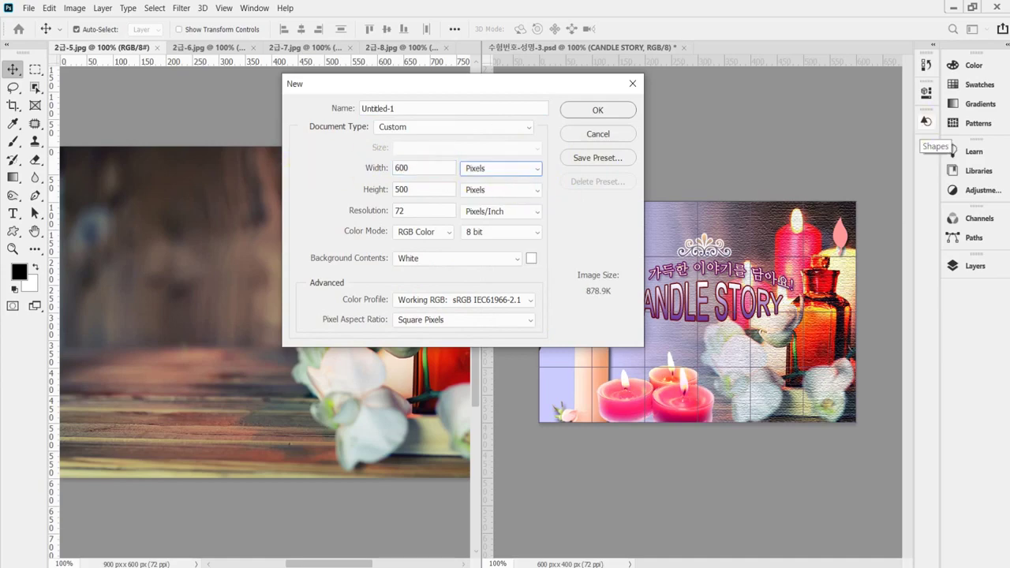
key(Tab)
text(400)
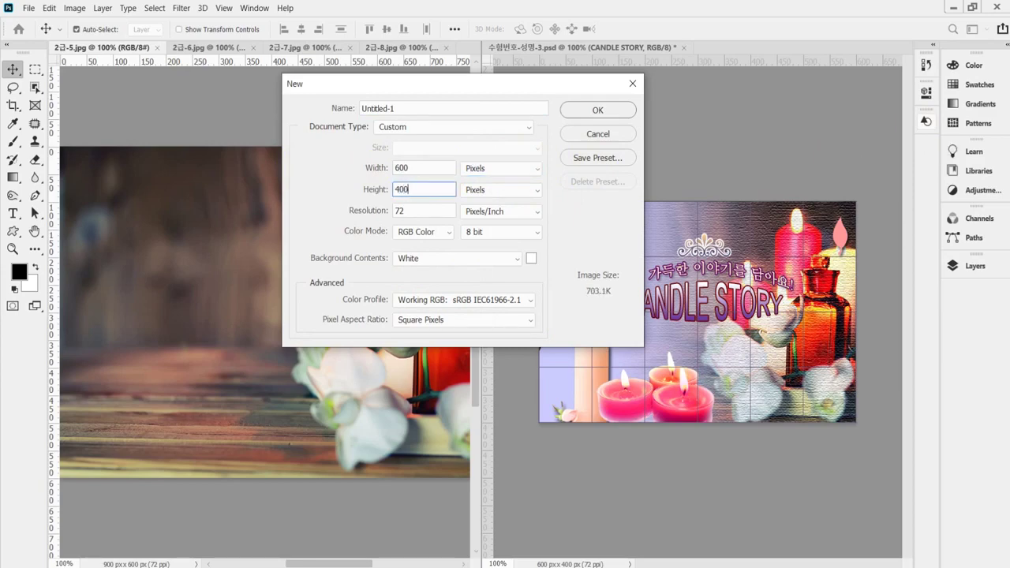
Create the document at 72 pixels/inch in 8-bit RGB Color with a white background, and show the grid.
key(Tab)
key(Tab)
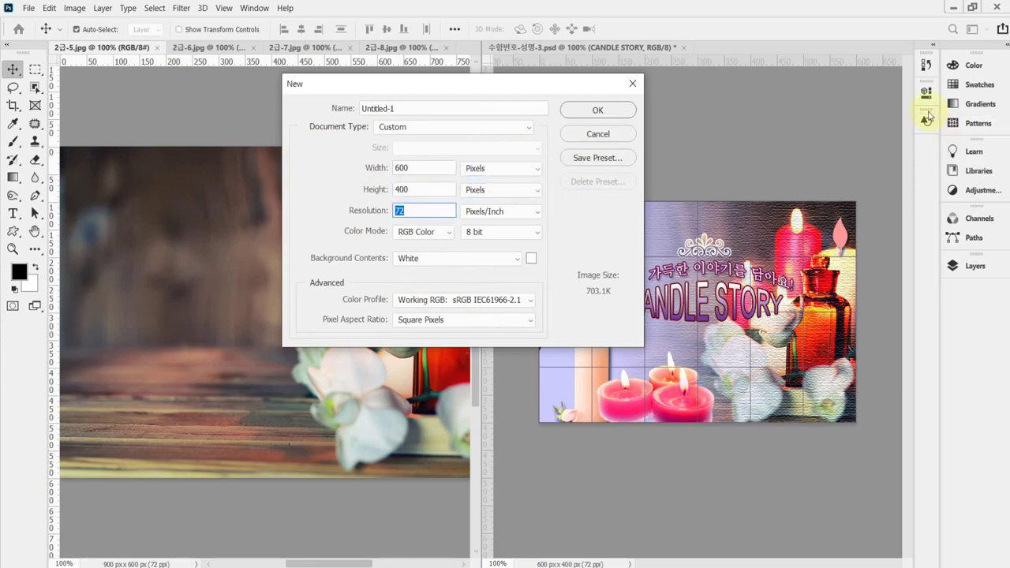
key(Tab)
key(Tab)
key(Tab)
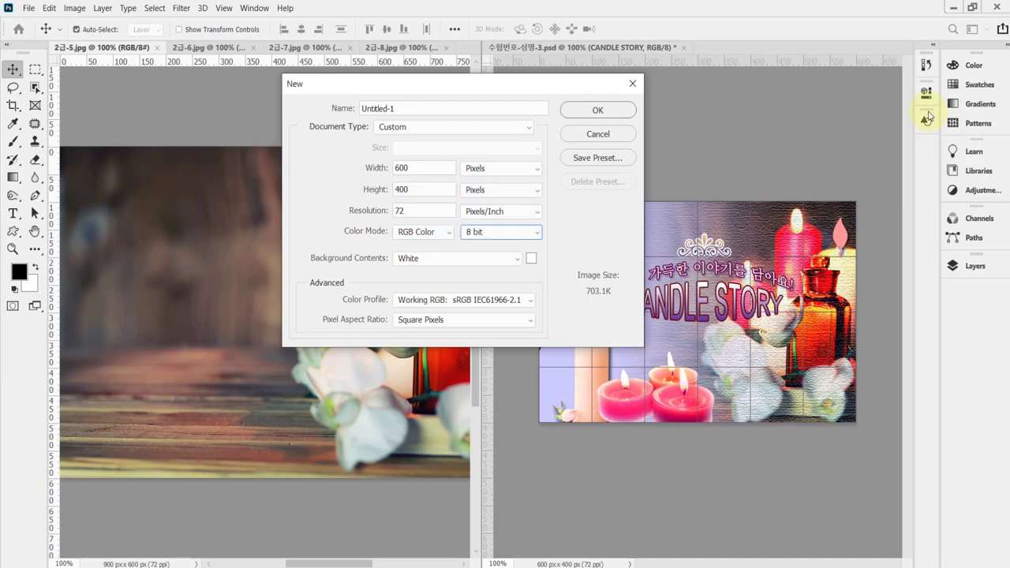
key(Tab)
key(Return)
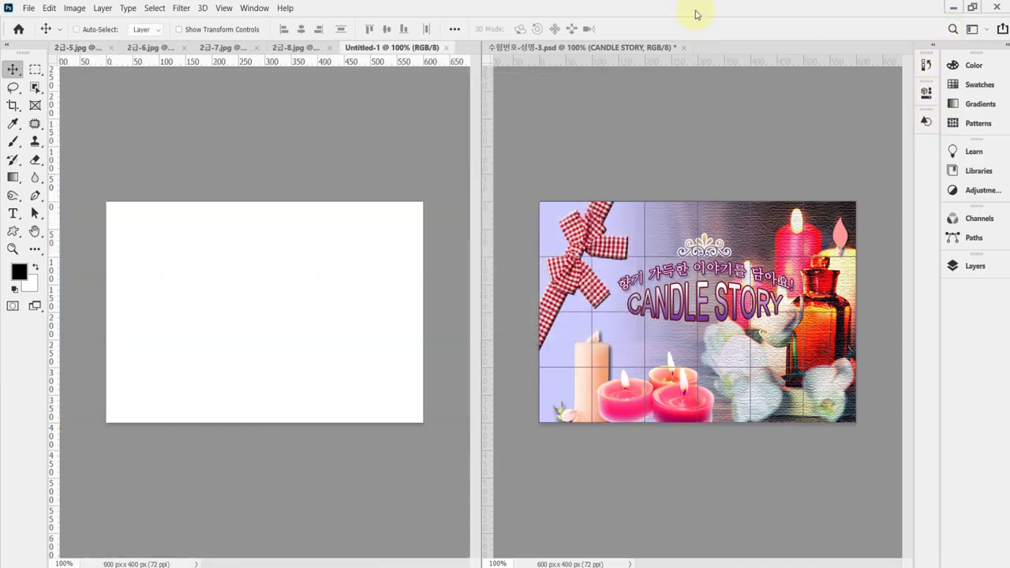
key(ctrl+apostrophe)
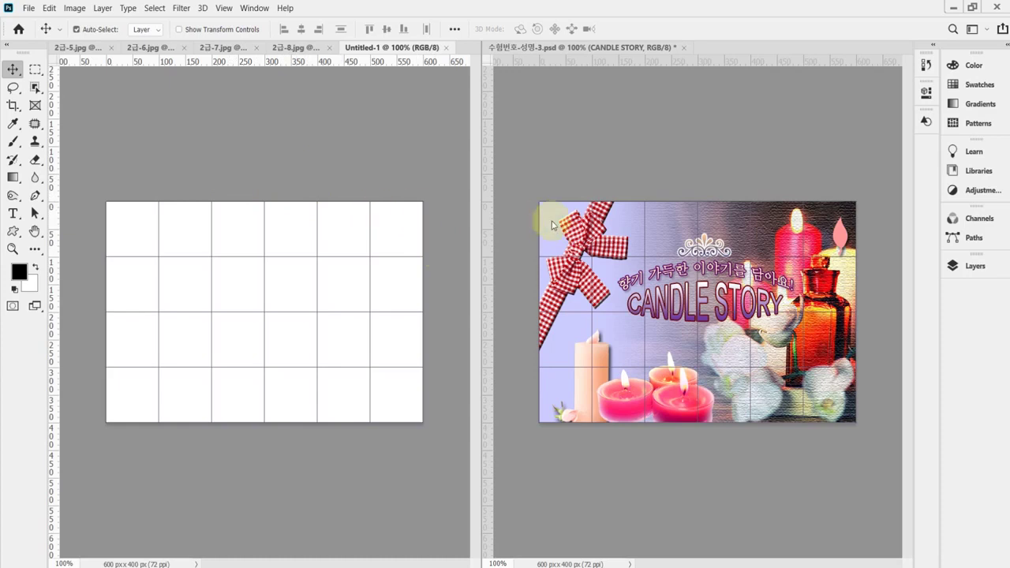
Check the background colour in the exam PDF, return to Photoshop and set the foreground colour to ccf.
click(505, 567)
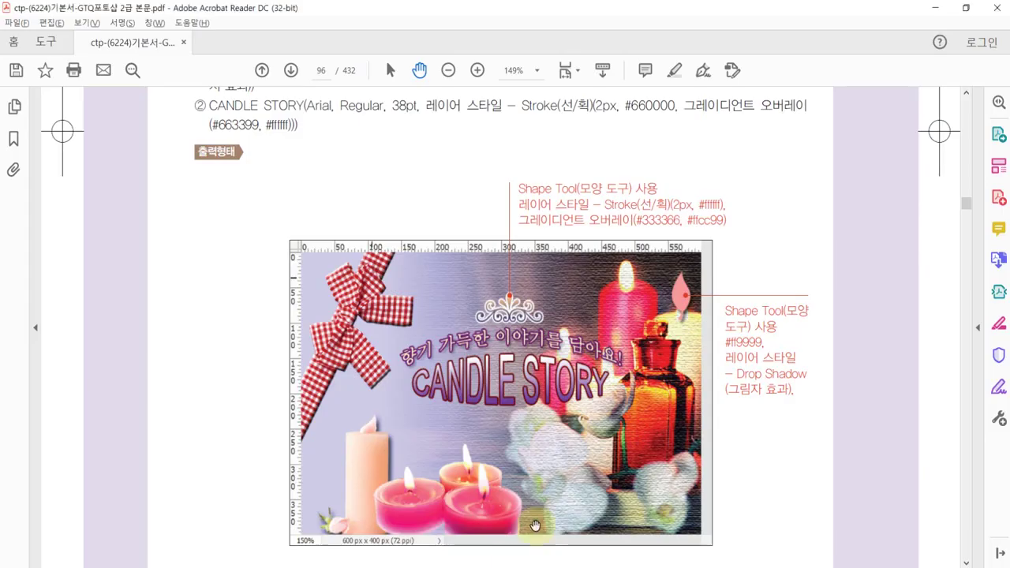
scroll(513, 324, up, 5)
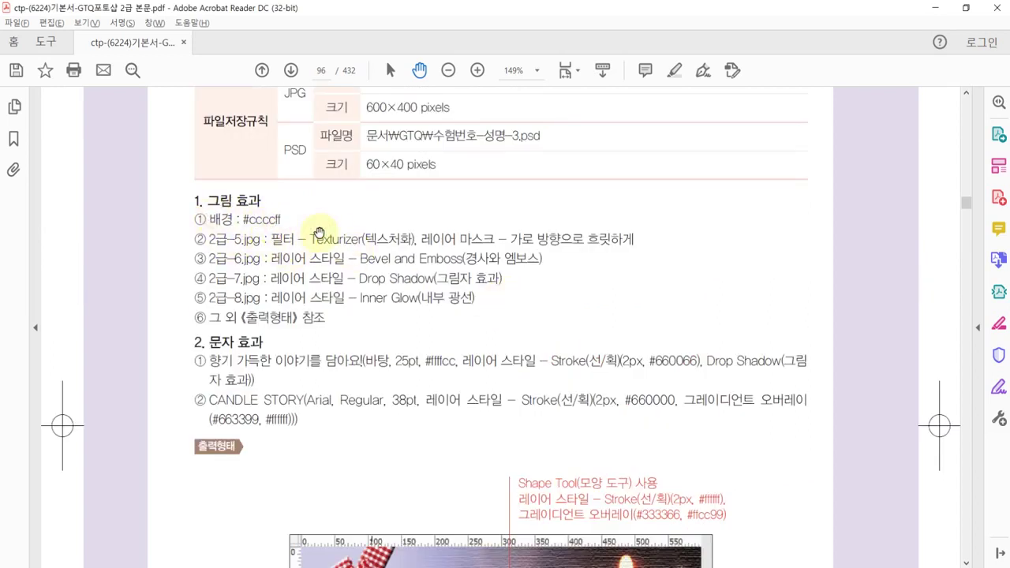
scroll(365, 237, down, 1)
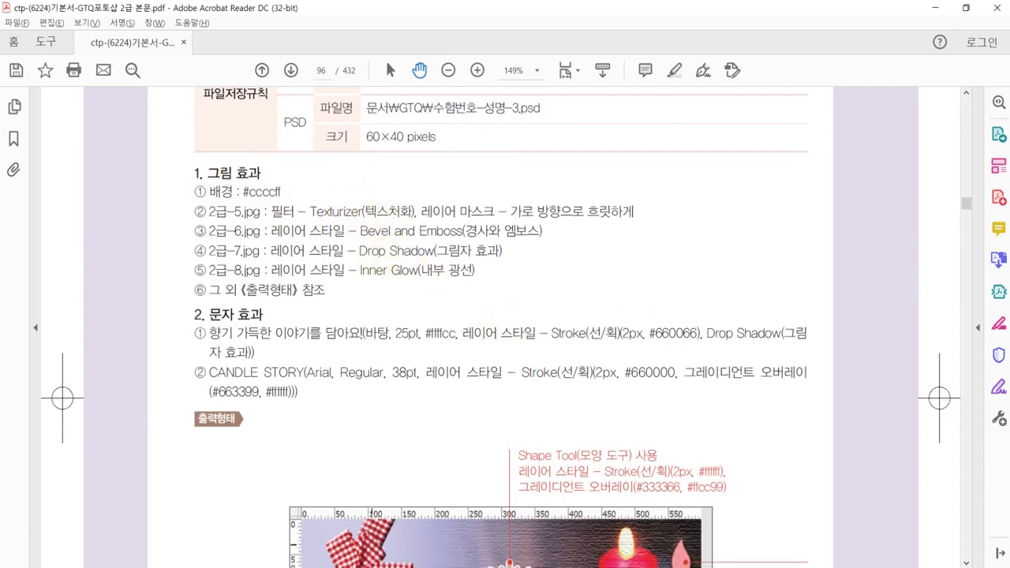
key(alt+Tab)
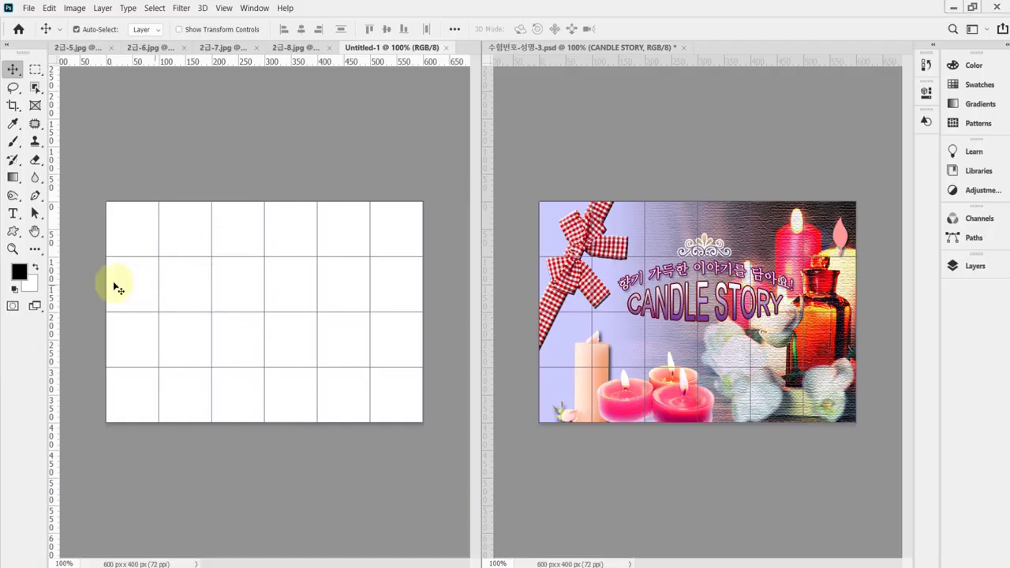
click(19, 272)
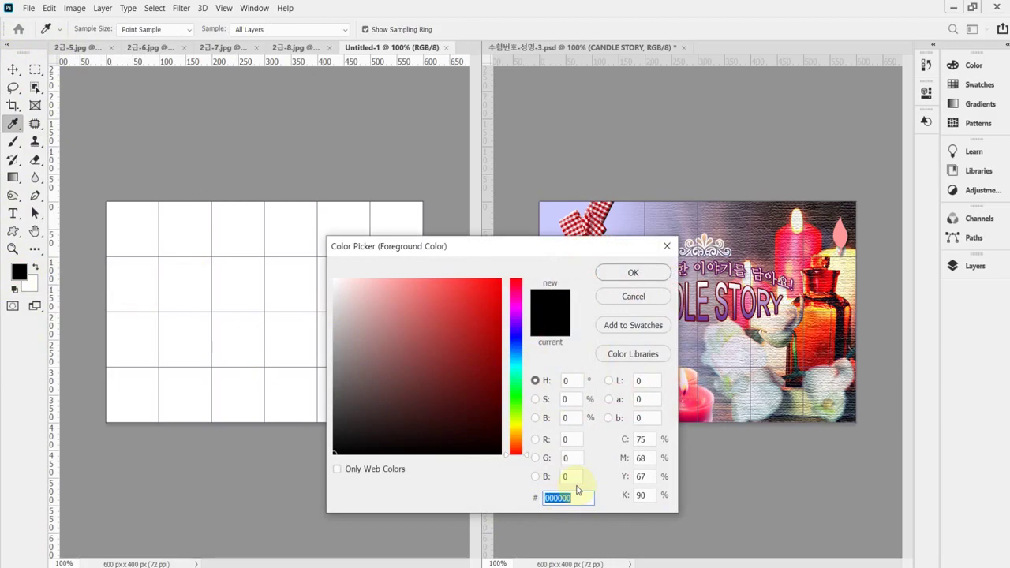
text(ccf)
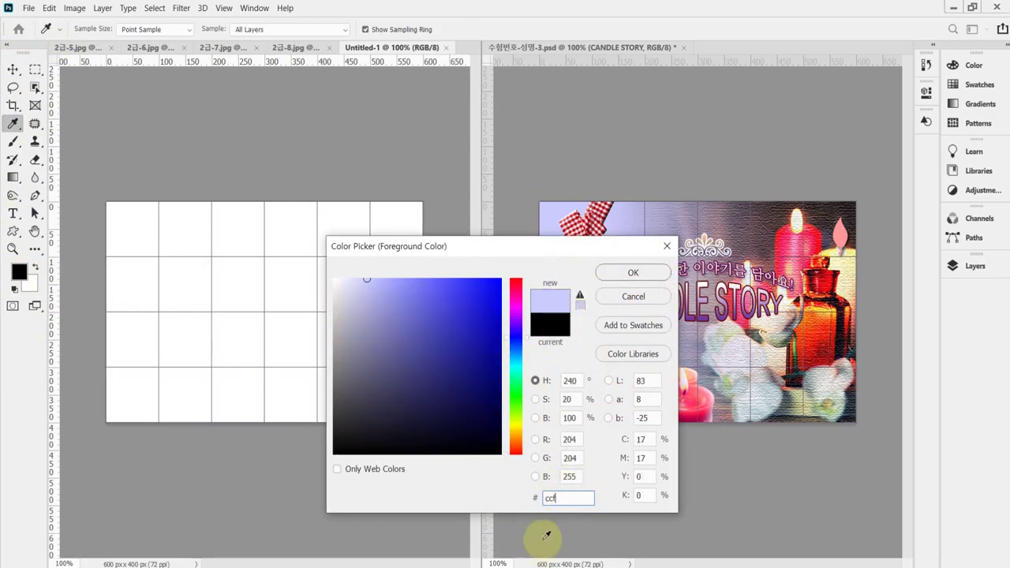
click(526, 251)
drag(527, 251, 530, 213)
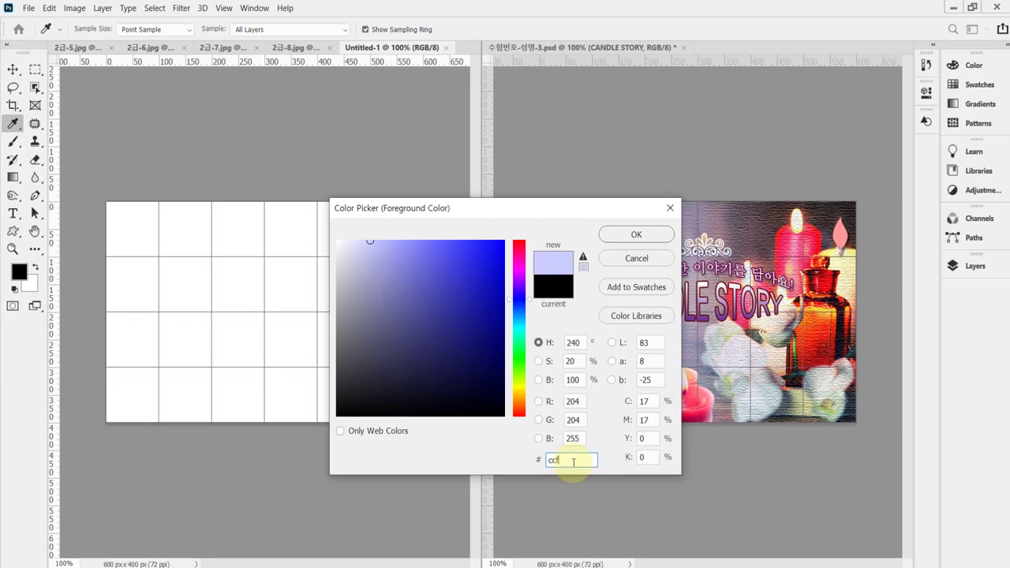
key(Return)
key(v)
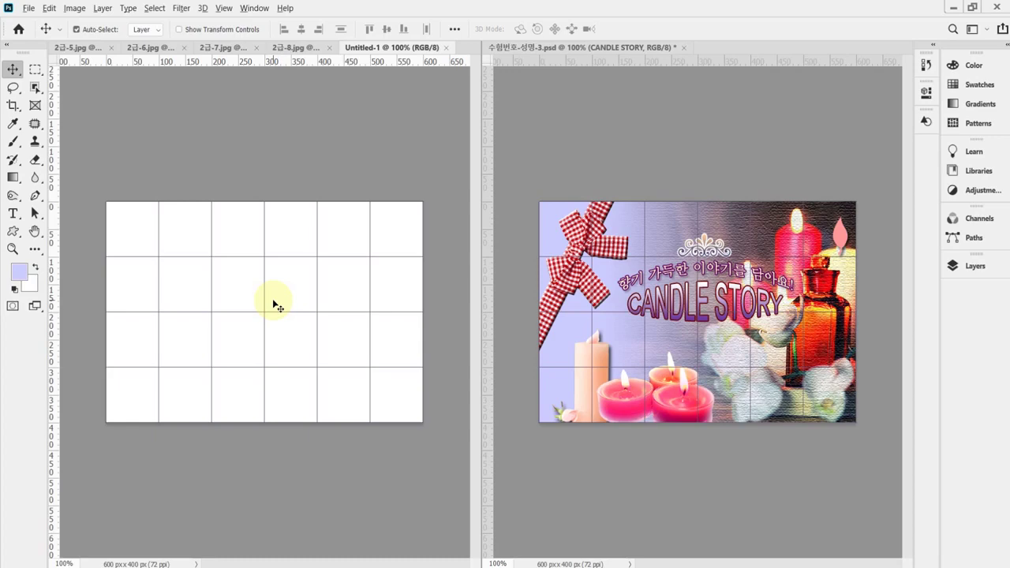
Fill the new document's background with the foreground colour and paste the whole 2급-5.jpg image in as a layer.
key(alt+Delete)
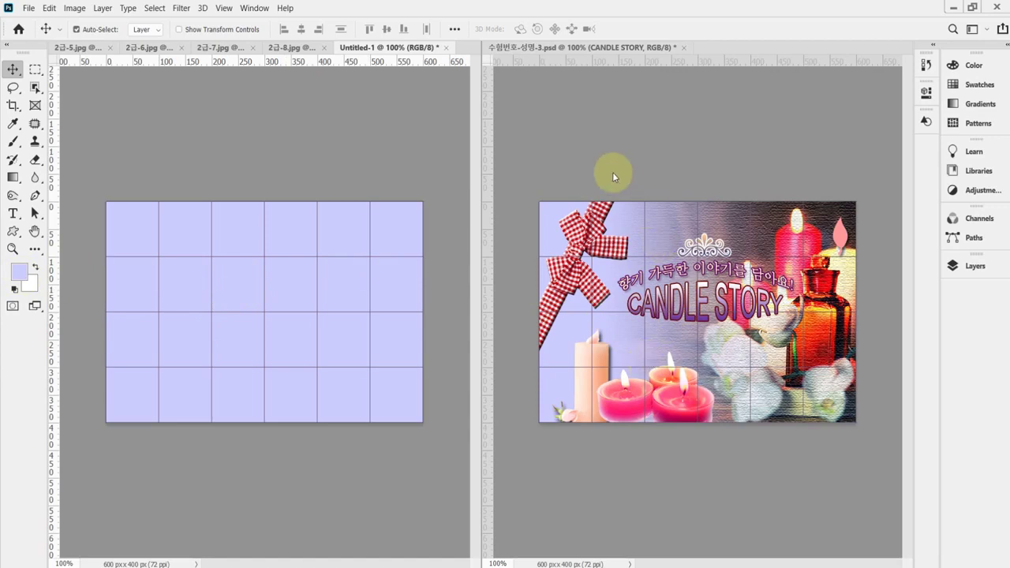
click(89, 47)
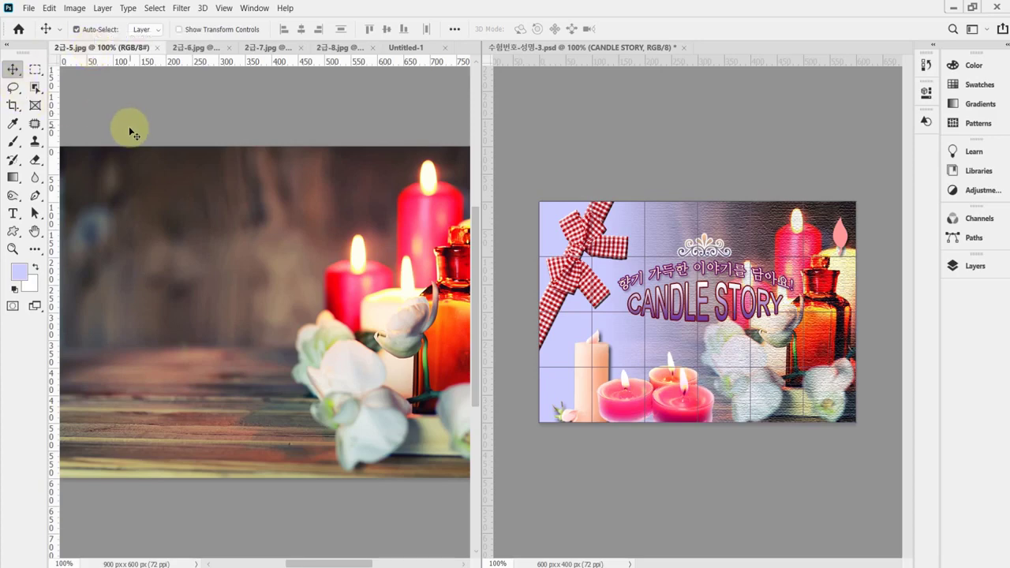
key(ctrl)
key(ctrl+a)
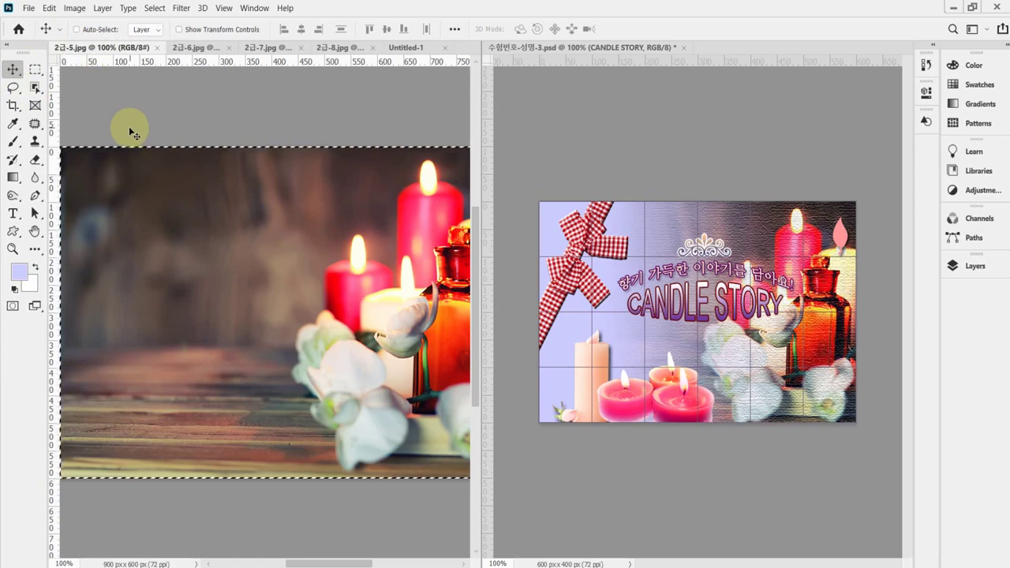
click(415, 49)
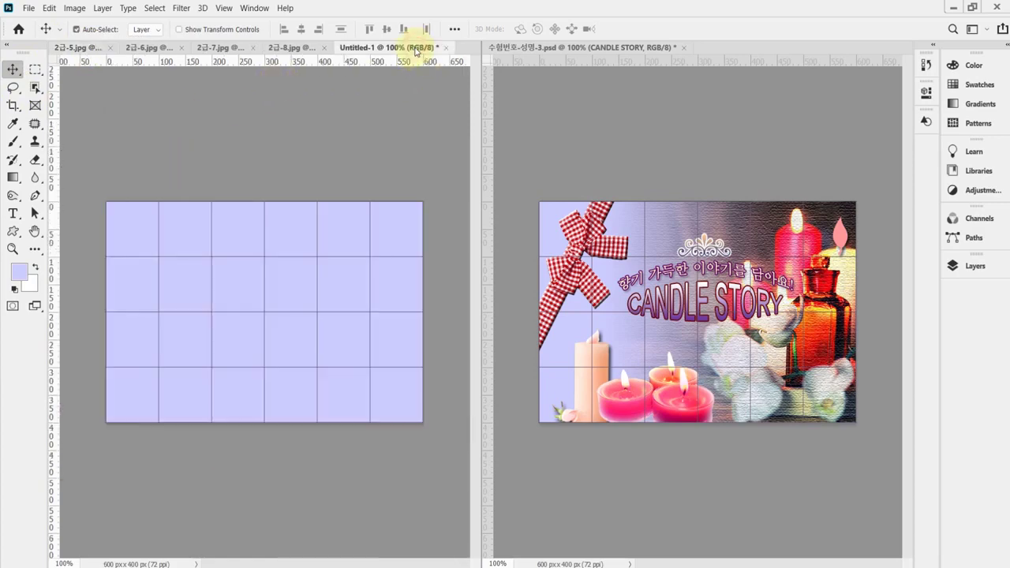
key(ctrl+v)
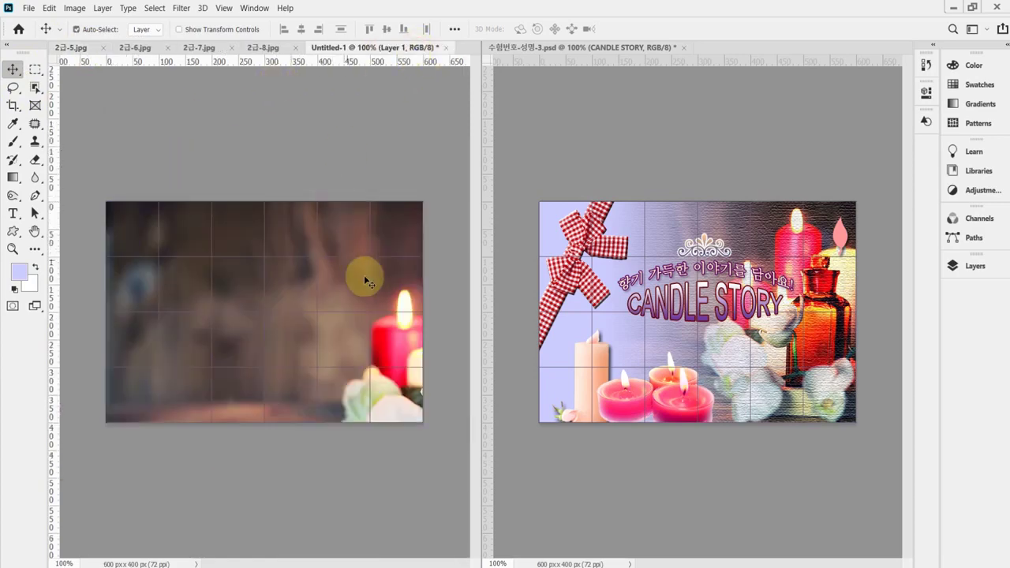
Free-transform the pasted candle photo with linked proportions, scaling it to 79% and centring it at X 300 px, Y 200 px.
key(ctrl)
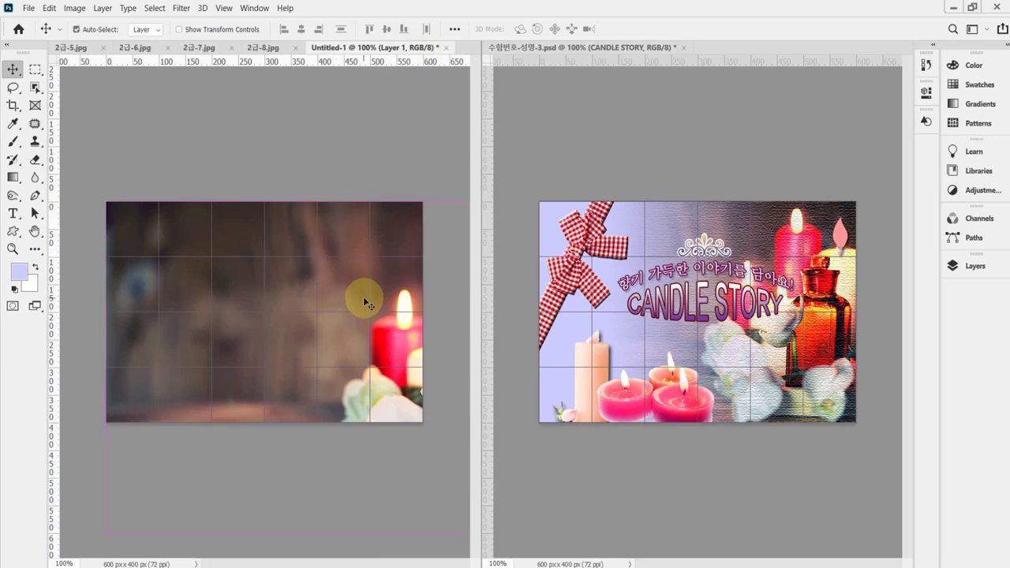
key(ctrl+t)
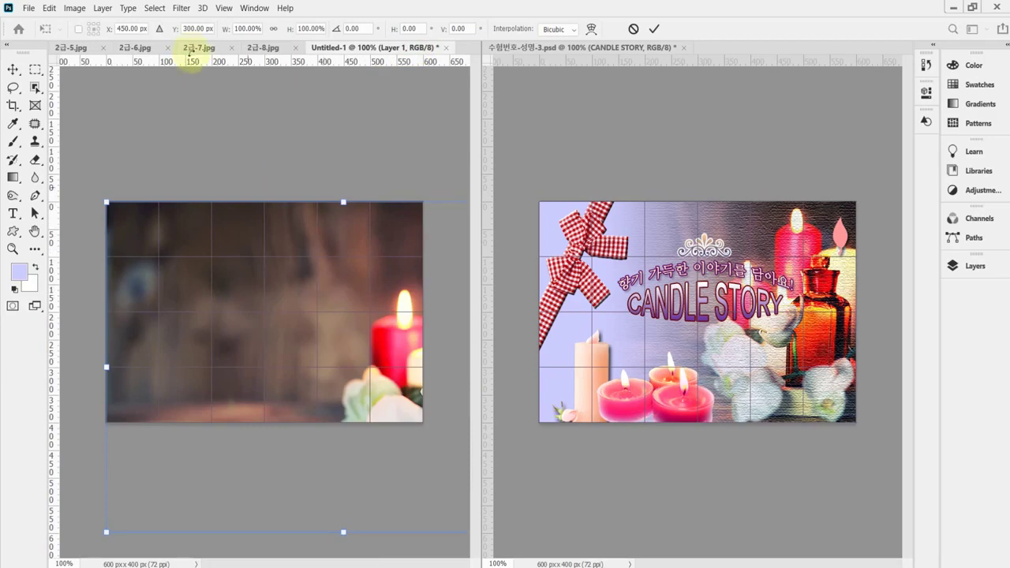
click(273, 30)
drag(227, 29, 206, 29)
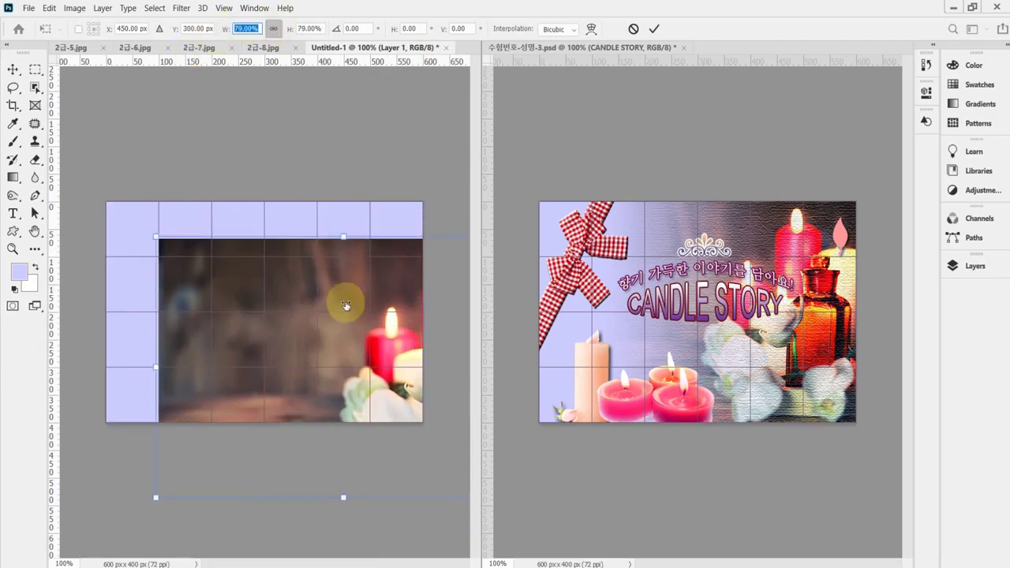
drag(346, 305, 287, 288)
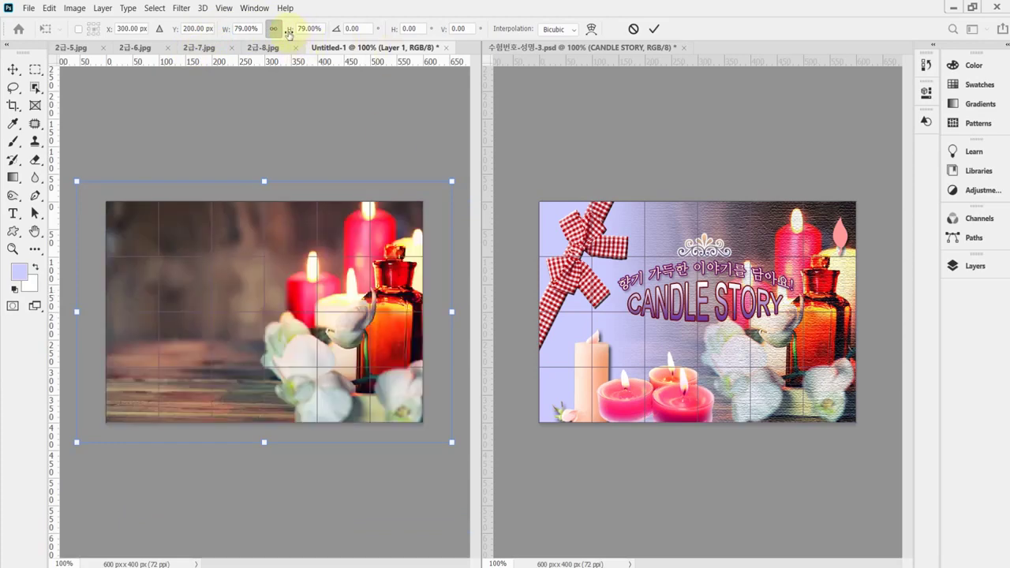
Scale the candle photo down further to about 70.59%, keeping its proportions and its centre at X 300 px, Y 200 px.
drag(288, 33, 285, 35)
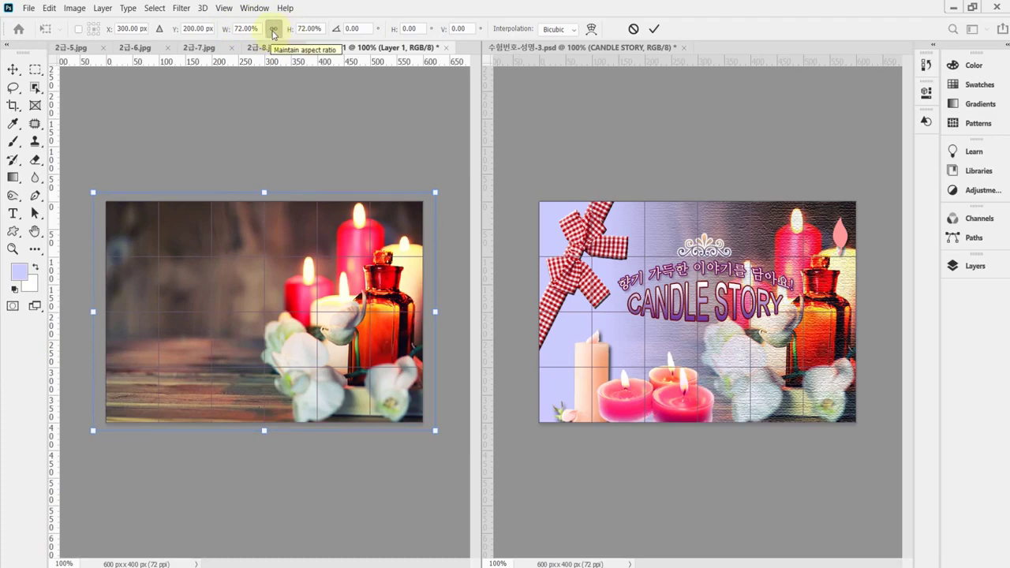
click(273, 31)
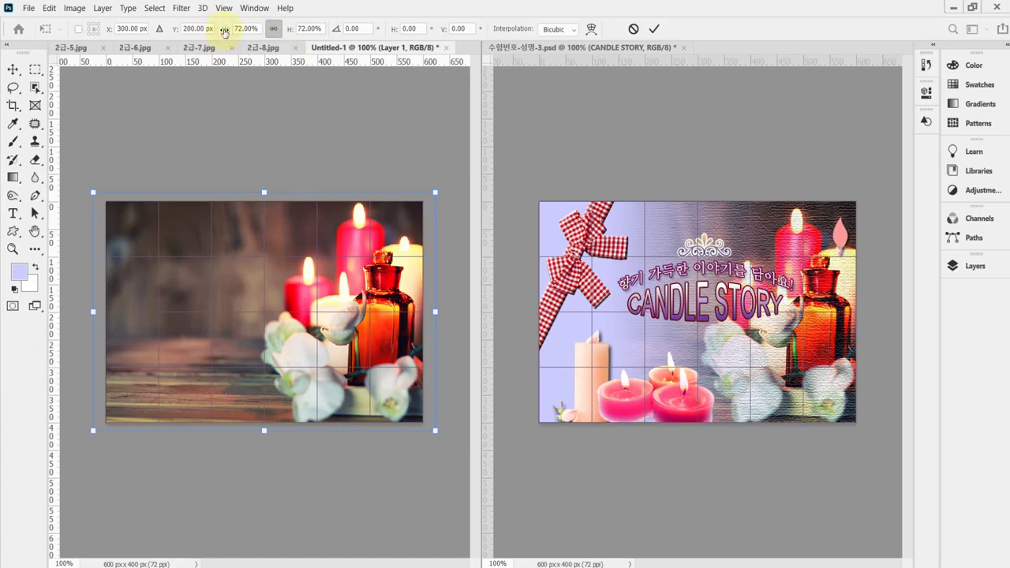
click(225, 32)
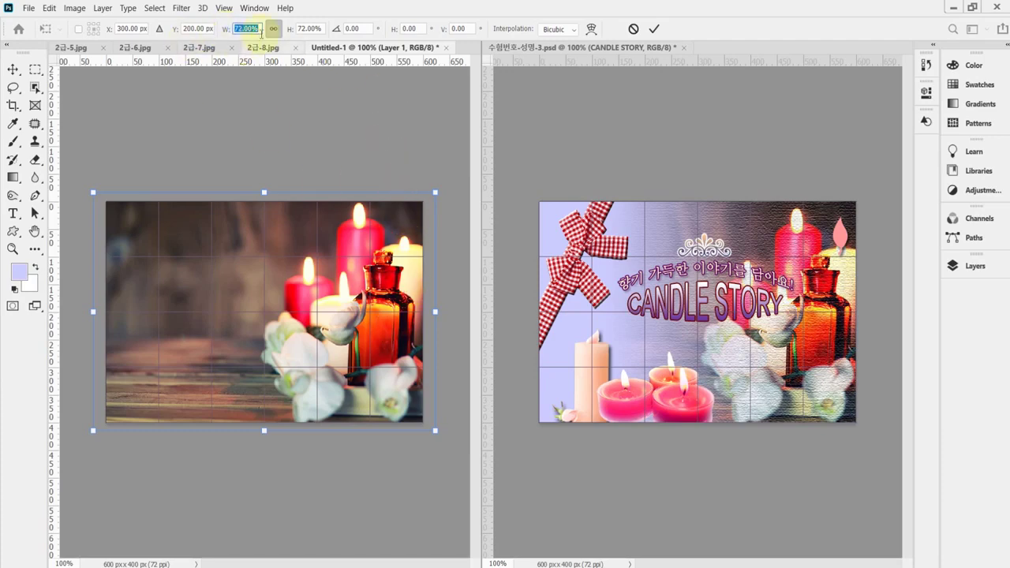
drag(227, 30, 226, 30)
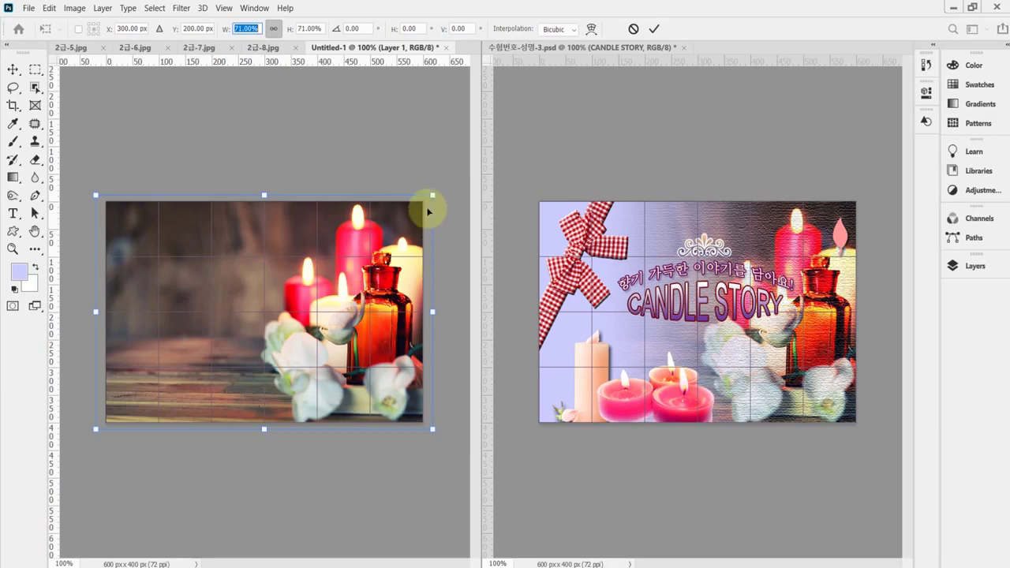
drag(429, 198, 405, 242)
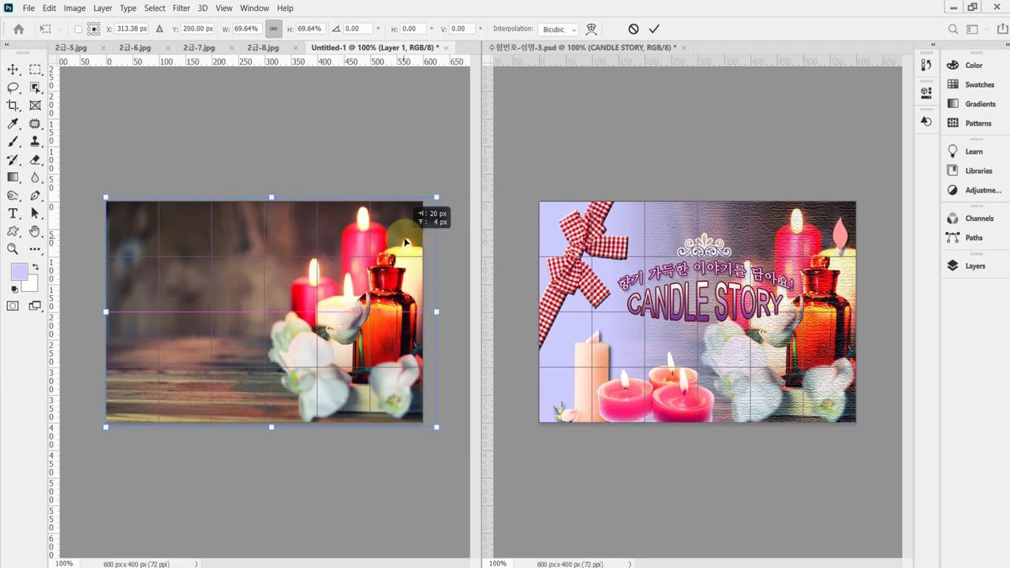
drag(405, 242, 405, 242)
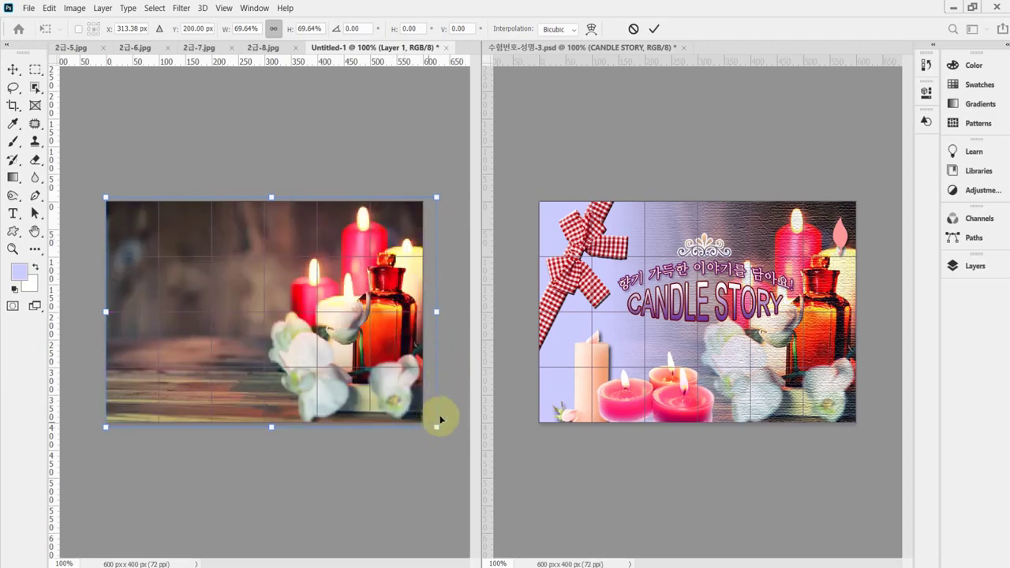
drag(435, 424, 398, 423)
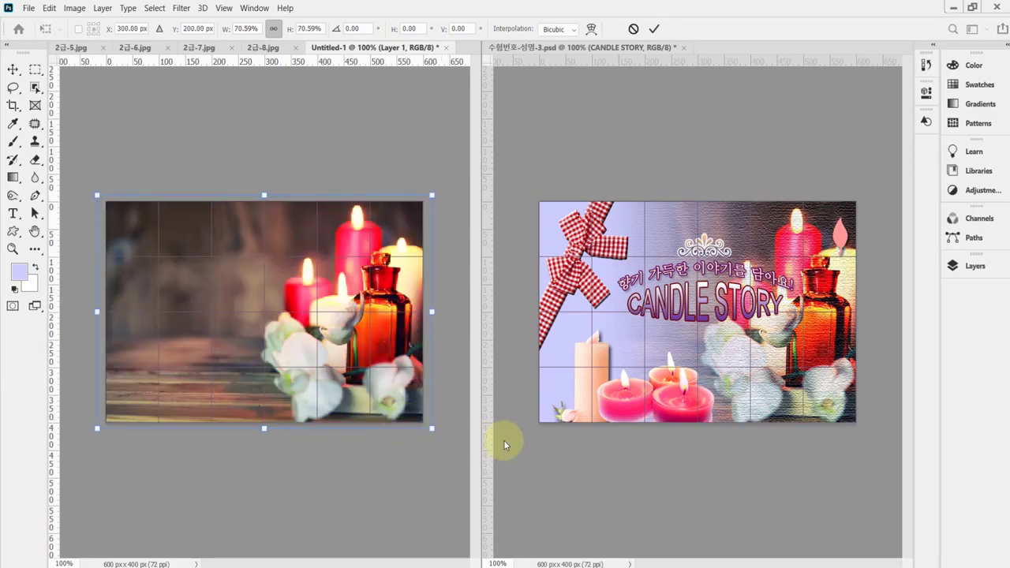
Nudge the candle photo about 11 px to the right and 3 px down, and apply the transformation.
key(Right)
key(Right)
key(Right)
key(Right)
key(Right)
key(Down)
key(Down)
key(Down)
key(Down)
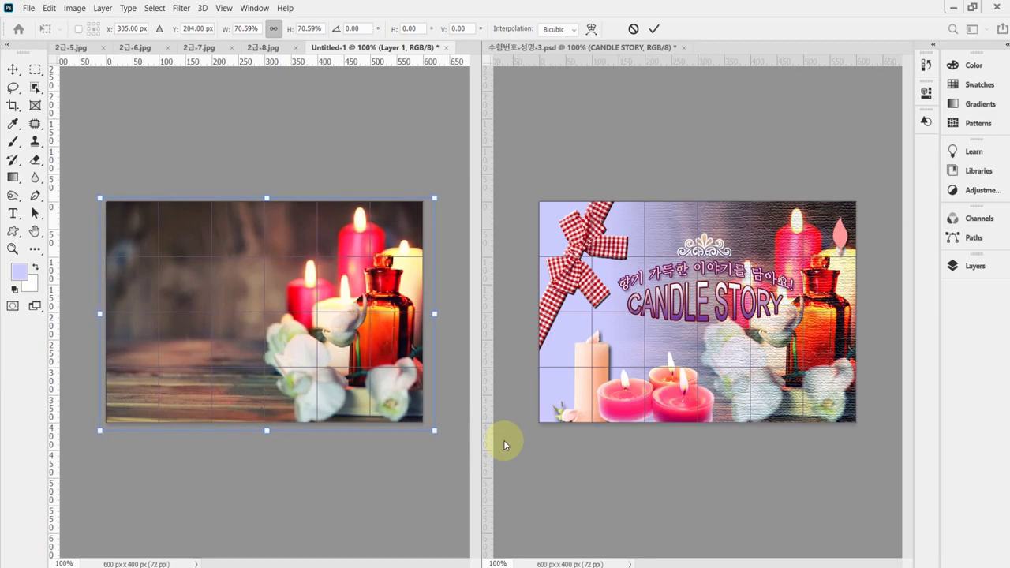
key(Right)
key(Right)
key(Right)
key(Right)
key(Right)
key(Up)
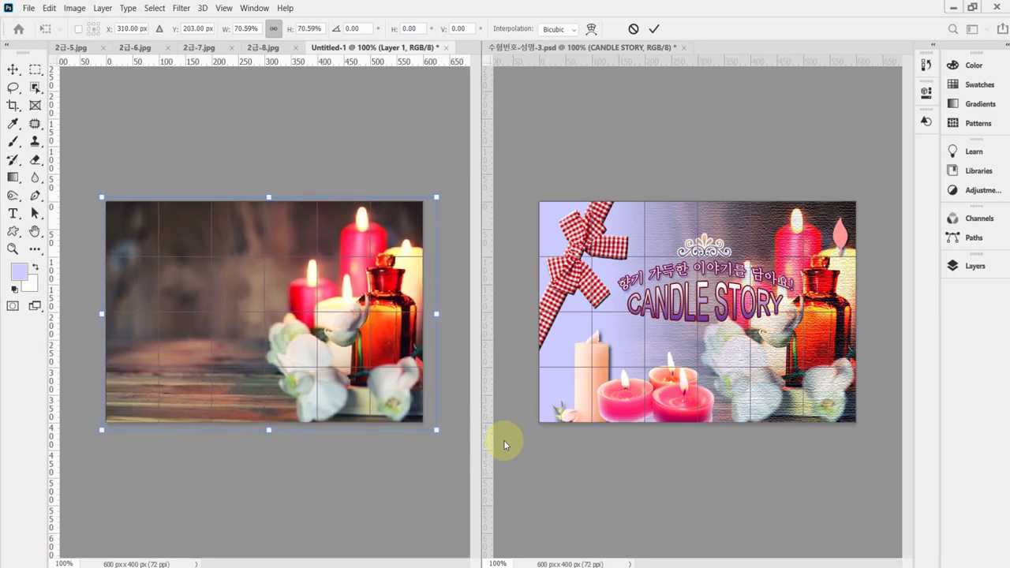
key(Right)
key(Return)
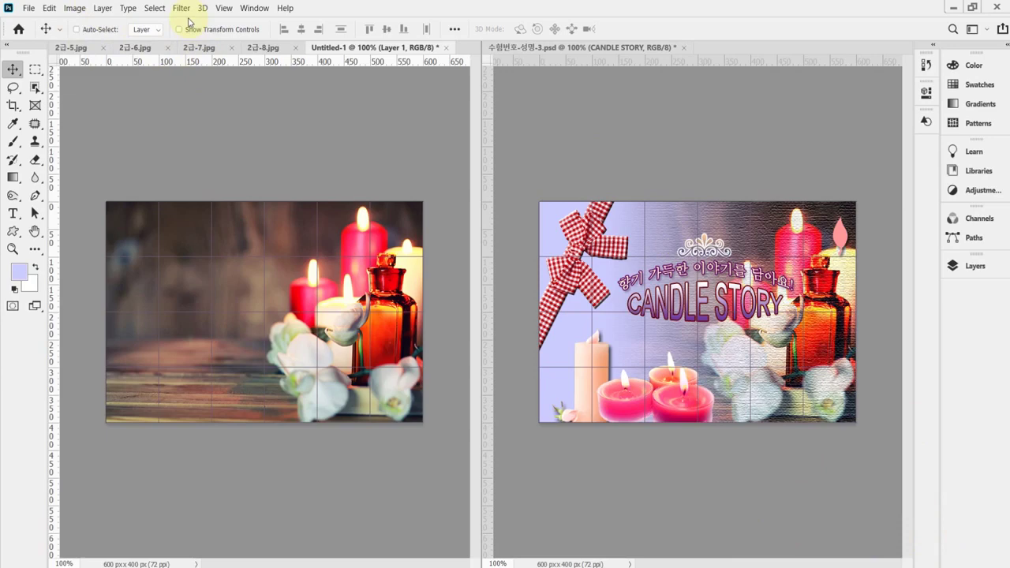
Save the document in Photoshop format as 수험번호-성명-3 in the desktop folder 임시파일.
key(ctrl+shift+s)
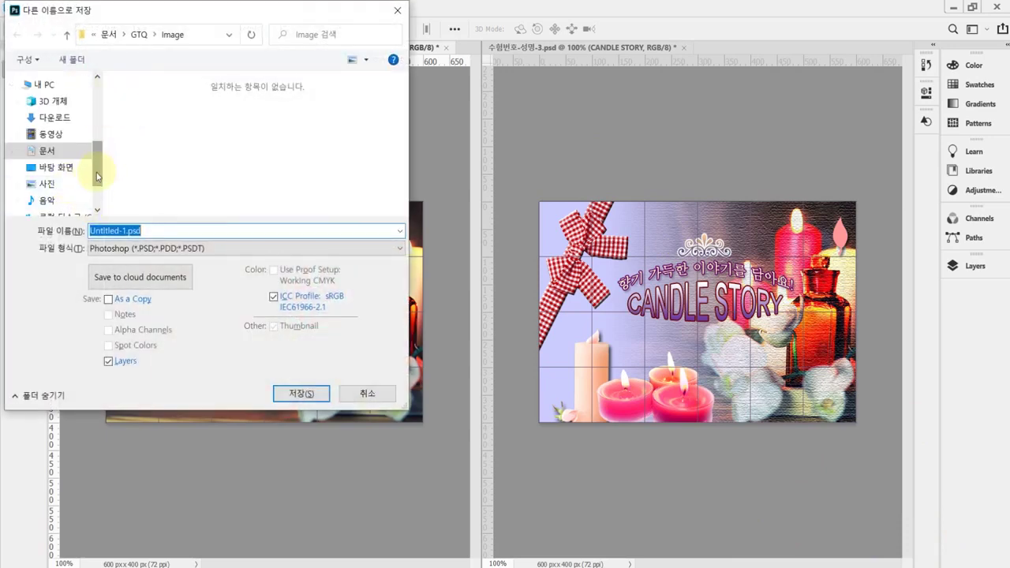
drag(98, 168, 99, 192)
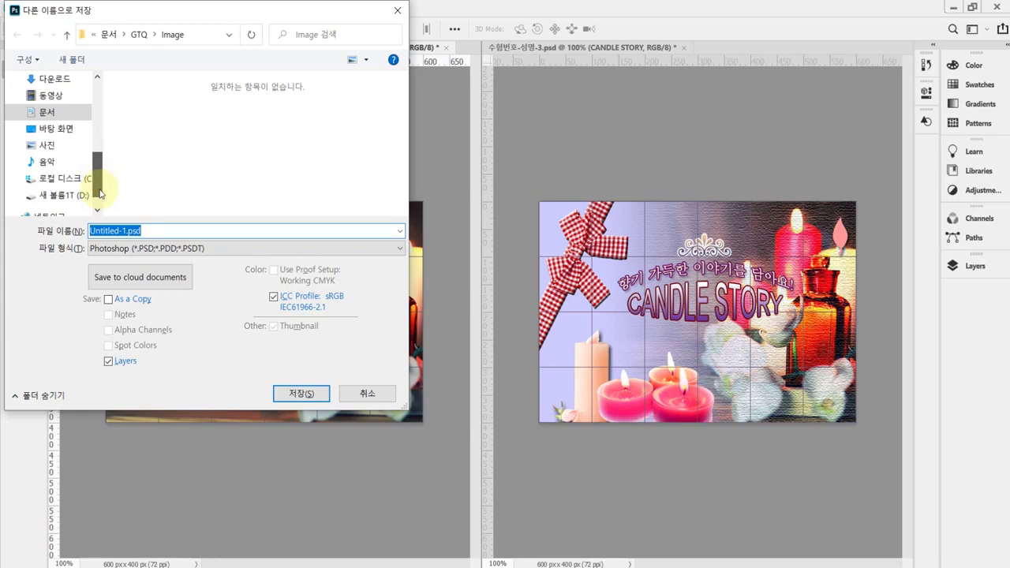
click(66, 131)
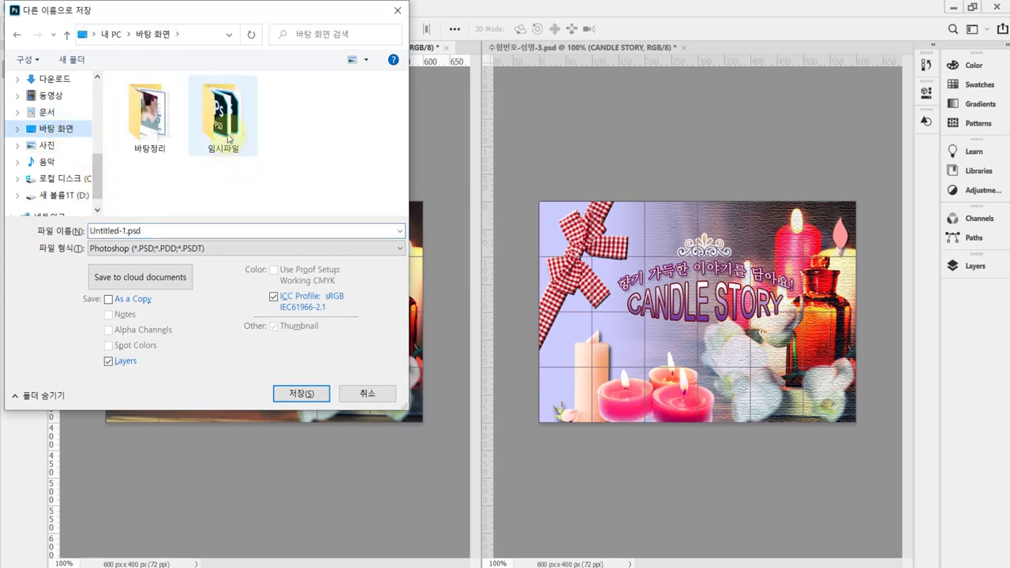
double_click(228, 139)
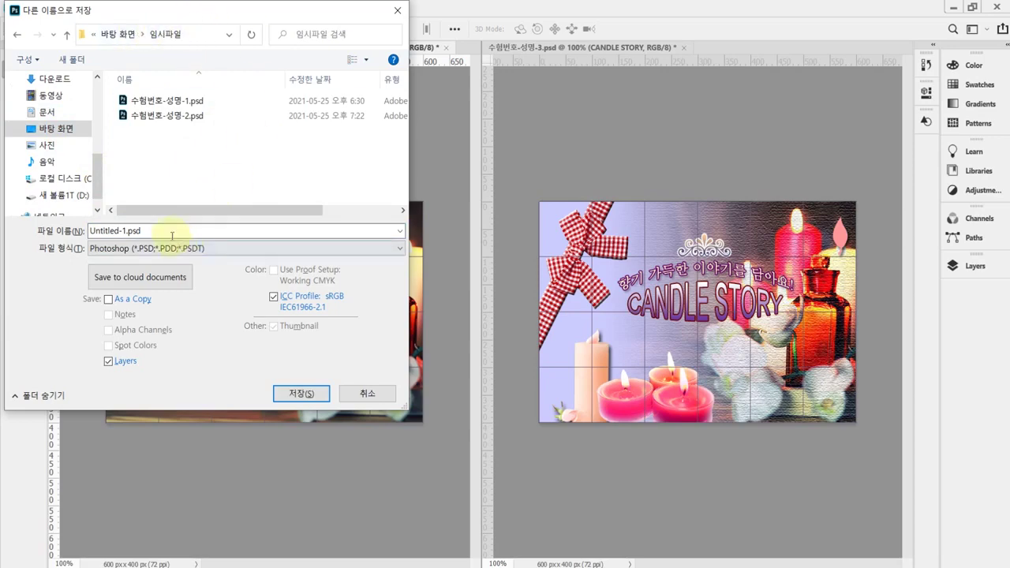
click(136, 118)
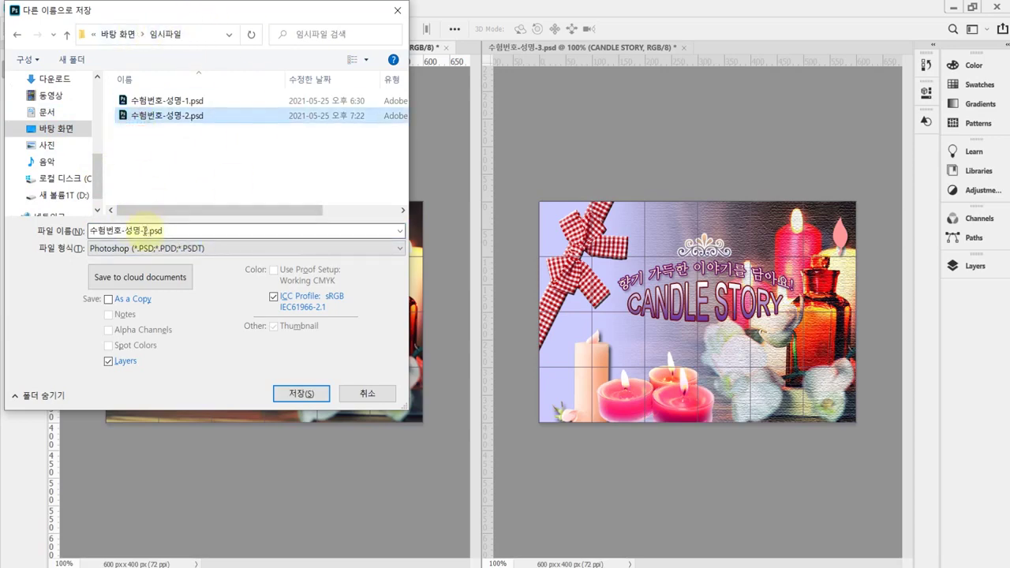
double_click(144, 231)
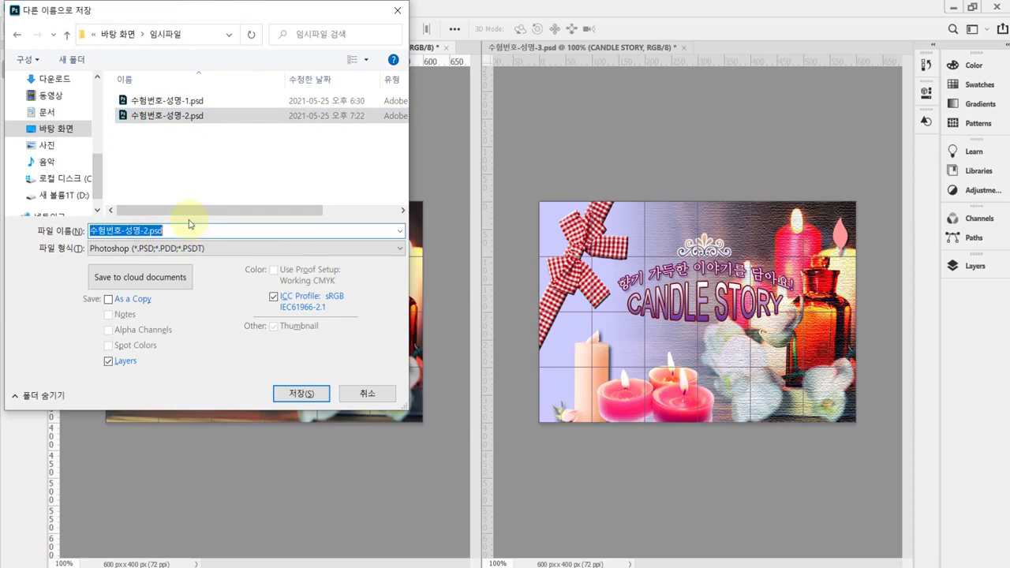
drag(142, 231, 205, 233)
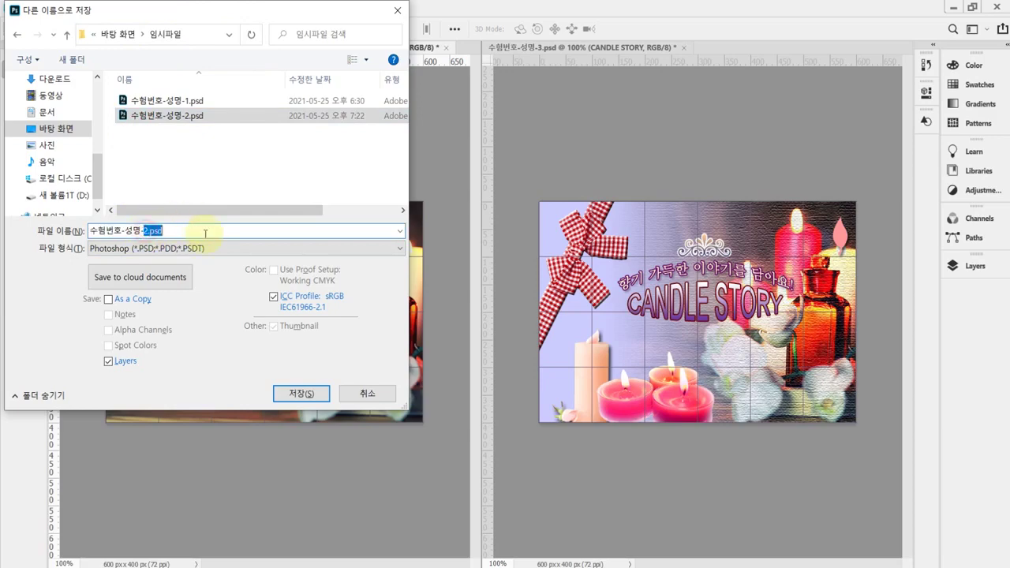
text(3)
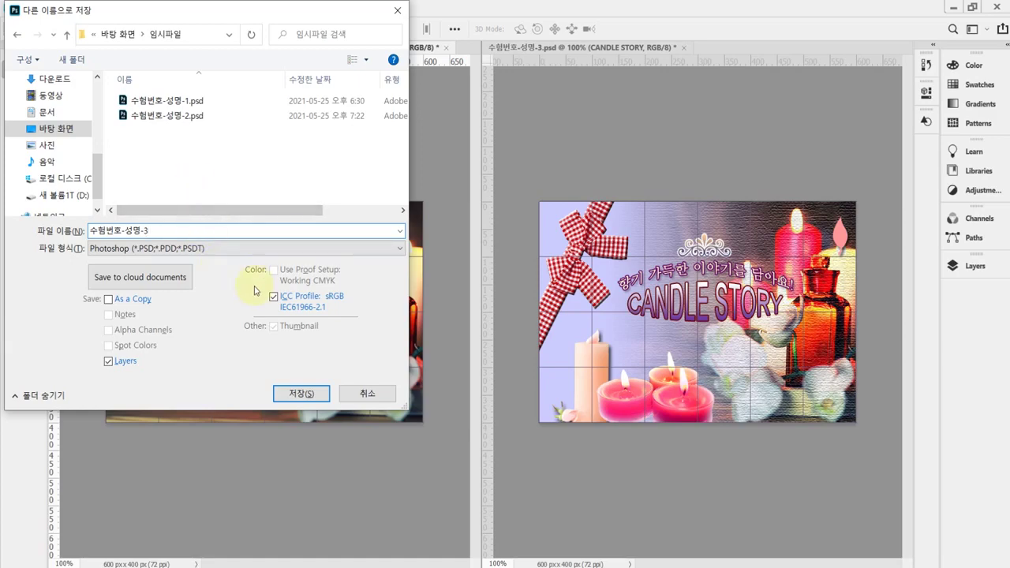
click(301, 393)
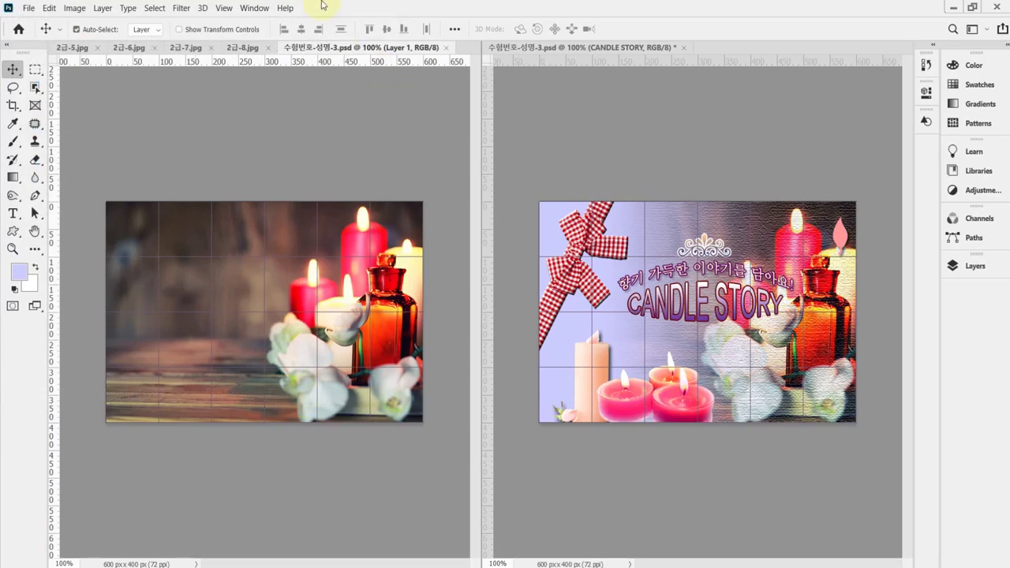
Apply the Texturizer filter to the candle photo with Canvas texture, 100% scaling, relief 4 and light from Top.
click(175, 10)
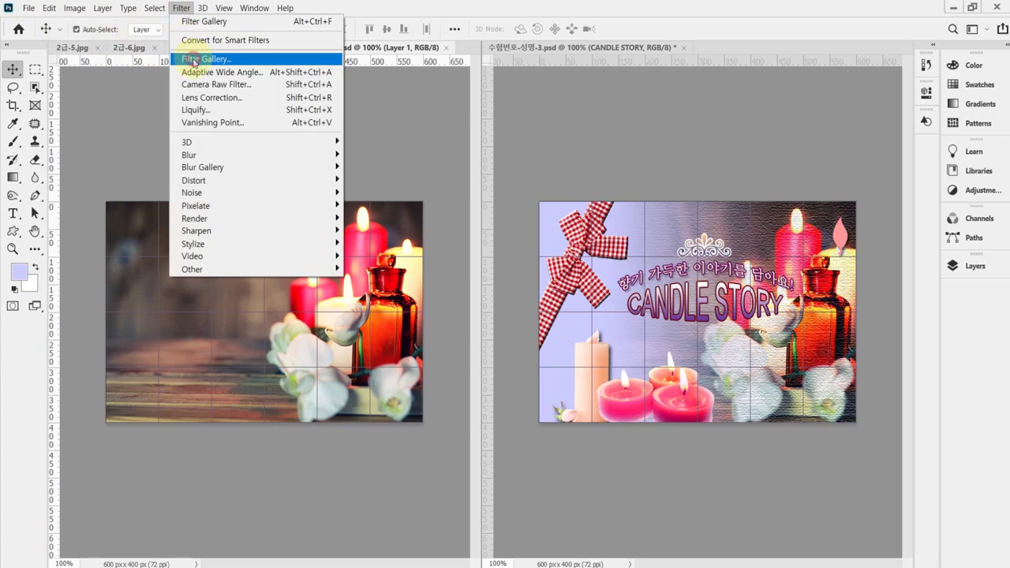
click(194, 60)
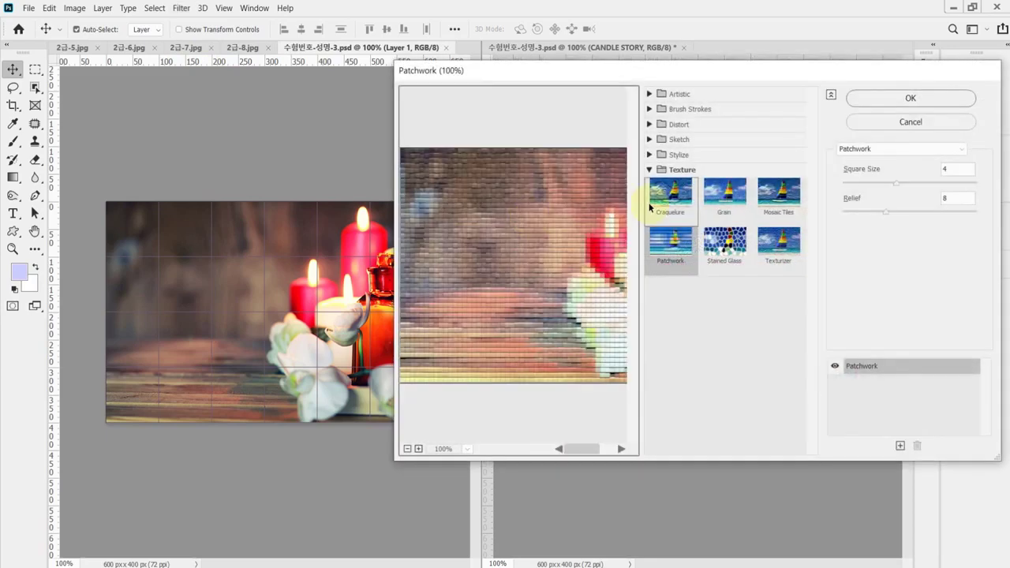
click(779, 241)
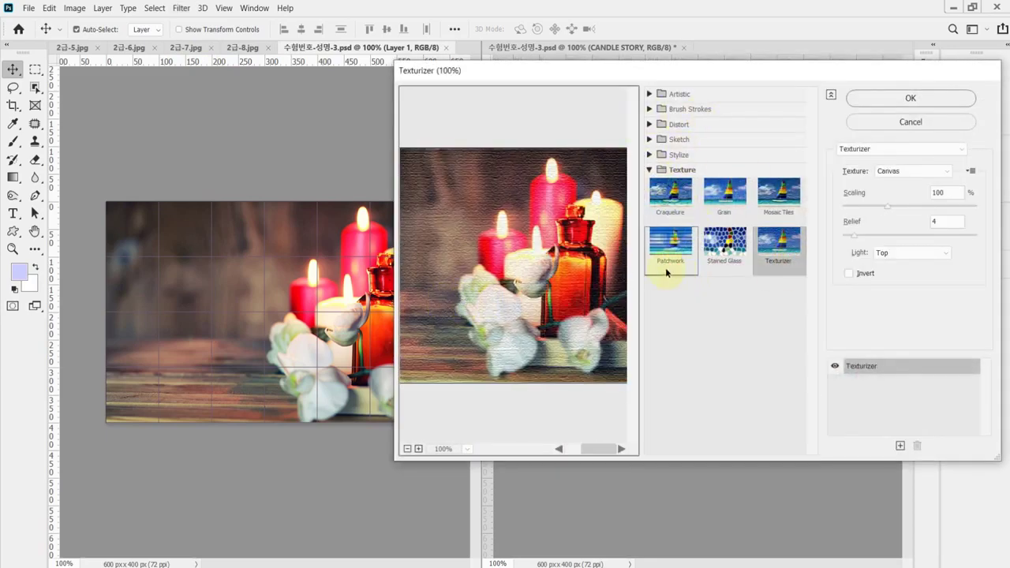
click(908, 96)
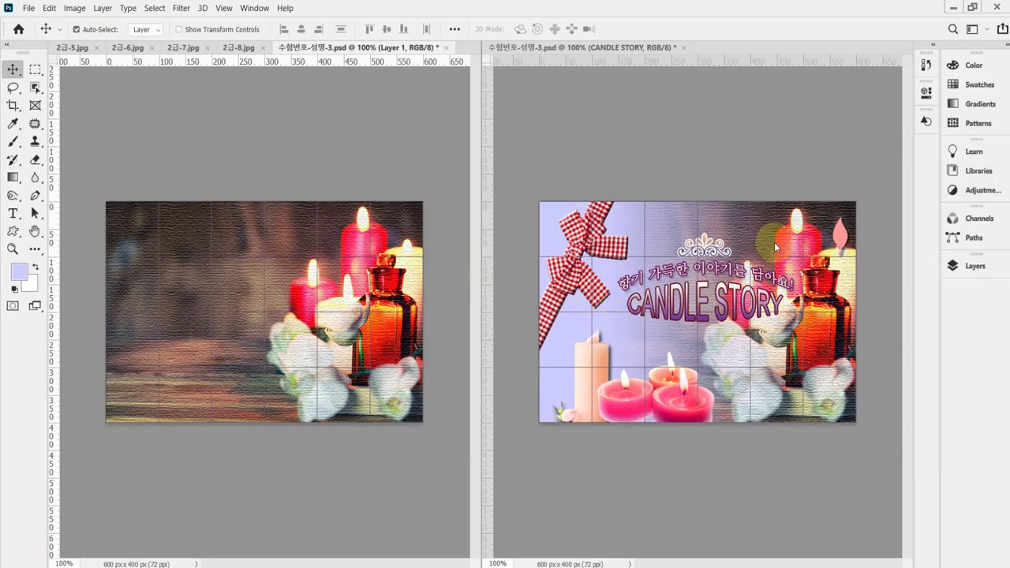
Add a layer mask to the candle photo's layer.
click(976, 266)
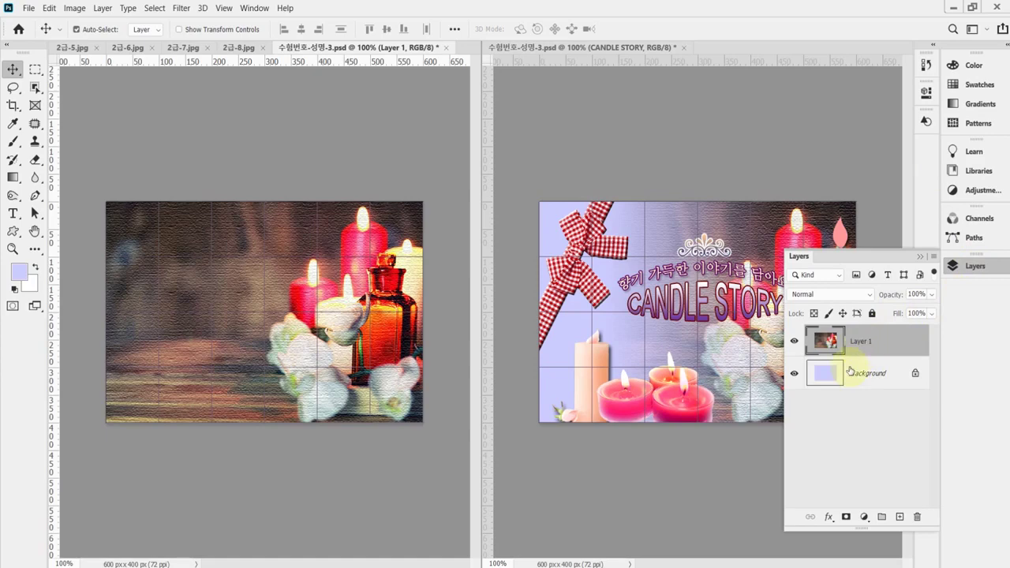
click(847, 518)
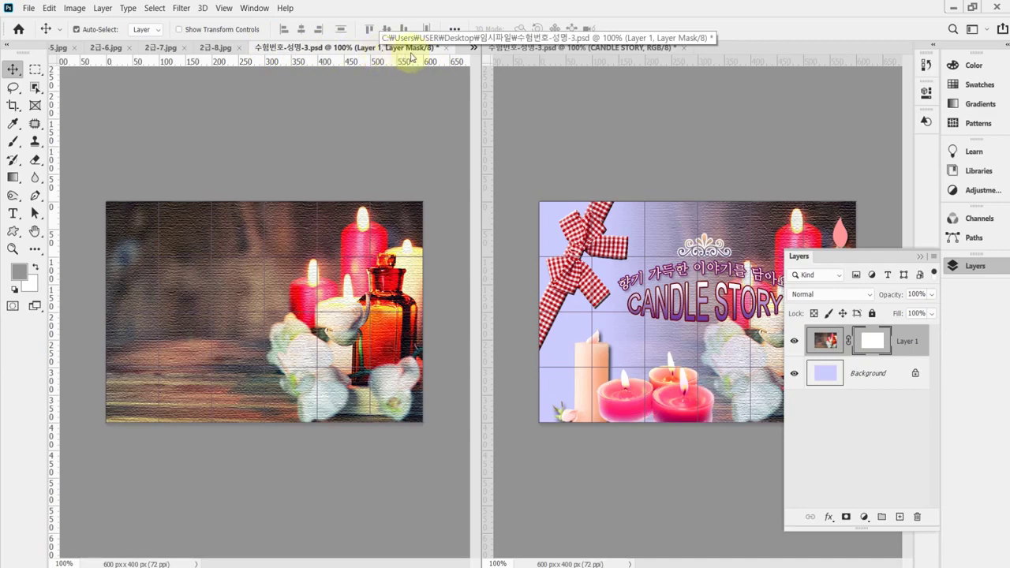
click(987, 268)
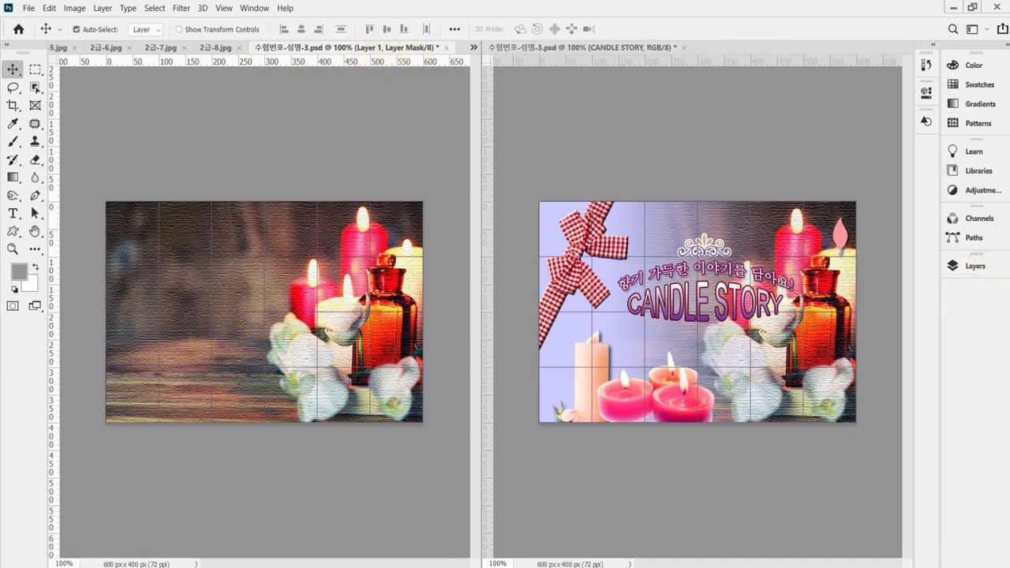
Check the layer mask direction and the sample output in the exam PDF in Acrobat Reader, and return to Photoshop.
key(alt+Tab)
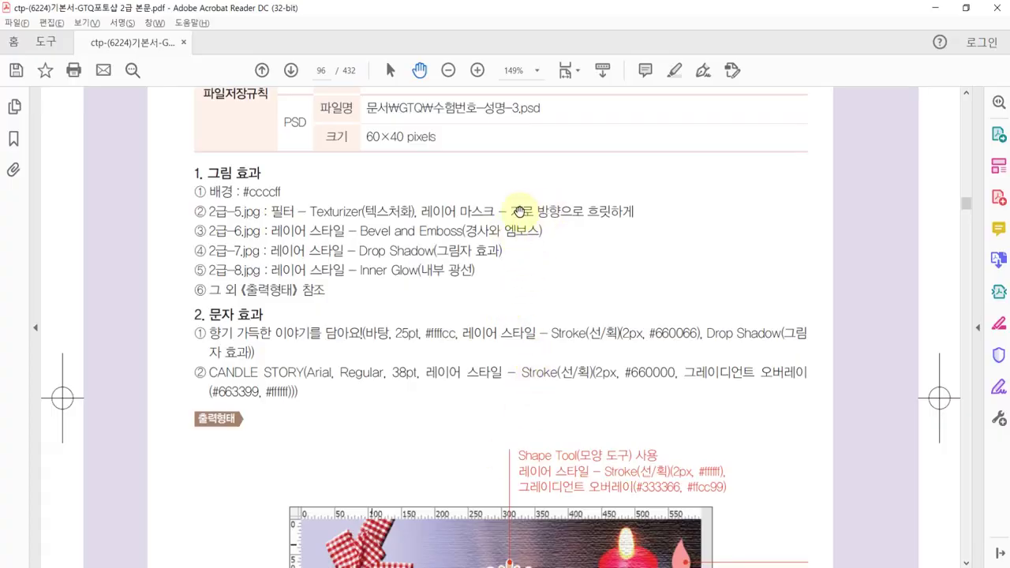
drag(681, 437, 692, 202)
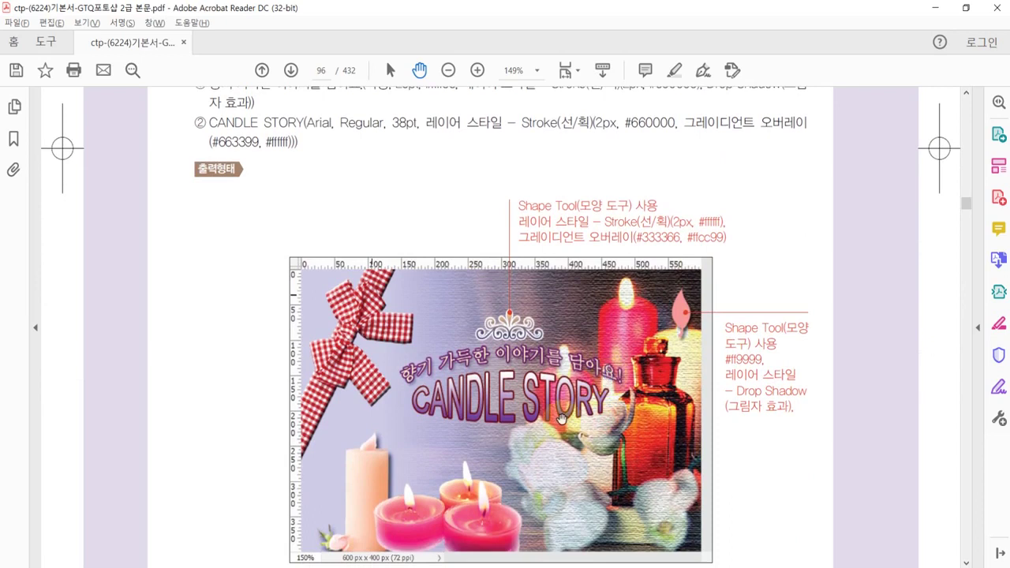
click(344, 432)
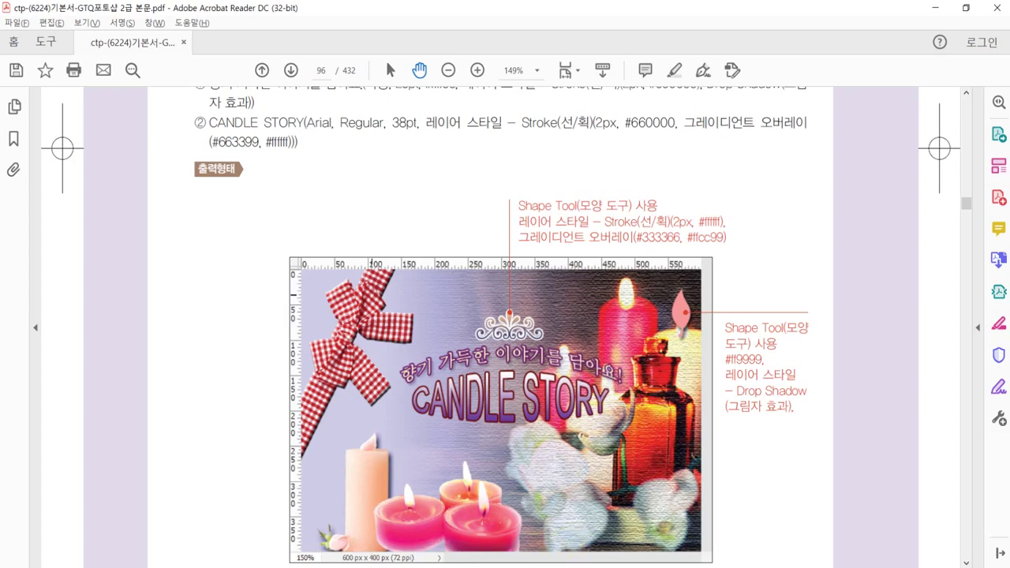
key(alt+Tab)
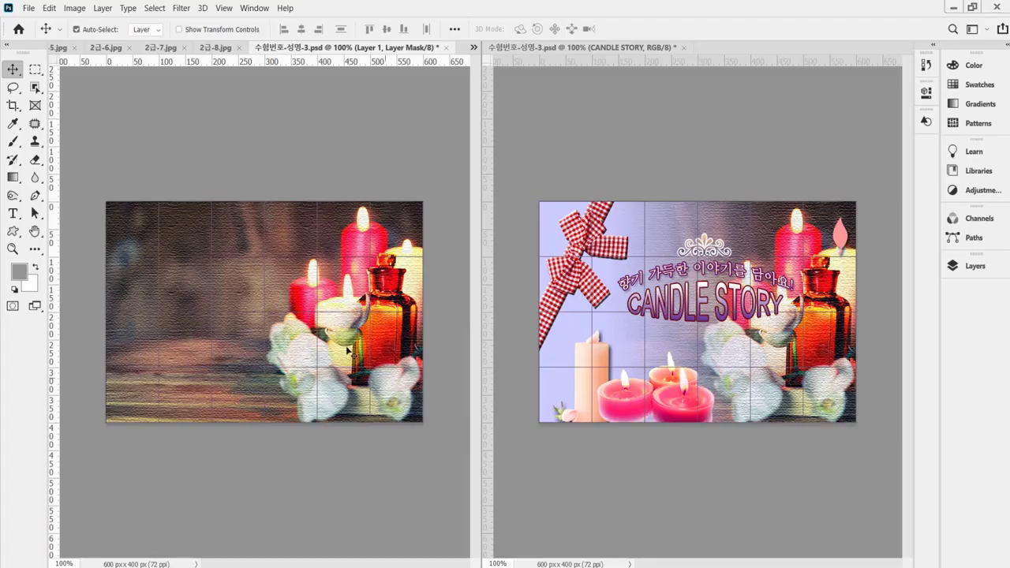
Set up the Gradient tool with black foreground, white background and the black-to-white preset from the Basics group.
click(13, 178)
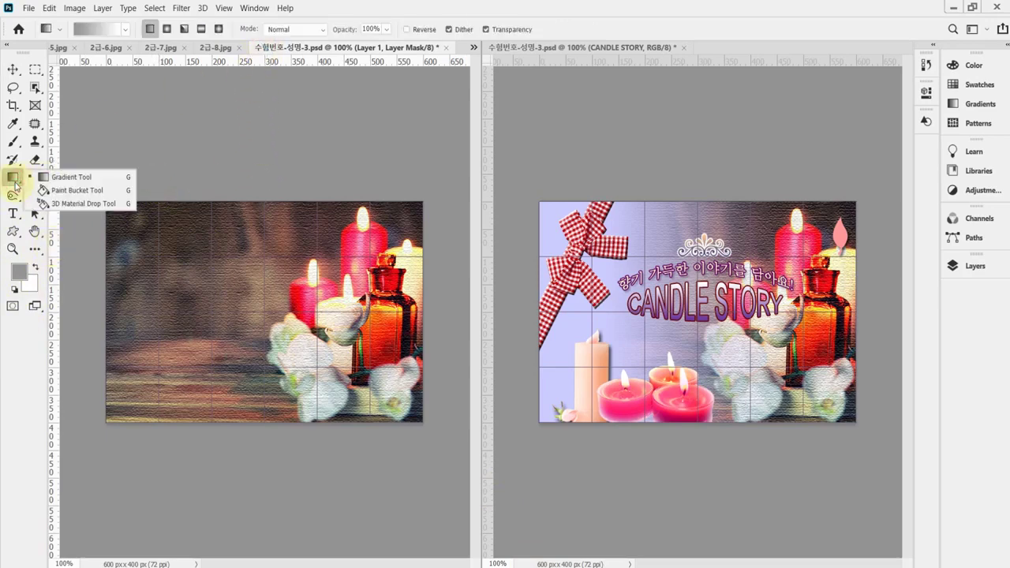
click(62, 180)
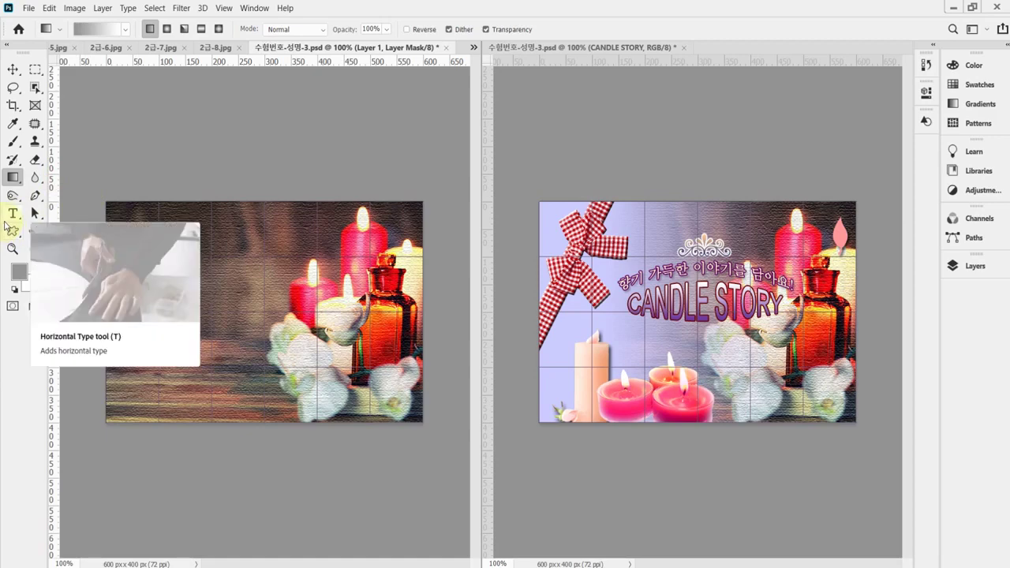
click(14, 291)
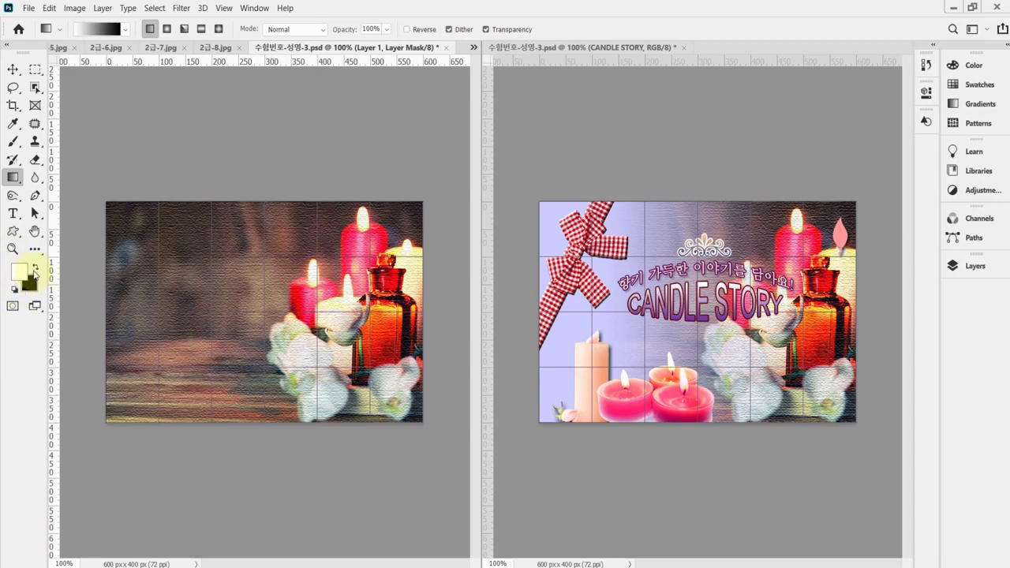
click(35, 270)
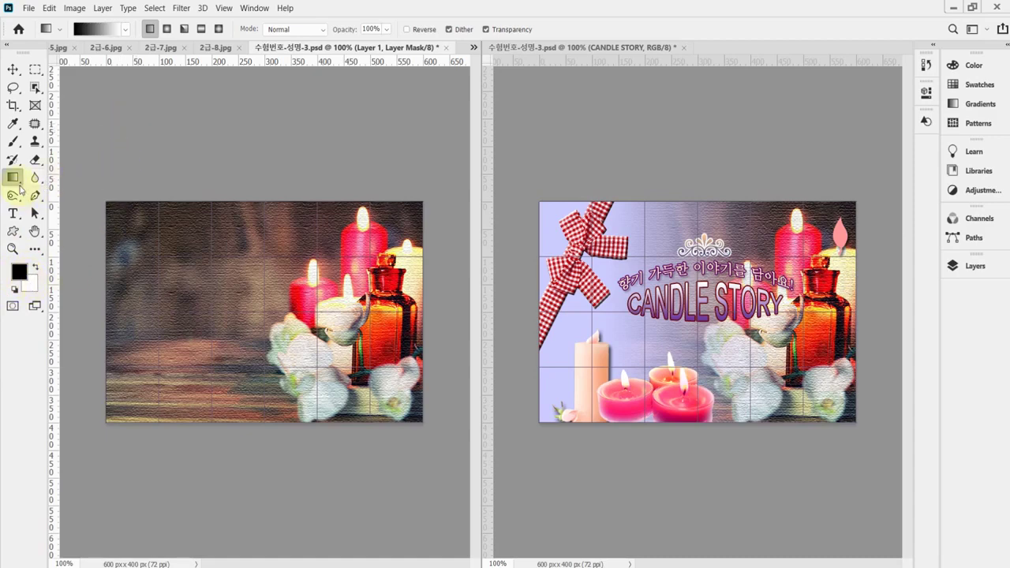
click(124, 30)
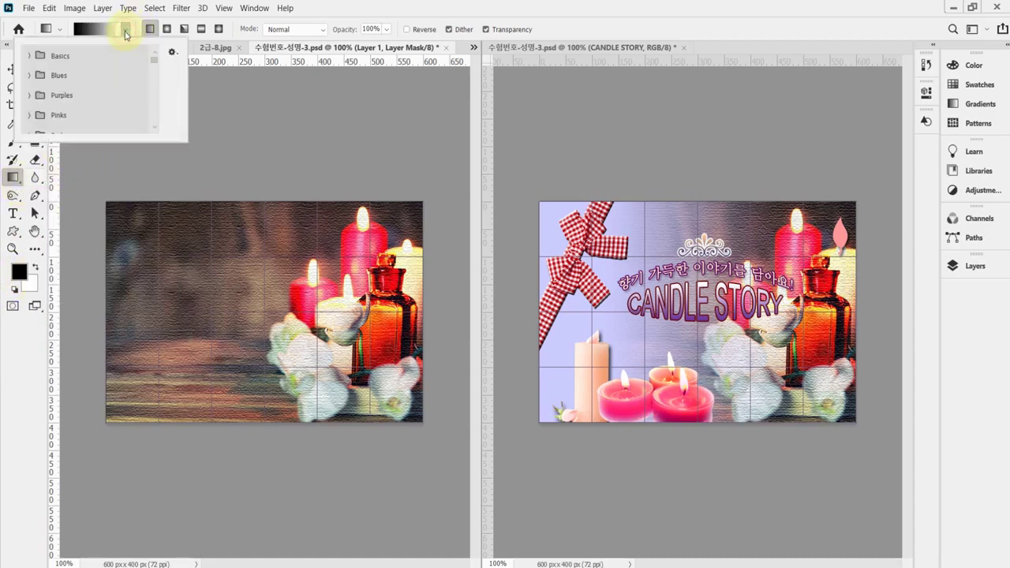
click(30, 56)
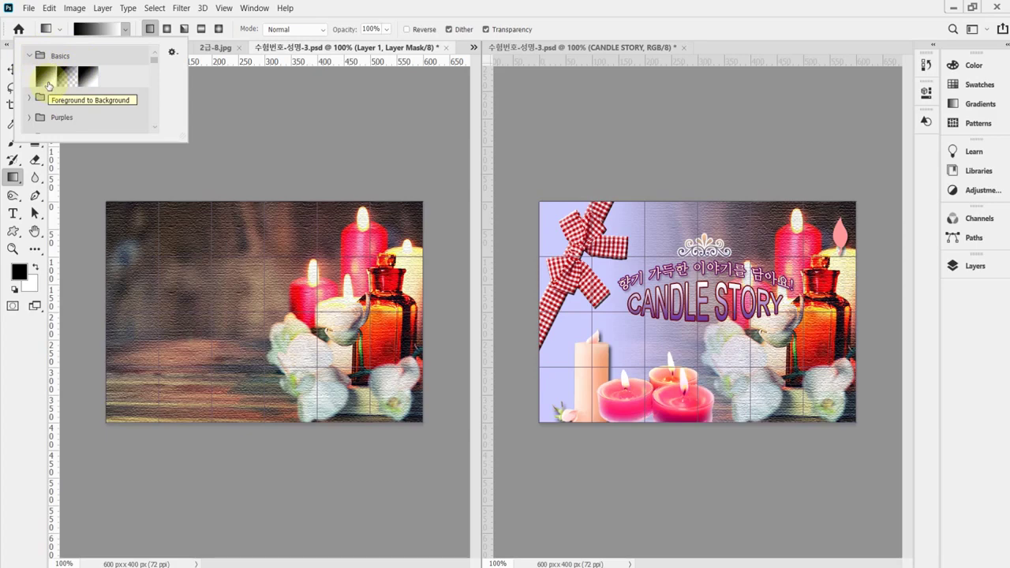
click(88, 77)
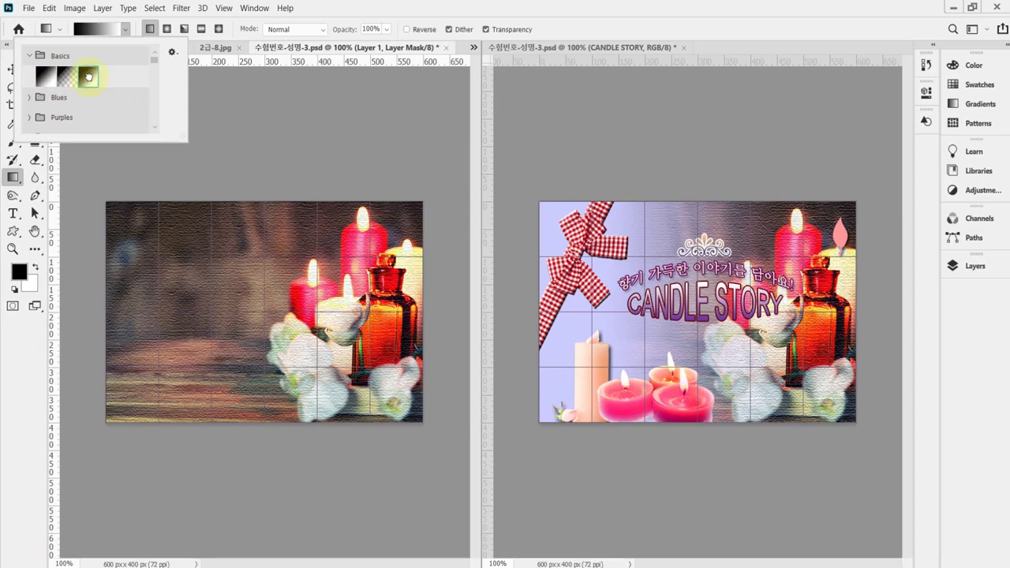
click(348, 11)
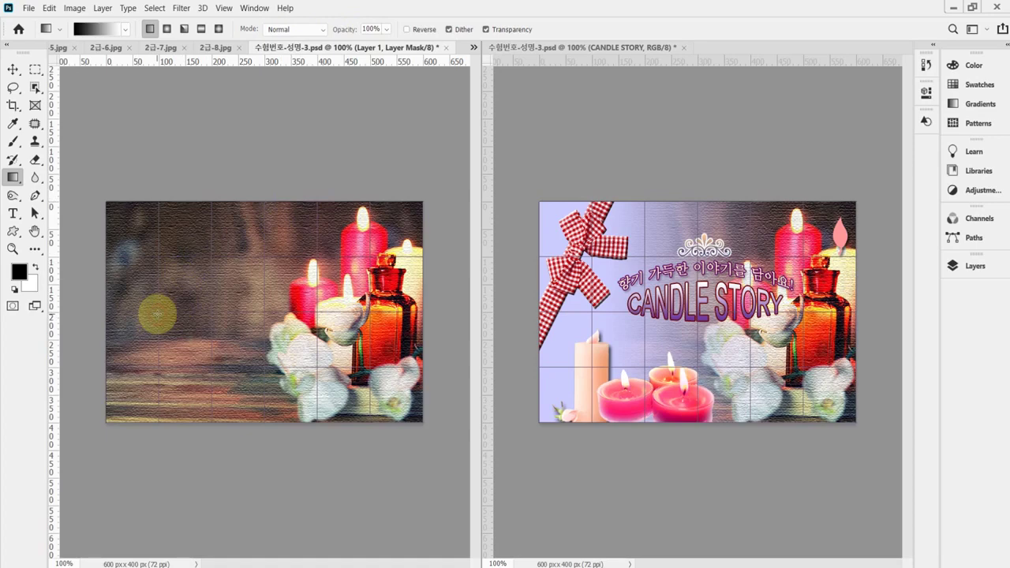
Draw a horizontal black-to-white gradient on the candle photo's layer mask from about 100 px to 500 px.
drag(157, 314, 385, 308)
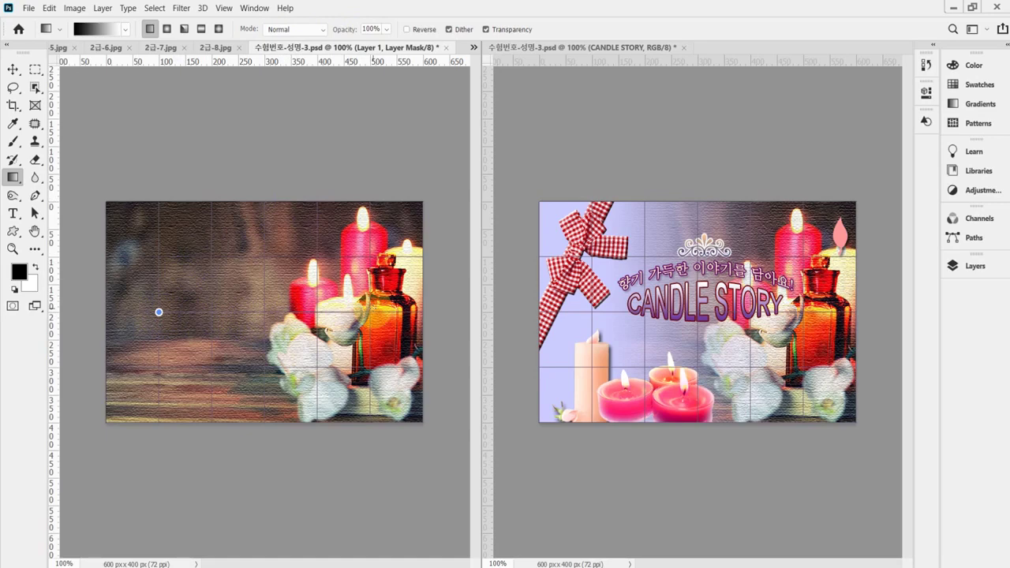
mouse_move(382, 297)
mouse_down()
mouse_move(231, 317)
mouse_move(373, 312)
mouse_up()
drag(159, 312, 269, 312)
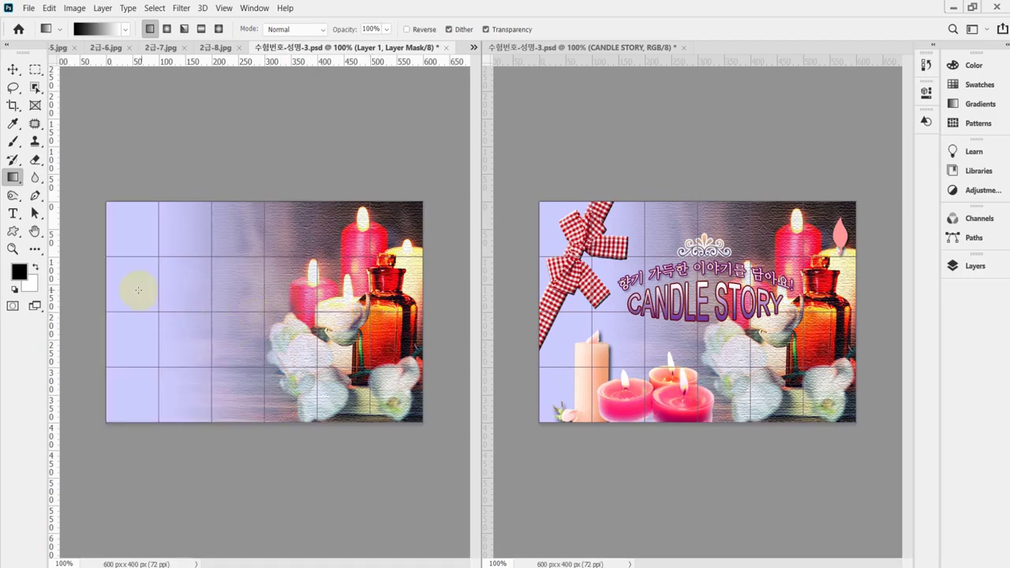
Try shorter, diagonal and vertical gradients on the layer mask to compare how the candle photo fades.
drag(140, 287, 237, 287)
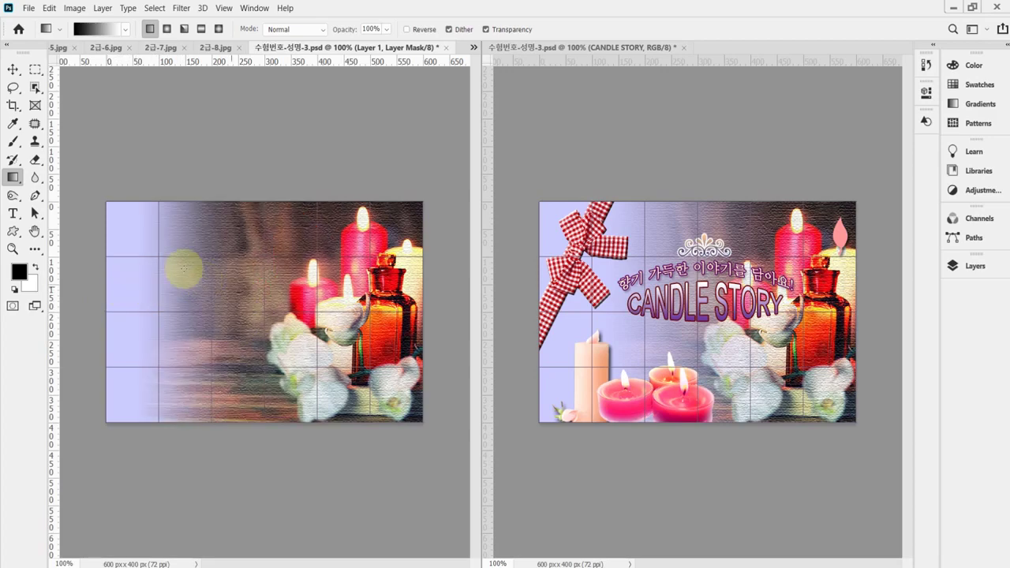
drag(156, 243, 254, 332)
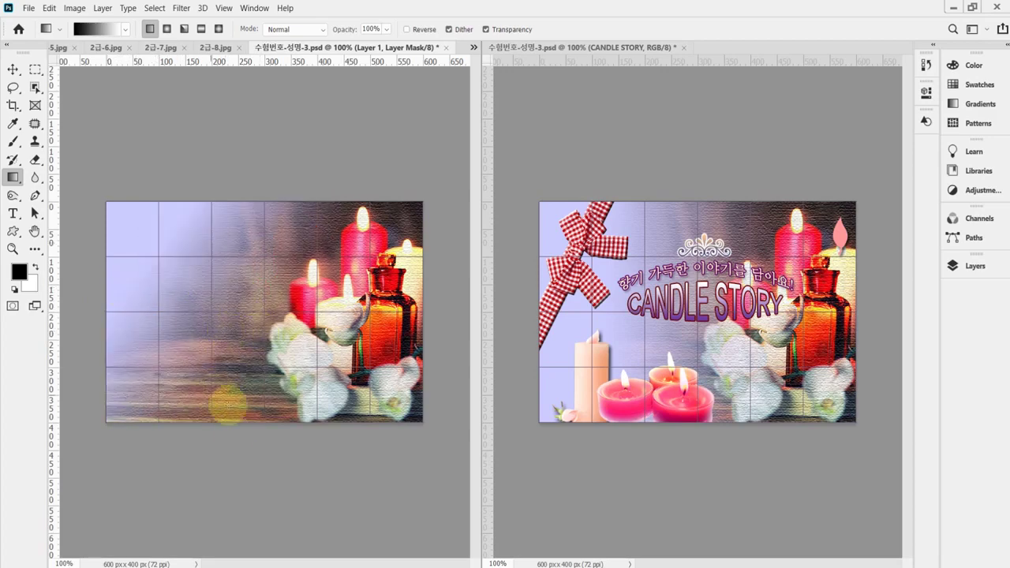
drag(240, 444, 253, 181)
mouse_move(218, 288)
mouse_down()
mouse_move(244, 301)
mouse_move(261, 336)
mouse_up()
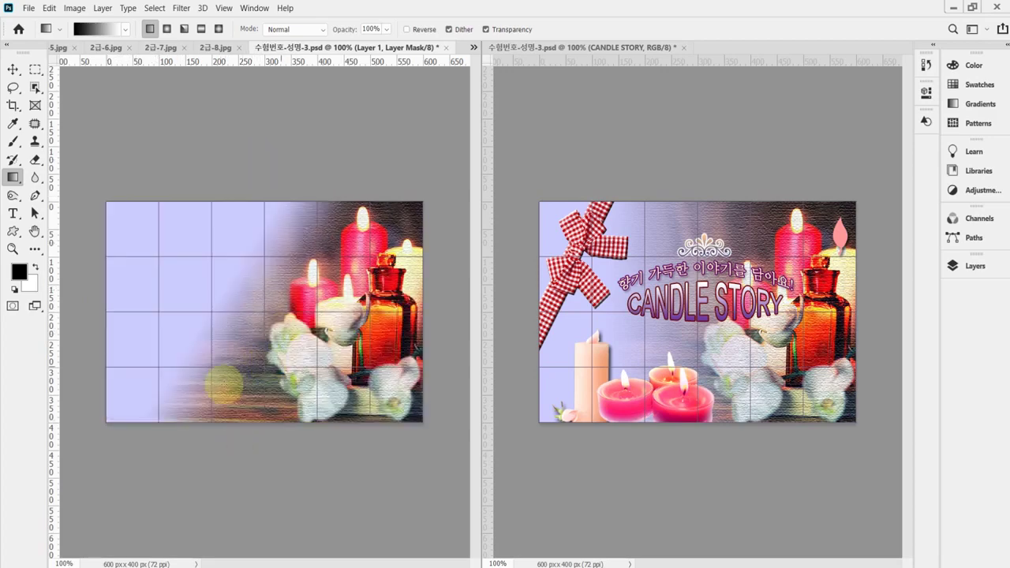
mouse_move(223, 383)
mouse_down()
mouse_move(251, 298)
mouse_move(237, 295)
mouse_move(254, 295)
mouse_up()
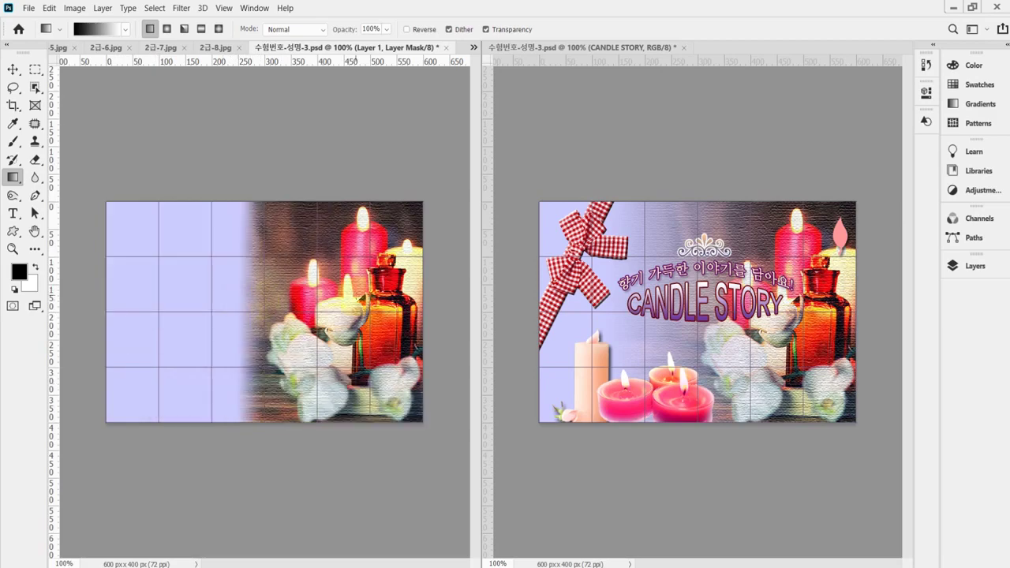
Redraw the mask gradient horizontally from about 100 px to 500 px so the photo fades out to the left, and save the document.
click(171, 317)
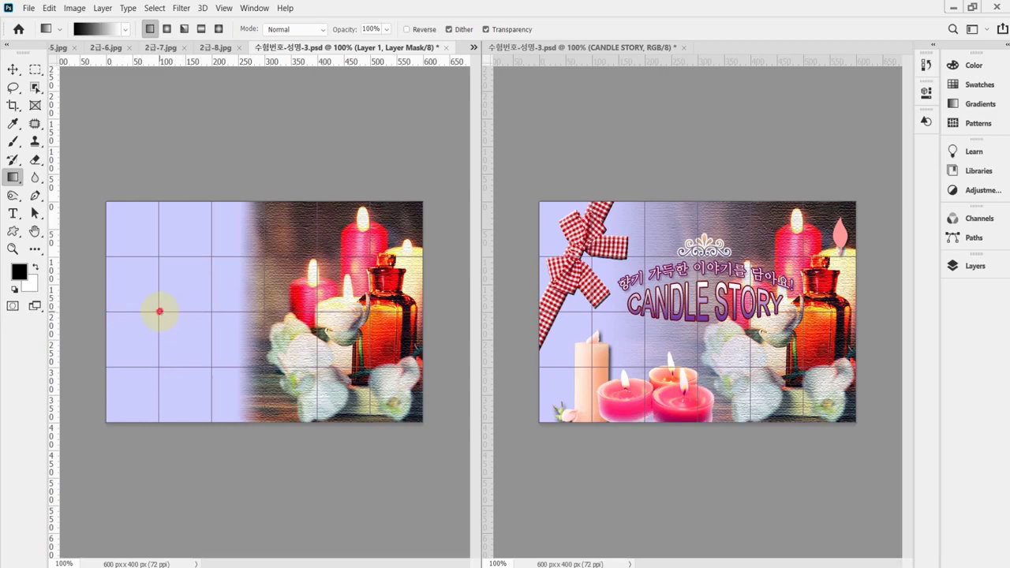
drag(160, 312, 385, 322)
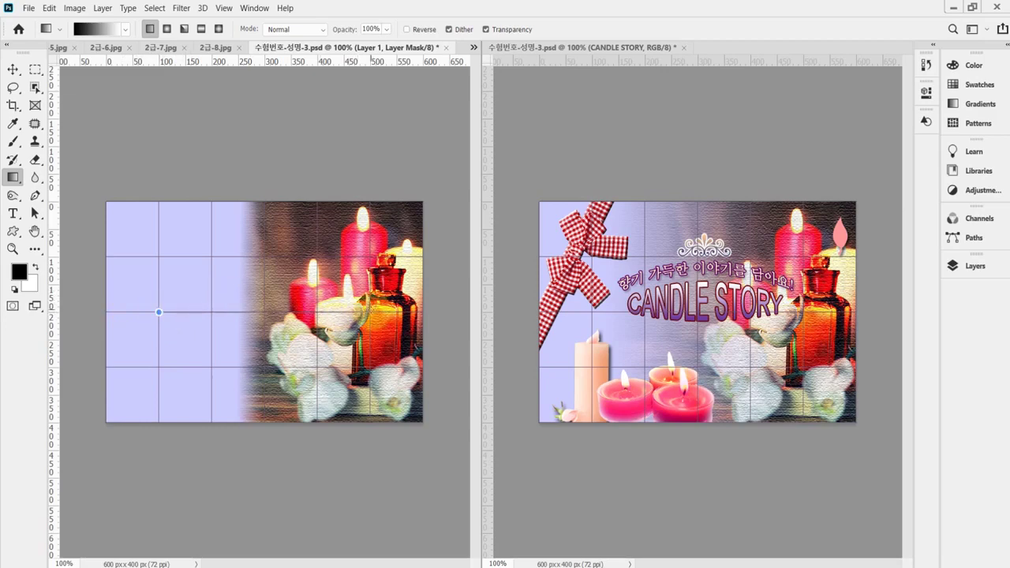
drag(246, 312, 261, 312)
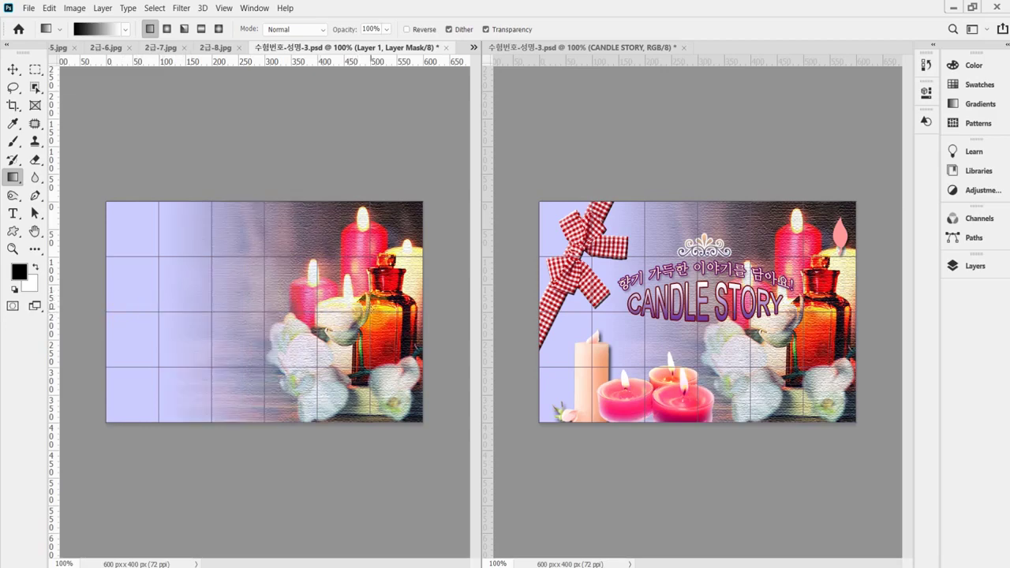
click(92, 330)
click(169, 320)
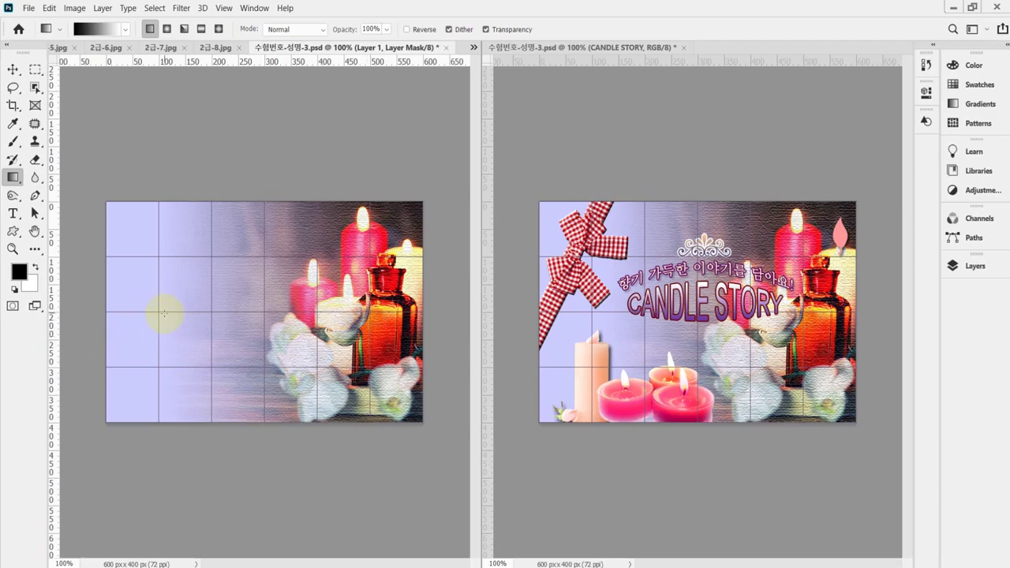
drag(163, 315, 208, 326)
key(ctrl+s)
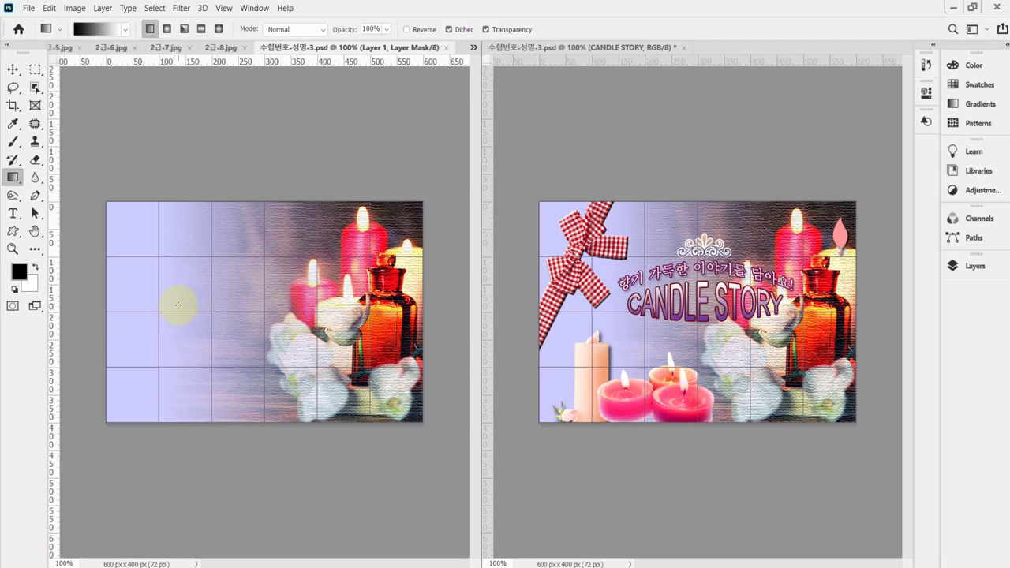
Bring up the ribbon image 2급-6.jpg at 200% in a widened document area, with the Polygonal Lasso tool active.
click(110, 49)
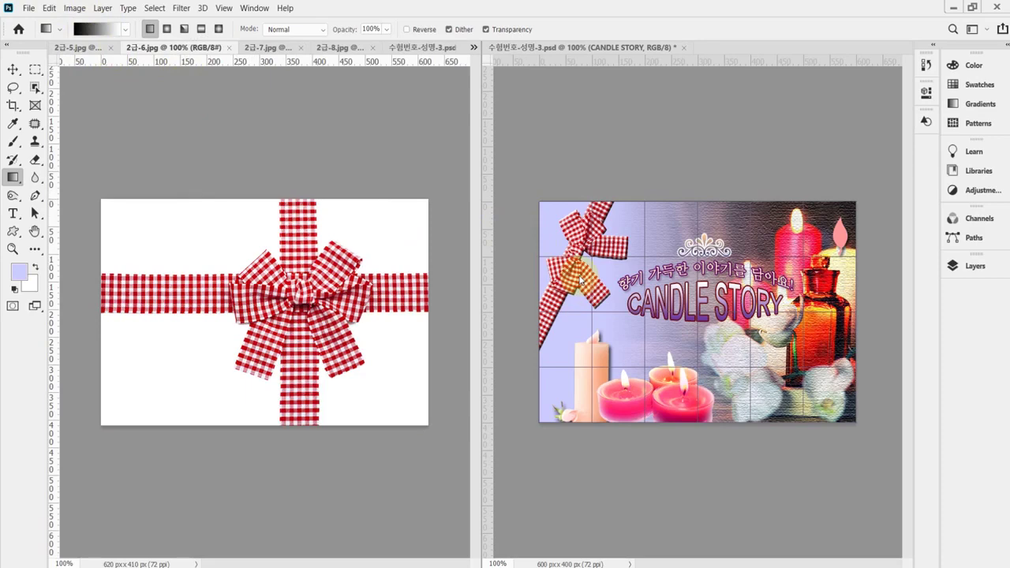
drag(581, 281, 588, 230)
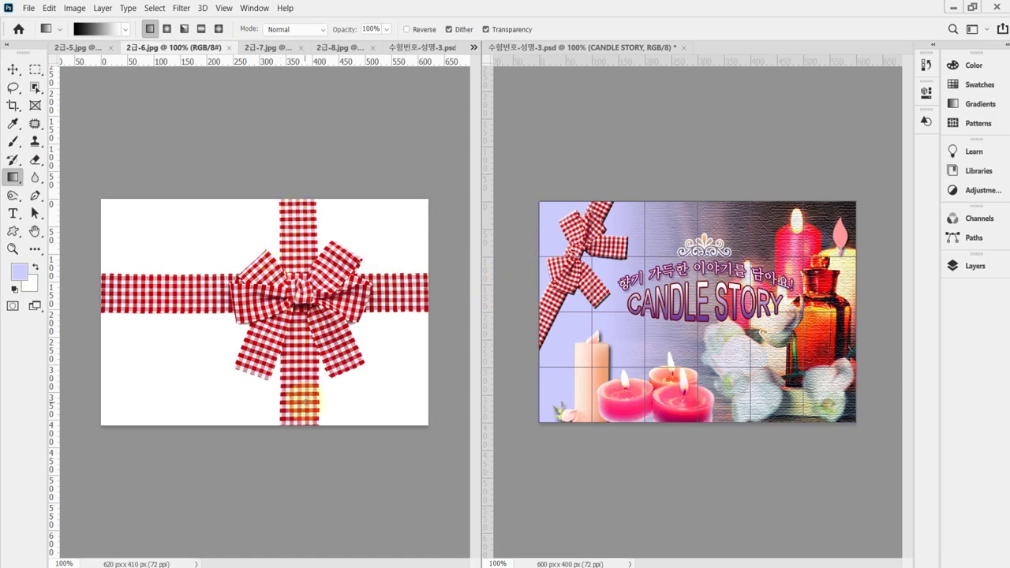
scroll(227, 284, up, 1)
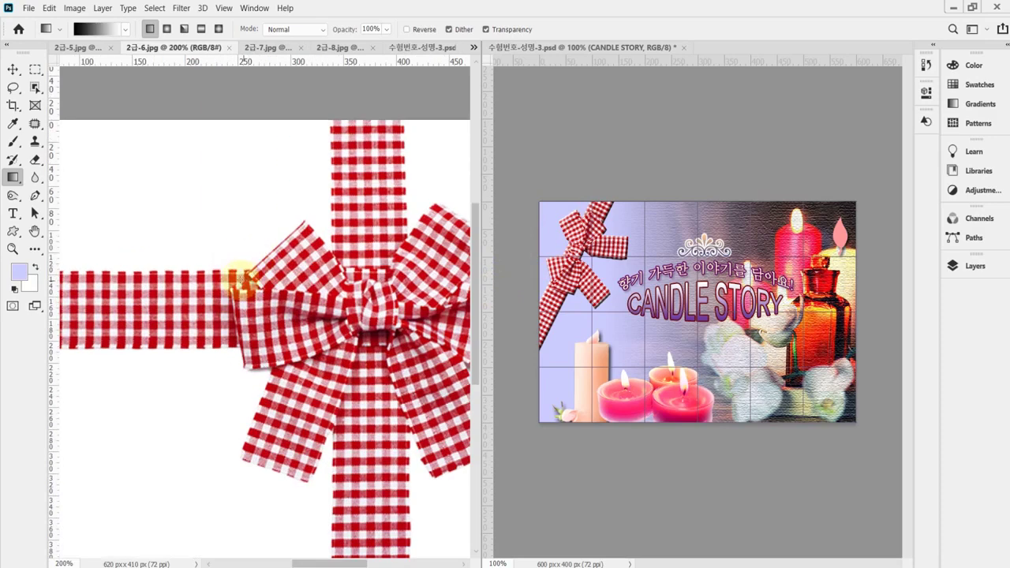
drag(204, 221, 289, 207)
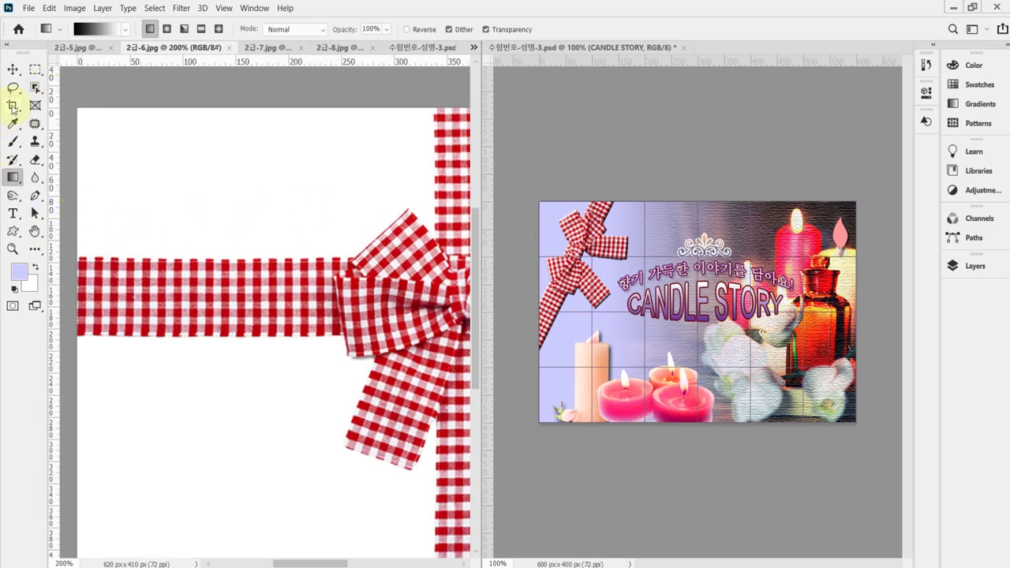
click(12, 87)
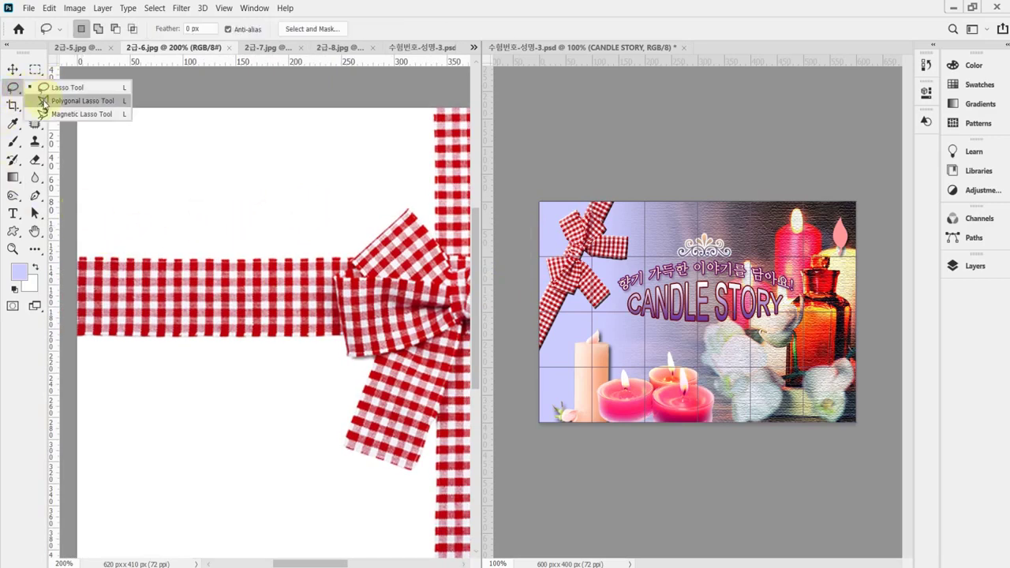
click(45, 101)
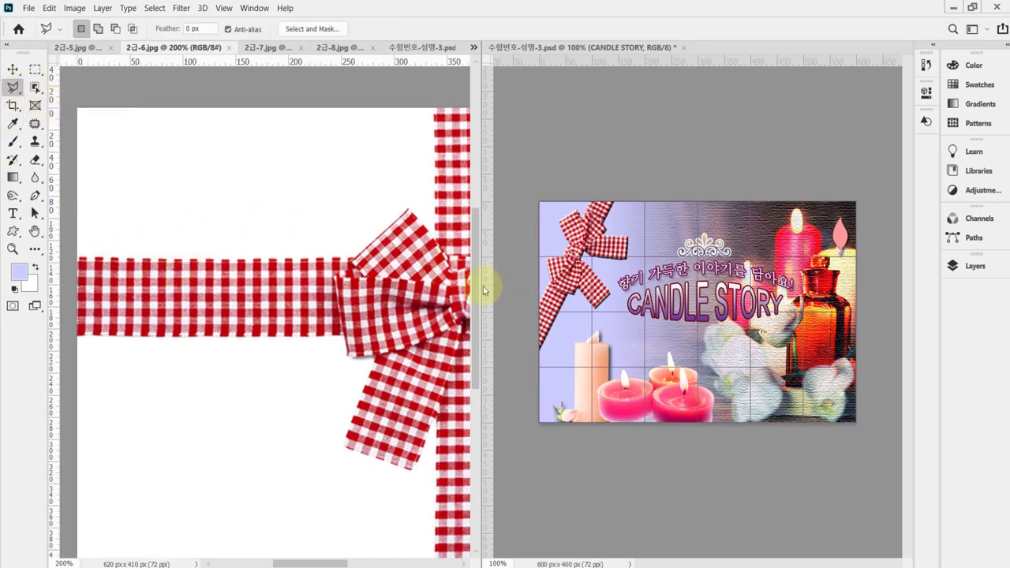
drag(484, 290, 717, 287)
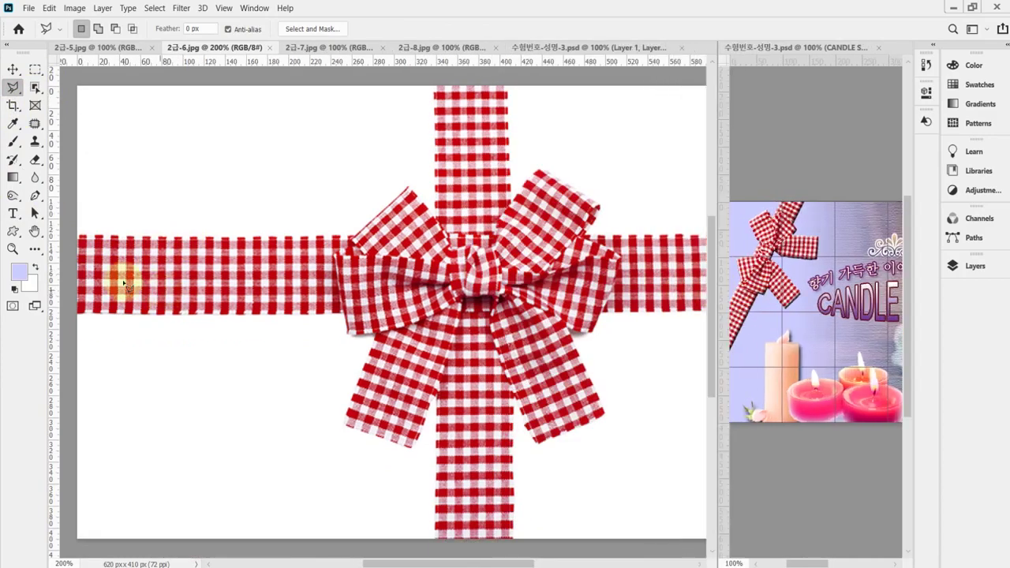
Start a polygonal outline at the ribbon's left end, following the band's upper edge and the upper-left loop to the top of the knot.
click(78, 235)
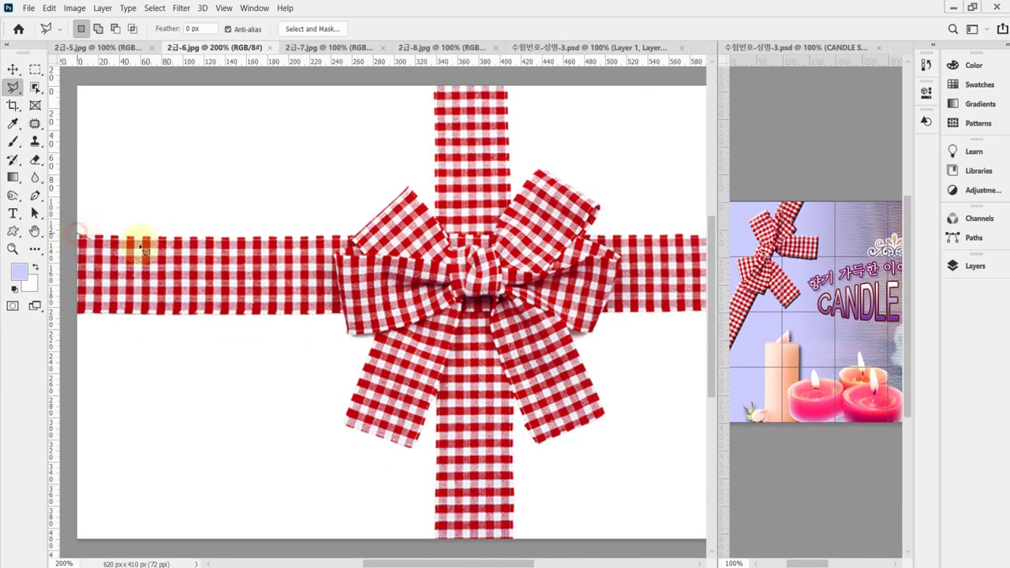
click(355, 238)
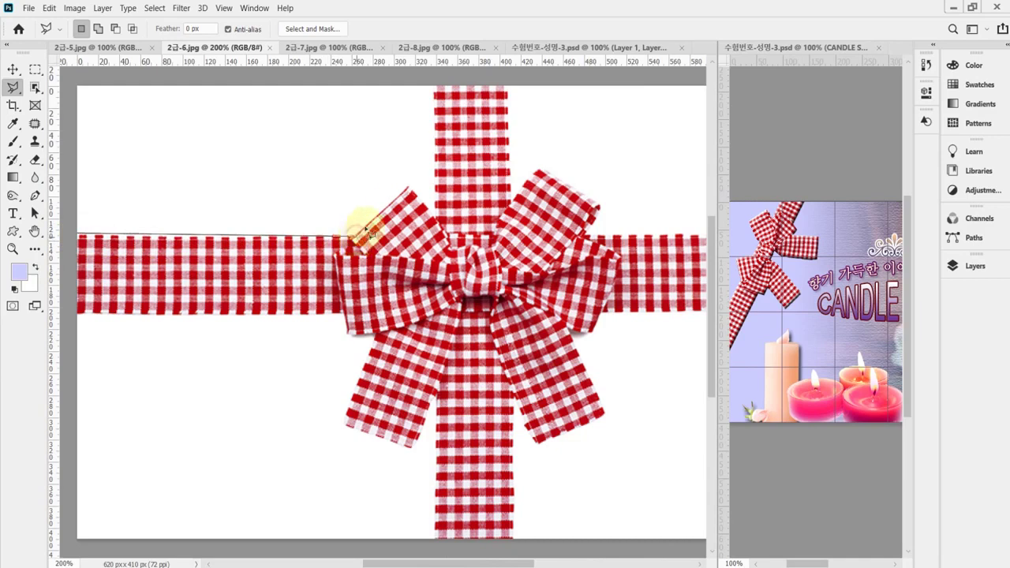
click(407, 187)
click(444, 228)
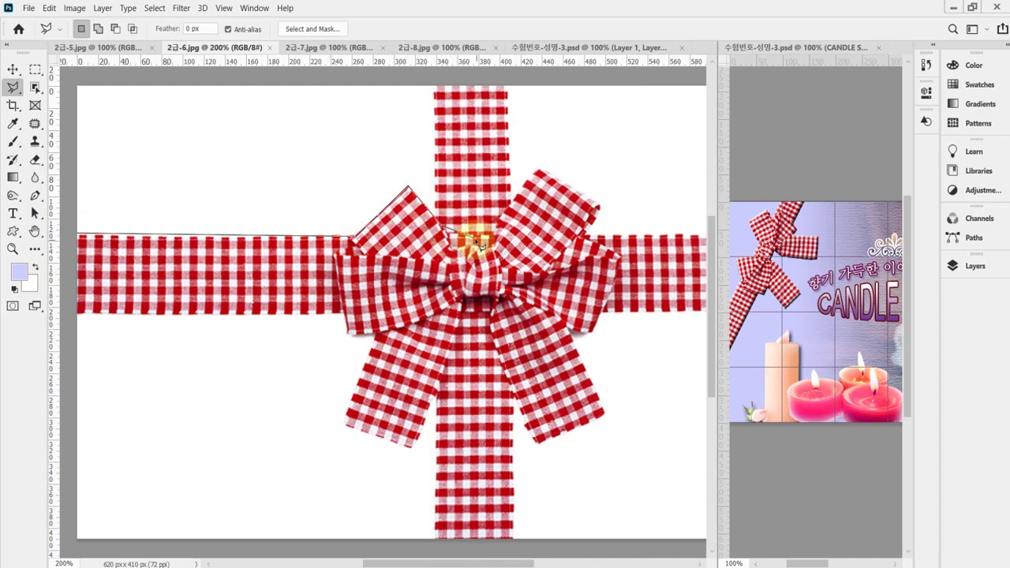
click(449, 238)
click(498, 235)
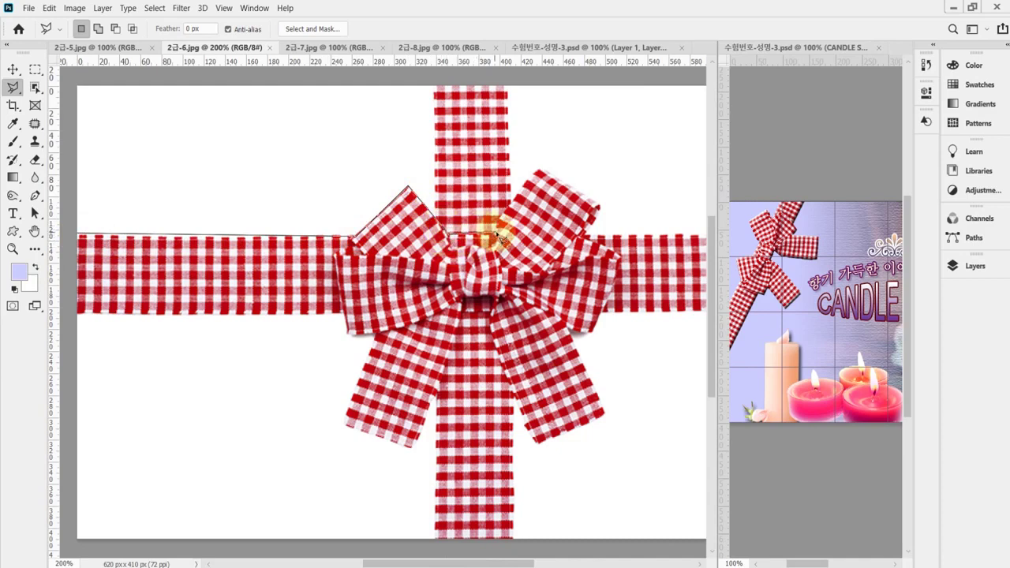
Continue the outline around the upper-right loop and the right band's end, returning along the band's lower edge to the bow.
click(542, 175)
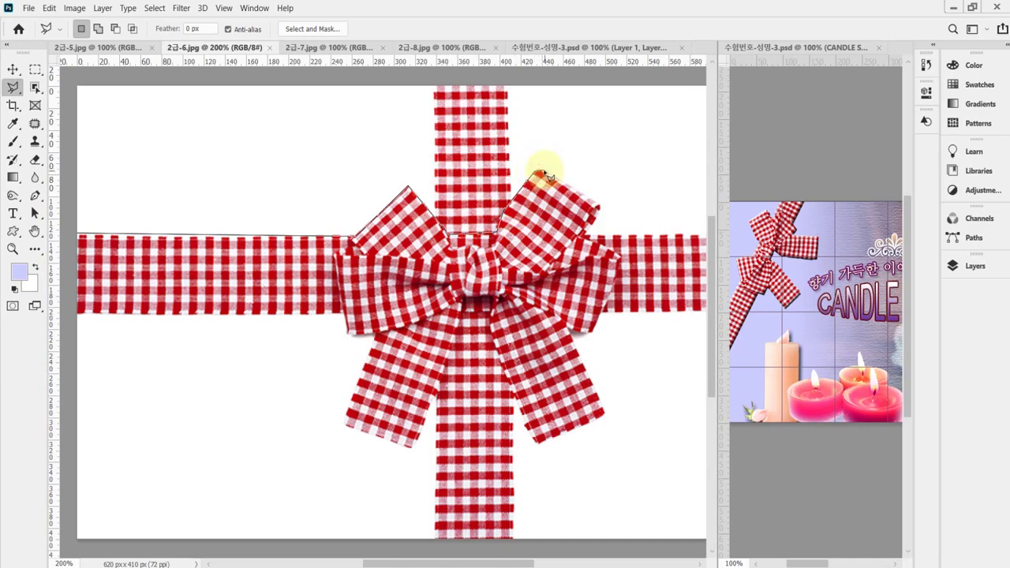
click(591, 208)
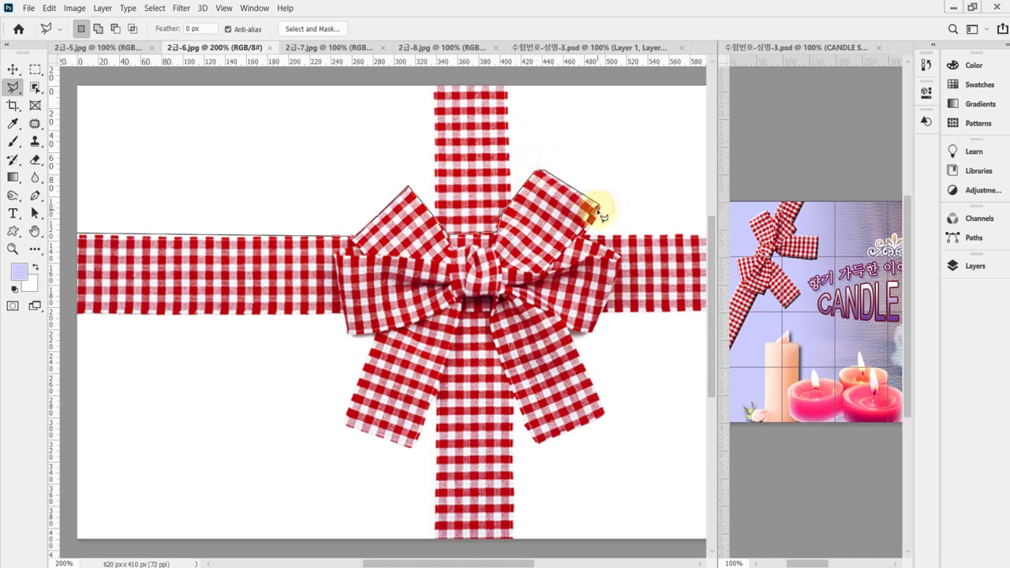
click(589, 237)
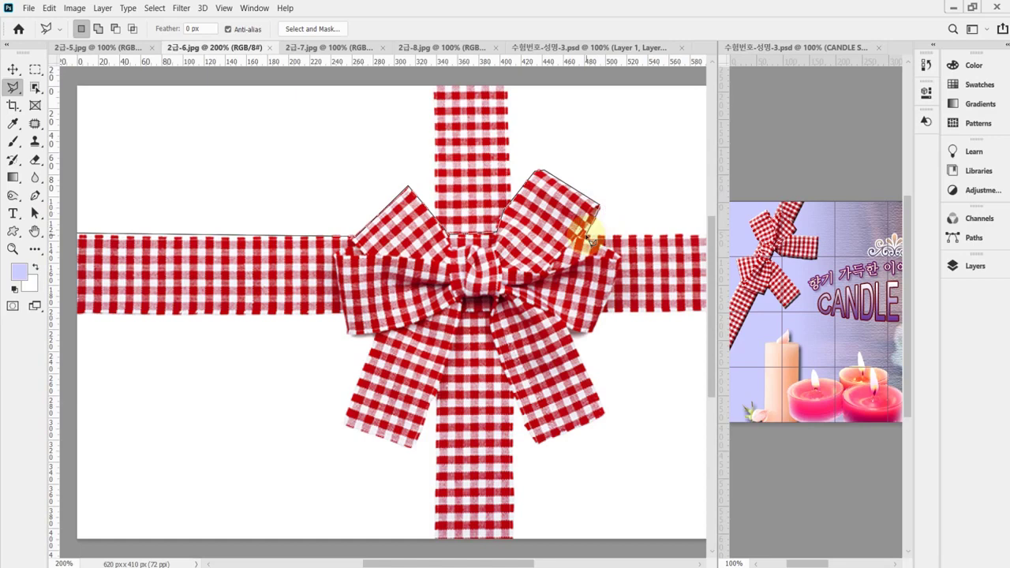
drag(600, 233, 368, 271)
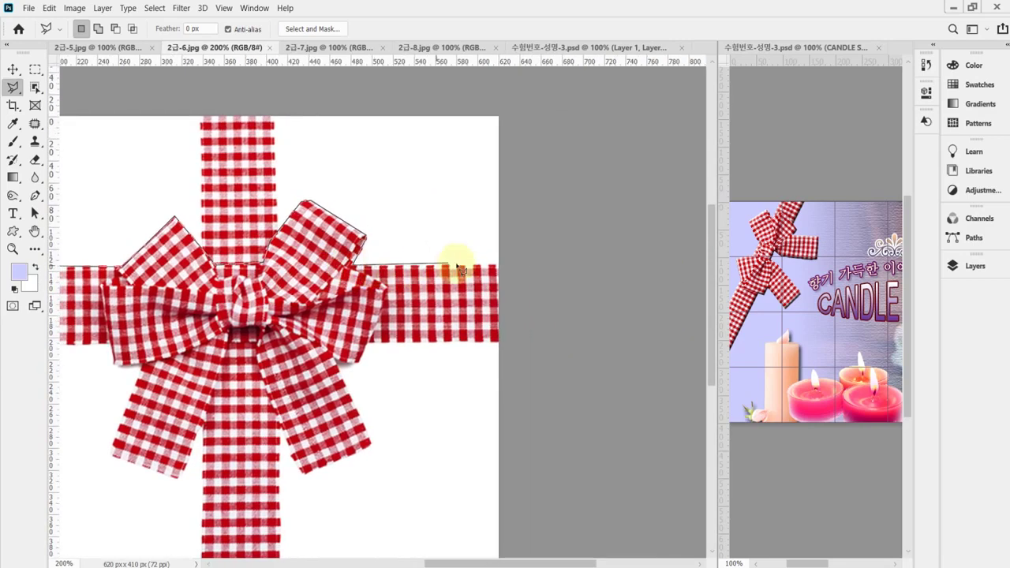
click(499, 264)
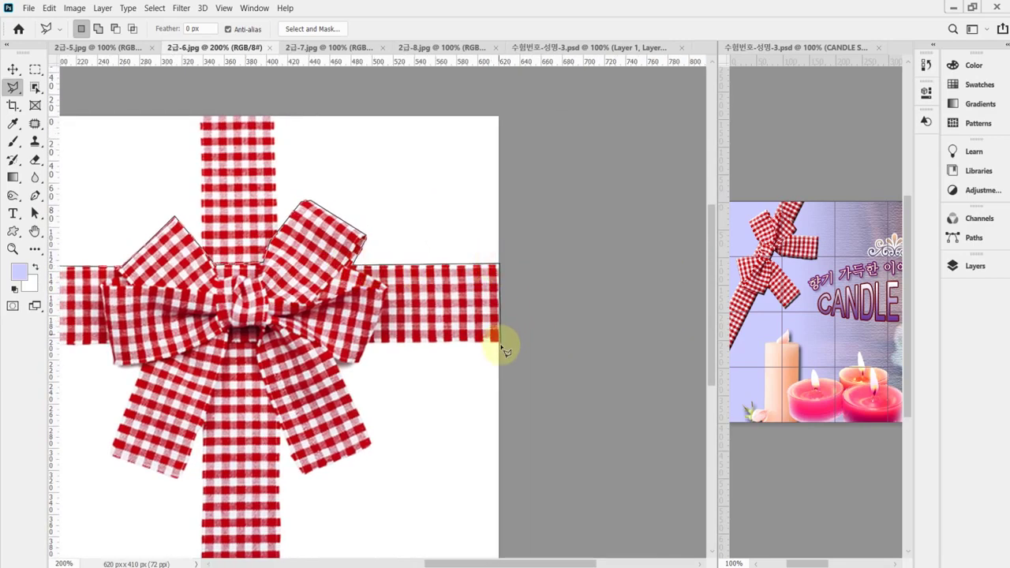
click(499, 344)
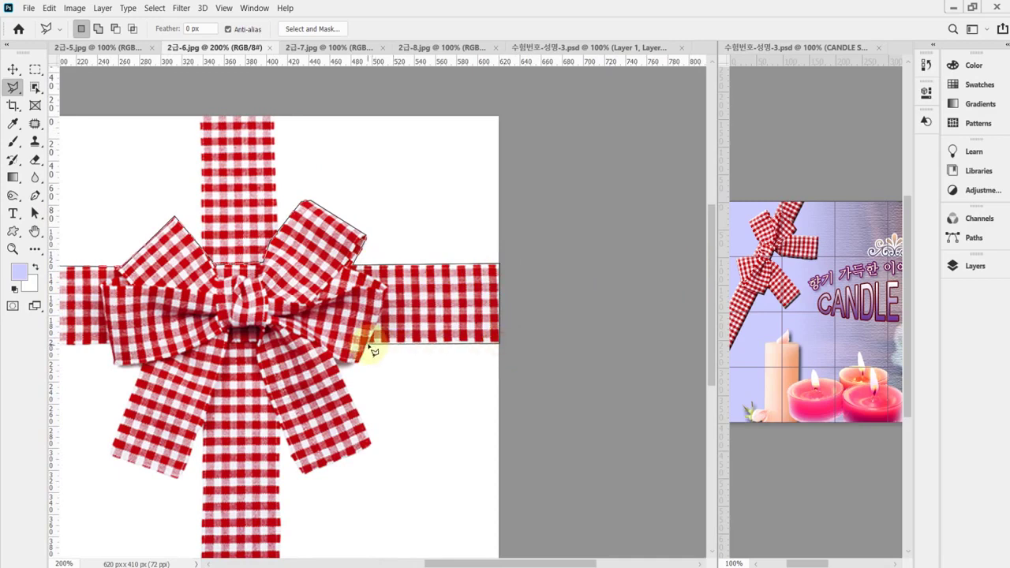
mouse_move(372, 351)
mouse_down()
mouse_move(417, 327)
mouse_move(463, 226)
mouse_move(519, 226)
mouse_move(547, 255)
mouse_up()
Trace the outline around the bow's lower-right tail and back up to the knot.
click(528, 242)
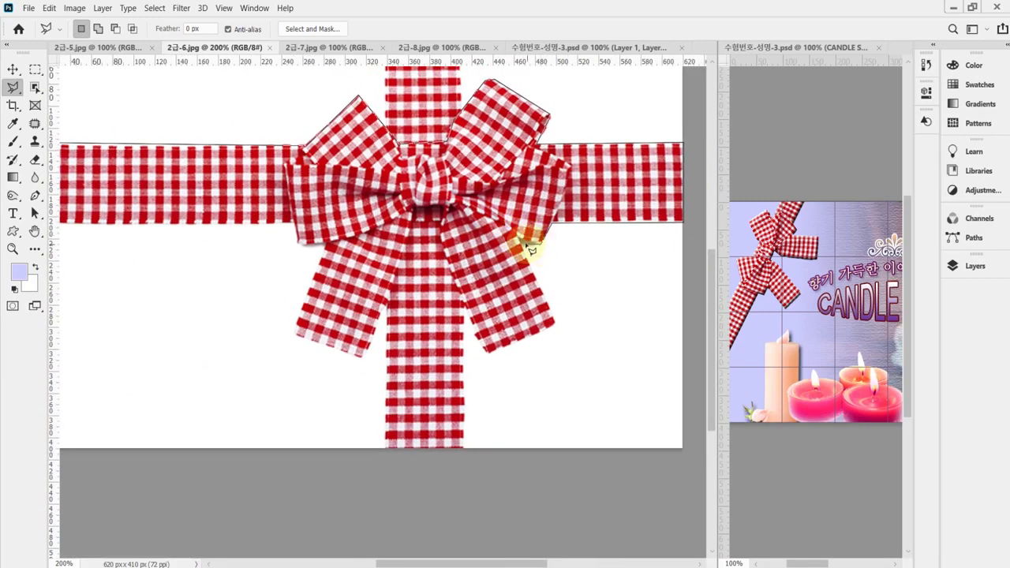
click(557, 323)
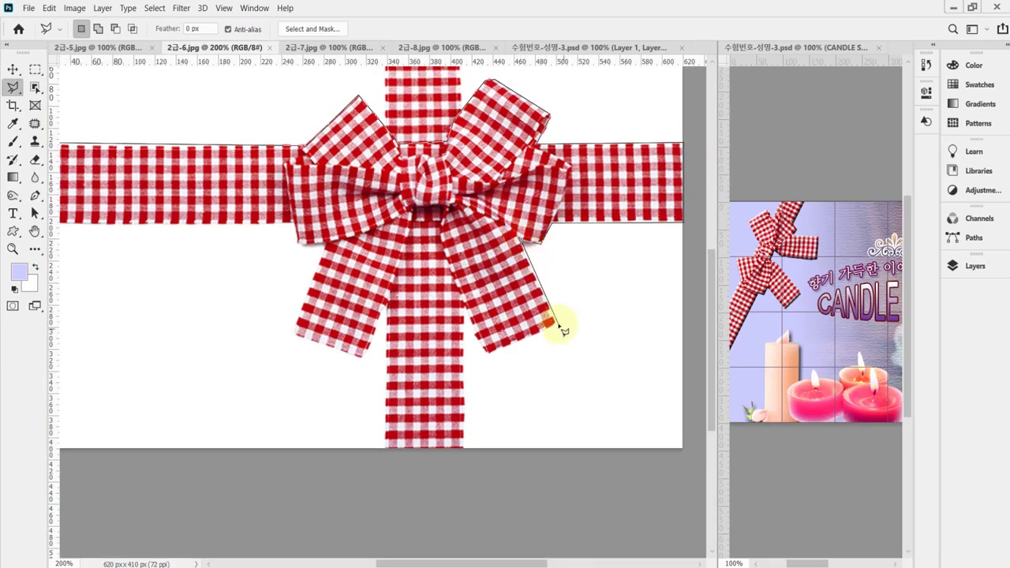
click(490, 347)
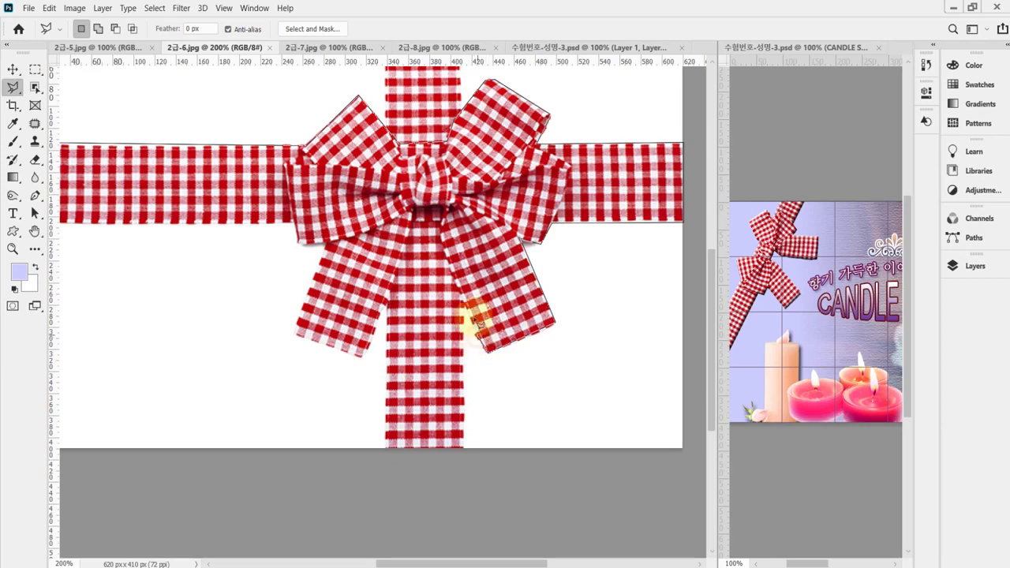
click(442, 238)
click(447, 214)
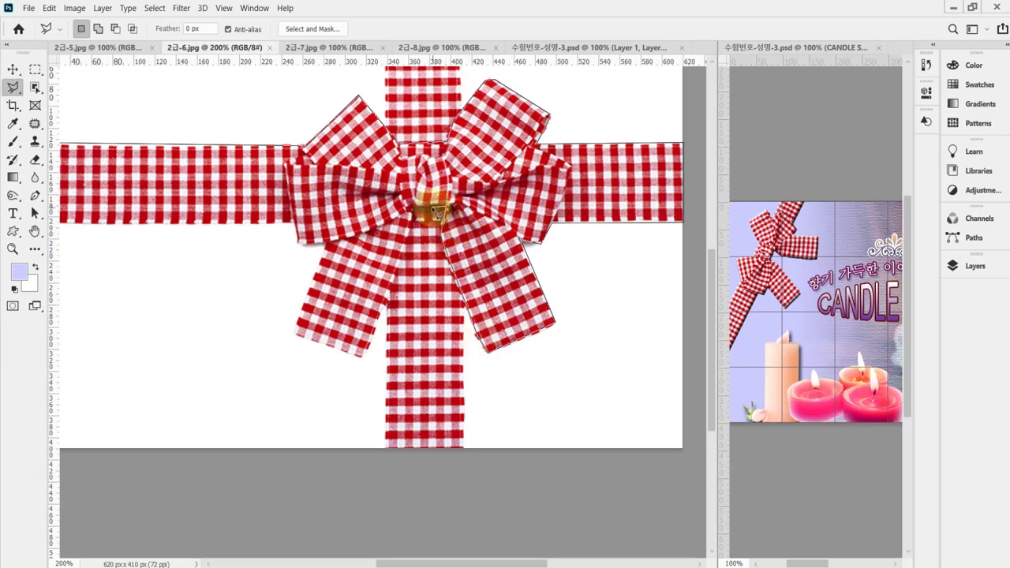
Trace the outline beneath the knot and around the lower-left tail up to the left loop, leaving out the vertical ribbon.
click(417, 210)
click(401, 246)
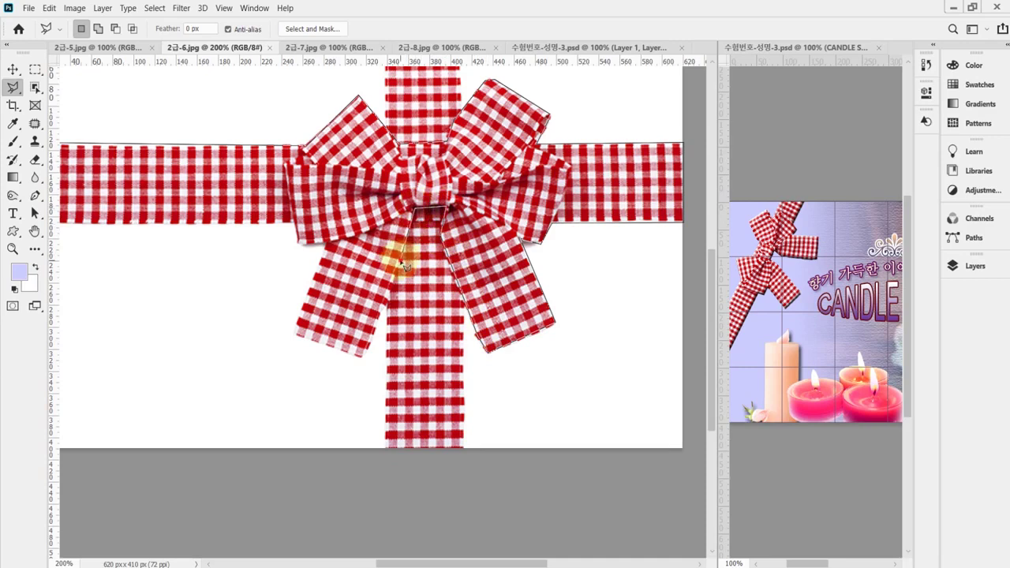
click(360, 347)
click(363, 357)
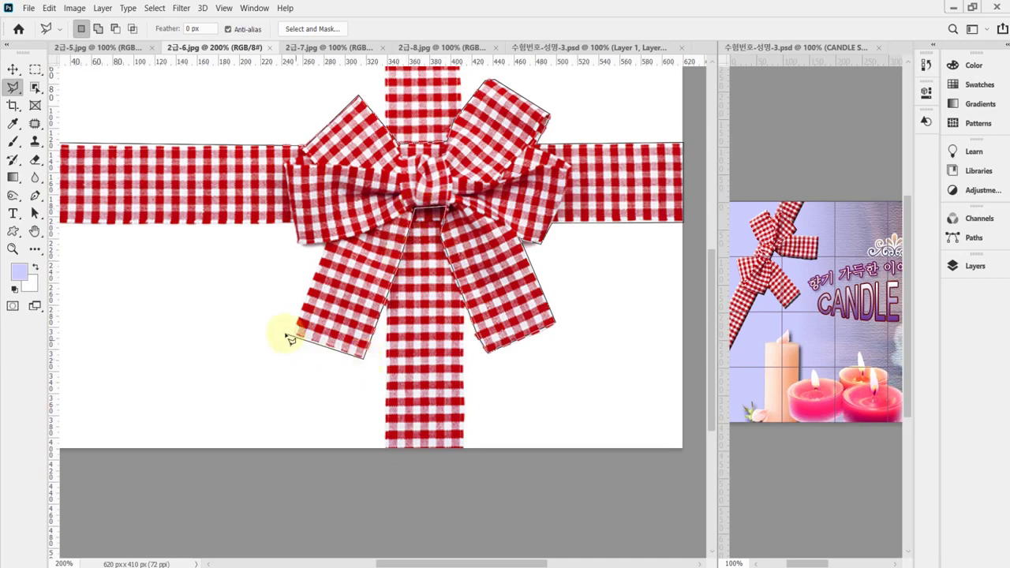
click(290, 332)
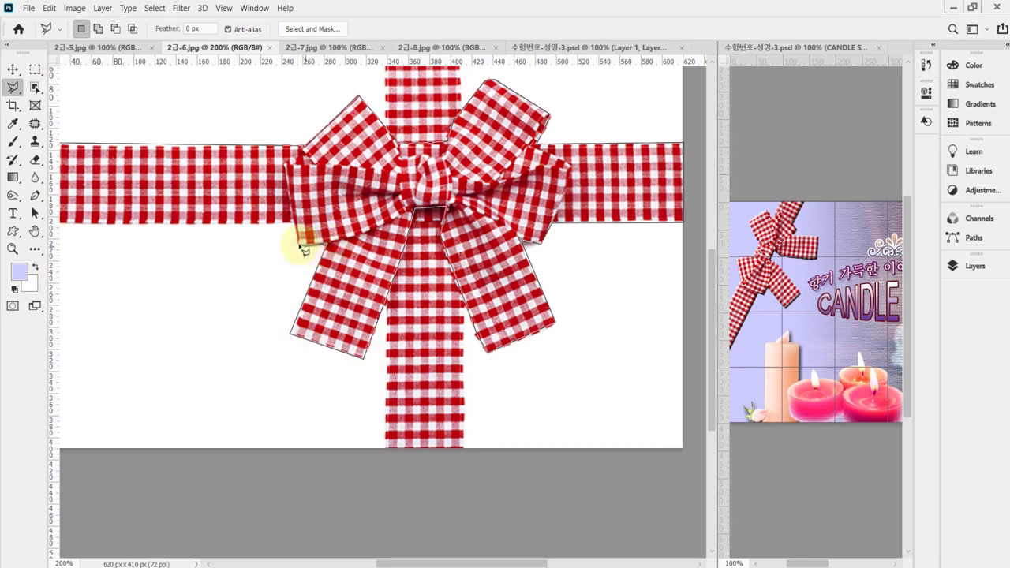
click(296, 230)
Close the ribbon selection along the left band's lower edge and its left end.
key(space)
drag(226, 219, 471, 241)
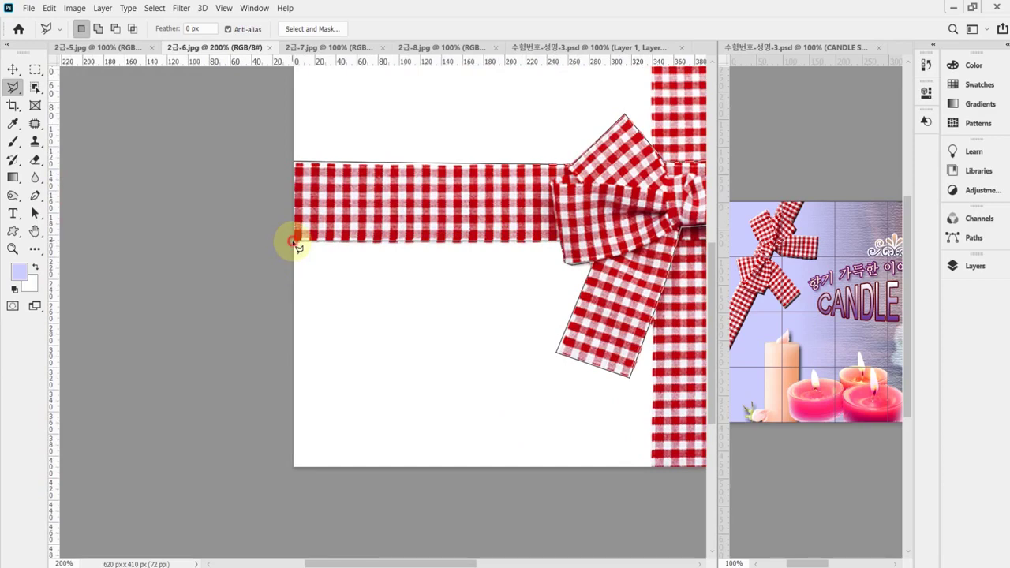
click(297, 246)
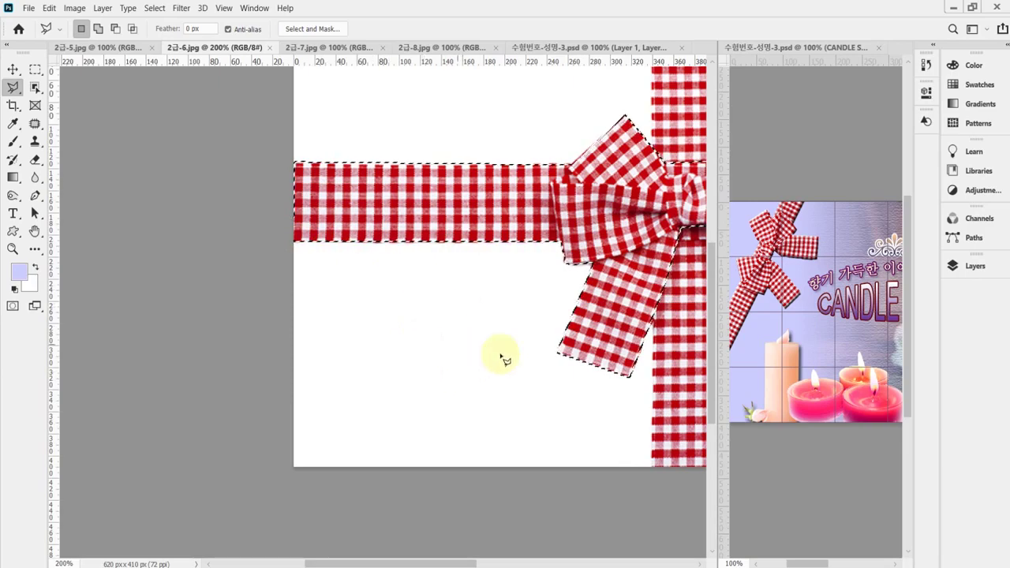
Copy the selected ribbon into 수험번호-성명-3.psd as a new layer and widen the reference document beside it.
drag(574, 322, 297, 350)
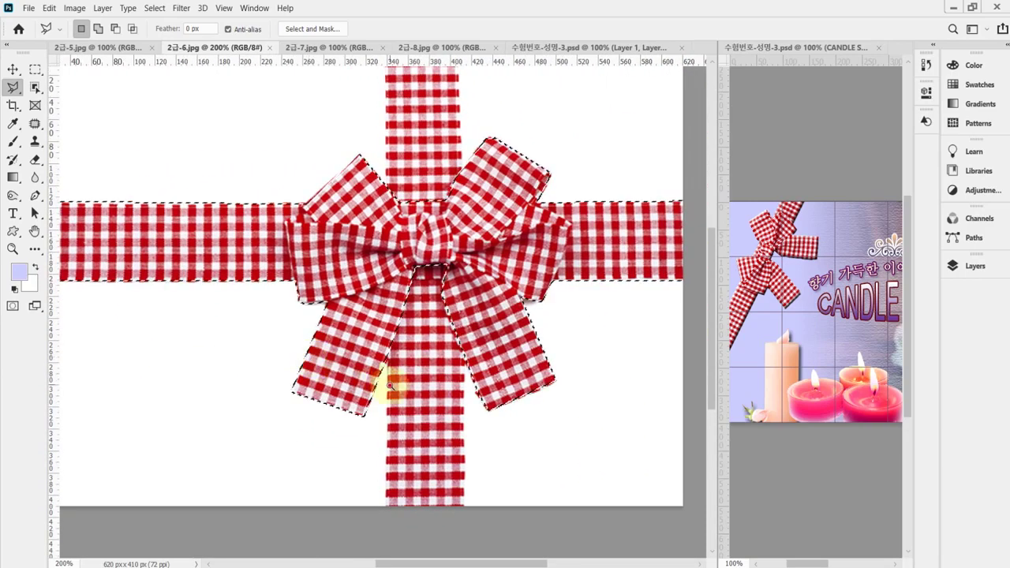
key(ctrl+minus)
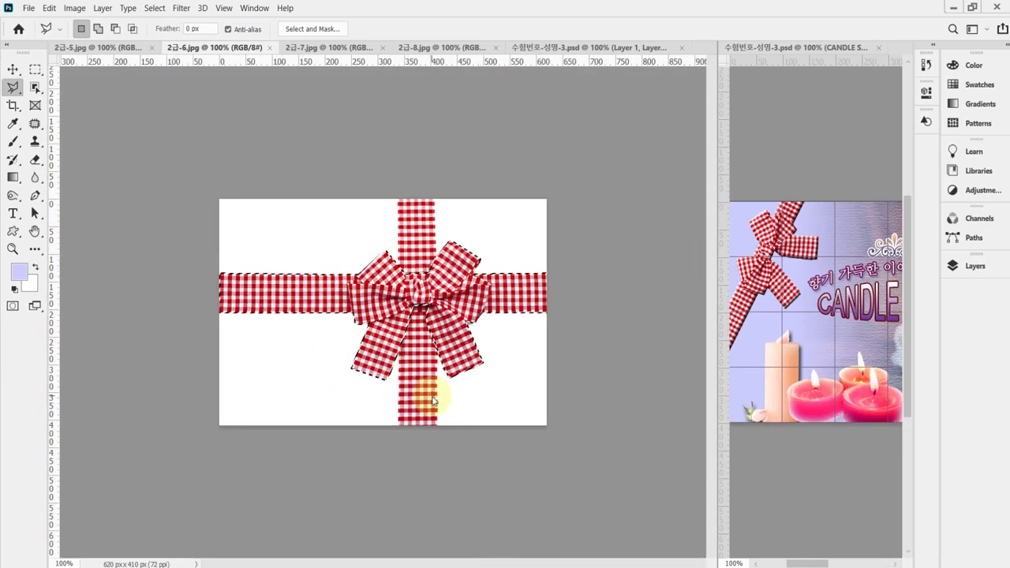
click(565, 46)
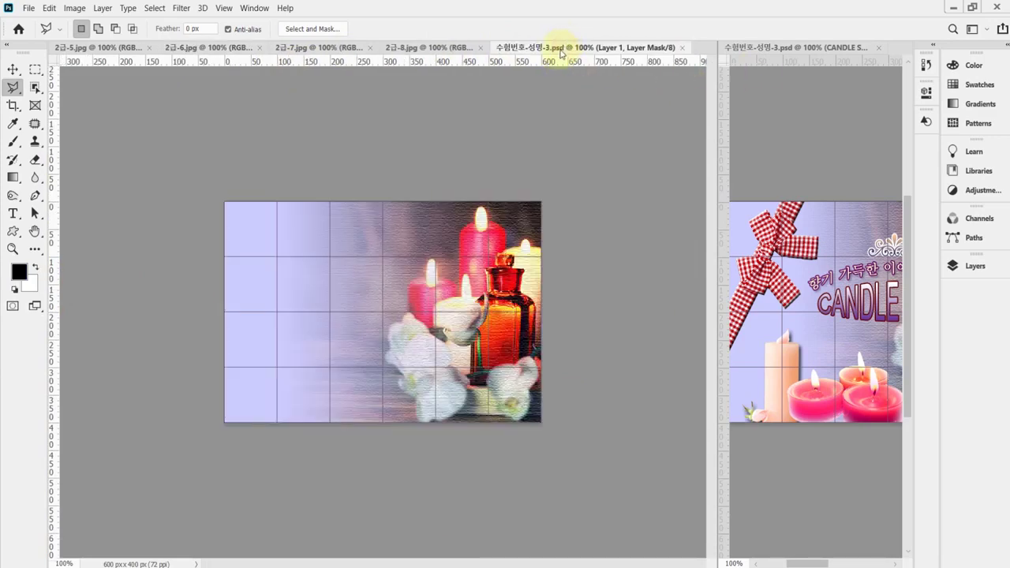
key(ctrl+v)
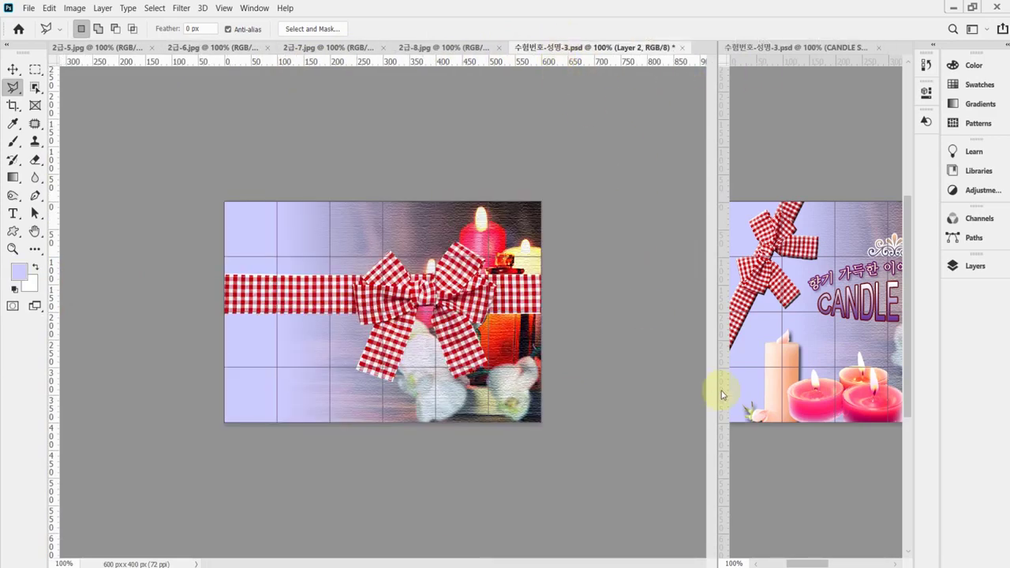
drag(721, 390, 567, 387)
Free-transform the pasted ribbon to about 62% size, rotate it to about -54° and place it across the canvas's upper-left corner.
key(ctrl+t)
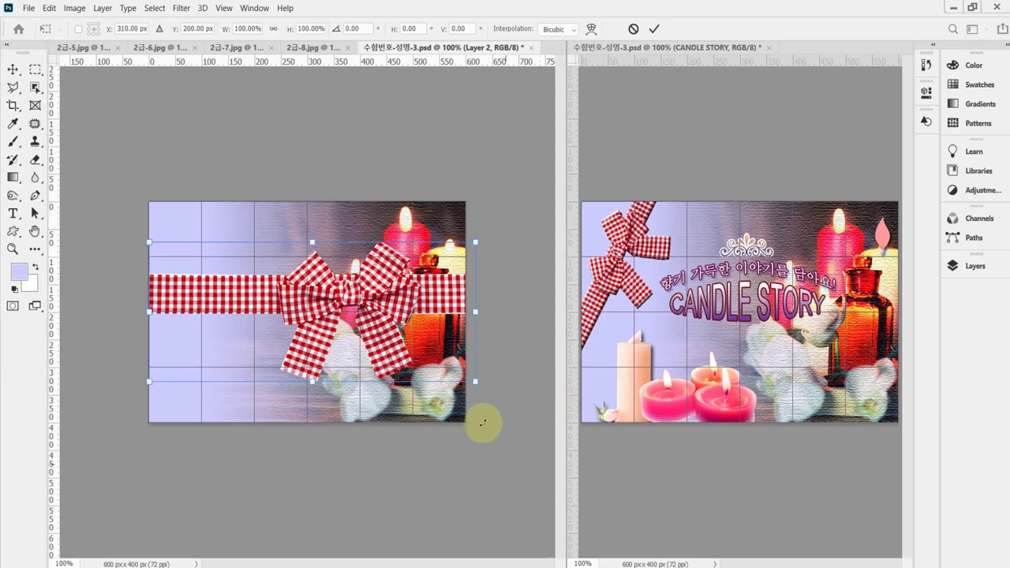
drag(476, 381, 371, 337)
drag(415, 371, 450, 252)
drag(339, 261, 256, 219)
drag(153, 341, 181, 356)
drag(215, 237, 216, 256)
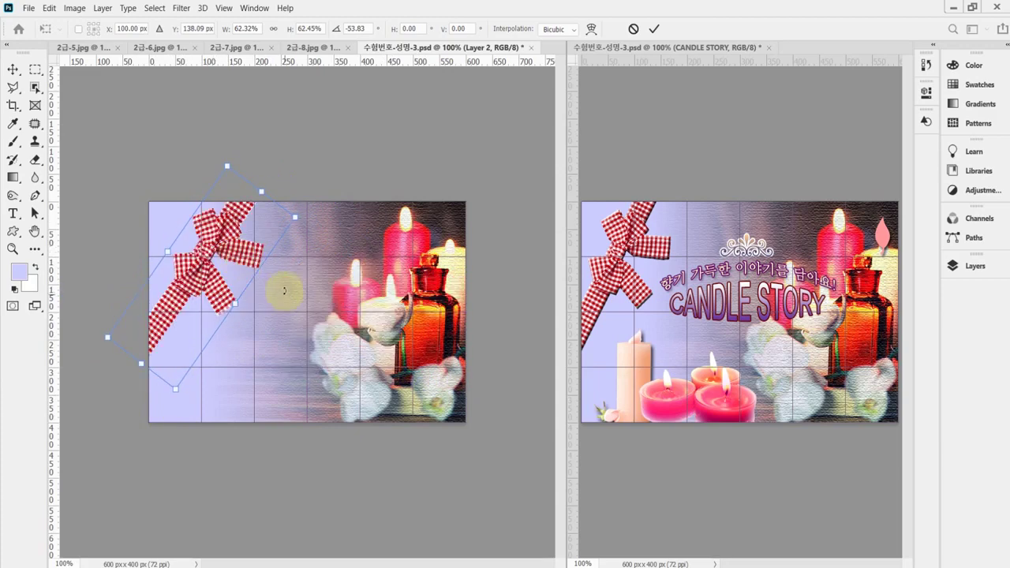
Reduce the ribbon to about 58%, rotate it to about -62° and shift it to about X 72.5 px, Y 141.7 px.
mouse_move(324, 207)
mouse_down()
mouse_move(316, 197)
mouse_move(276, 214)
mouse_move(307, 207)
mouse_up()
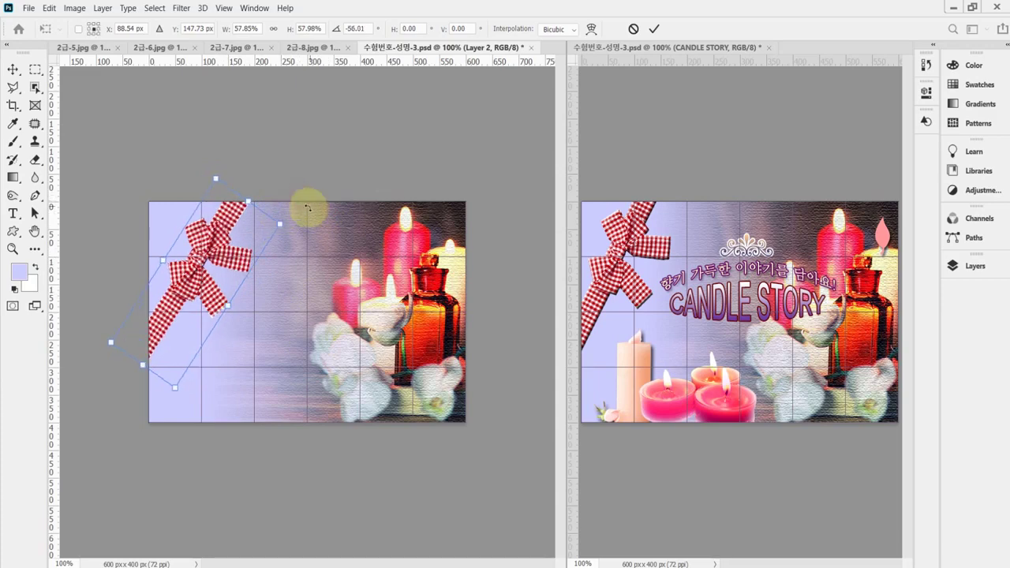
drag(229, 248, 224, 236)
drag(290, 290, 289, 270)
drag(235, 250, 232, 260)
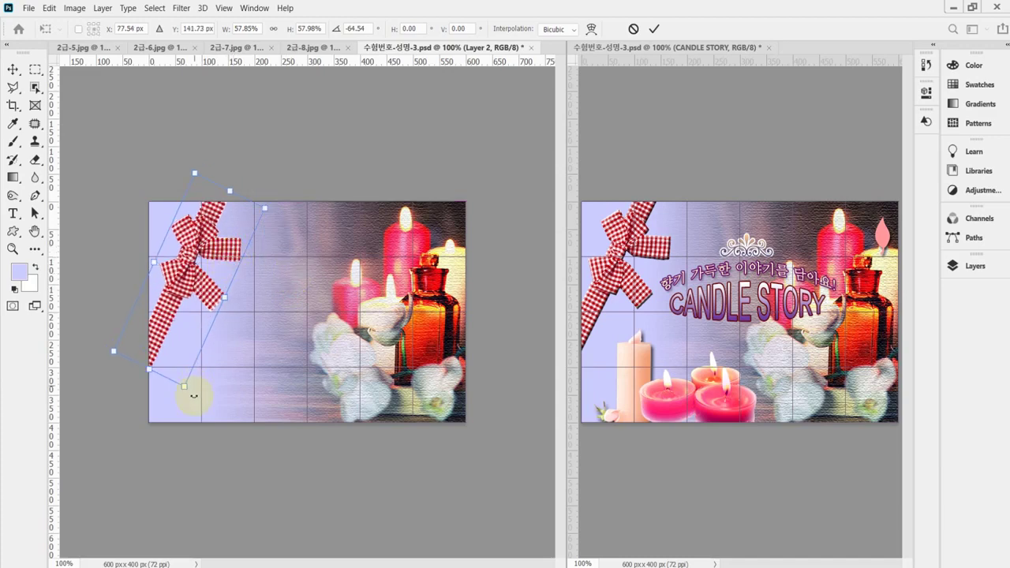
drag(189, 411, 184, 409)
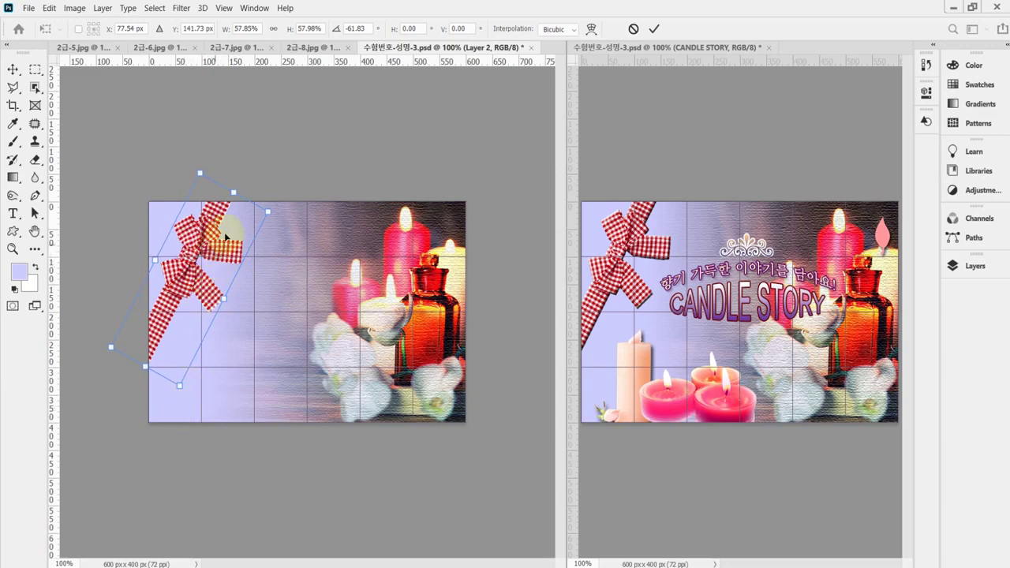
drag(250, 225, 223, 229)
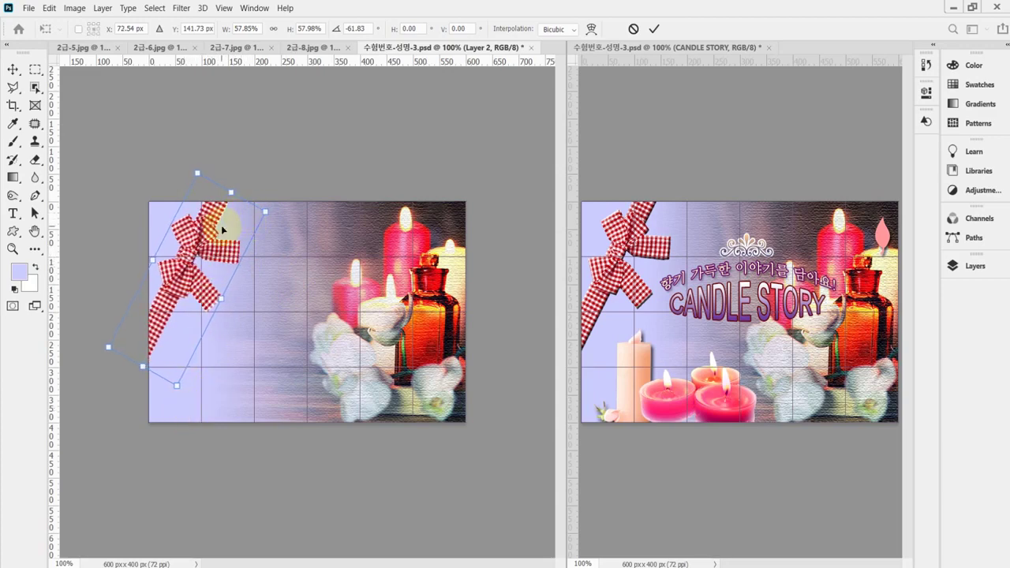
Enlarge the ribbon slightly to about 59%, rotate it to about -64° and apply the transformation.
drag(198, 172, 200, 172)
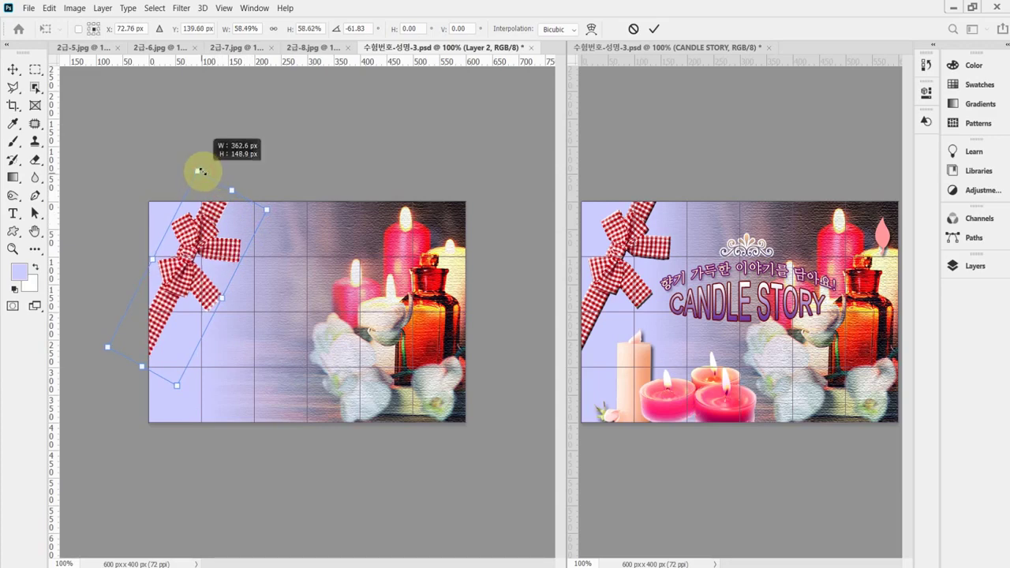
drag(201, 170, 201, 170)
drag(266, 198, 290, 208)
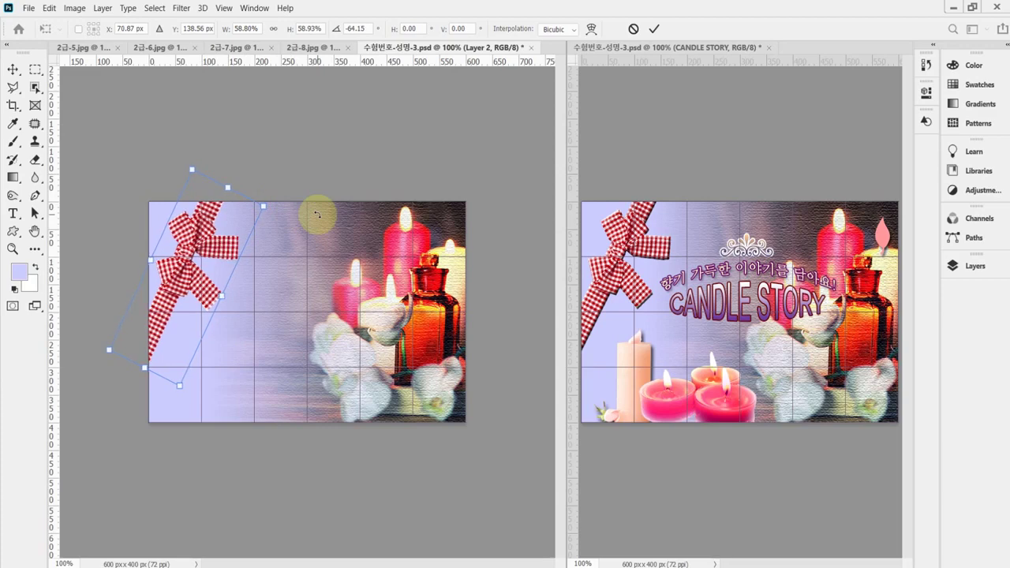
key(Return)
Give the ribbon layer a Bevel & Emboss style with Inner Bevel, 100% depth and 5 px size, and save the document.
key(l)
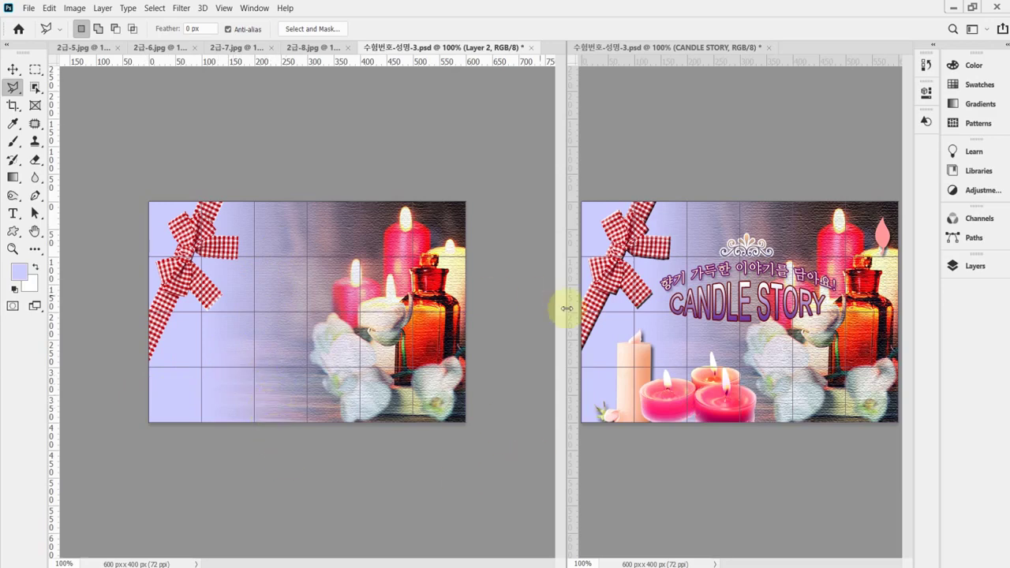
click(955, 266)
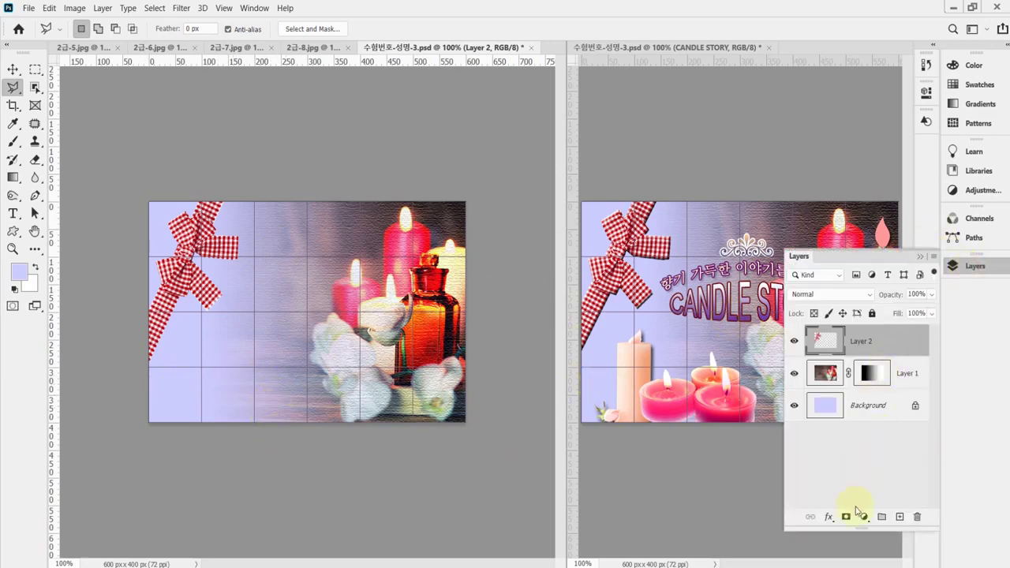
click(834, 521)
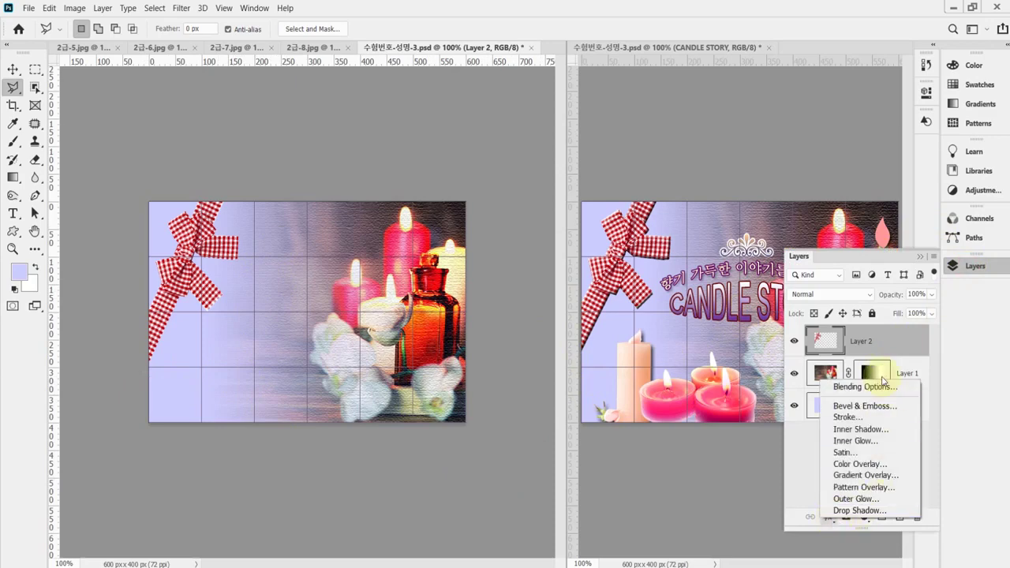
key(Escape)
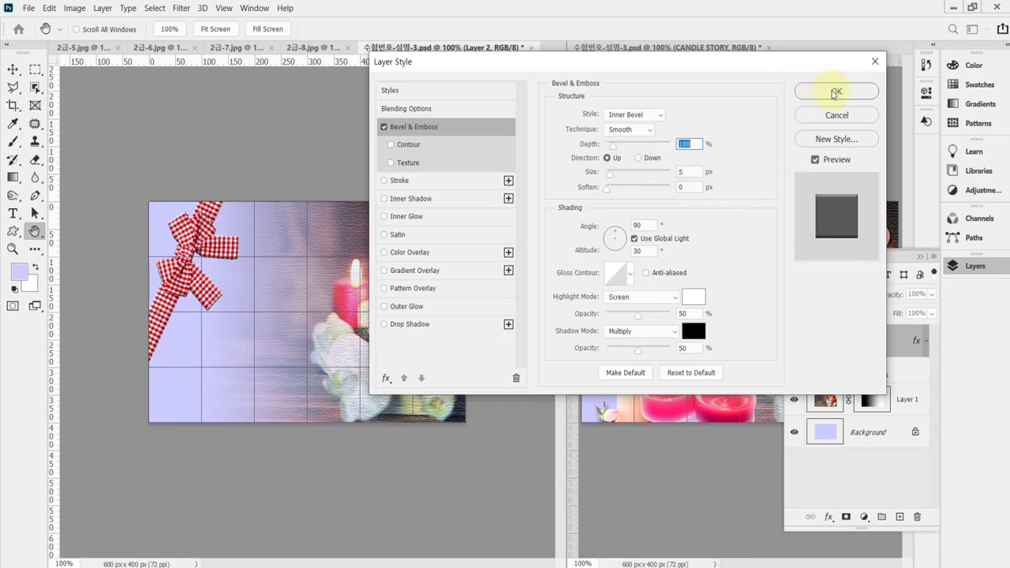
click(833, 92)
key(ctrl+s)
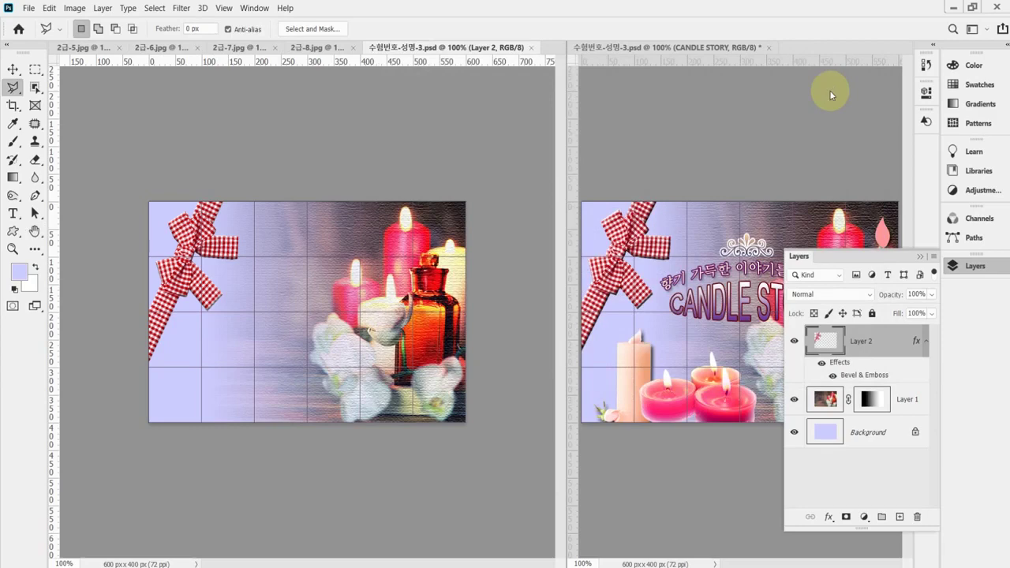
In 2급-7.jpg, select the tall pink candle together with the rose at its base using the Object Selection tool.
click(246, 48)
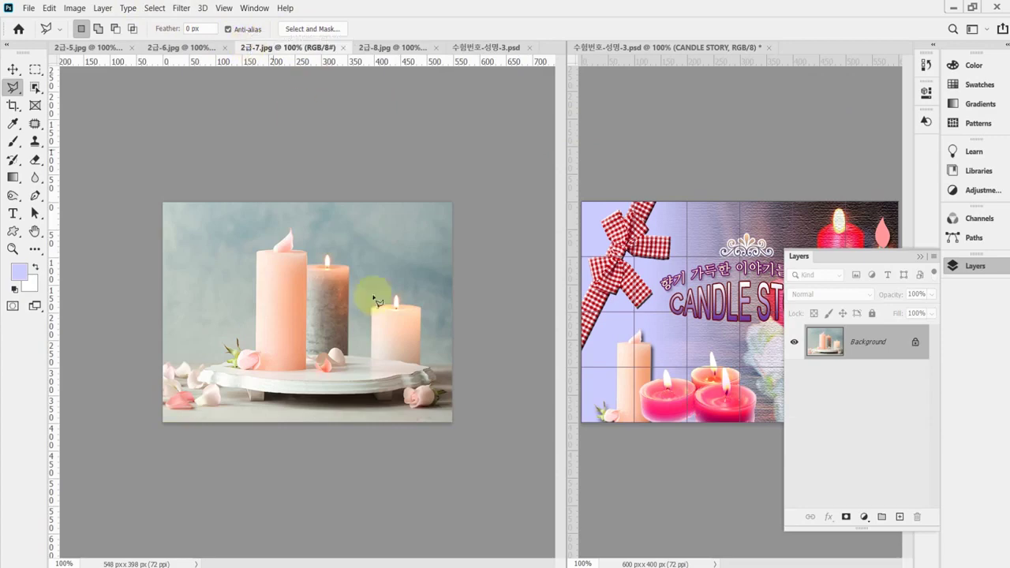
ctrl+click(276, 323)
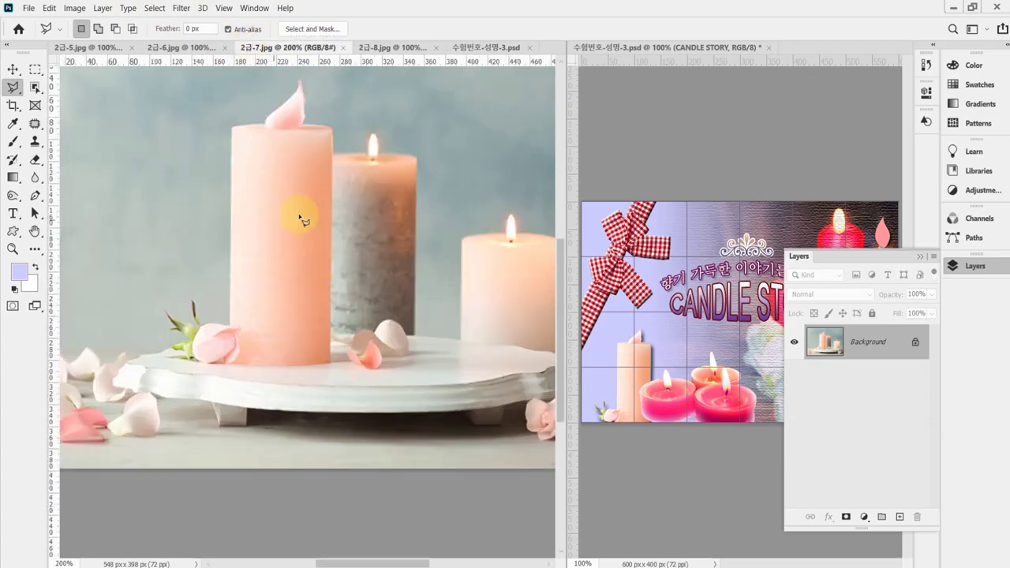
drag(300, 214, 280, 248)
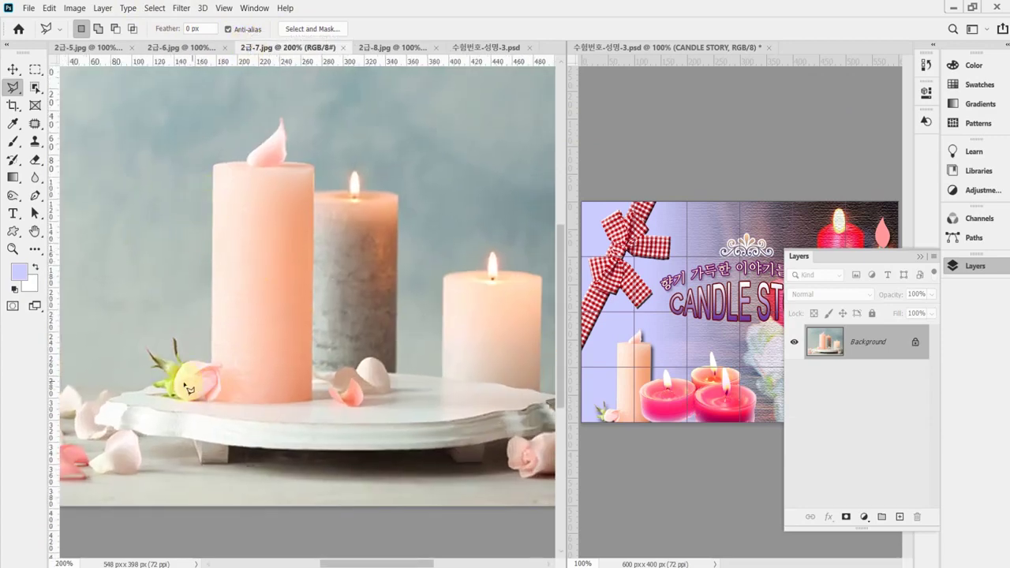
click(34, 87)
click(67, 89)
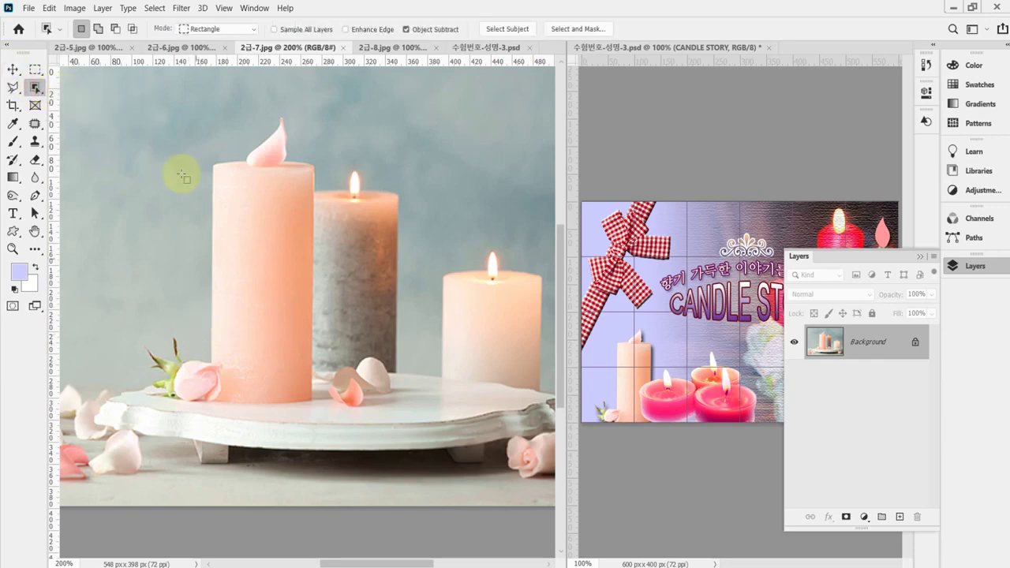
drag(125, 98, 321, 411)
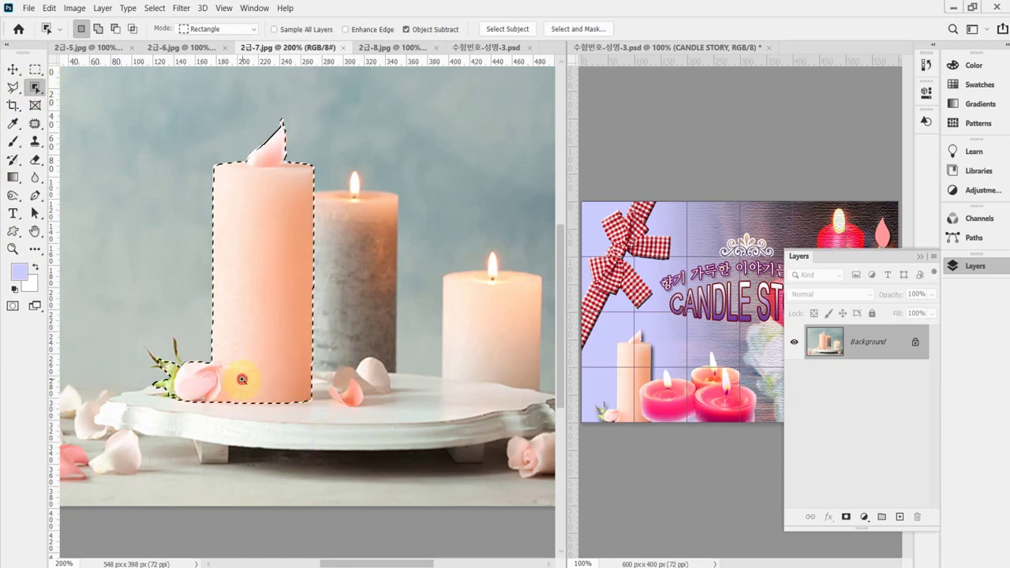
Set up the Quick Selection tool with a 1 px brush for refining the selection around the rose.
scroll(237, 379, up, 1)
scroll(201, 371, up, 3)
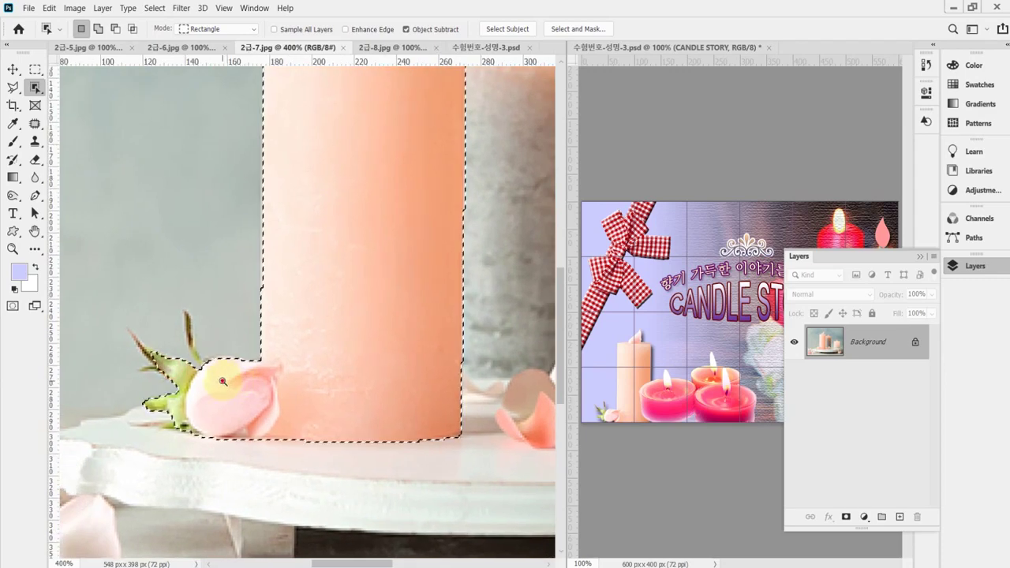
drag(223, 371, 240, 379)
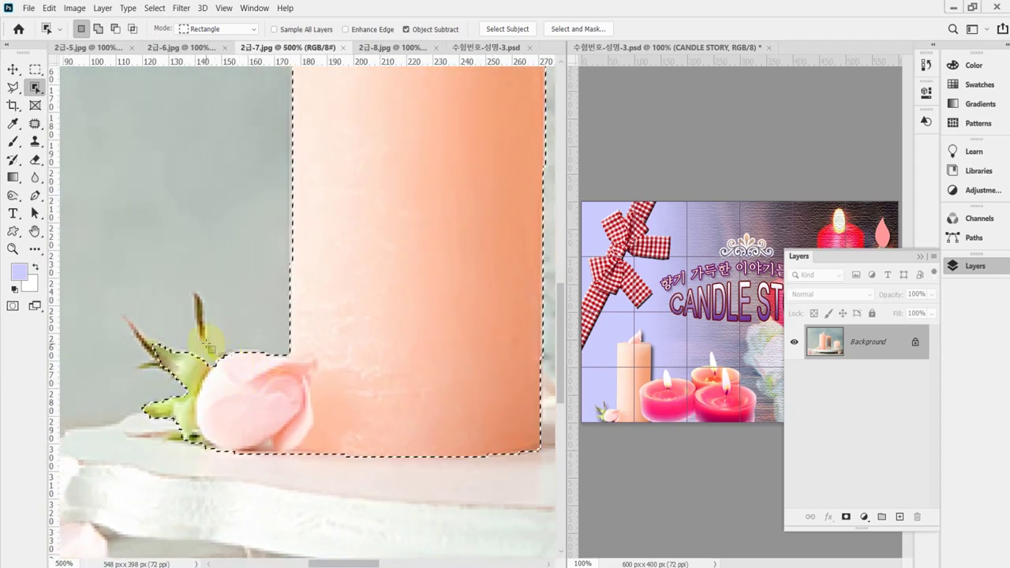
right_click(35, 87)
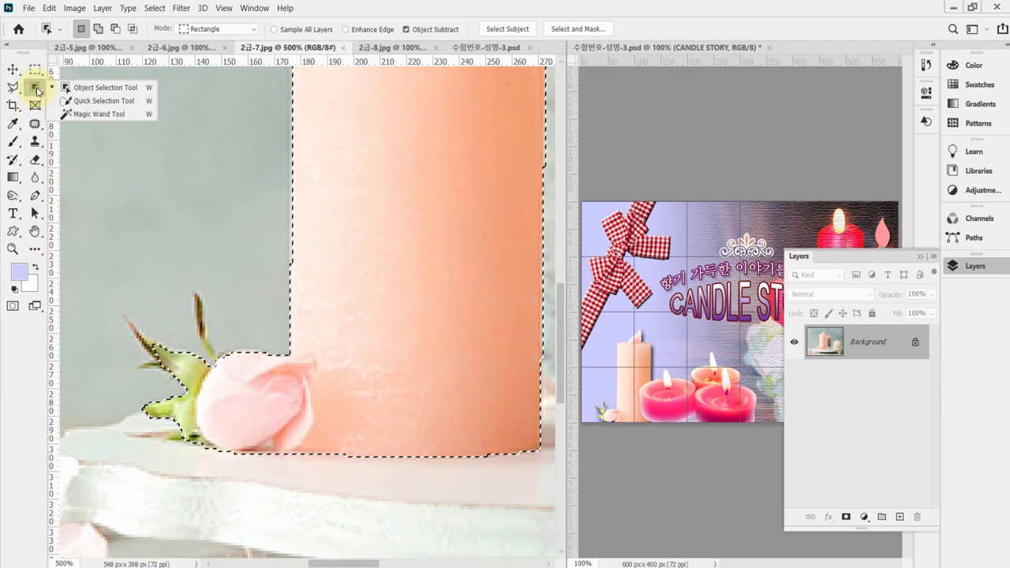
click(79, 101)
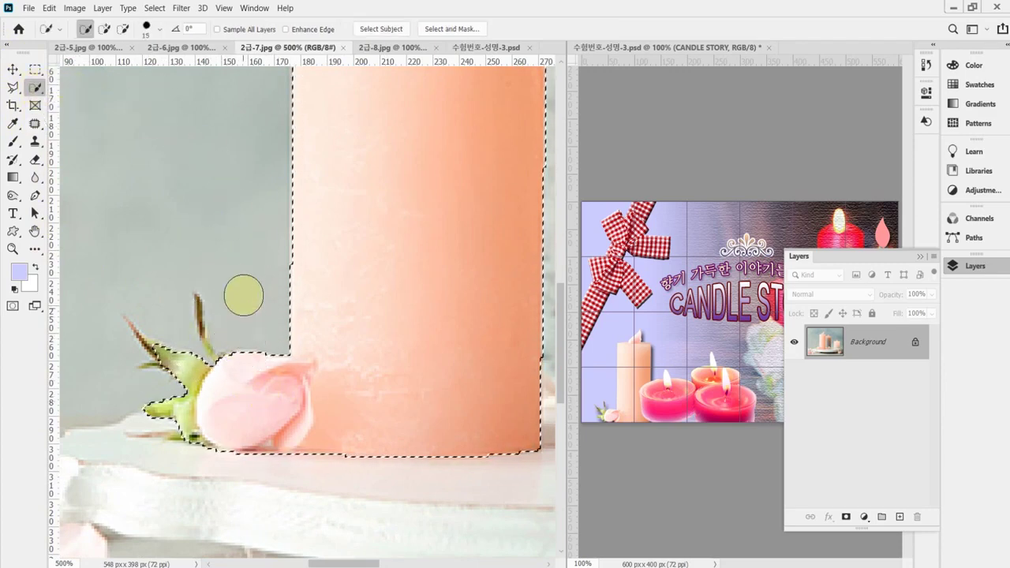
key(bracketleft)
key(bracketleft)
key(bracketleft)
key(Caps_Lock)
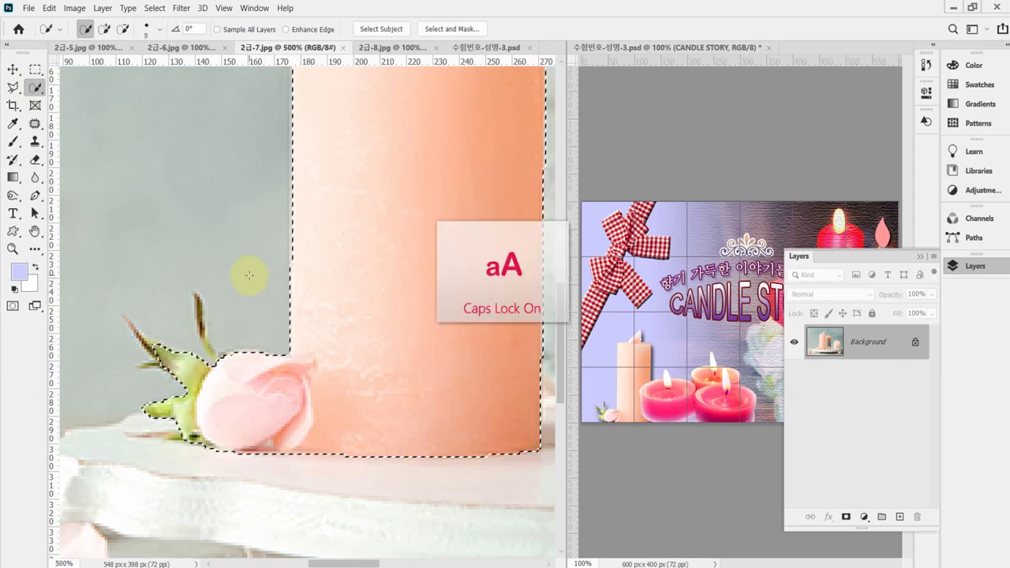
key(Caps_Lock)
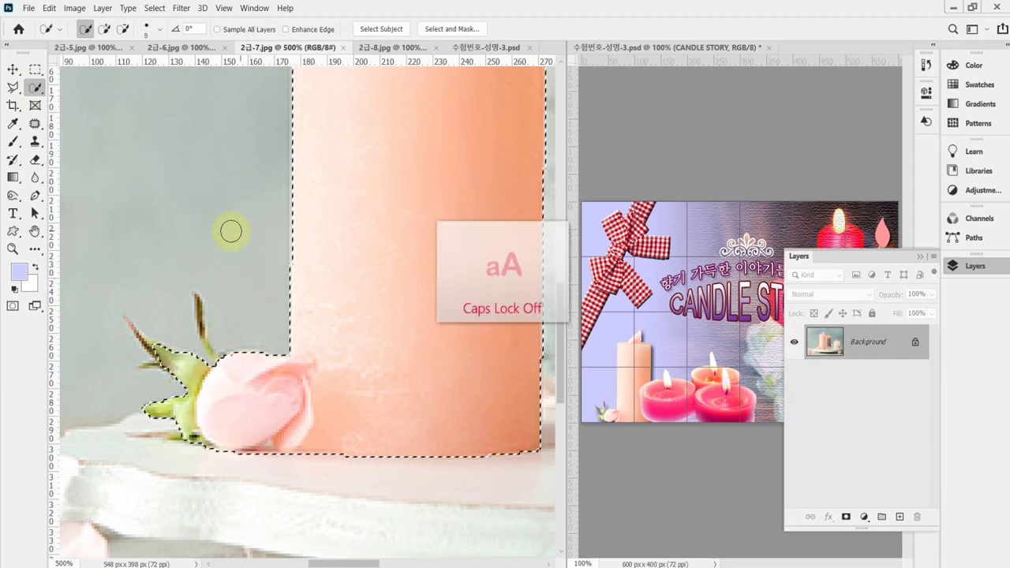
key(Caps_Lock)
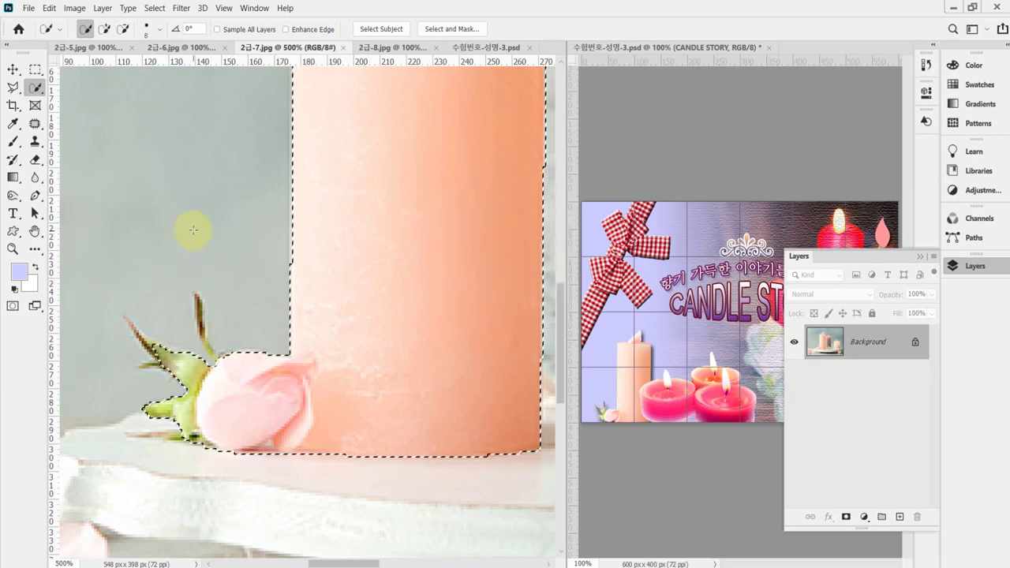
key(Caps_Lock)
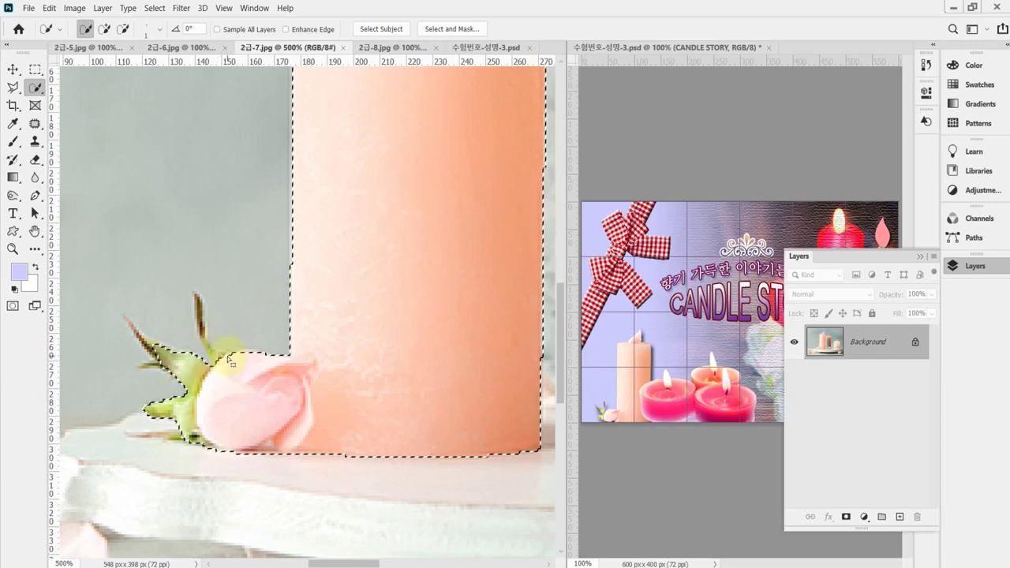
Add the thin upright sepal above the rose to the candle selection with the Quick Selection tool.
scroll(219, 352, up, 1)
scroll(210, 348, up, 2)
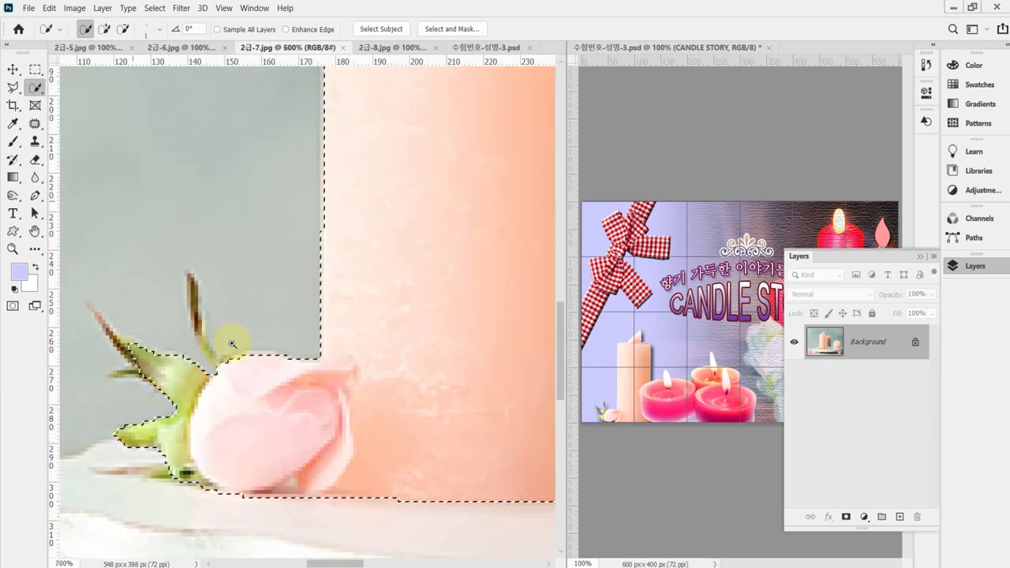
drag(197, 349, 258, 309)
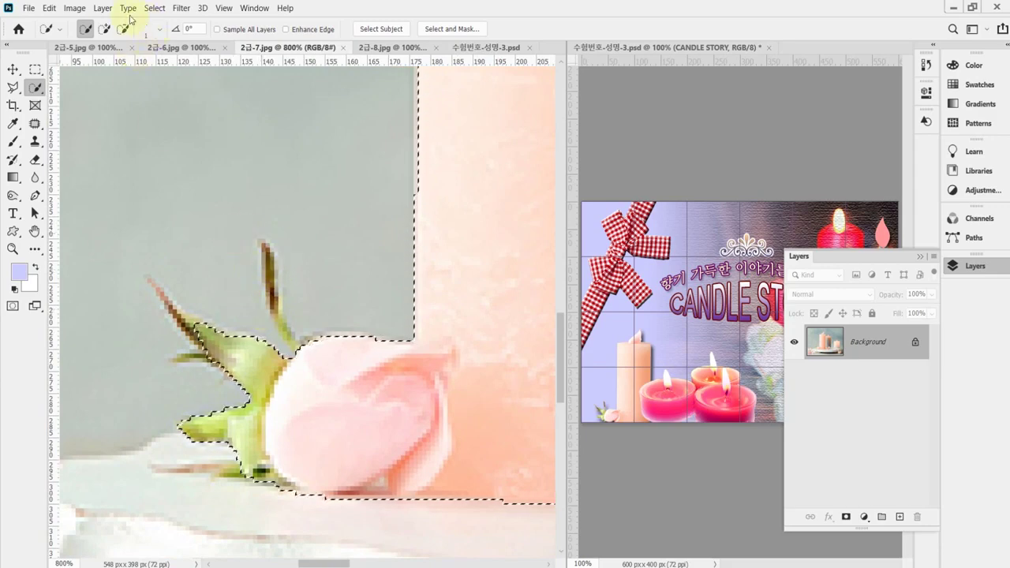
click(104, 28)
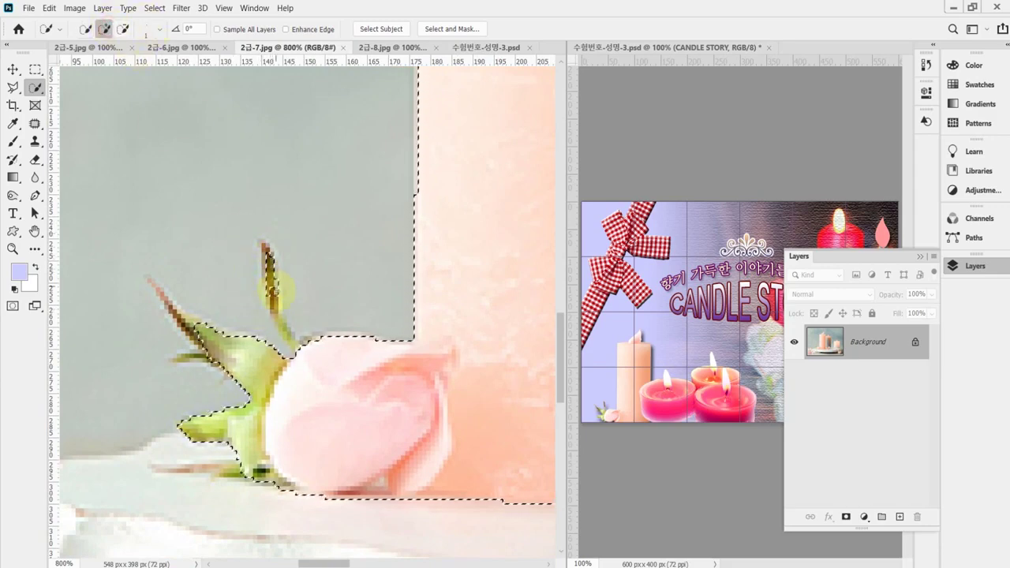
drag(270, 255, 279, 328)
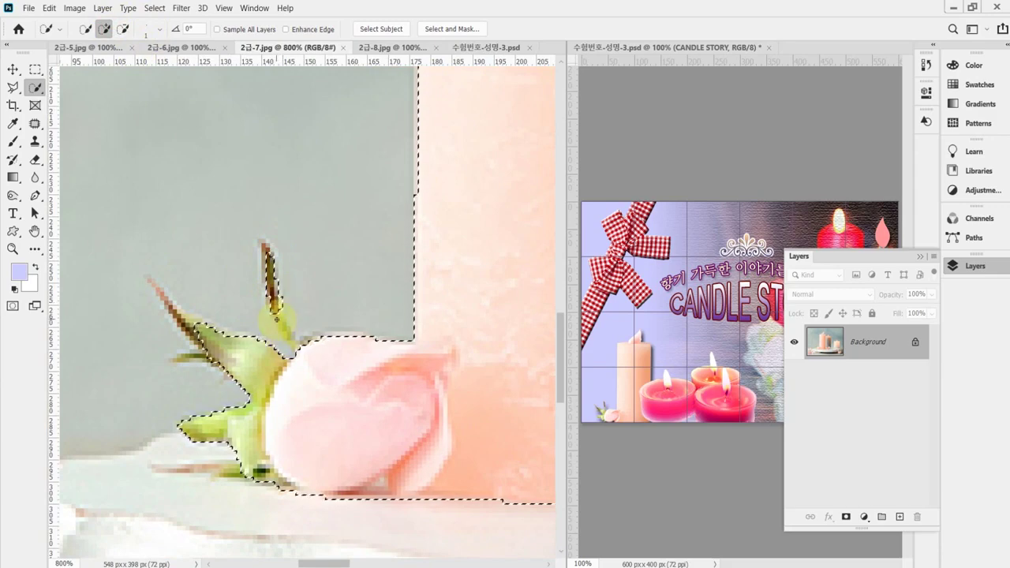
click(305, 361)
click(268, 245)
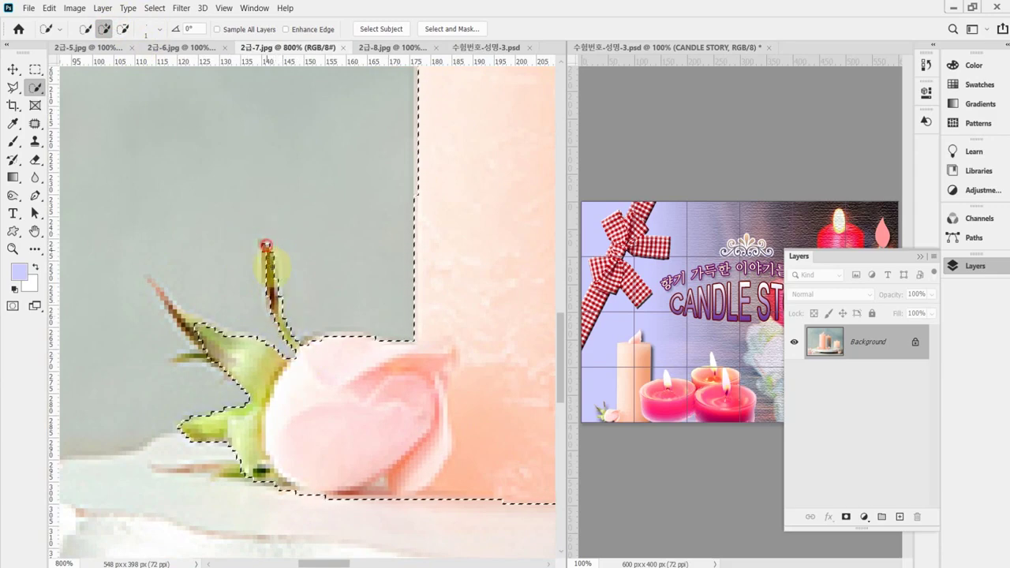
Extend the selection over the pointed sepals on the rose's left side and the green base beneath them.
click(152, 285)
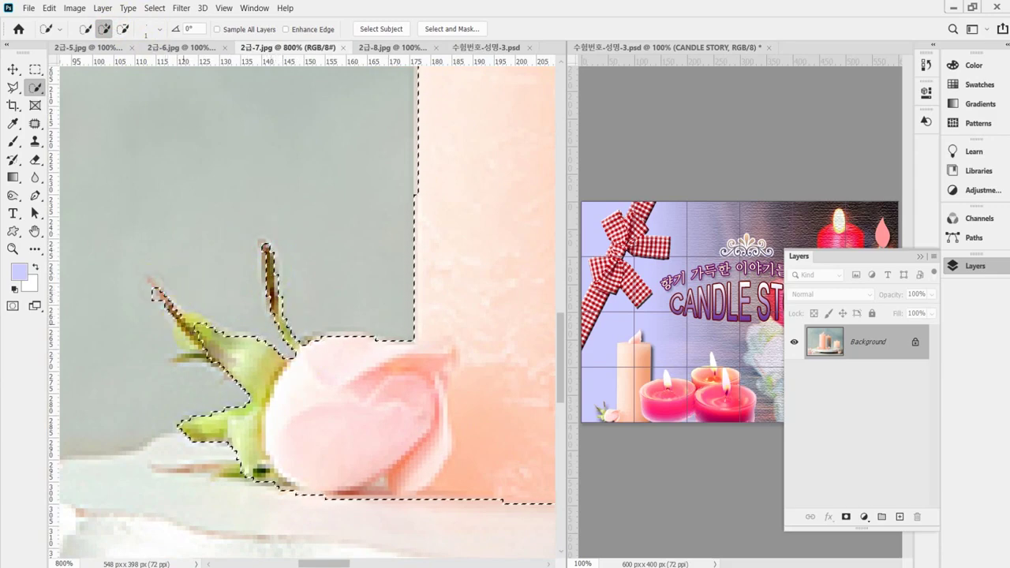
click(201, 327)
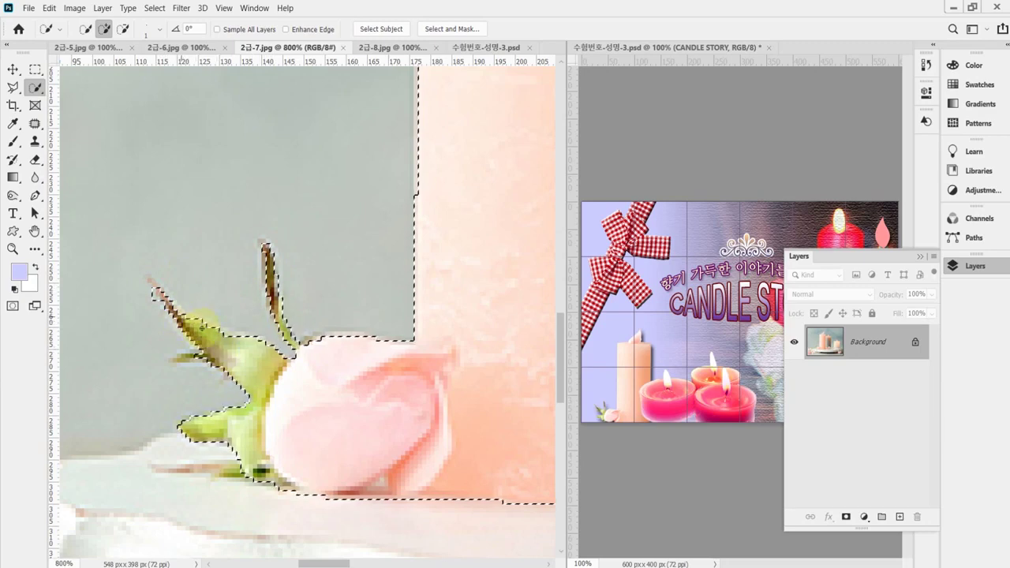
click(260, 349)
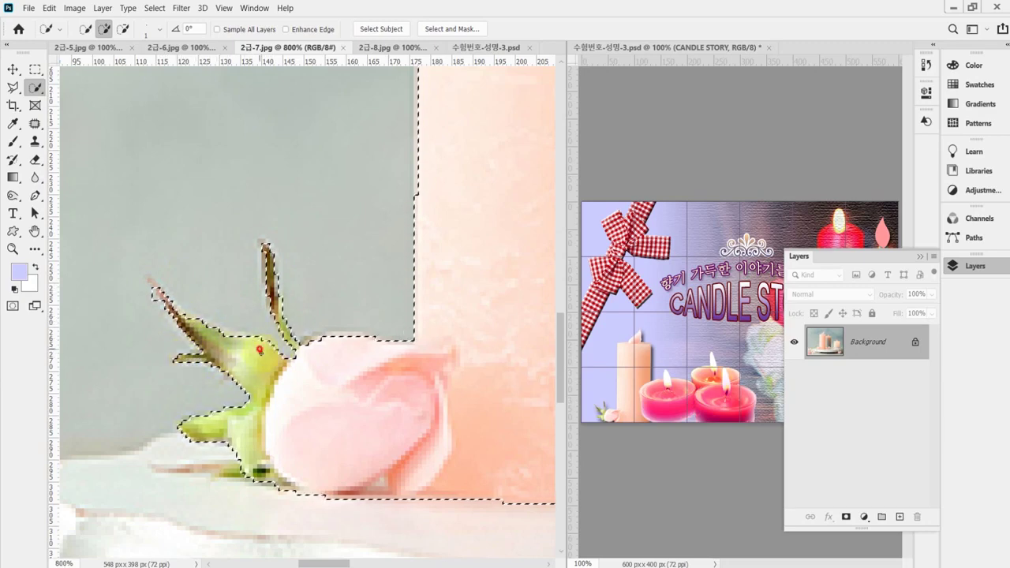
click(347, 343)
click(242, 445)
click(279, 463)
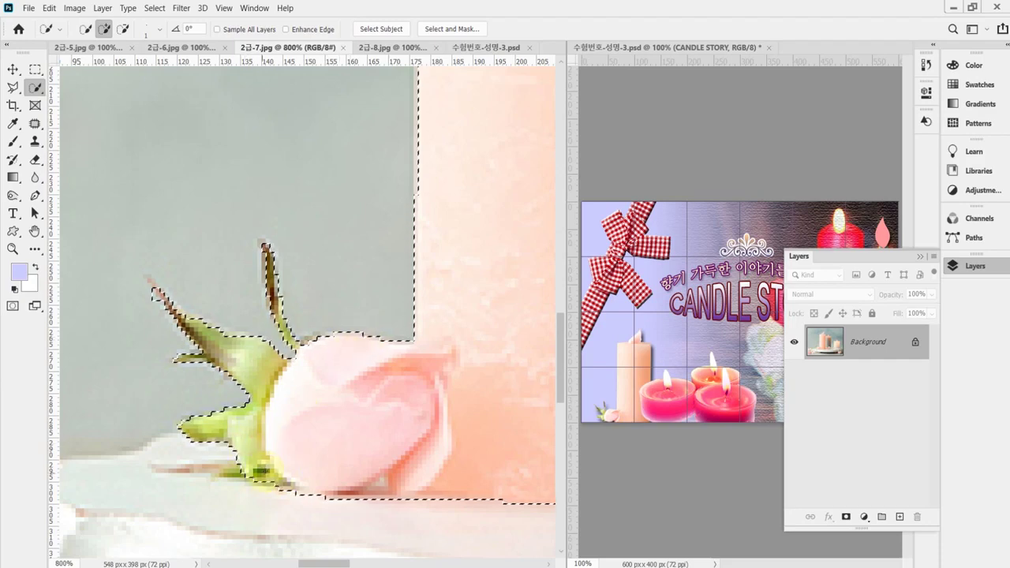
Try to subtract the shadowed gap under the rose's petals from the selection.
drag(384, 435, 285, 360)
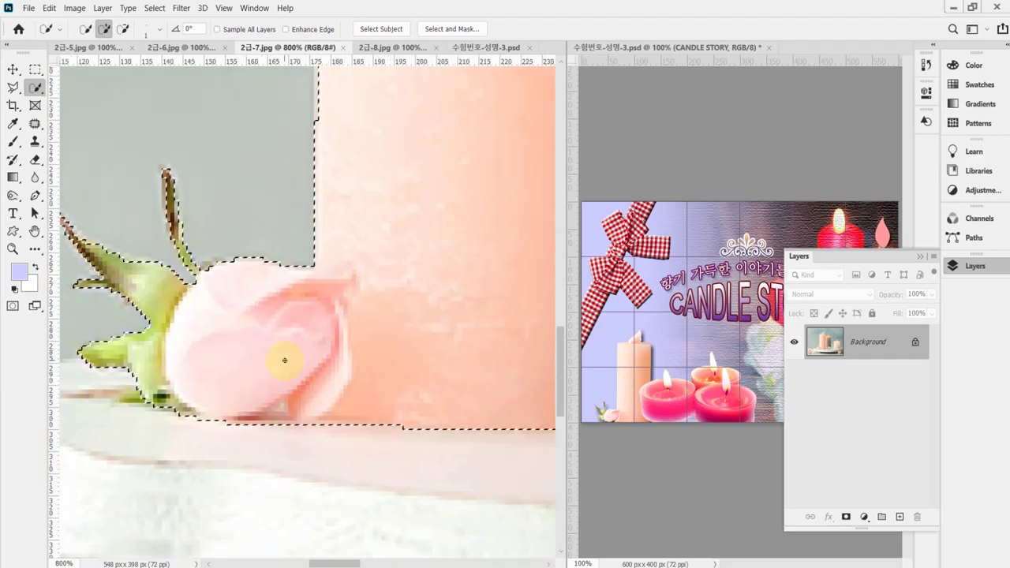
click(122, 28)
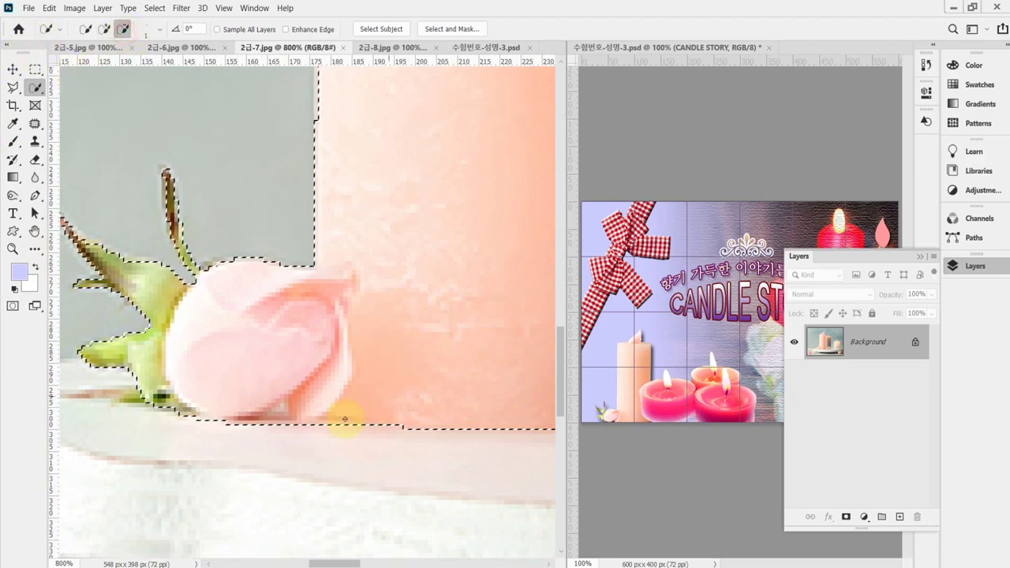
mouse_move(345, 419)
mouse_down()
mouse_move(258, 432)
mouse_move(285, 413)
mouse_move(279, 431)
mouse_move(237, 429)
mouse_up()
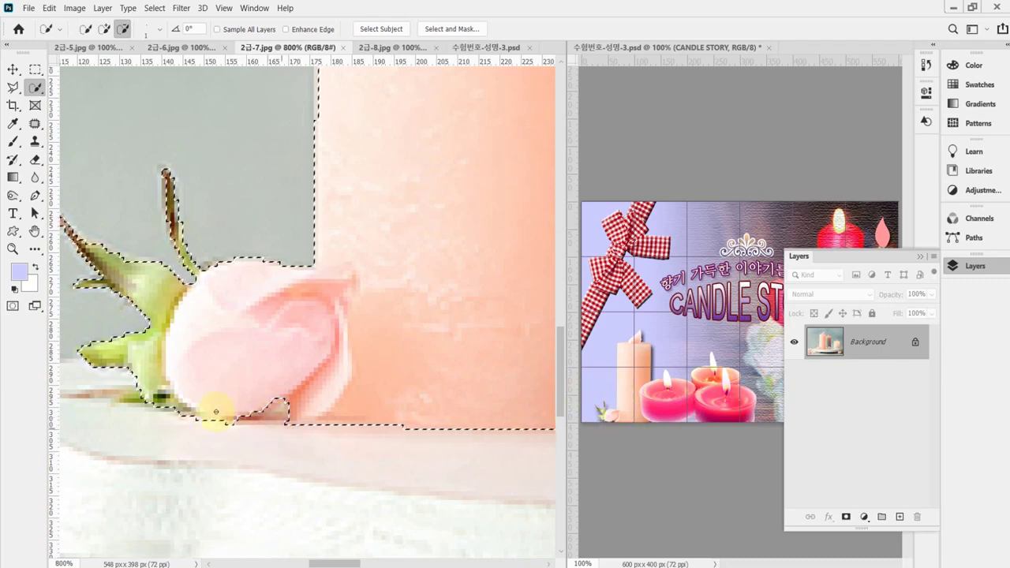
click(266, 386)
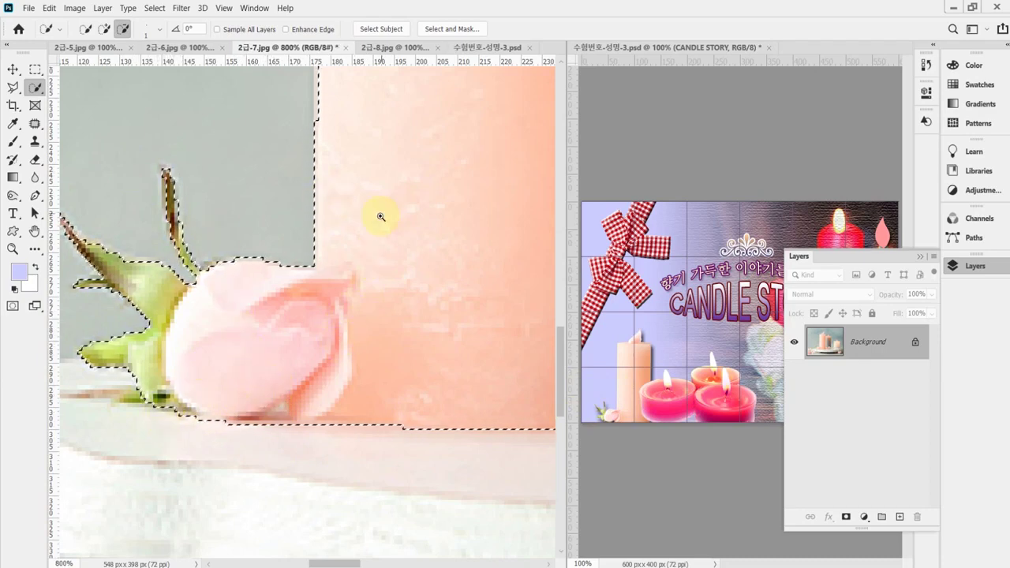
Copy the selected candle and rose from 2급-7.jpg into 수험번호-성명-3.psd as a new layer.
scroll(380, 216, down, 3)
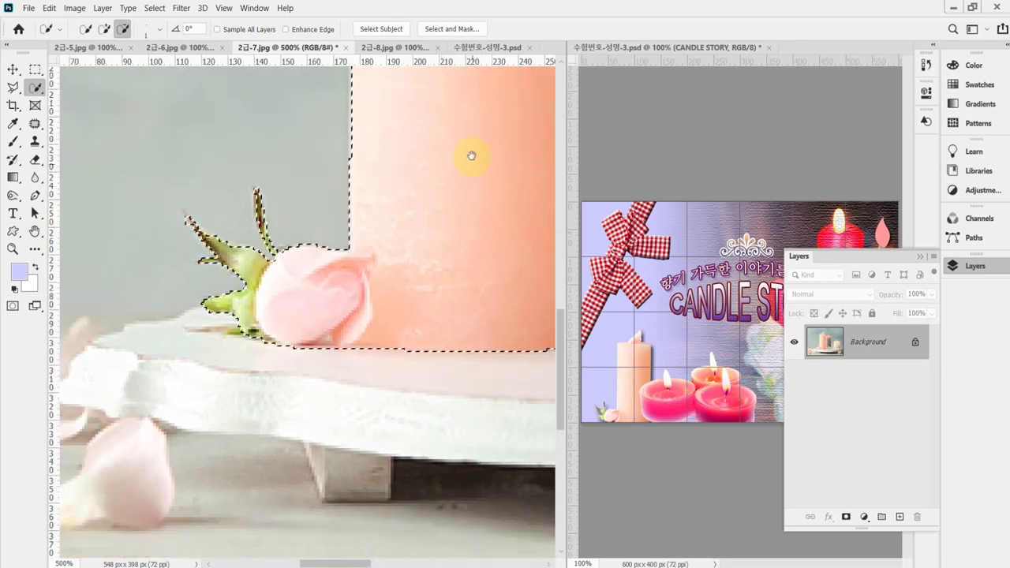
drag(472, 155, 359, 482)
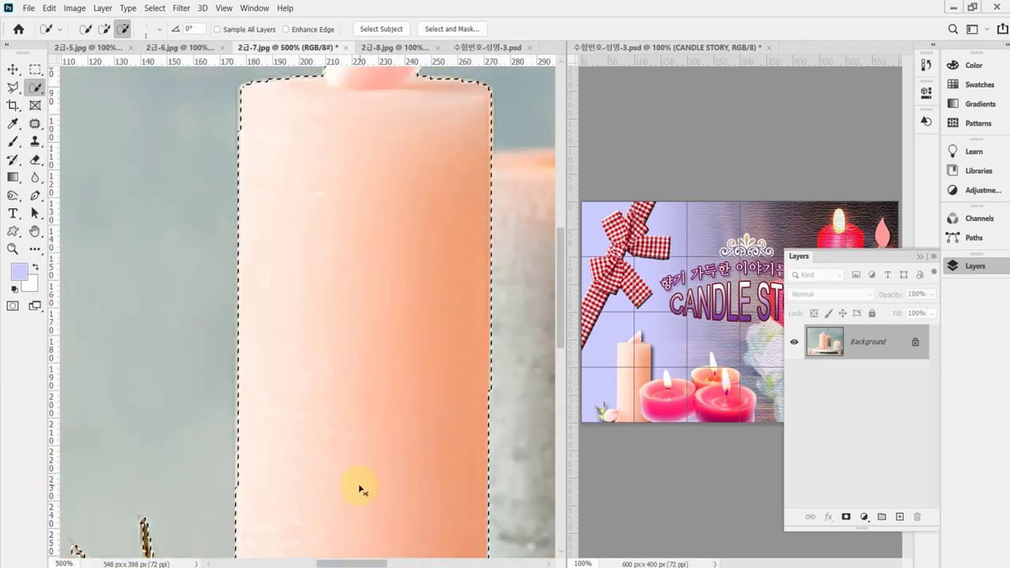
scroll(359, 489, down, 1)
scroll(359, 488, down, 1)
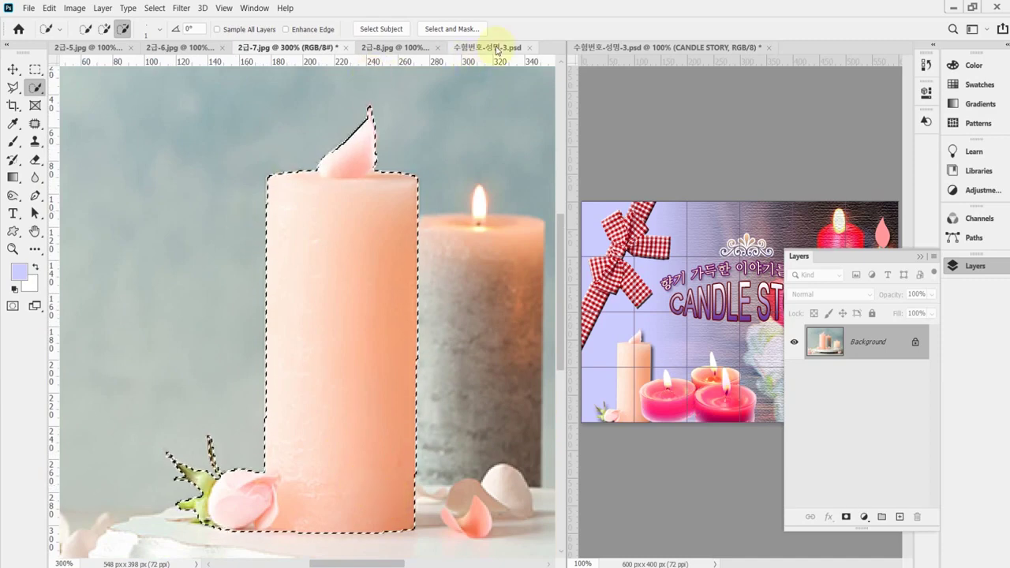
drag(497, 51, 280, 347)
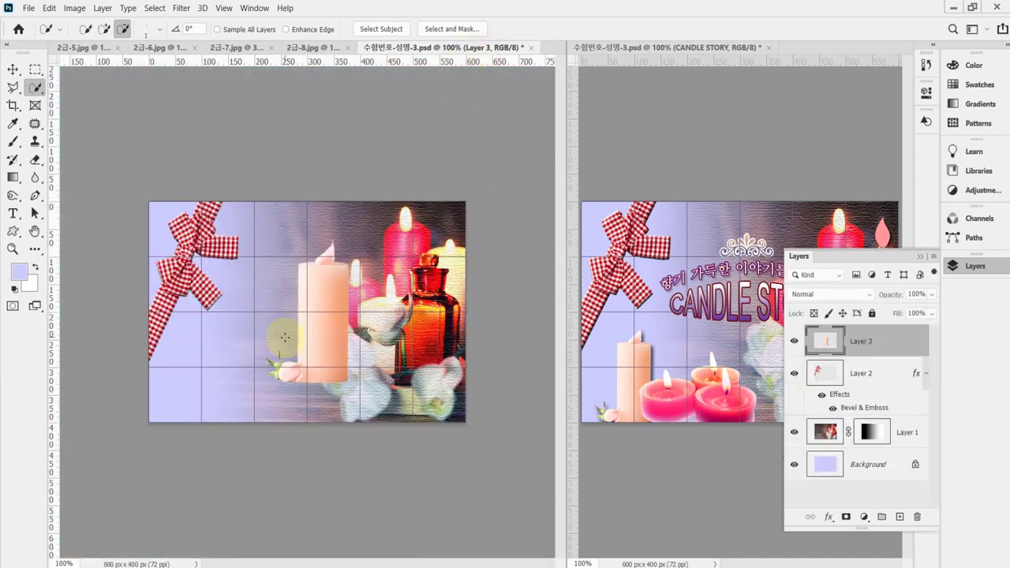
Scale the cut-out pink candle with rose to about 68% and place it in the canvas's lower-left corner.
key(ctrl+t)
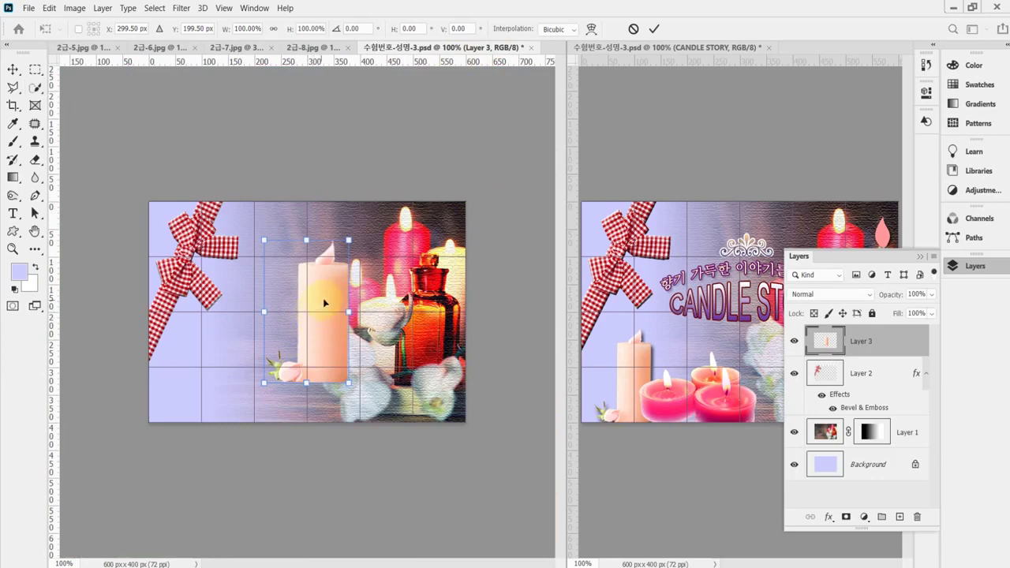
drag(322, 299, 241, 336)
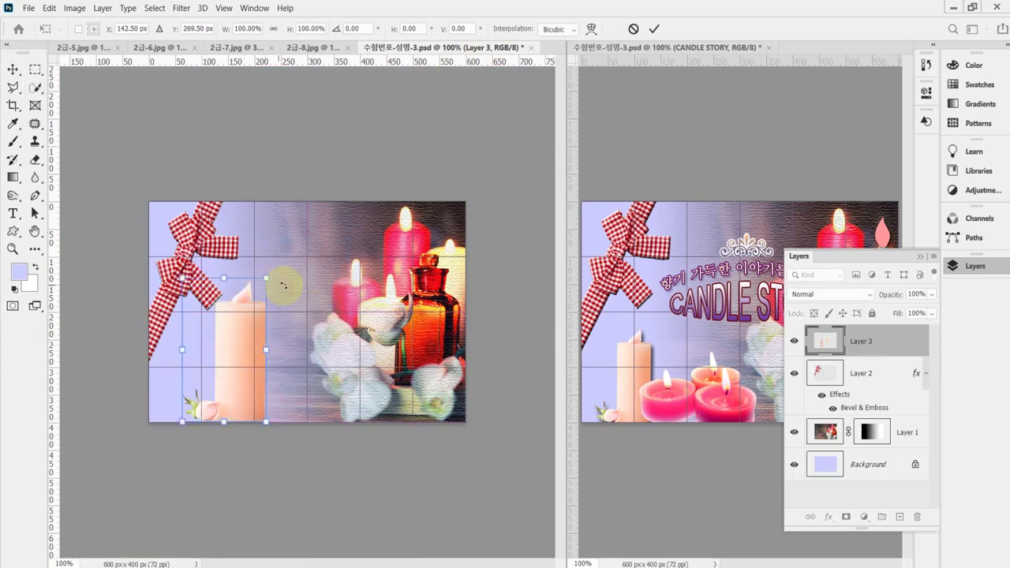
drag(266, 279, 238, 326)
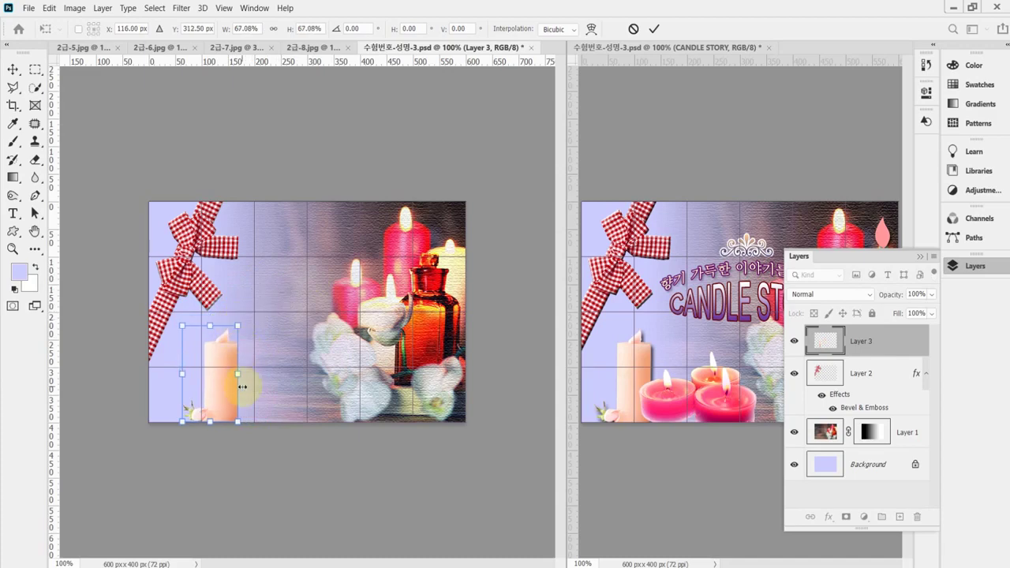
drag(230, 392, 217, 393)
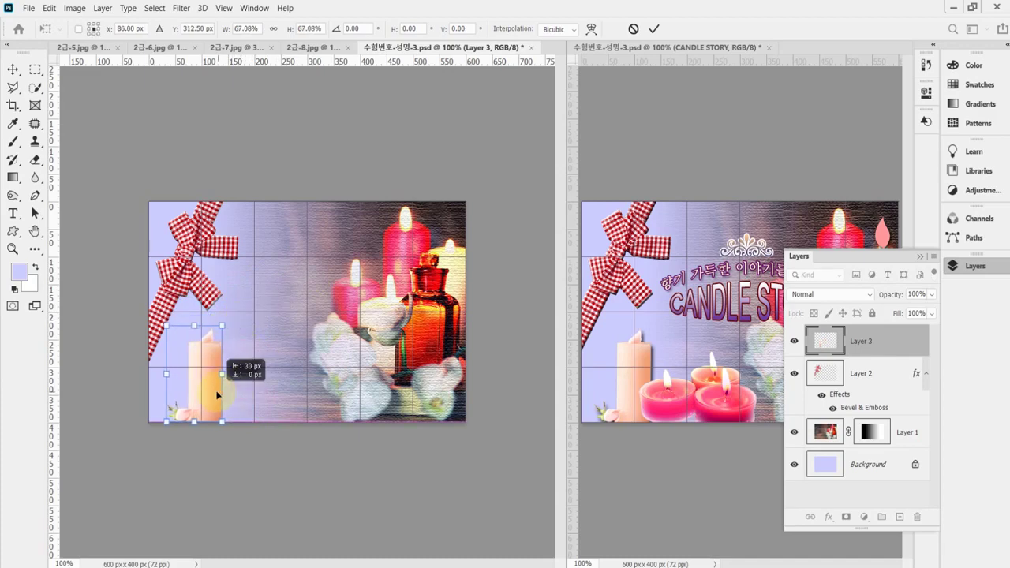
drag(222, 324, 223, 322)
drag(213, 399, 210, 399)
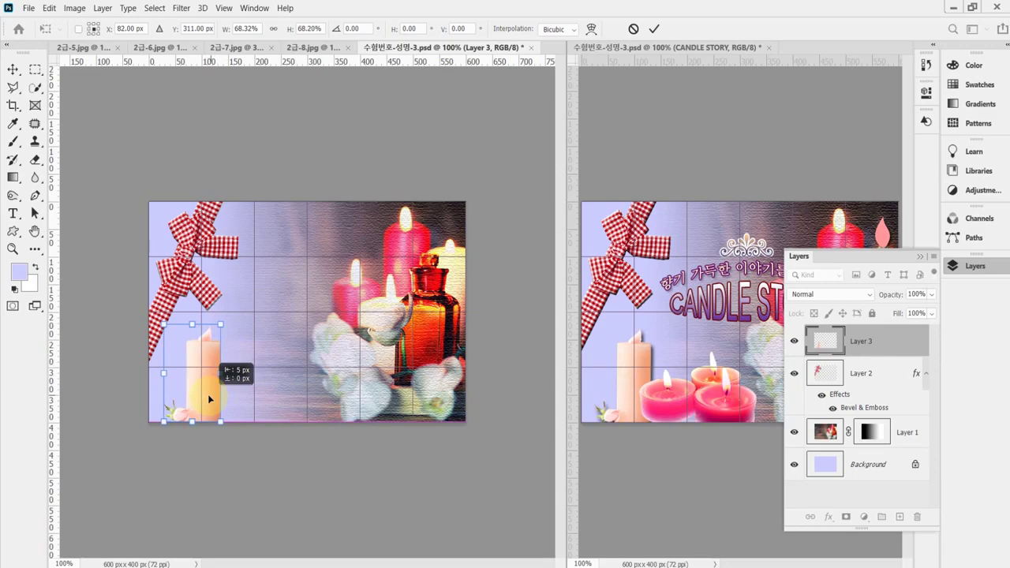
drag(209, 399, 208, 396)
key(Return)
key(w)
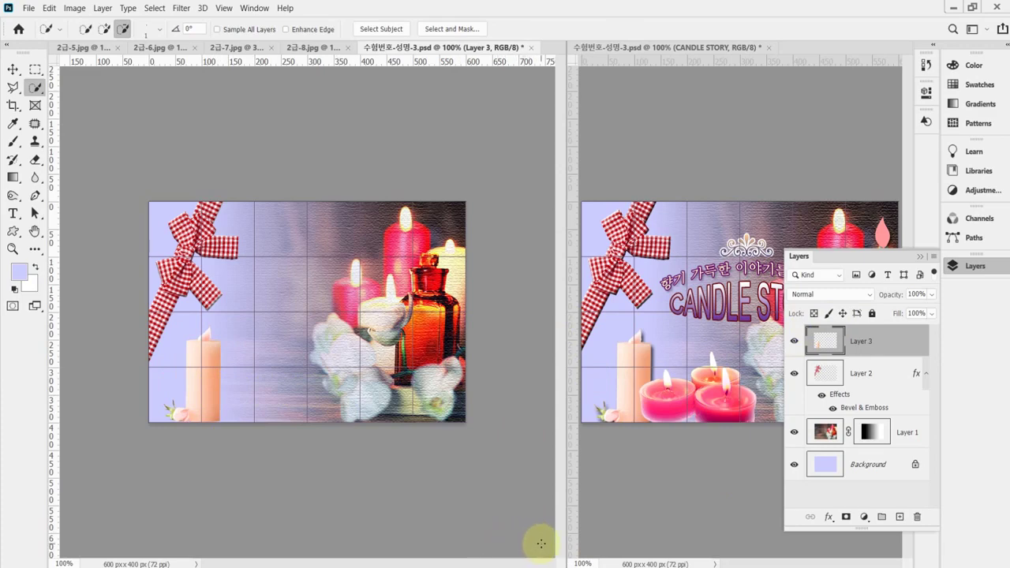
Add a Drop Shadow with 7 px distance to the pink candle's layer and save the document.
key(alt+Tab)
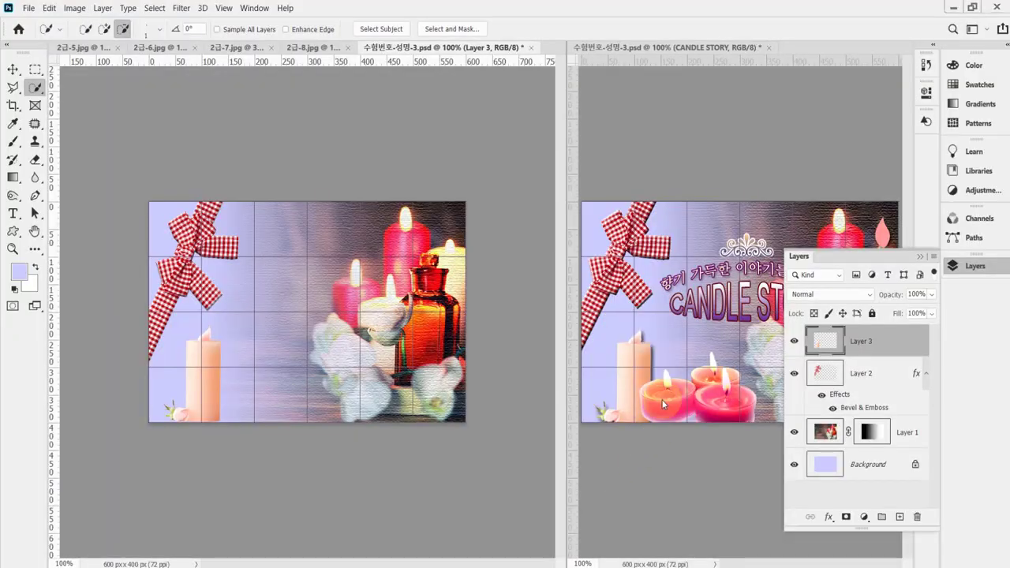
click(832, 519)
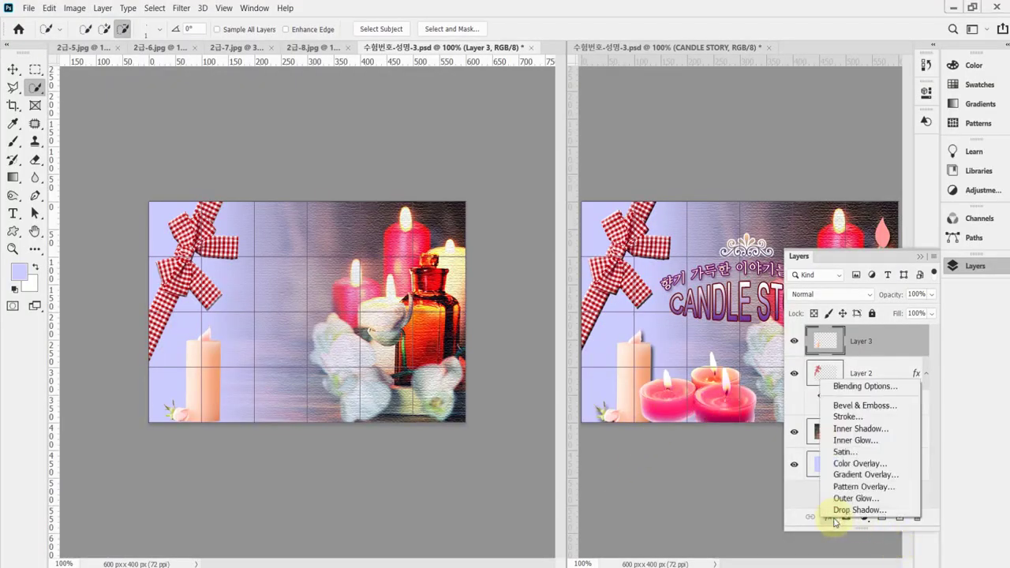
click(461, 321)
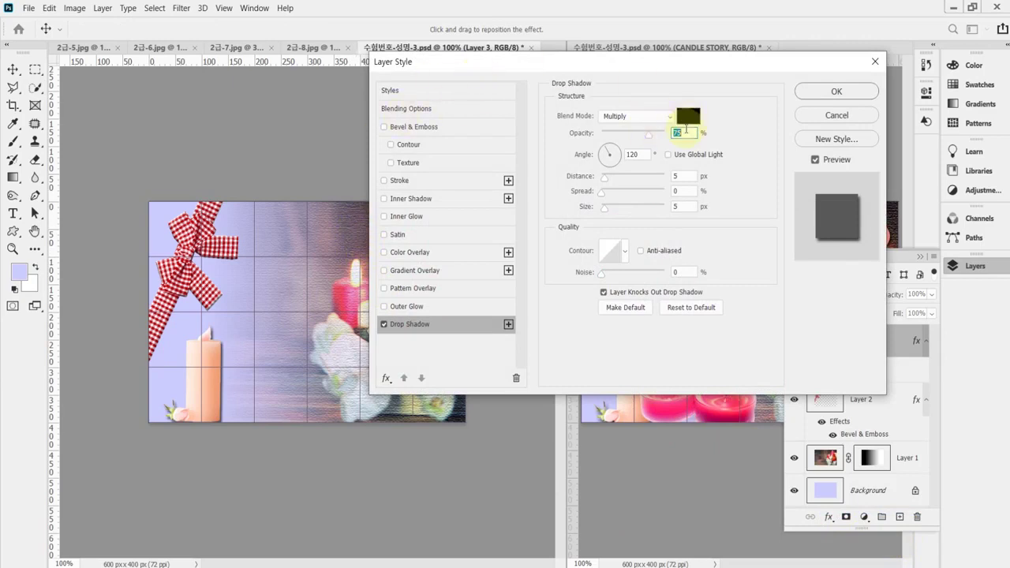
click(685, 132)
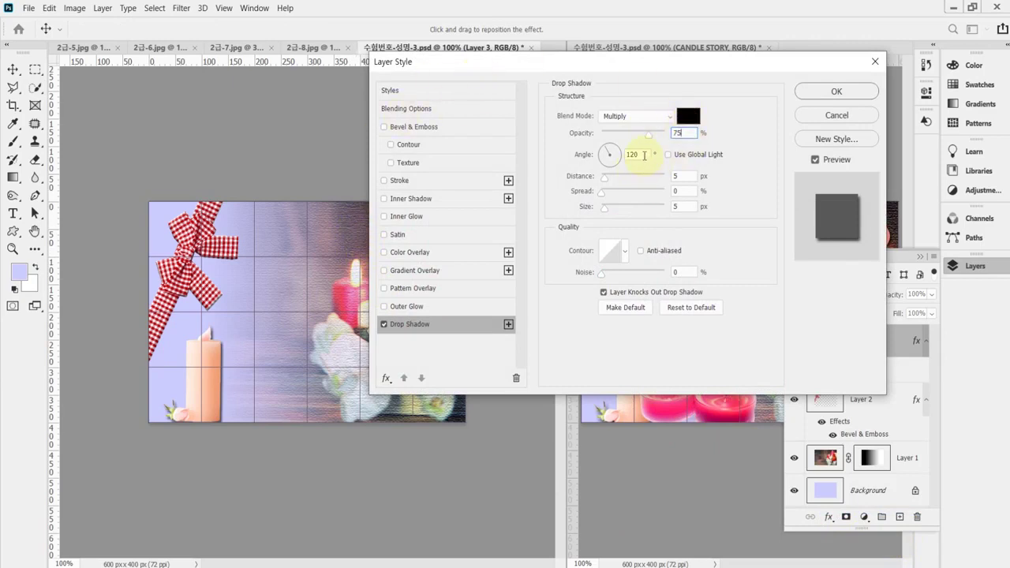
click(645, 155)
click(691, 177)
text(7)
key(Tab)
key(Tab)
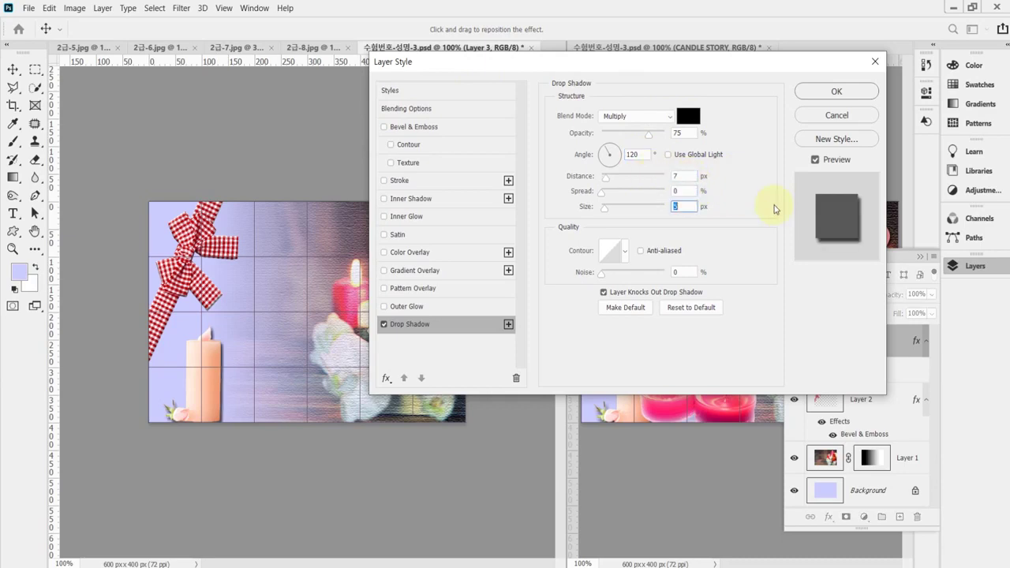
key(Return)
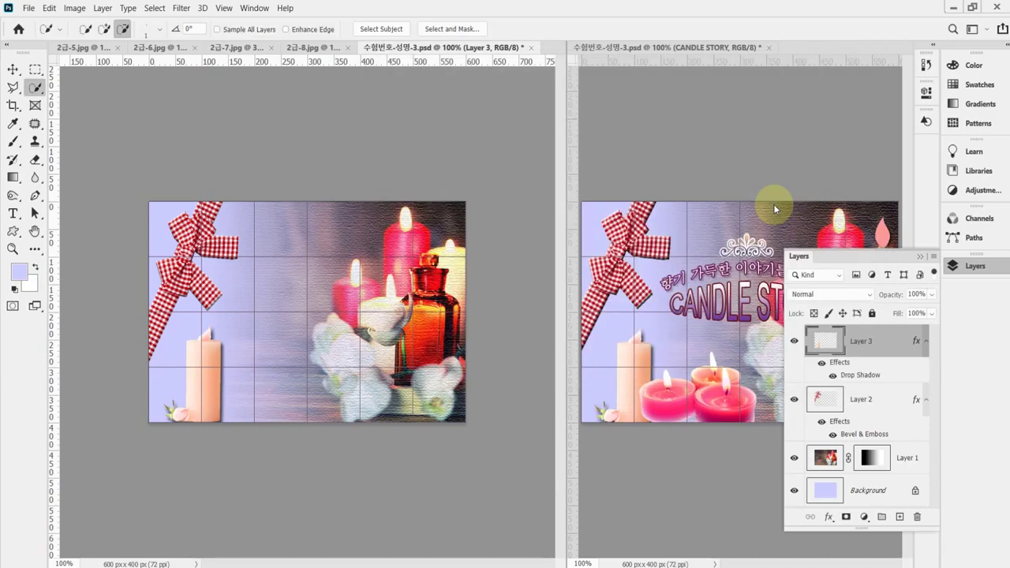
key(ctrl+s)
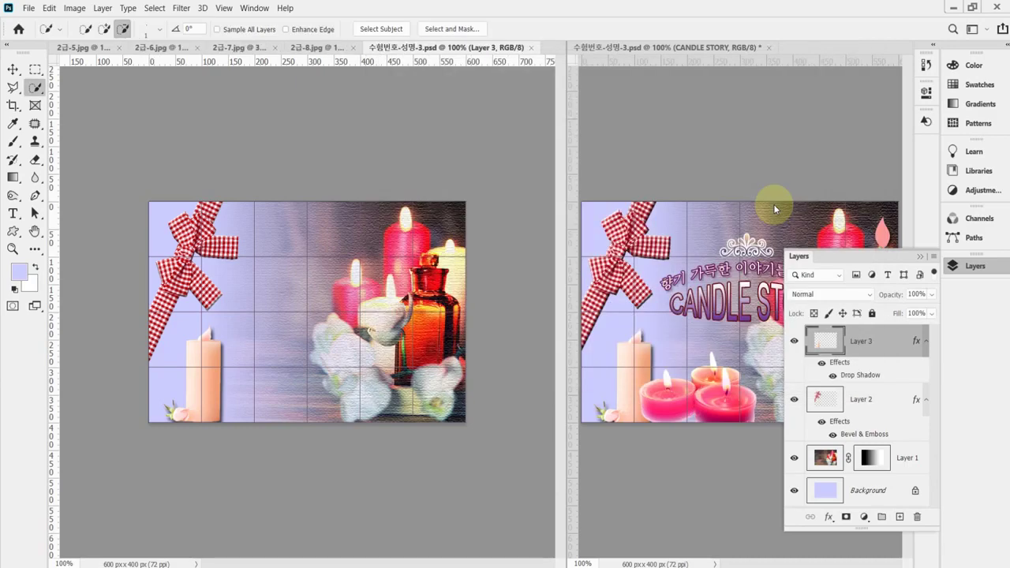
In 2급-8.jpg, select the three bright front candles with their flames, using the Quick Selection tool in add mode at brush size 45.
click(296, 49)
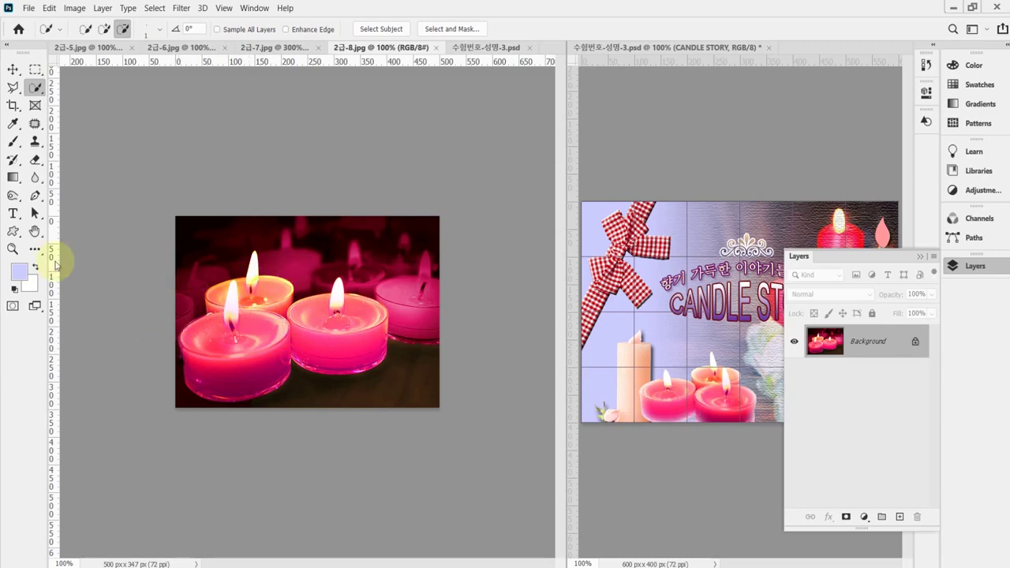
right_click(36, 92)
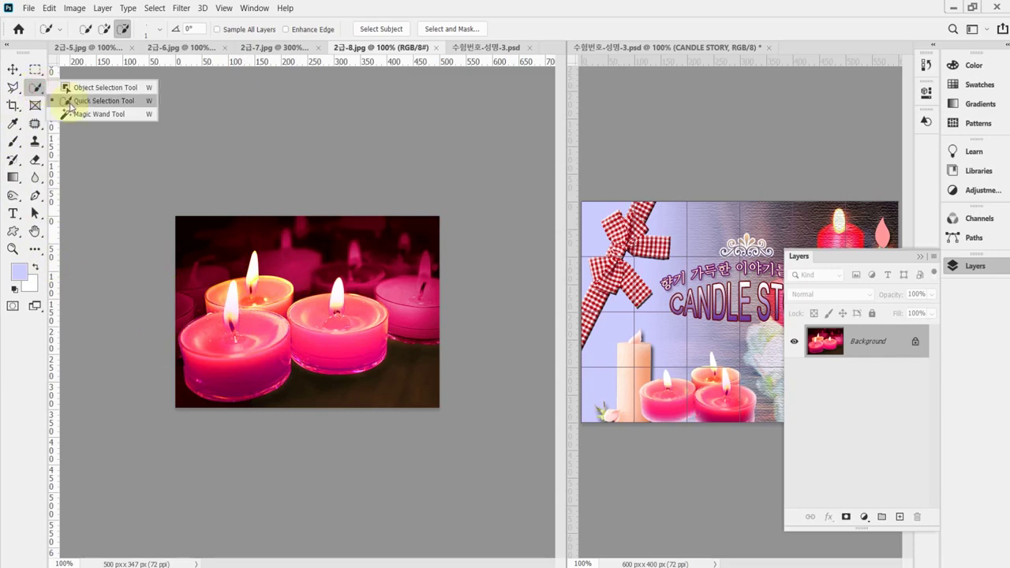
click(70, 102)
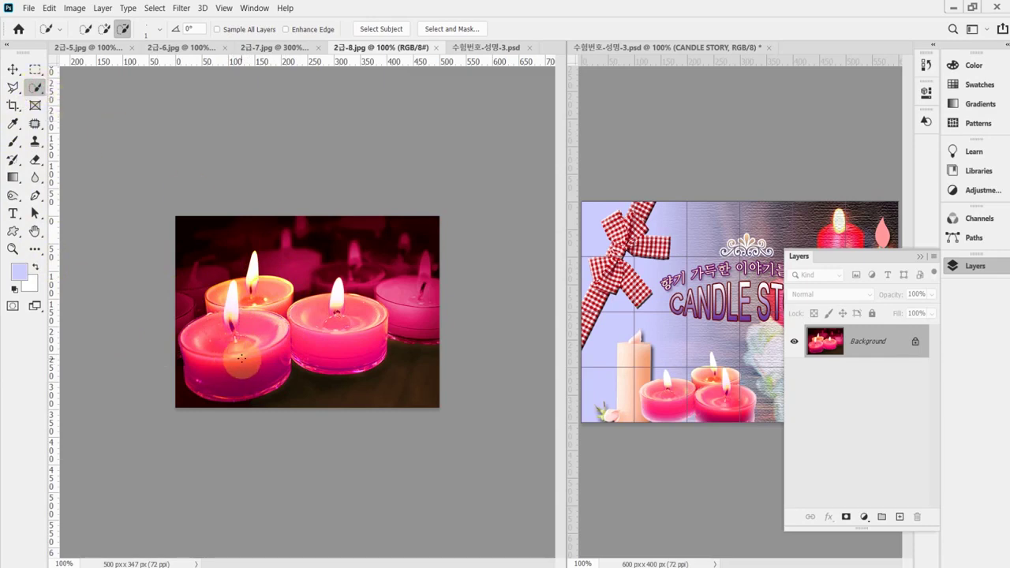
key(bracketright)
key(bracketright)
key(bracketright)
key(bracketright)
key(bracketright)
key(bracketright)
key(bracketright)
key(bracketright)
key(bracketright)
key(bracketright)
key(bracketright)
key(bracketright)
key(bracketright)
key(bracketright)
click(104, 28)
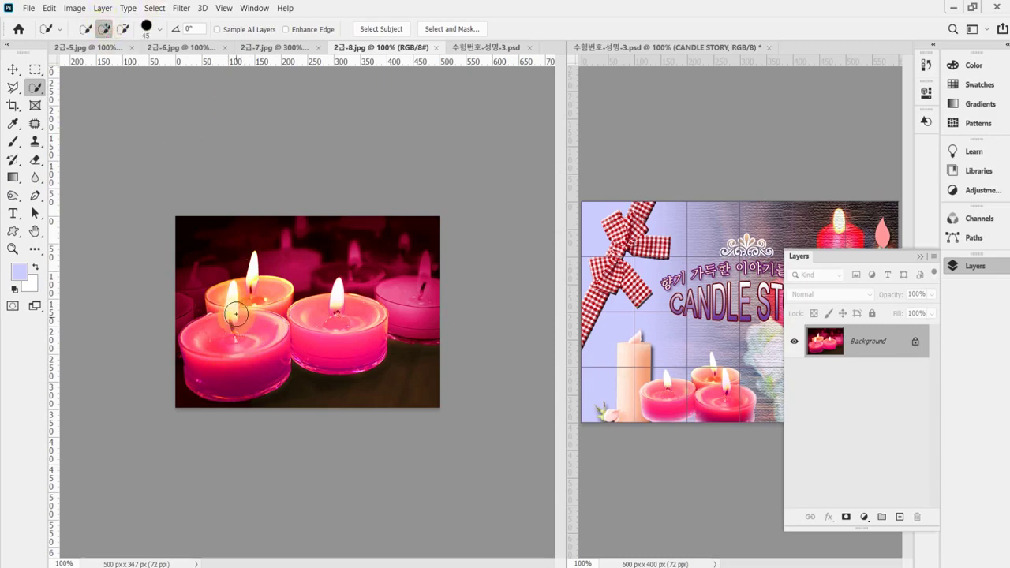
mouse_move(237, 316)
mouse_down()
mouse_move(241, 357)
mouse_move(339, 327)
mouse_move(233, 306)
mouse_up()
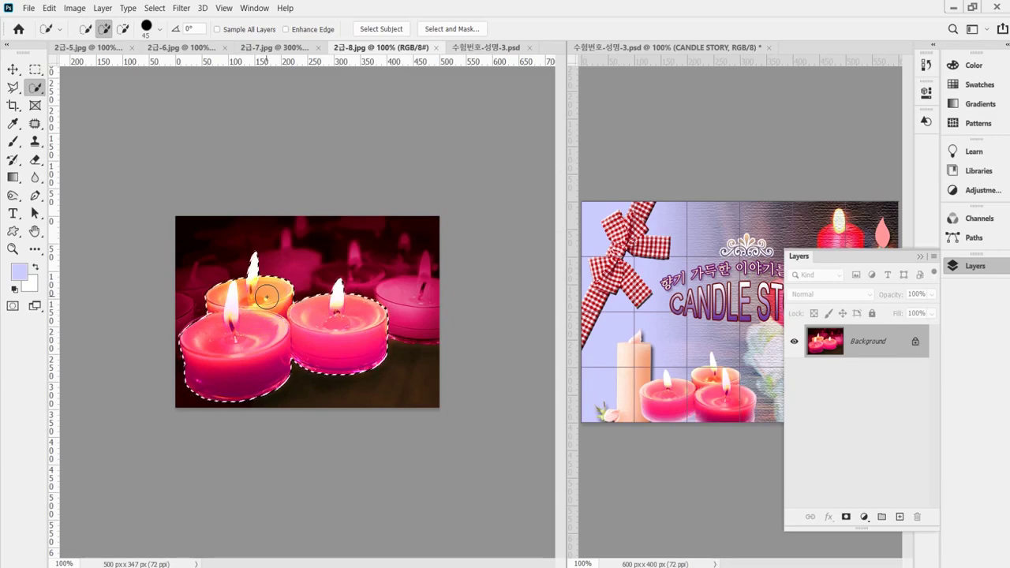
key(ctrl+plus)
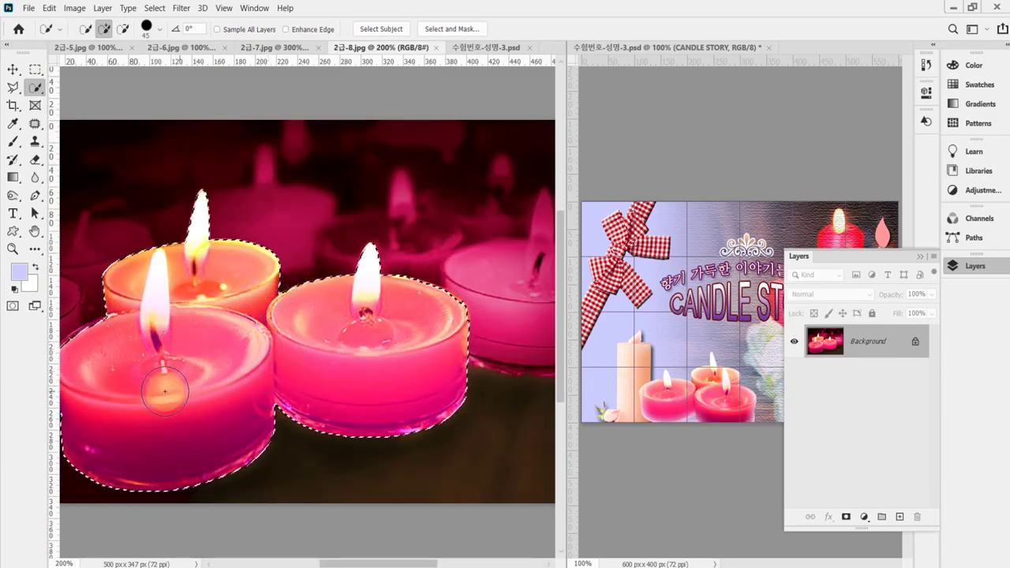
scroll(150, 395, left, 4)
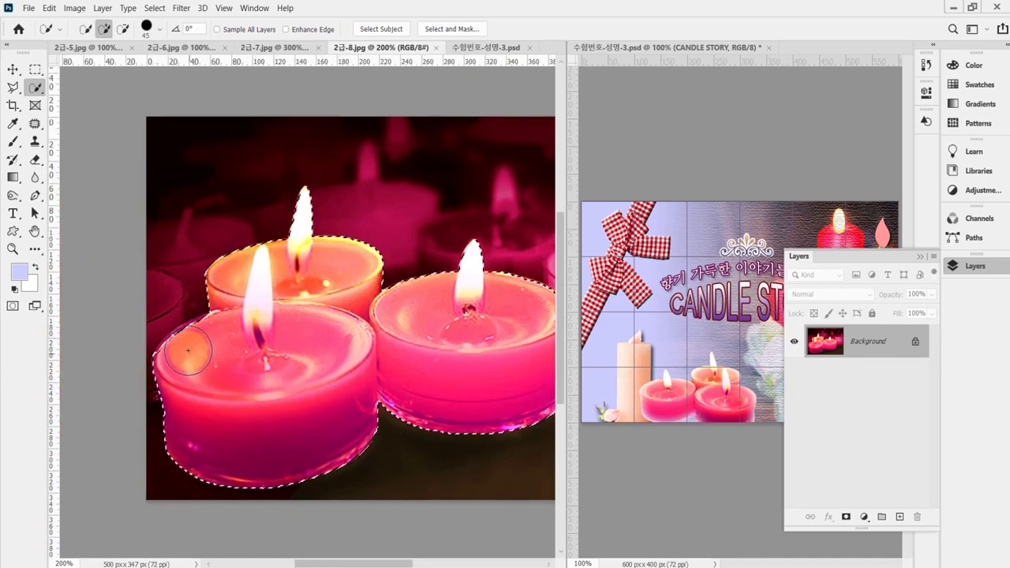
drag(248, 388, 266, 388)
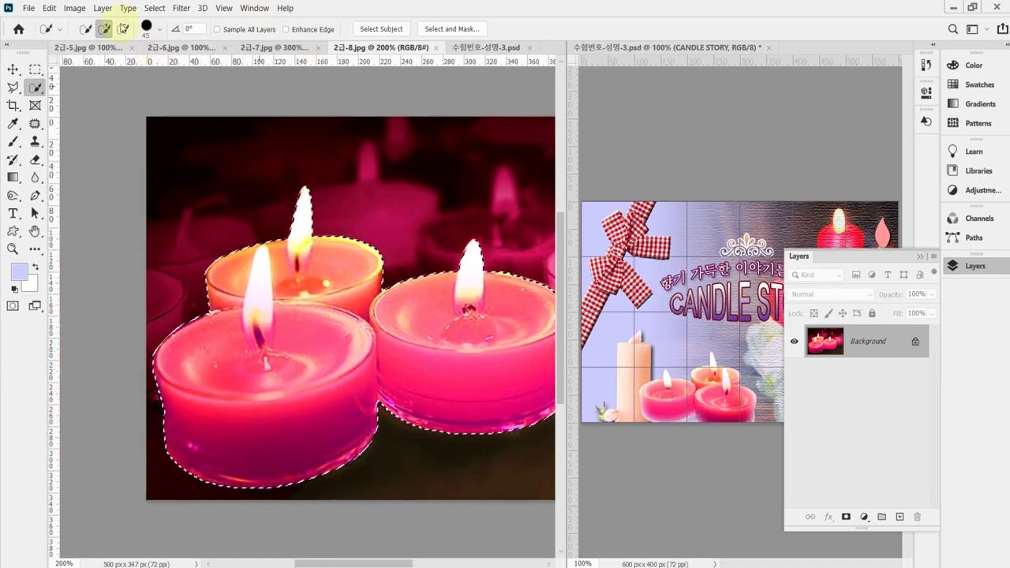
Paste the three candles into 수험번호-성명-3.psd and scale them to about 55% beside the pink candle at the canvas's lower edge.
click(478, 49)
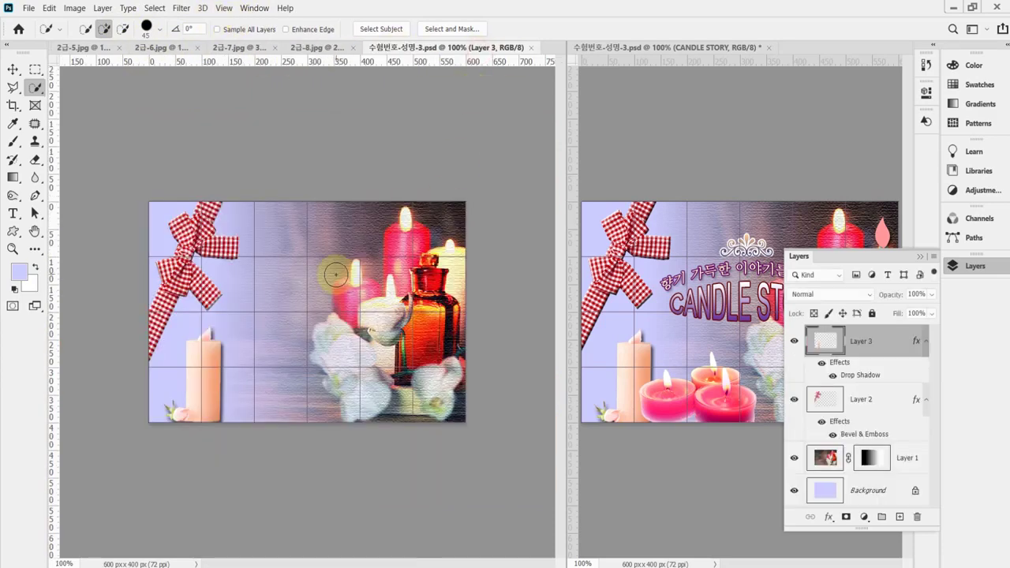
key(ctrl+v)
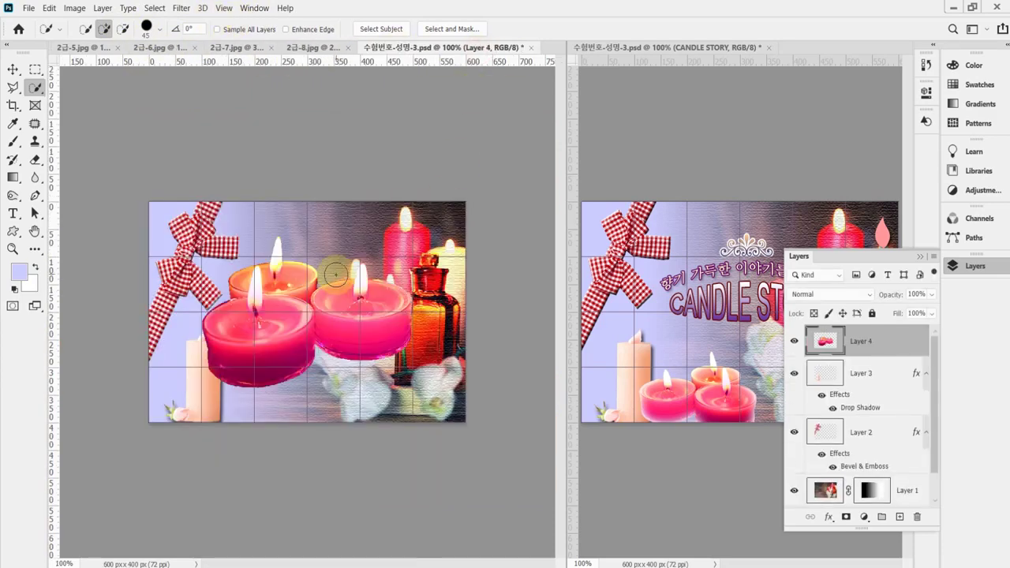
key(ctrl+t)
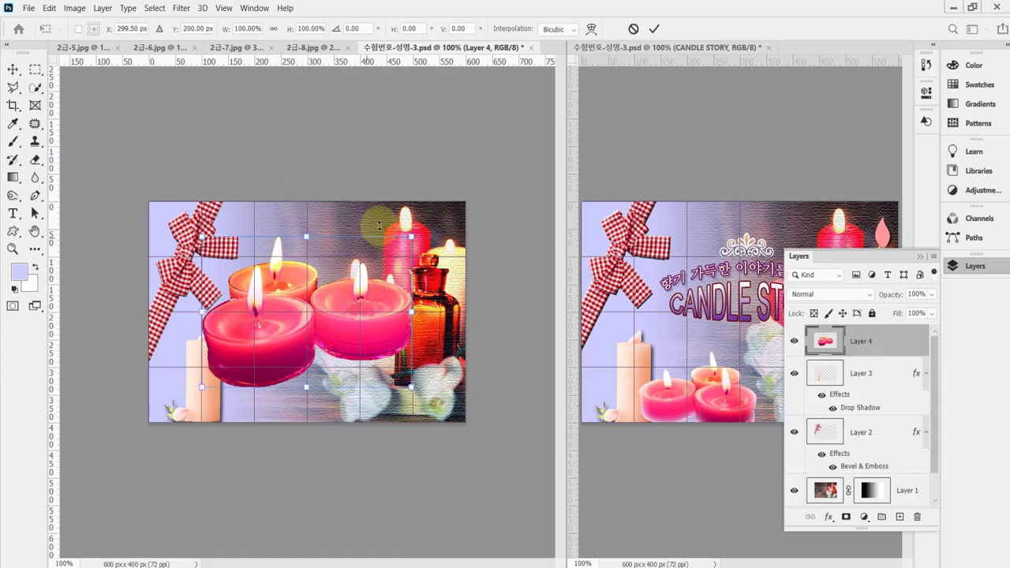
drag(410, 236, 300, 397)
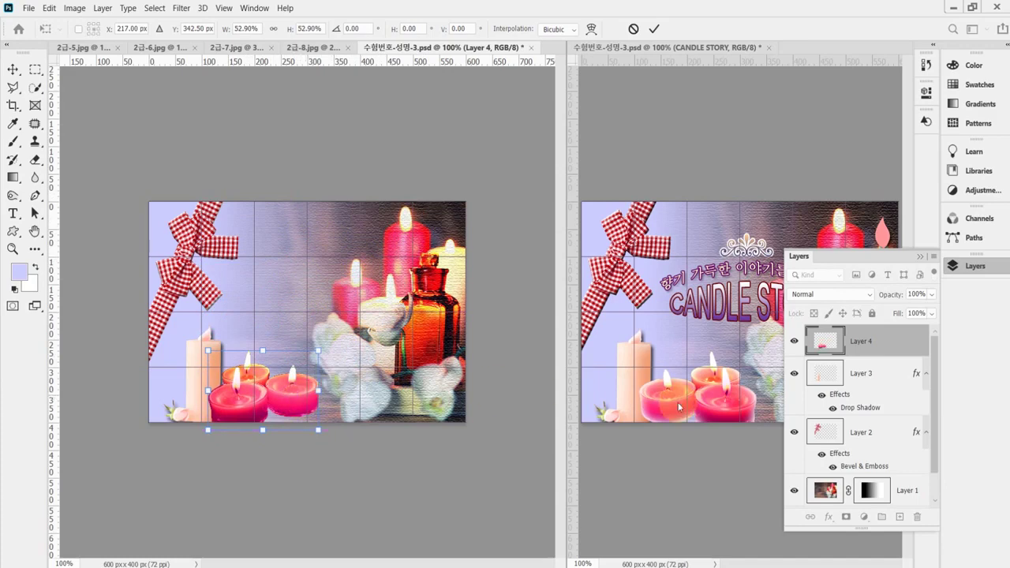
drag(319, 350, 322, 347)
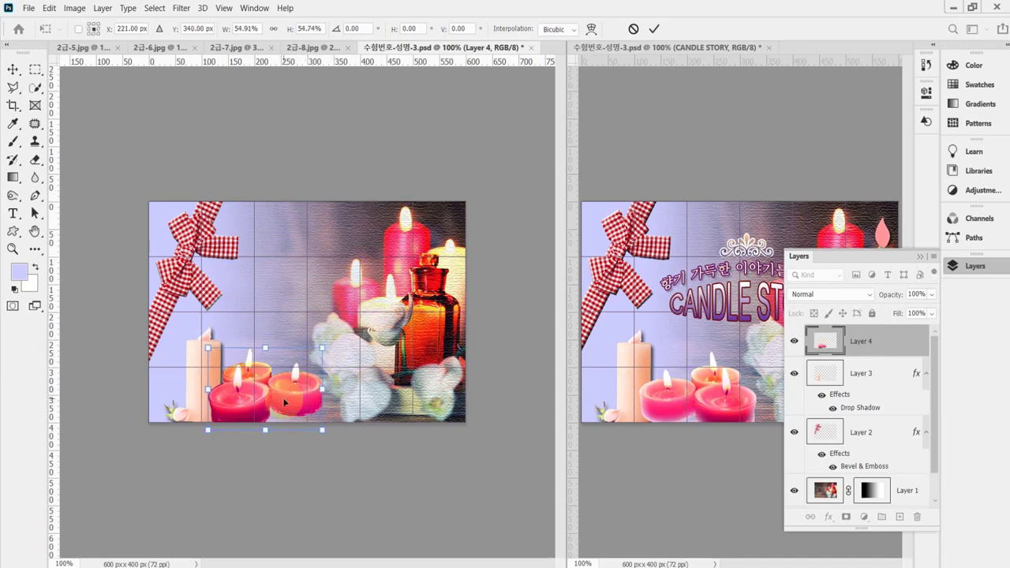
Flip the three candles horizontally, tilting them about 3° counterclockwise and scaling them to about 57%.
right_click(285, 404)
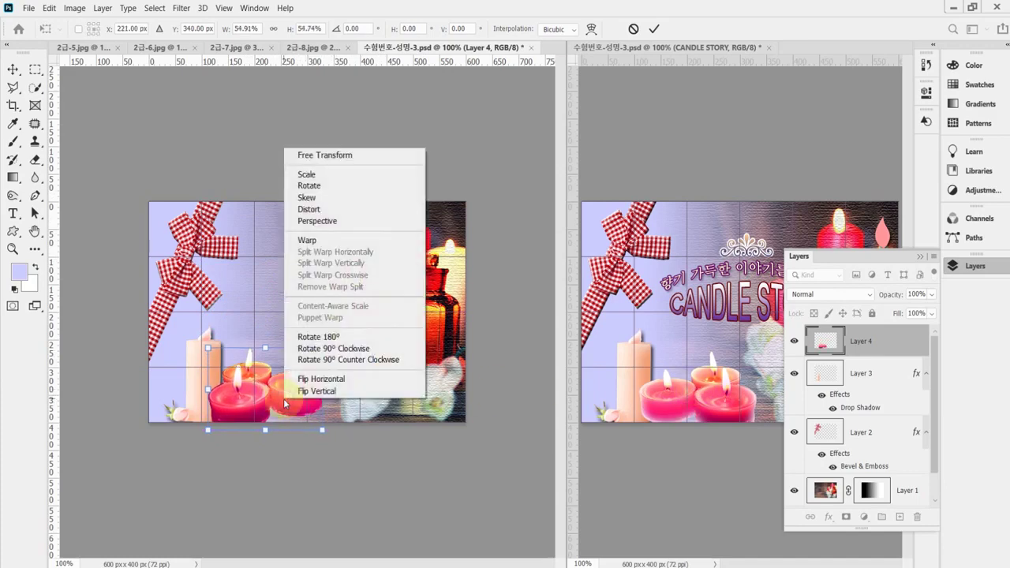
click(332, 382)
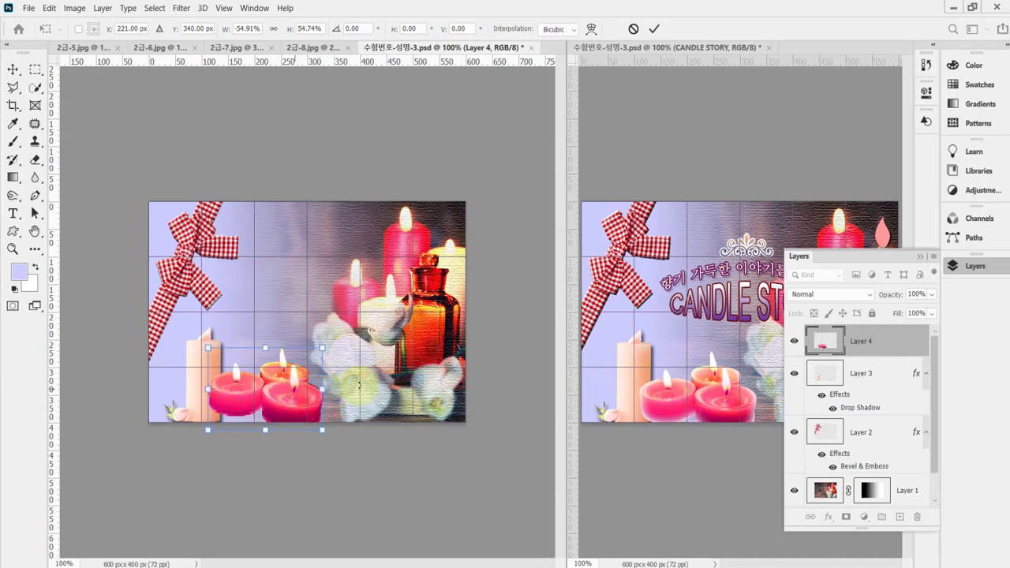
drag(372, 427, 412, 388)
drag(296, 392, 296, 402)
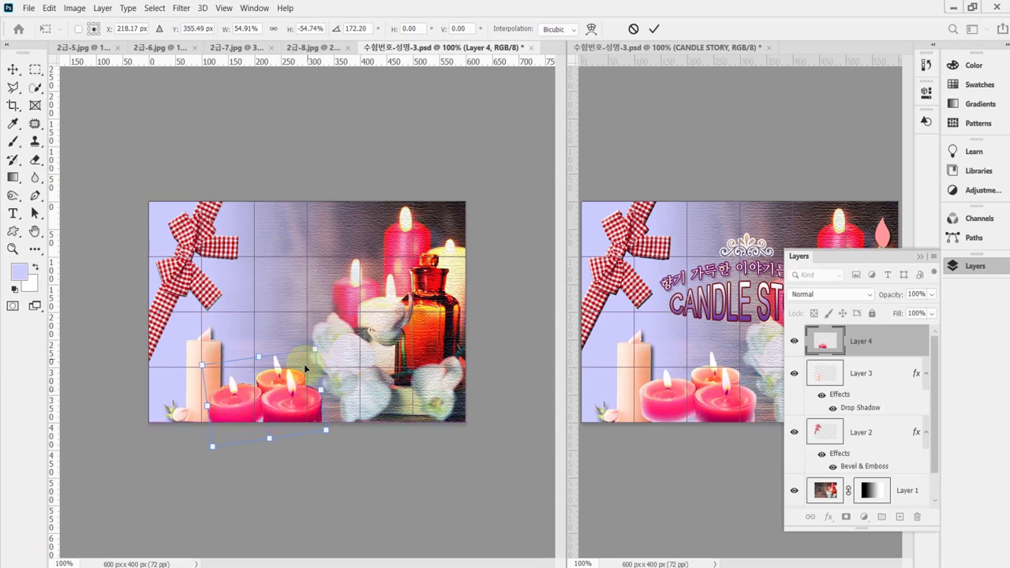
mouse_move(315, 349)
mouse_down()
mouse_move(357, 361)
mouse_move(320, 353)
mouse_up()
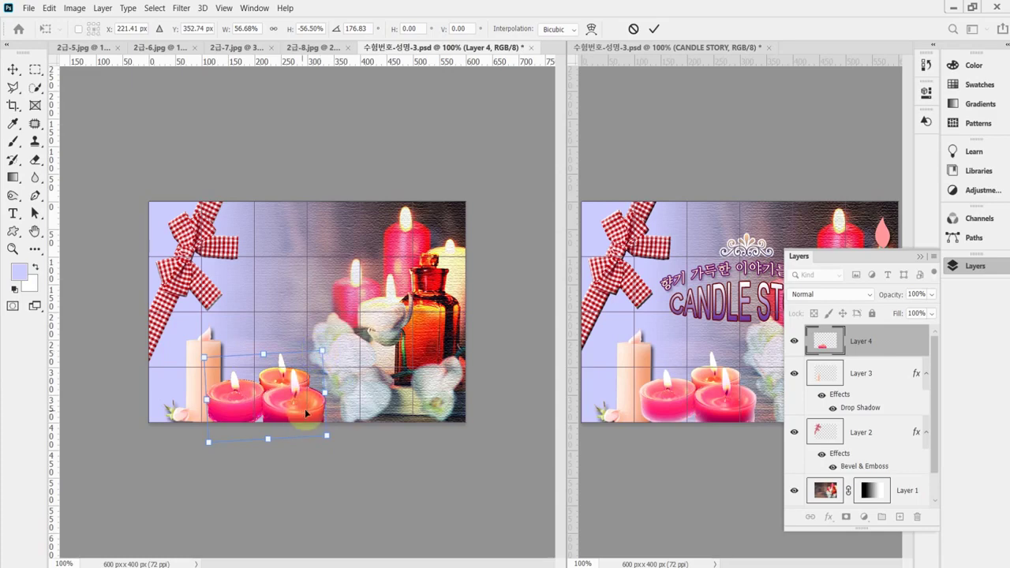
drag(309, 415, 306, 409)
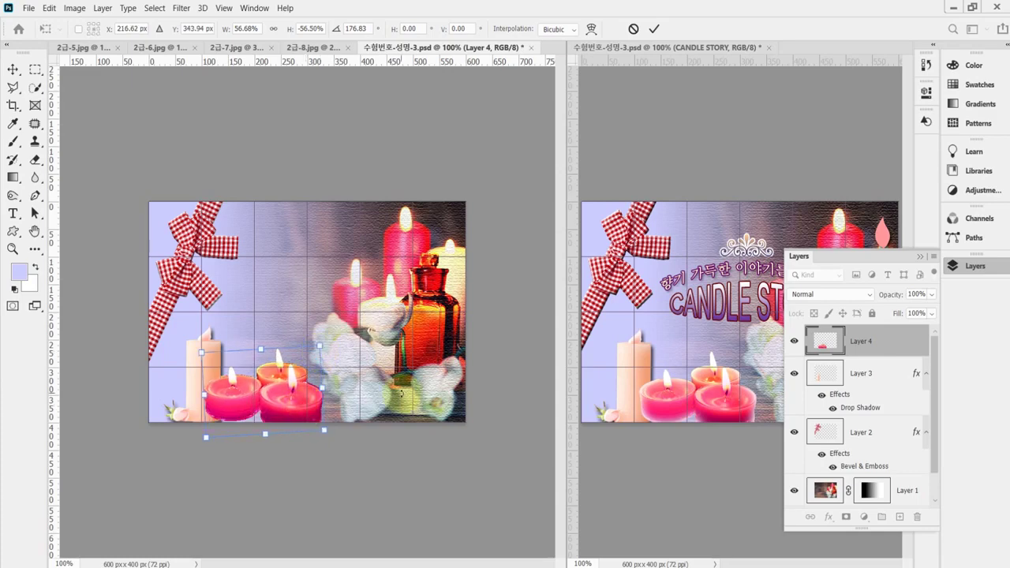
Nudge the three candles 8 px right and 5 px down, apply the transform and save the document.
key(Right)
key(Right)
key(Right)
key(Right)
key(Down)
key(Down)
key(Down)
key(Down)
key(Down)
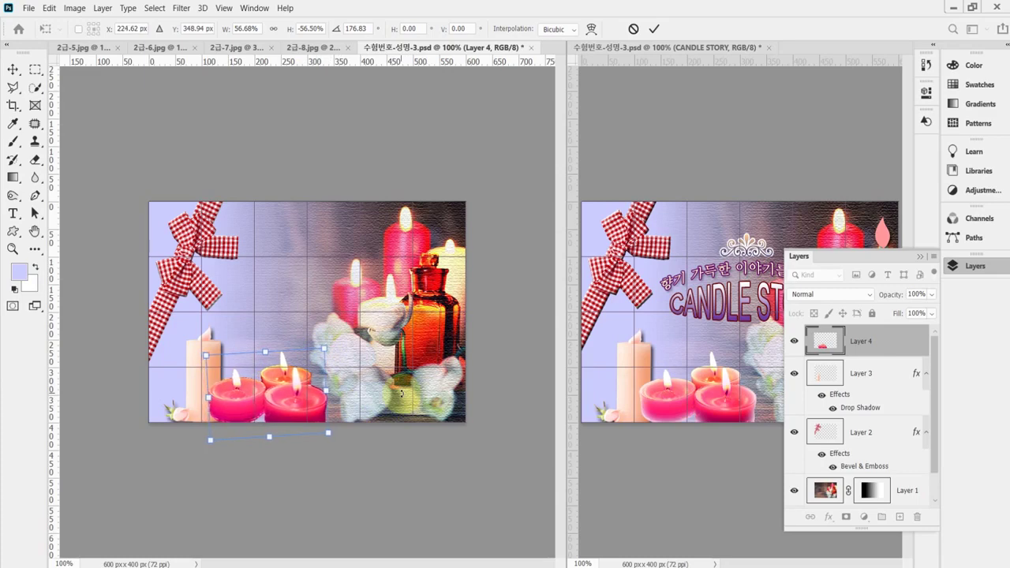
key(Return)
key(w)
click(427, 448)
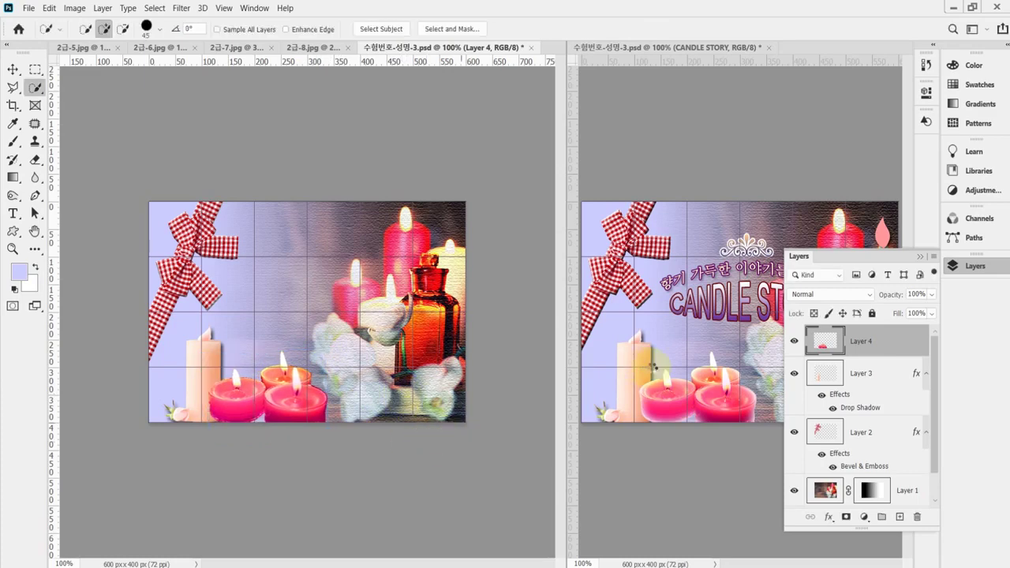
key(ctrl+s)
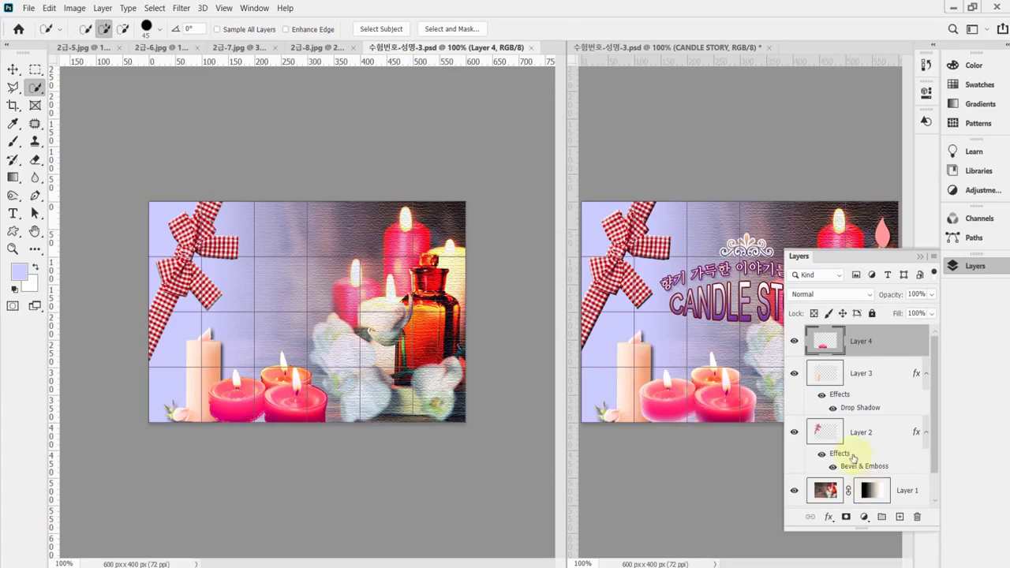
Check the exam PDF's picture-effect requirements for 2급-8.jpg and add an Inner Glow to the three candles' layer.
key(alt+Tab)
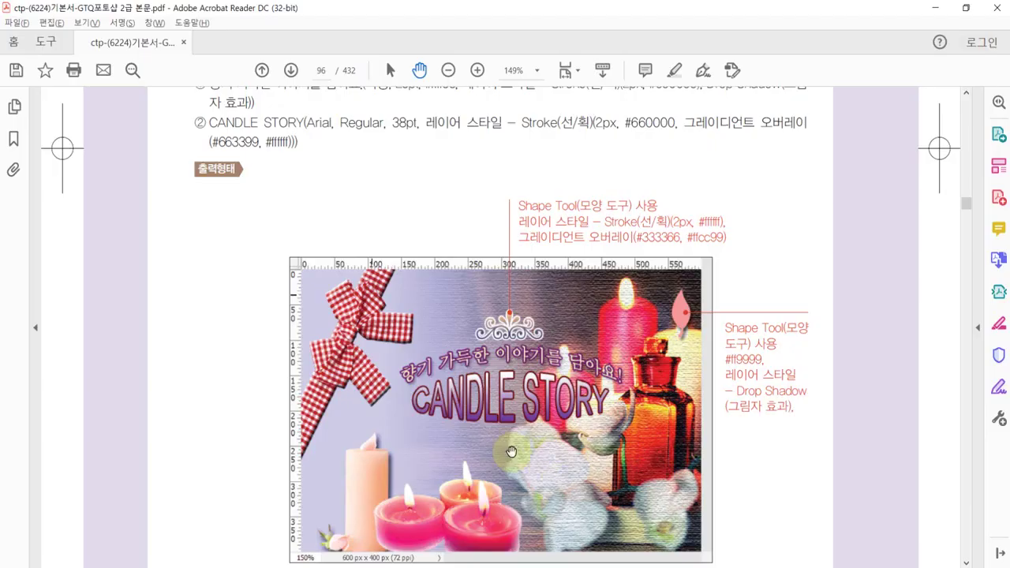
scroll(483, 466, down, 3)
scroll(482, 464, up, 5)
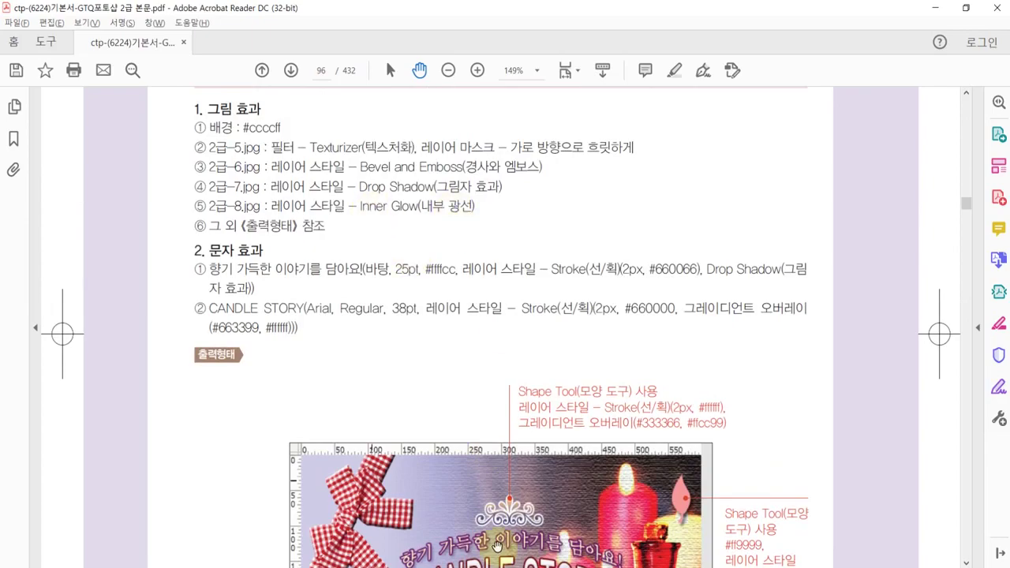
key(alt+Tab)
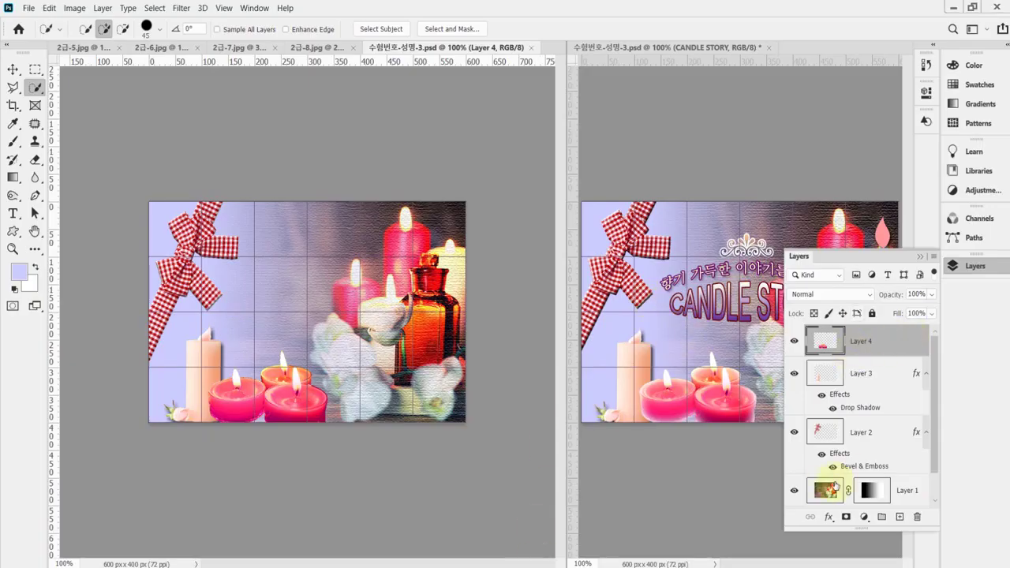
click(829, 517)
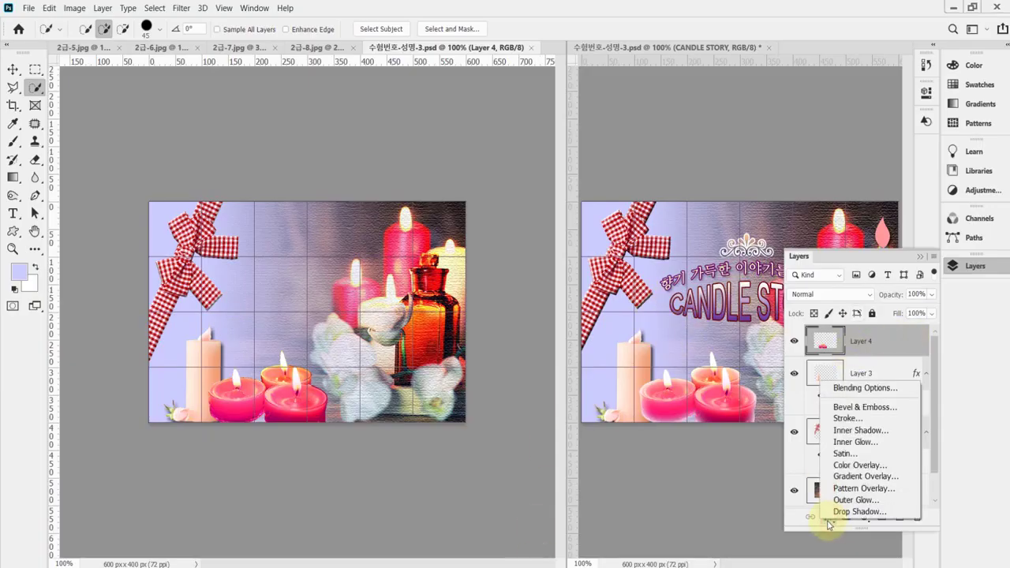
click(889, 447)
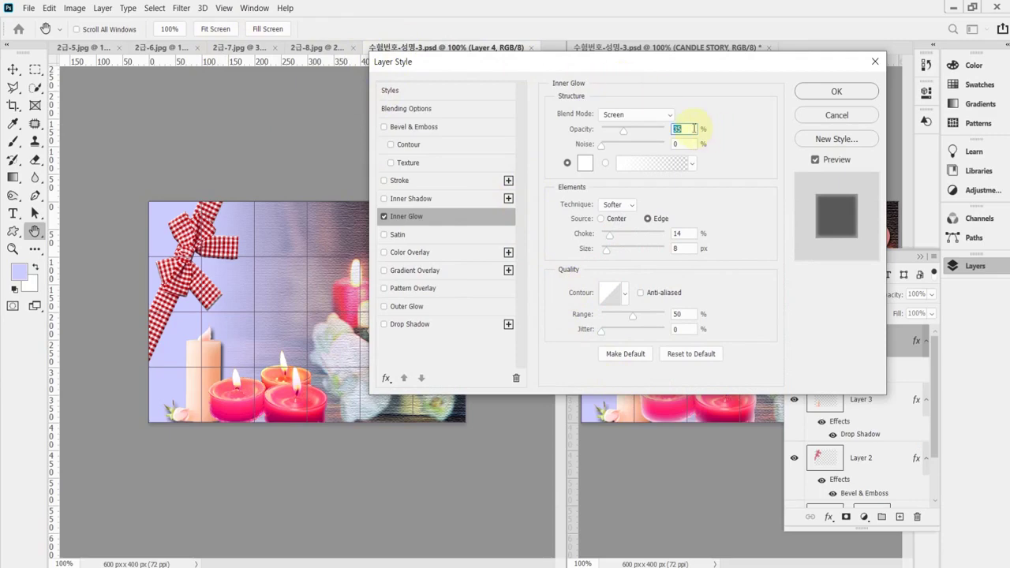
Set the three candles' Inner Glow to 75% opacity, 0% choke and 24 px size, apply it and save the document.
text(75)
key(Tab)
key(Tab)
key(Tab)
key(Tab)
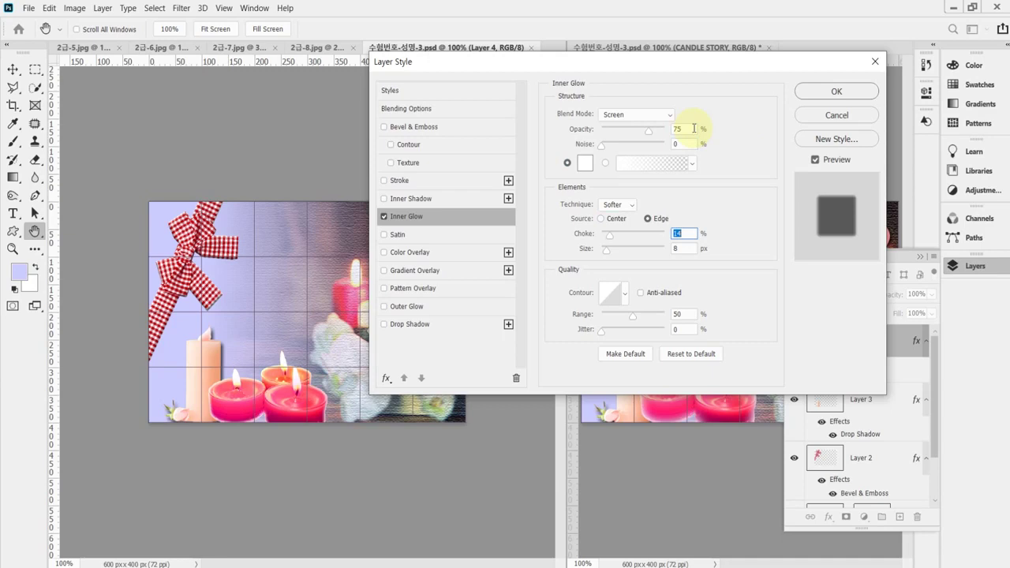
text(0)
key(Tab)
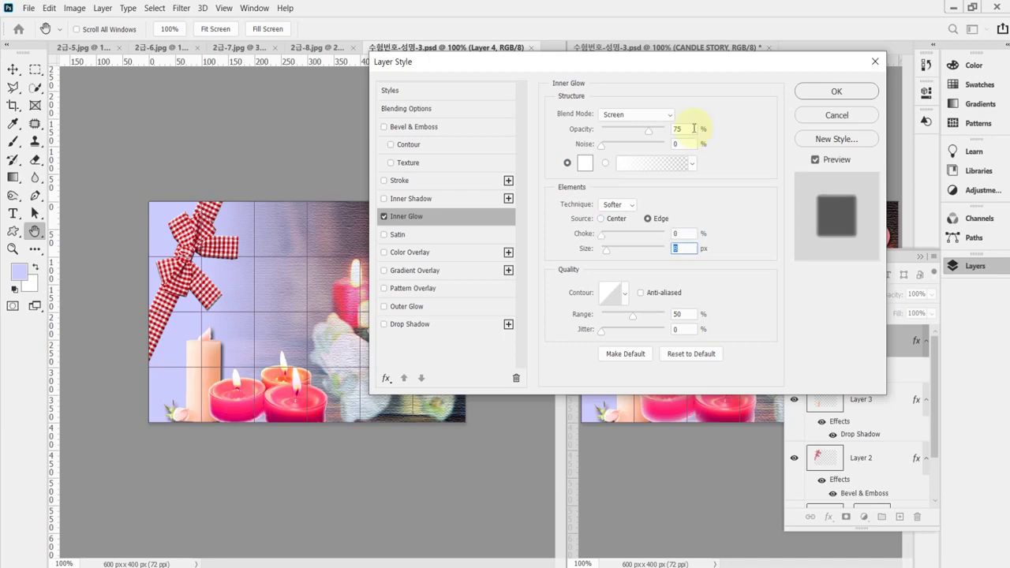
text(24)
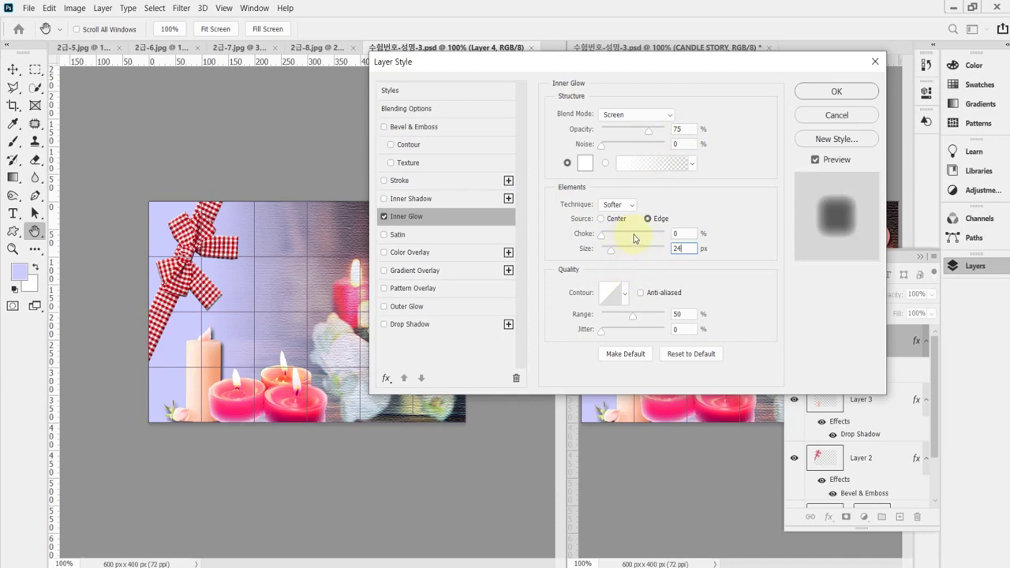
click(836, 92)
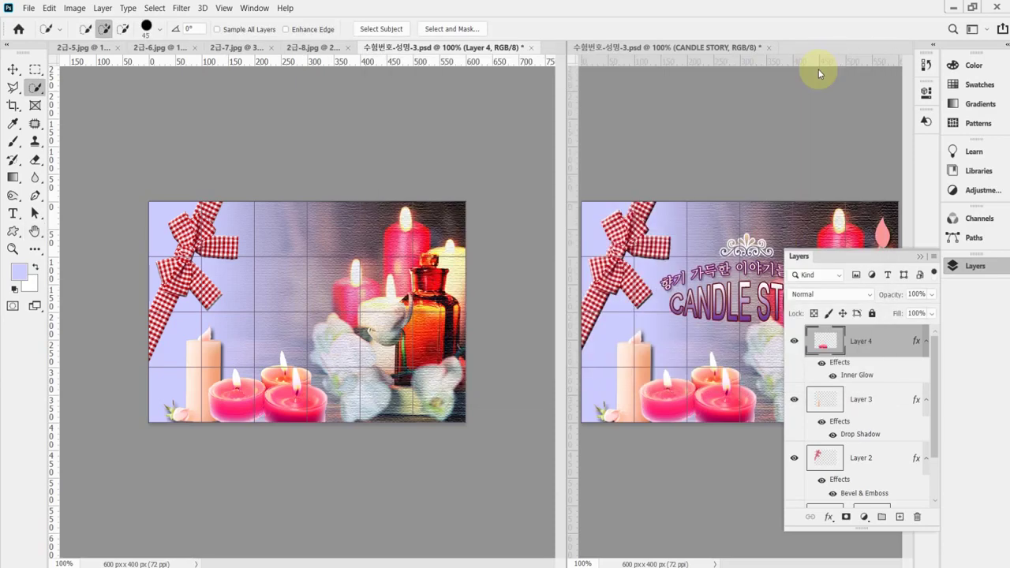
key(ctrl+s)
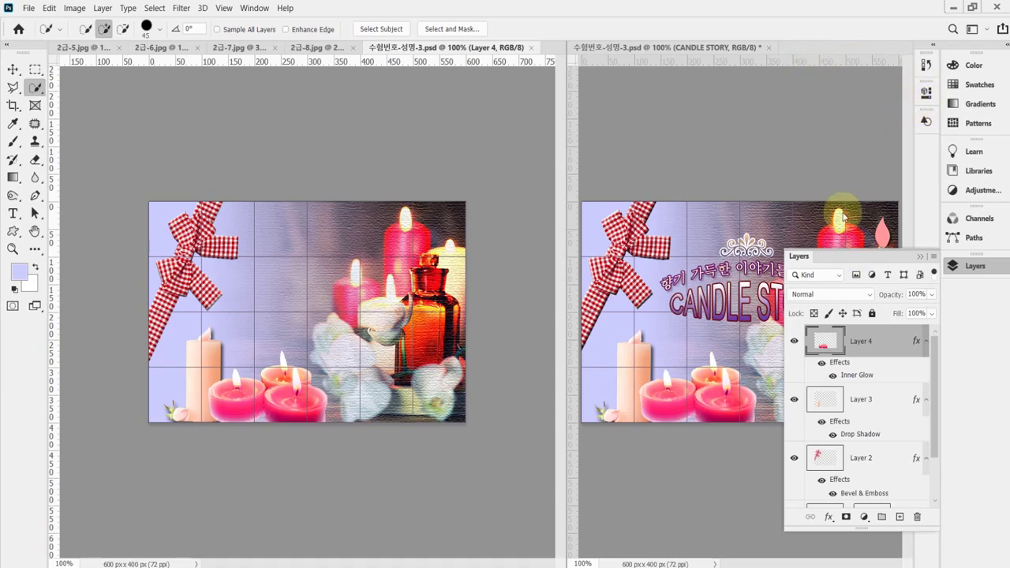
With the Custom Shape tool, collapse the Ornaments group and go to All Legacy Default Shapes in the shape library.
click(967, 276)
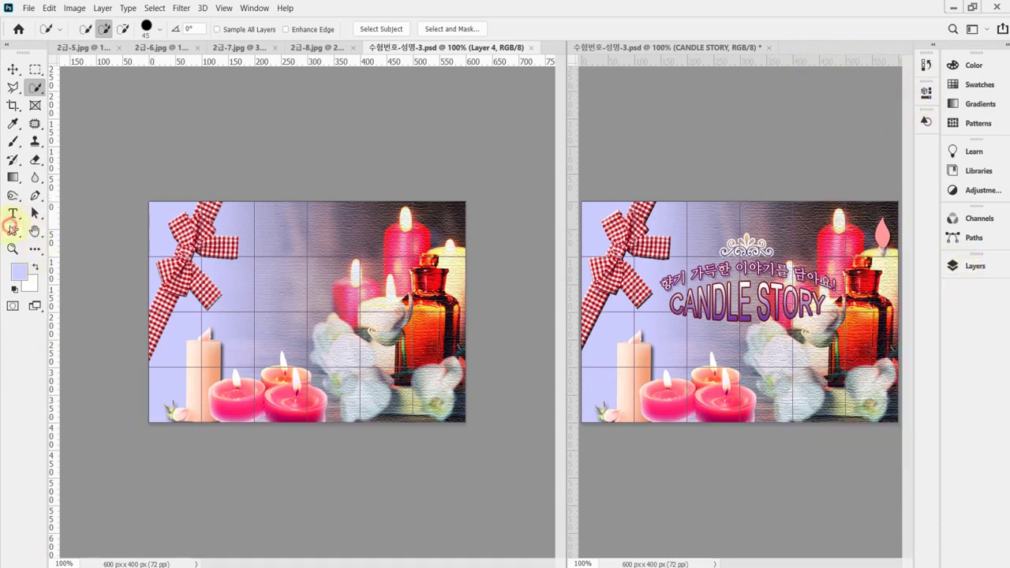
click(12, 231)
click(79, 296)
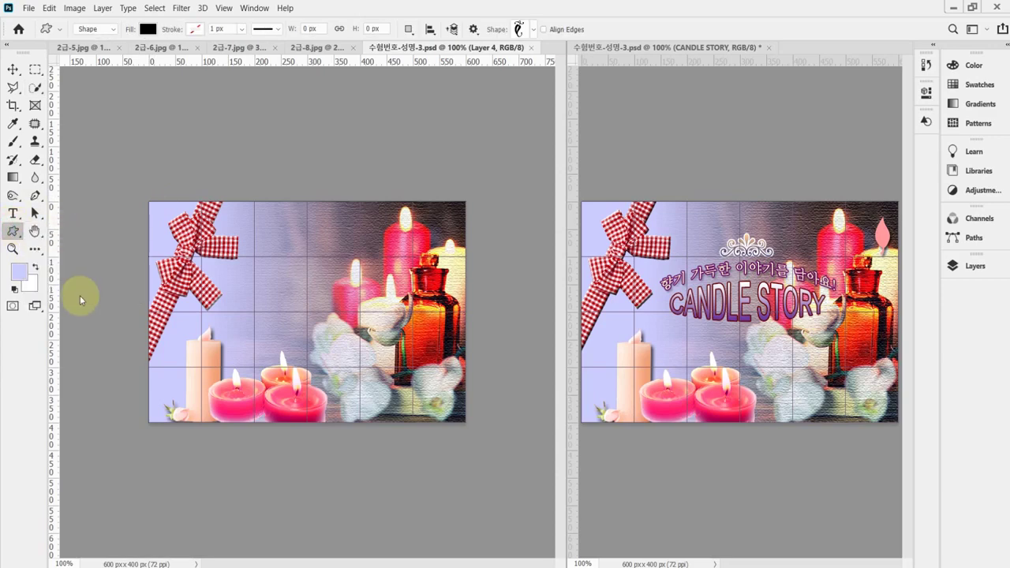
click(538, 31)
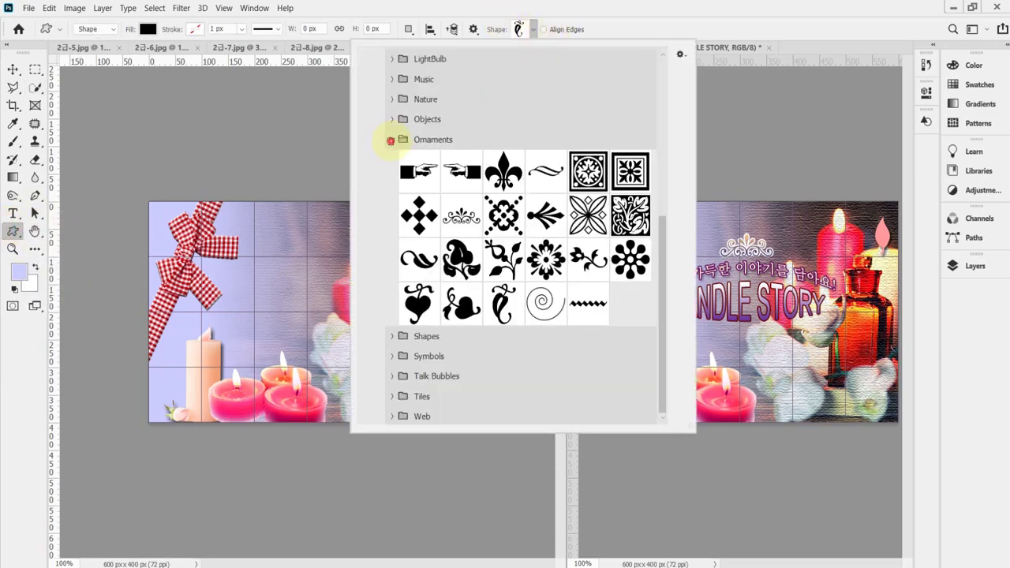
click(392, 139)
drag(665, 161, 665, 74)
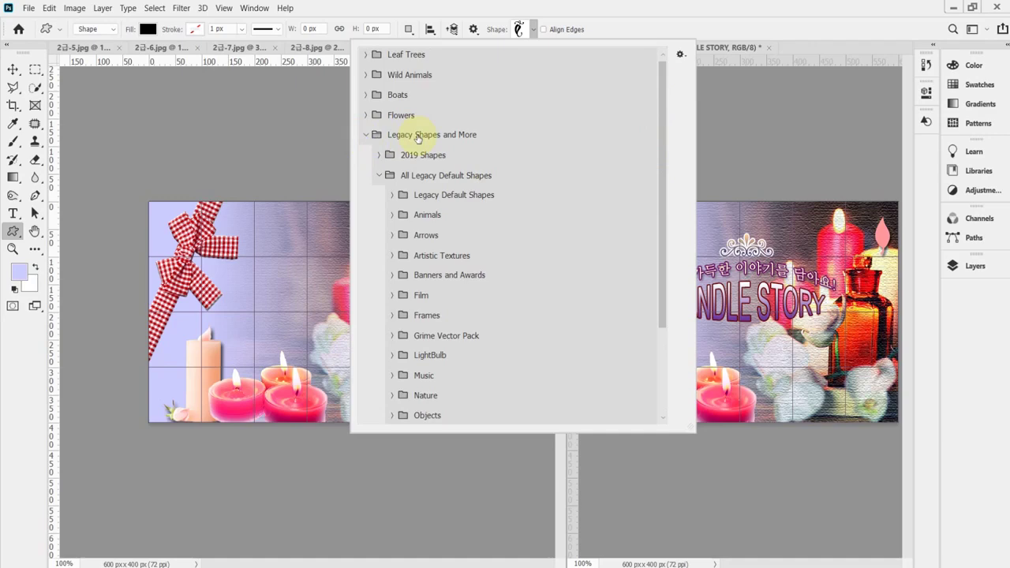
click(365, 139)
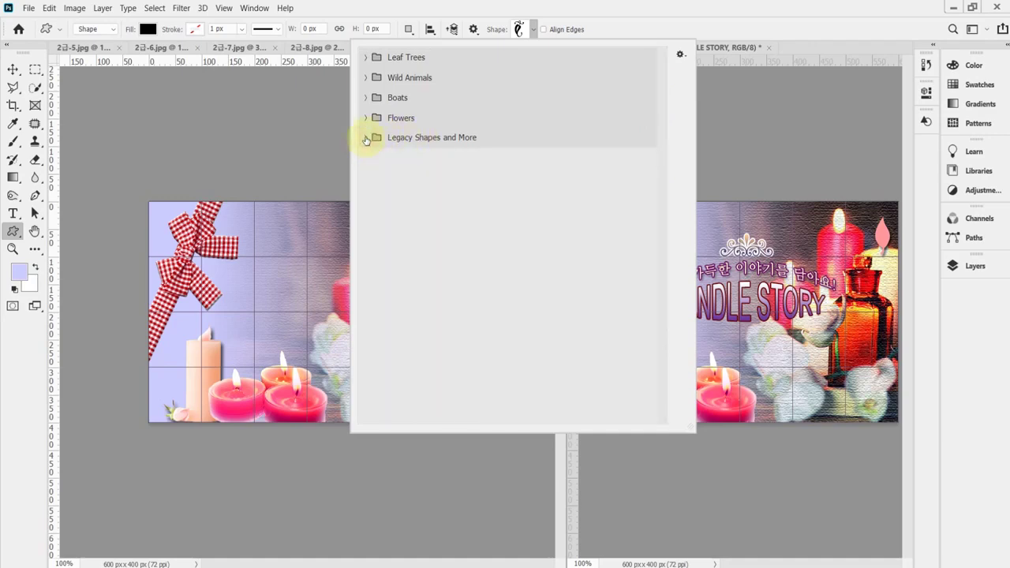
click(365, 138)
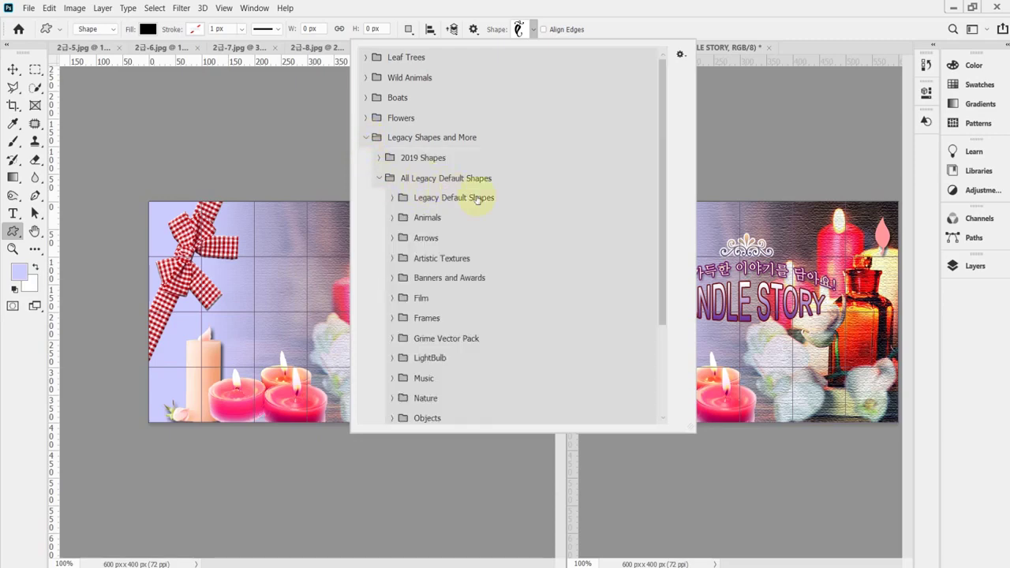
Choose the Leaf 3 custom shape from the Nature group of the legacy default shapes.
scroll(489, 357, down, 1)
scroll(489, 357, down, 1)
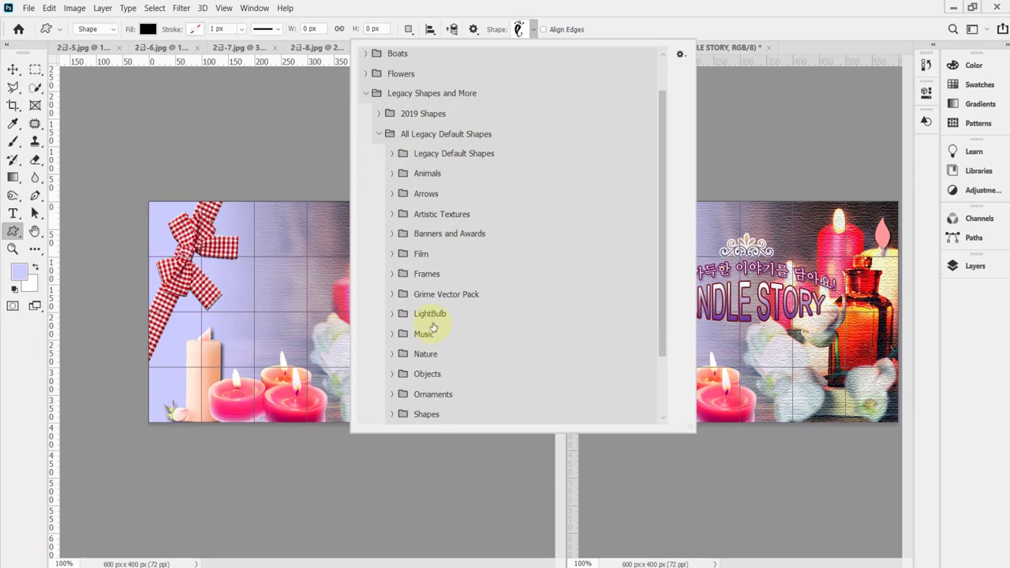
click(391, 356)
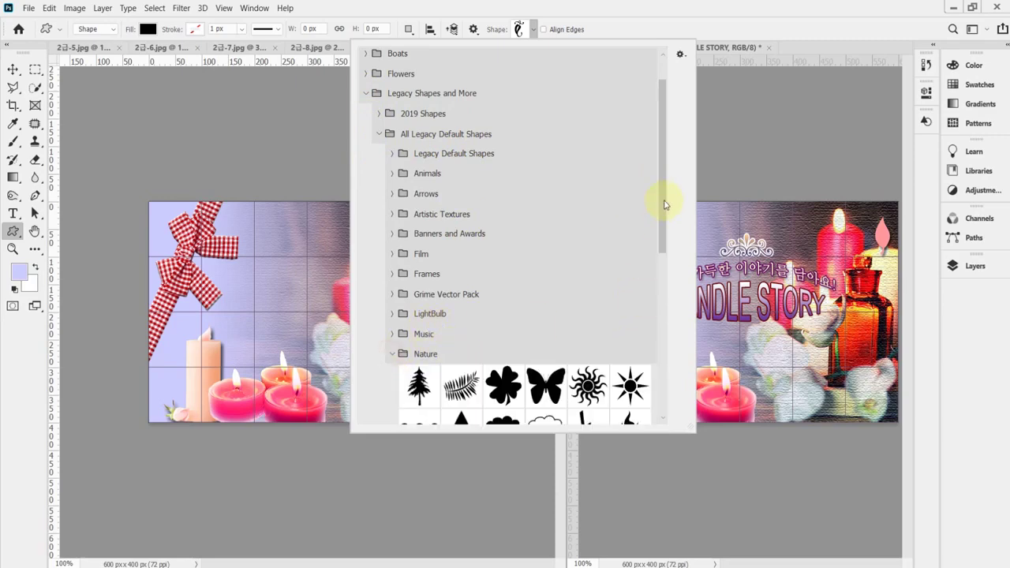
drag(665, 204, 669, 314)
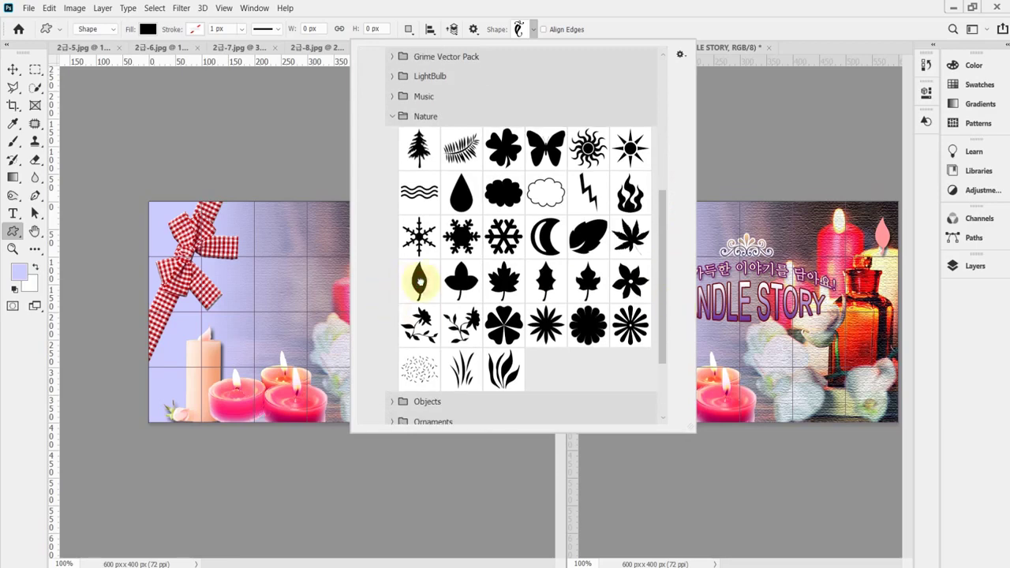
click(419, 282)
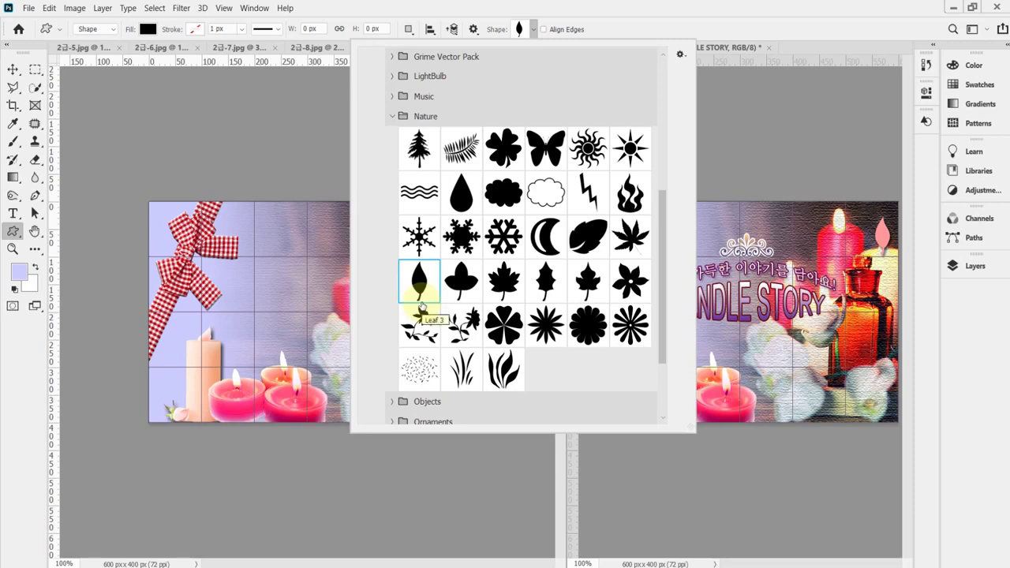
double_click(422, 306)
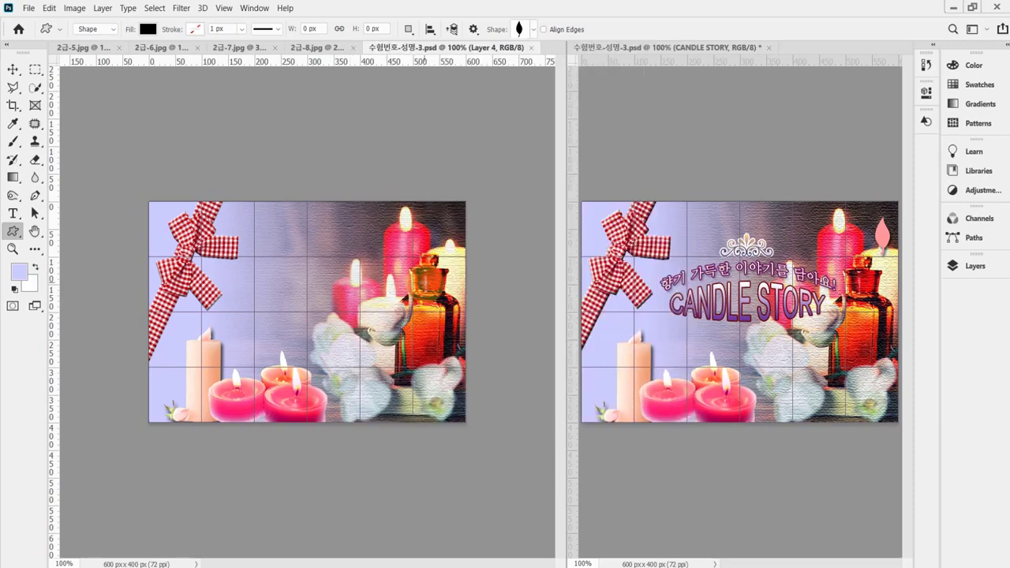
click(535, 33)
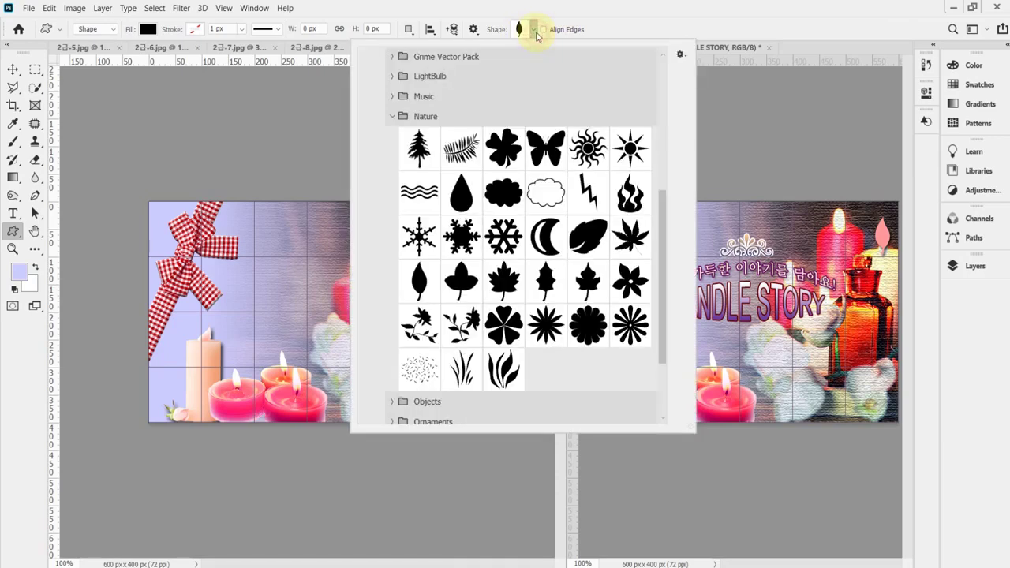
click(411, 290)
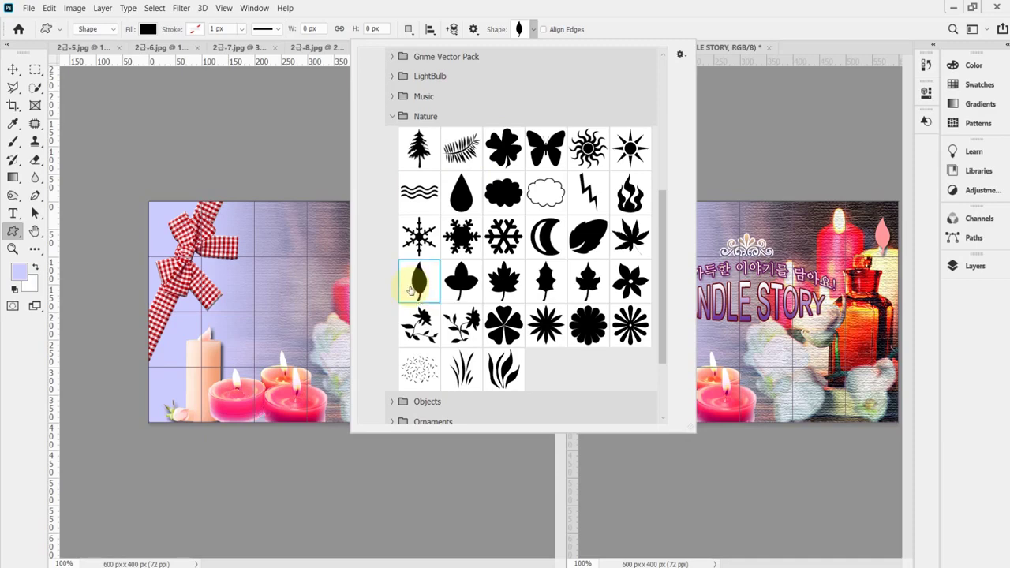
click(563, 11)
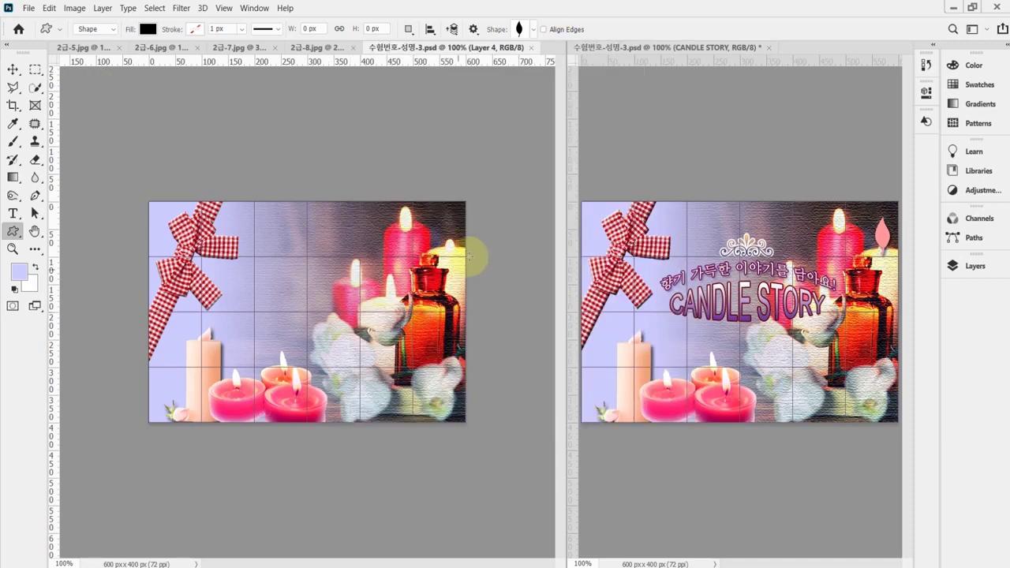
Draw a leaf shape about 33 × 82 px above the yellow candle near the canvas's upper-right corner.
scroll(467, 260, up, 1)
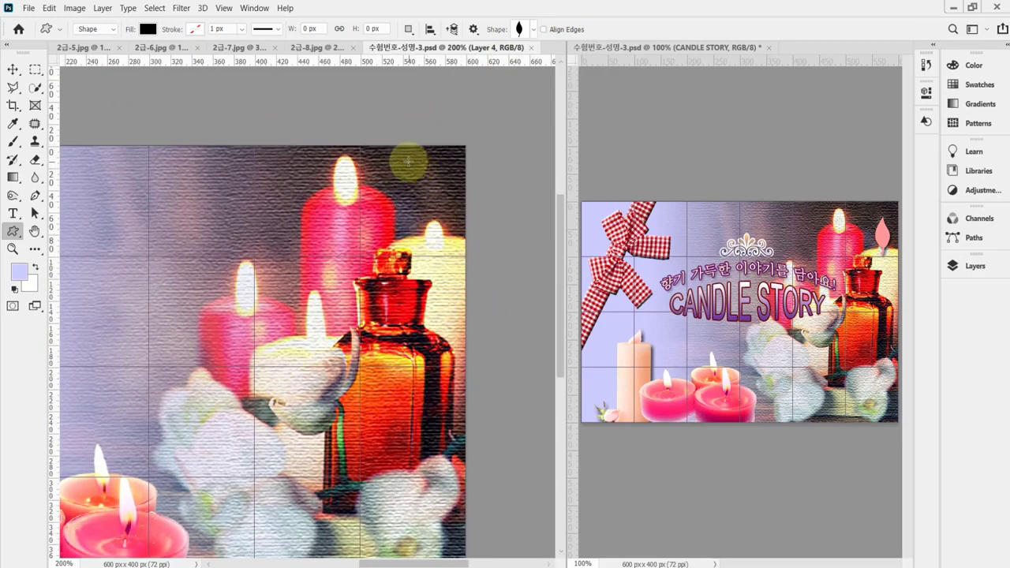
drag(421, 222, 473, 240)
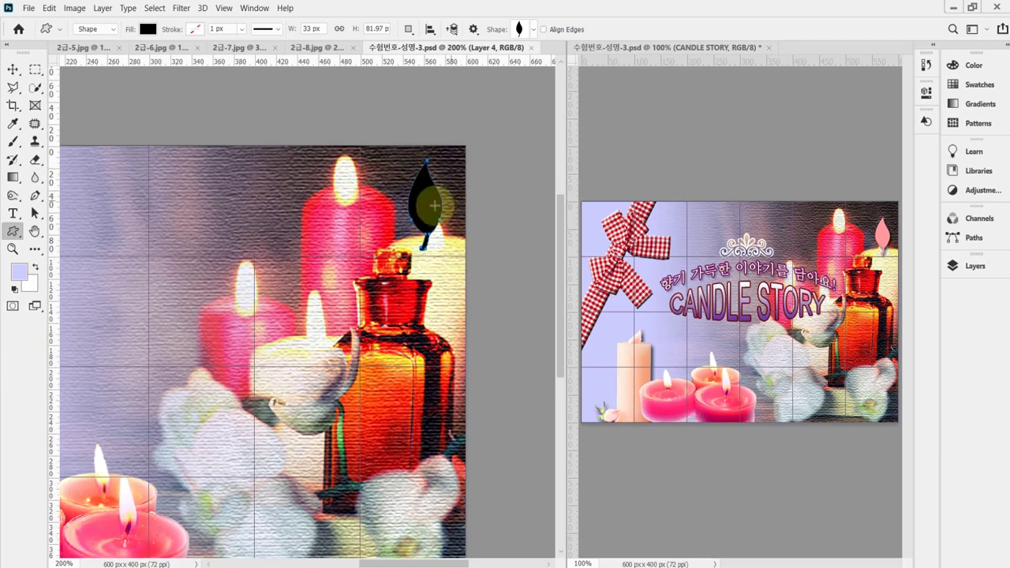
drag(435, 206, 435, 208)
Transform the leaf shape to about 30 × 75 px and move it slightly down over the yellow candle's flame.
key(ctrl+t)
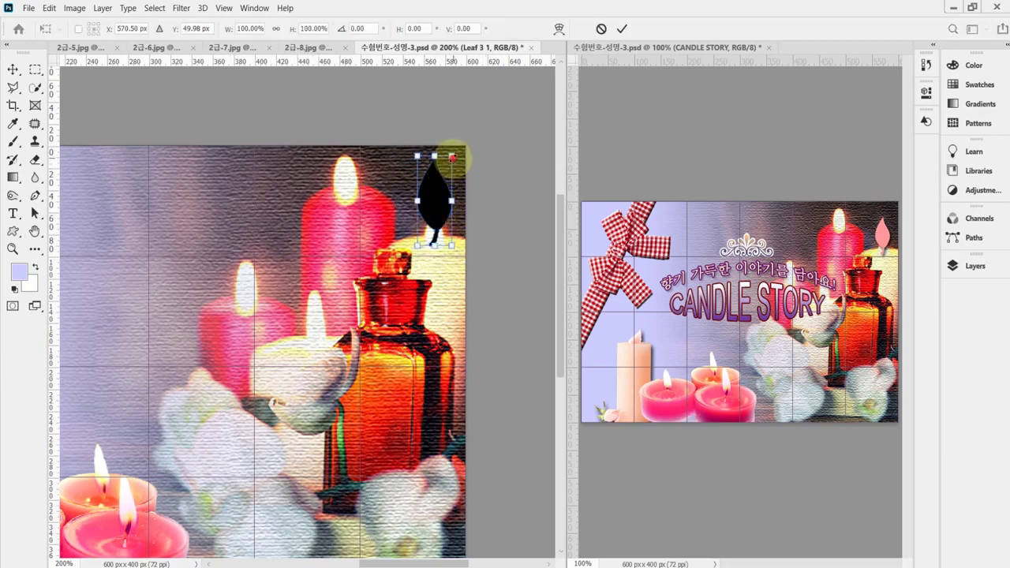
drag(453, 157, 449, 165)
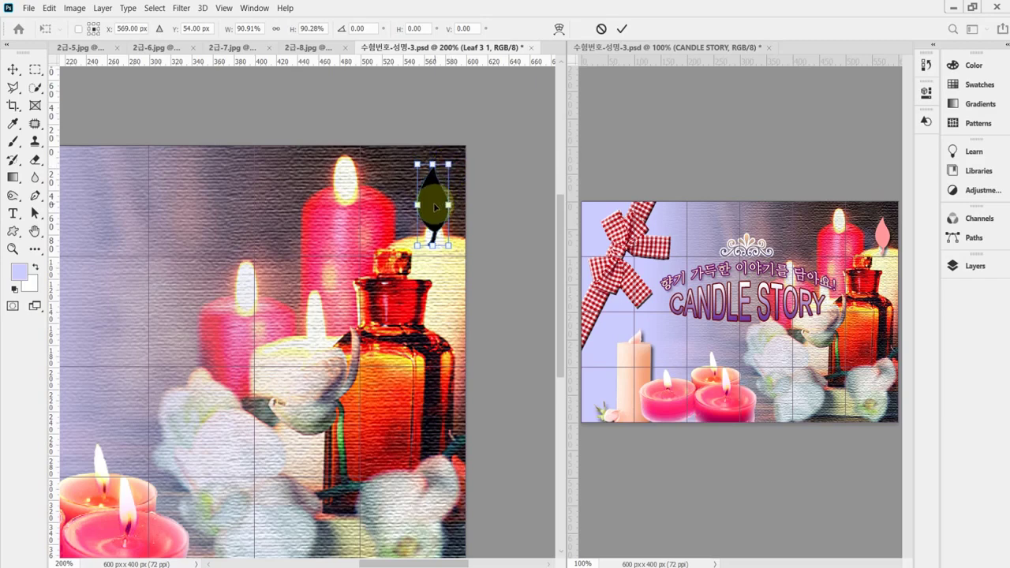
drag(435, 206, 435, 220)
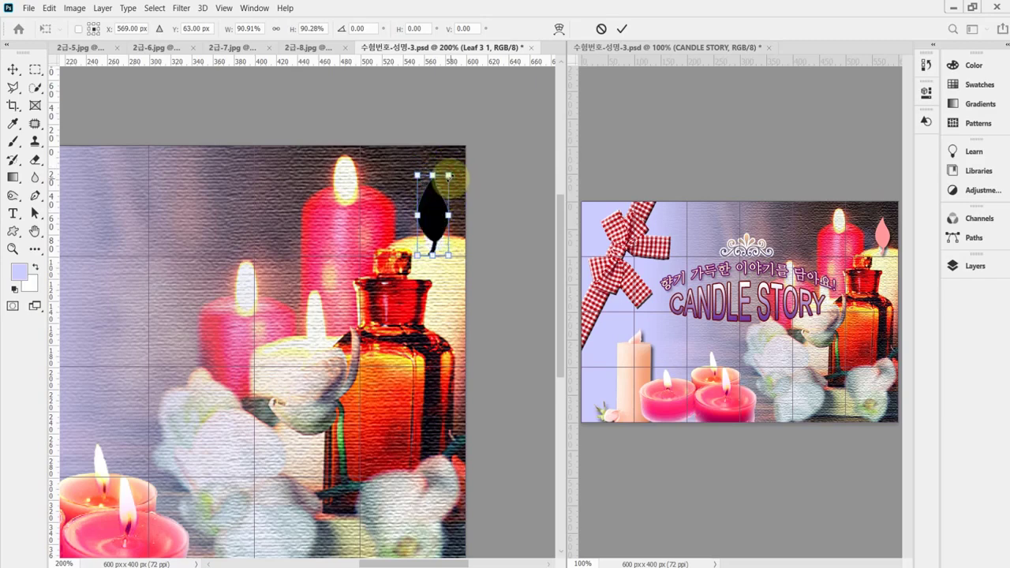
drag(450, 174, 451, 172)
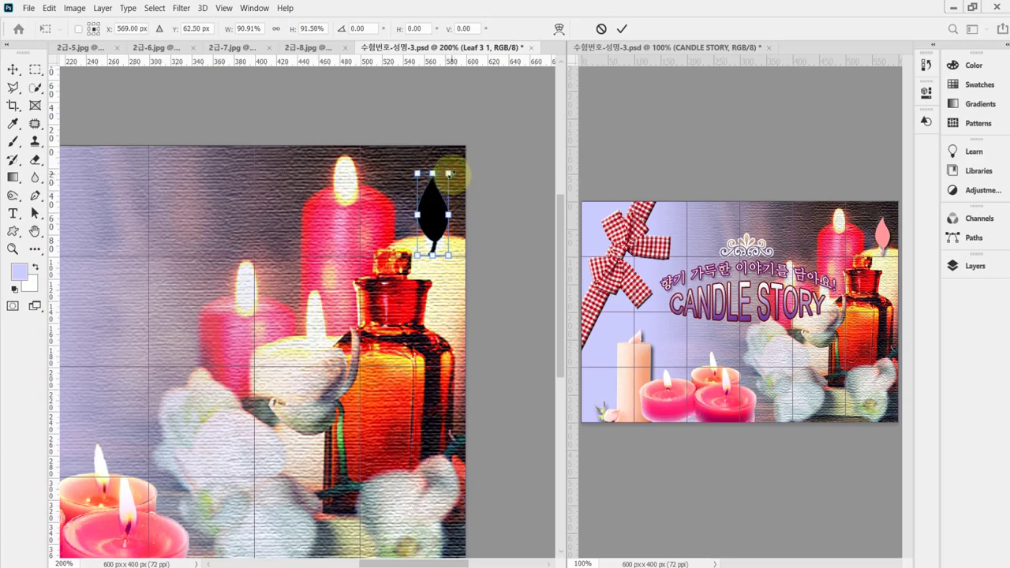
key(Return)
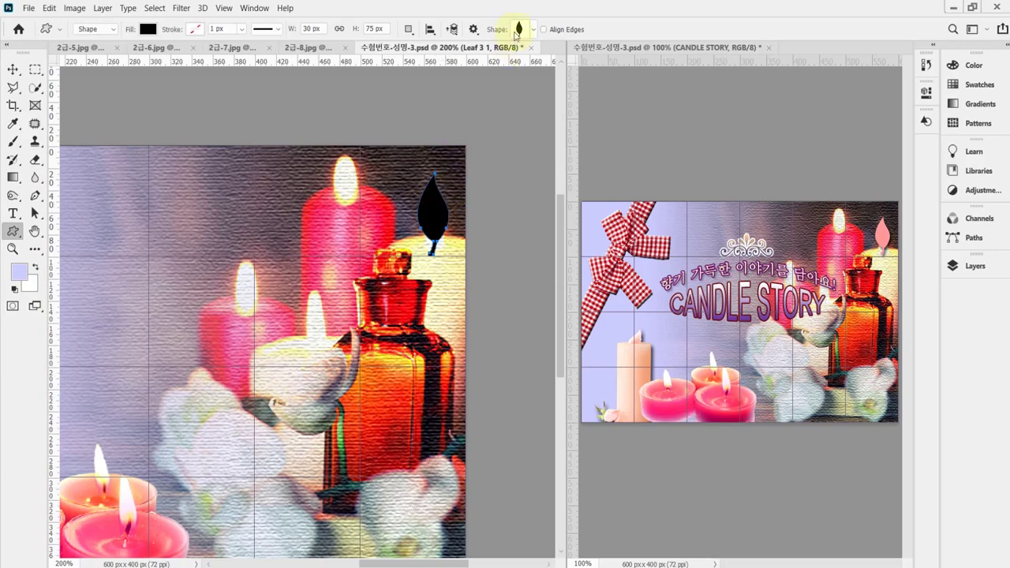
Change the leaf shape's fill colour to #f99.
click(977, 267)
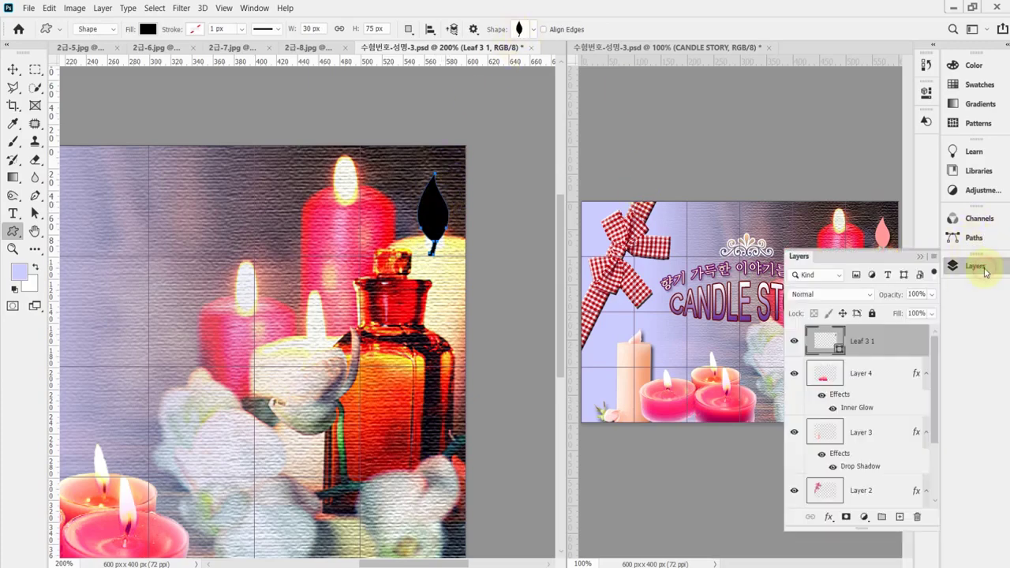
double_click(823, 345)
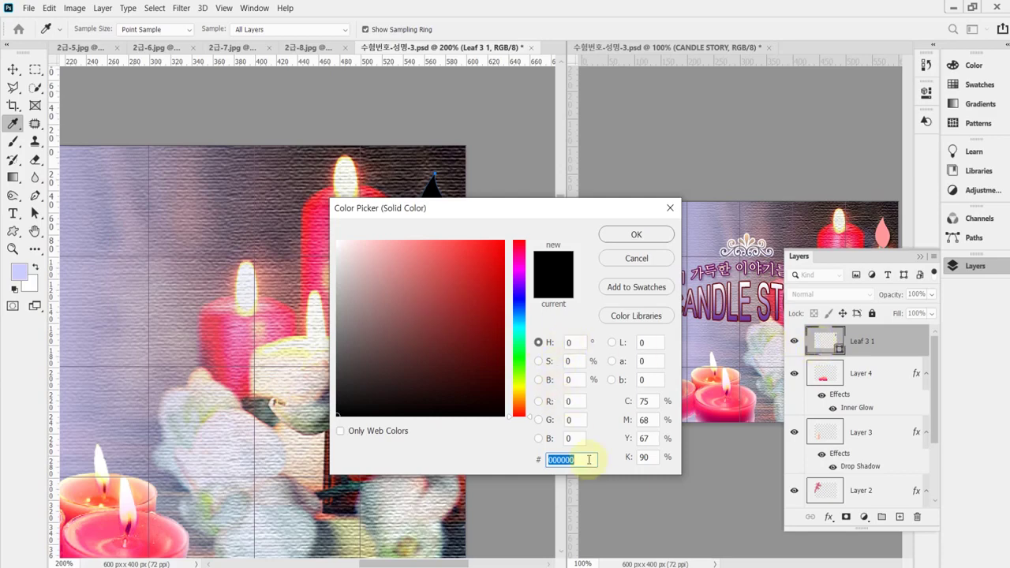
text(f99)
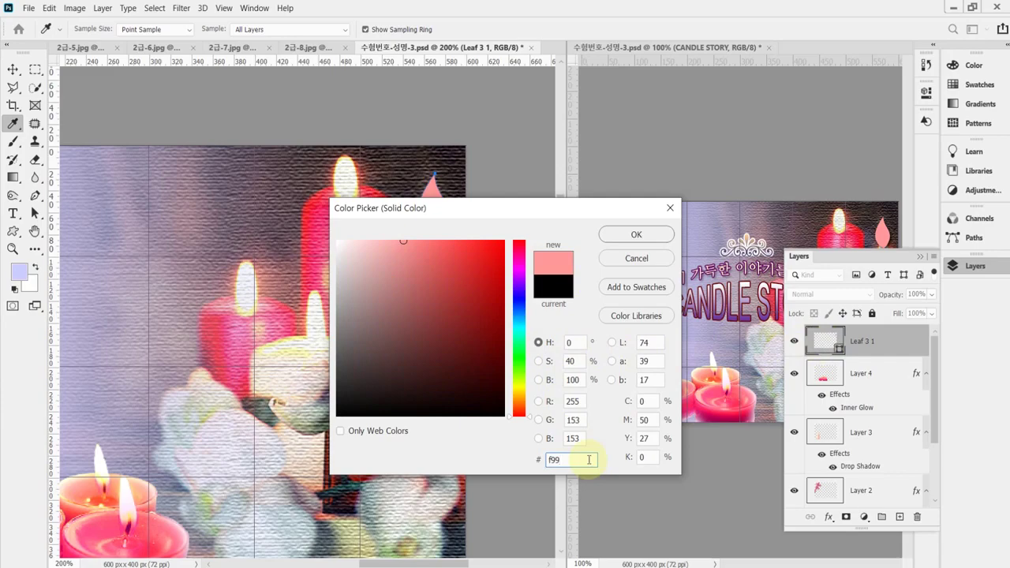
key(Return)
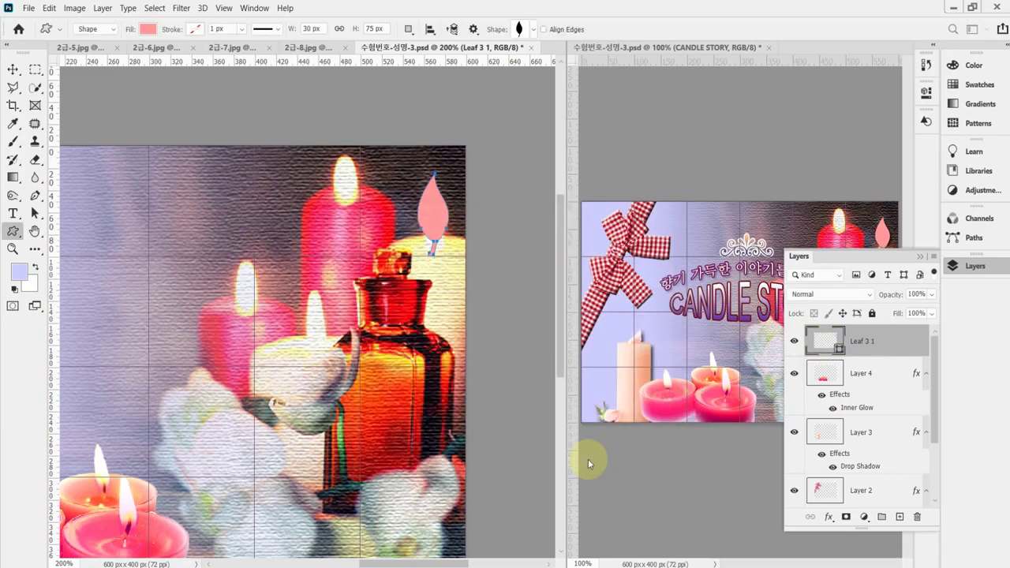
Add a drop shadow to the leaf shape with distance 5 px and size 5 px.
click(829, 518)
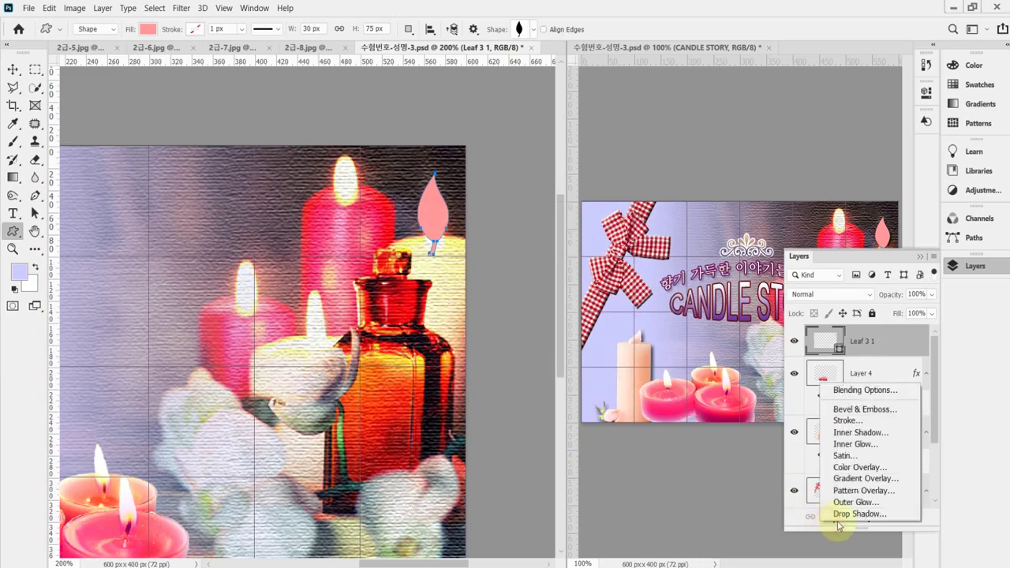
click(846, 510)
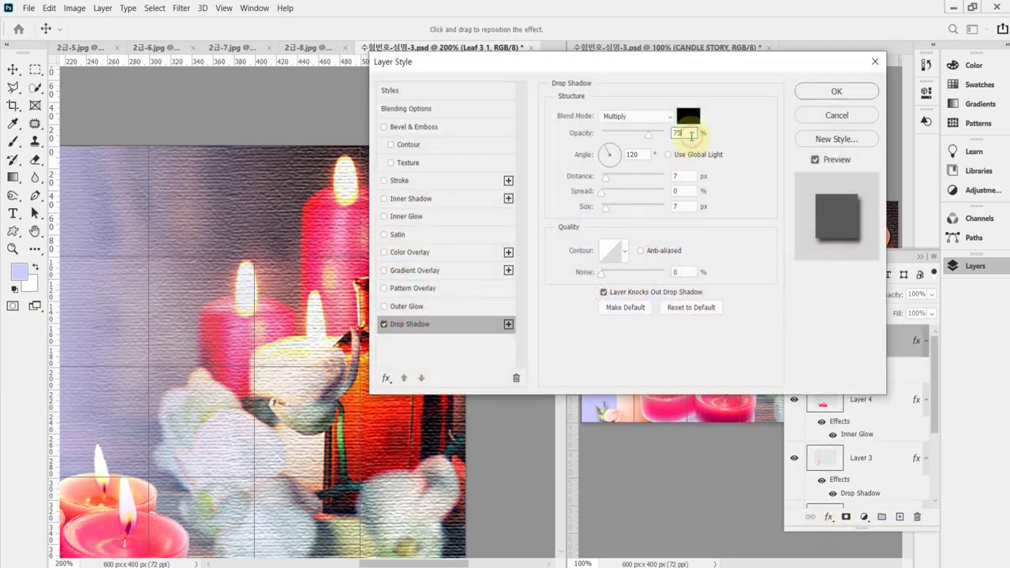
click(686, 133)
double_click(683, 177)
text(5)
key(Tab)
key(Tab)
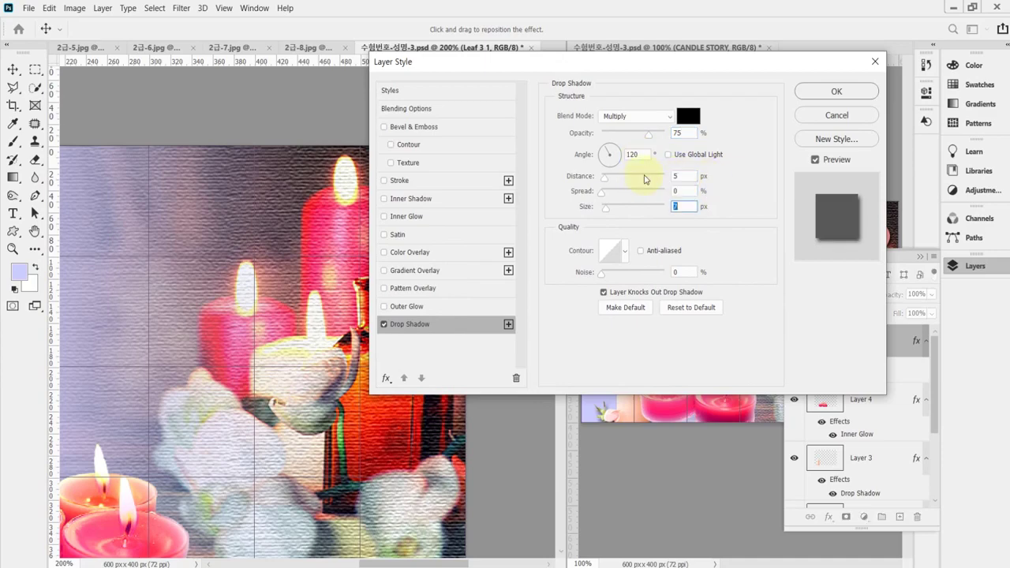
text(5)
key(Return)
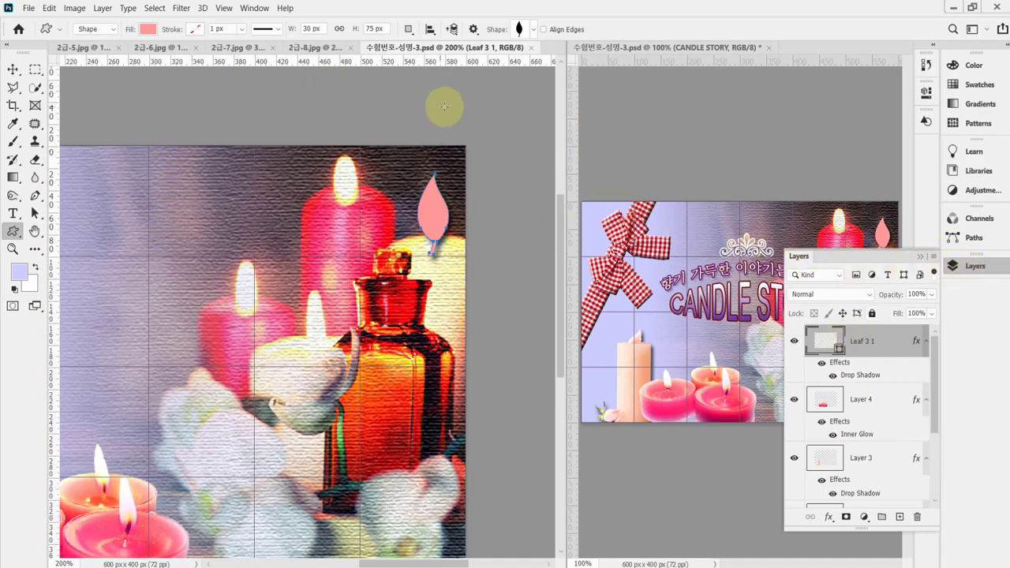
Choose the Ornament 5 custom shape from the Ornaments group of the legacy default shapes.
drag(264, 237, 401, 172)
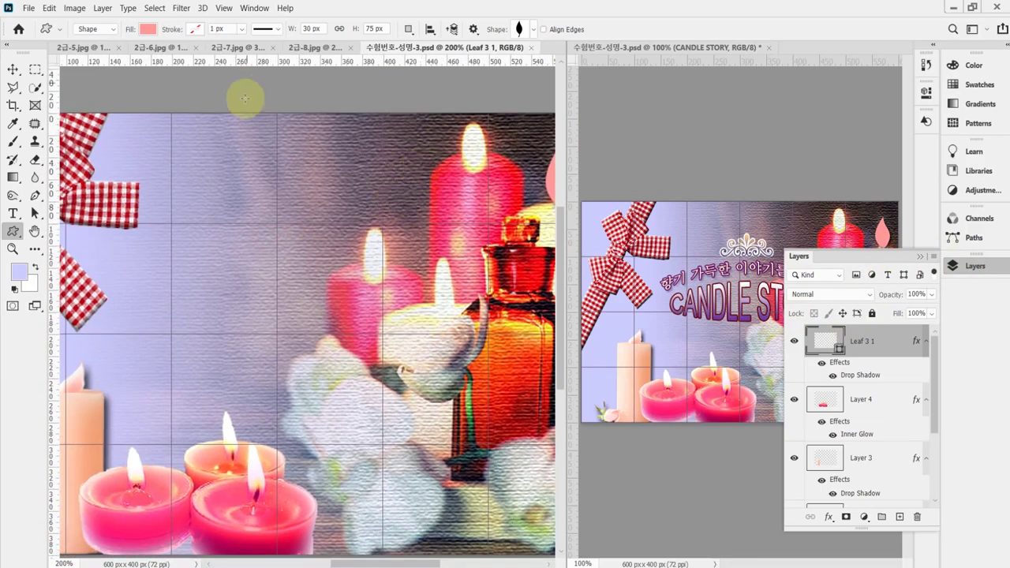
click(532, 30)
click(392, 116)
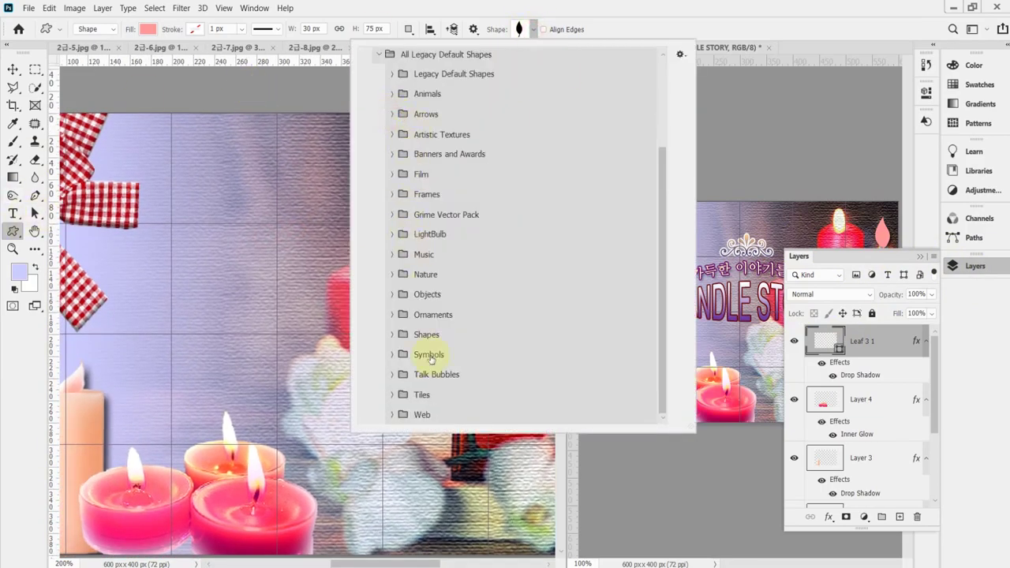
click(391, 316)
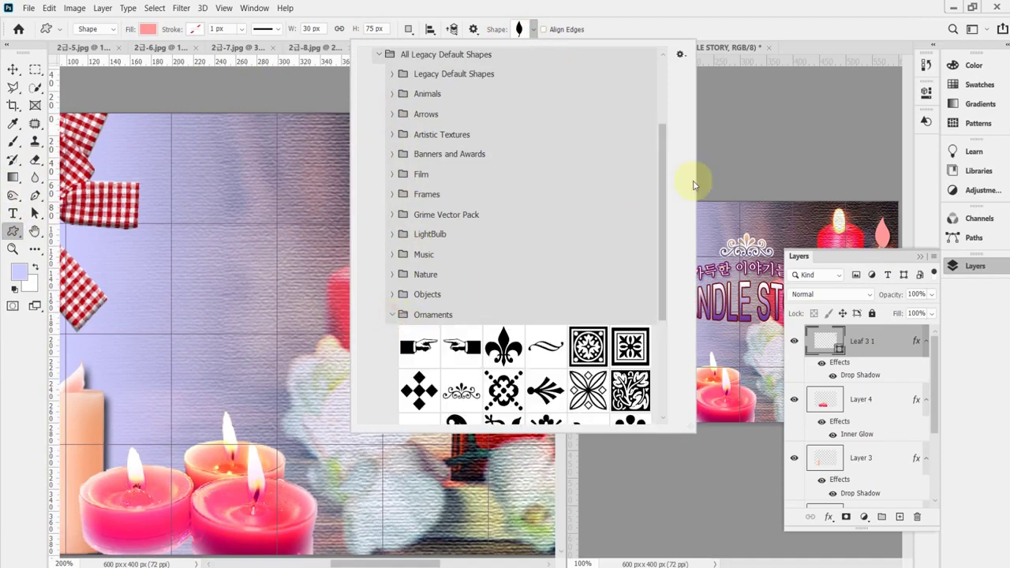
drag(661, 181, 663, 274)
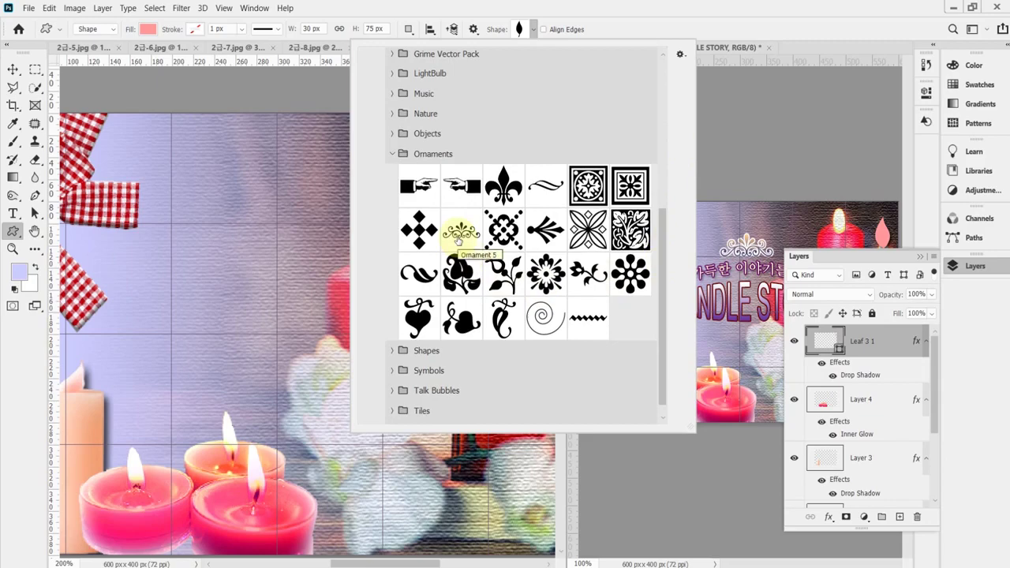
click(460, 233)
click(661, 22)
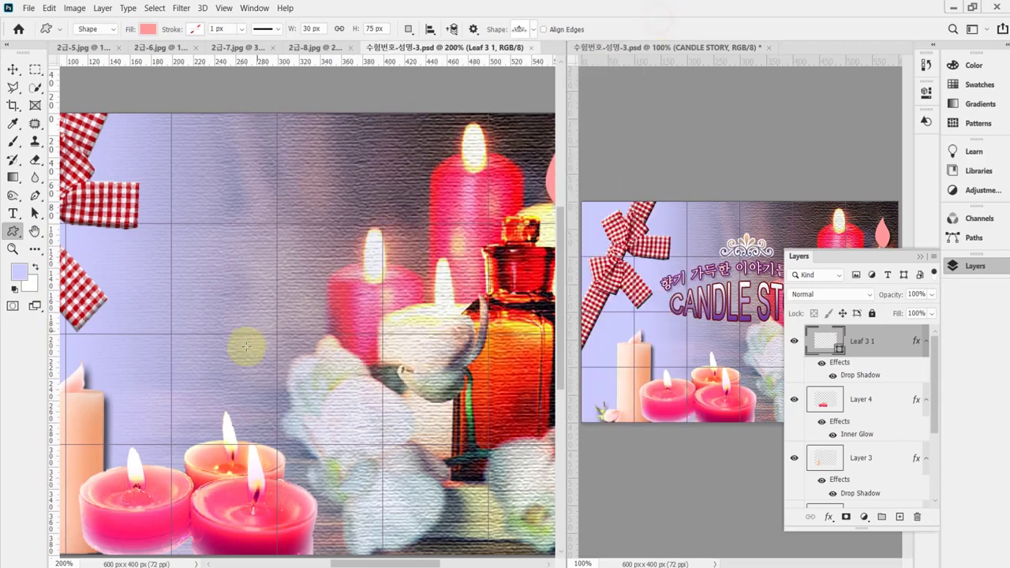
Draw an ornament shape about 113 × 46 px in the upper middle of the canvas, between the ribbon and the tall red candle.
drag(330, 341, 280, 377)
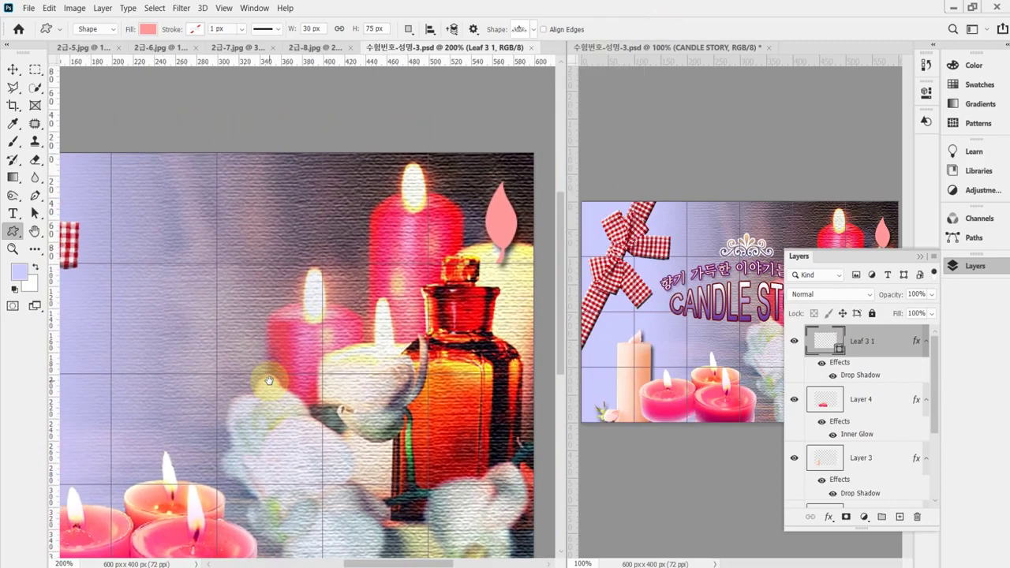
drag(149, 225, 267, 279)
drag(233, 249, 261, 250)
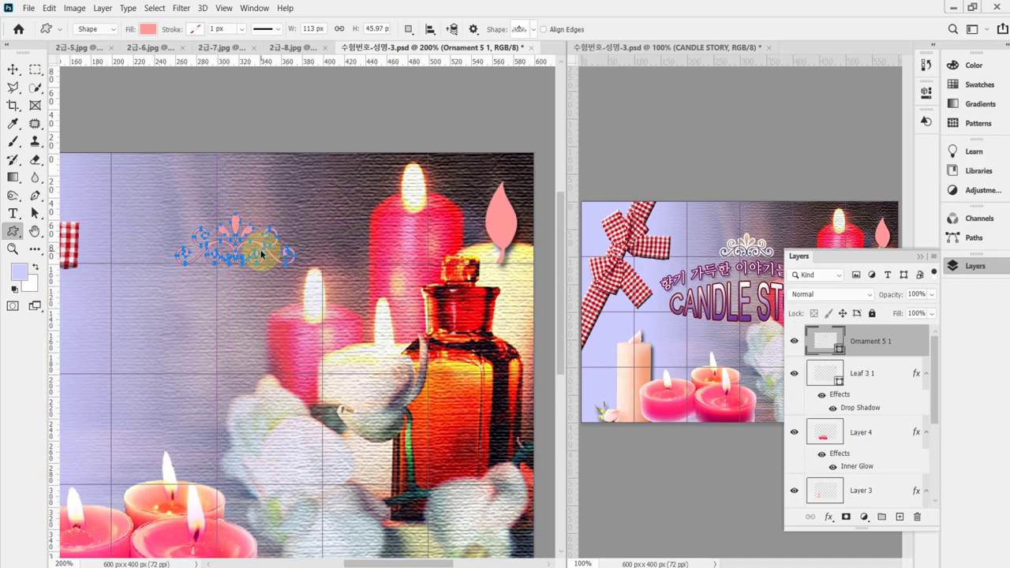
Transform the ornament shape down to about 105 × 43 px.
click(976, 266)
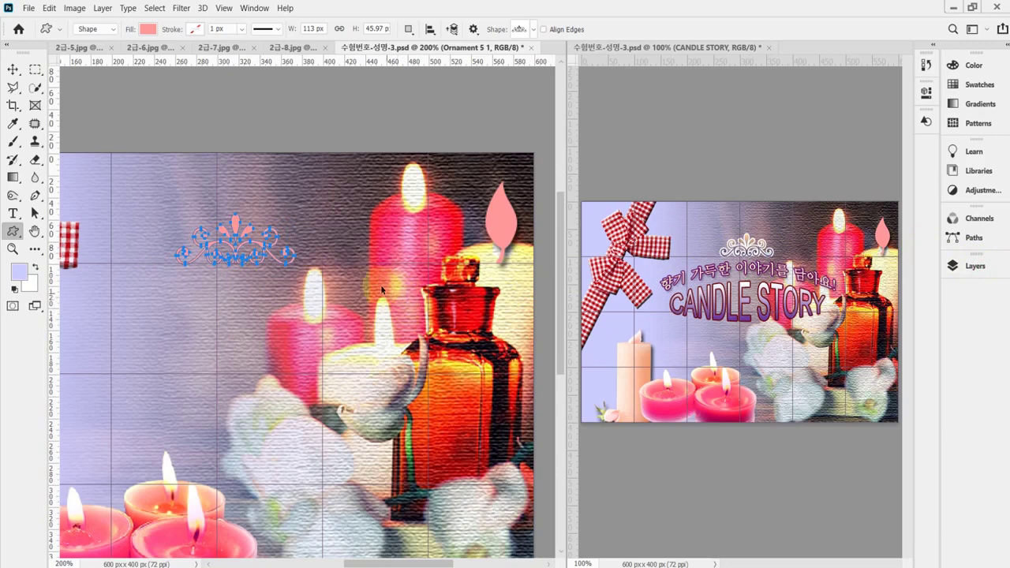
key(ctrl+t)
drag(295, 214, 288, 219)
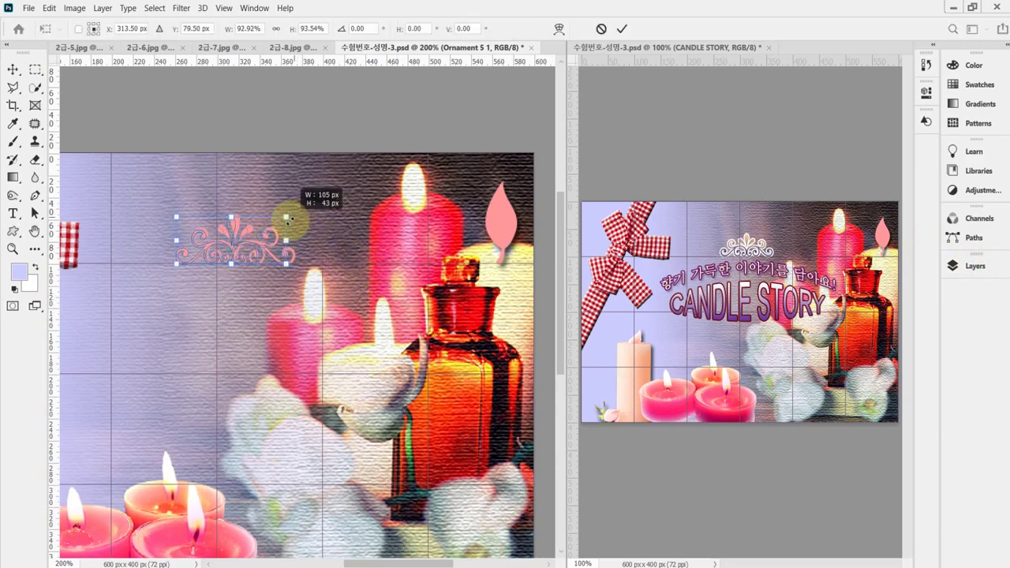
key(Return)
key(u)
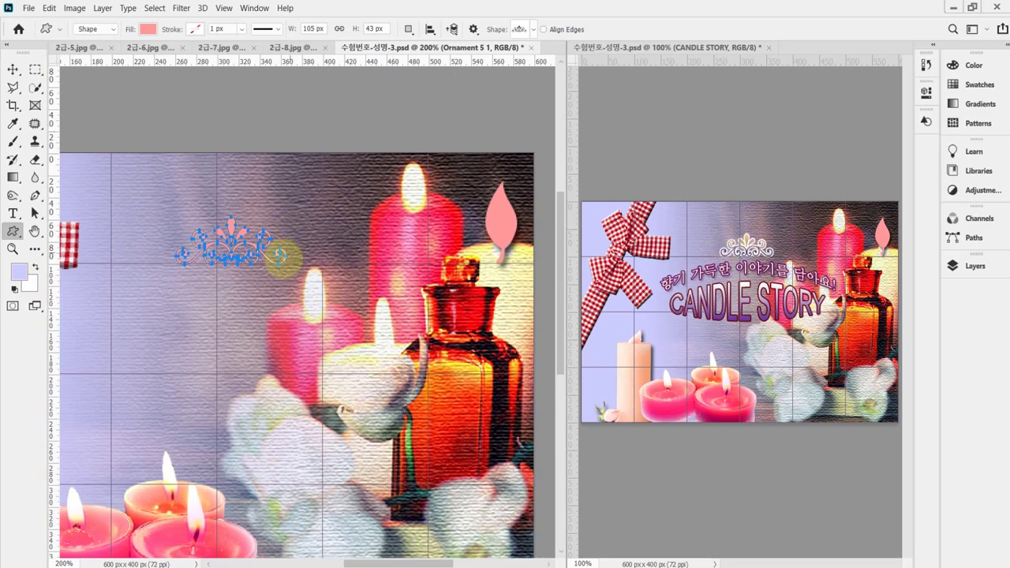
Add a 2 px white (#ffffff) outside stroke to the ornament shape.
click(967, 266)
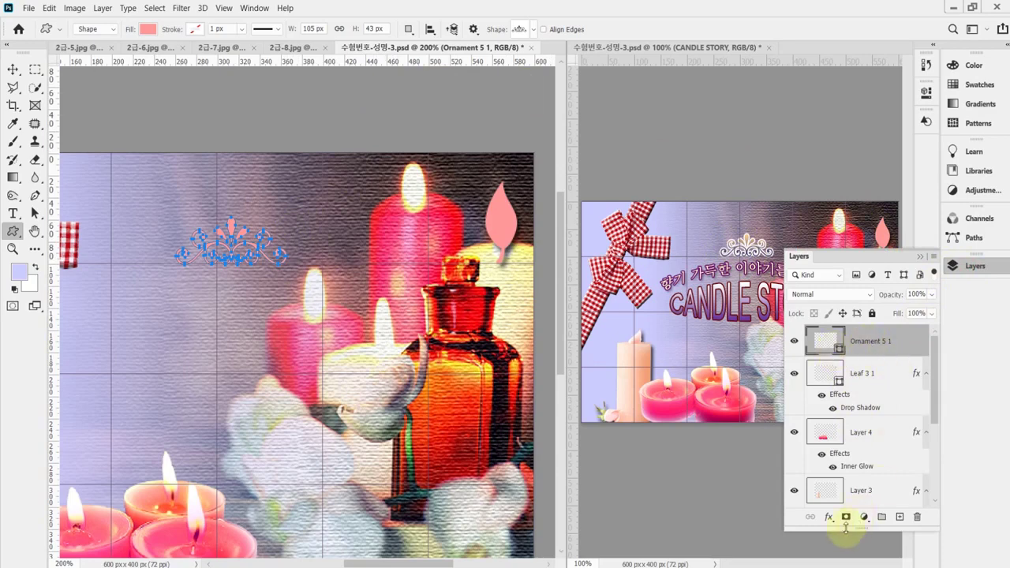
click(829, 518)
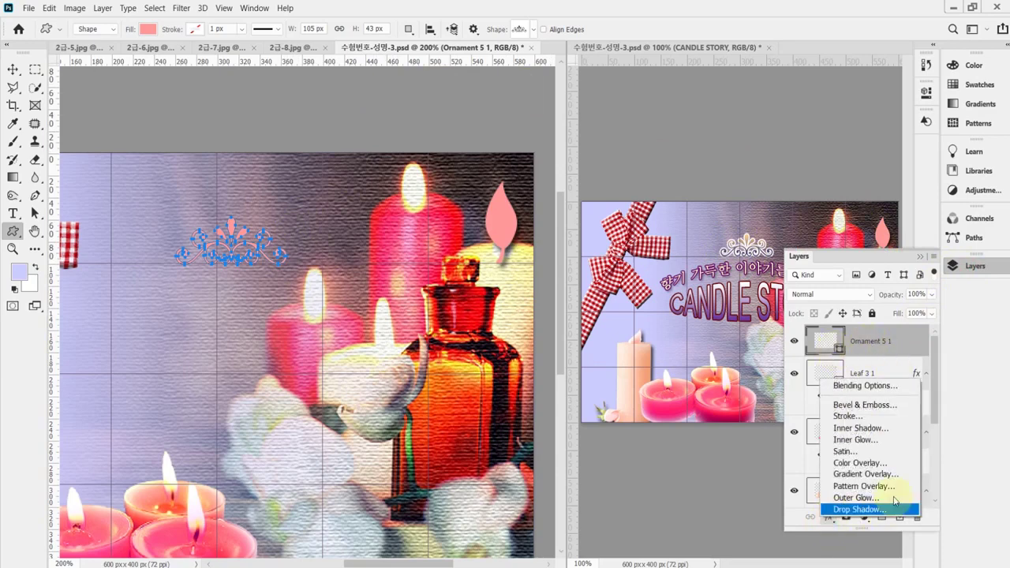
click(884, 416)
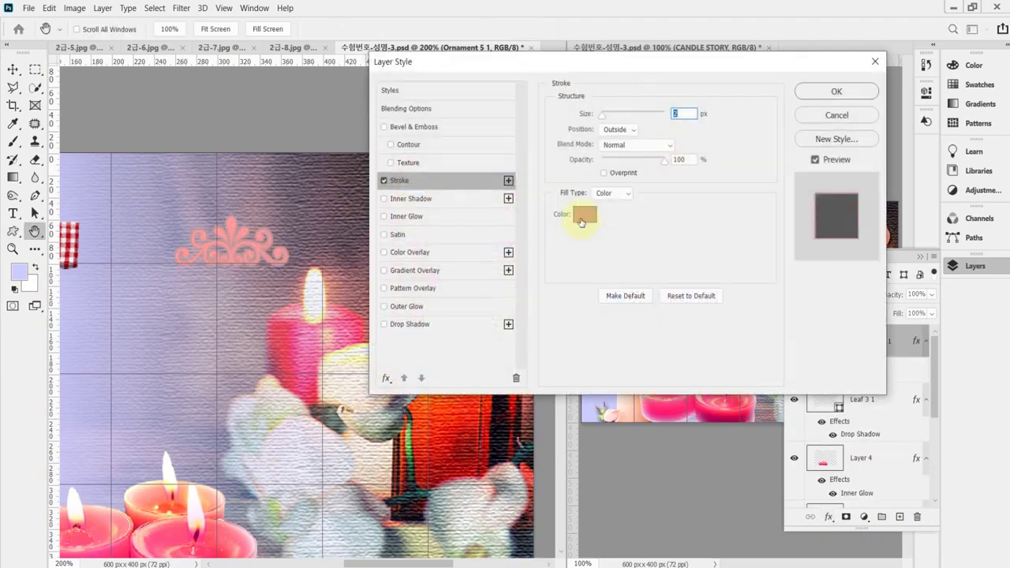
click(581, 218)
click(338, 240)
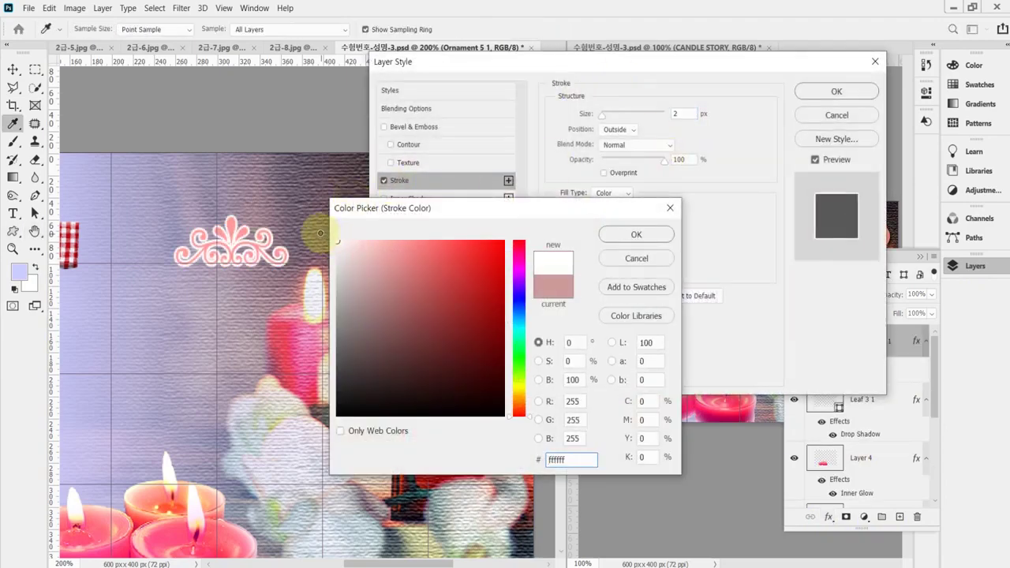
click(637, 235)
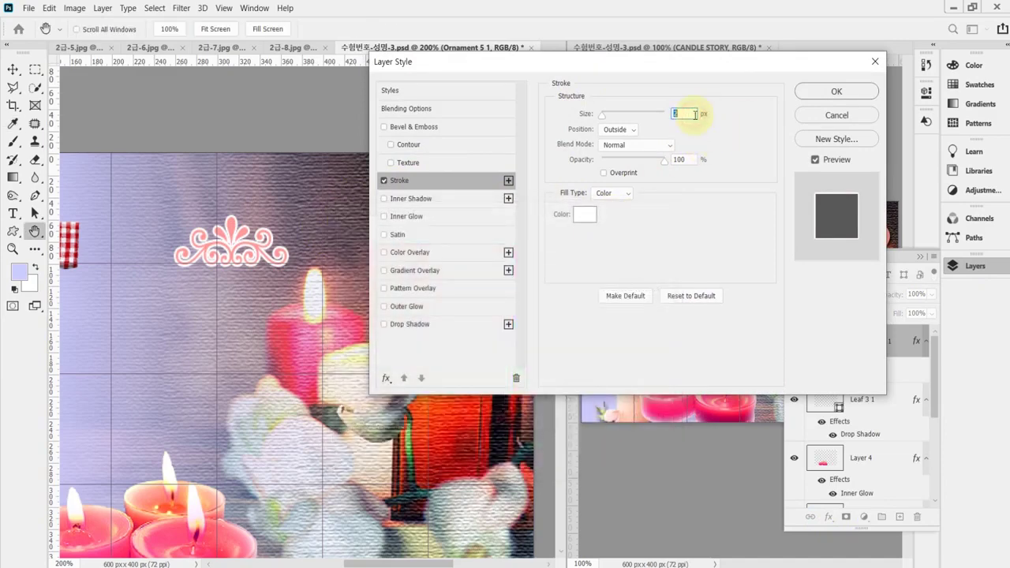
Add a gradient overlay to the ornament and set the gradient's start stop colour to #336.
click(436, 274)
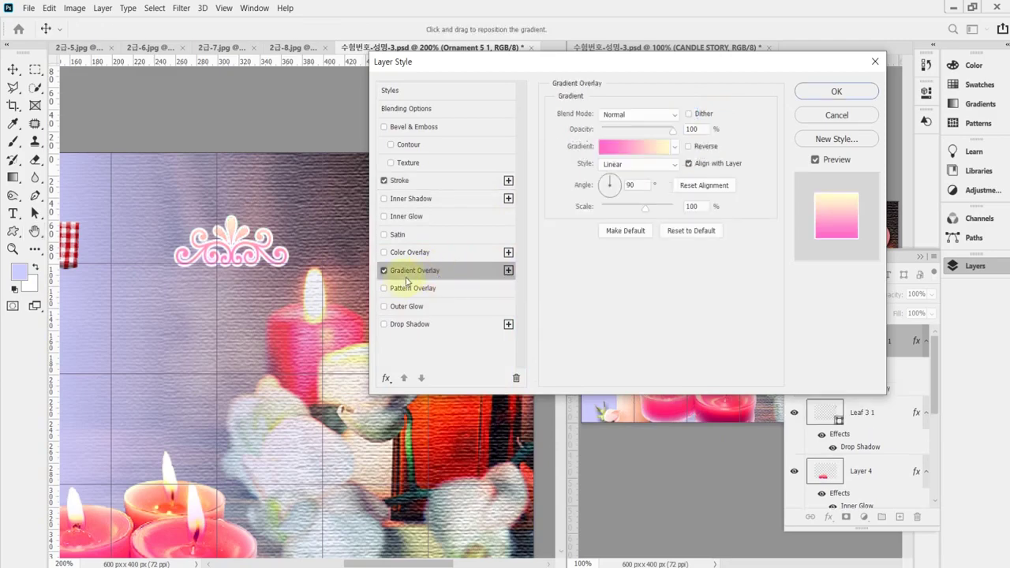
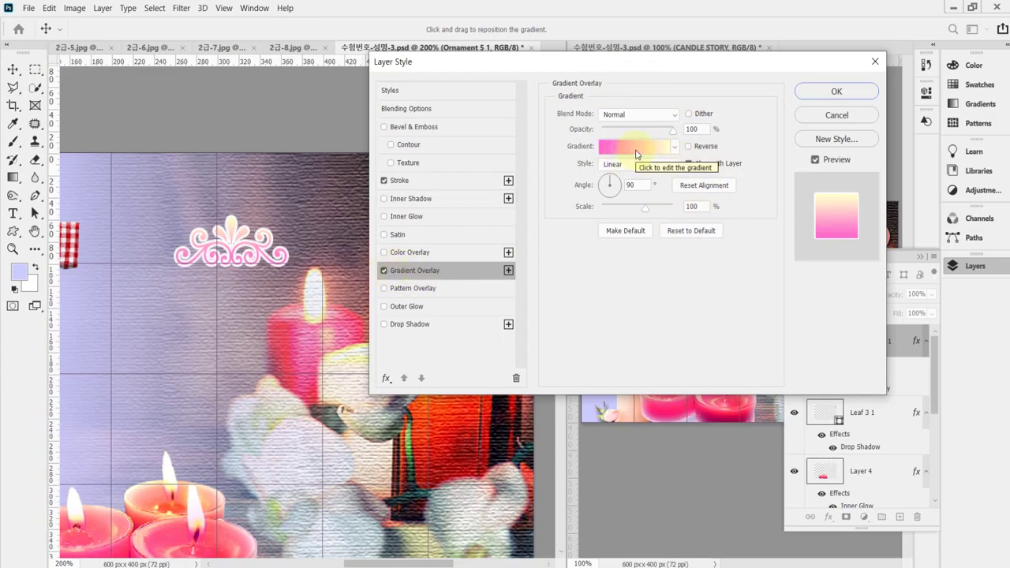
click(637, 153)
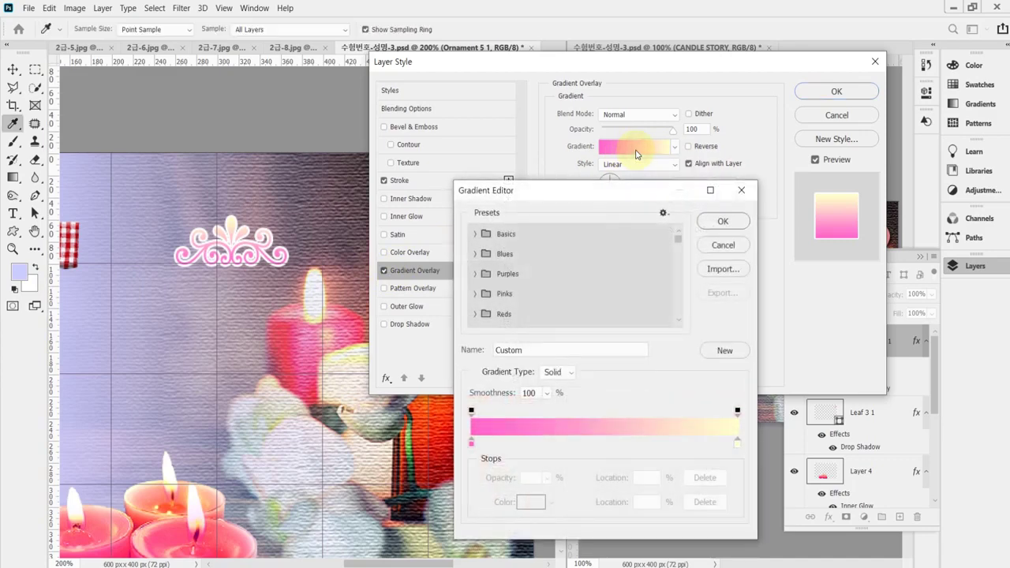
click(471, 444)
double_click(471, 445)
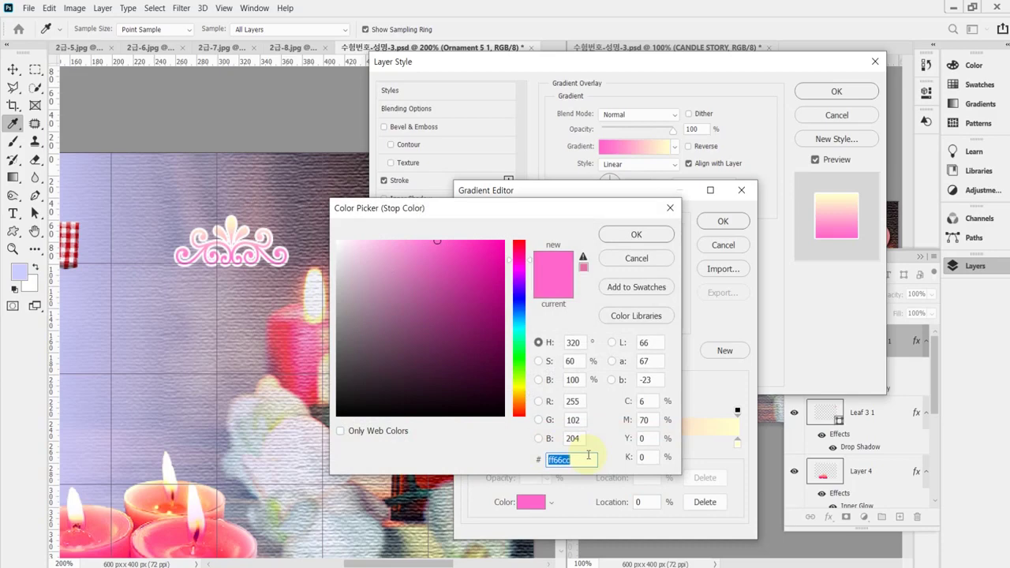
text(3366)
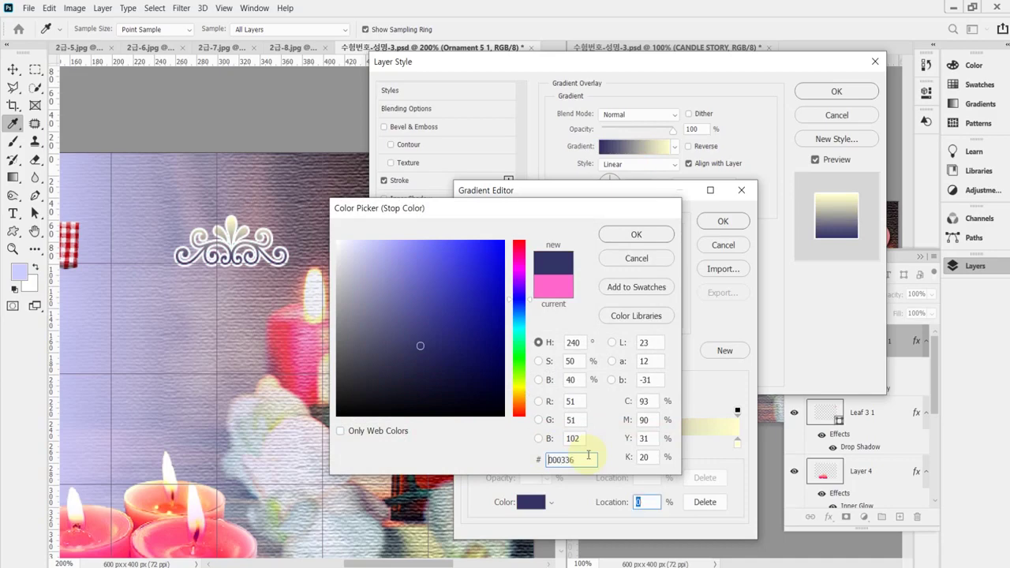
key(Return)
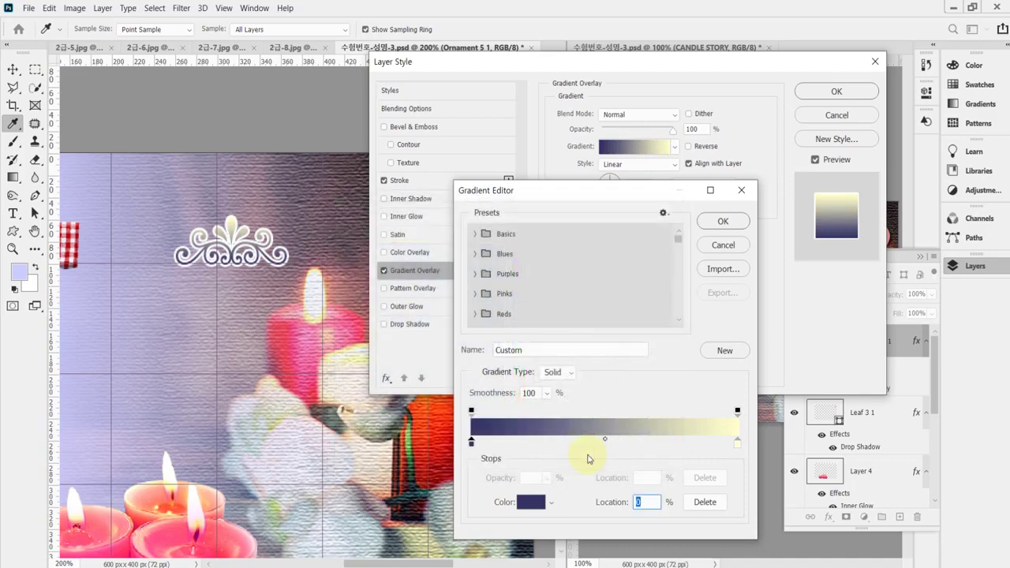
Set the gradient's end stop colour to #fc9 and accept the edited gradient.
double_click(738, 444)
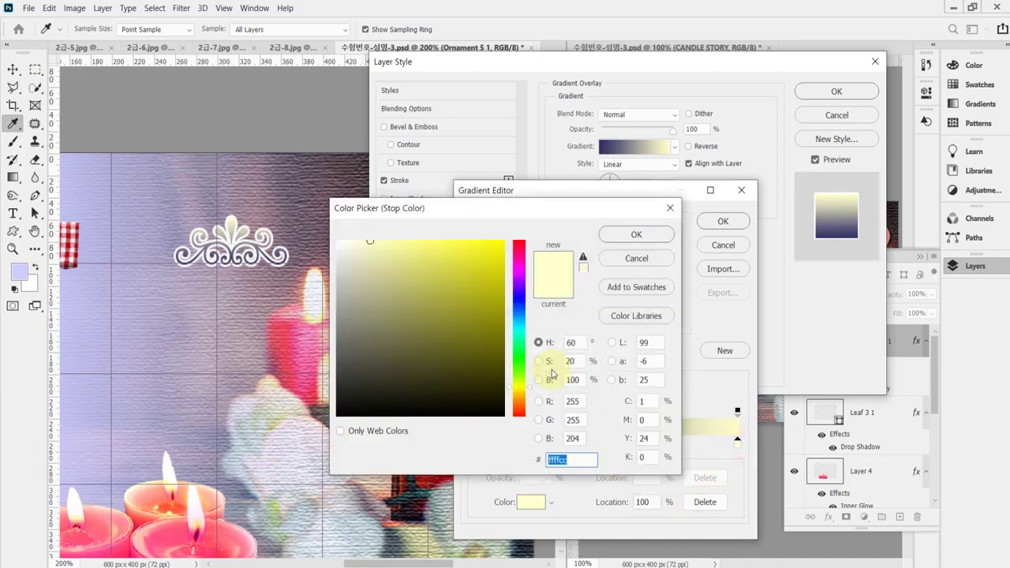
text(fc)
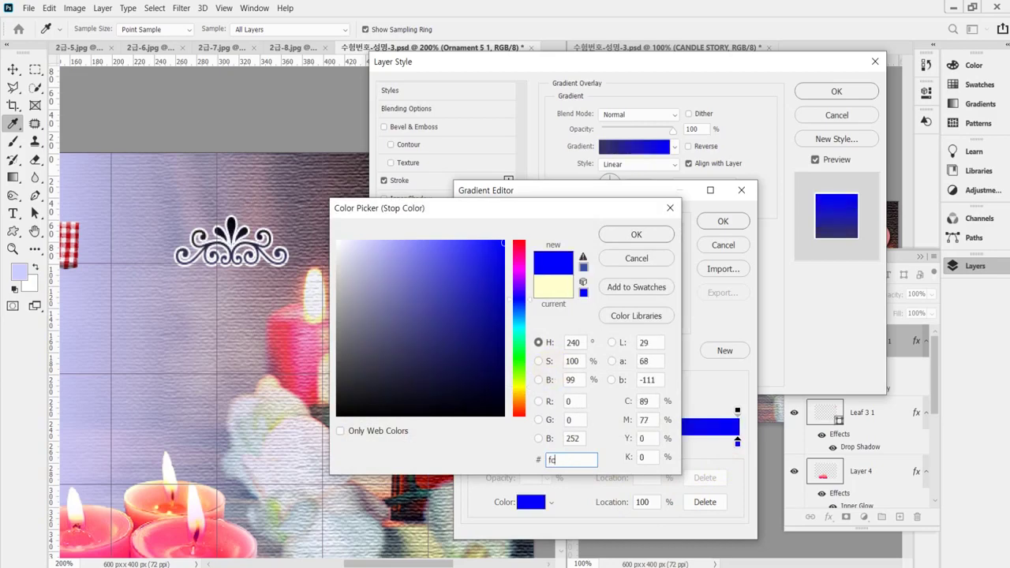
text(9)
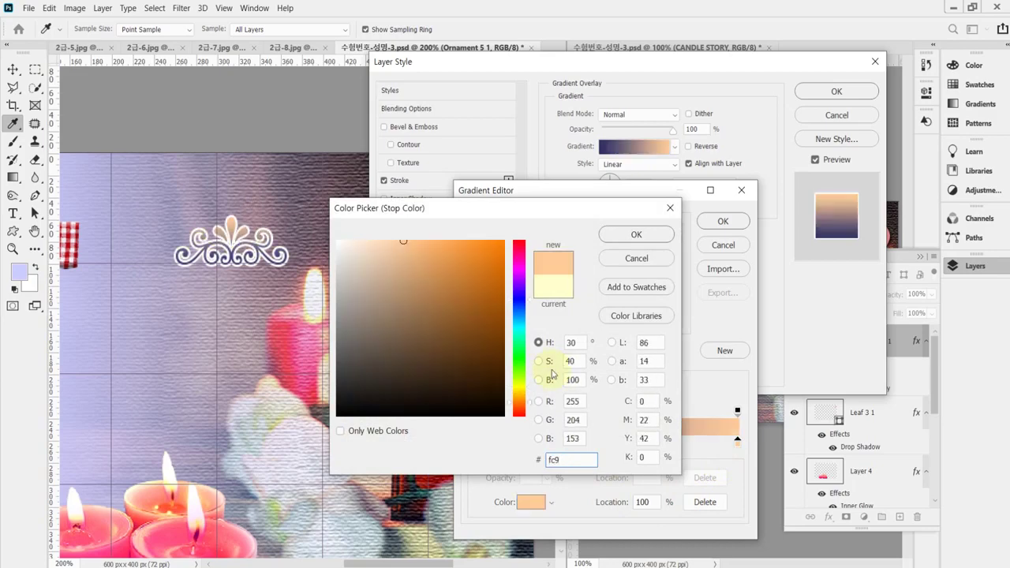
key(Return)
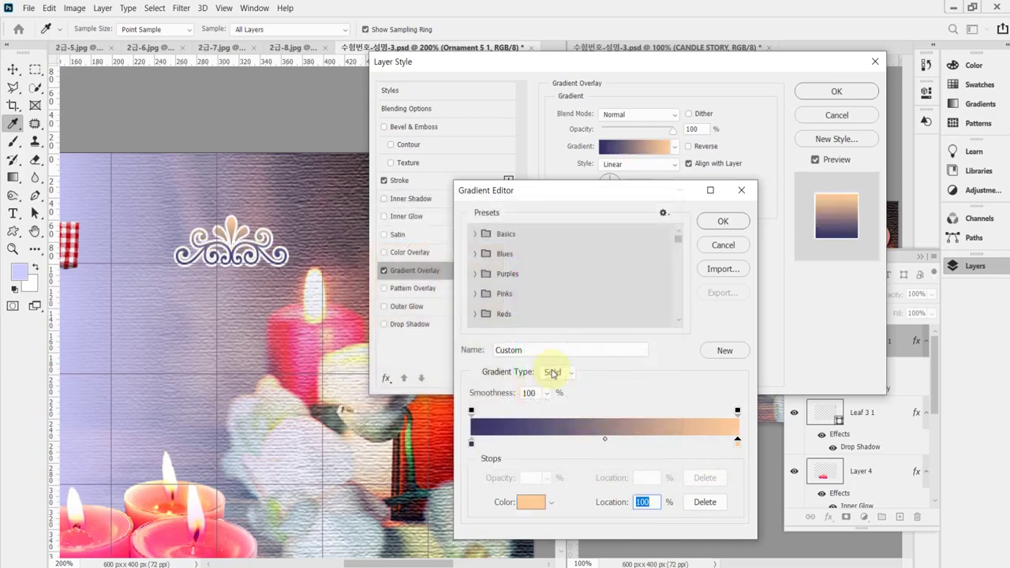
click(730, 223)
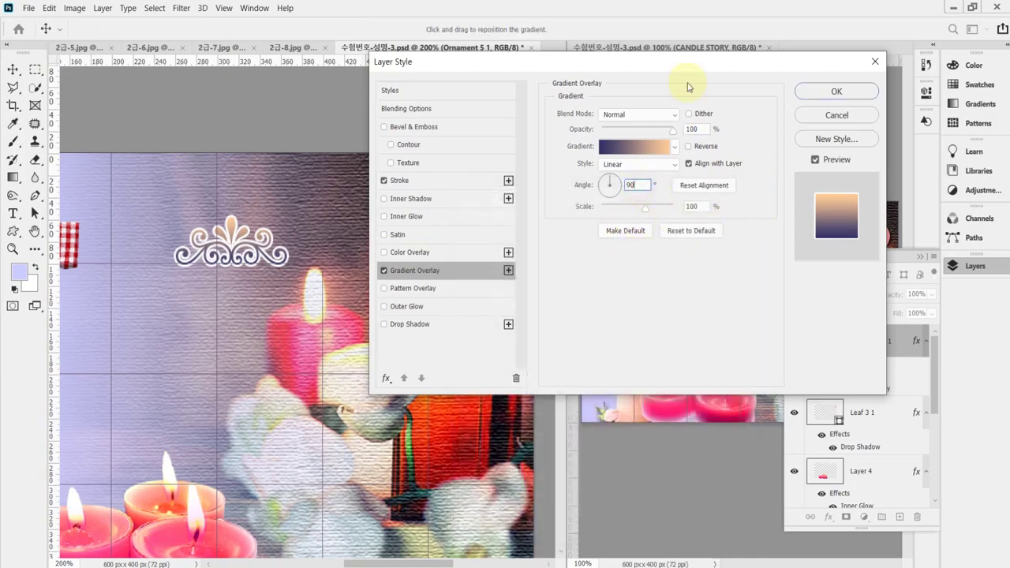
Apply the stroke and gradient overlay to the ornament and save the document.
drag(688, 68, 622, 338)
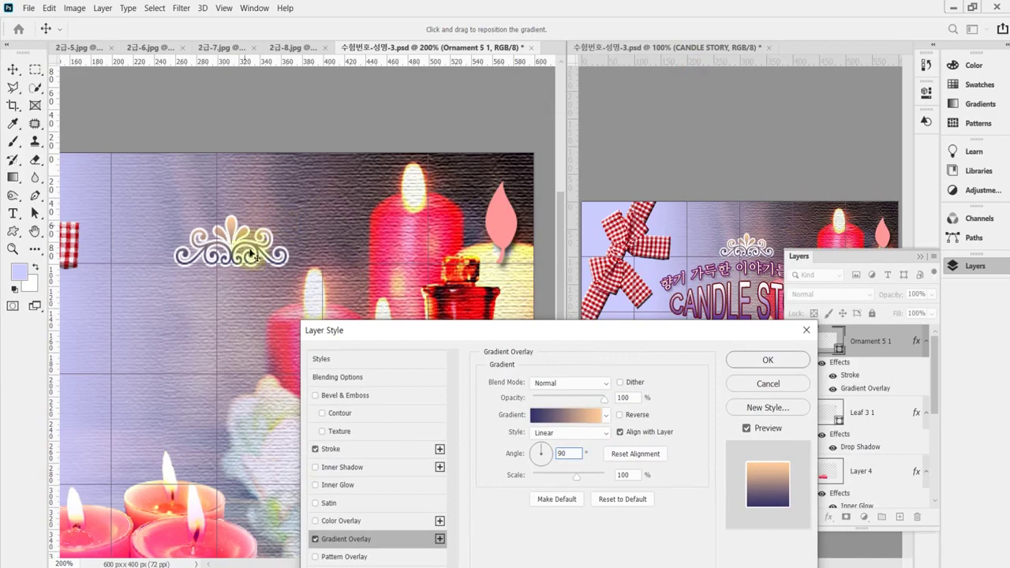
click(769, 362)
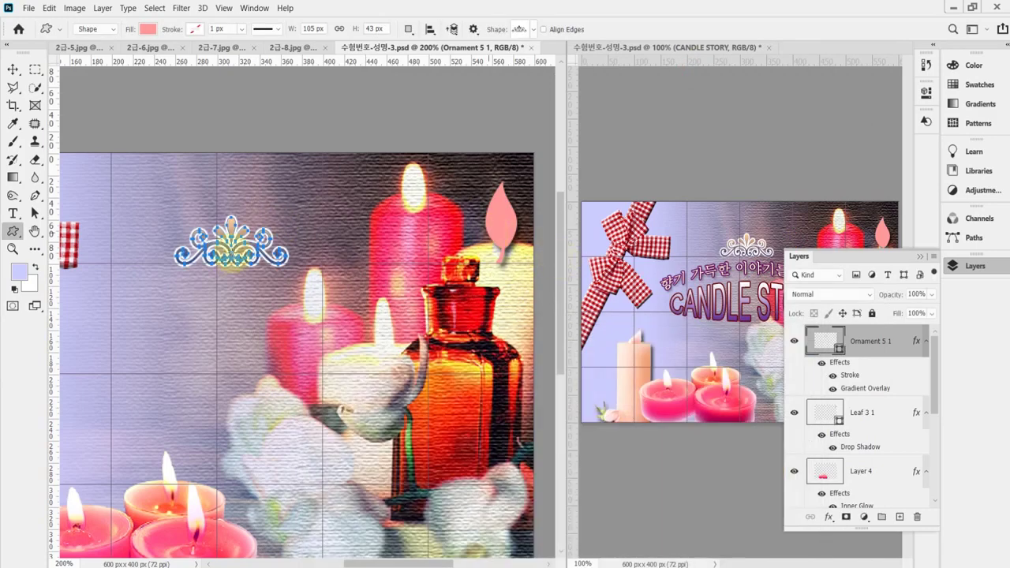
key(ctrl+s)
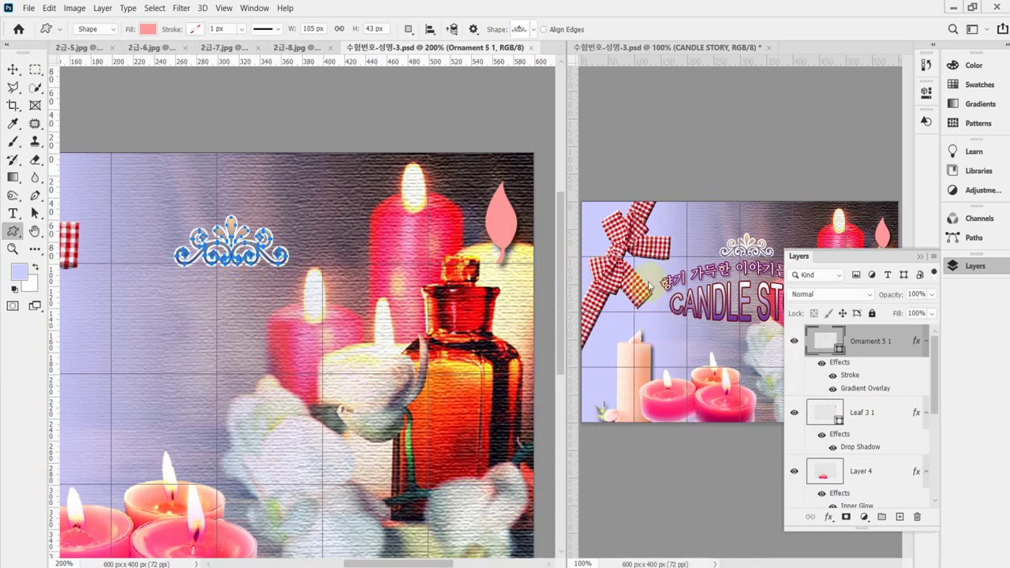
Switch to the Notepad notes and copy the line '향기 가득한 이야기를 담아요!'.
click(976, 269)
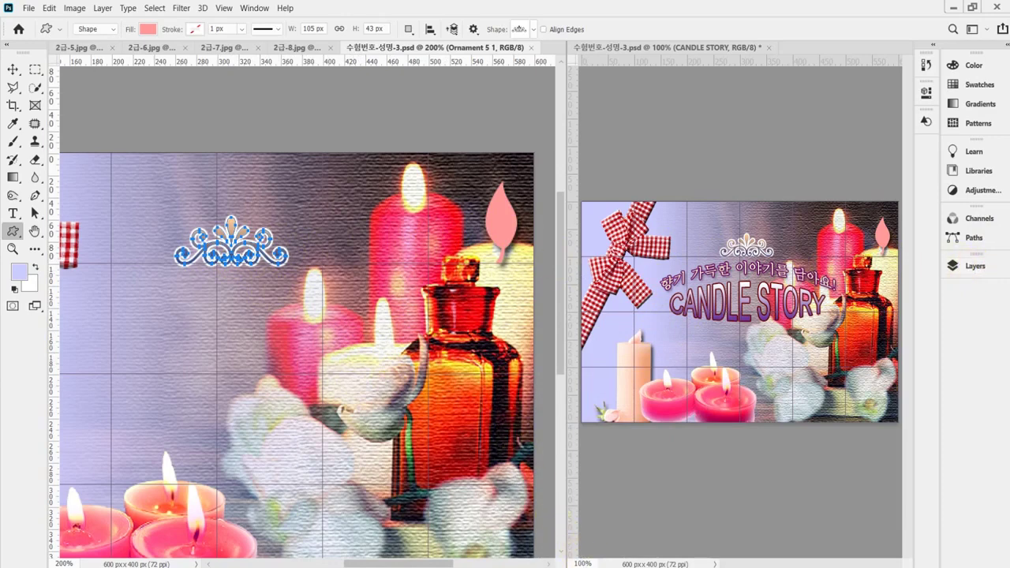
key(alt+Tab)
drag(544, 514, 644, 540)
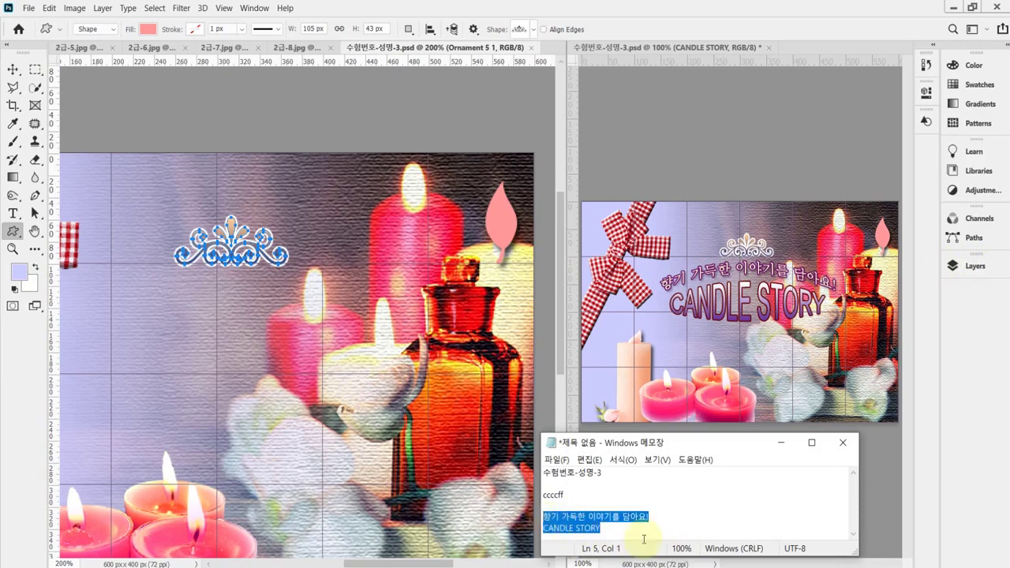
click(663, 523)
drag(545, 517, 667, 516)
key(ctrl+c)
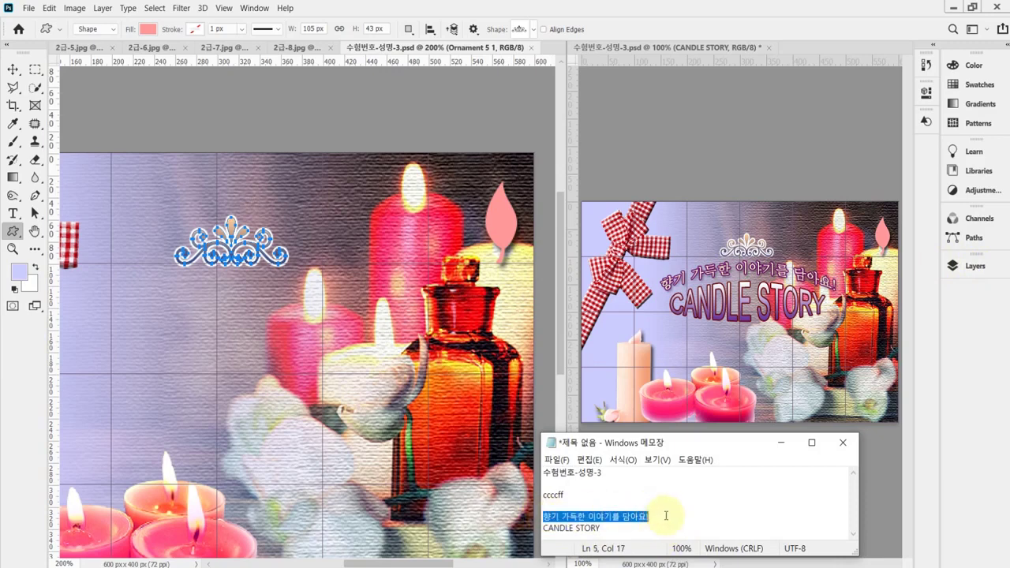
Return to Photoshop and start a horizontal text below the ornament, using the 바탕 font at 25 pt.
click(382, 140)
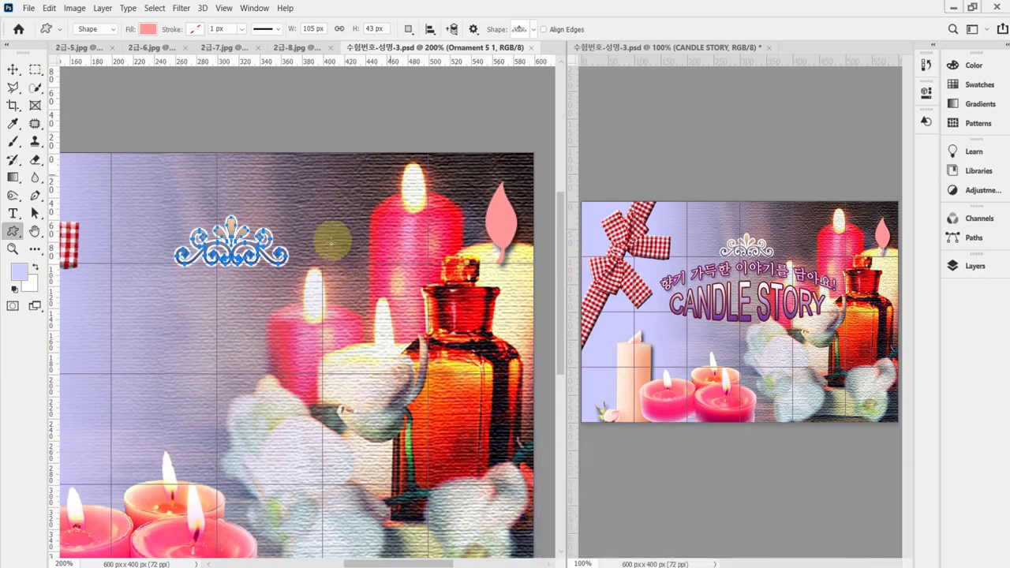
click(12, 212)
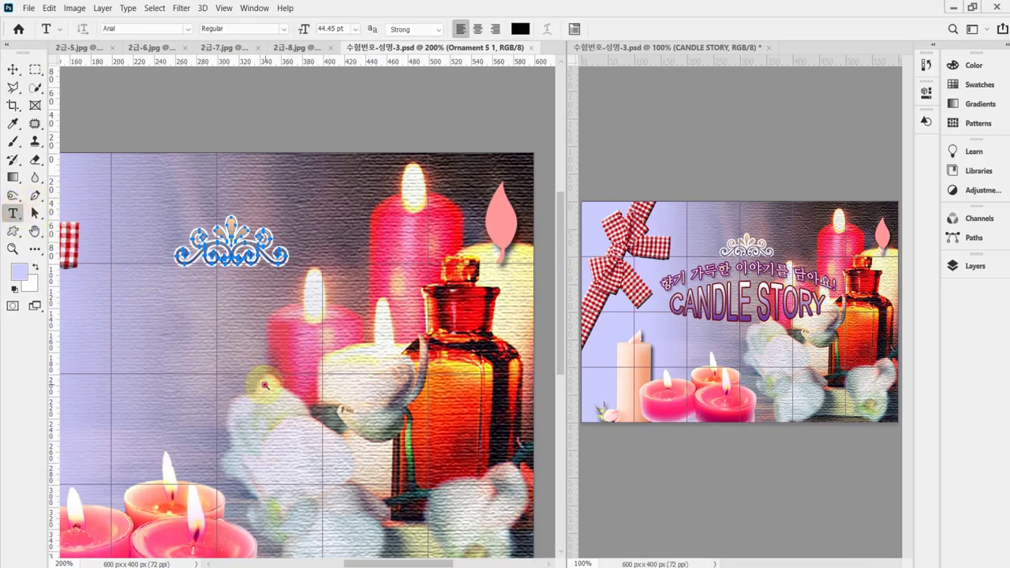
key(ctrl+minus)
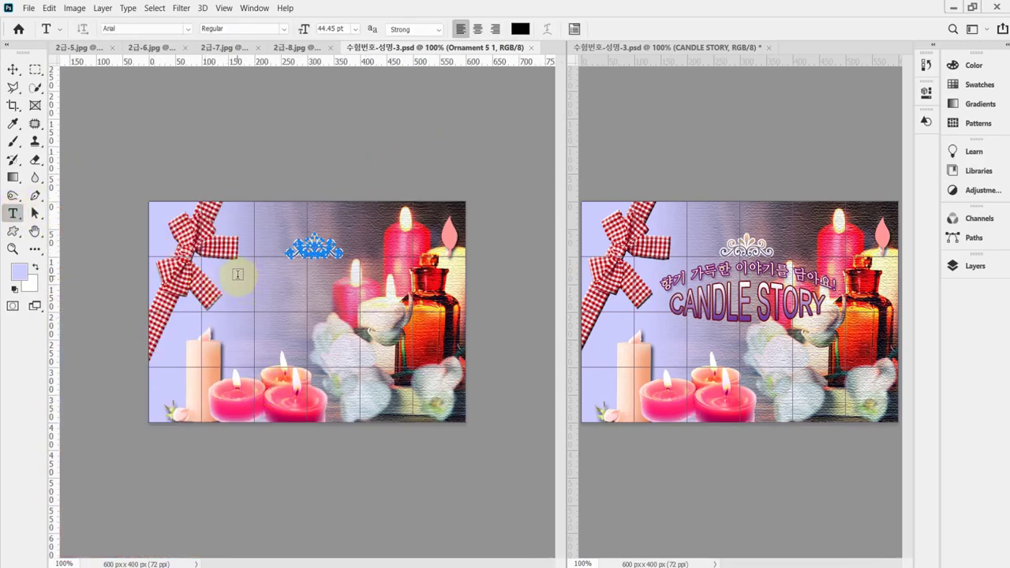
click(238, 274)
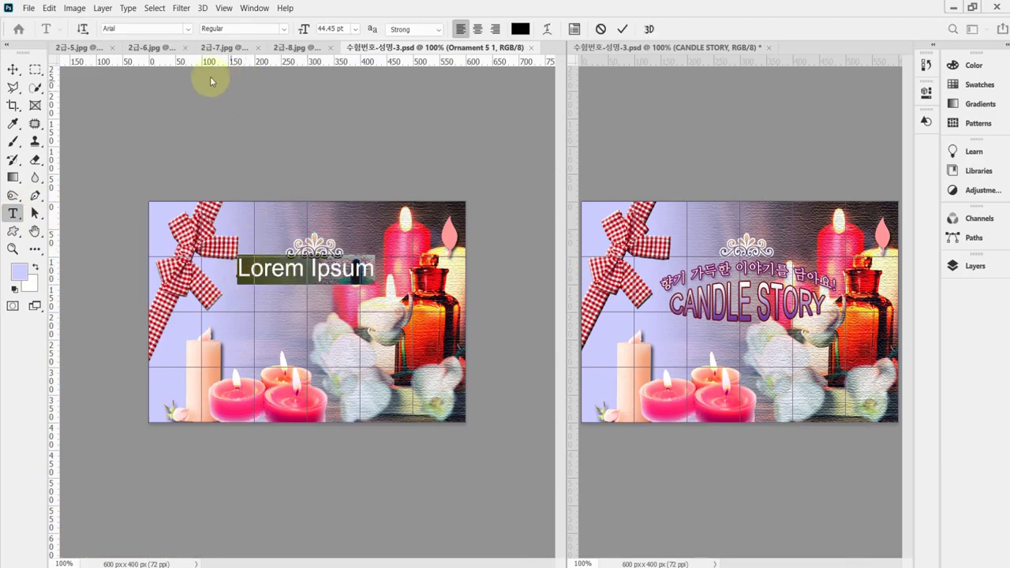
click(153, 30)
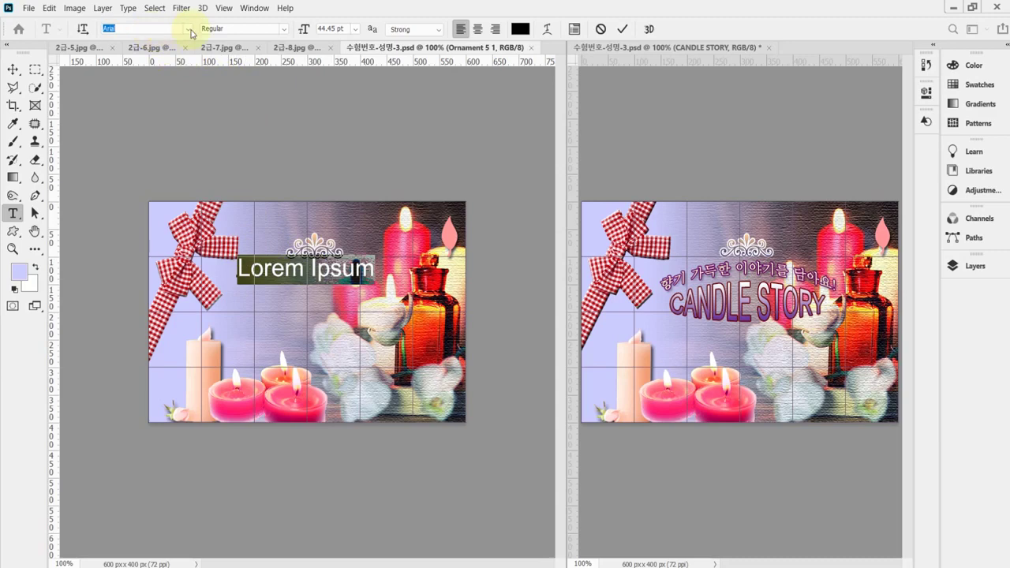
click(188, 30)
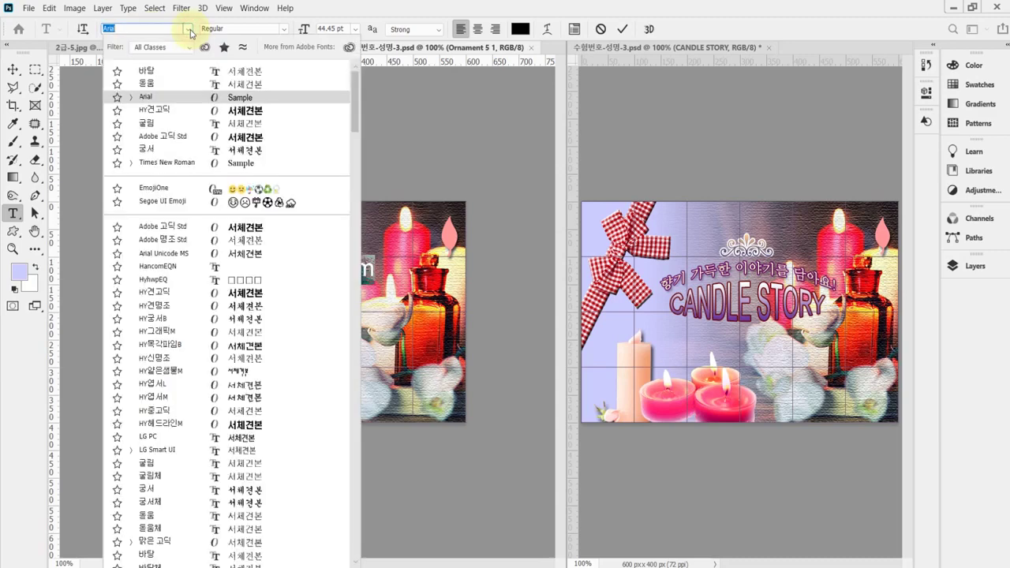
click(159, 75)
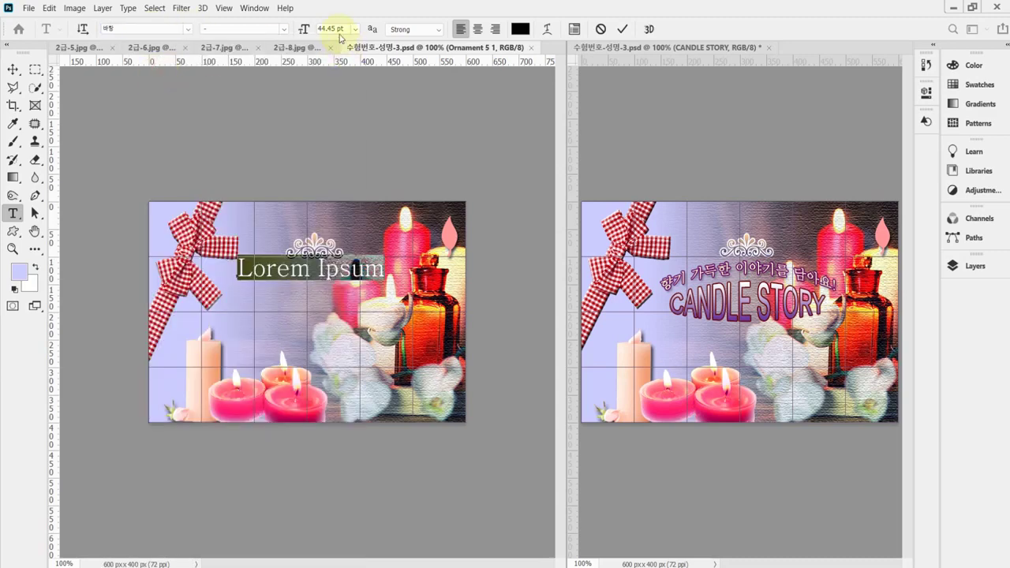
click(301, 29)
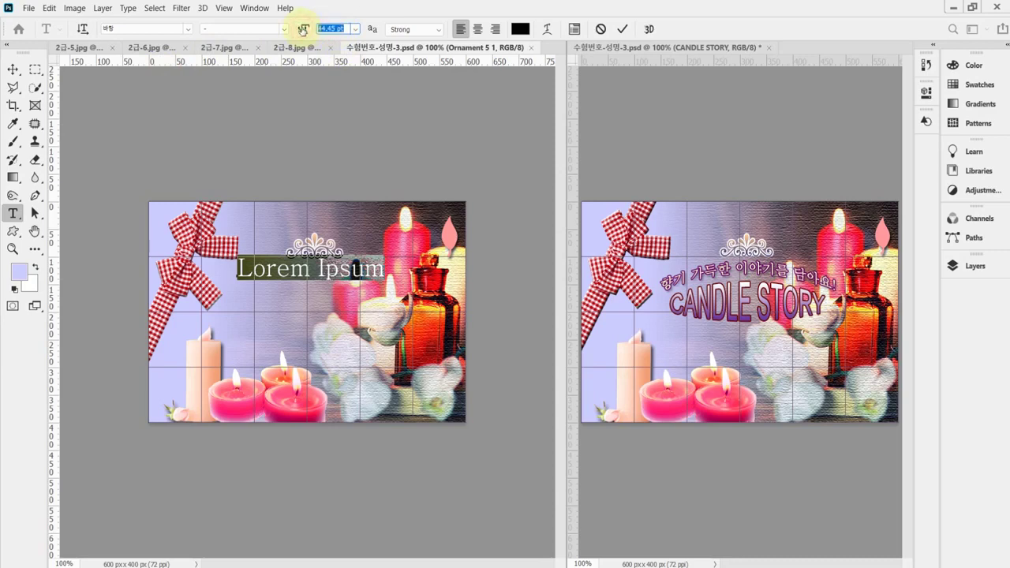
text(25)
key(Return)
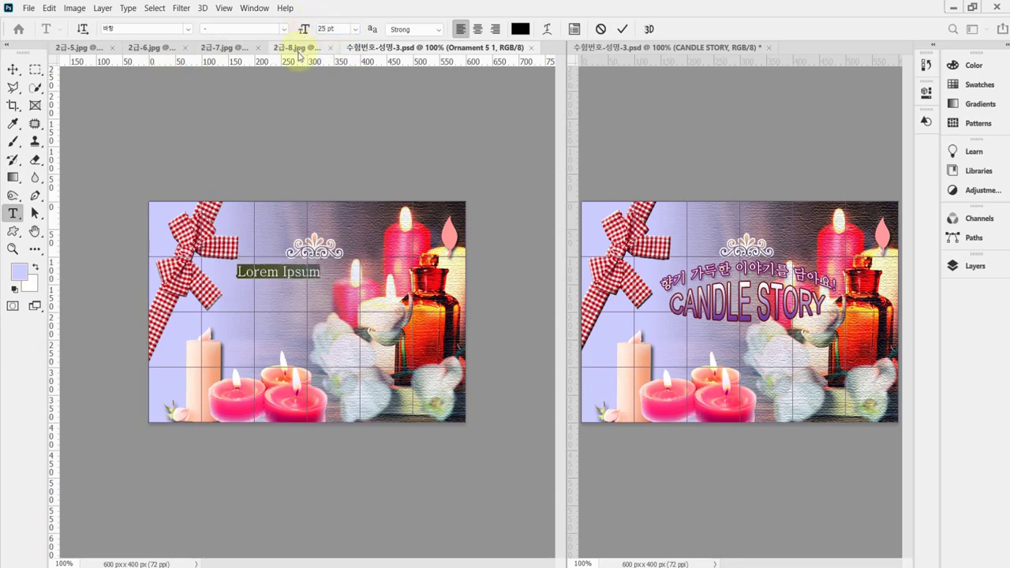
Colour the text #ffc and paste the copied line '향기 가득한 이야기를 담아요!' just below the ornament.
click(521, 29)
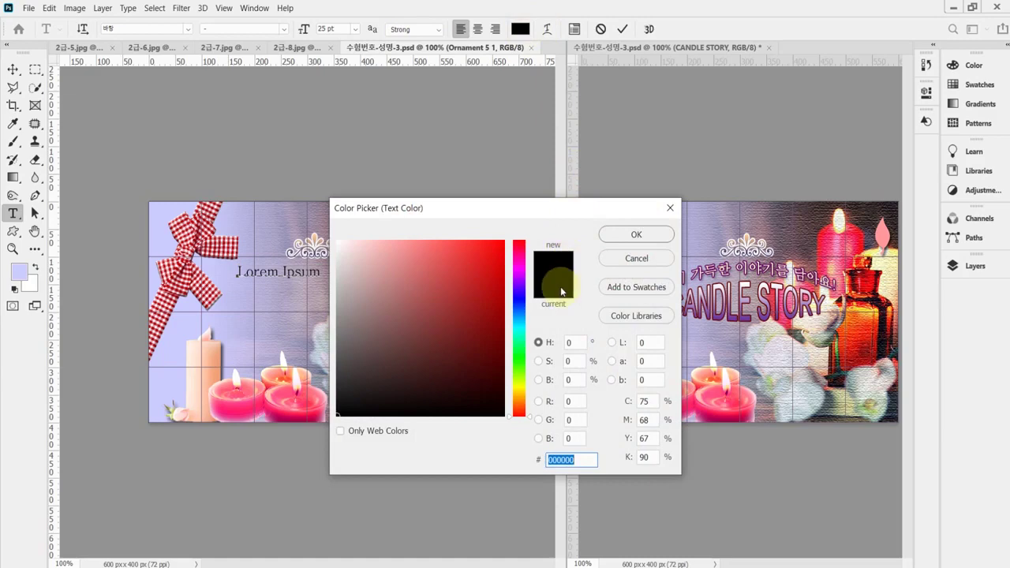
text(f)
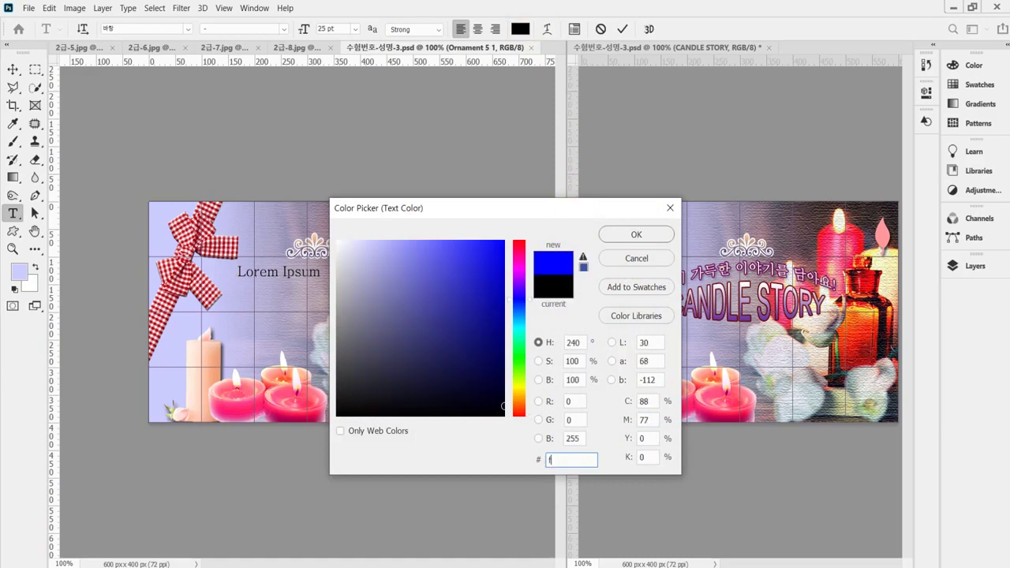
text(fffcc)
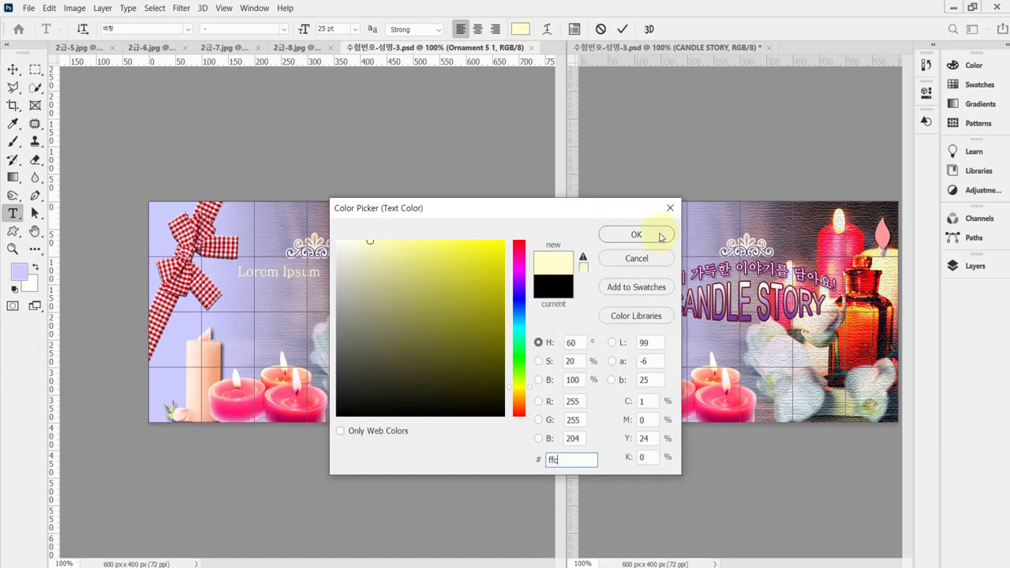
click(637, 235)
key(ctrl+v)
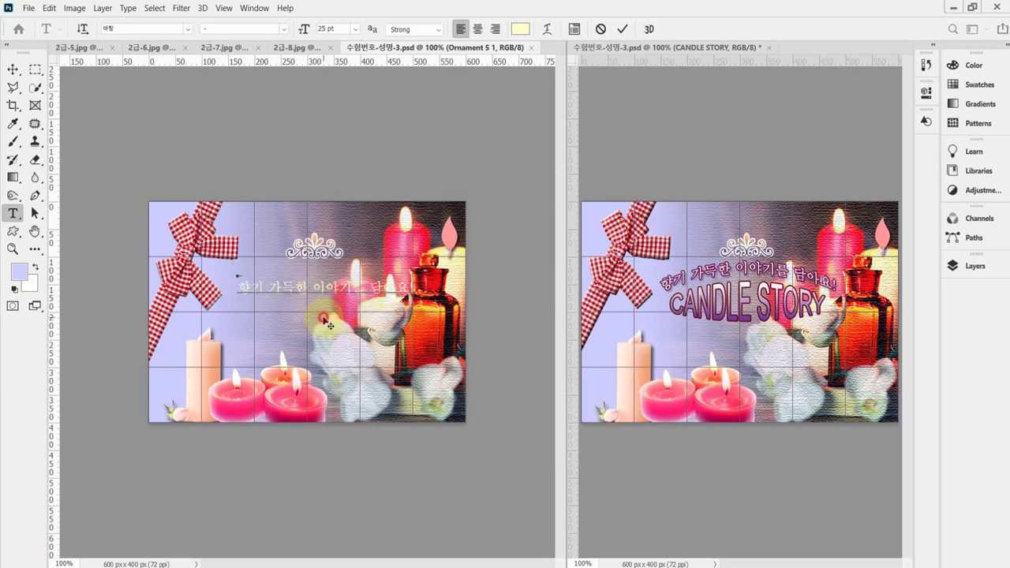
drag(323, 319, 322, 294)
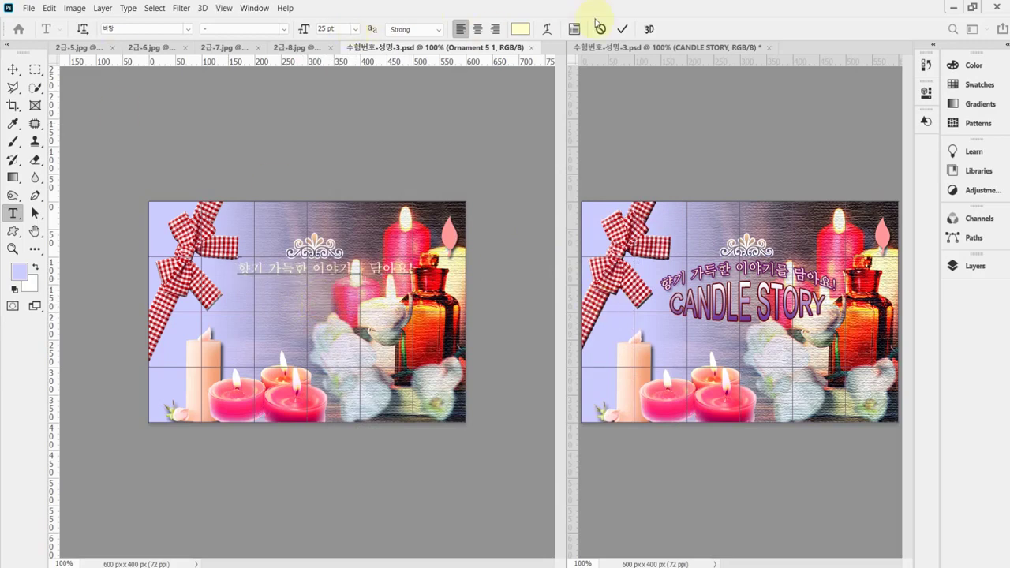
Warp the Korean text line with the horizontal Arch style.
click(548, 31)
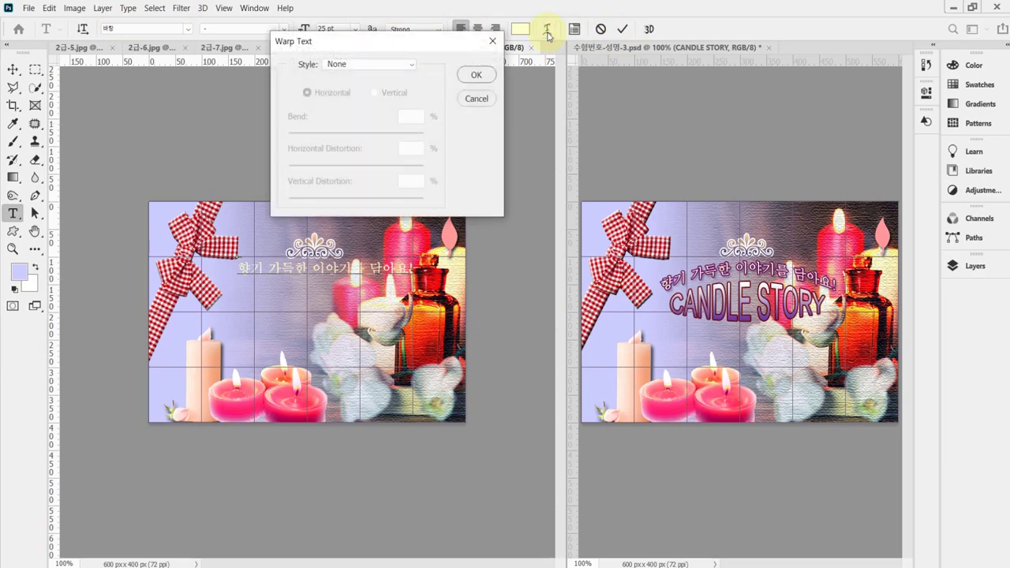
click(362, 65)
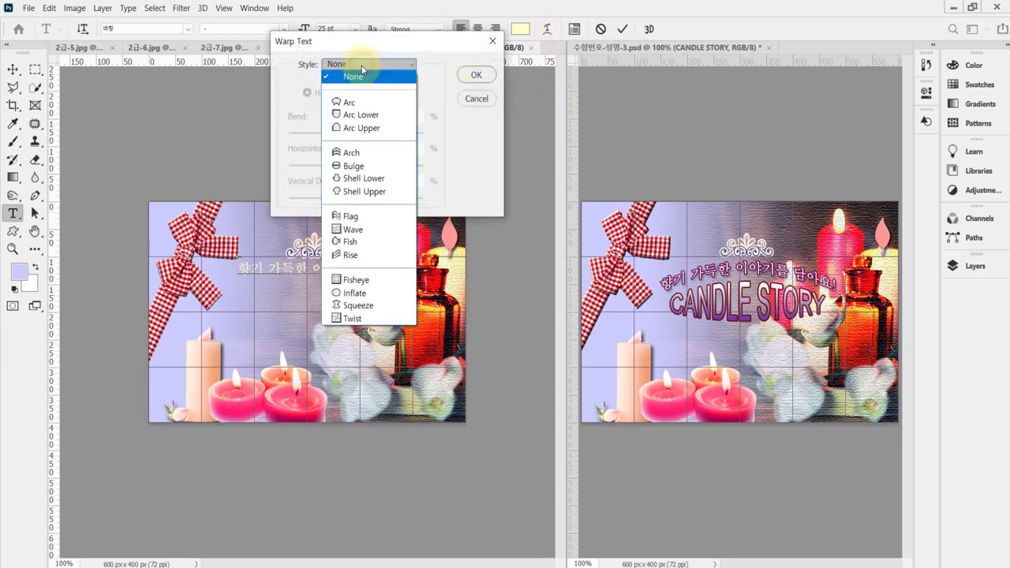
click(367, 108)
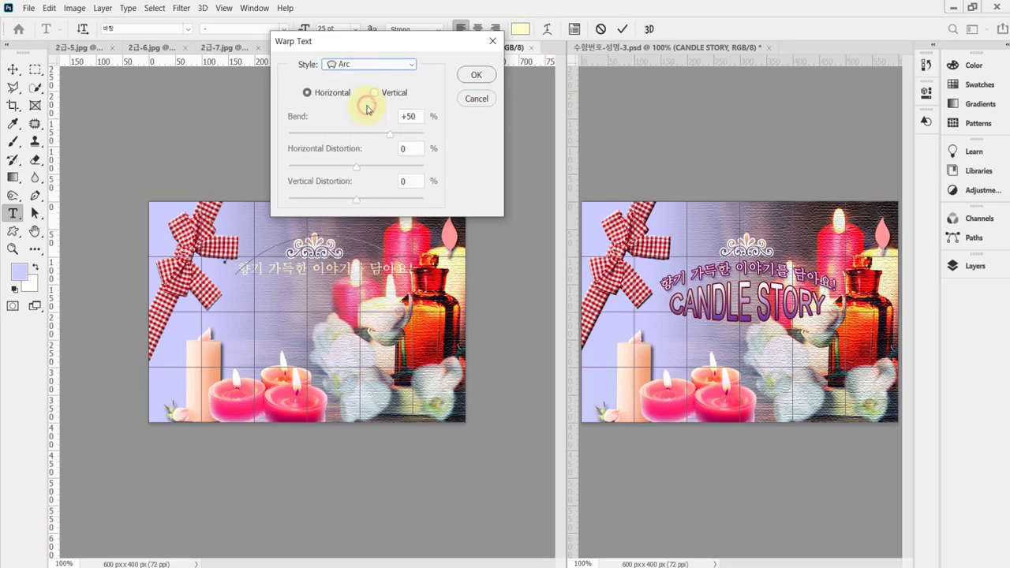
click(362, 67)
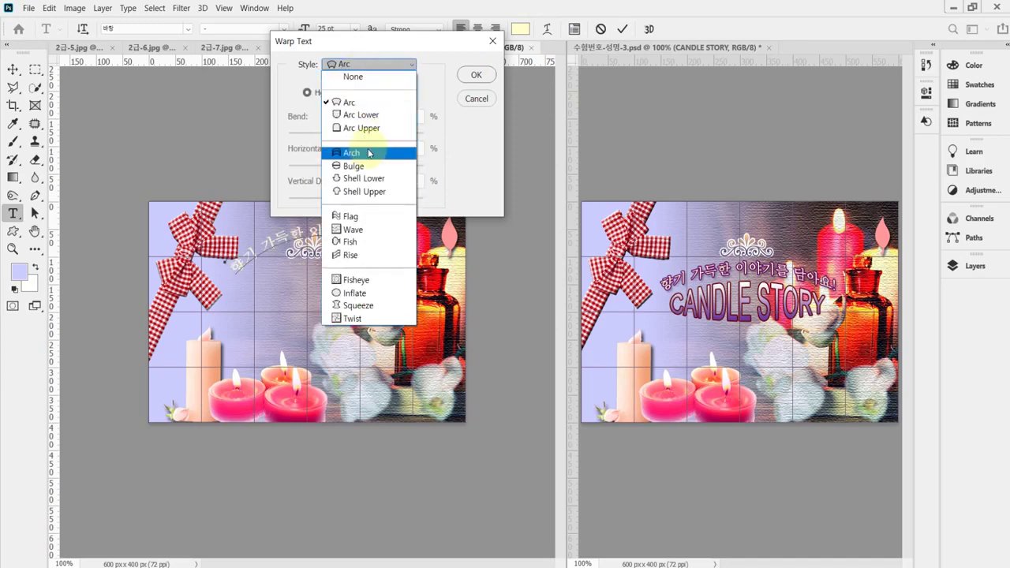
click(371, 152)
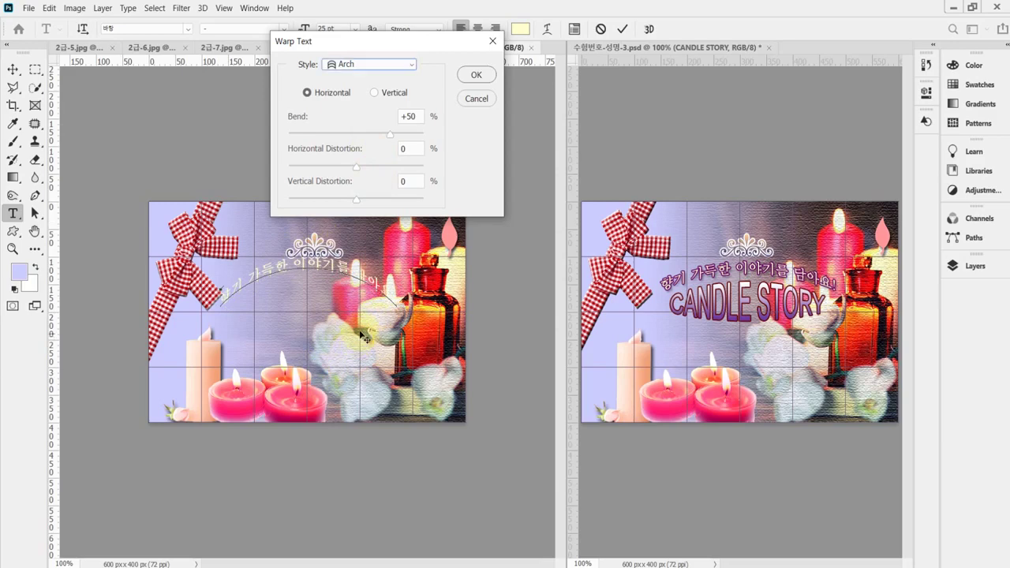
click(374, 65)
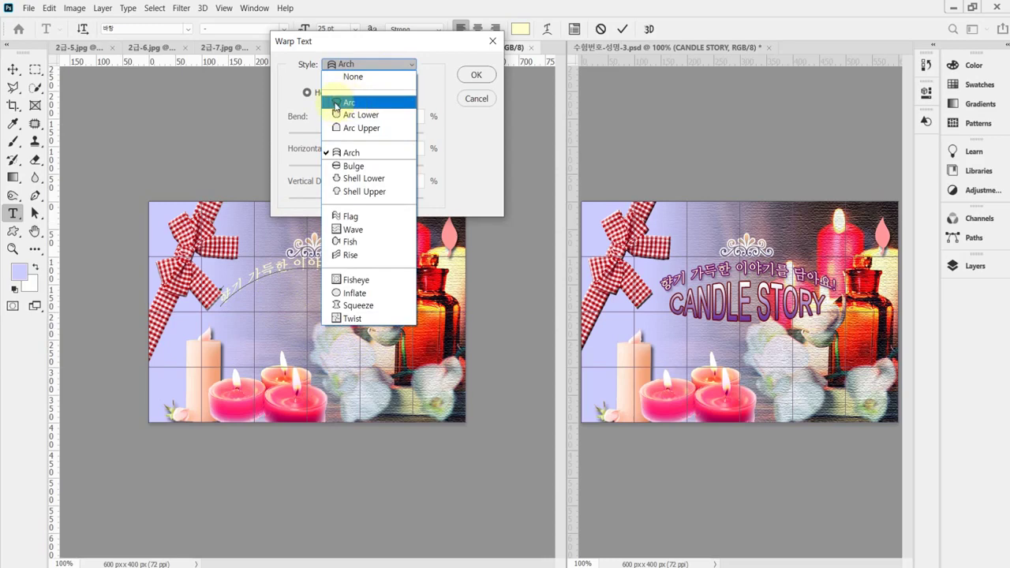
click(348, 154)
Set the text warp's bend to +25% and accept the warp.
drag(390, 134, 378, 132)
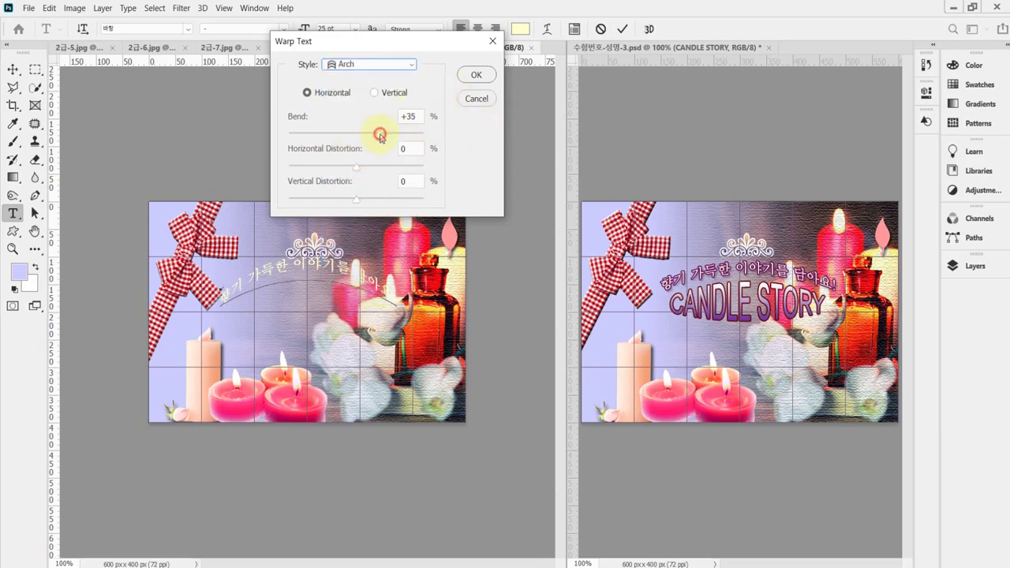
text(25)
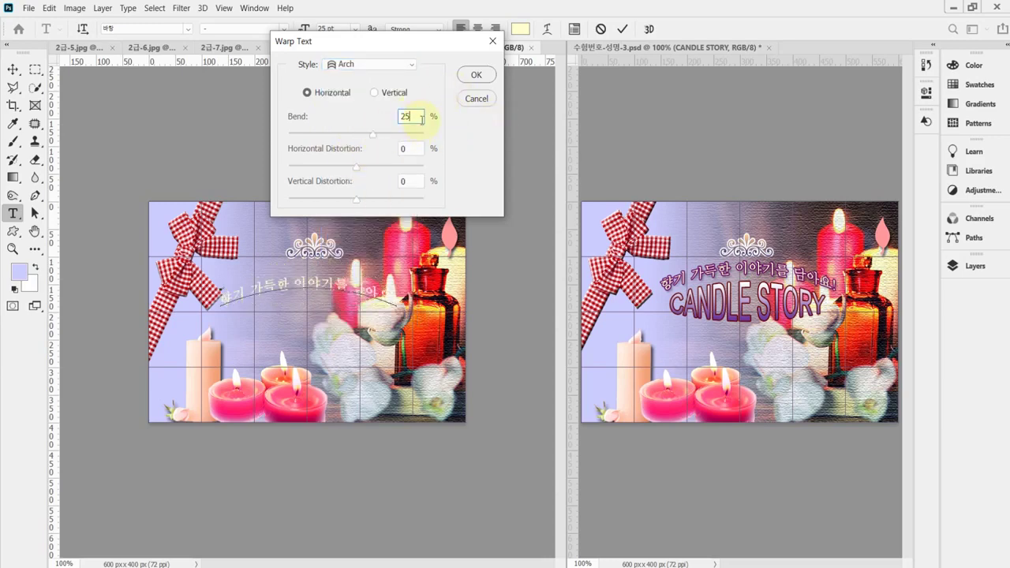
key(Tab)
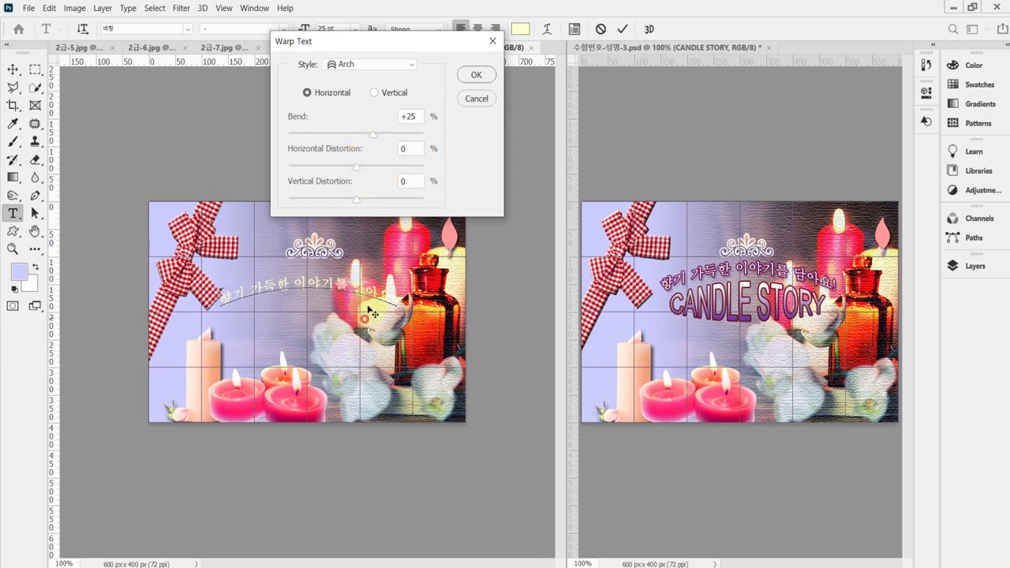
click(476, 76)
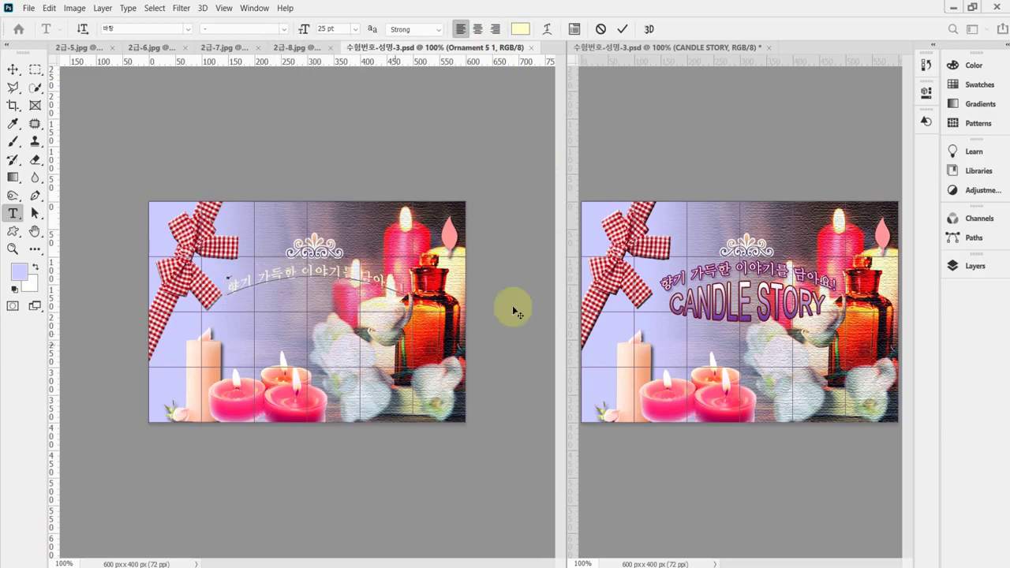
Add a 2 px outside stroke to the arched Korean text layer.
click(976, 267)
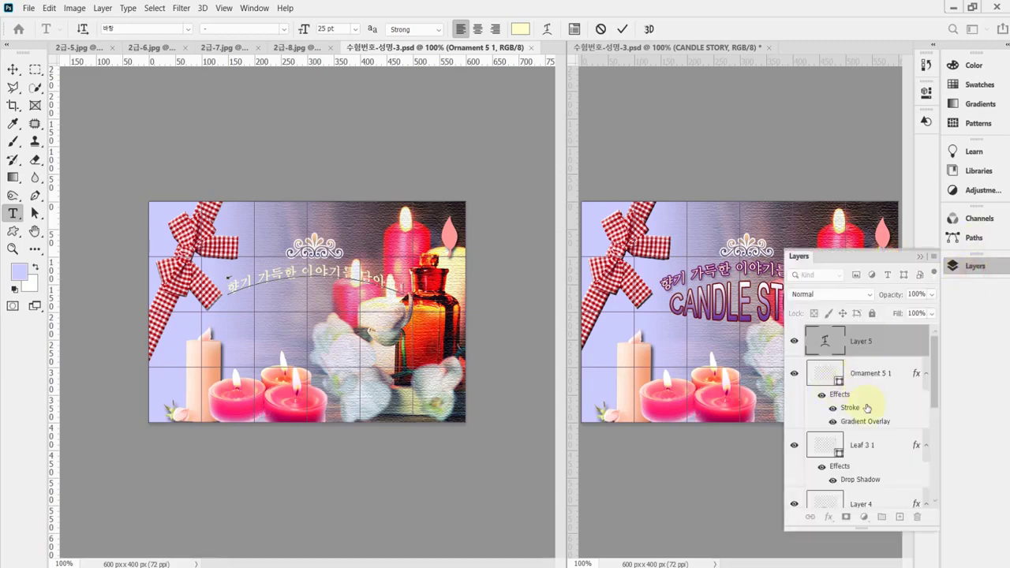
click(829, 518)
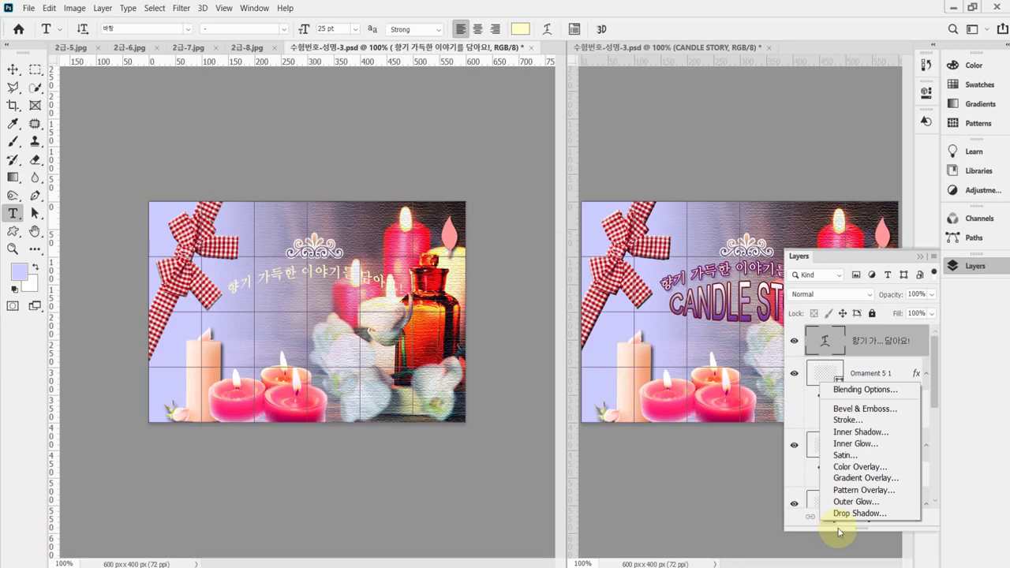
click(870, 421)
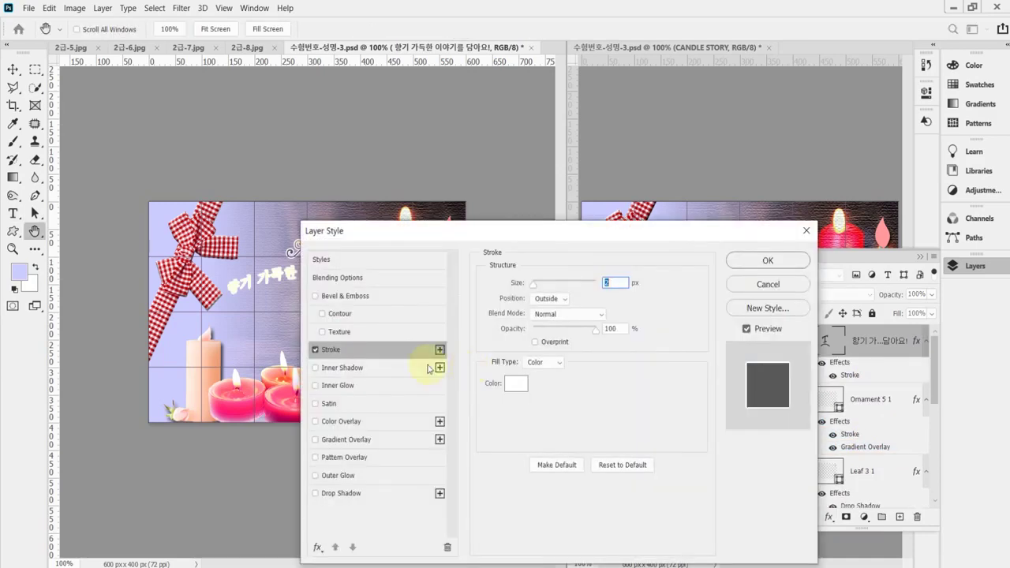
click(621, 282)
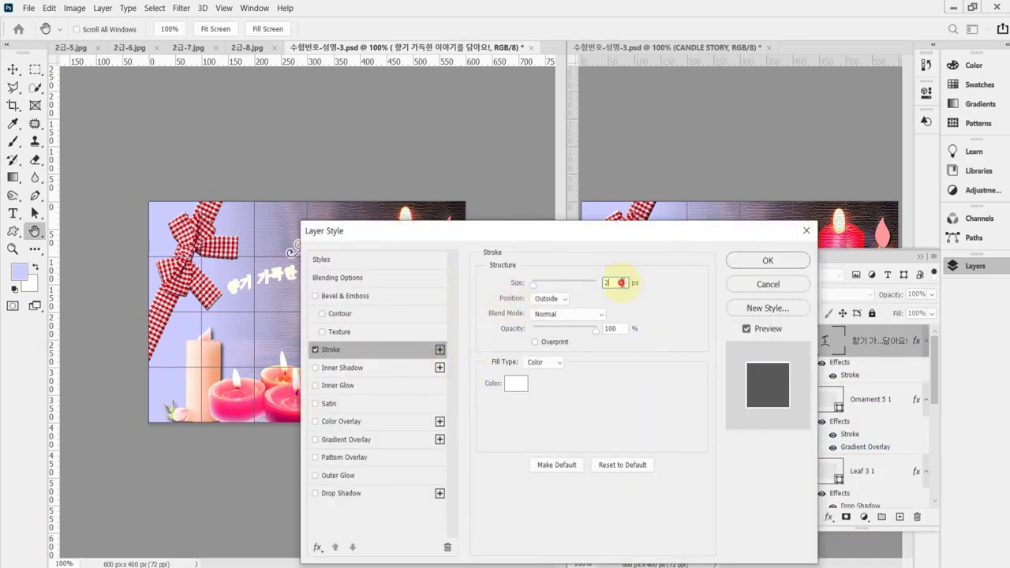
Set the Korean text's stroke colour to #606 and apply the layer style.
click(518, 395)
click(518, 385)
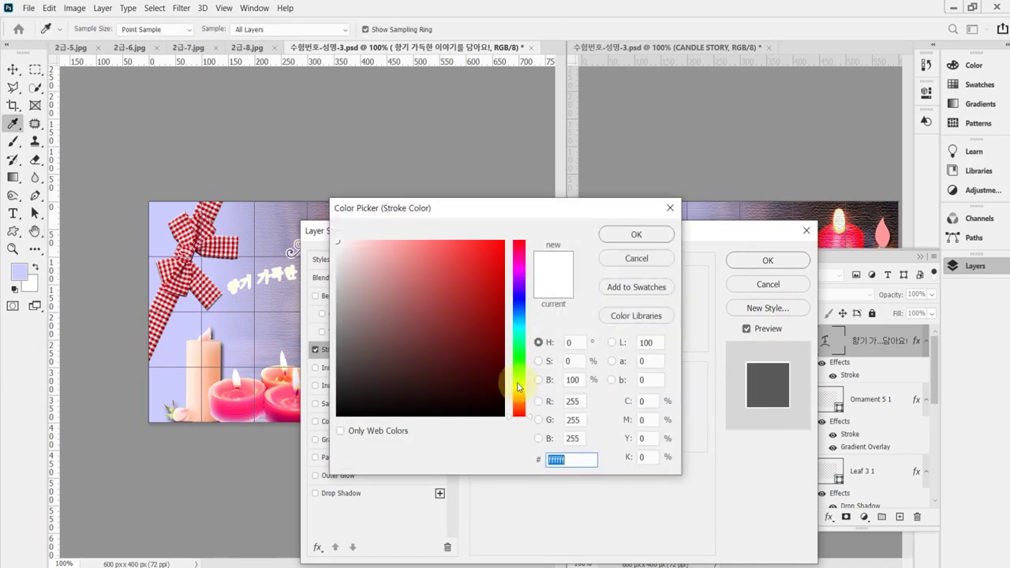
text(60)
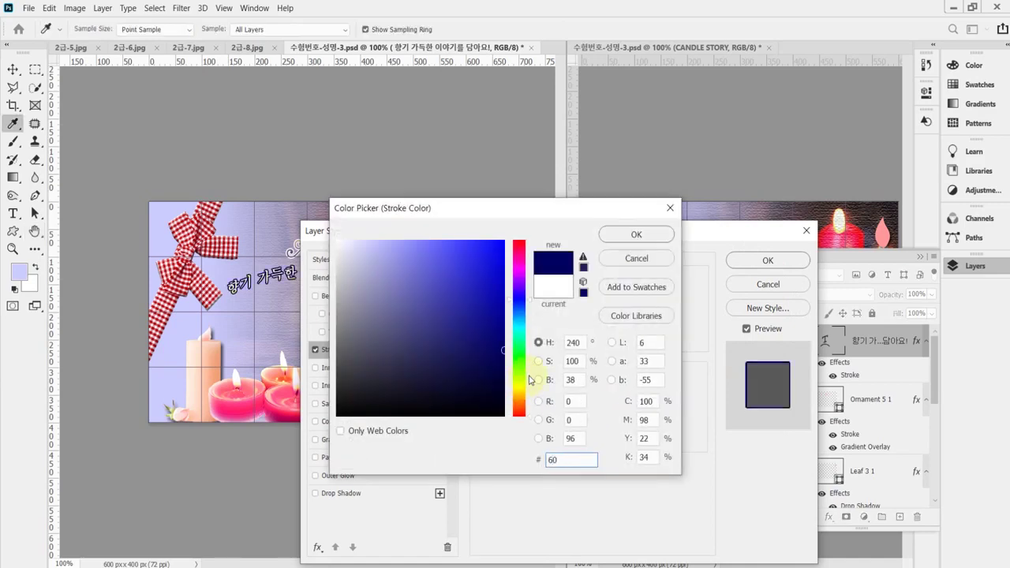
text(6)
click(647, 235)
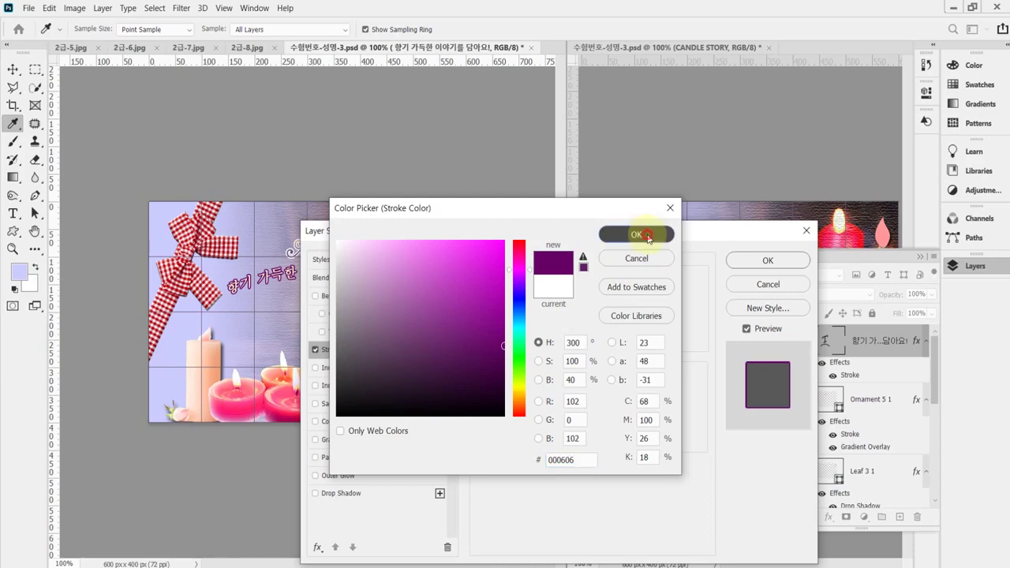
click(769, 259)
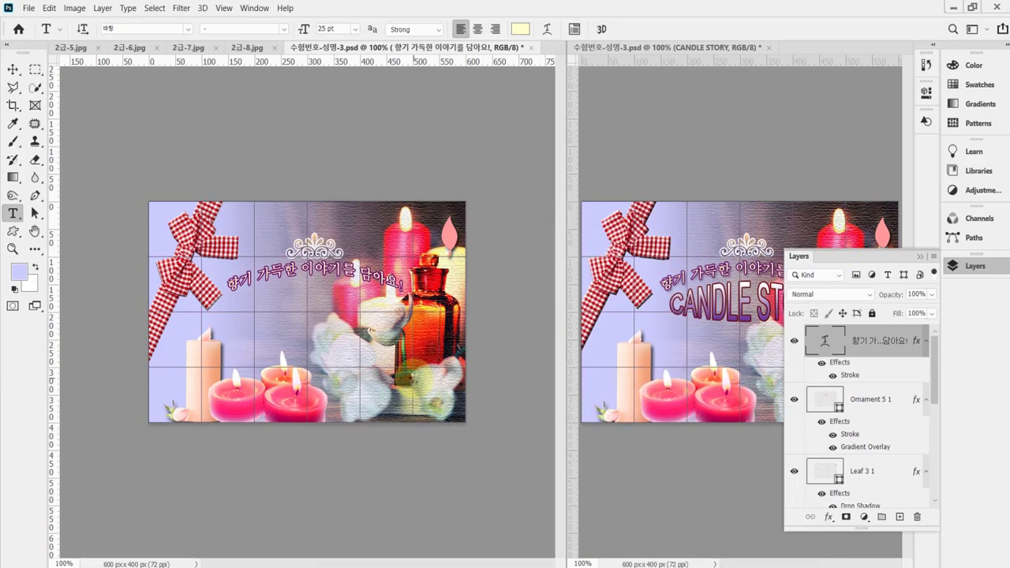
Save the document, then copy the CANDLE STORY line from the Notepad file and return to Photoshop.
key(ctrl+s)
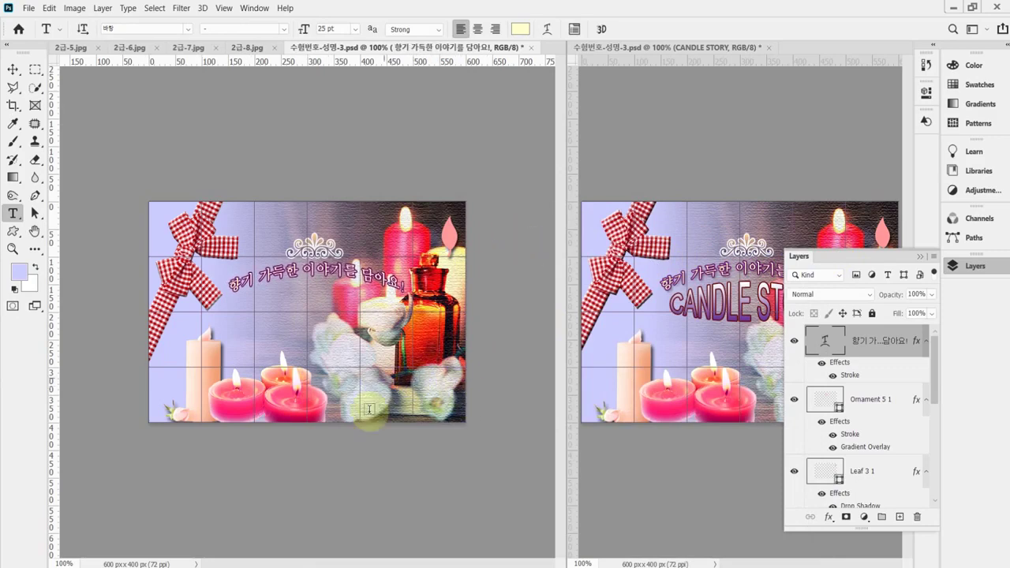
key(alt+Tab)
drag(636, 529, 511, 528)
key(ctrl+c)
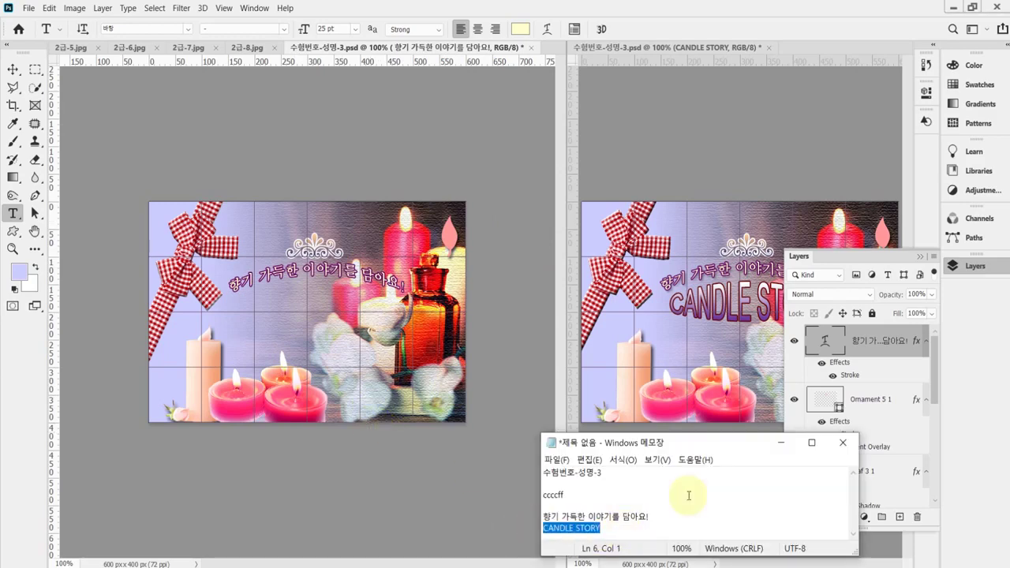
click(514, 7)
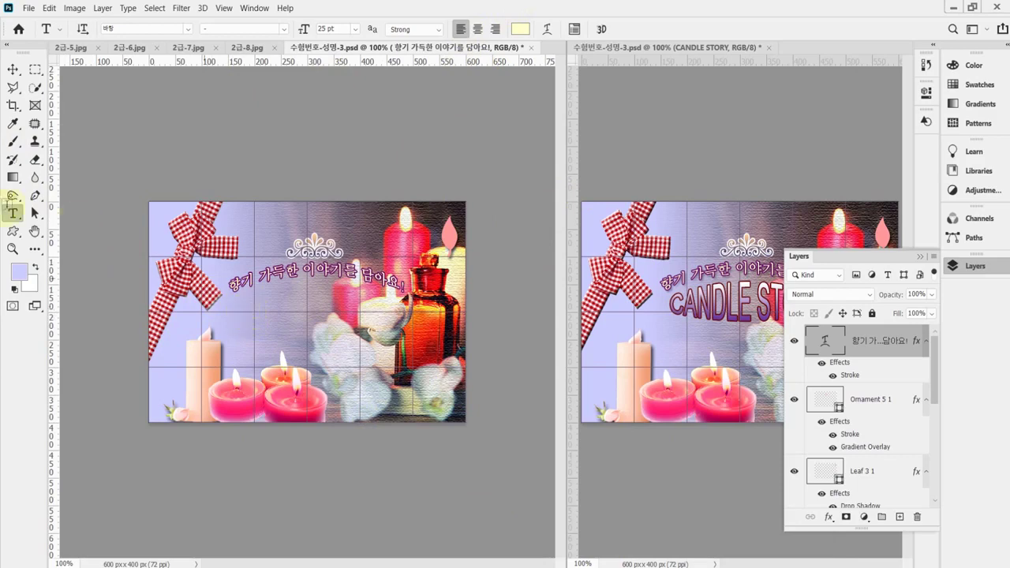
Start a new horizontal text layer just below the arched Korean line and set its font to Arial Regular.
drag(14, 219, 14, 219)
click(74, 204)
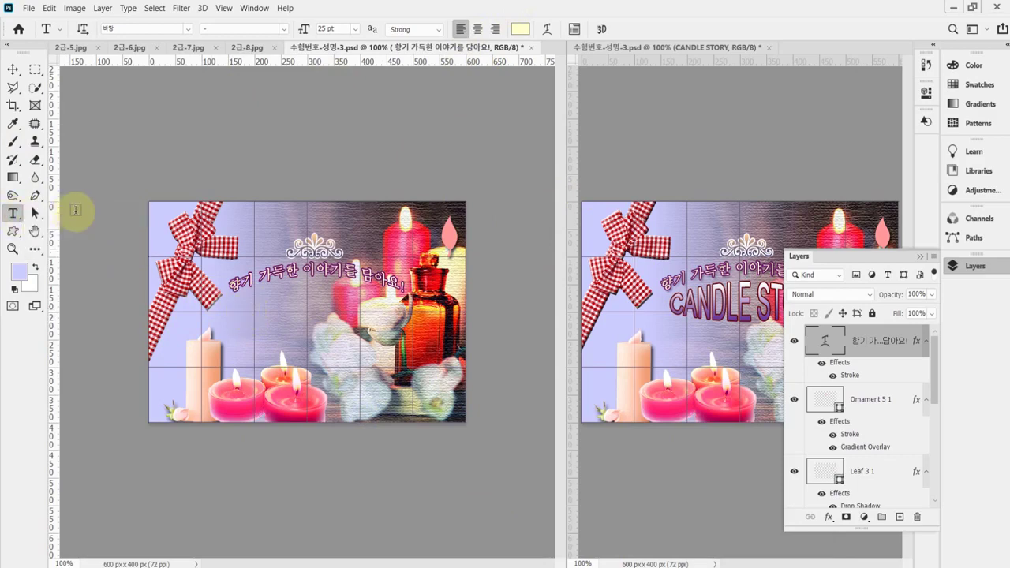
click(252, 304)
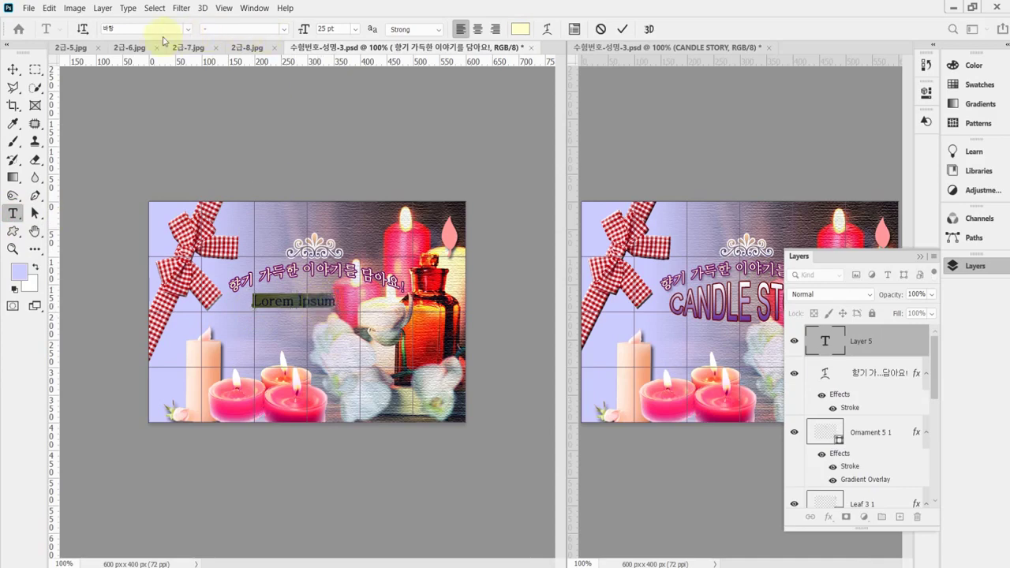
click(189, 30)
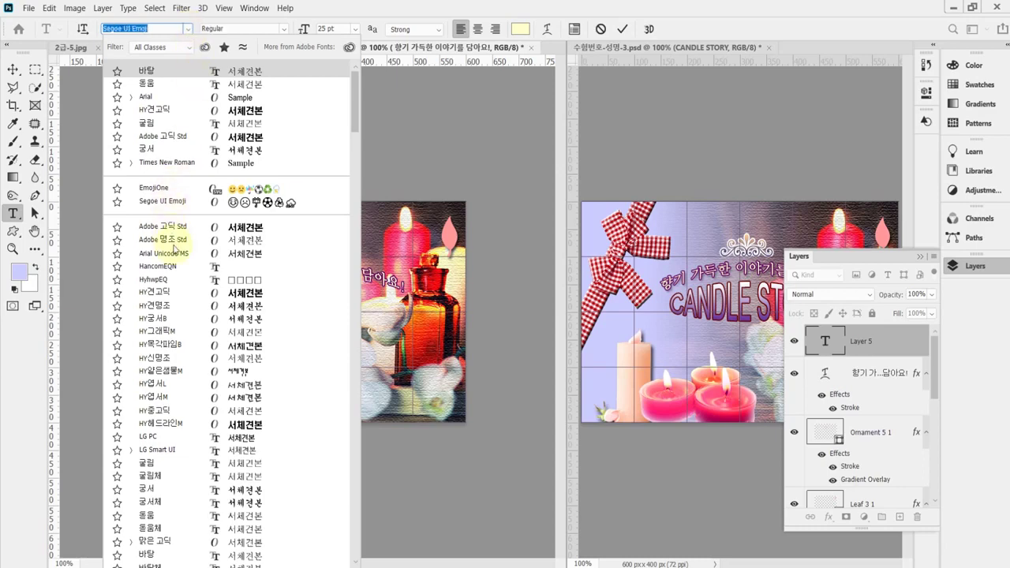
scroll(245, 391, down, 2)
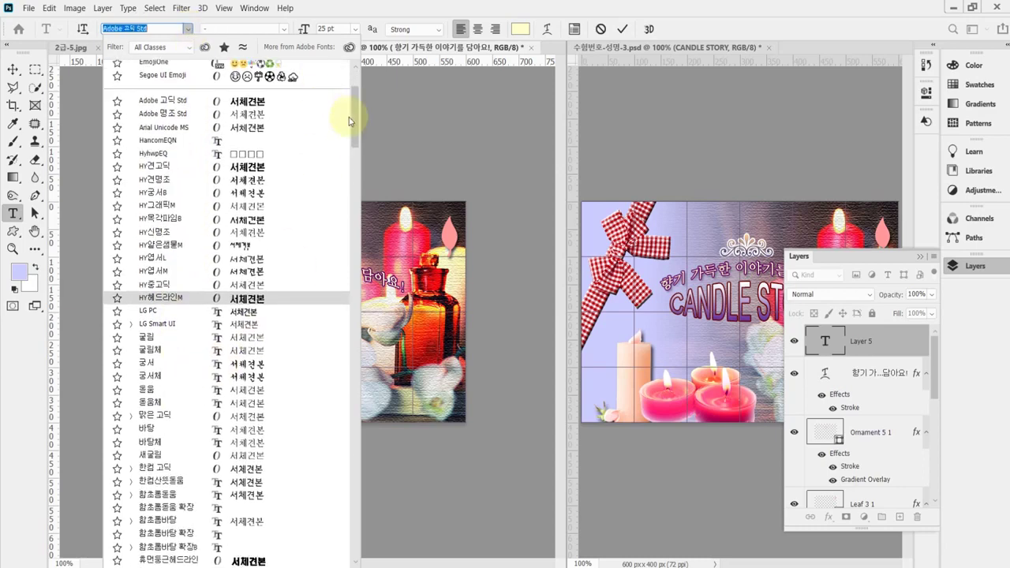
scroll(355, 169, down, 5)
click(158, 28)
scroll(154, 27, up, 1)
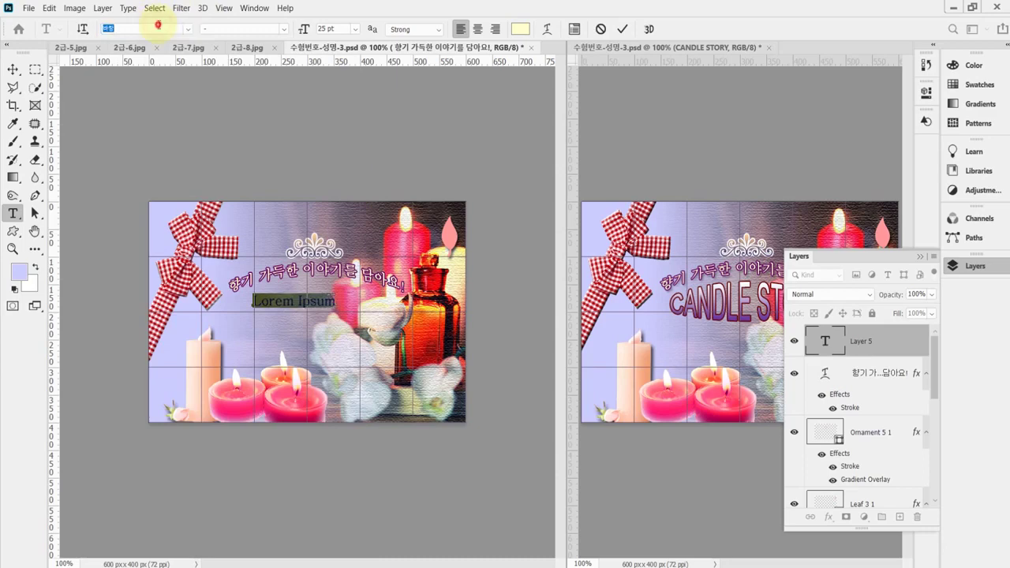
text(ari)
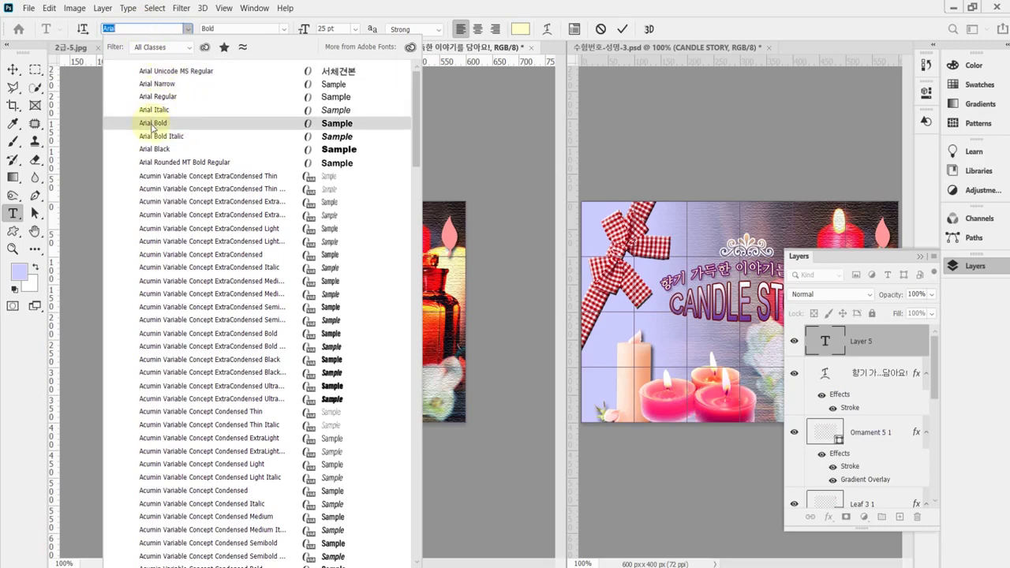
click(160, 96)
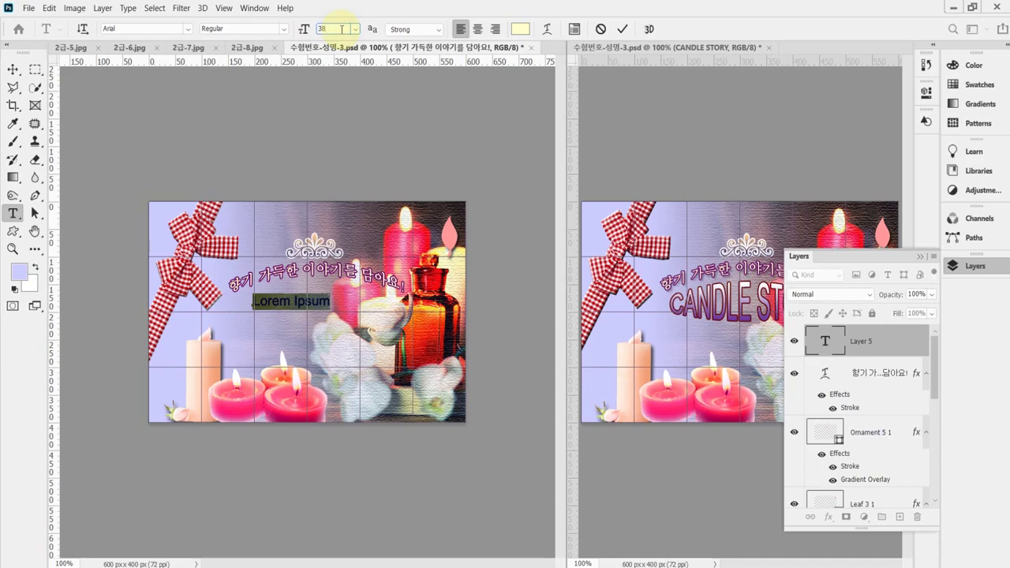
Paste the CANDLE STORY title at 38 pt and position it beneath the Korean text line.
click(341, 29)
text(38)
key(Return)
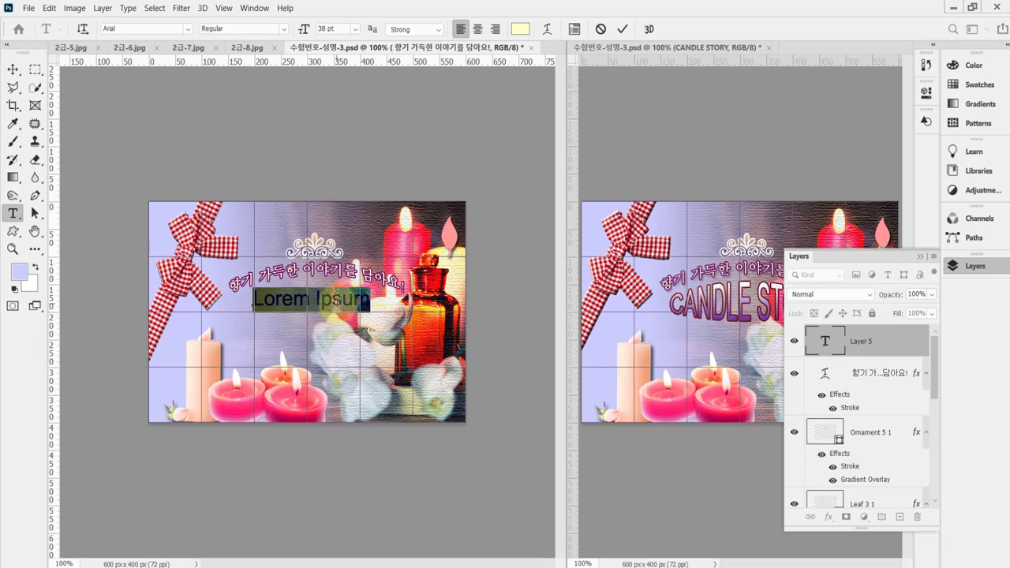
key(ctrl+v)
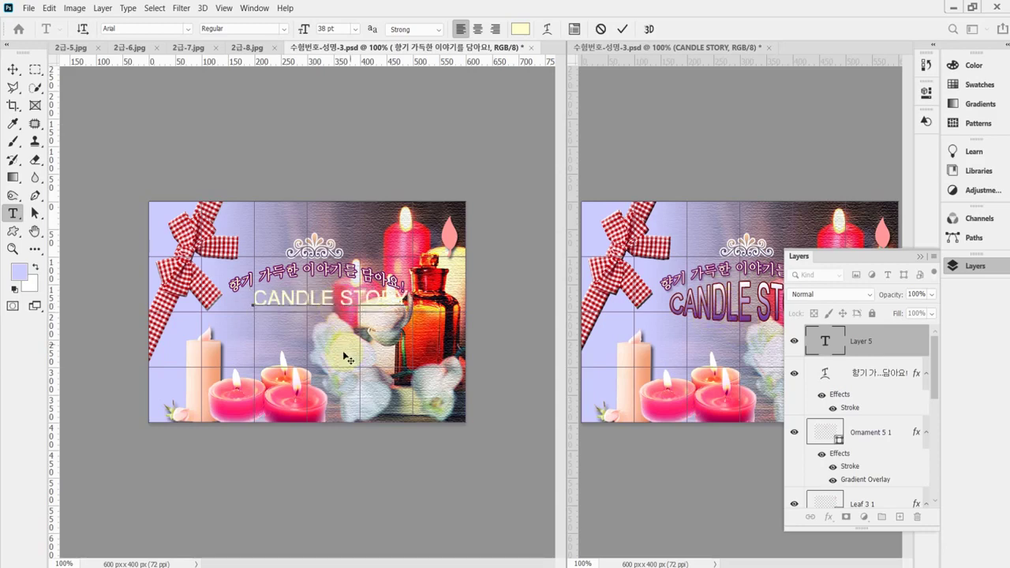
drag(404, 357, 389, 364)
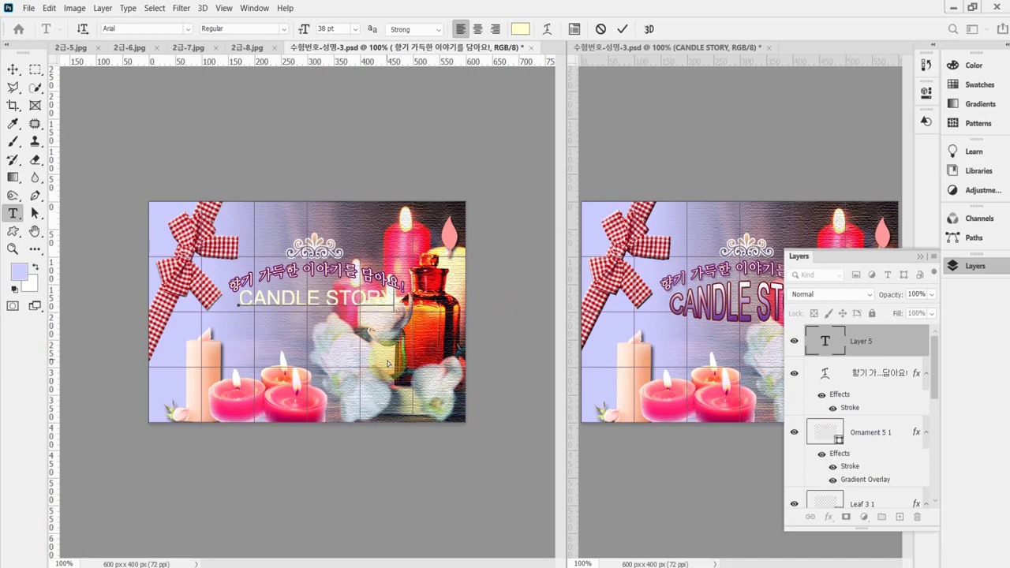
Warp the CANDLE STORY text with the horizontal Bulge style at a 30% bend.
click(545, 32)
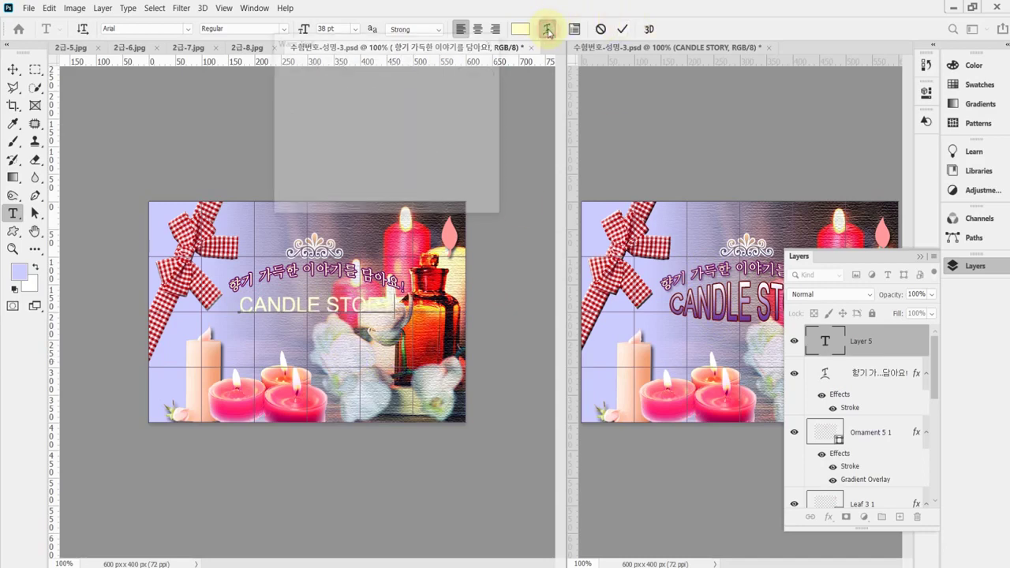
click(382, 65)
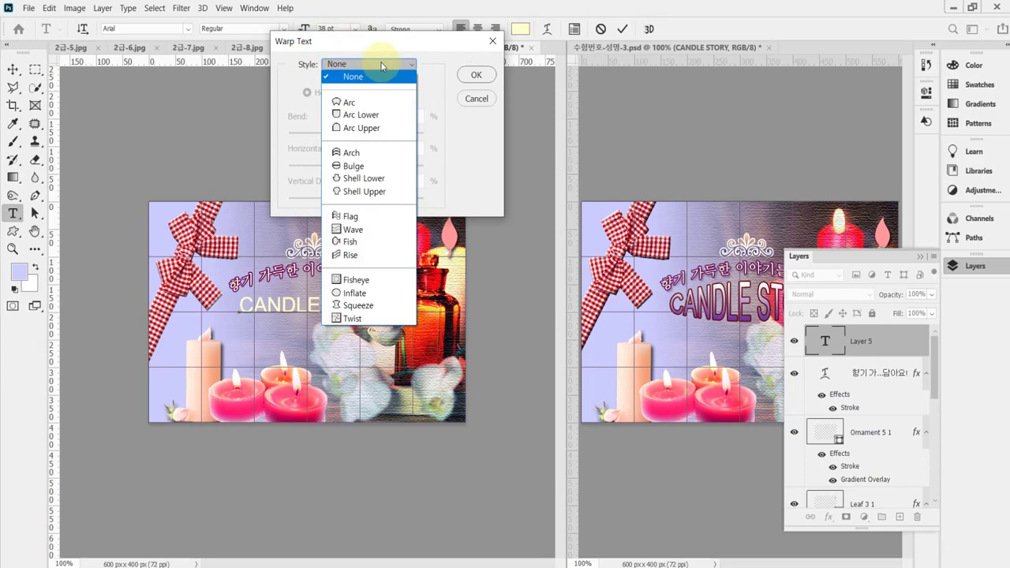
click(375, 167)
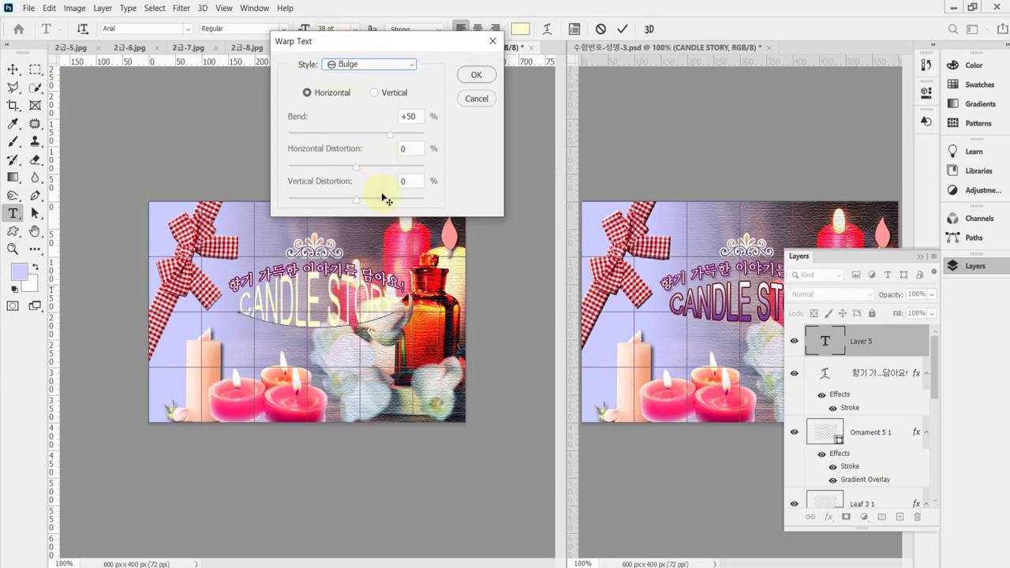
click(416, 123)
key(BackSpace)
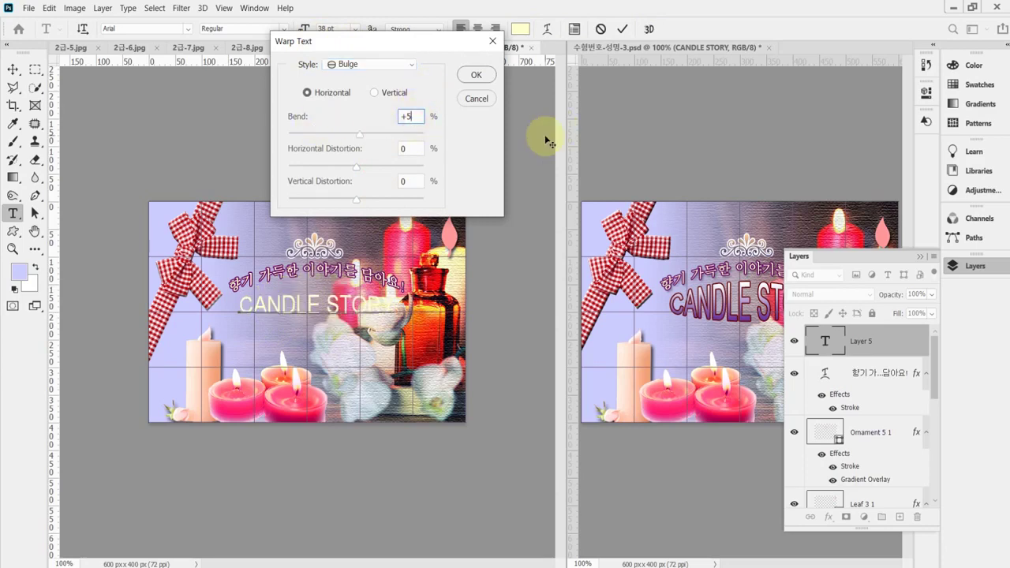
text(30)
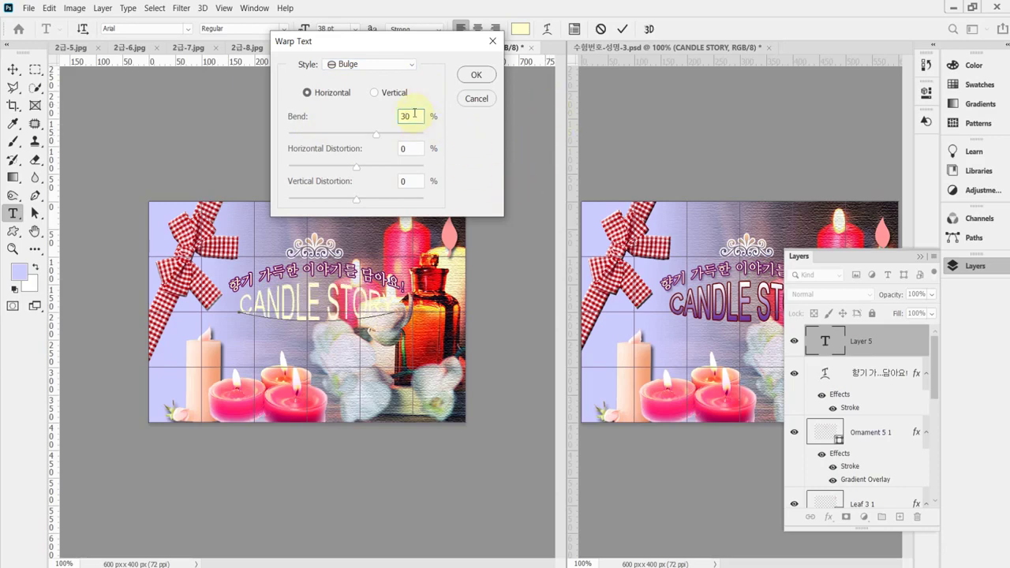
click(476, 75)
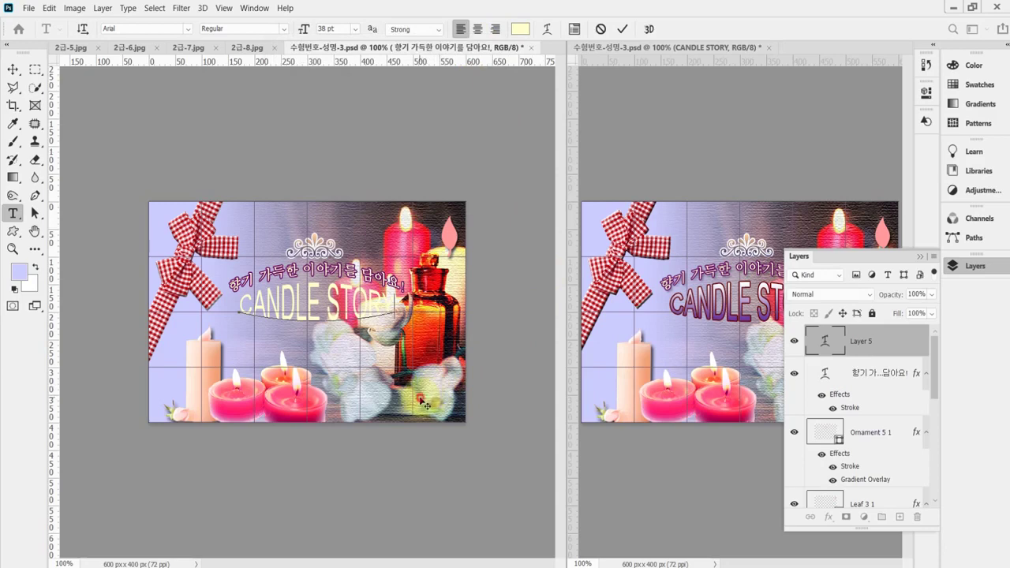
Add a 2 px outside stroke in #600 to the CANDLE STORY layer.
click(827, 520)
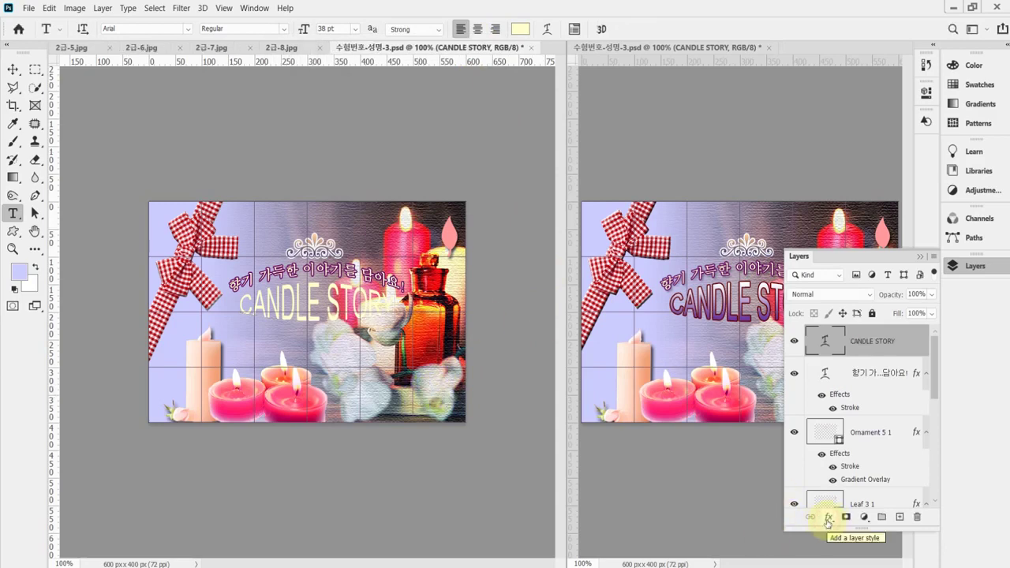
click(827, 519)
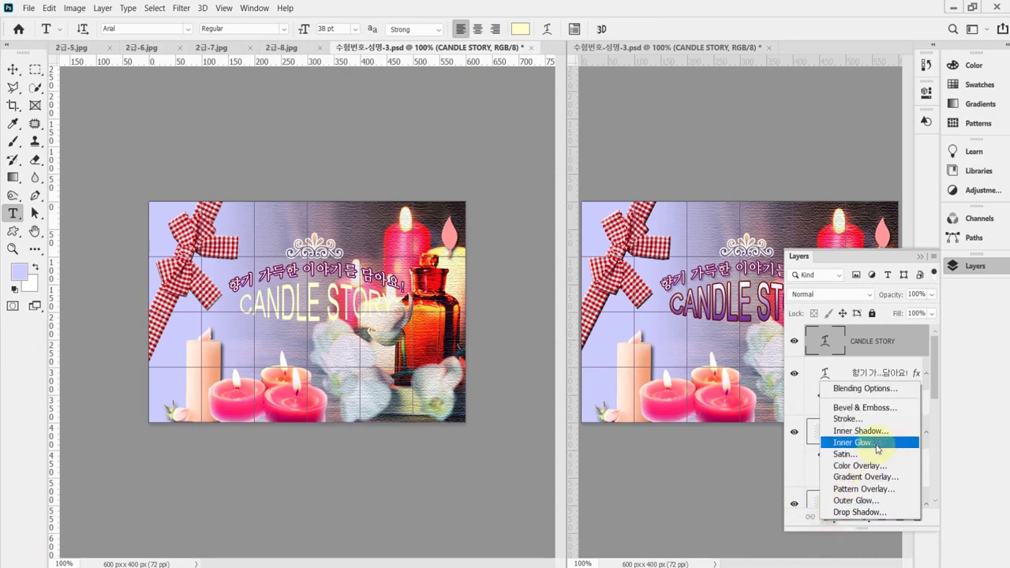
click(513, 283)
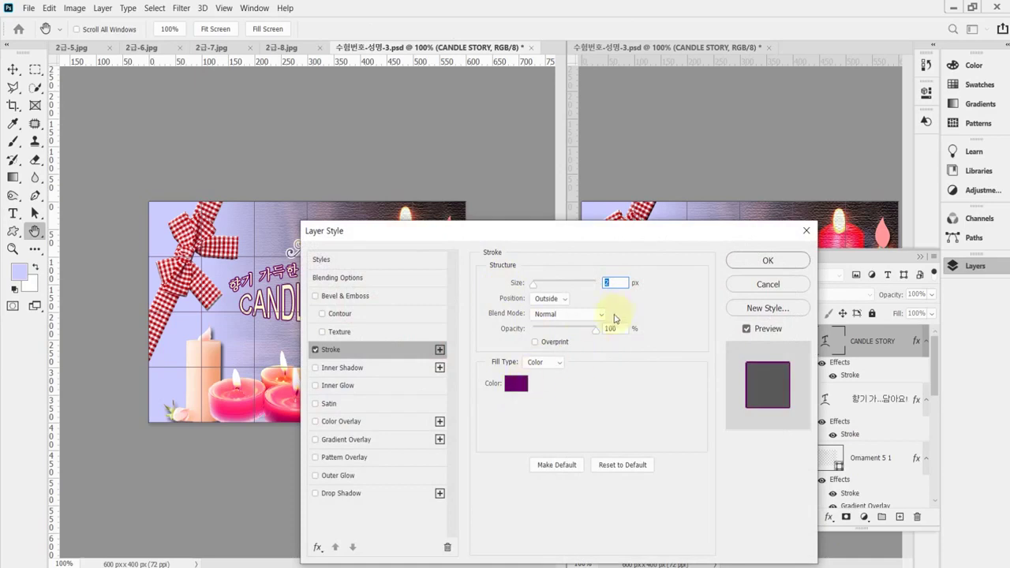
click(620, 282)
click(517, 384)
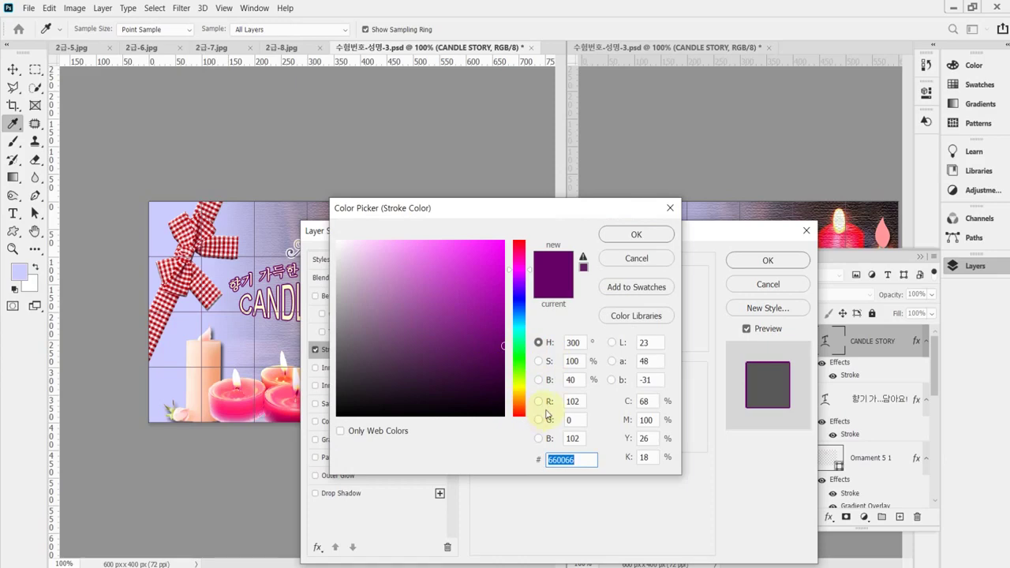
text(600)
key(Return)
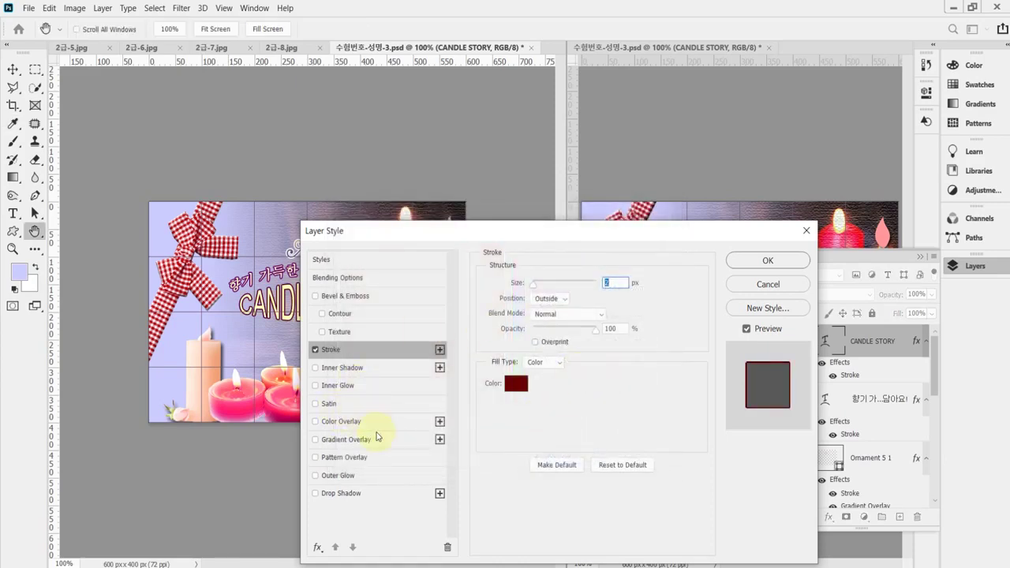
Add a linear gradient overlay to the CANDLE STORY layer and set its starting colour stop to #639.
click(359, 440)
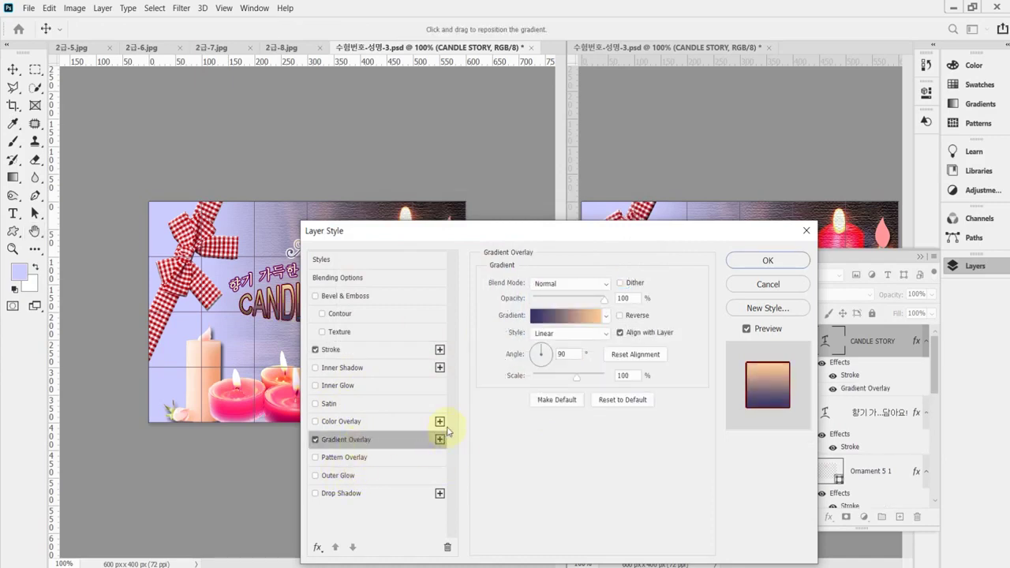
click(551, 315)
click(471, 444)
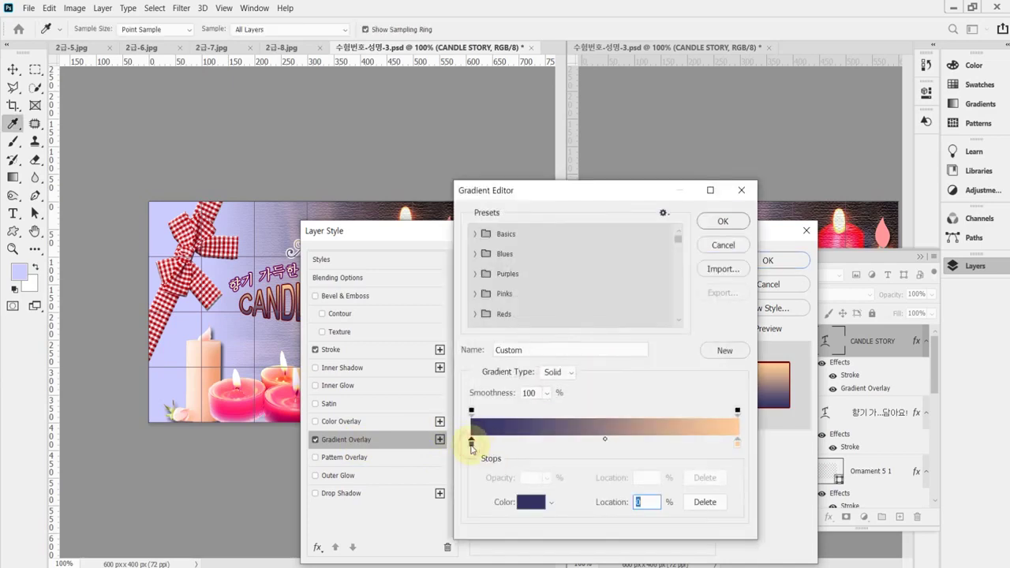
double_click(471, 444)
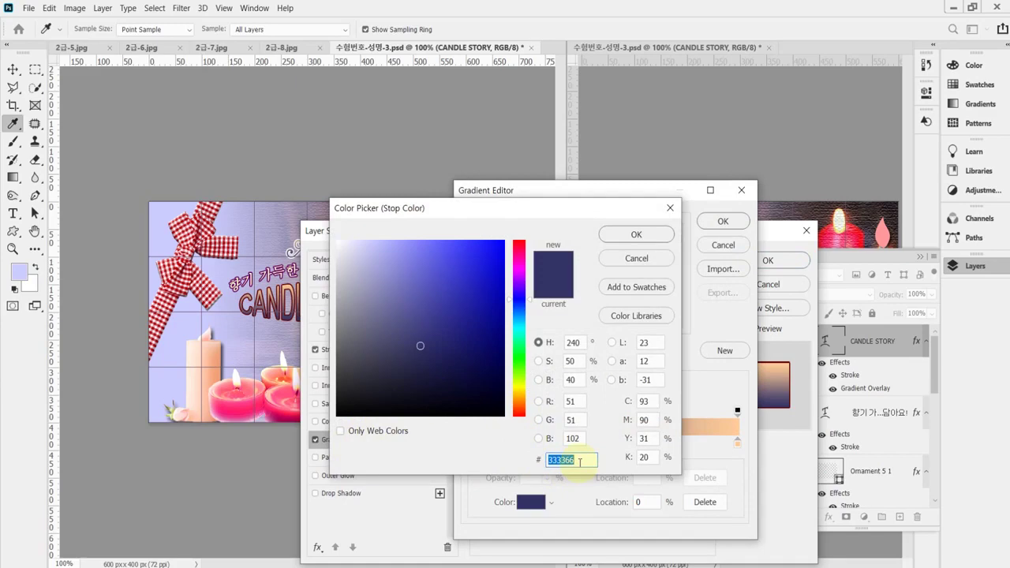
text(639)
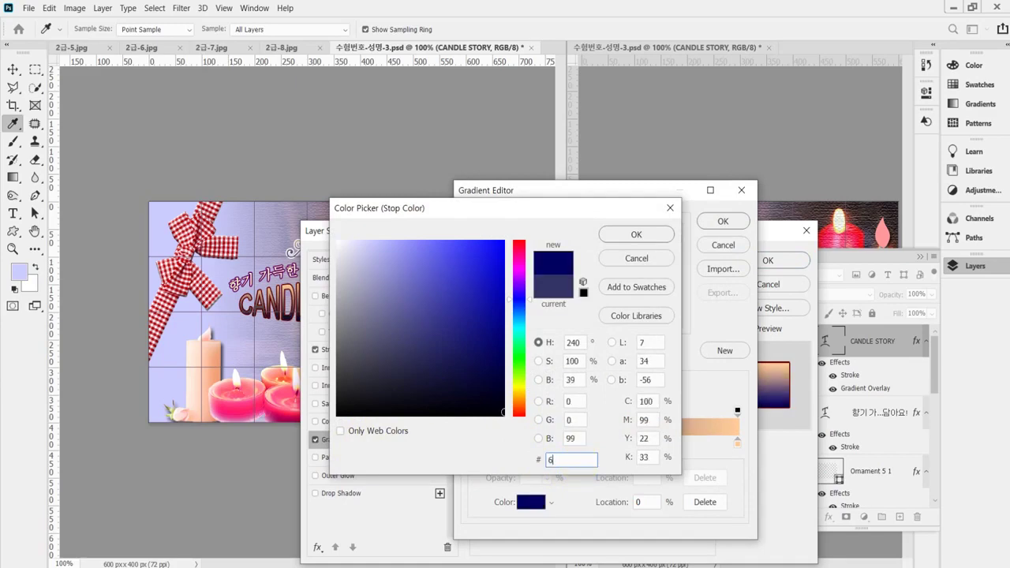
key(Return)
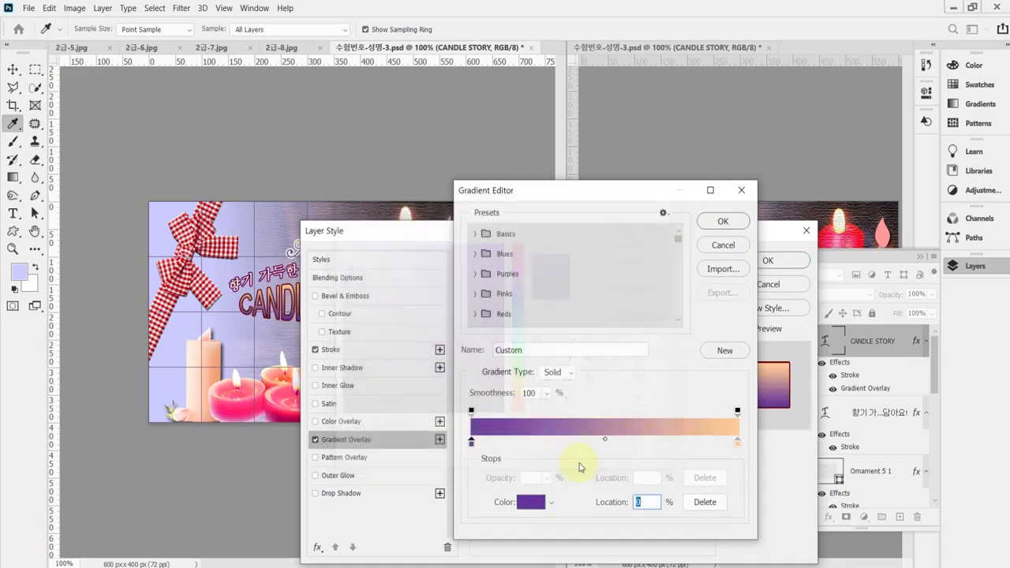
Set the gradient's end colour stop to white (#ffffff) and apply the CANDLE STORY layer style.
double_click(738, 443)
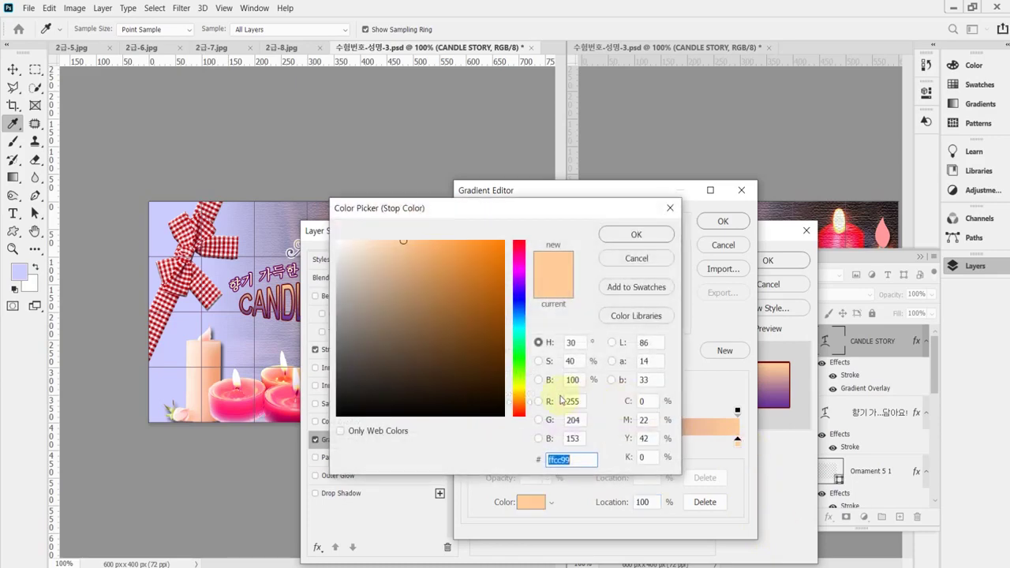
drag(363, 261, 337, 239)
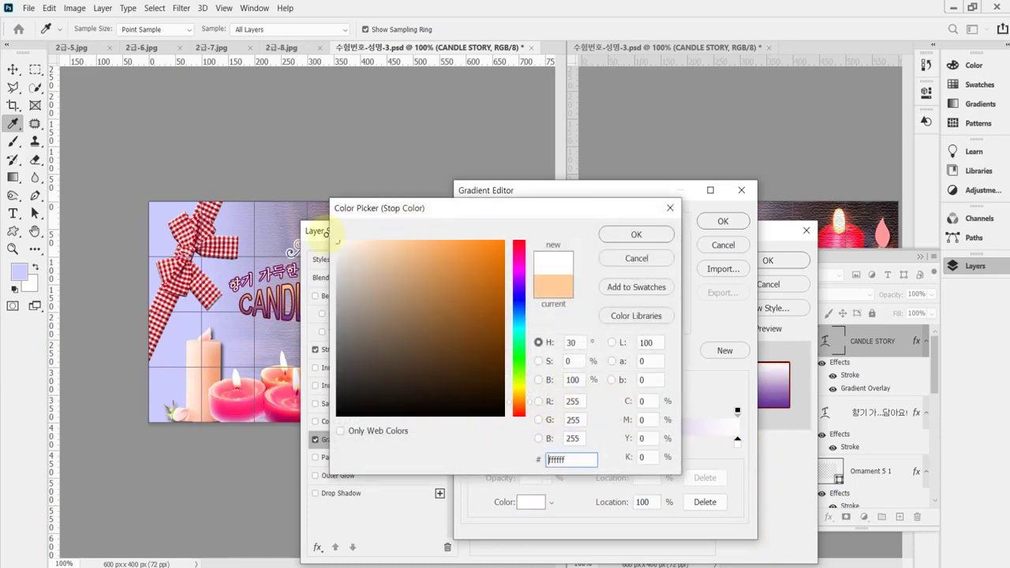
click(634, 235)
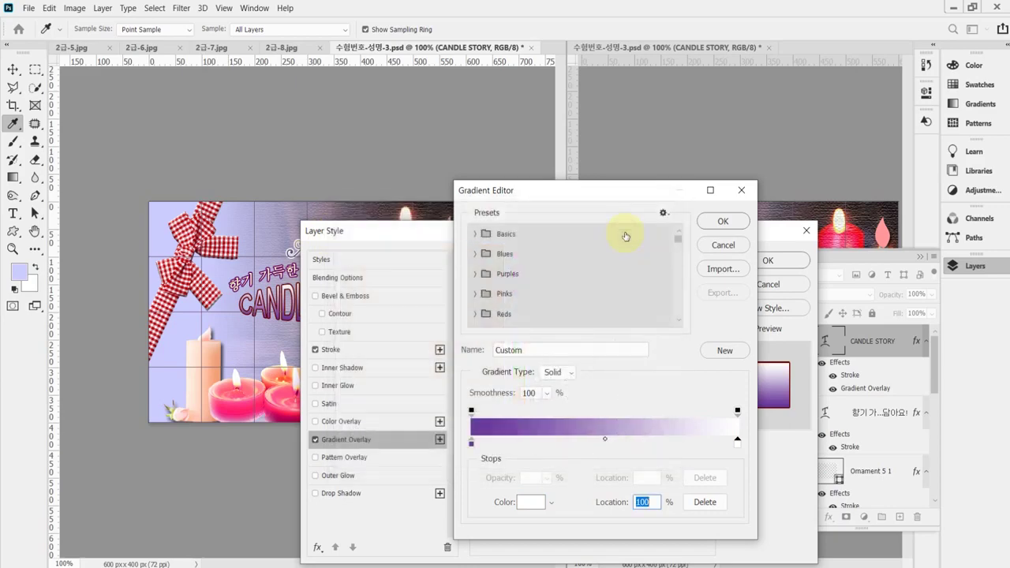
click(720, 221)
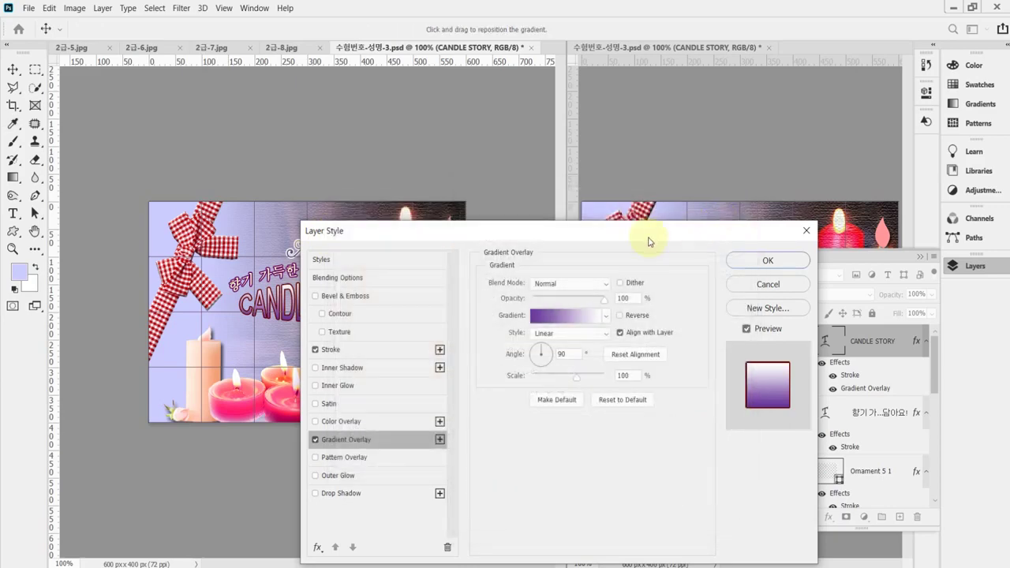
drag(648, 241, 603, 355)
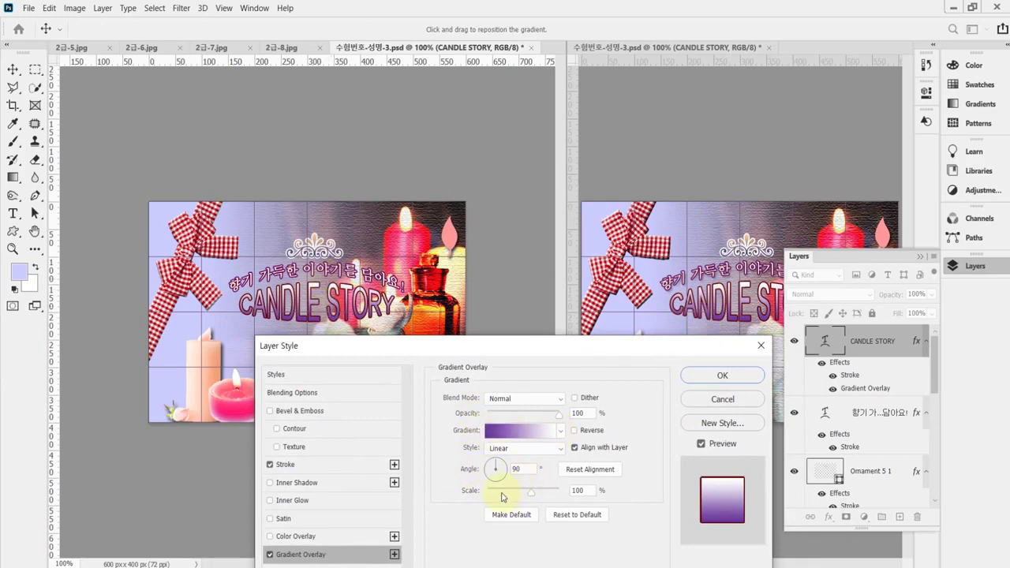
click(714, 379)
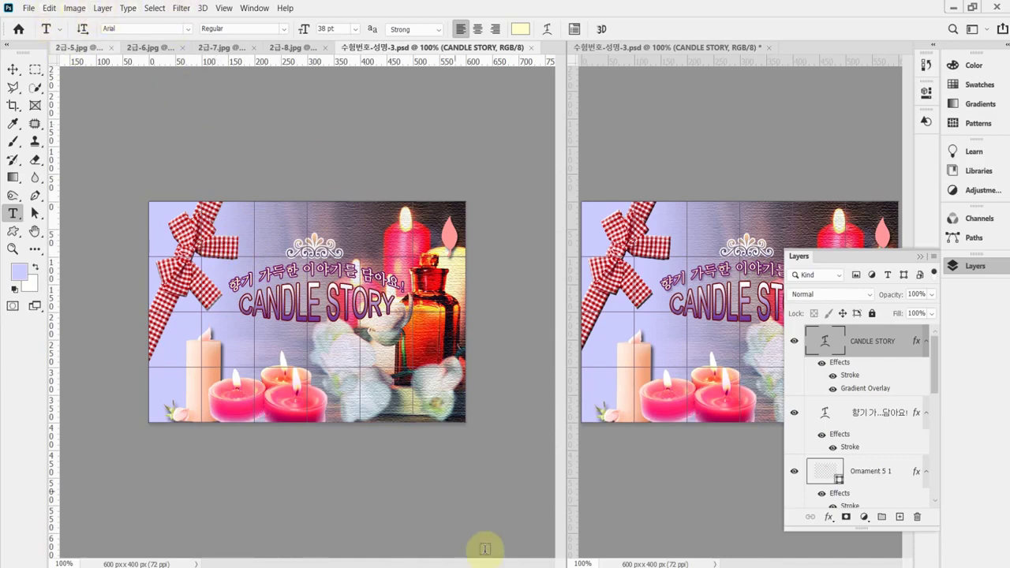
Check the JPG and PSD file name and size rules in the exam PDF in Acrobat Reader and return to Photoshop.
key(alt+Tab)
scroll(466, 256, up, 5)
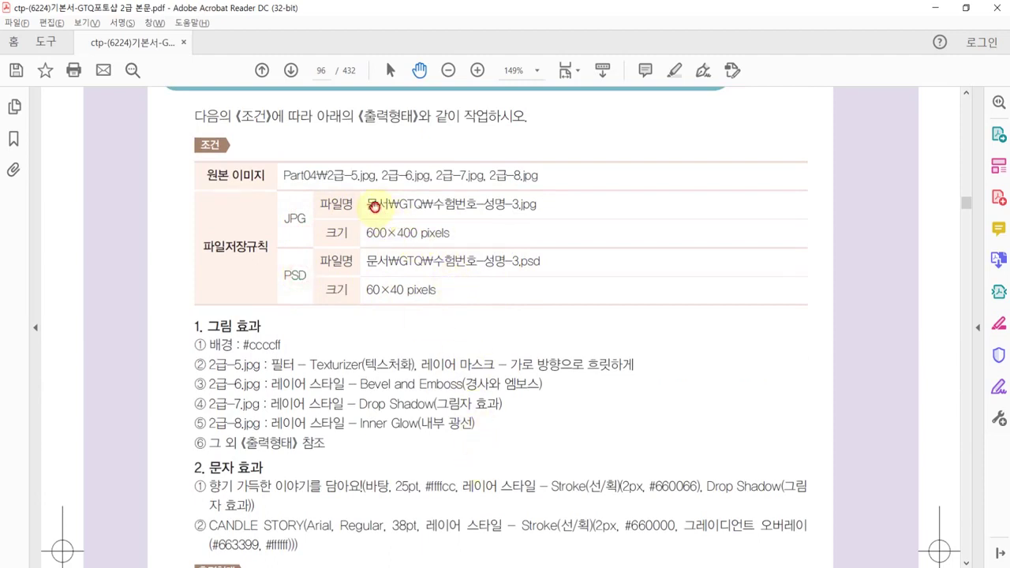
click(416, 205)
click(509, 525)
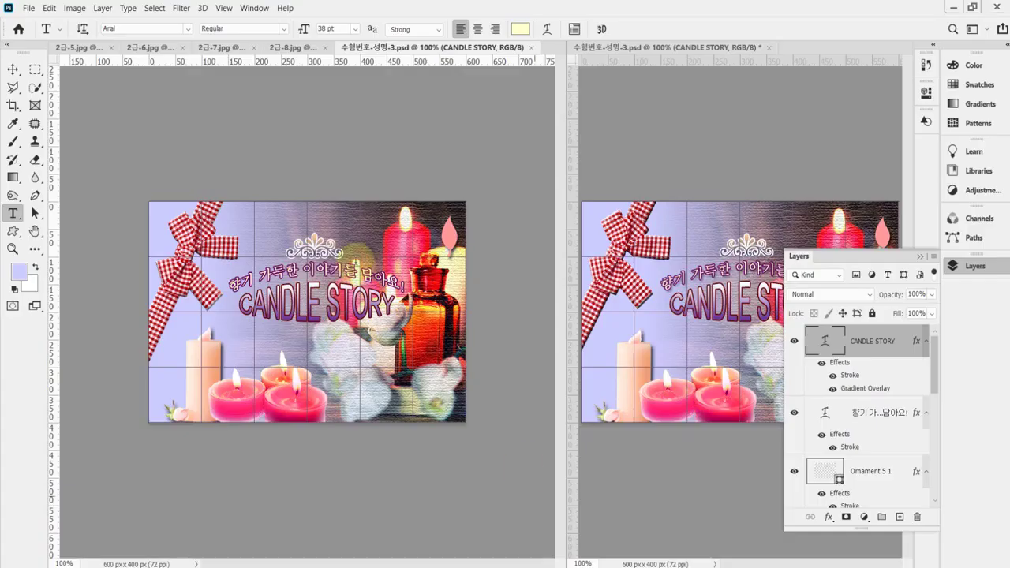
click(212, 148)
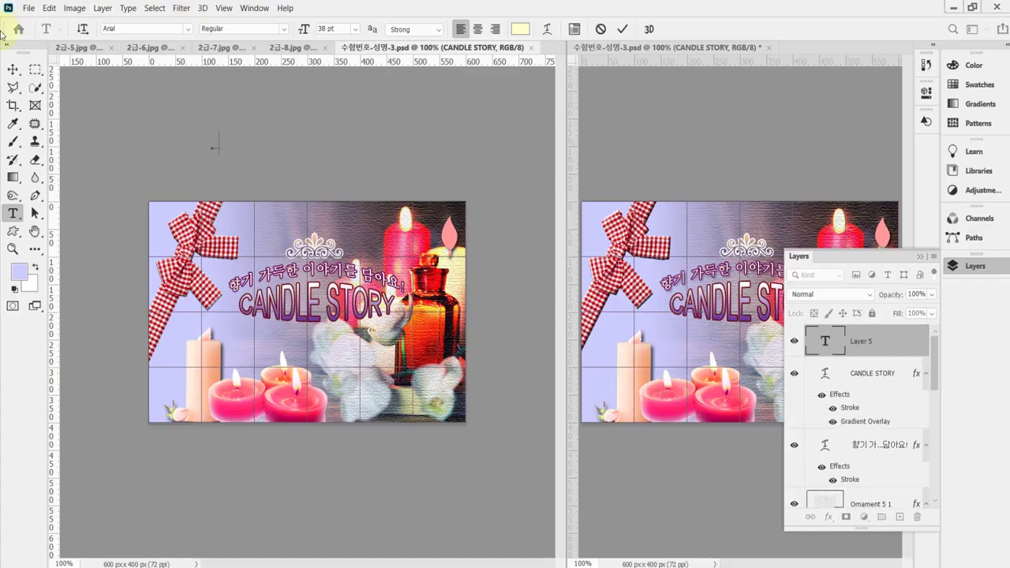
click(13, 71)
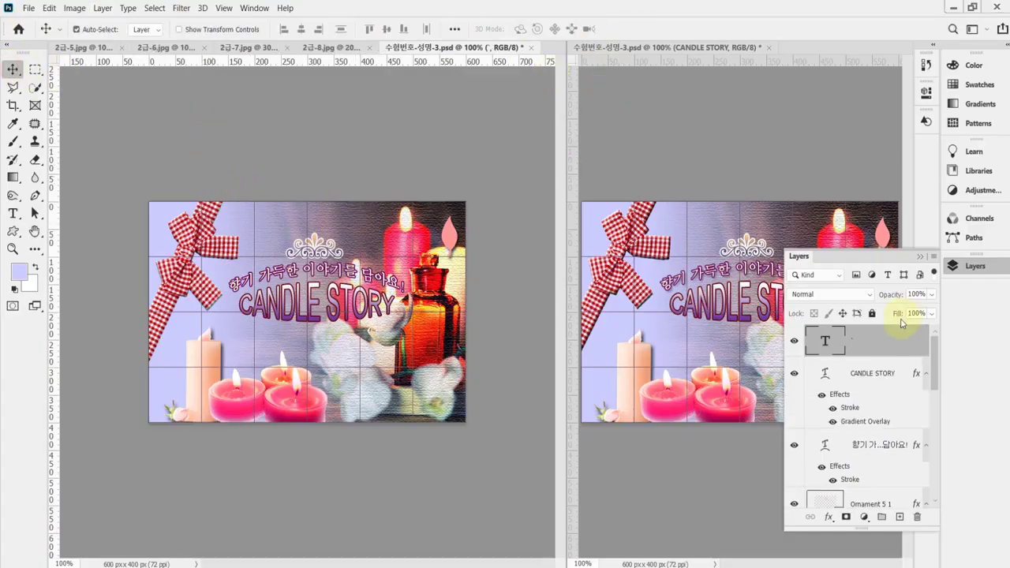
drag(901, 340, 917, 517)
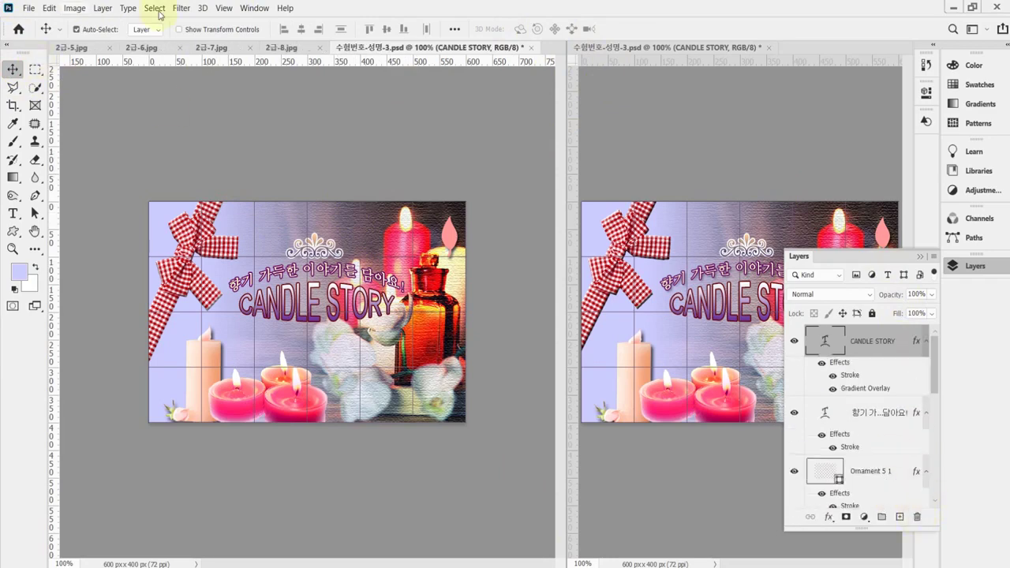
Save the changes to the layered PSD composition and hide the grid in its document window.
click(28, 7)
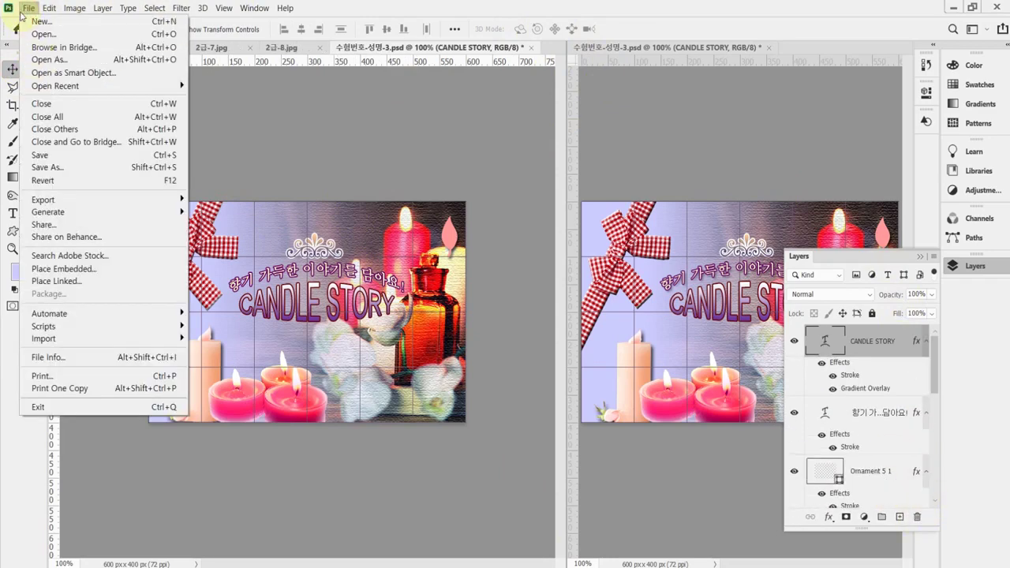
click(43, 155)
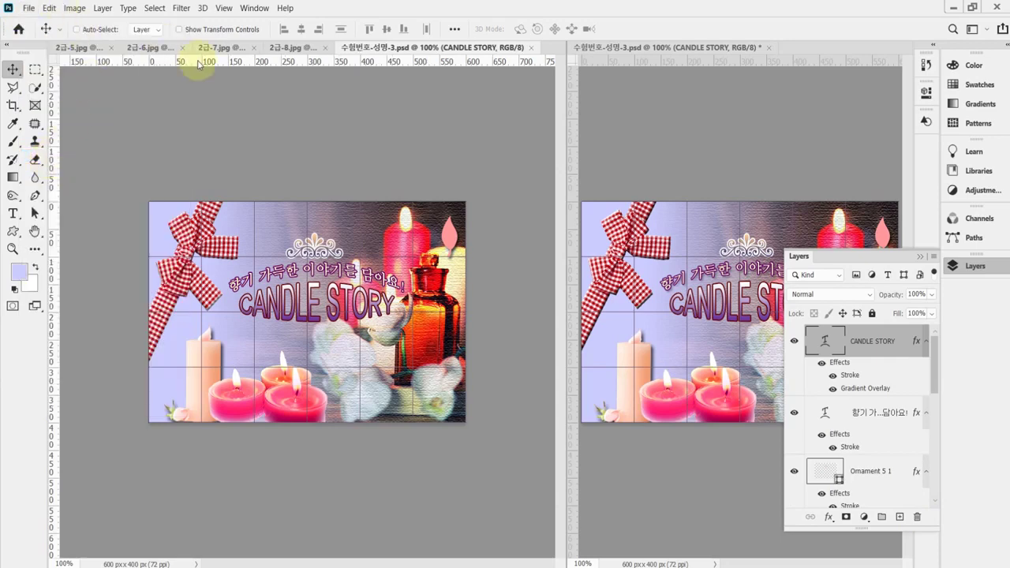
key(ctrl+apostrophe)
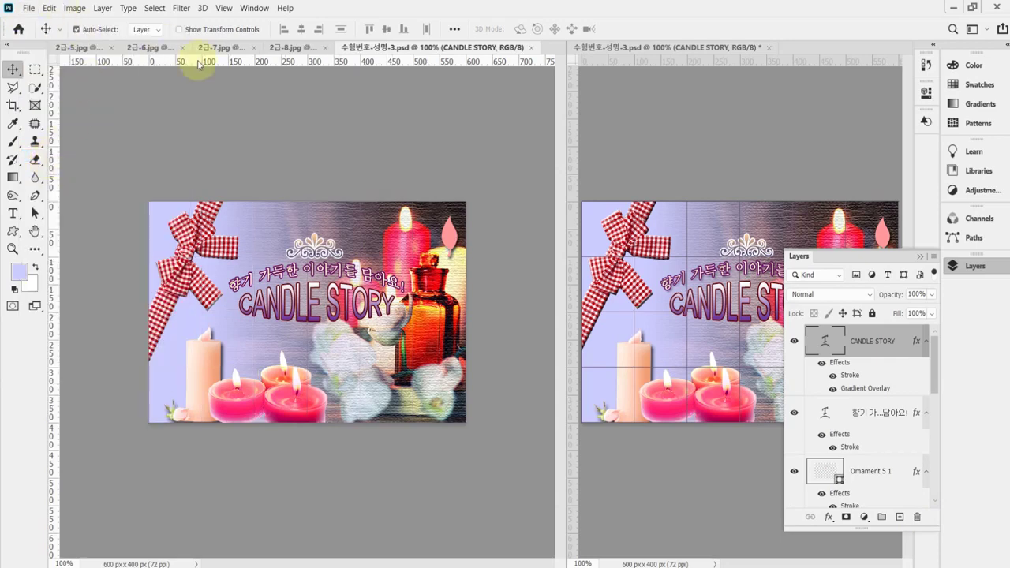
Start saving the composition under a new format and choose the GTQ folder inside Documents (문서) as the destination.
click(29, 10)
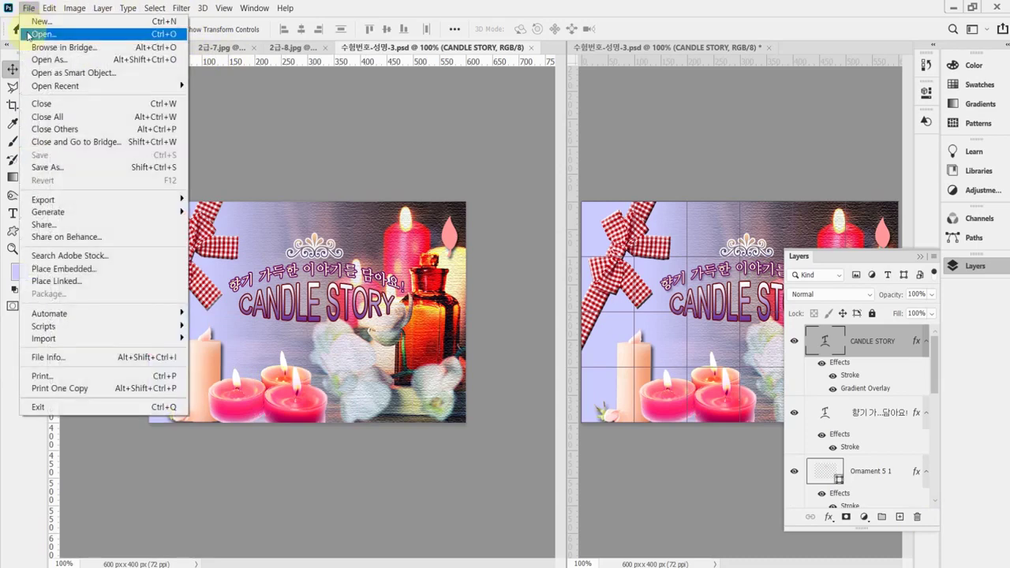
click(60, 168)
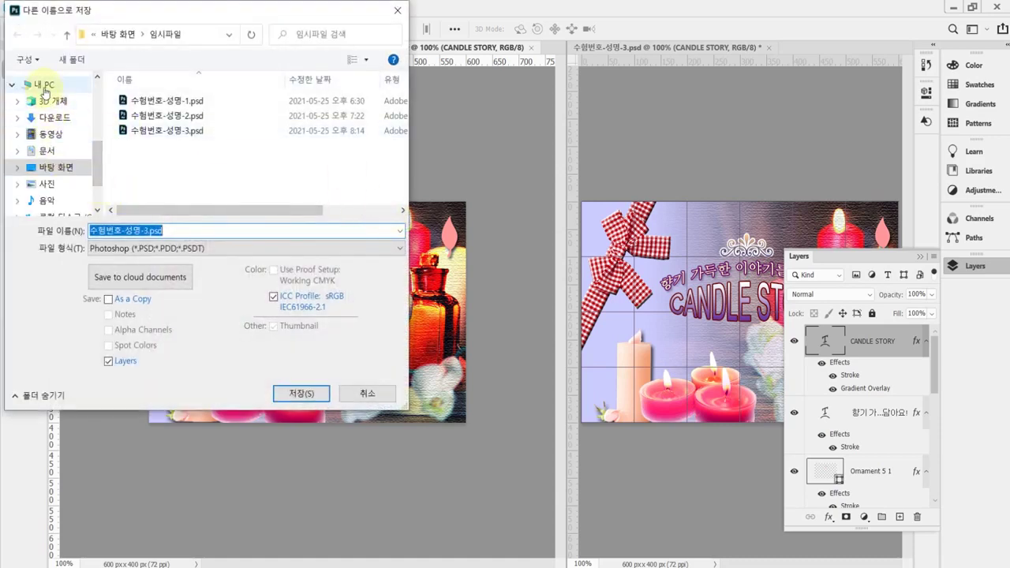
click(46, 150)
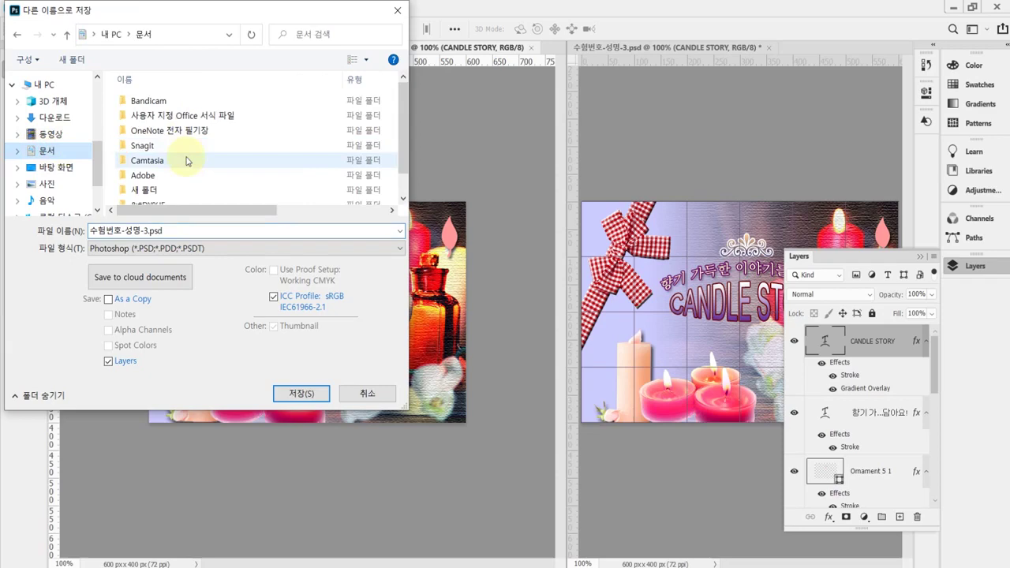
scroll(176, 189, down, 1)
double_click(180, 198)
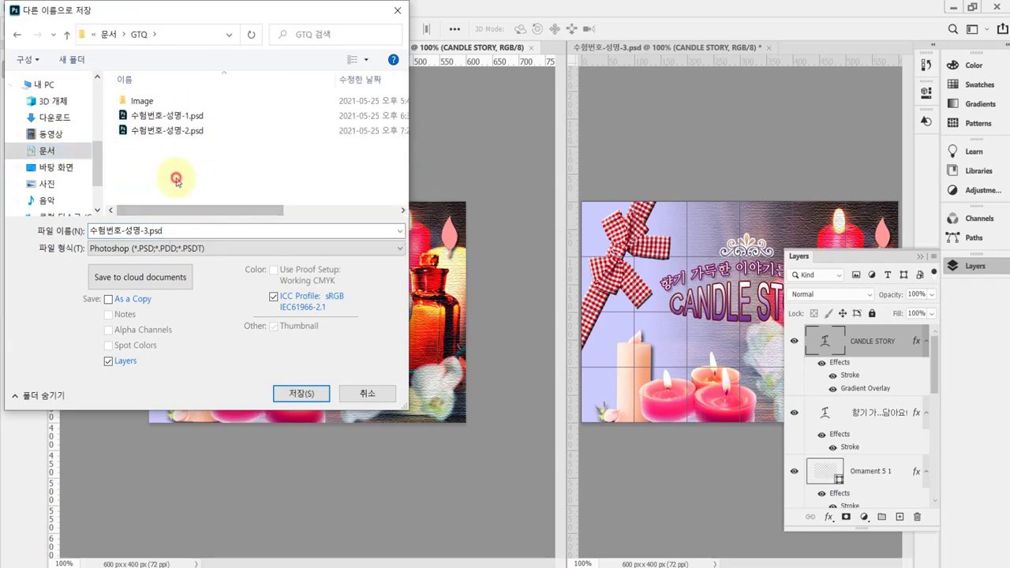
Save the composition in JPEG format as 수험번호-성명-3.jpg with image quality 8.
click(140, 230)
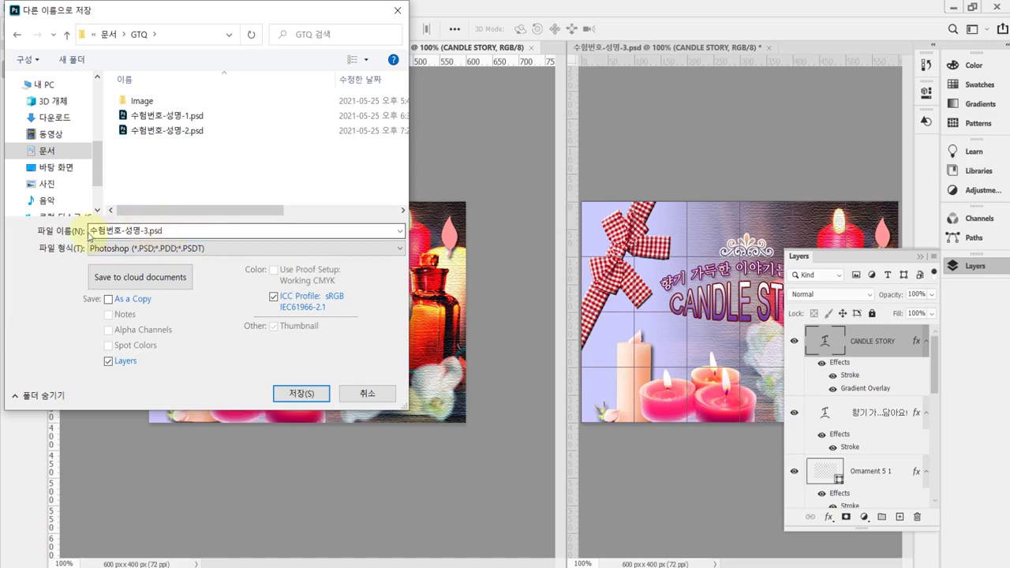
click(225, 249)
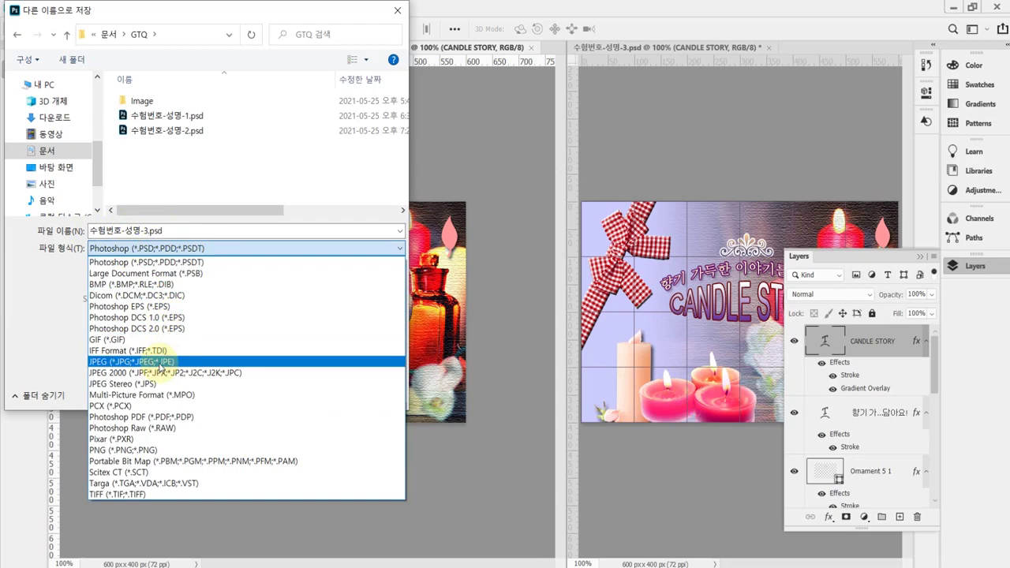
click(161, 362)
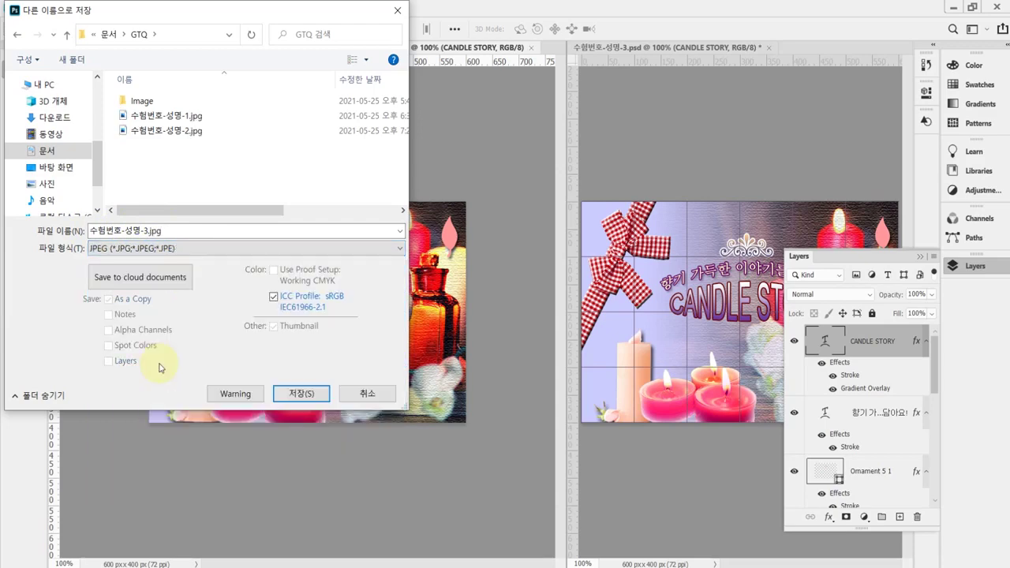
click(153, 230)
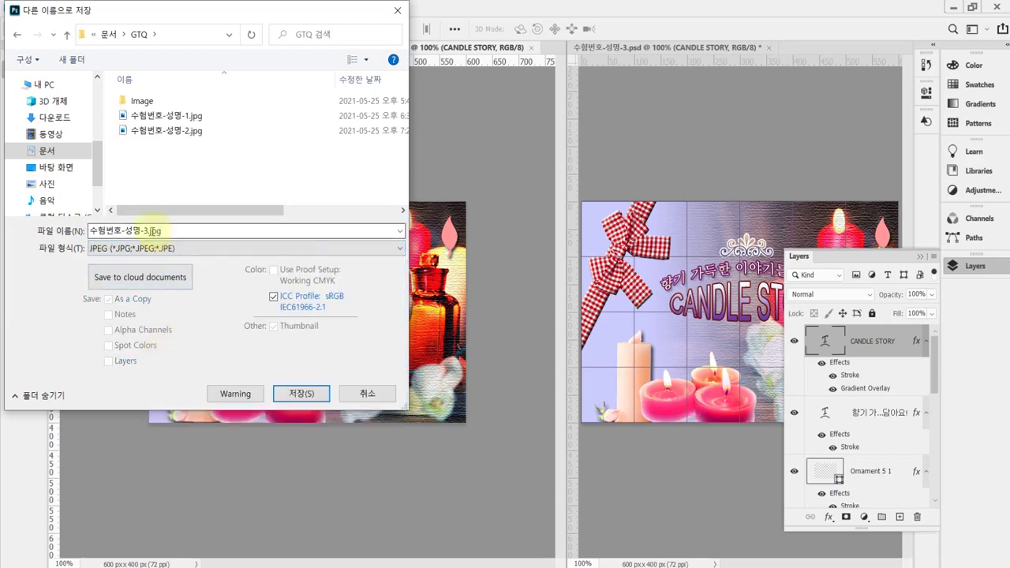
click(311, 397)
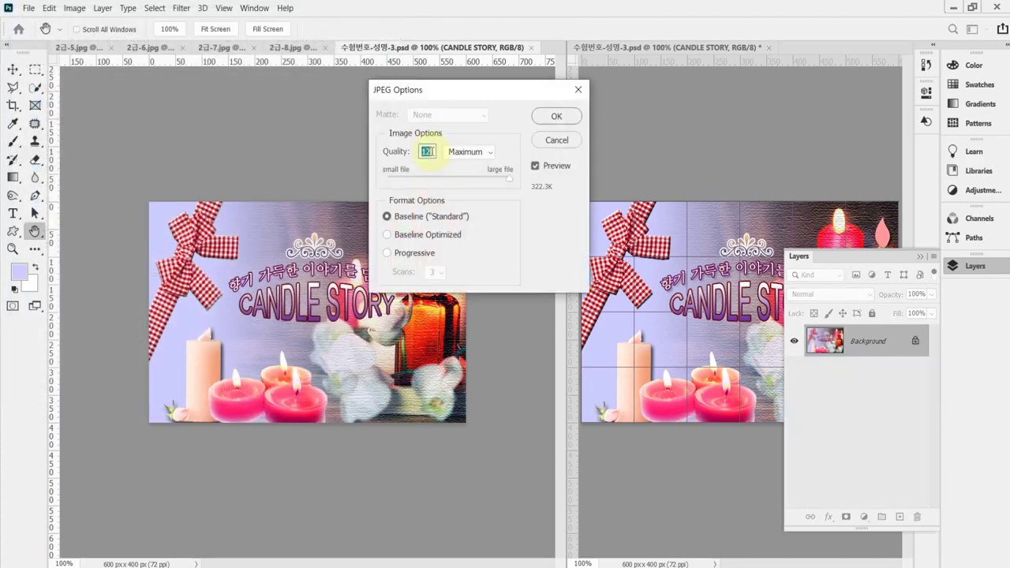
text(8)
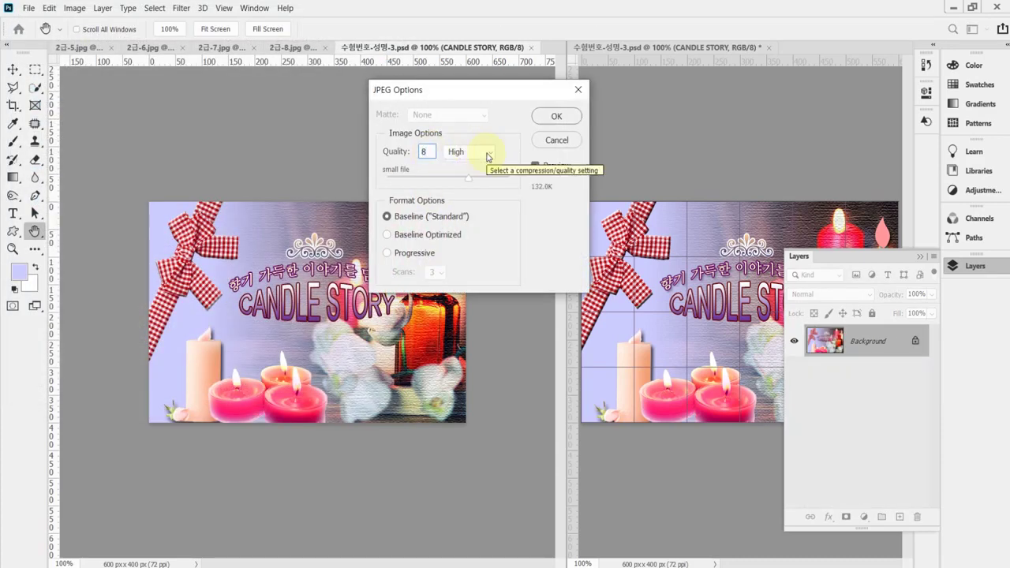
key(Return)
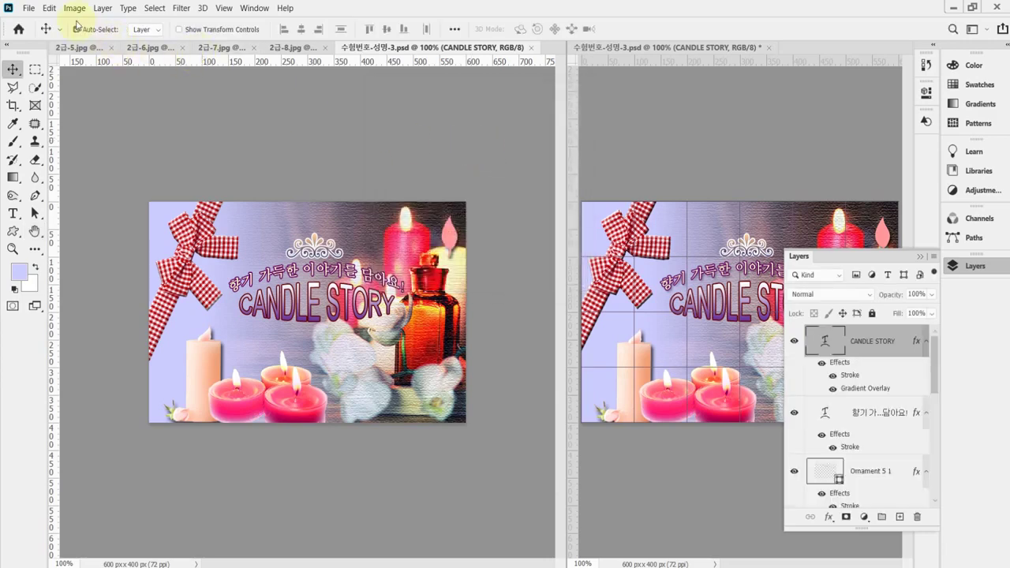
Open the image size settings for the CANDLE STORY composition with its width ready for editing.
click(74, 8)
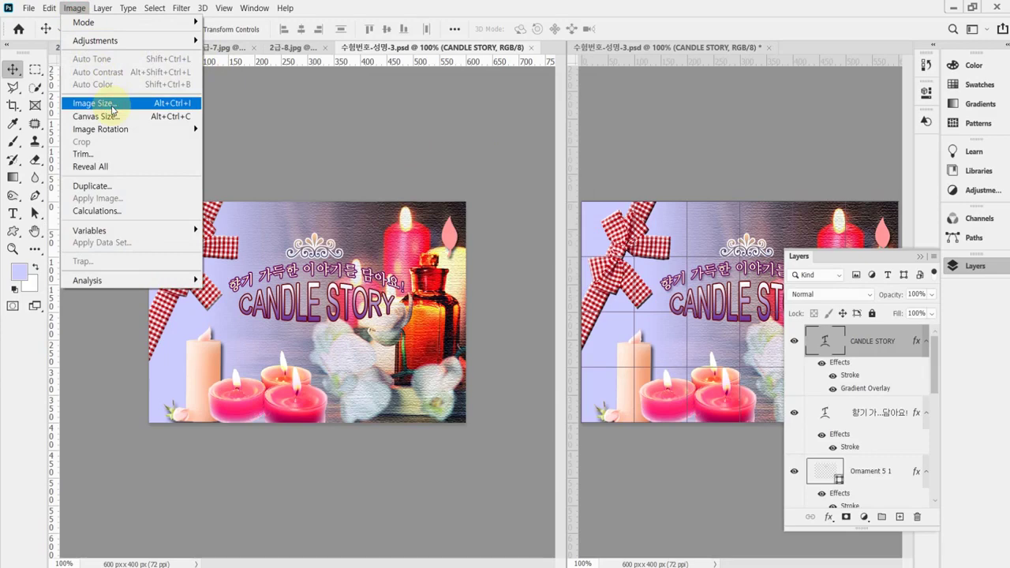
click(112, 105)
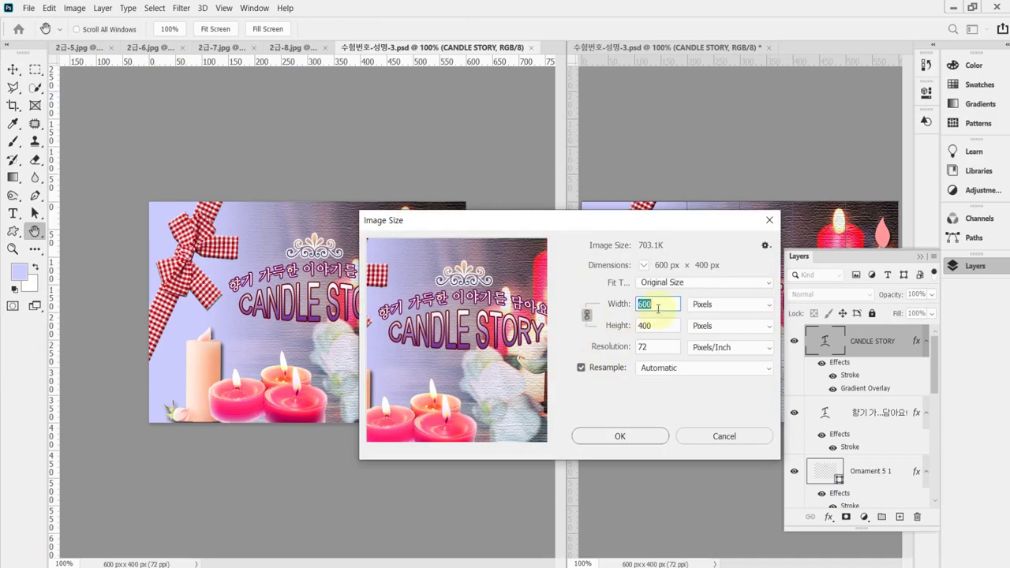
Resize the candle image to 60 pixels wide and save it as 수험번호-성명-3.psd in the Documents GTQ folder.
text(60)
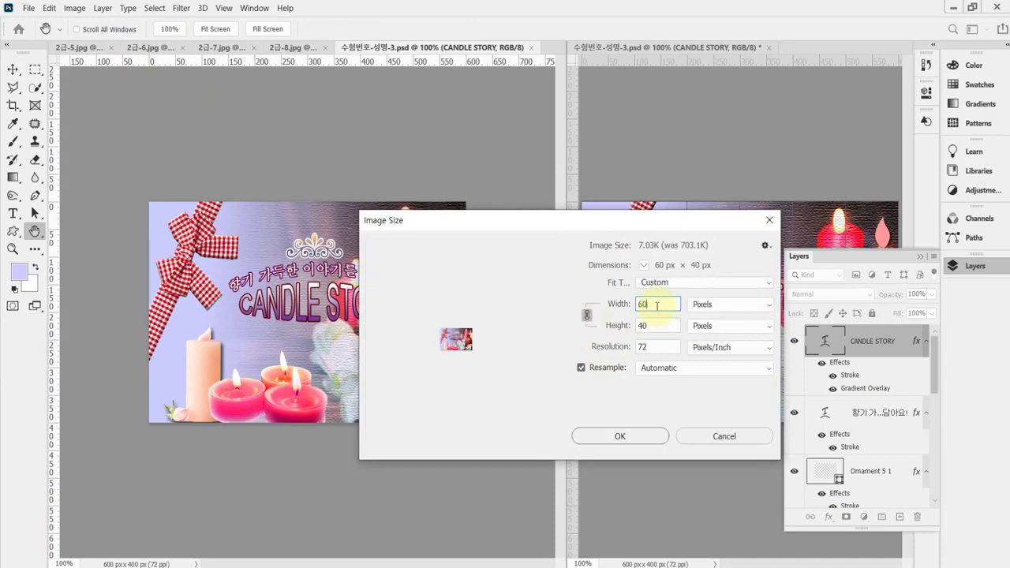
click(640, 439)
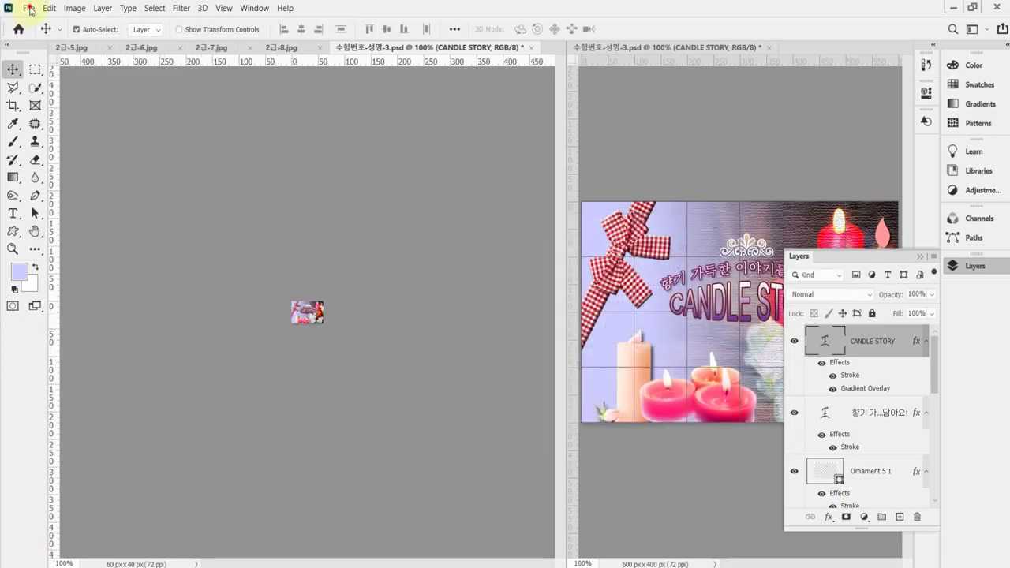
click(29, 8)
click(70, 168)
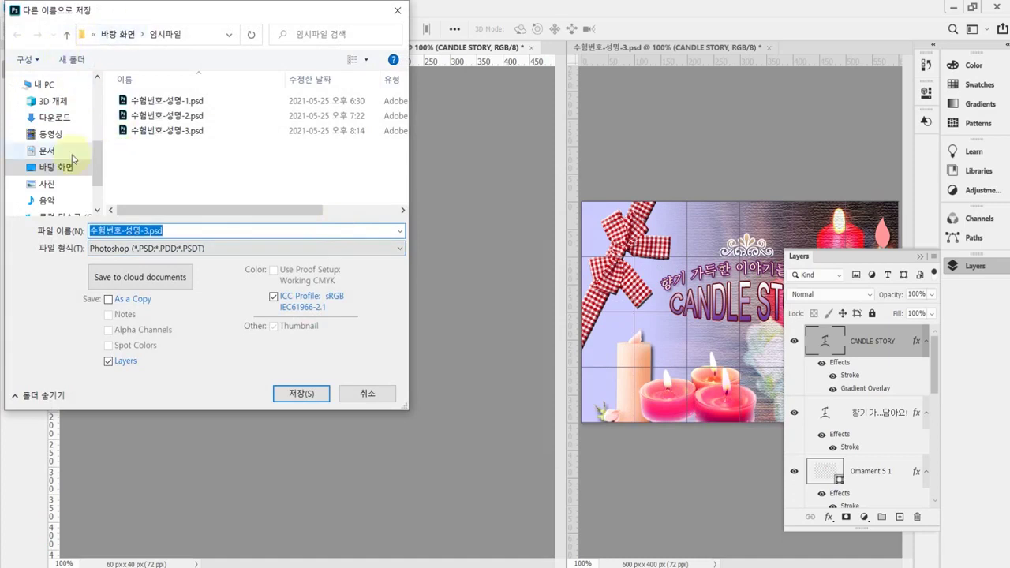
click(43, 84)
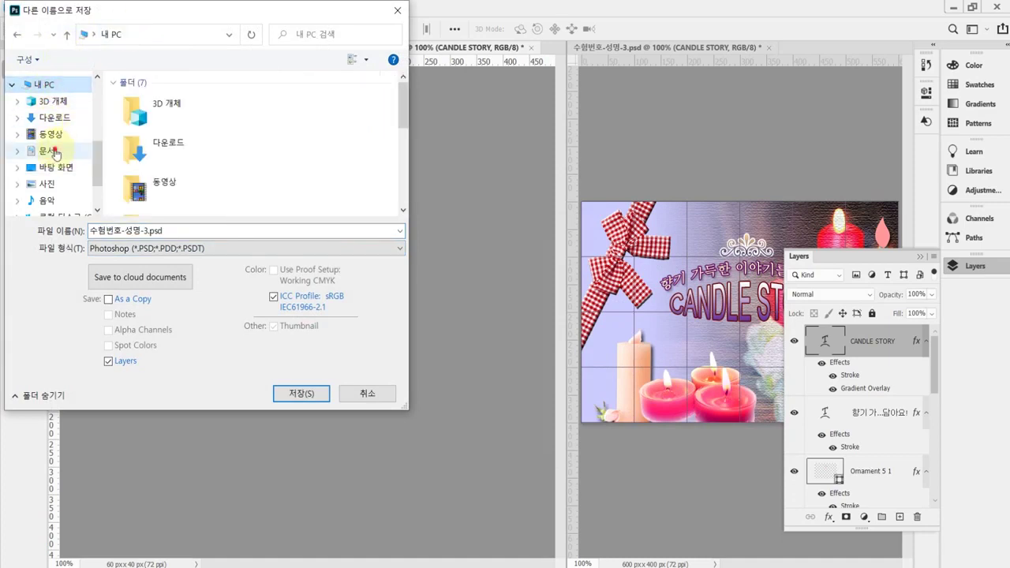
click(63, 151)
scroll(184, 158, down, 2)
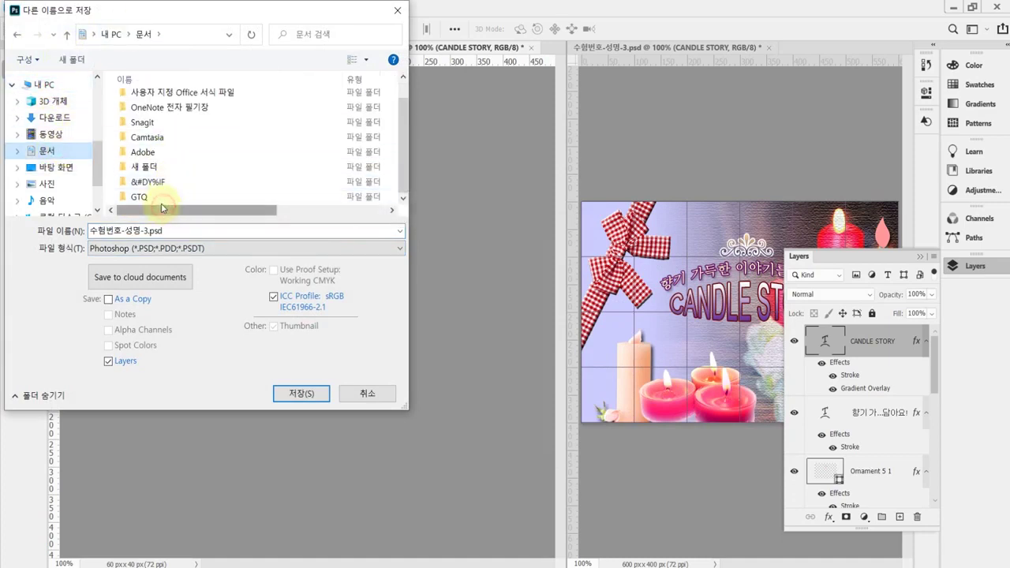
double_click(139, 197)
click(245, 249)
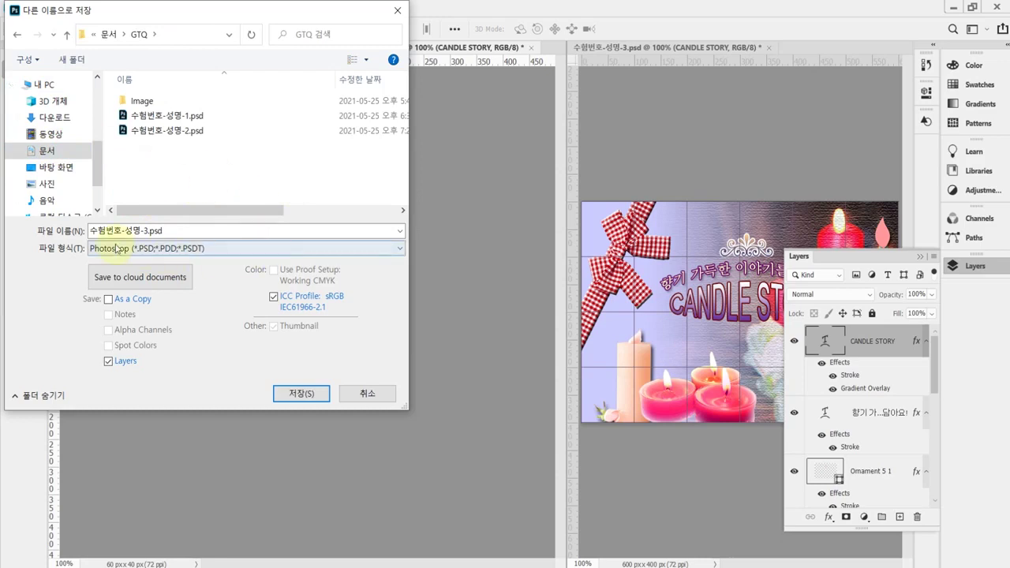
click(309, 400)
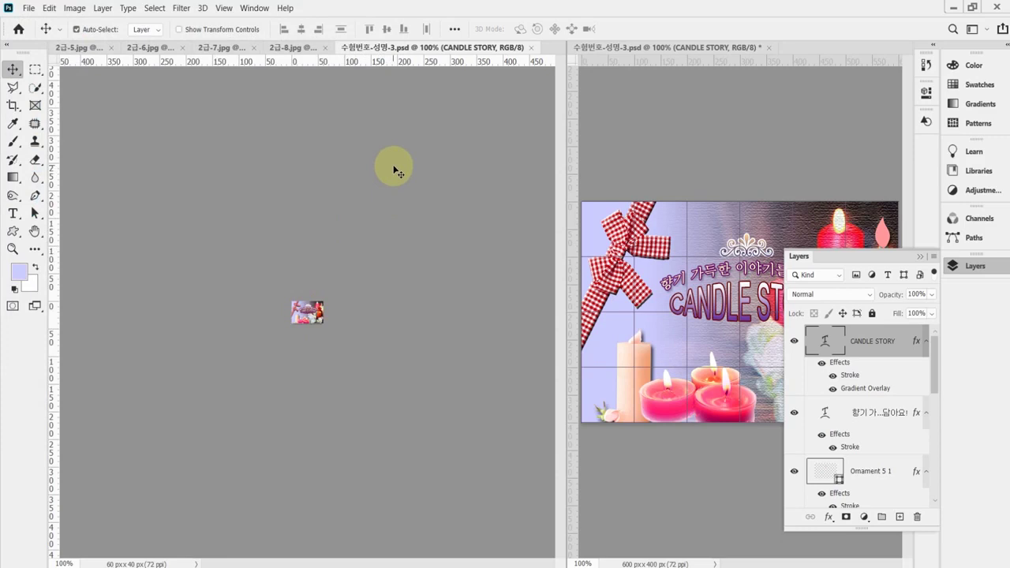
Switch to the PDF in Acrobat Reader and read page 97's file, image-effect, text-effect and output requirements for the Perfume Diffuser exercise.
key(alt+Tab)
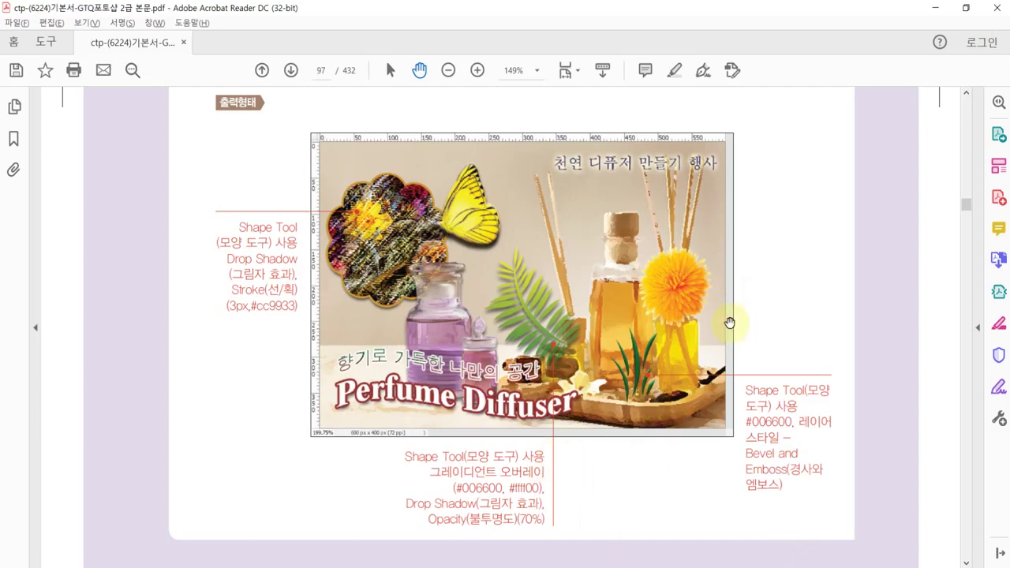
drag(756, 202, 748, 491)
scroll(680, 327, up, 2)
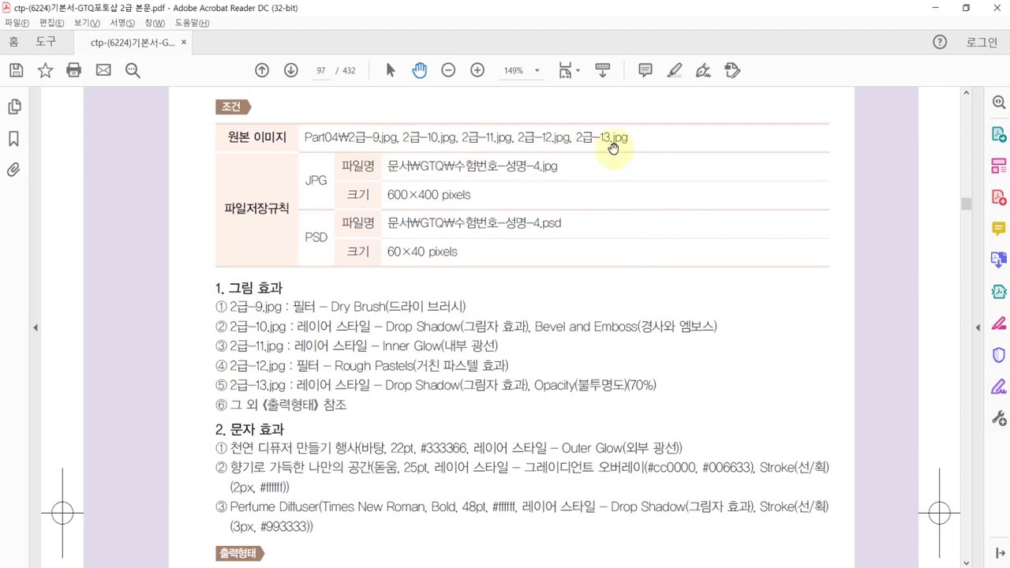
drag(782, 308, 776, 247)
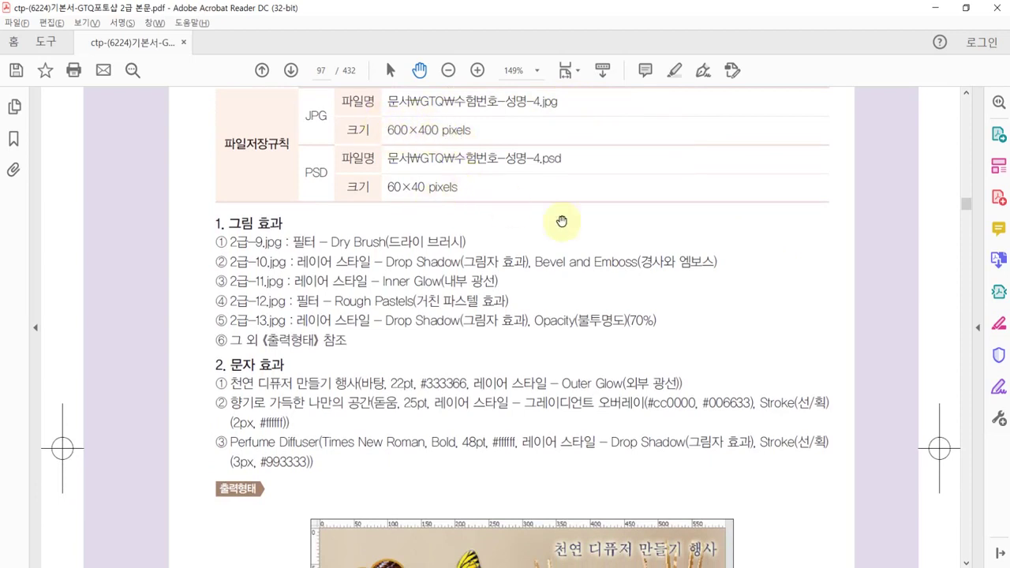
drag(611, 260, 582, 147)
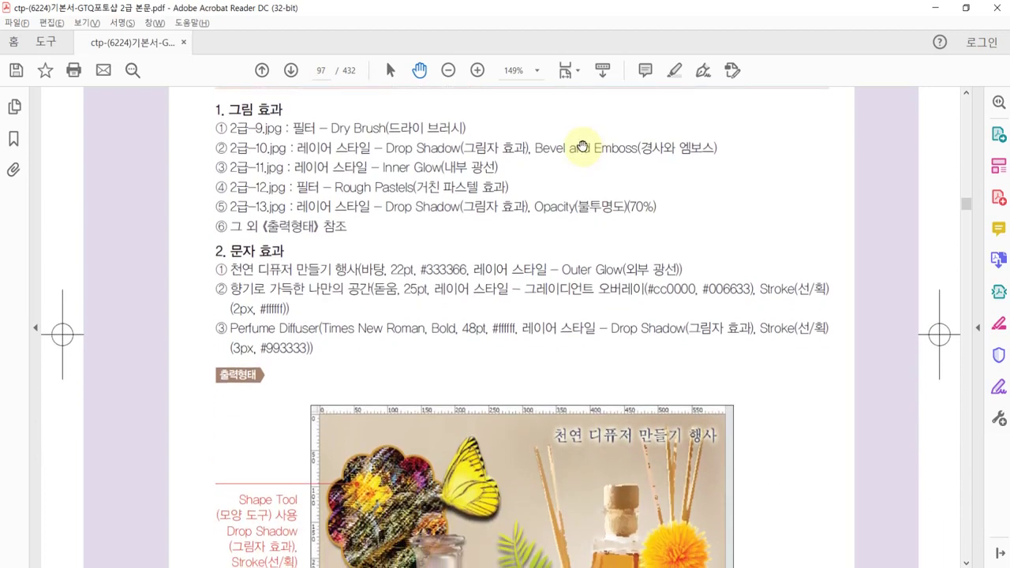
drag(713, 272, 713, 262)
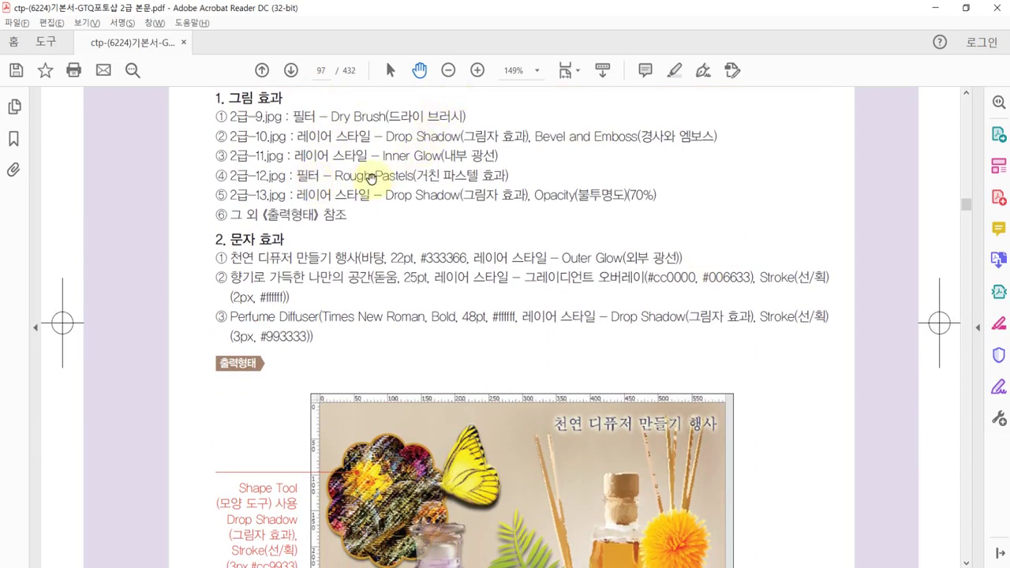
drag(622, 307, 618, 261)
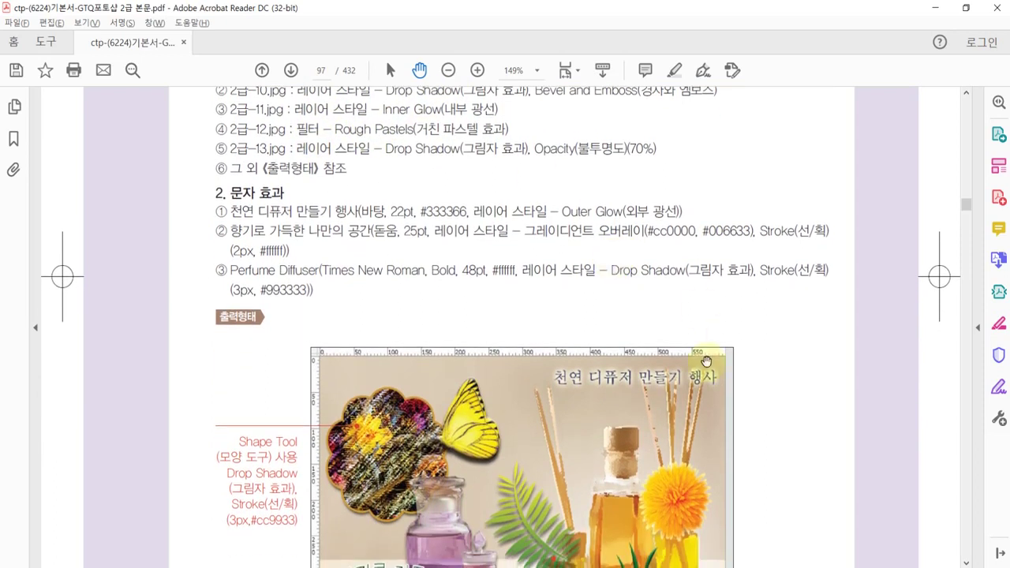
scroll(619, 294, up, 1)
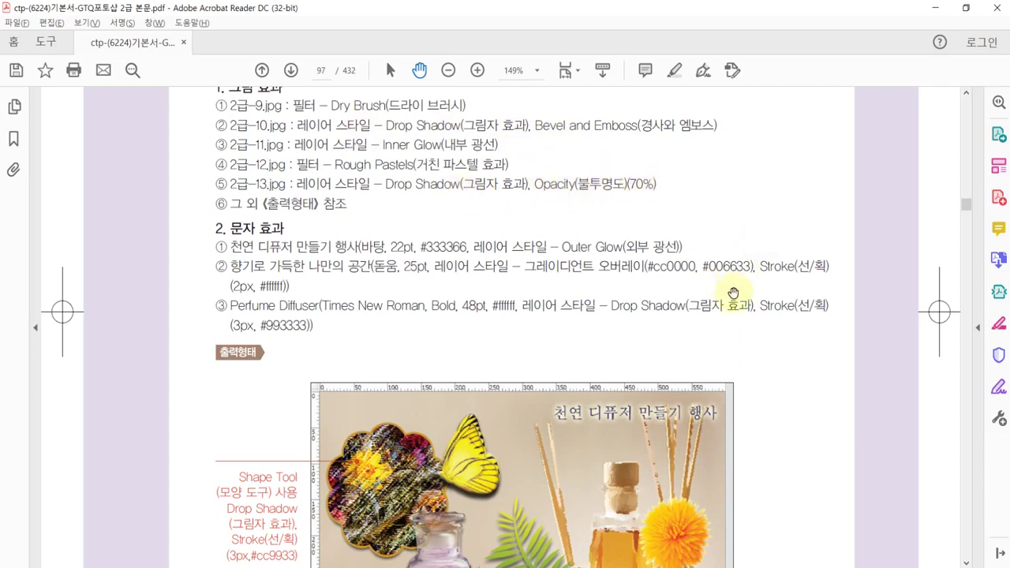
scroll(735, 316, down, 3)
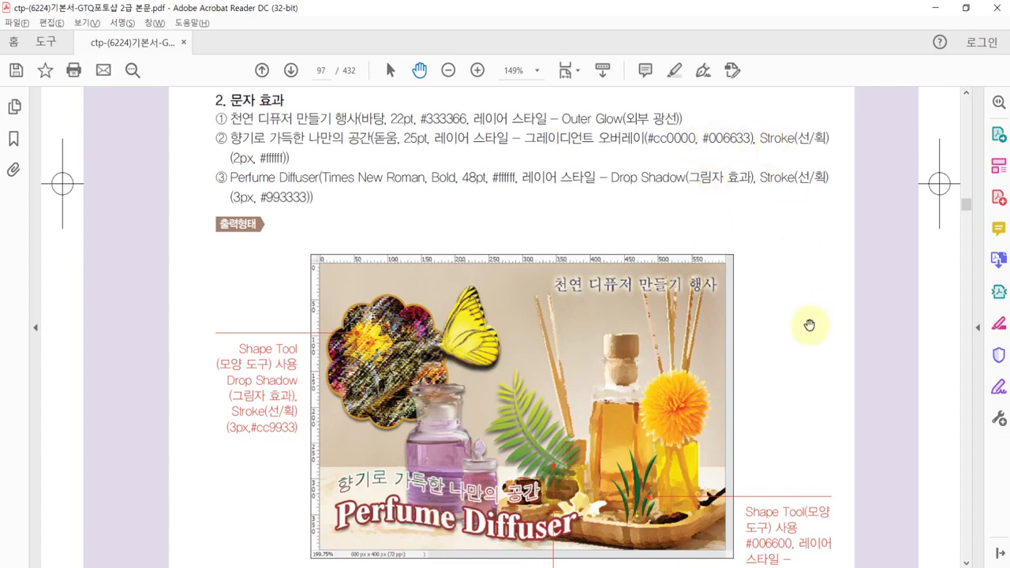
scroll(810, 325, down, 4)
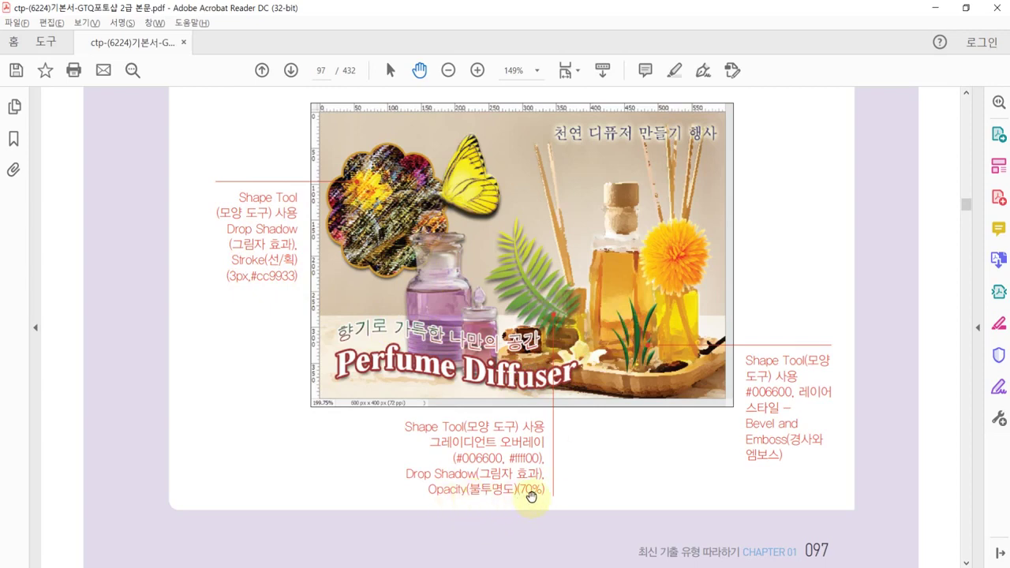
scroll(400, 197, up, 1)
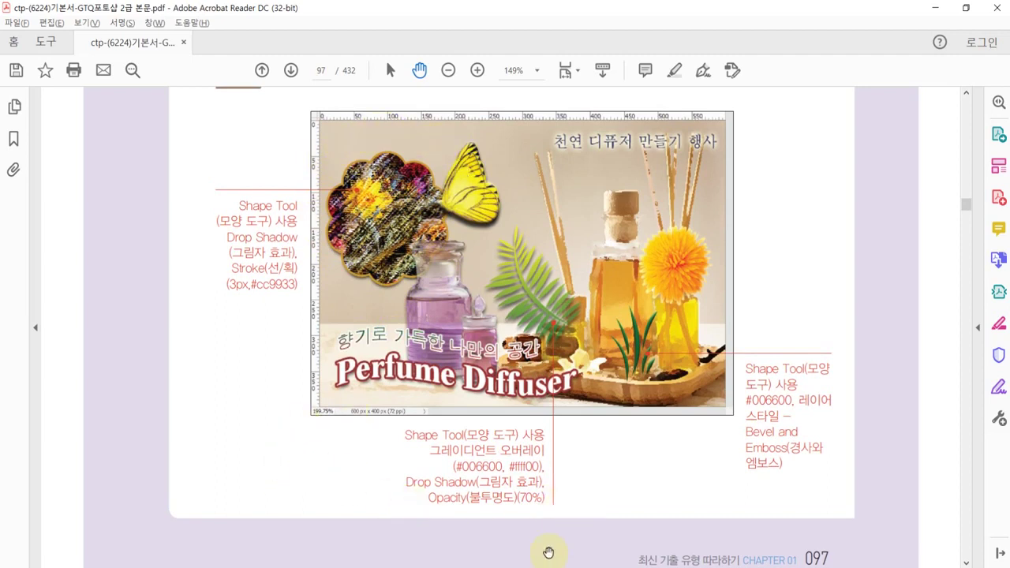
Switch back to Photoshop and open the images 2급-9.jpg through 2급-13.jpg from the GTQ Image folder.
click(553, 530)
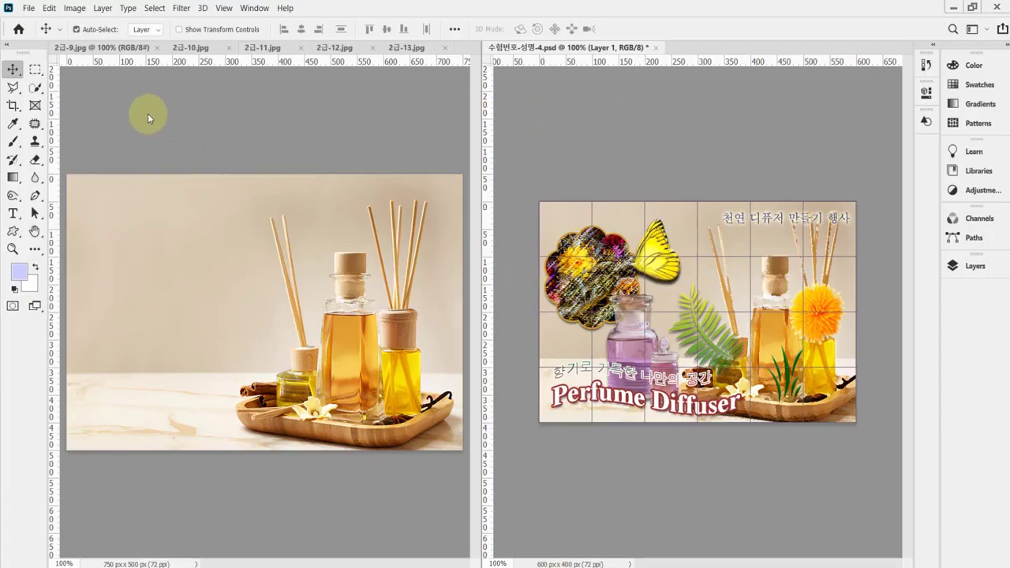
click(31, 11)
click(37, 35)
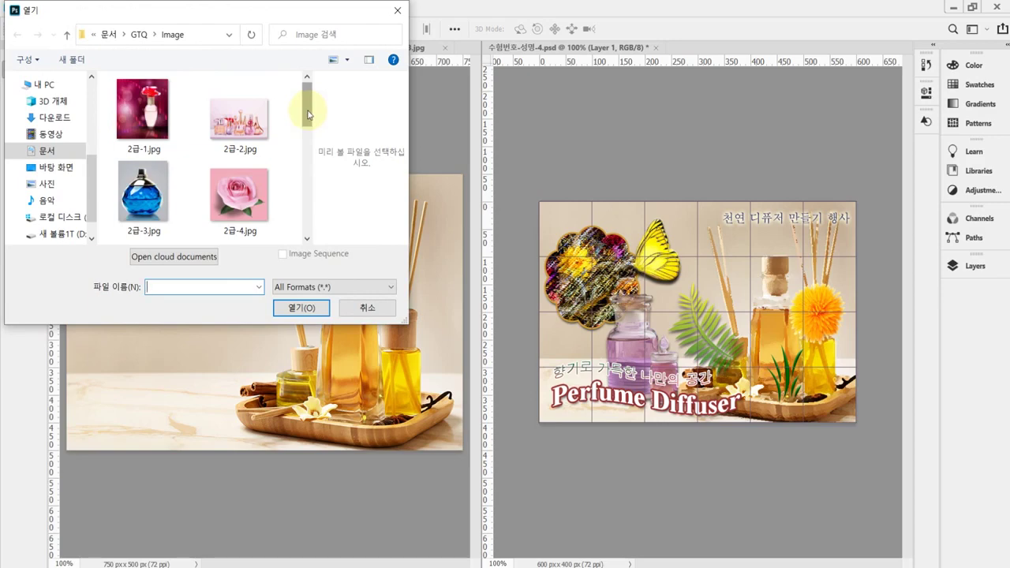
drag(308, 111, 315, 190)
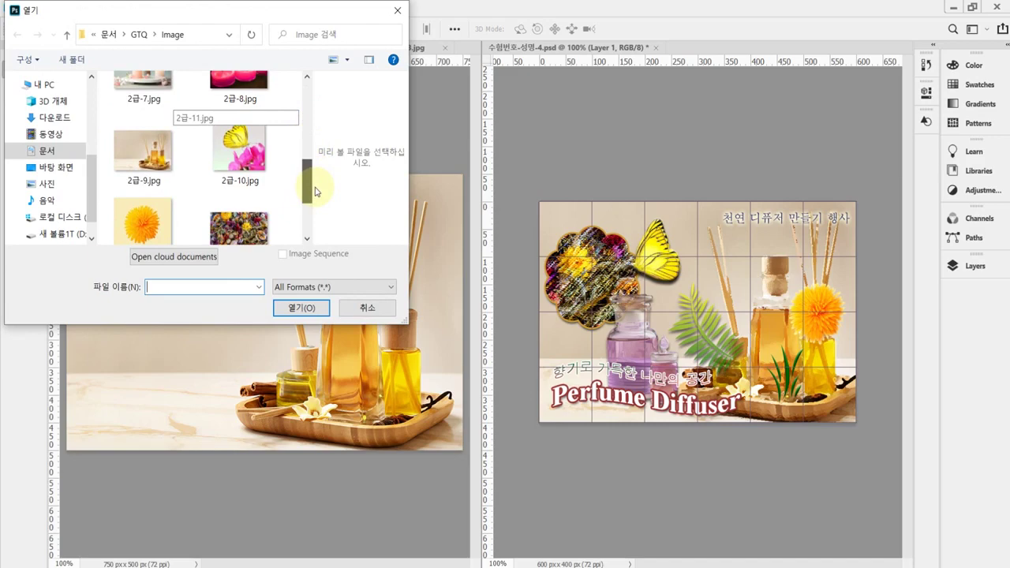
click(155, 167)
scroll(245, 170, down, 3)
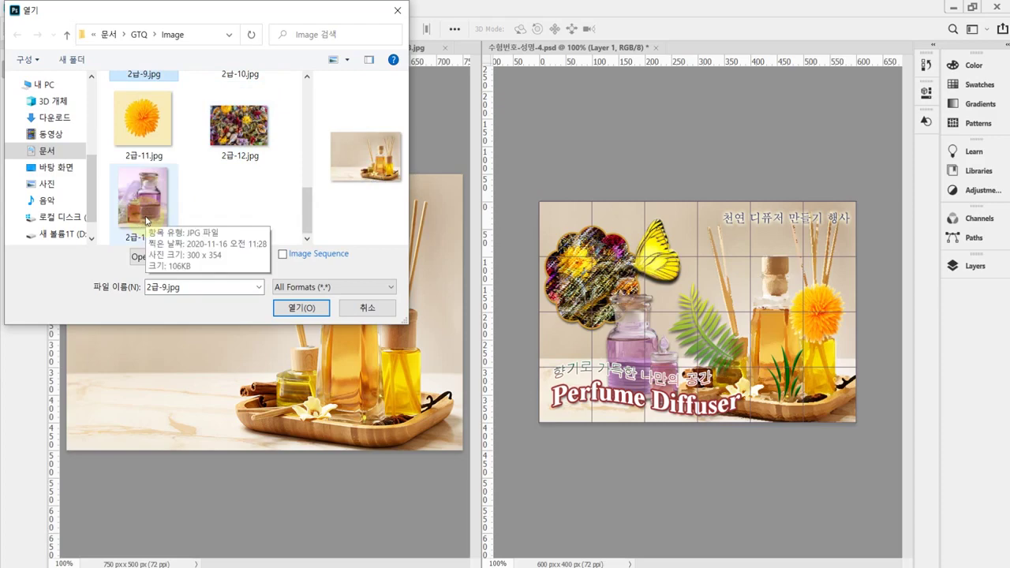
shift+click(141, 217)
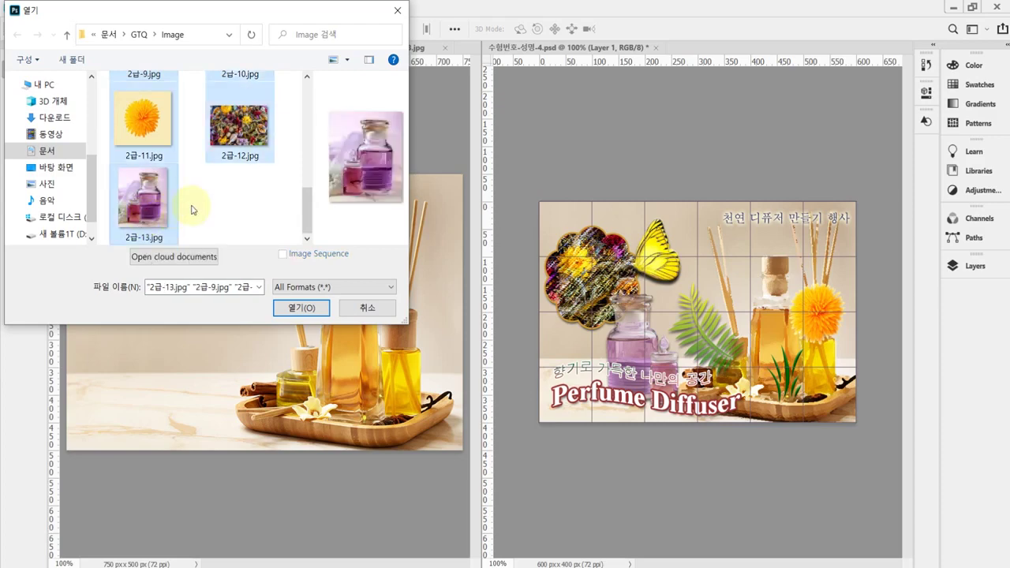
key(Return)
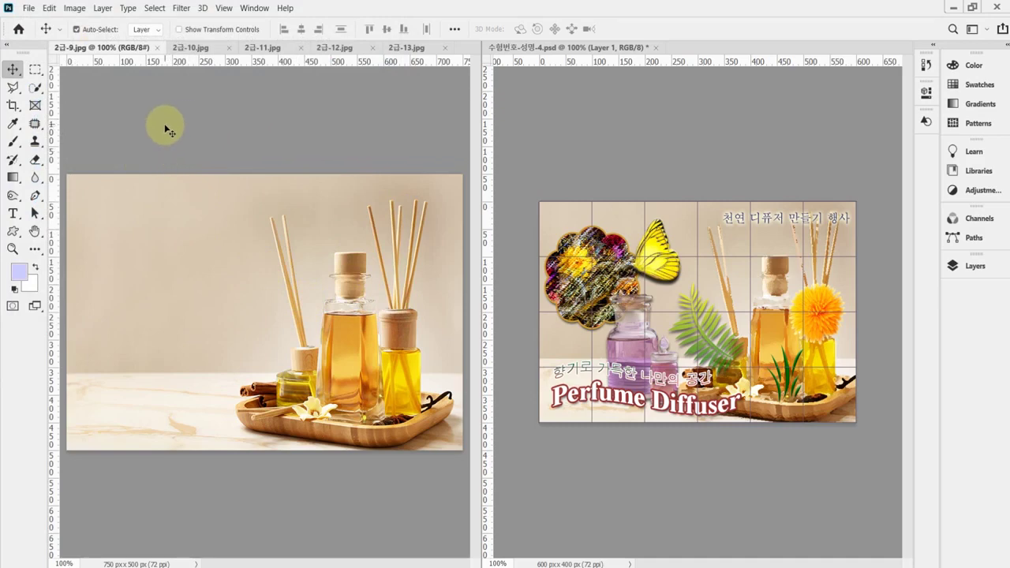
drag(176, 113, 205, 126)
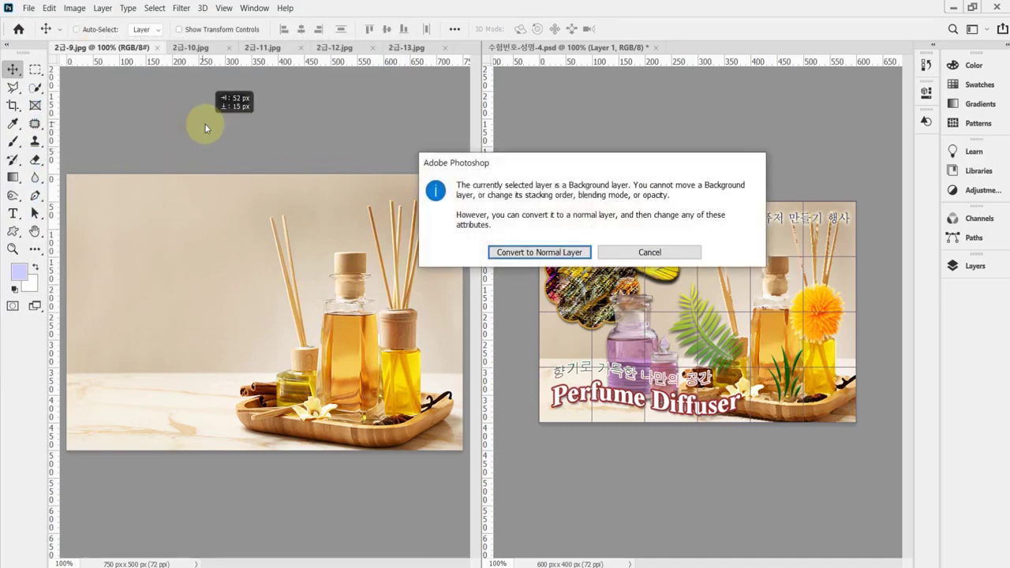
click(655, 253)
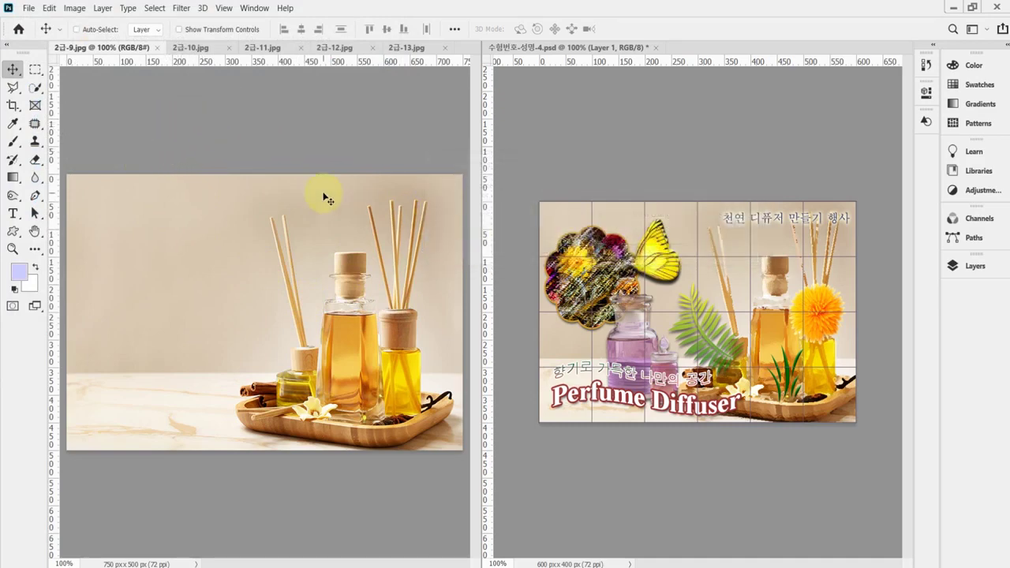
Create a white 600 × 400 pixel RGB document at 72 pixels/inch and show its grid.
key(ctrl+n)
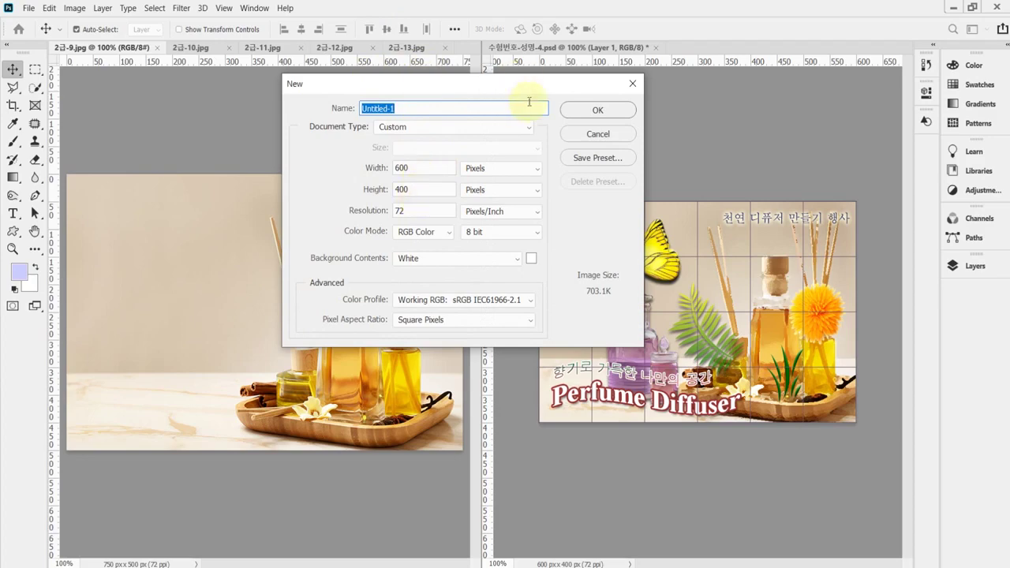
click(614, 114)
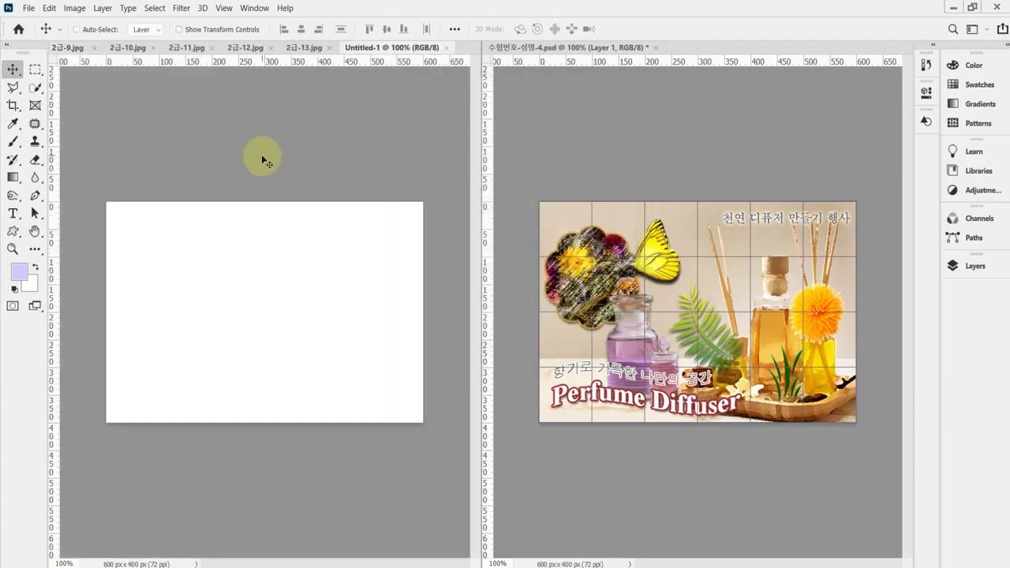
key(ctrl+apostrophe)
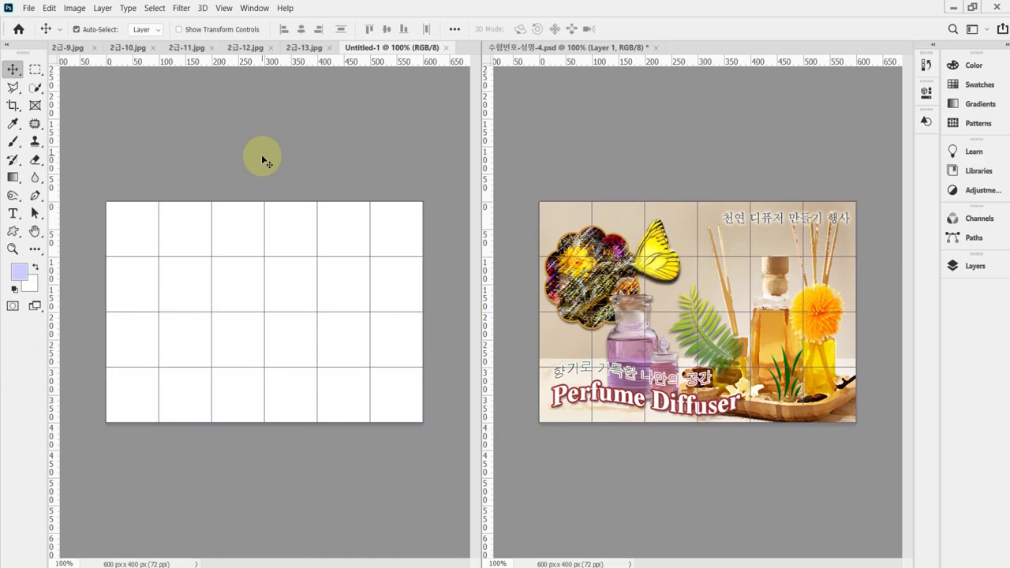
Copy the entire 2급-9.jpg image and paste it into the new blank document.
click(67, 48)
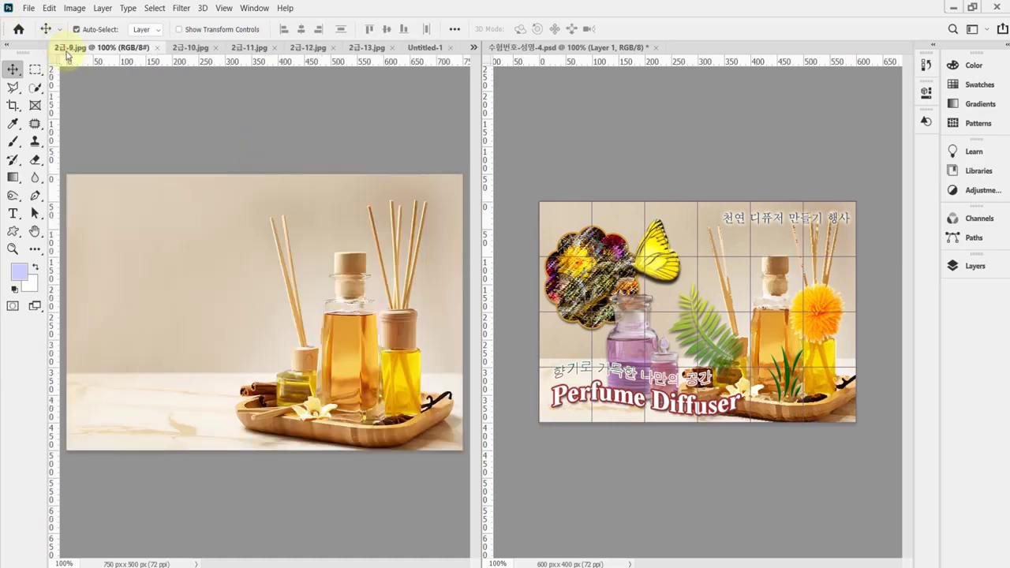
click(424, 47)
click(69, 49)
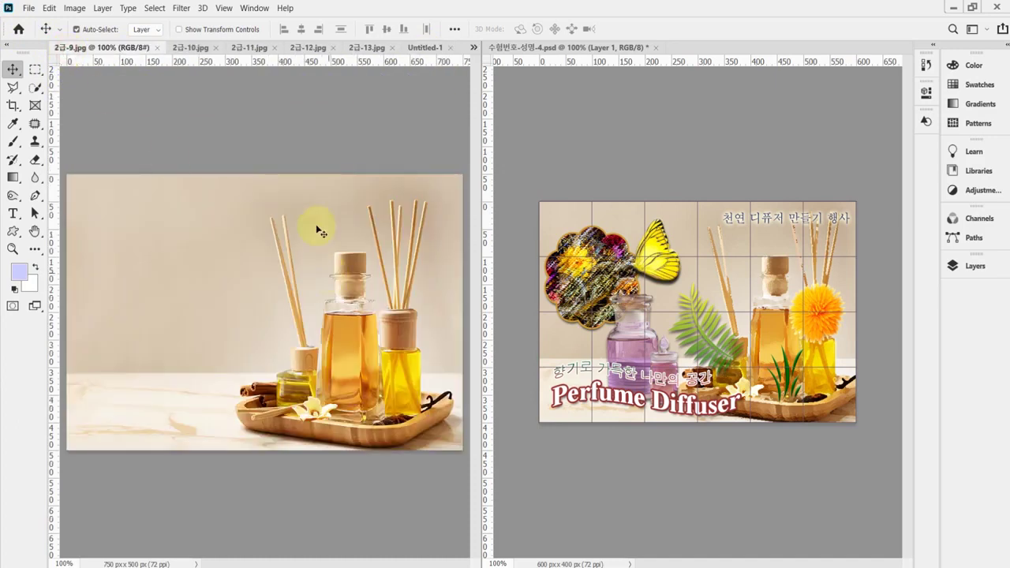
key(ctrl+a)
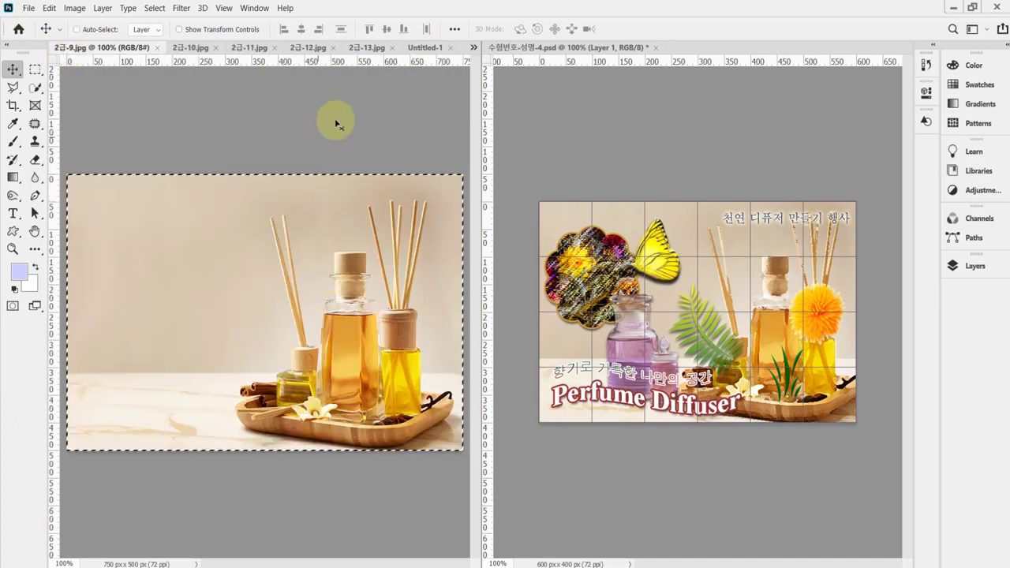
click(423, 49)
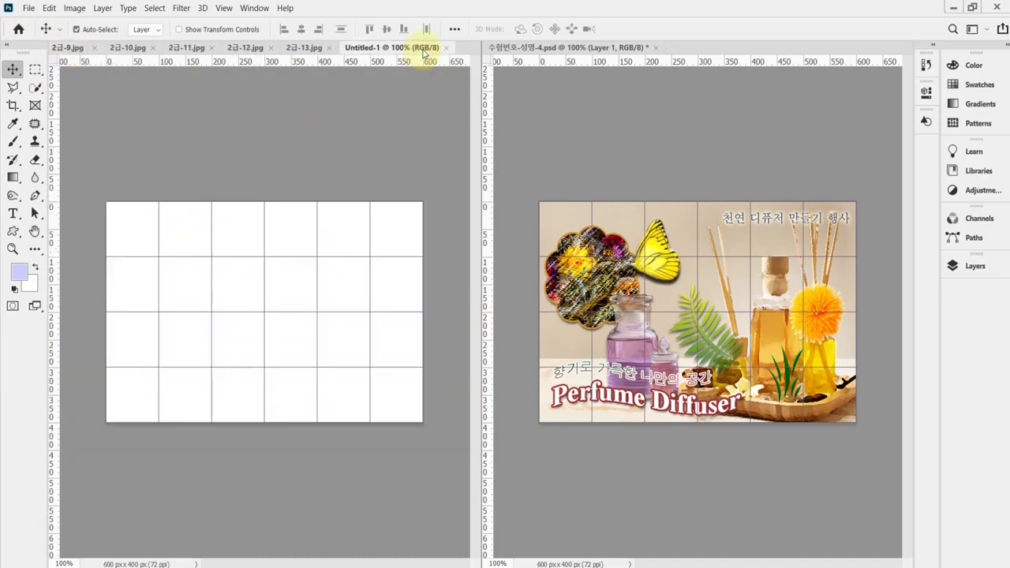
key(ctrl+v)
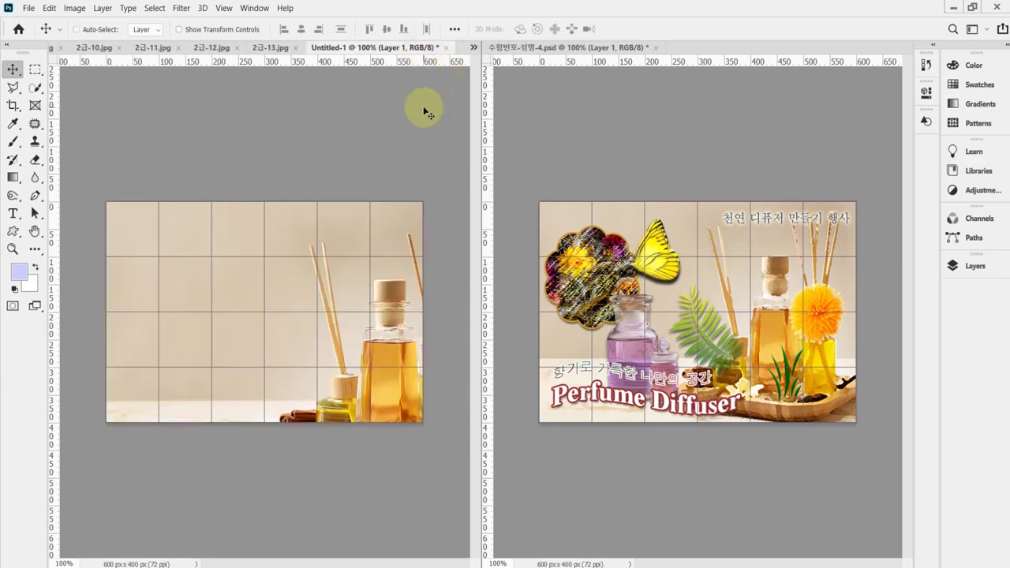
Scale the pasted diffuser photo proportionally to about 84.5% and position it over the canvas to match the reference composition.
key(ctrl+t)
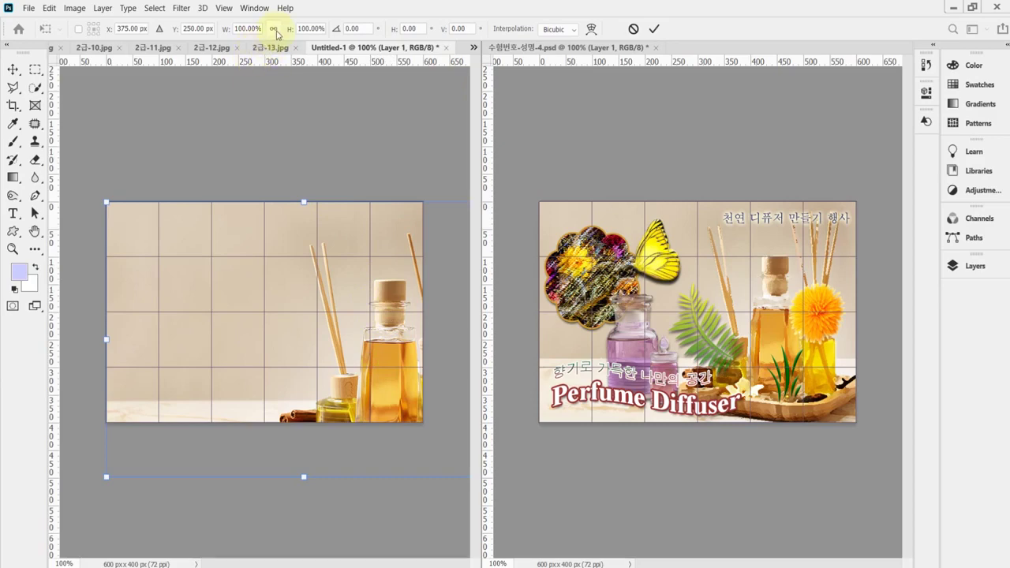
click(273, 28)
drag(225, 28, 213, 29)
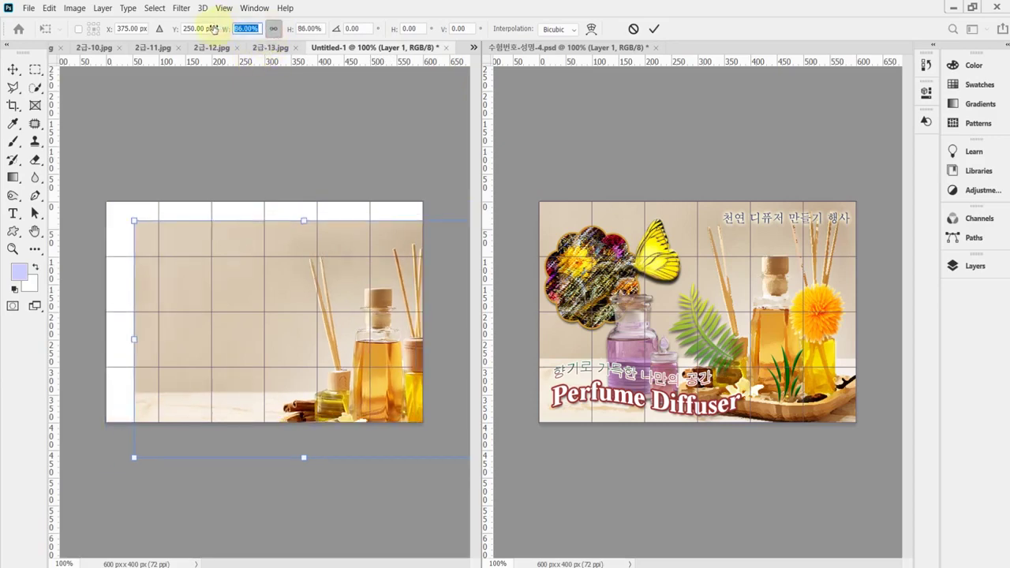
drag(367, 269, 353, 236)
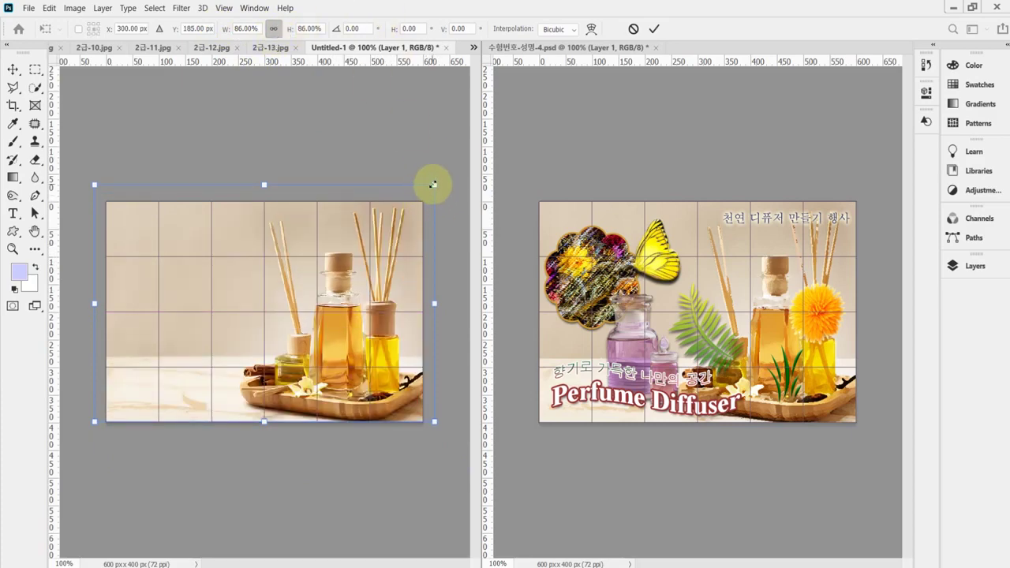
drag(433, 184, 428, 190)
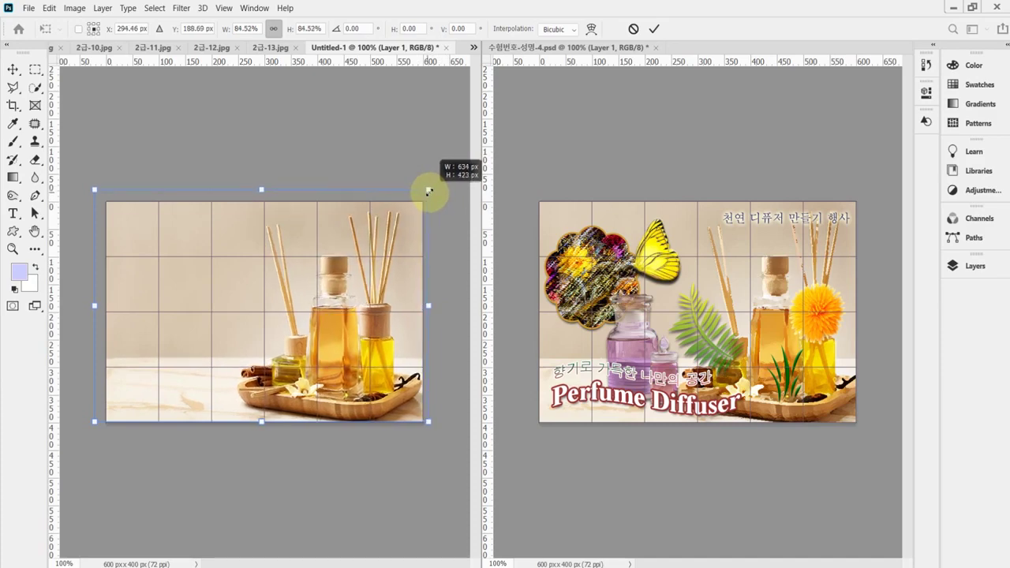
drag(402, 250, 405, 247)
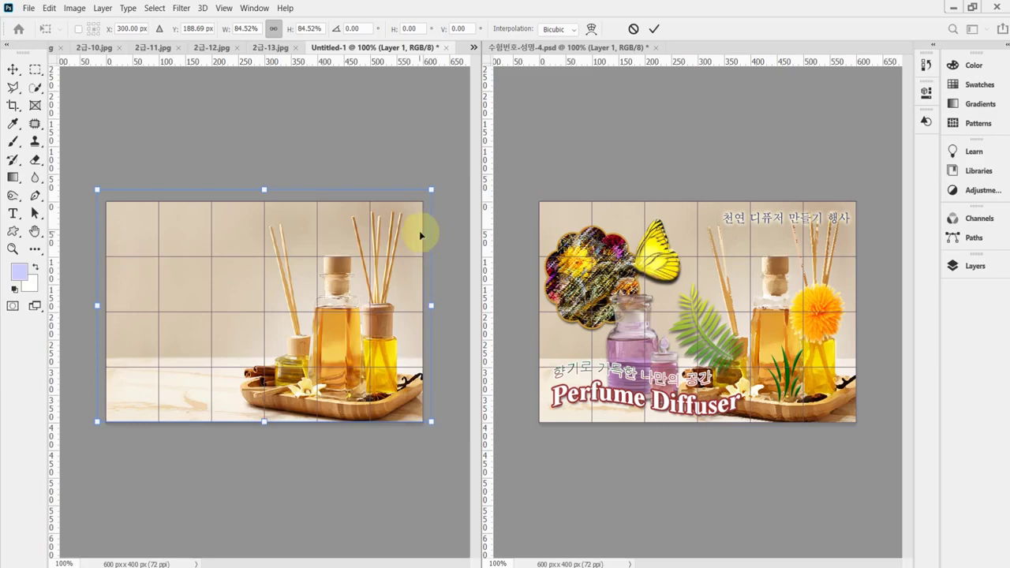
Nudge the diffuser photo 1 px down and 5 px to the right and apply the transform.
key(Down)
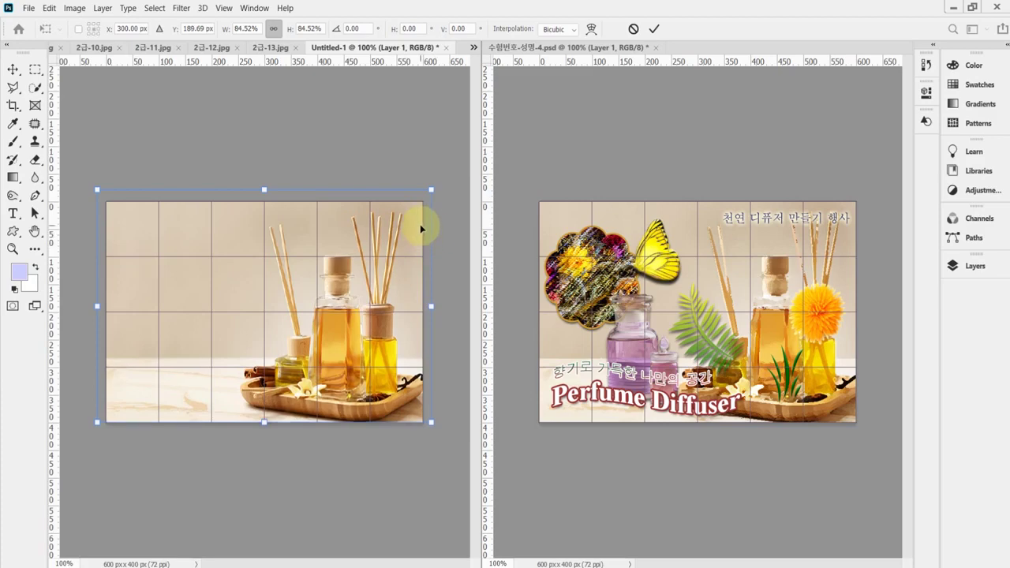
key(Right)
key(Right)
key(Right)
key(Right)
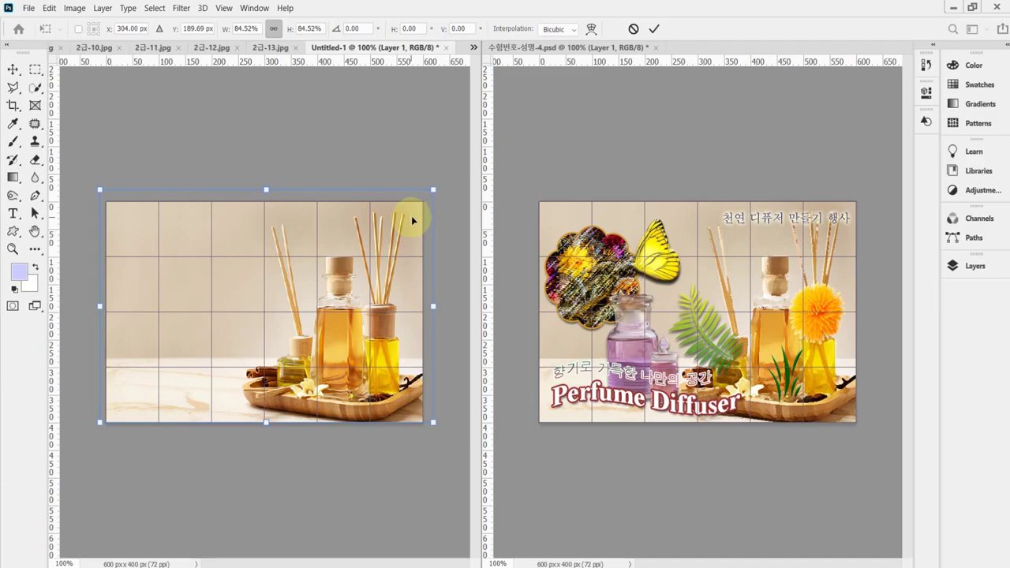
key(Right)
key(Return)
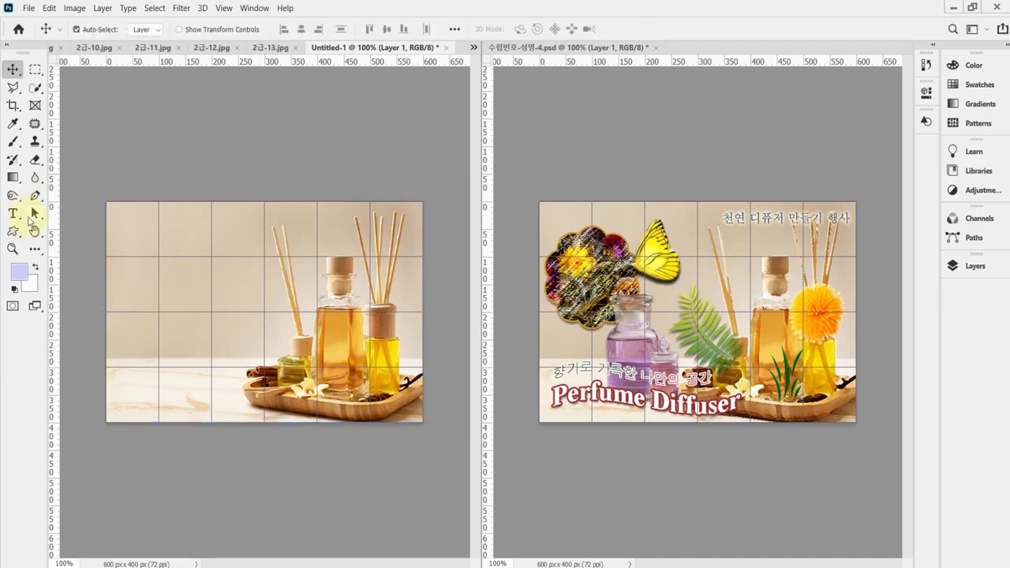
Save the document as the Photoshop file 수험번호-성명-4 in the desktop's 임시파일 folder.
key(ctrl+shift+s)
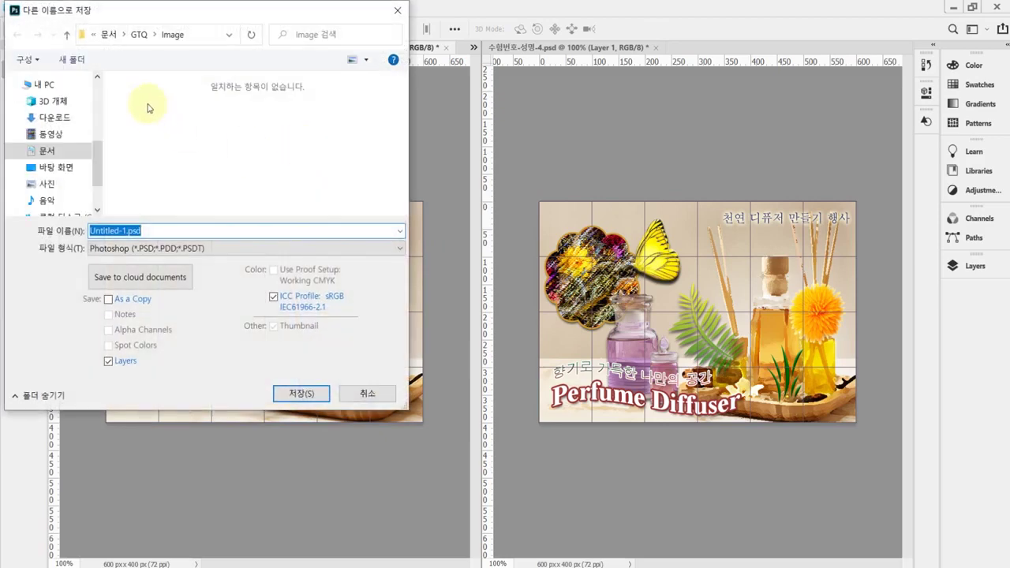
click(62, 167)
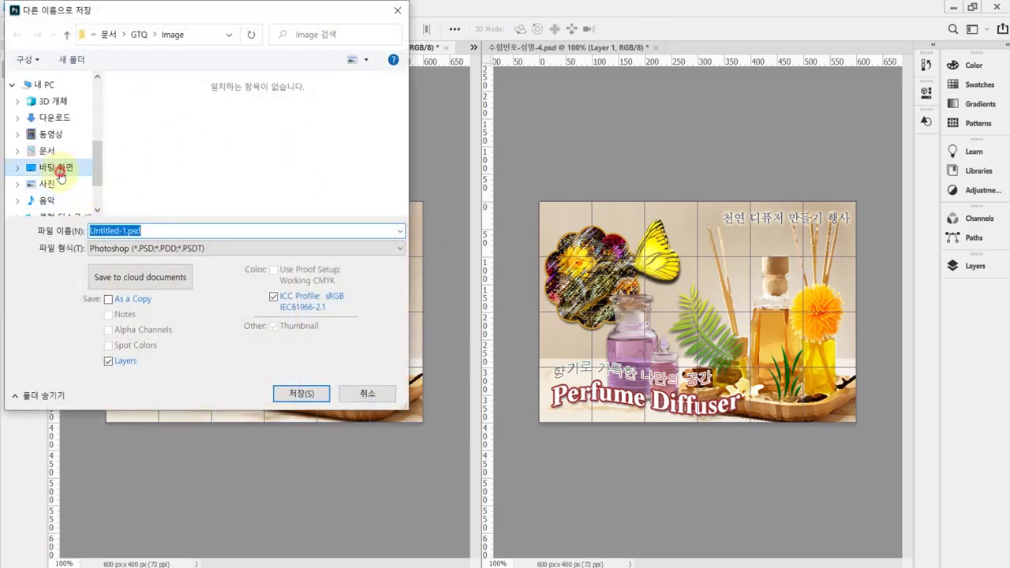
click(220, 128)
double_click(221, 129)
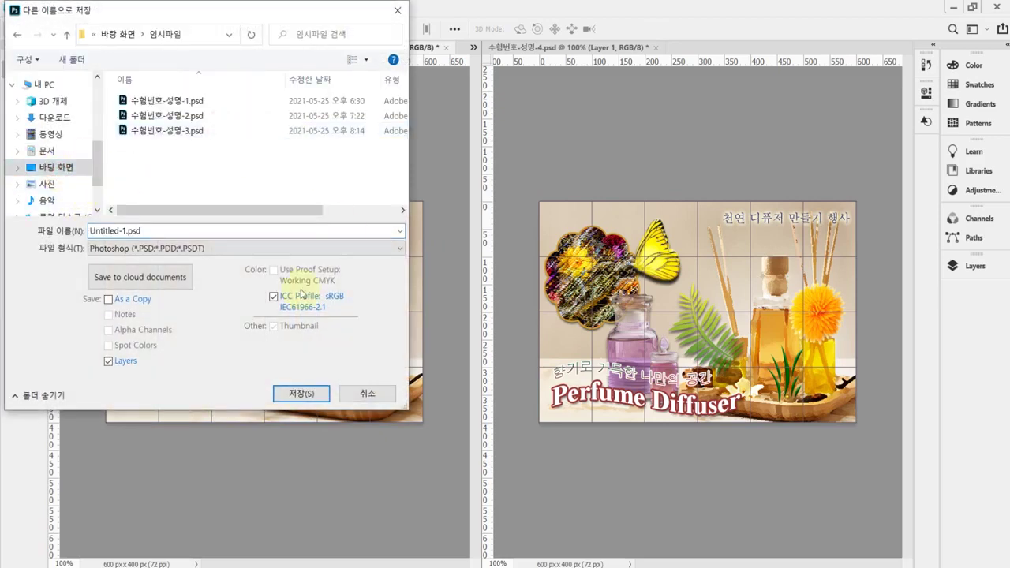
double_click(134, 229)
click(190, 130)
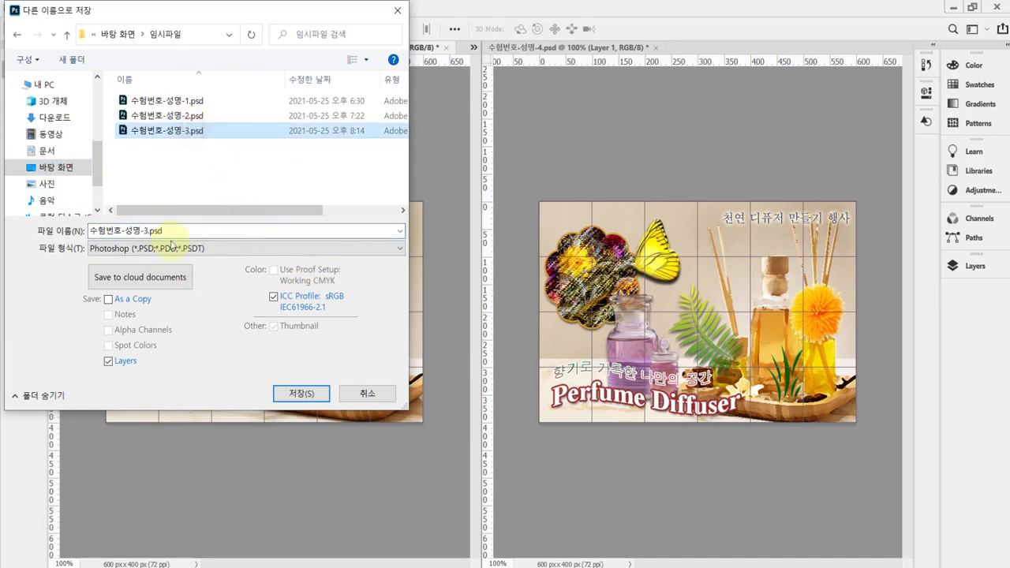
double_click(146, 230)
drag(142, 230, 196, 230)
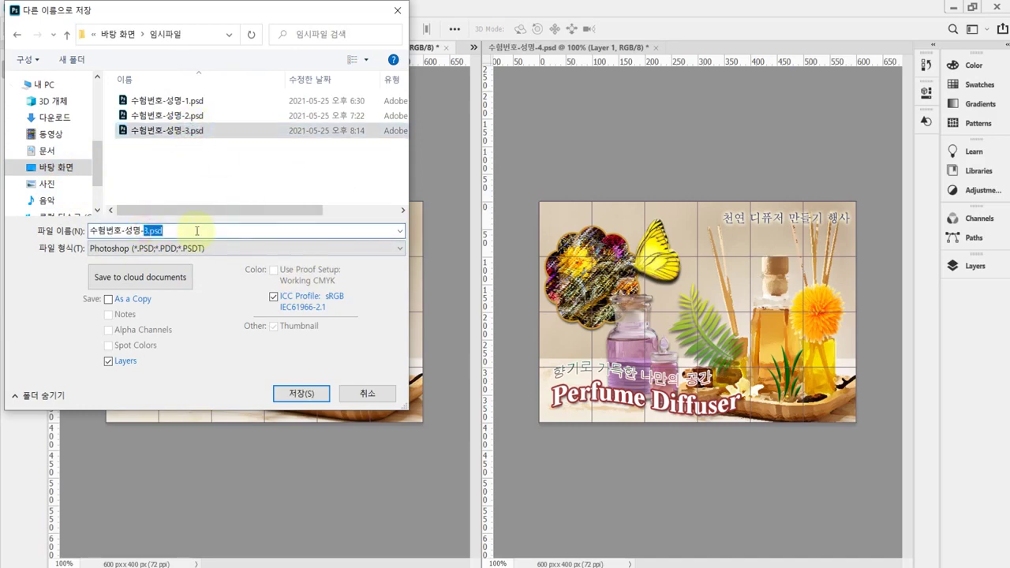
text(4)
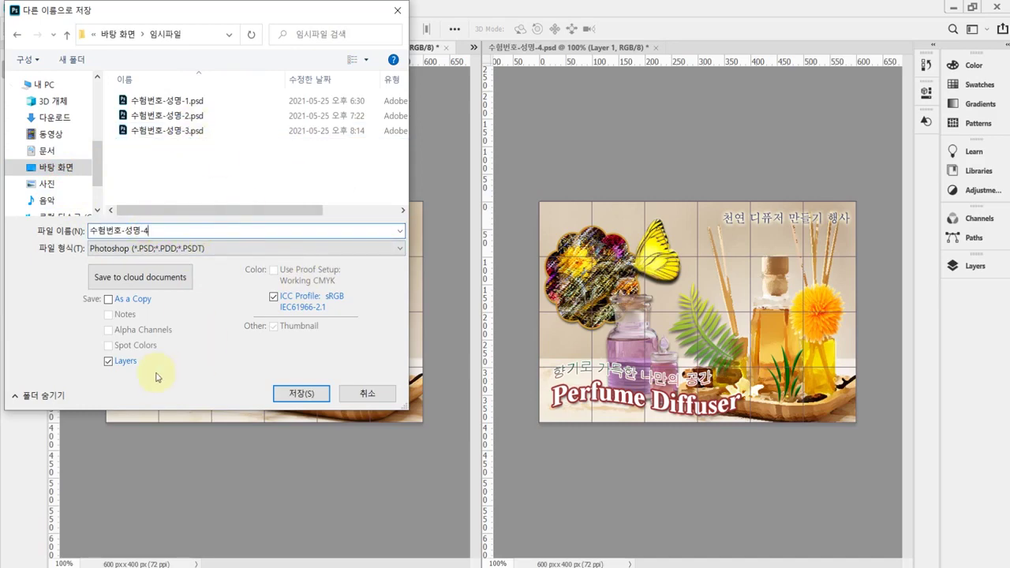
click(322, 397)
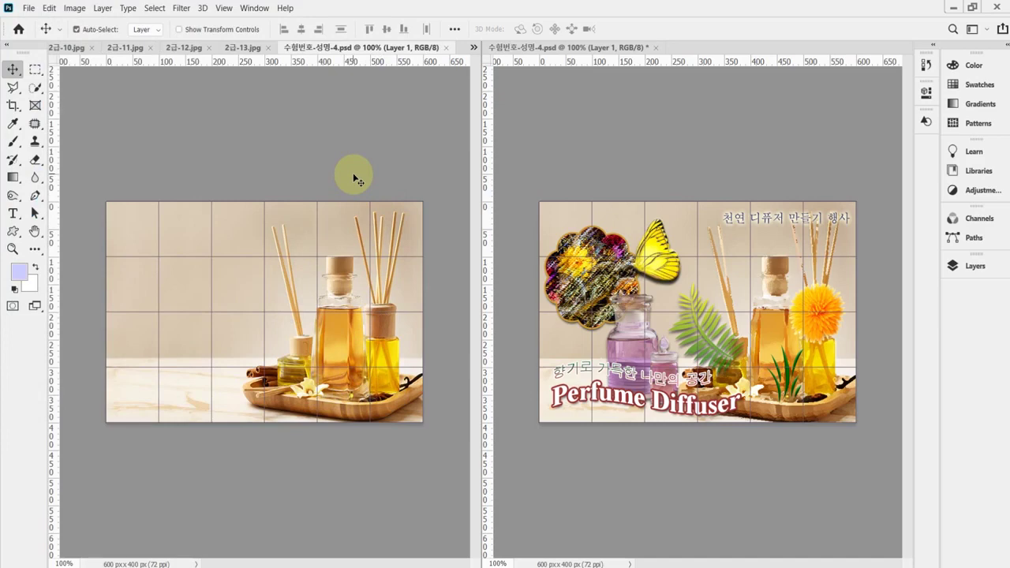
Apply the Dry Brush filter to the diffuser photo with brush size 2, detail 8 and texture 1, and save the document.
click(181, 8)
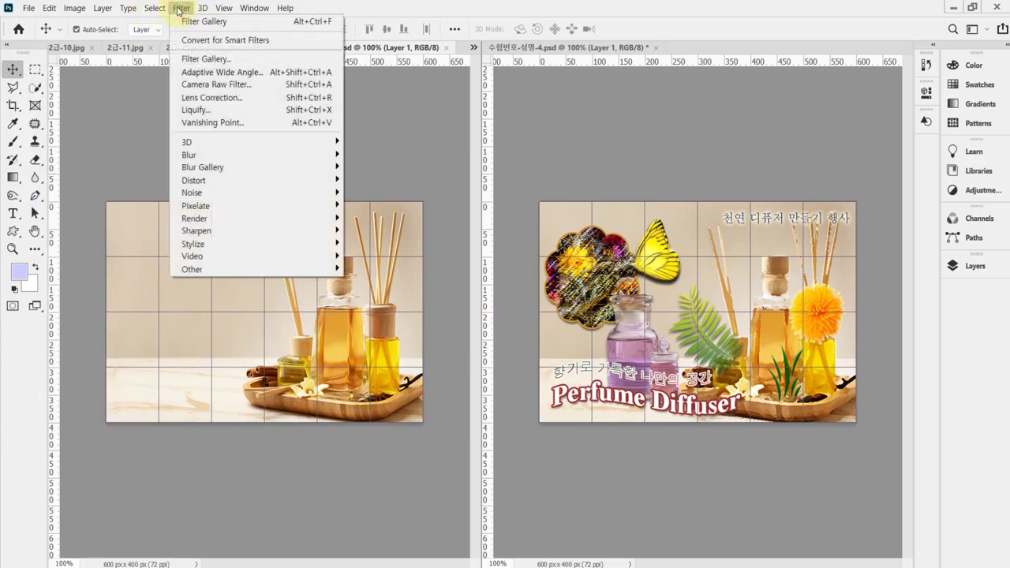
click(209, 62)
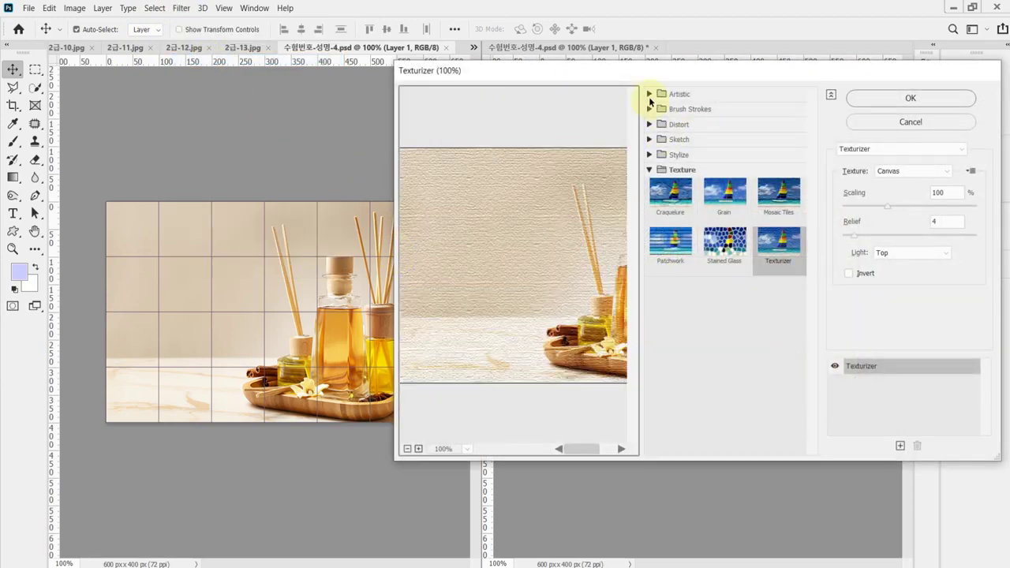
click(650, 94)
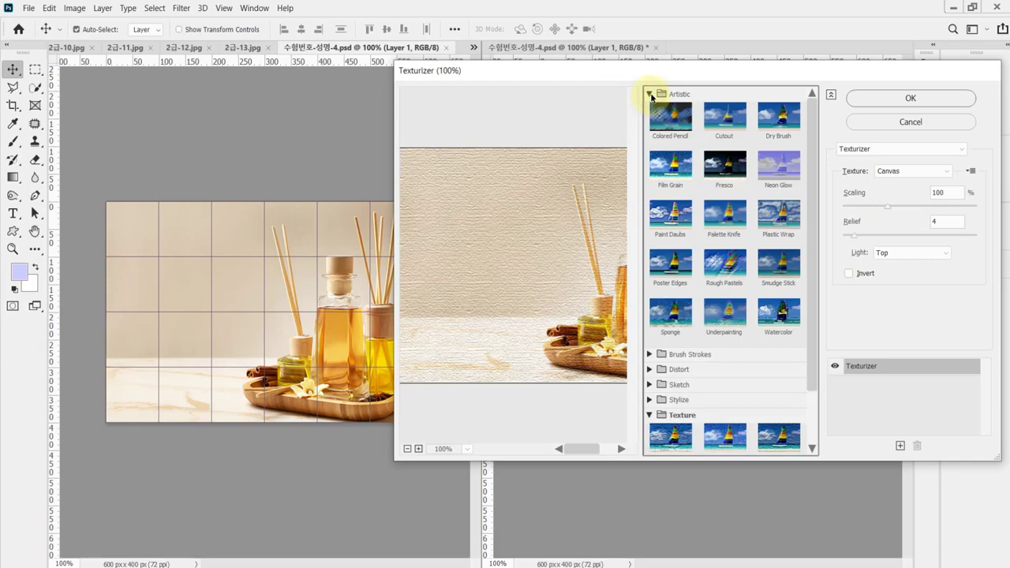
click(777, 122)
drag(608, 255, 490, 242)
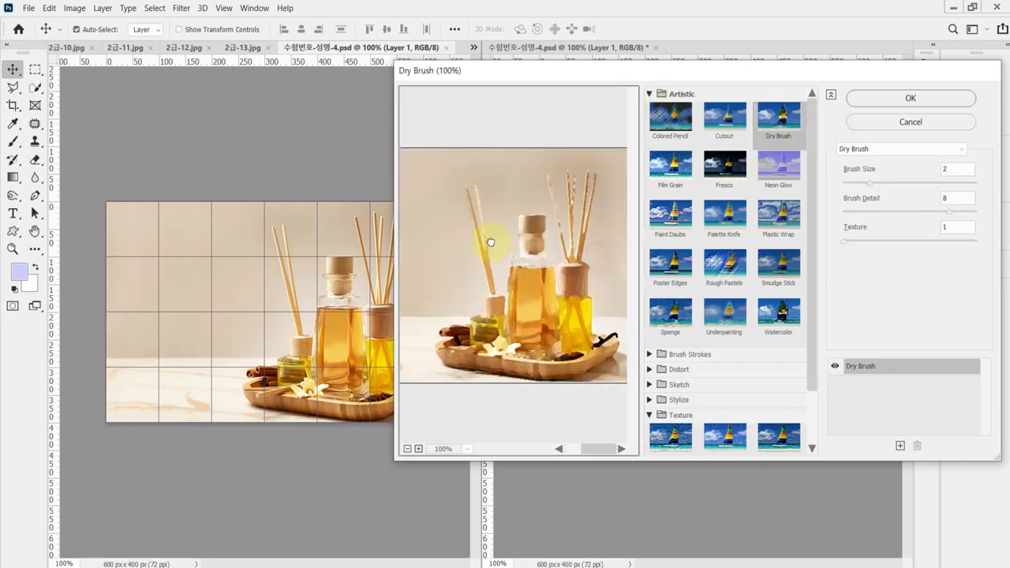
click(873, 103)
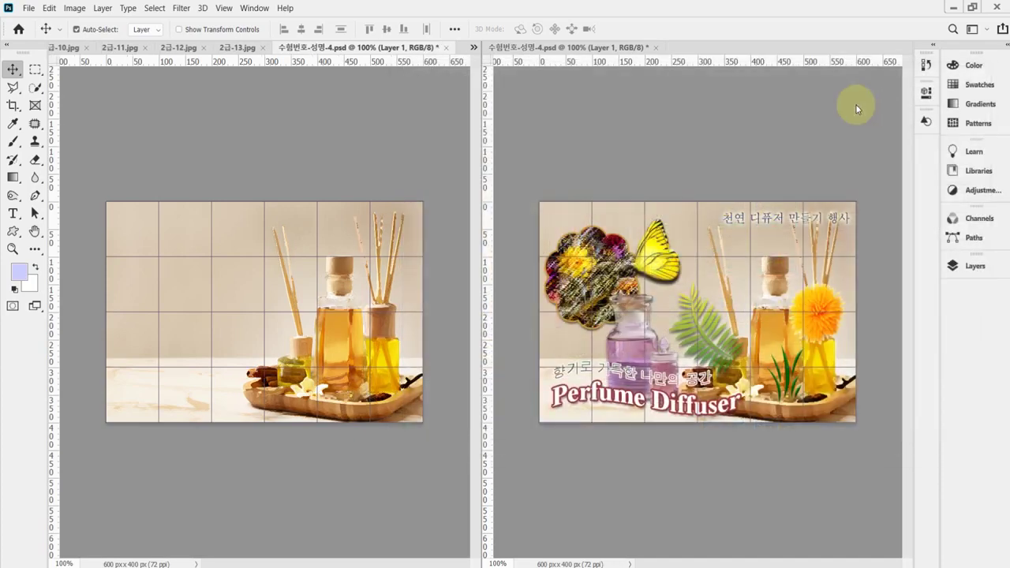
key(ctrl+s)
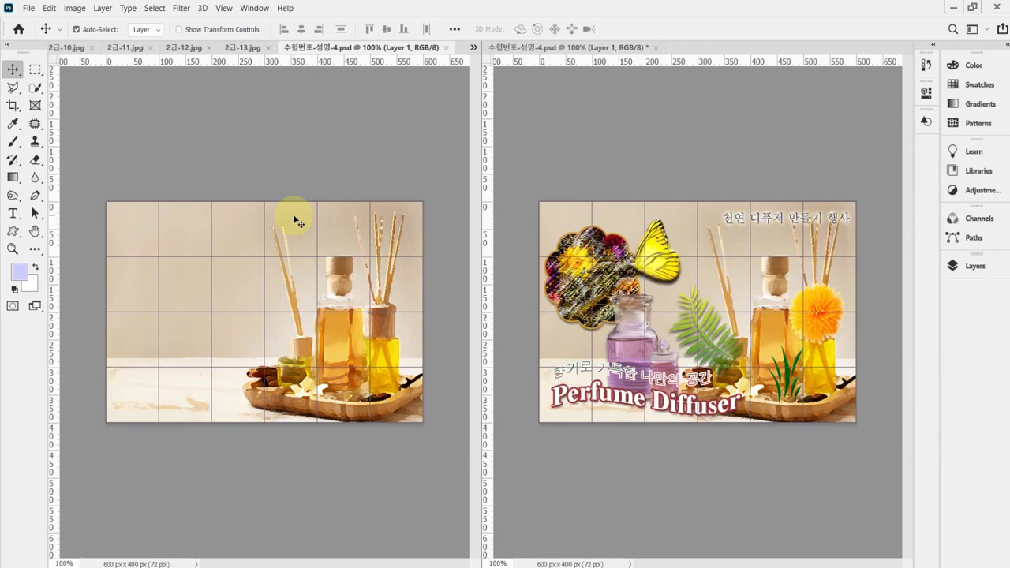
Switch to the butterfly image 2급-10.jpg and leave its background layer locked.
click(68, 47)
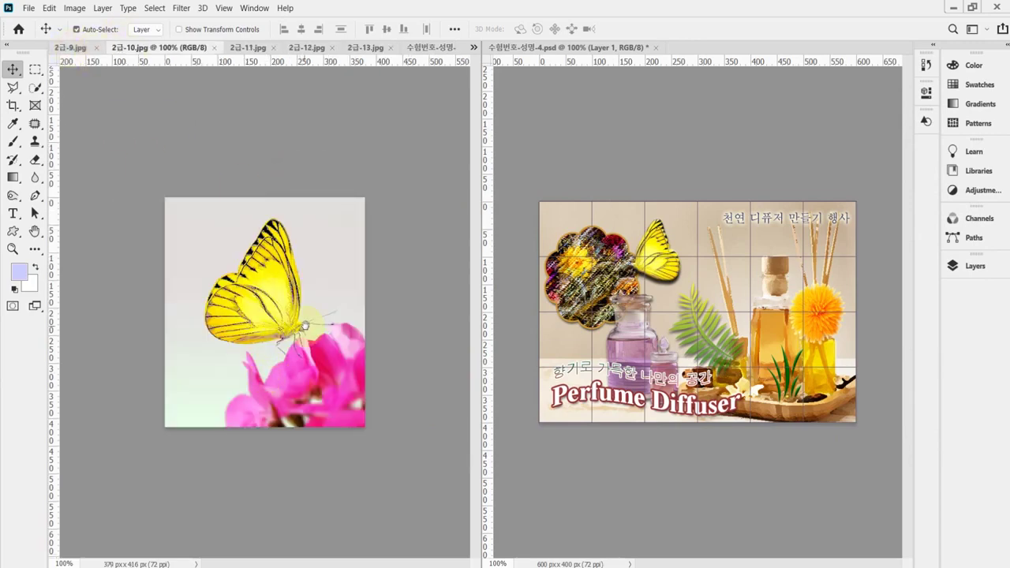
key(ctrl+plus)
drag(358, 246, 341, 302)
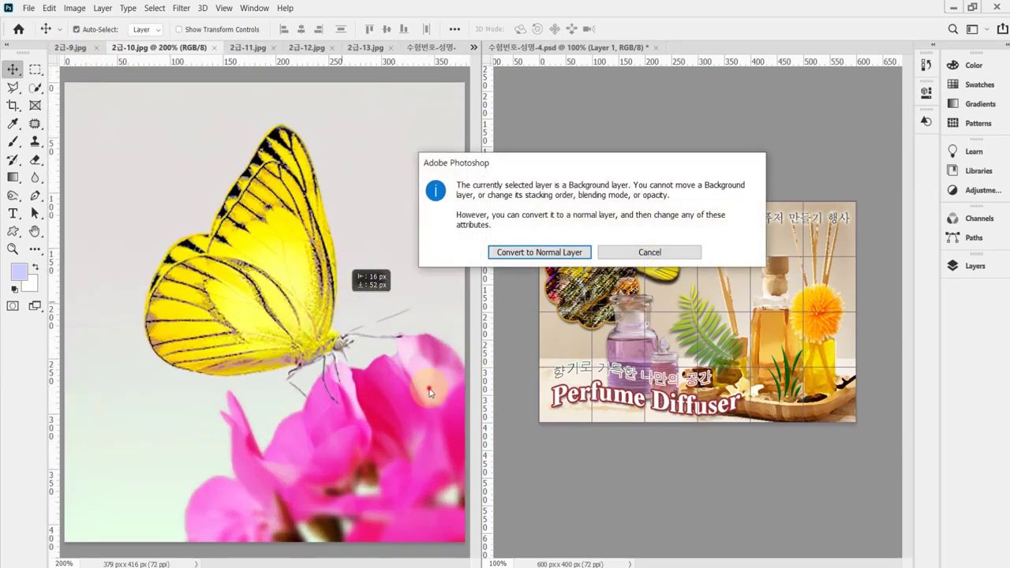
click(649, 251)
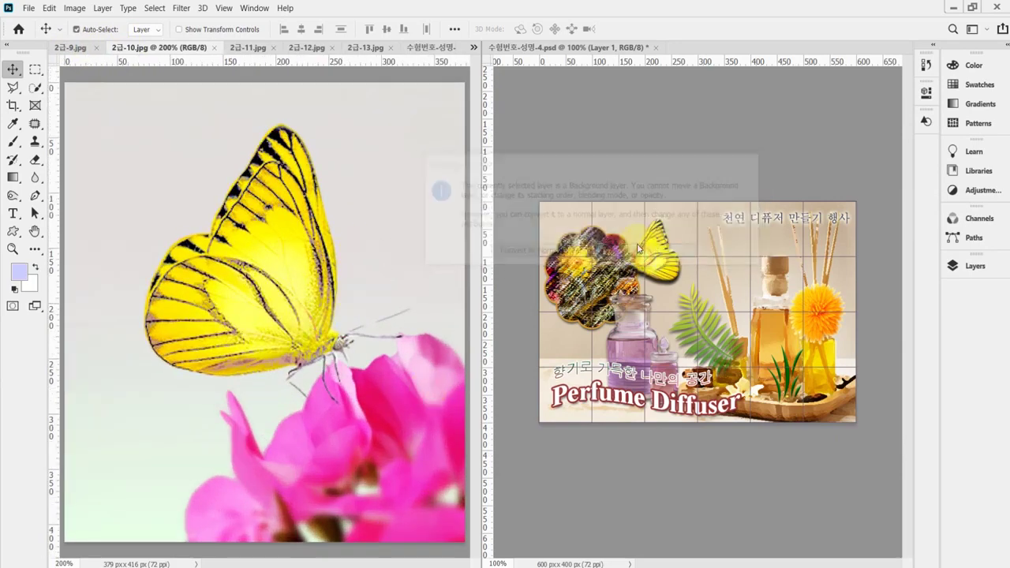
Reset the Rectangular Marquee tool and all other tools to their default settings.
click(35, 72)
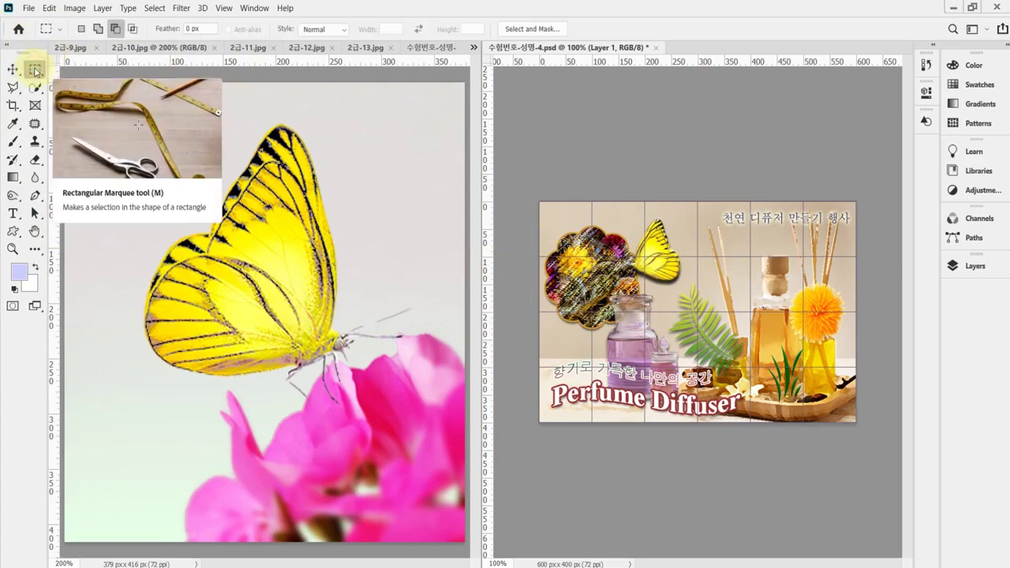
right_click(48, 32)
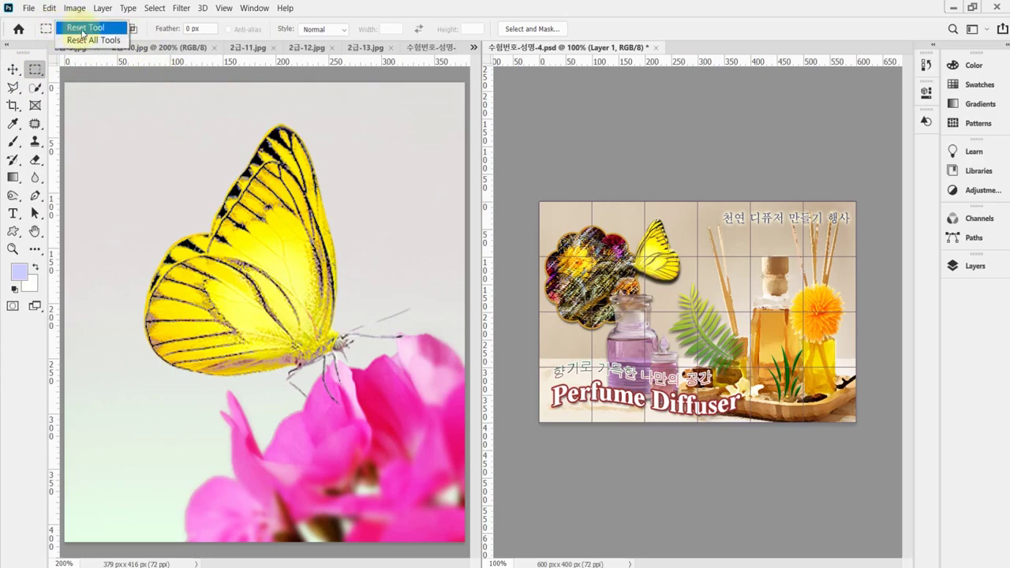
click(83, 28)
right_click(46, 36)
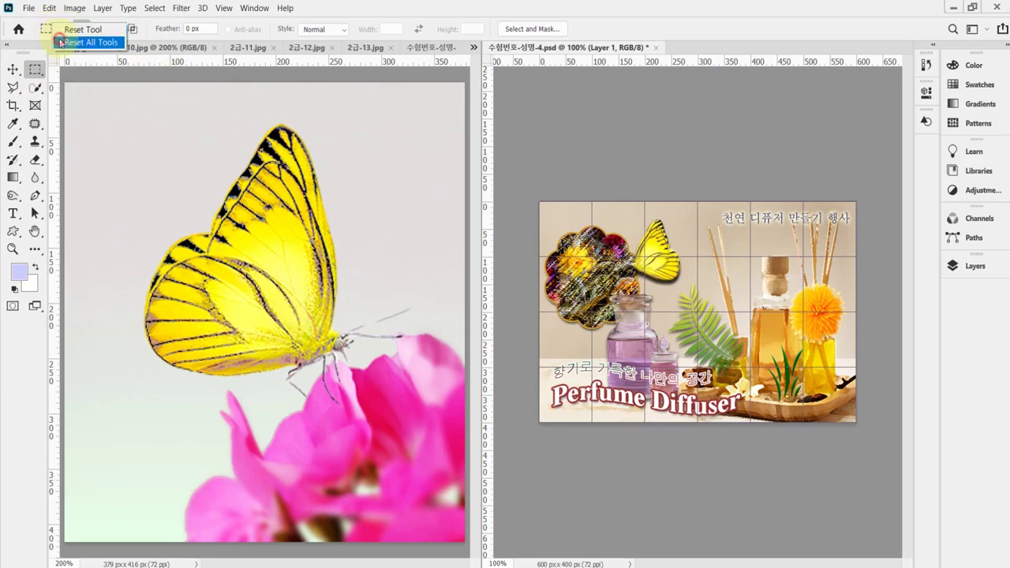
click(75, 41)
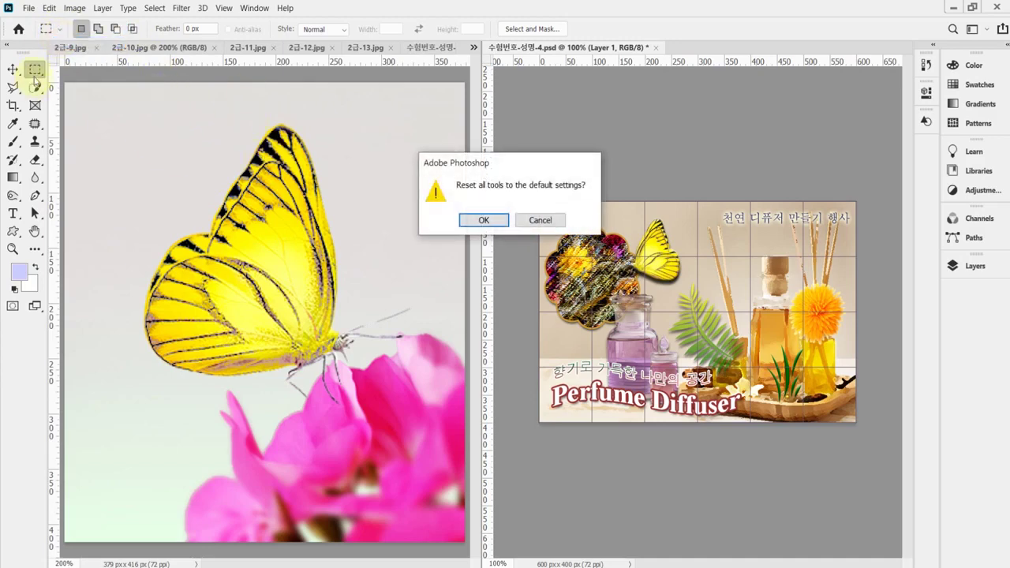
click(483, 220)
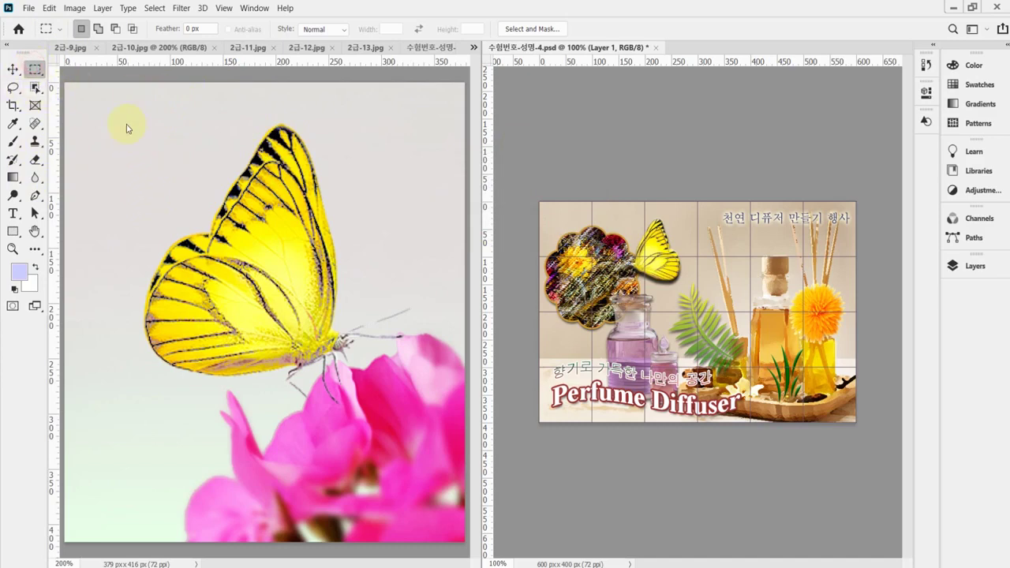
Make a rectangular selection enclosing the whole butterfly in 2급-10.jpg.
click(114, 105)
drag(120, 98, 415, 412)
drag(195, 163, 195, 163)
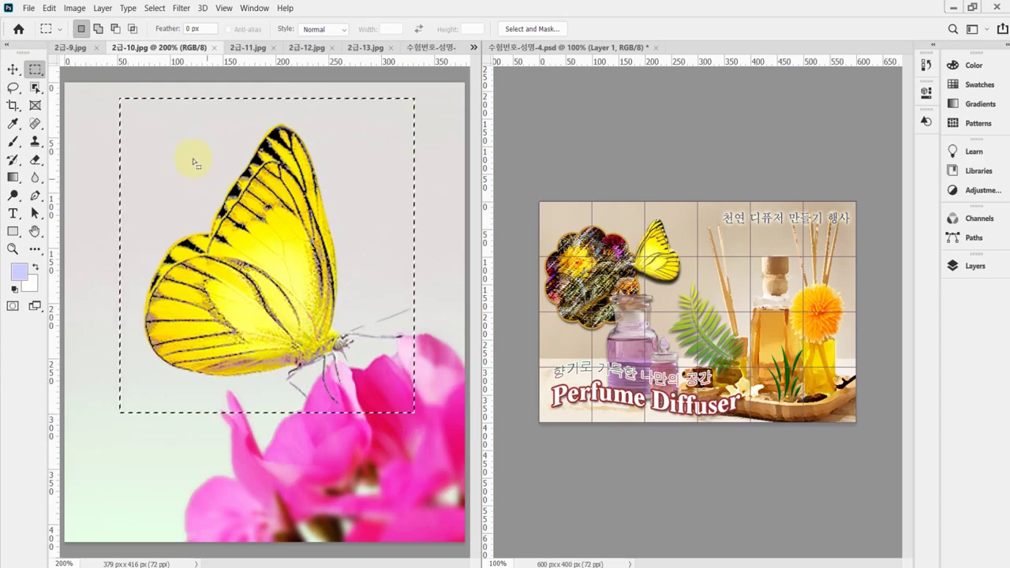
Subtract the grey background from the rectangular selection around the butterfly using the Magic Wand Tool.
click(35, 88)
click(82, 115)
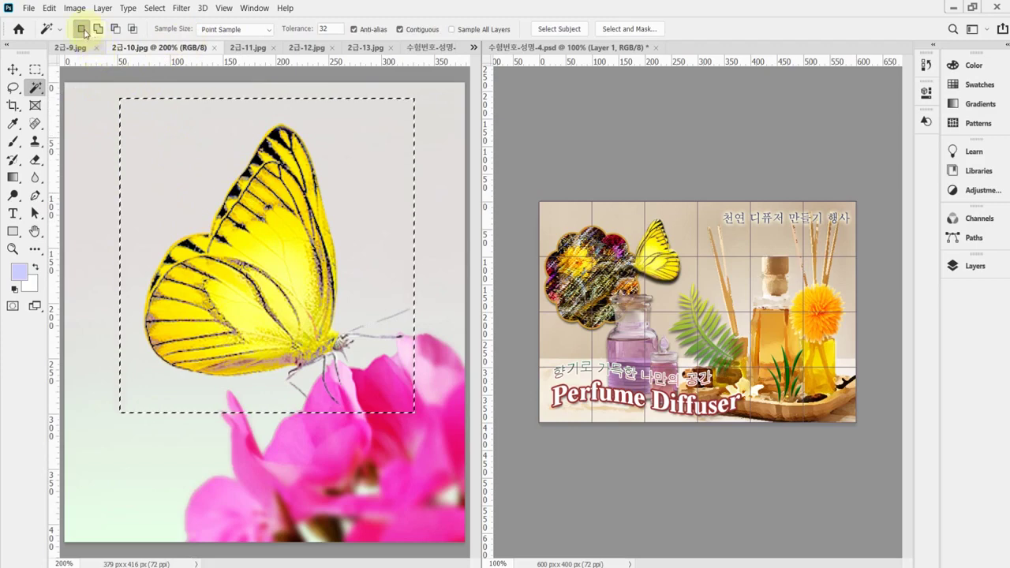
click(115, 30)
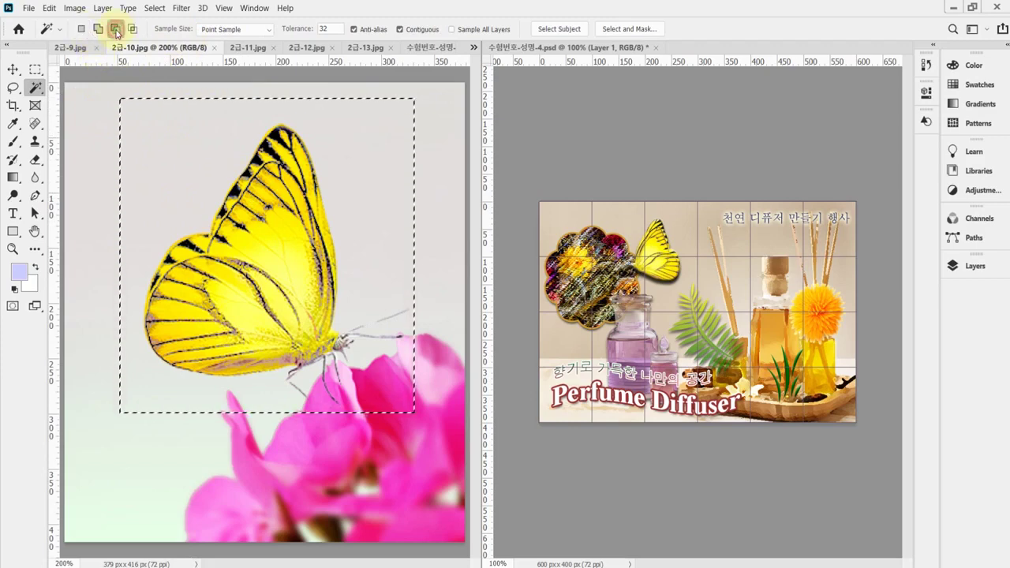
click(190, 158)
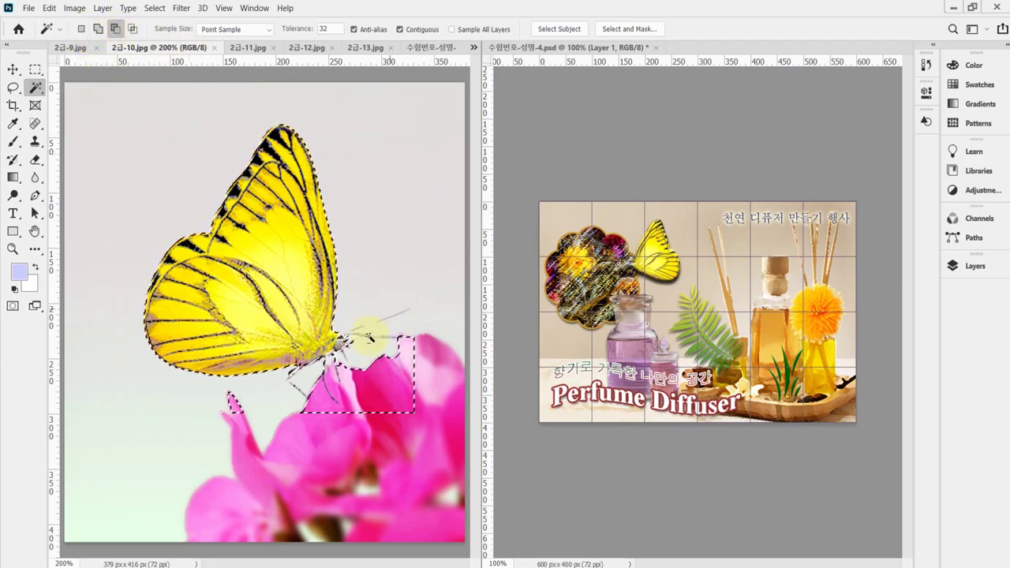
Subtract the pink petal areas beneath the butterfly from the selection with the Magic Wand Tool.
click(382, 392)
click(355, 401)
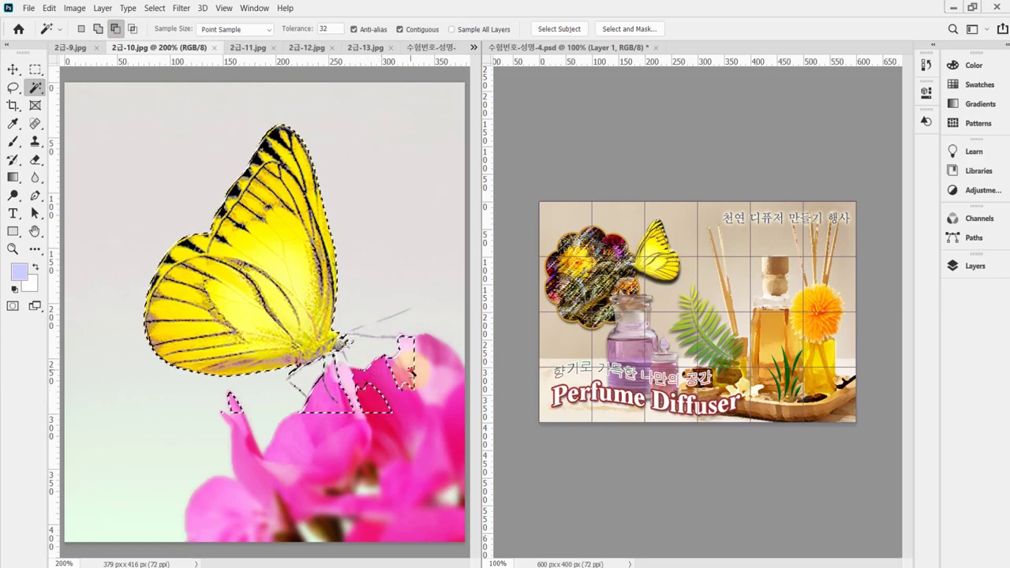
click(395, 356)
click(395, 365)
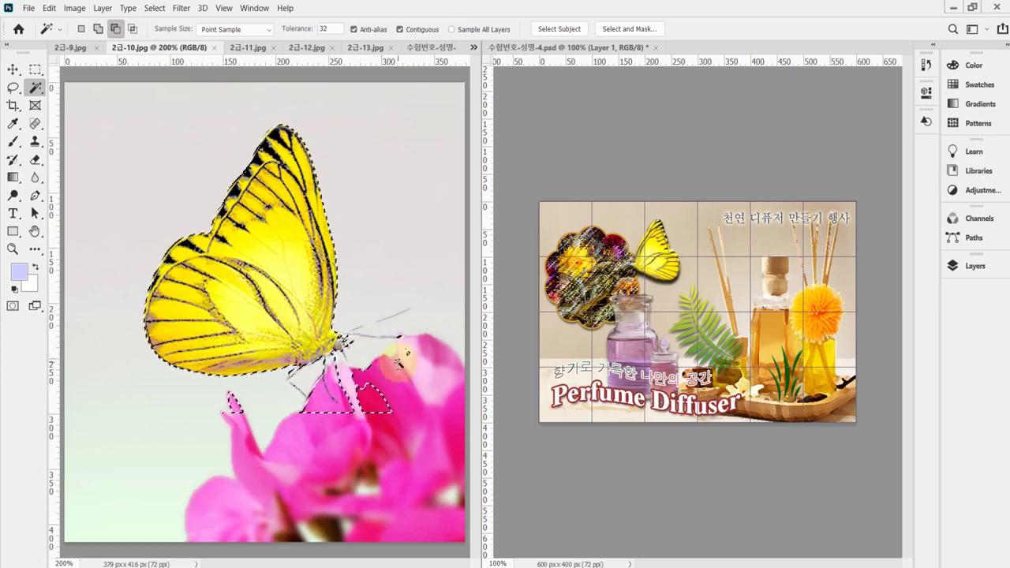
click(373, 400)
click(330, 406)
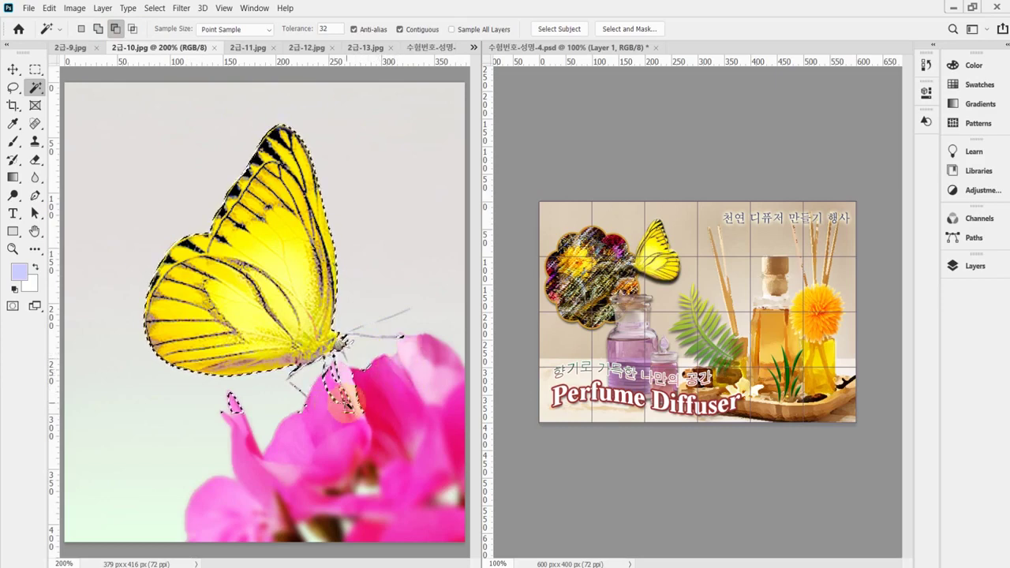
click(303, 408)
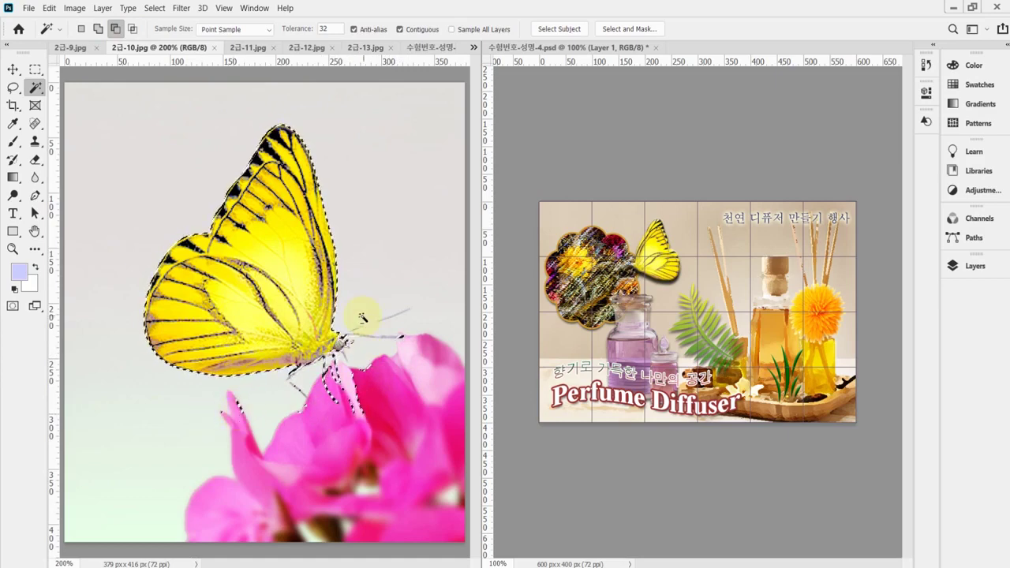
click(431, 365)
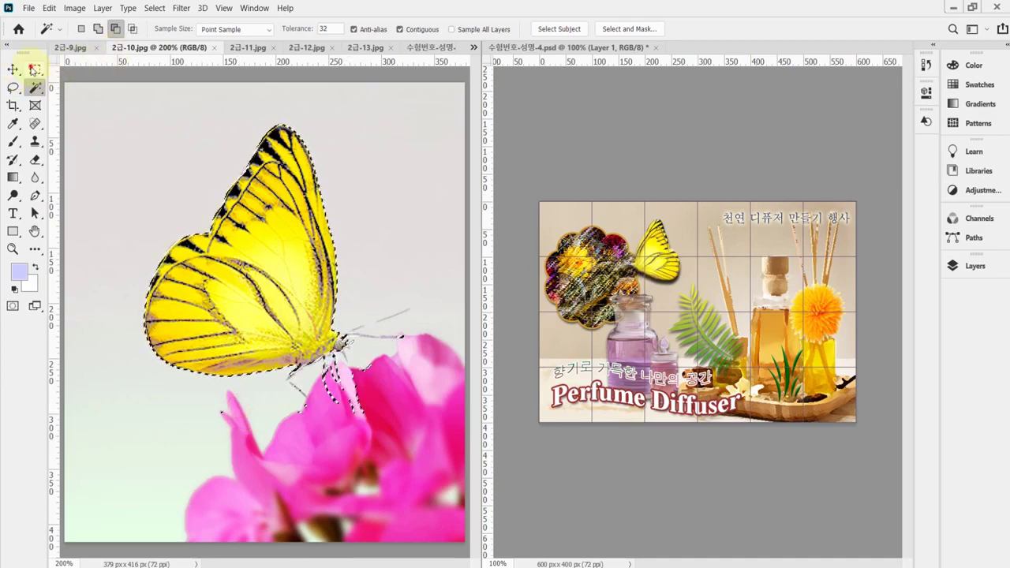
Subtract the leftover selection fragments on the petals below the butterfly using the Rectangular Marquee Tool.
click(34, 70)
click(116, 28)
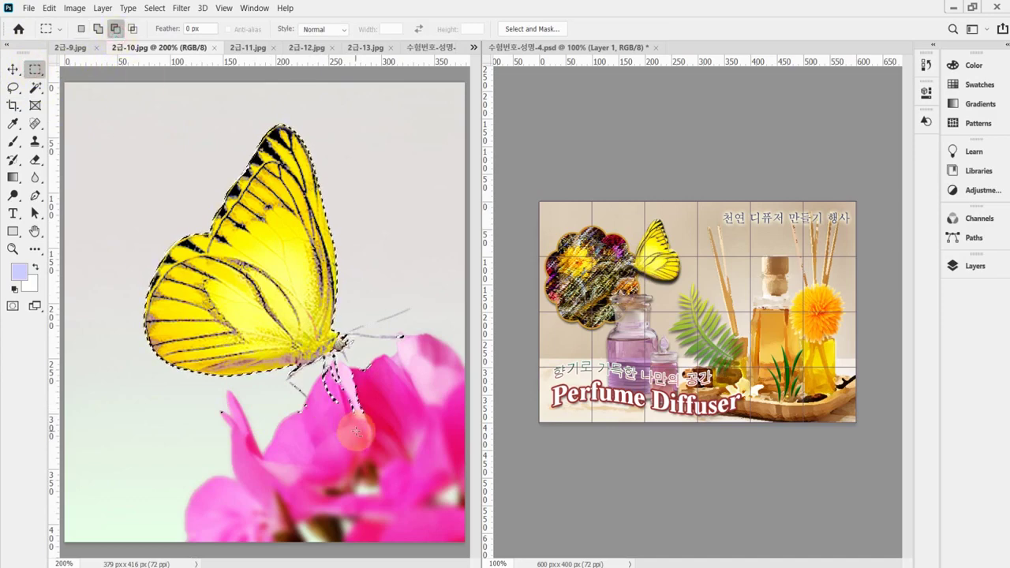
mouse_move(367, 402)
mouse_down()
mouse_move(357, 387)
mouse_move(372, 388)
mouse_move(352, 426)
mouse_move(357, 418)
mouse_up()
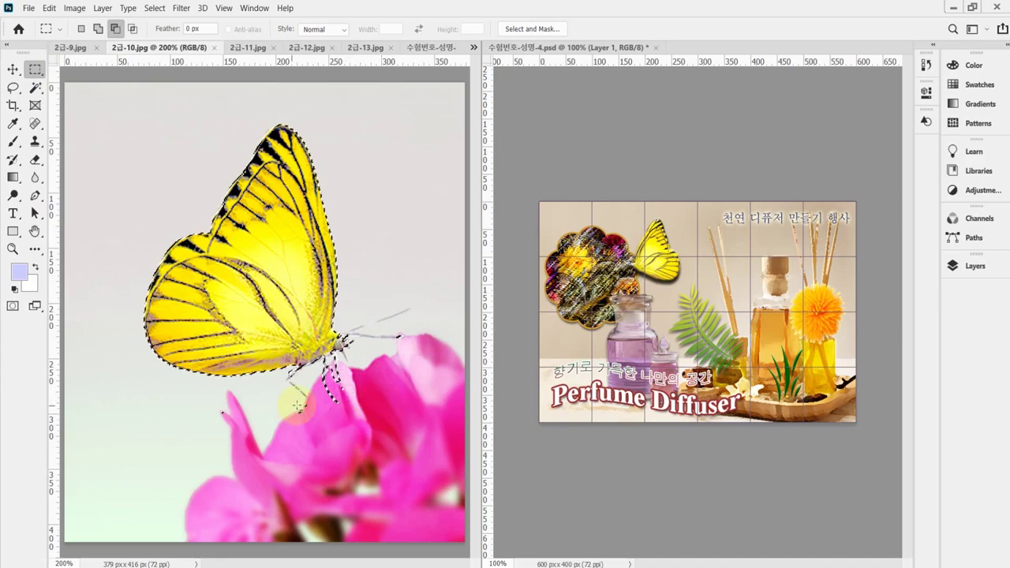
drag(298, 406, 320, 429)
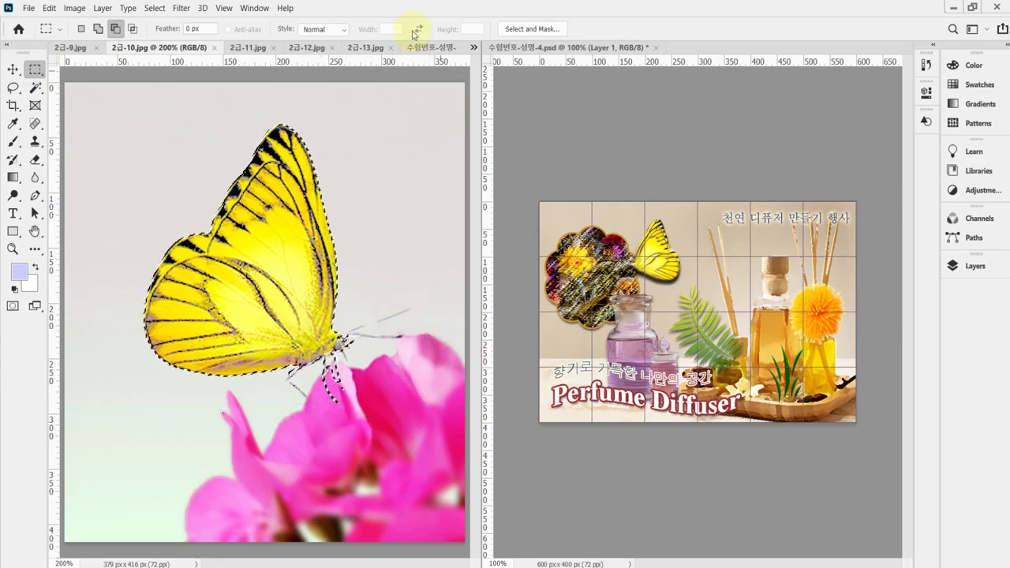
Copy the selected butterfly into 수험번호-성명-4.psd, scale it to 62.50%, and place it in the upper-left area of the canvas.
click(430, 47)
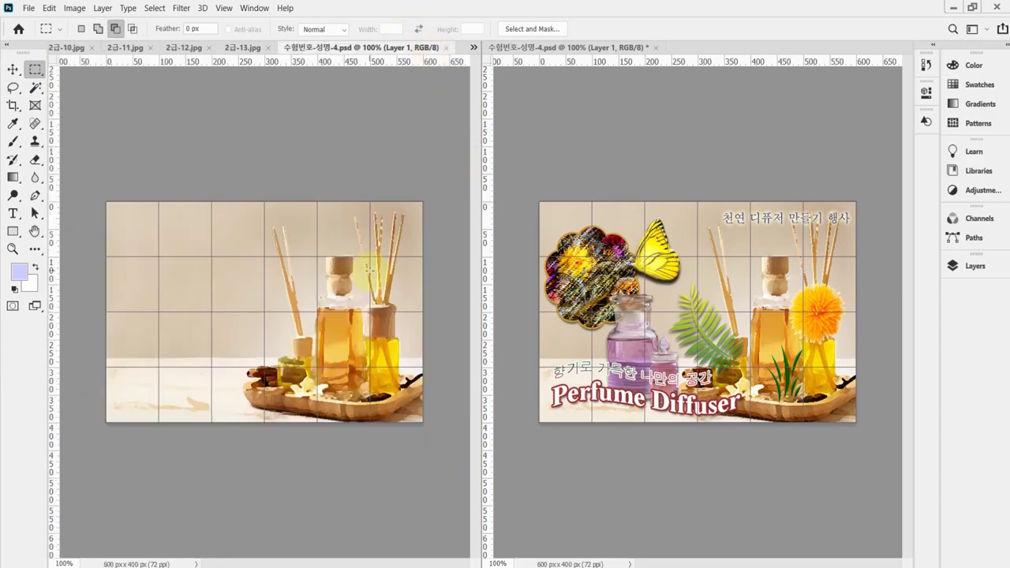
key(ctrl+v)
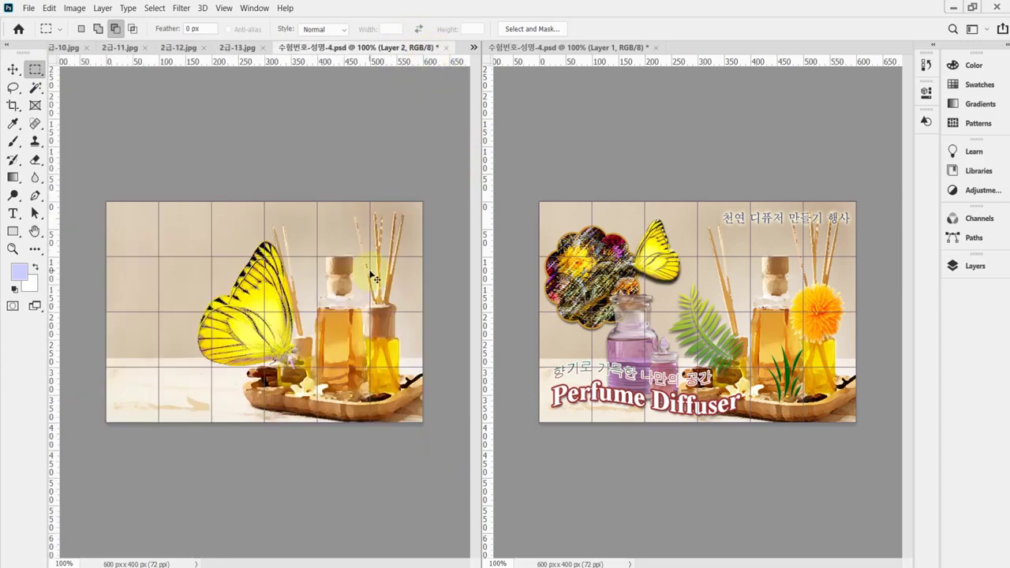
key(ctrl+t)
drag(332, 240, 281, 294)
drag(238, 334, 212, 256)
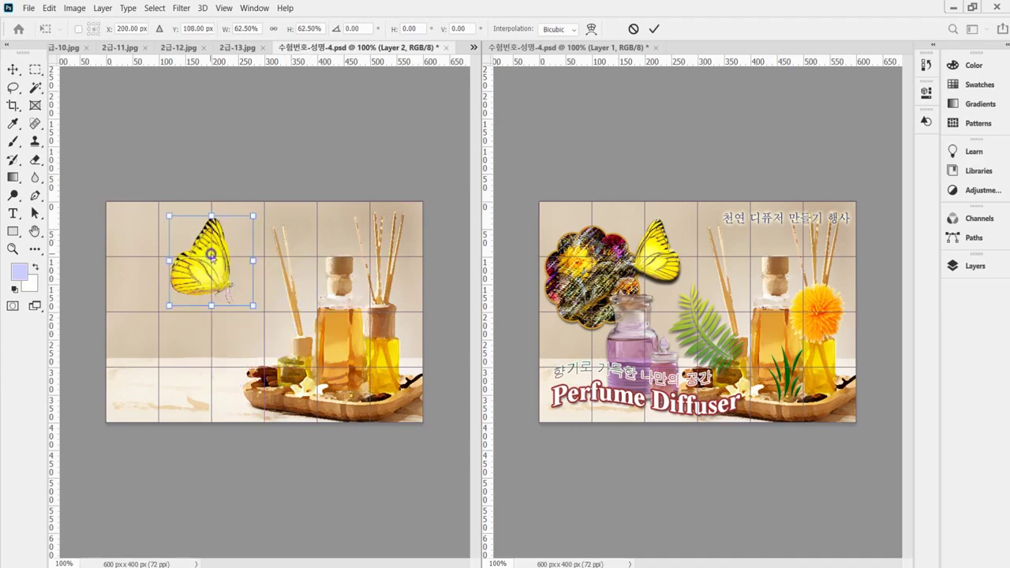
Flip the butterfly horizontally, adjust its size and tilt to match the reference composition, and save the document.
right_click(211, 257)
click(285, 486)
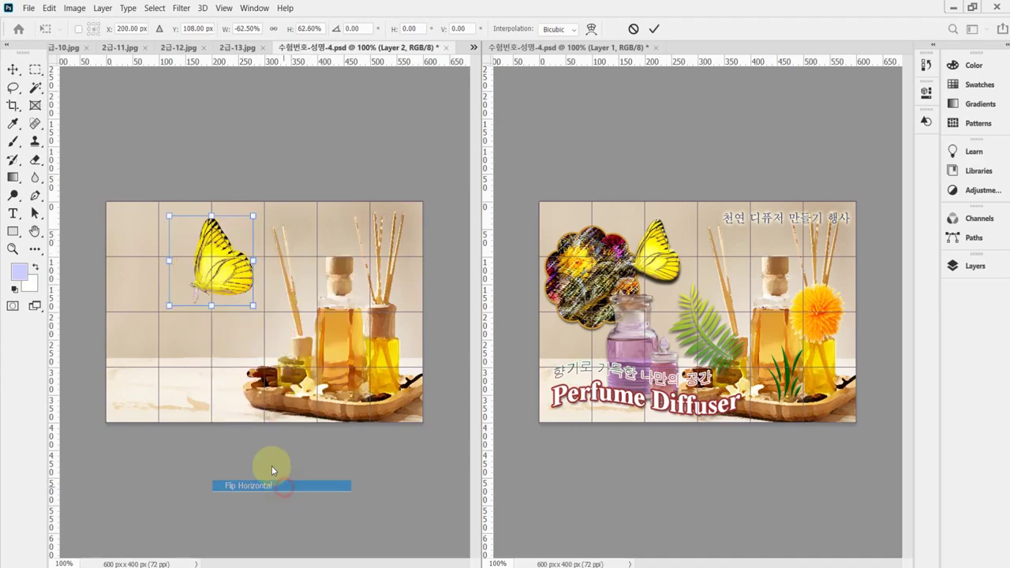
drag(253, 215, 268, 250)
drag(212, 271, 291, 243)
key(Return)
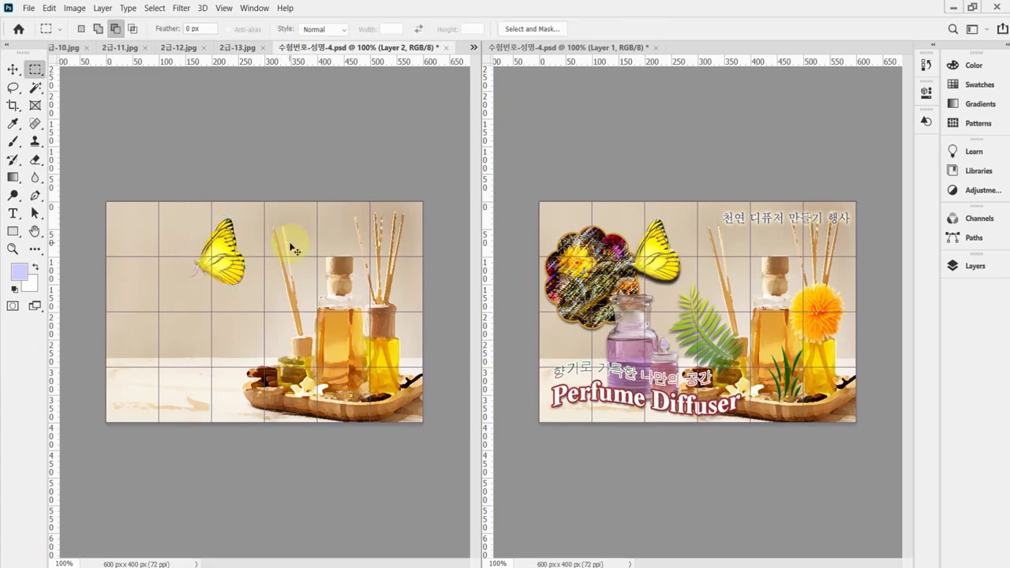
key(ctrl+s)
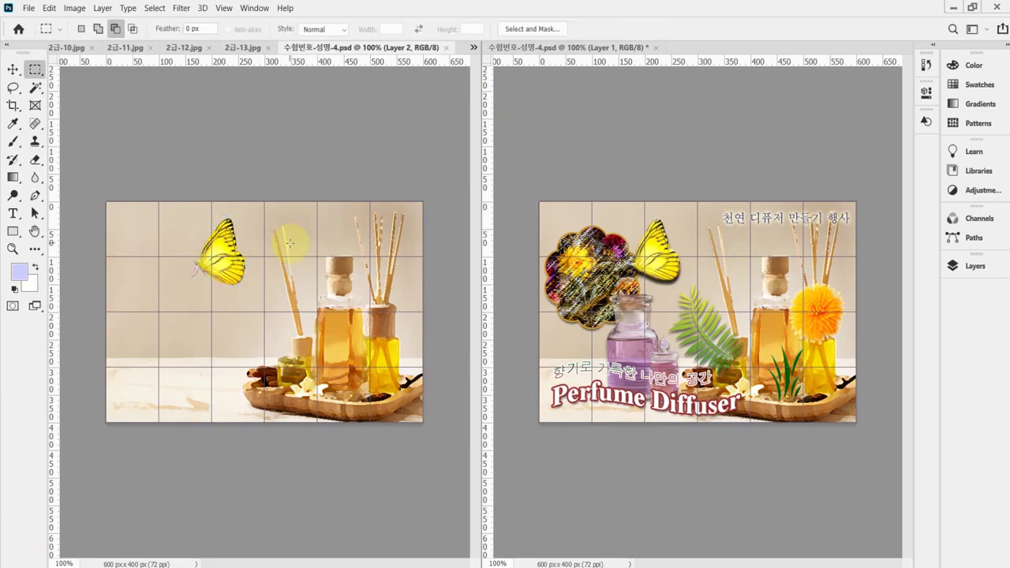
Check the effects required for 2급-10.jpg in the task PDF in Acrobat Reader, and add a Drop Shadow angled at 90° to the butterfly layer.
click(976, 267)
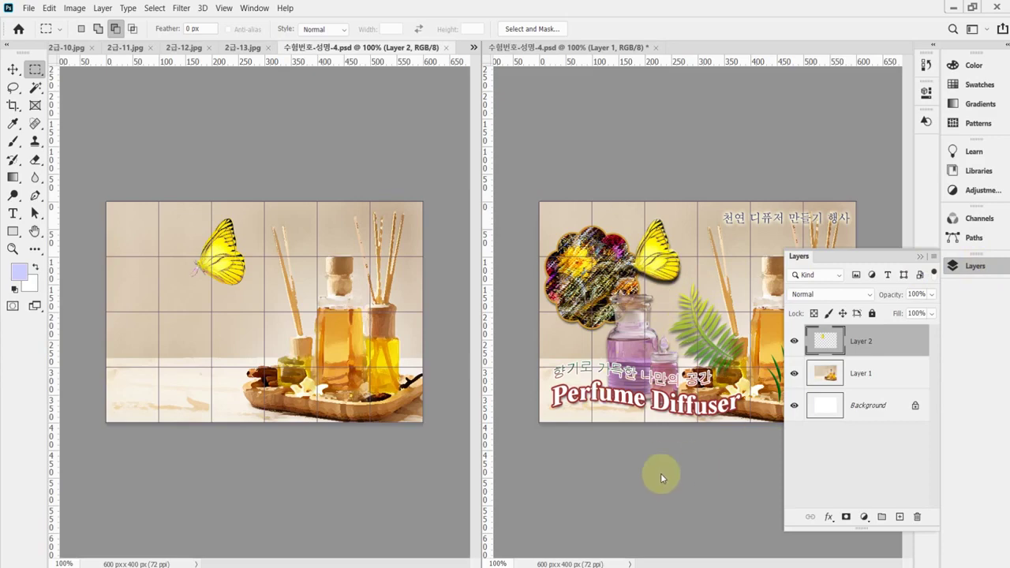
key(alt+Tab)
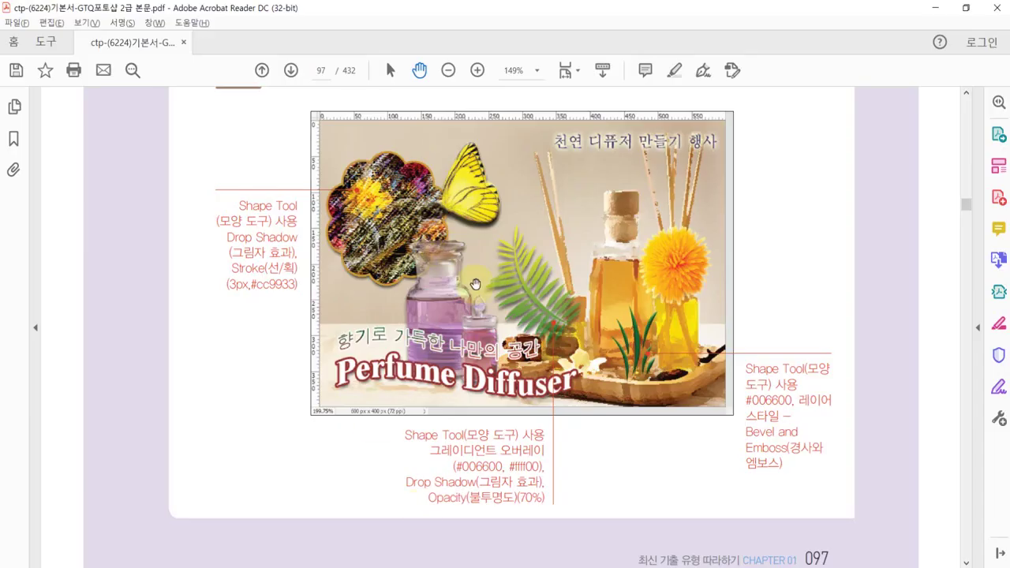
scroll(448, 355, up, 5)
scroll(447, 355, up, 1)
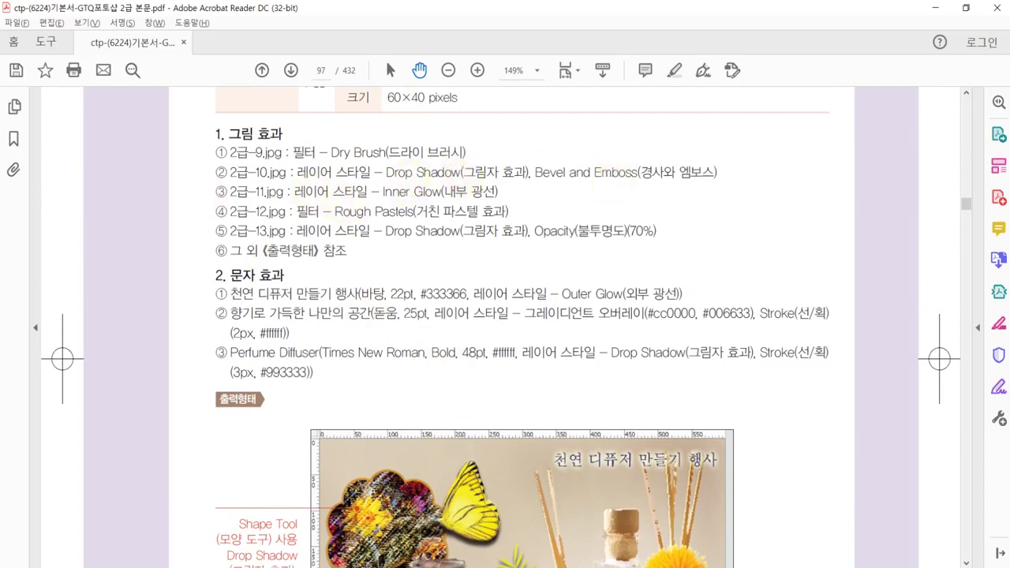
key(alt+Tab)
click(828, 519)
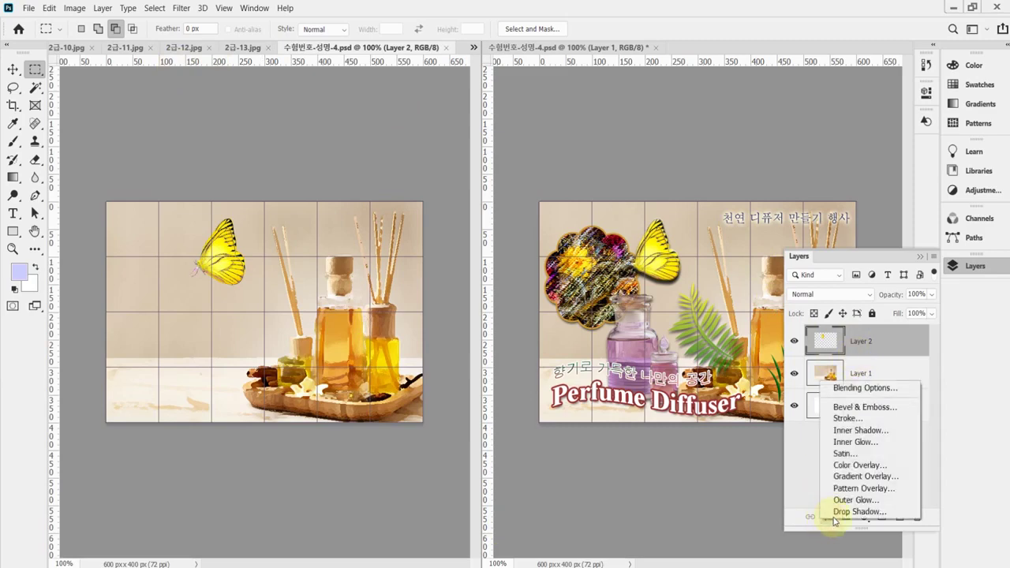
click(823, 429)
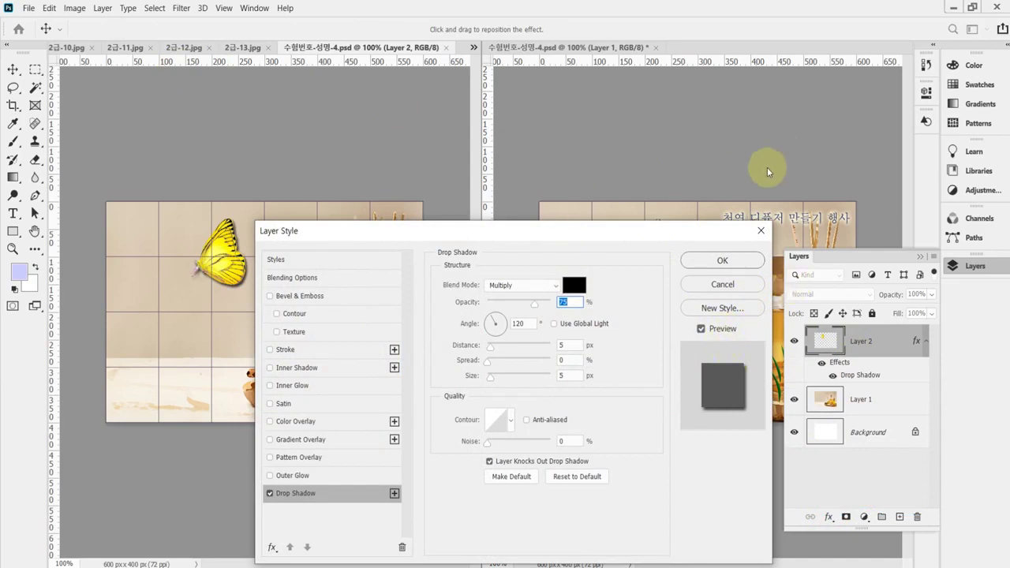
click(524, 324)
text(90)
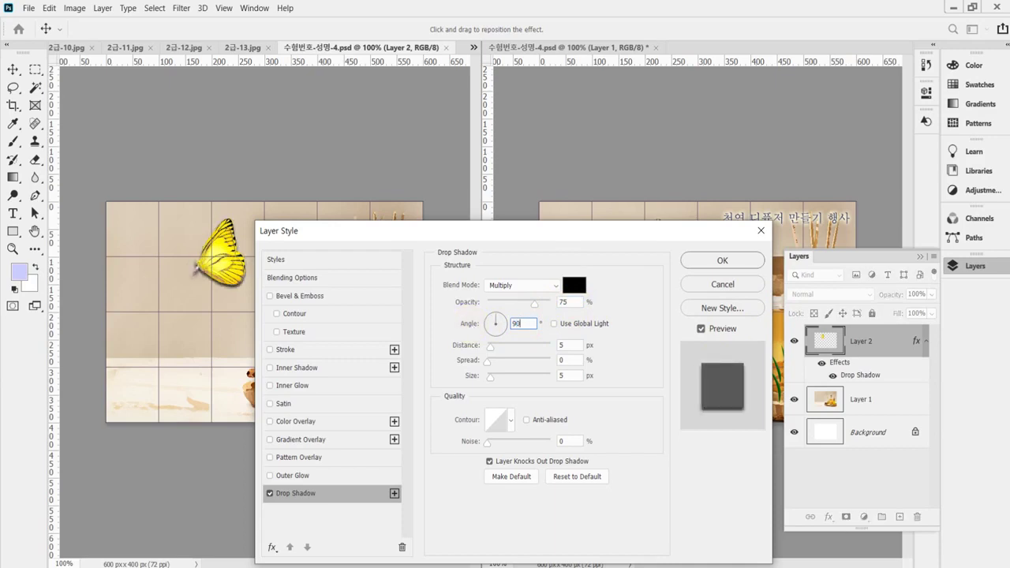
key(Tab)
key(Tab)
key(Tab)
key(Return)
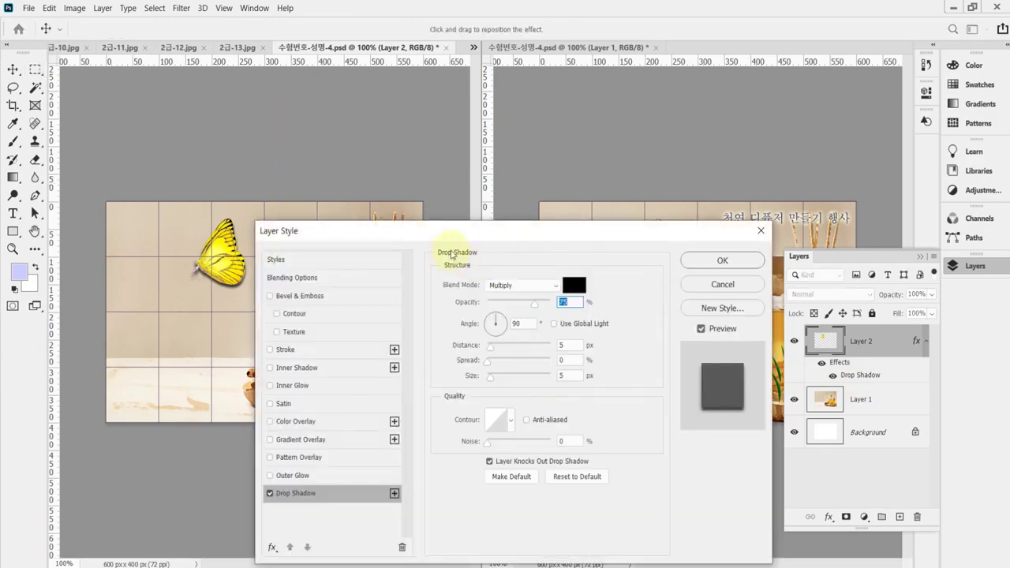
Add a Bevel & Emboss effect with the Inner Bevel style to the butterfly layer and save the document.
drag(467, 229, 601, 87)
click(446, 152)
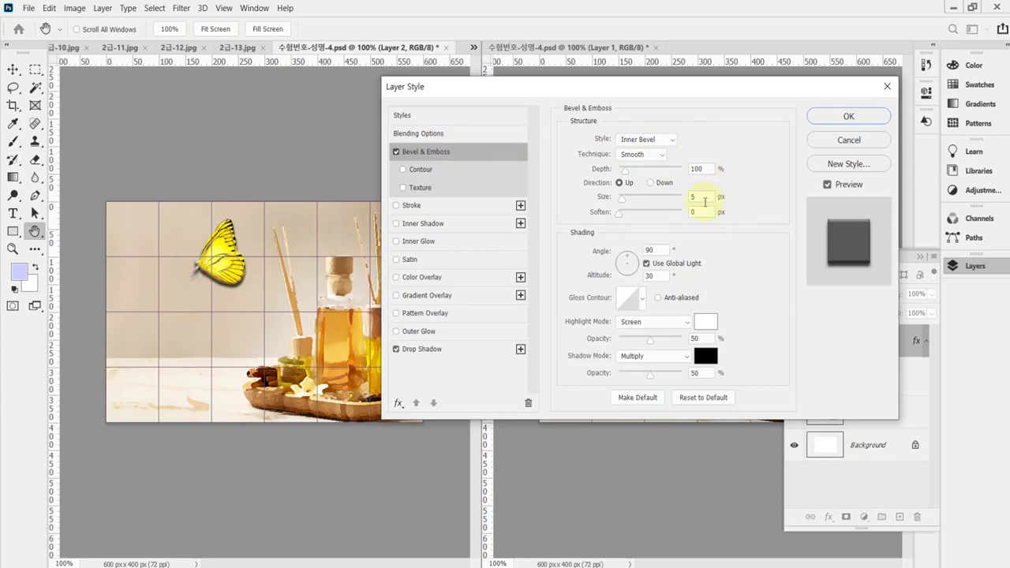
click(838, 116)
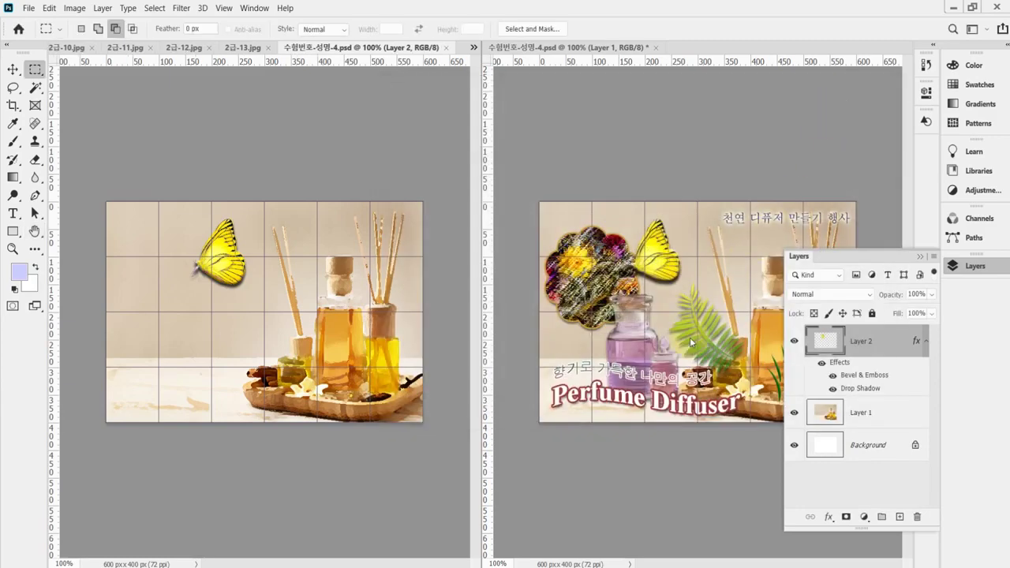
drag(445, 467, 412, 442)
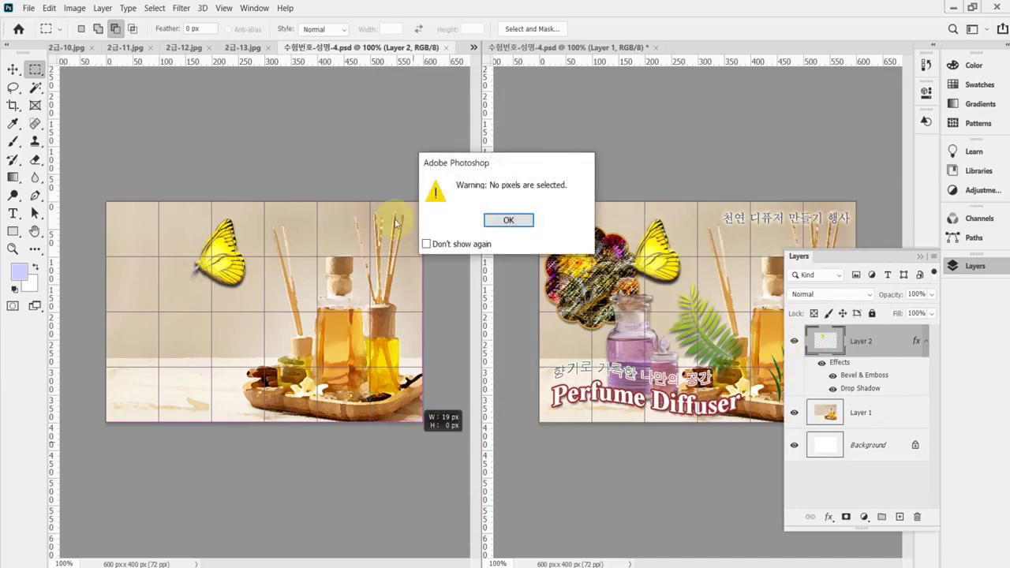
click(513, 219)
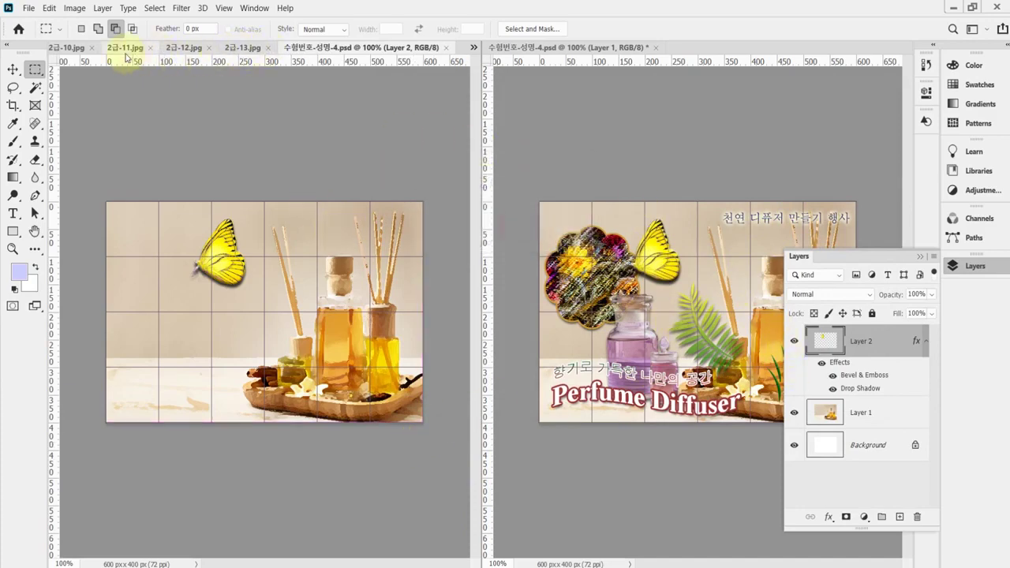
In 2급-11.jpg, select the cream background with the Magic Wand Tool and invert the selection to isolate the orange flower.
click(127, 49)
click(130, 49)
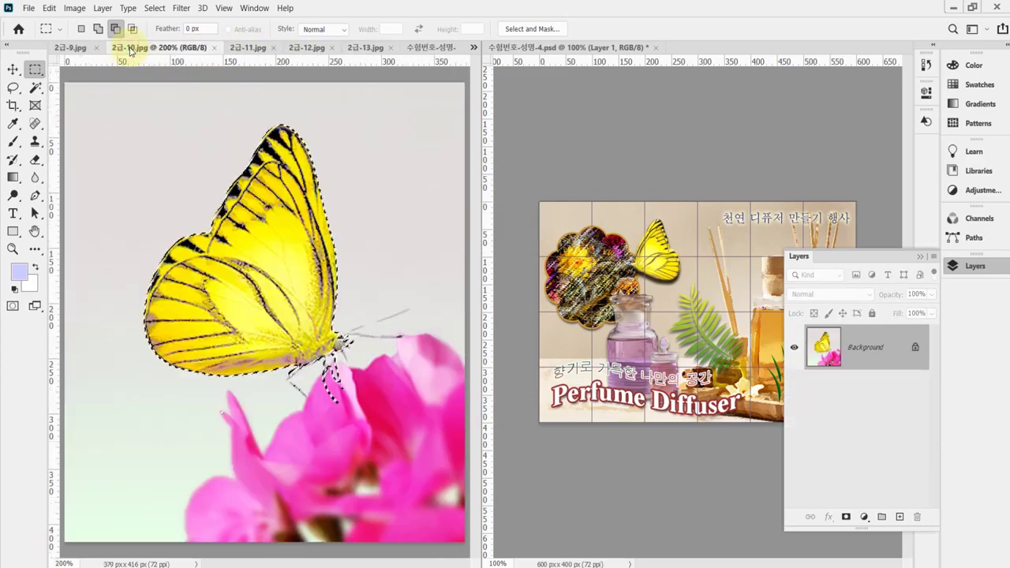
click(266, 48)
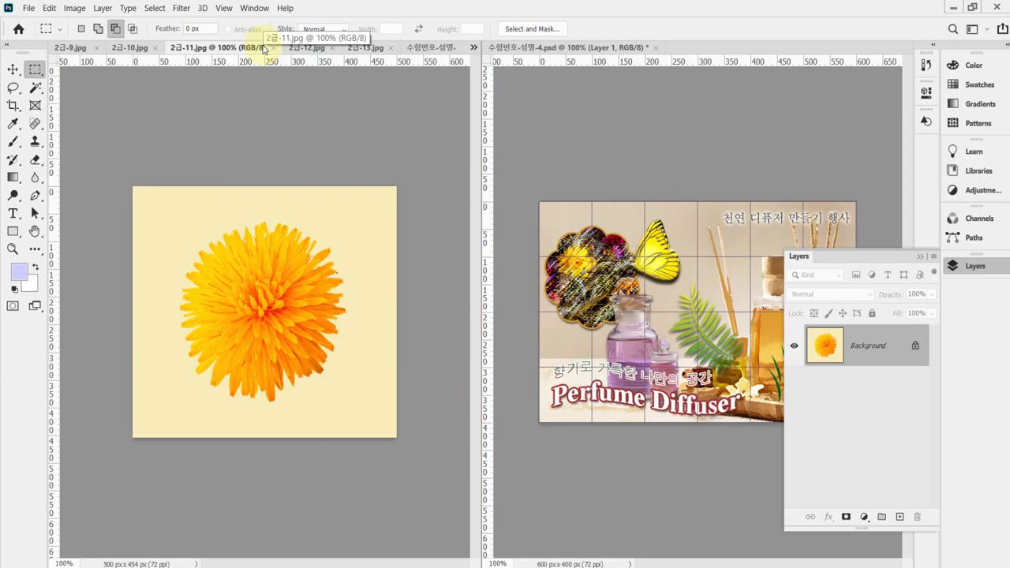
click(34, 89)
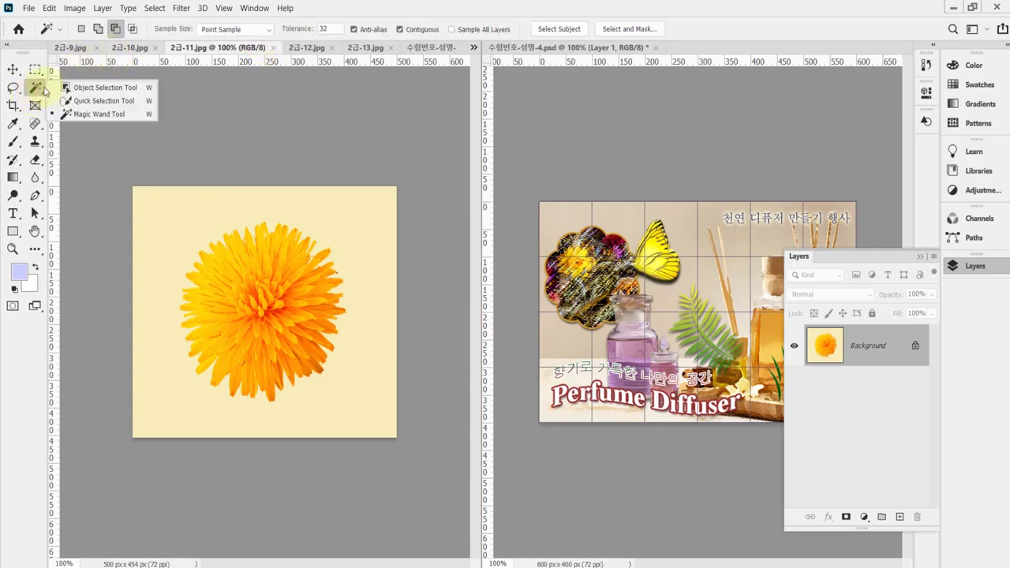
drag(45, 92, 70, 114)
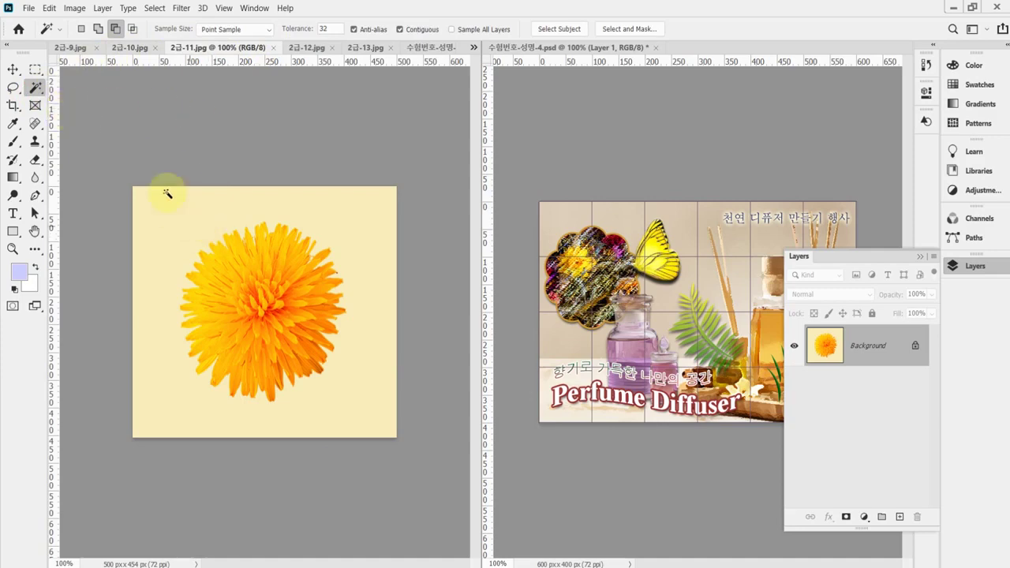
click(163, 219)
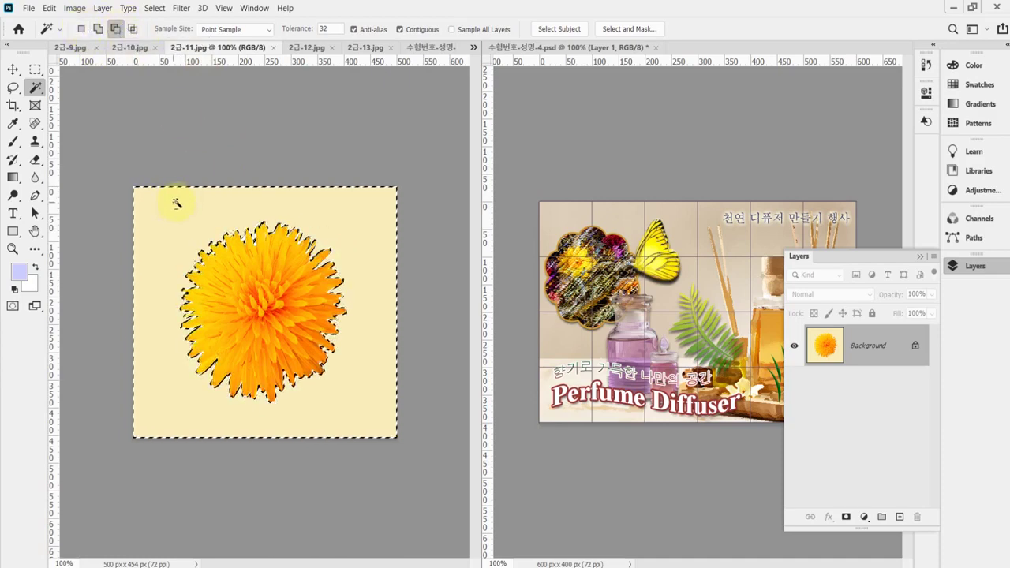
click(165, 8)
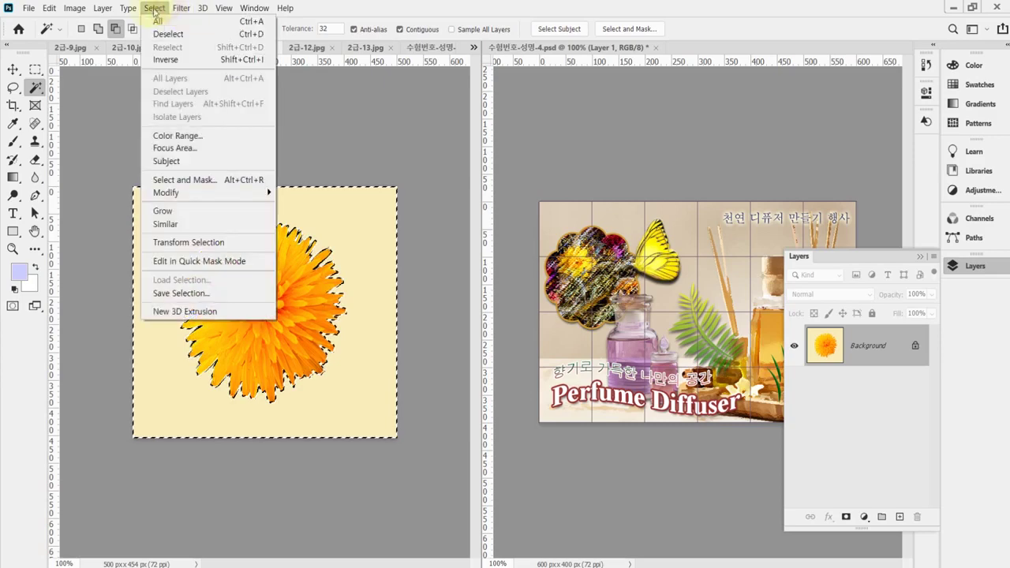
click(155, 61)
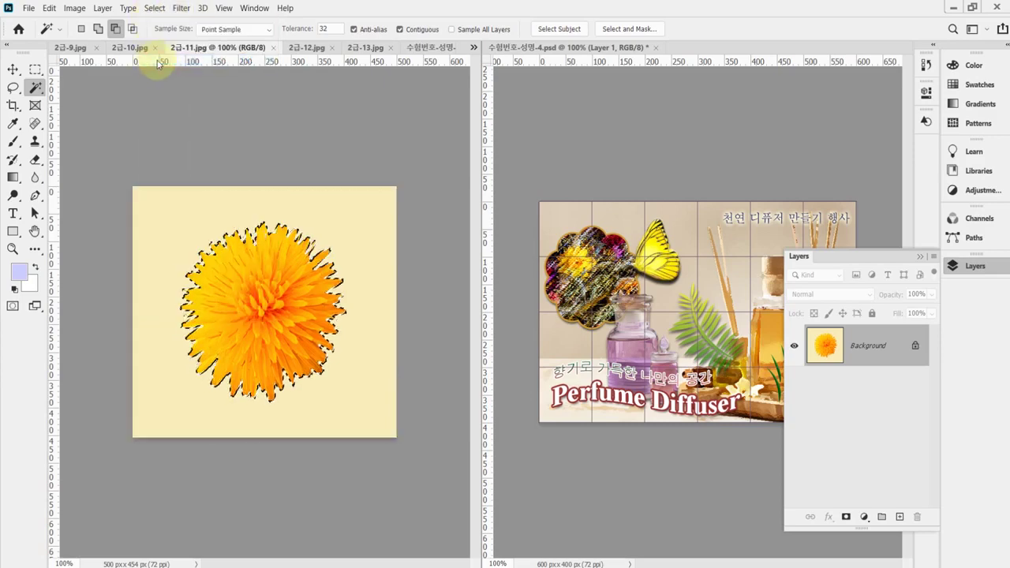
Paste the isolated orange flower into 수험번호-성명-4.psd as a new layer and save the document.
drag(207, 57, 426, 58)
click(426, 50)
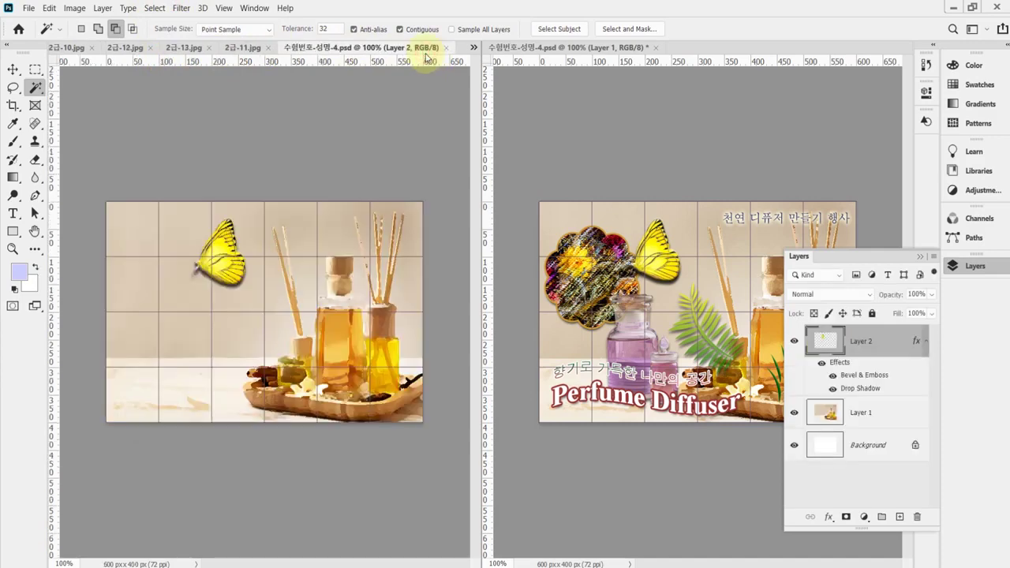
key(ctrl+v)
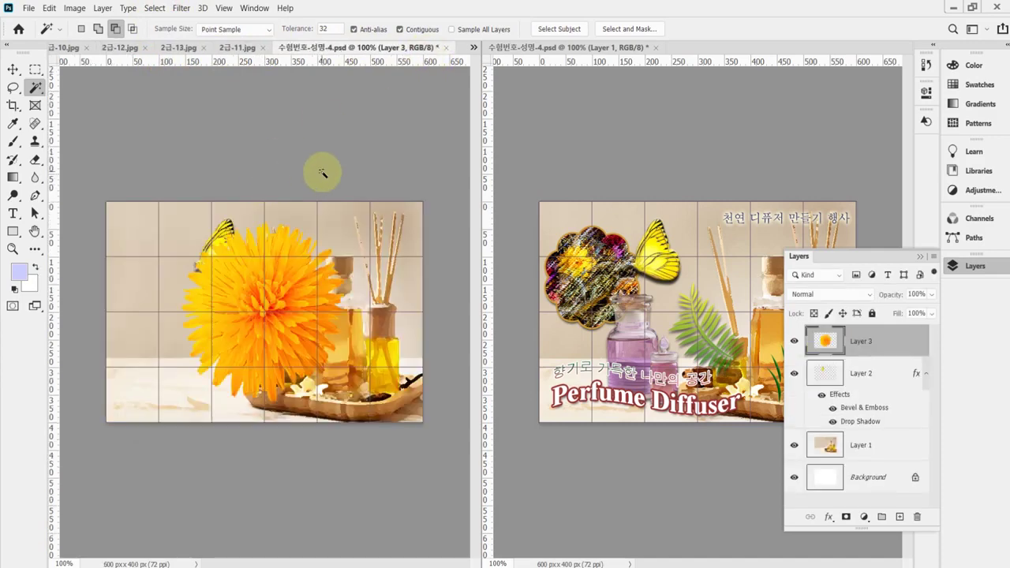
key(ctrl+s)
Collapse the layers list to uncover the whole reference composition and clear the stray selection made in it.
click(530, 306)
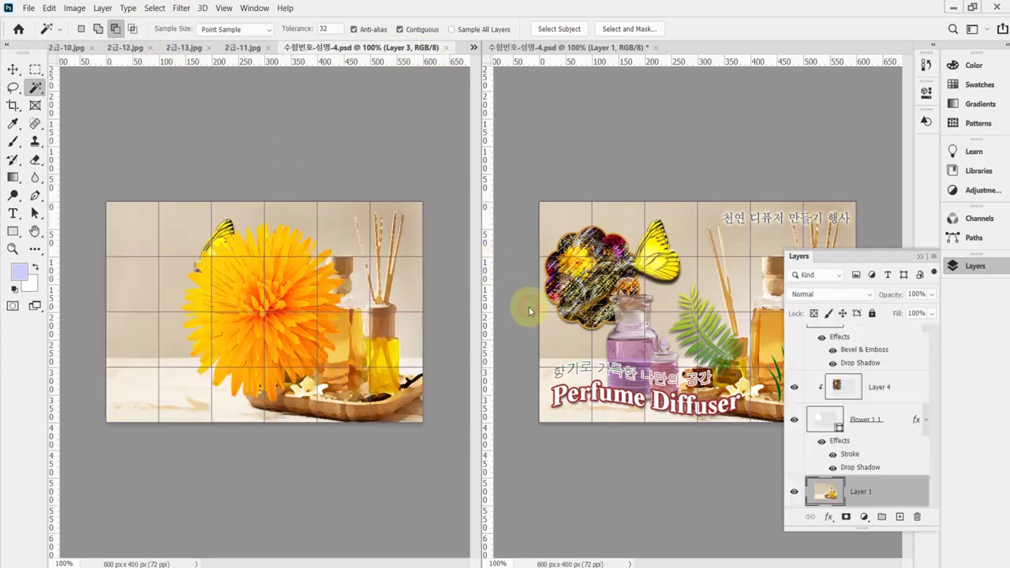
drag(821, 257, 977, 268)
click(977, 268)
key(ctrl+d)
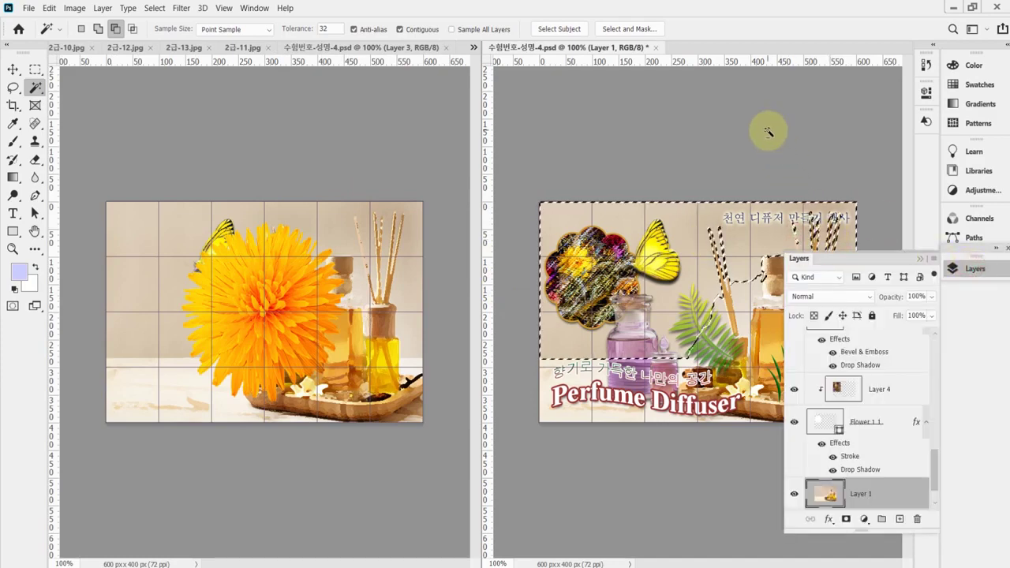
click(977, 268)
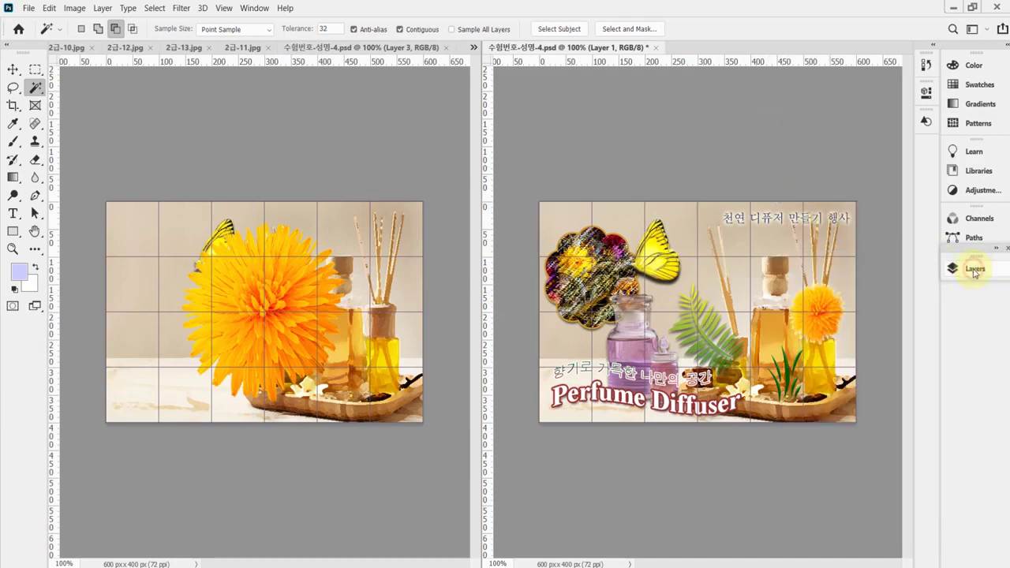
Scale the orange flower to about 34%, place it above the yellow bottle at X 520 px, Y 198 px, and save the document.
click(322, 51)
key(ctrl+t)
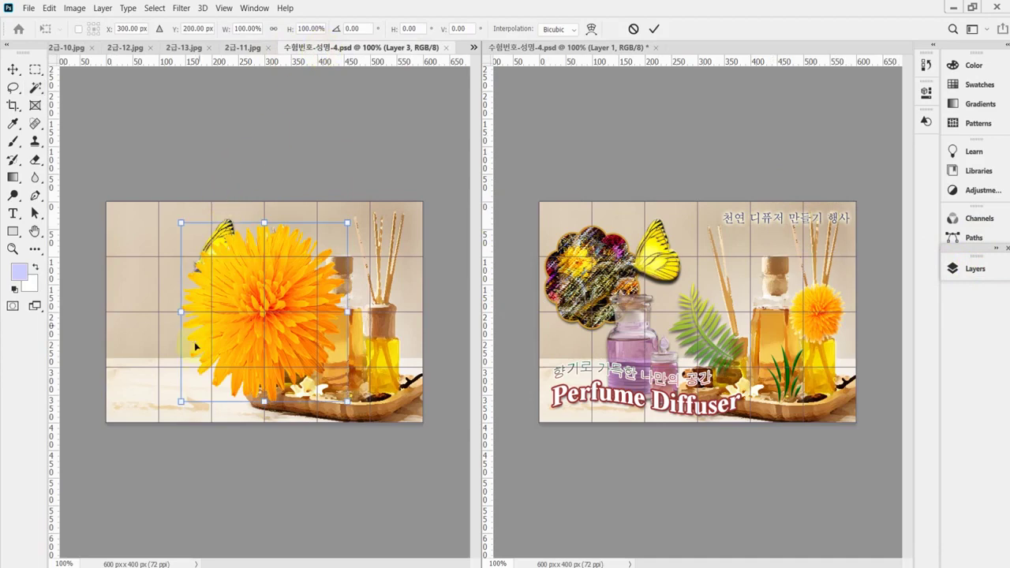
drag(181, 403, 352, 338)
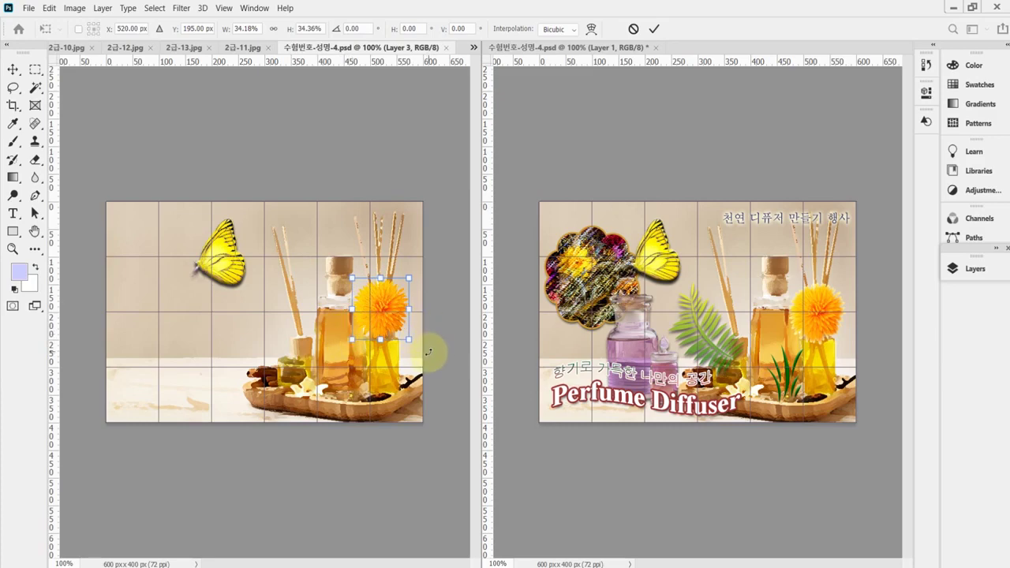
key(Down)
key(Down)
key(Down)
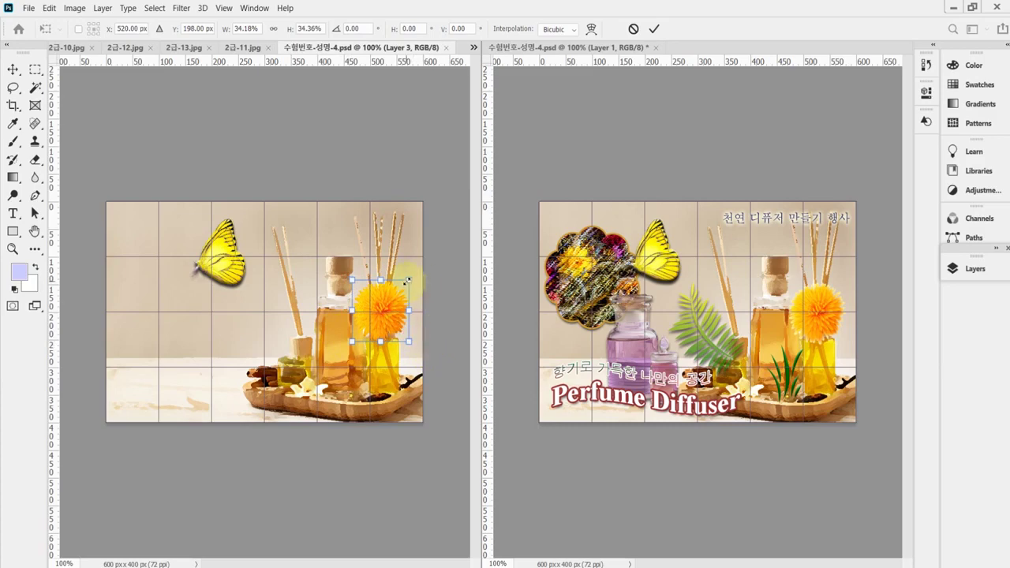
key(Return)
key(w)
key(ctrl+s)
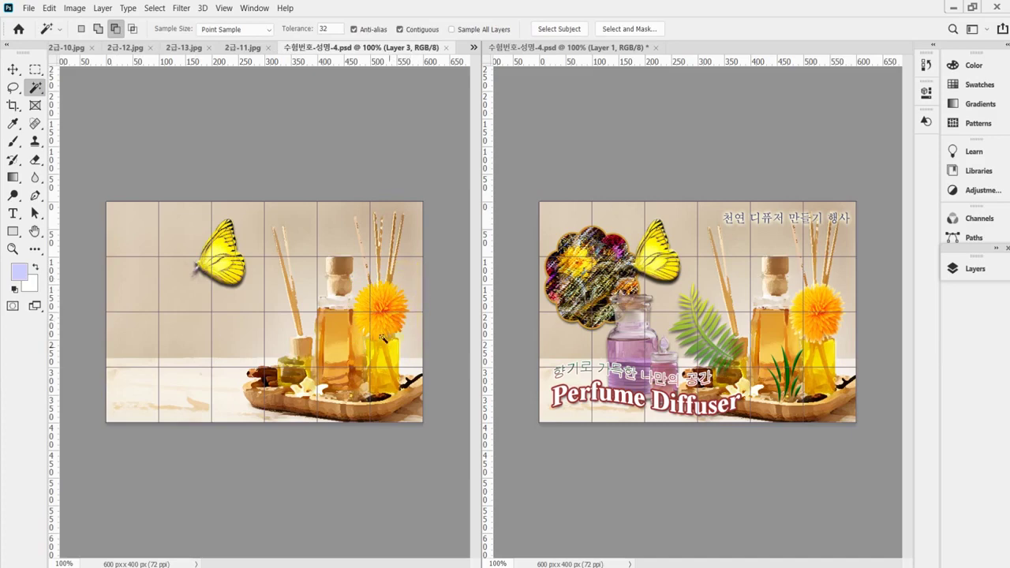
Add an Inner Glow effect with a size of 7 px to the orange flower layer and save the document.
click(973, 268)
click(829, 521)
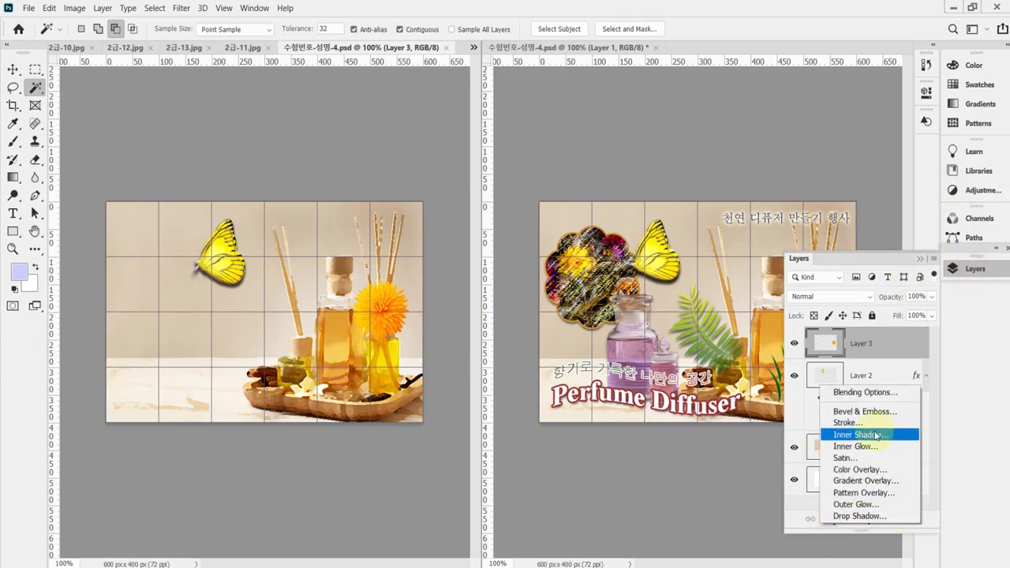
click(817, 427)
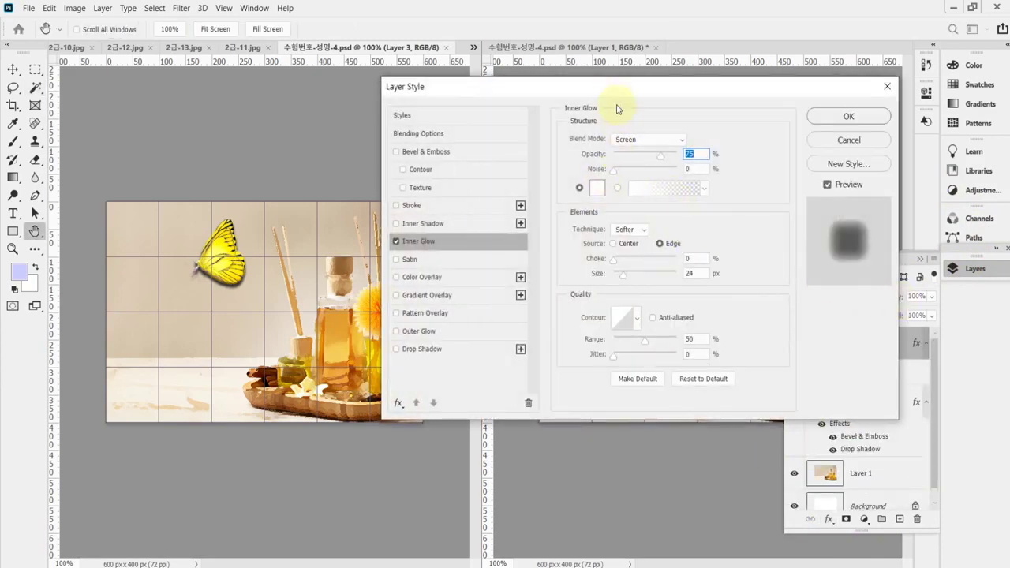
drag(617, 88, 643, 181)
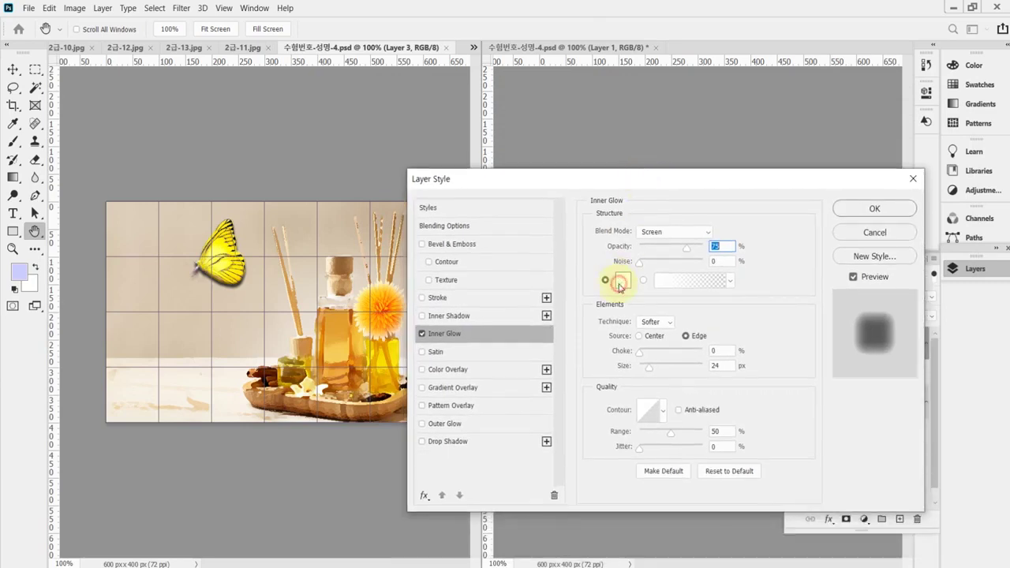
click(620, 283)
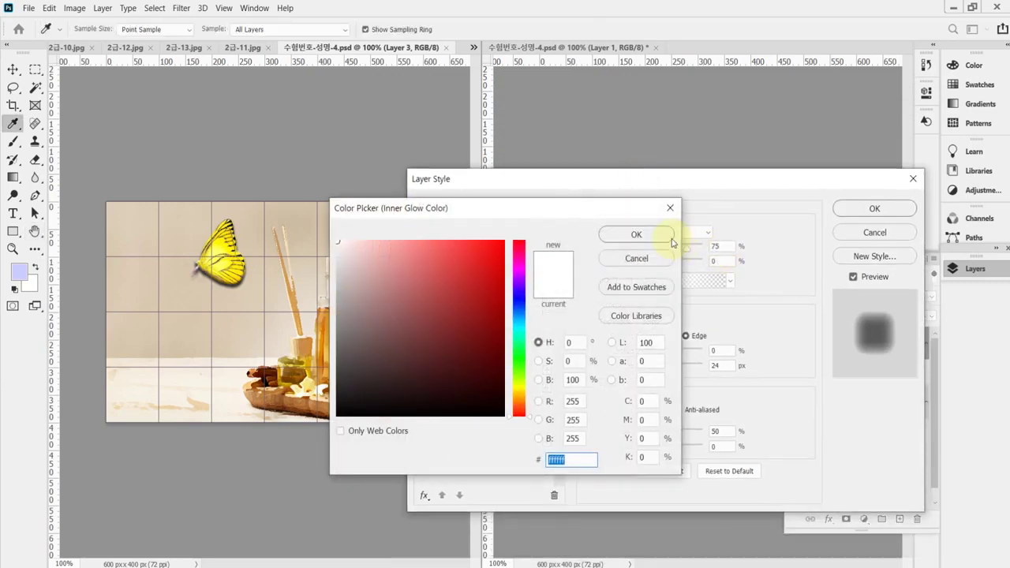
click(637, 257)
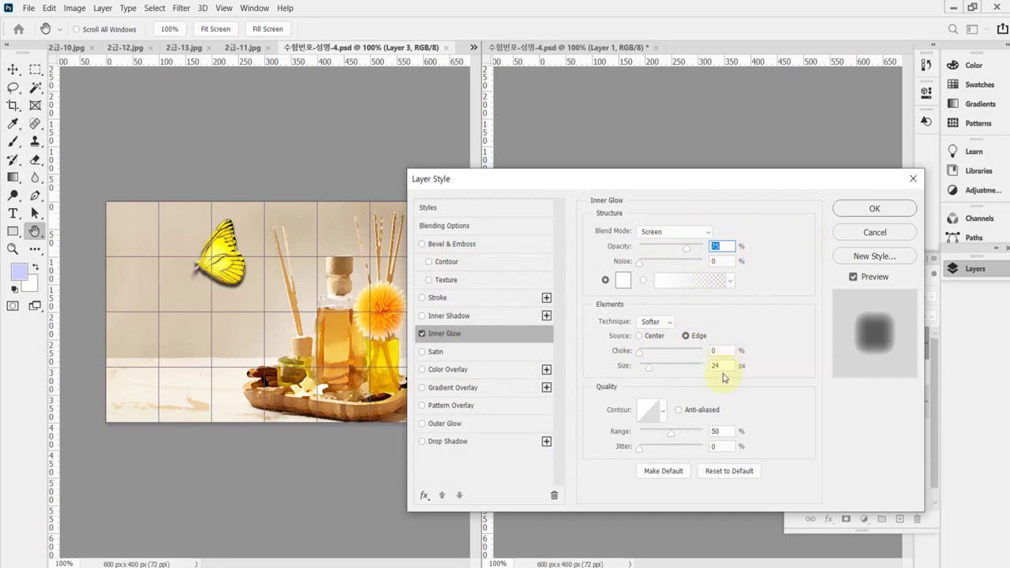
click(721, 366)
text(7)
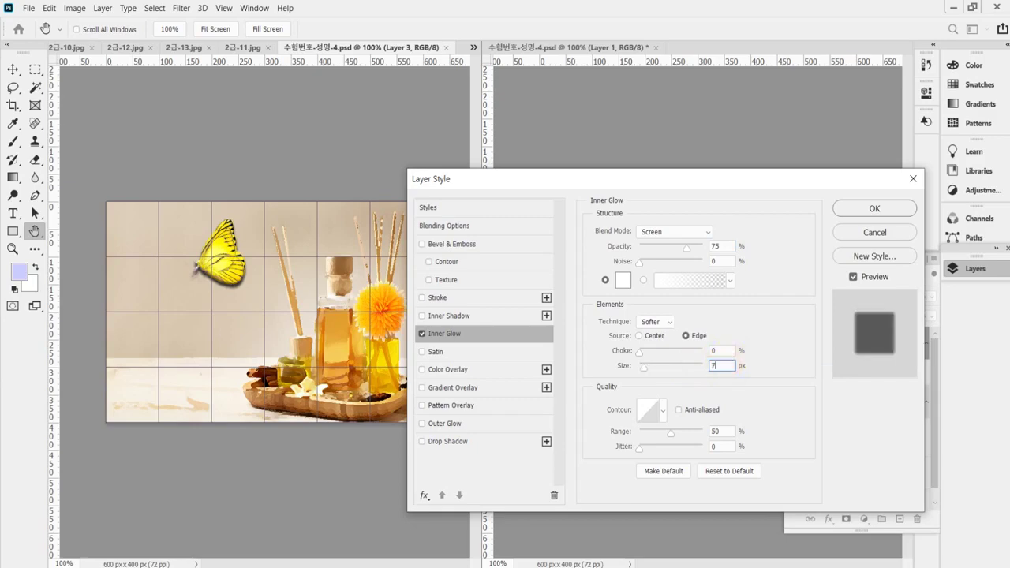
key(Return)
key(w)
key(ctrl+s)
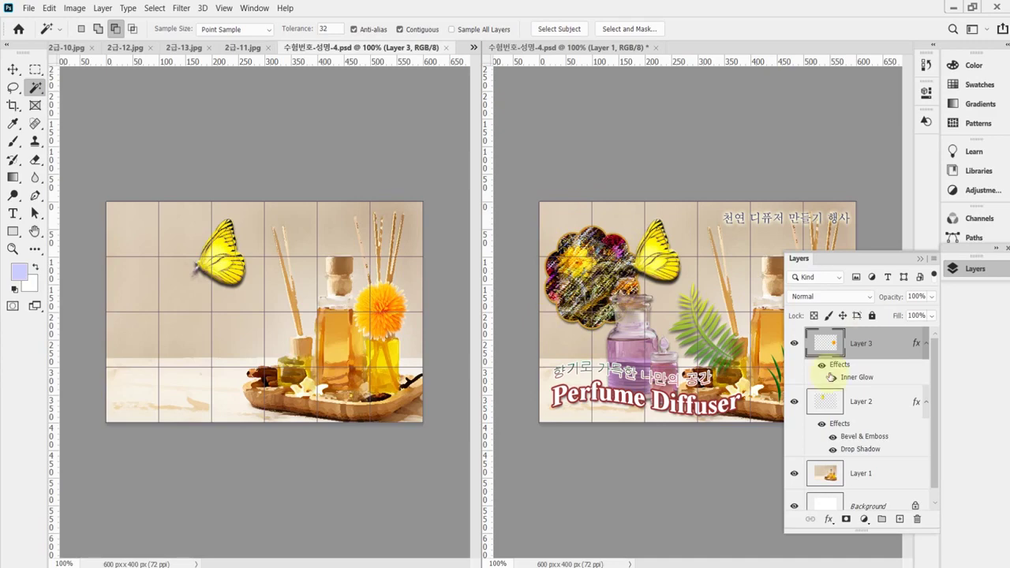
Choose the solid scalloped flower from the legacy Shapes set for the Custom Shape Tool.
click(12, 248)
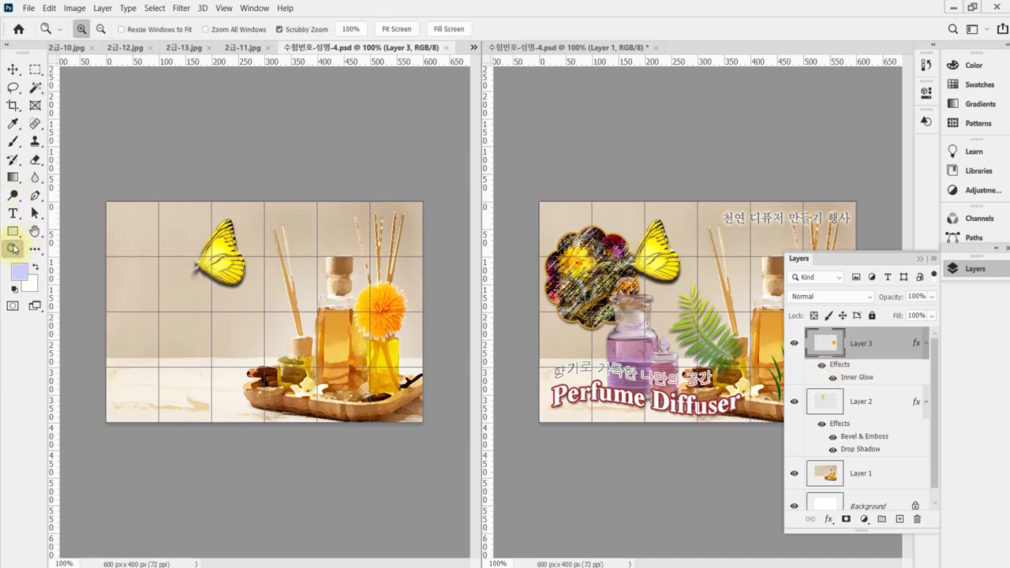
click(13, 232)
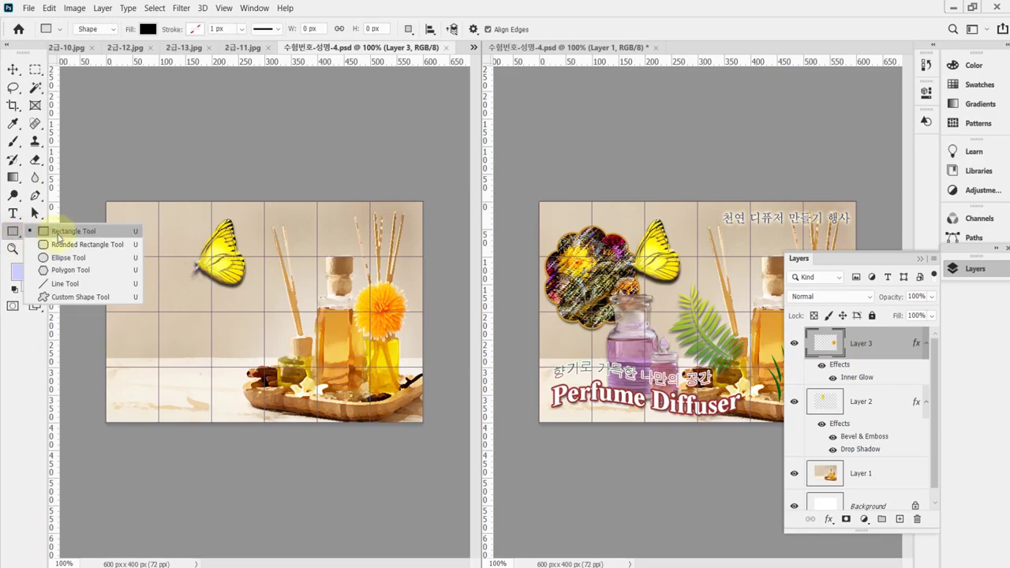
click(68, 297)
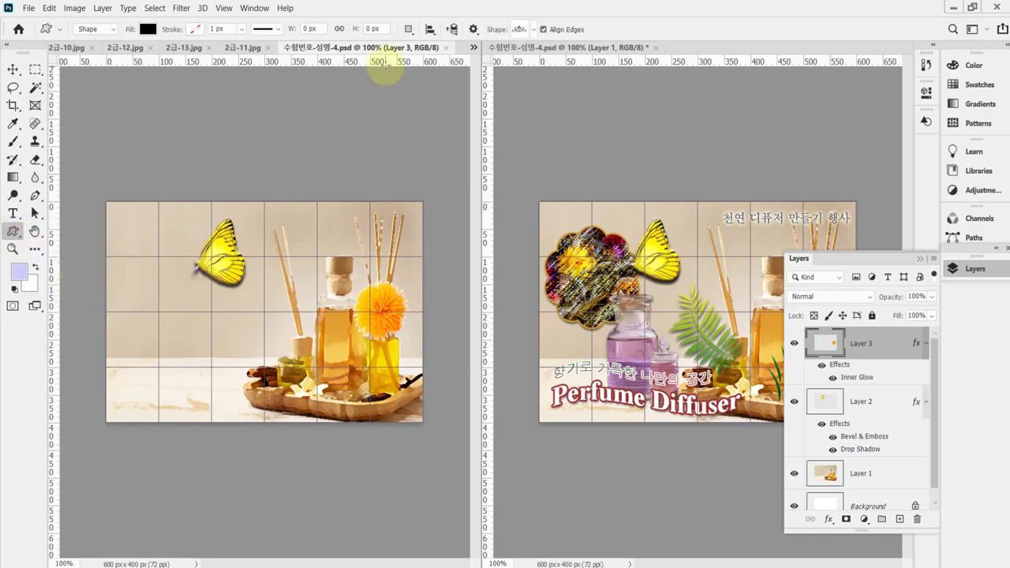
click(535, 34)
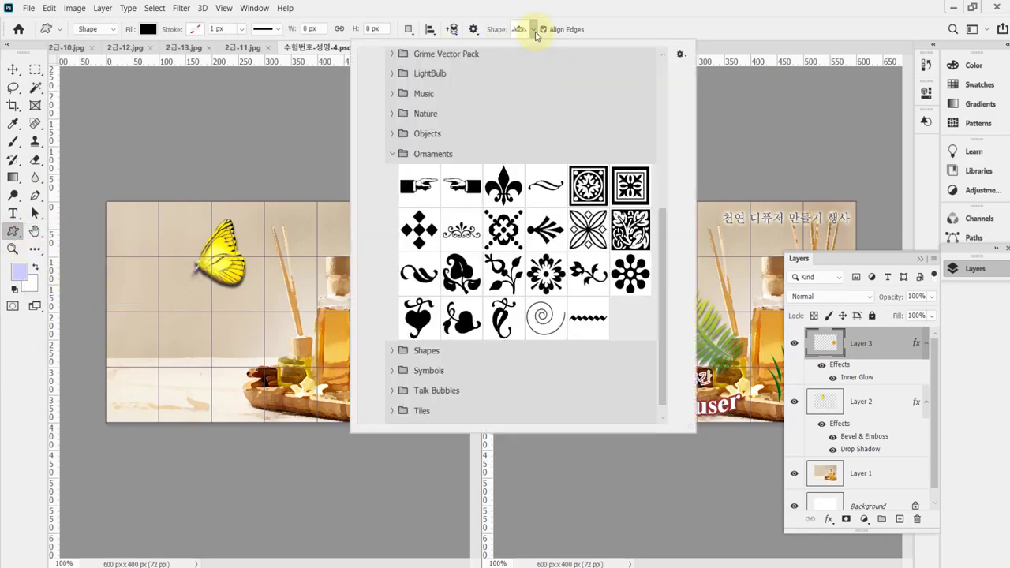
click(394, 155)
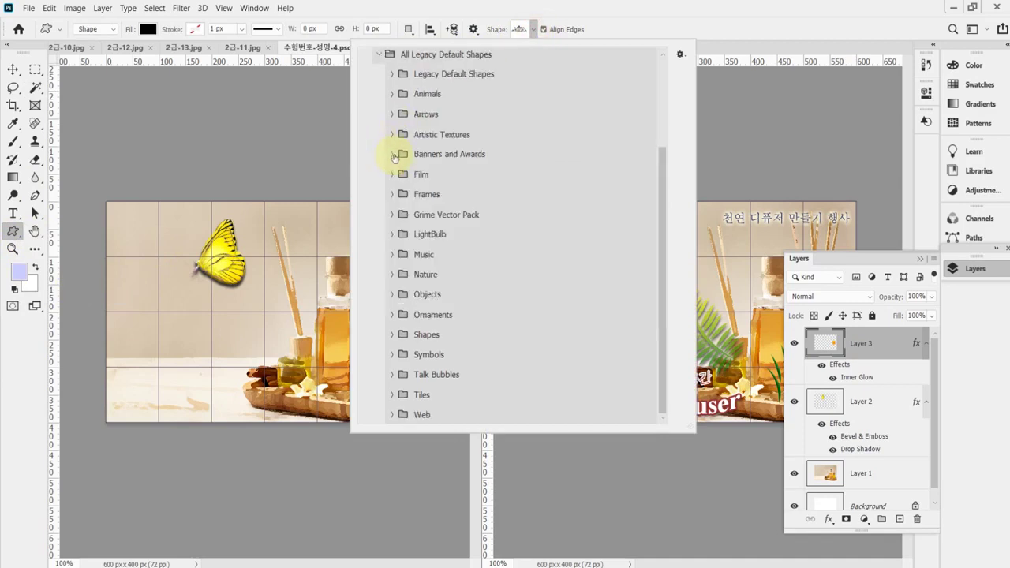
click(394, 335)
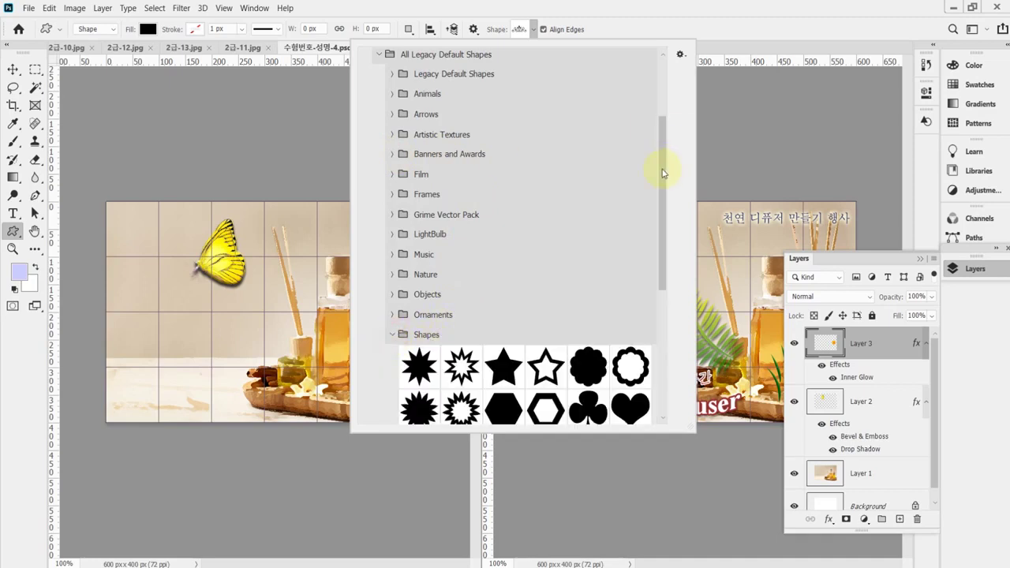
drag(663, 172, 671, 266)
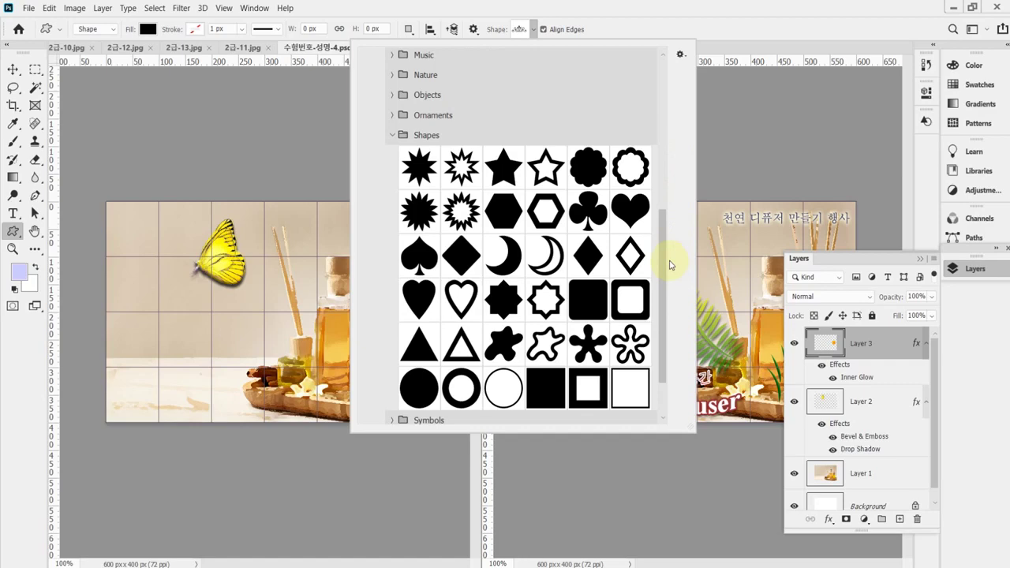
click(592, 167)
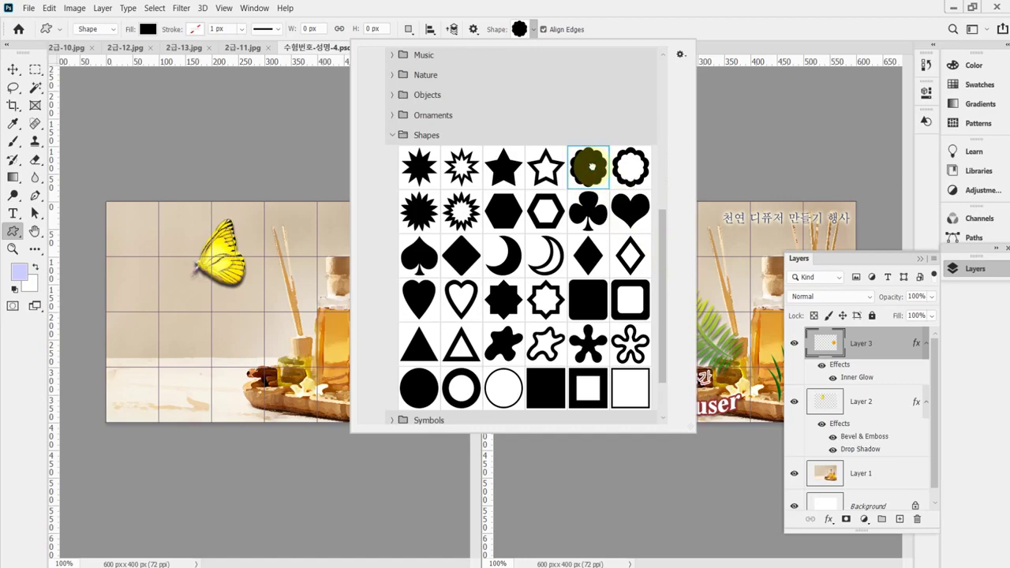
click(616, 13)
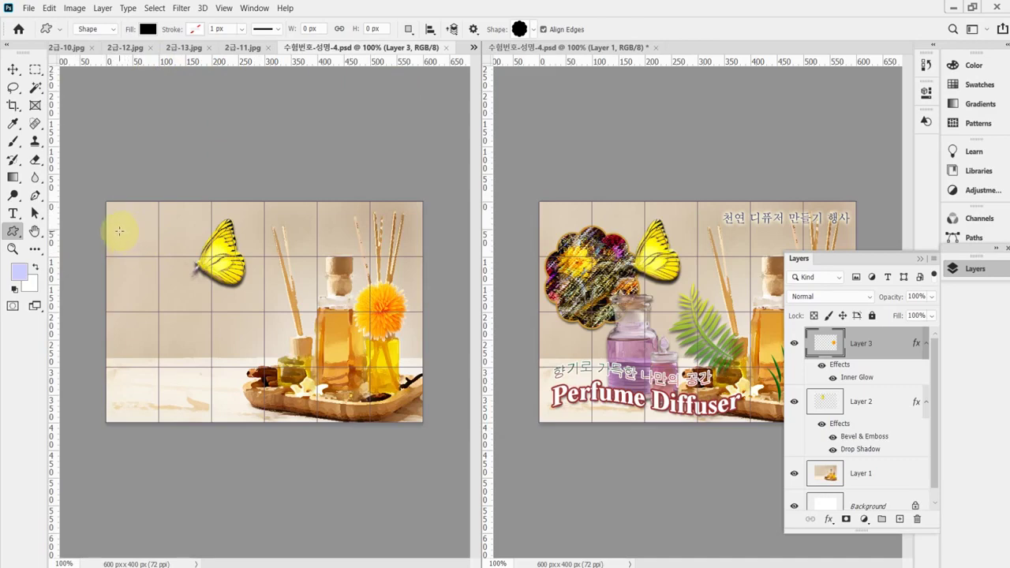
Draw the flower shape about 180 × 185 px beside the butterfly, move its layer below the butterfly layer, and save the document.
drag(118, 231, 217, 333)
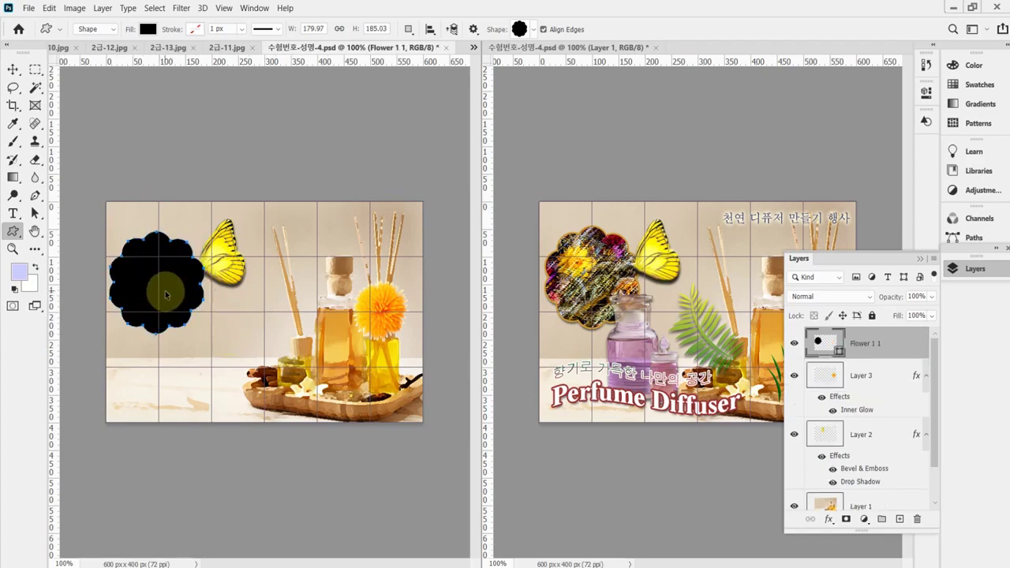
drag(166, 295, 167, 293)
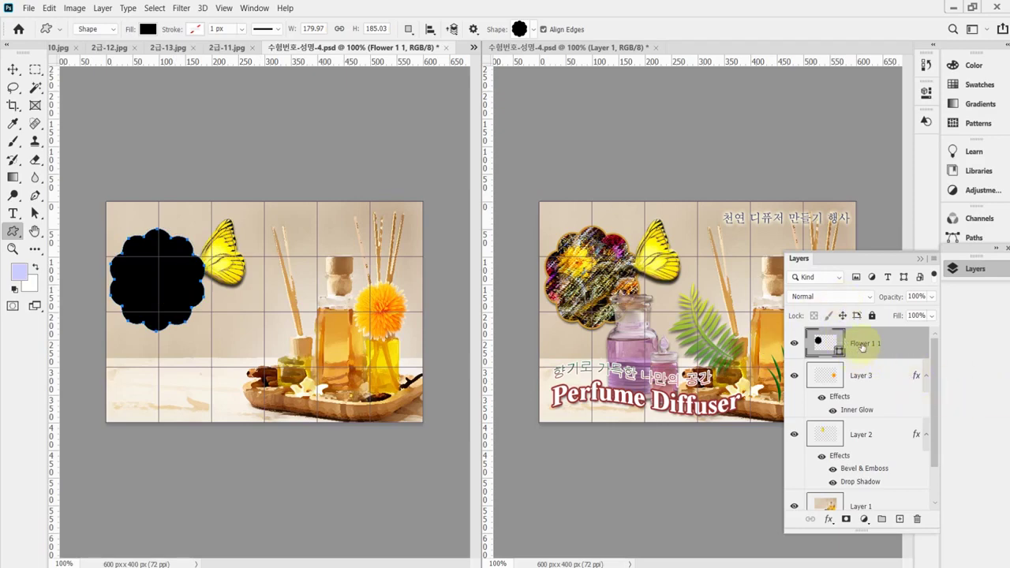
drag(863, 345, 872, 465)
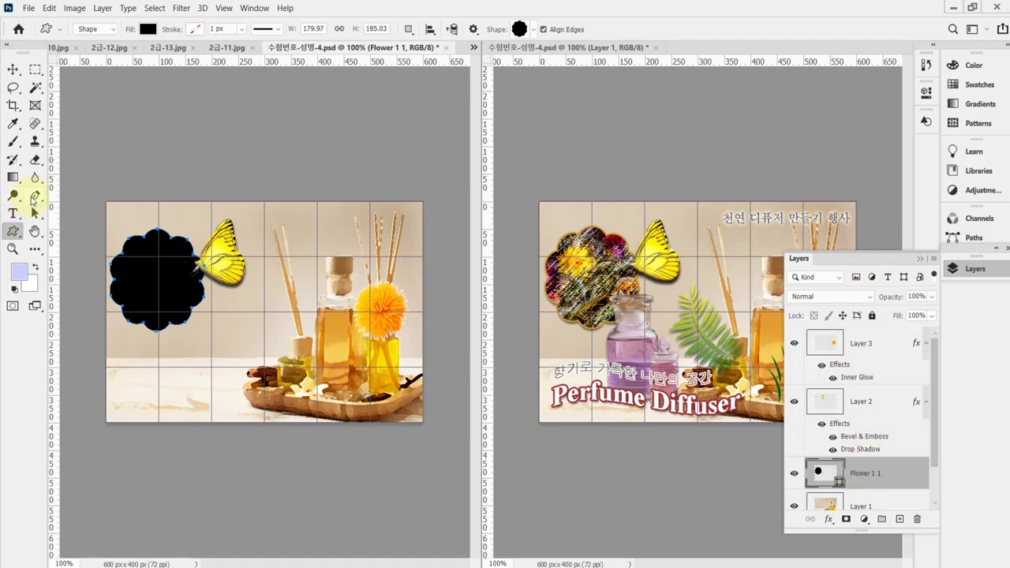
key(ctrl+s)
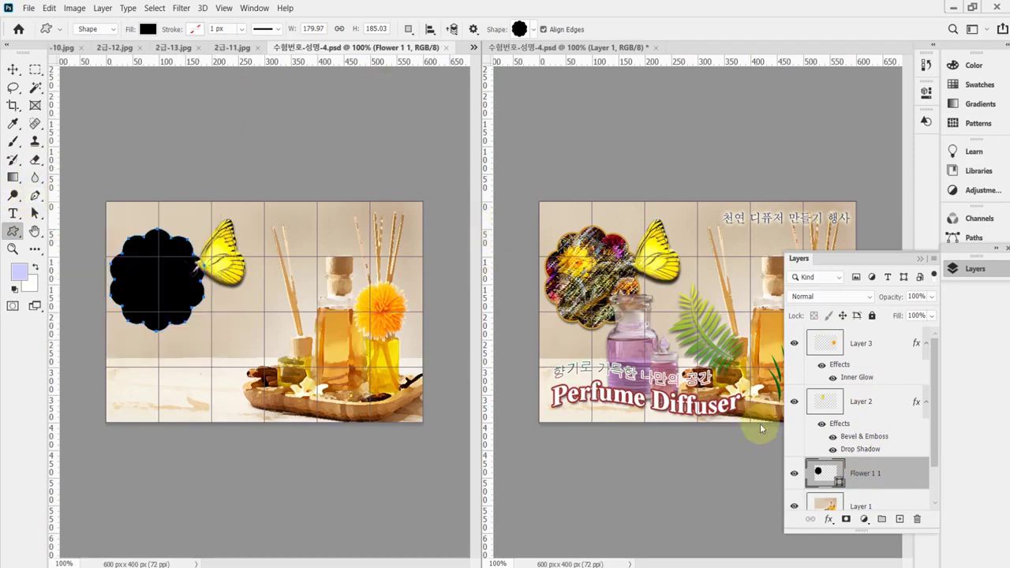
Add a Drop Shadow effect angled at 90° to the black flower shape layer.
click(831, 522)
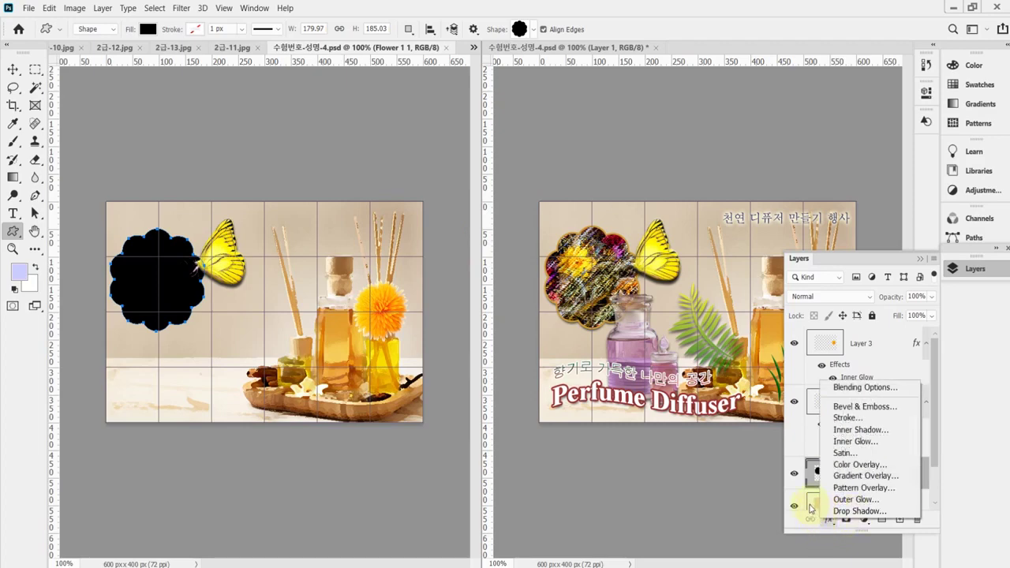
click(859, 511)
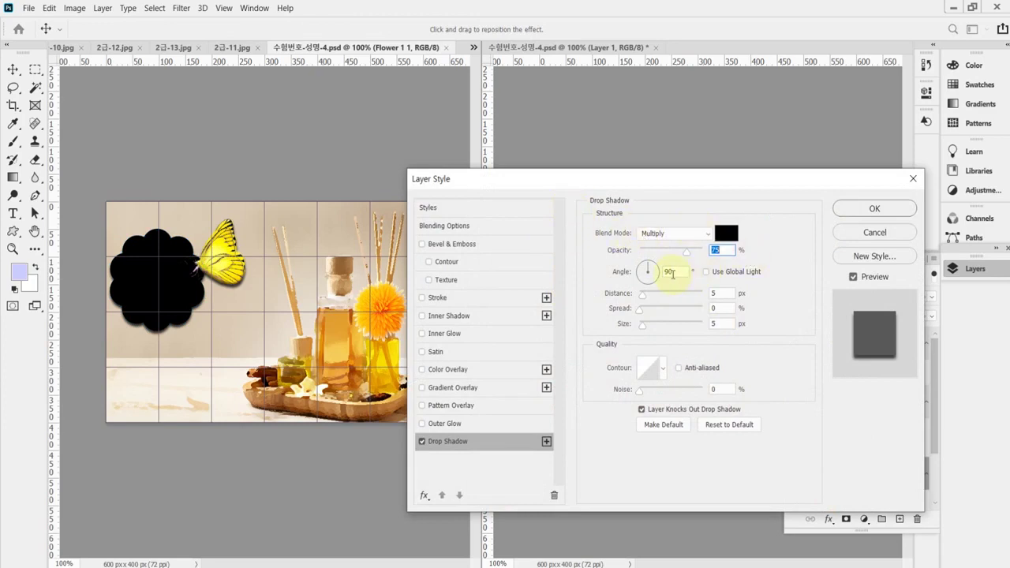
click(720, 293)
Add a 3 px outside Stroke in colour #cc9933 to the black flower shape layer, apply the layer style and save the document.
click(447, 300)
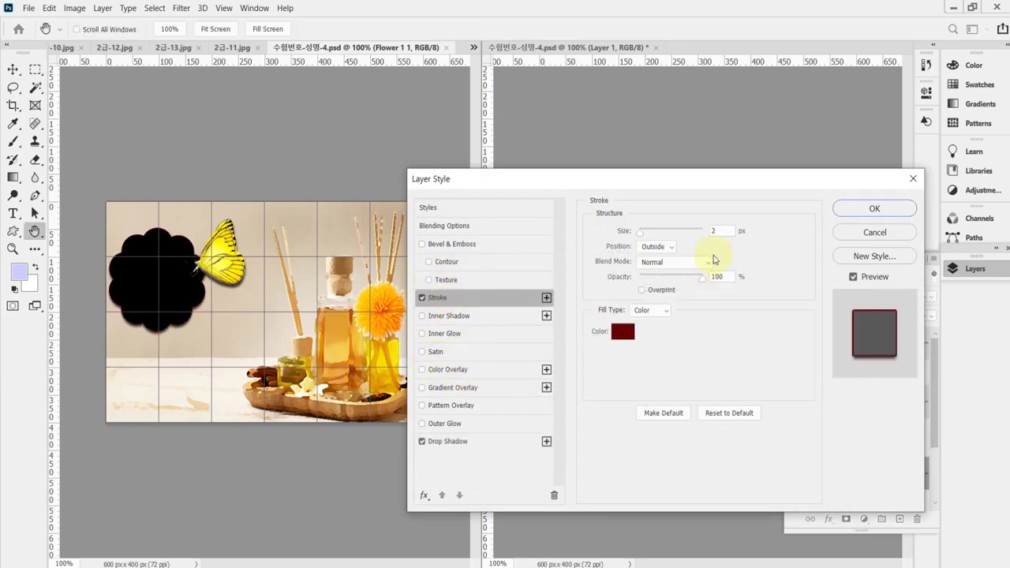
click(720, 231)
double_click(720, 231)
text(3)
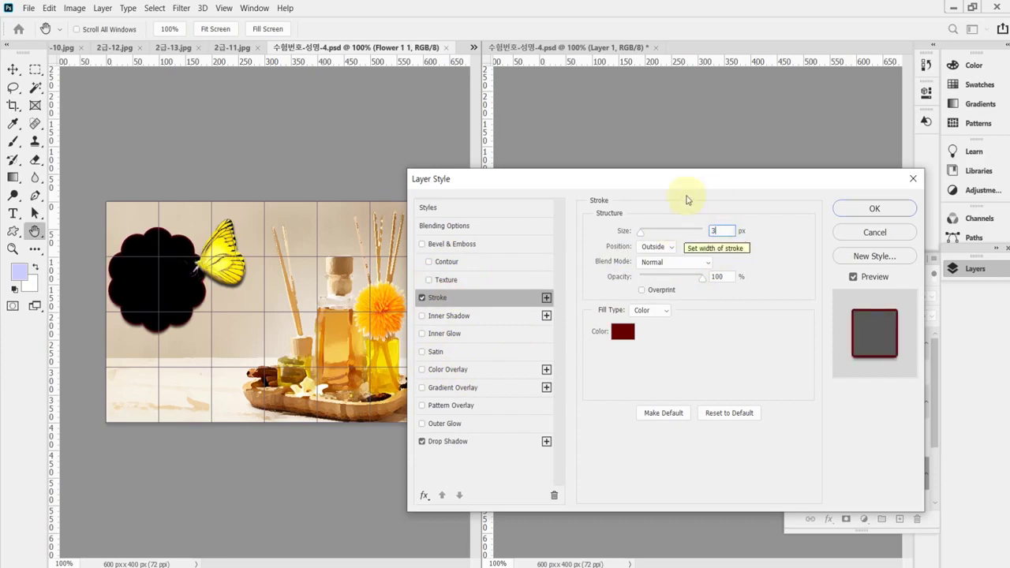
click(623, 331)
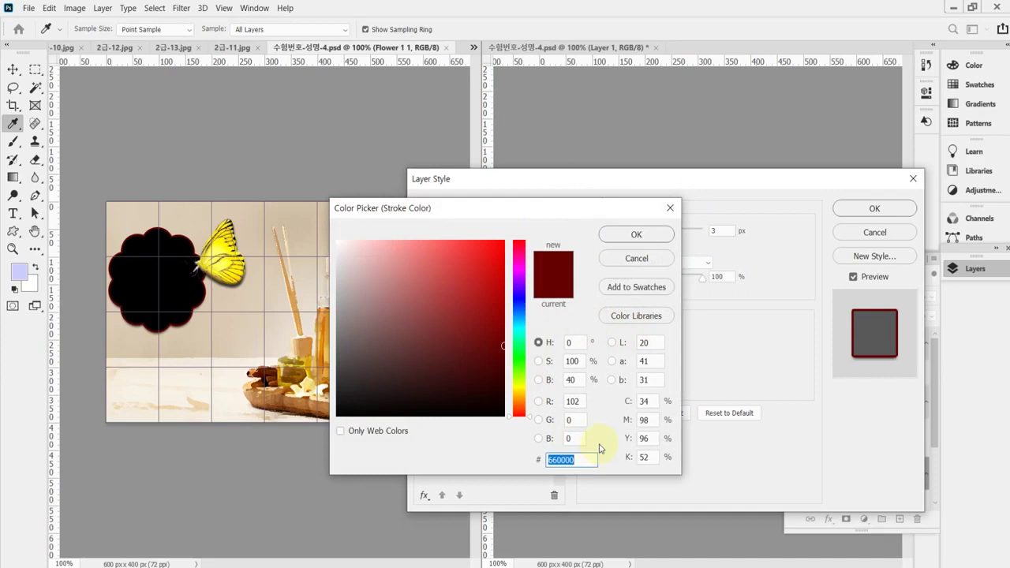
text(c93)
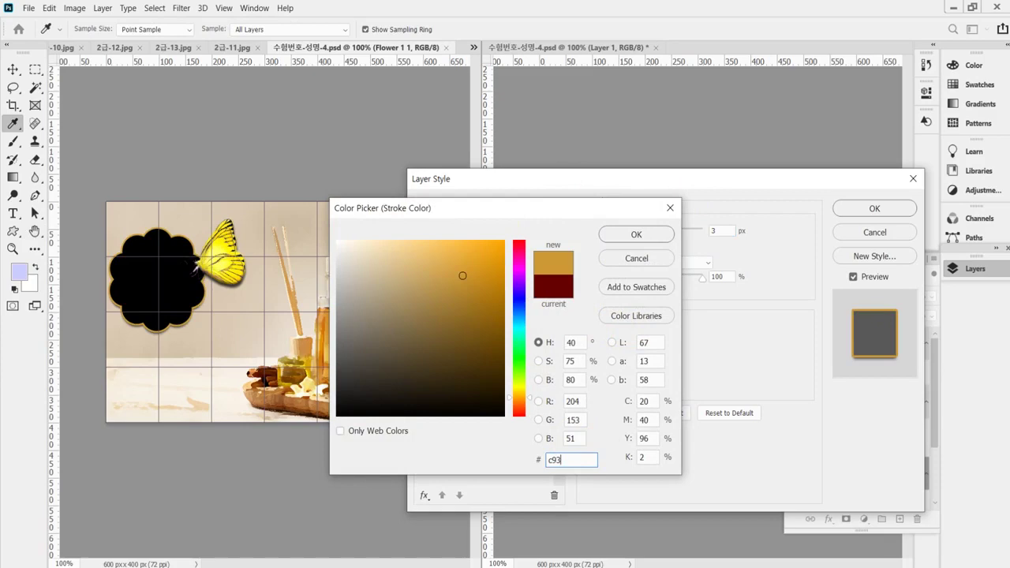
key(Return)
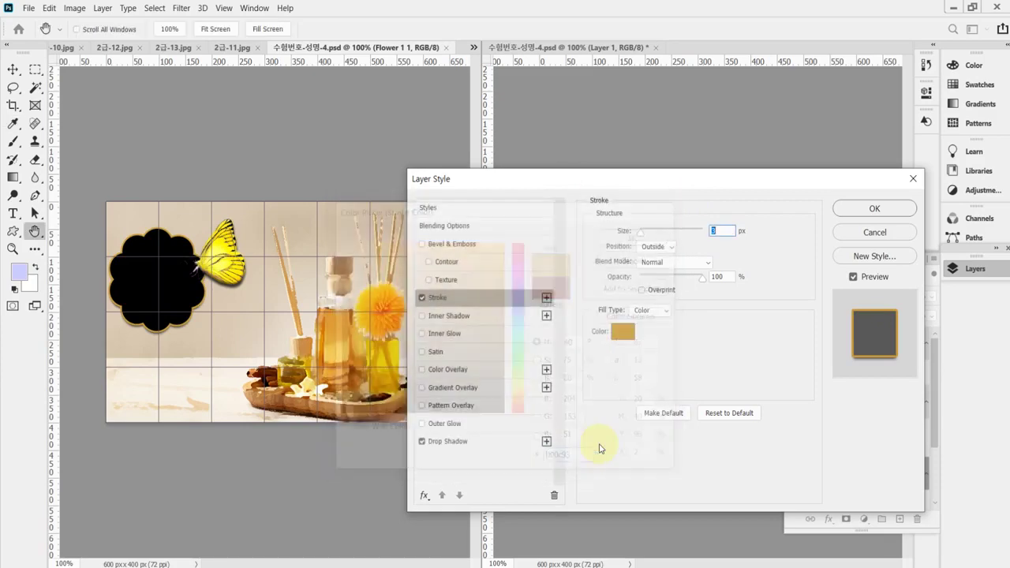
click(871, 210)
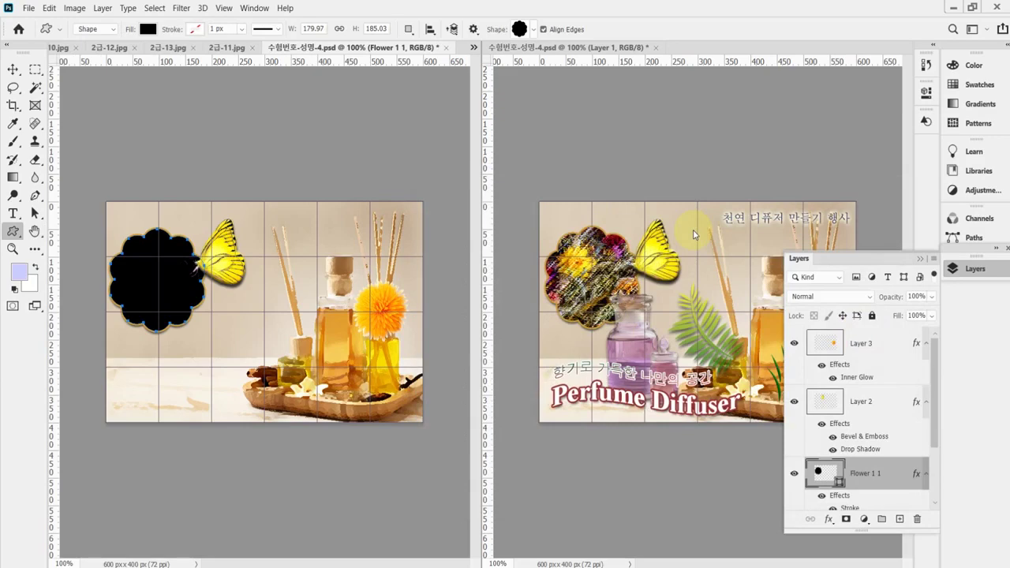
key(ctrl+s)
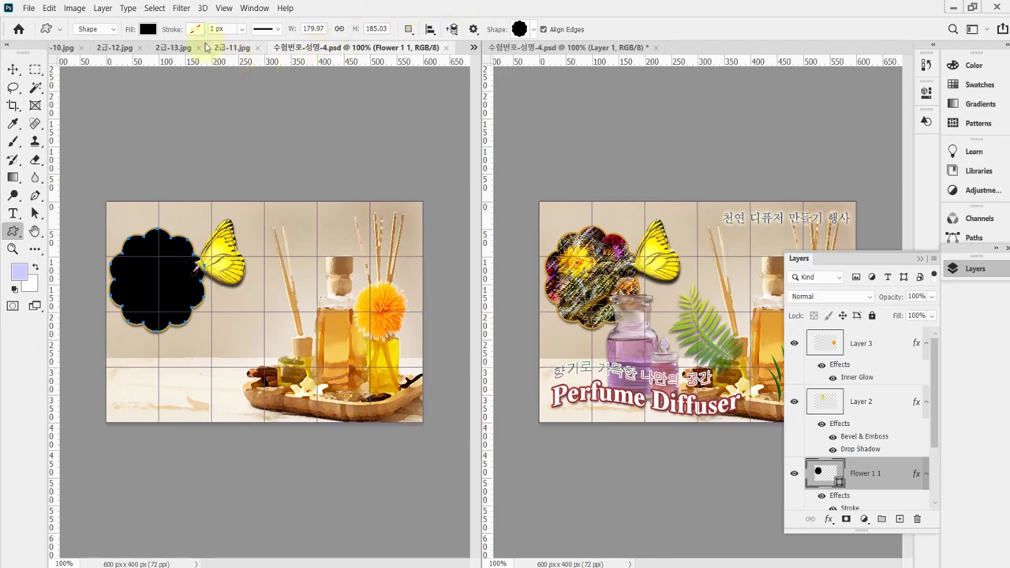
Copy the entire dried-flower image from 2급-12.jpg and paste it into 수험번호-성명-4.psd above the flower shape layer.
click(115, 48)
click(117, 50)
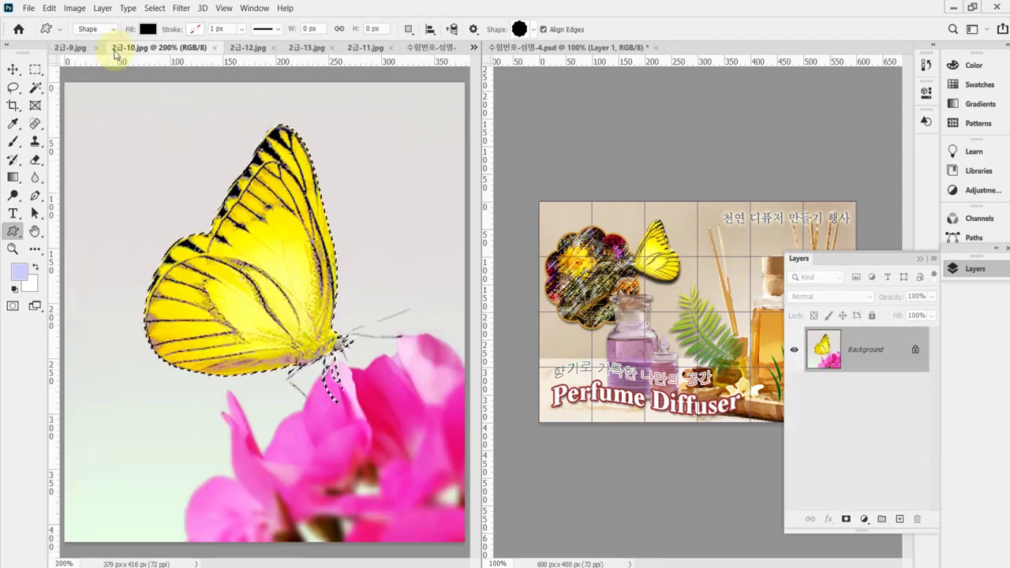
click(237, 51)
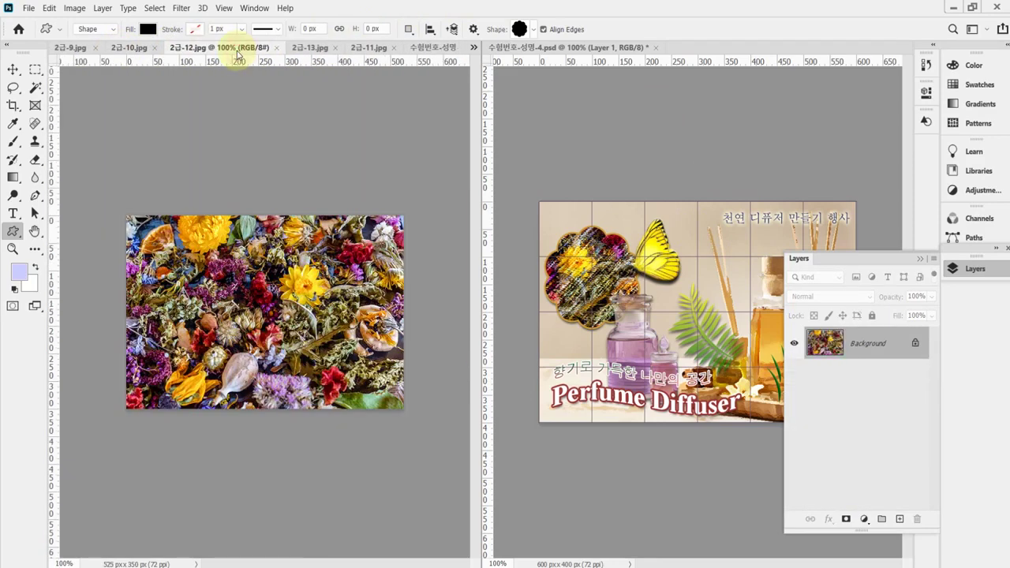
key(ctrl+a)
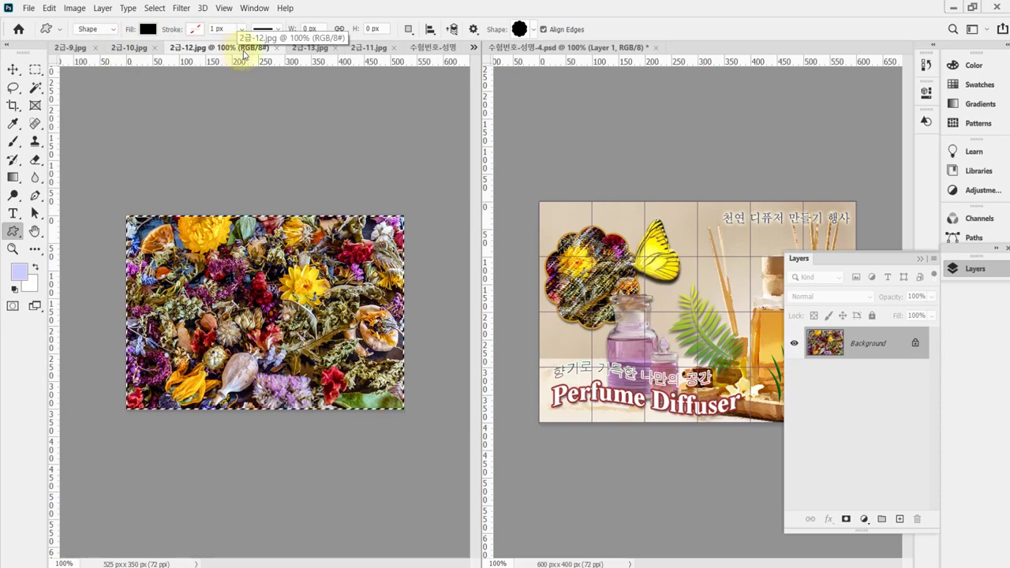
click(424, 47)
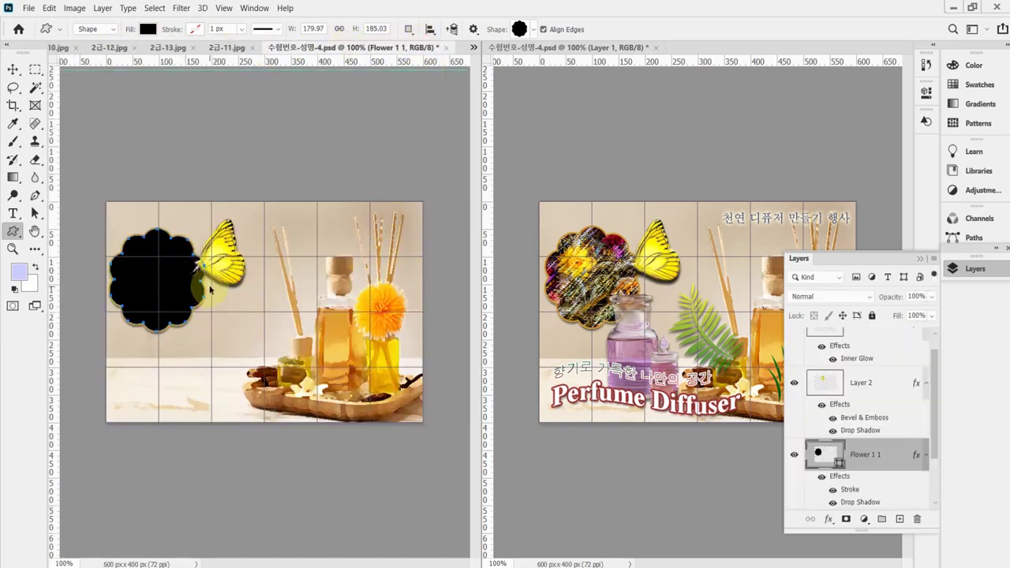
key(ctrl+v)
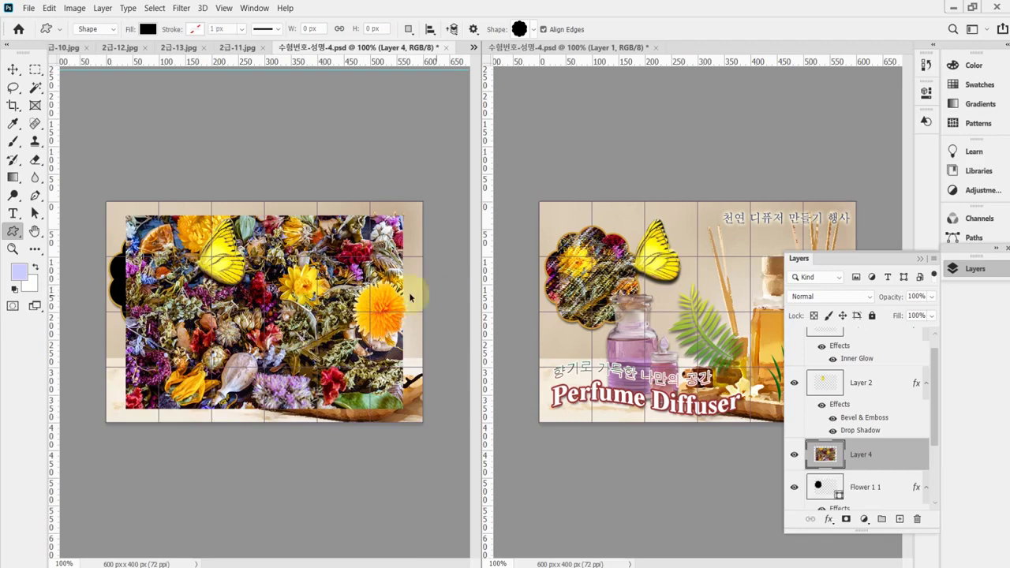
Scale the pasted dried-flower image to 83.62% and position it so it fully covers the black flower shape.
key(ctrl+t)
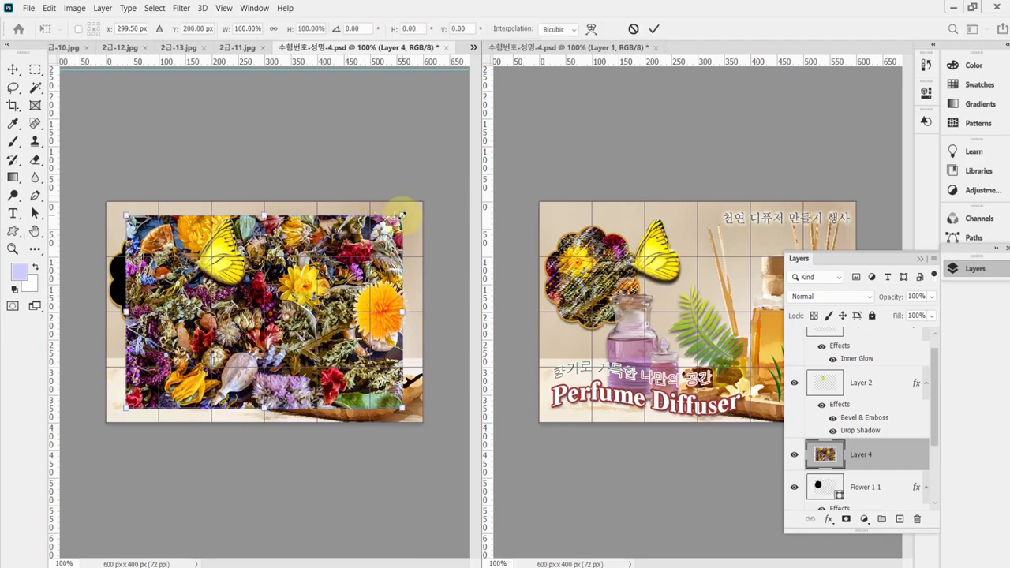
drag(402, 214, 307, 261)
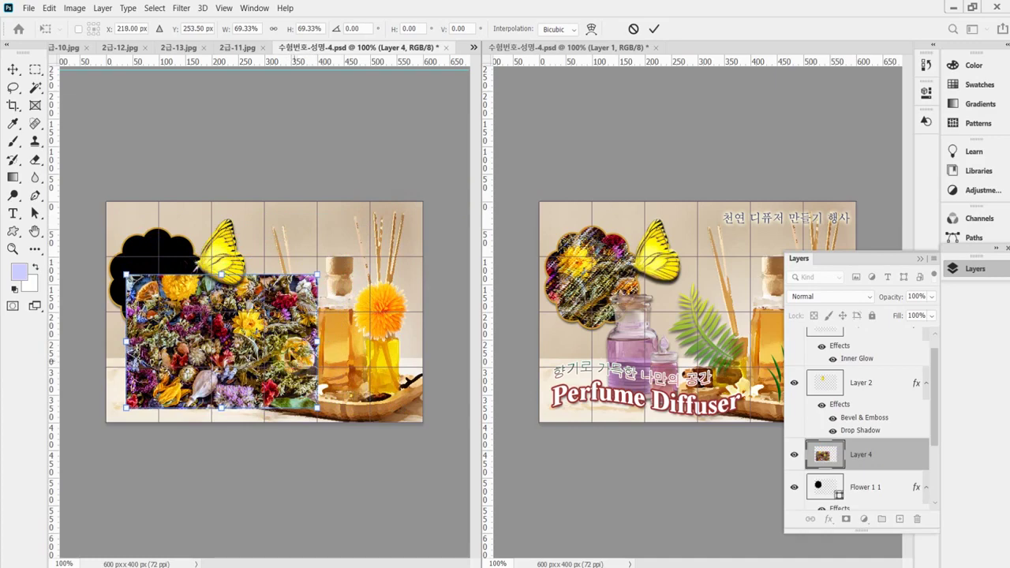
drag(295, 319, 277, 249)
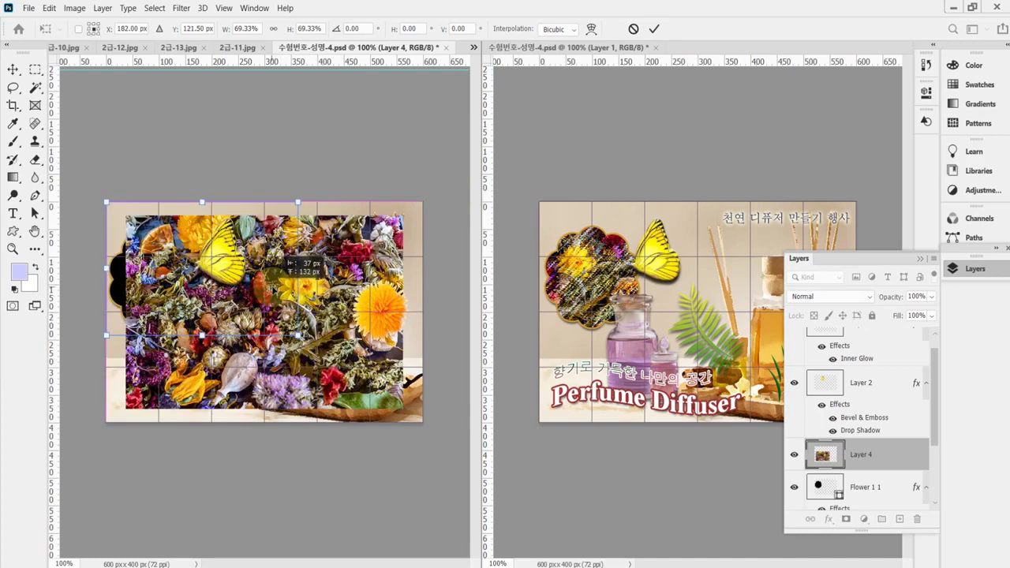
drag(277, 292, 236, 277)
drag(245, 217, 286, 192)
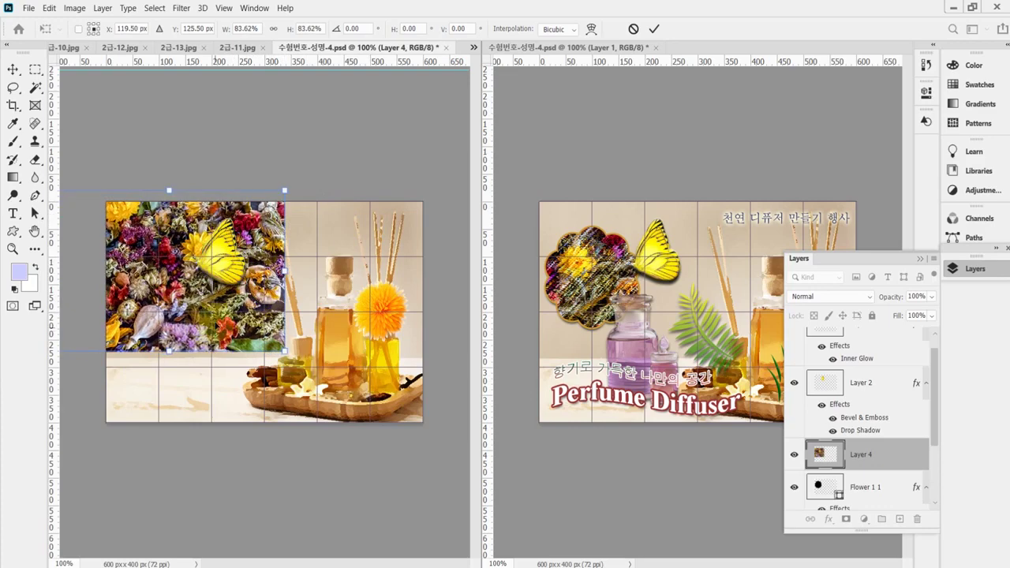
drag(218, 312, 184, 332)
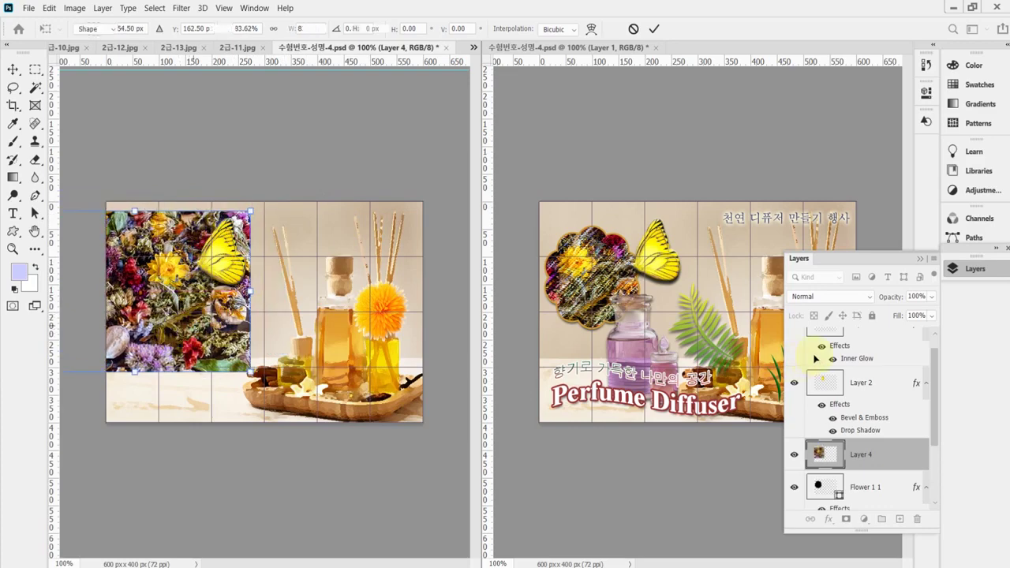
key(Return)
Clip the dried-flower image layer to the flower shape layer beneath it and keep the image layer selected.
scroll(866, 469, down, 2)
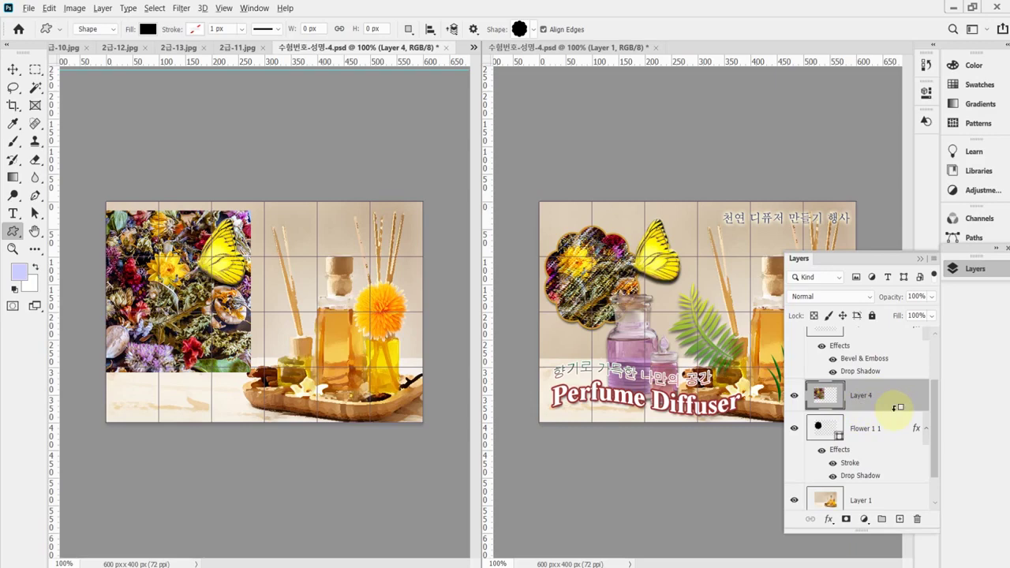
alt+click(896, 408)
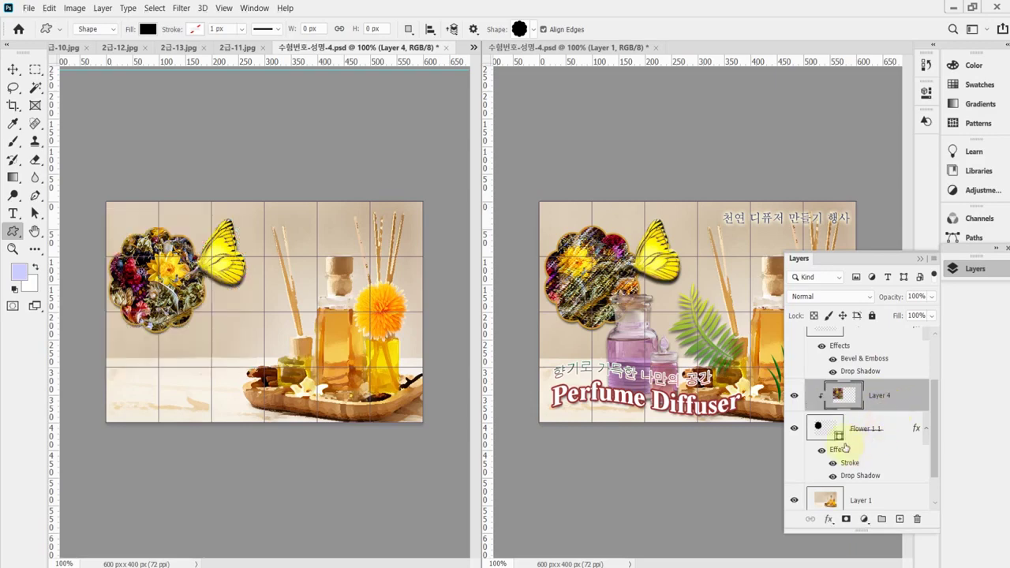
click(818, 430)
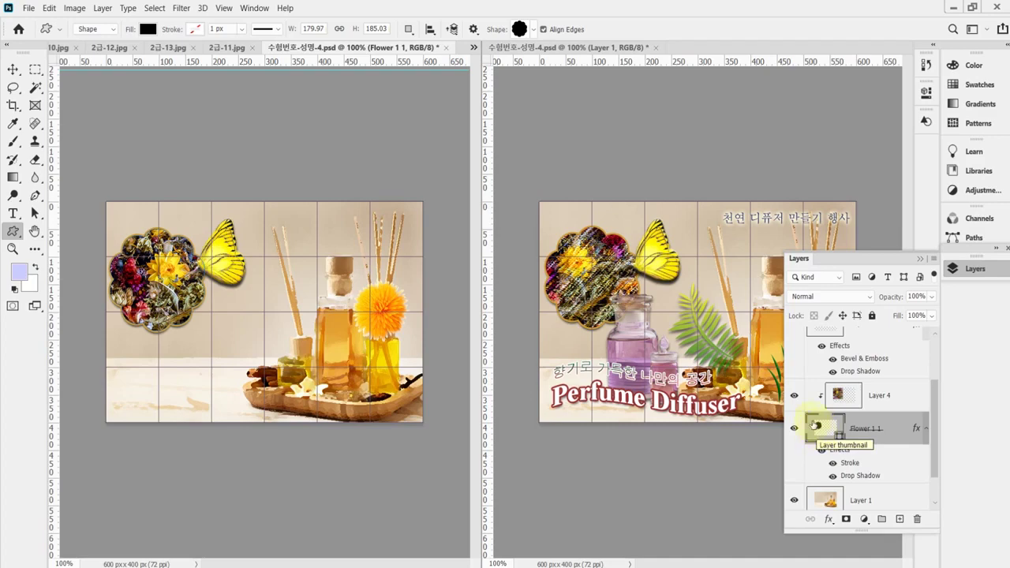
click(839, 394)
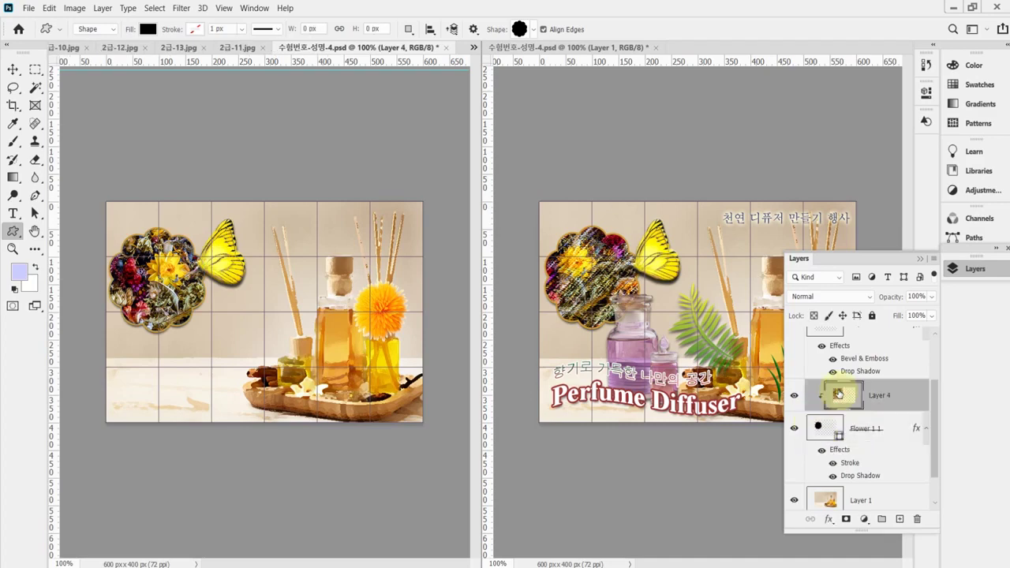
Save the document and shift the clipped dried-flower image so its yellow bloom sits in the upper-left part of the flower shape.
mouse_move(174, 294)
mouse_down()
mouse_move(471, 297)
mouse_move(388, 240)
mouse_up()
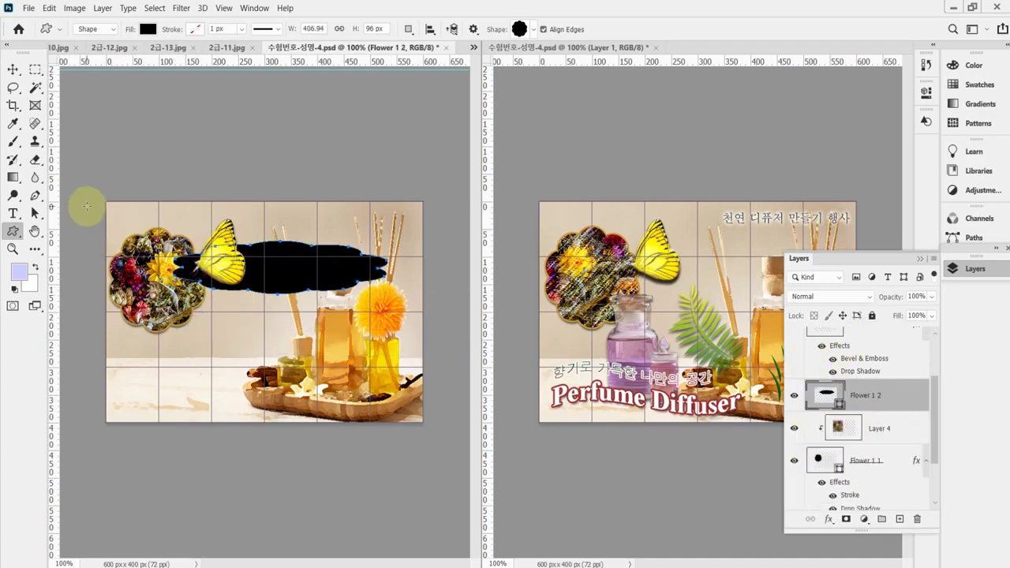
key(ctrl+z)
key(ctrl+s)
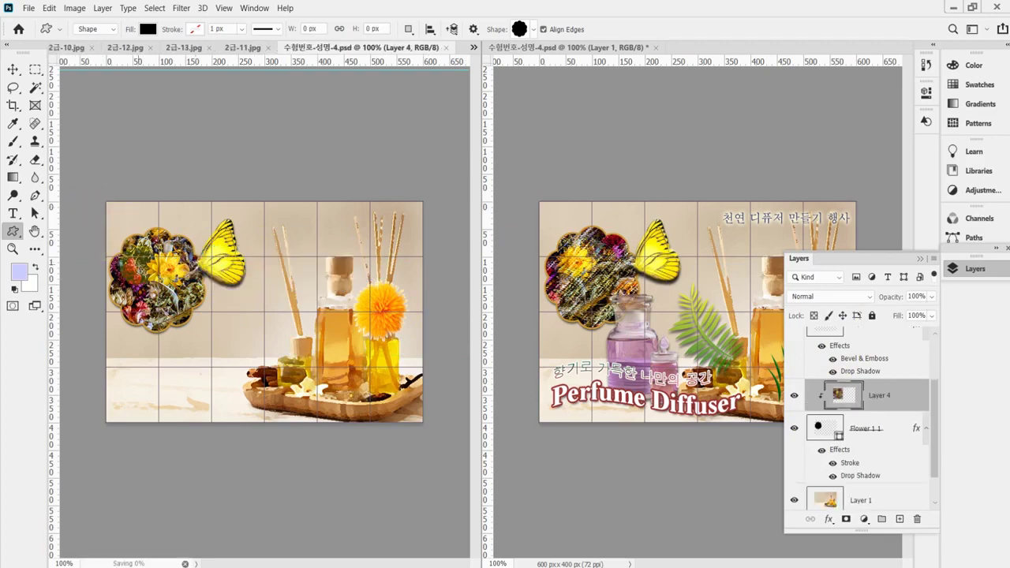
click(15, 68)
drag(183, 251, 187, 280)
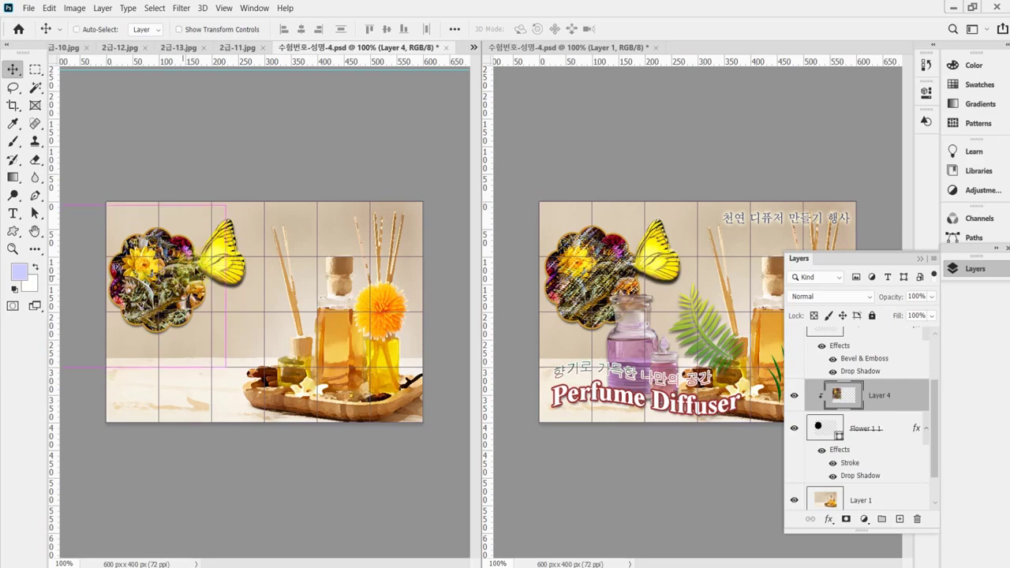
Apply the Rough Pastels artistic filter to the clipped dried-flower layer and save the document.
click(283, 7)
click(209, 8)
mouse_move(182, 13)
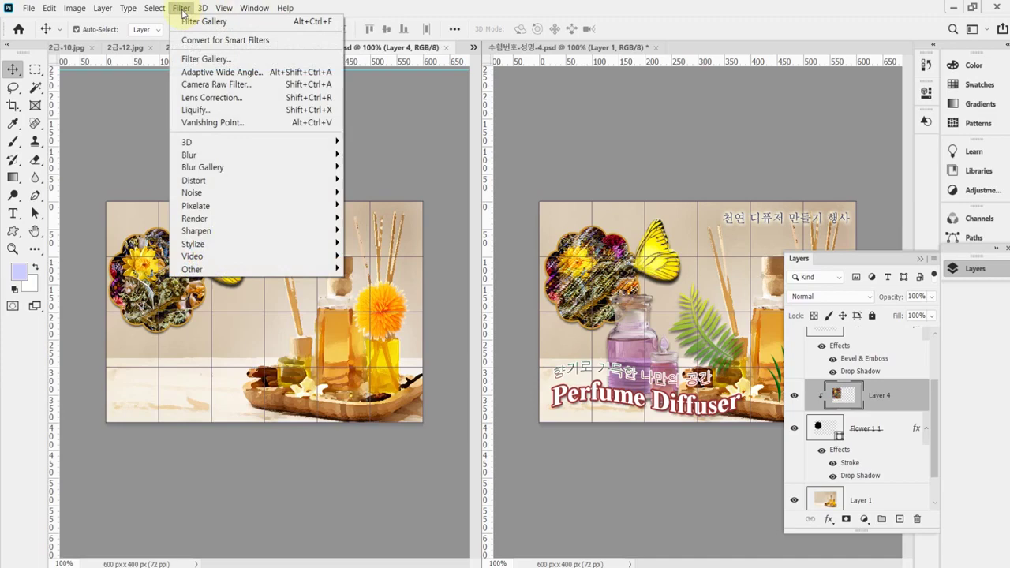
click(193, 60)
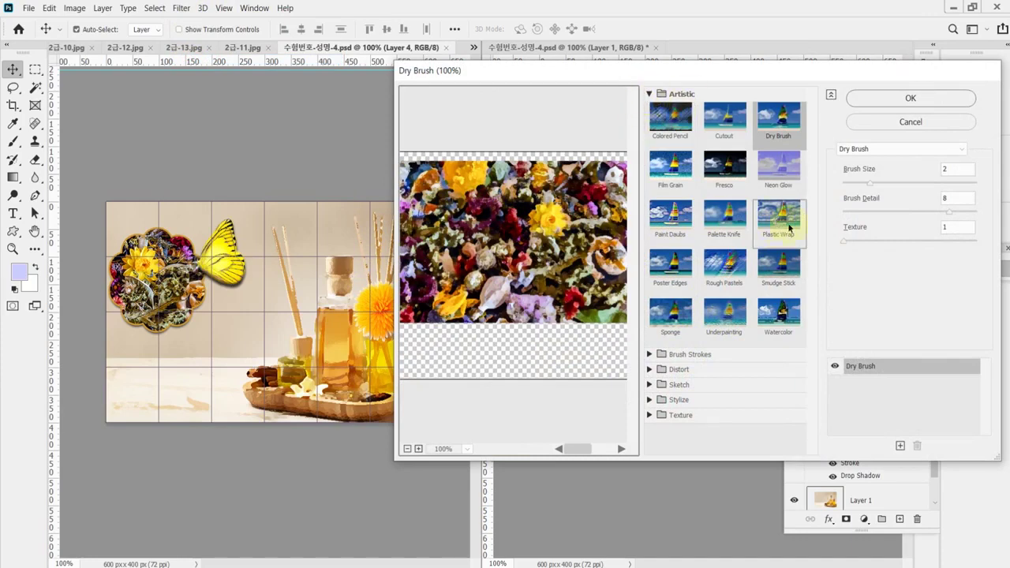
click(727, 278)
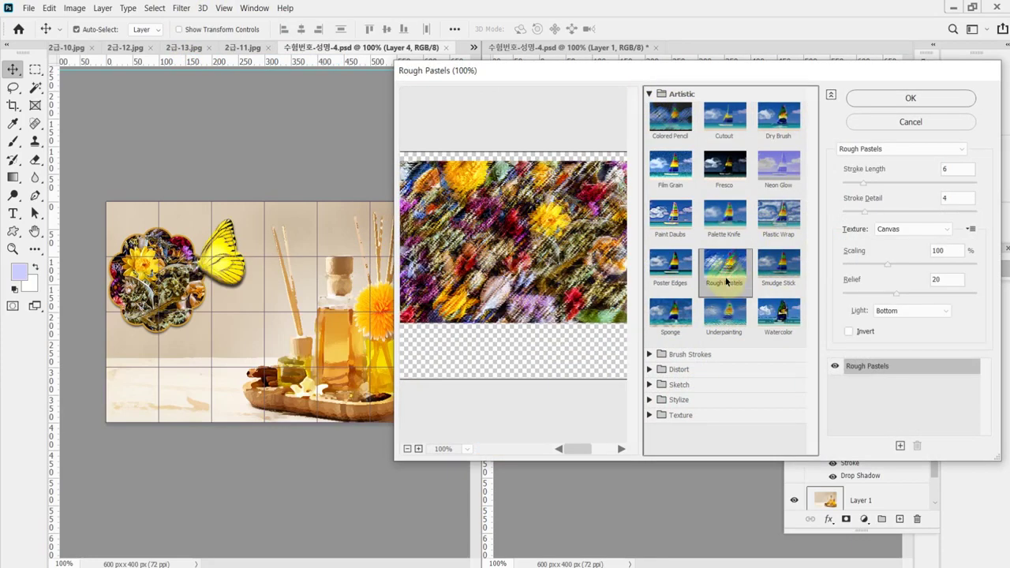
click(872, 100)
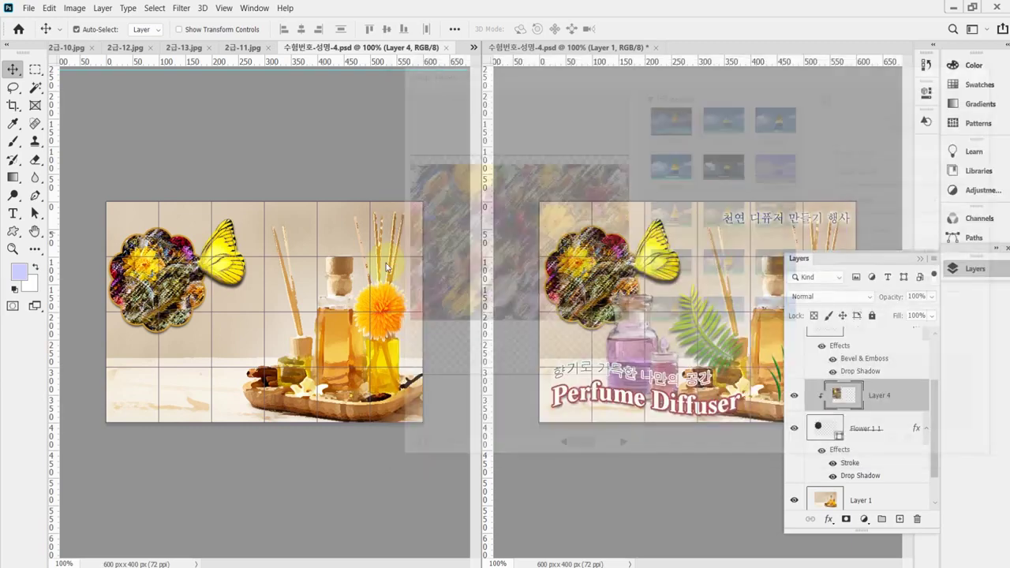
key(ctrl+s)
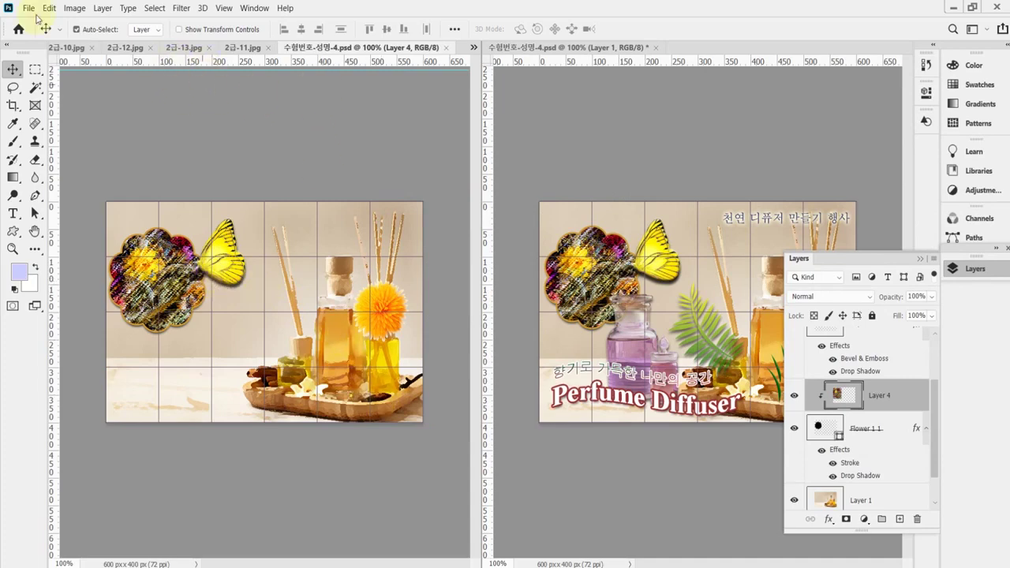
Open the perfume bottle image 2급-13.jpg at 200% and set the Pen tool to Path mode with Exclude Overlapping Shapes.
click(187, 48)
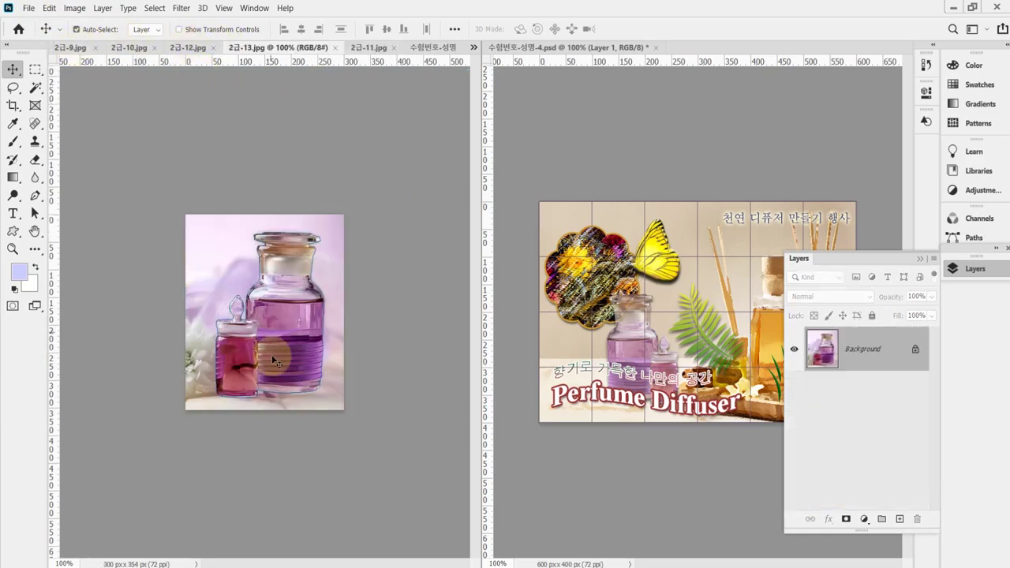
drag(272, 356, 298, 355)
key(ctrl+plus)
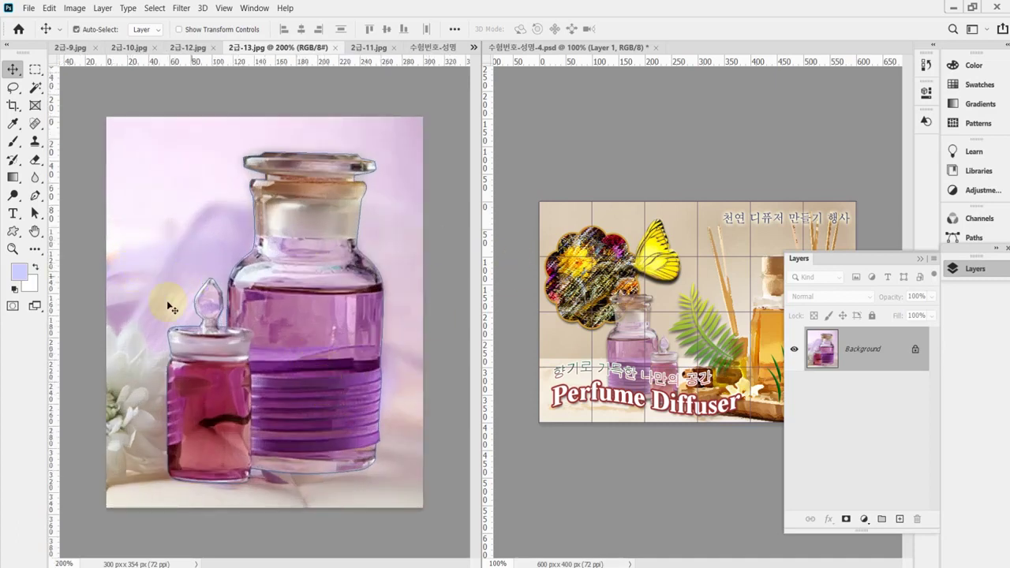
drag(35, 195, 77, 196)
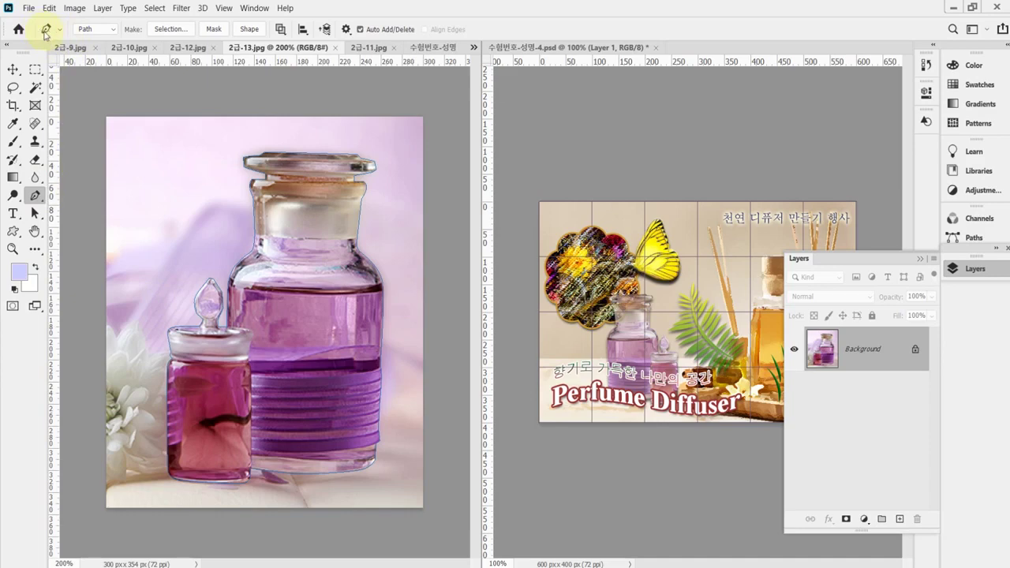
click(110, 34)
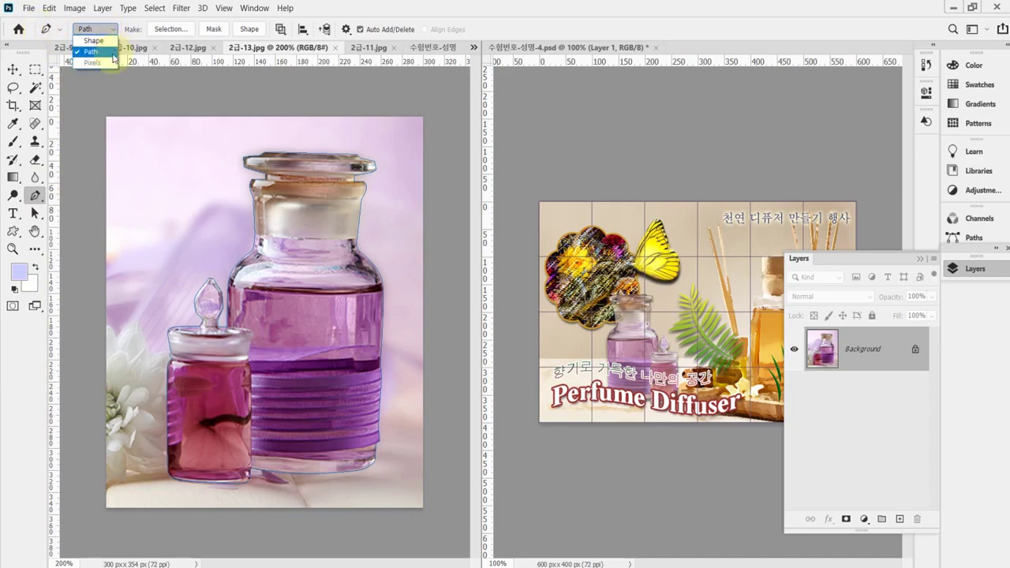
click(107, 47)
click(283, 33)
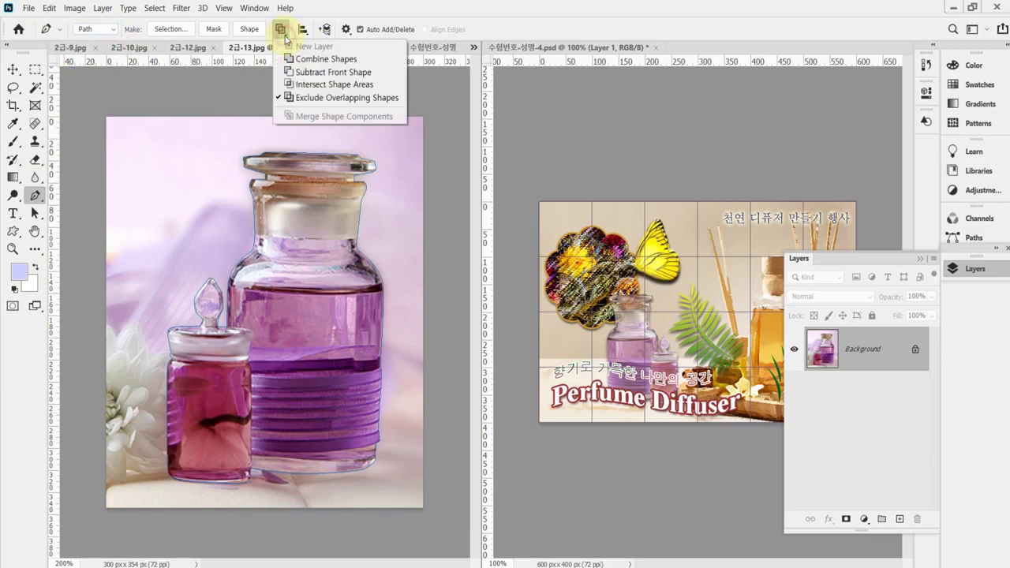
click(376, 100)
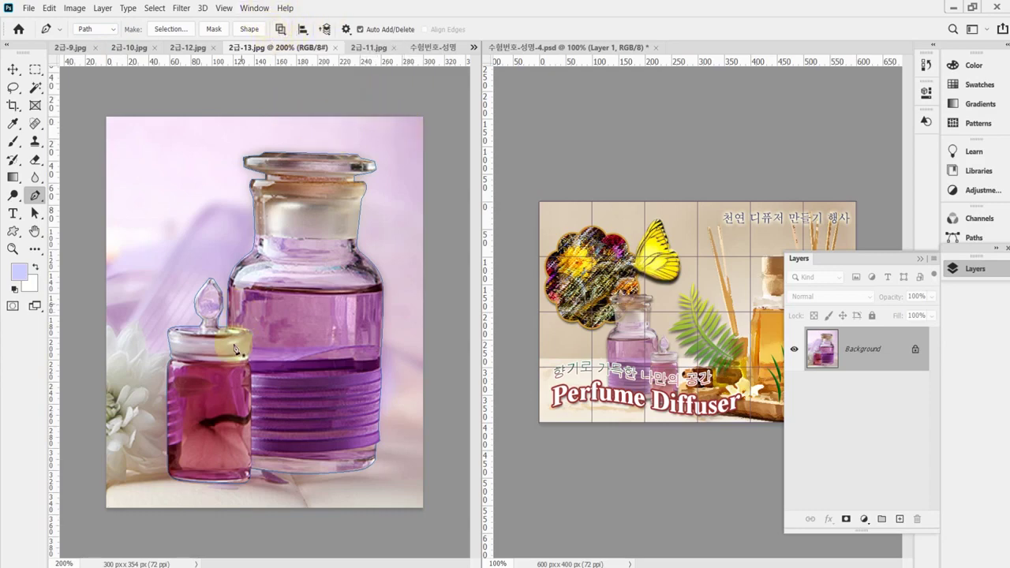
Deselect the saved bottle path, Path 1, in 2급-13.jpg to make room for a separate path.
scroll(198, 446, up, 2)
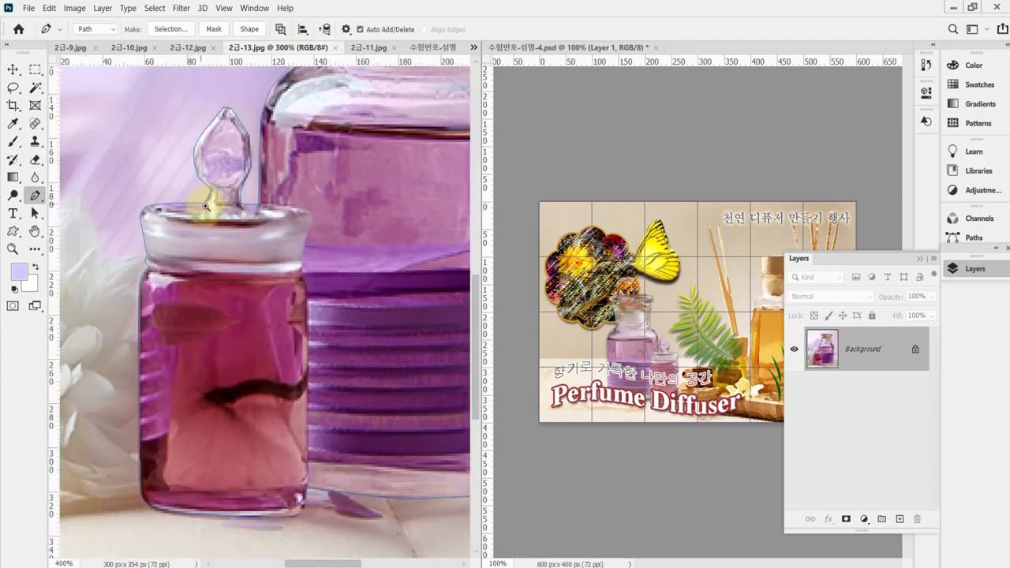
scroll(205, 202, up, 1)
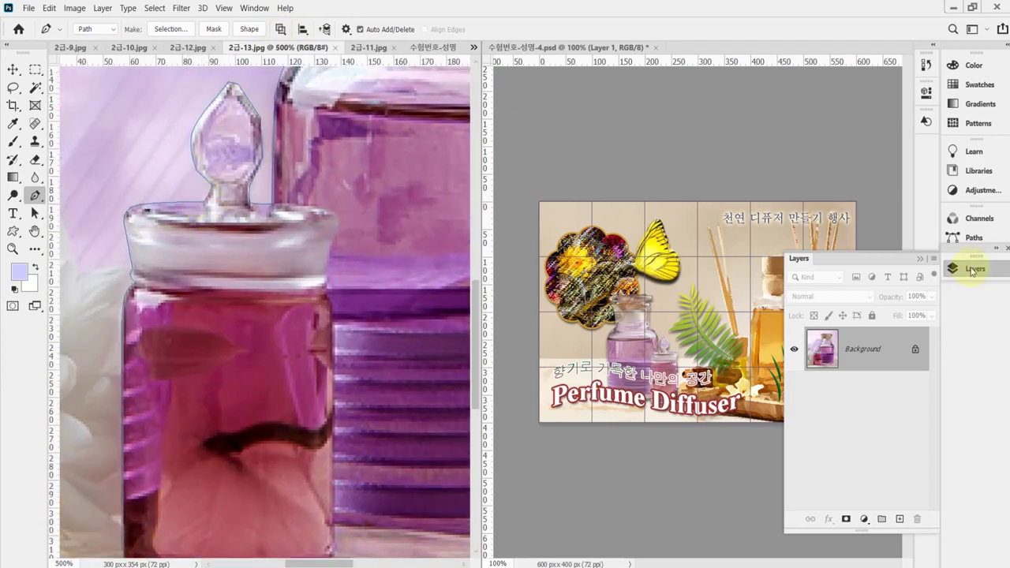
click(972, 238)
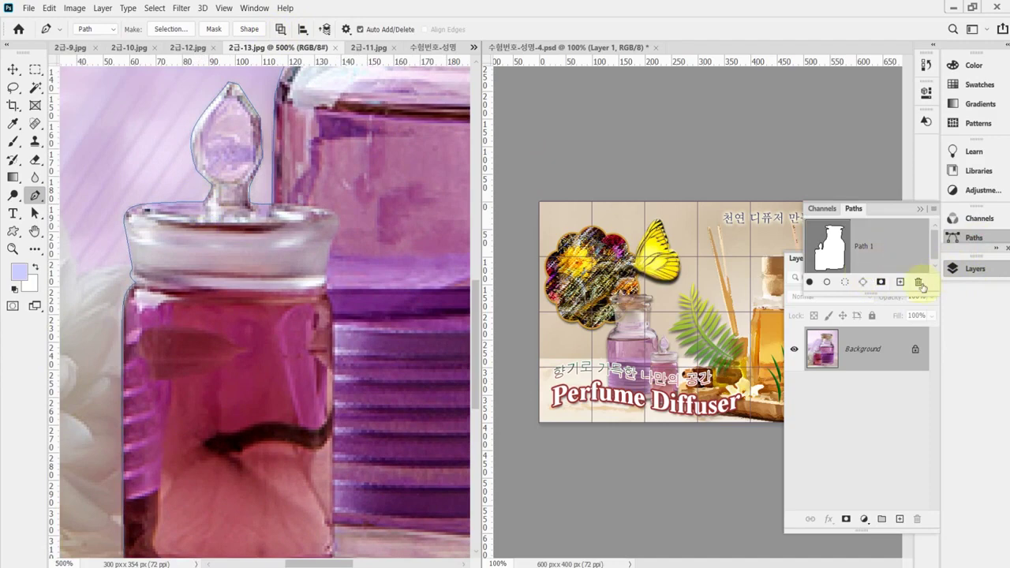
click(852, 289)
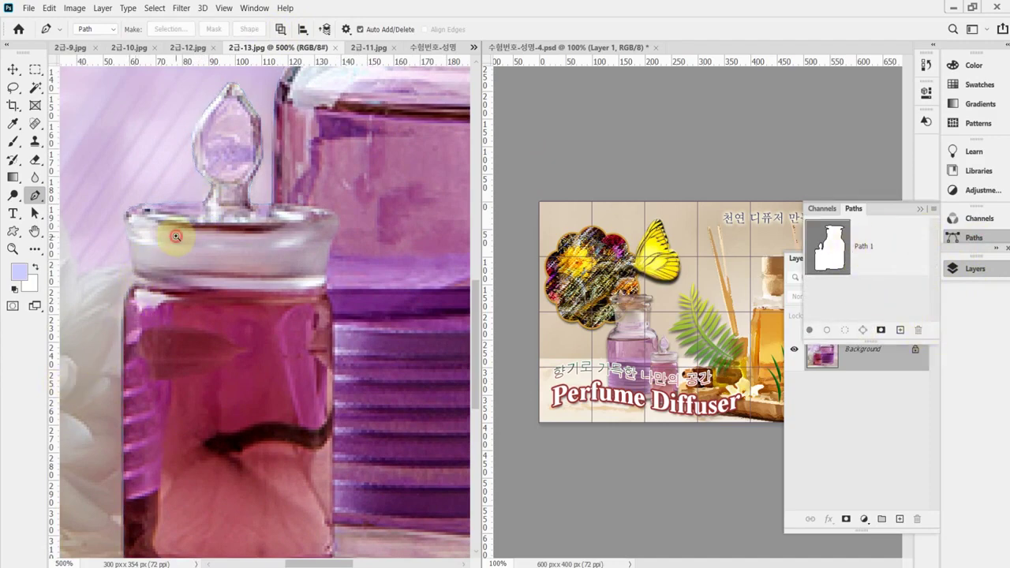
scroll(198, 198, up, 1)
scroll(218, 206, up, 1)
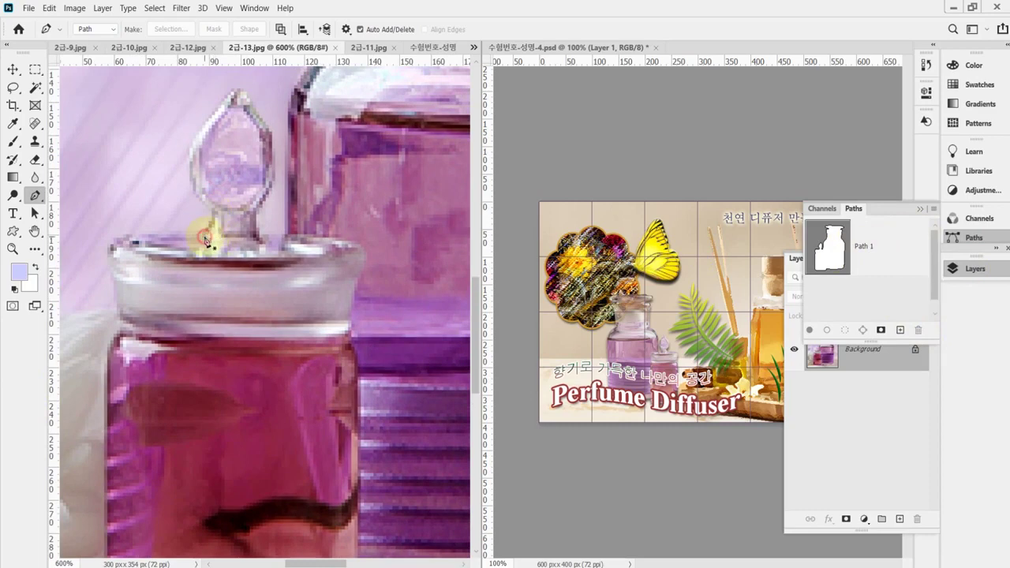
Trace the left side of the small bottle's glass stopper with the Pen tool, from its neck up to the tip.
click(218, 220)
click(212, 206)
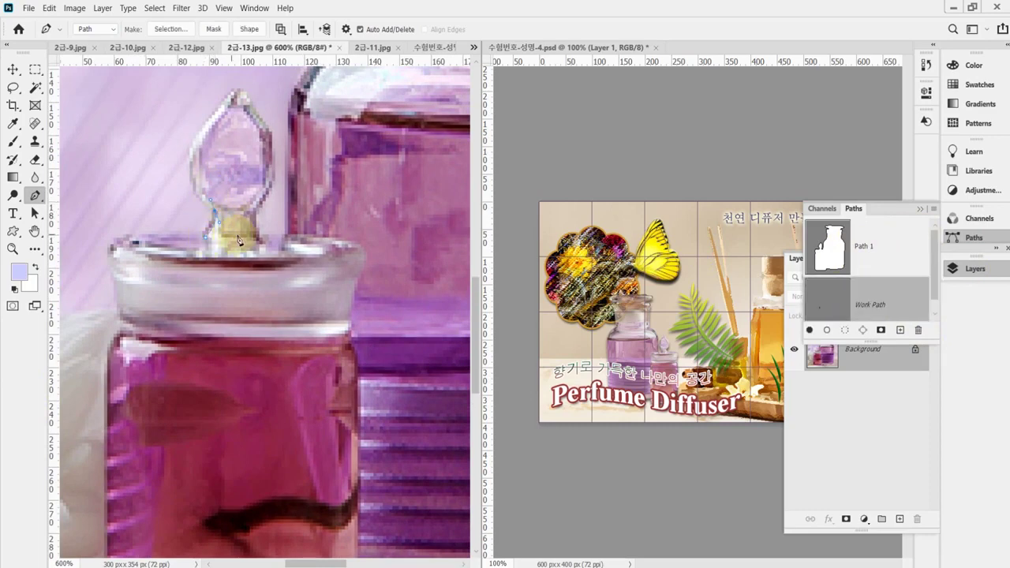
scroll(225, 181, up, 2)
drag(233, 148, 261, 262)
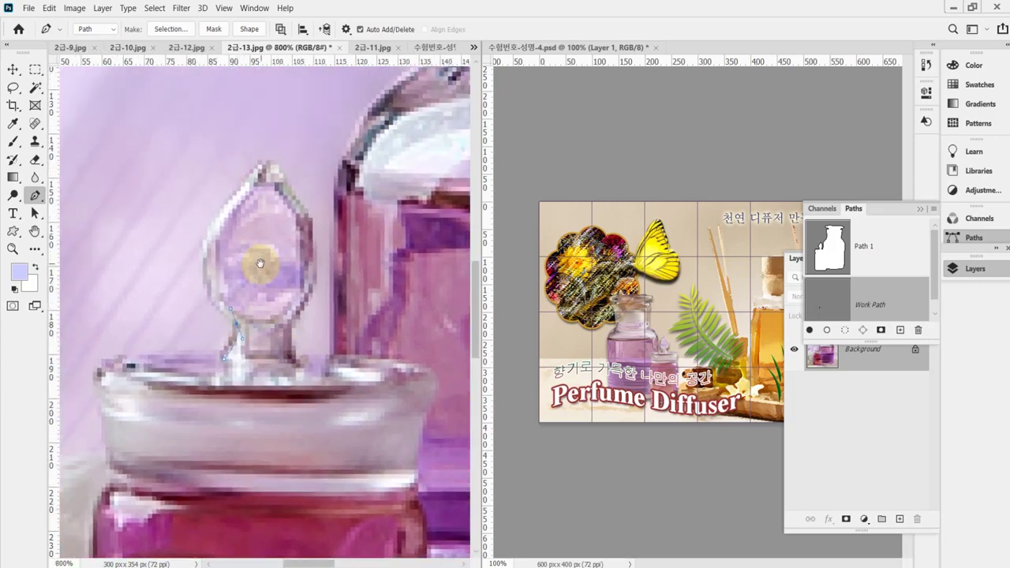
click(237, 326)
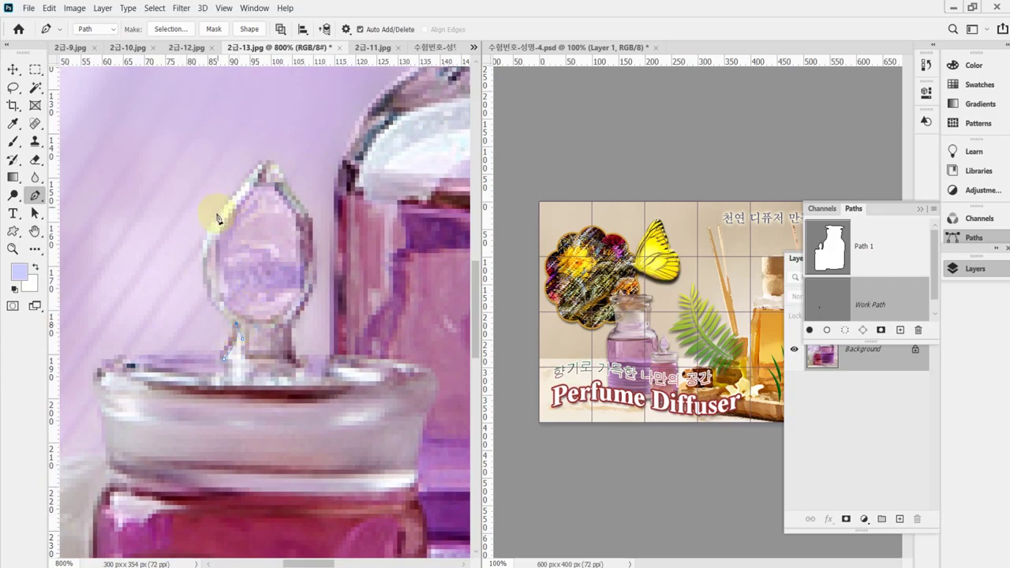
drag(202, 244, 269, 144)
drag(213, 189, 209, 206)
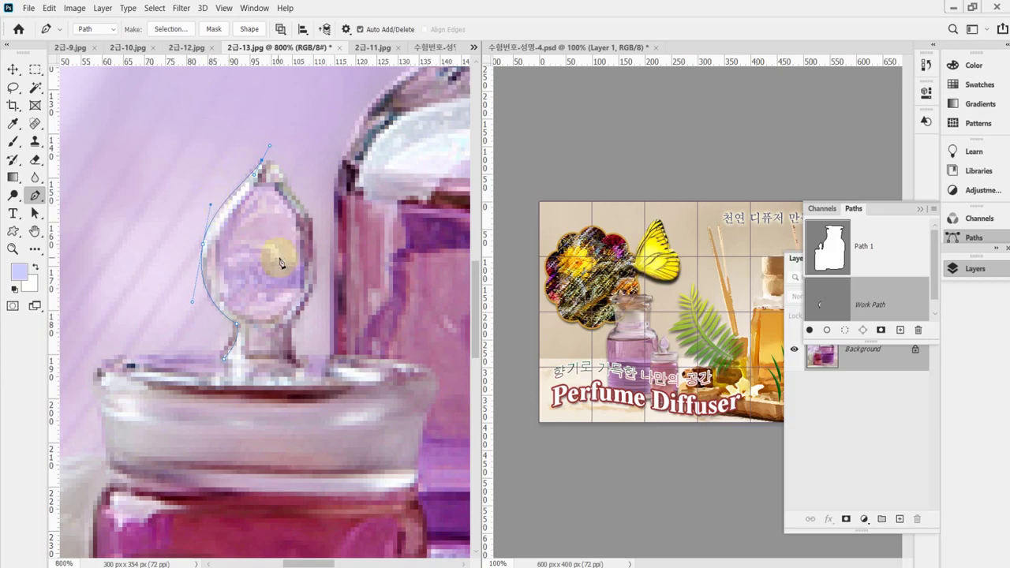
Remove the outgoing curve handle at the stopper's tip, trace its right side down to the neck and close the path.
ctrl+click(264, 164)
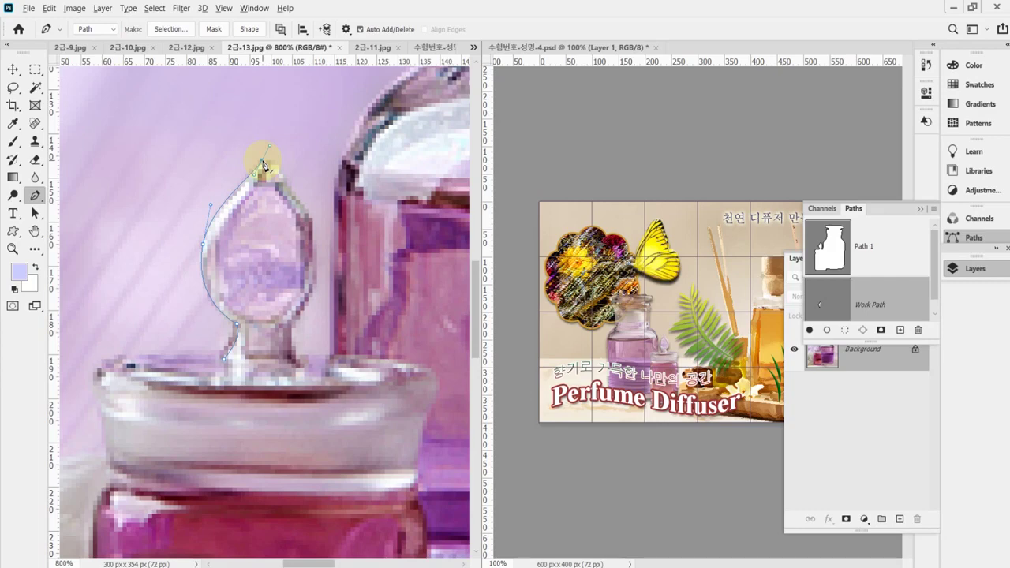
alt+click(262, 162)
click(274, 164)
click(296, 196)
click(313, 248)
click(317, 272)
drag(275, 355, 333, 361)
Select Path 1 outlining both bottles and load it as a selection.
click(894, 248)
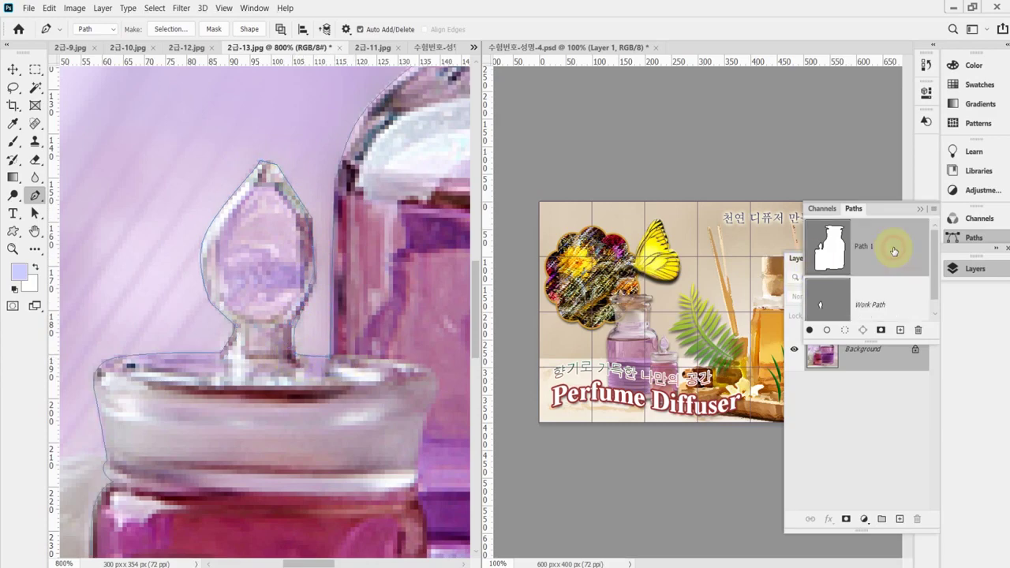
scroll(355, 272, down, 3)
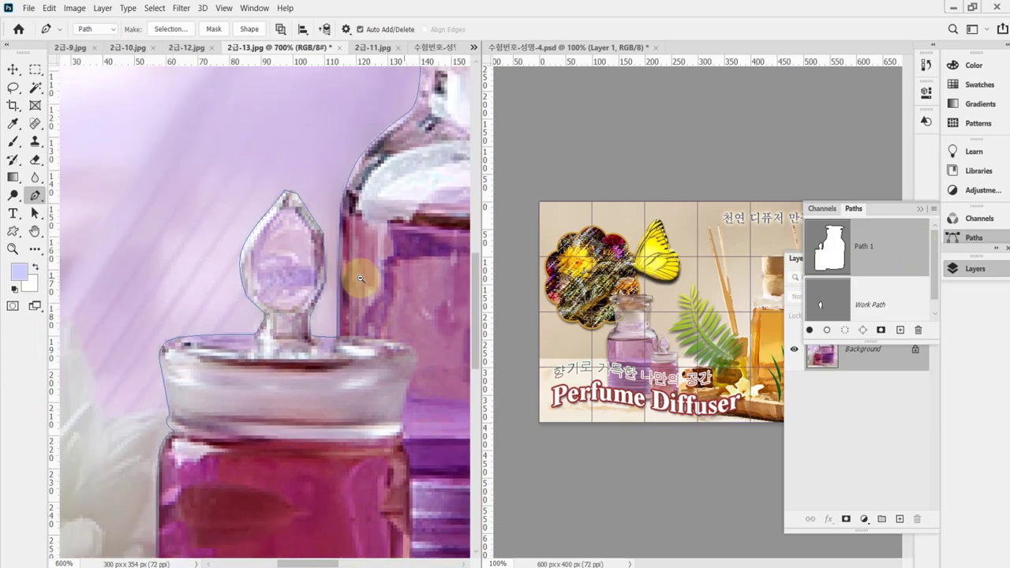
scroll(353, 270, down, 5)
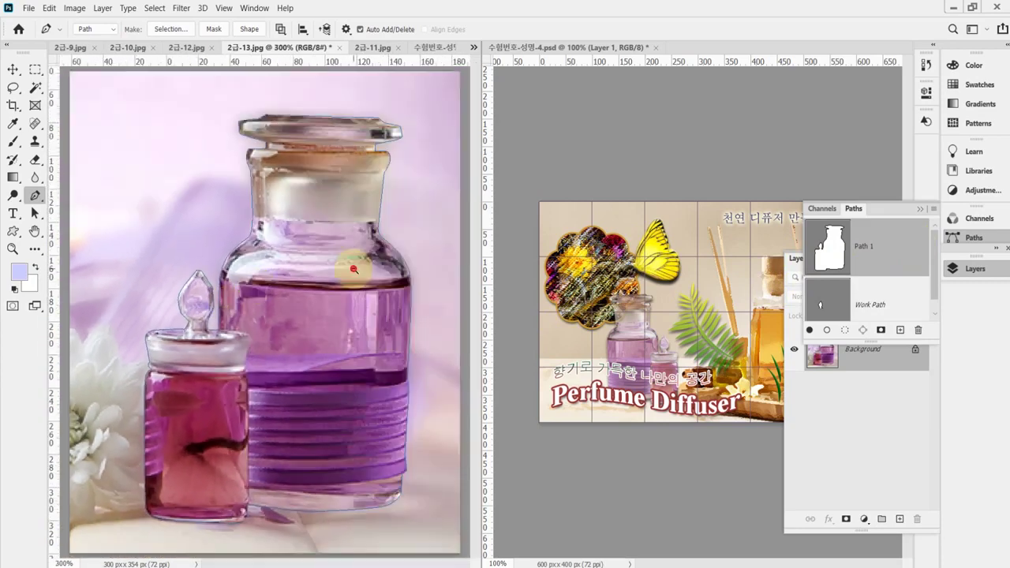
scroll(293, 281, up, 2)
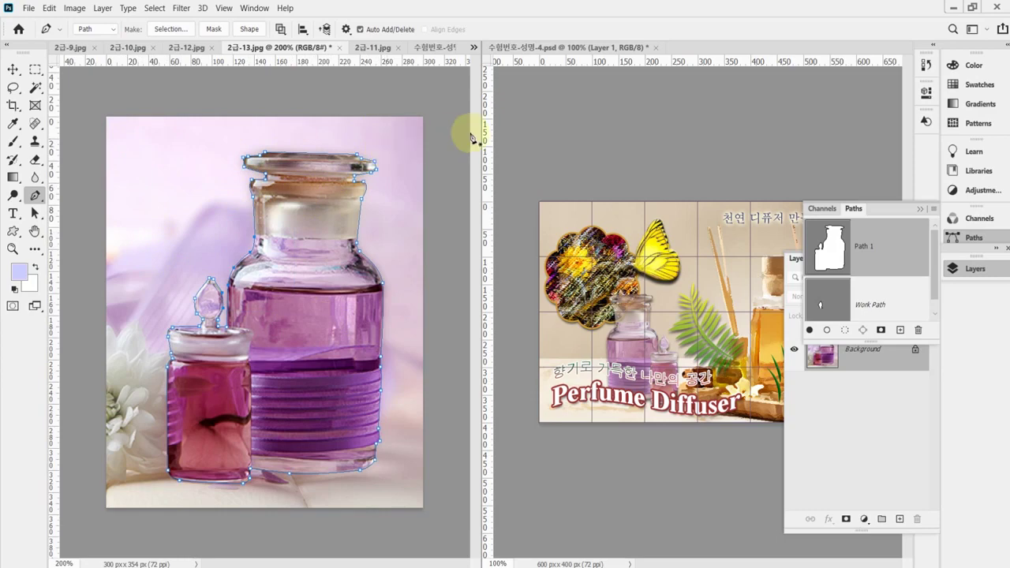
key(ctrl+Return)
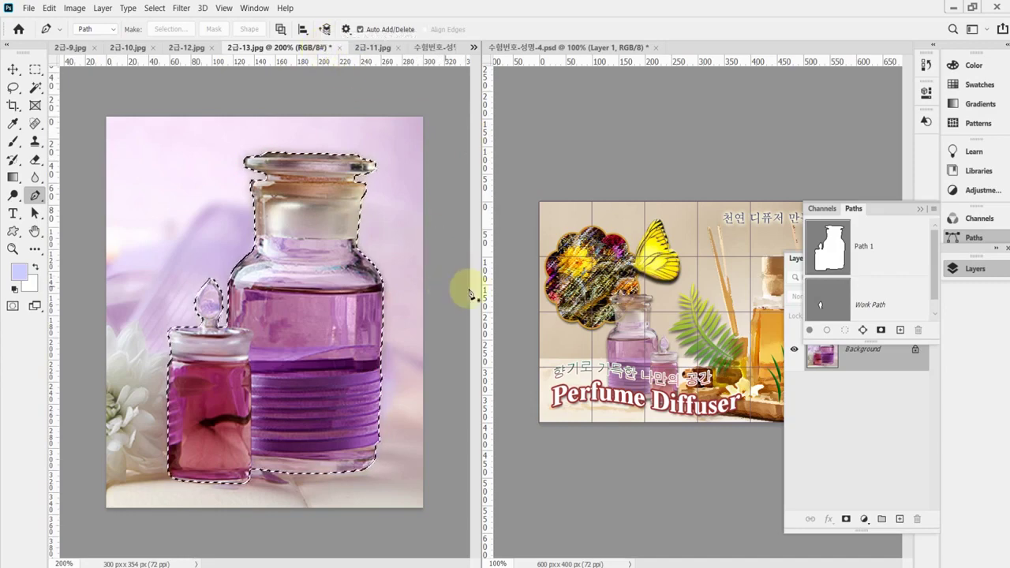
Try to paste the selected bottles into 수험번호-성명-4.psd while Path 1 is still selected.
click(861, 277)
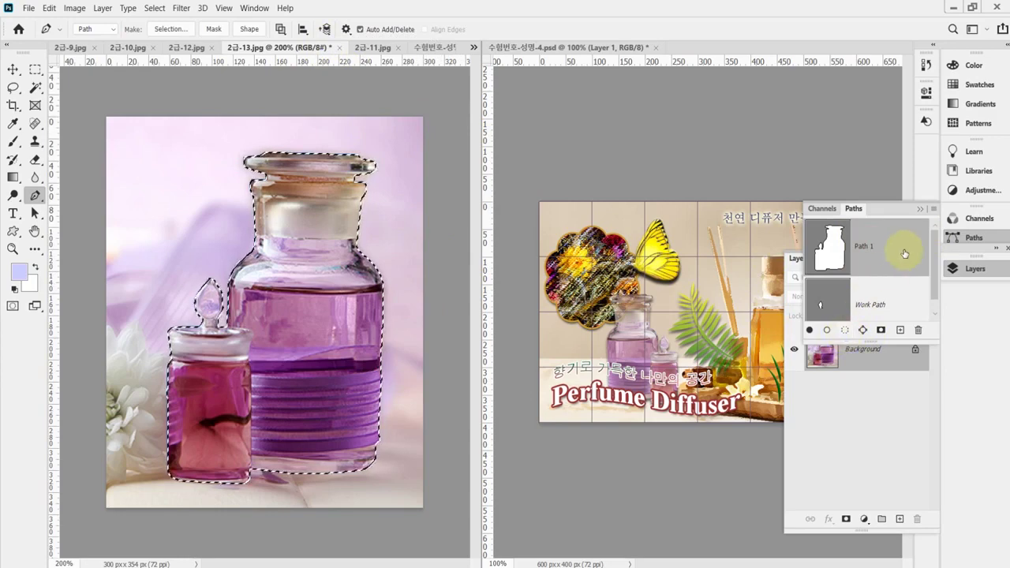
click(973, 238)
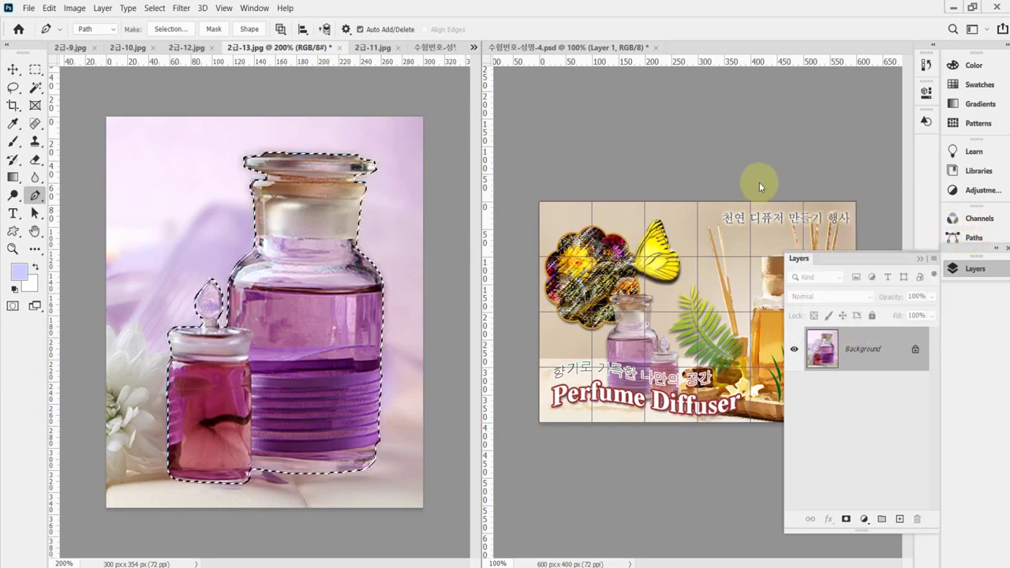
click(416, 43)
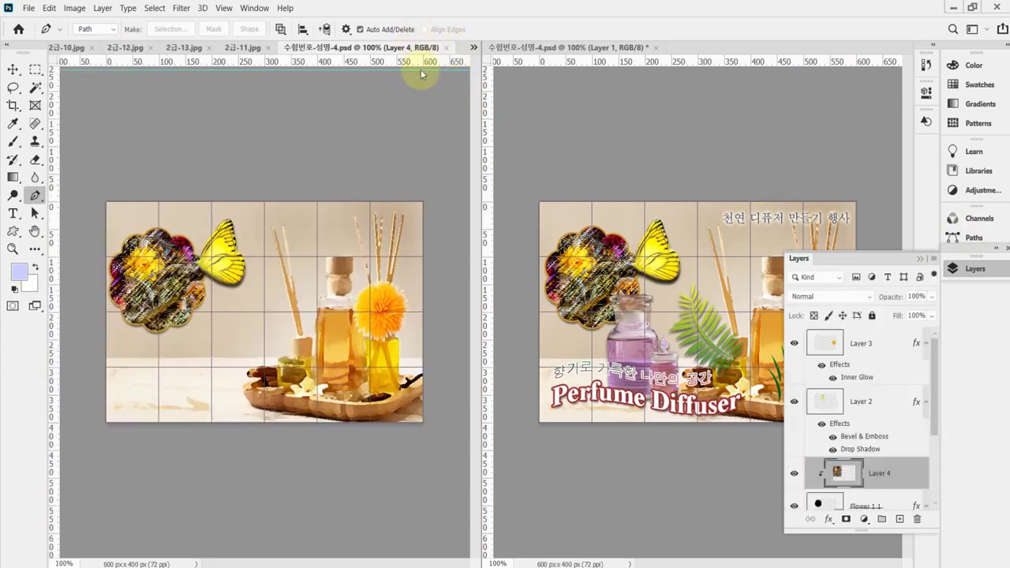
key(ctrl+v)
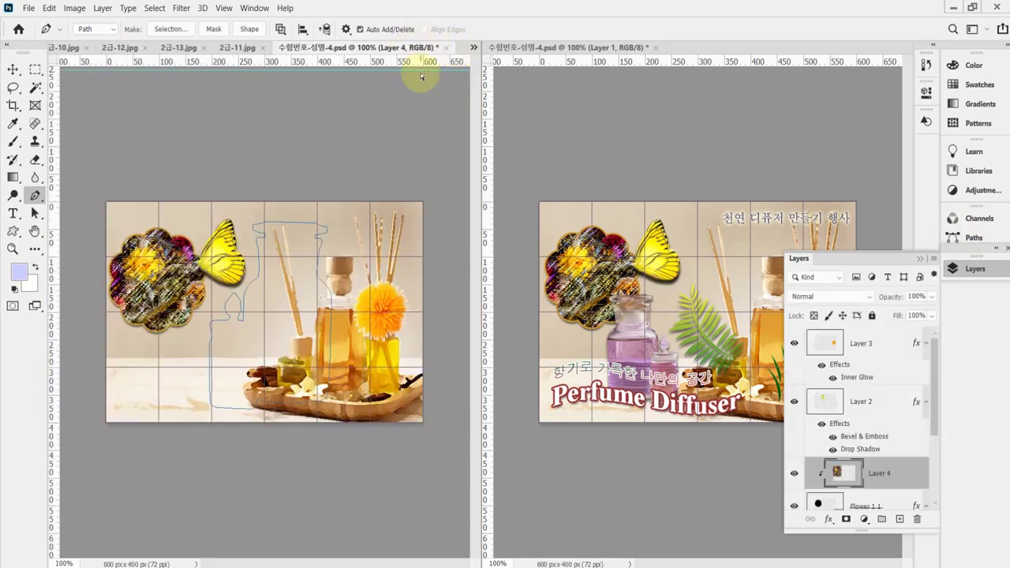
Return to 2급-13.jpg and deselect Path 1, keeping the selection around the bottles active.
click(237, 48)
click(190, 47)
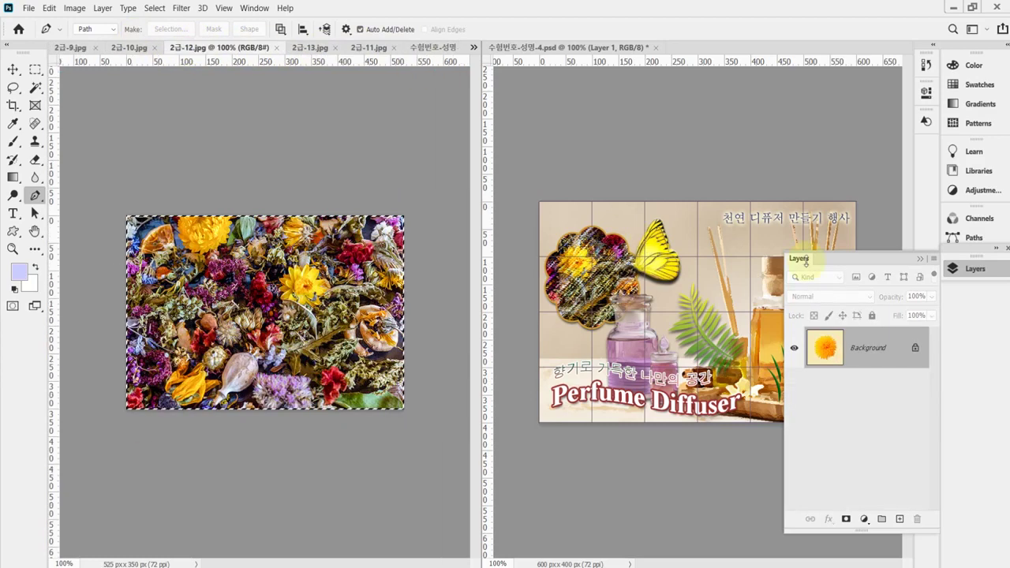
click(970, 267)
click(972, 240)
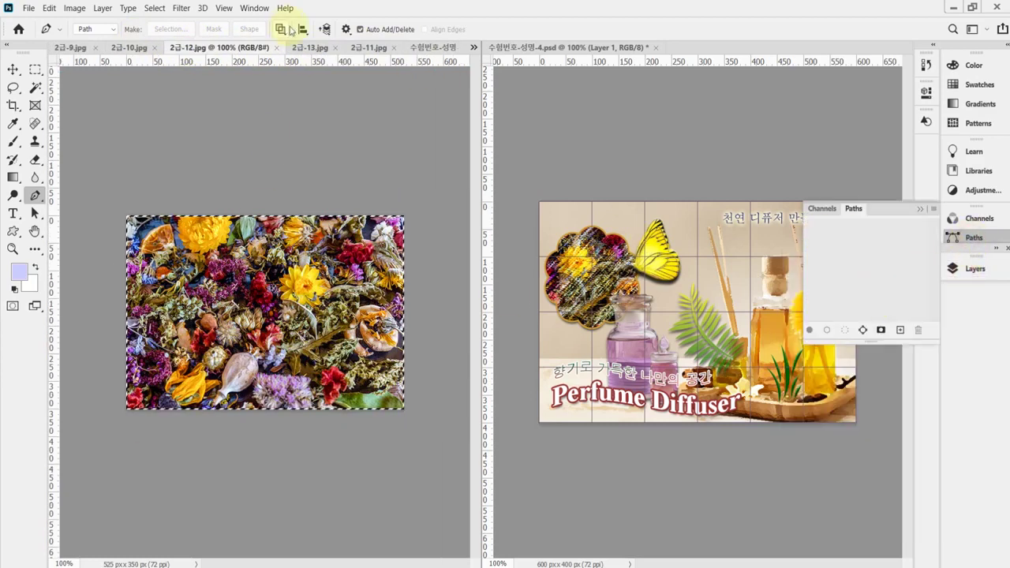
click(305, 49)
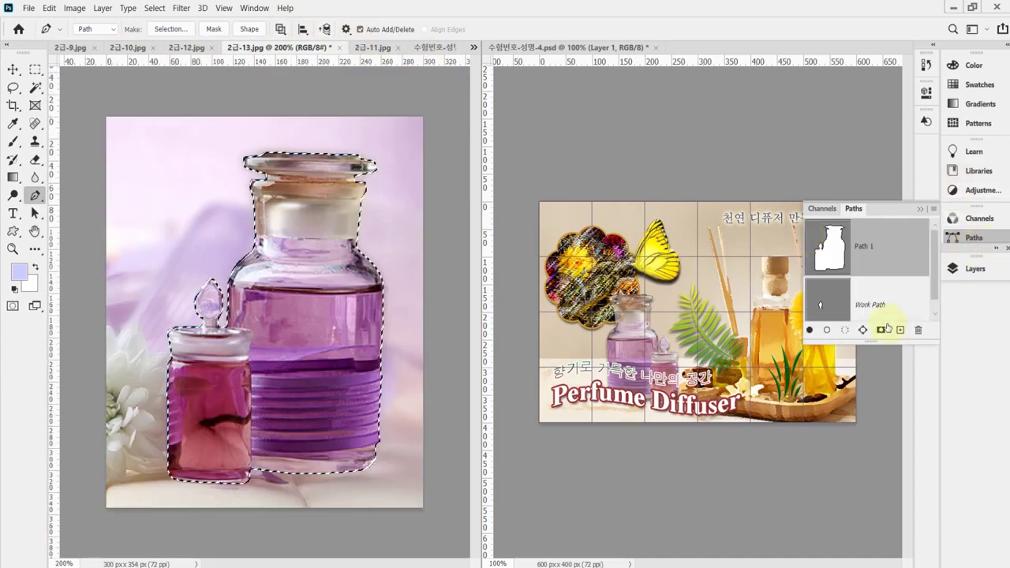
drag(908, 341, 908, 388)
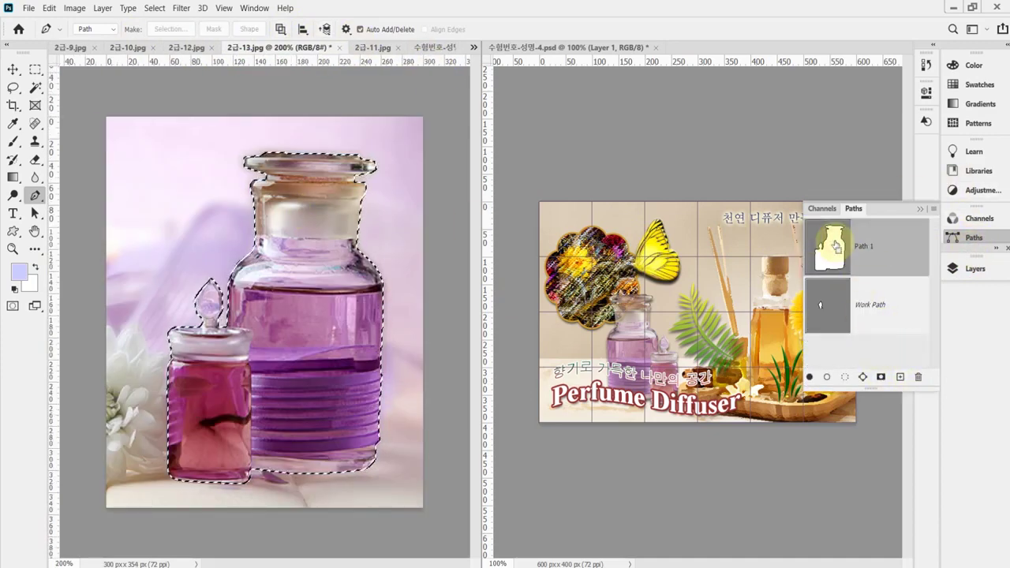
key(Escape)
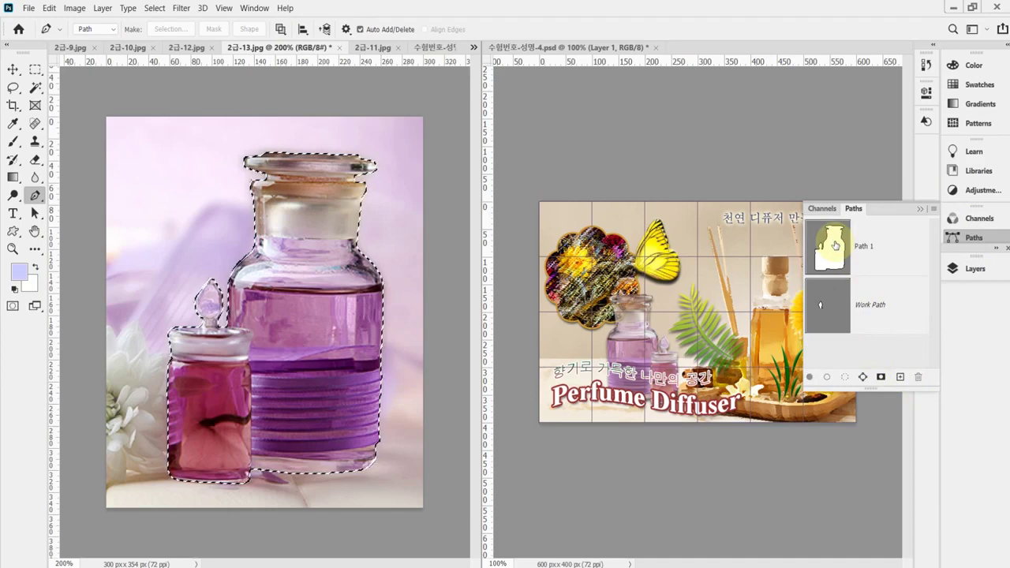
click(962, 238)
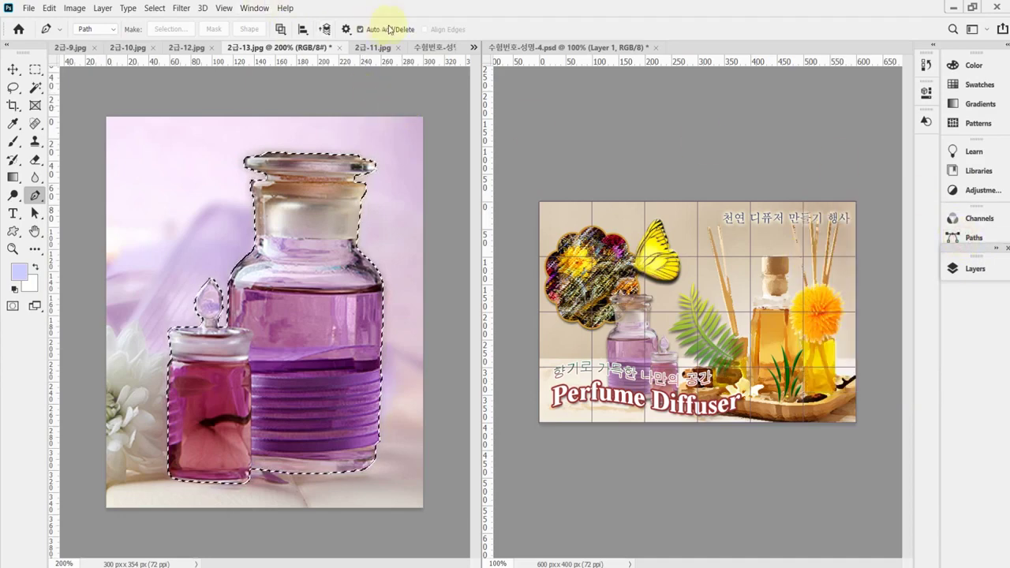
Copy the selected bottles into 수험번호-성명-4.psd, scale them to about 68% and place them just below the flower shape.
click(434, 49)
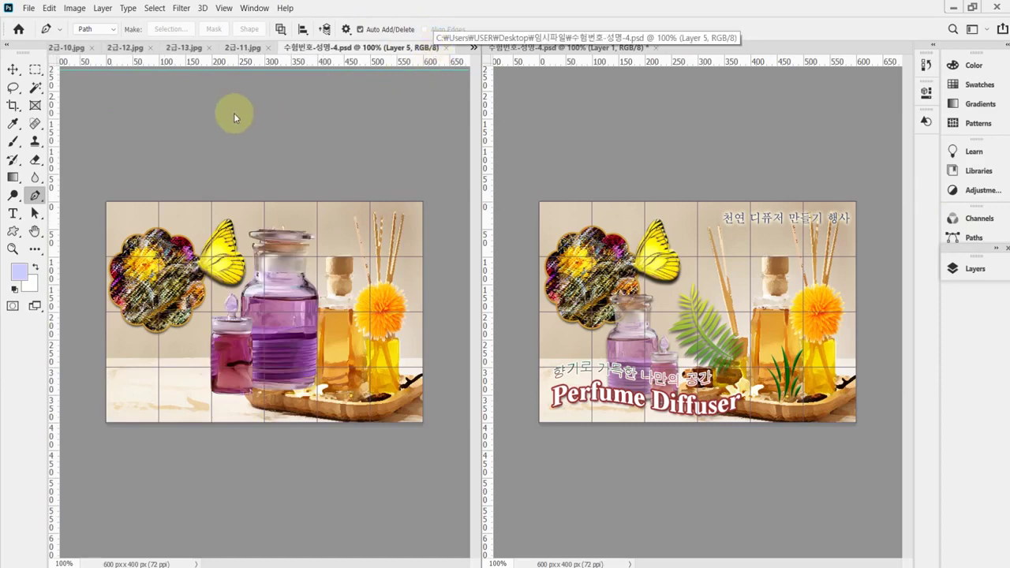
key(ctrl+t)
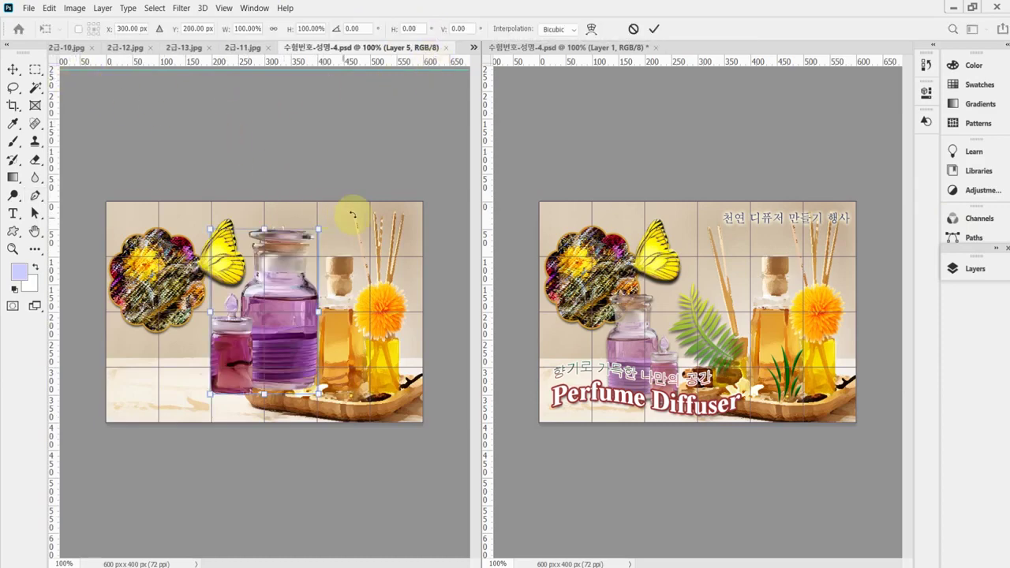
drag(319, 229, 290, 278)
drag(265, 353, 230, 356)
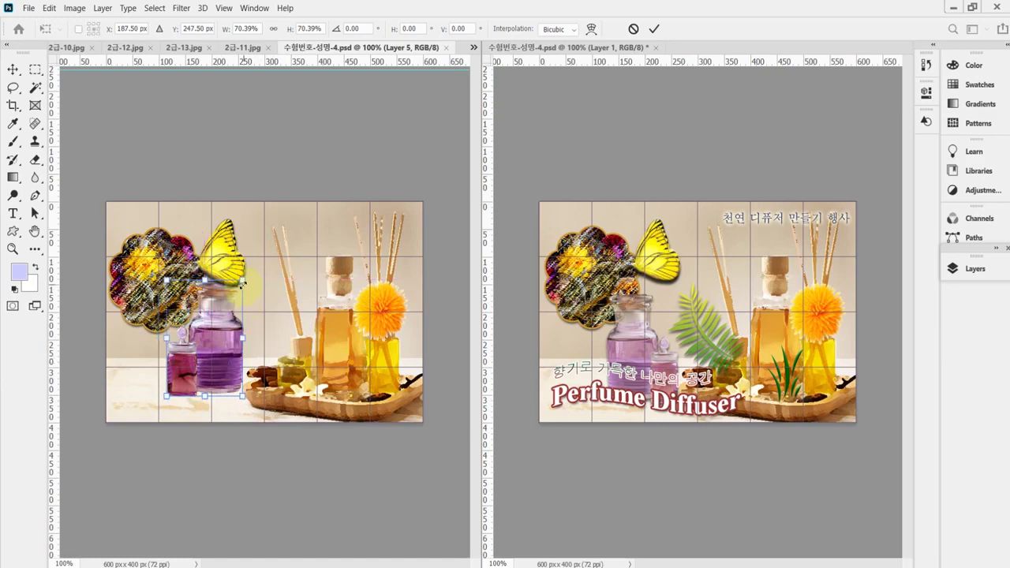
drag(243, 281, 240, 286)
drag(225, 347, 231, 354)
Flip the bottles horizontally, apply the transform and save the document.
right_click(231, 354)
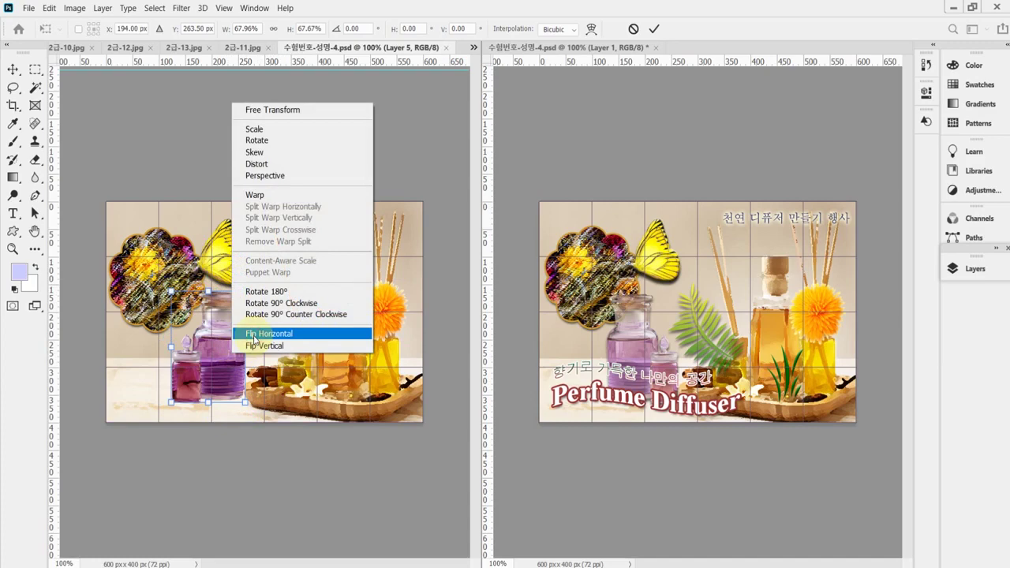
click(254, 338)
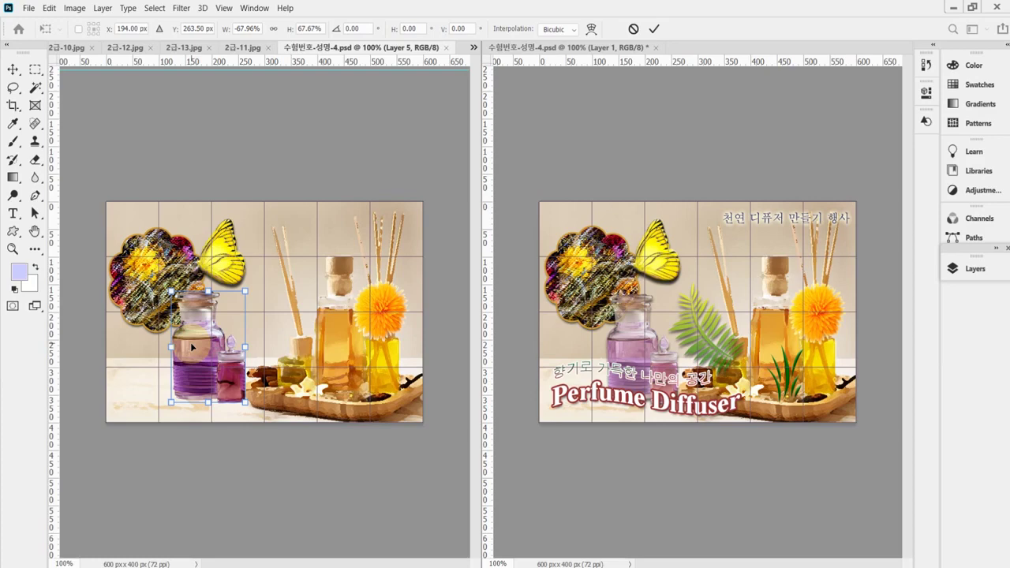
key(Return)
key(p)
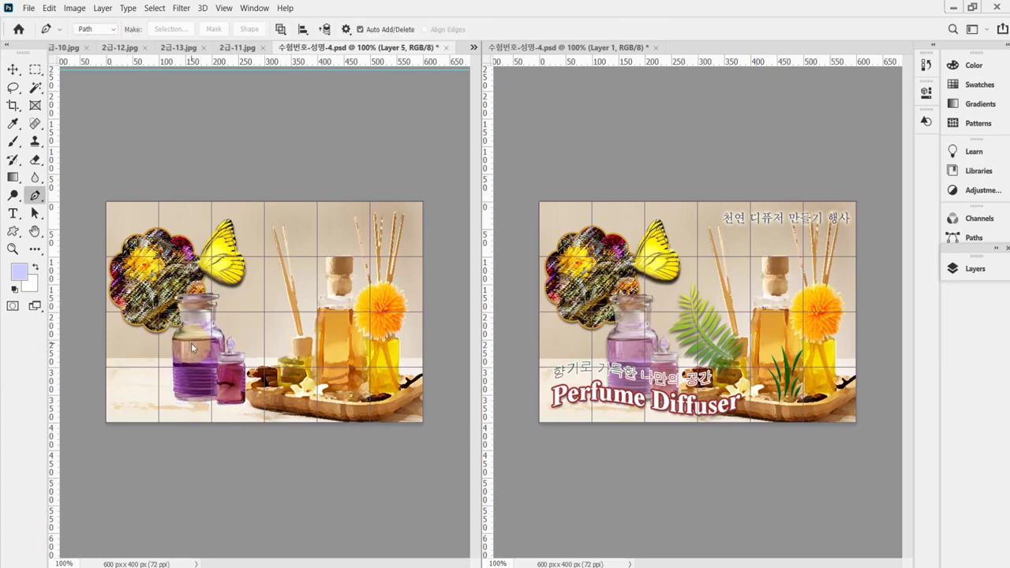
click(224, 345)
key(ctrl+s)
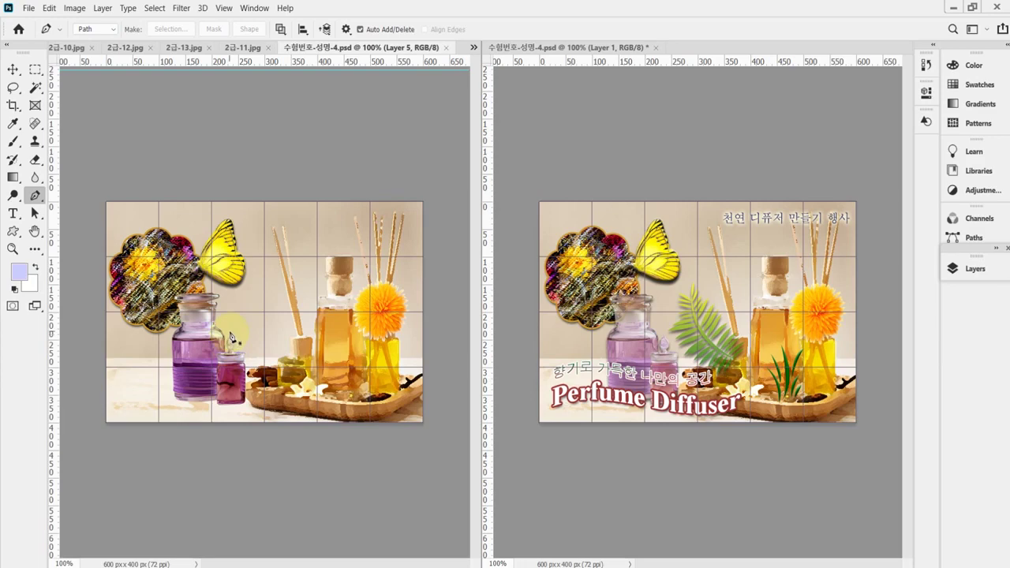
Add a Drop Shadow layer style to the pasted bottle layer.
click(976, 270)
click(837, 519)
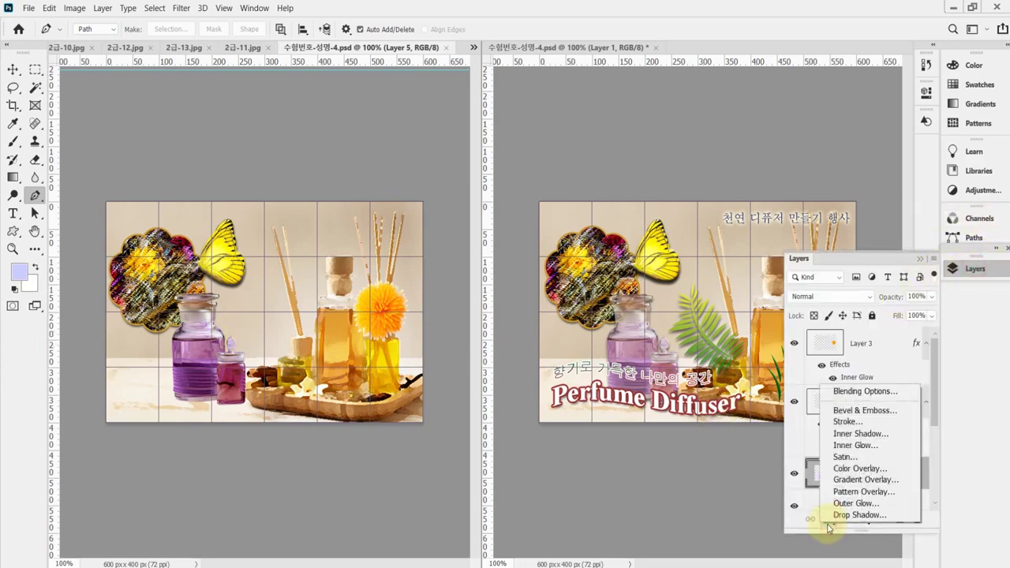
click(838, 518)
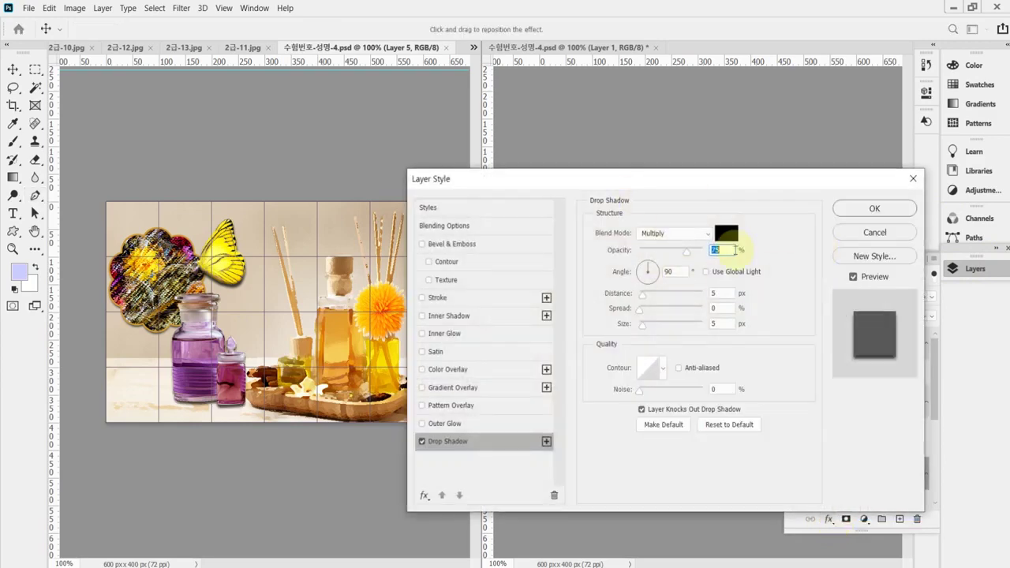
click(677, 273)
click(727, 293)
click(856, 211)
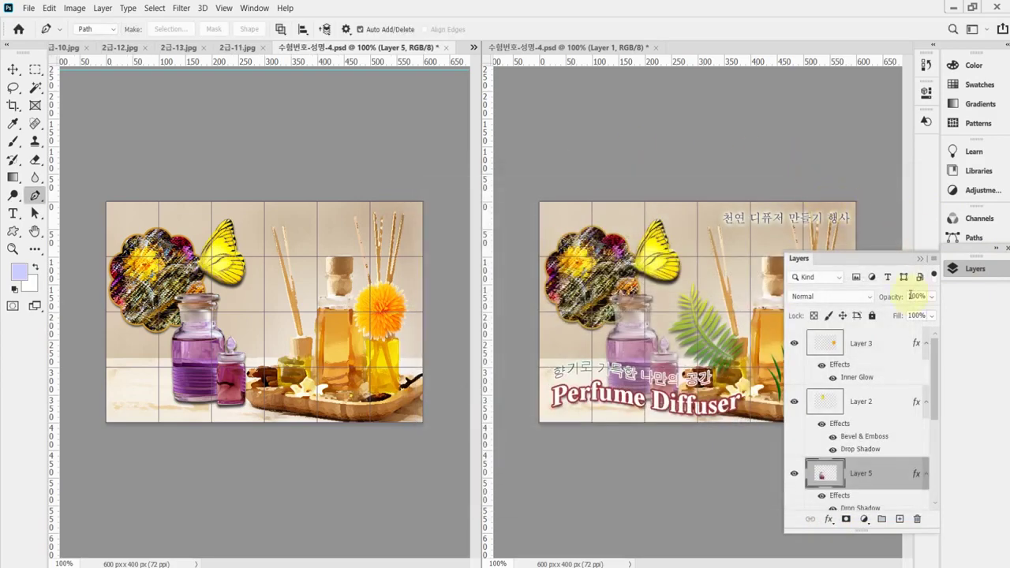
Set the pasted bottle layer's opacity to 70%.
click(891, 297)
text(70)
key(Return)
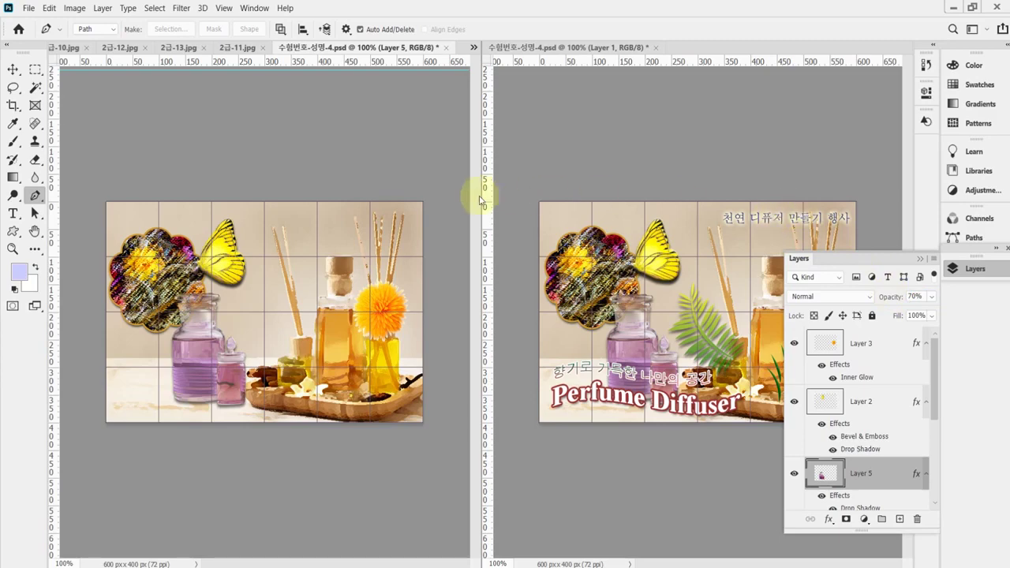
click(971, 274)
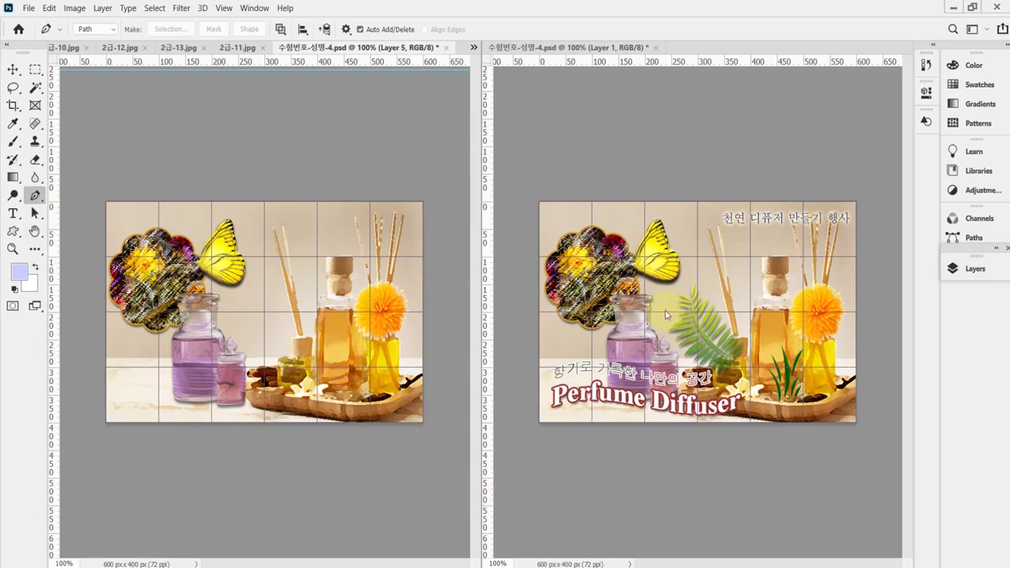
Draw the fern custom shape from the legacy Nature set, about 159 × 126 px, between the purple bottles and the amber bottle.
click(13, 230)
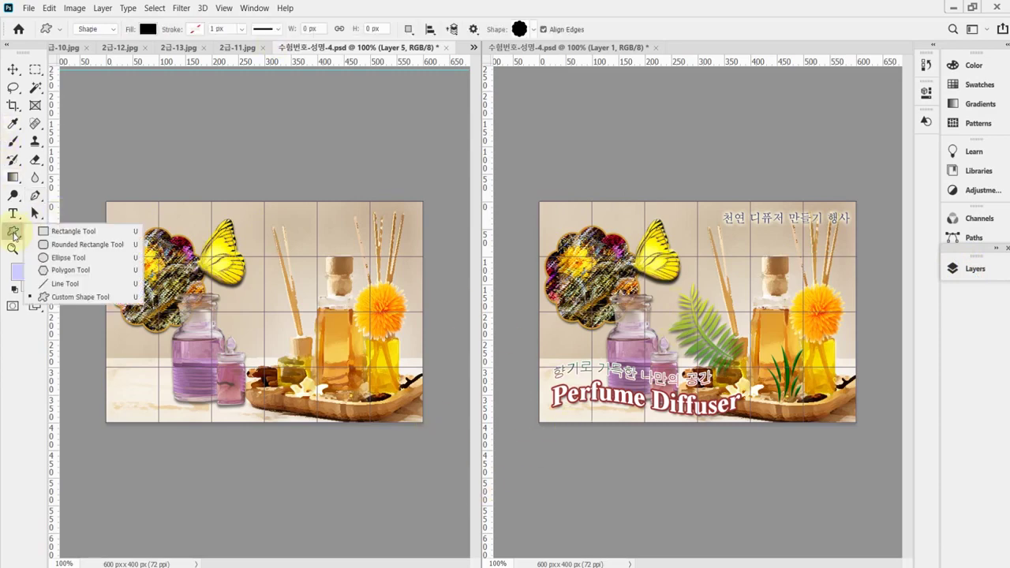
click(534, 30)
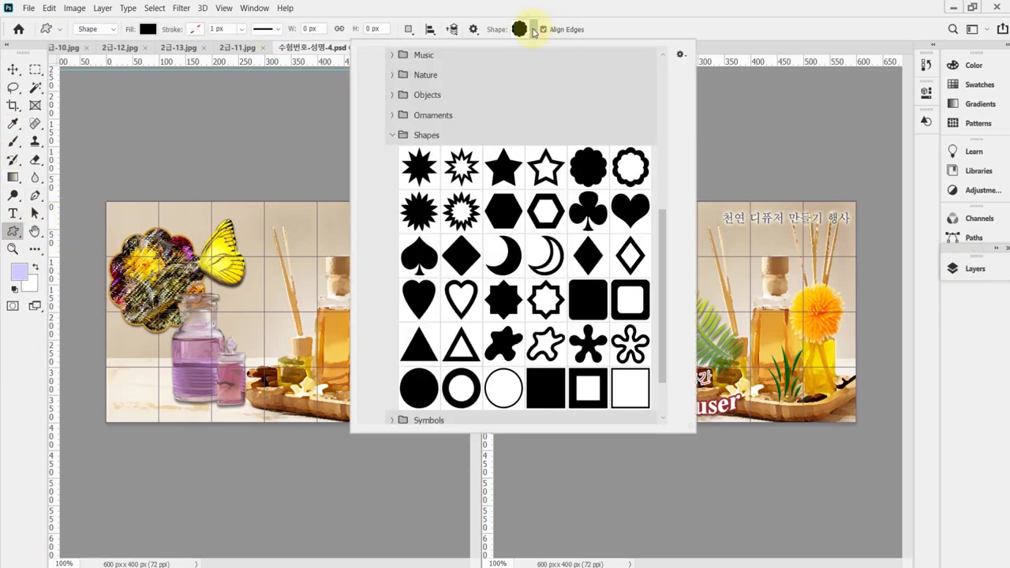
click(395, 136)
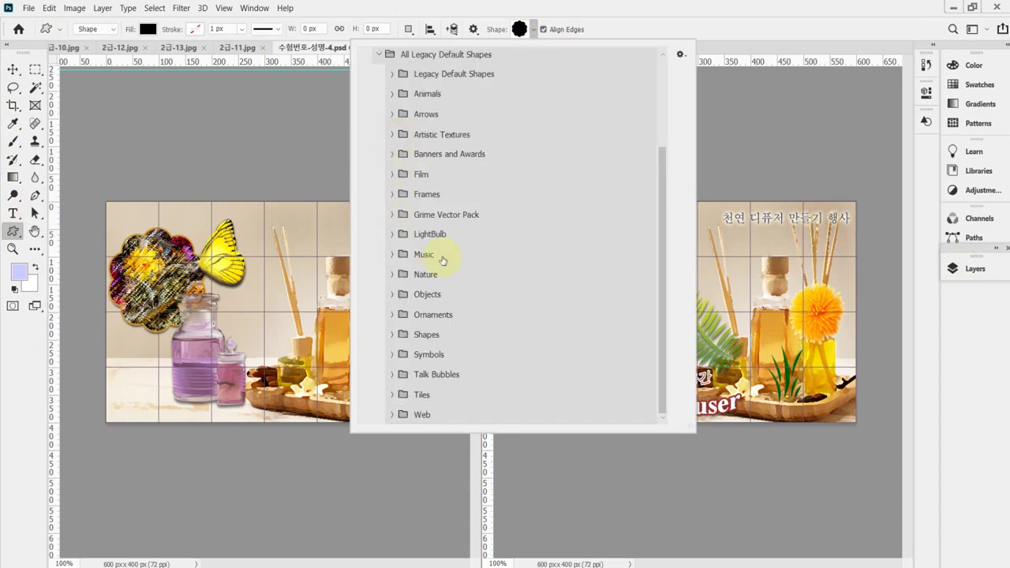
click(392, 276)
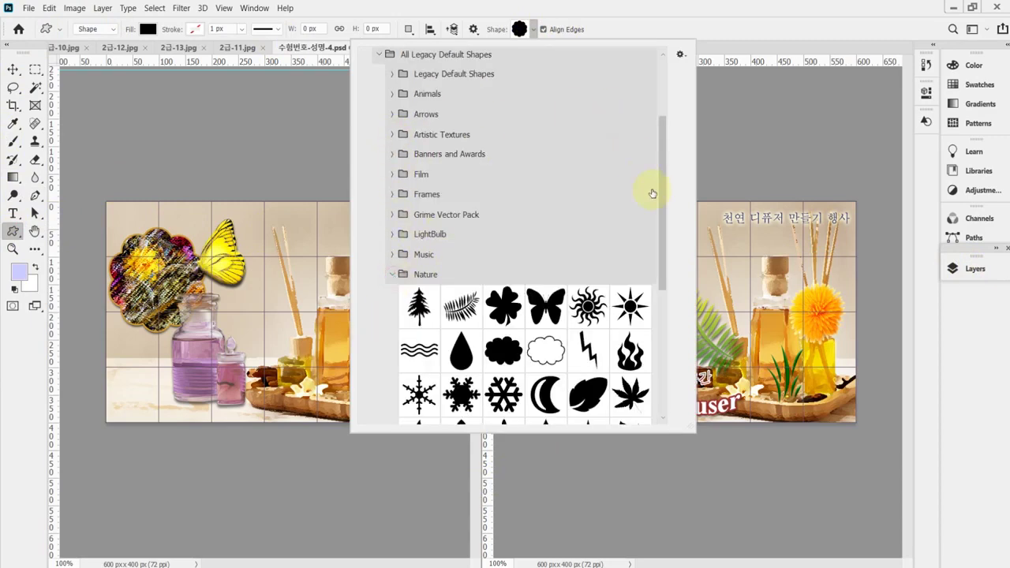
drag(665, 200, 670, 237)
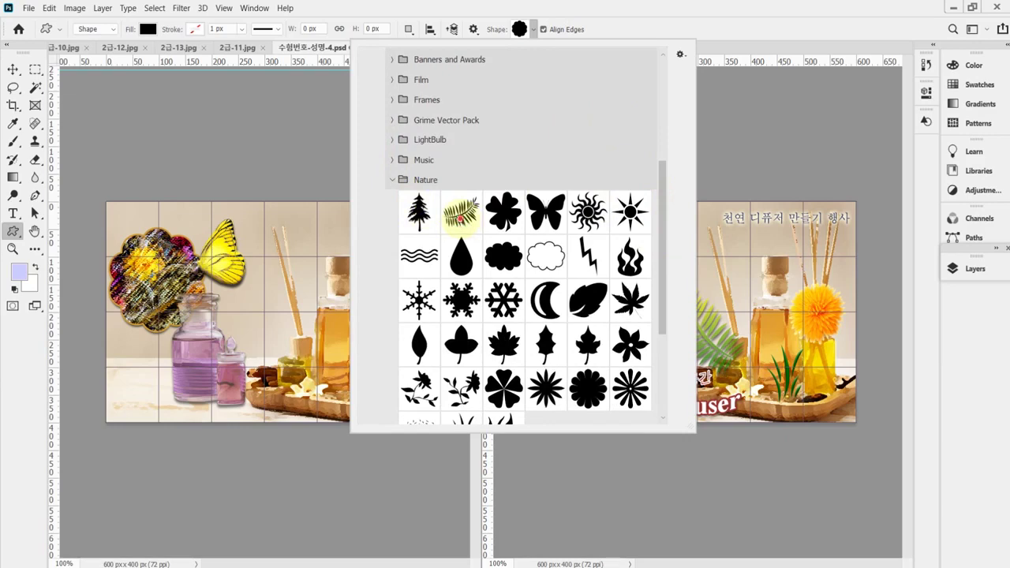
click(460, 215)
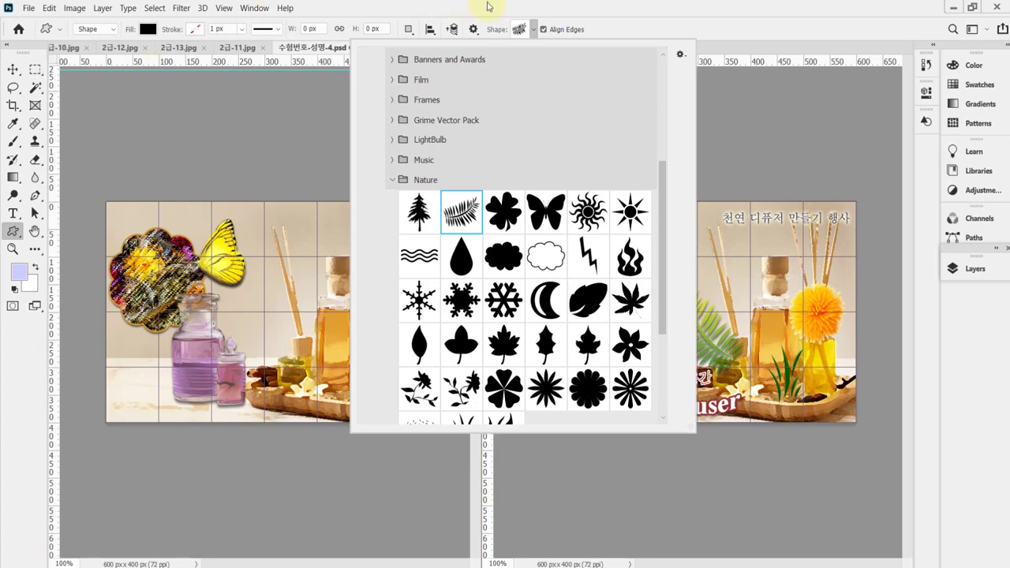
click(576, 5)
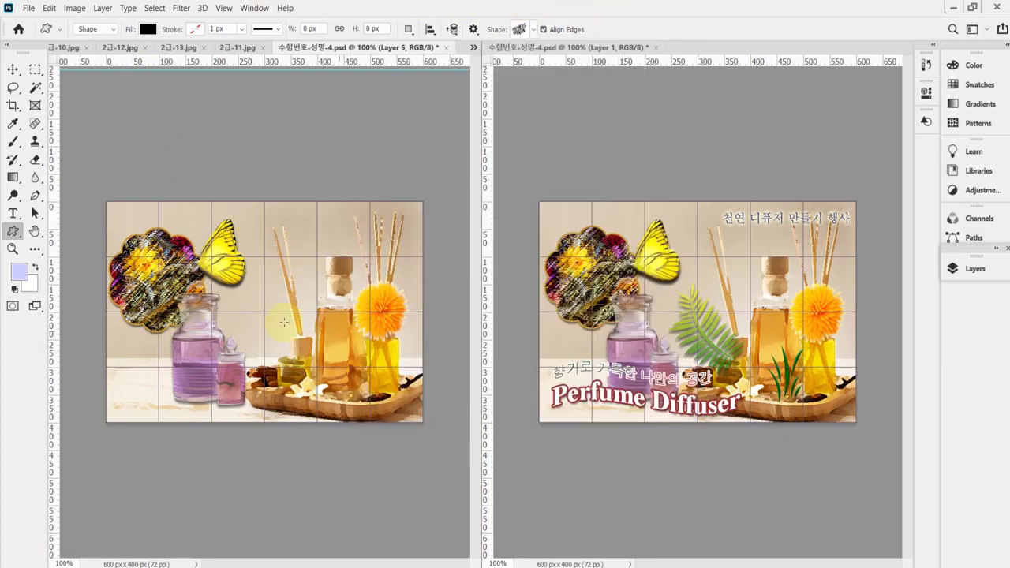
drag(241, 283, 324, 364)
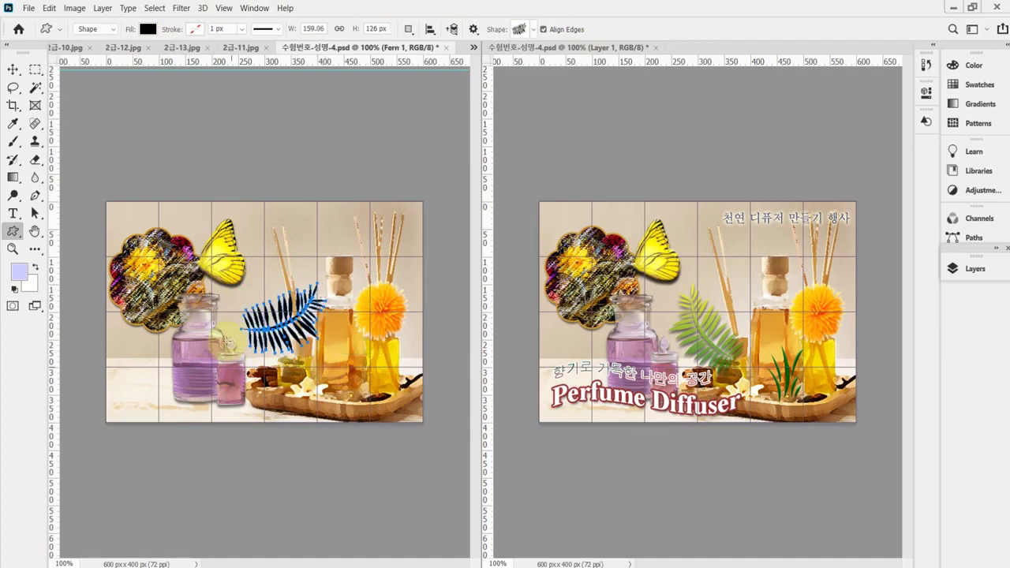
Flip the fern horizontally, rotate it about 28° clockwise, scale it to about 97% and place it just above the small purple bottle's side.
key(ctrl+t)
right_click(281, 315)
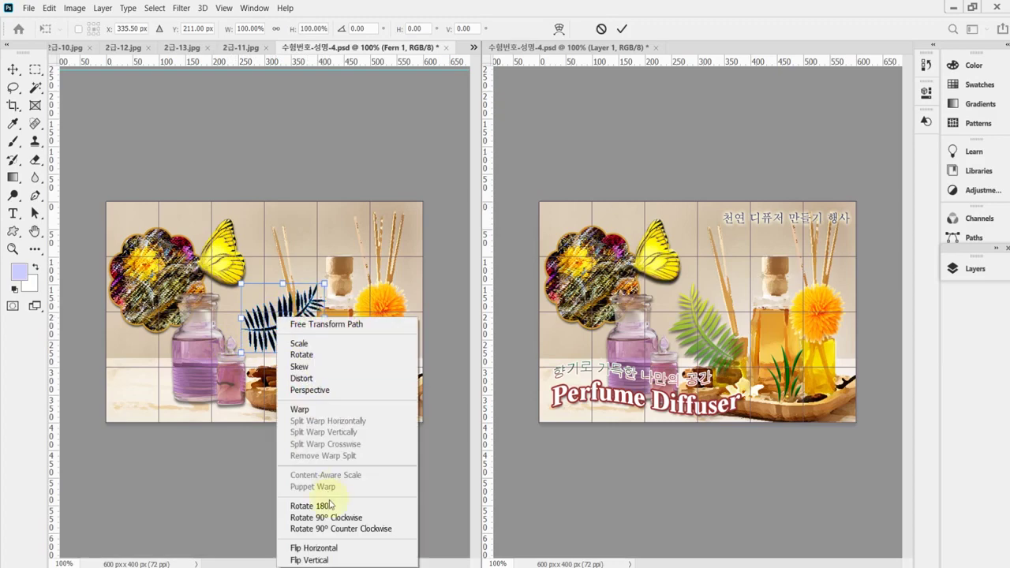
click(331, 548)
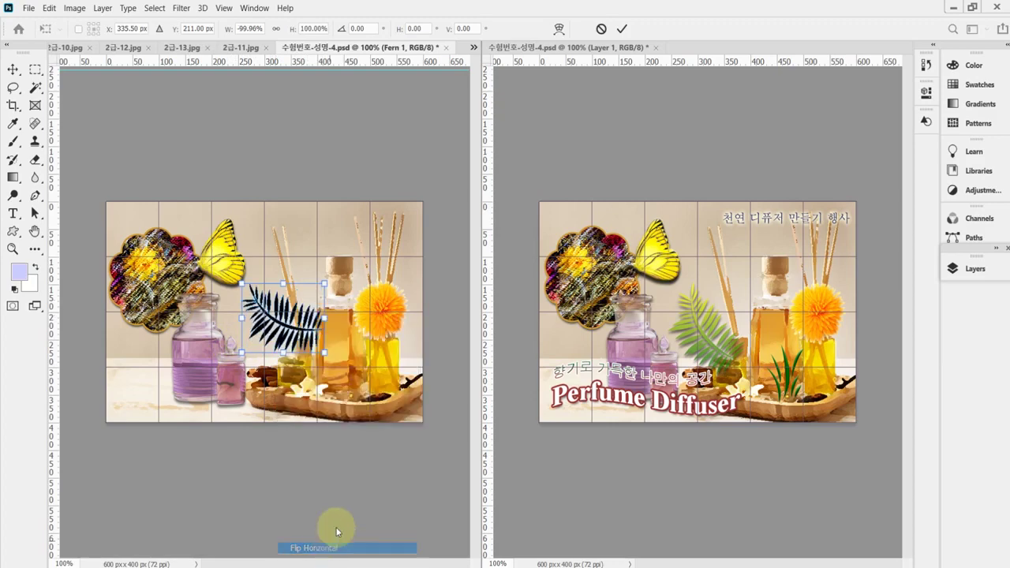
drag(371, 355, 359, 385)
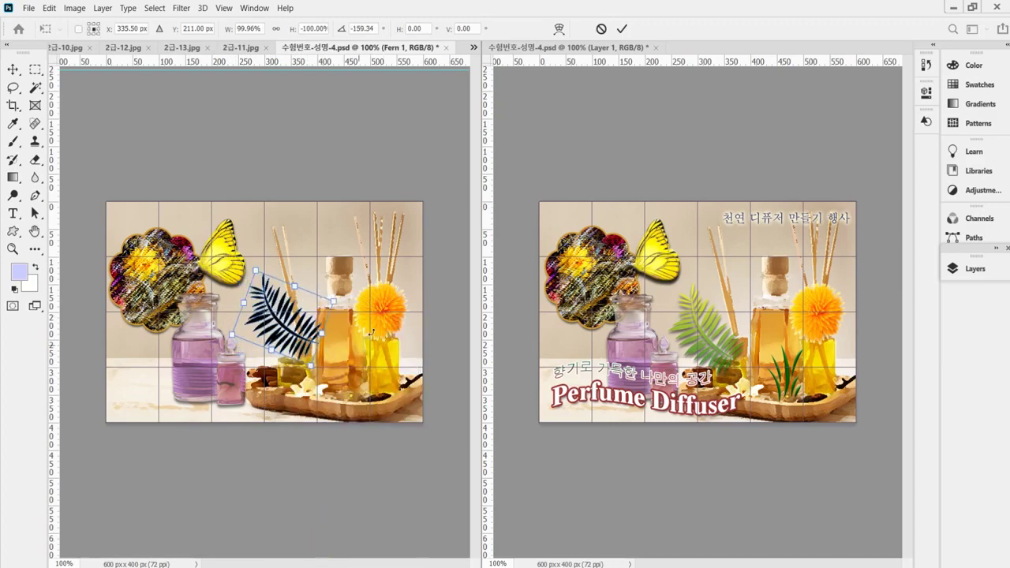
drag(360, 308, 362, 317)
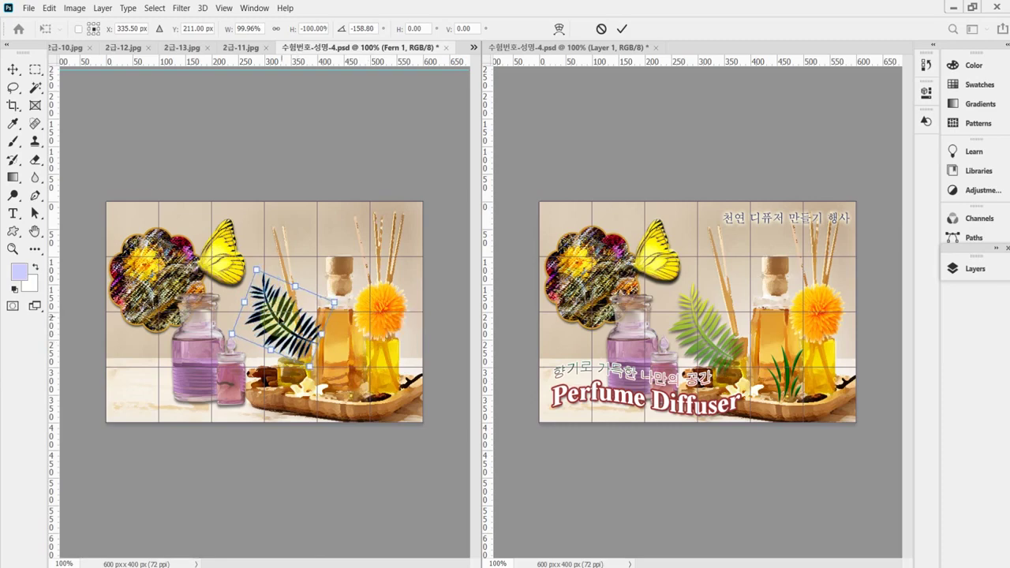
drag(292, 277, 284, 294)
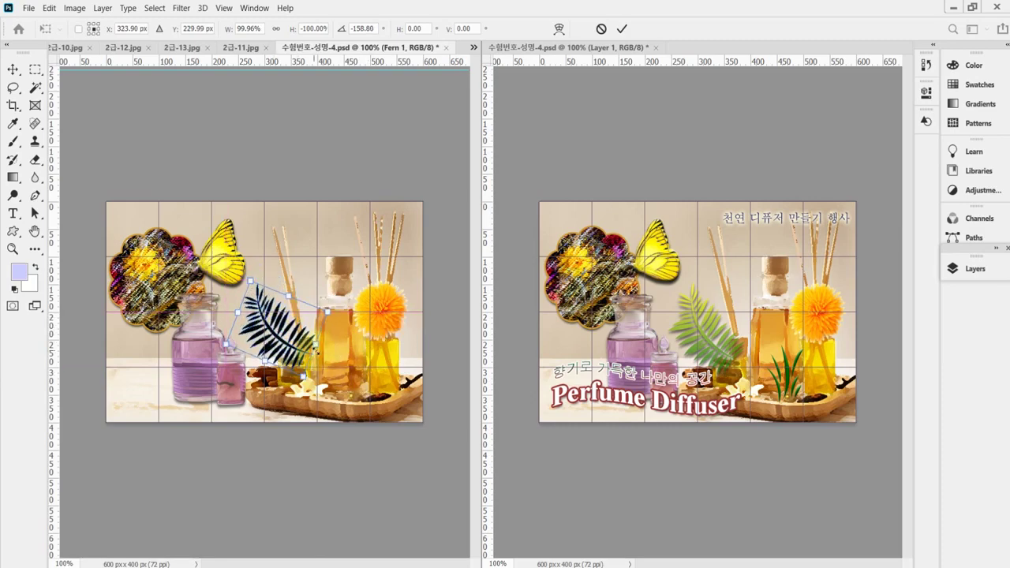
drag(316, 352, 278, 337)
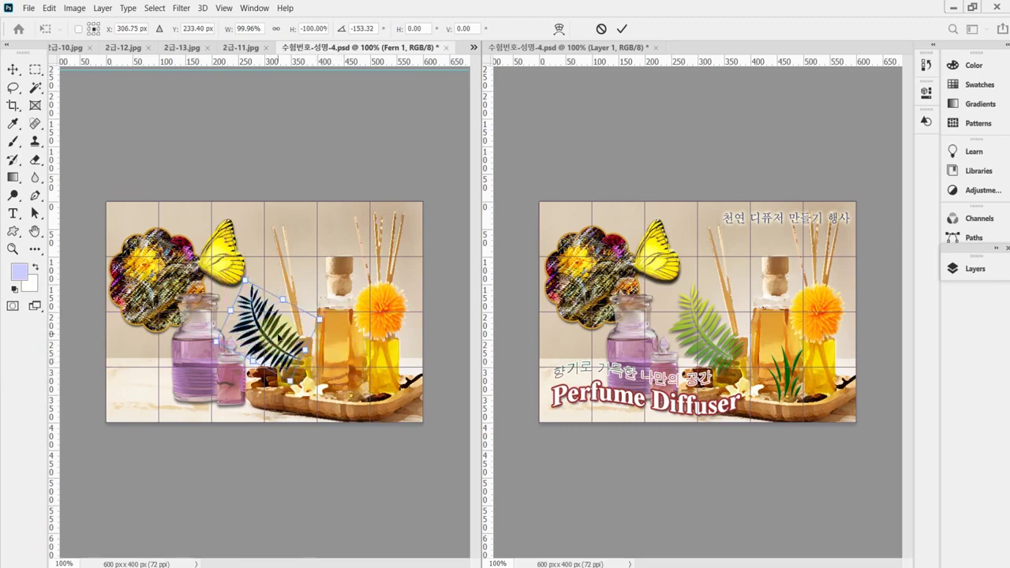
drag(216, 341, 223, 337)
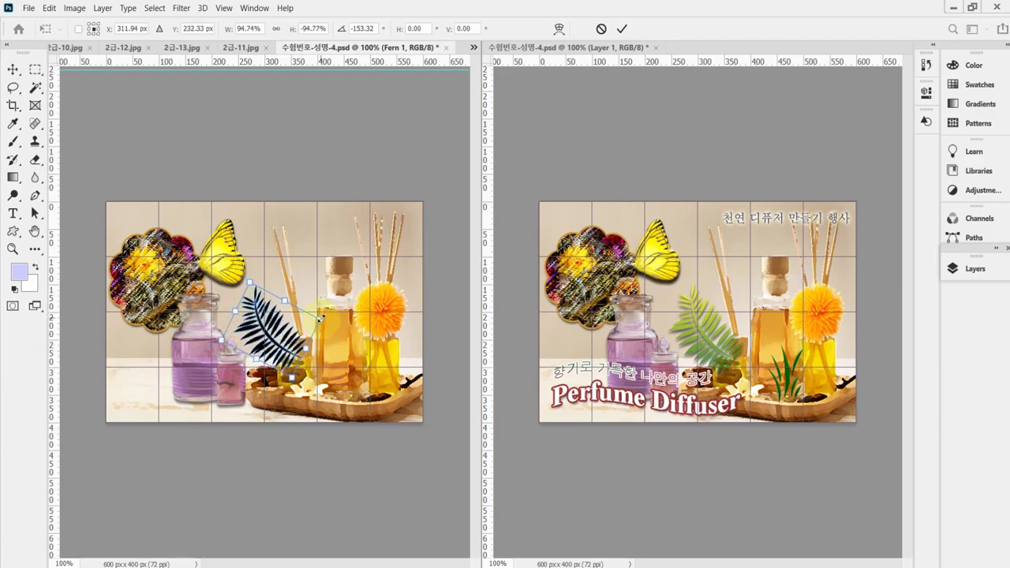
drag(320, 320, 382, 286)
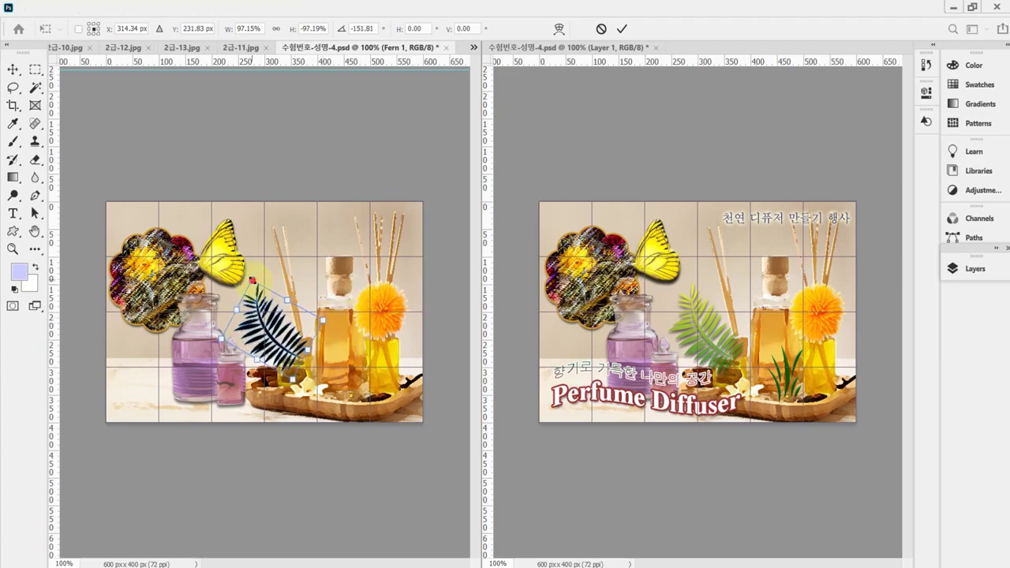
drag(253, 281, 253, 278)
key(u)
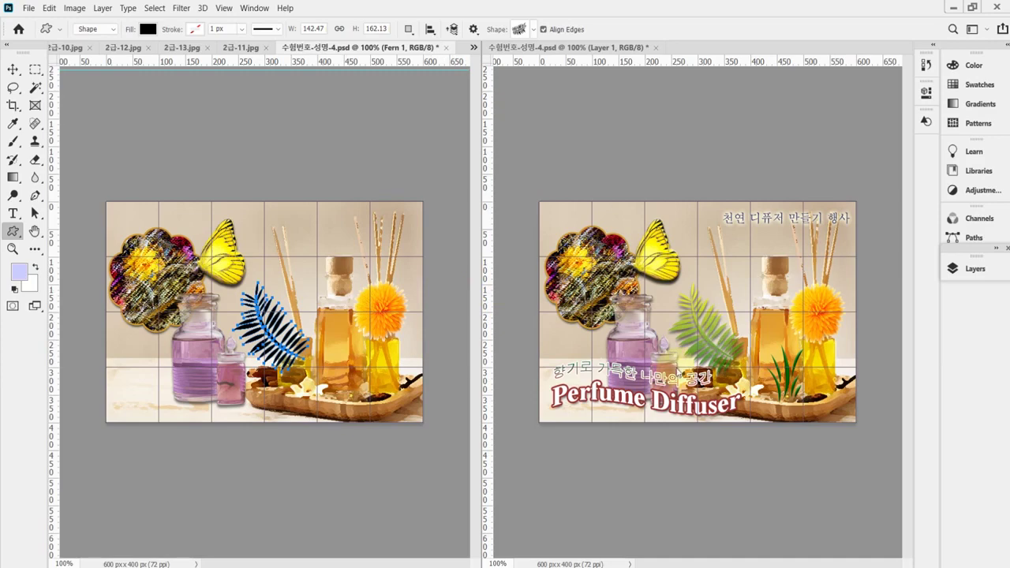
Add a Gradient Overlay to the fern layer running from green #060 to yellow #ffff00.
click(969, 270)
click(826, 520)
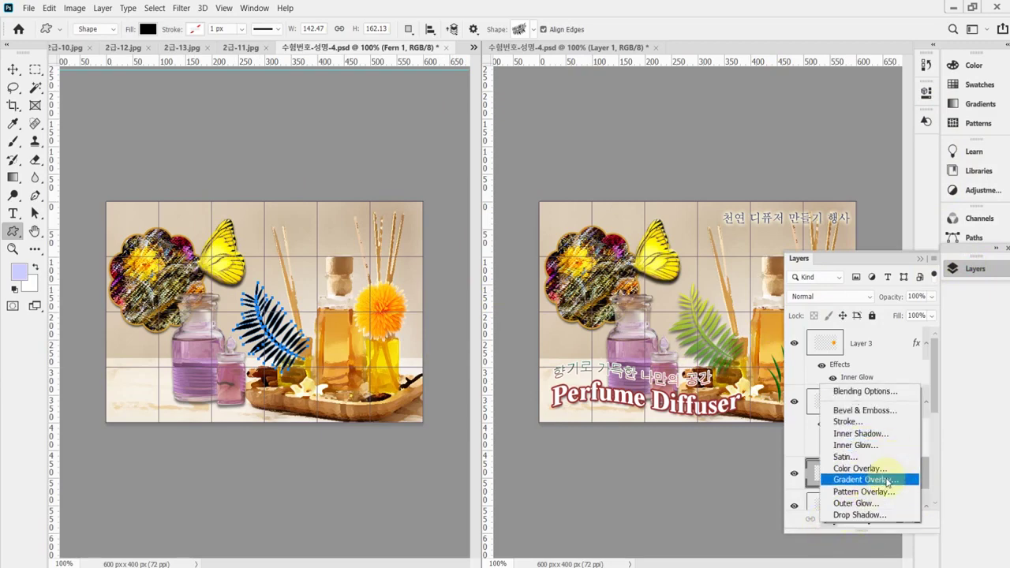
key(Escape)
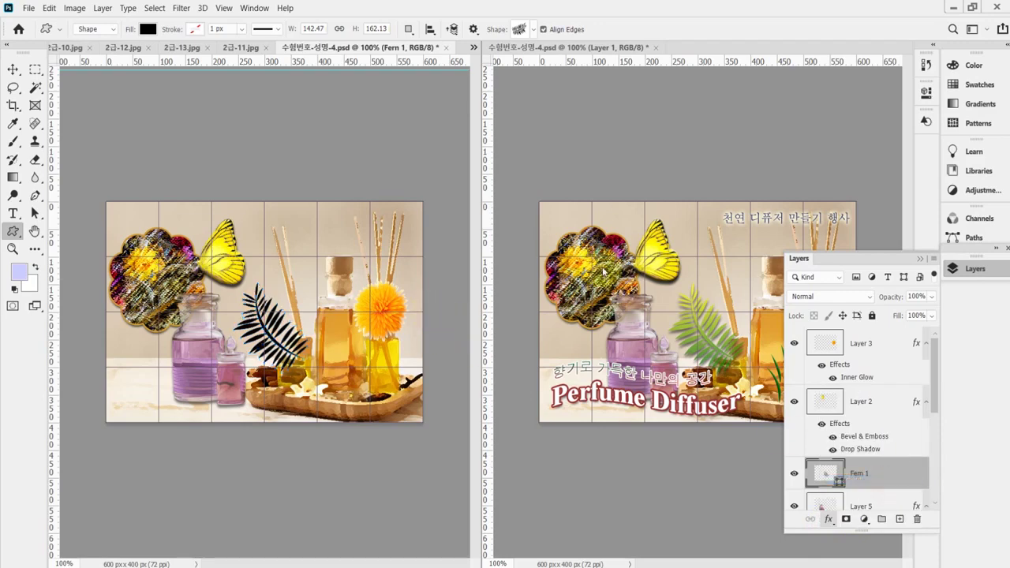
click(673, 270)
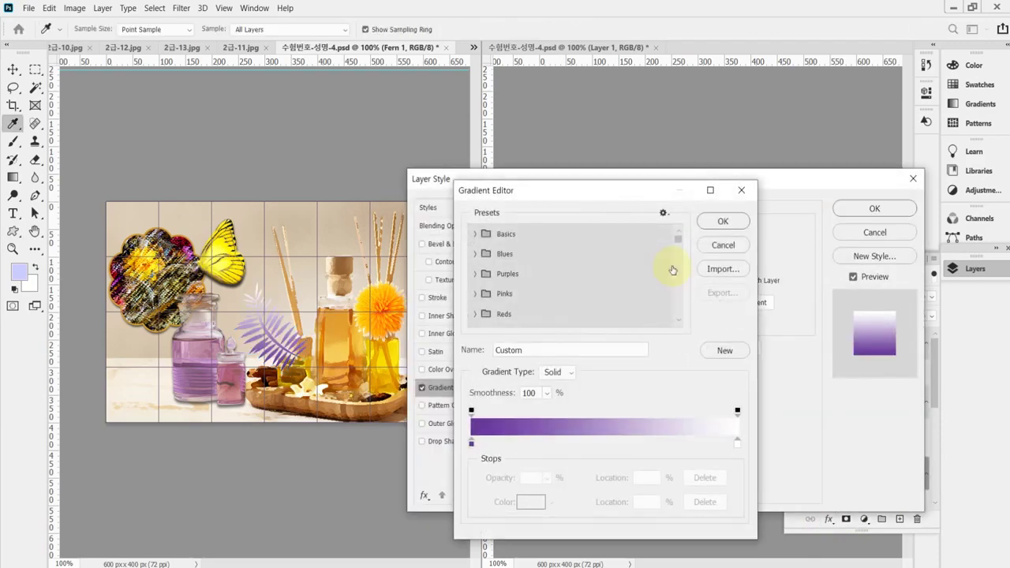
double_click(472, 444)
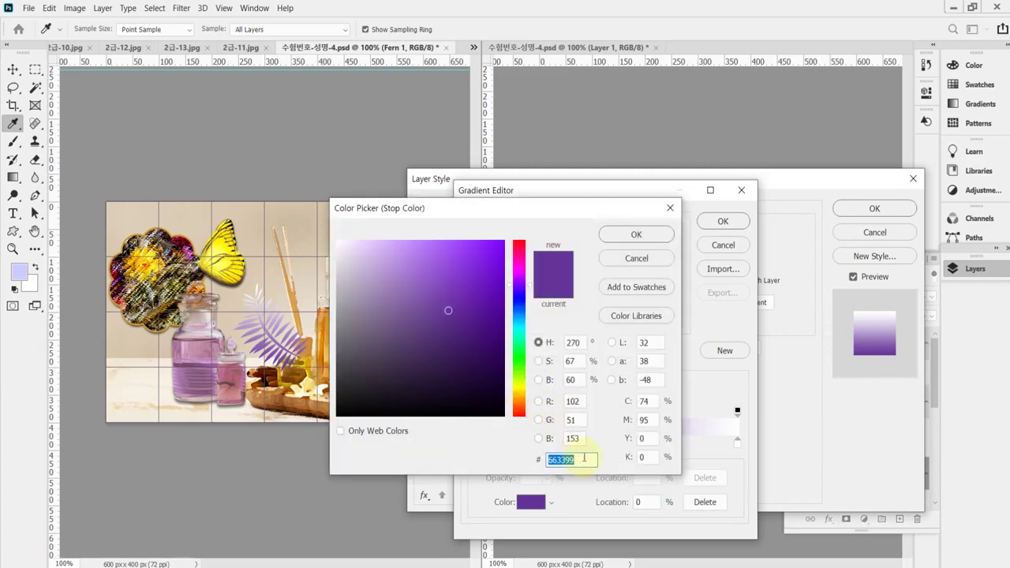
text(060)
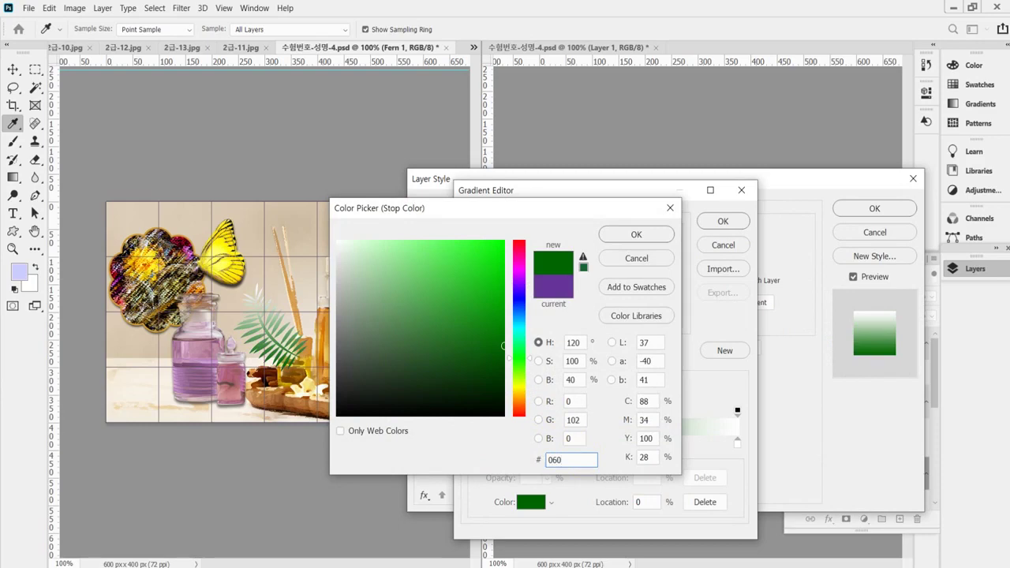
key(Return)
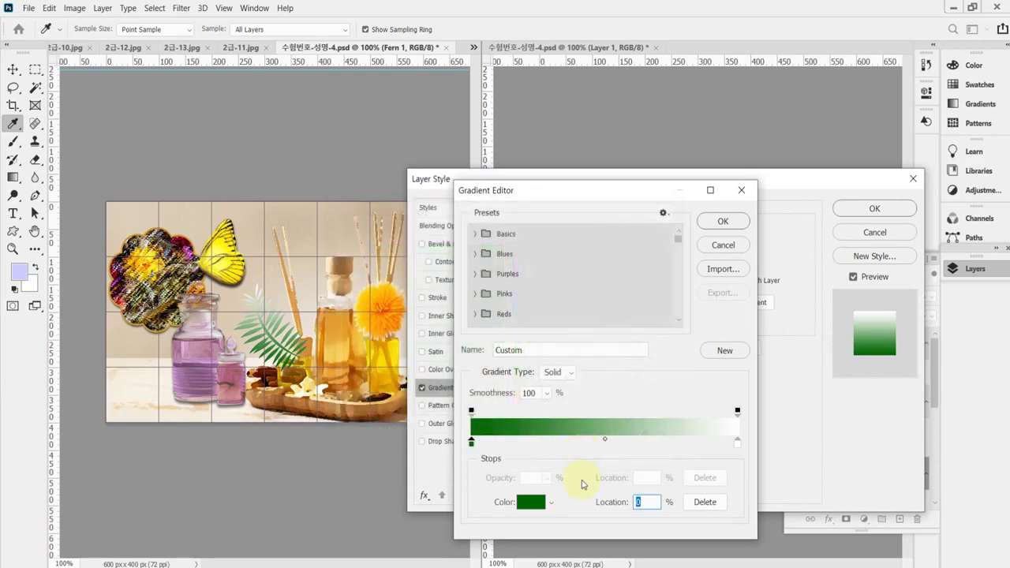
double_click(738, 444)
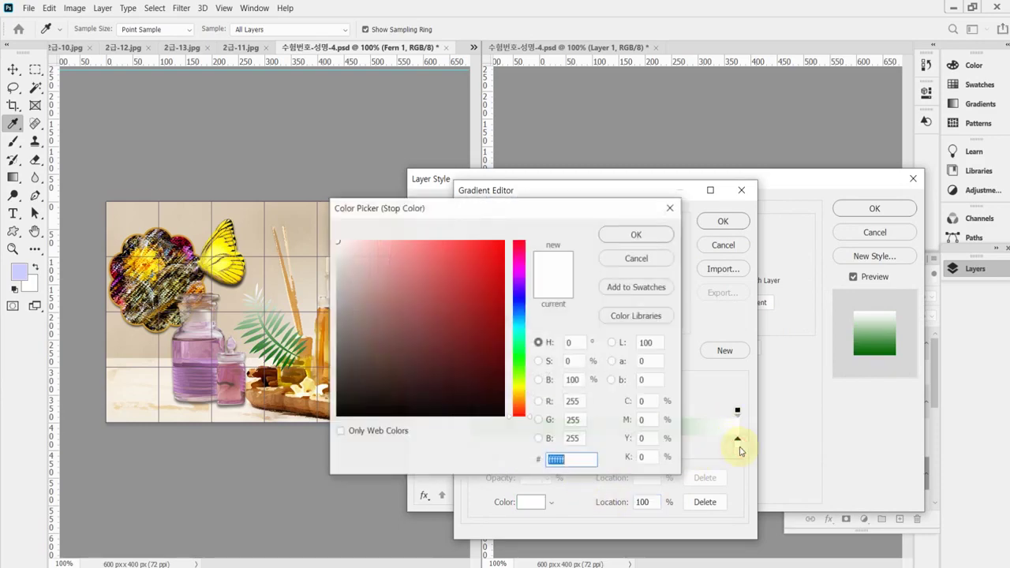
text(ffff00)
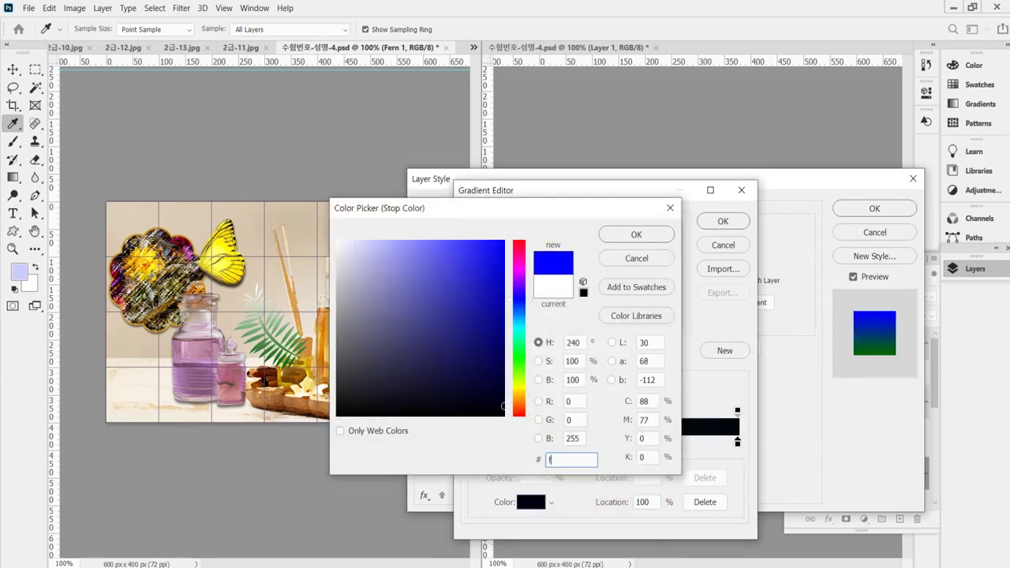
key(Return)
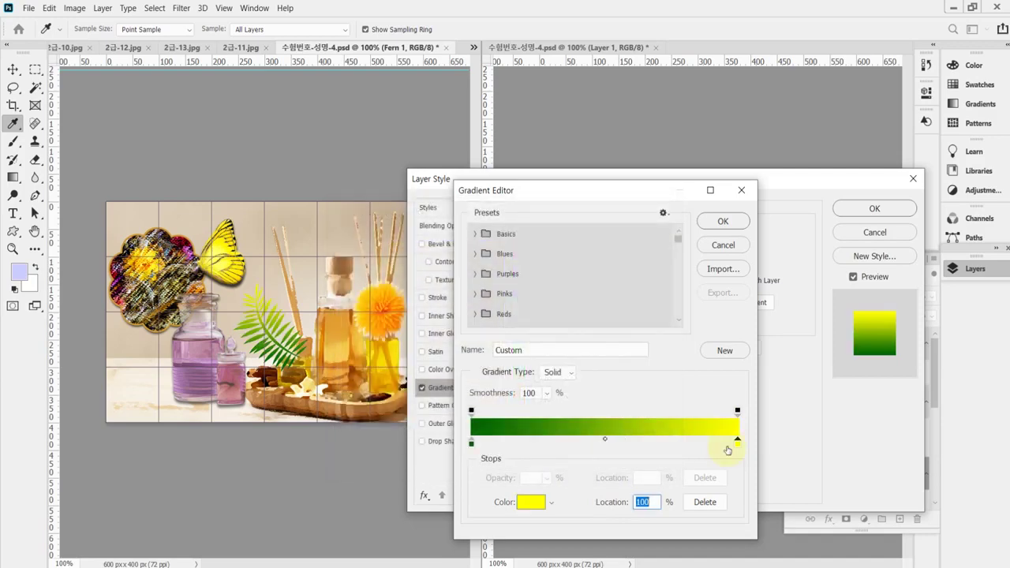
click(736, 229)
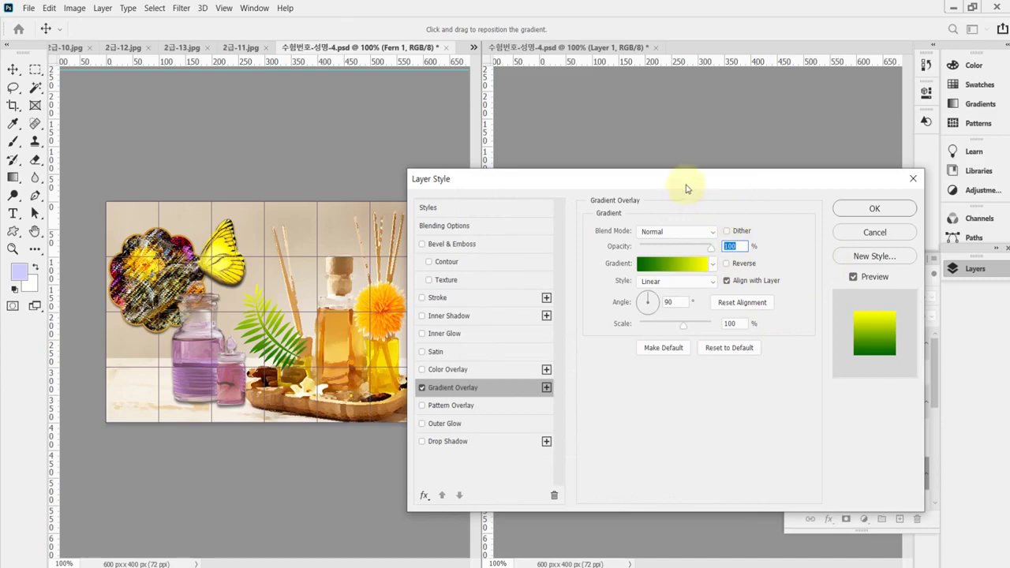
Add a Drop Shadow to the fern layer and apply its layer styles.
drag(688, 180, 676, 381)
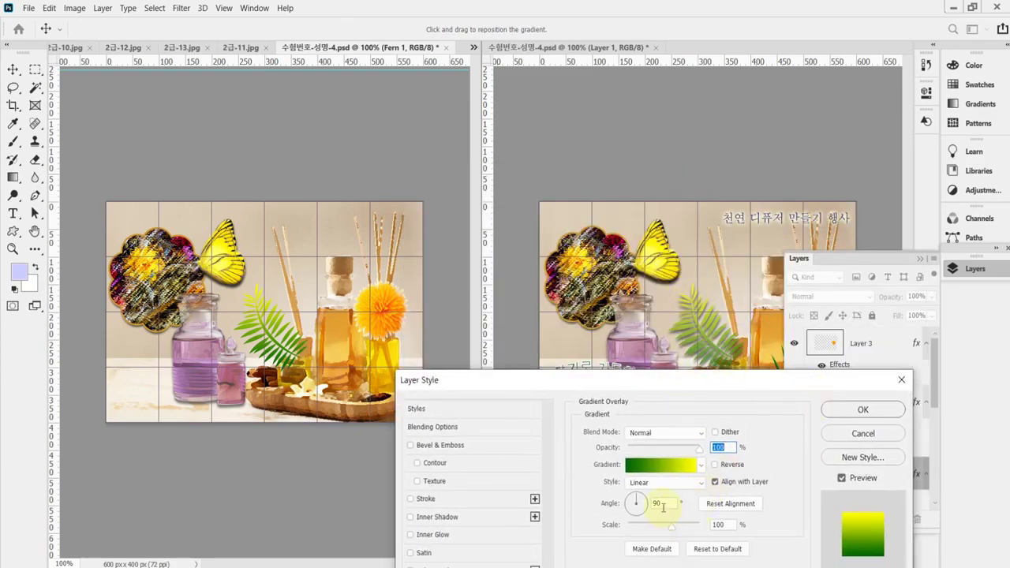
drag(714, 387, 706, 248)
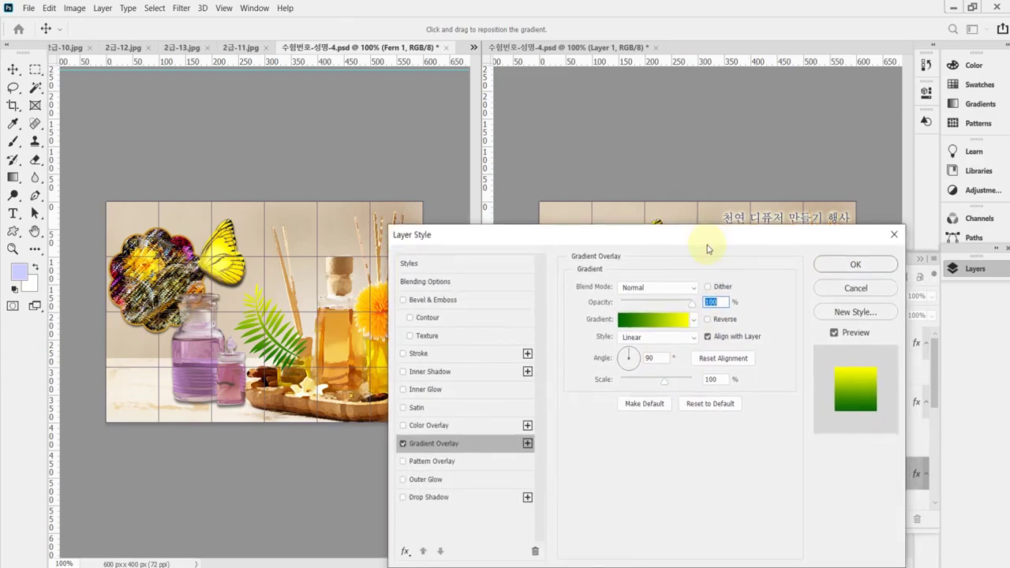
click(462, 500)
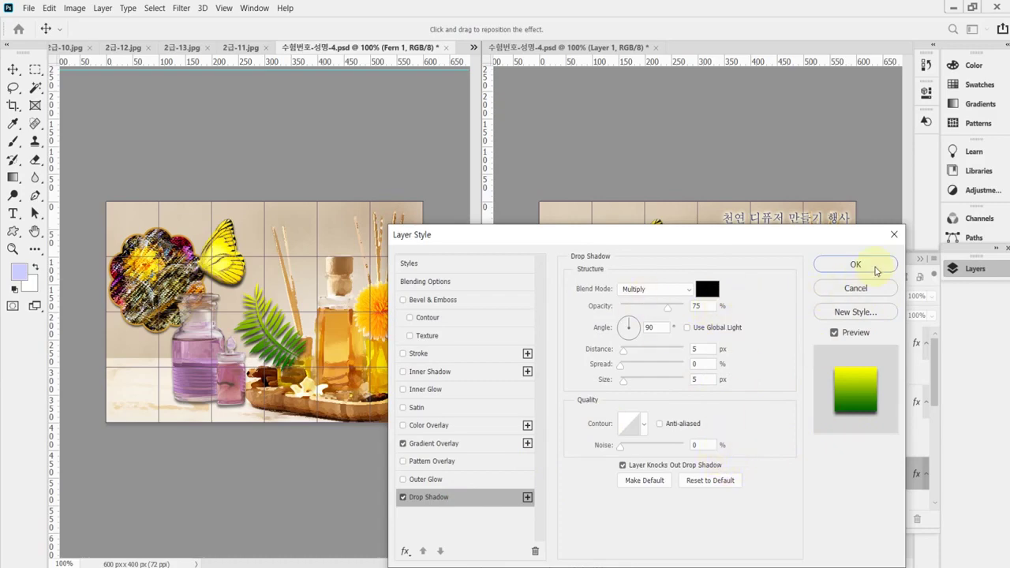
click(874, 267)
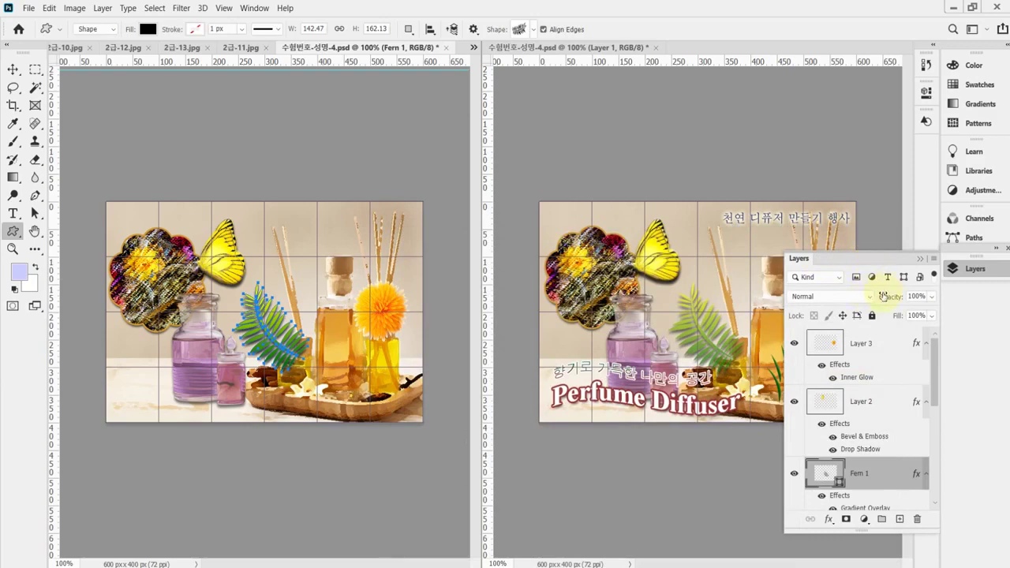
Set the fern layer's opacity to 70% and deselect its path.
click(890, 300)
text(70)
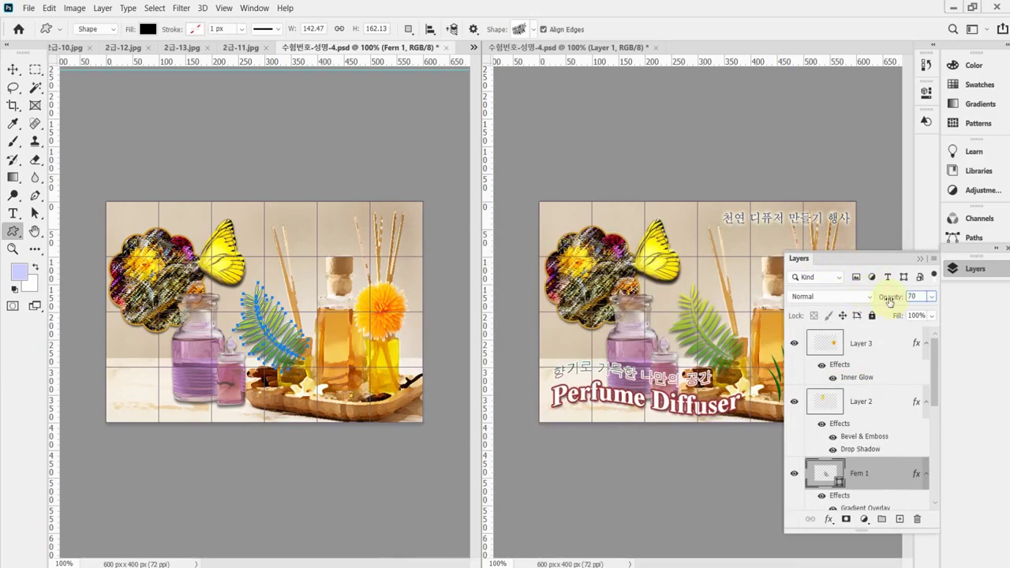
key(Return)
key(Escape)
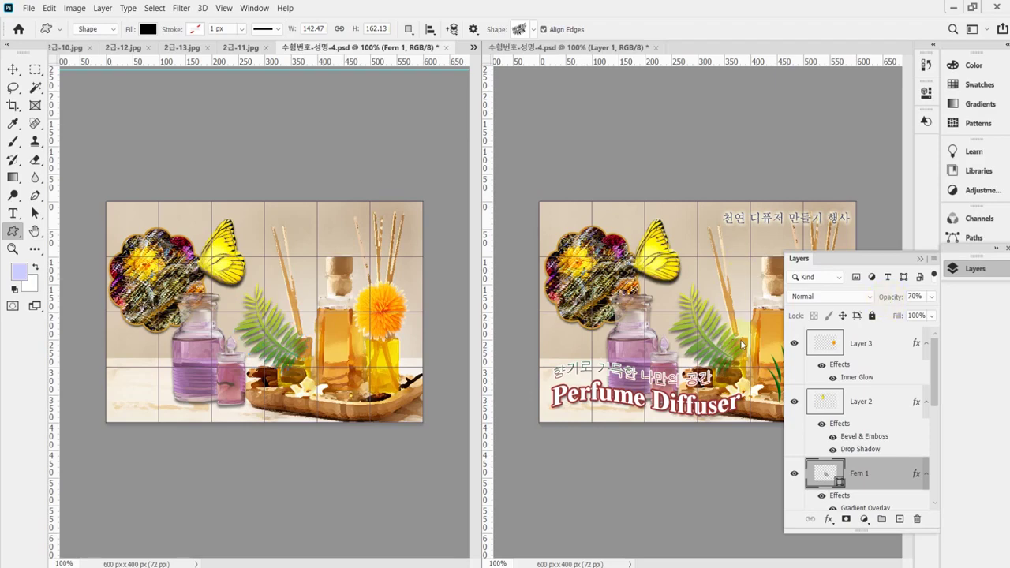
Draw the Nature group's thin-bladed grass custom shape, about 57 × 87 px, on the wooden tray in front of the amber bottle.
click(532, 29)
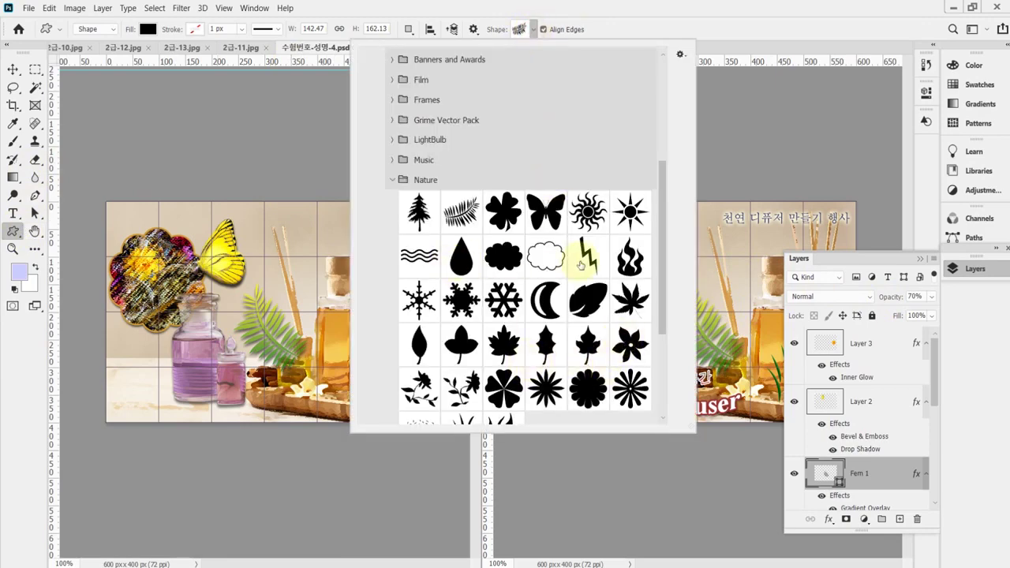
scroll(581, 265, down, 3)
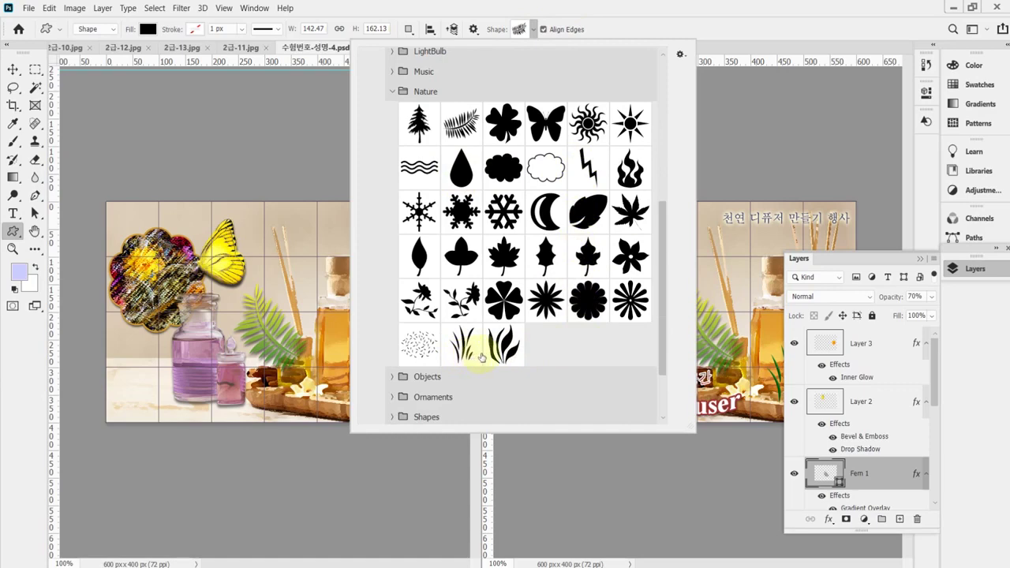
click(461, 348)
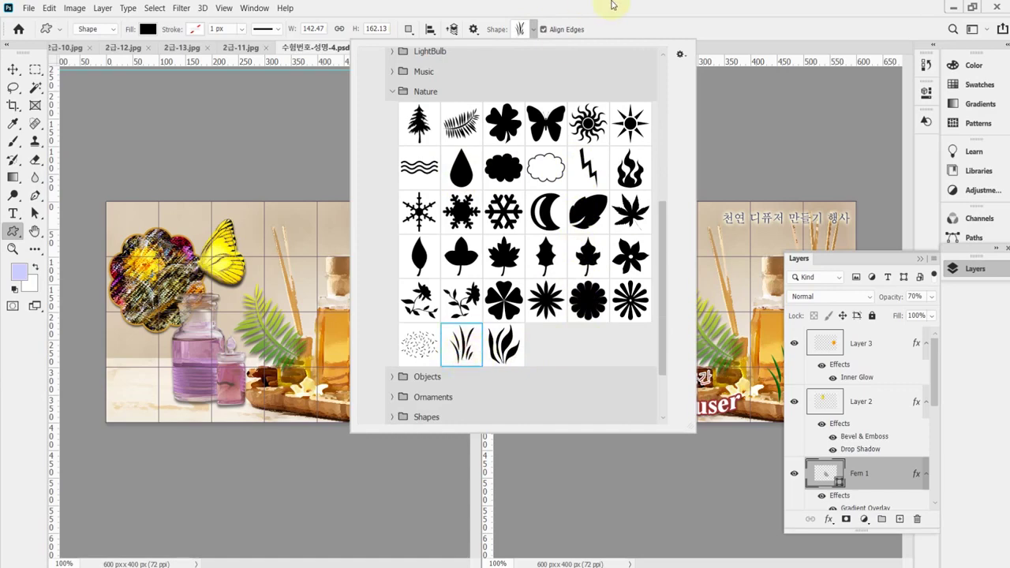
click(682, 7)
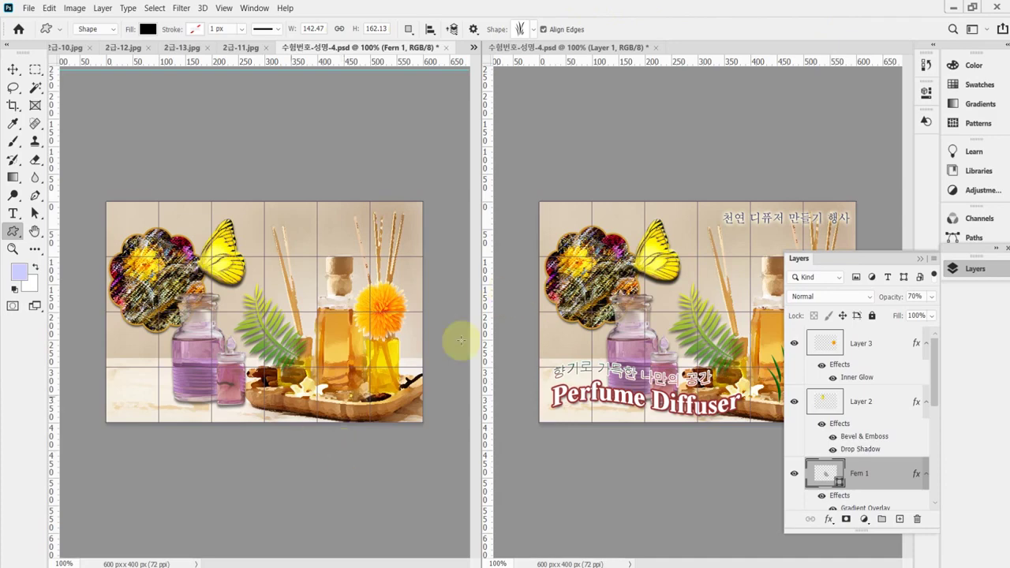
click(966, 269)
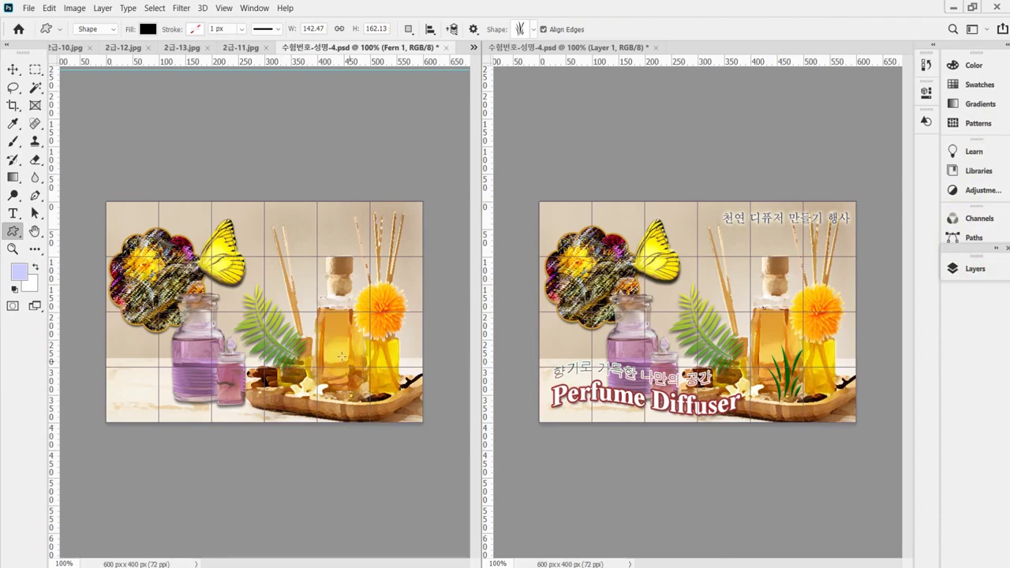
drag(349, 410, 392, 396)
Widen the grass shape to 64 px with Free Transform and commit it.
scroll(357, 389, up, 1)
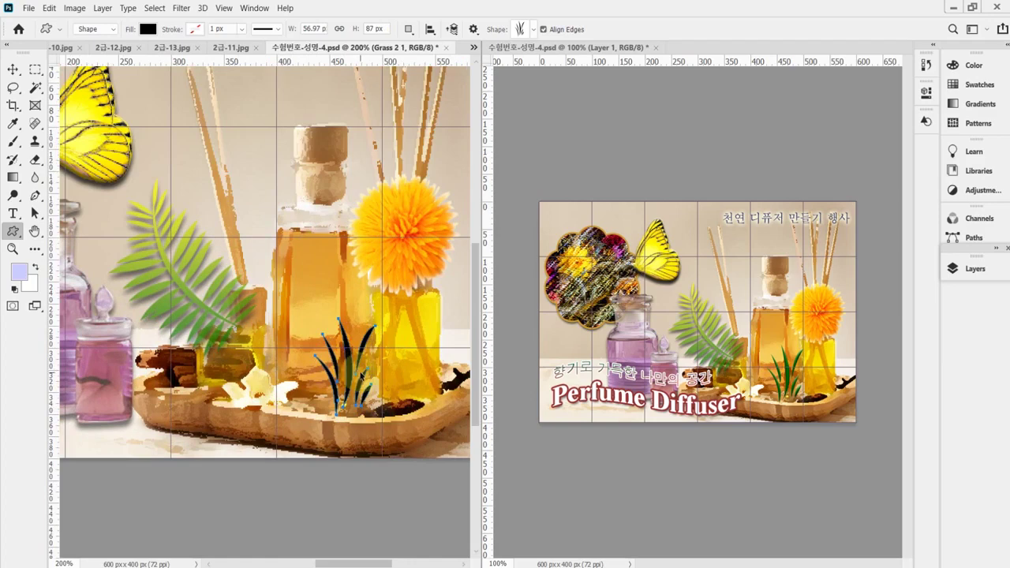
key(ctrl+t)
drag(373, 368, 379, 370)
key(Return)
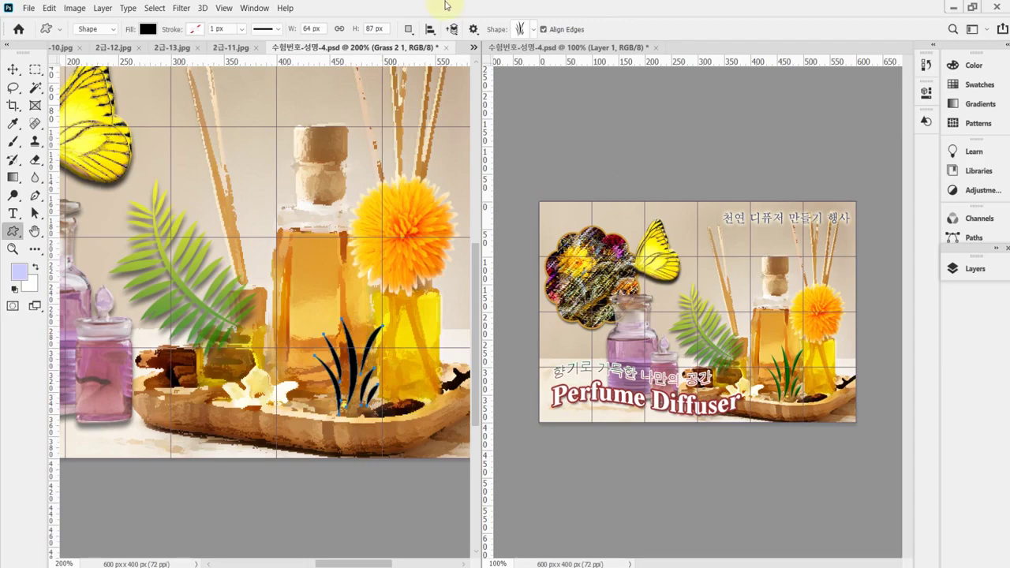
Set the grass shape's solid fill color to dark green #060.
click(956, 268)
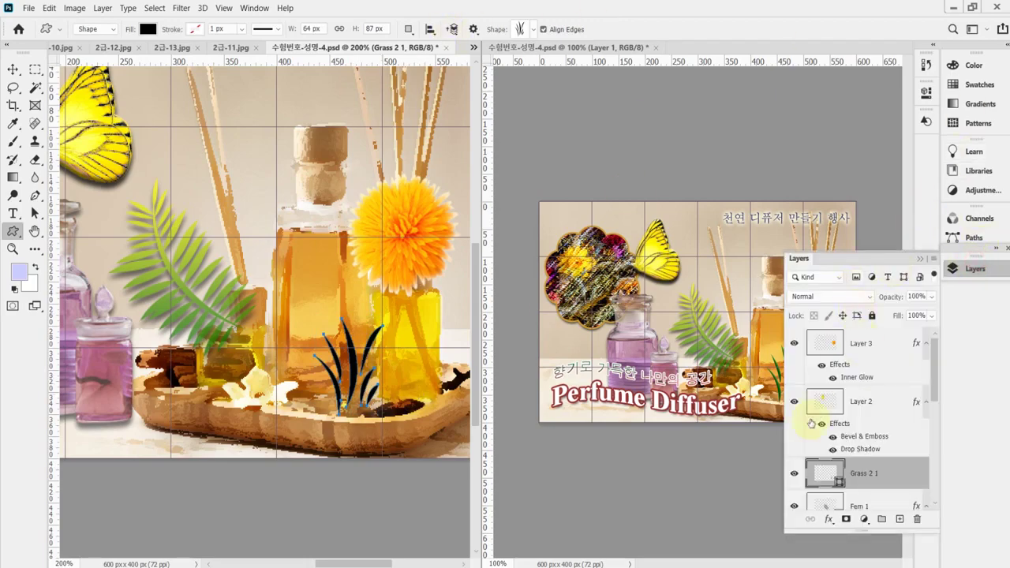
double_click(825, 473)
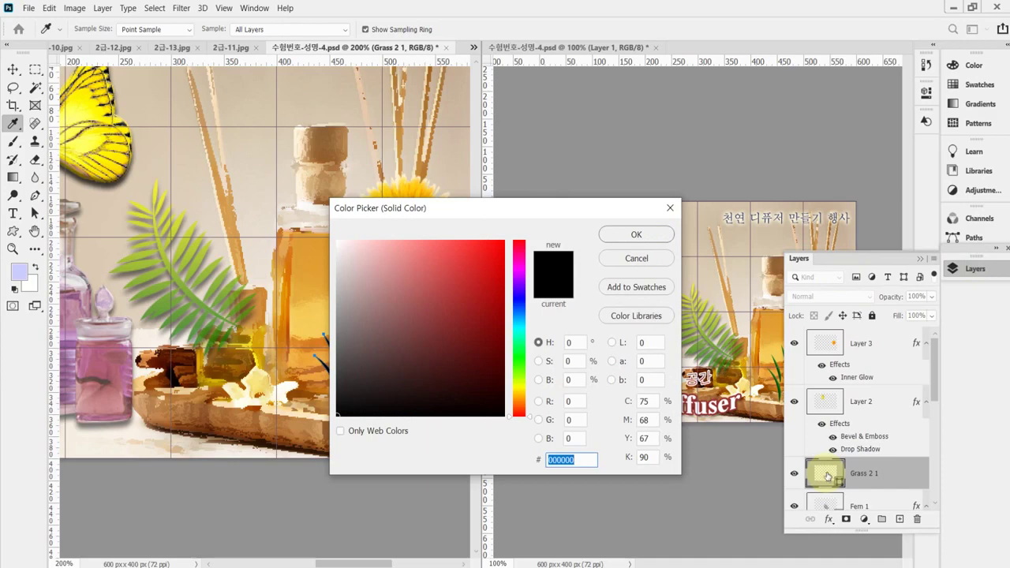
text(060)
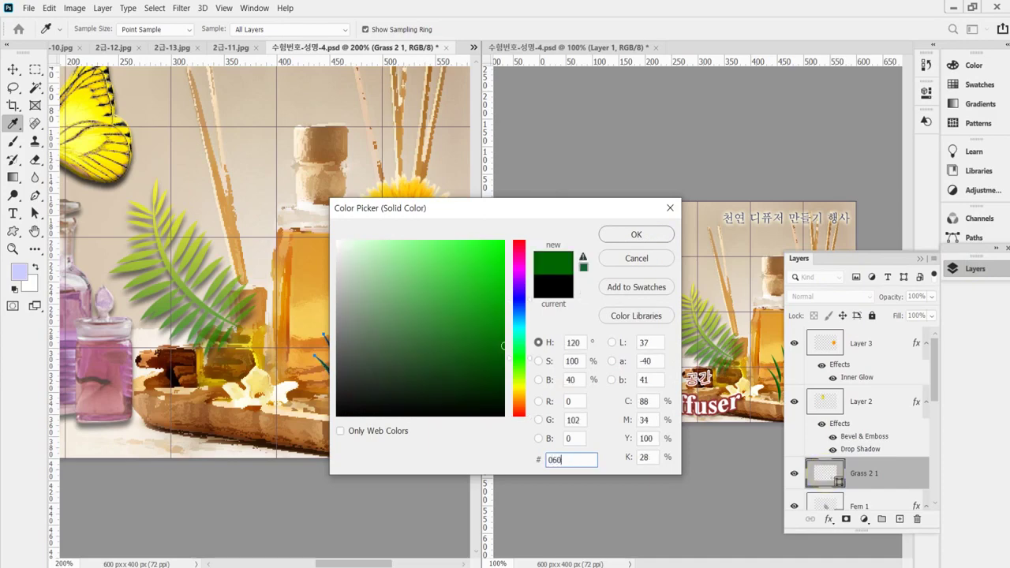
key(Return)
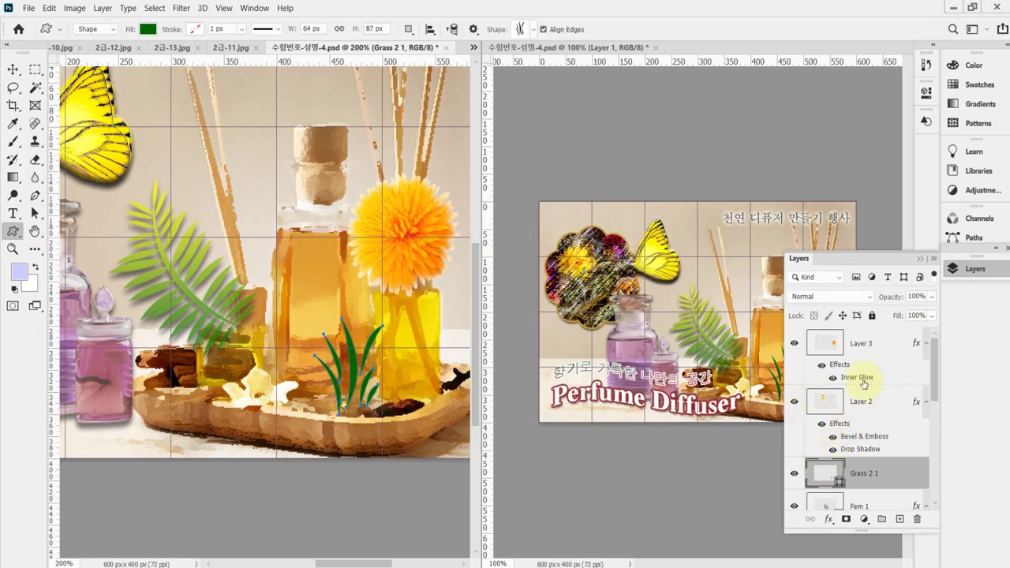
Add a smooth Inner Bevel with Bevel & Emboss to the grass layer and save the document.
click(829, 521)
click(865, 410)
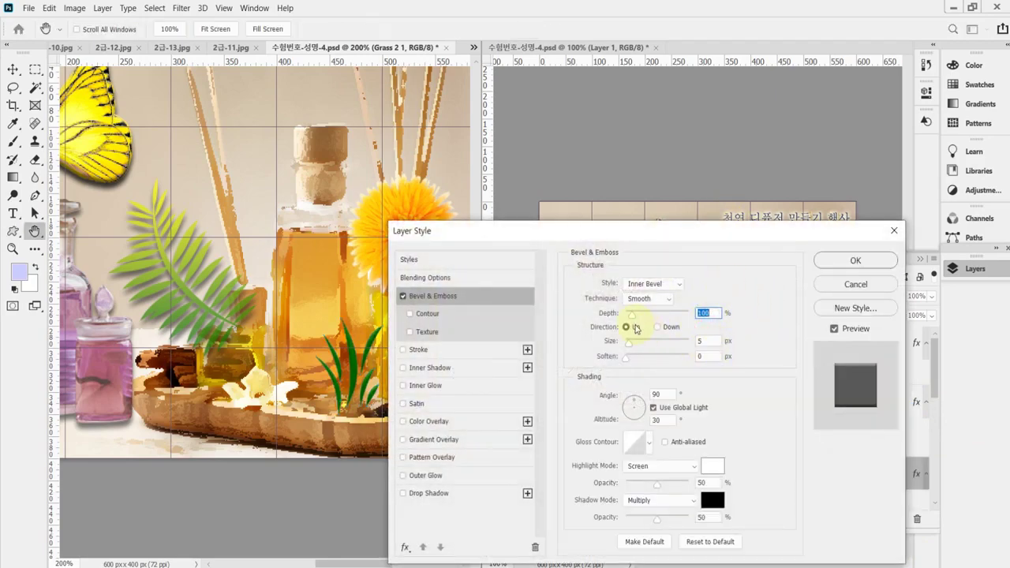
click(853, 259)
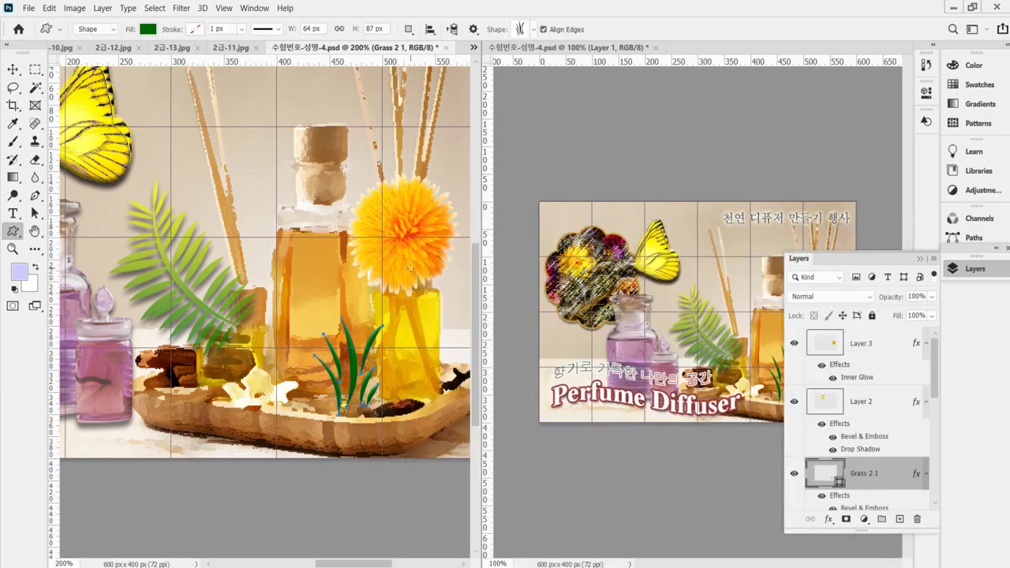
key(ctrl+s)
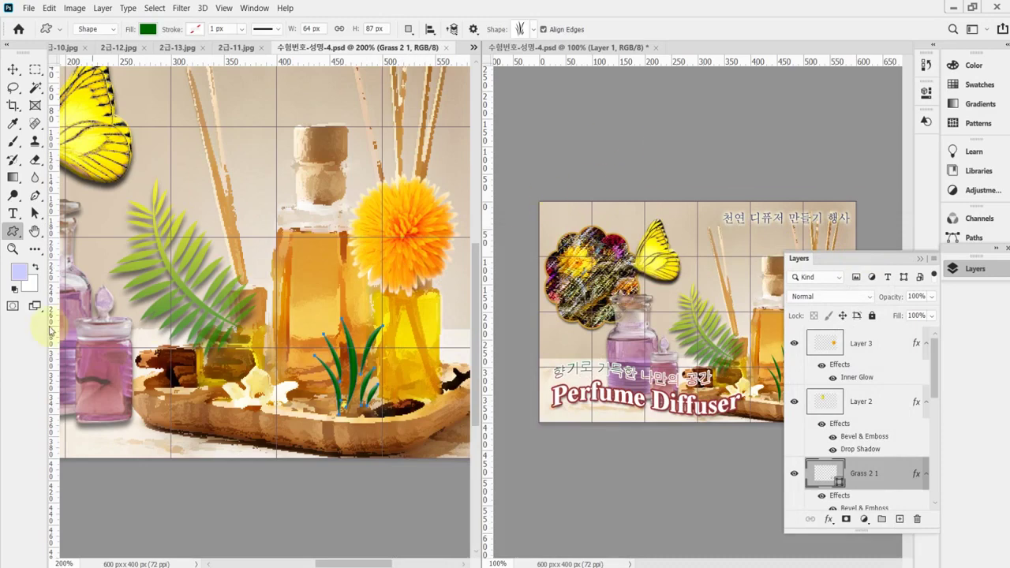
Copy the line 천연 디퓨저 만들기 행사 from the Notepad memo and return to the composition document in Photoshop.
click(35, 231)
scroll(209, 219, up, 1)
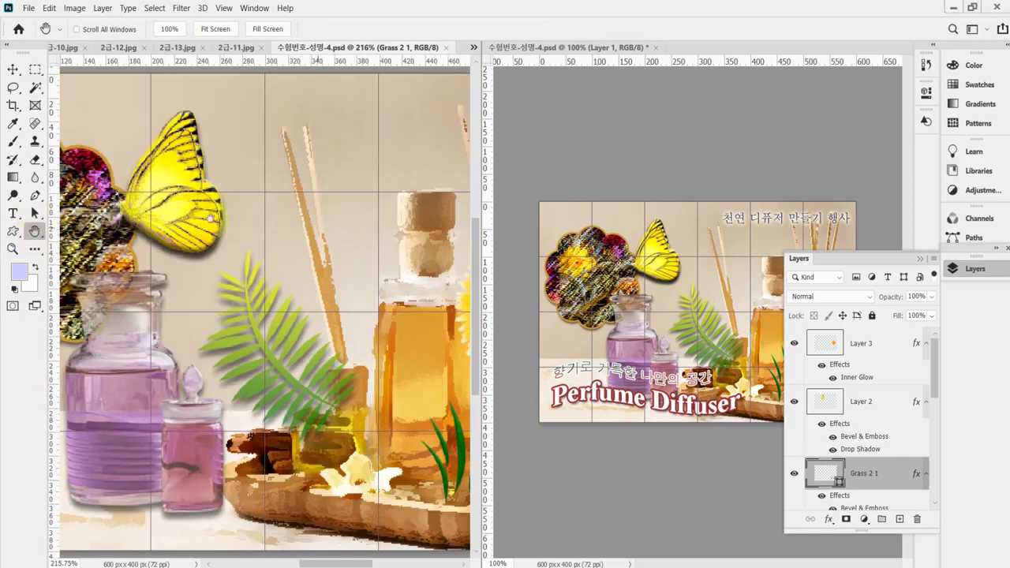
click(14, 250)
double_click(14, 249)
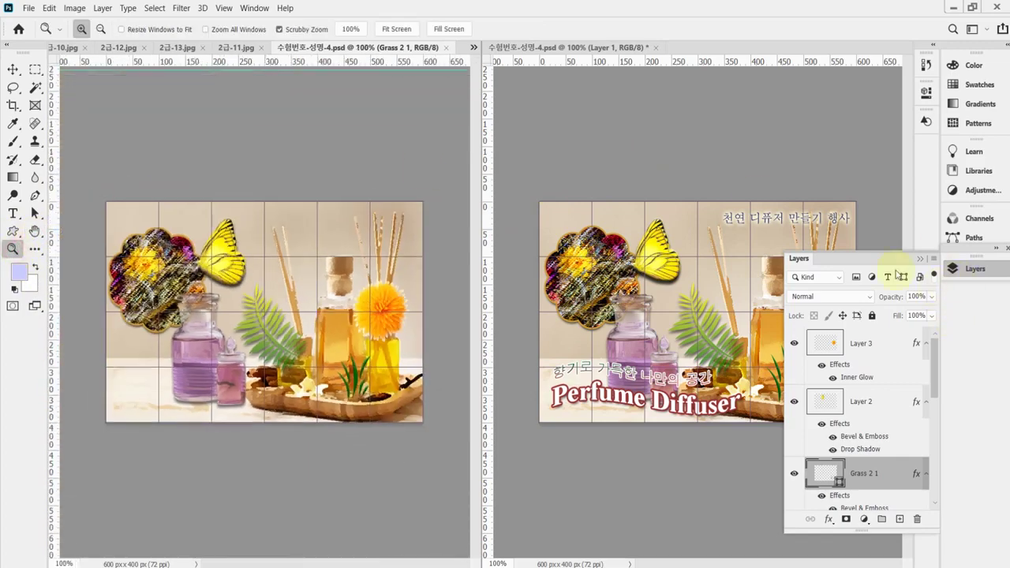
click(960, 272)
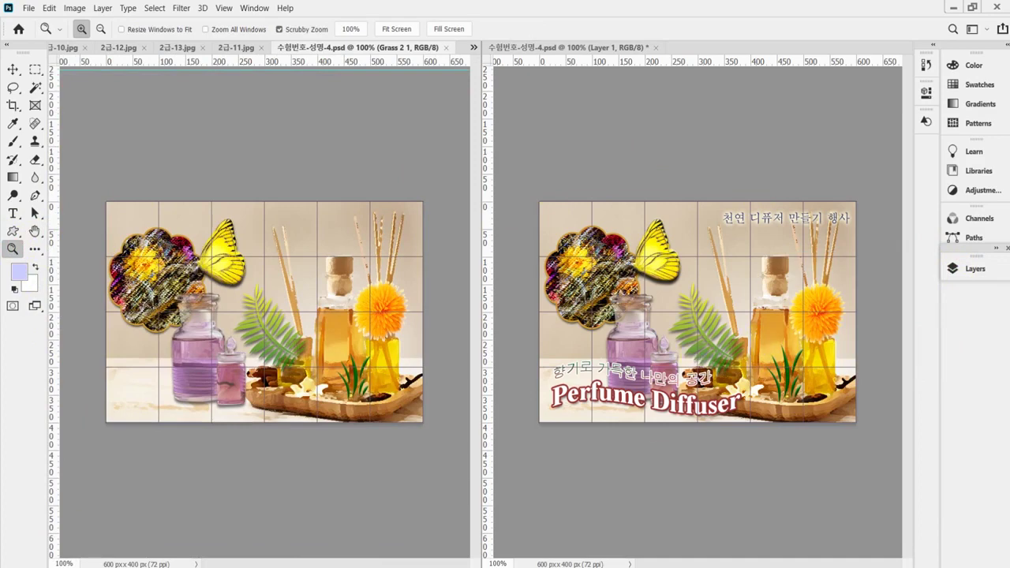
key(alt+Tab)
drag(652, 495, 534, 494)
key(ctrl+c)
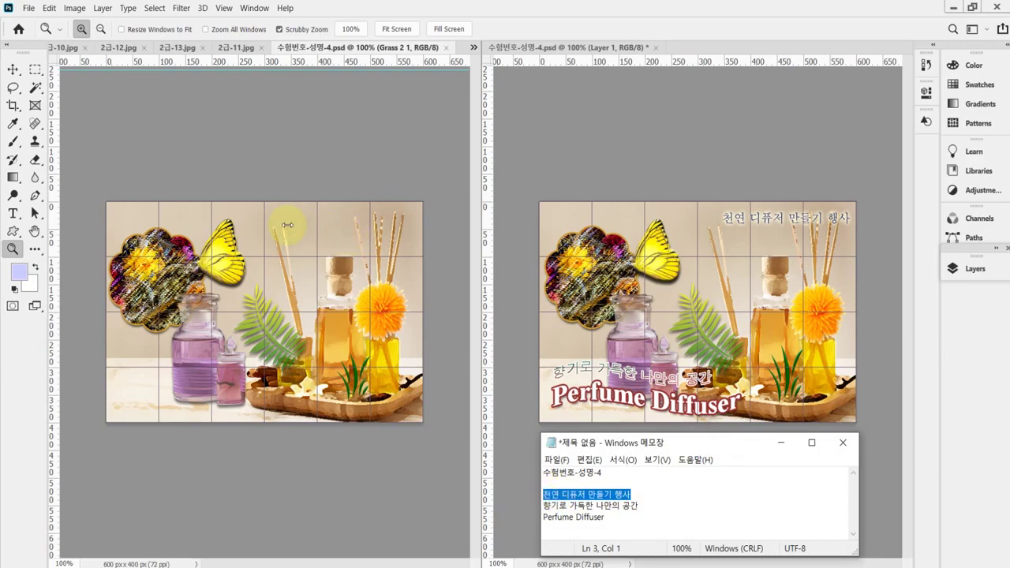
click(308, 49)
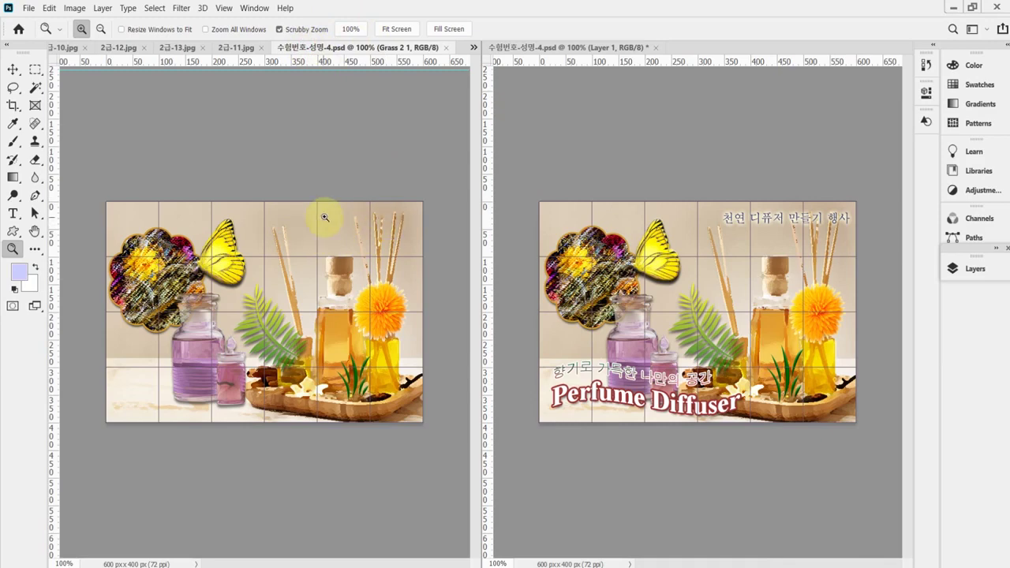
Start a horizontal text layer above the reed sticks and set its font to 바탕 at 22 pt.
click(14, 215)
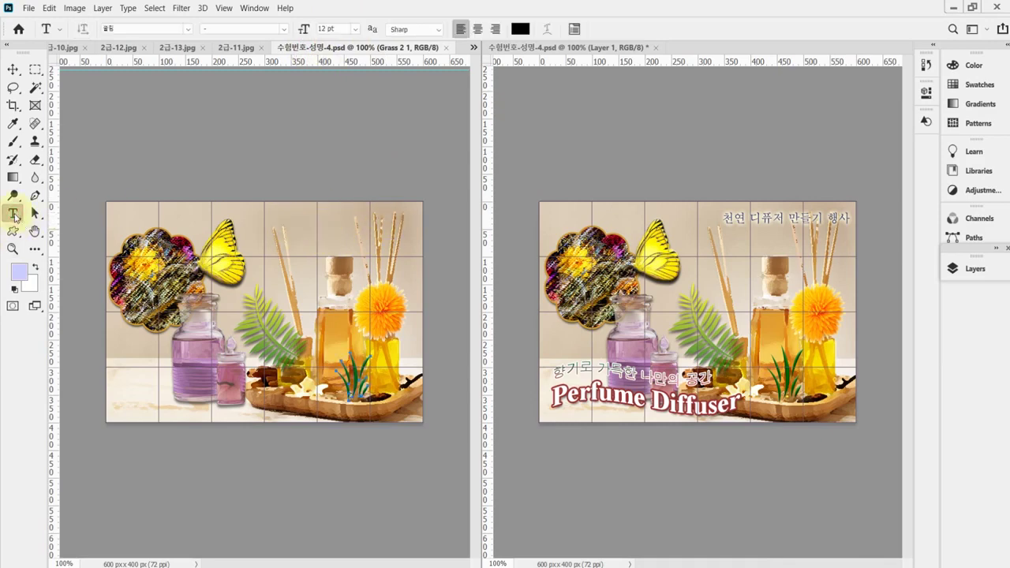
click(282, 218)
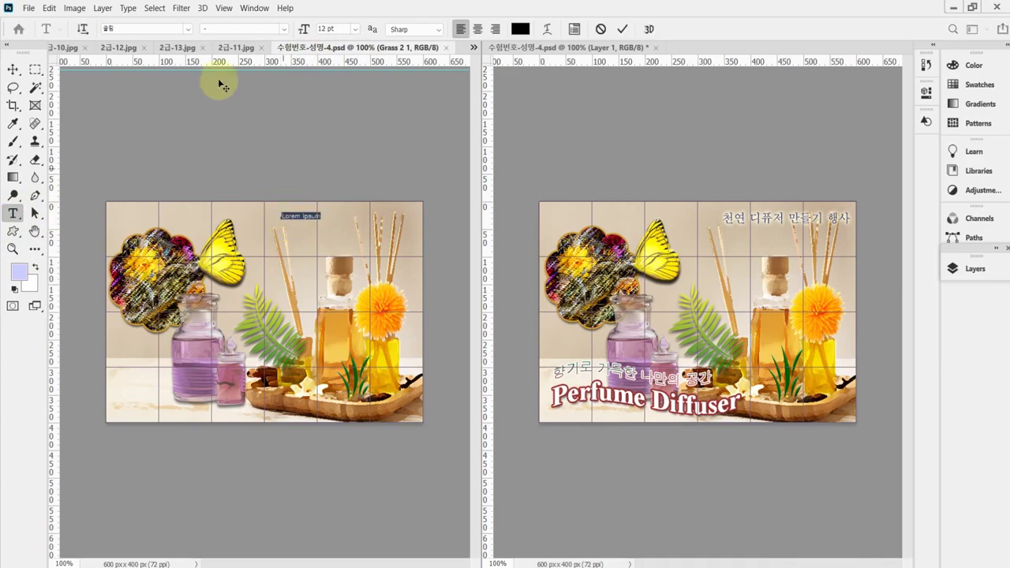
click(136, 28)
click(191, 29)
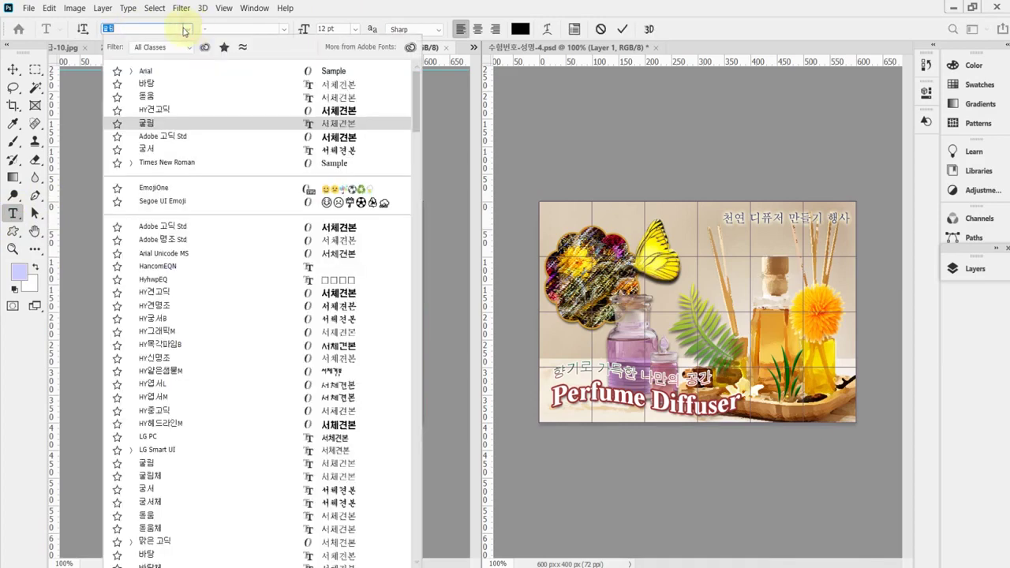
click(161, 83)
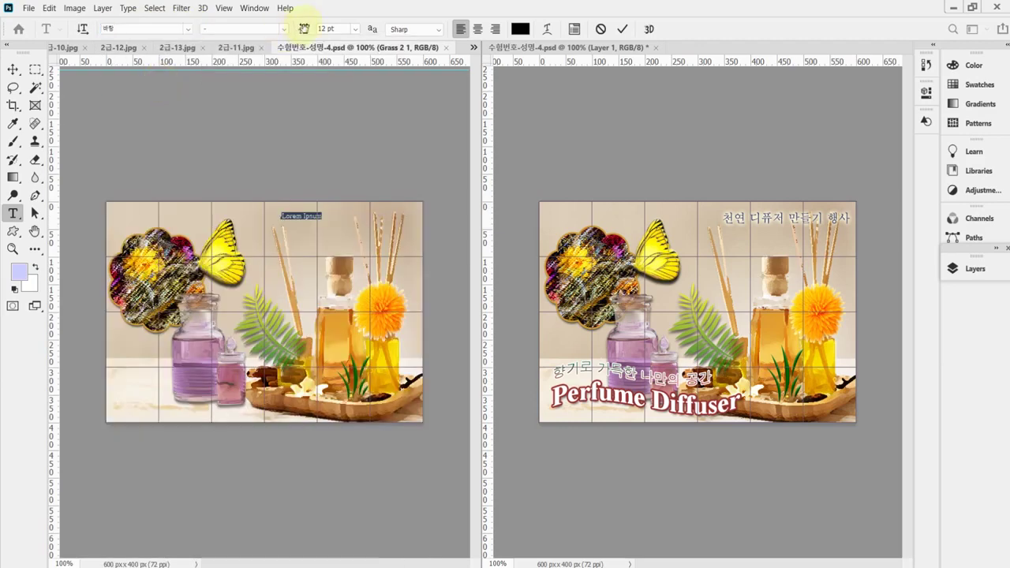
click(338, 28)
text(2)
key(Return)
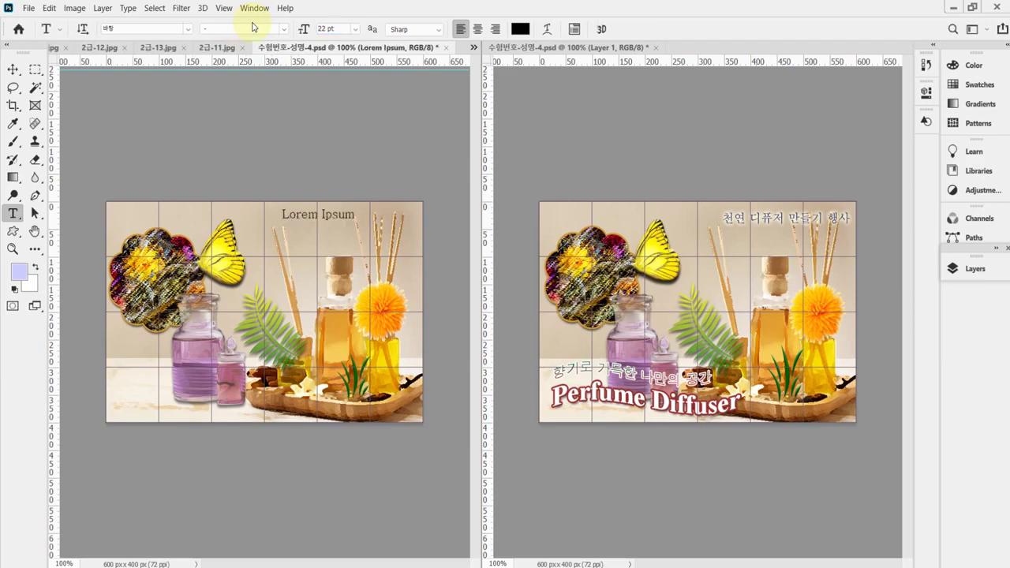
Set the new text layer's anti-aliasing to Strong and its color to #336.
click(440, 30)
click(425, 69)
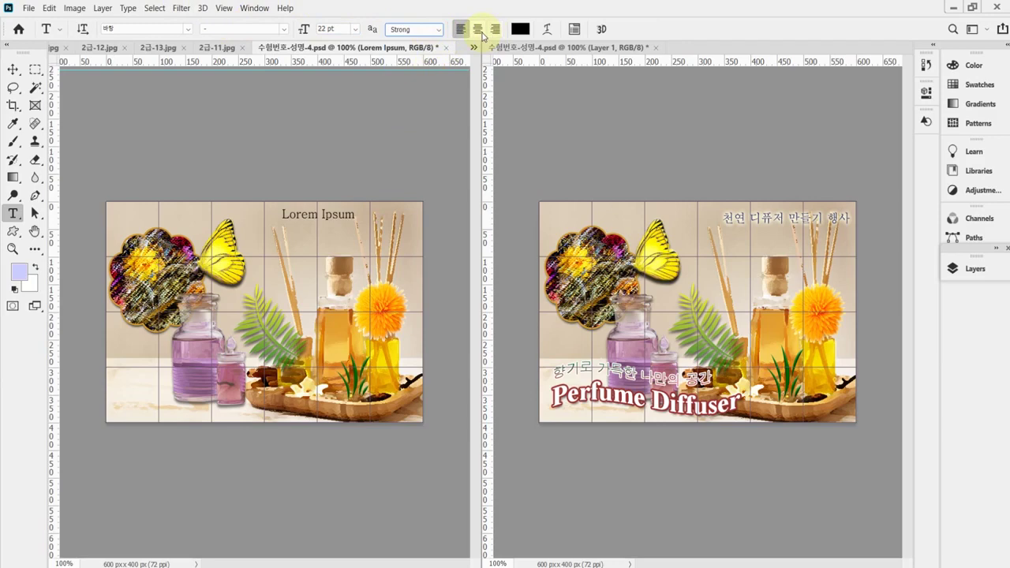
click(520, 29)
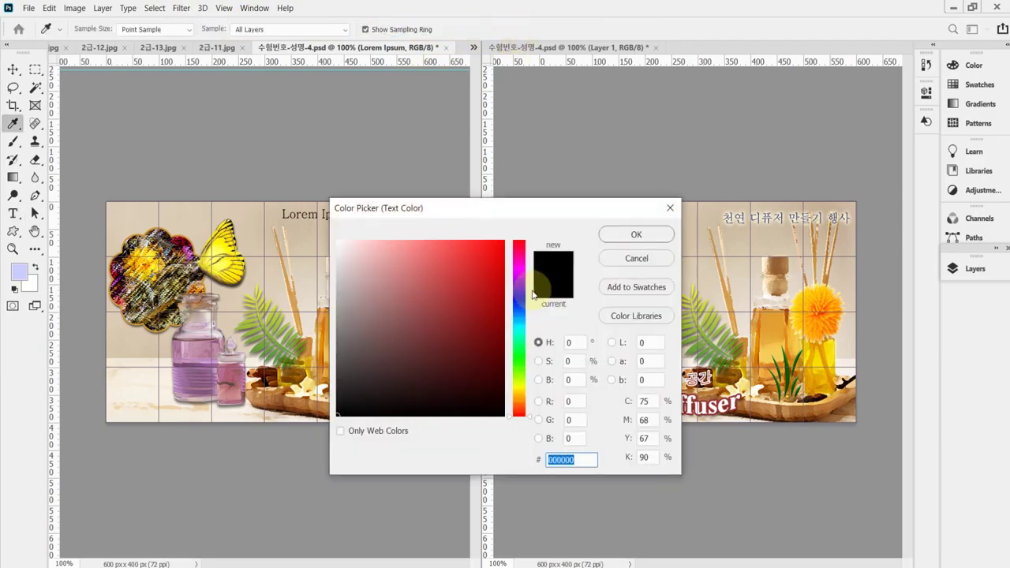
text(336)
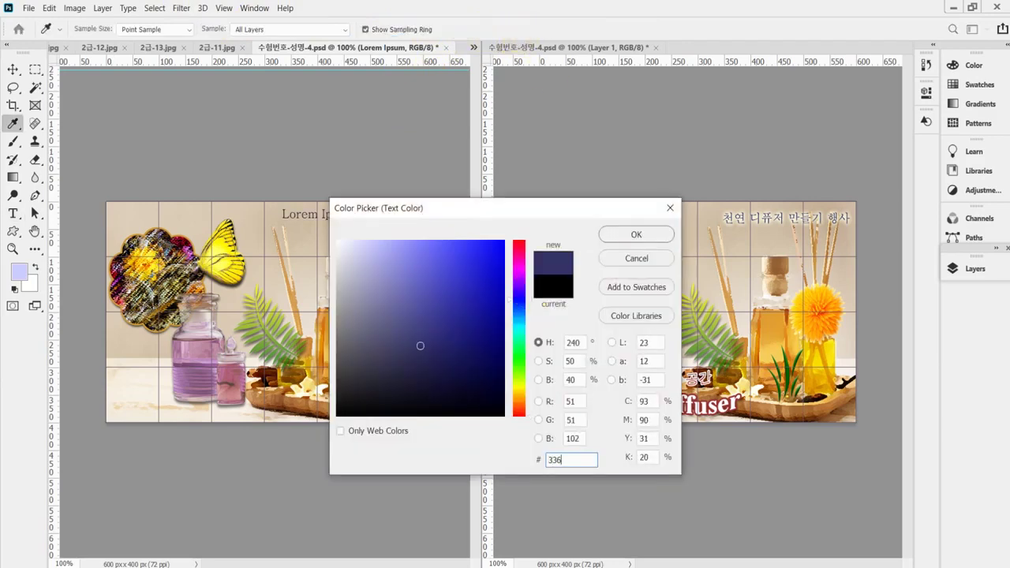
key(Return)
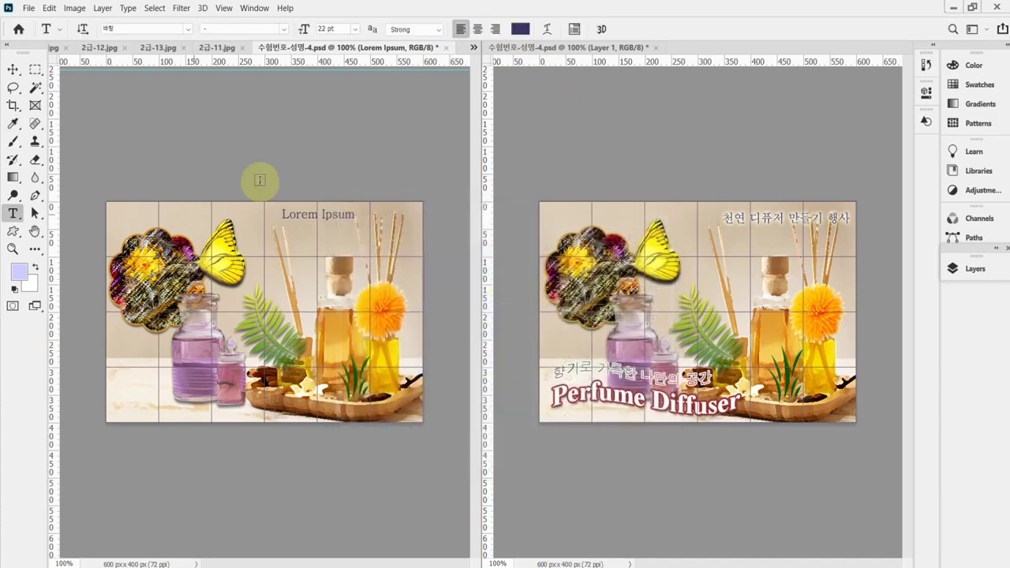
Replace the placeholder text with the copied line 천연 디퓨저 만들기 행사 and commit the text.
double_click(316, 214)
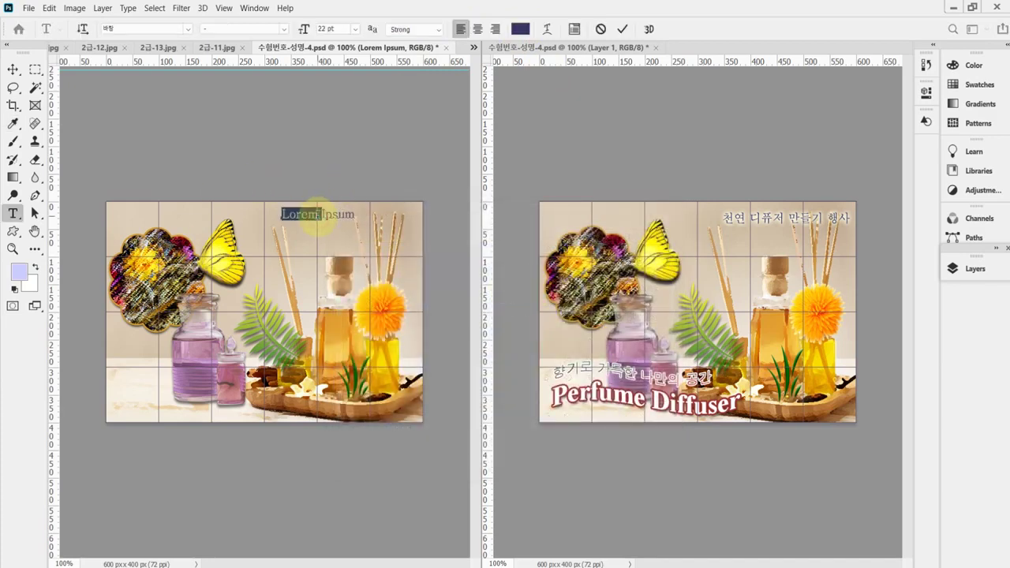
key(ctrl+v)
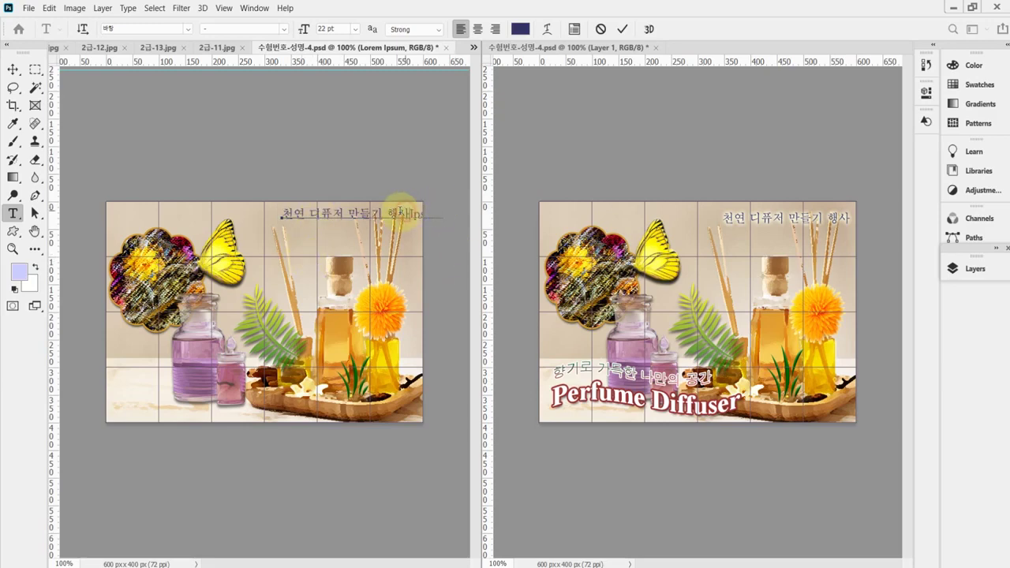
key(ctrl+a)
key(ctrl+v)
click(623, 29)
Add an Outer Glow to the 천연 디퓨저 만들기 행사 text layer with the light yellow glow color #f4f8b7.
click(959, 271)
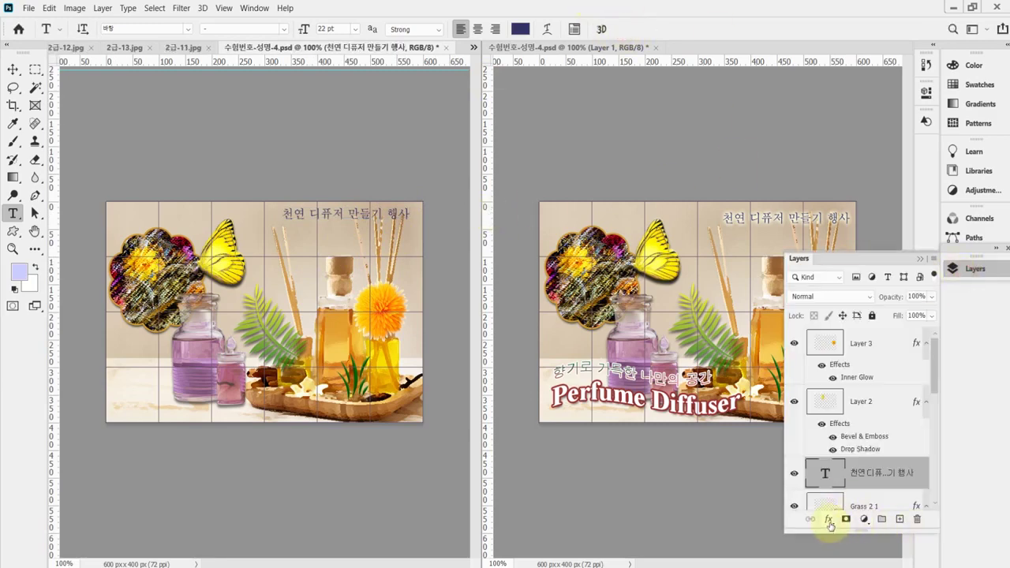
click(829, 521)
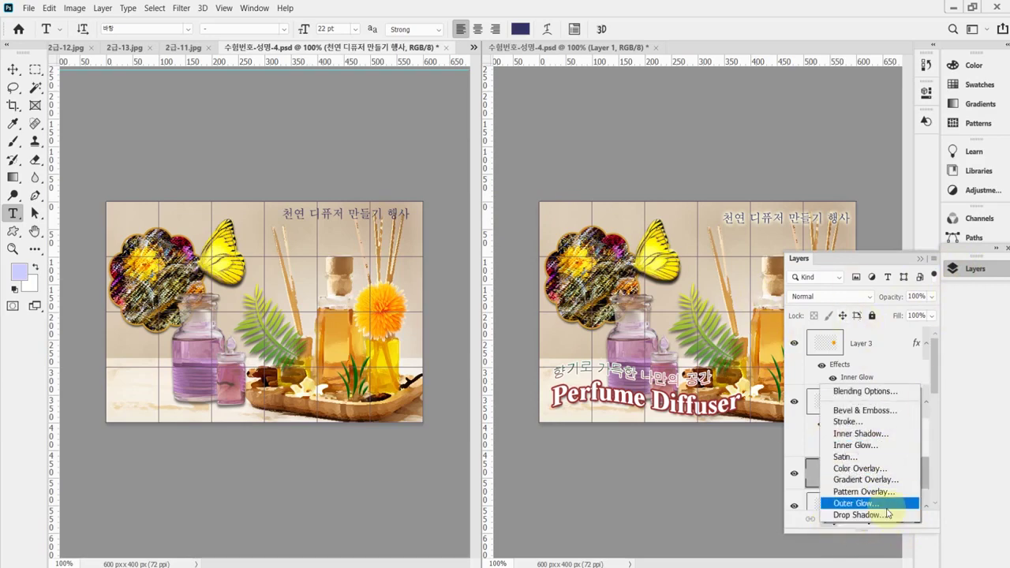
click(659, 255)
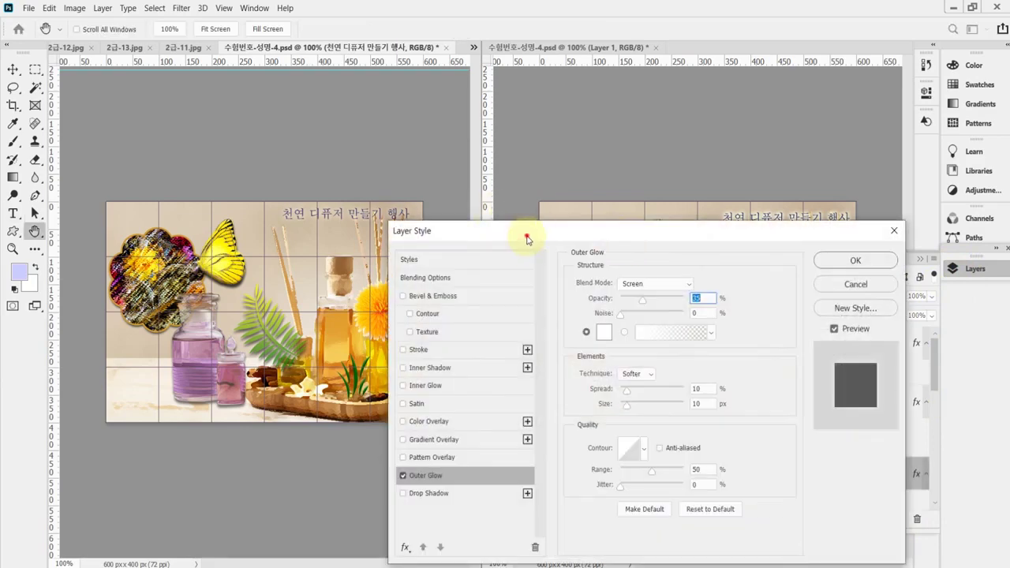
click(604, 334)
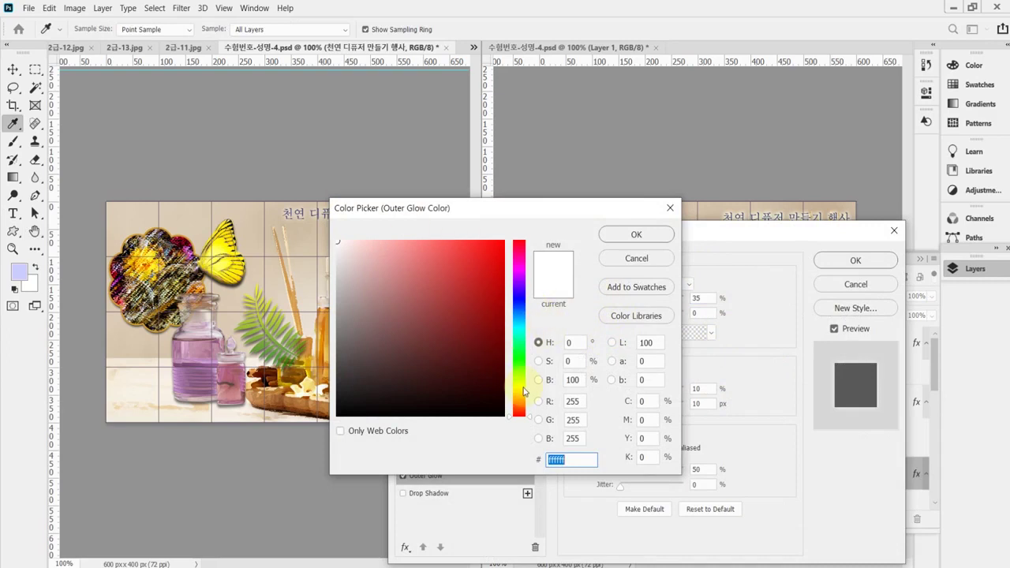
click(521, 385)
click(381, 246)
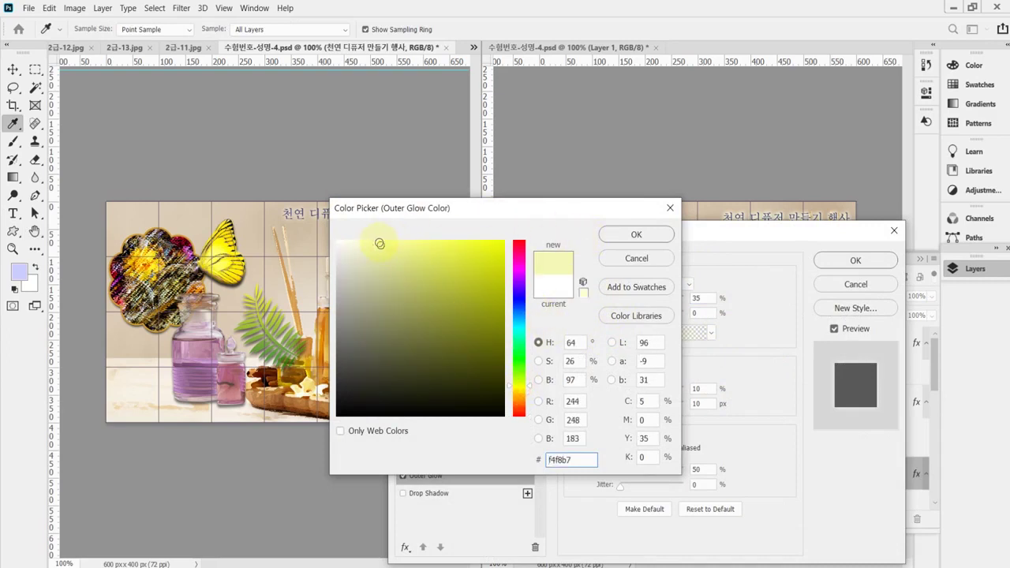
click(649, 234)
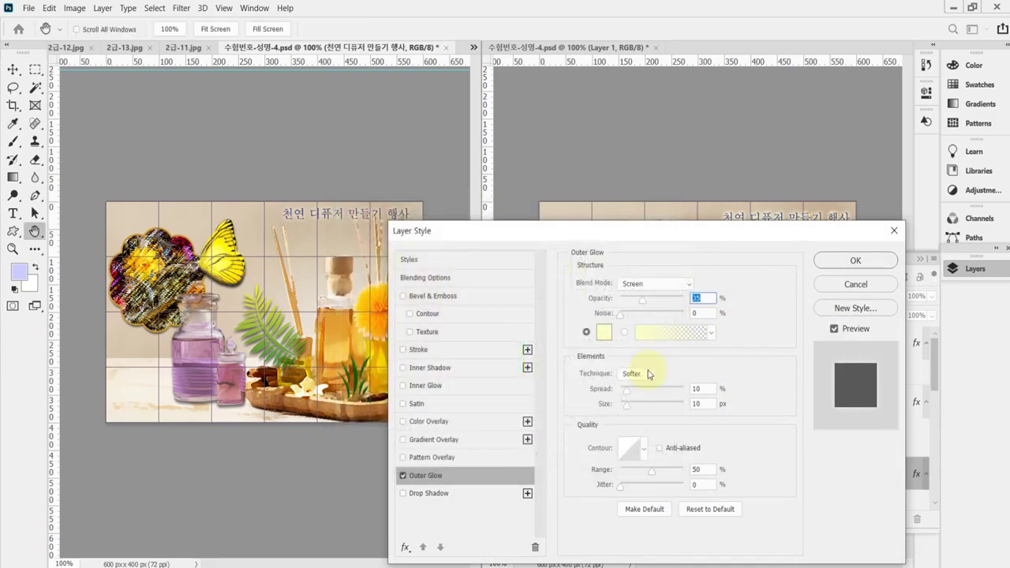
Set the text's outer glow to 75% opacity and 5% spread, apply the style, and save the document.
drag(633, 241, 606, 268)
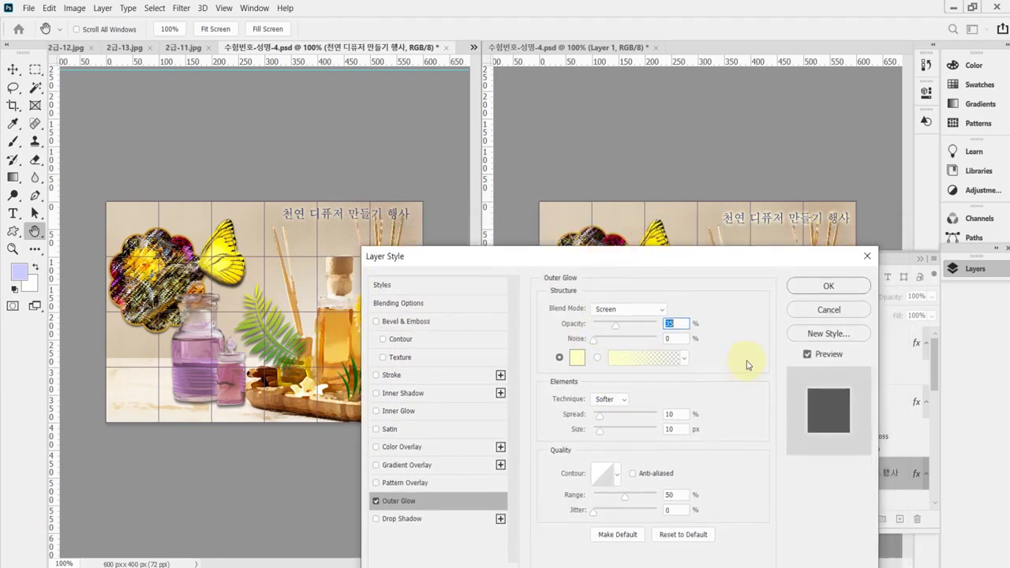
click(674, 324)
click(678, 323)
double_click(678, 323)
text(75)
key(Tab)
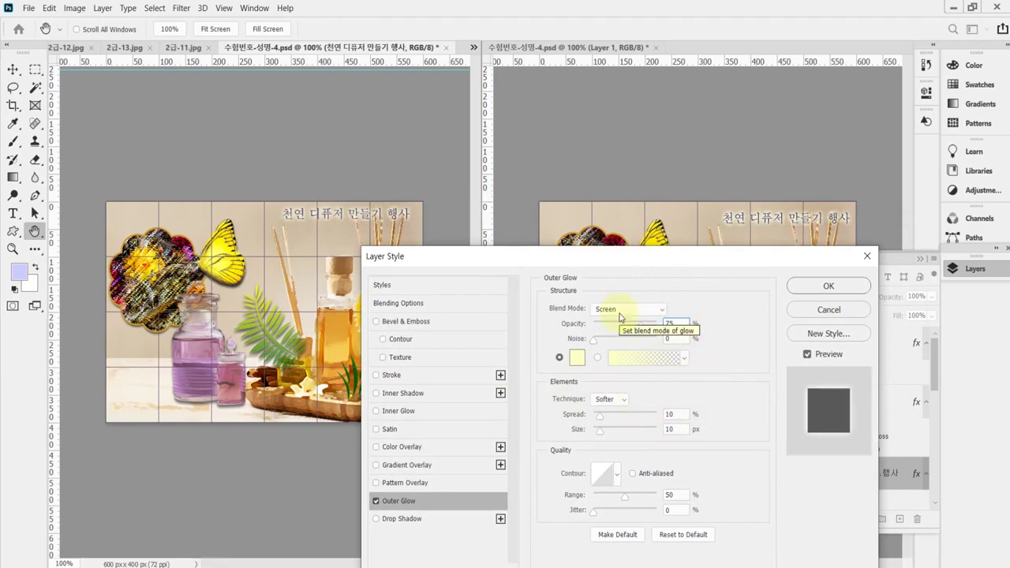
key(Tab)
key(Tab)
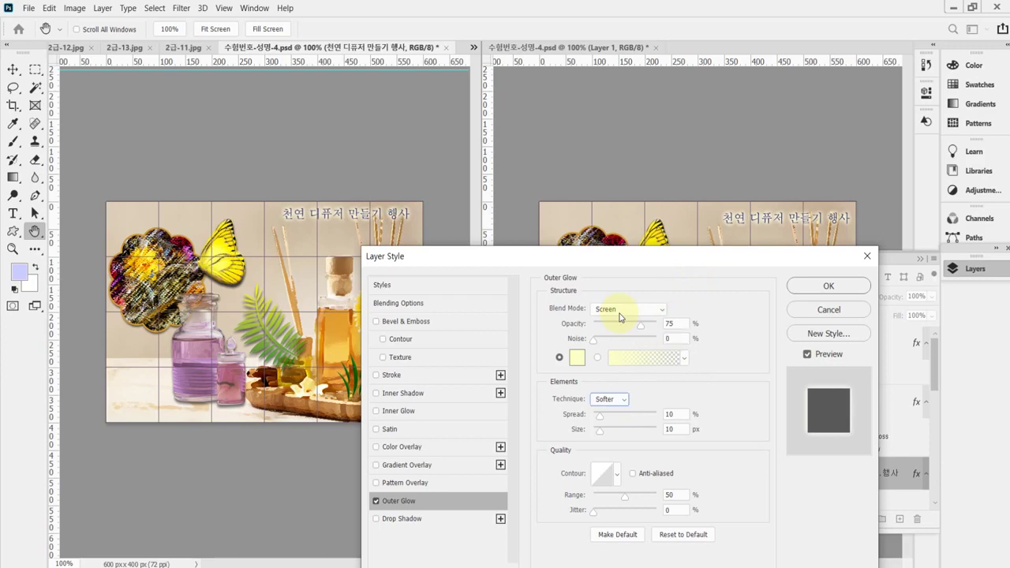
text(5)
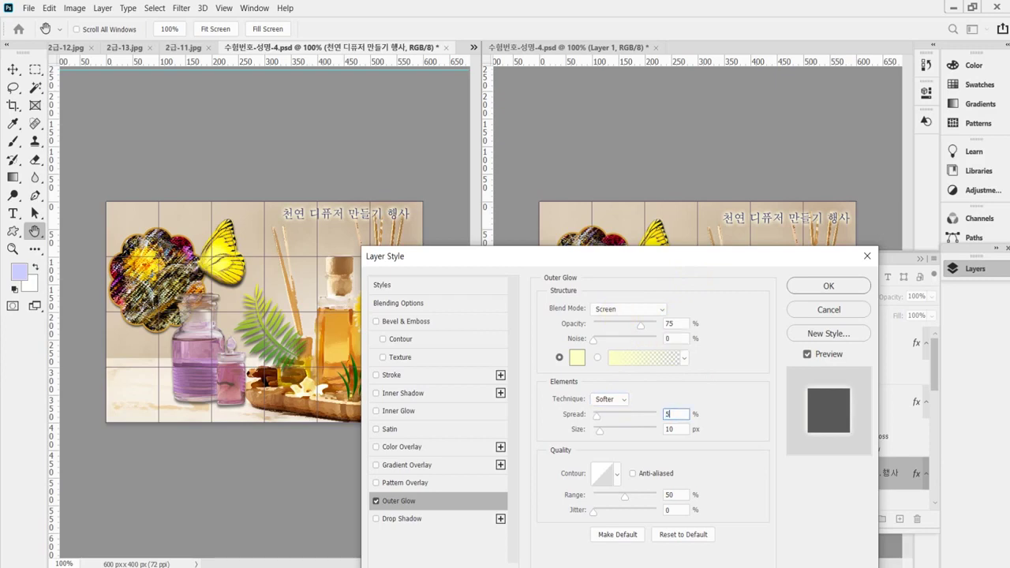
key(Tab)
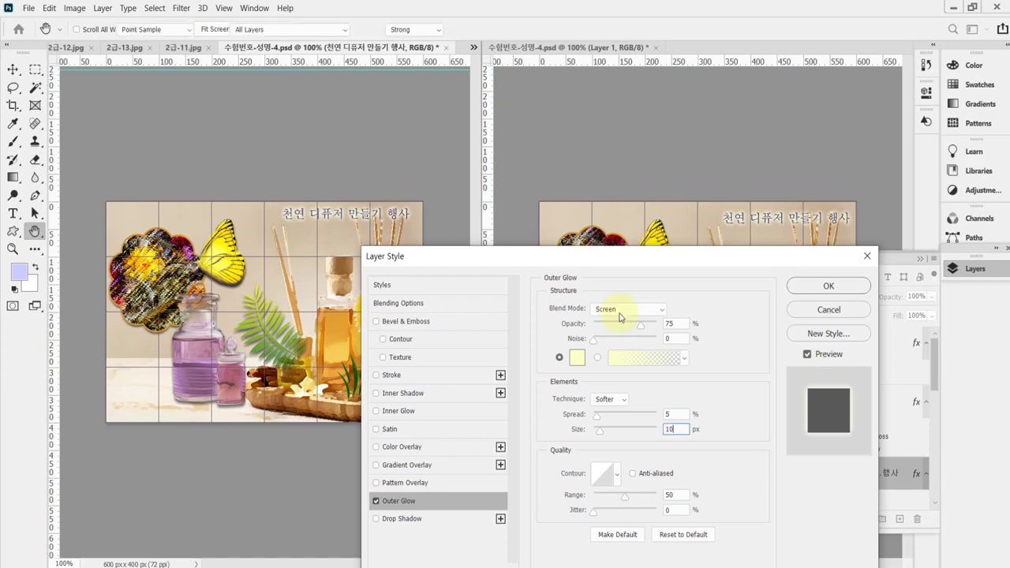
key(Return)
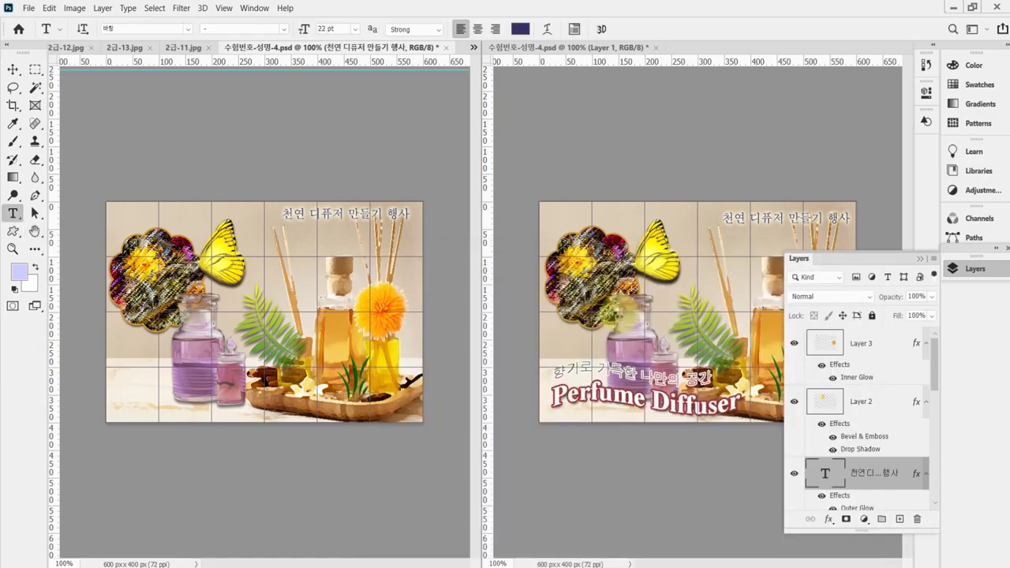
key(ctrl+s)
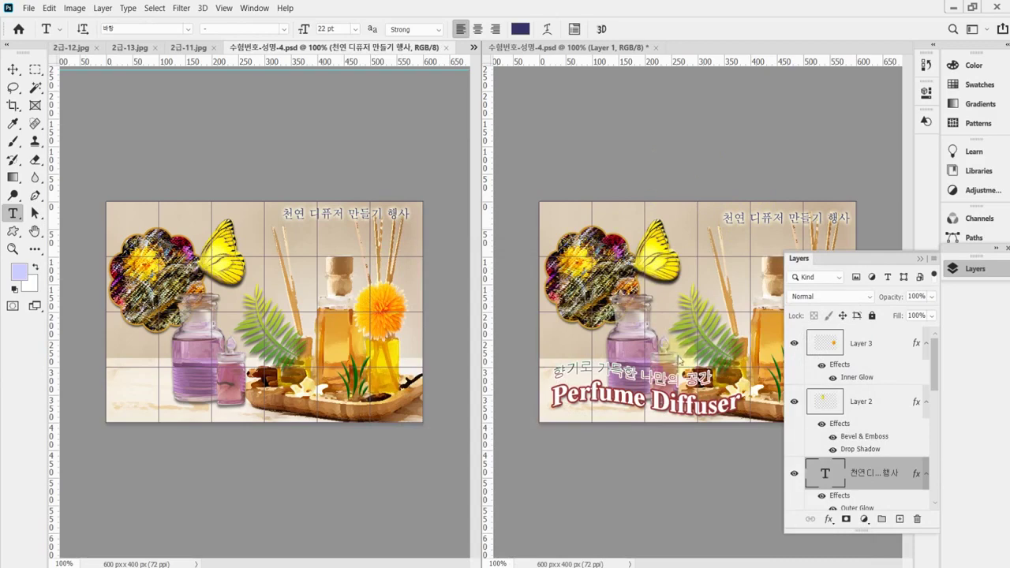
Switch to the Notepad memo and copy the line 향기로 가득한 나만의 공간.
click(667, 432)
key(alt+Tab)
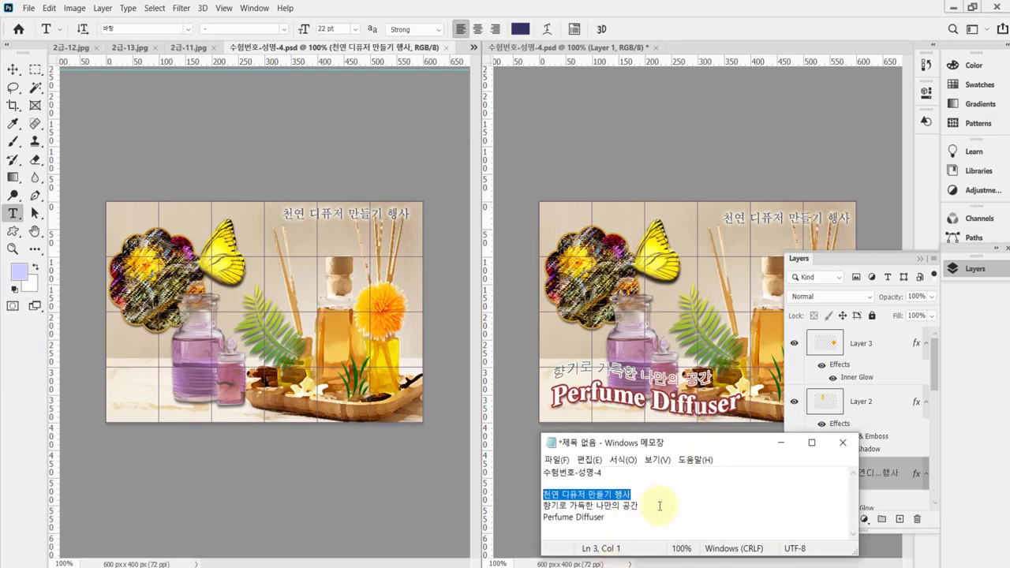
drag(641, 505, 540, 506)
right_click(578, 506)
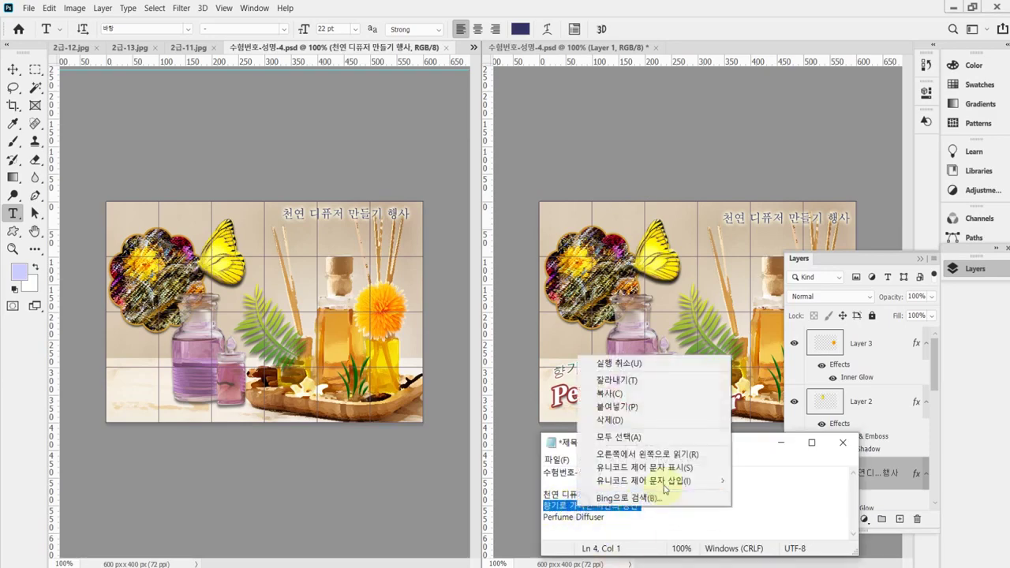
click(636, 393)
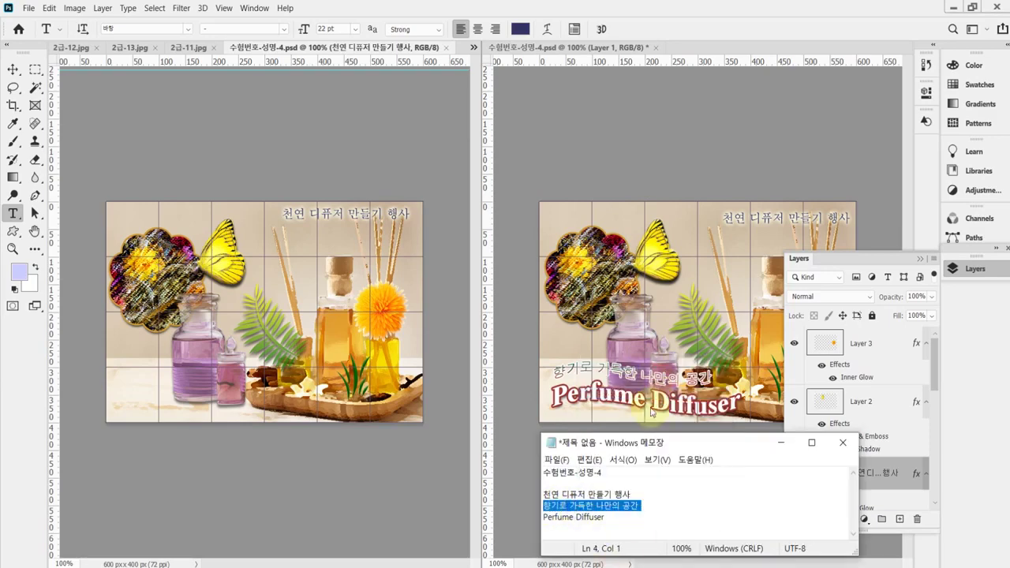
Back in Photoshop, start a horizontal text layer over the base of the purple bottles and set its font to 돋움 at 25 pt.
click(127, 382)
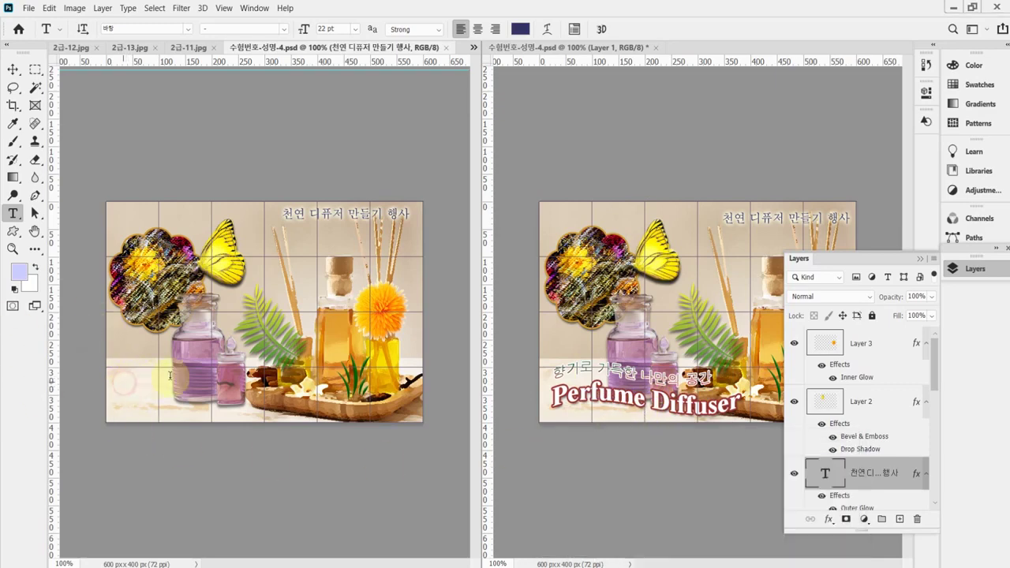
click(124, 382)
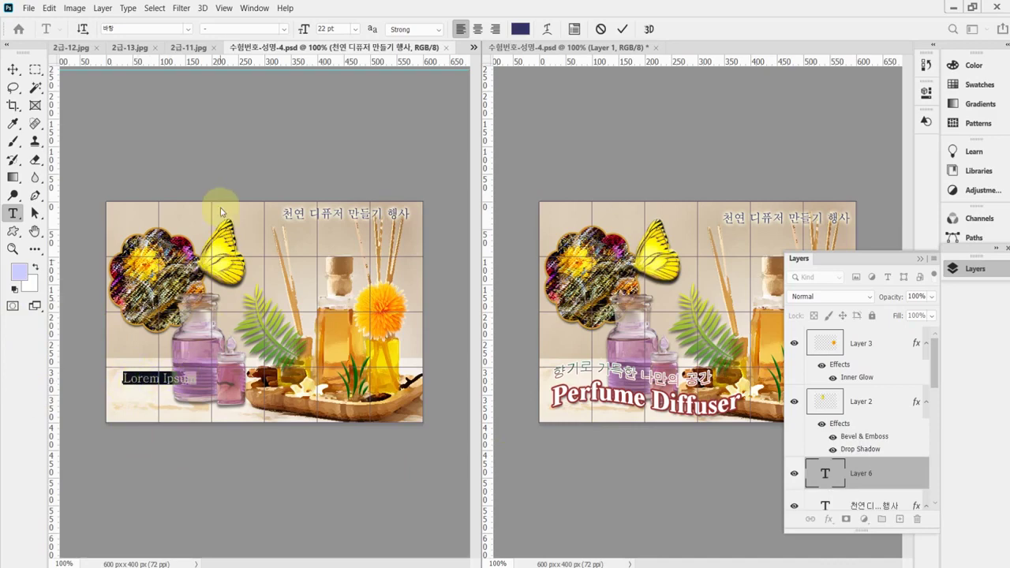
click(188, 33)
click(138, 88)
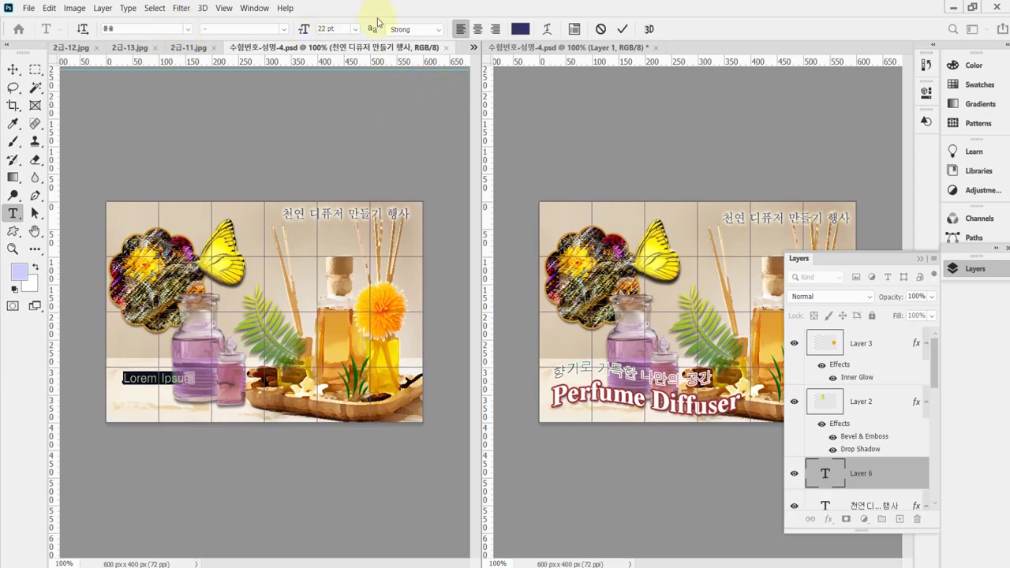
click(317, 32)
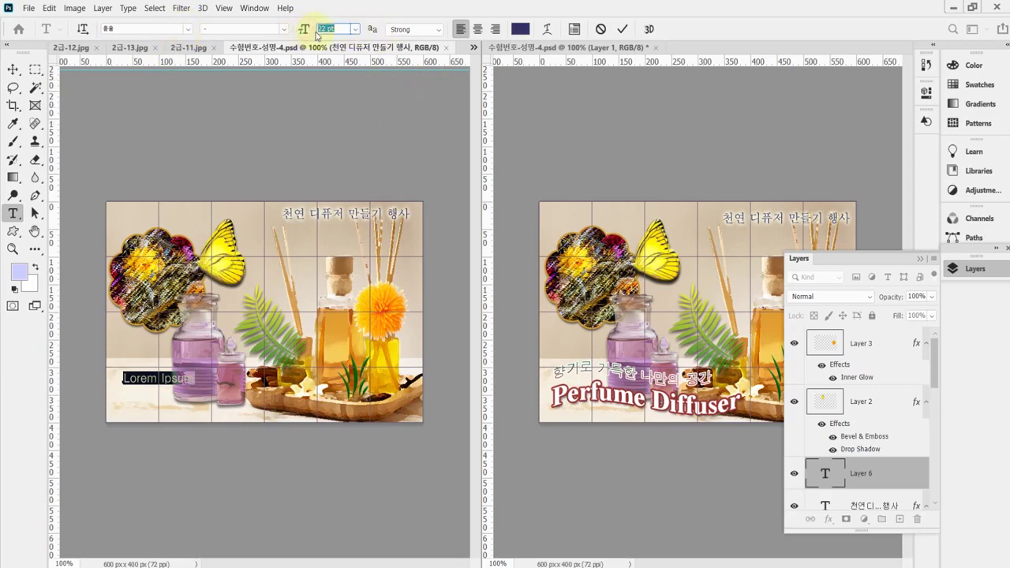
text(25)
key(Return)
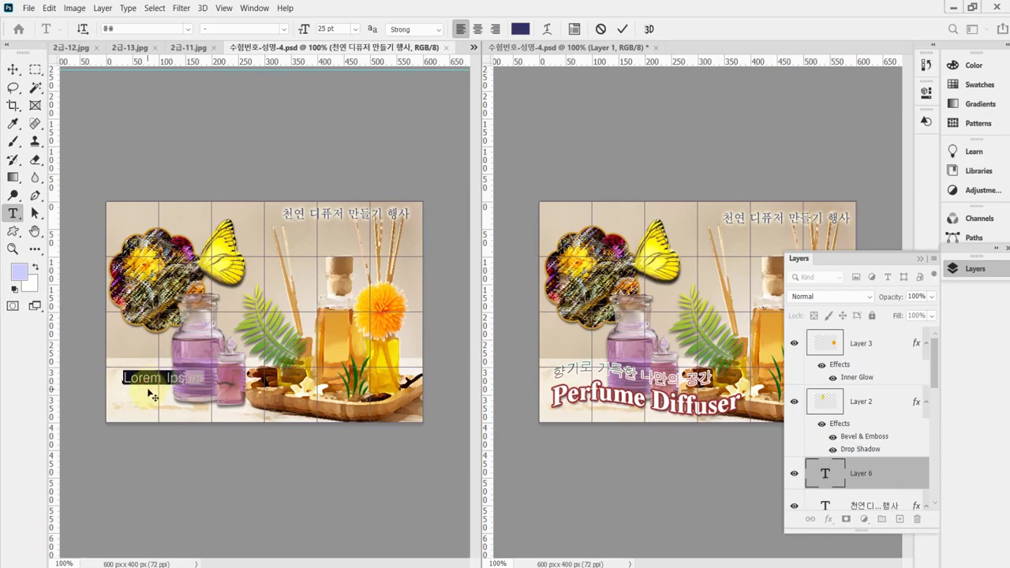
Replace the placeholder with the copied line 향기로 가득한 나만의 공간 and warp it with the Flag style at 80% horizontal bend.
key(ctrl+v)
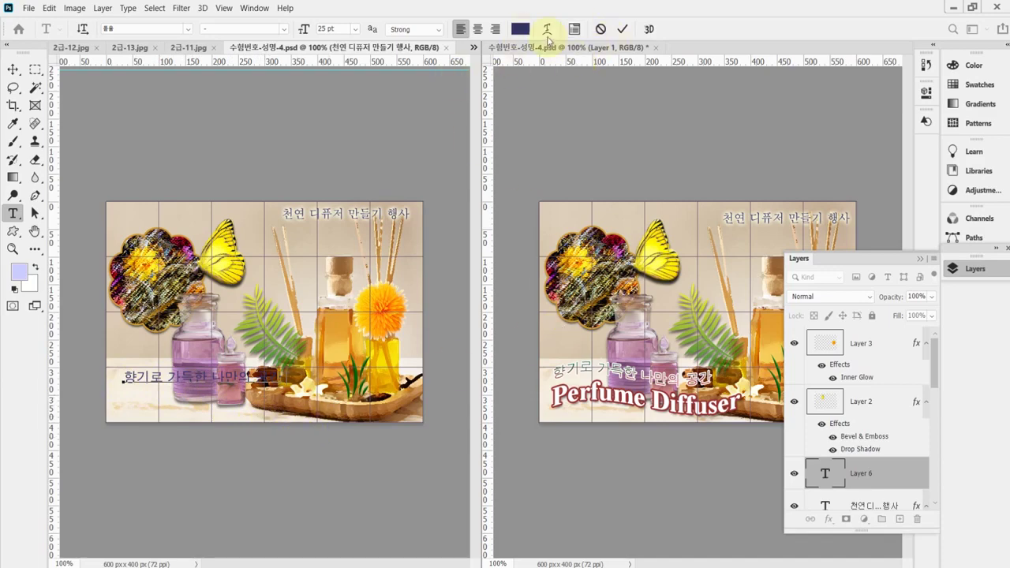
click(544, 29)
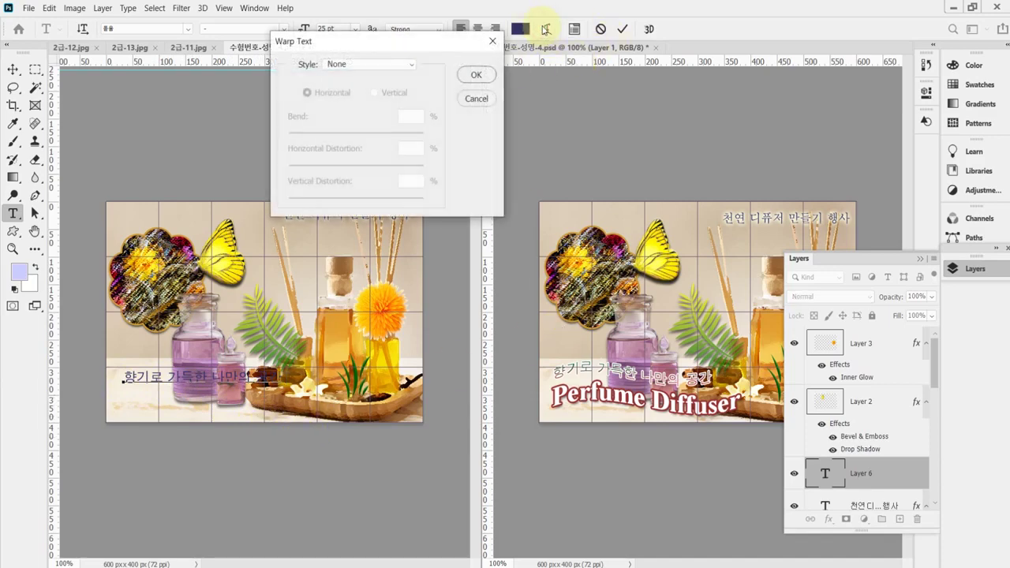
click(368, 65)
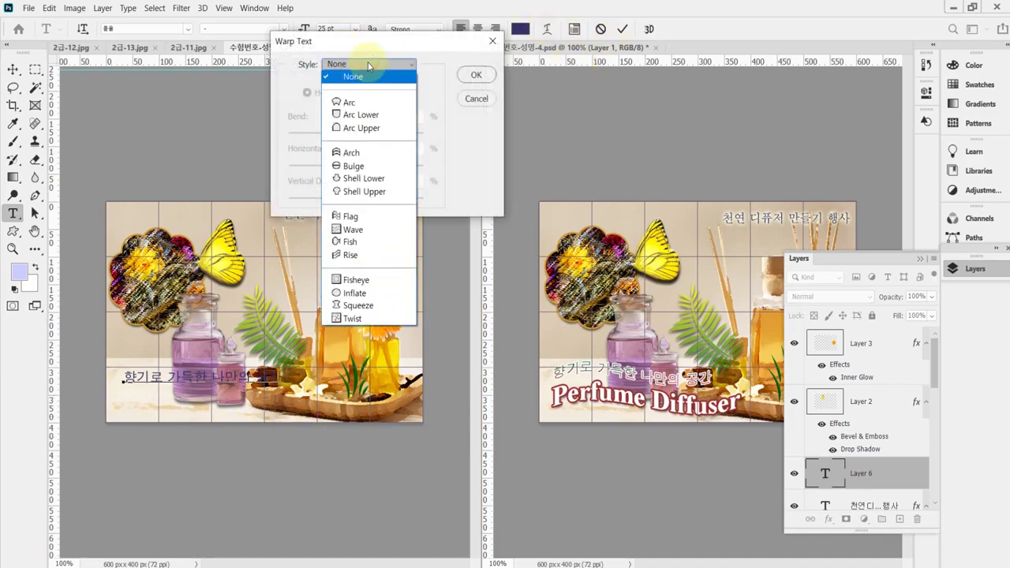
click(395, 219)
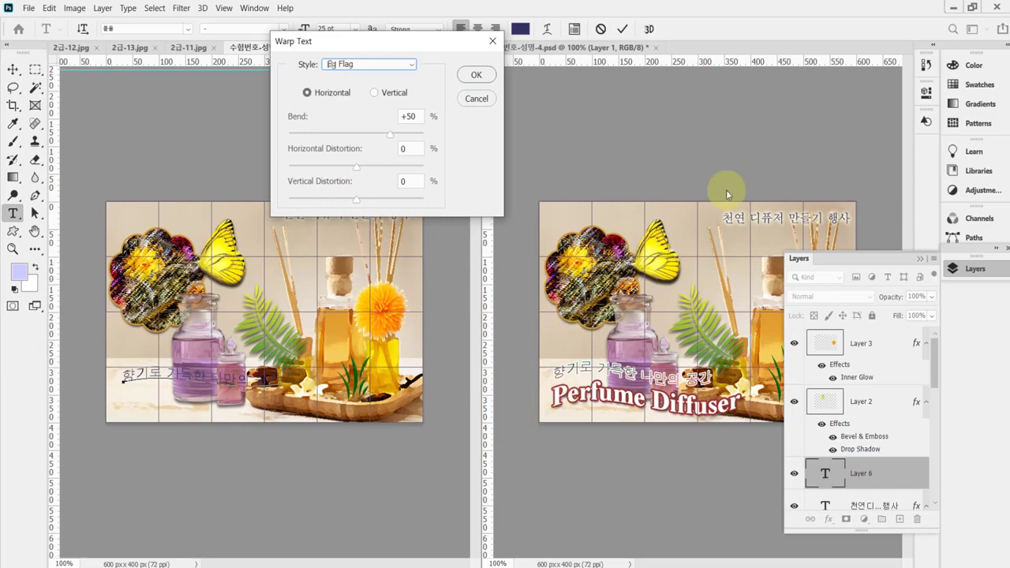
click(404, 135)
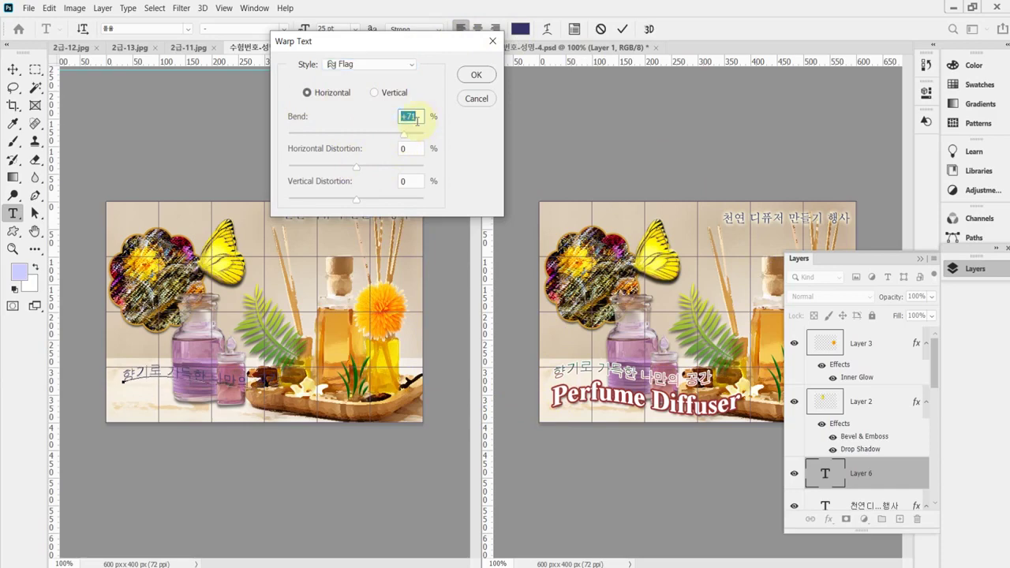
text(80)
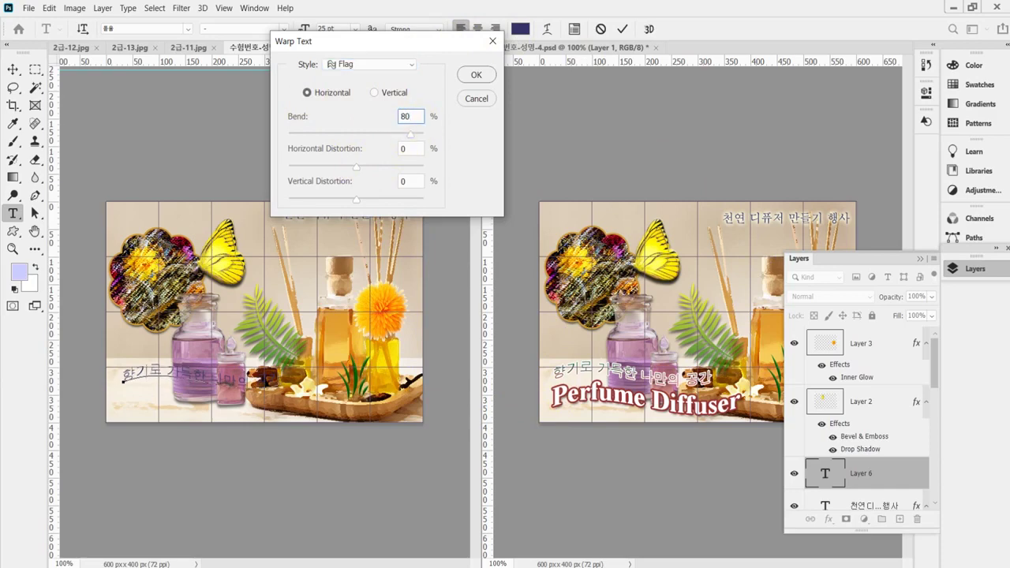
click(416, 123)
key(Return)
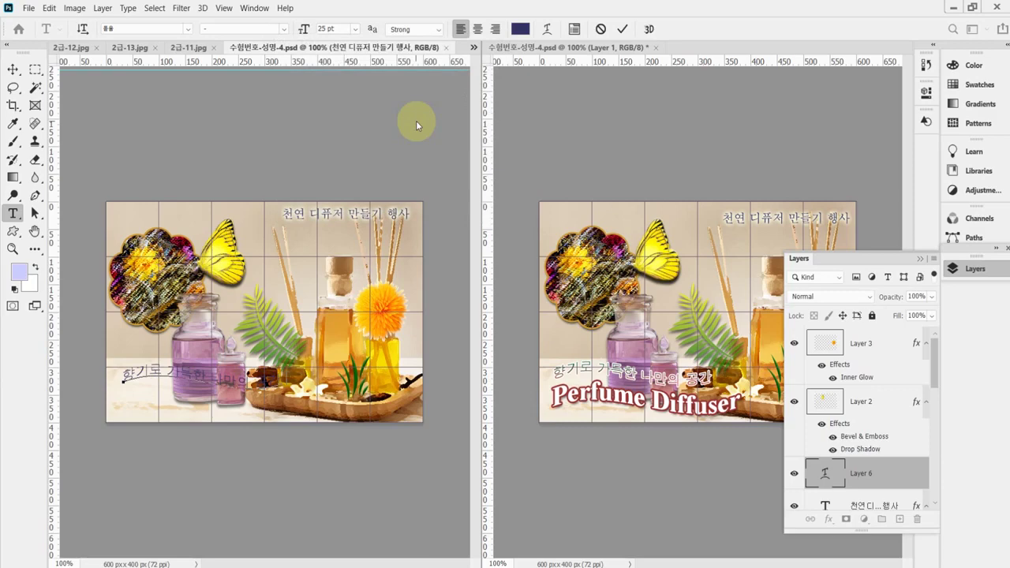
Add a 2 px white (#ffffff) outside Stroke to the warped 향기로 가득한 나만의 공간 text layer.
click(832, 521)
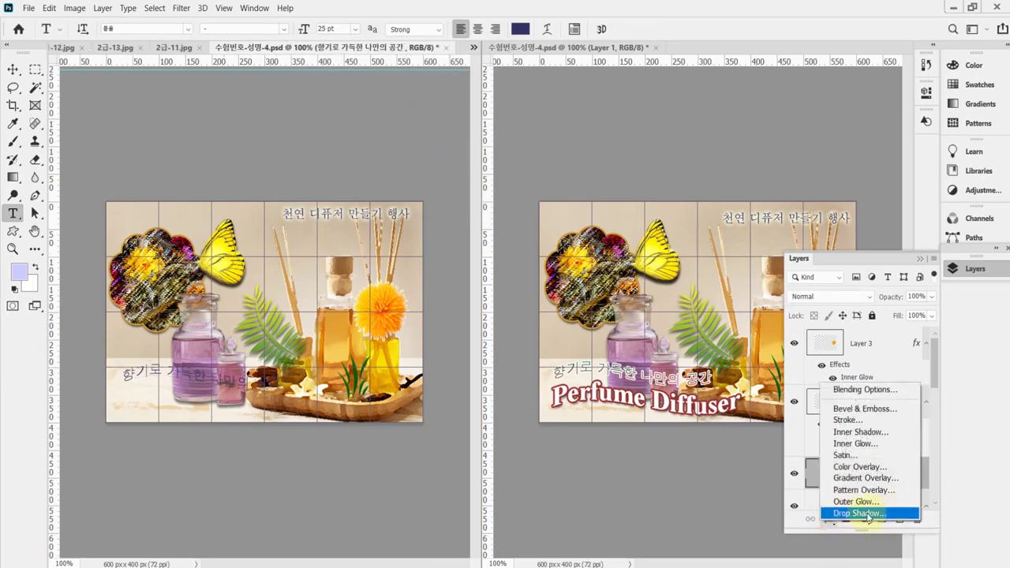
click(560, 284)
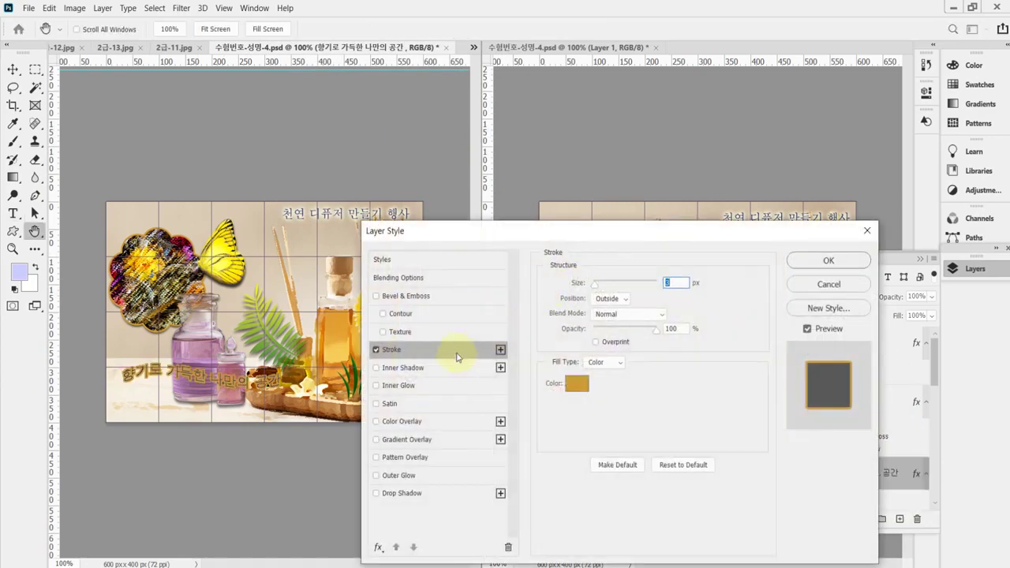
click(678, 284)
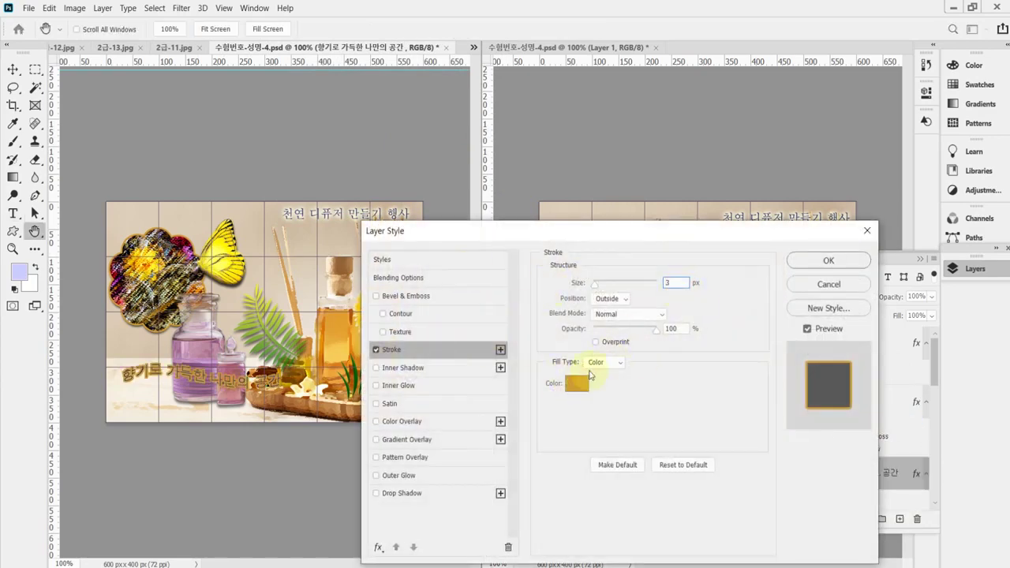
double_click(679, 282)
text(2)
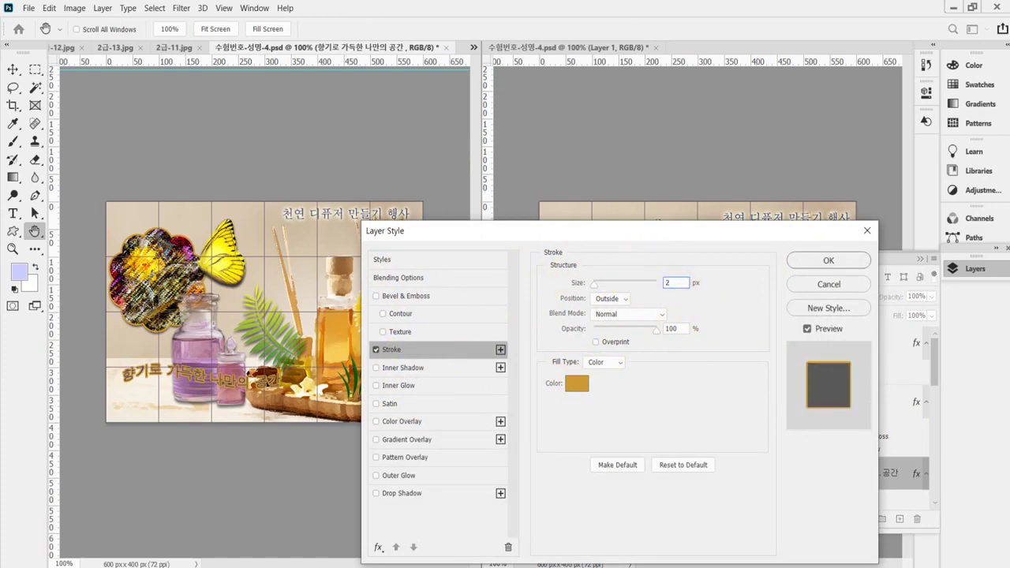
click(577, 383)
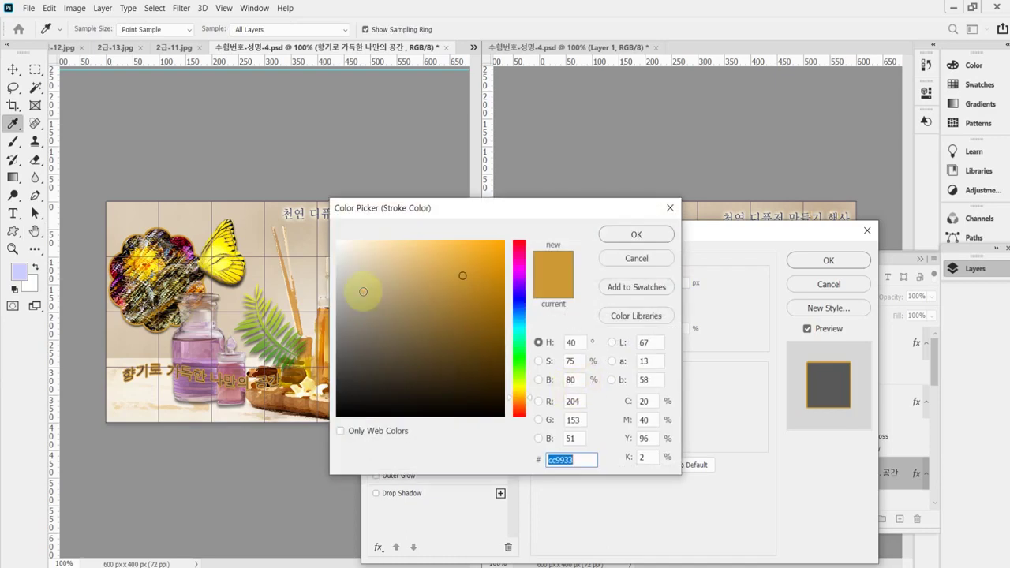
click(325, 237)
click(329, 231)
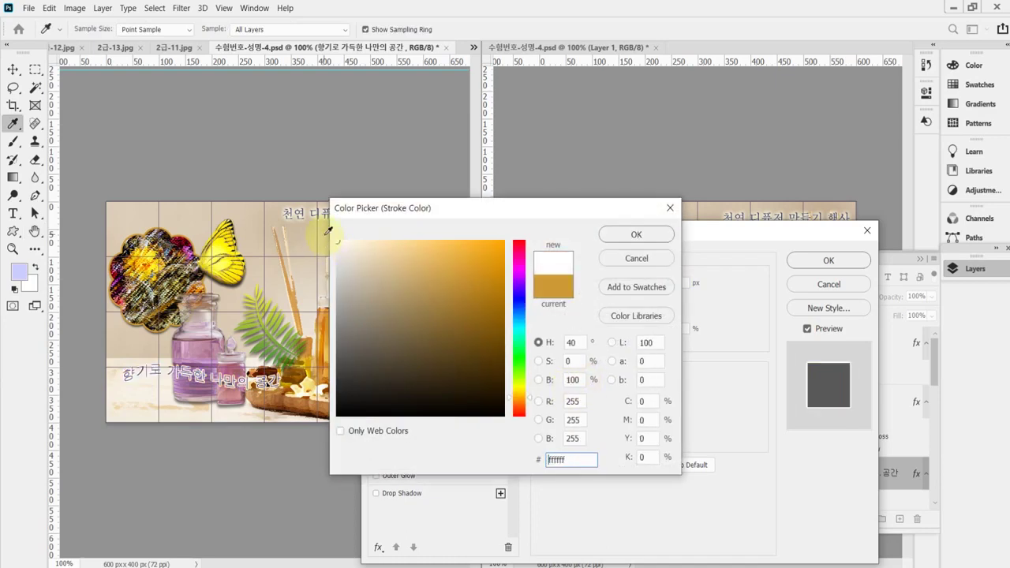
click(615, 236)
Add a Gradient Overlay to the 향기로 가득한 나만의 공간 text and set the gradient's starting colour stop to #c00.
click(429, 440)
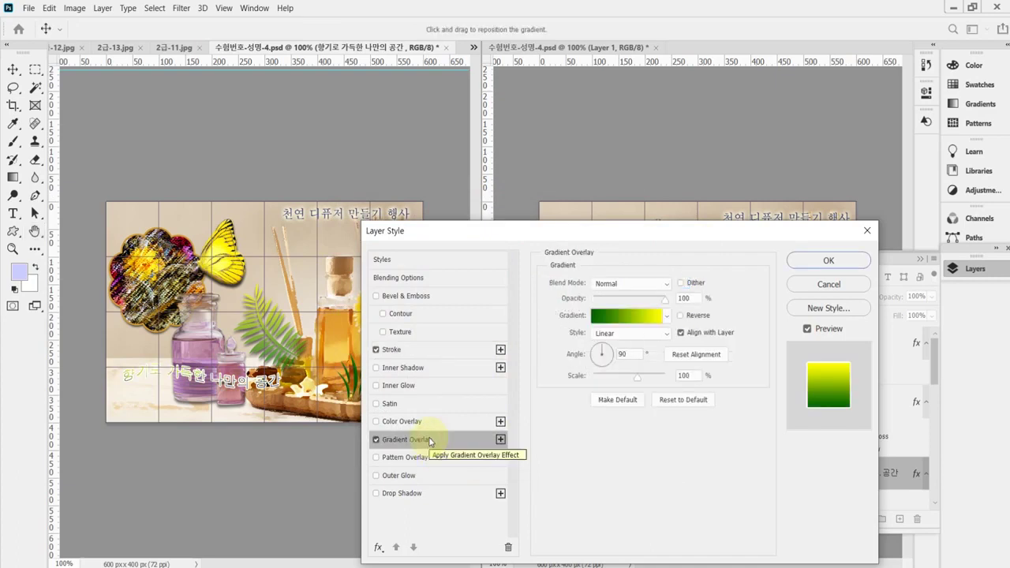
click(632, 315)
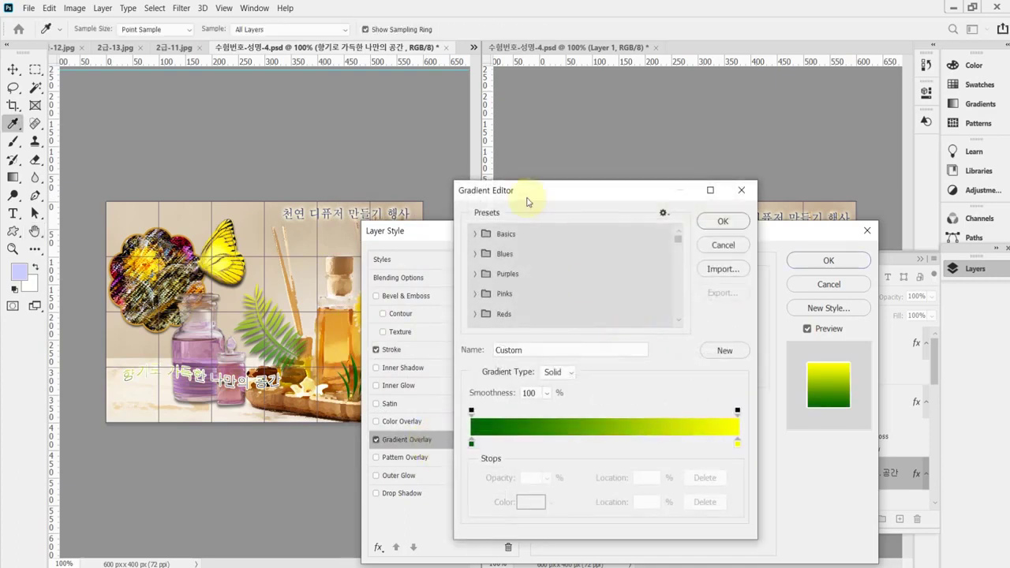
click(471, 445)
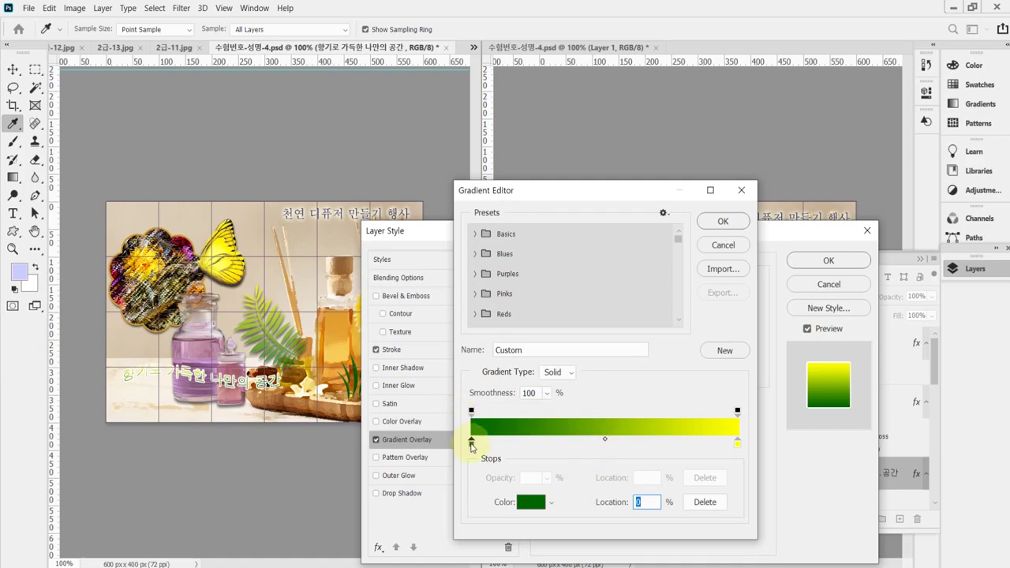
double_click(471, 442)
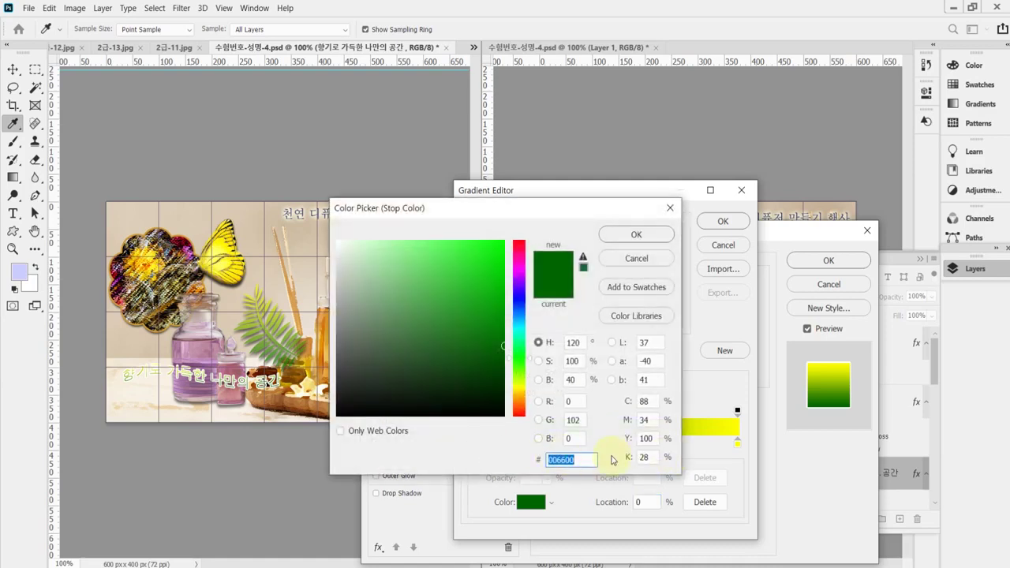
text(c)
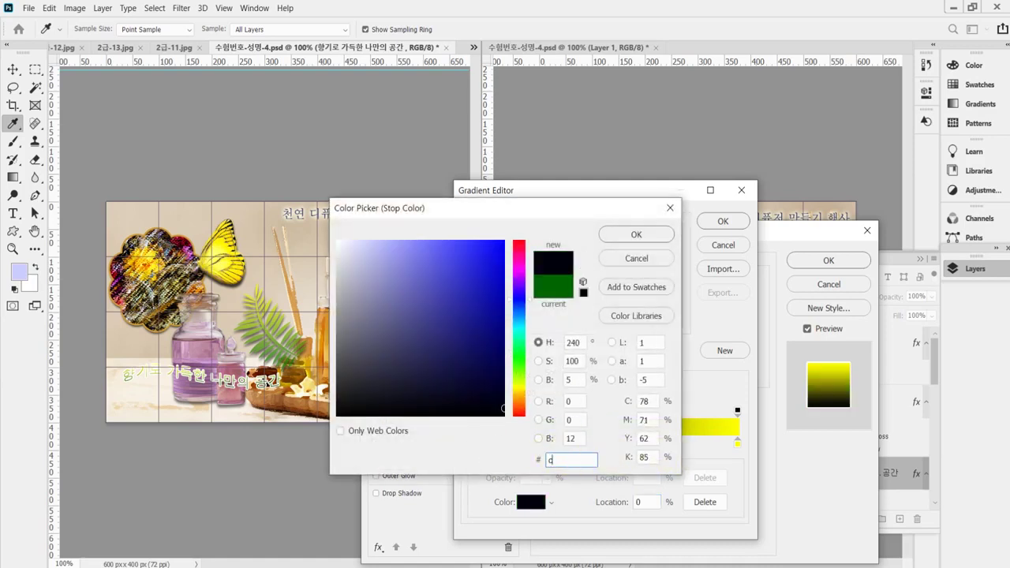
text(00)
key(Return)
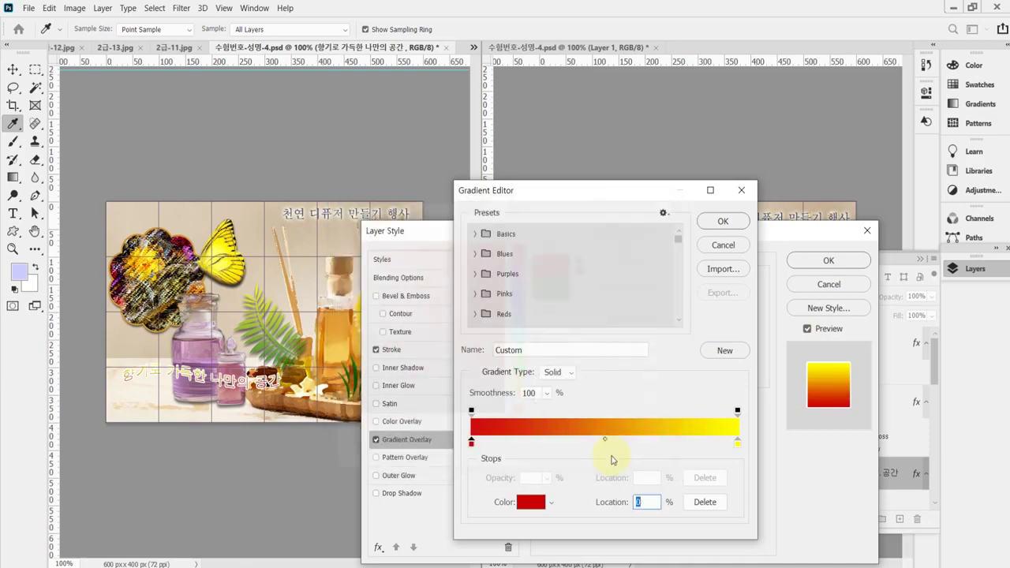
Set the gradient's ending colour stop to #063 and apply the layer style to the text.
double_click(738, 445)
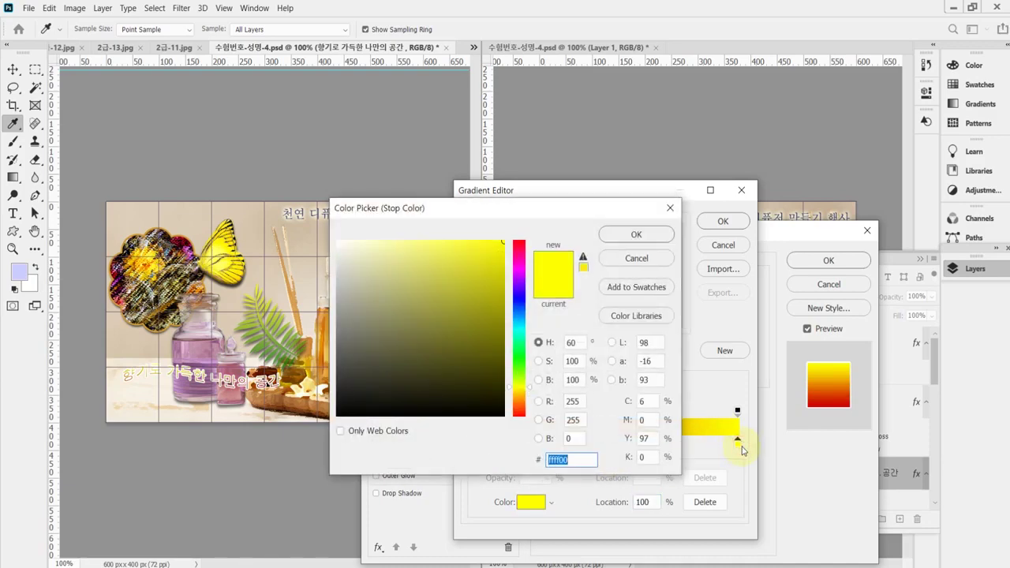
text(063)
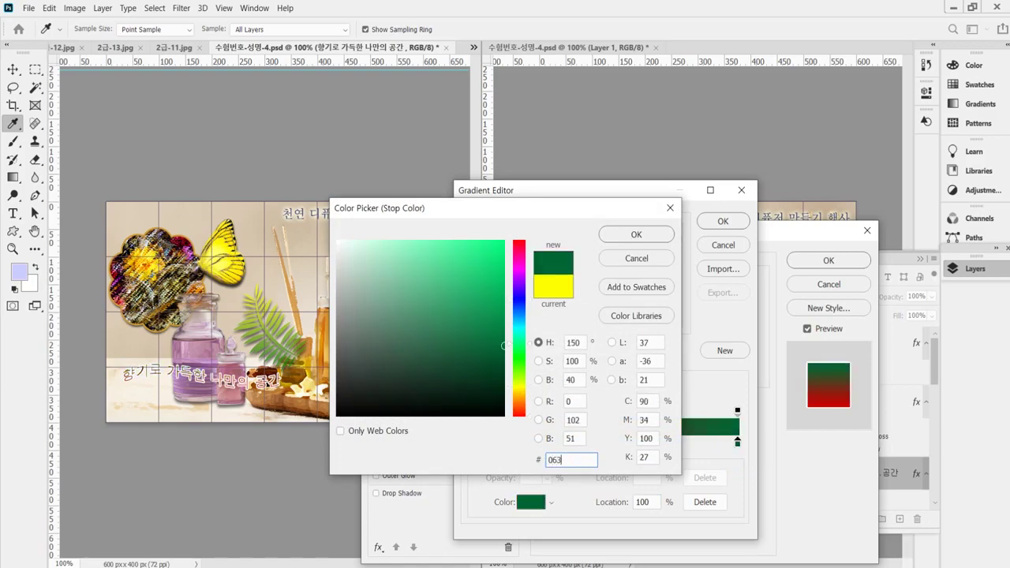
key(Return)
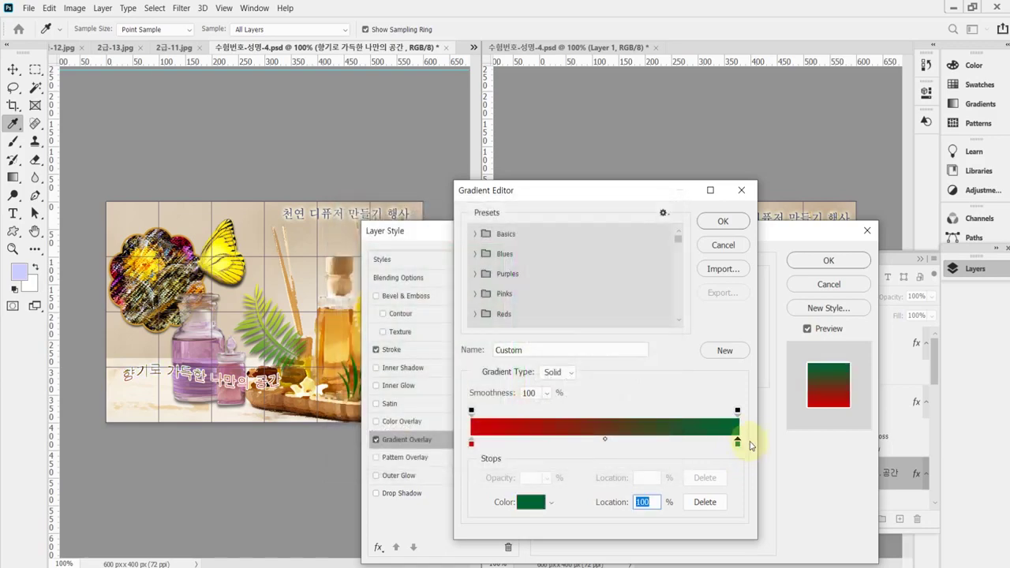
click(723, 221)
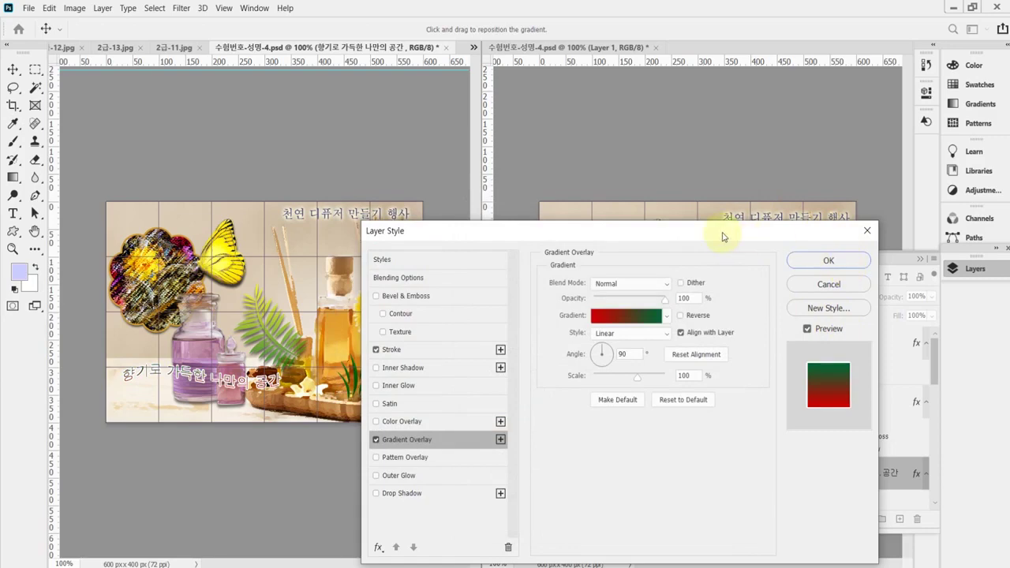
drag(722, 237, 709, 200)
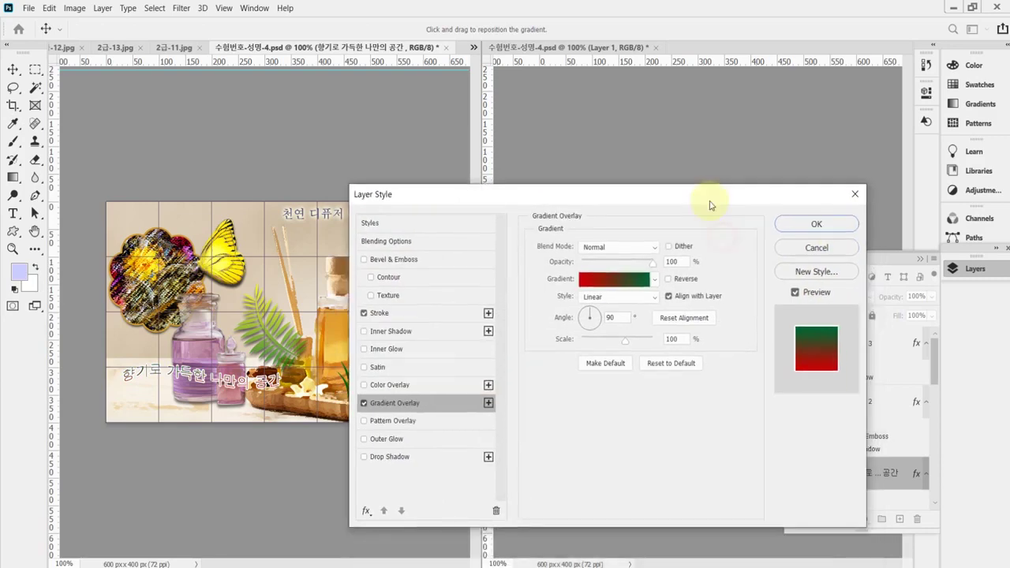
click(821, 226)
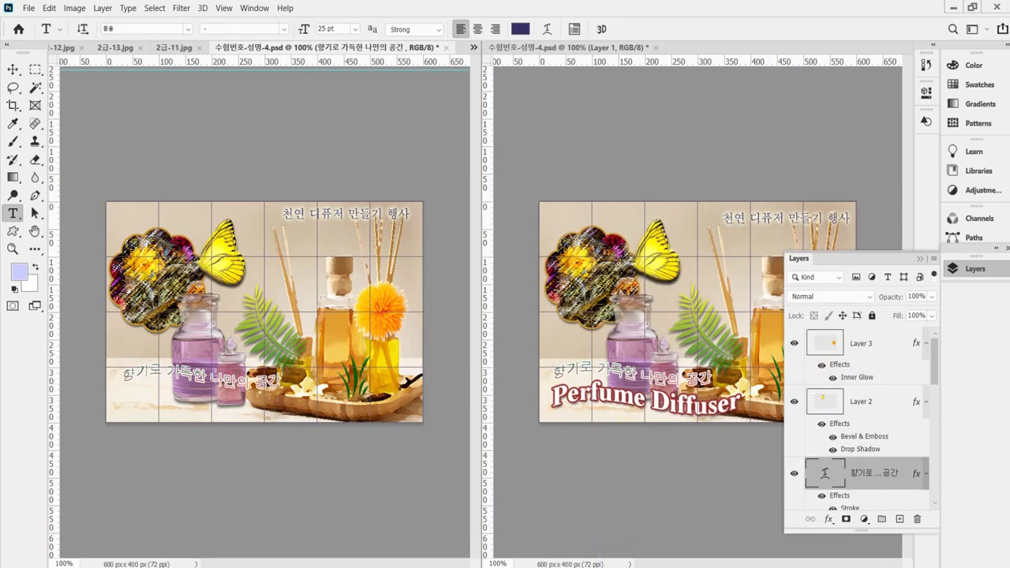
Switch to the Notepad memo and copy the line Perfume Diffuser.
click(612, 567)
drag(606, 518, 547, 519)
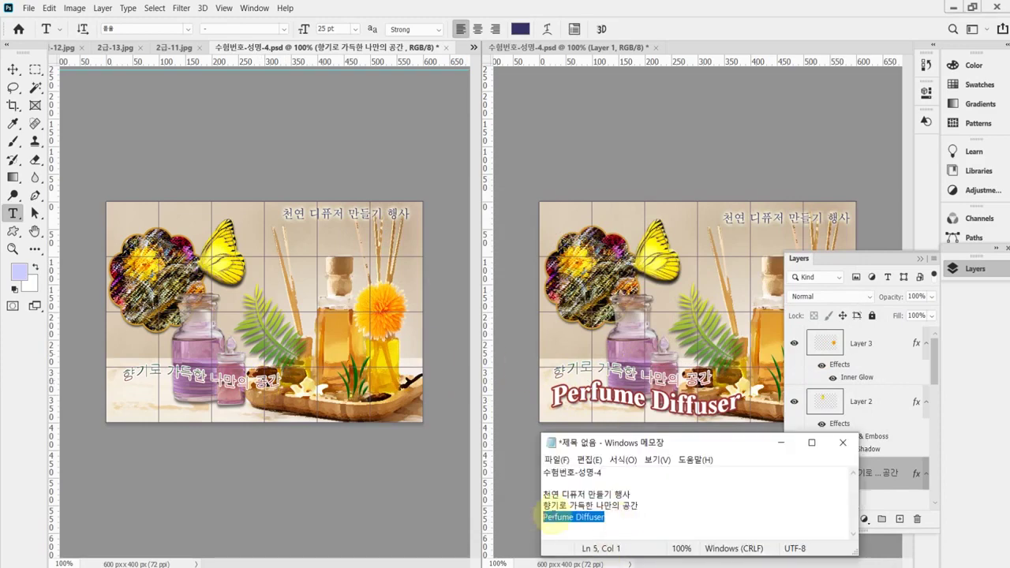
right_click(551, 517)
click(585, 402)
Back in Photoshop, start a horizontal text layer just below the Korean slogan and set its font to Times New Roman Bold at 48 pt.
click(134, 404)
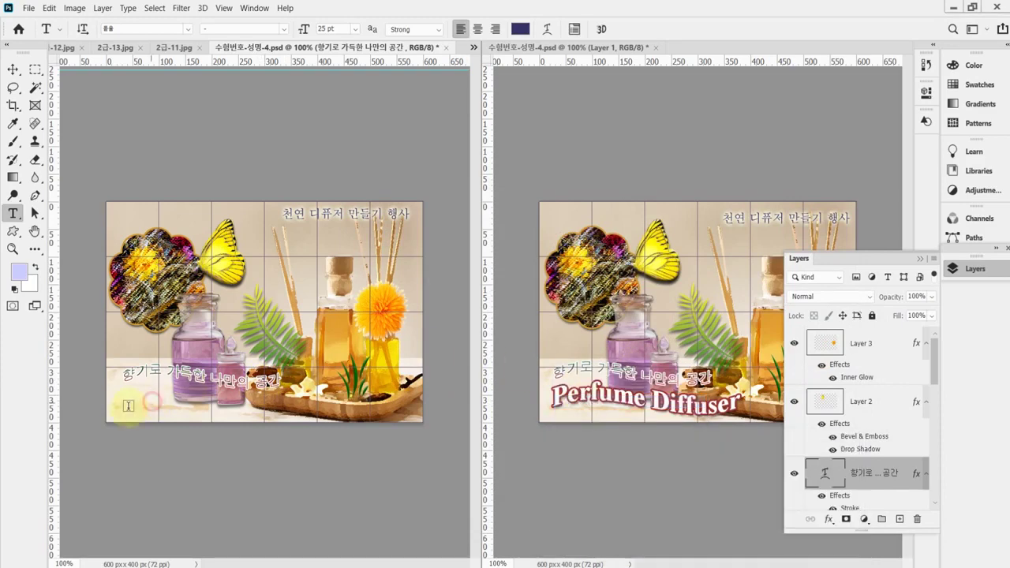
click(124, 401)
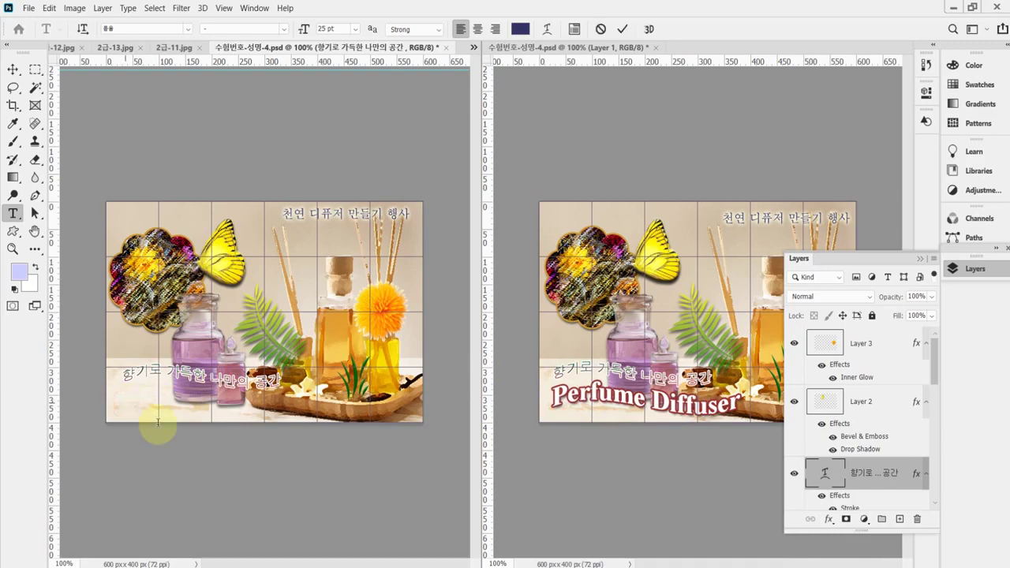
click(136, 30)
text(tim)
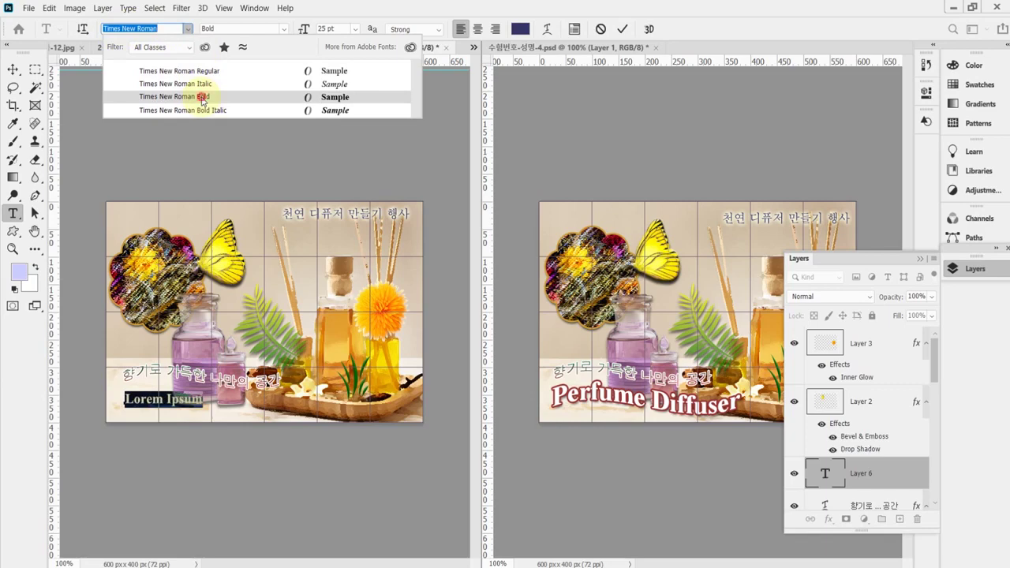
click(202, 98)
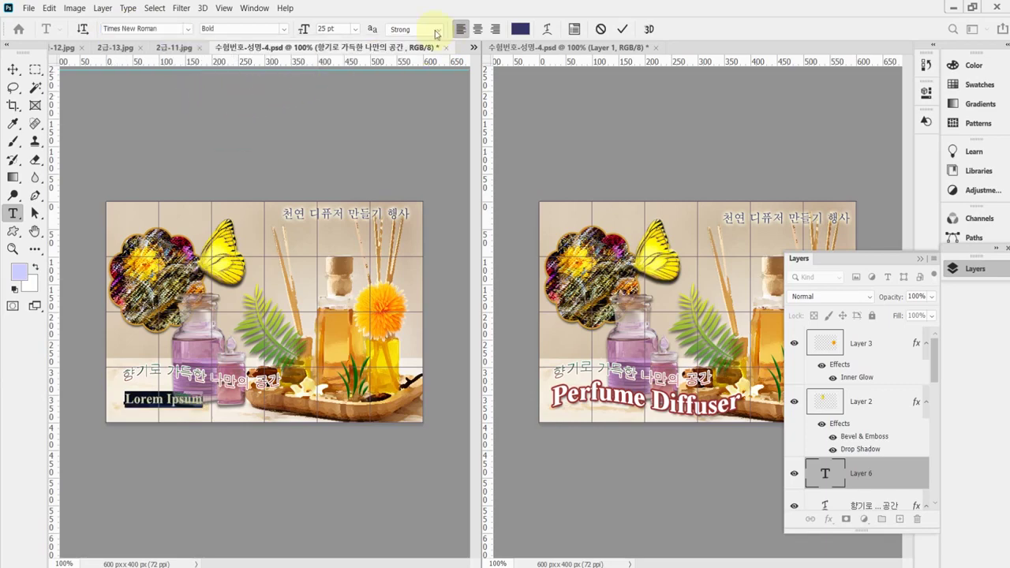
click(338, 29)
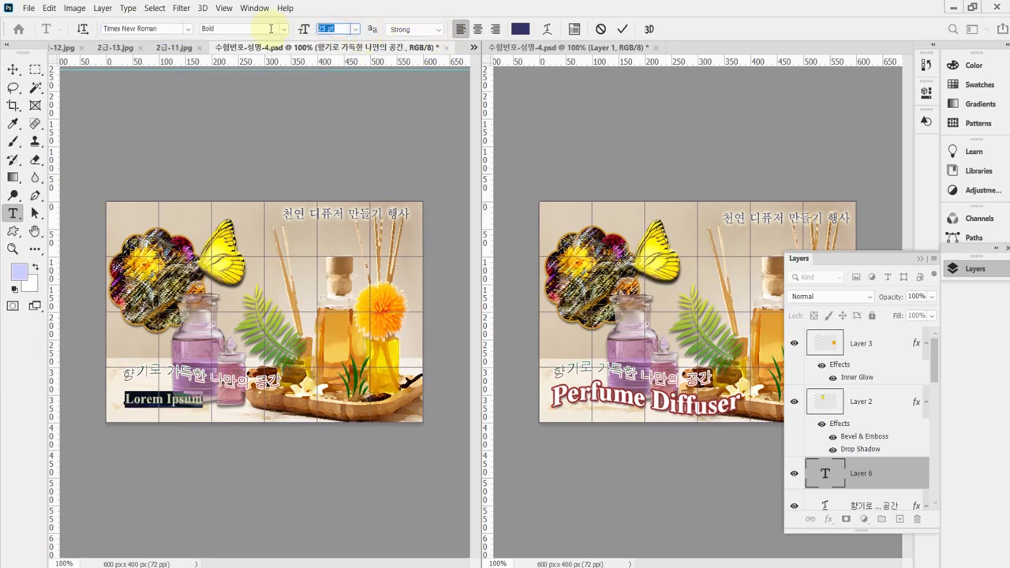
text(48)
key(Return)
text(3)
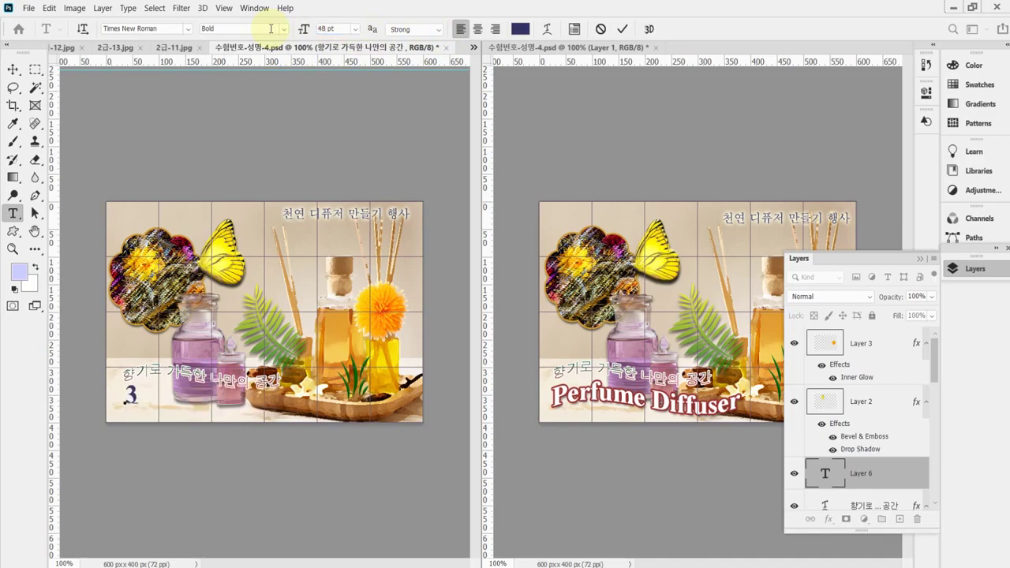
key(ctrl+z)
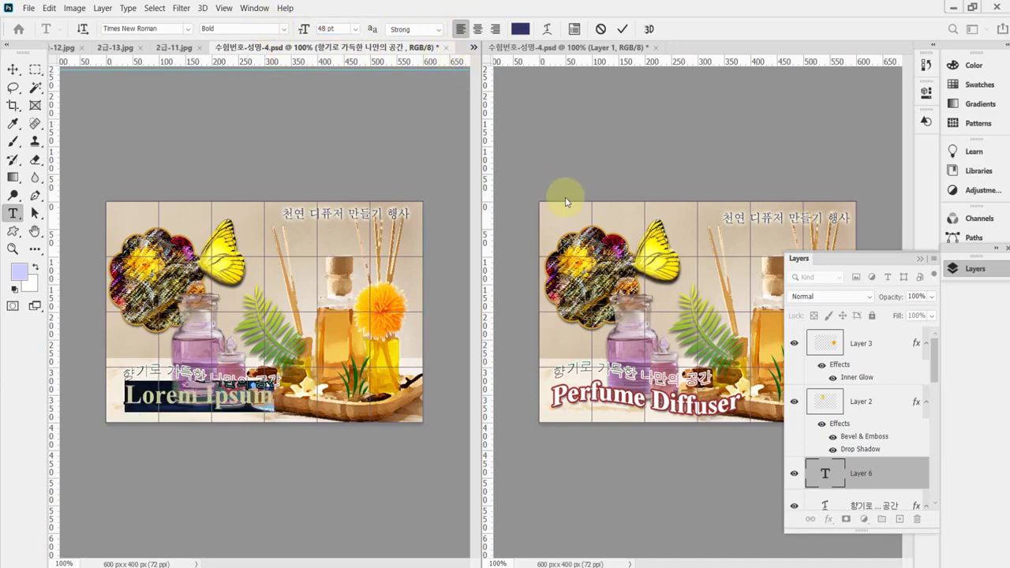
Set the text colour to white (#ffffff) and replace the placeholder with the copied line Perfume Diffuser.
click(520, 29)
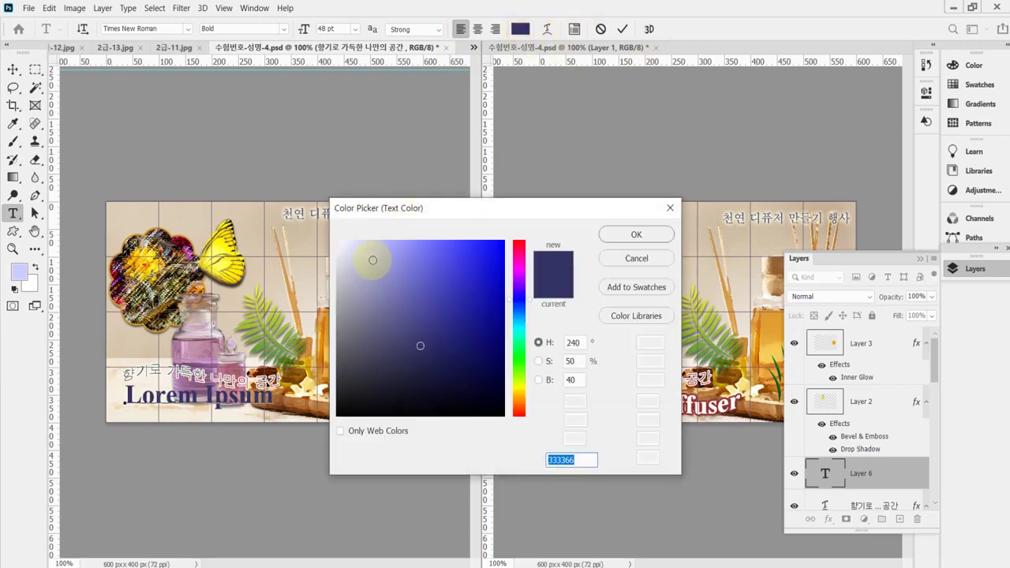
drag(350, 248, 326, 238)
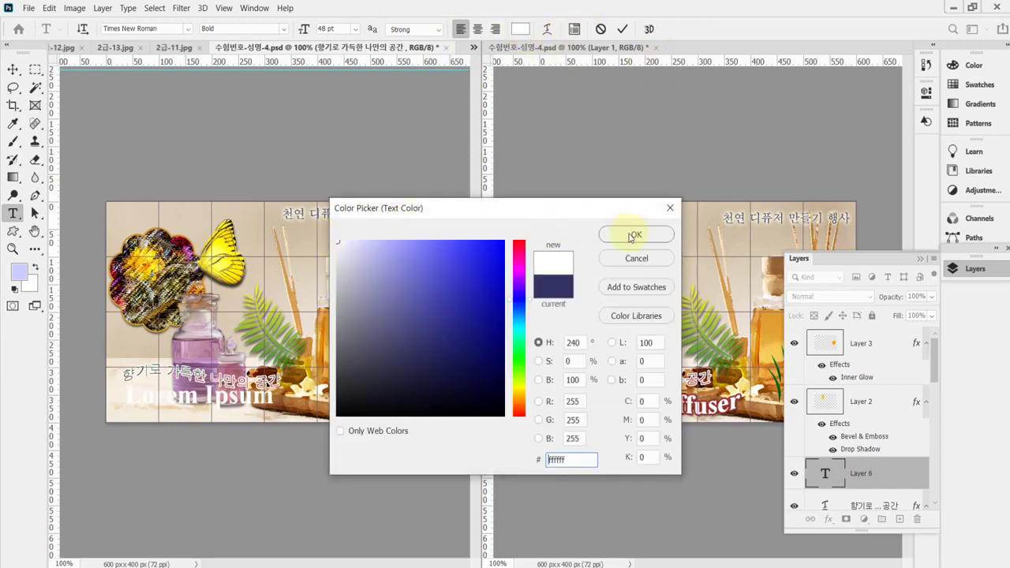
click(637, 235)
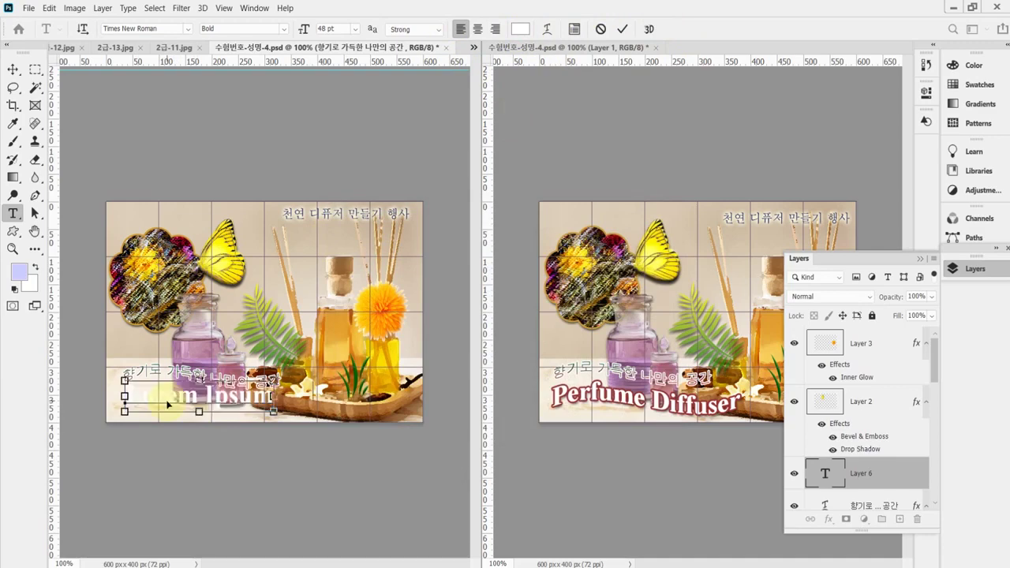
key(ctrl+v)
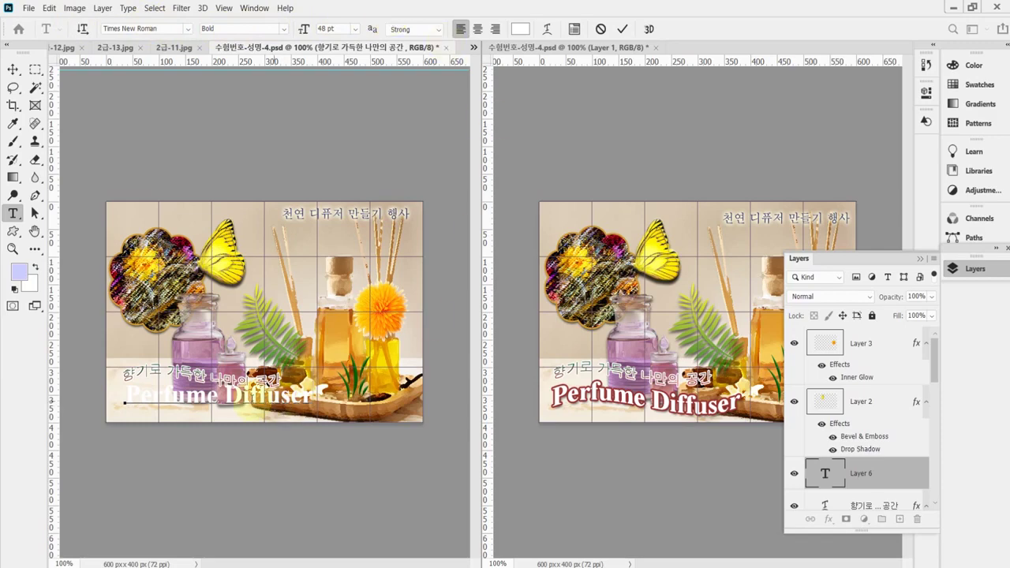
Warp the Perfume Diffuser text with the Flag style at 40% horizontal bend and nudge it into place below the slogan.
key(ctrl+shift+Left)
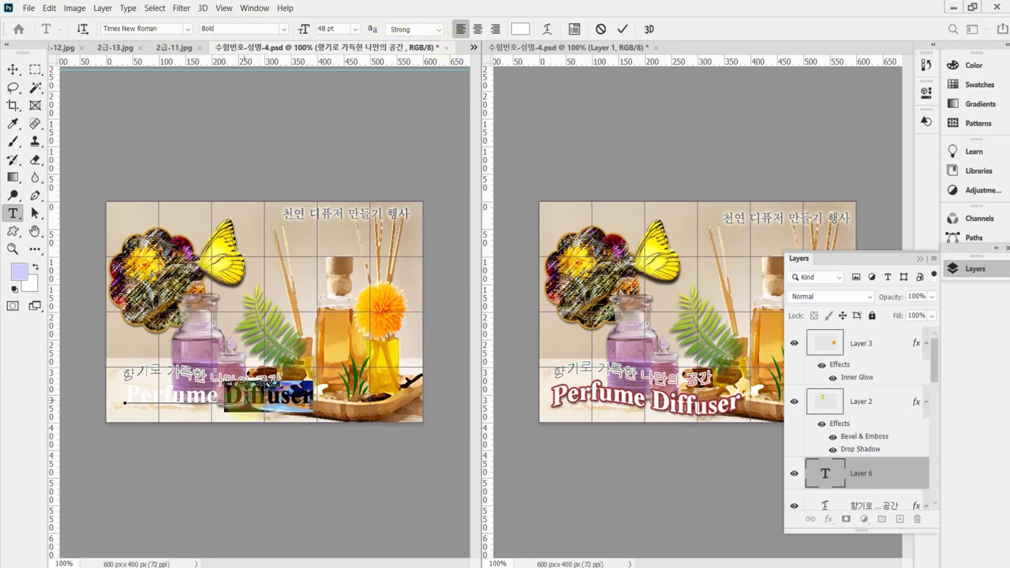
key(ctrl+shift+Left)
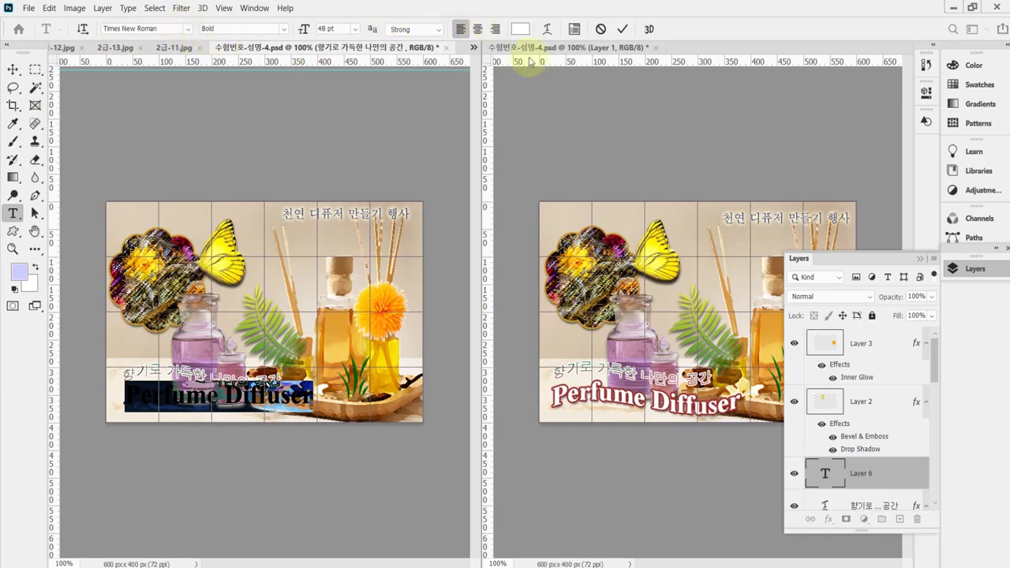
click(547, 30)
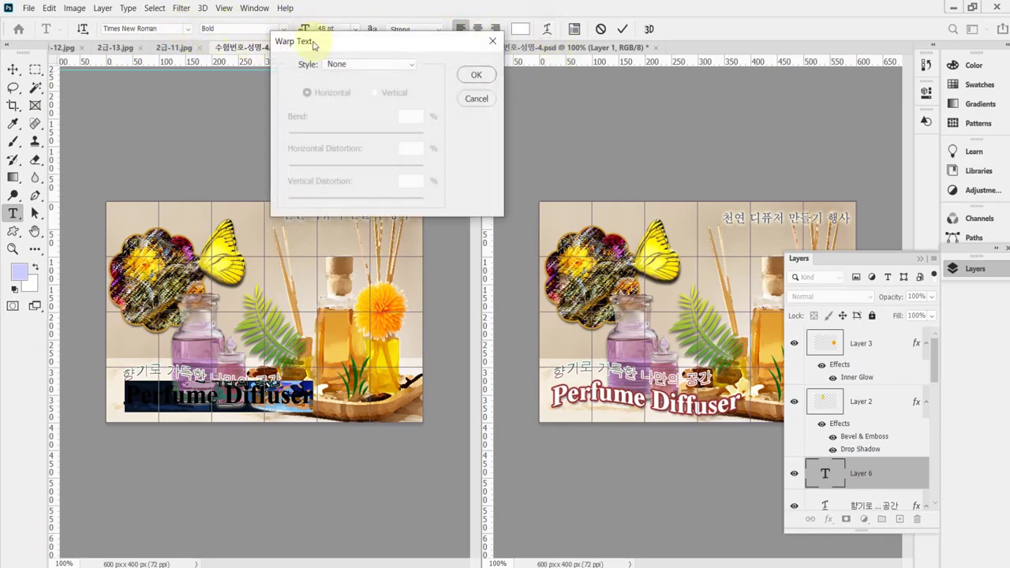
click(372, 64)
click(368, 220)
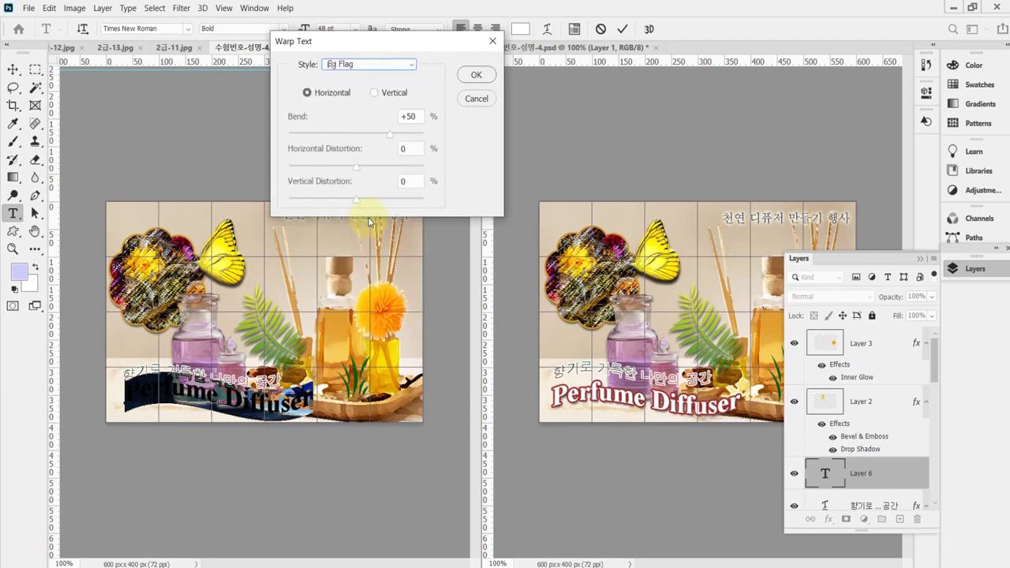
click(410, 117)
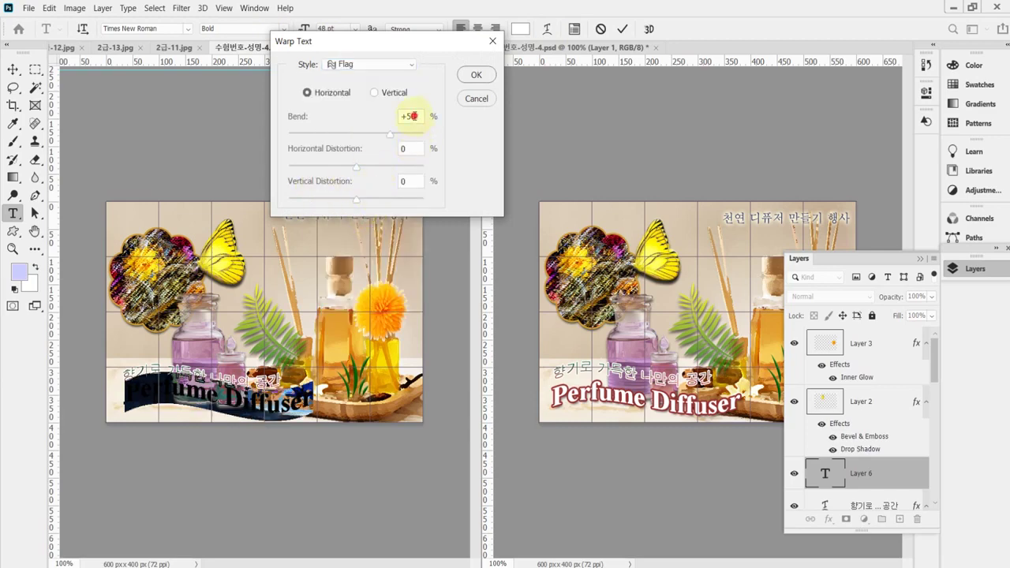
text(40)
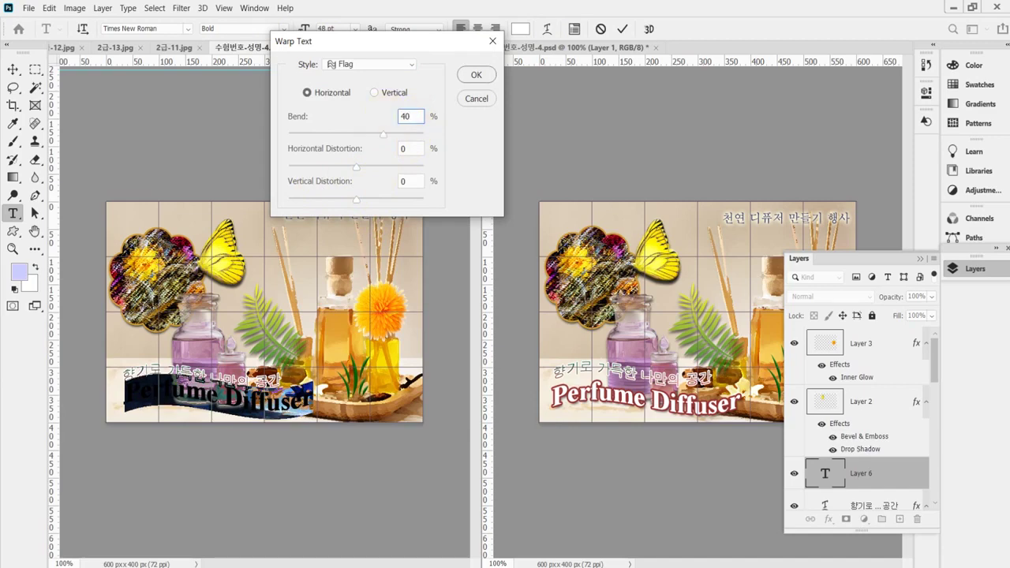
key(Return)
click(218, 401)
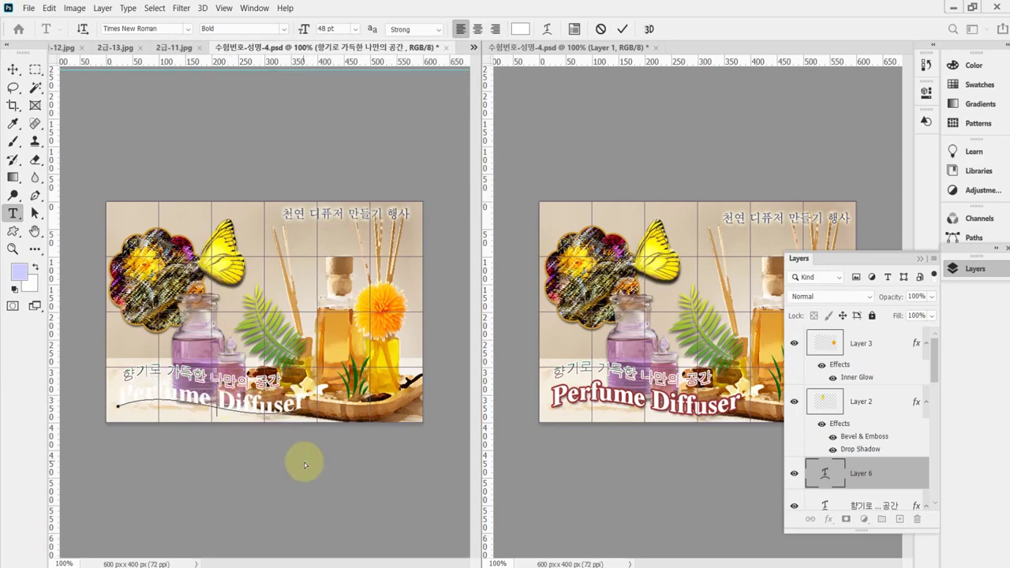
drag(305, 465, 308, 466)
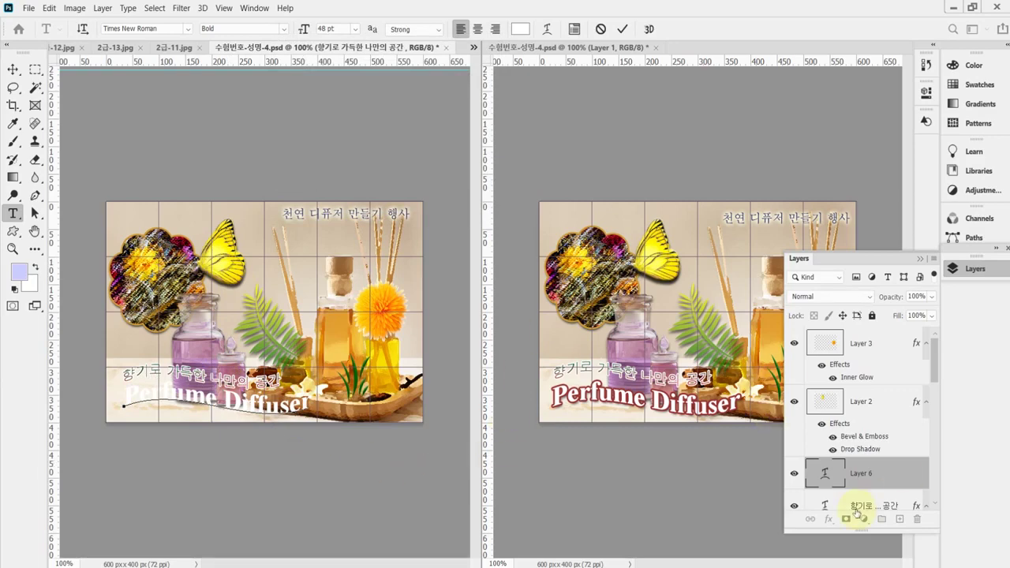
Commit the Perfume Diffuser text and add a 3 px outside Stroke layer style in dark red (#993333).
click(829, 521)
click(829, 521)
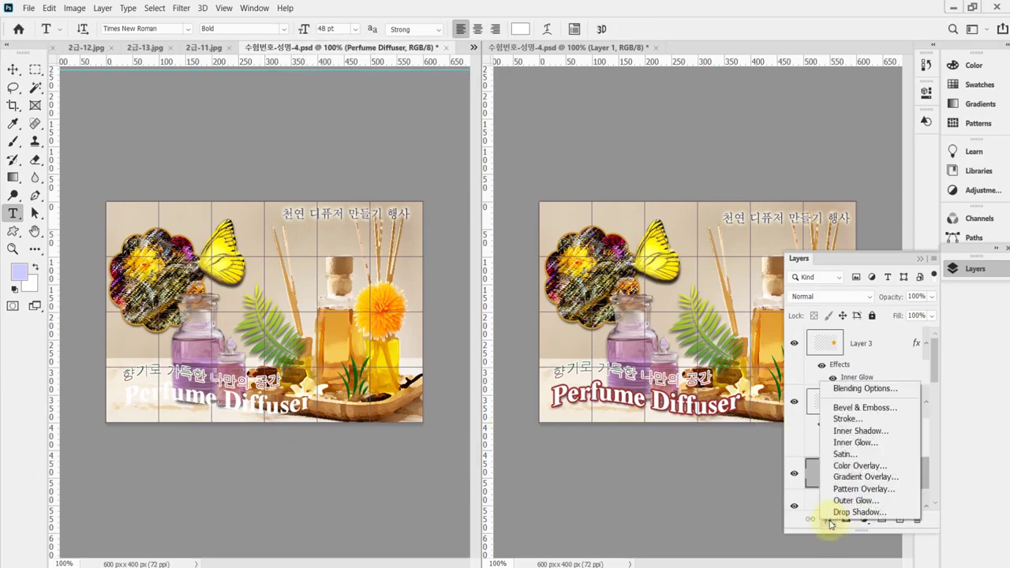
click(884, 419)
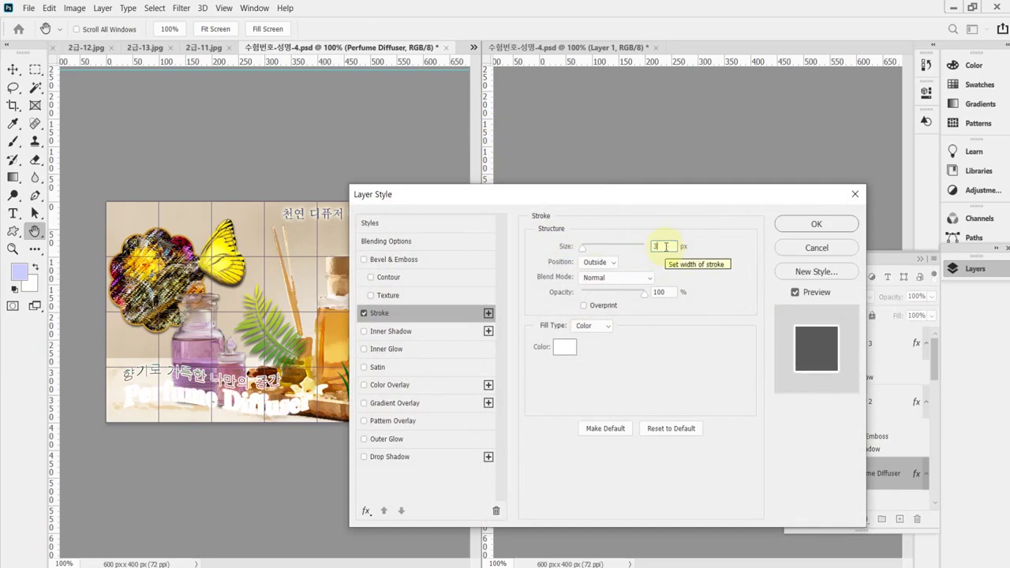
text(3)
click(565, 347)
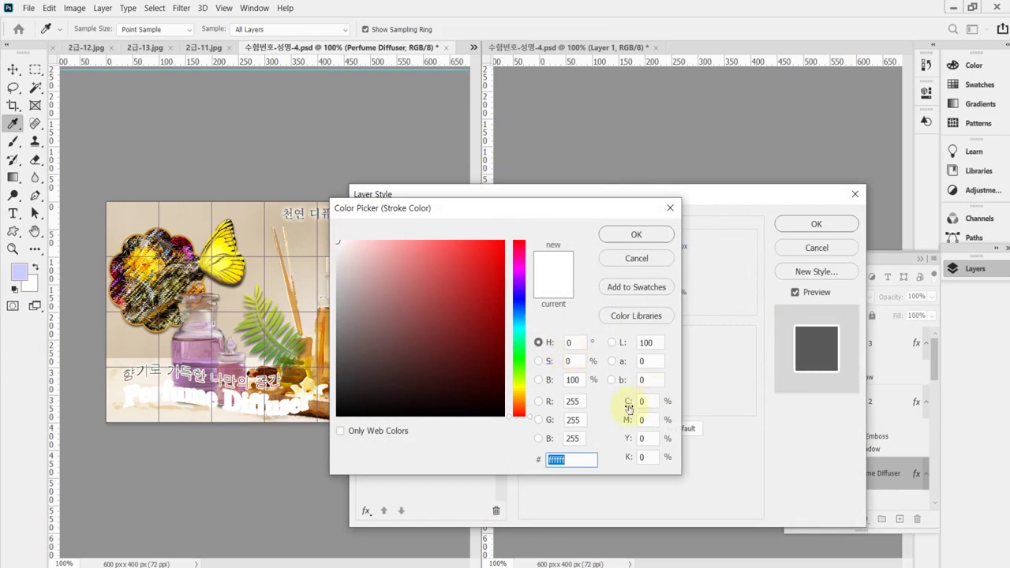
text(933)
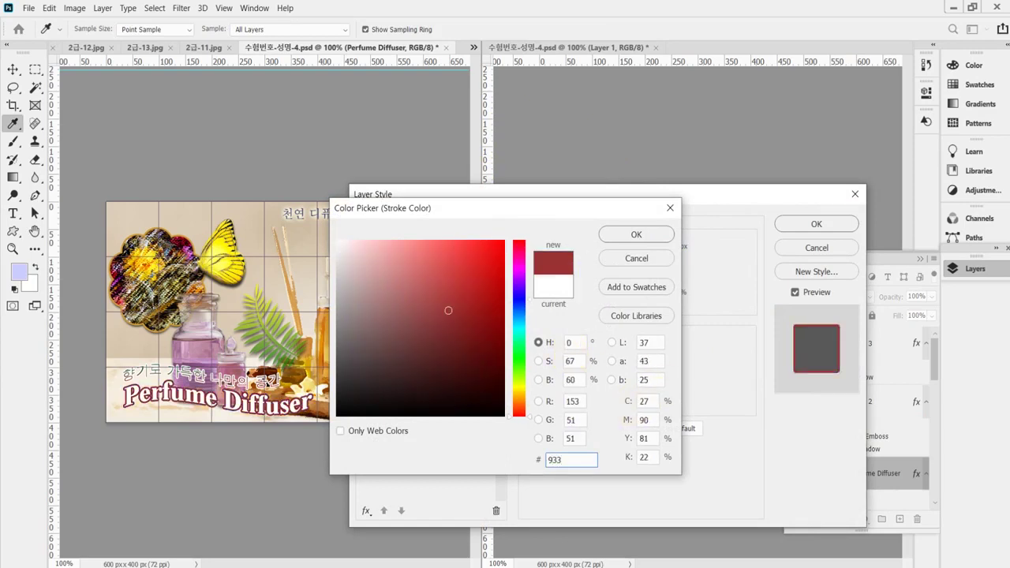
key(Return)
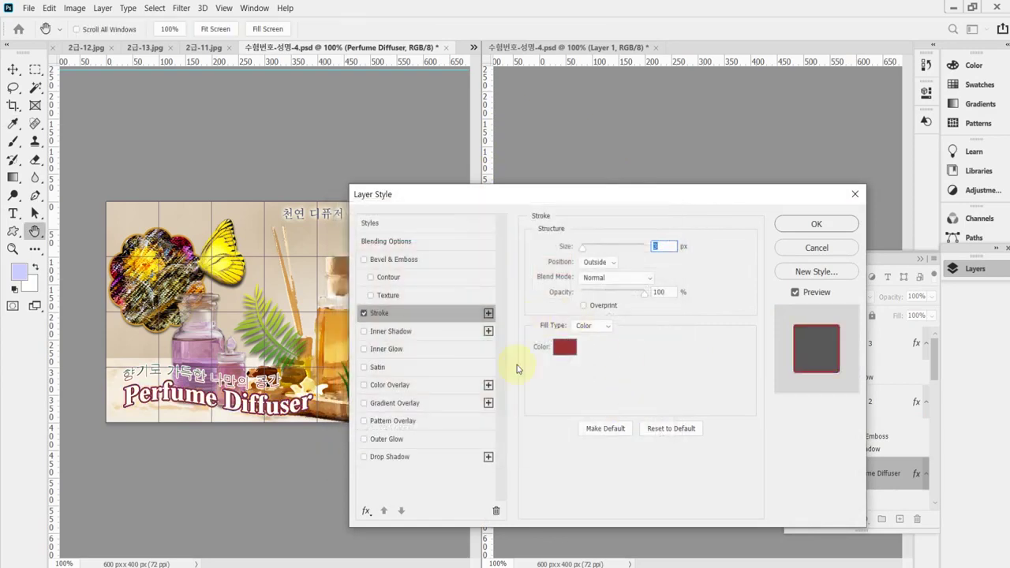
Add a Drop Shadow with a 120° angle to the Perfume Diffuser text and apply the layer styles.
click(401, 458)
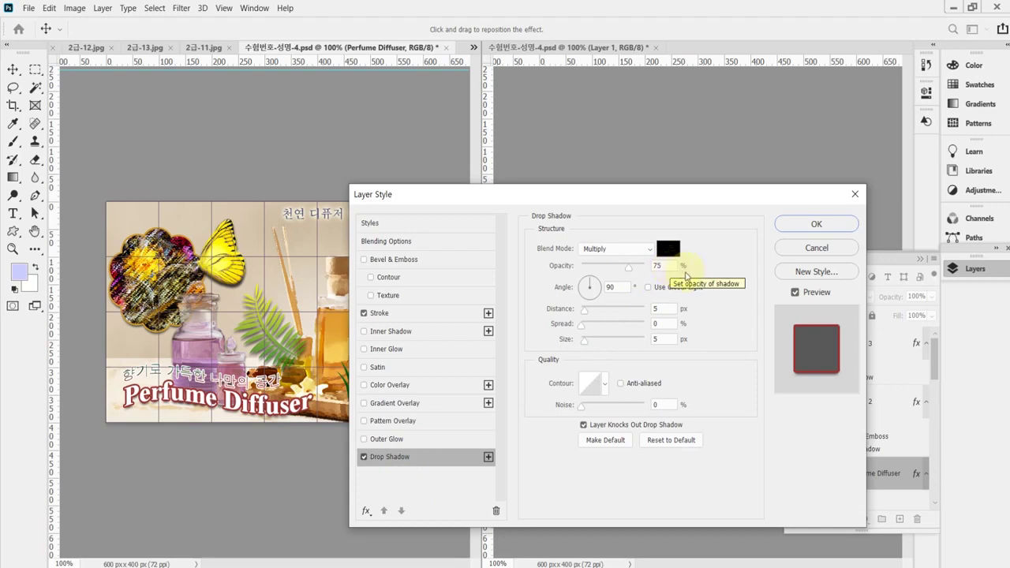
click(616, 289)
drag(616, 289, 587, 290)
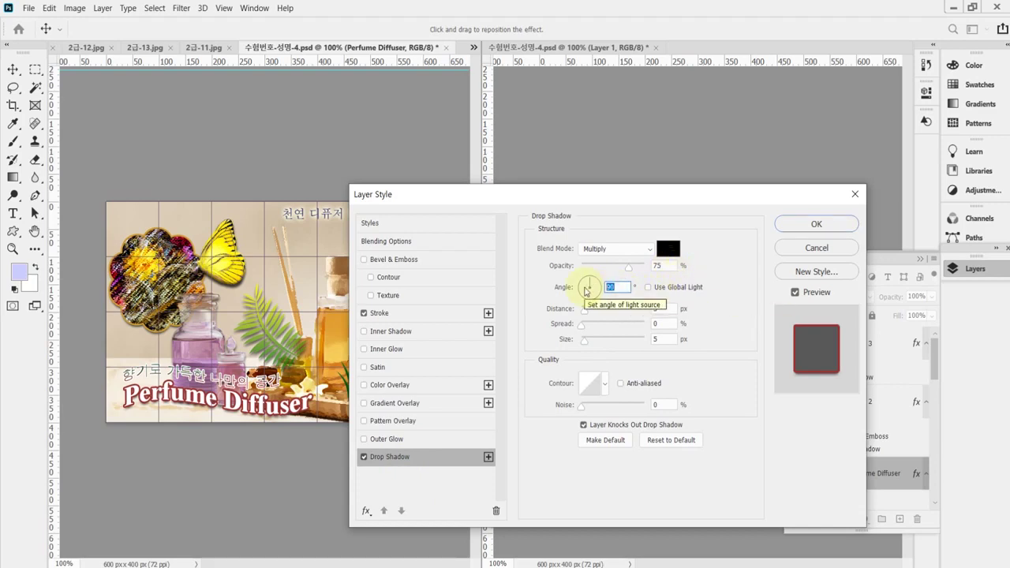
text(1)
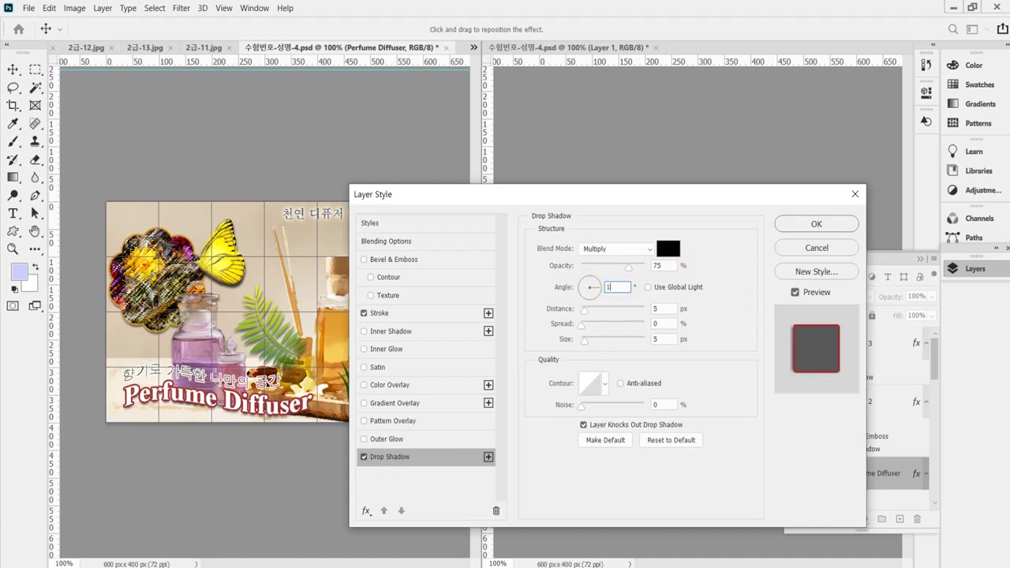
text(20)
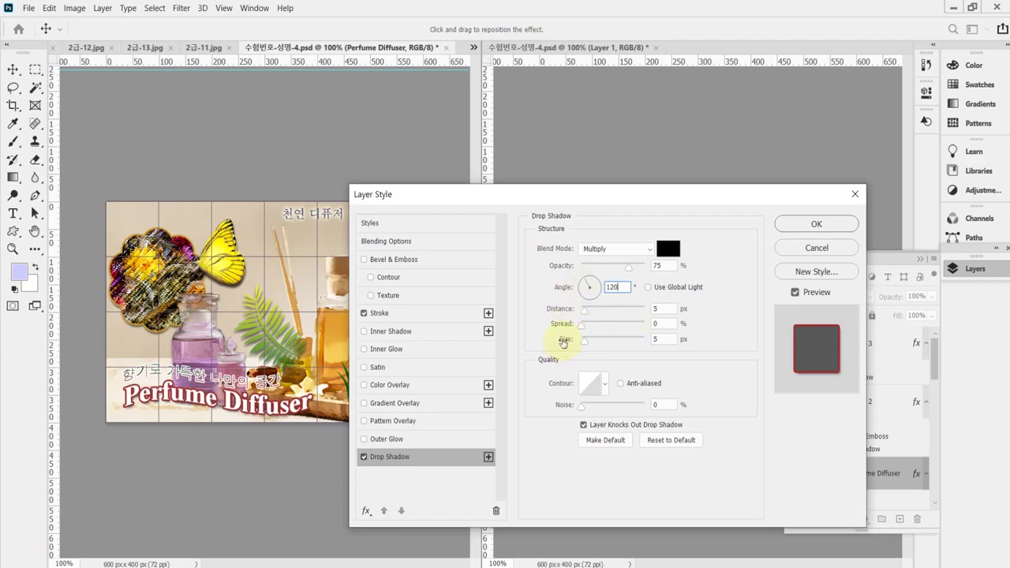
click(812, 231)
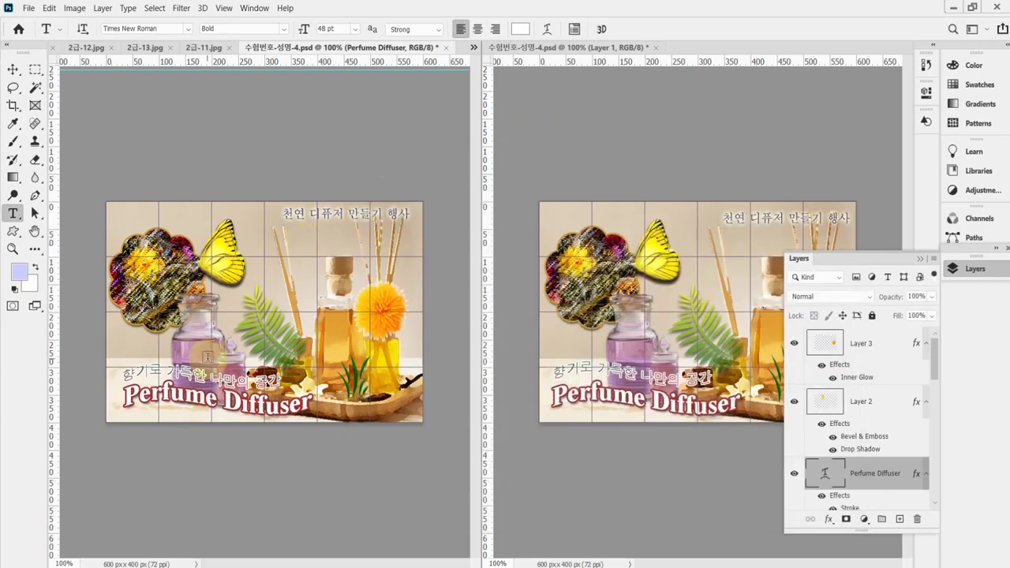
Fine-tune the positions of the Korean slogan and the Perfume Diffuser text below it, and save the PSD.
click(14, 69)
drag(183, 364, 188, 371)
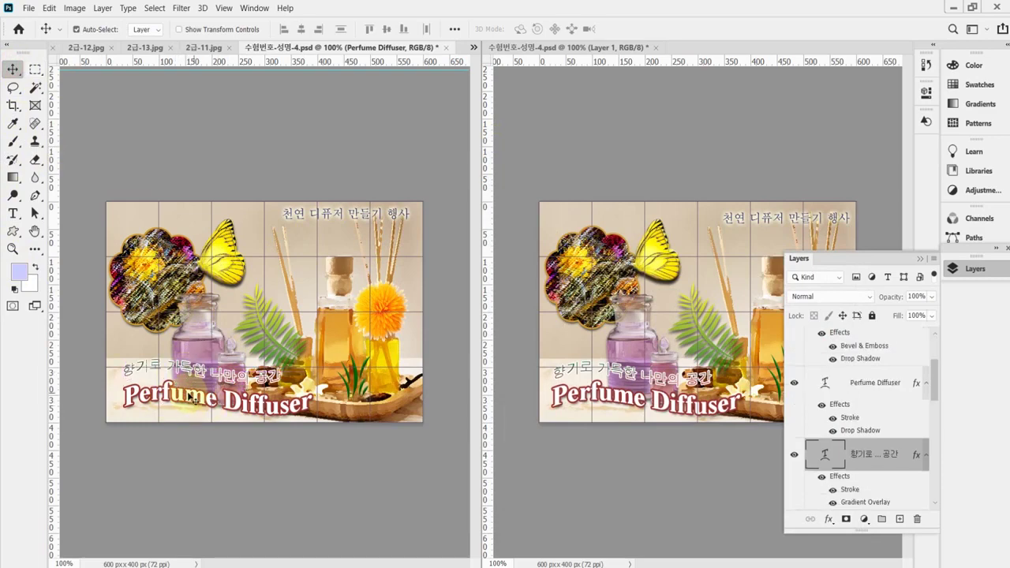
click(188, 401)
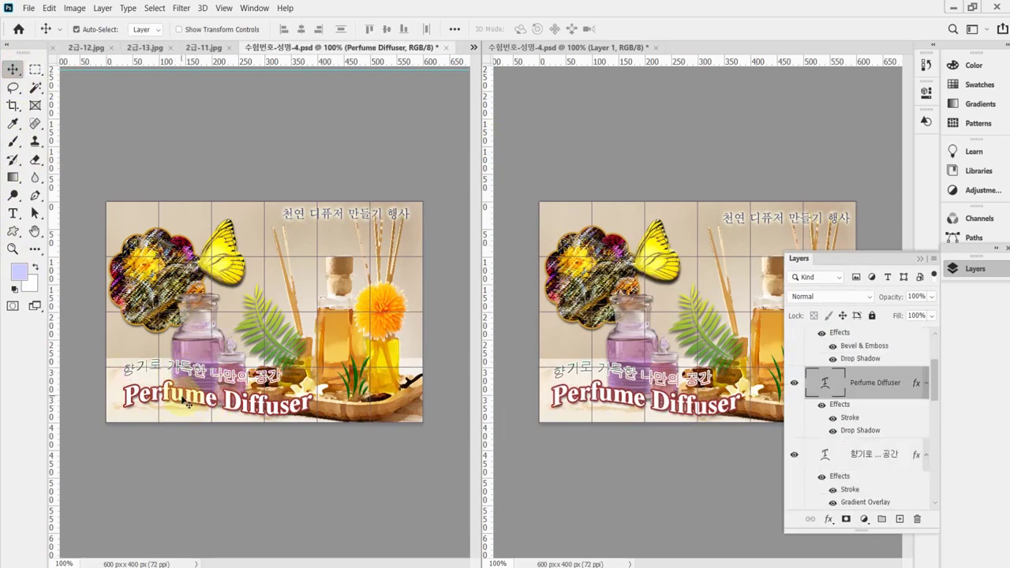
drag(183, 401, 229, 395)
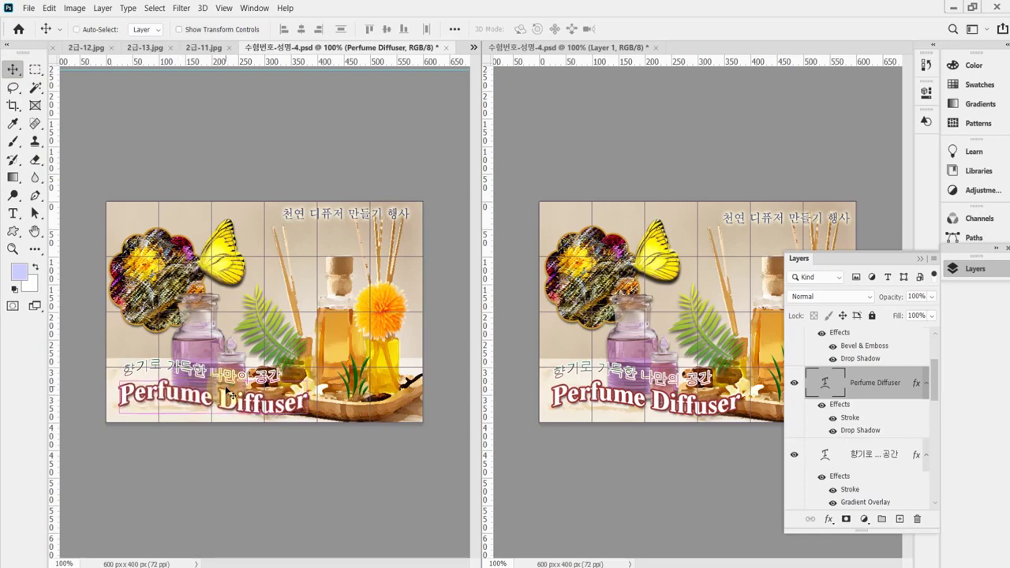
key(ctrl+s)
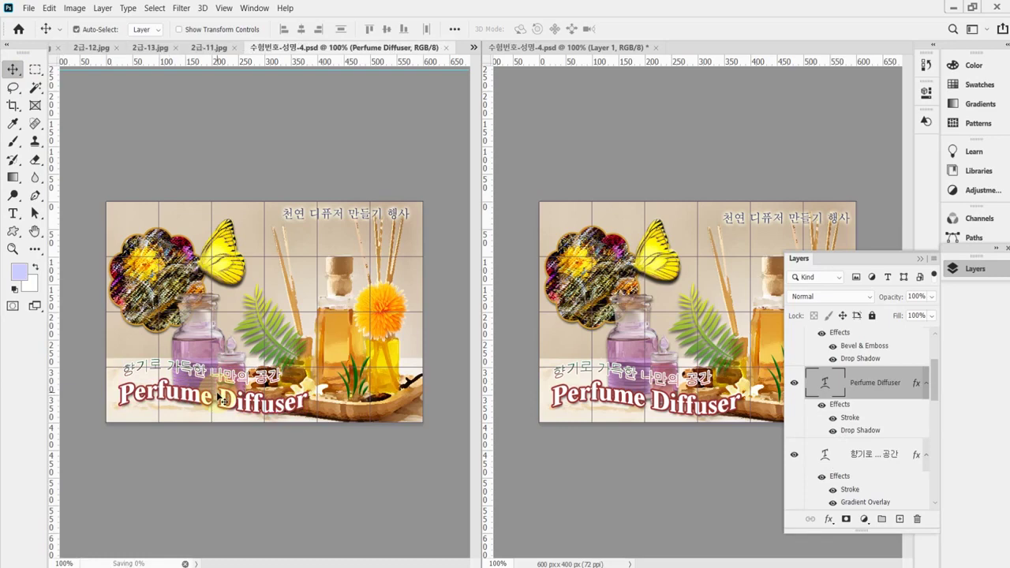
Hide the grid and begin saving a copy of the document in JPEG format as 수험번호-성명-4.jpg.
key(ctrl+apostrophe)
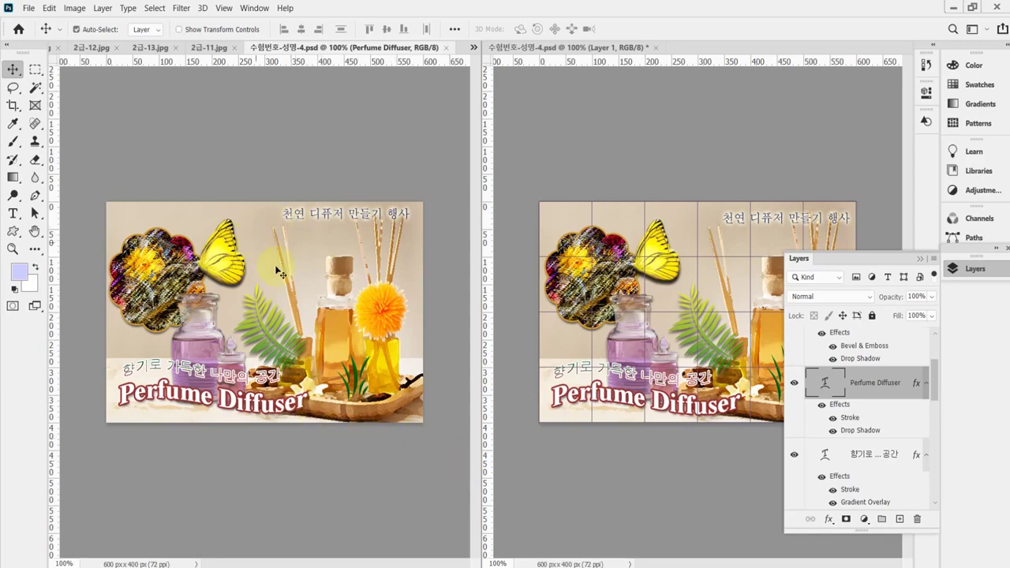
click(29, 8)
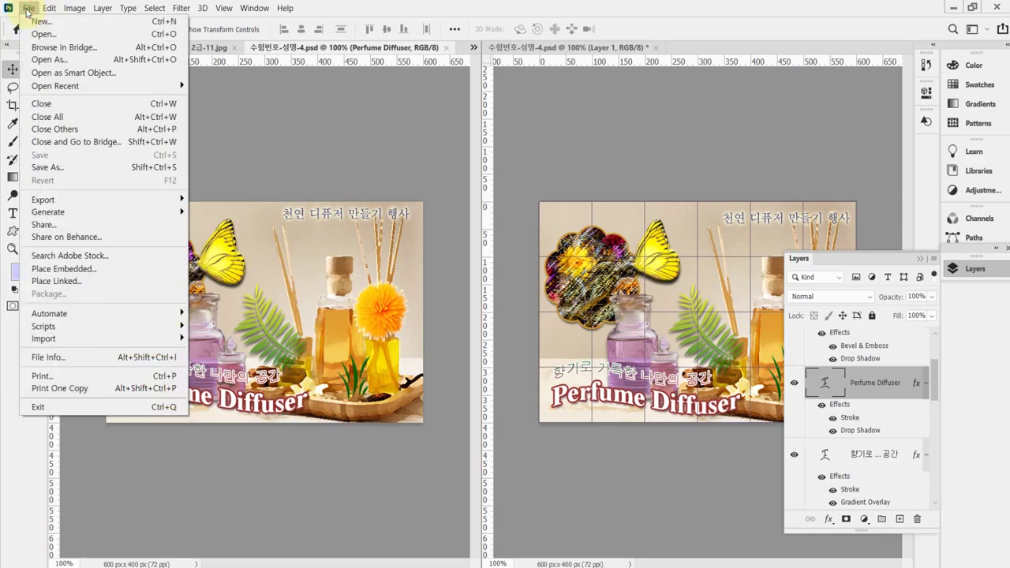
click(47, 168)
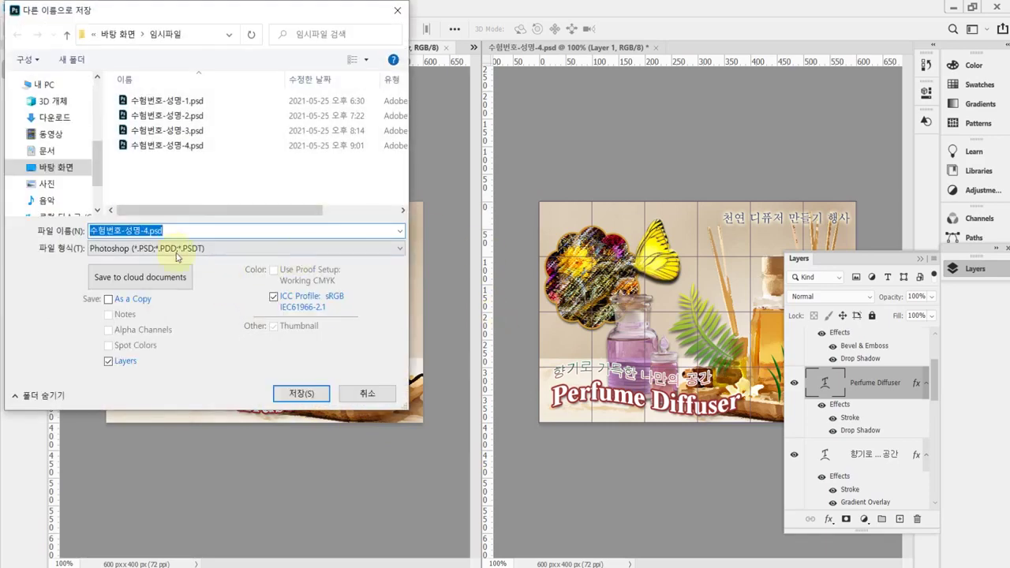
click(154, 249)
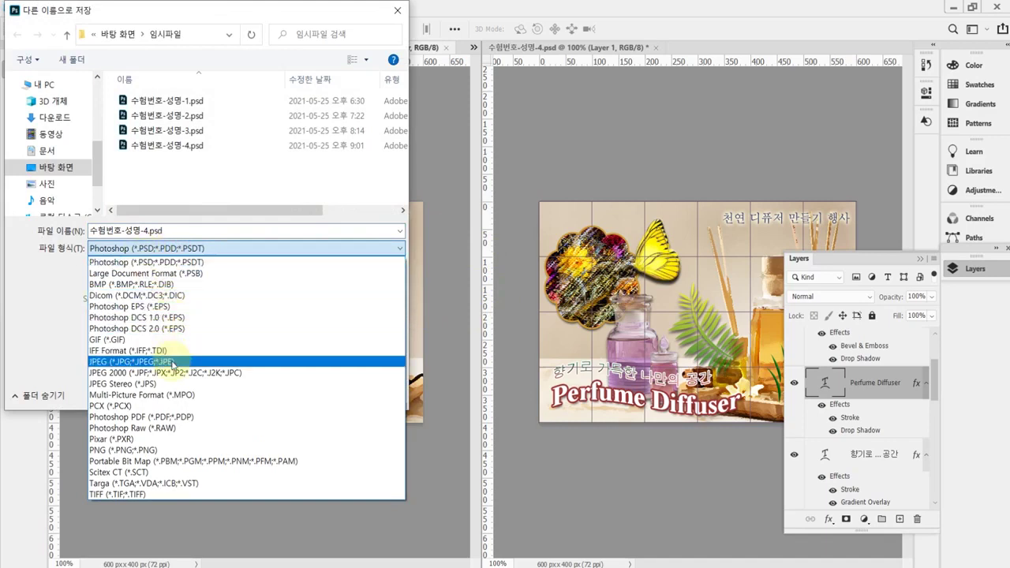
click(171, 362)
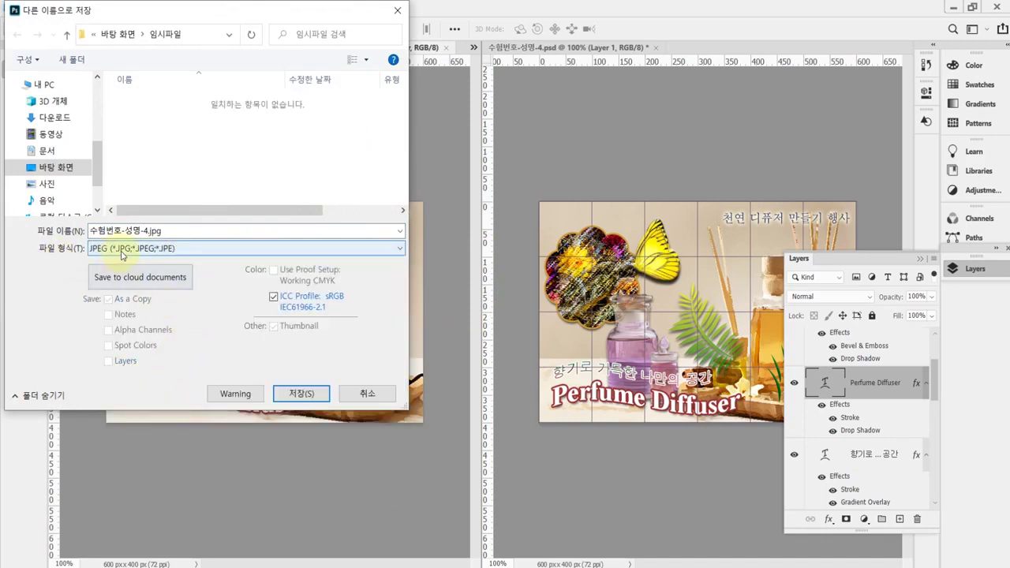
Save the JPEG copy in the GTQ folder under Documents (문서) with quality 8.
click(108, 36)
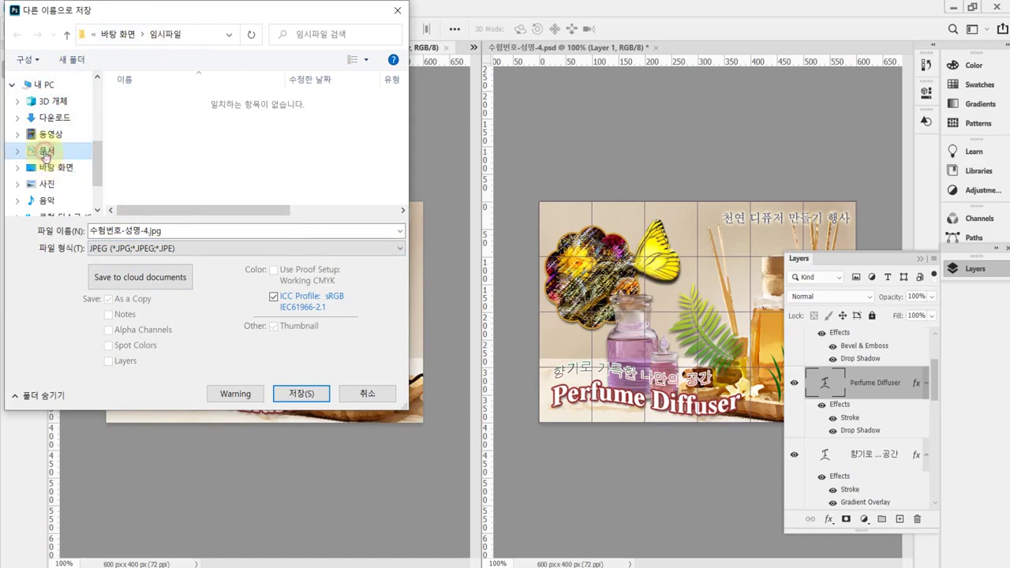
click(48, 151)
scroll(140, 173, down, 1)
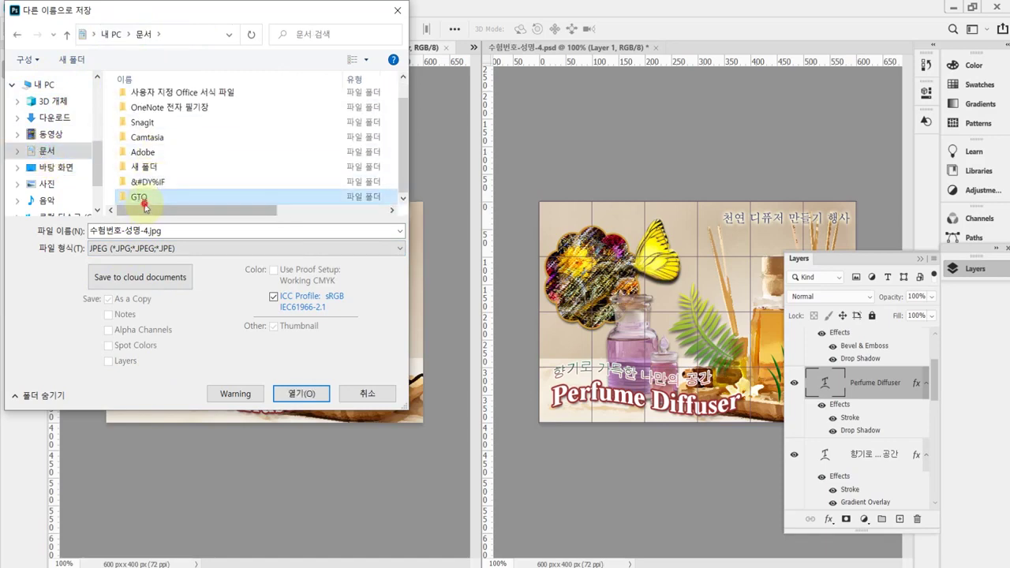
double_click(139, 196)
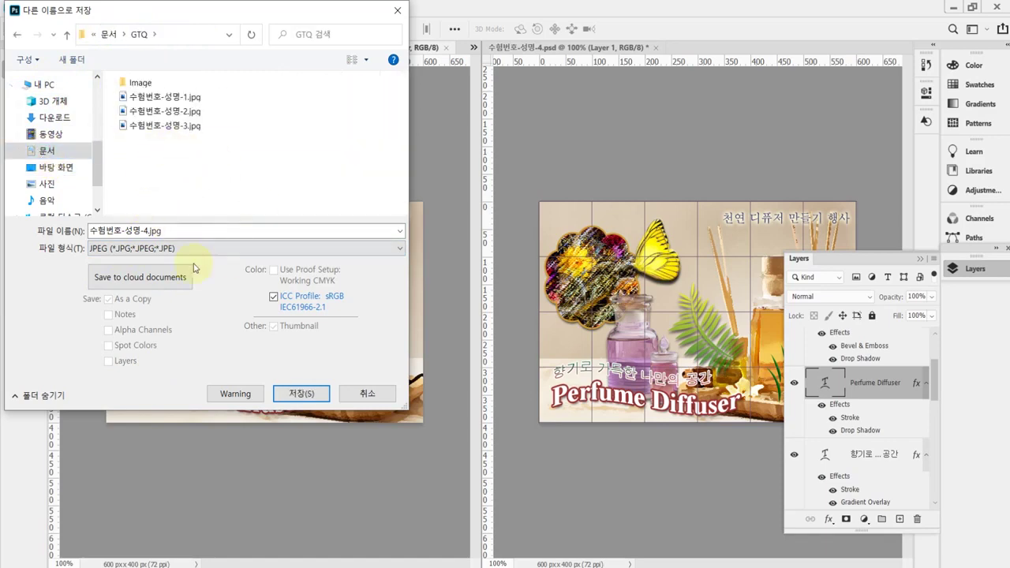
click(311, 399)
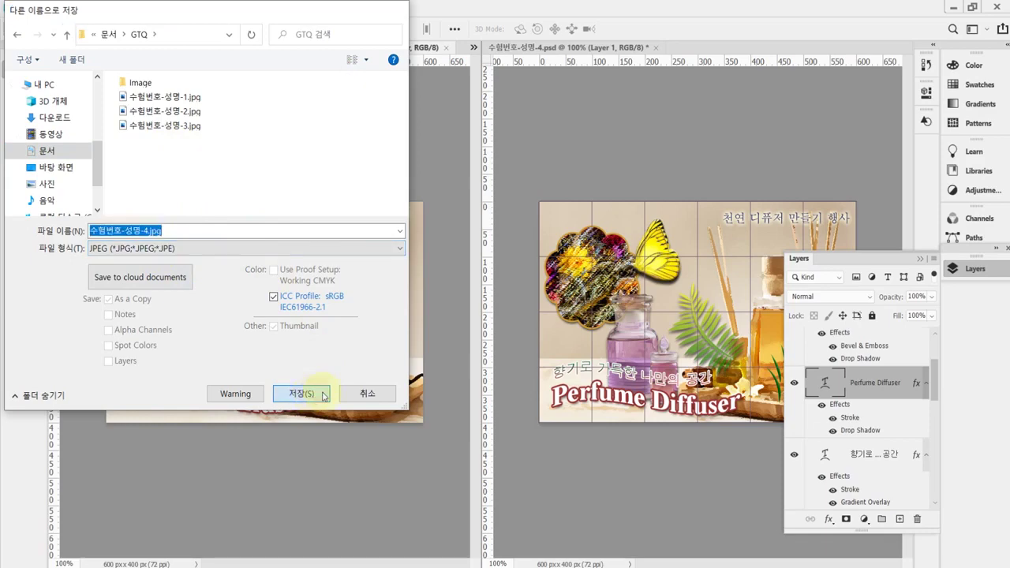
text(8)
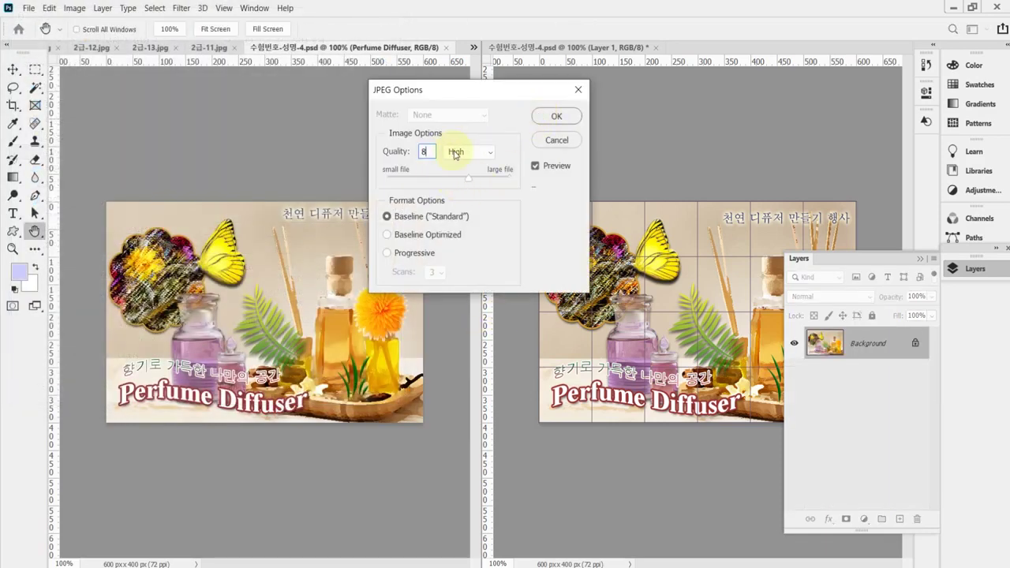
key(Return)
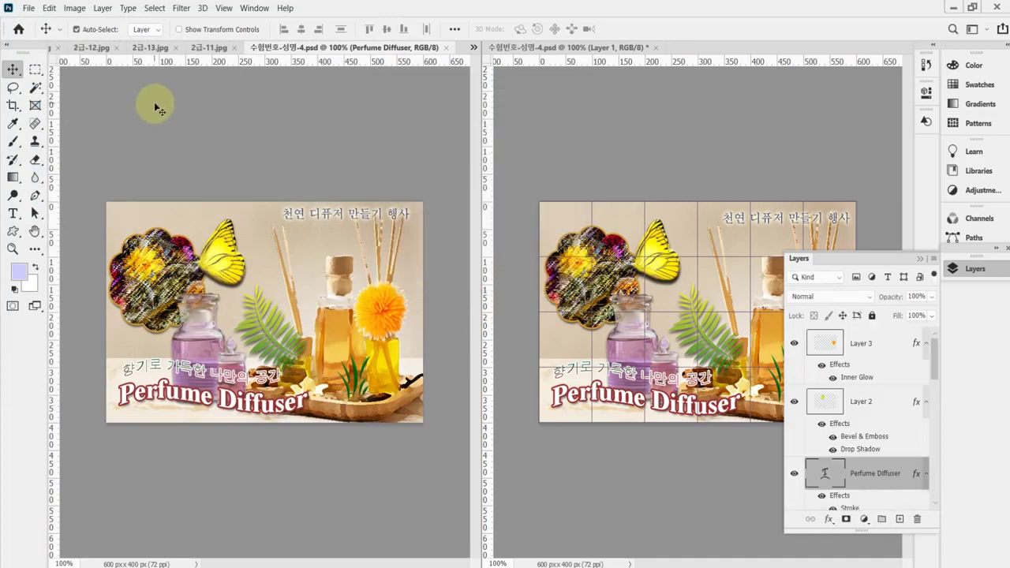
Resize the PSD document to 60 × 40 pixels with the proportions linked.
click(75, 9)
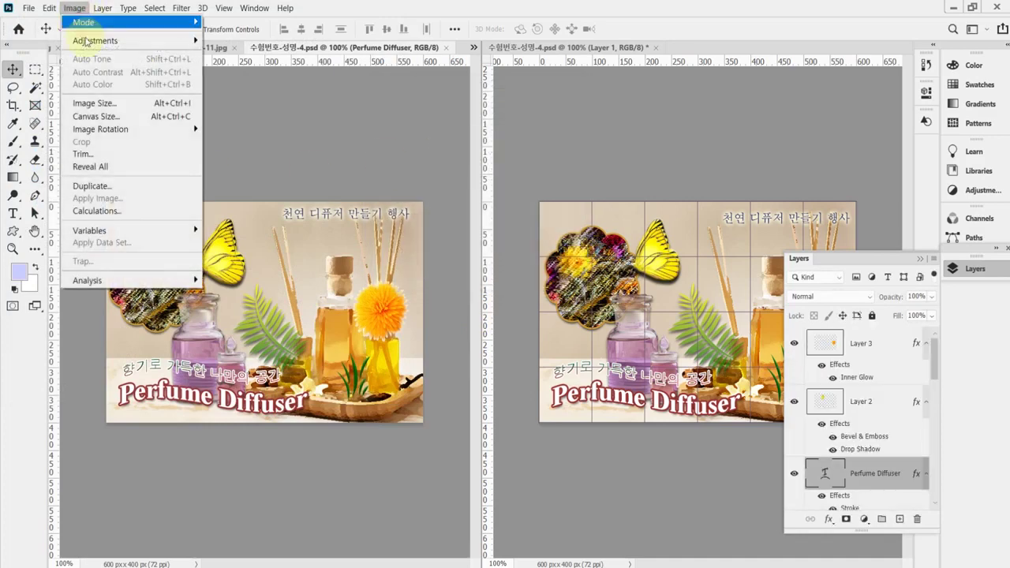
click(105, 104)
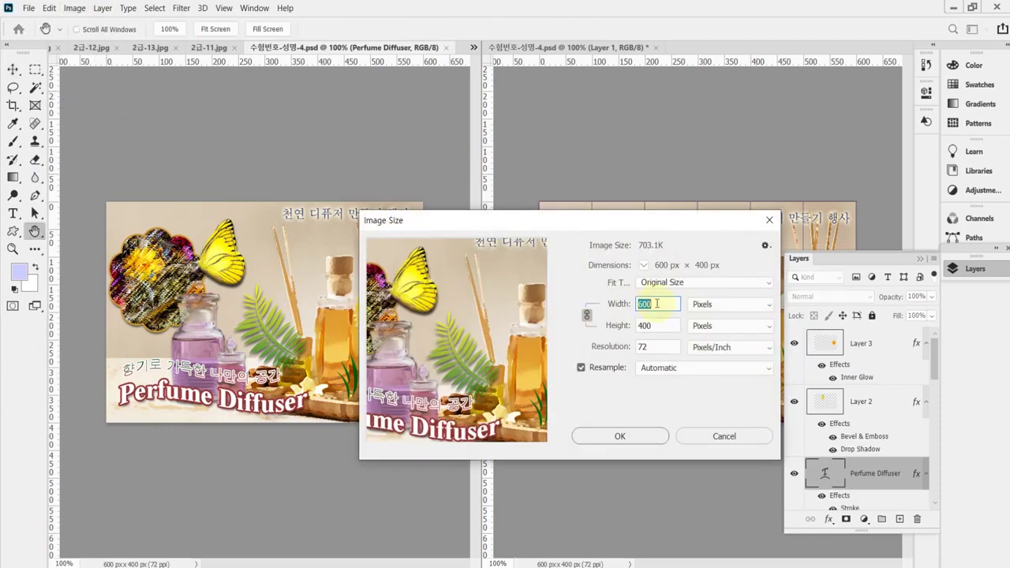
click(588, 318)
text(60)
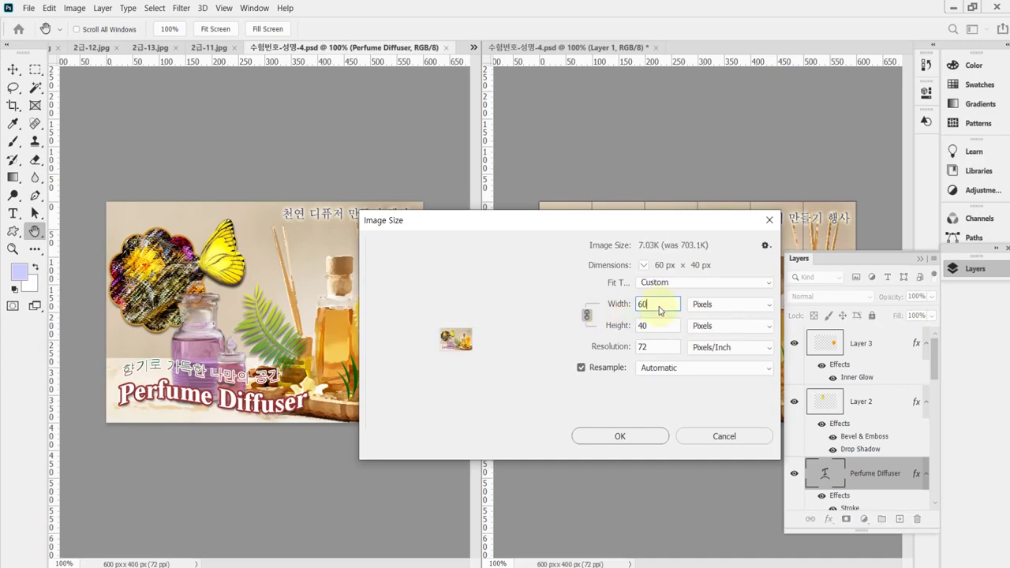
click(609, 440)
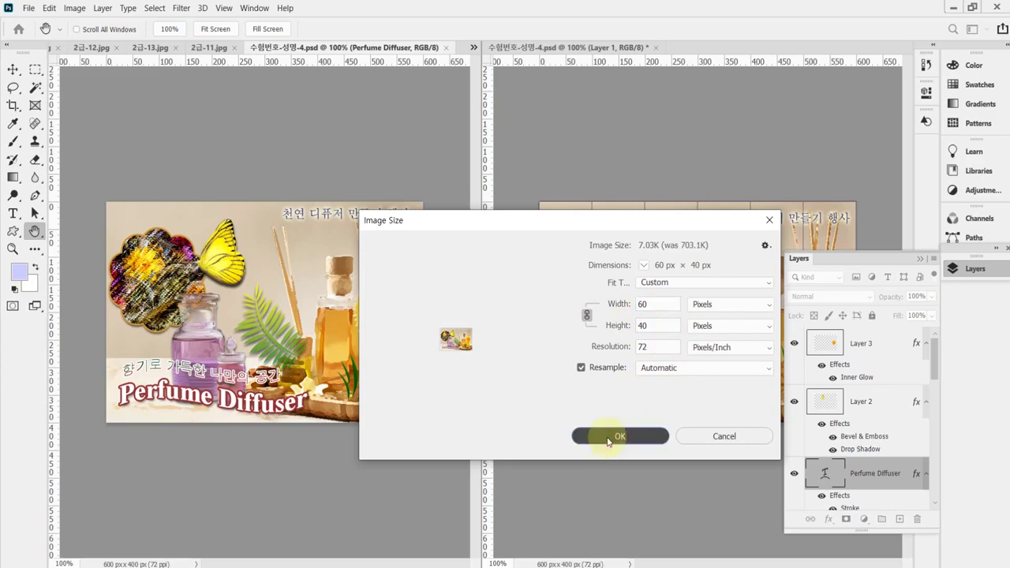
Save the reduced image as 수험번호-성명-4.psd in the GTQ folder inside 문서.
click(28, 9)
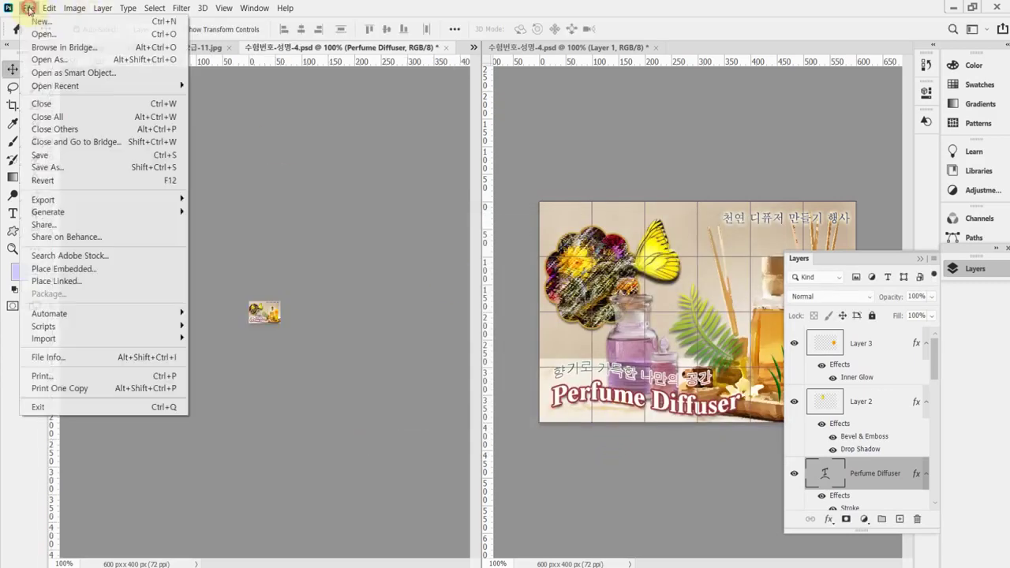
click(71, 168)
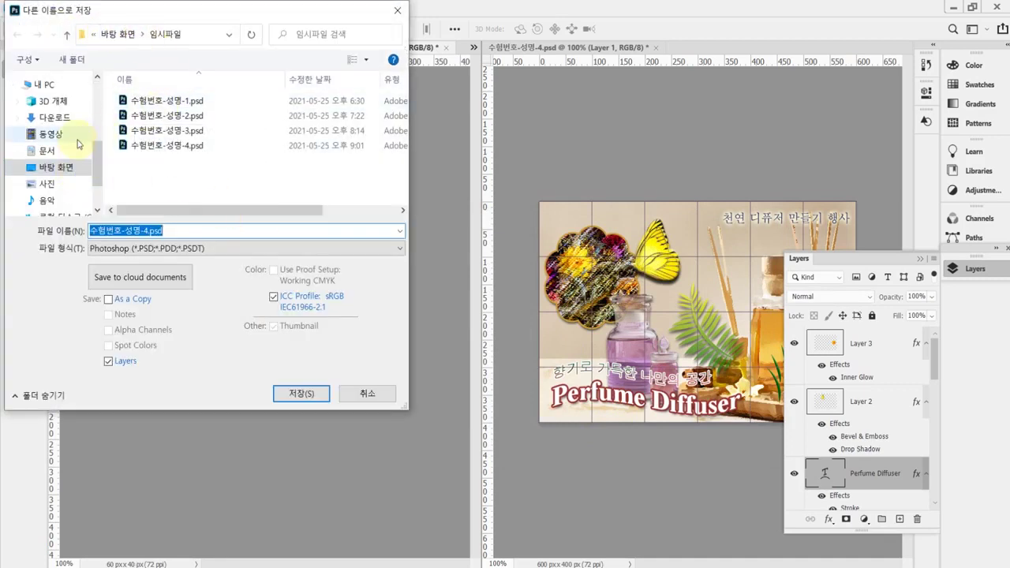
click(48, 150)
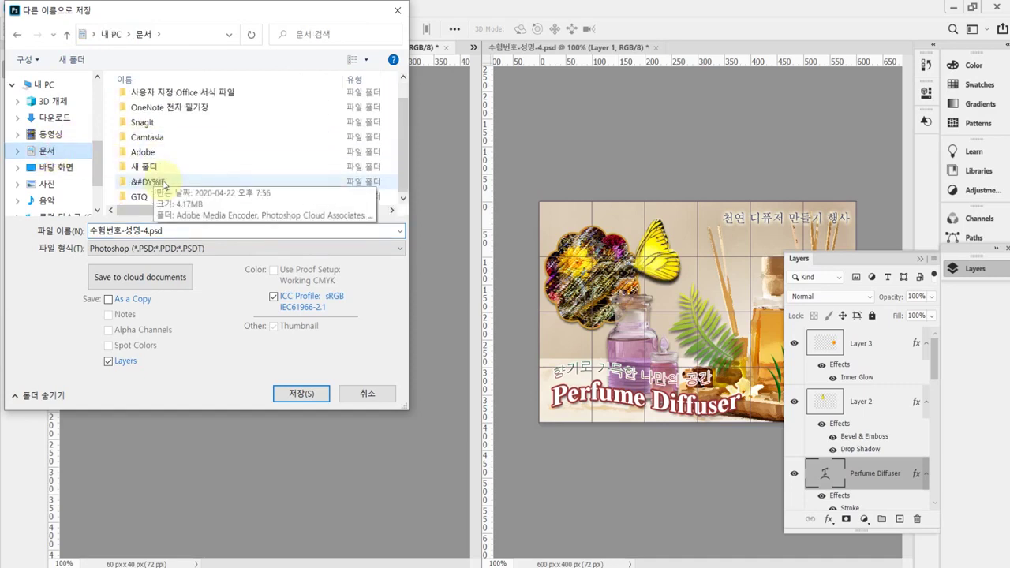
double_click(177, 197)
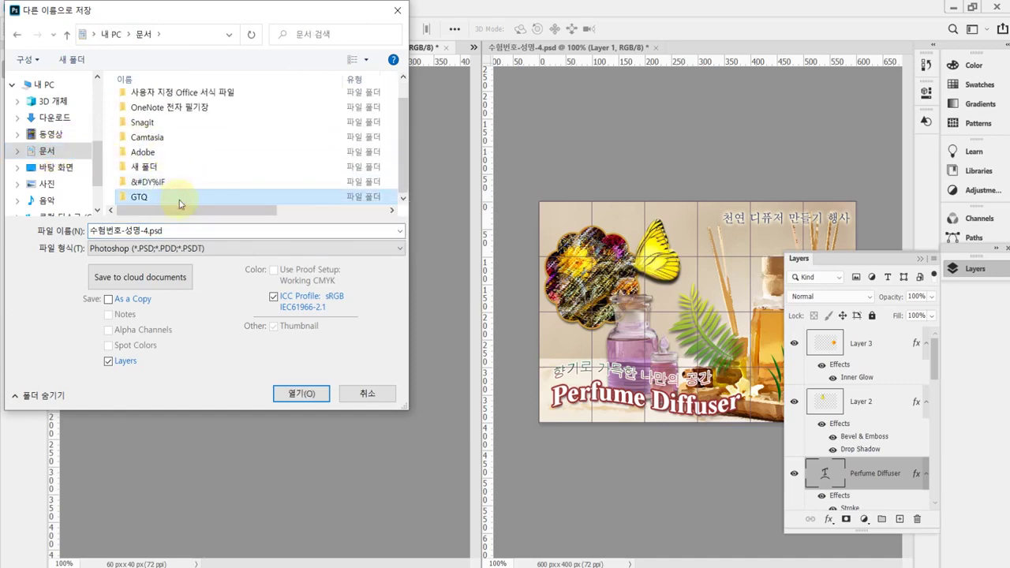
click(127, 230)
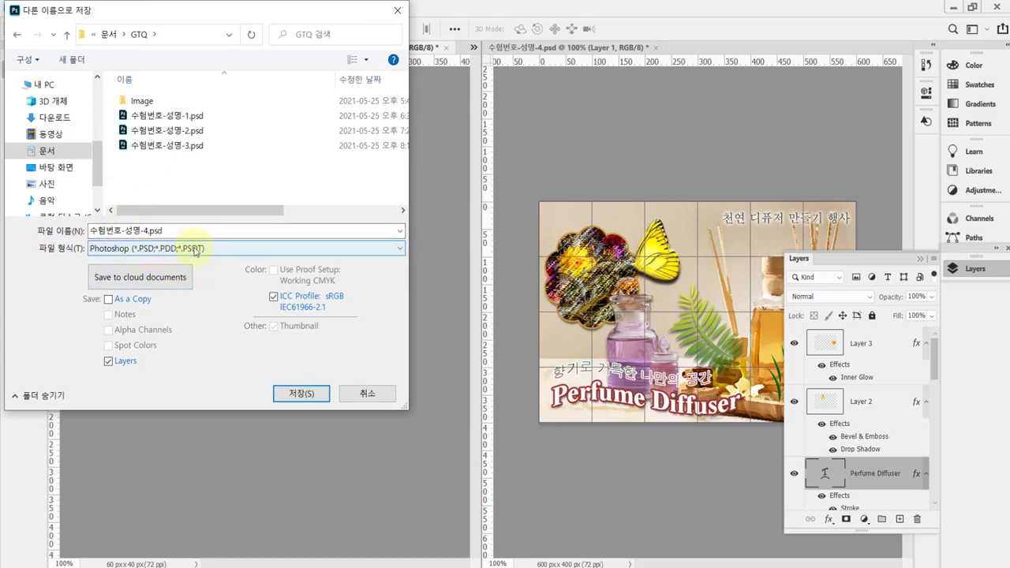
click(291, 400)
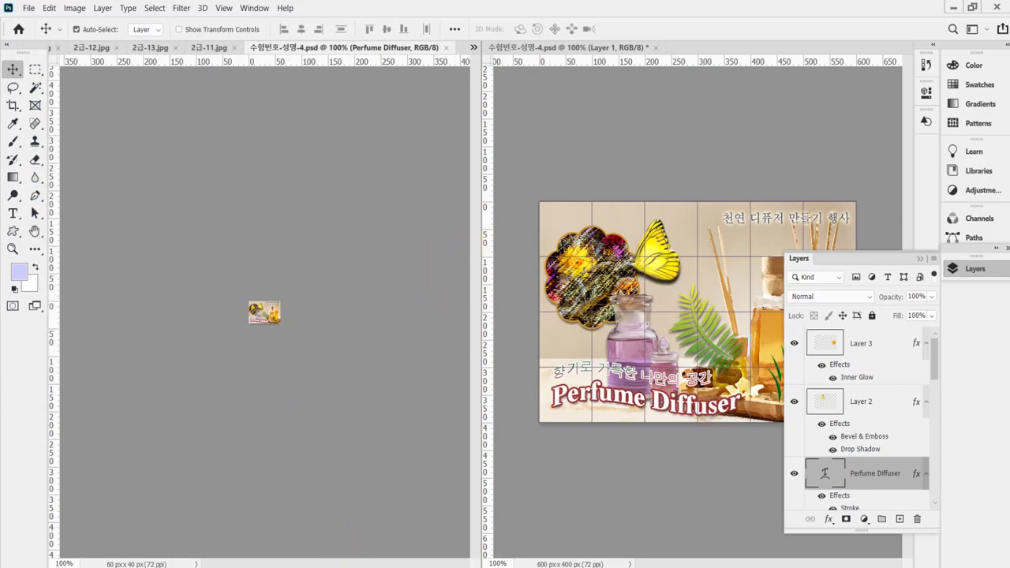
Switch to File Explorer, open the GTQ folder inside 문서, and enlarge the window to view its files.
click(342, 517)
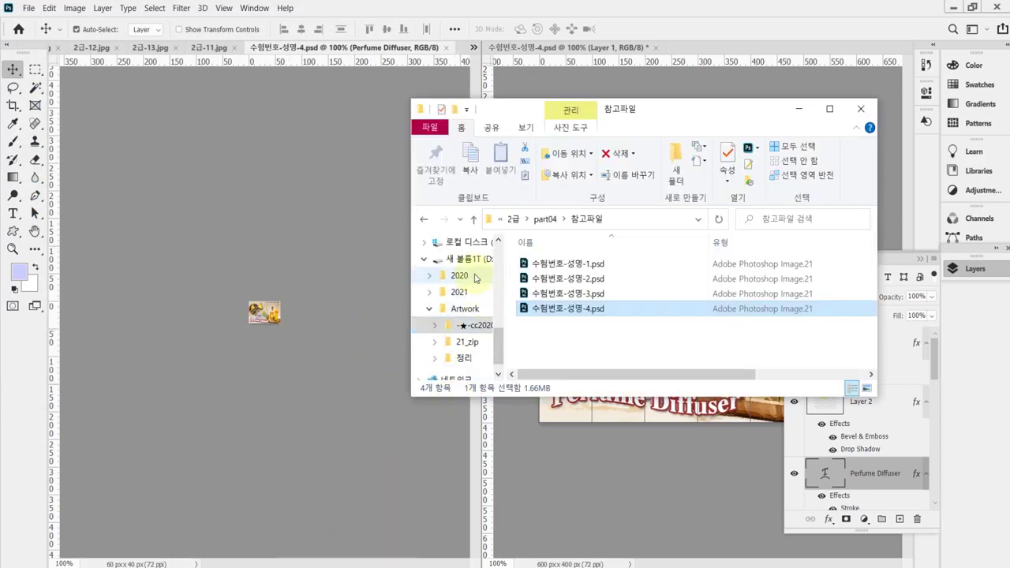
drag(500, 340, 498, 308)
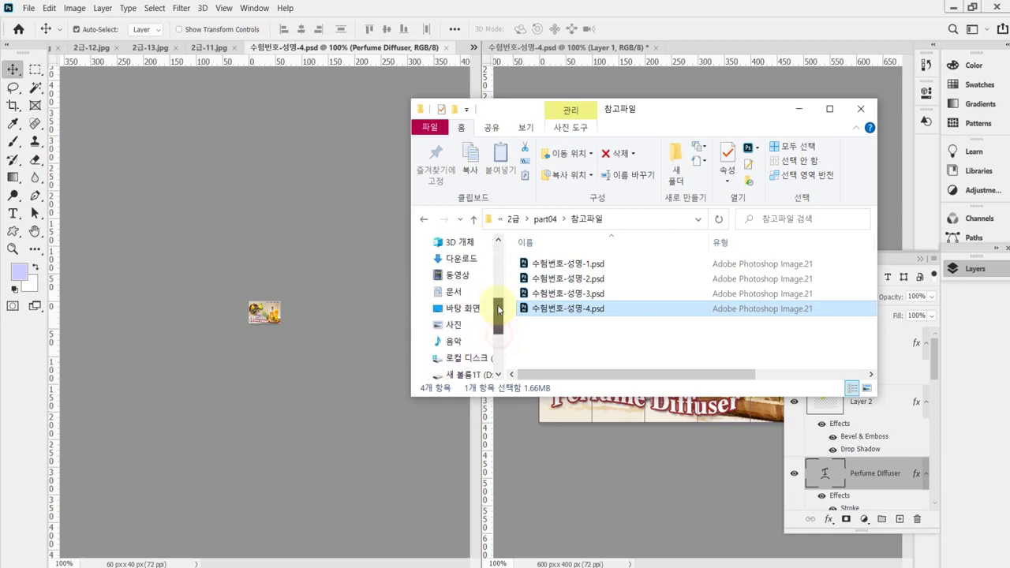
click(454, 291)
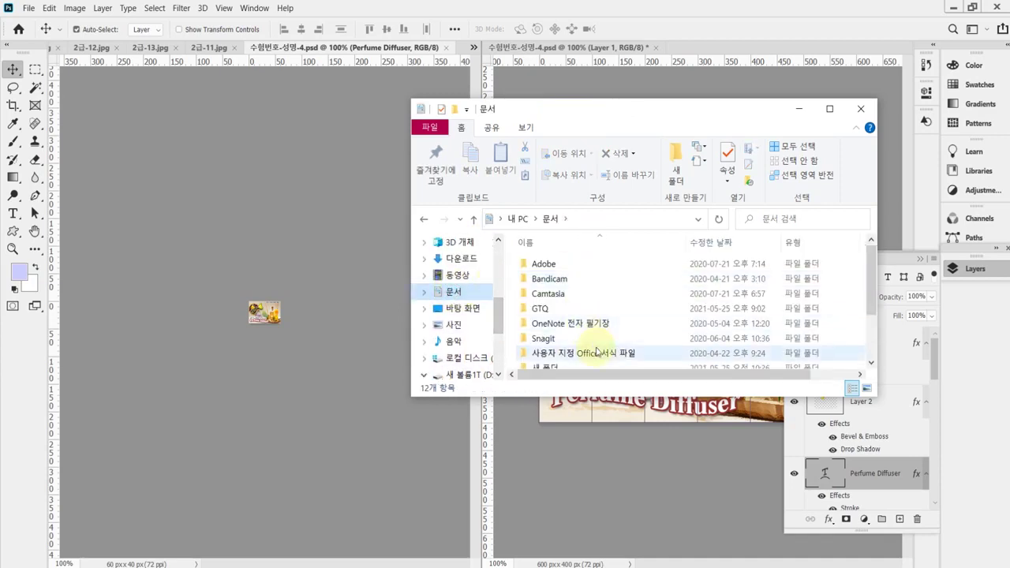
scroll(579, 351, down, 2)
scroll(573, 281, up, 2)
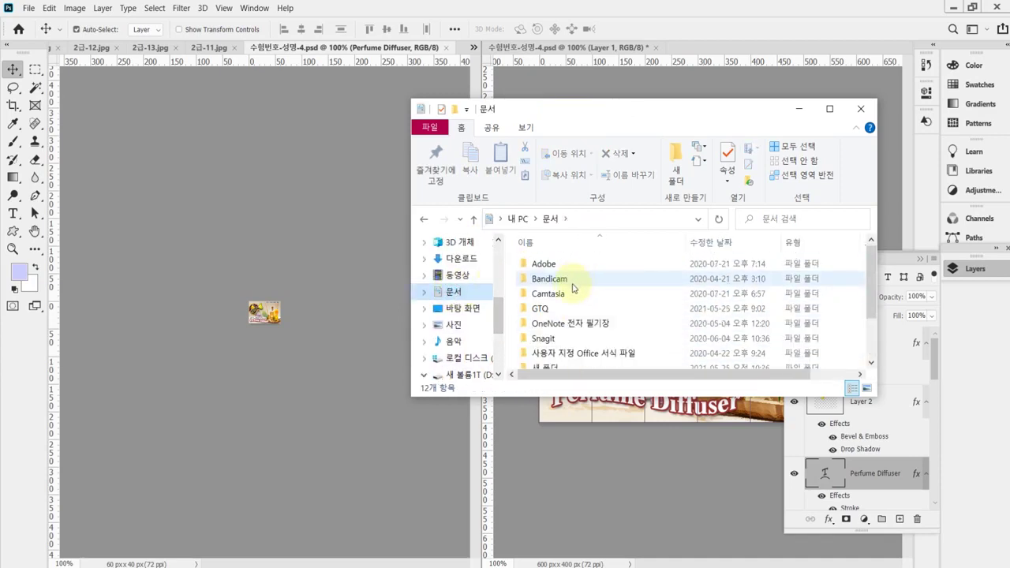
click(555, 309)
click(555, 309)
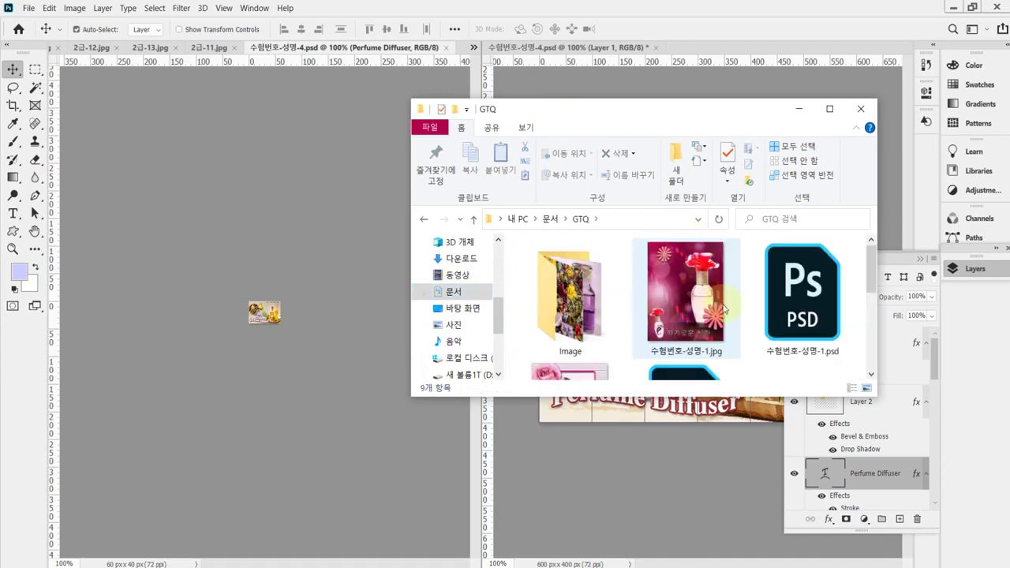
scroll(695, 316, down, 3)
drag(876, 398, 973, 562)
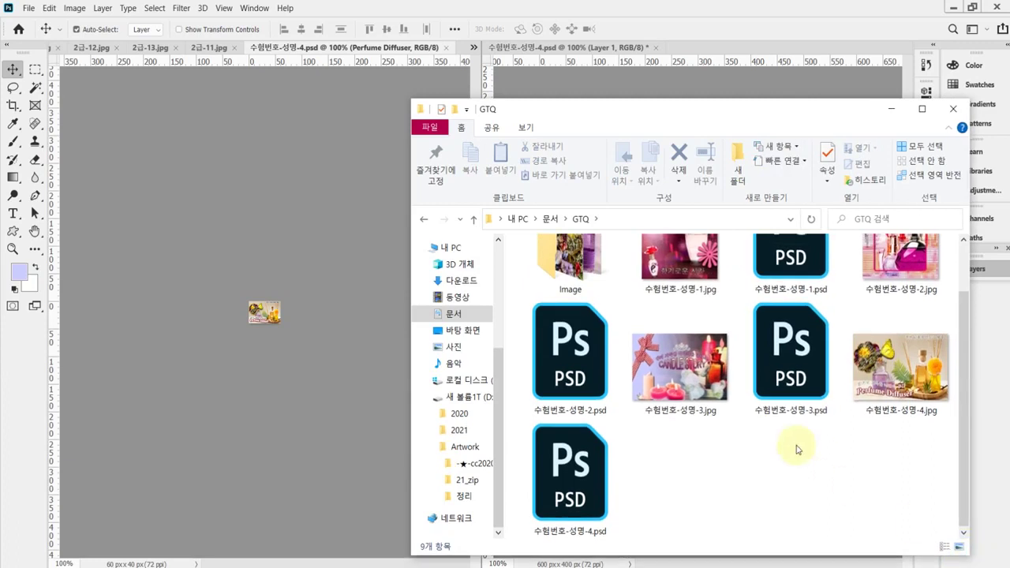
Select all JPG and PSD answer files from 수험번호-성명-1 through 수험번호-성명-4, leaving out the Image folder.
click(680, 258)
scroll(592, 475, up, 1)
shift+click(592, 474)
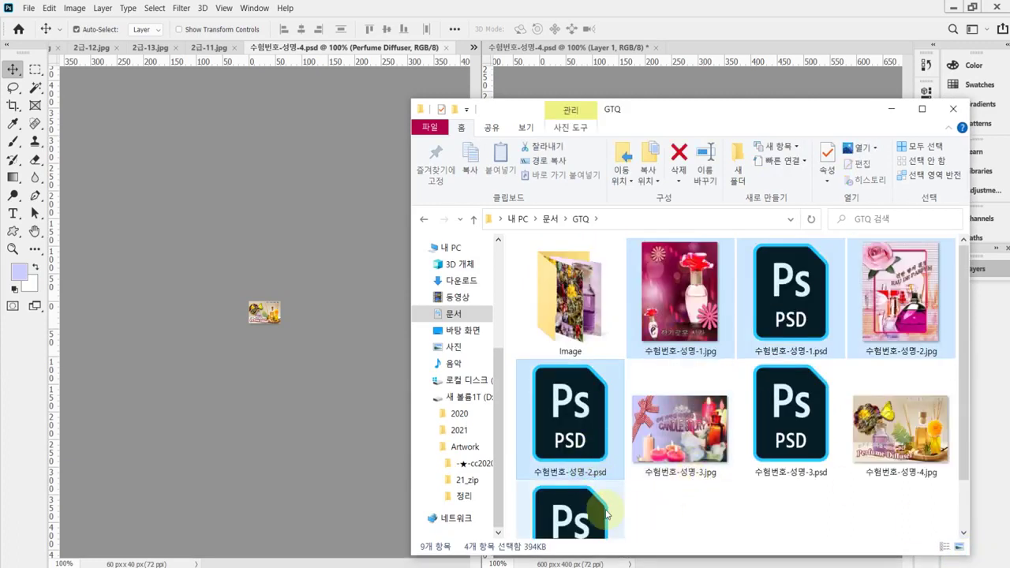
click(695, 505)
shift+click(600, 499)
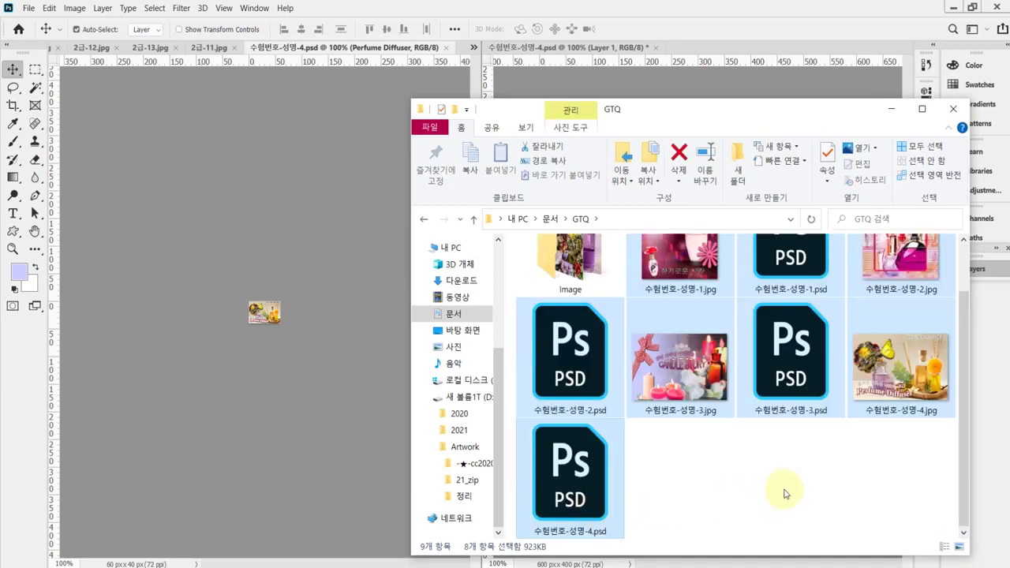
scroll(782, 493, up, 1)
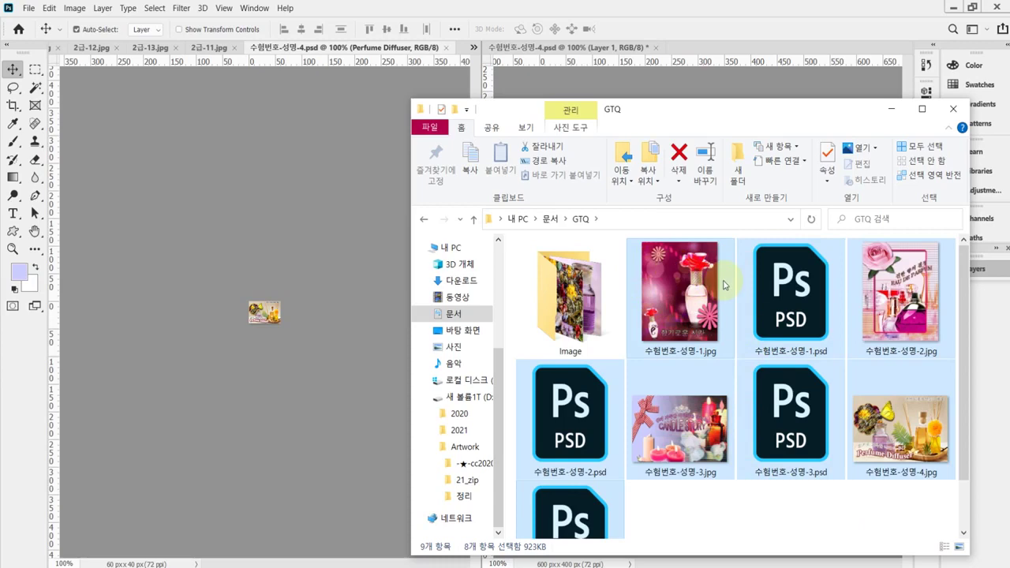
mouse_move(714, 283)
mouse_move(799, 292)
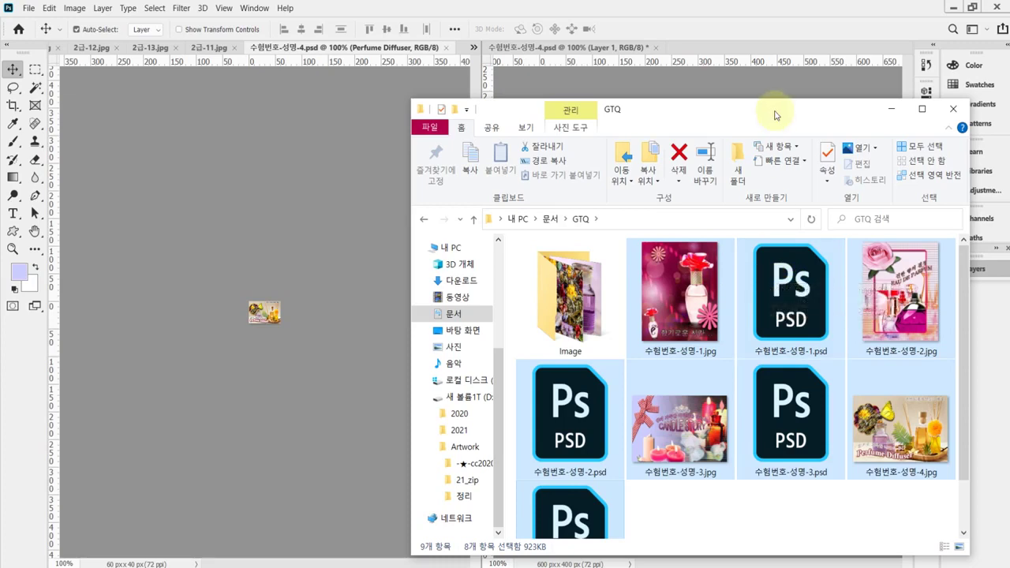
Open the 임시파일 folder in 바탕 화면 to view the working PSD files.
drag(775, 115, 770, 59)
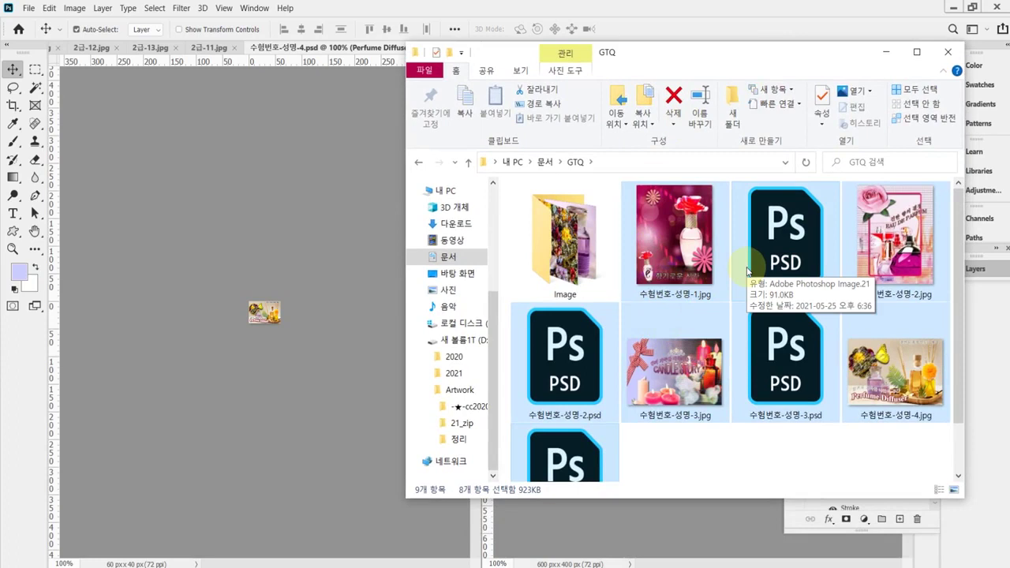
click(457, 273)
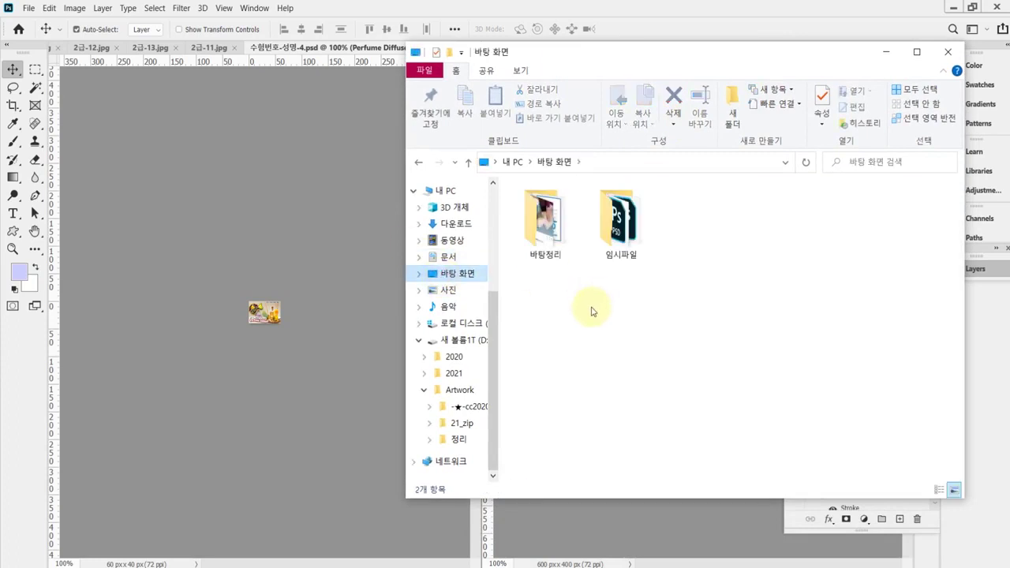
double_click(611, 255)
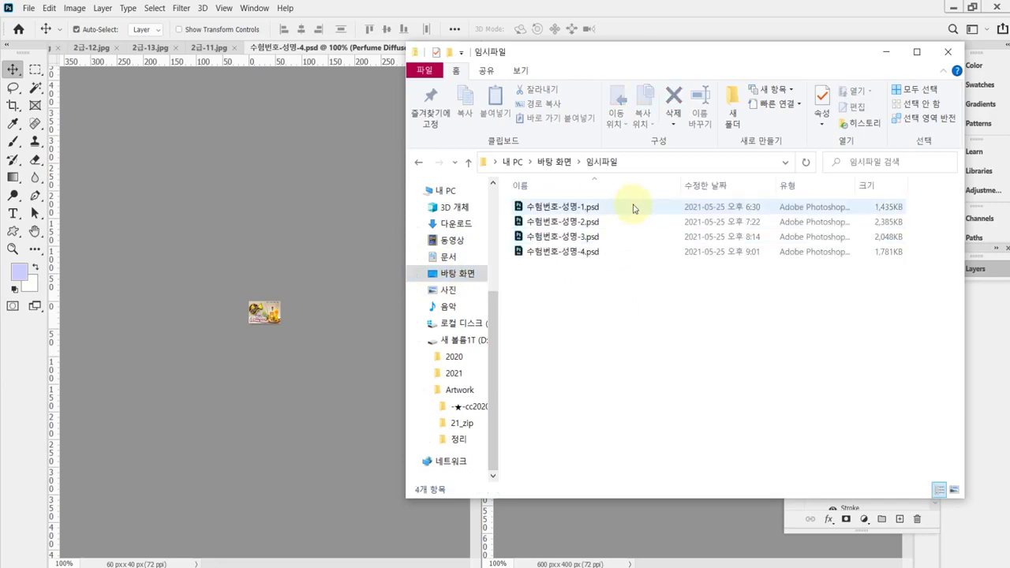
Switch to the GTQ textbook PDF in Acrobat Reader and read the candidate instructions on page 94 and the problem 1 conditions.
click(657, 9)
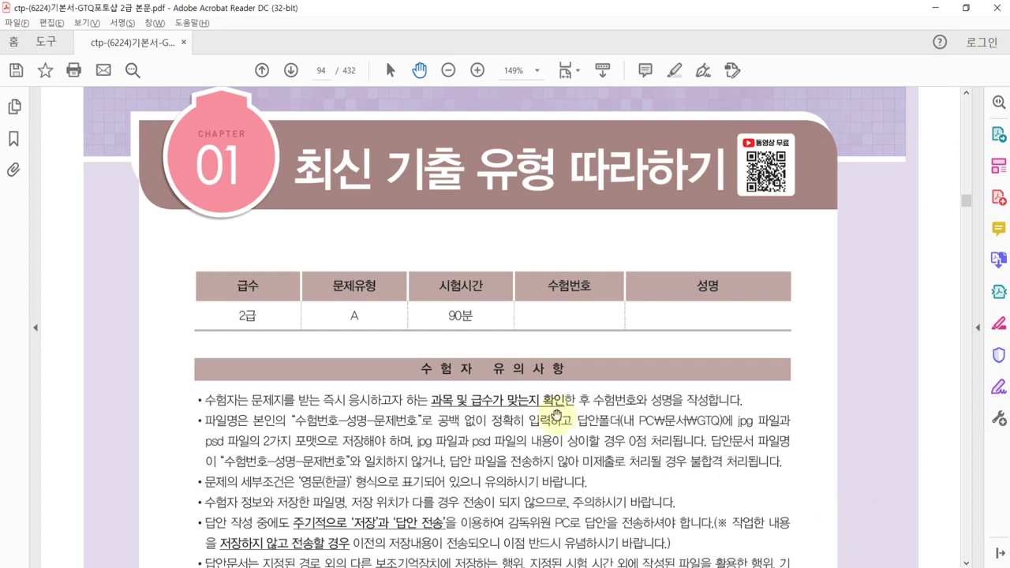
scroll(536, 346, down, 3)
scroll(535, 346, down, 3)
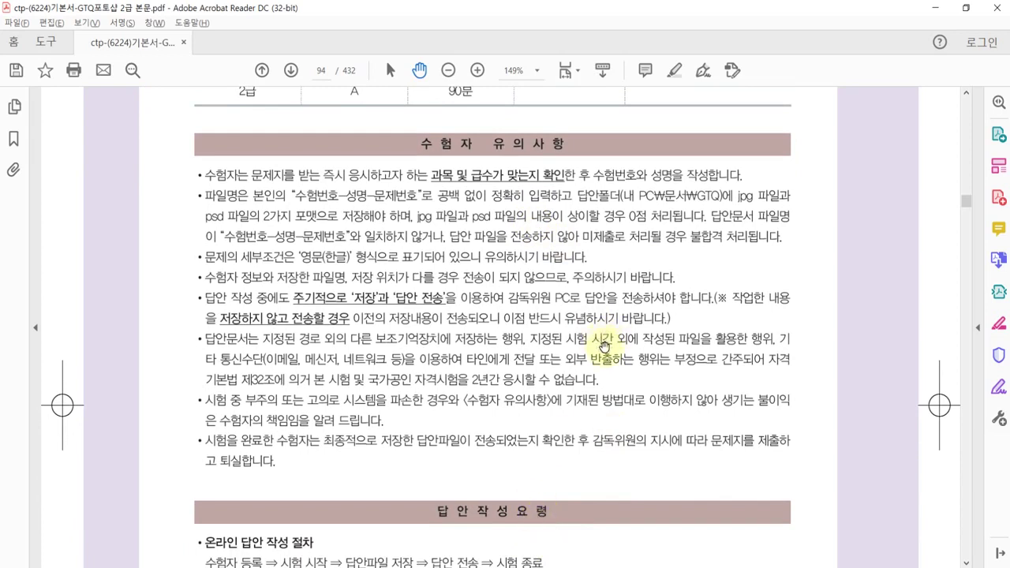
scroll(604, 338, down, 1)
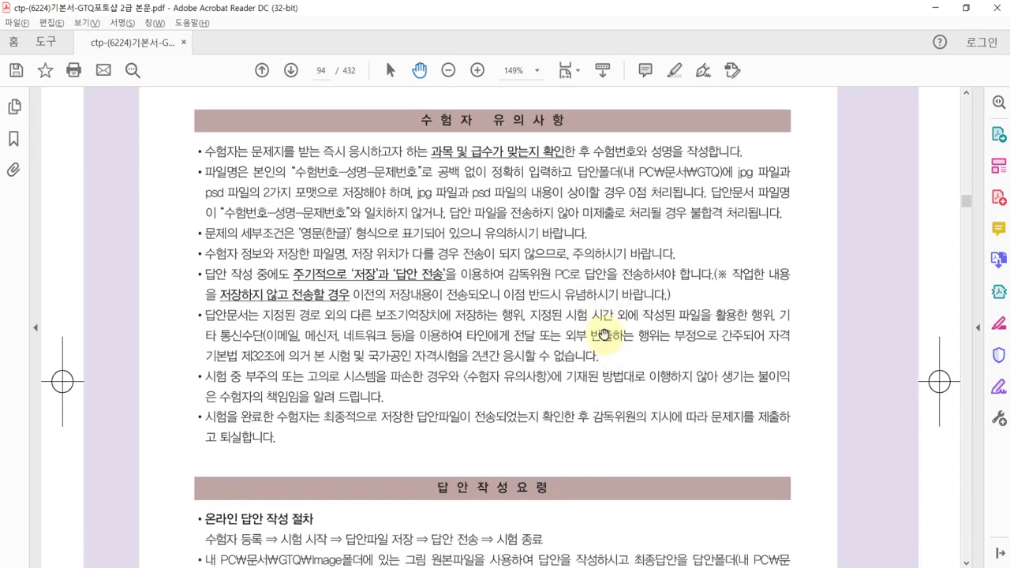
scroll(681, 378, down, 1)
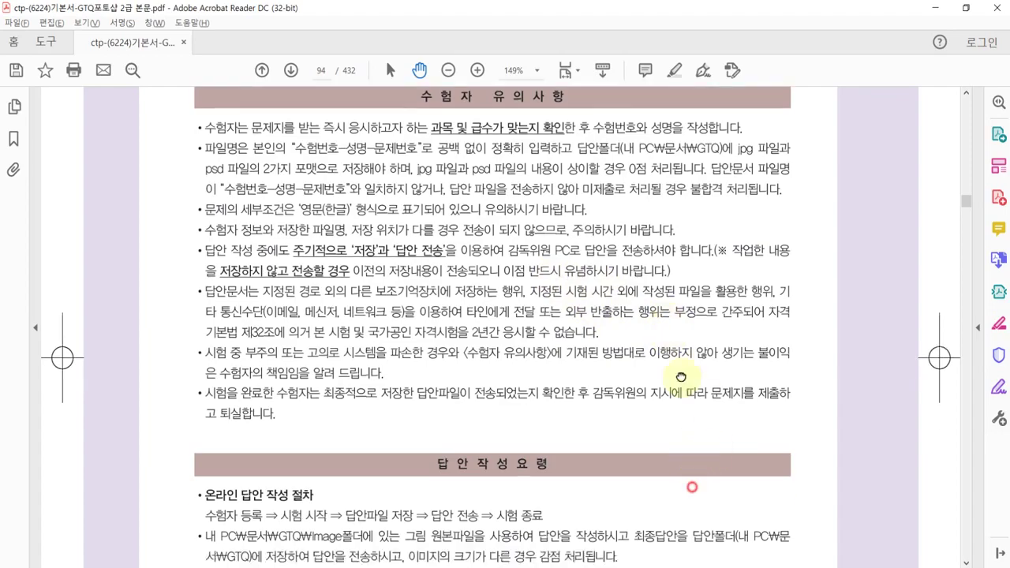
scroll(681, 377, down, 10)
click(261, 69)
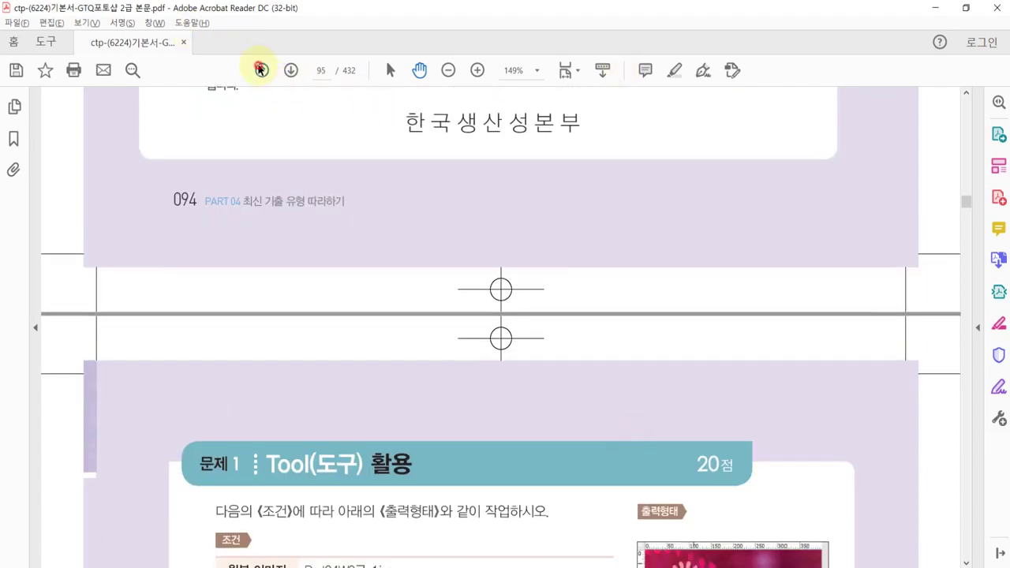
scroll(613, 417, down, 15)
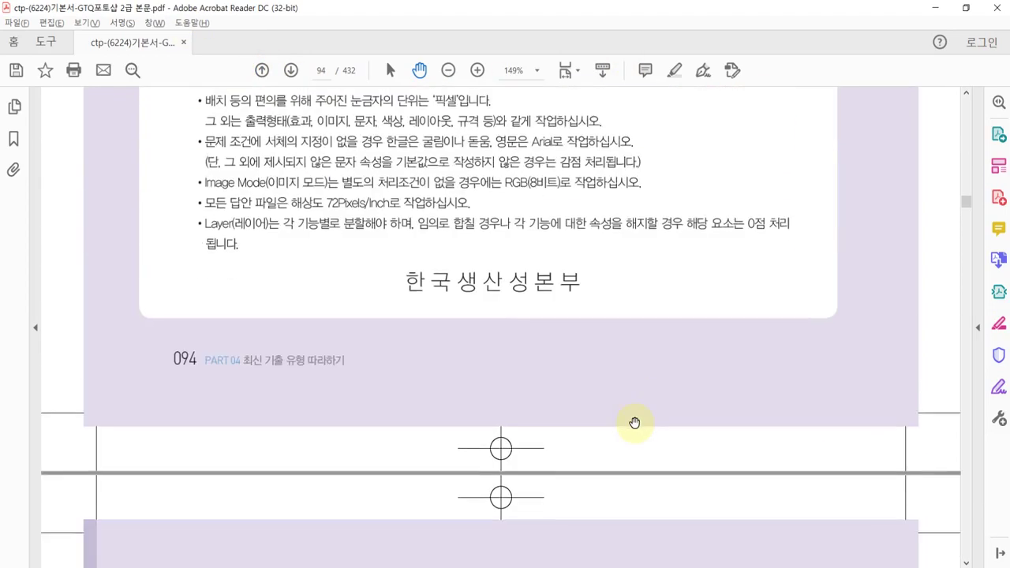
scroll(635, 422, down, 10)
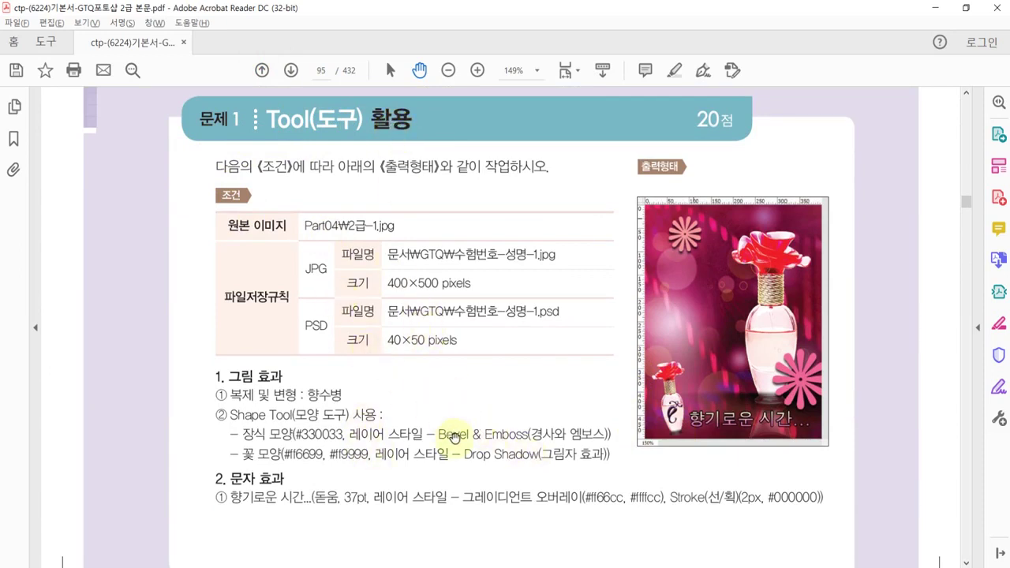
drag(565, 478, 562, 456)
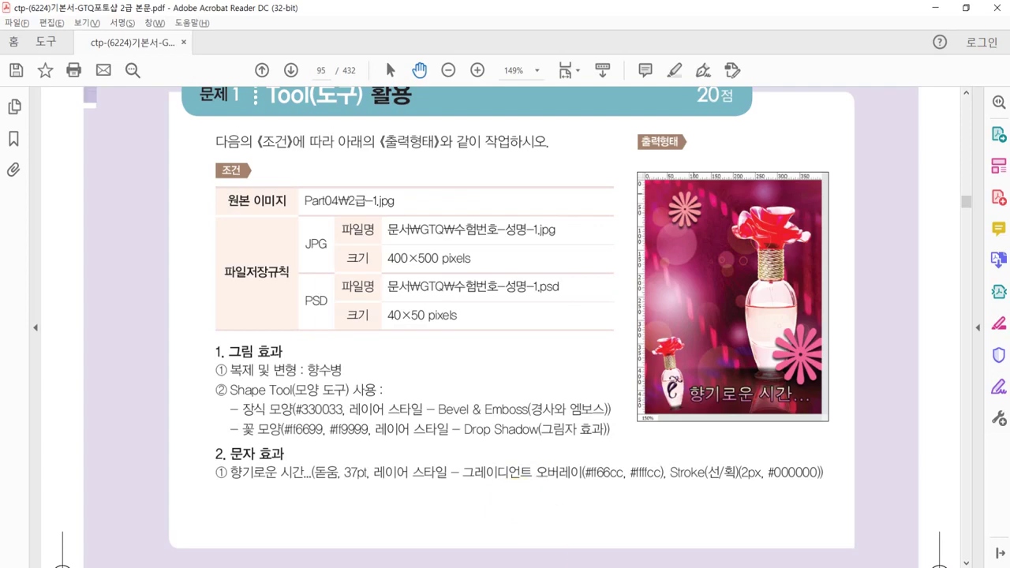
Switch to Photoshop and bring the 2급-1.jpg document into focus.
click(537, 513)
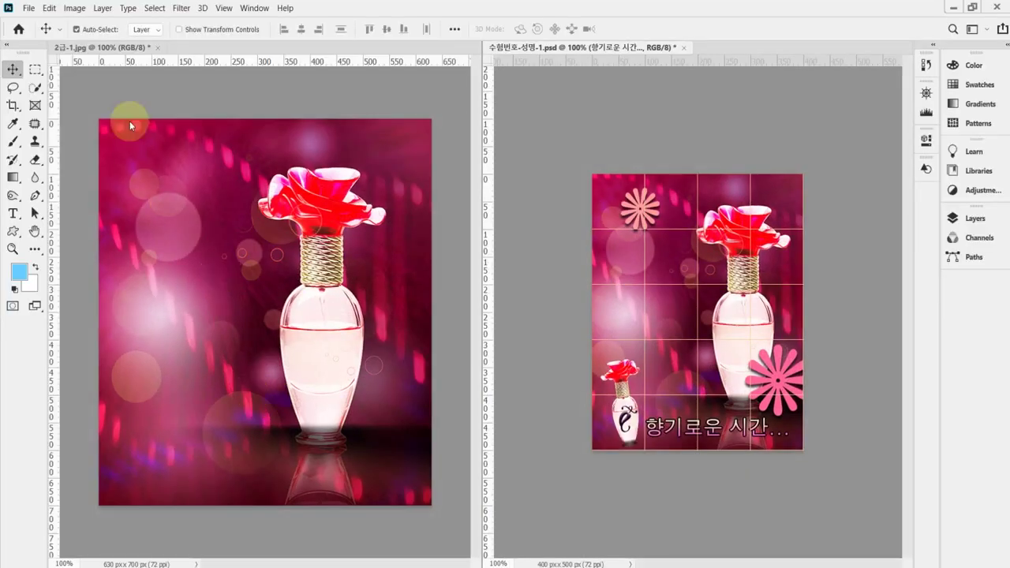
click(126, 80)
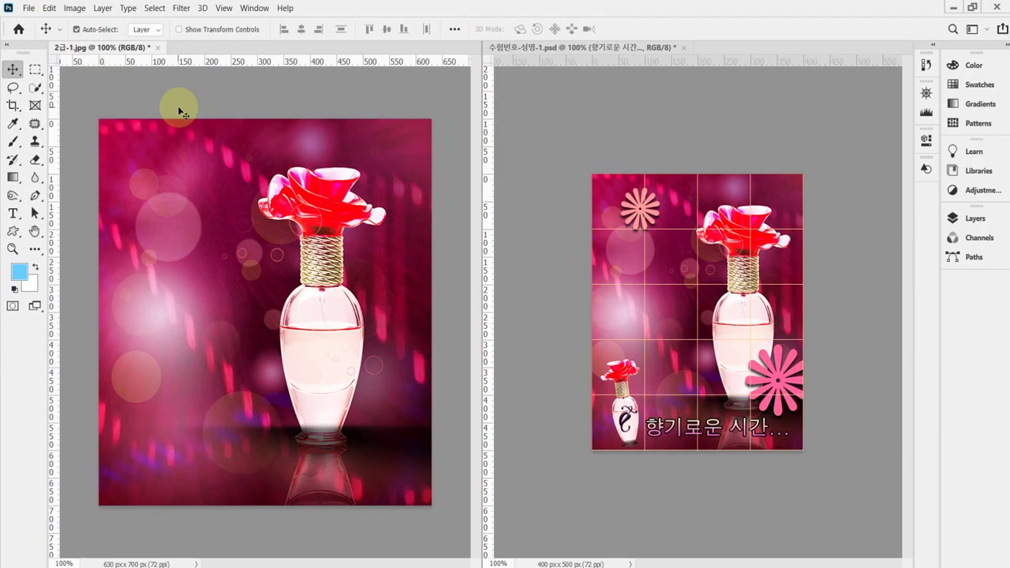
key(alt+Tab)
Create a new 400 × 500 pixel document at 72 pixels/inch, RGB Color, 8 bit, with a white background.
click(29, 8)
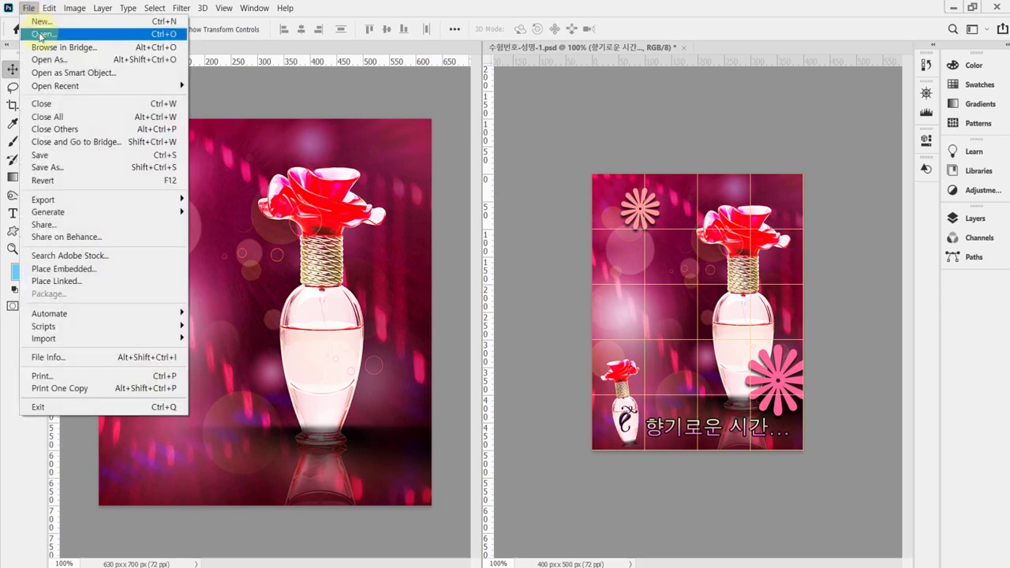
click(36, 22)
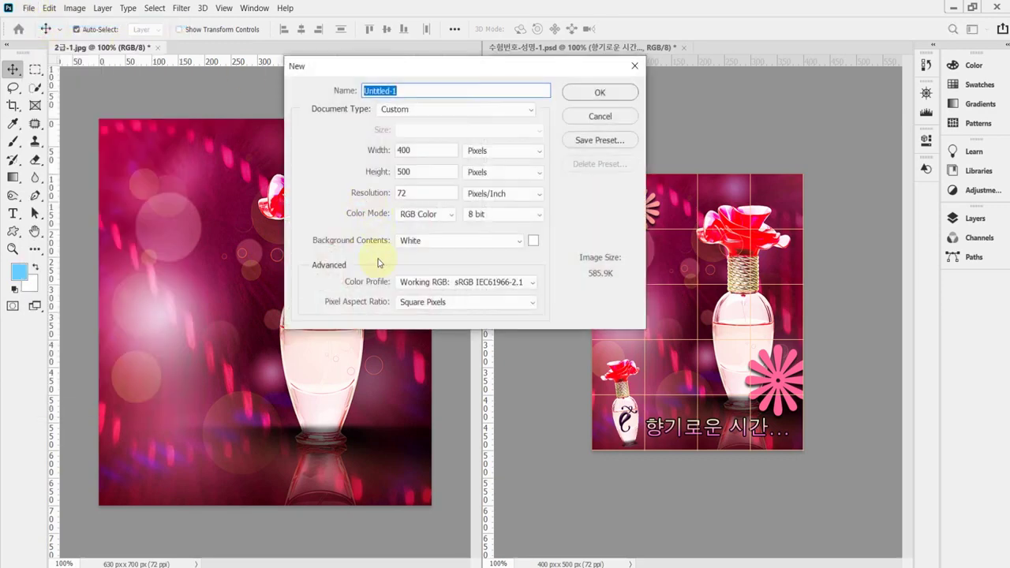
drag(470, 66, 467, 89)
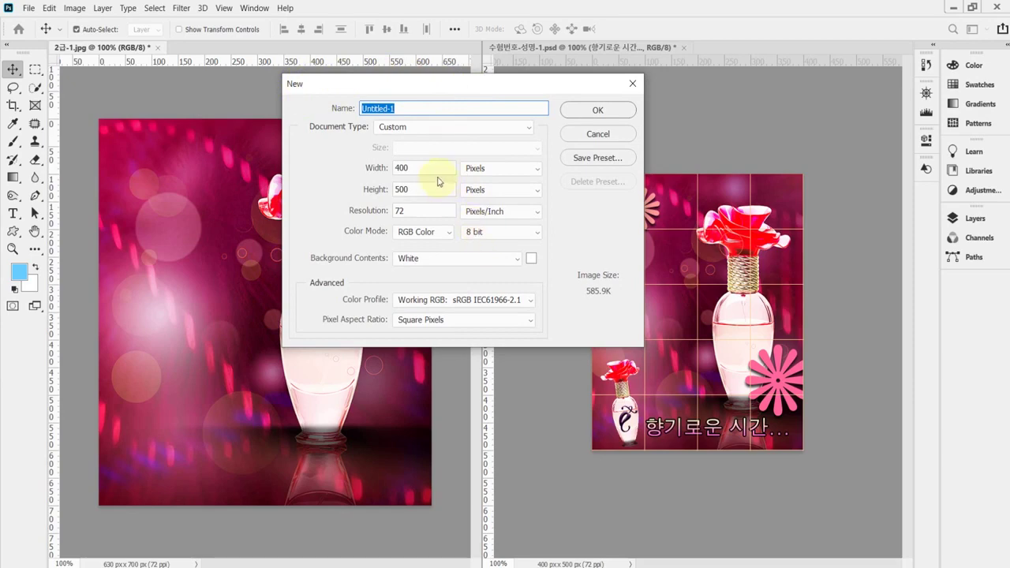
click(524, 168)
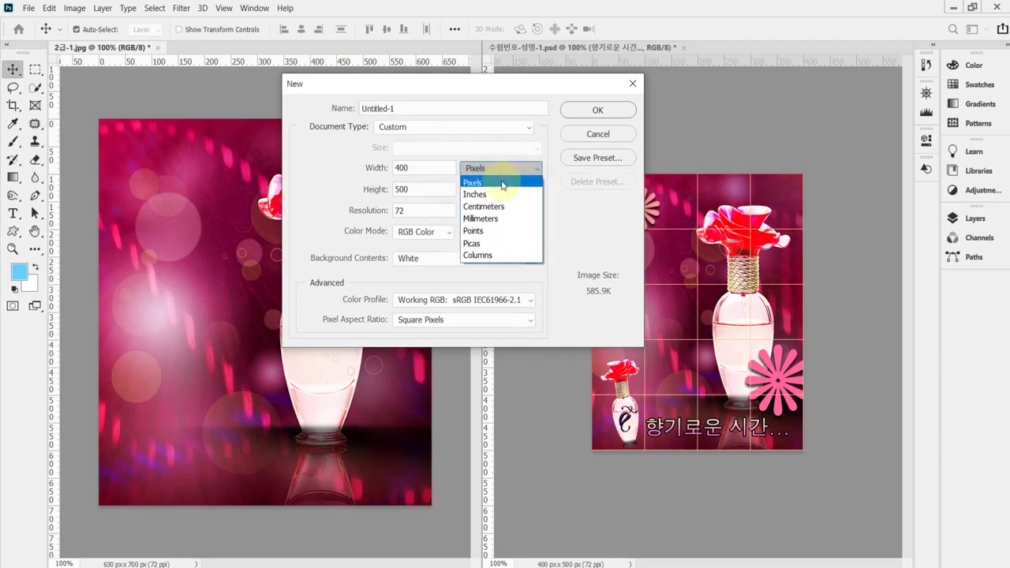
click(502, 185)
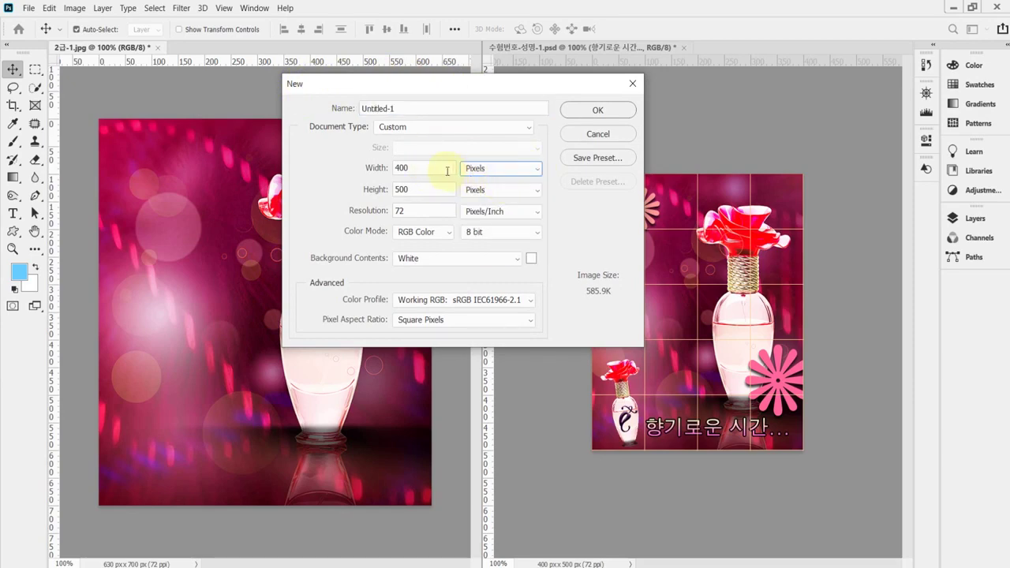
drag(447, 170, 356, 174)
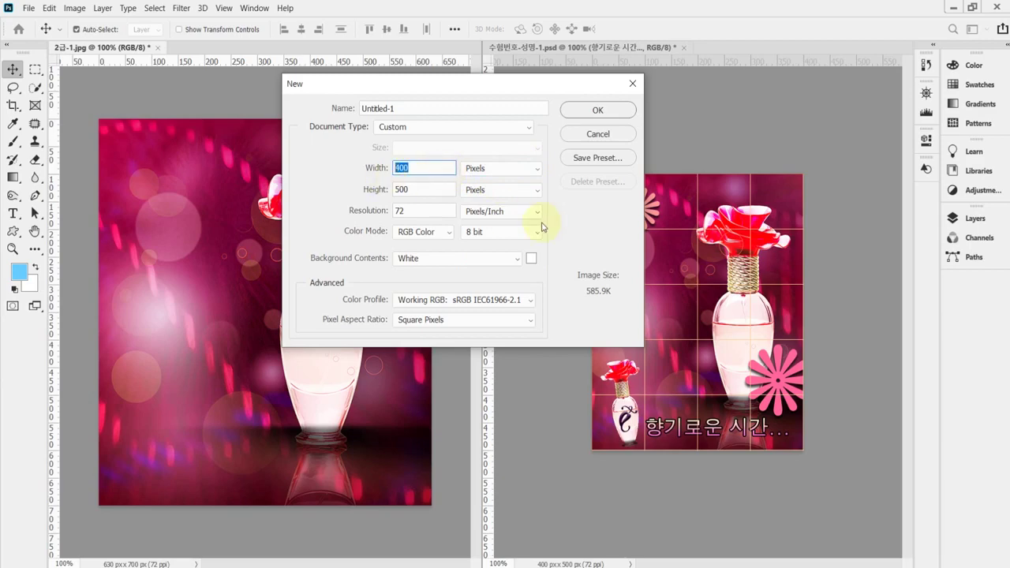
key(Tab)
key(Tab)
key(Tab)
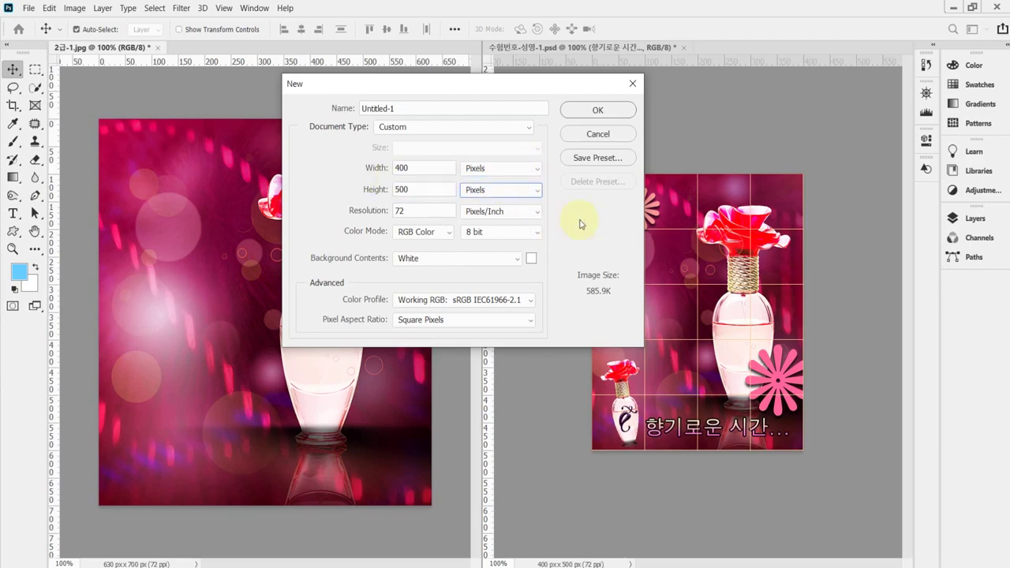
key(Tab)
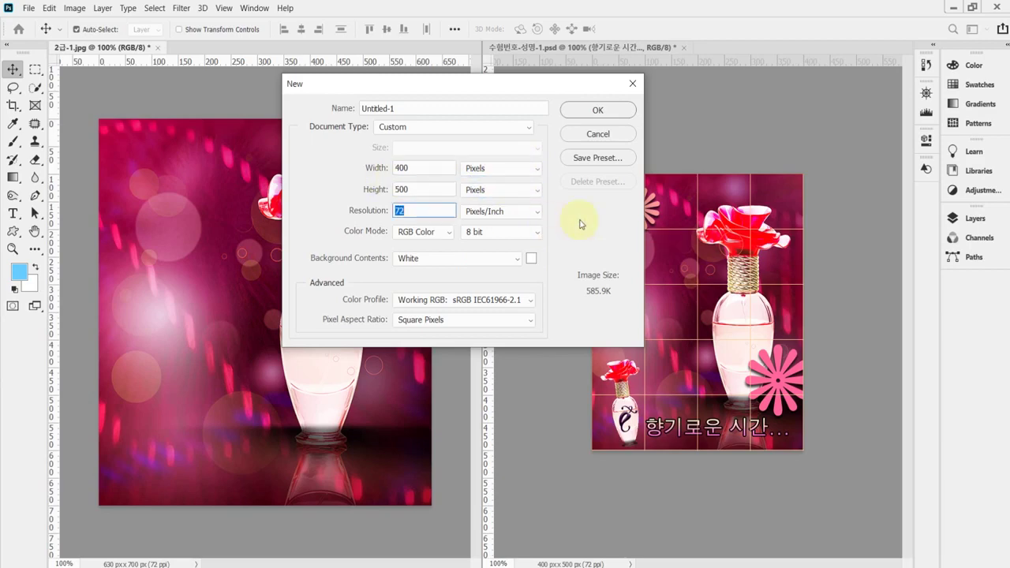
key(Tab)
key(Tab)
key(Tab)
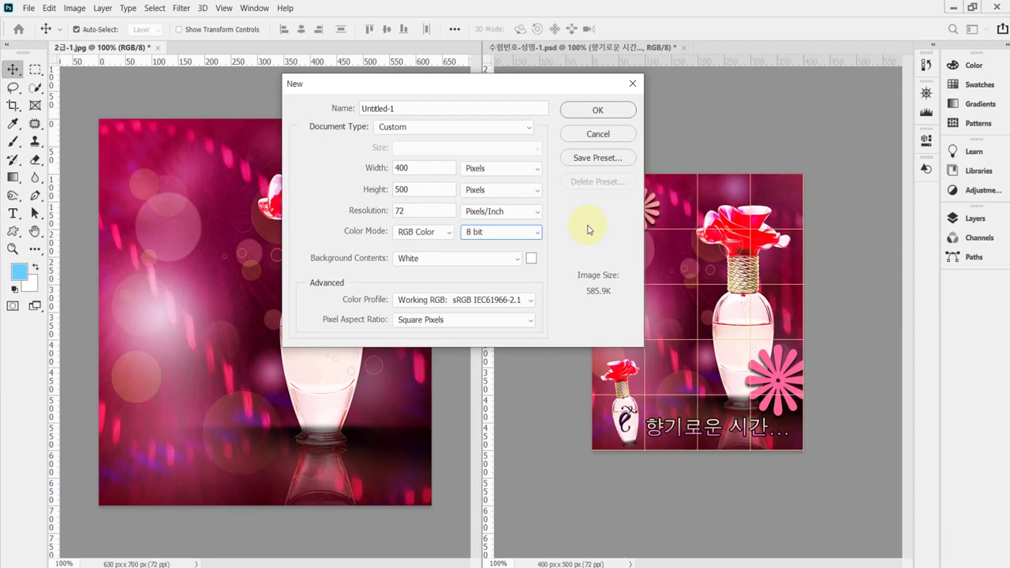
key(Tab)
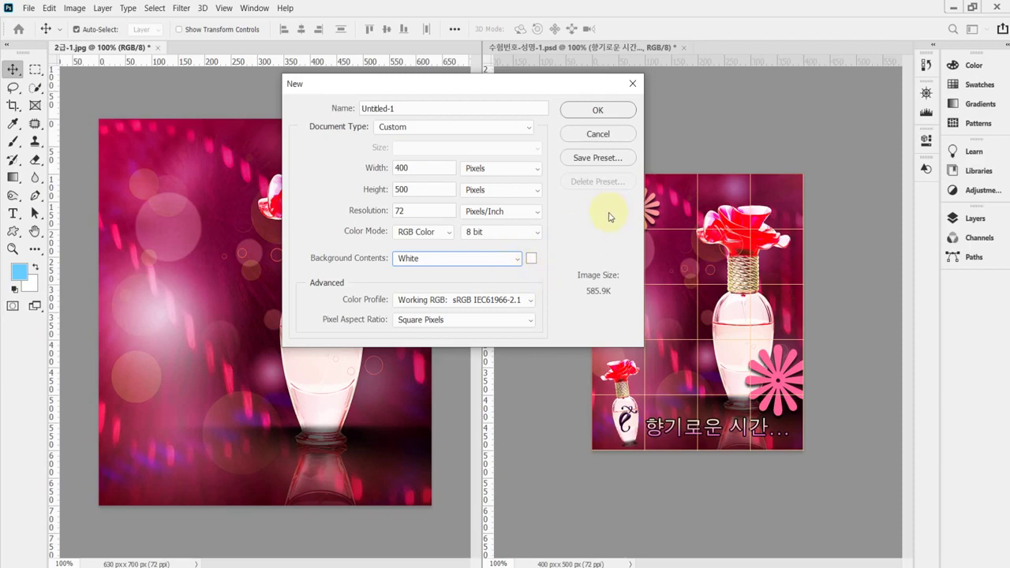
click(598, 112)
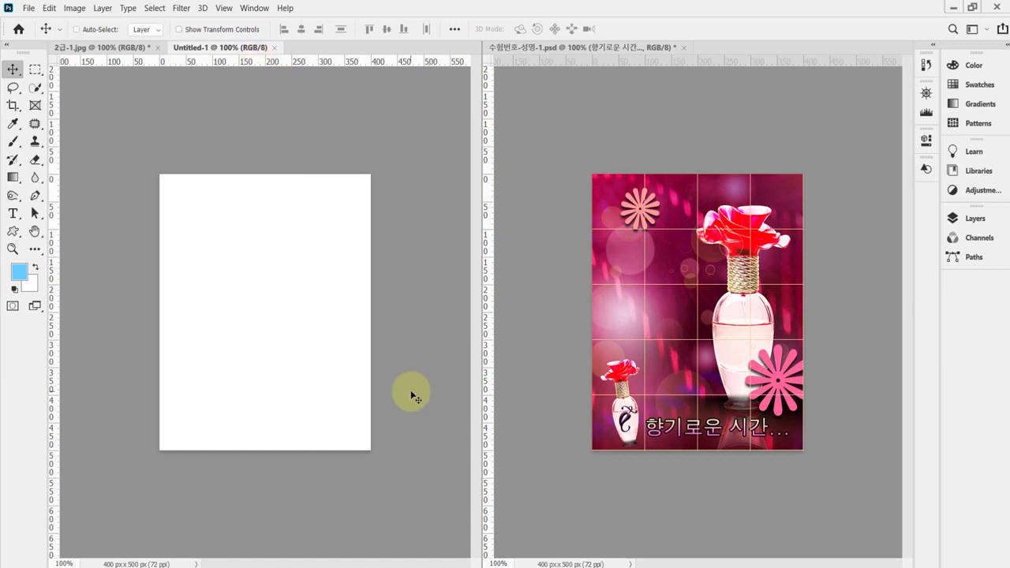
Show the grid on the new blank document and open the general Preferences.
key(ctrl+apostrophe)
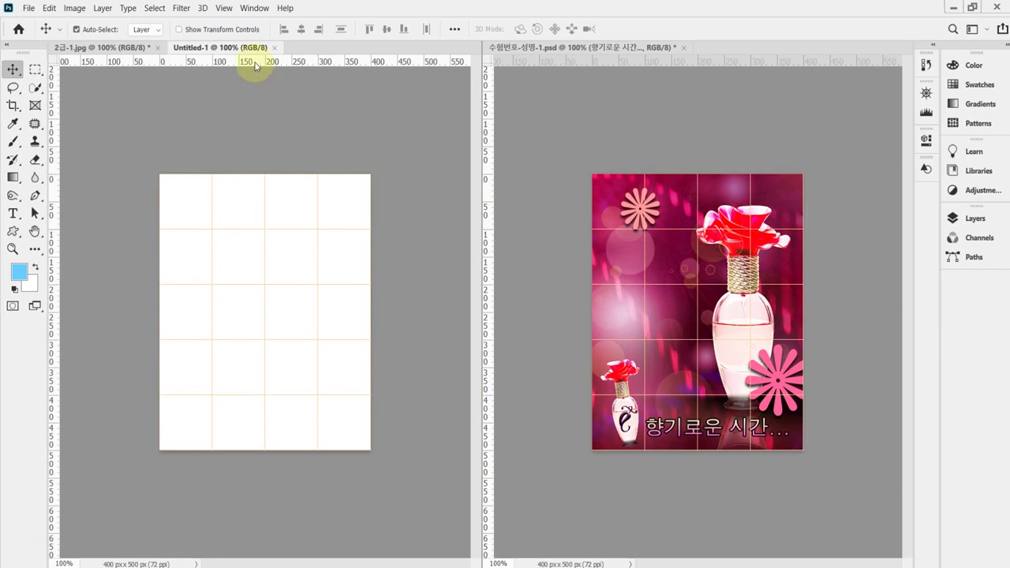
key(ctrl)
key(i)
key(ctrl+k)
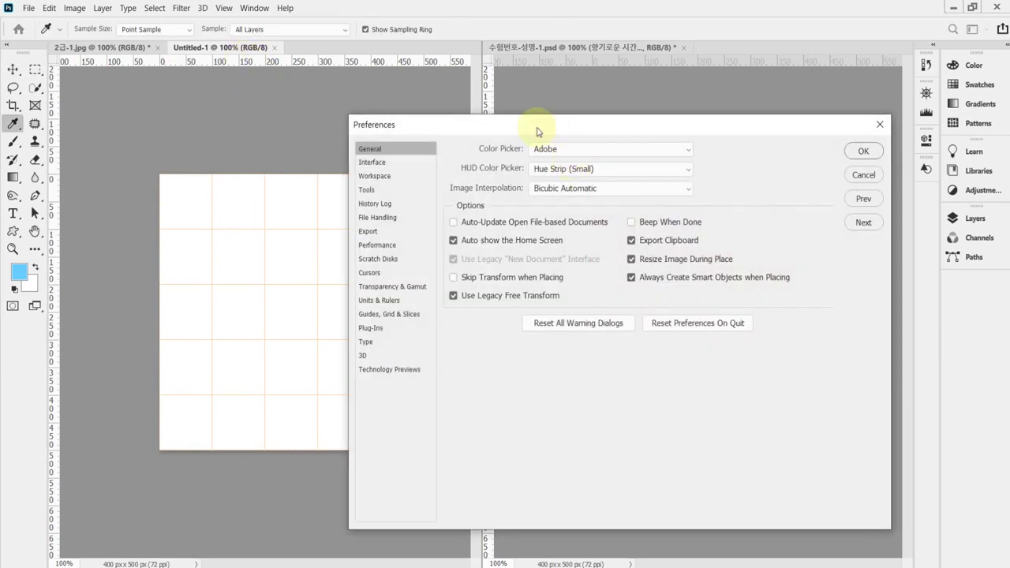
drag(538, 131, 486, 115)
click(49, 8)
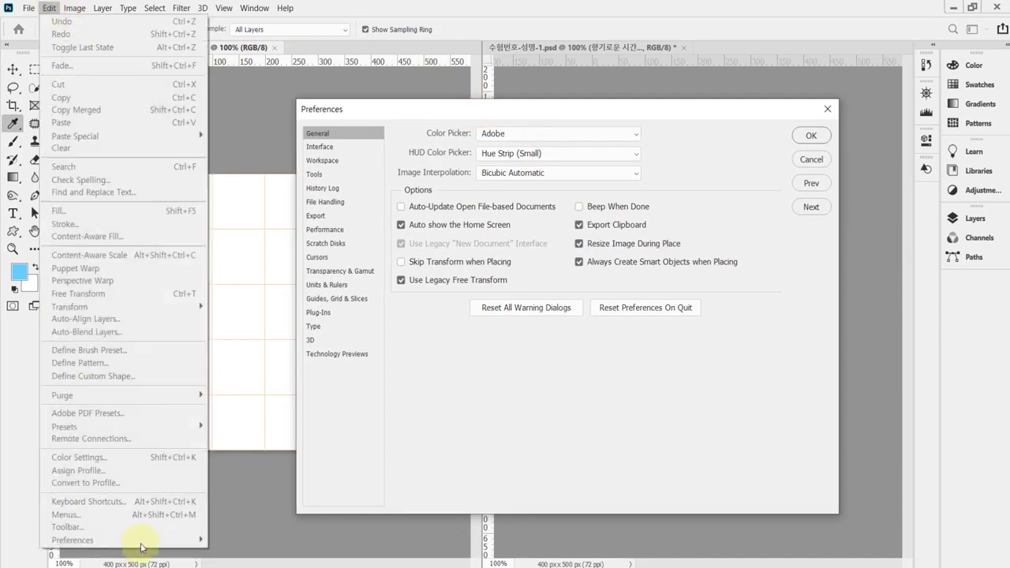
click(340, 110)
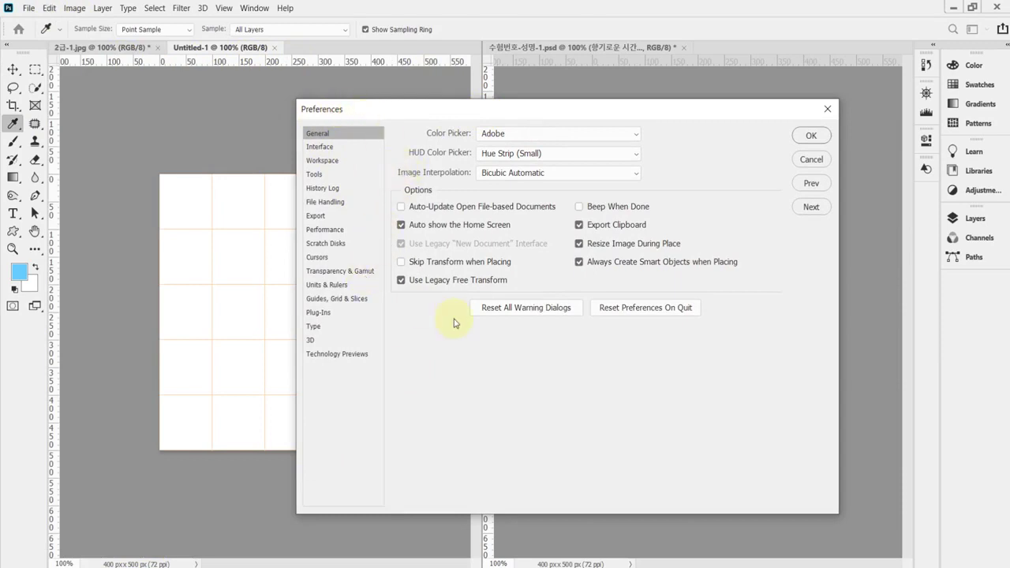
Set a gridline every 100 pixels in the Guides, Grid & Slices preferences.
click(345, 301)
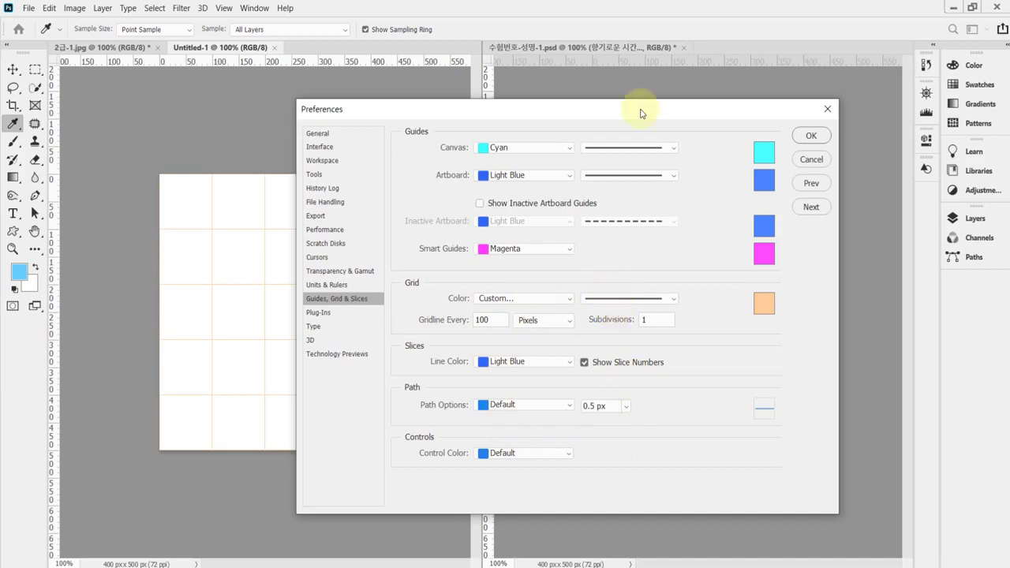
drag(641, 113, 642, 90)
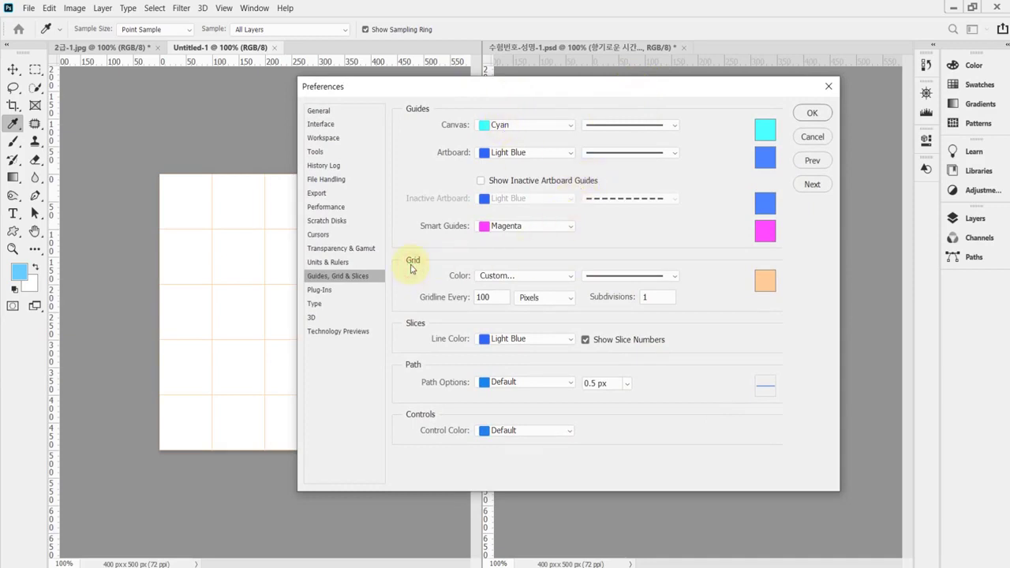
double_click(498, 296)
click(550, 300)
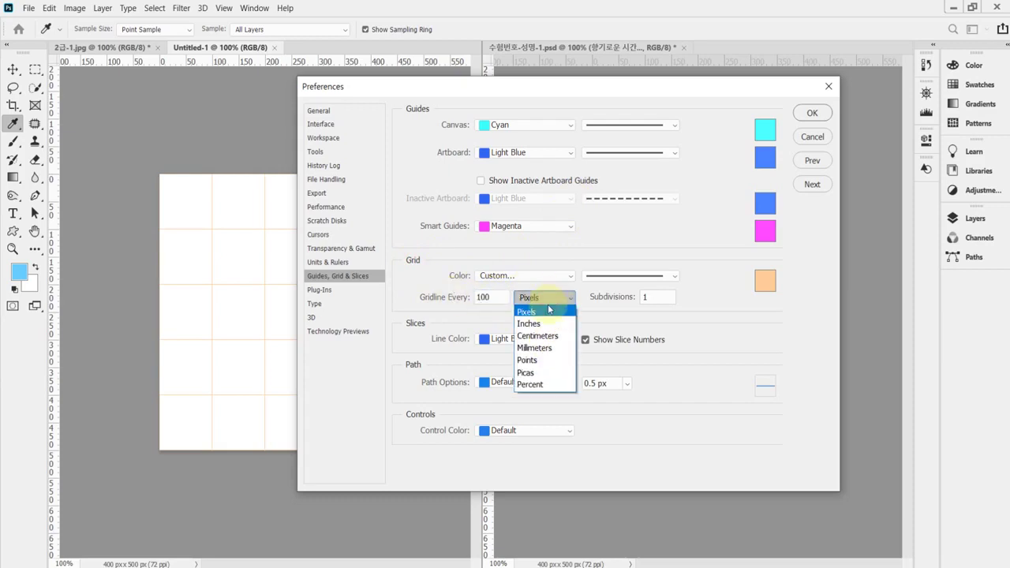
click(542, 310)
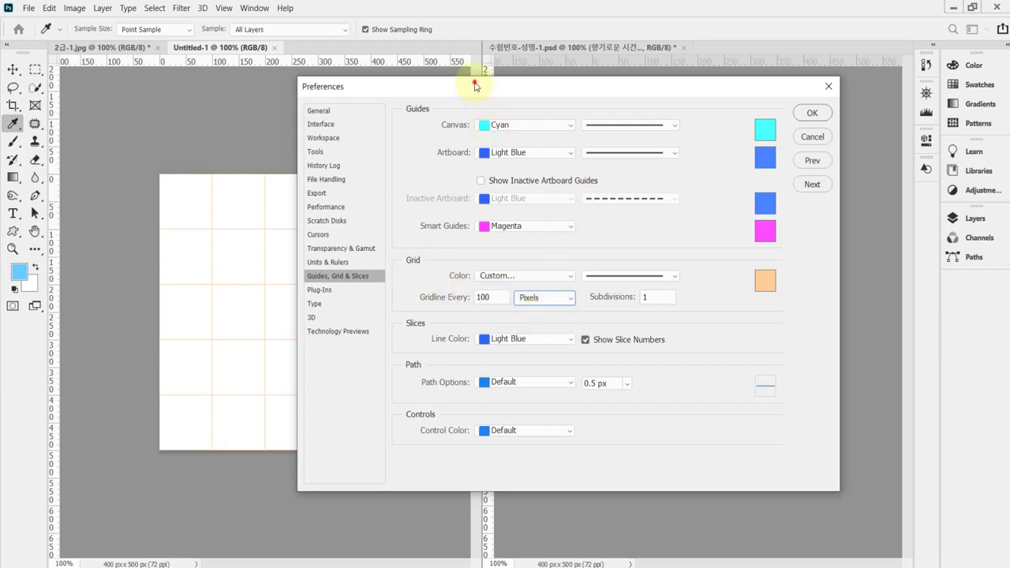
drag(474, 78, 576, 72)
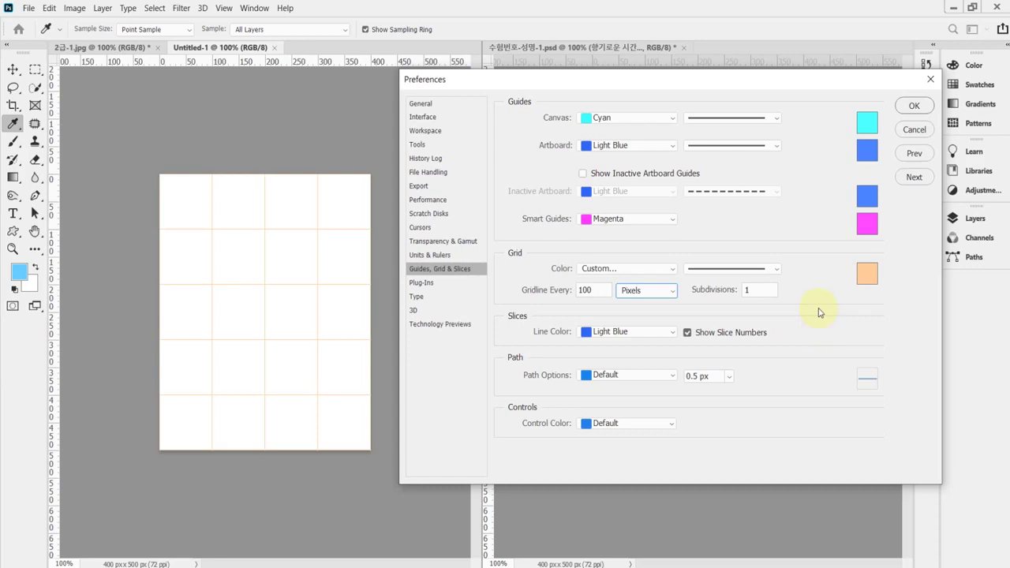
Accept #ffcc99 as the grid color and apply the preferences.
click(868, 275)
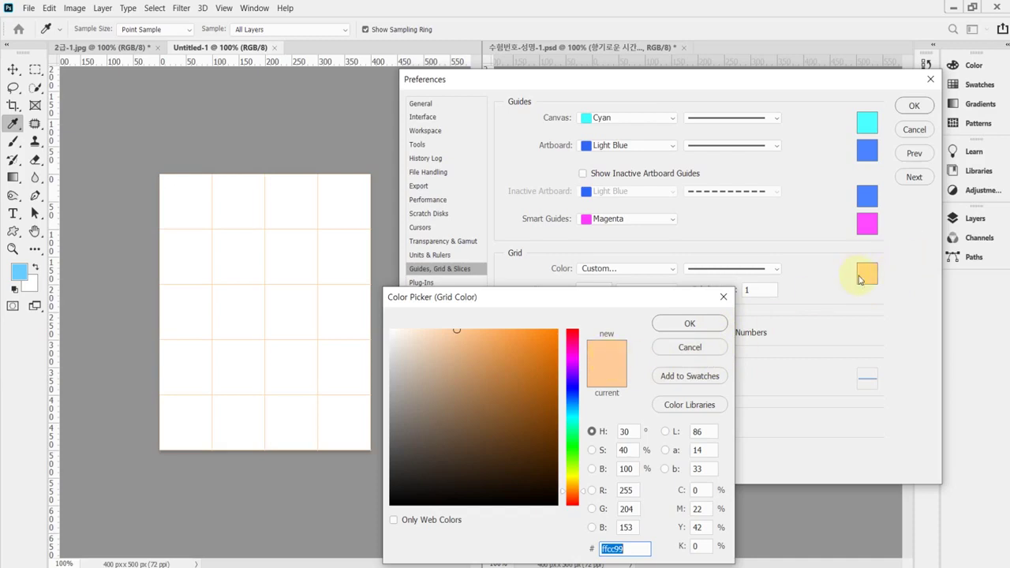
key(Return)
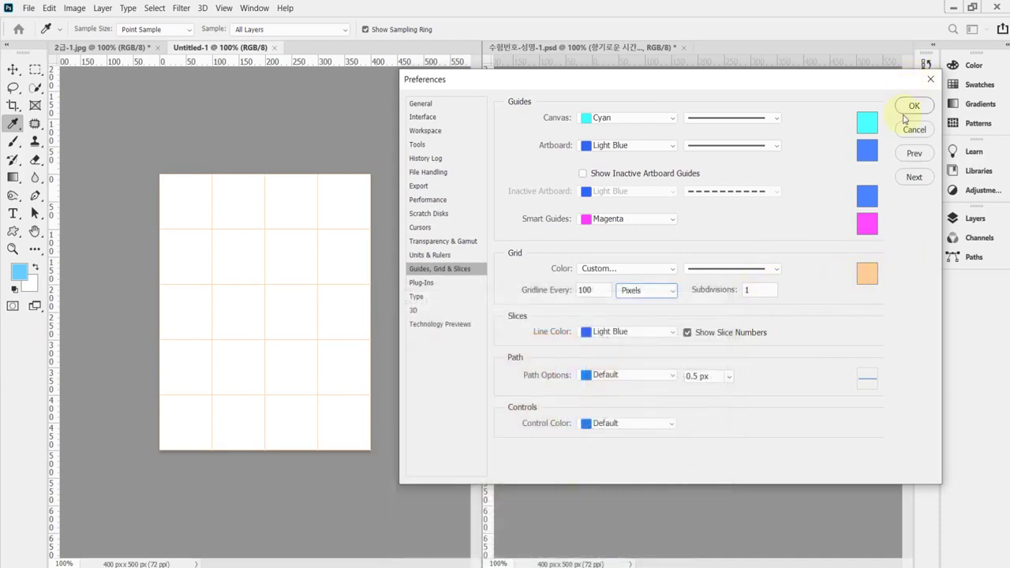
click(908, 109)
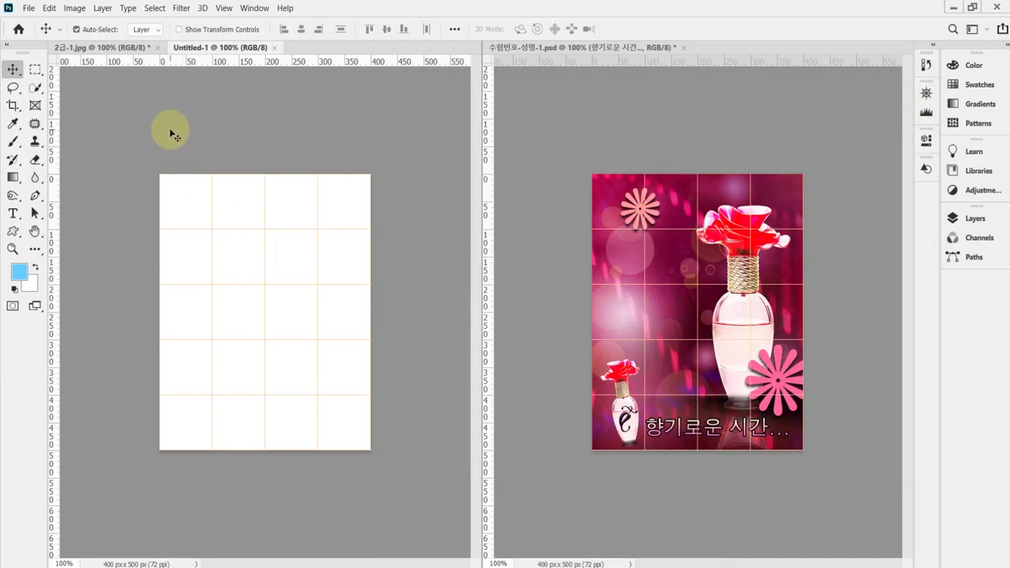
Compare the source and blank documents, then browse to 문서 > GTQ > Image to preview 2급-1.jpg without opening it.
click(73, 49)
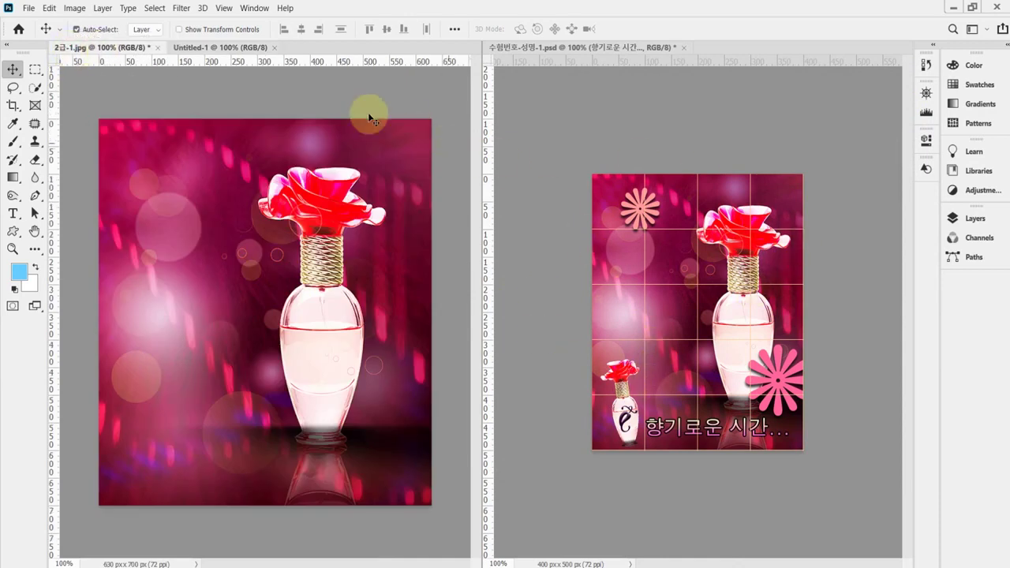
click(218, 48)
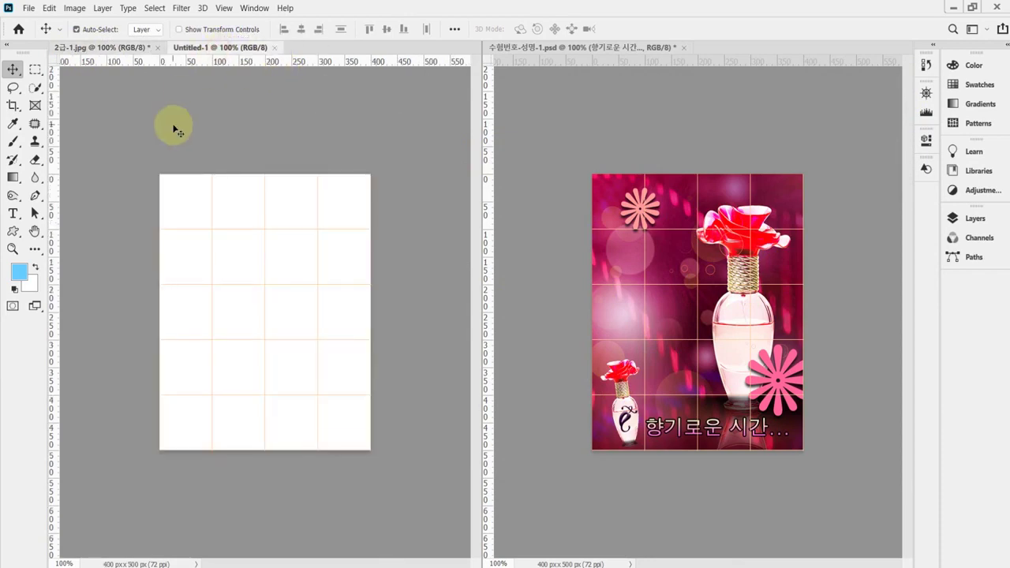
click(28, 8)
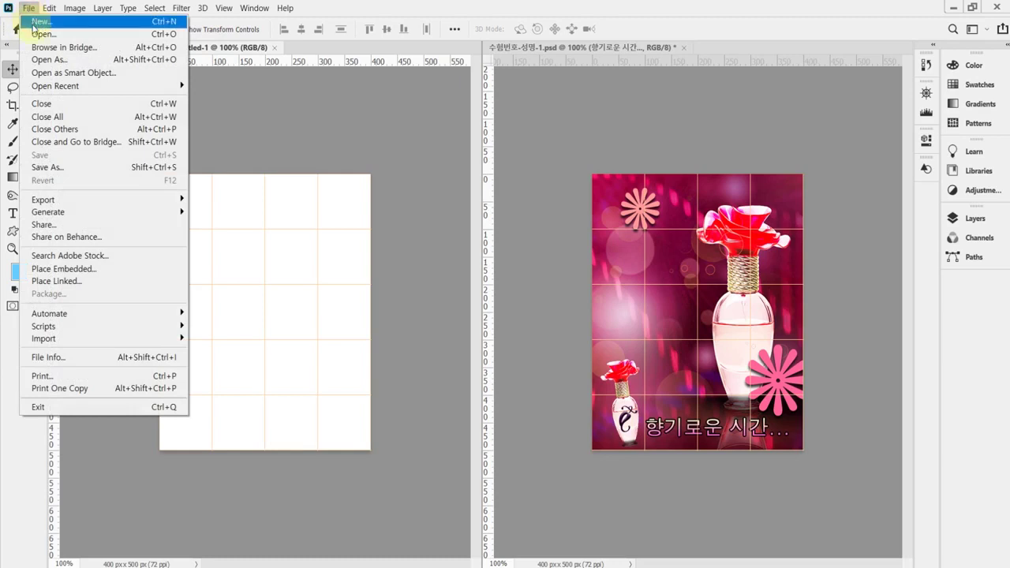
click(40, 34)
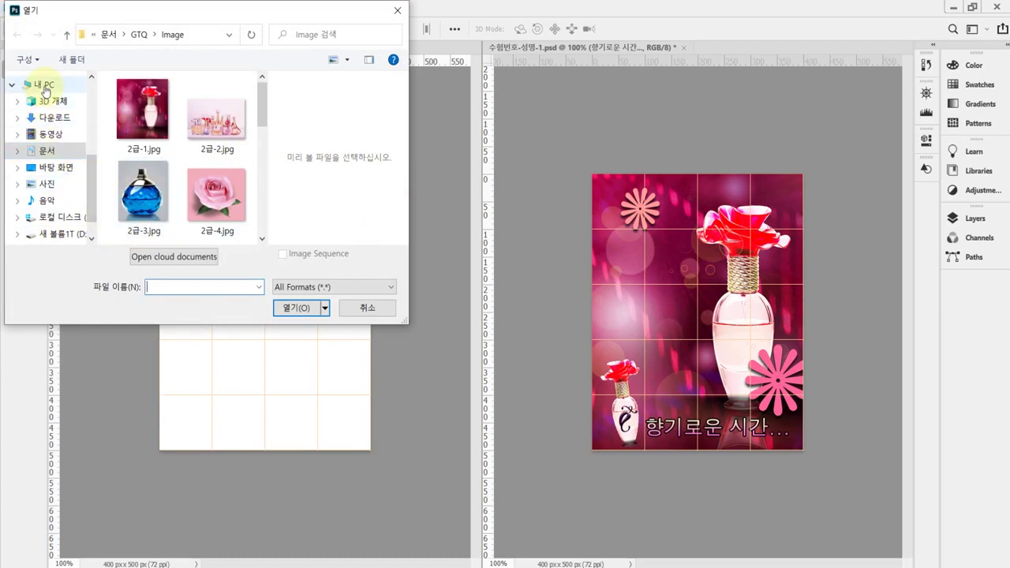
click(34, 153)
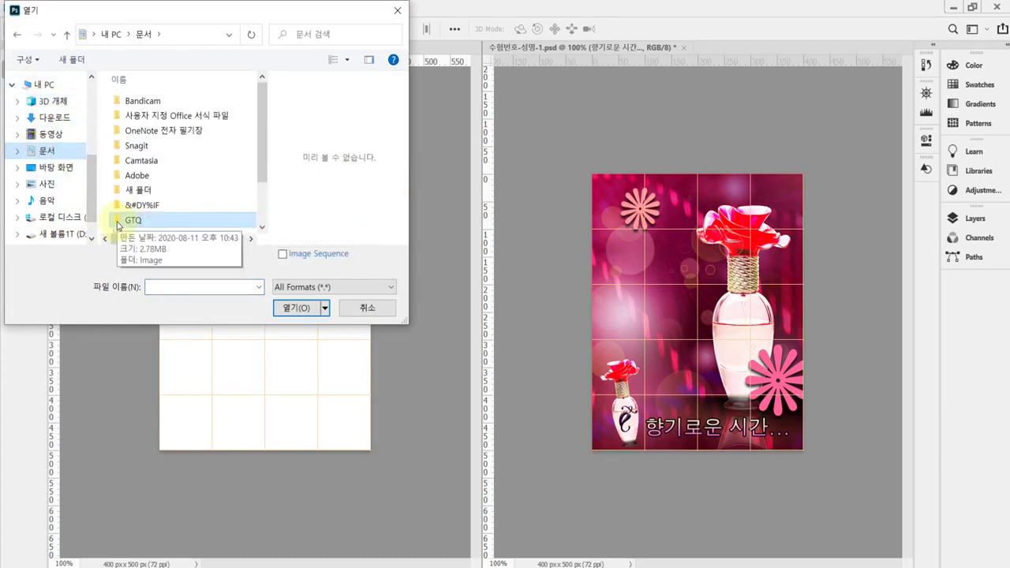
double_click(118, 224)
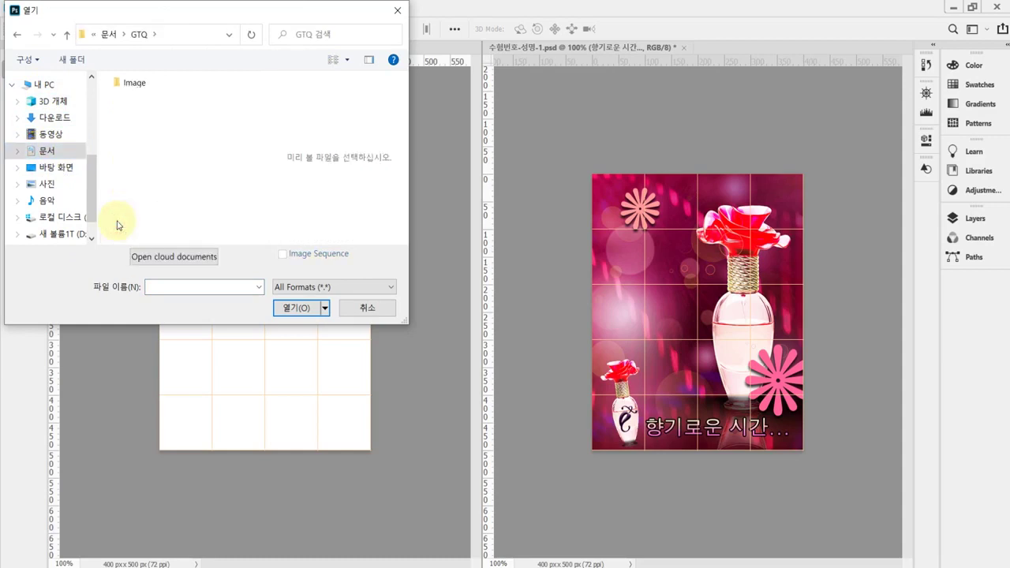
double_click(118, 83)
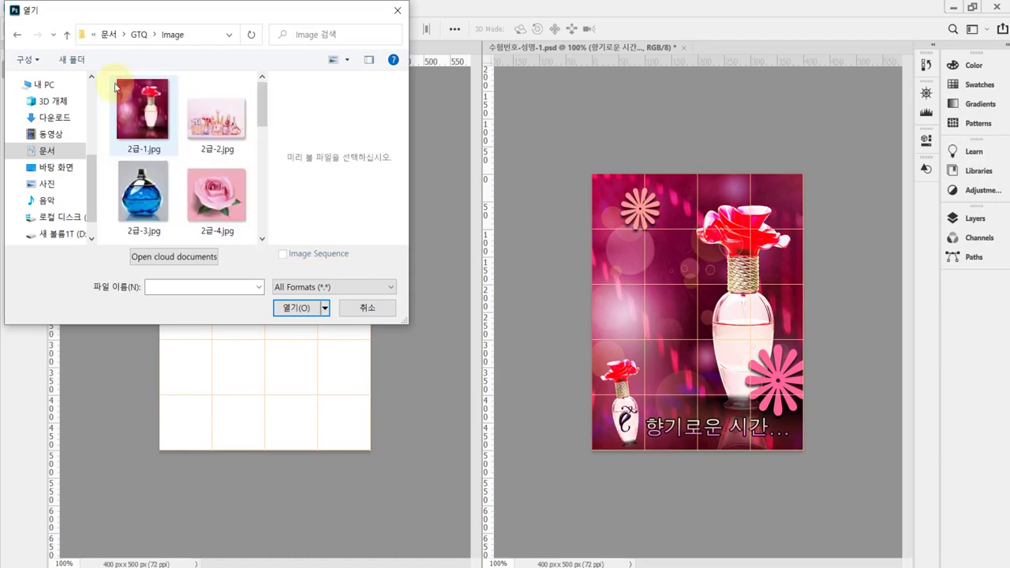
click(150, 116)
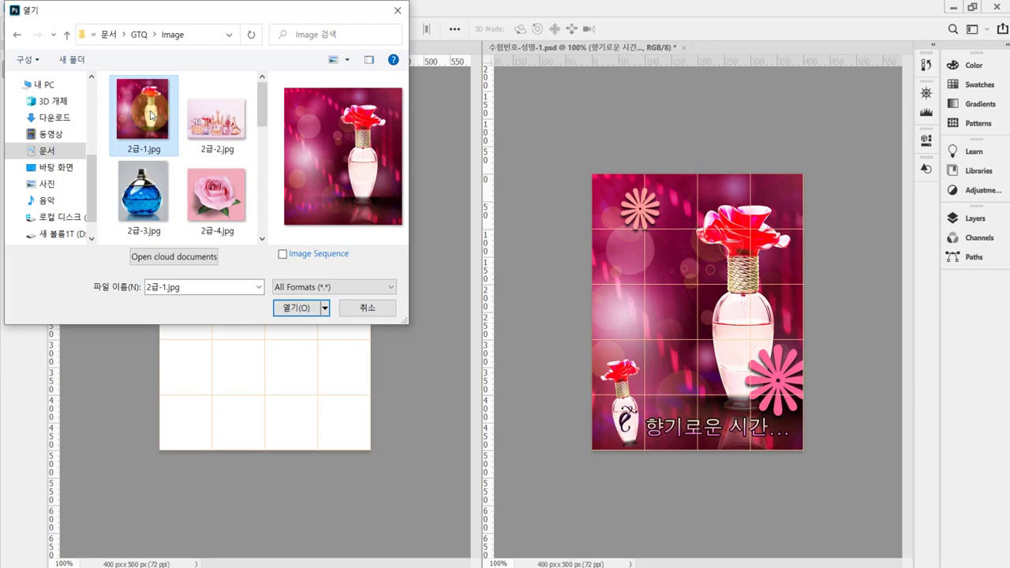
key(Escape)
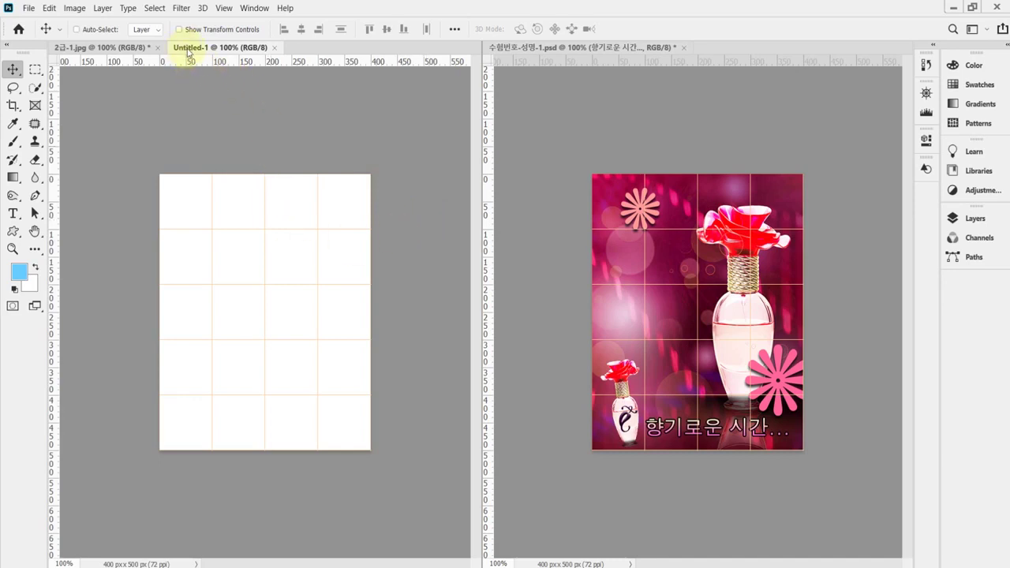
Start saving the blank document under a new name and choose the desktop (바탕 화면) as its location.
key(ctrl+shift+s)
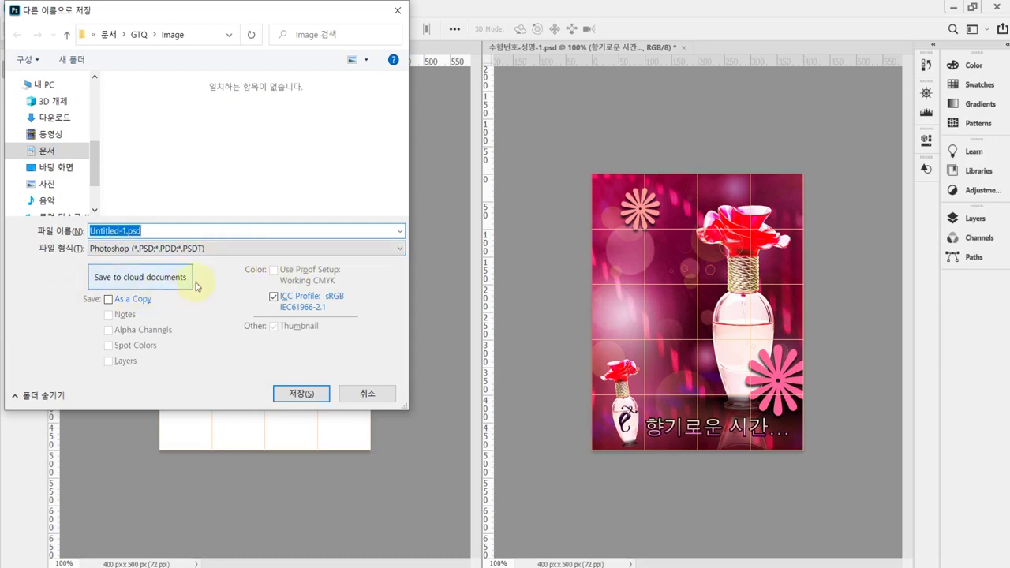
click(37, 170)
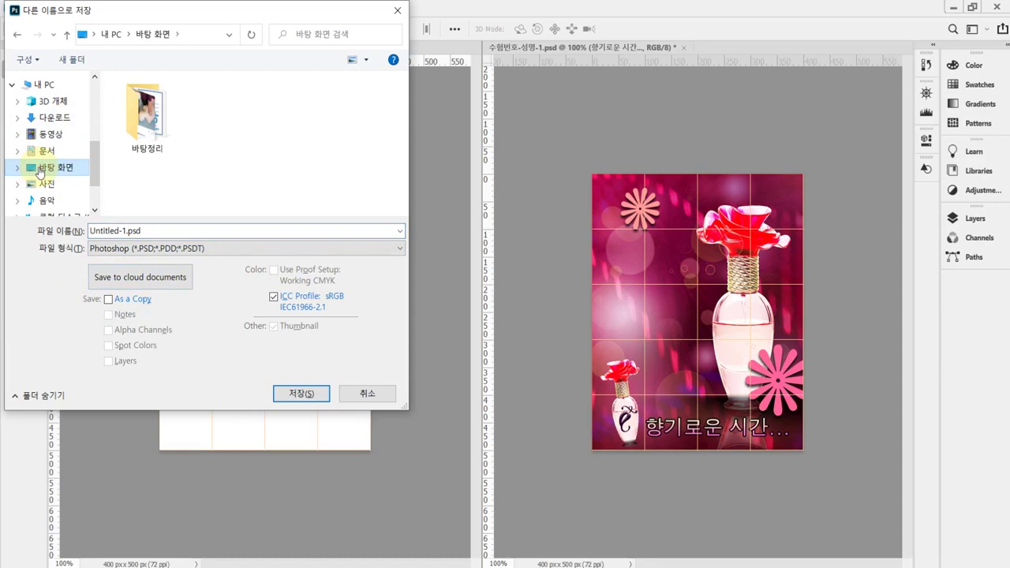
drag(96, 166, 97, 198)
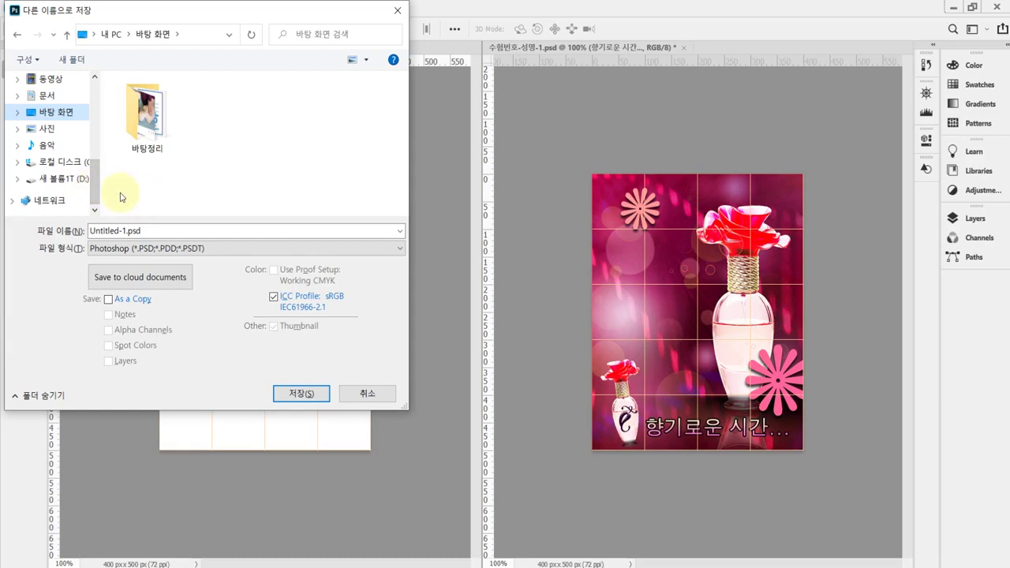
click(39, 117)
Create a desktop folder named 임시파일 and open it as the save location.
click(76, 64)
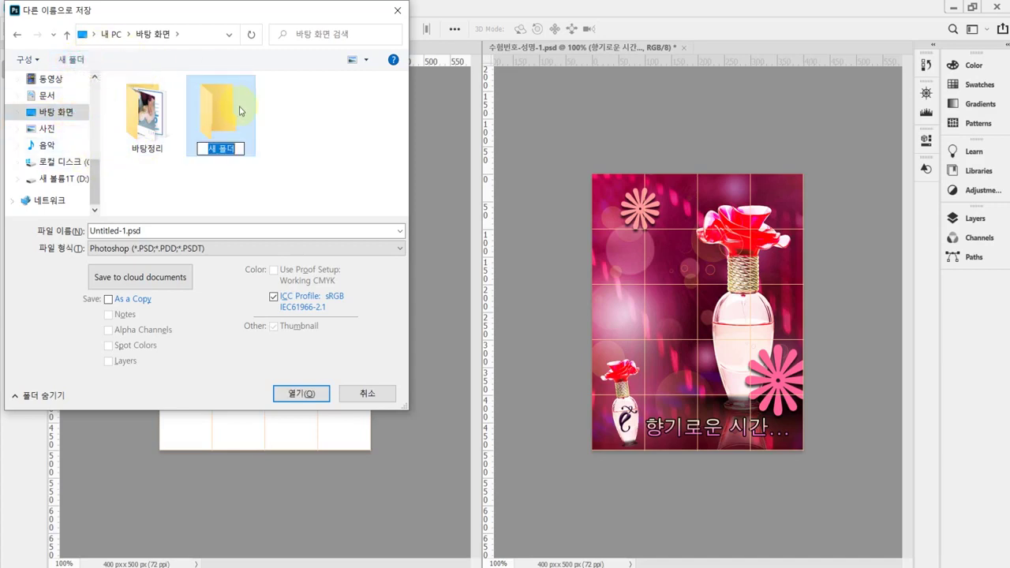
text(dlat)
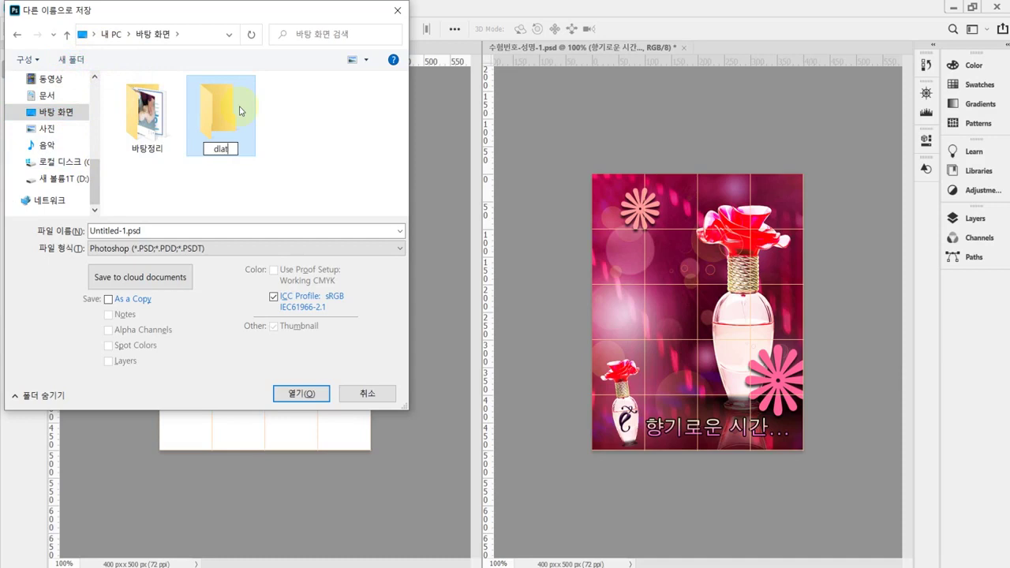
key(BackSpace)
key(BackSpace)
text(임ㅅ)
text(시파일)
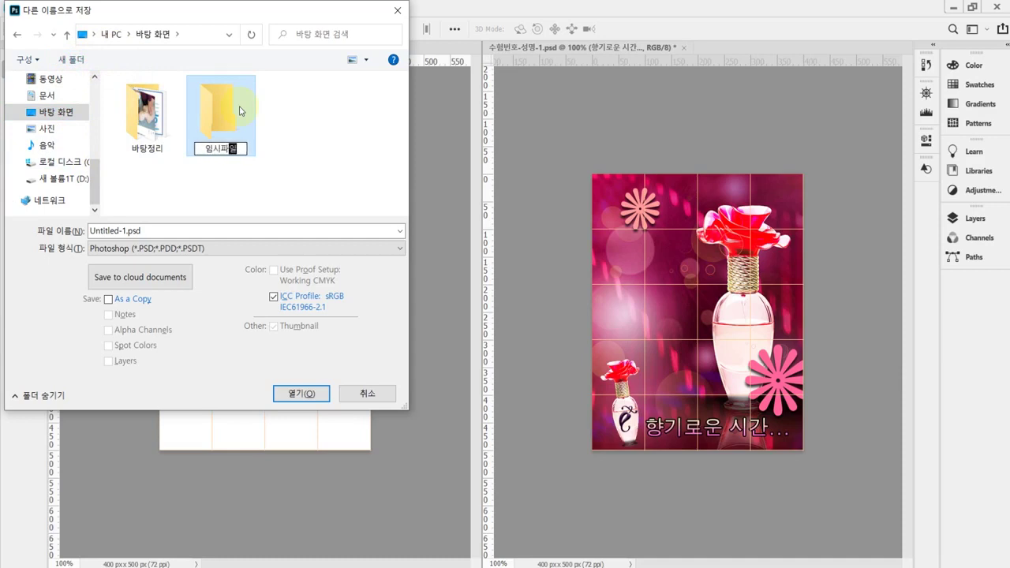
key(Return)
click(241, 111)
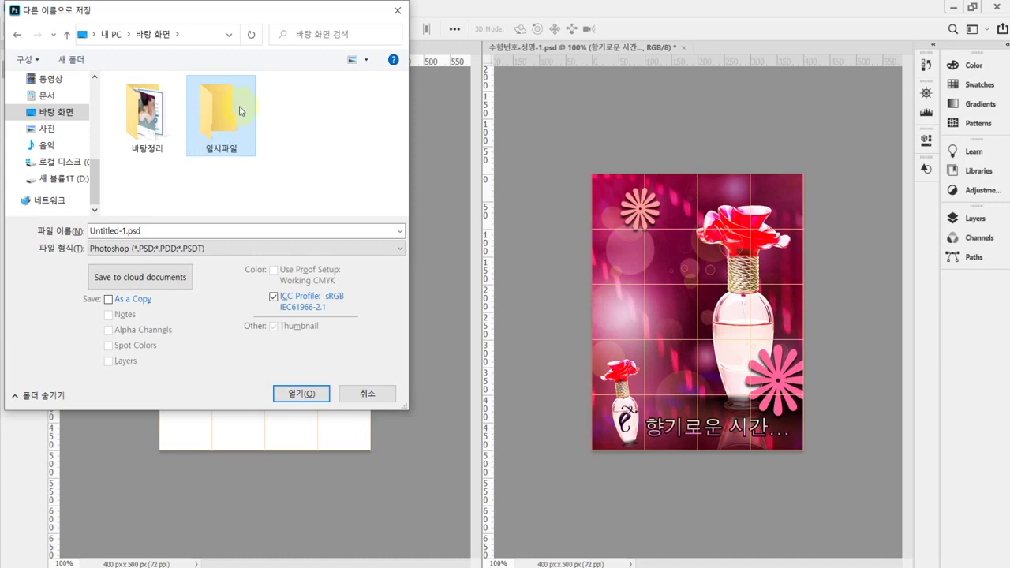
double_click(241, 111)
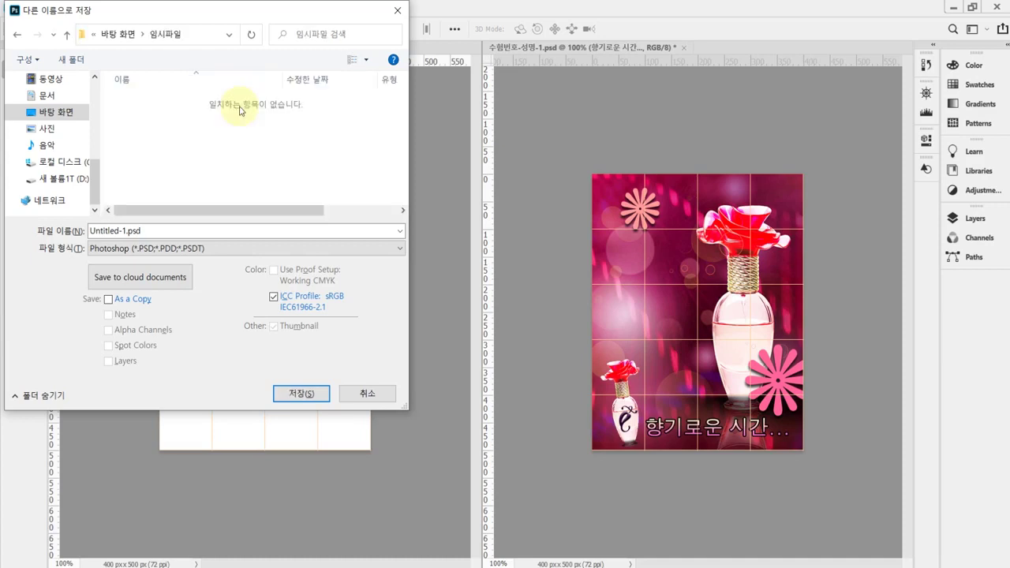
Save the document in Photoshop format as 수험번호-성명-1, and check the file-saving rules in the Acrobat Reader PDF.
click(161, 235)
text(수험번호-성명-1)
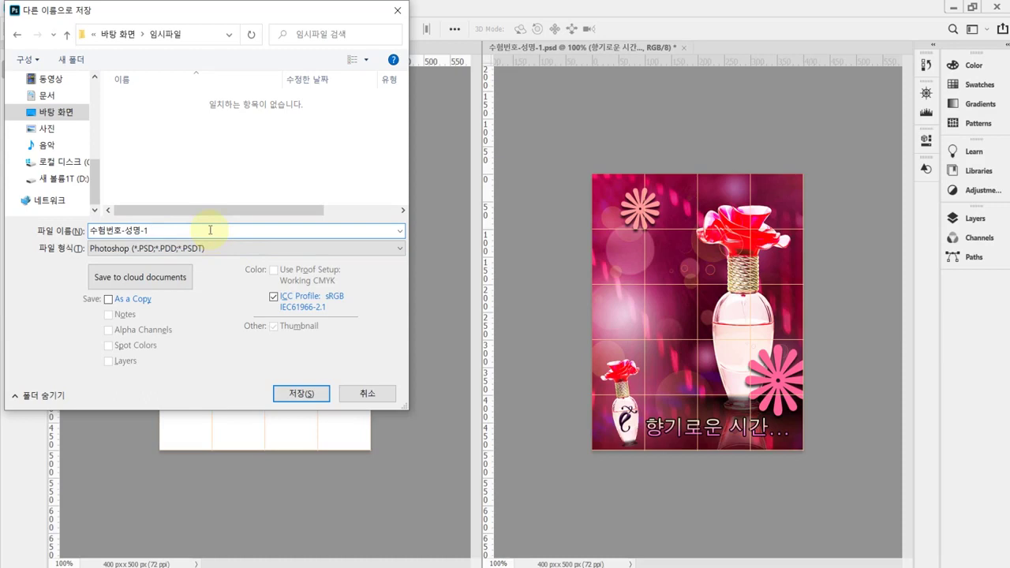
click(302, 395)
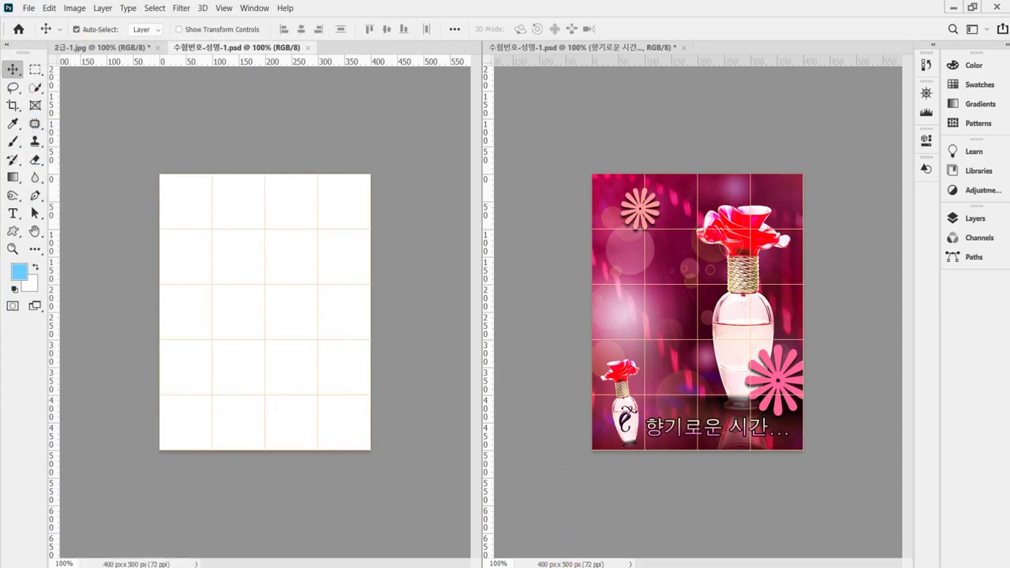
key(alt+Tab)
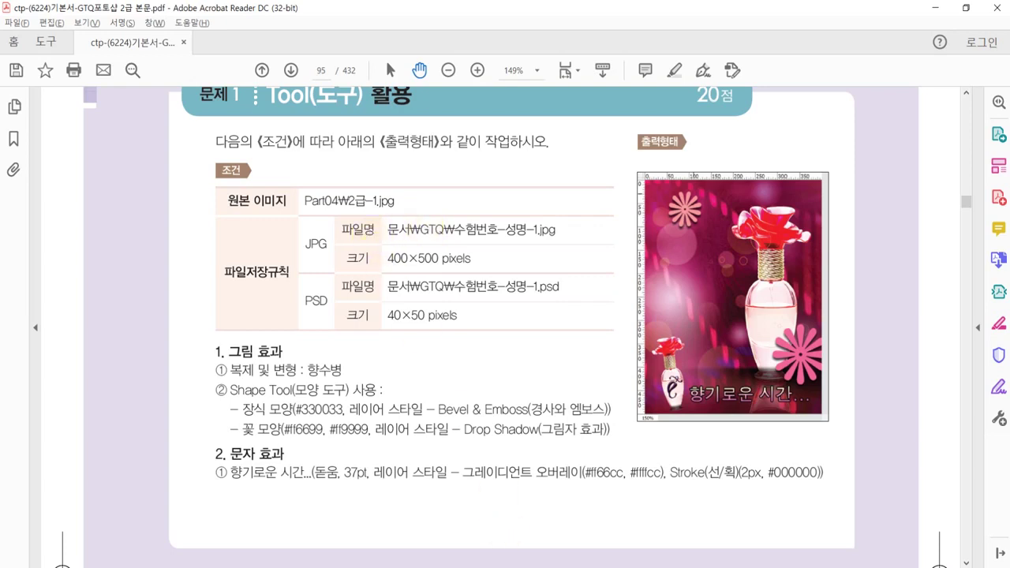
key(alt+Tab)
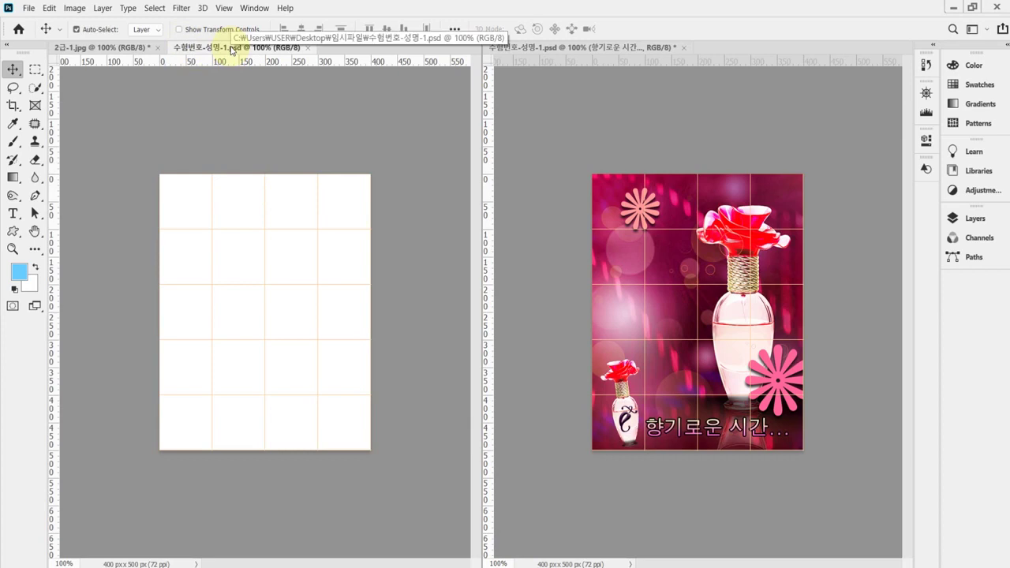
Copy the entire 2급-1.jpg image and paste it into the blank 수험번호-성명-1.psd document.
click(99, 47)
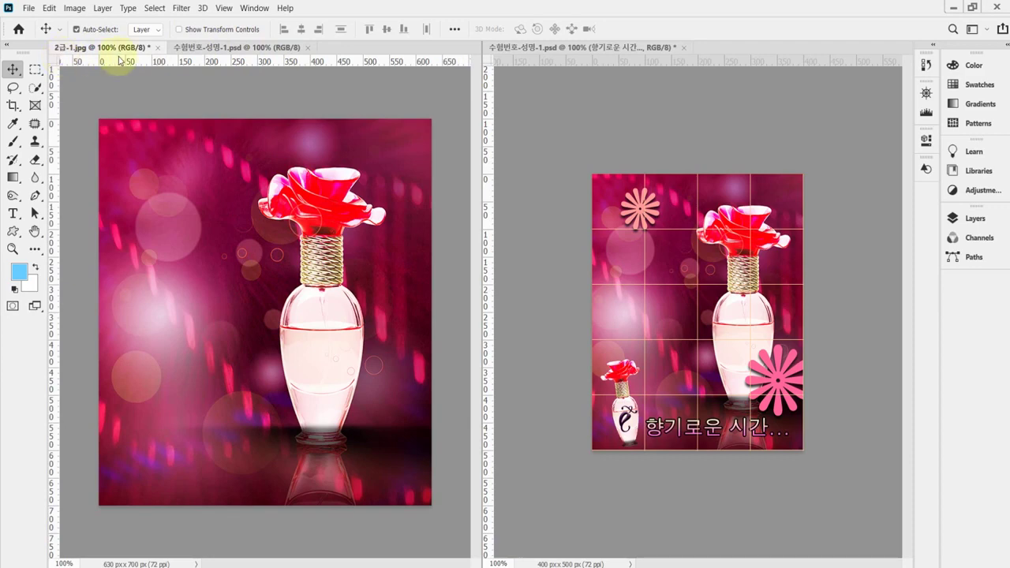
key(ctrl+a)
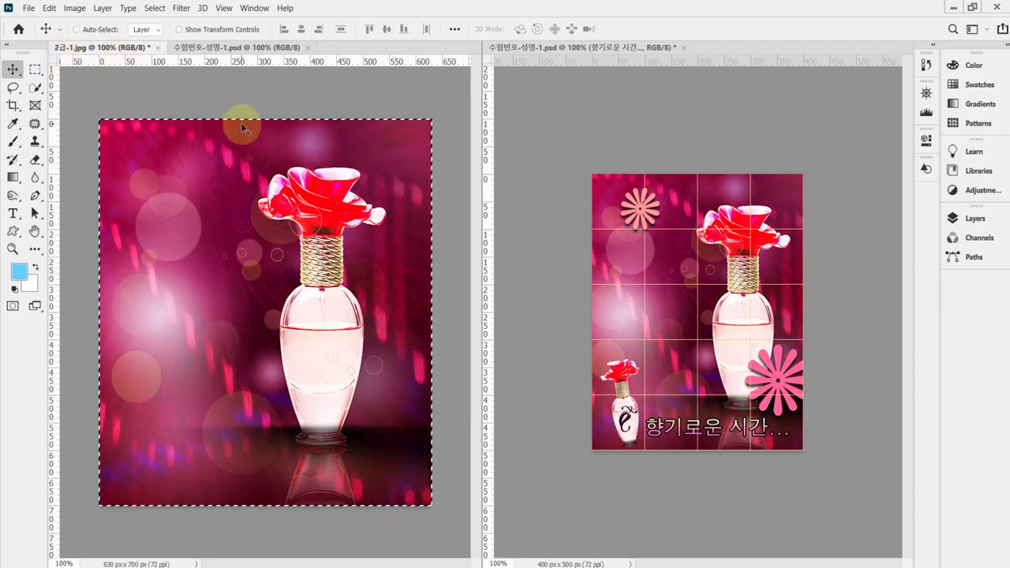
click(221, 49)
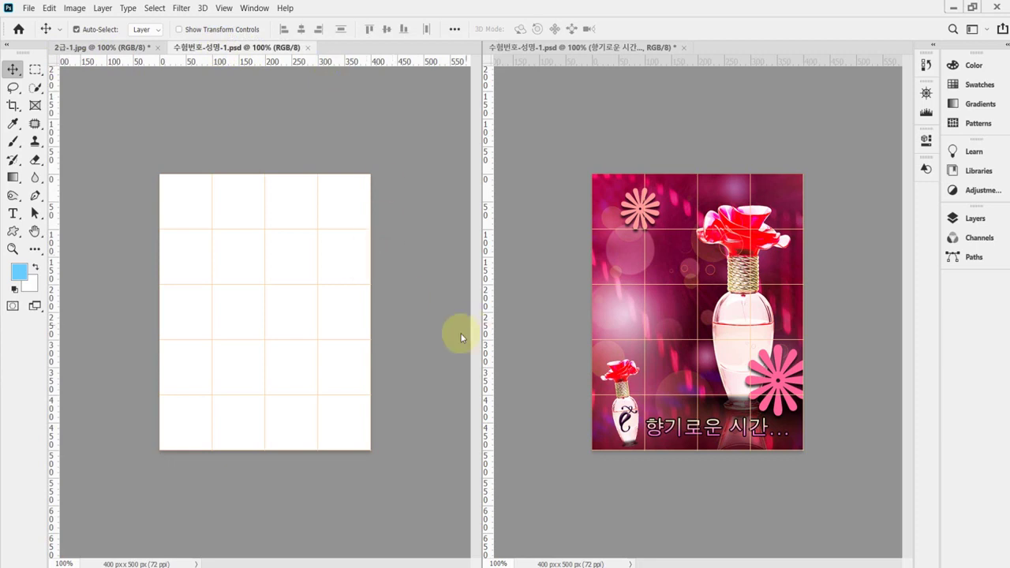
key(ctrl)
key(ctrl+v)
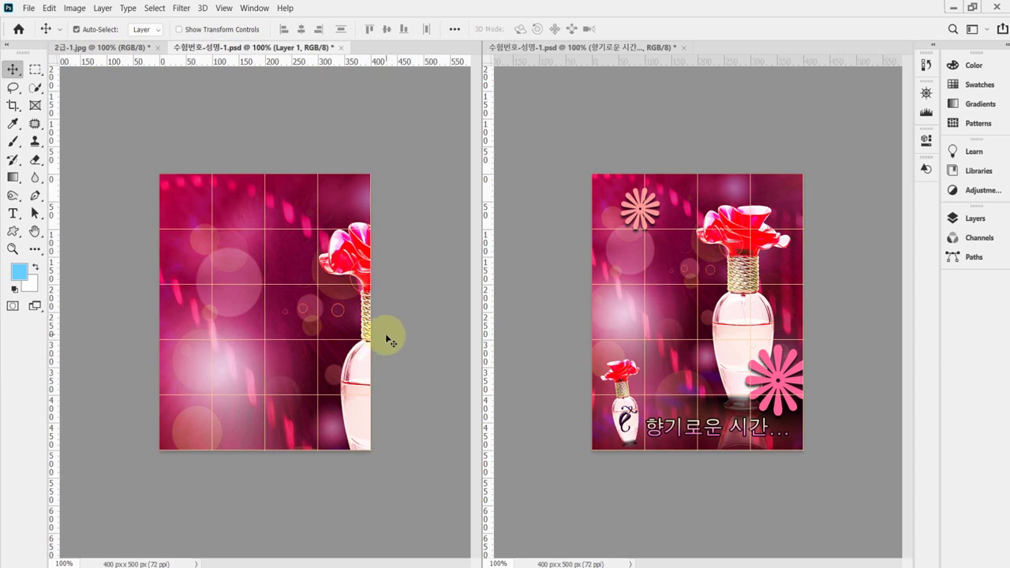
Free-transform the pasted image to about 77.3% and move it to about X 212.5, Y 250.5 px to match the reference.
drag(783, 205, 359, 380)
key(ctrl+t)
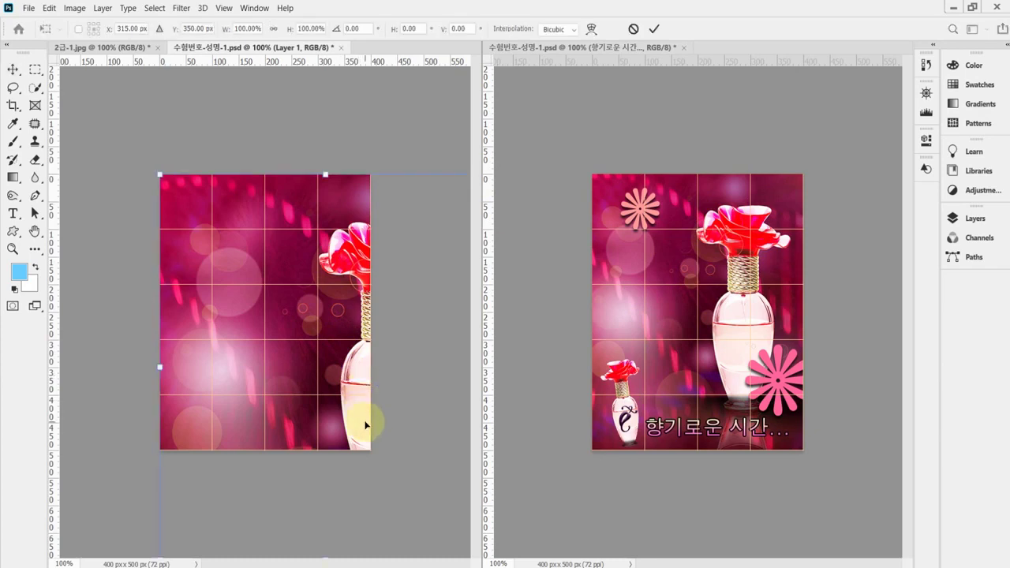
drag(365, 426, 263, 347)
drag(418, 156, 336, 243)
drag(322, 293, 369, 212)
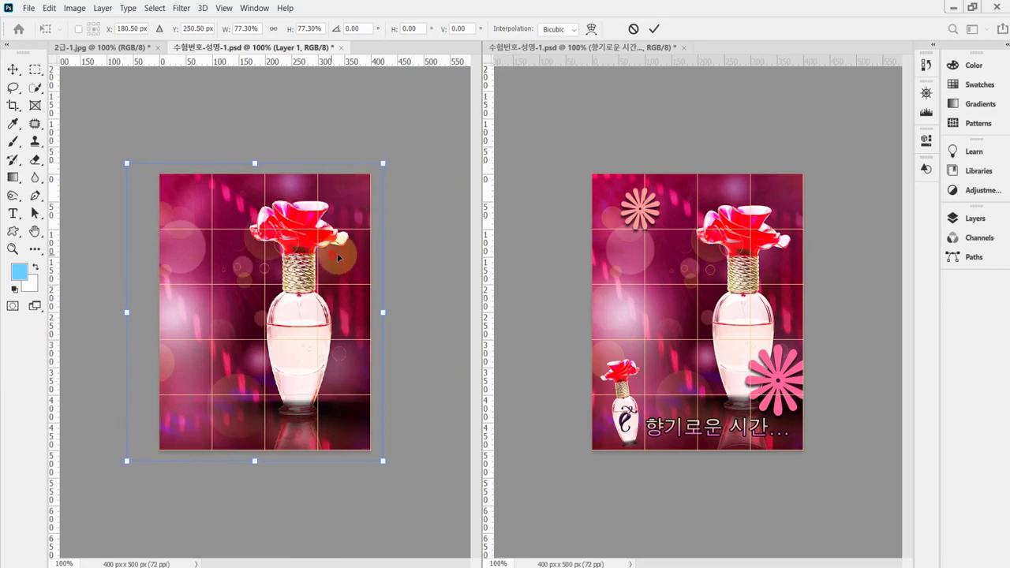
drag(335, 252, 349, 250)
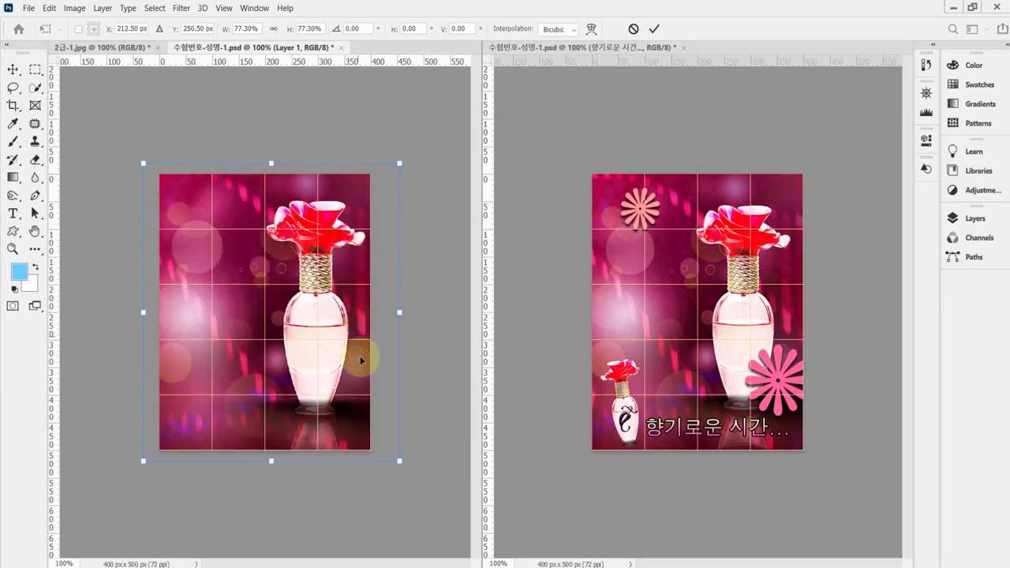
Reduce the pasted image slightly to about 76% and link its width and height scales.
drag(142, 460, 146, 457)
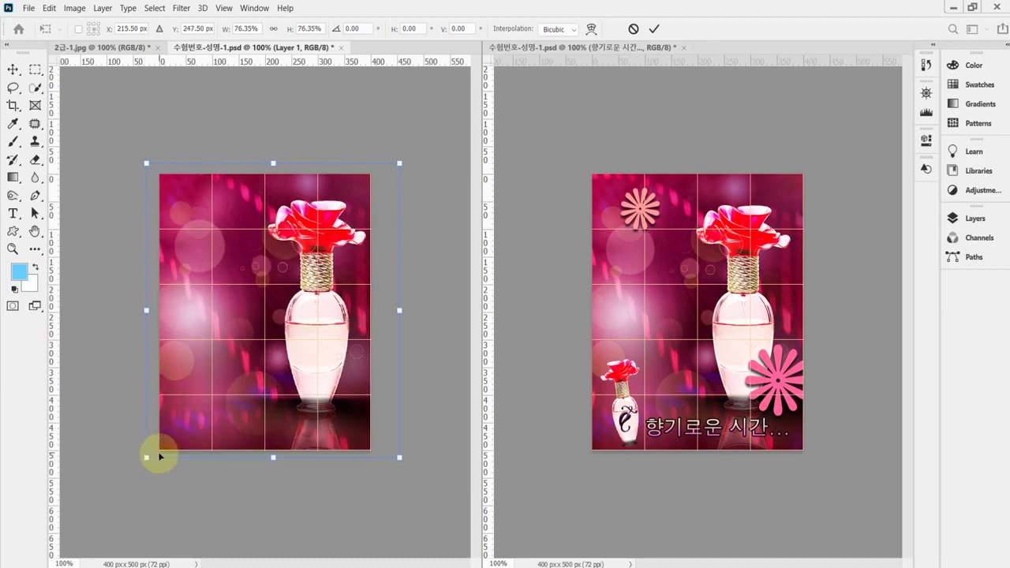
drag(145, 458, 147, 457)
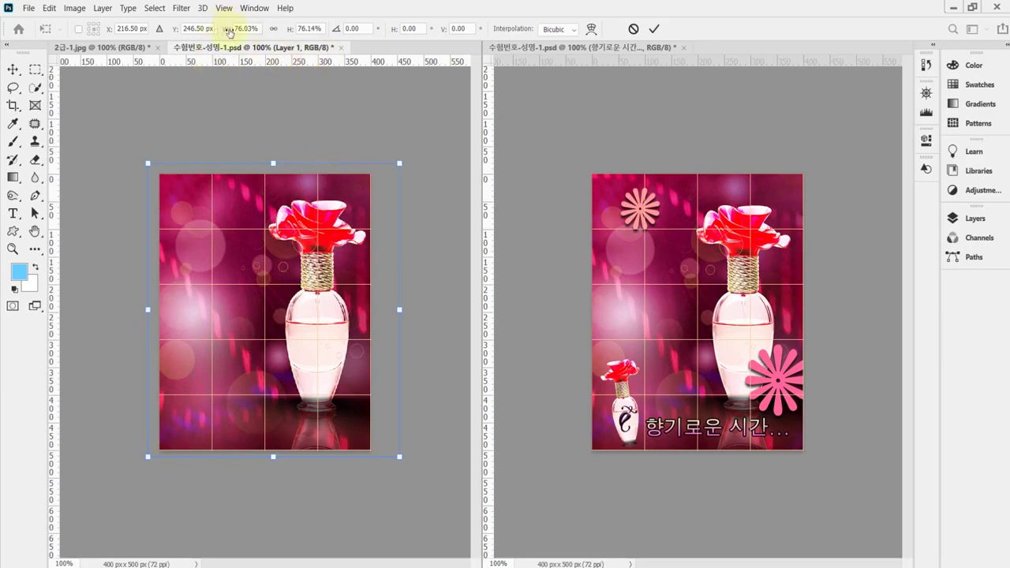
click(274, 30)
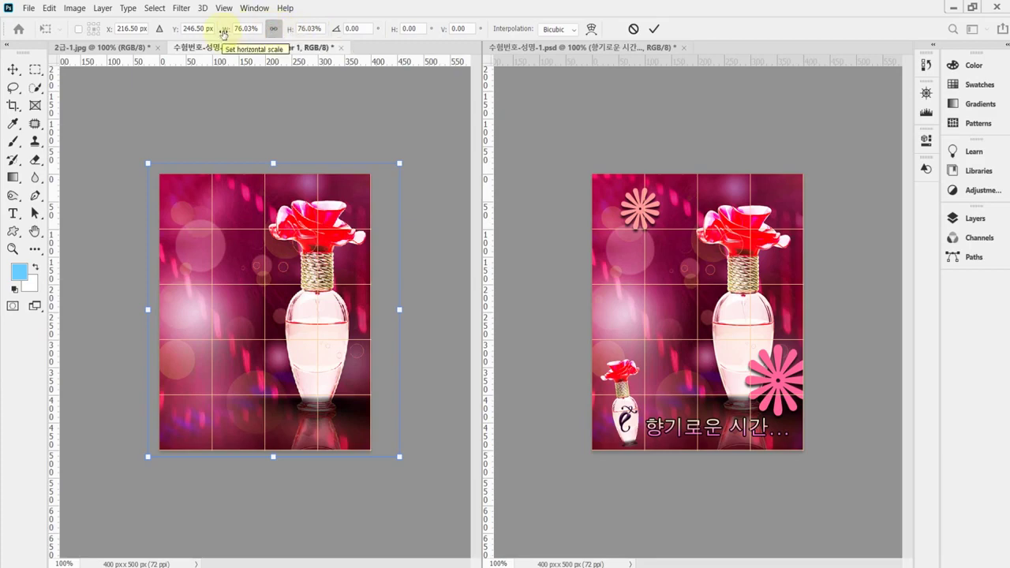
Try proportional scales of 71.03% and 78.03% on the pasted image through the width value.
click(223, 33)
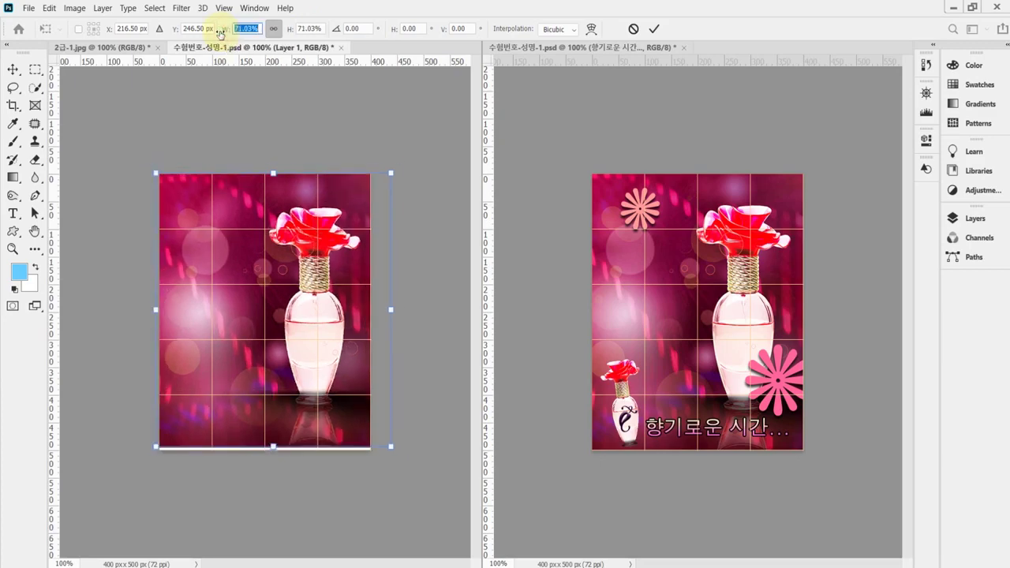
click(253, 29)
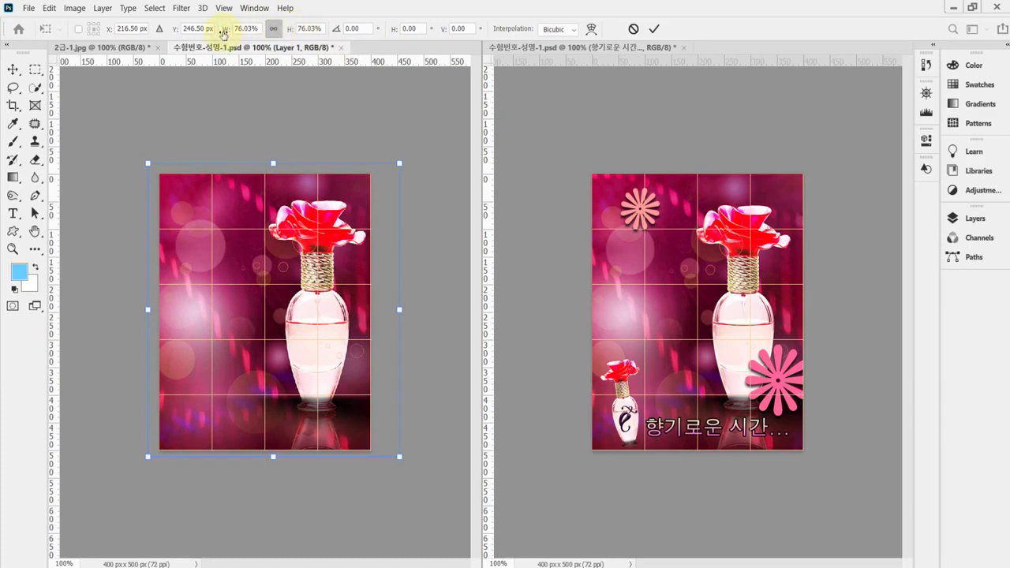
drag(224, 34, 230, 33)
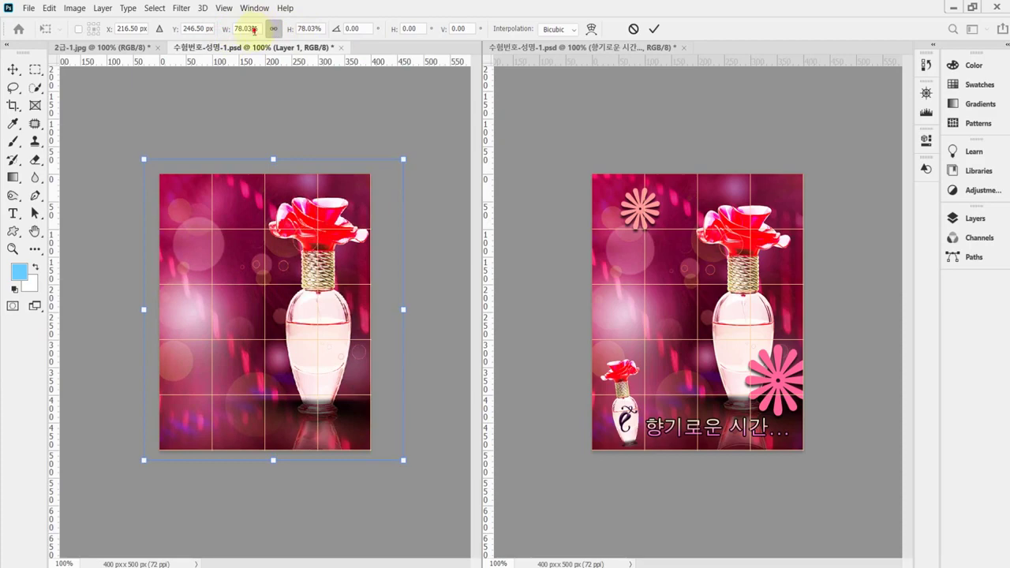
click(254, 30)
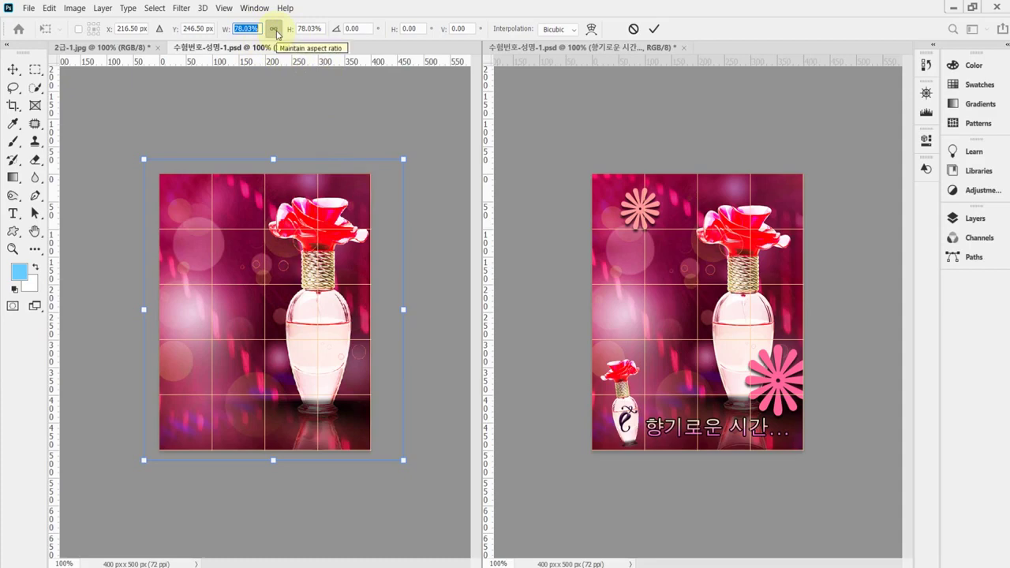
click(275, 30)
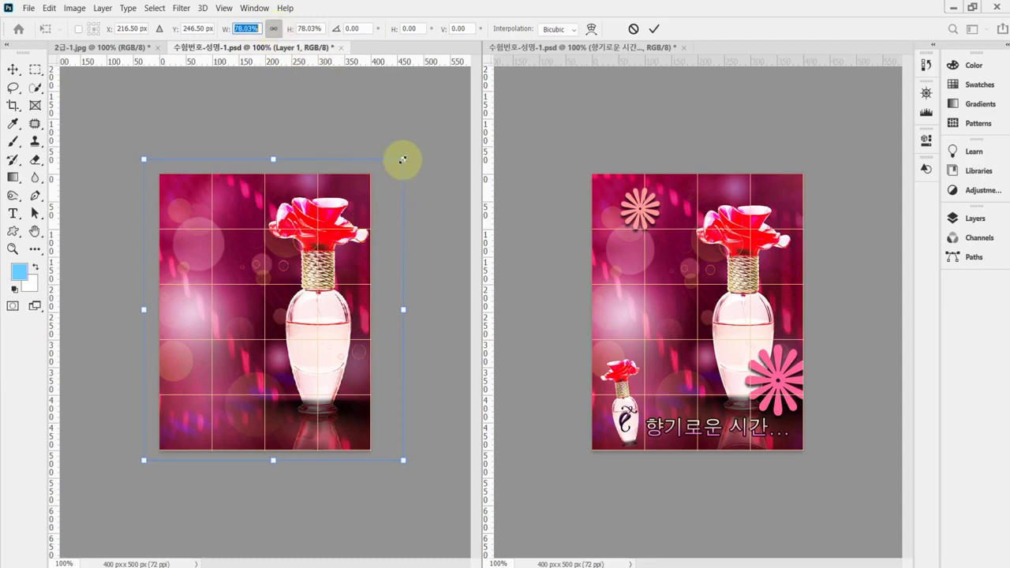
Shrink the pasted image proportionally to about 75.5% so the bottle's size matches the reference.
drag(402, 160, 396, 166)
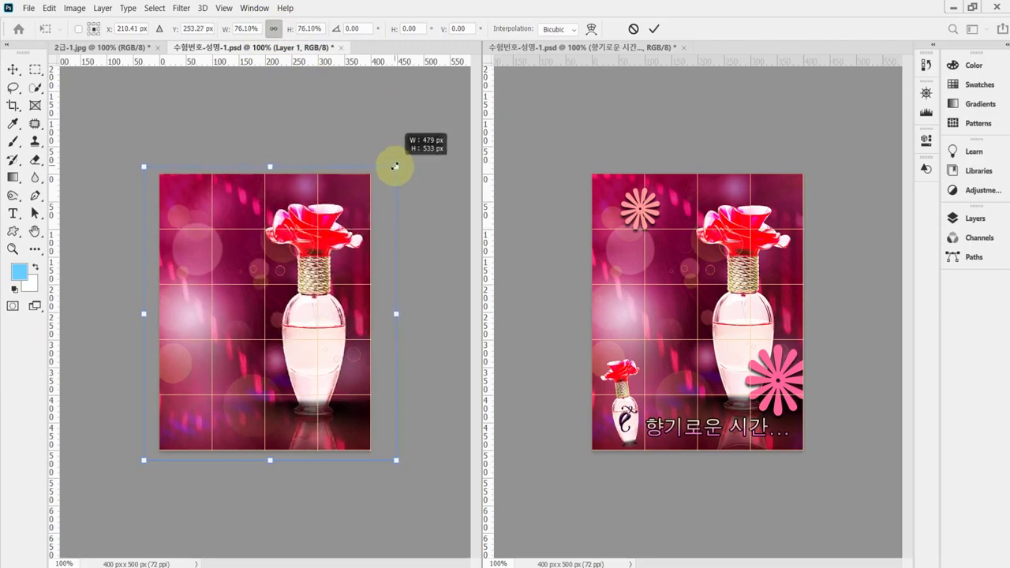
drag(394, 166, 393, 167)
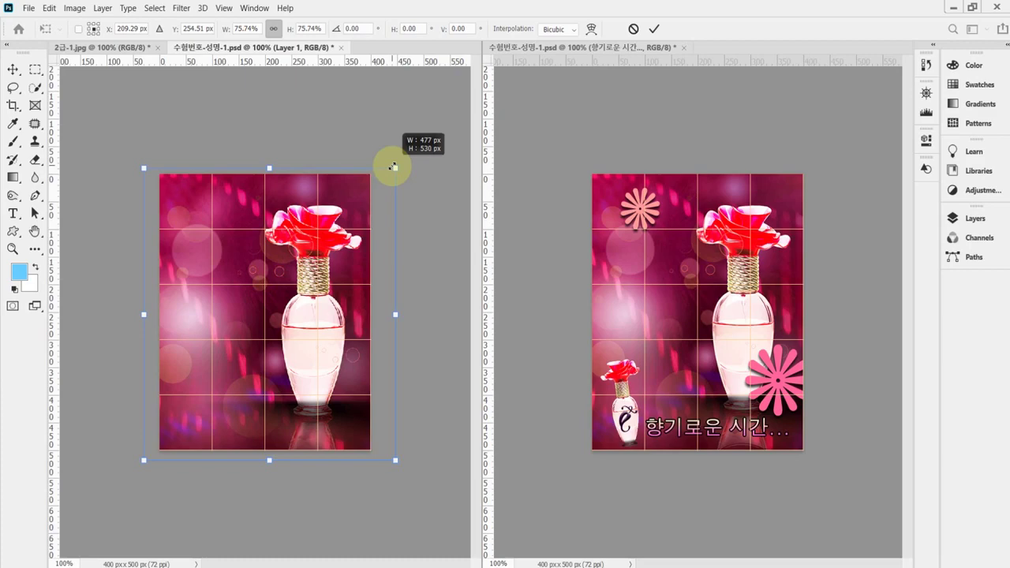
drag(393, 168, 390, 168)
Nudge the pasted image rightward and upward to about X 208.5, Y 250.4 px, aligning the bottle with the reference grid.
key(Up)
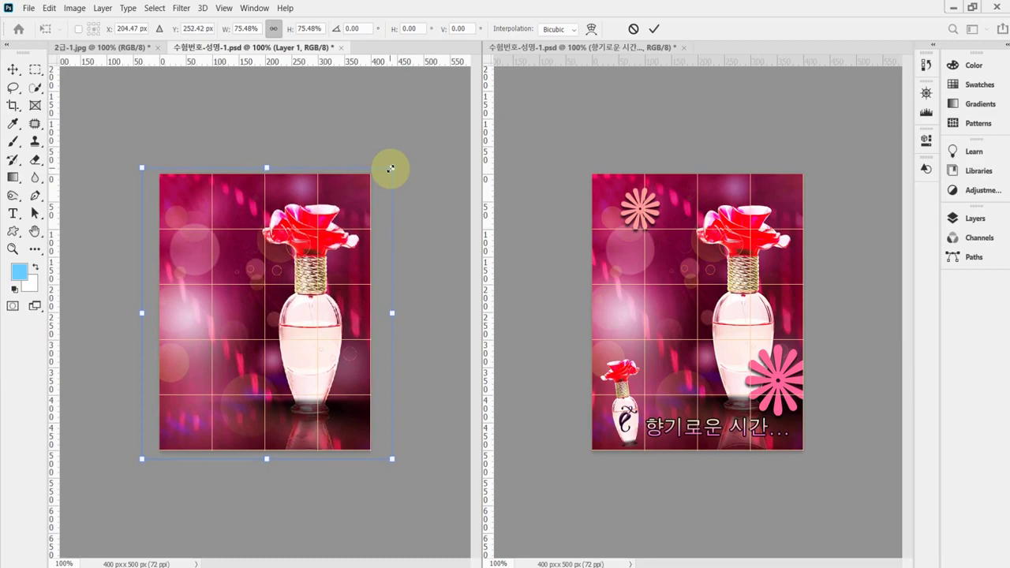
key(Right)
key(Right)
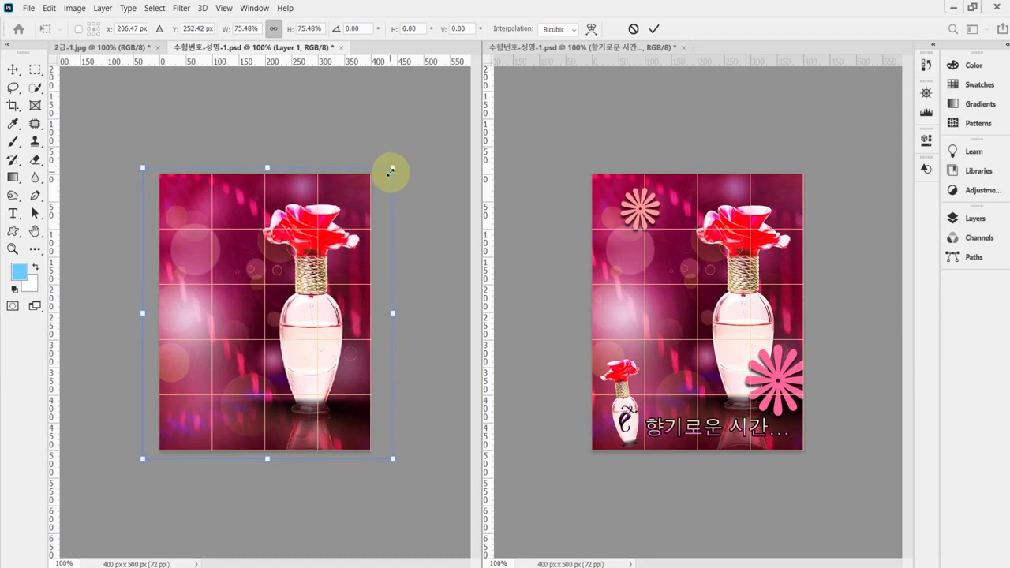
key(Right)
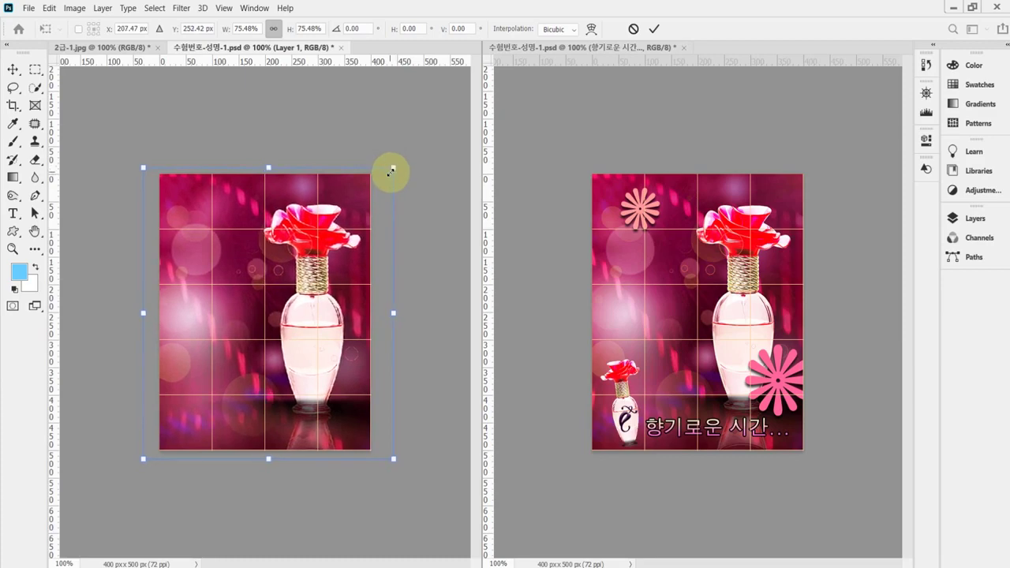
key(Right)
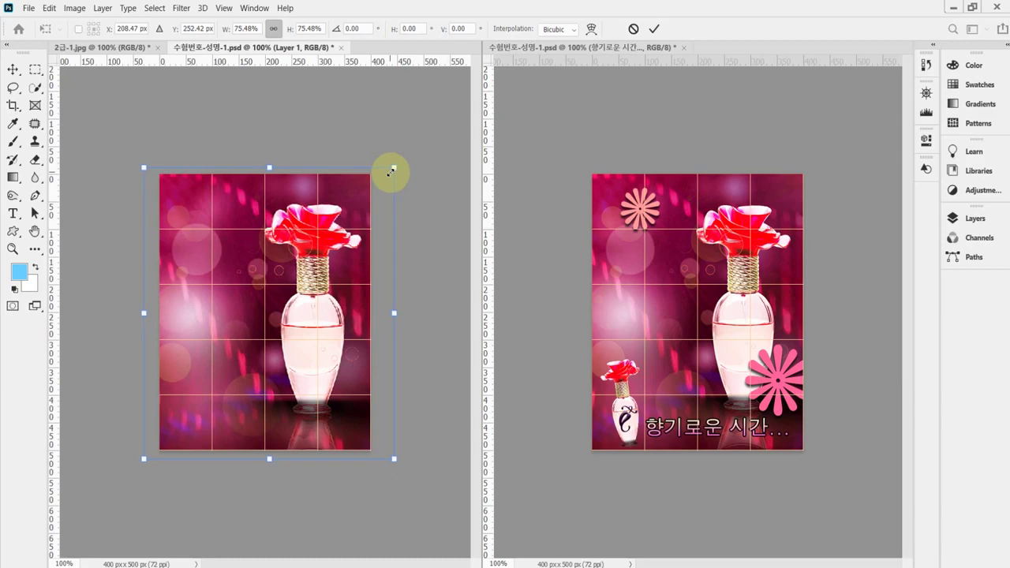
key(Up)
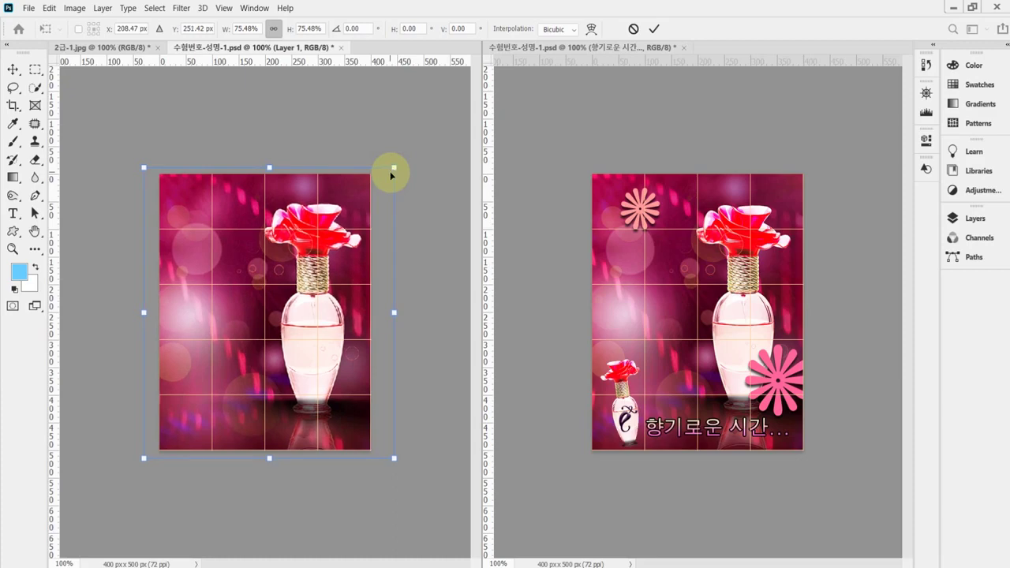
key(Up)
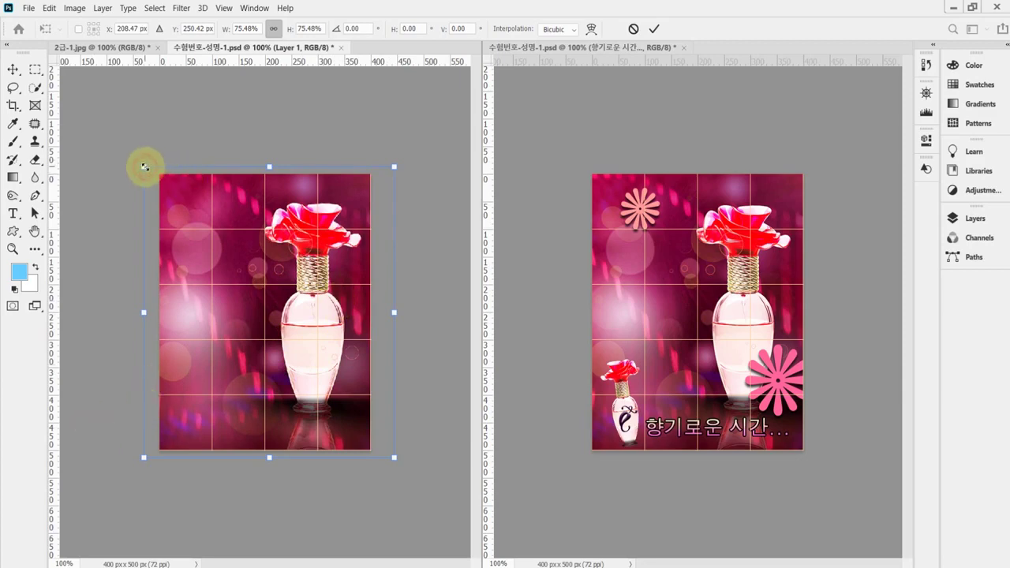
Apply the pasted image's transform and save the document with Maximize Compatibility and the format options set not to show again.
key(Return)
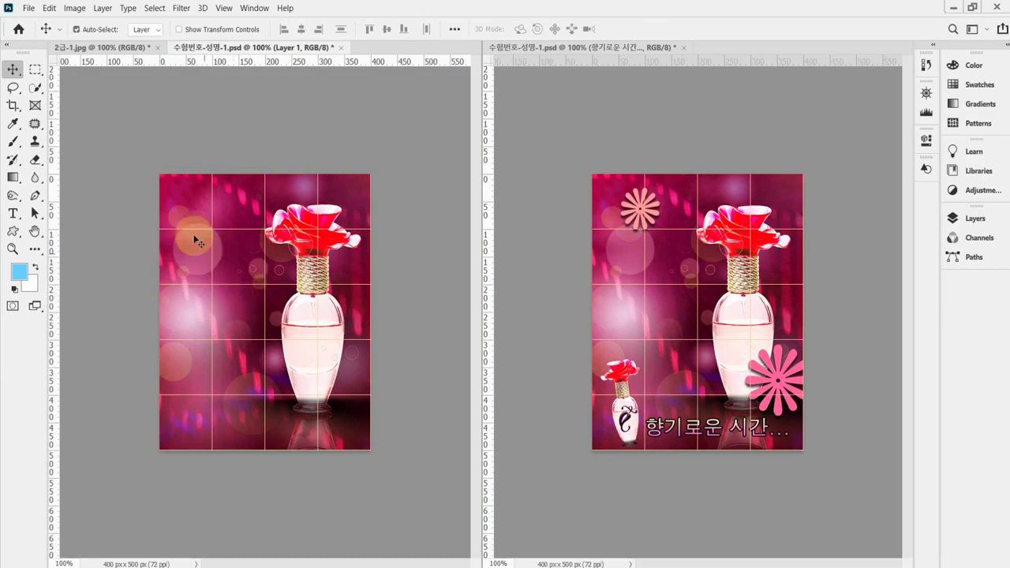
key(ctrl)
key(ctrl+s)
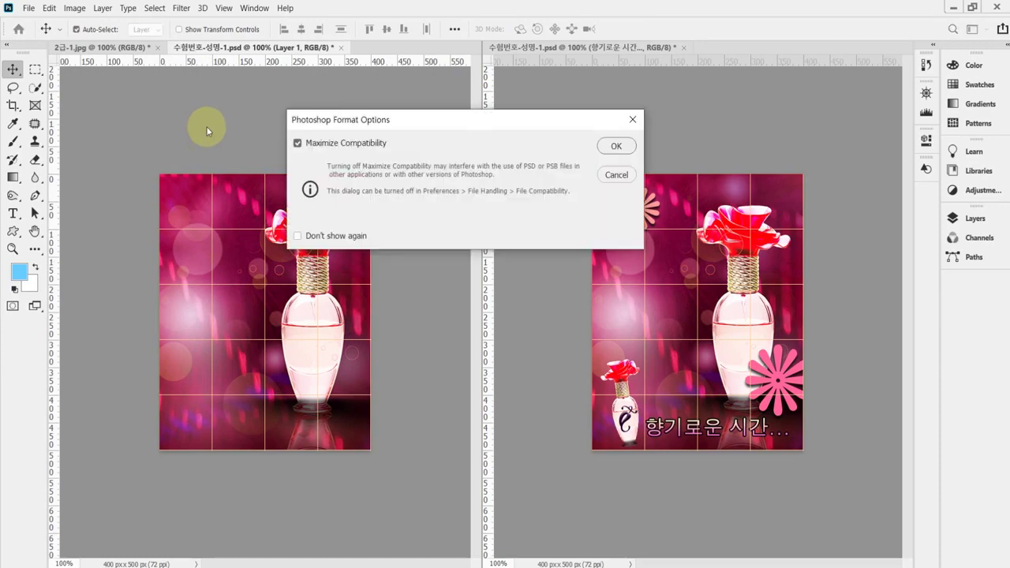
click(330, 236)
click(617, 148)
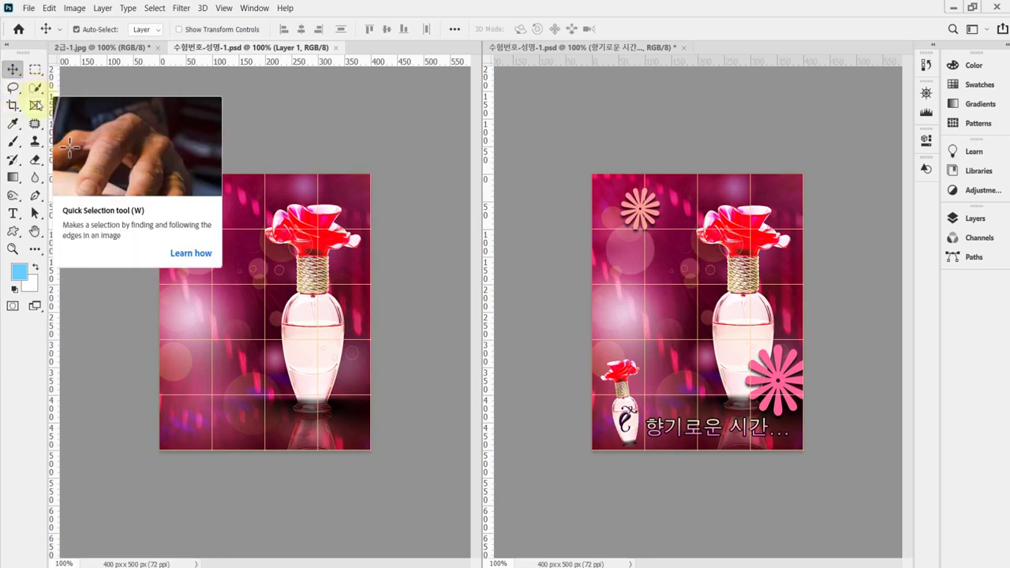
Select the perfume bottle with the Object Selection tool in Rectangle mode and inspect the selection around its base.
click(36, 91)
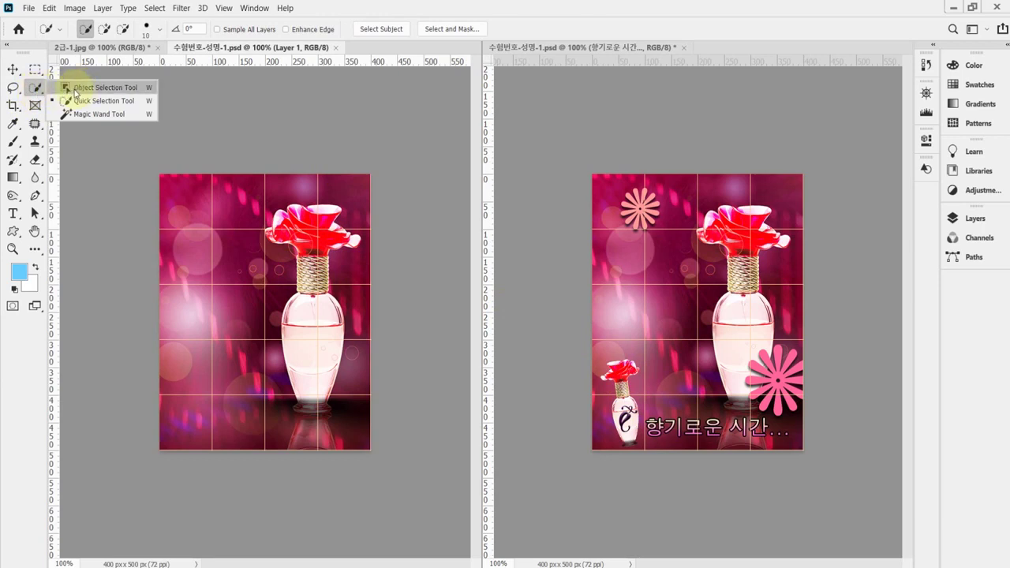
click(75, 87)
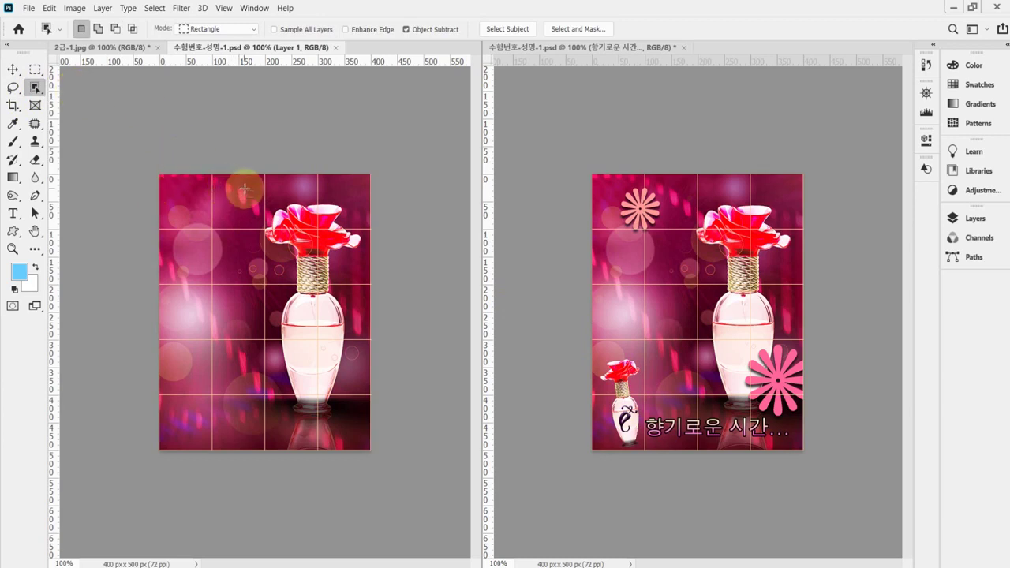
drag(245, 187, 426, 405)
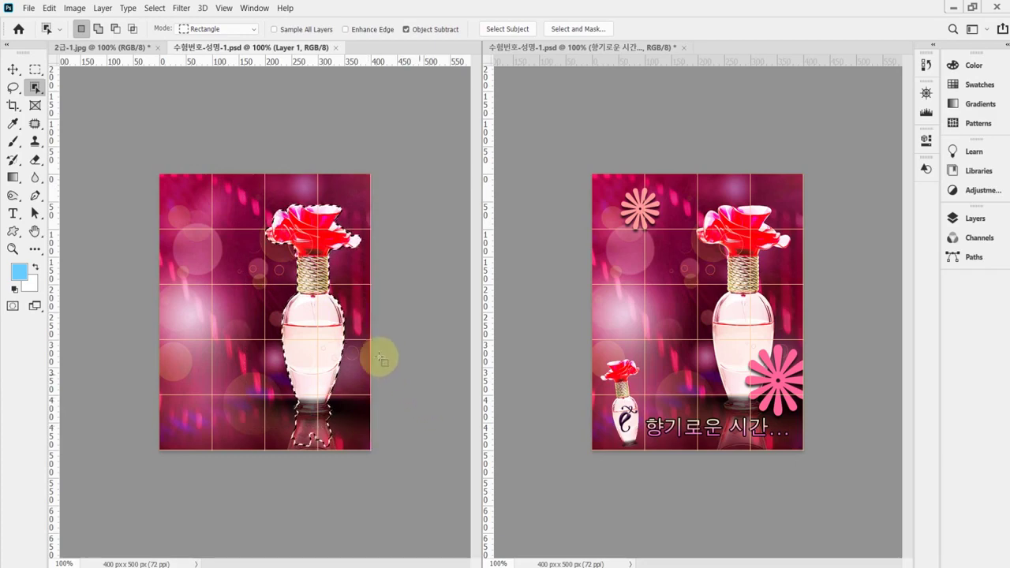
scroll(322, 270, up, 1)
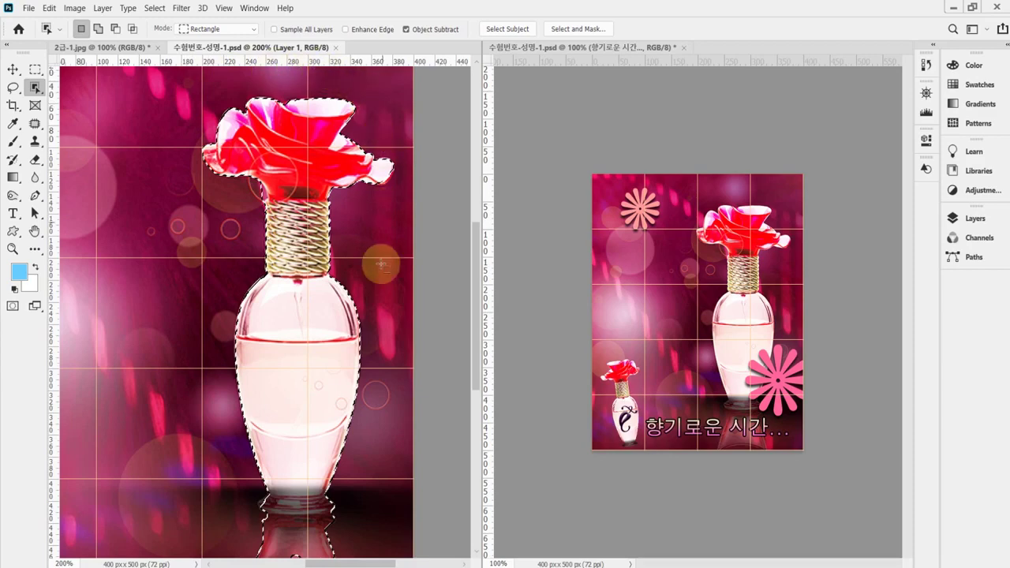
drag(374, 337, 368, 274)
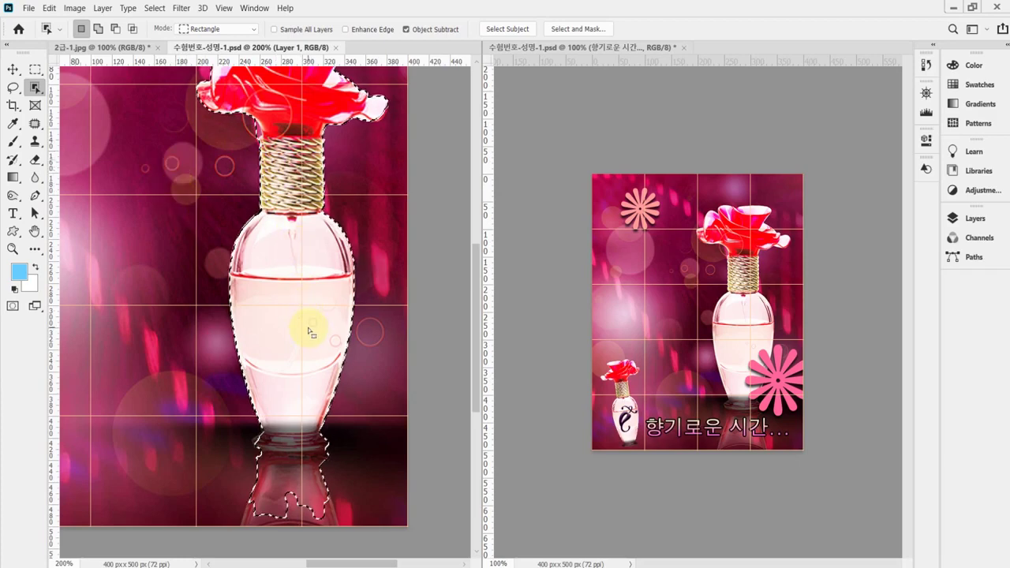
scroll(338, 453, up, 1)
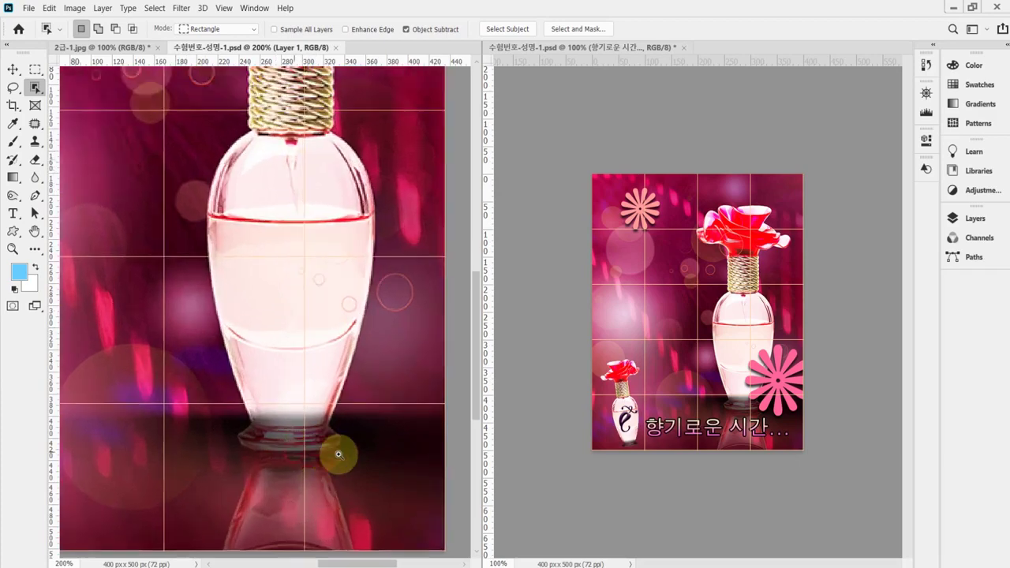
drag(334, 456, 334, 316)
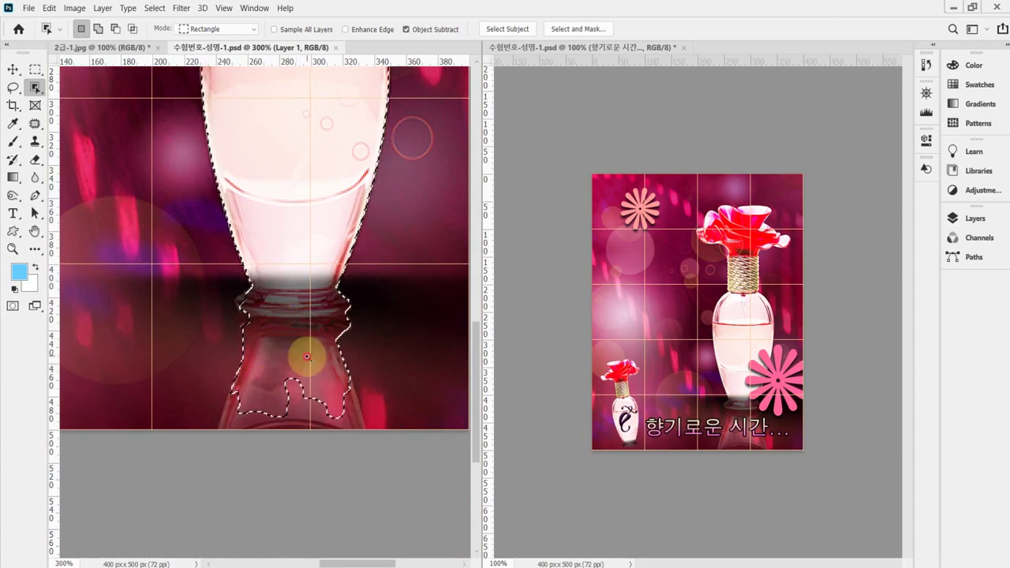
scroll(311, 361, up, 1)
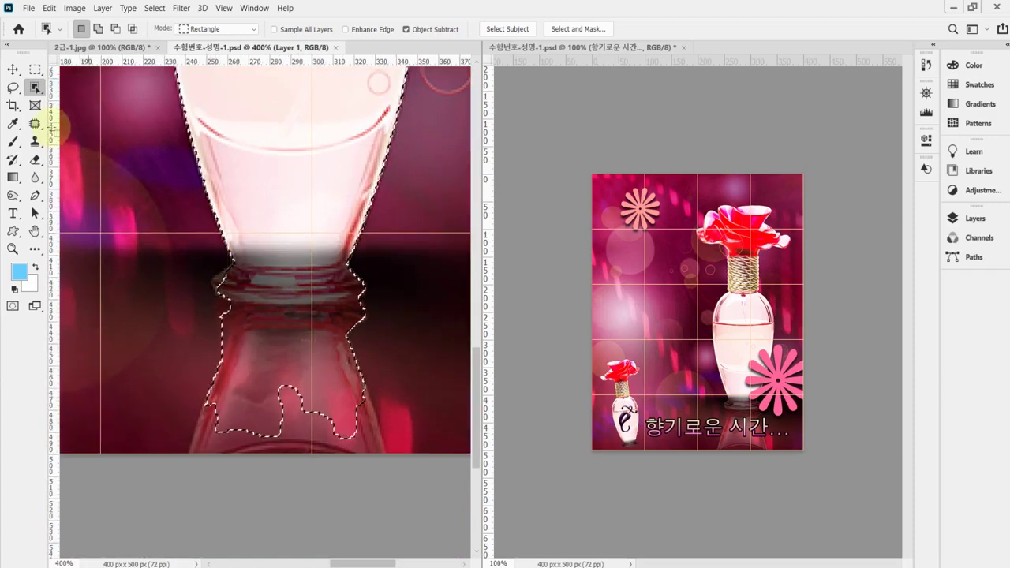
Switch to the Quick Selection tool and reset all tools to their default settings.
right_click(35, 87)
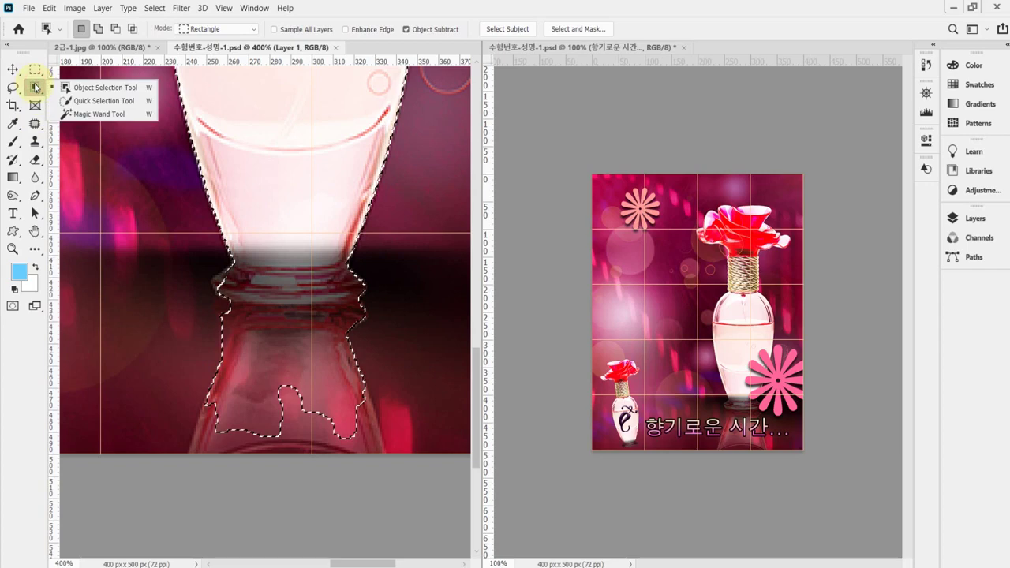
click(104, 101)
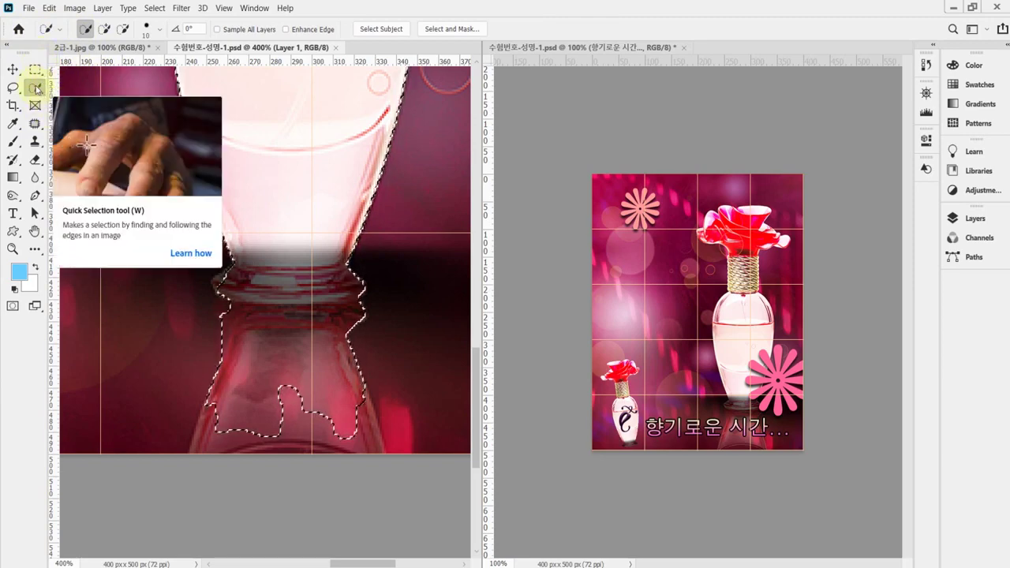
right_click(46, 34)
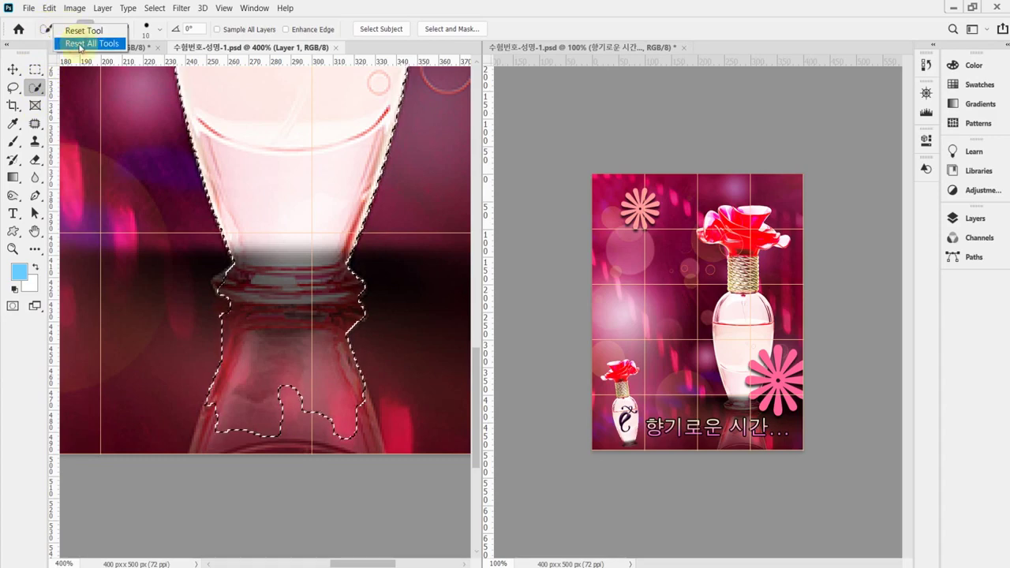
click(80, 45)
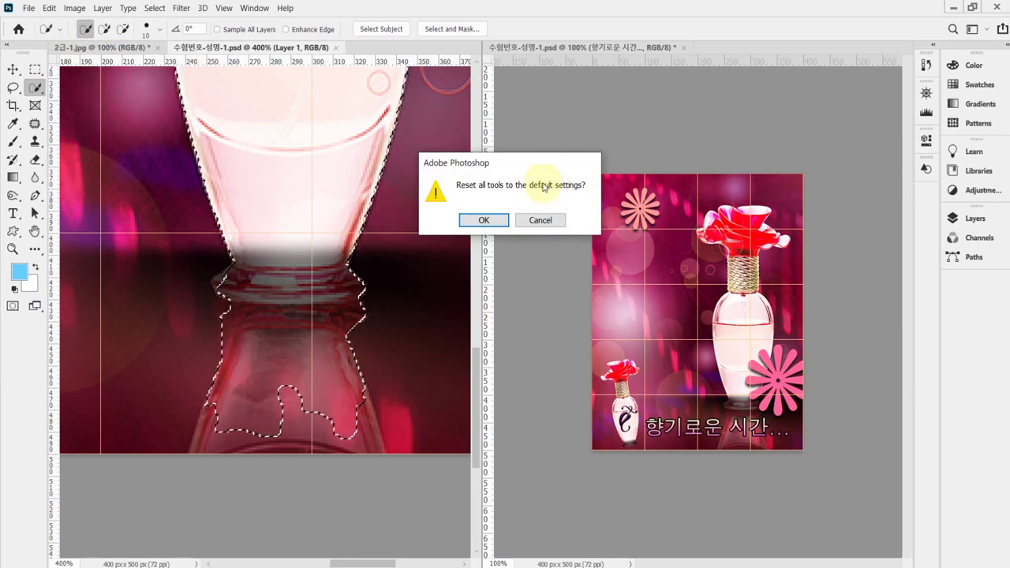
click(485, 221)
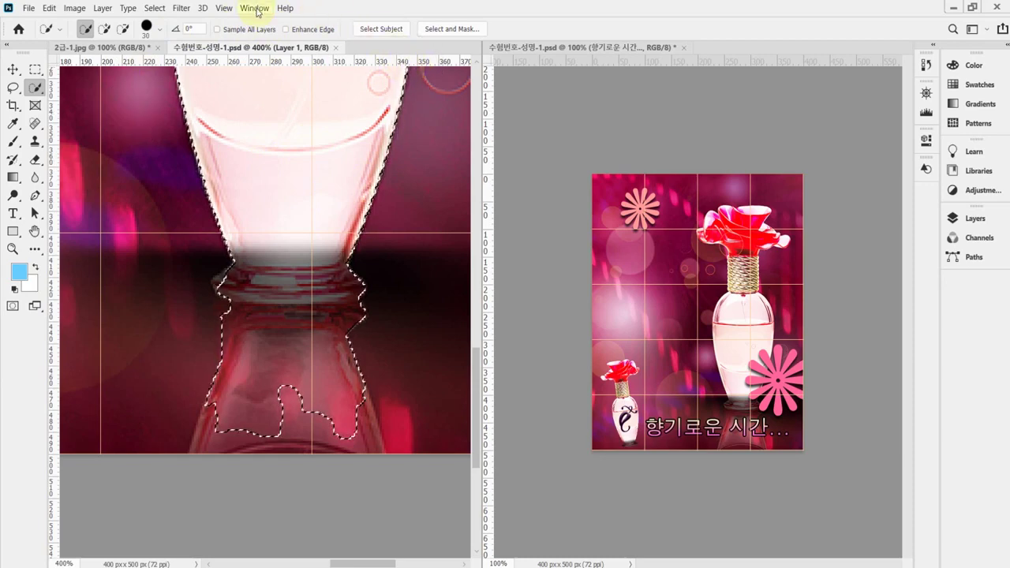
Reset the Essentials workspace and collapse the side panels to labelled icons.
click(986, 32)
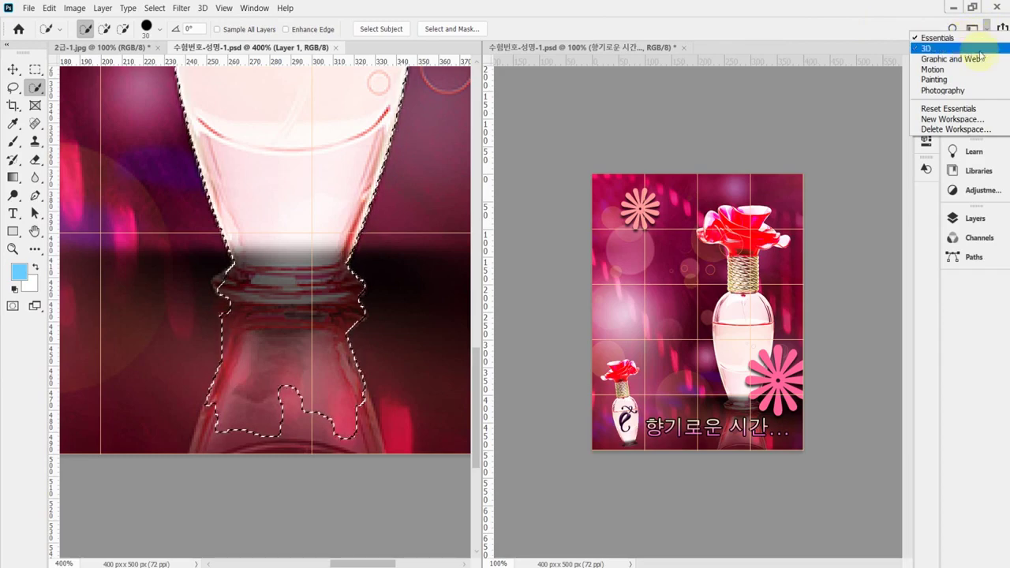
click(977, 110)
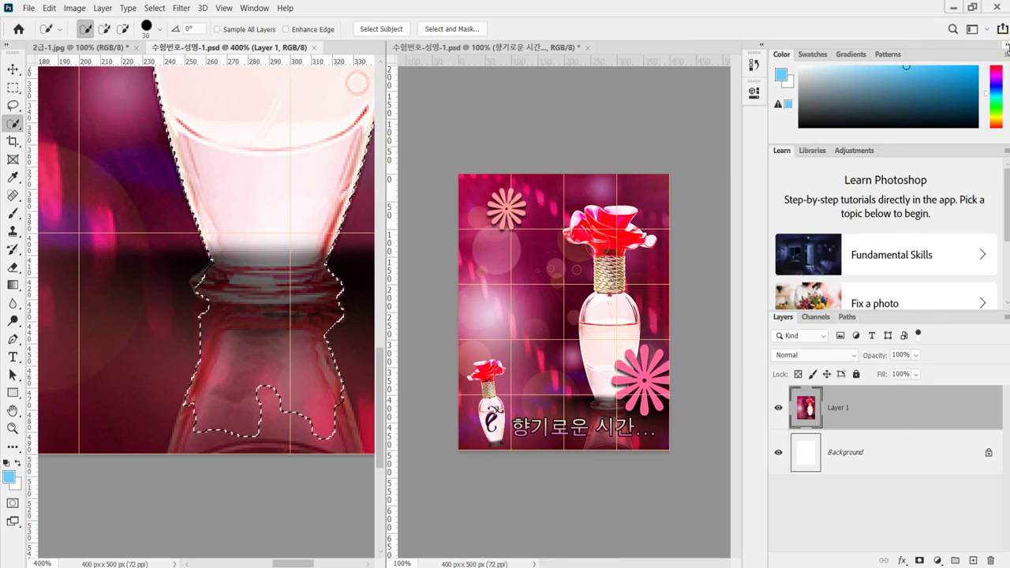
click(1003, 44)
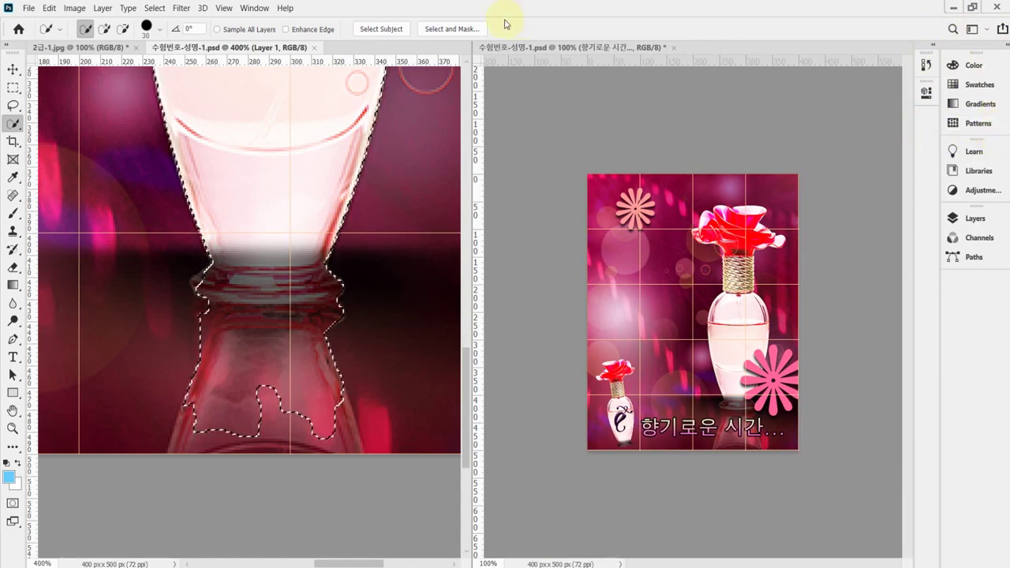
Open the toolbar customization settings and review the listed tool groups.
click(13, 448)
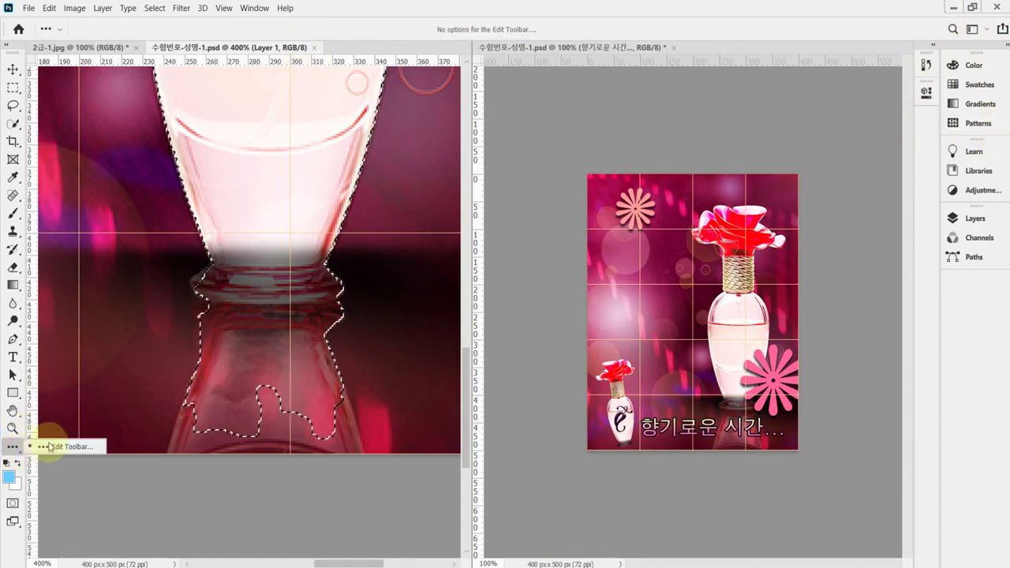
click(53, 446)
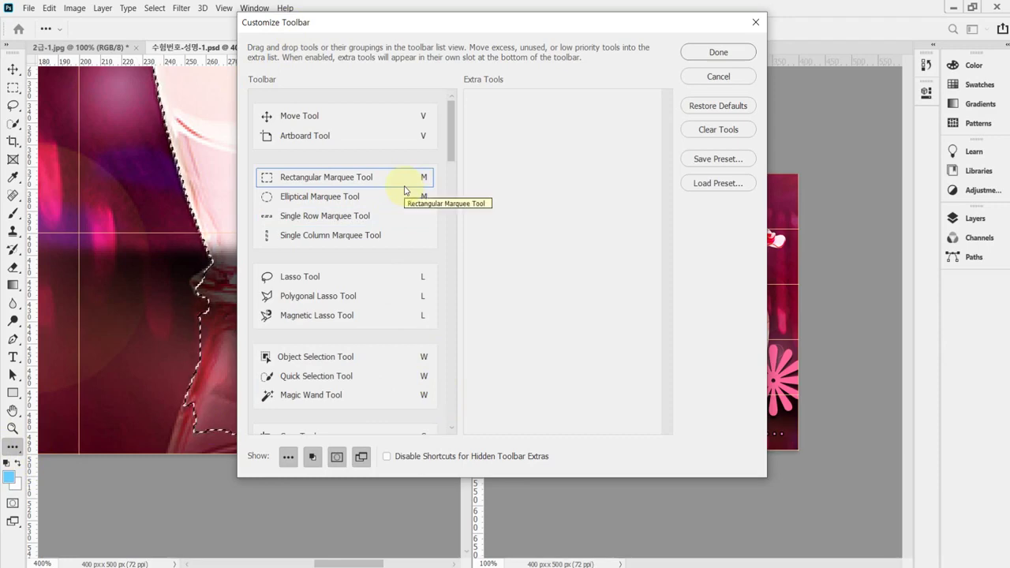
key(Escape)
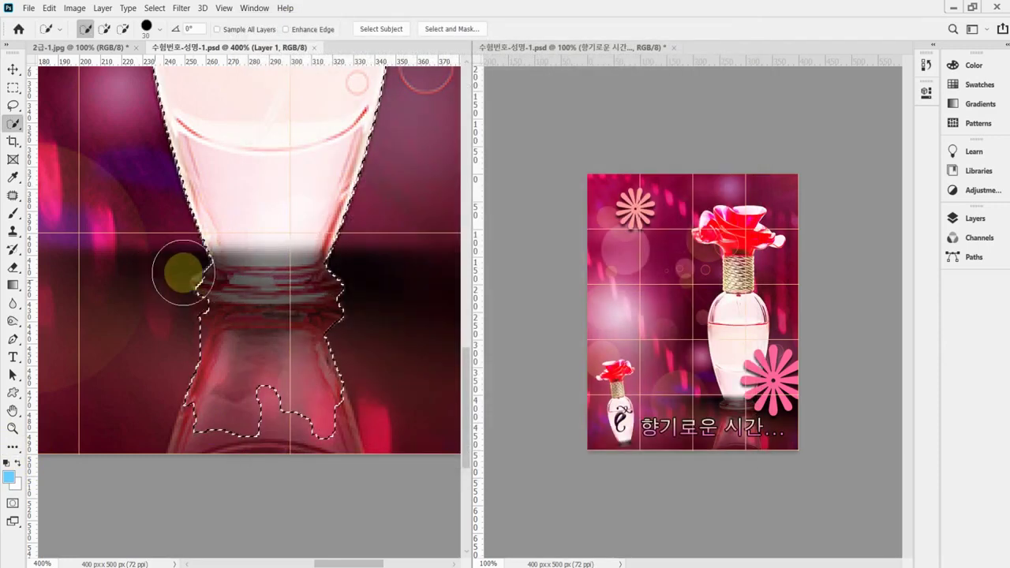
Arrange the toolbar in two columns and set the Quick Selection tool to subtract from the selection.
click(7, 50)
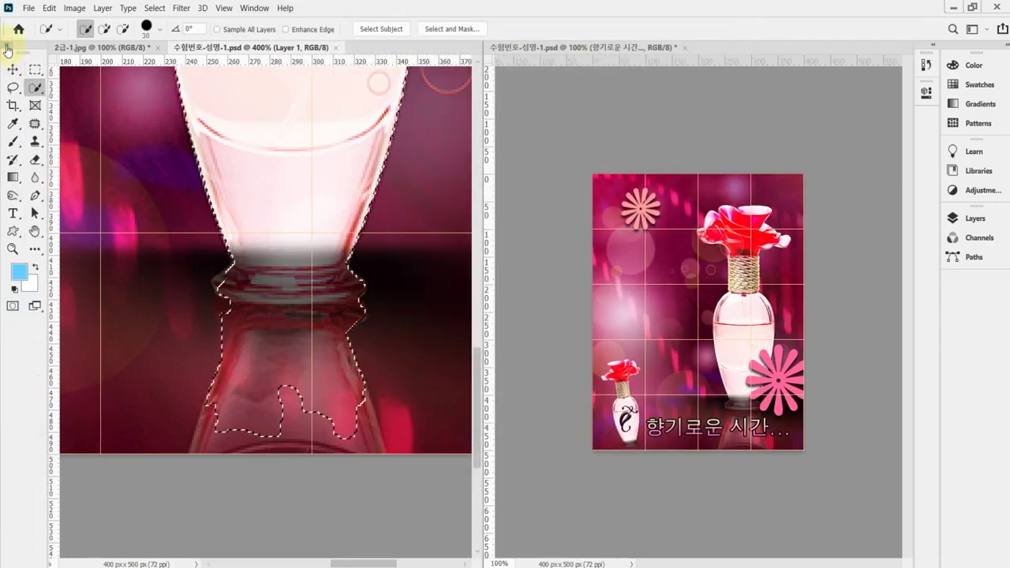
right_click(35, 87)
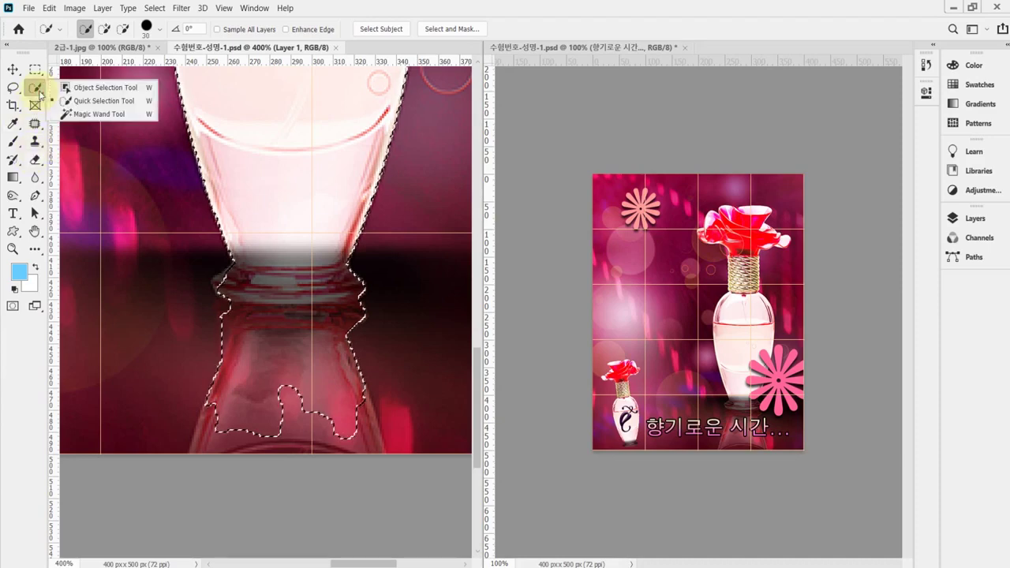
click(86, 101)
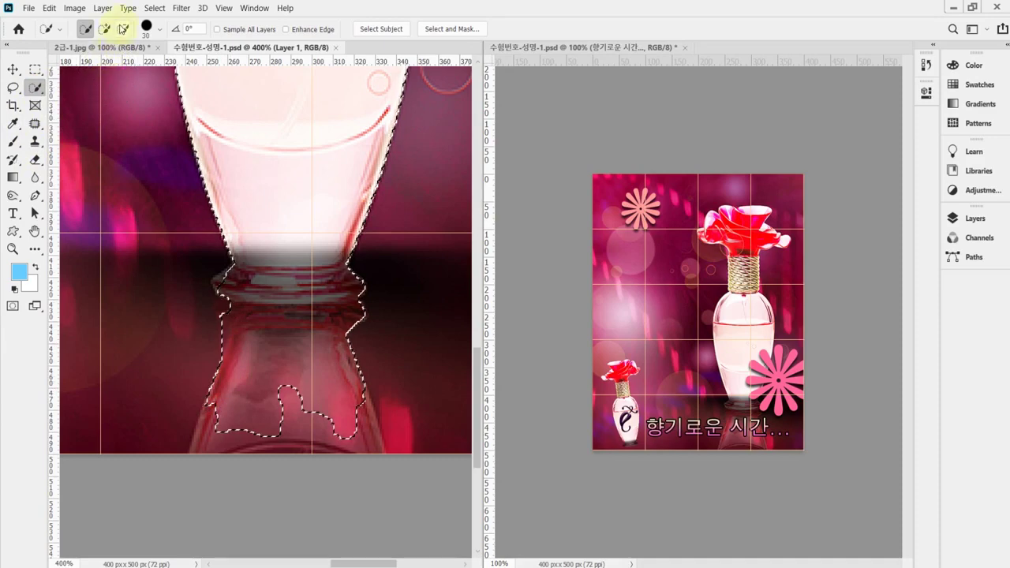
click(124, 29)
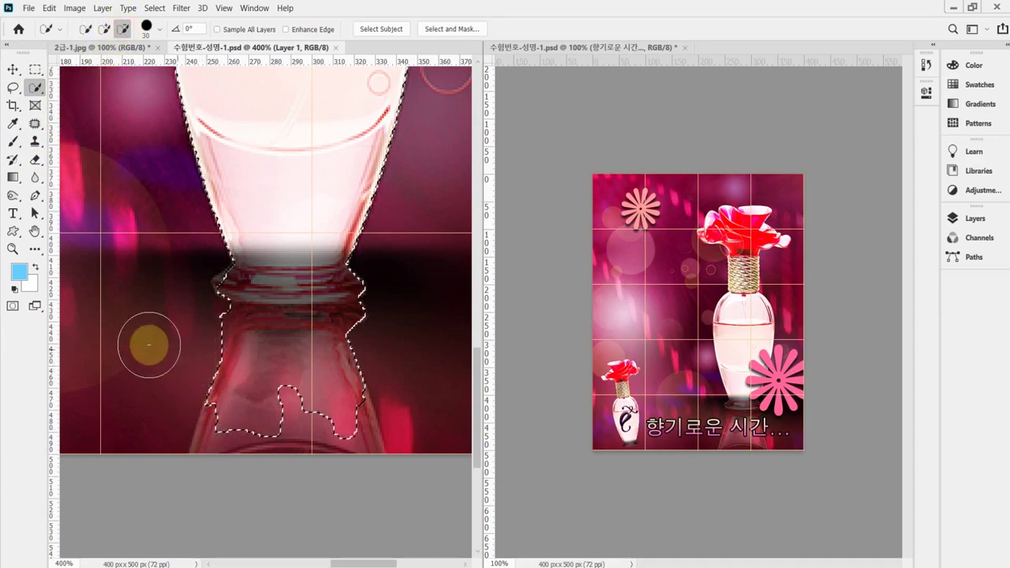
Reduce the Quick Selection brush size to 11 px.
key(bracketleft)
key(bracketleft)
key(bracketleft)
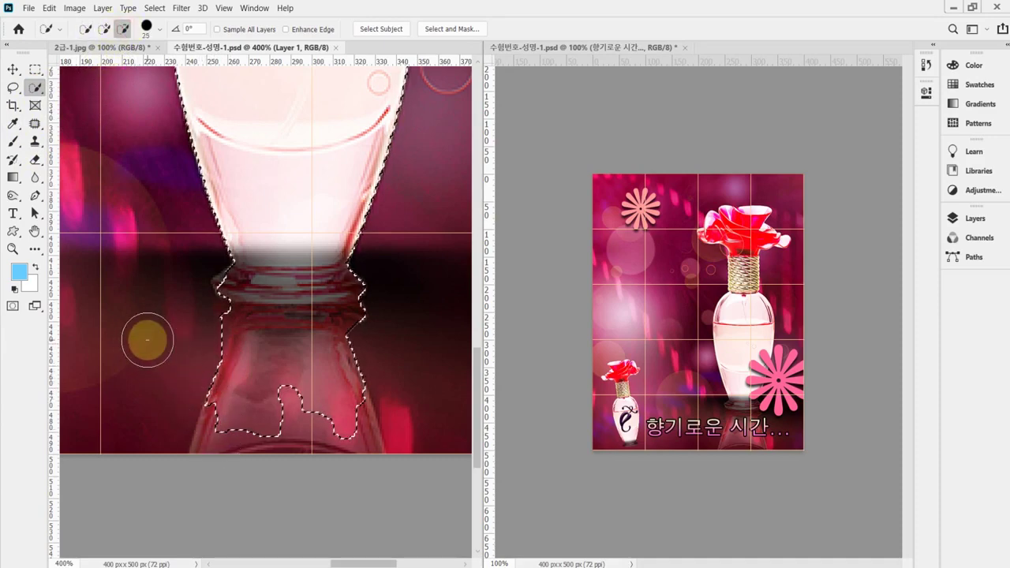
key(bracketleft)
key(bracketleft)
key(bracketleft)
key(bracketleft)
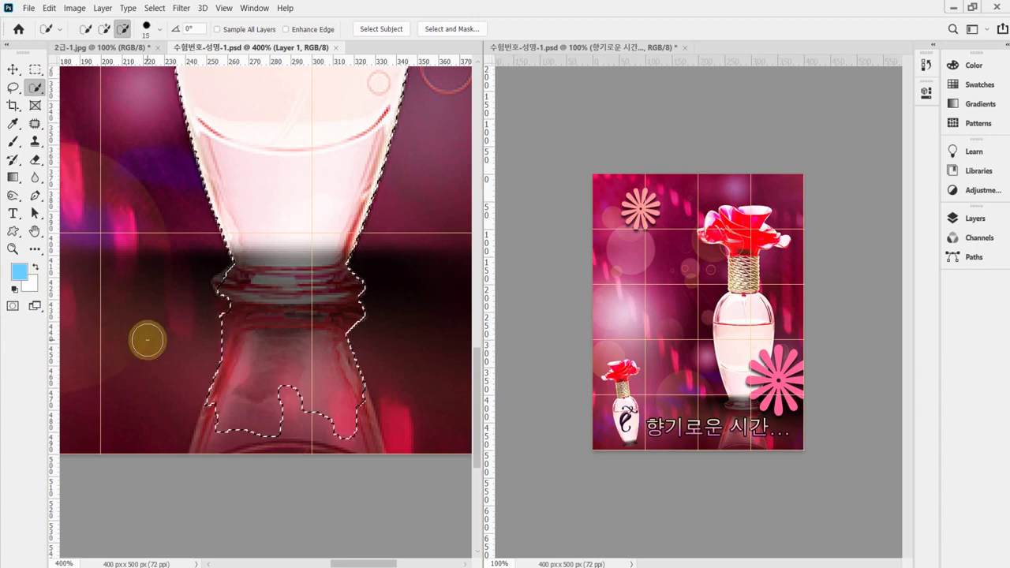
click(149, 28)
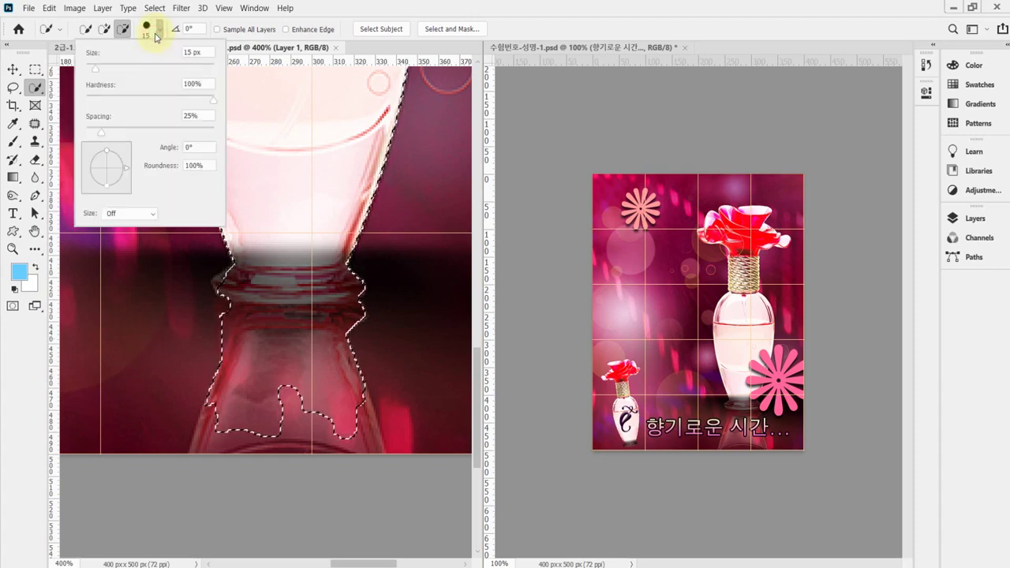
drag(97, 70, 92, 69)
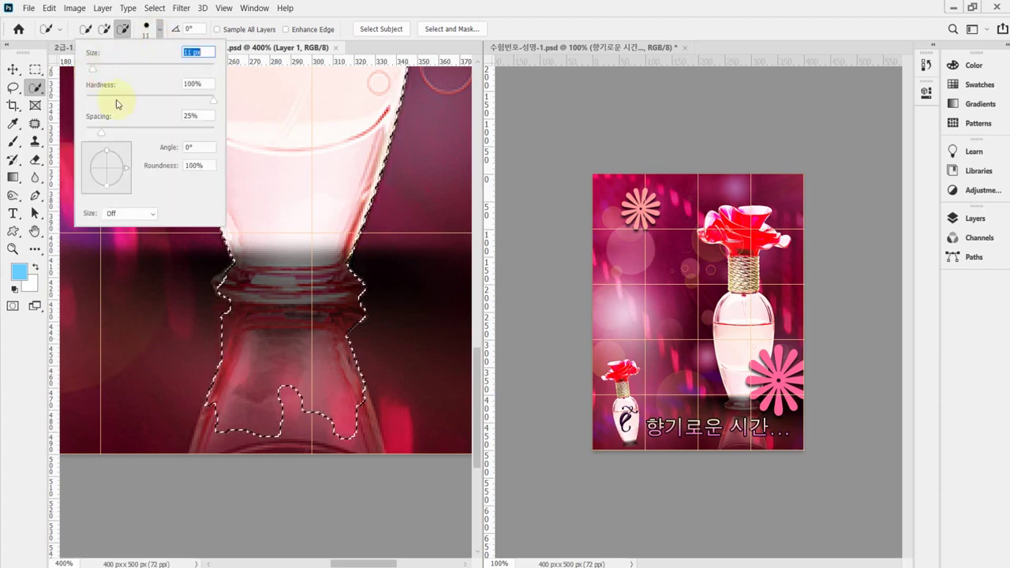
key(Return)
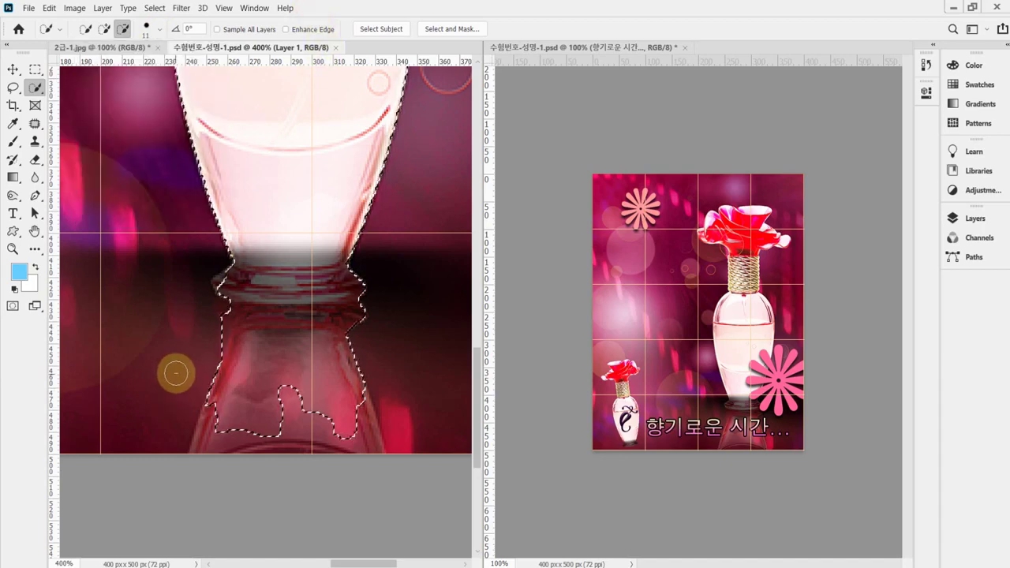
Shrink the Quick Selection brush further to 1 px.
key(bracketleft)
key(bracketleft)
key(bracketleft)
key(bracketleft)
key(bracketleft)
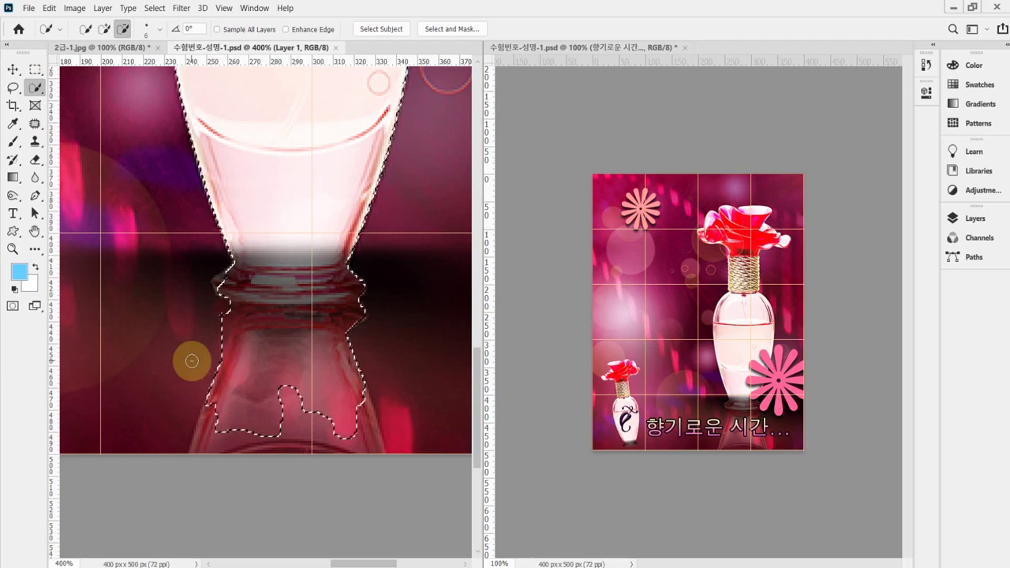
key(bracketleft)
key(bracketleft)
key(bracketleft)
key(bracketleft)
key(bracketleft)
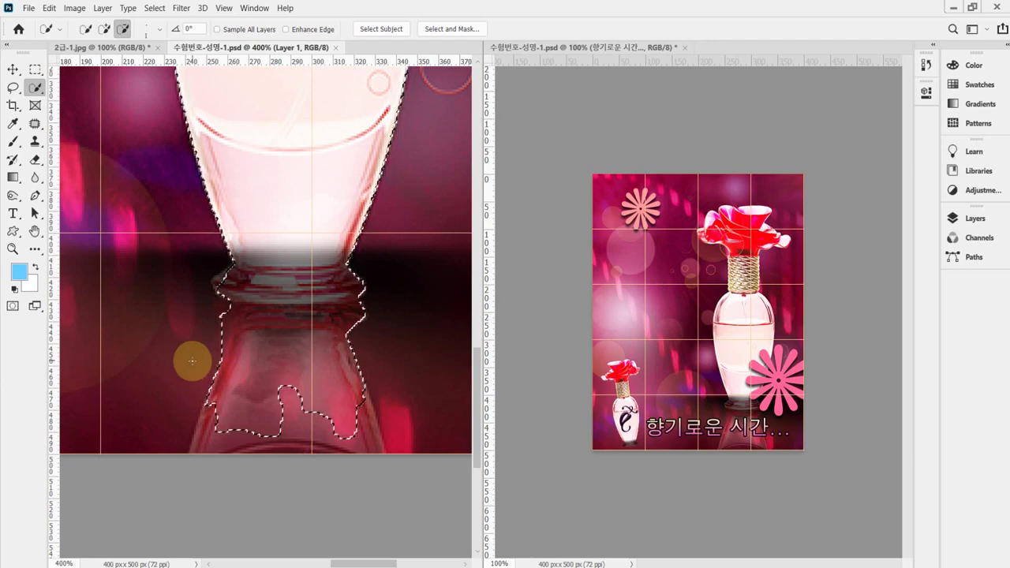
Enlarge the subtracting Quick Selection brush to 40 px.
key(bracketright)
key(bracketright)
key(bracketright)
key(bracketright)
key(bracketright)
key(bracketright)
key(bracketright)
key(bracketright)
key(bracketright)
key(bracketright)
key(bracketright)
key(bracketright)
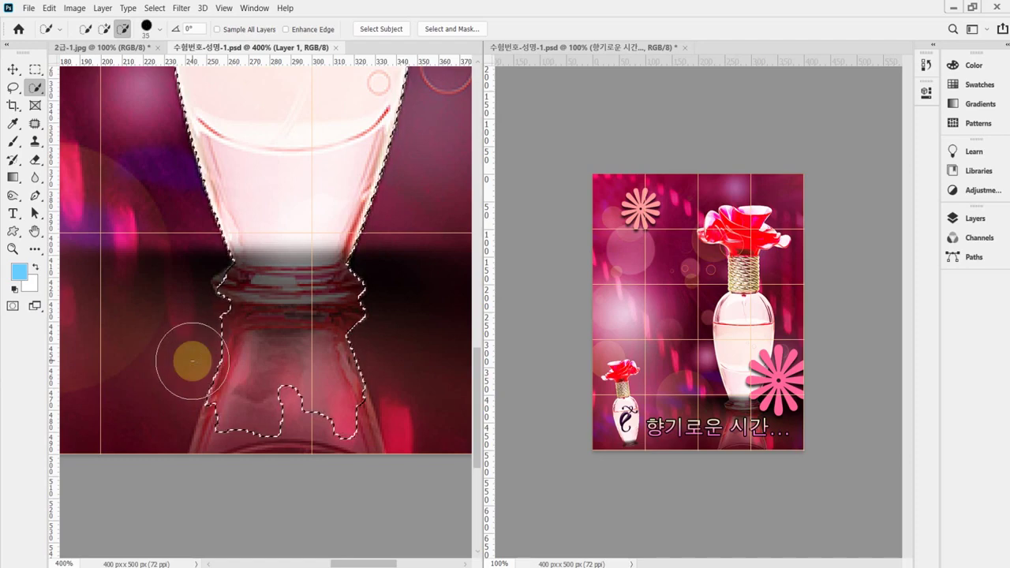
key(bracketright)
key(bracketright)
key(bracketright)
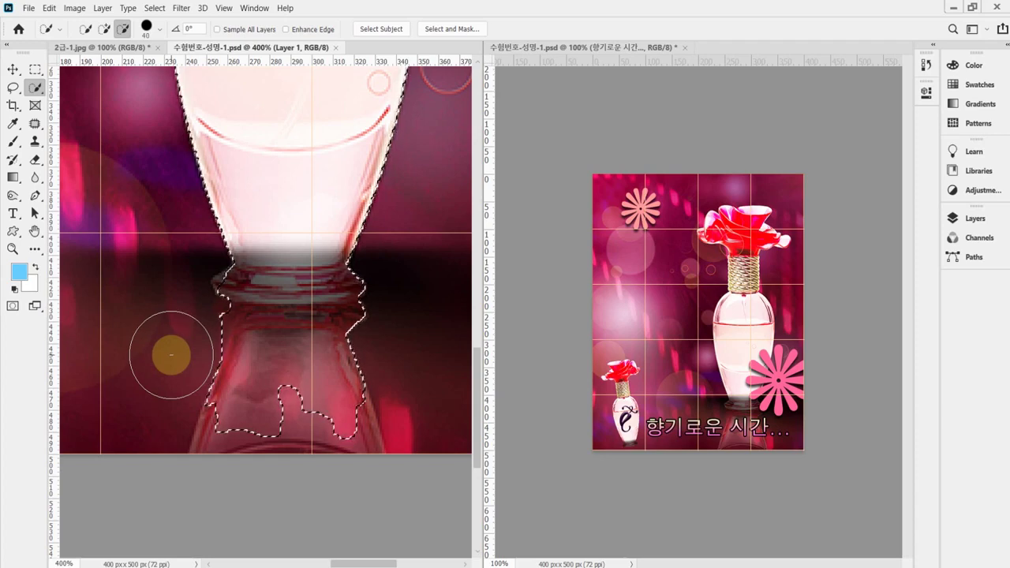
Shrink the Quick Selection brush to 9 px and subtract the reflection beneath the bottle's base from the selection.
key(Caps_Lock)
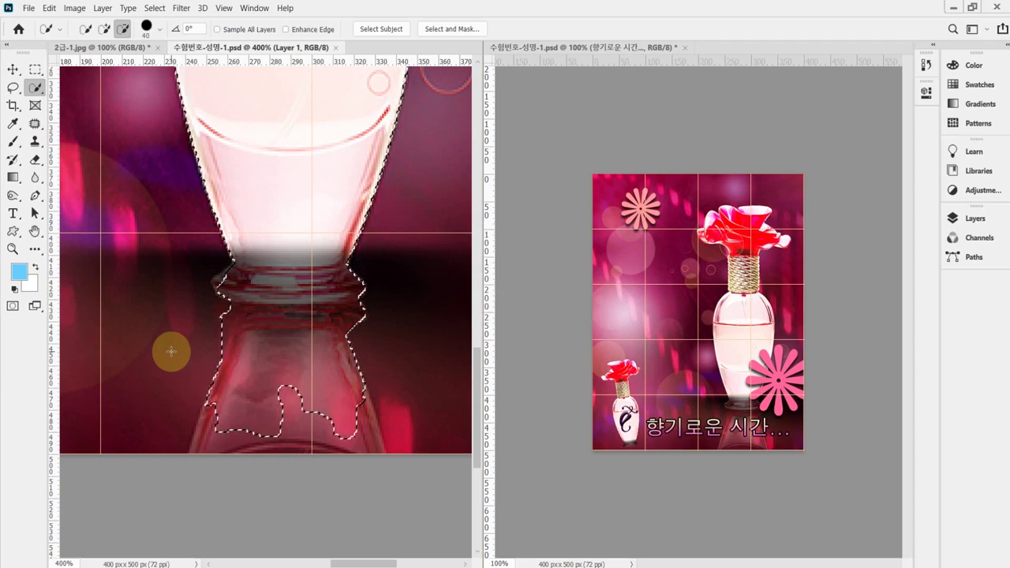
key(Caps_Lock)
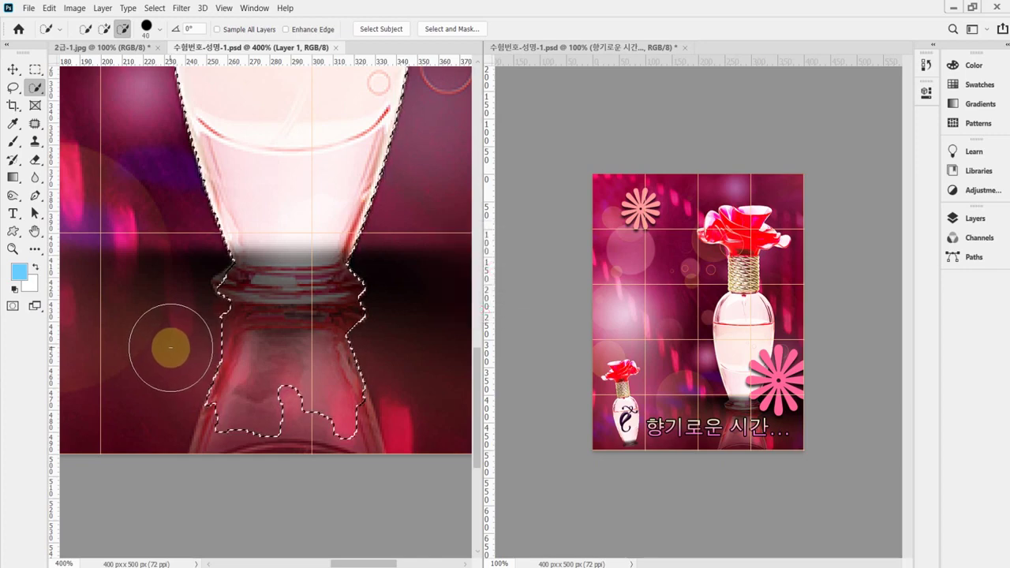
key(bracketleft)
key(bracketleft)
key(bracketleft)
key(bracketleft)
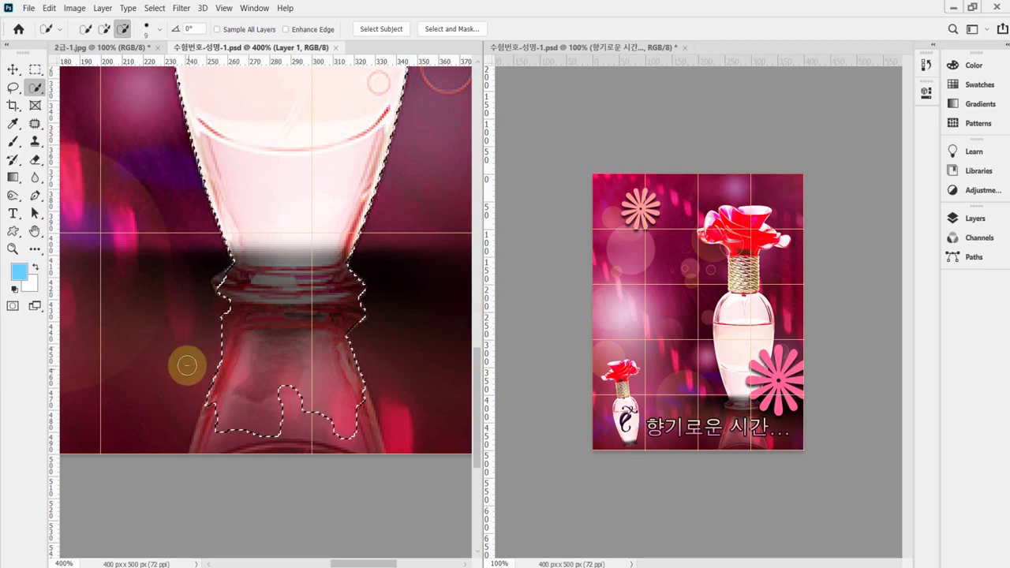
drag(245, 398, 334, 404)
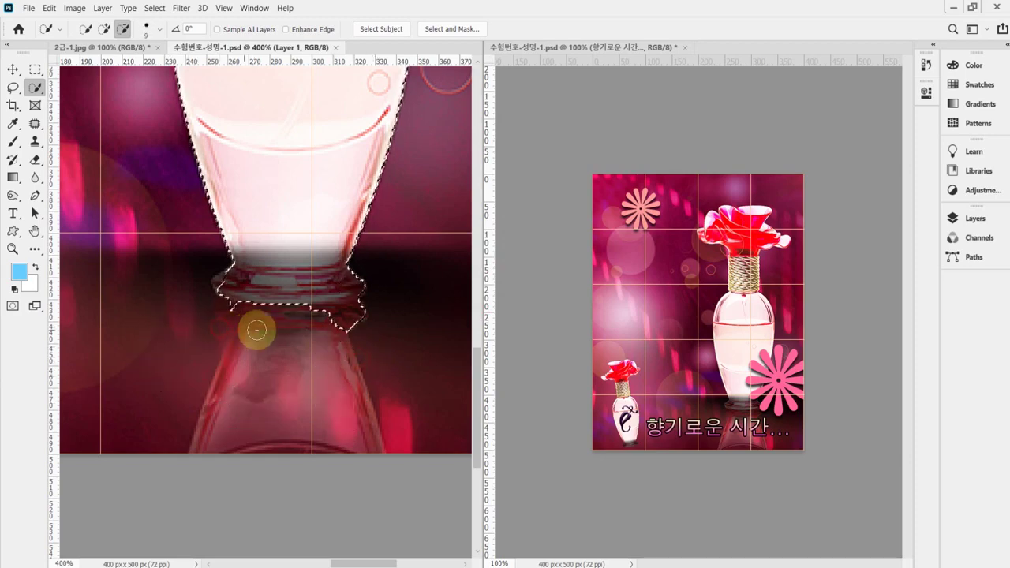
drag(328, 325, 357, 322)
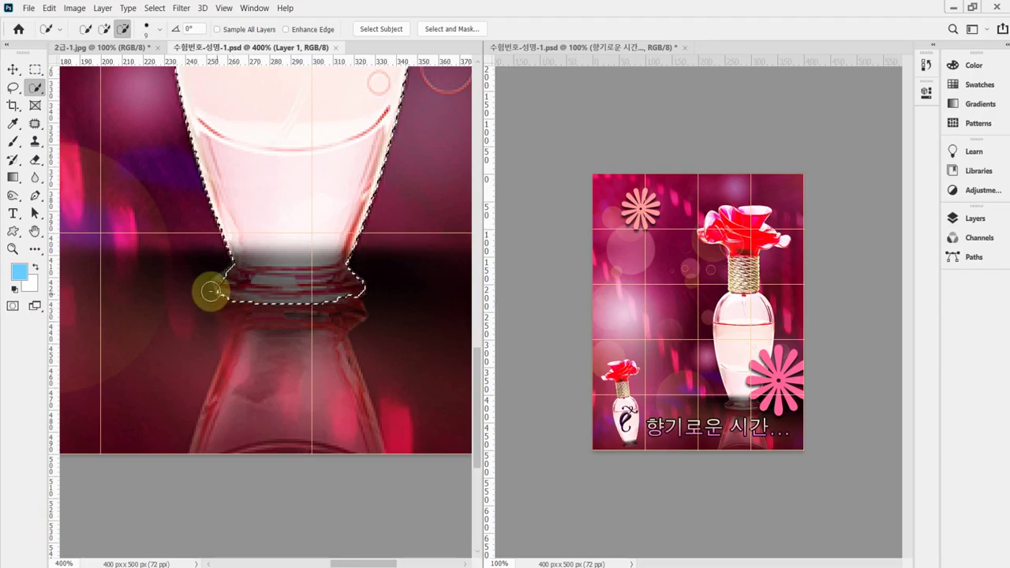
Add the missed outer edges of the bottle's dark base to the selection.
key(alt)
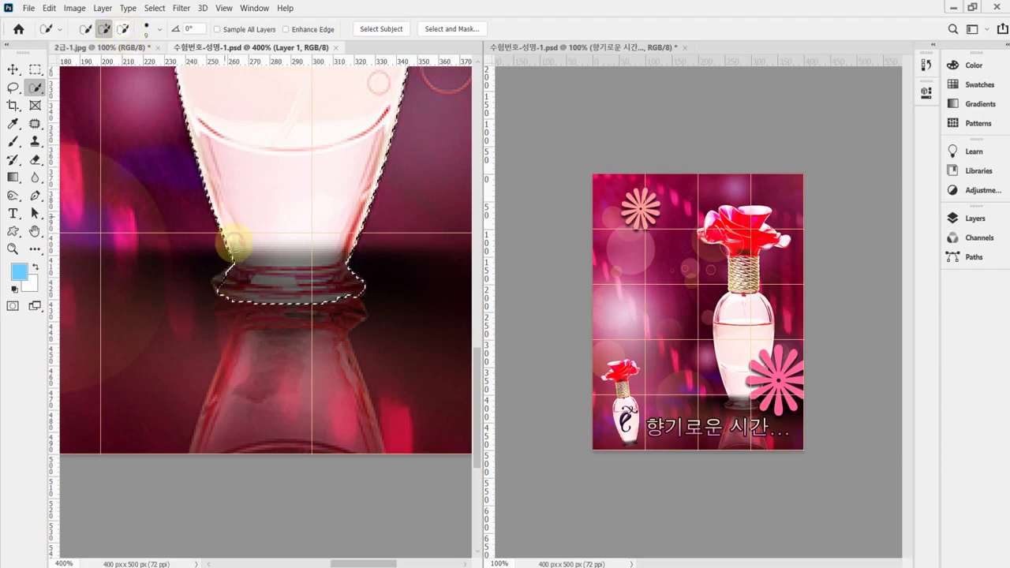
key(alt)
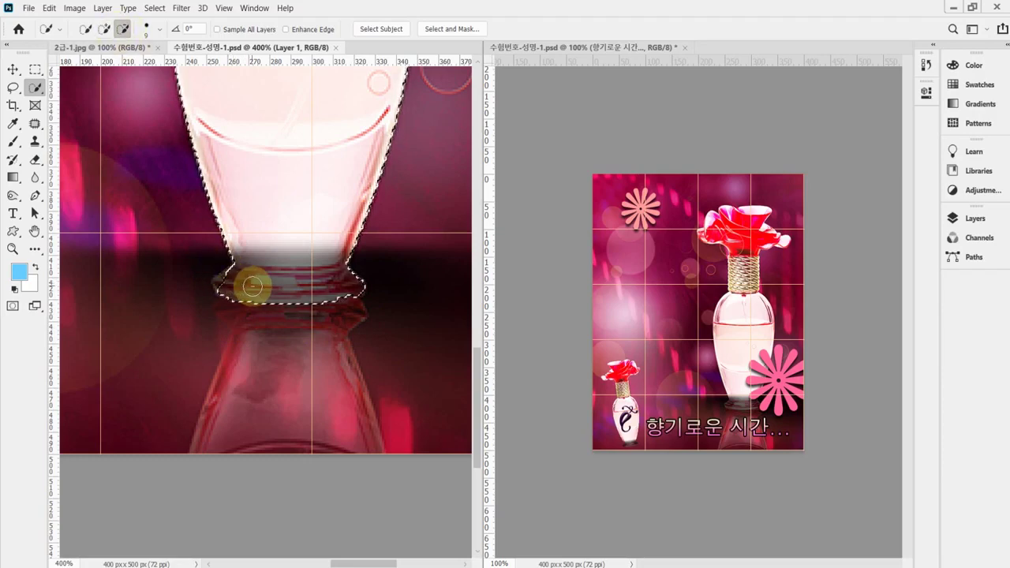
key(alt)
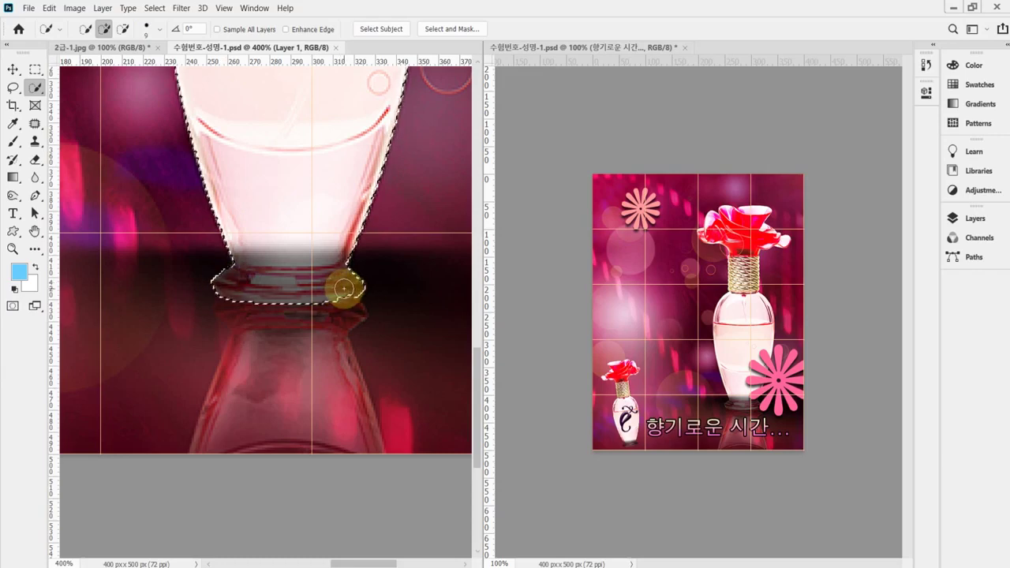
key(alt)
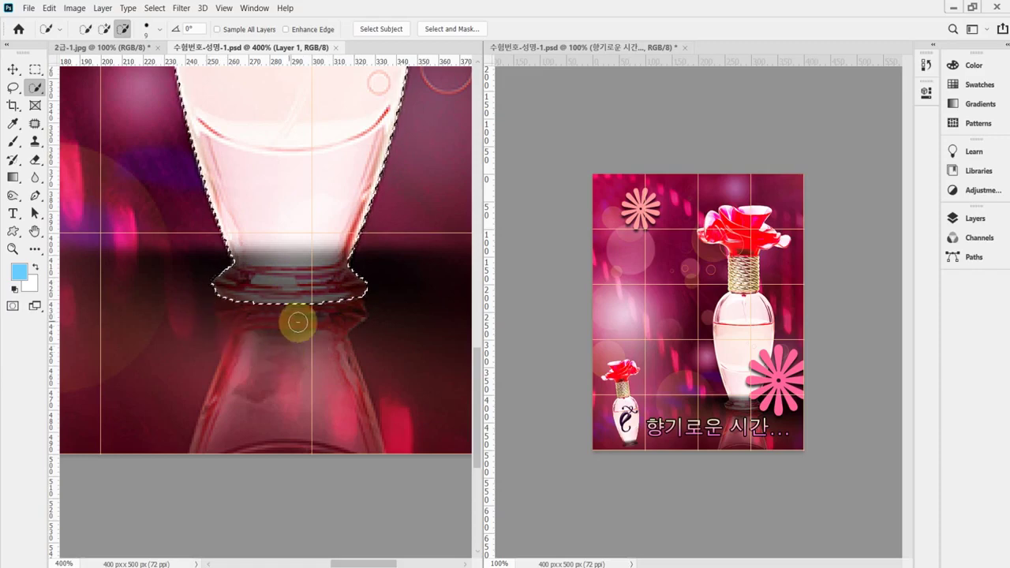
Extend the selection over the missed lower edge of the flower's rightmost petal.
scroll(297, 322, up, 2)
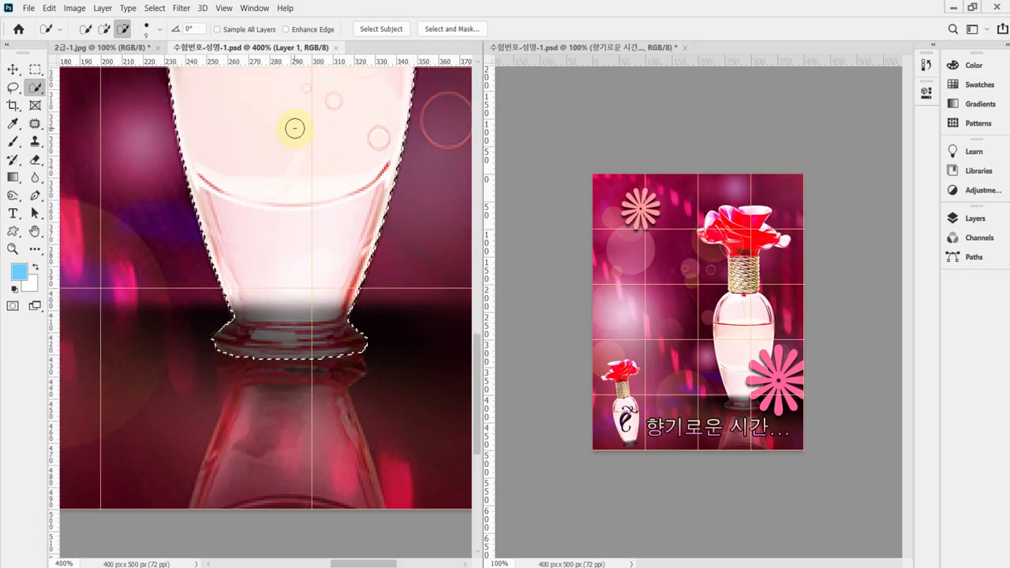
mouse_move(295, 128)
mouse_down()
mouse_move(316, 332)
mouse_move(266, 329)
mouse_move(282, 401)
mouse_move(233, 251)
mouse_move(227, 289)
mouse_up()
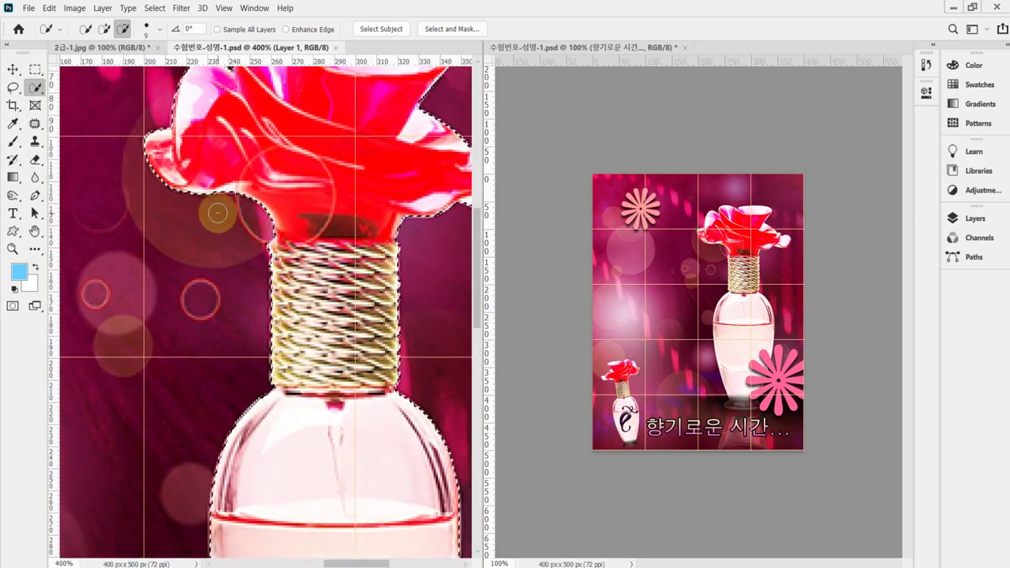
drag(315, 189, 257, 258)
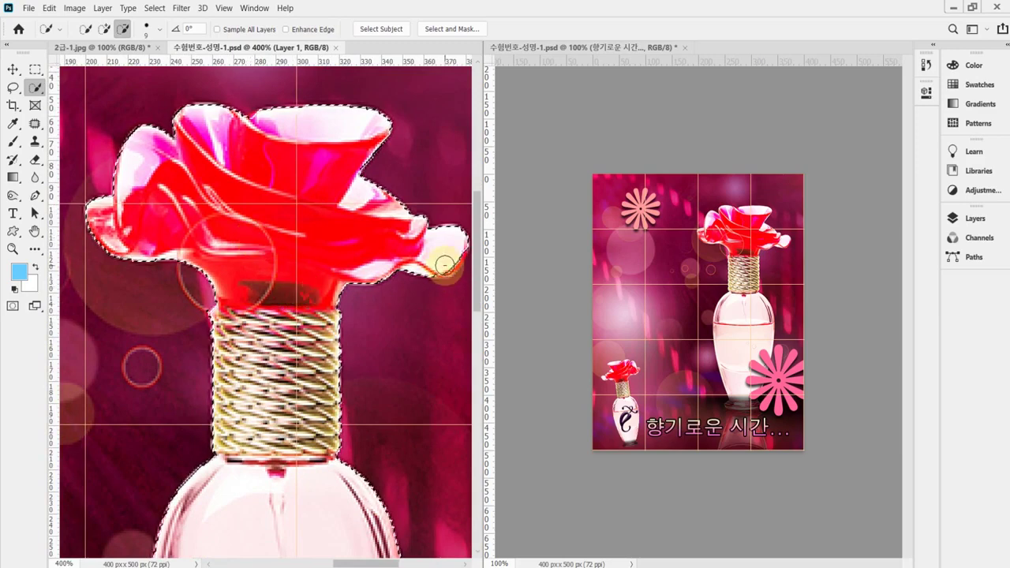
key(alt)
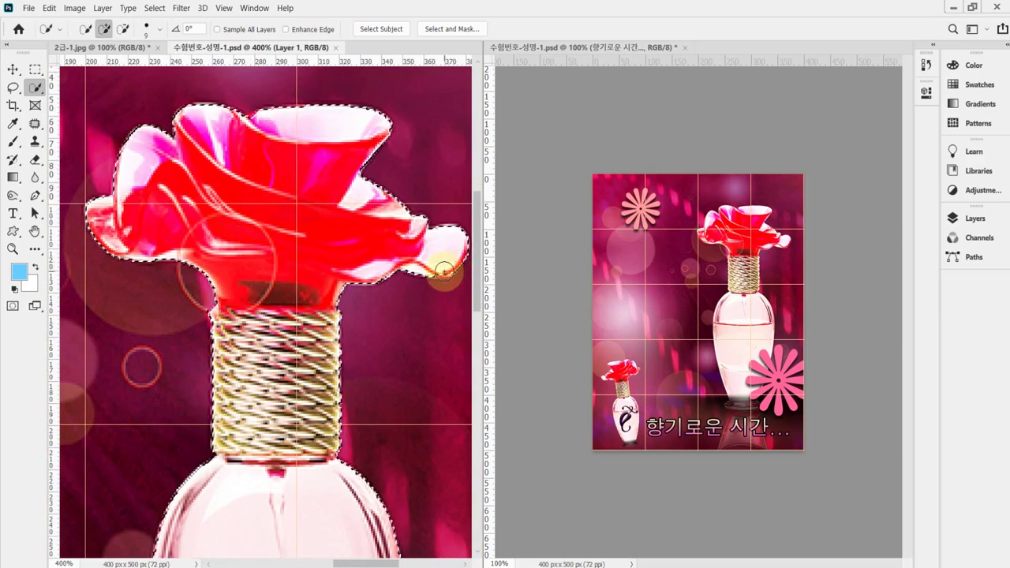
key(alt)
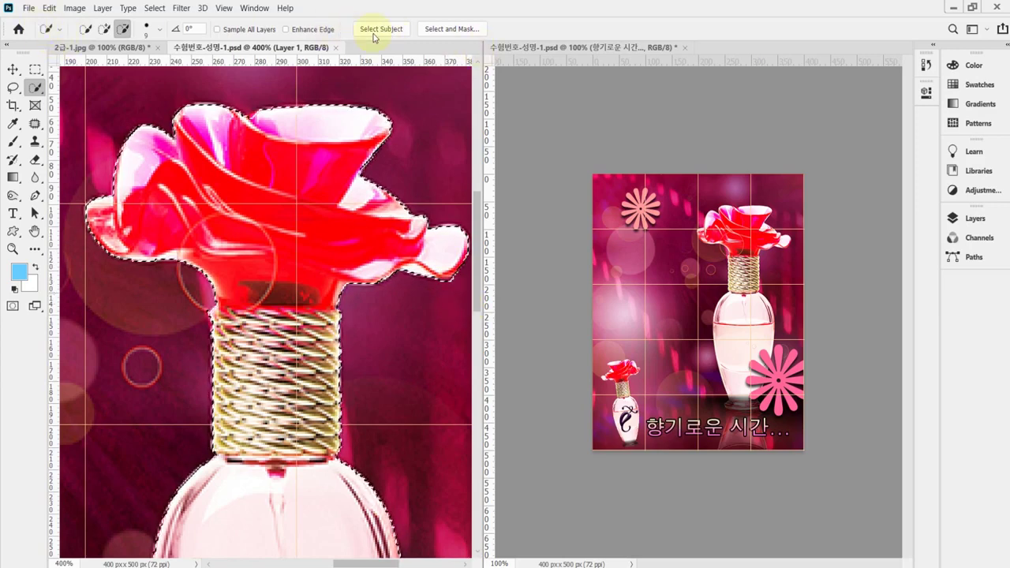
Open the bottle selection in Select and Mask and set its Quick Selection brush to subtract.
click(446, 30)
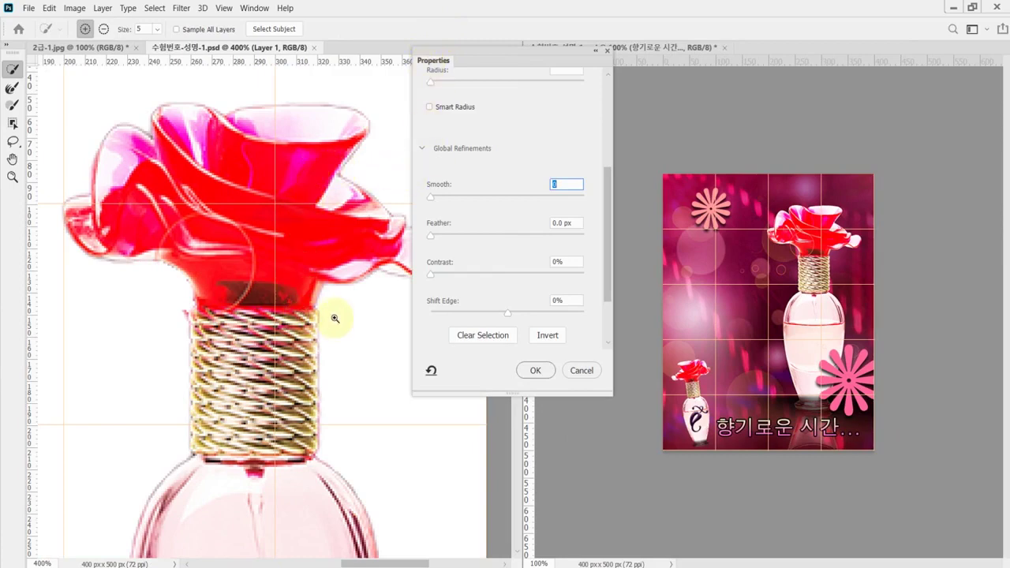
scroll(334, 318, down, 2)
mouse_move(267, 275)
mouse_down()
mouse_move(282, 204)
mouse_move(267, 267)
mouse_up()
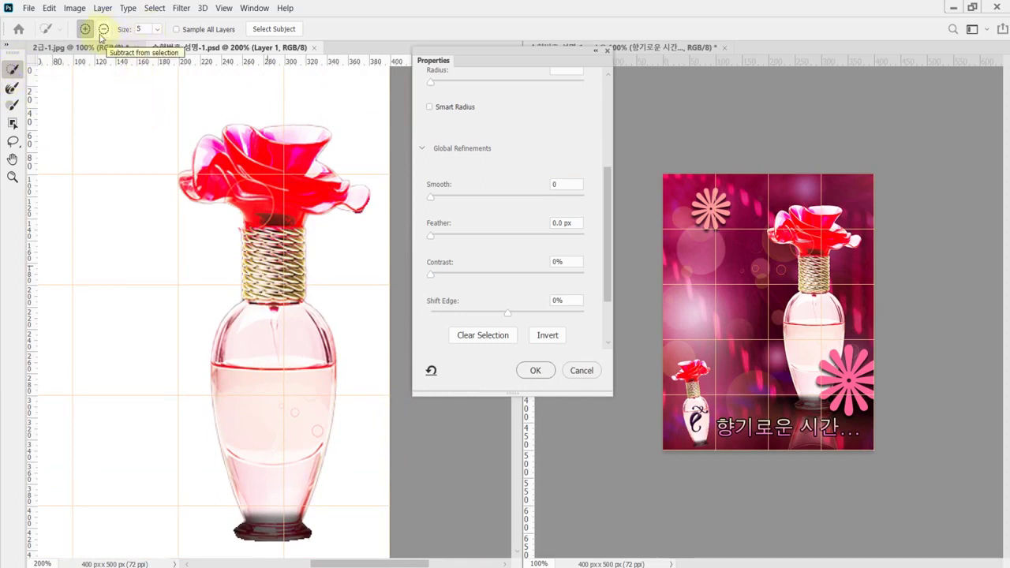
click(103, 32)
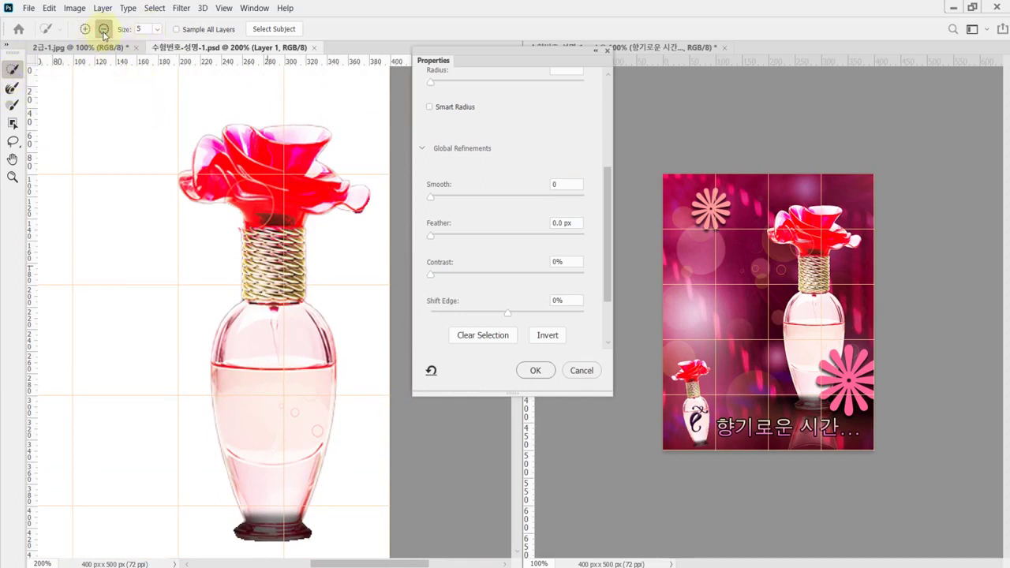
scroll(332, 232, up, 4)
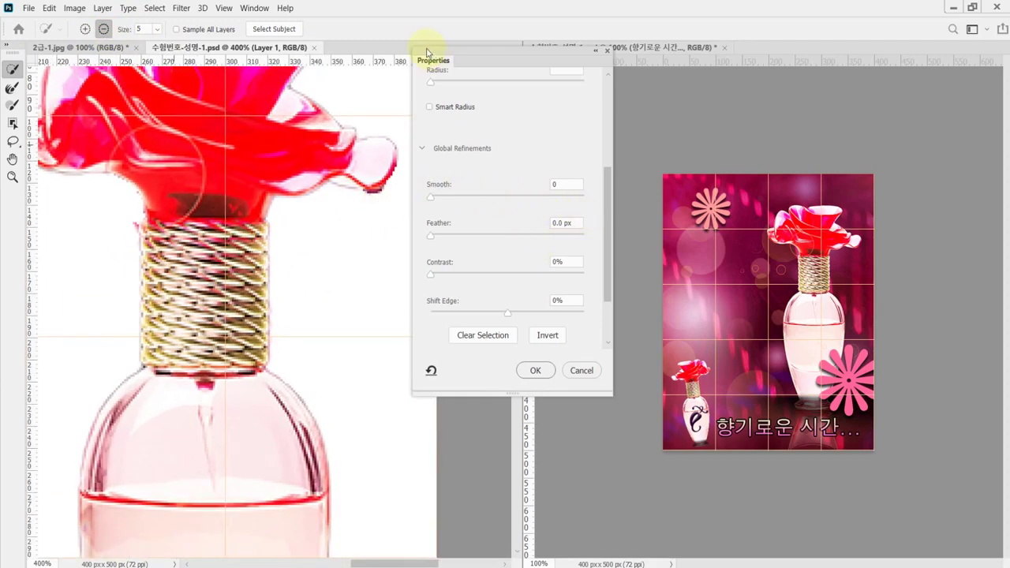
Set Smooth to 1 and the edge detection Radius to 1 px for the bottle selection.
click(567, 183)
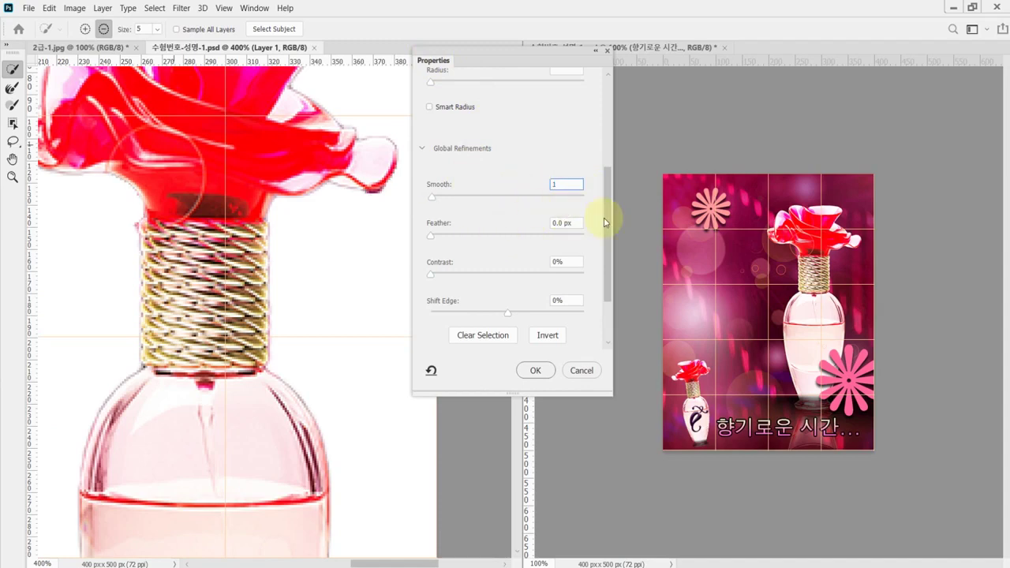
drag(608, 217, 579, 162)
click(569, 149)
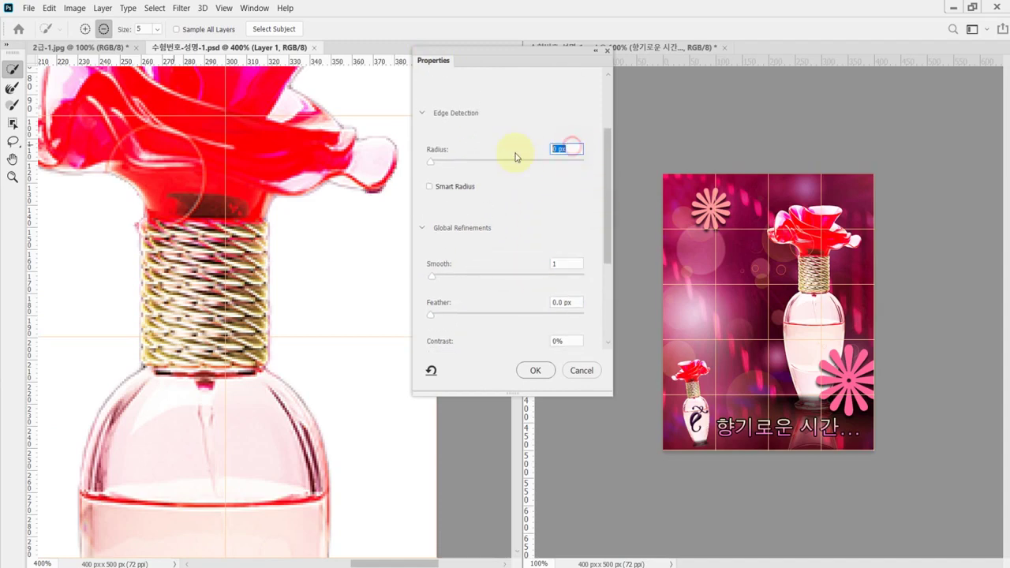
text(1)
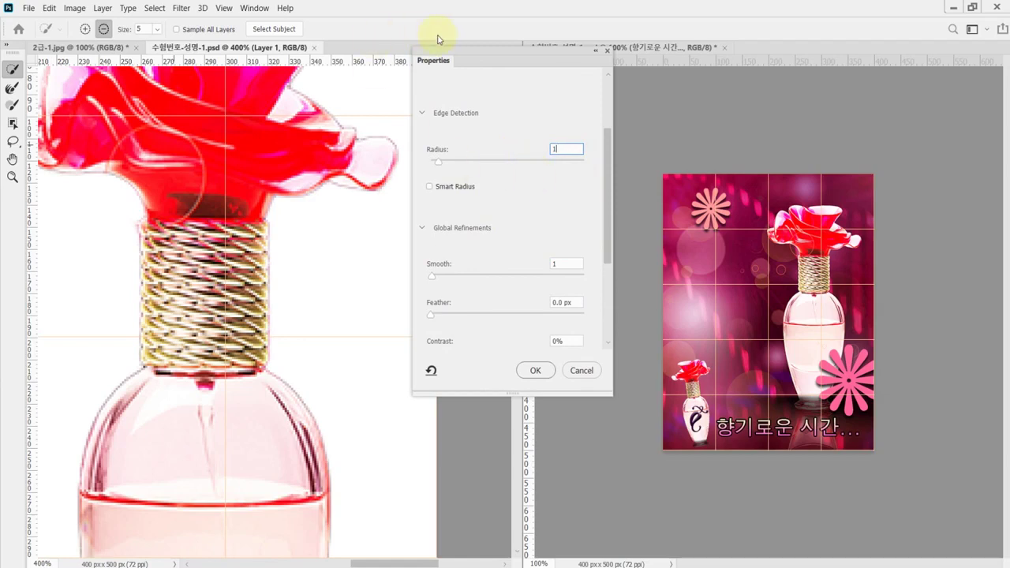
key(Return)
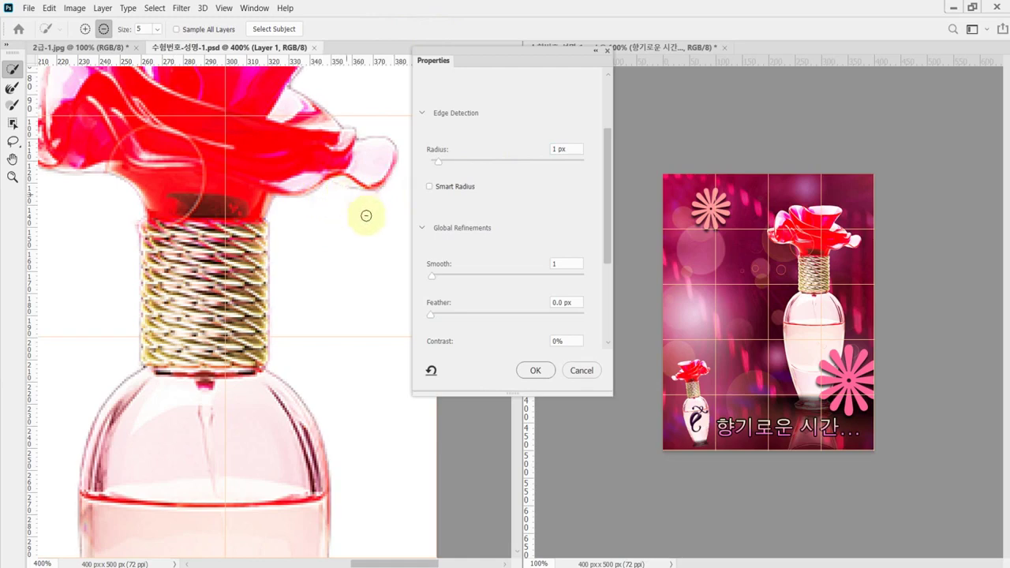
Subtract the stray fringe beside the rope-wrapped neck and the leftover specks below the base from the selection.
drag(134, 241, 131, 177)
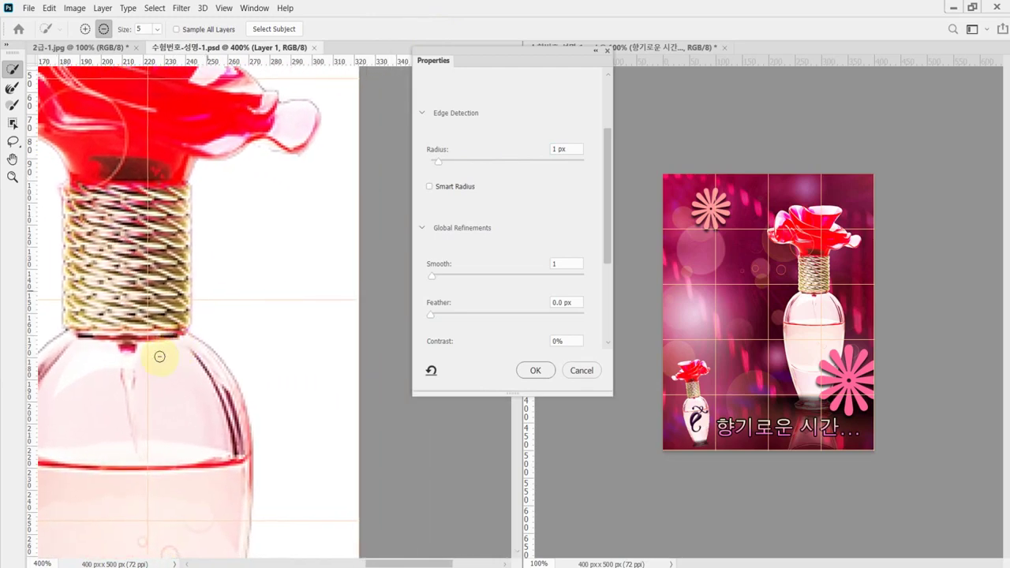
scroll(217, 205, down, 8)
scroll(181, 320, left, 2)
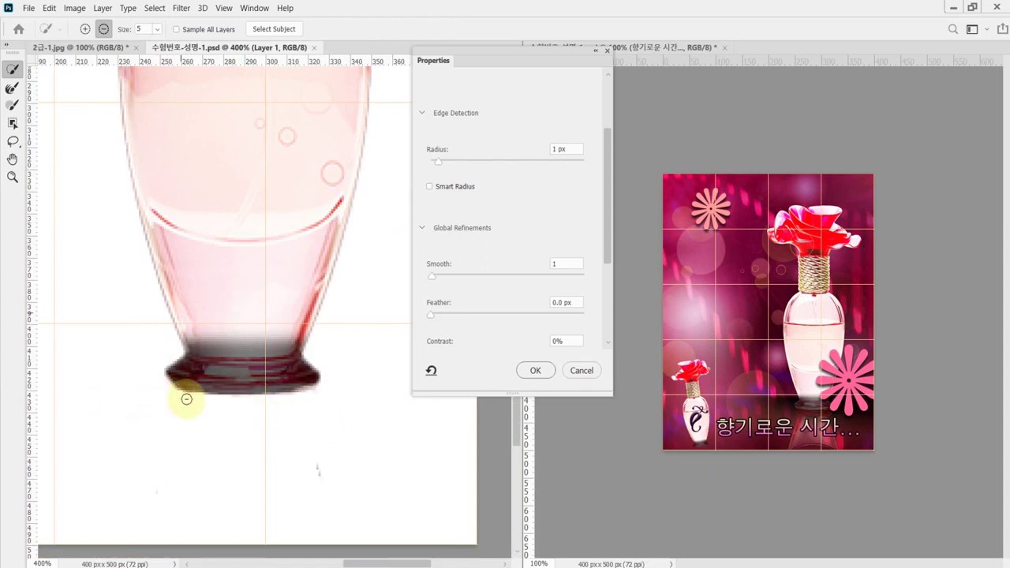
click(318, 476)
Add the missing edges of the bottle's base to the selection and subtract the spill under its right corner.
click(85, 28)
mouse_move(183, 367)
mouse_down()
mouse_move(169, 372)
mouse_move(298, 384)
mouse_move(311, 373)
mouse_move(316, 383)
mouse_move(331, 349)
mouse_up()
click(103, 28)
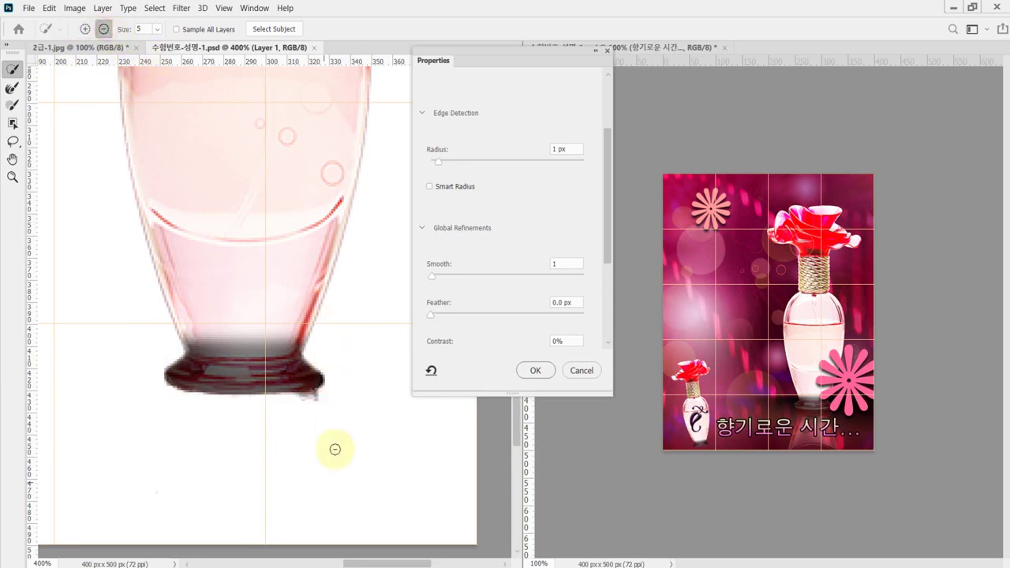
click(318, 411)
drag(308, 403, 321, 403)
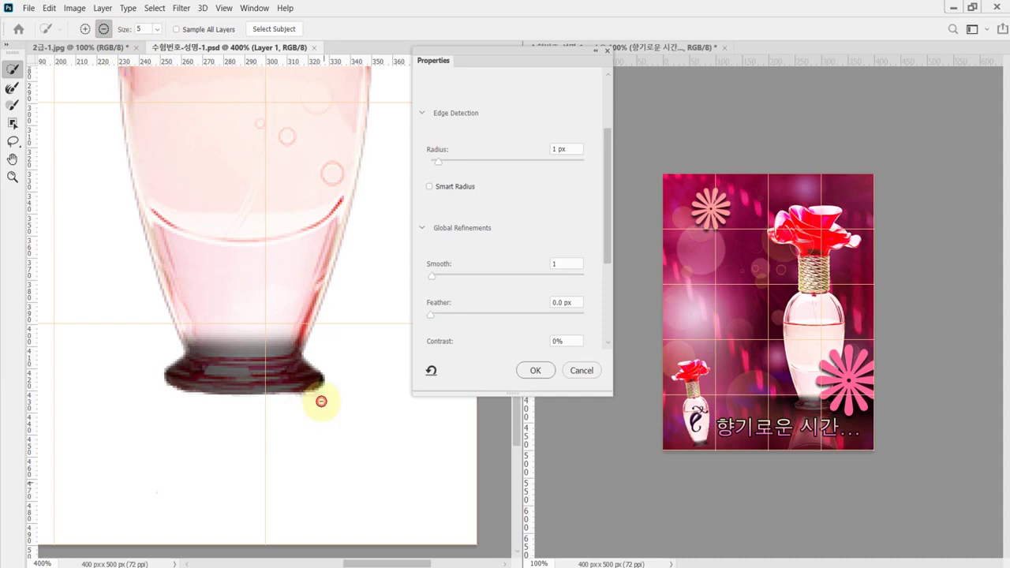
Apply the Select and Mask refinements and copy the selected bottle to a new layer.
click(333, 261)
scroll(328, 237, down, 5)
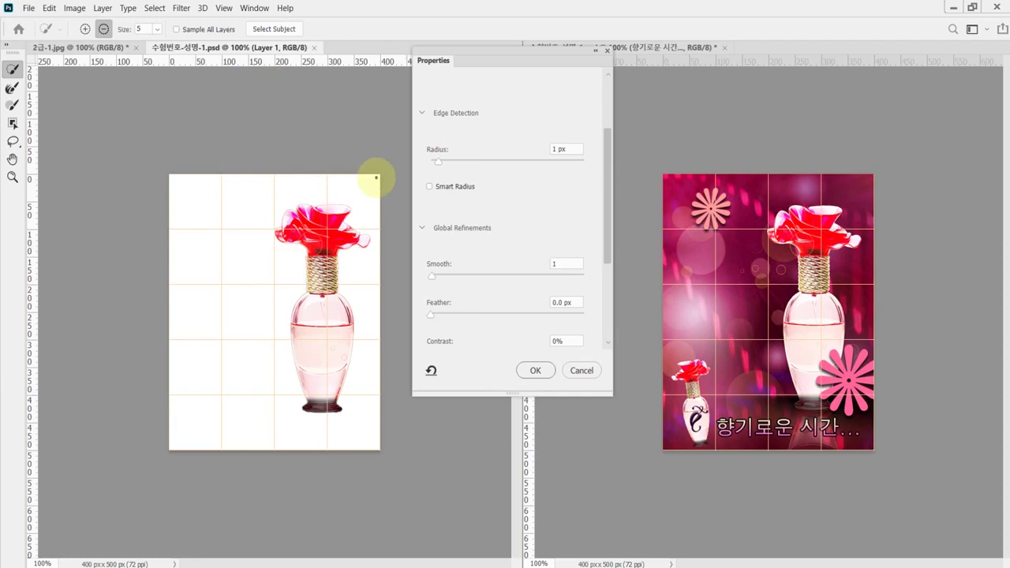
click(536, 372)
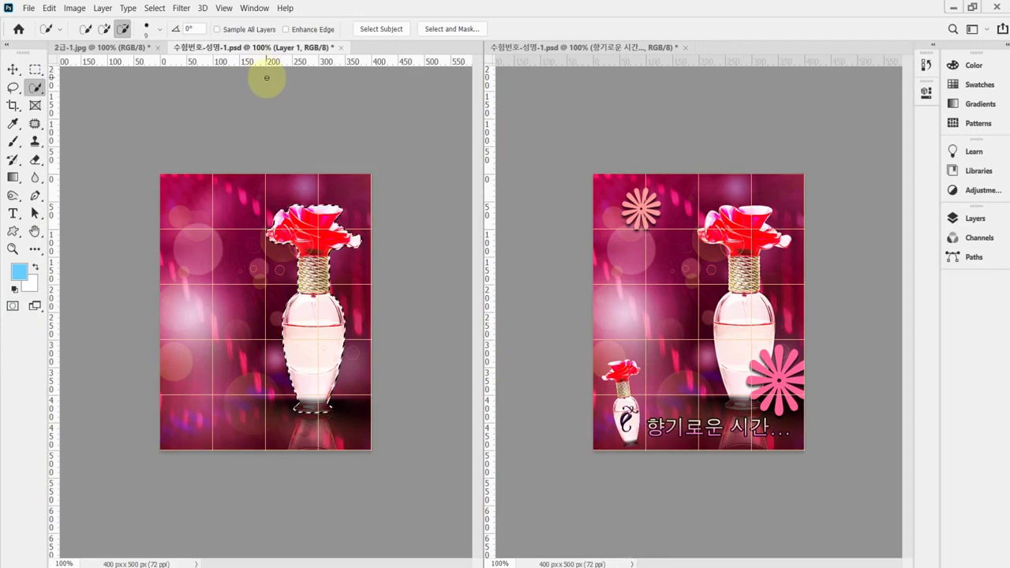
click(103, 9)
mouse_move(109, 23)
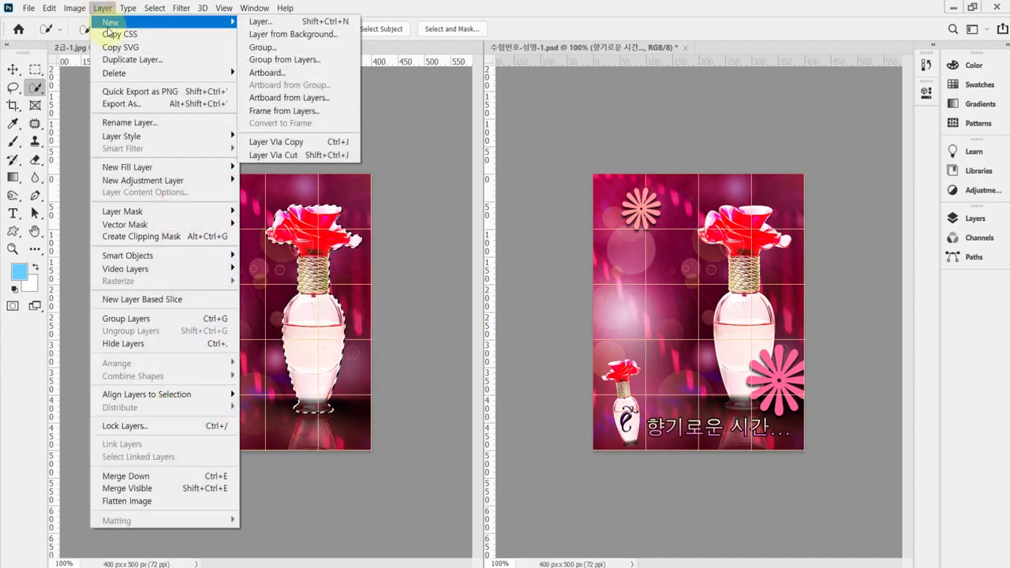
click(335, 145)
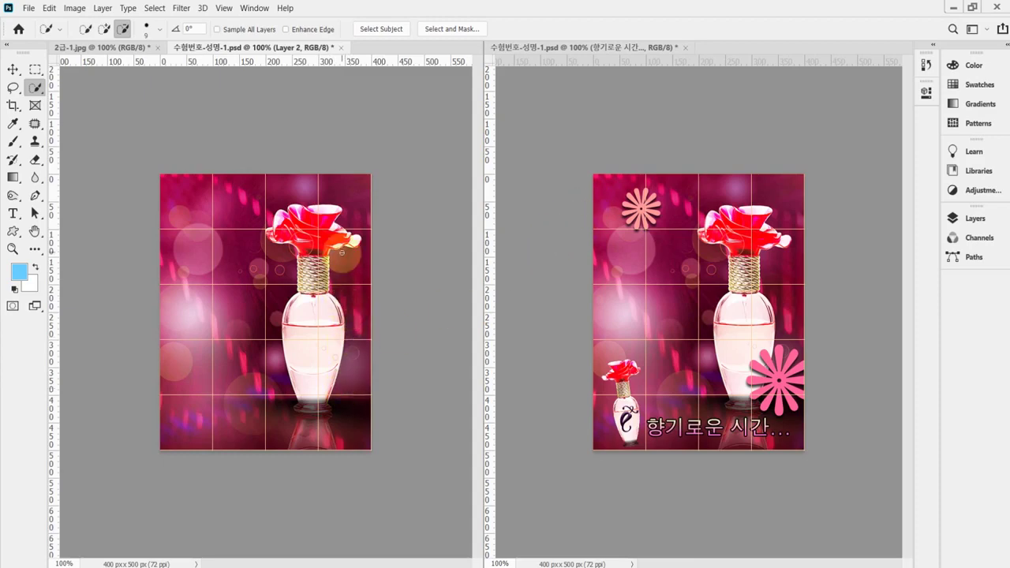
Show the full layer stack and toggle Layer 1's visibility to inspect the cut-out bottle.
click(979, 219)
drag(925, 356, 934, 483)
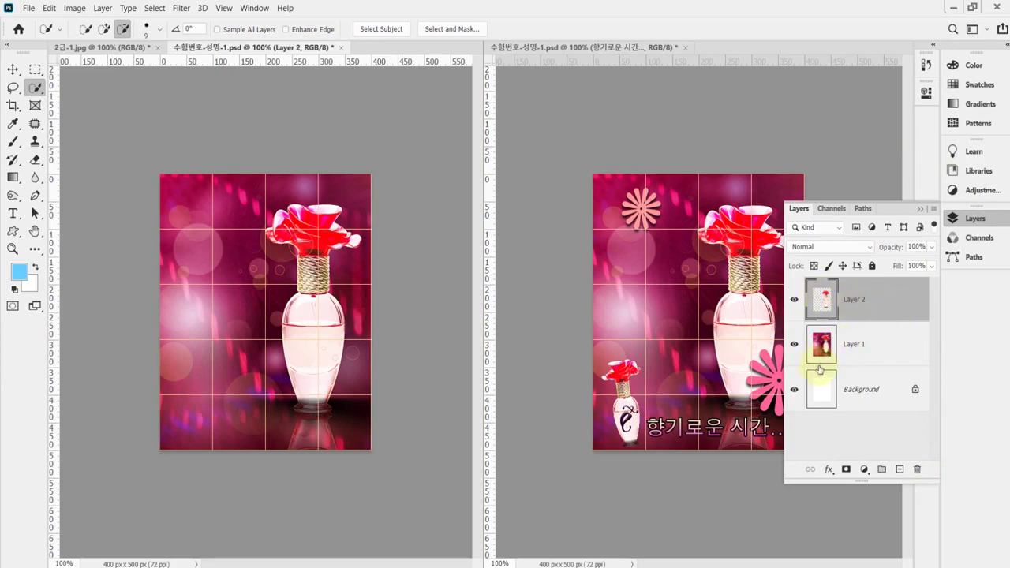
click(795, 345)
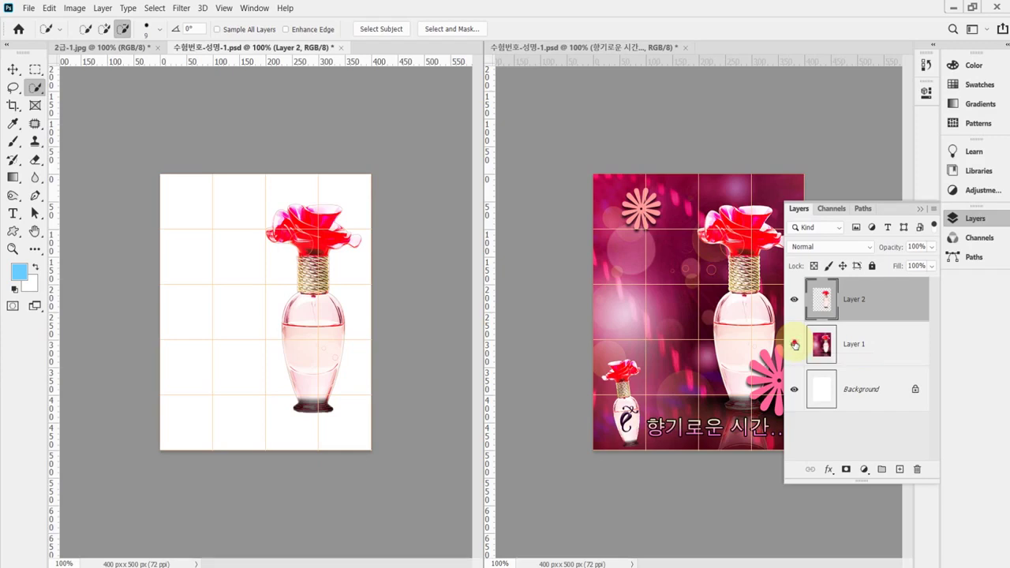
click(795, 345)
click(795, 345)
click(795, 345)
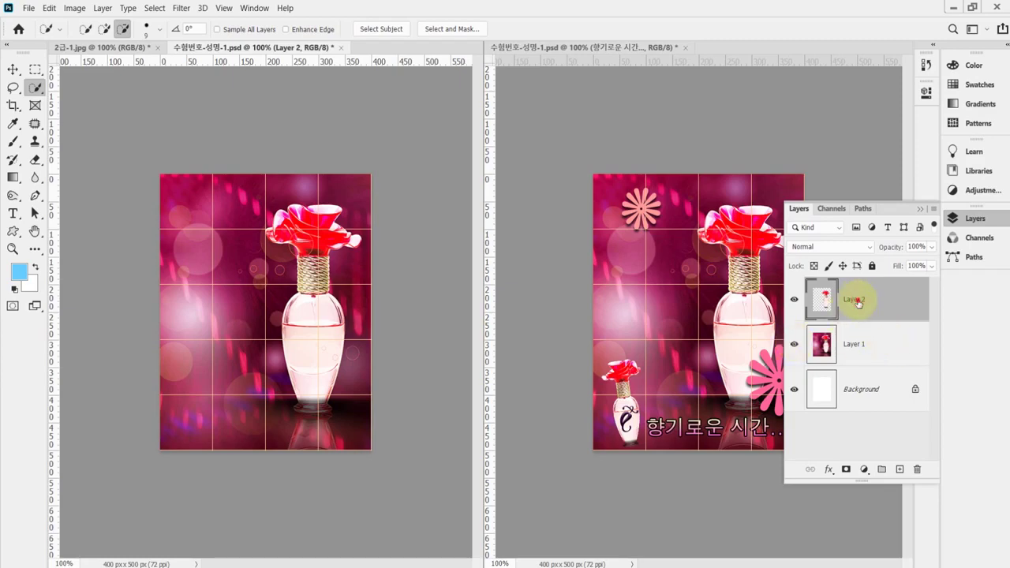
double_click(857, 301)
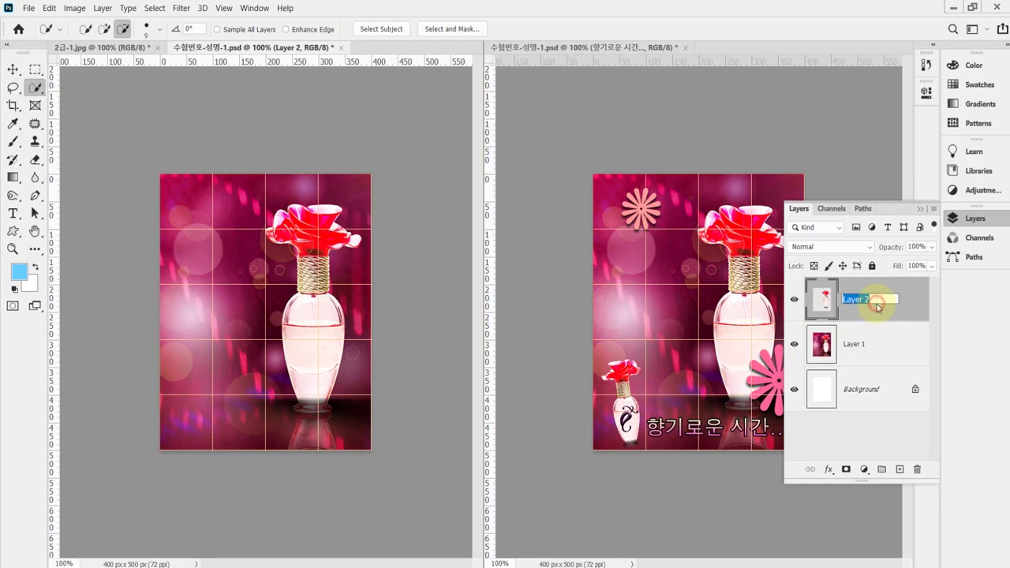
click(853, 354)
click(857, 300)
click(969, 220)
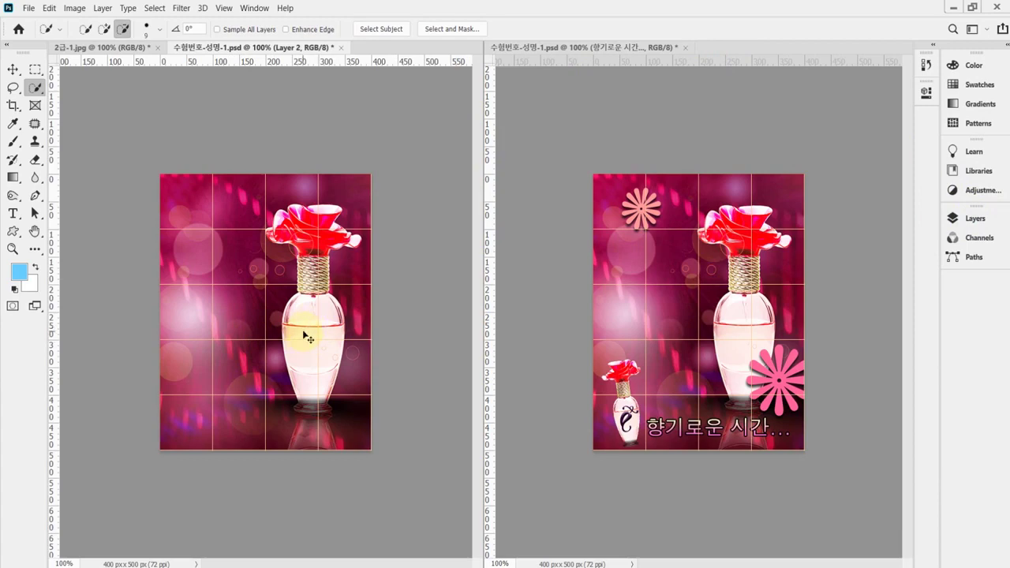
Free-transform the copied bottle to about 48% of its size and place it in the canvas's lower-left corner.
key(ctrl+t)
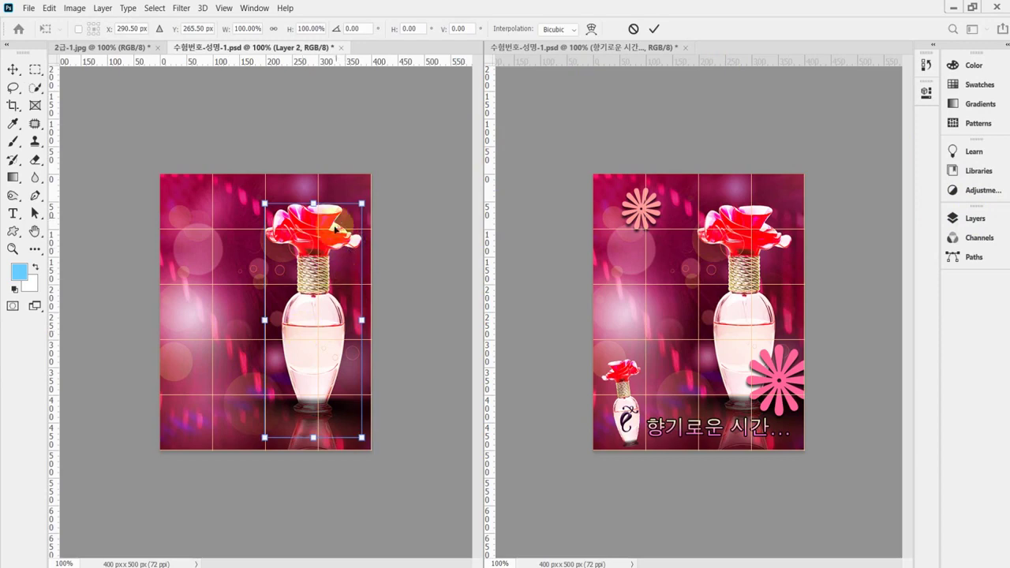
drag(319, 287, 169, 323)
drag(262, 229, 205, 348)
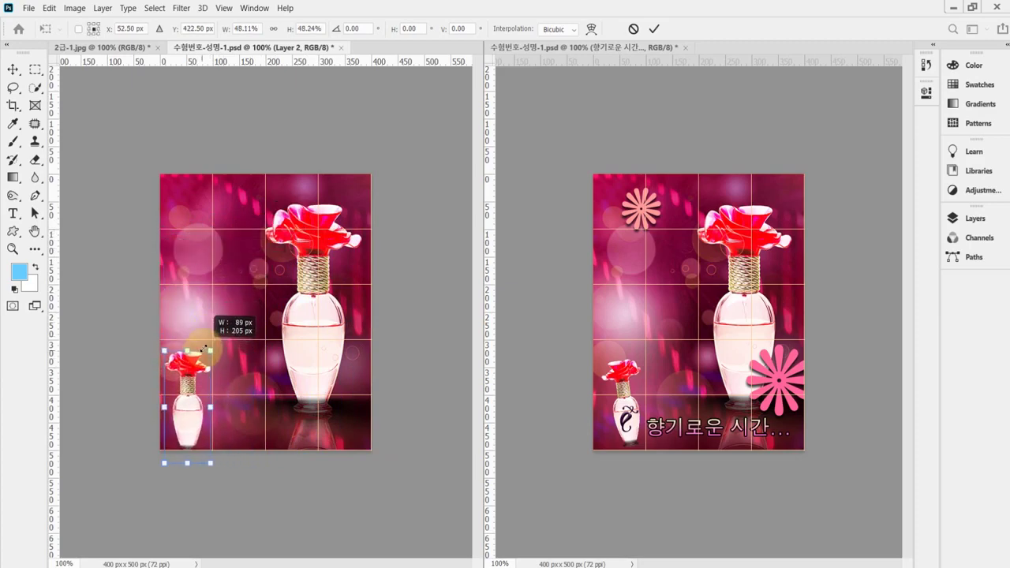
drag(190, 429, 202, 423)
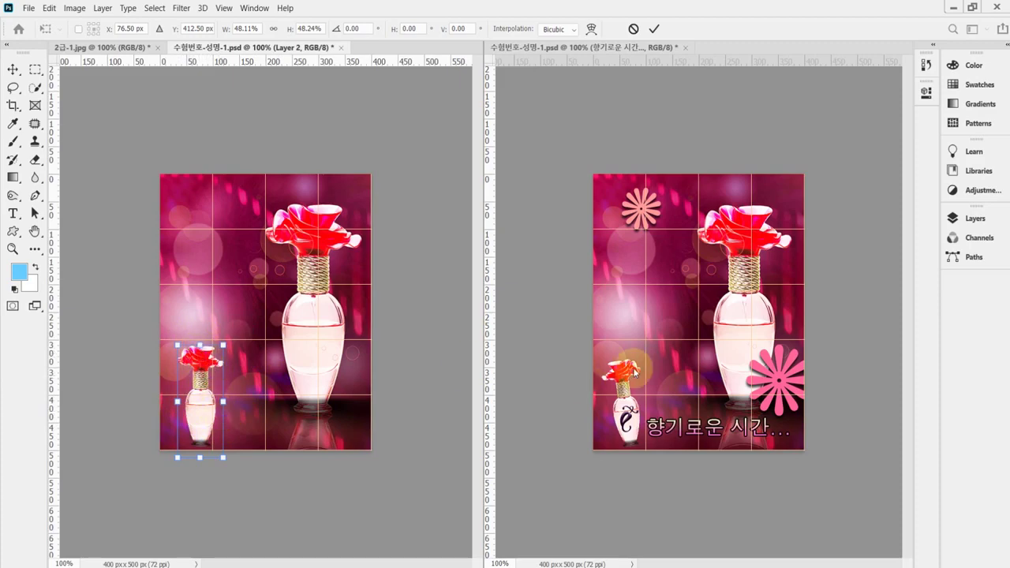
Flip the small bottle horizontally and tilt it about 8° counter-clockwise, keeping it near the canvas's left edge.
right_click(205, 382)
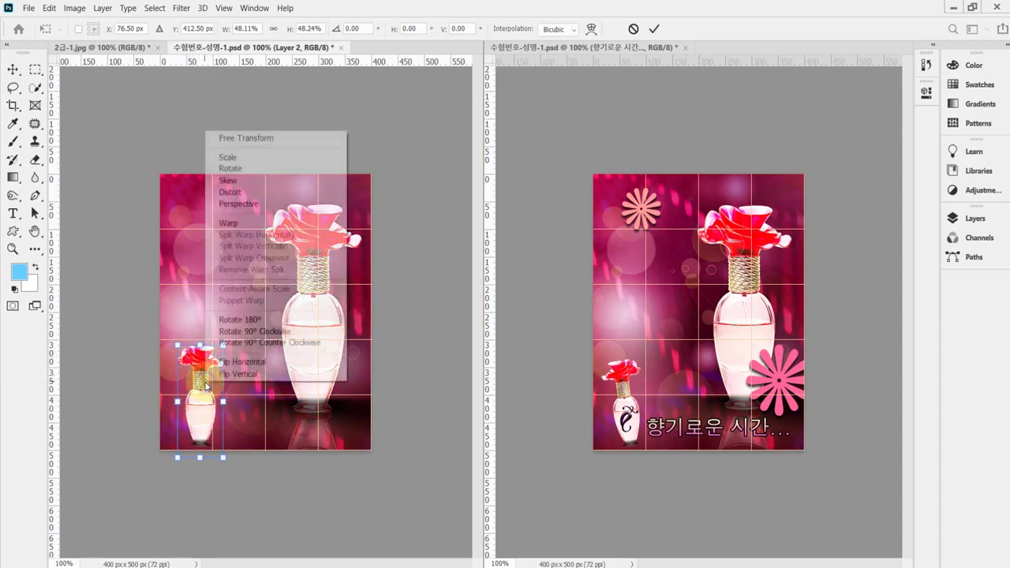
click(293, 365)
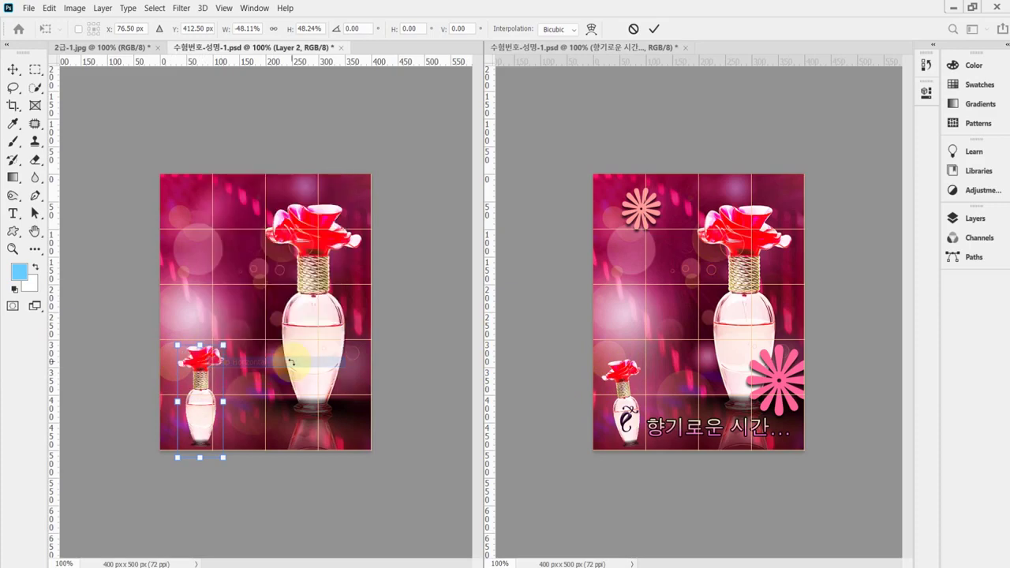
drag(256, 359, 240, 347)
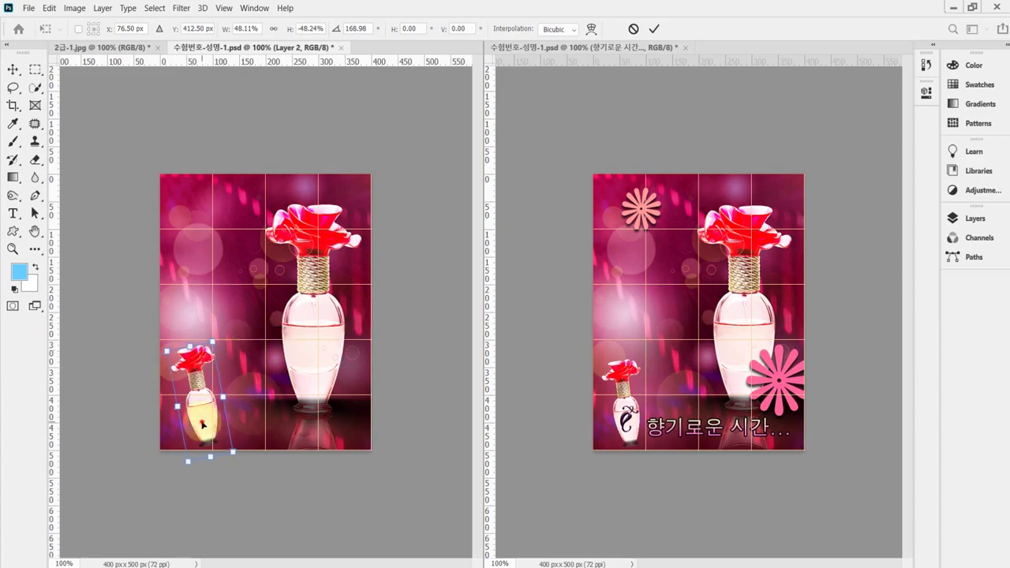
drag(190, 424, 179, 421)
drag(205, 342, 227, 338)
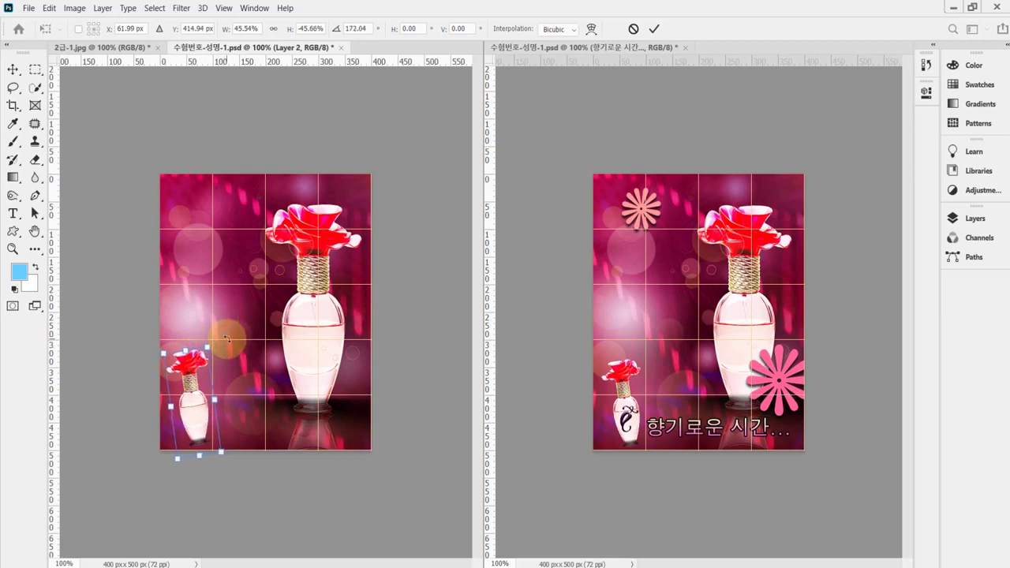
Shrink the small bottle to about 42%, nudge it into the reference position and apply the transform.
drag(205, 410, 200, 409)
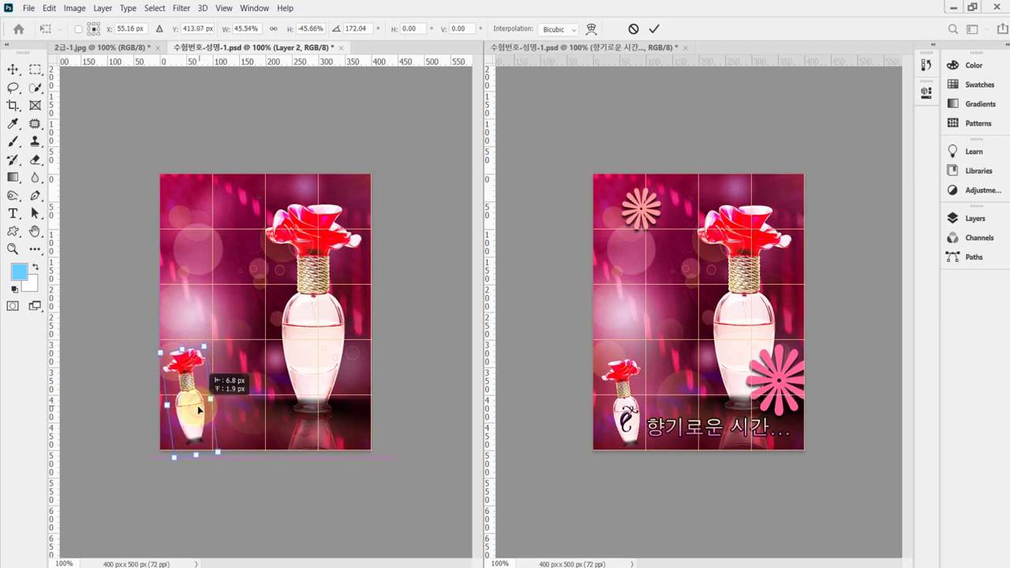
click(201, 417)
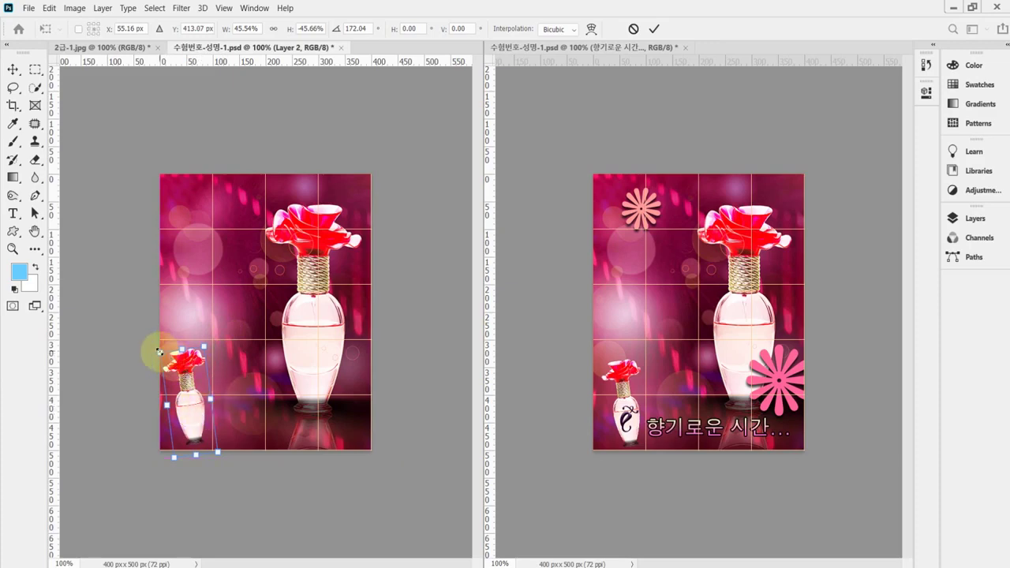
drag(161, 352, 163, 359)
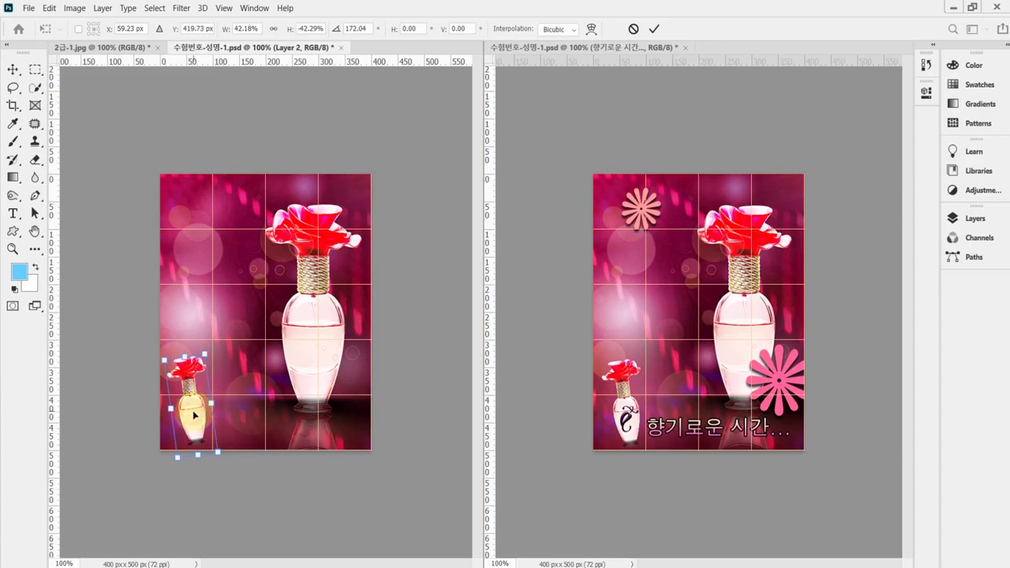
key(Down)
key(Down)
key(Down)
key(Down)
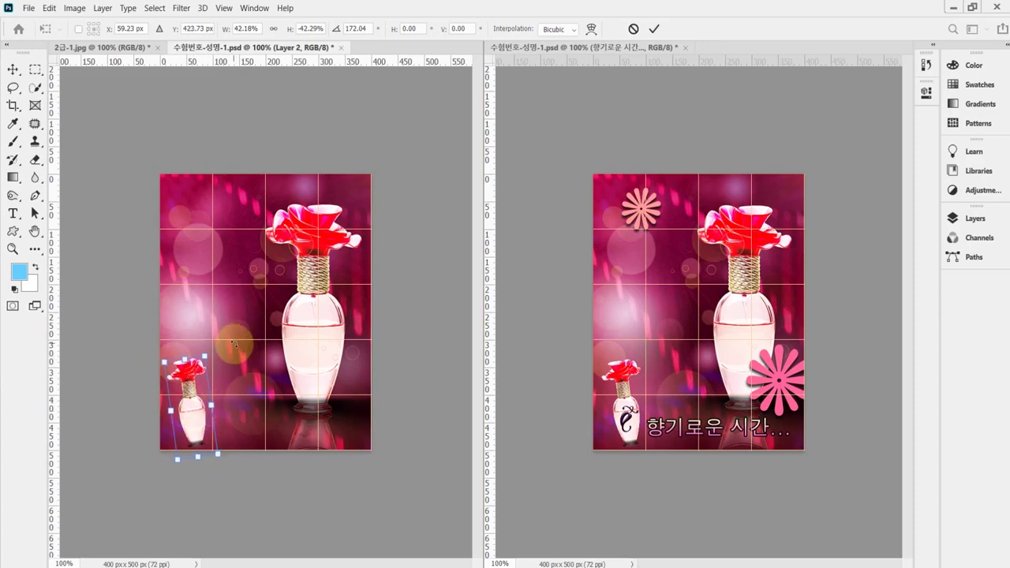
key(Return)
key(w)
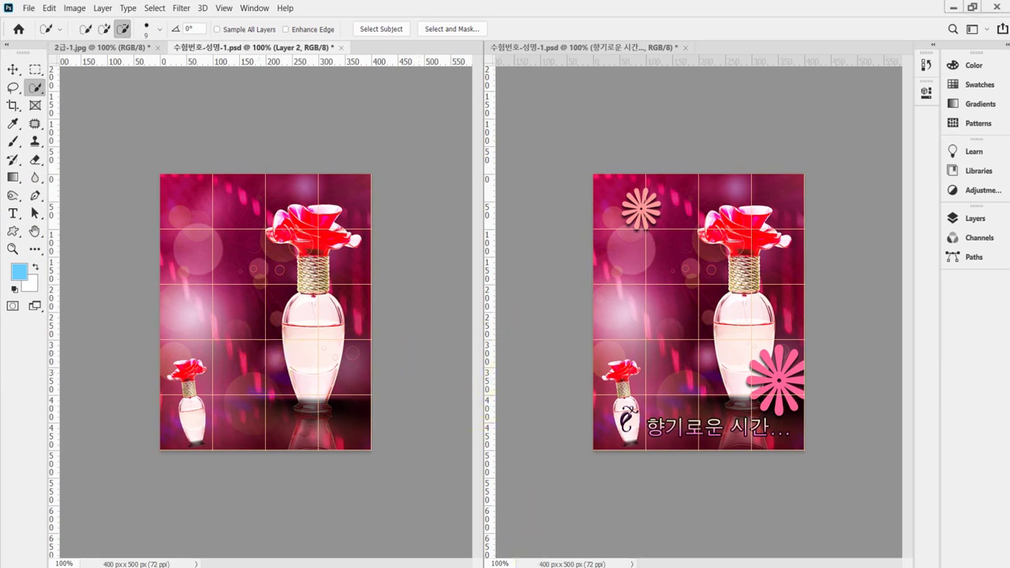
Review the Shape Tool requirements for problem 1 in the exam PDF in Acrobat Reader, and return to Photoshop.
key(alt+Tab)
scroll(362, 383, down, 1)
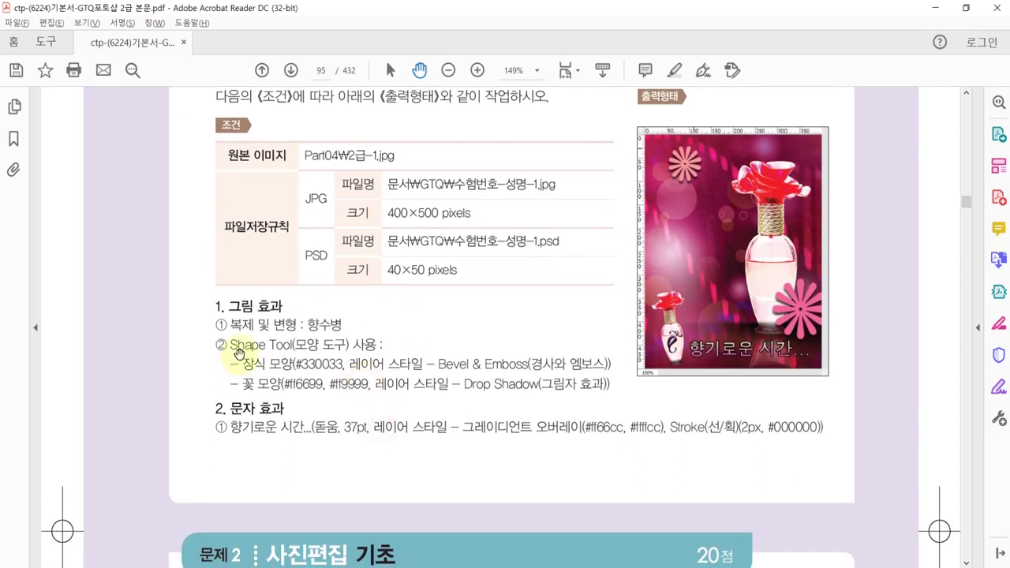
click(315, 348)
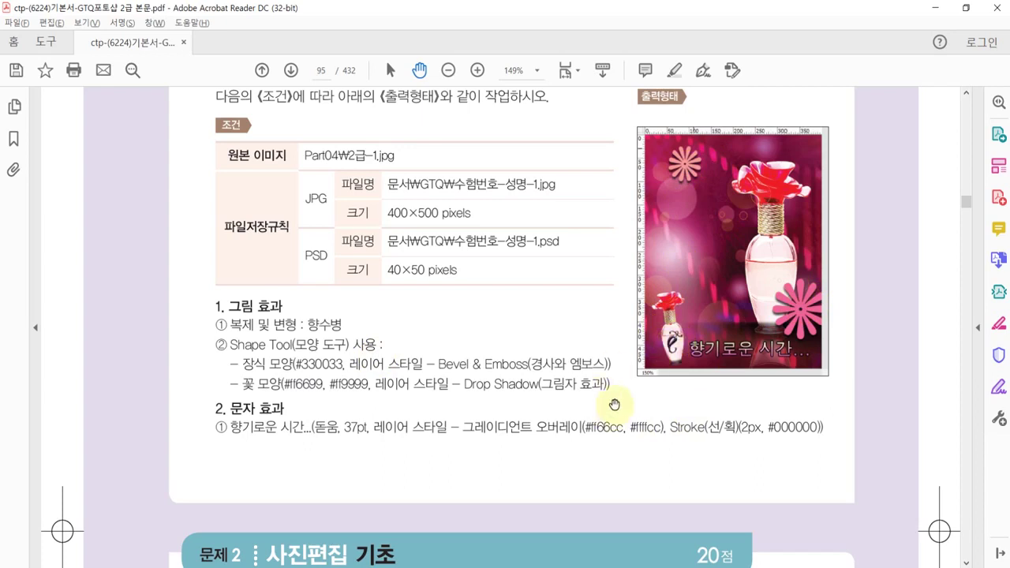
click(248, 366)
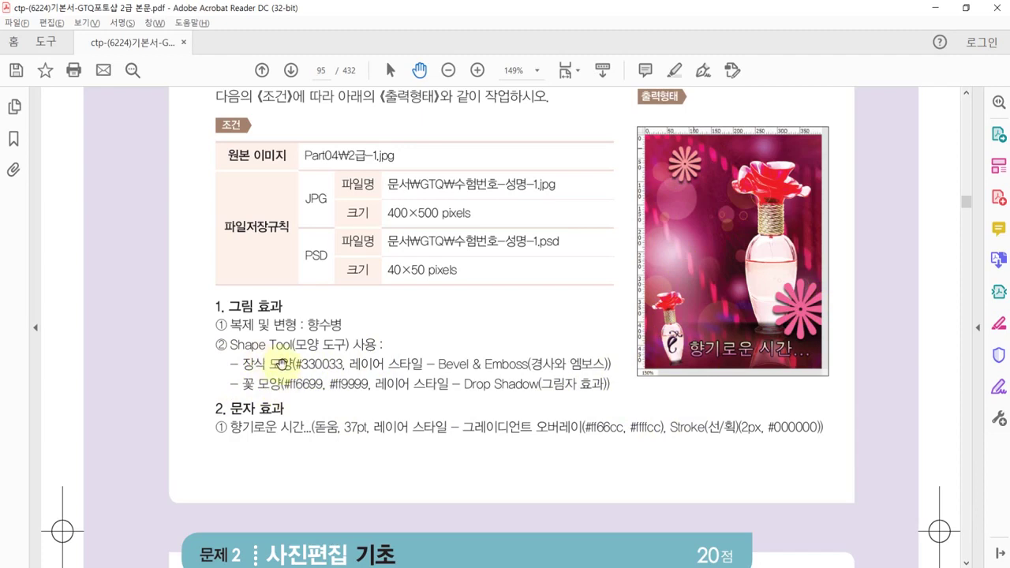
mouse_move(537, 567)
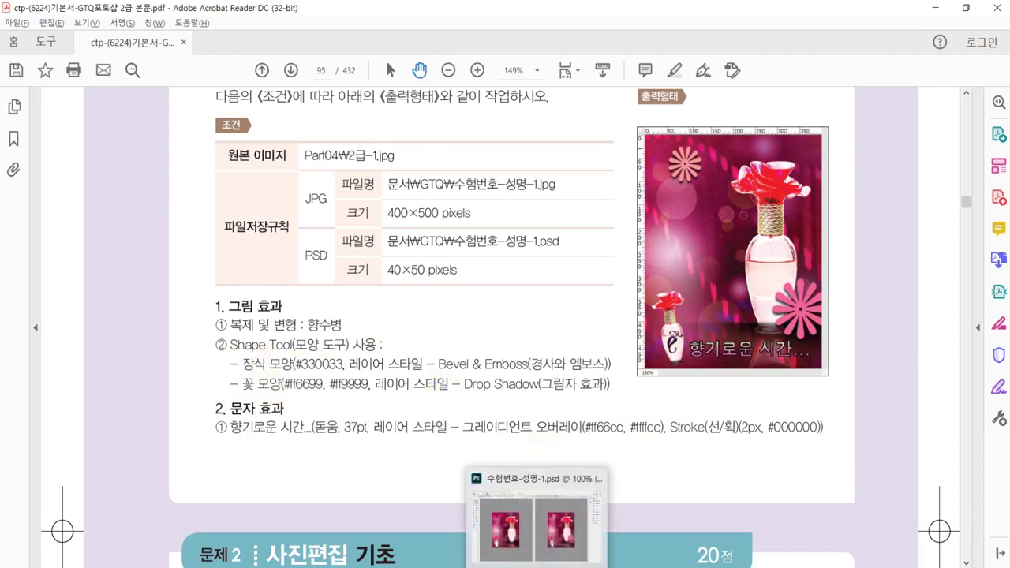
click(537, 521)
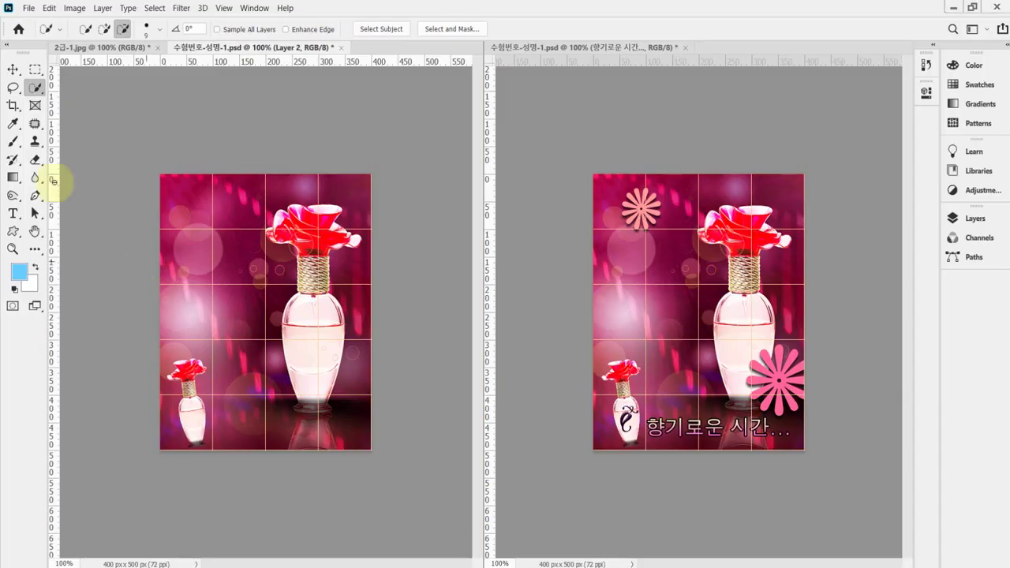
Activate the Custom Shape Tool and have it draw in Shape mode.
click(13, 233)
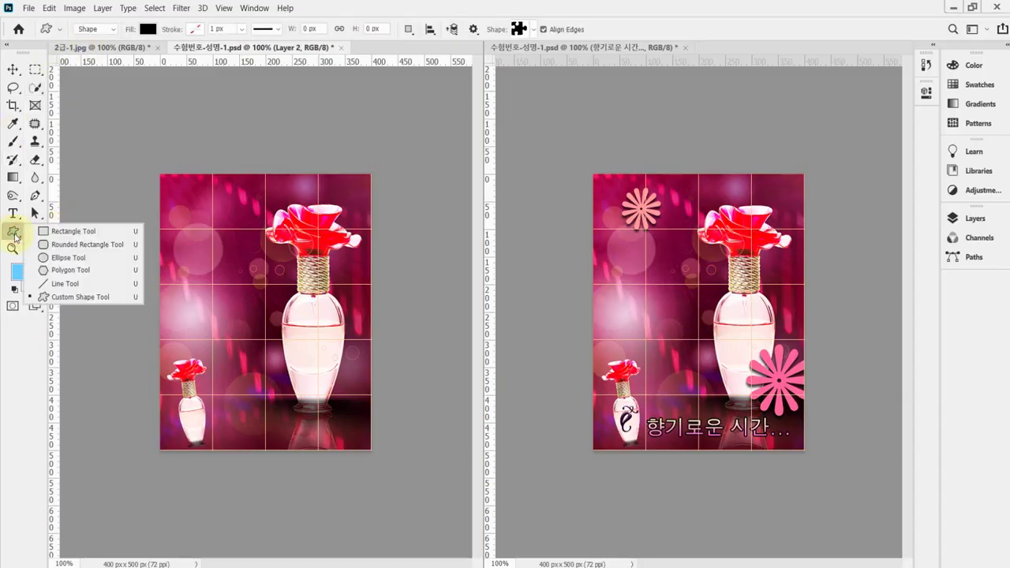
click(99, 298)
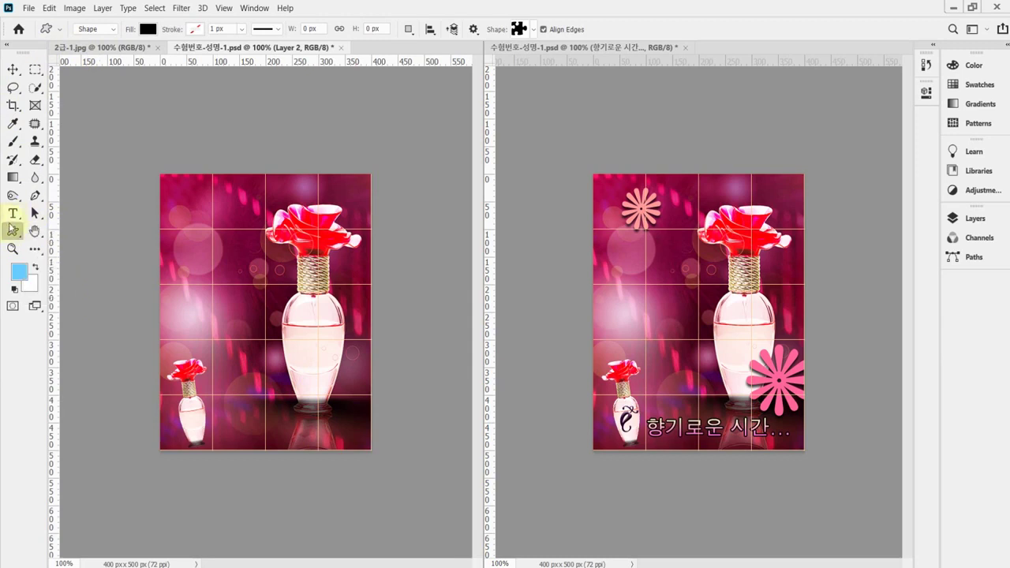
drag(14, 230, 89, 231)
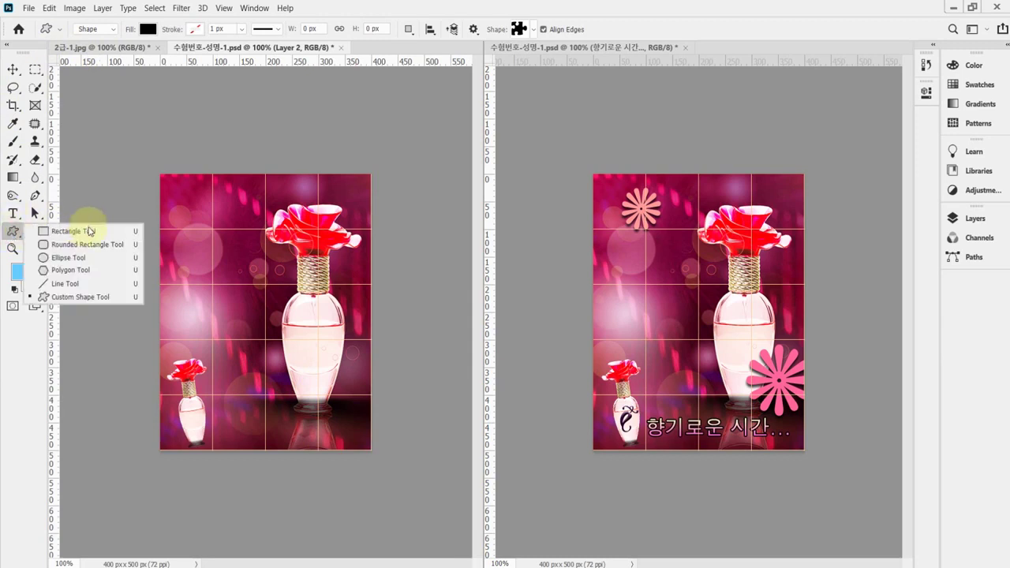
click(99, 295)
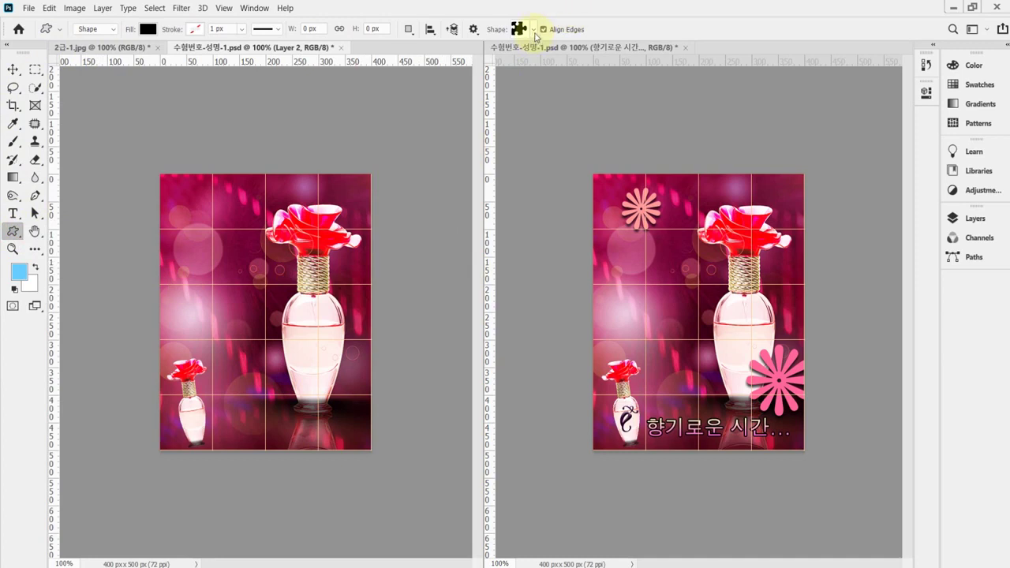
click(110, 33)
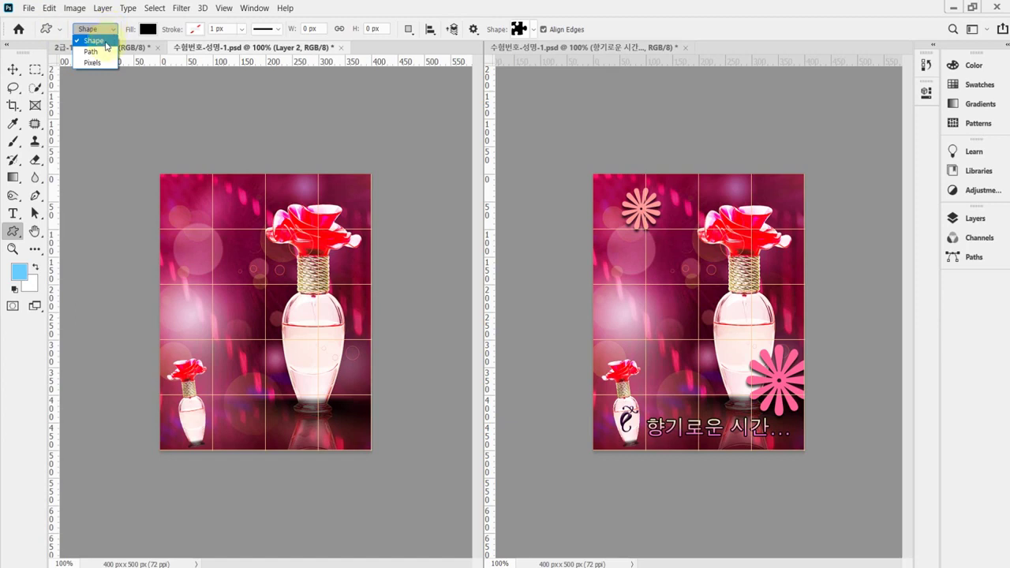
click(106, 45)
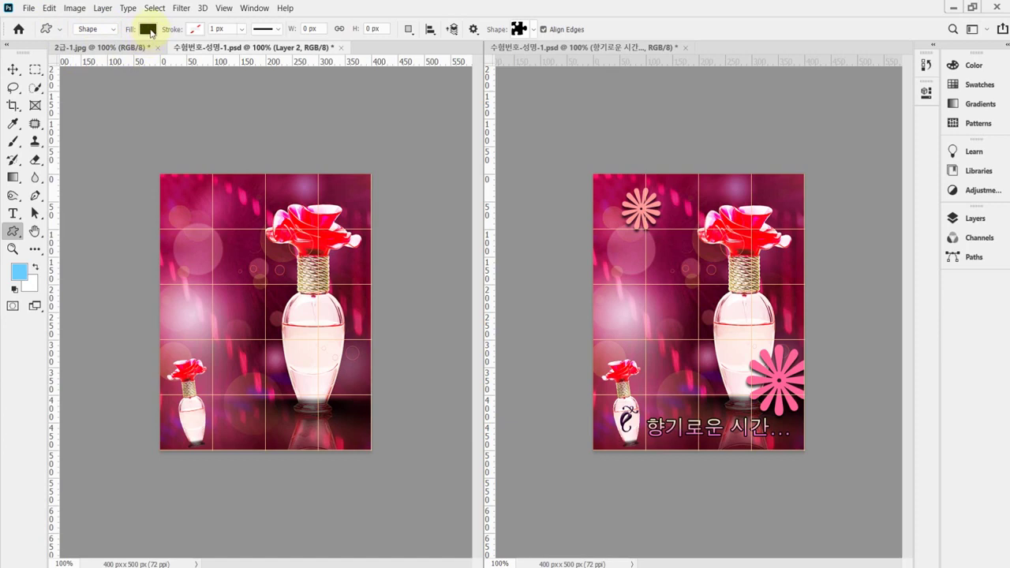
Look at the shape fill options and check the flower shape's color codes in the exam PDF.
click(149, 30)
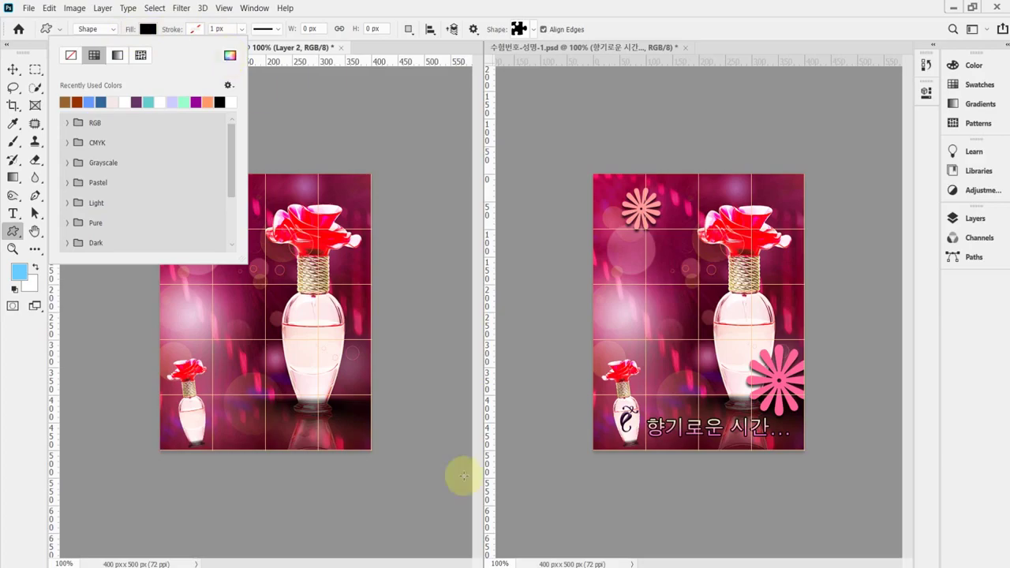
key(alt+Tab)
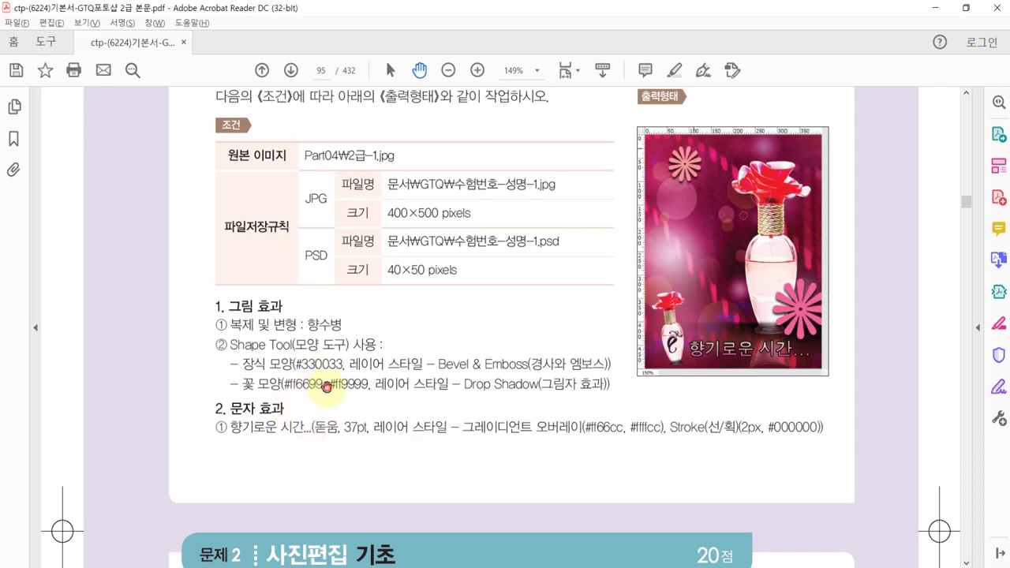
mouse_move(602, 567)
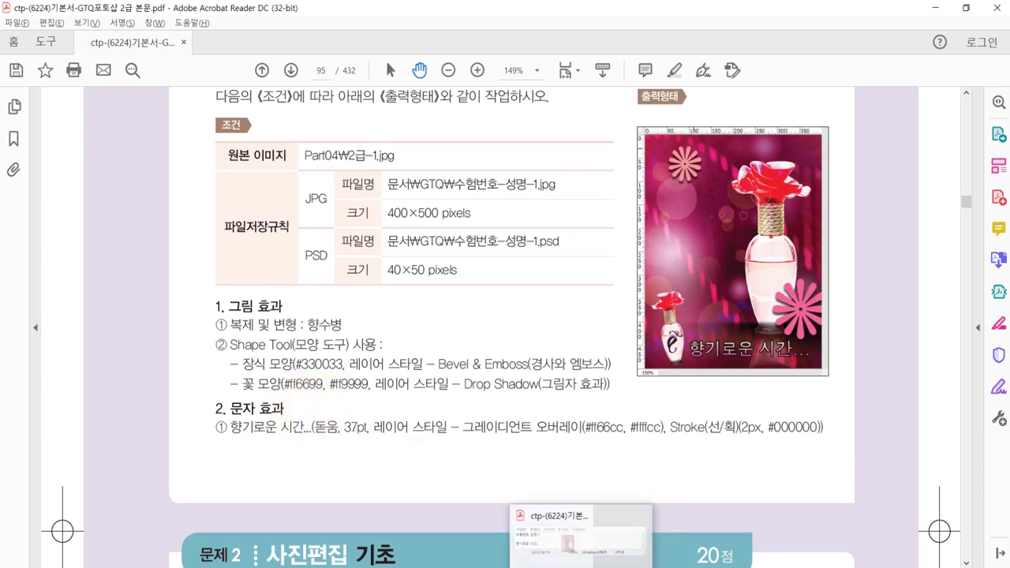
mouse_move(517, 567)
click(484, 525)
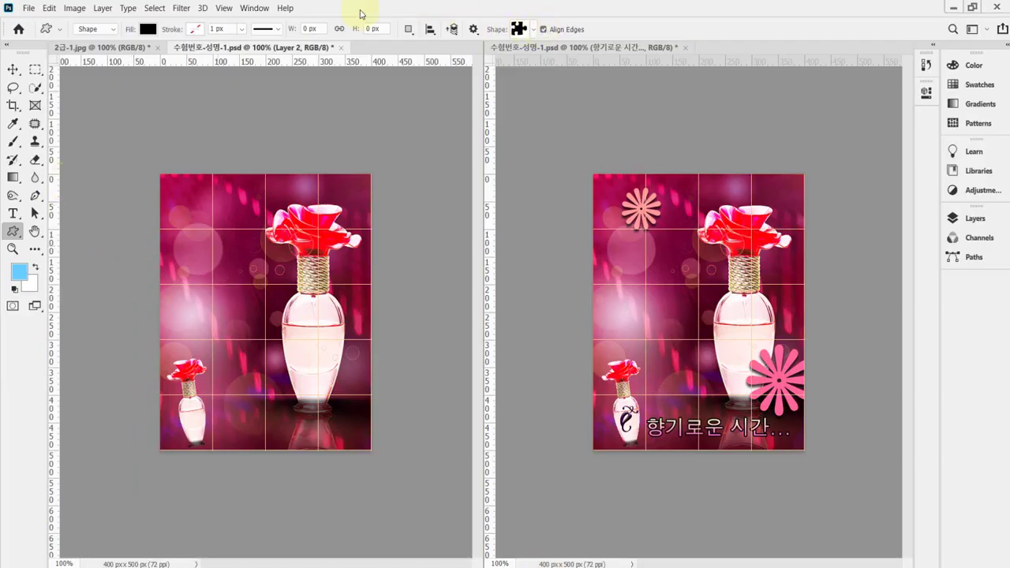
Open the Color Picker for the shape fill and glance at the required color codes in the PDF again.
click(147, 29)
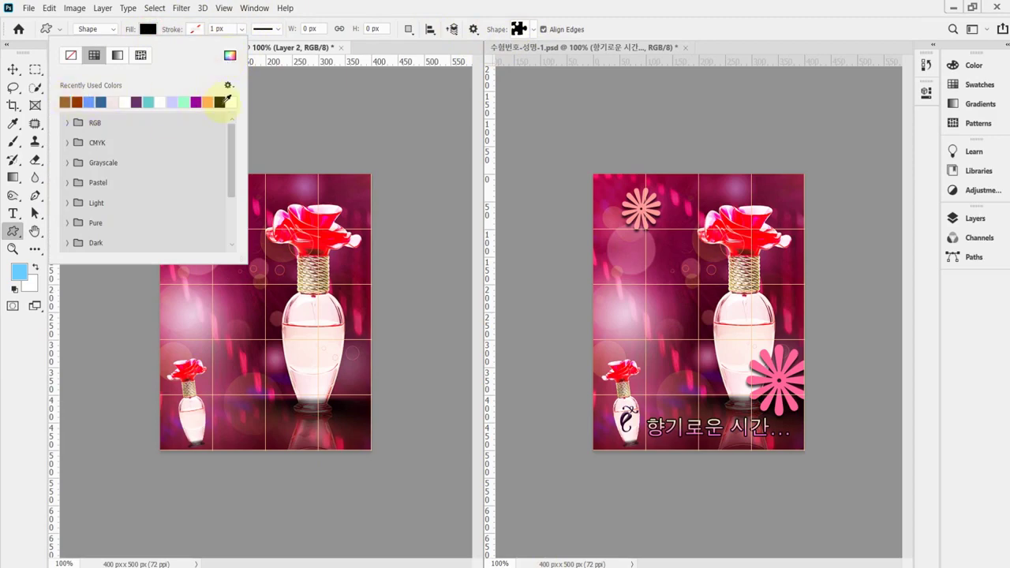
click(230, 57)
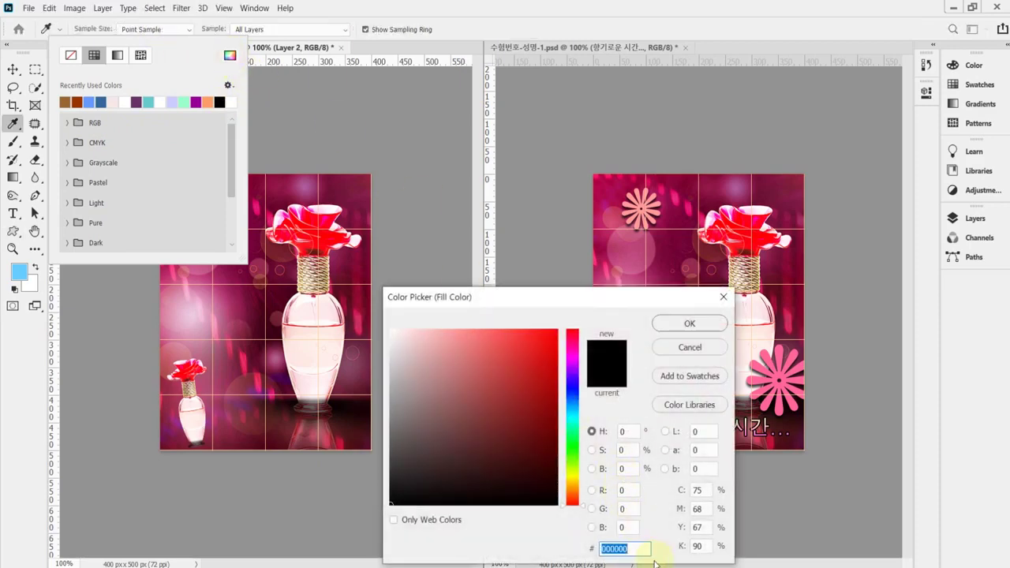
click(612, 549)
text(ㄹ)
key(alt+Tab)
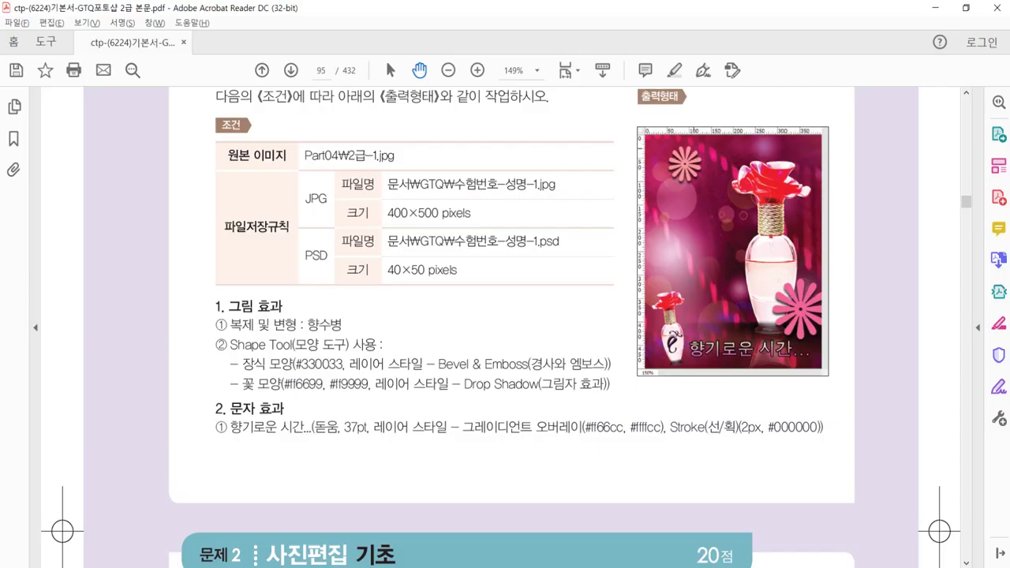
key(alt+Tab)
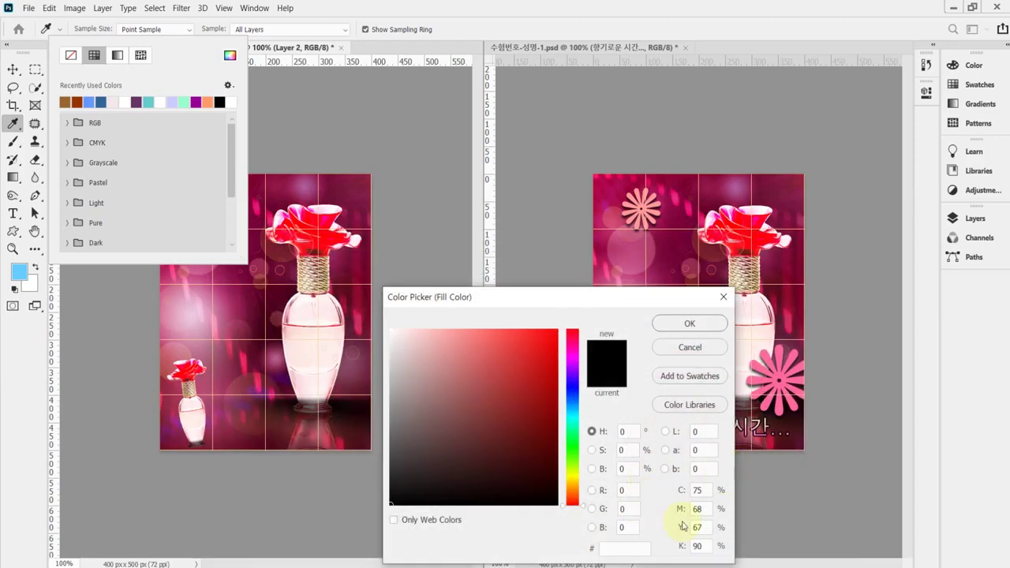
Try the hex codes 69 and 699 for the shape's fill color.
click(622, 554)
text(69)
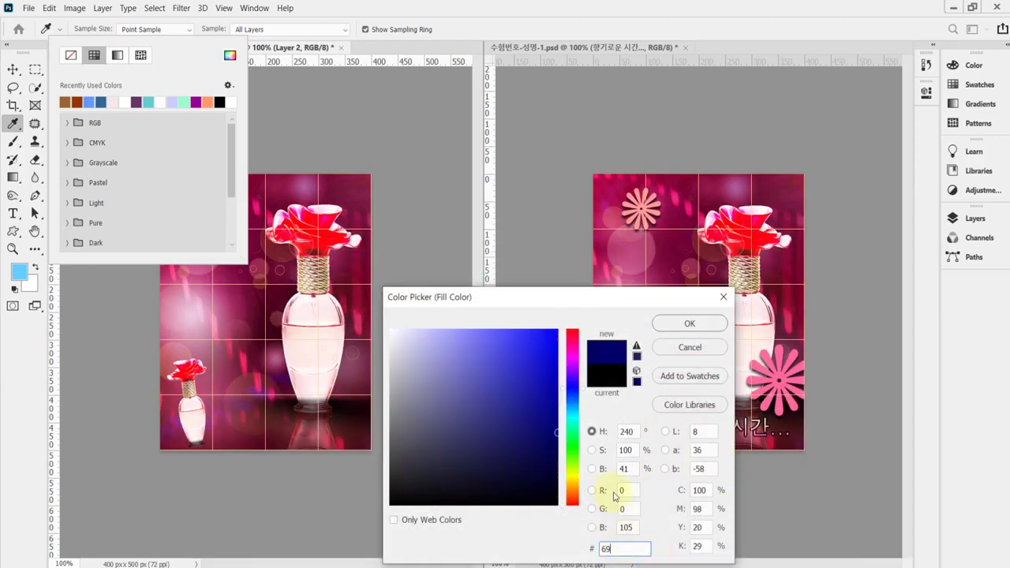
drag(623, 550, 589, 551)
text(699)
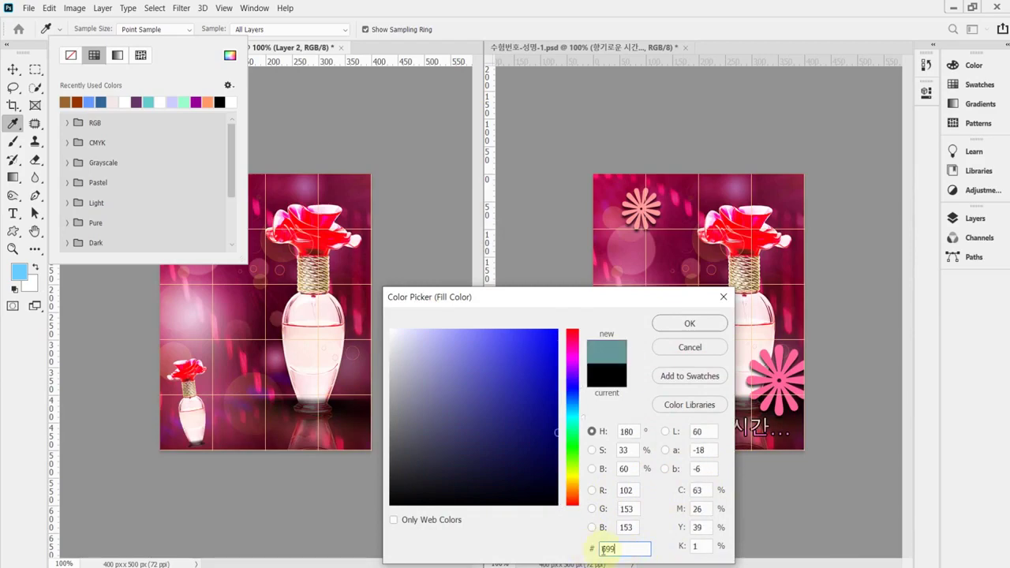
Set the shape's fill color to hex f69 and confirm it.
drag(628, 550, 595, 551)
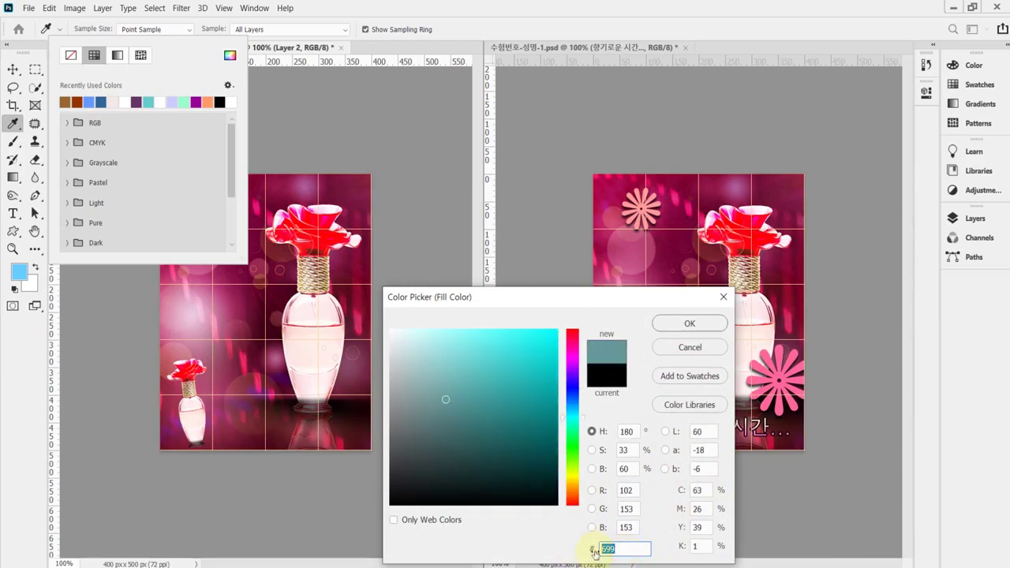
key(BackSpace)
text(f)
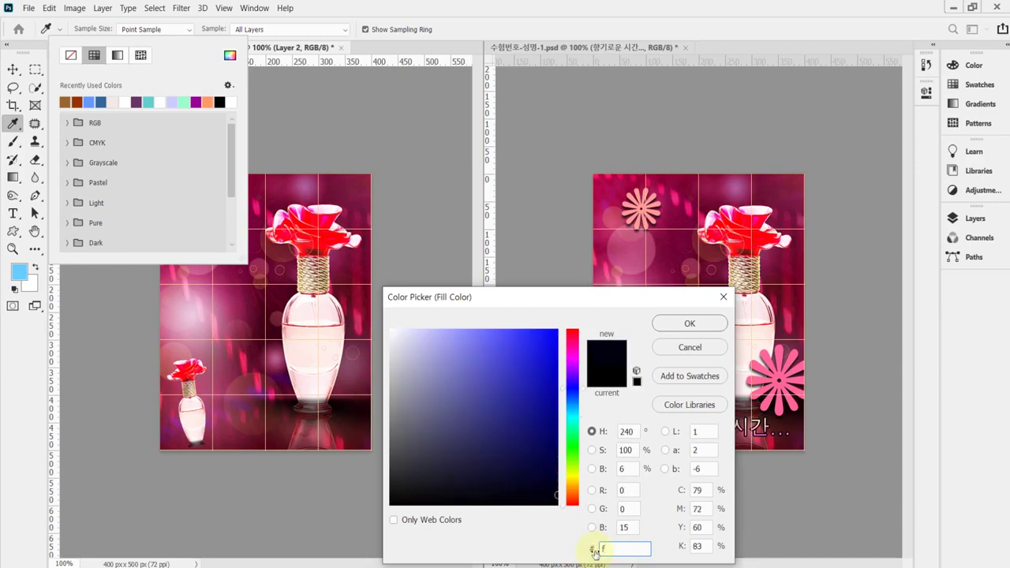
text(69)
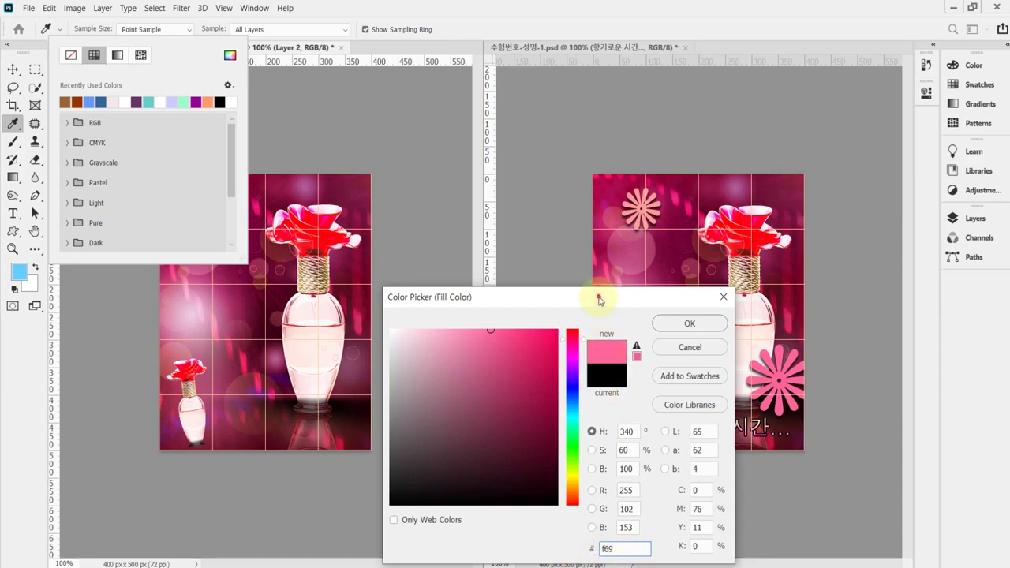
drag(597, 297, 621, 191)
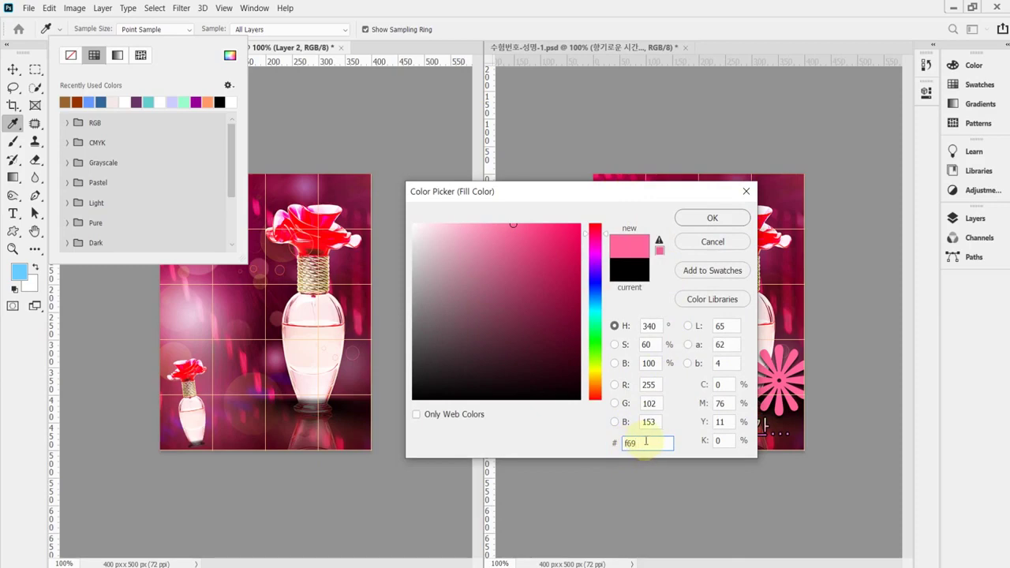
click(713, 219)
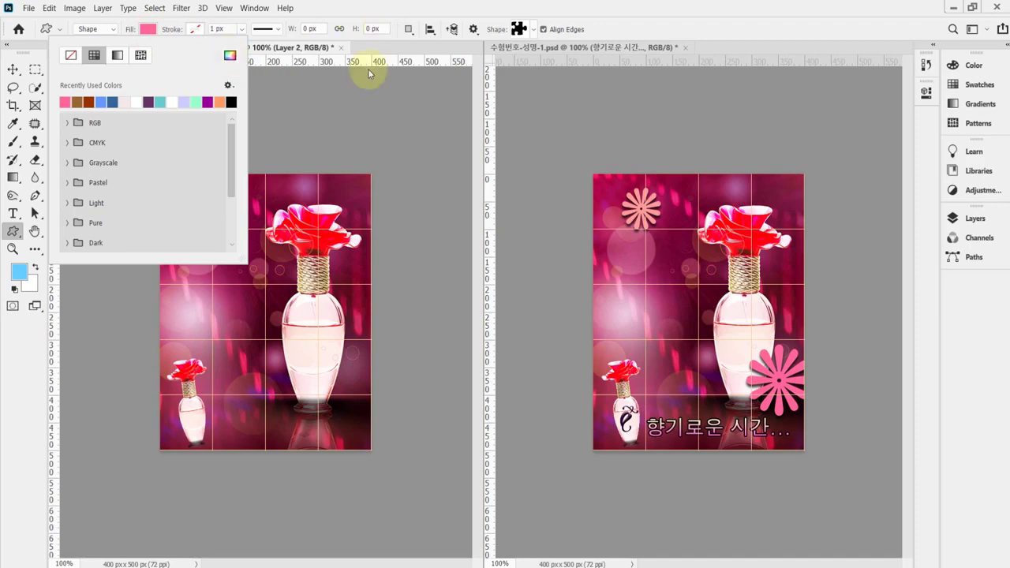
click(369, 22)
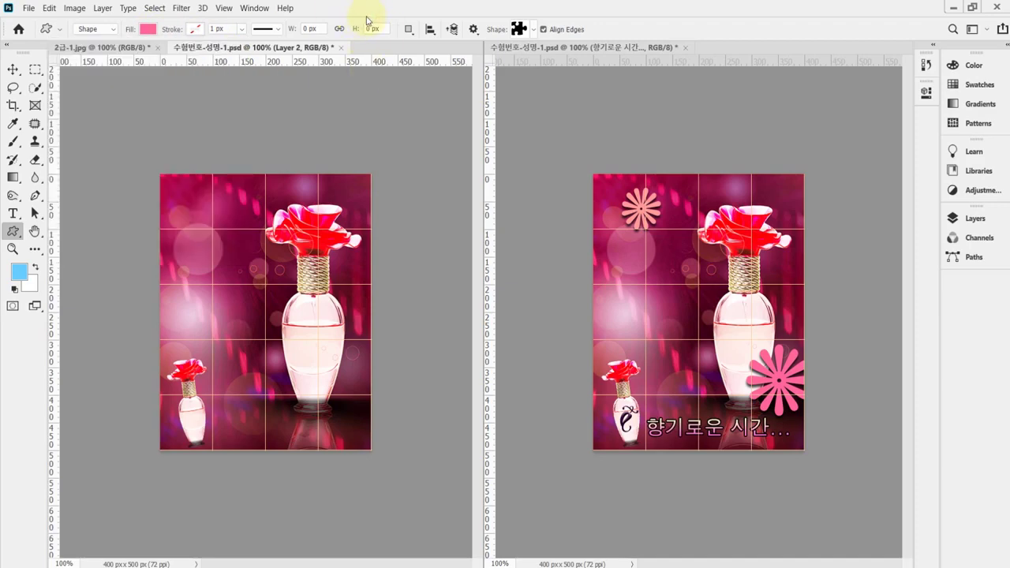
Collapse the Objects and Legacy Shapes and More groups in the custom shape picker and close it.
click(536, 31)
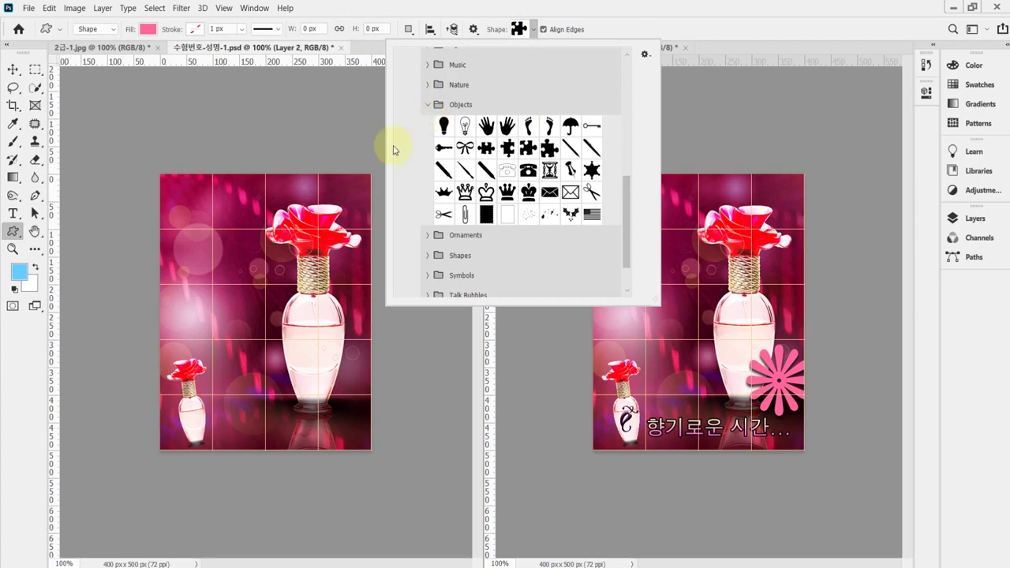
click(428, 104)
drag(630, 187, 600, 76)
click(401, 138)
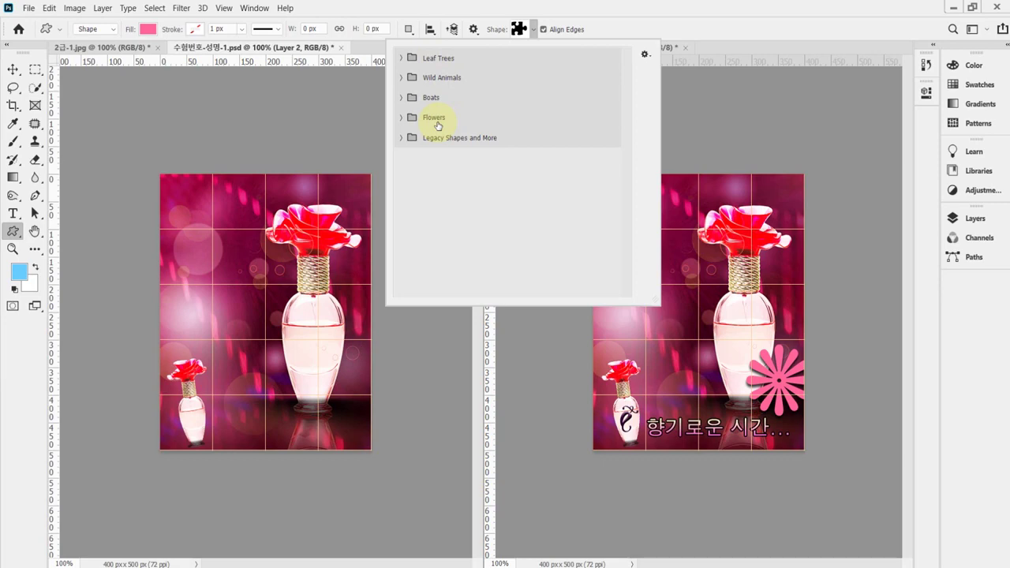
click(489, 7)
Delete the Legacy Shapes and More group from the shape library.
click(248, 9)
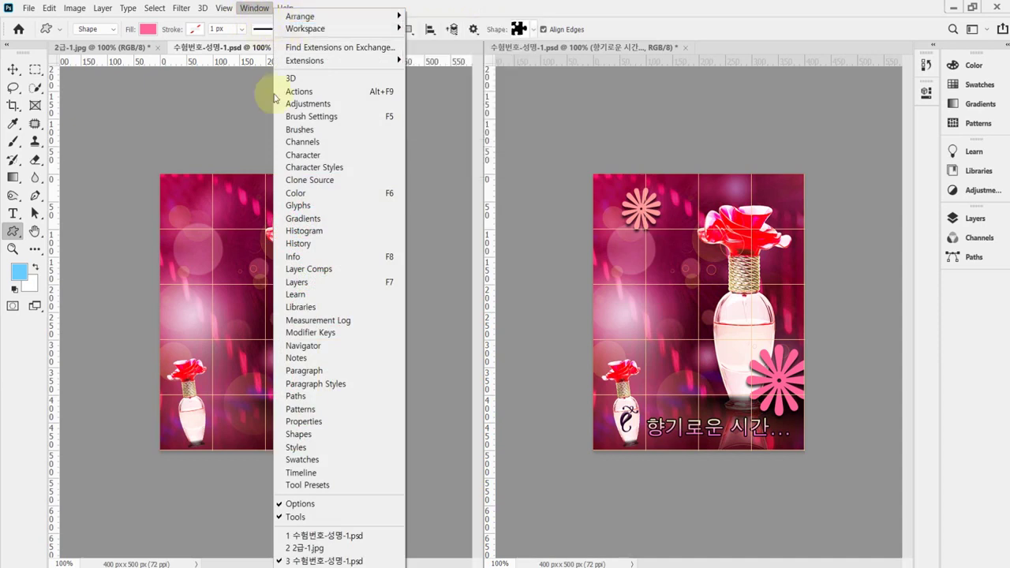
click(339, 436)
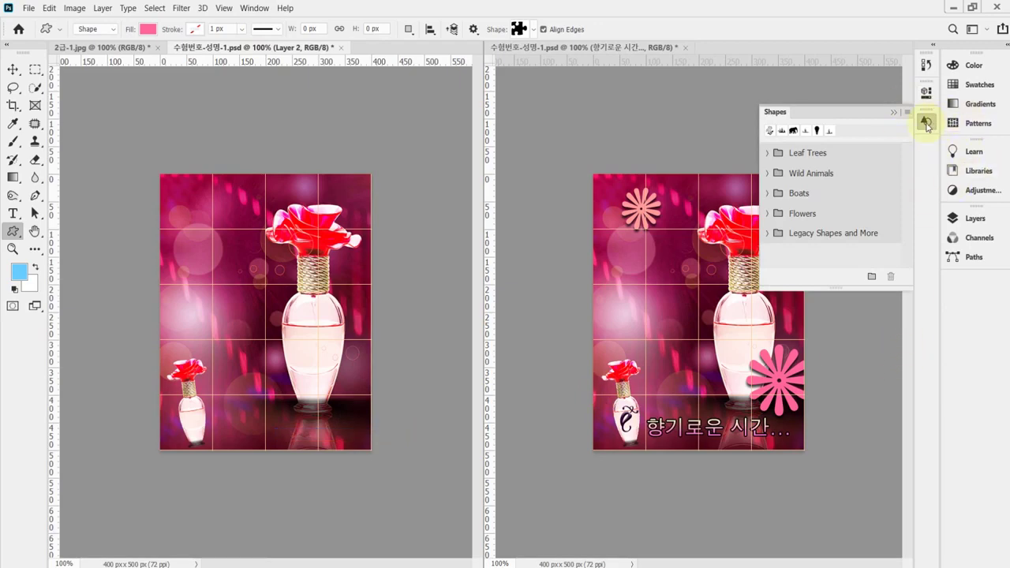
click(821, 233)
click(890, 277)
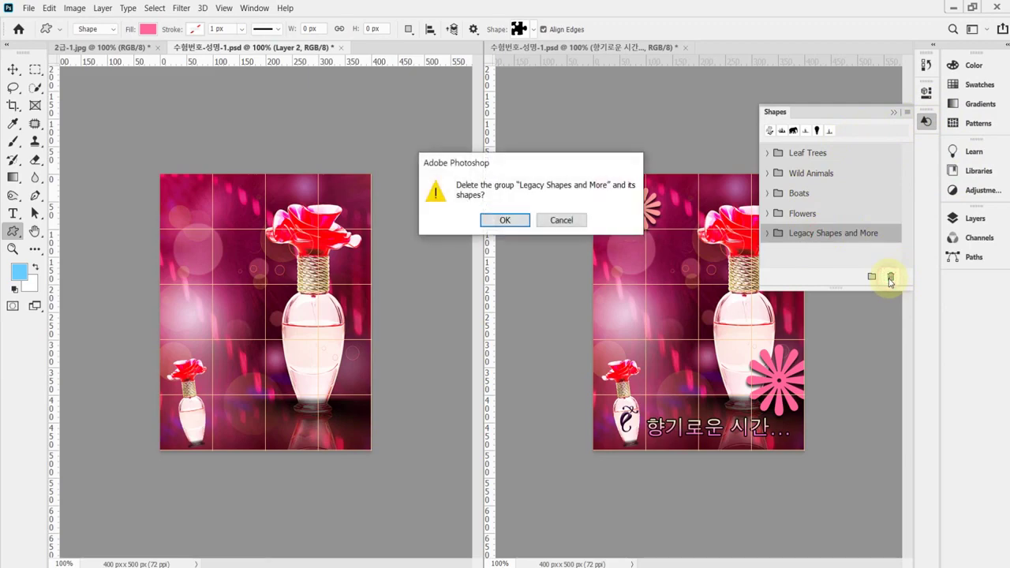
click(514, 225)
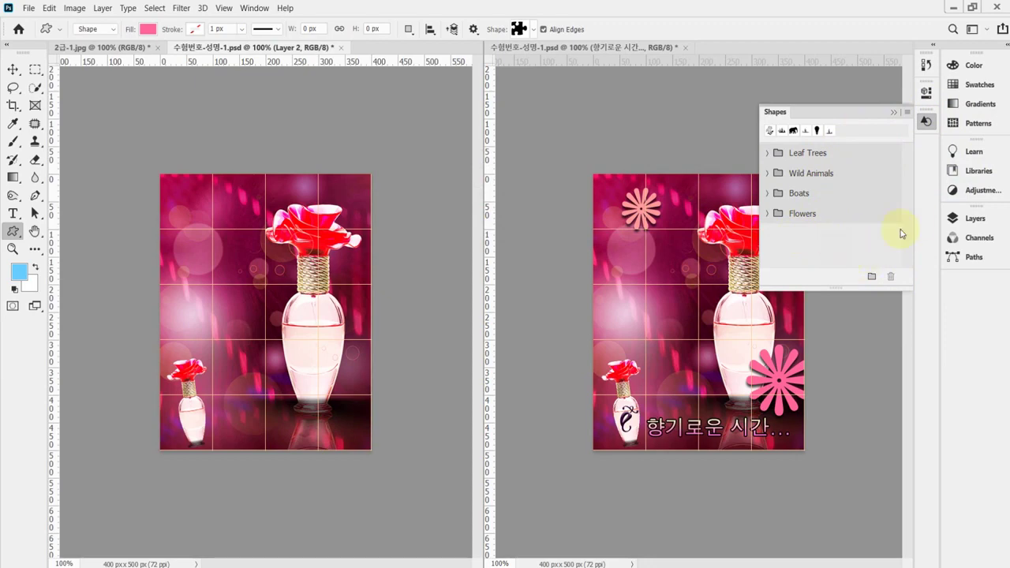
Load the Legacy Shapes and More set into the shape library and collapse its 2019 Shapes subgroup.
click(927, 122)
click(929, 124)
click(908, 114)
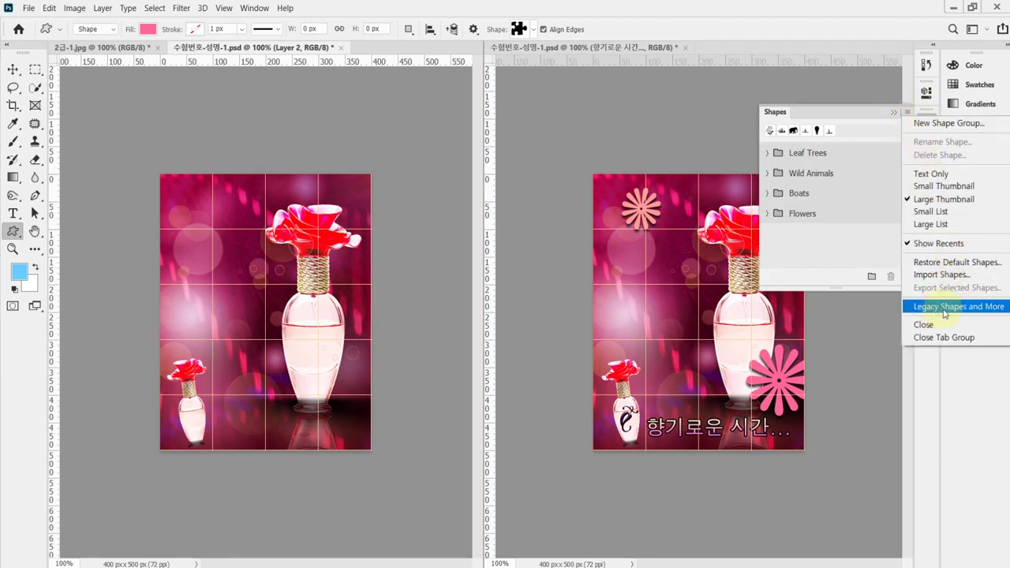
click(976, 314)
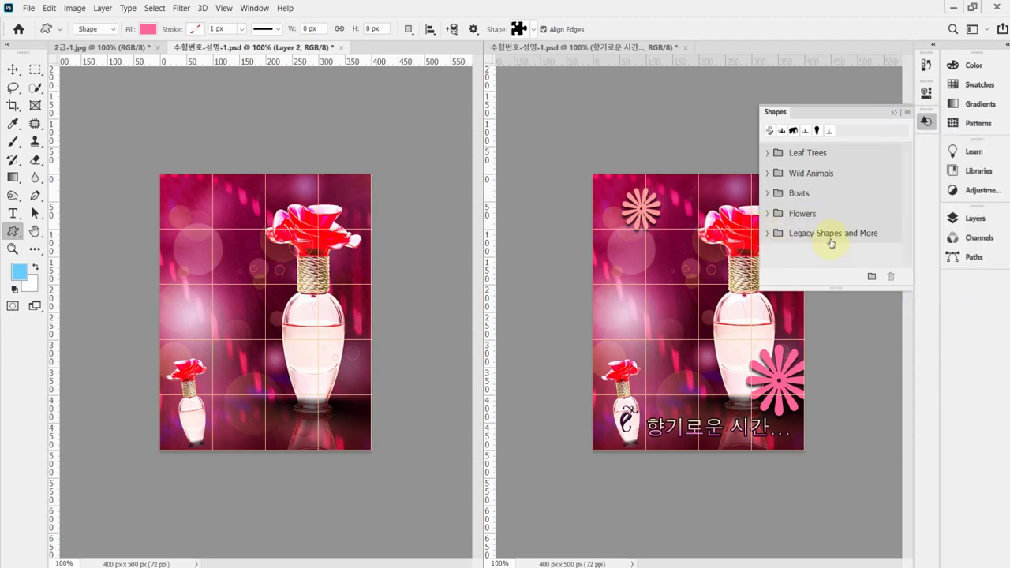
click(766, 233)
drag(902, 198, 909, 213)
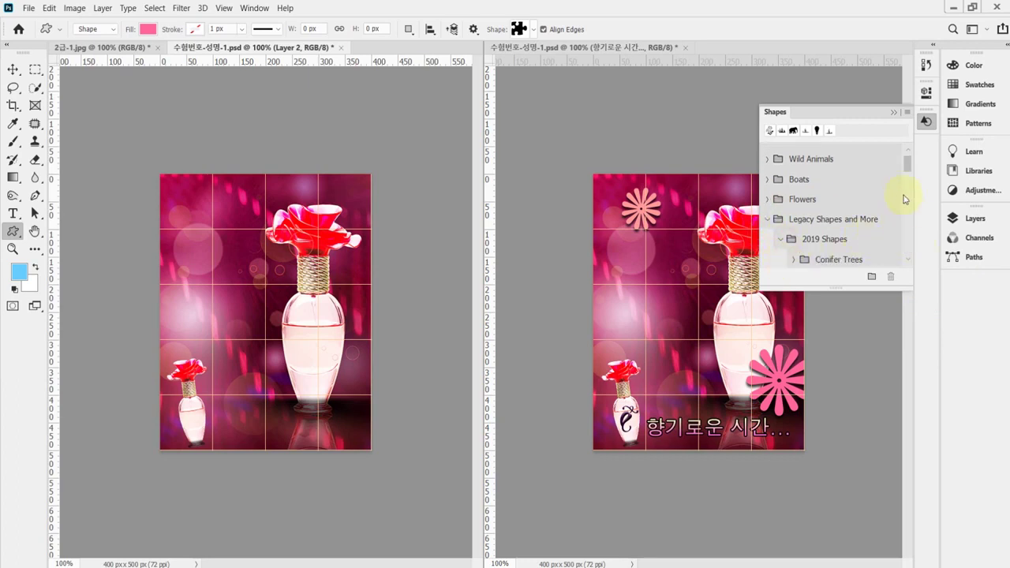
click(782, 242)
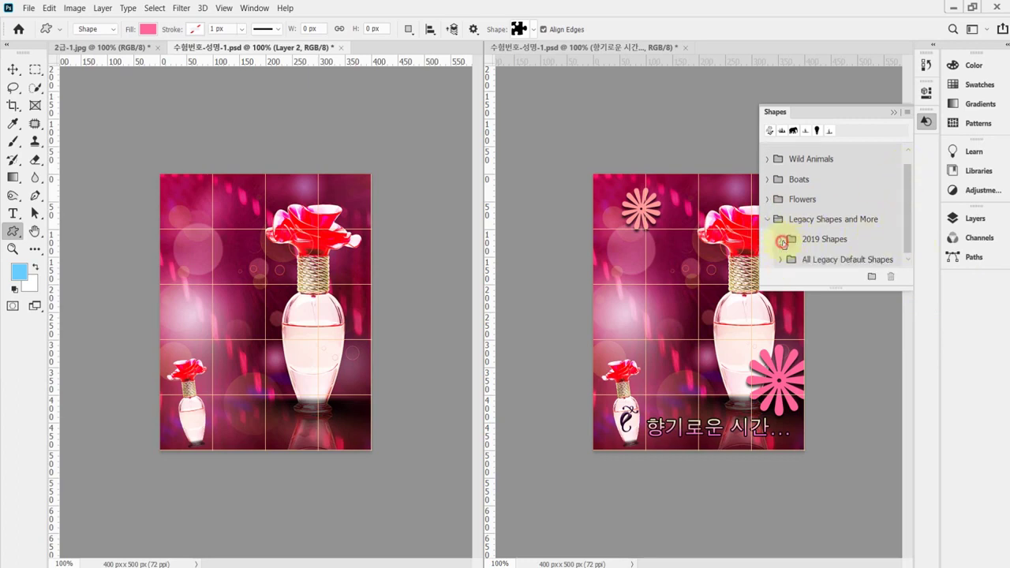
click(924, 123)
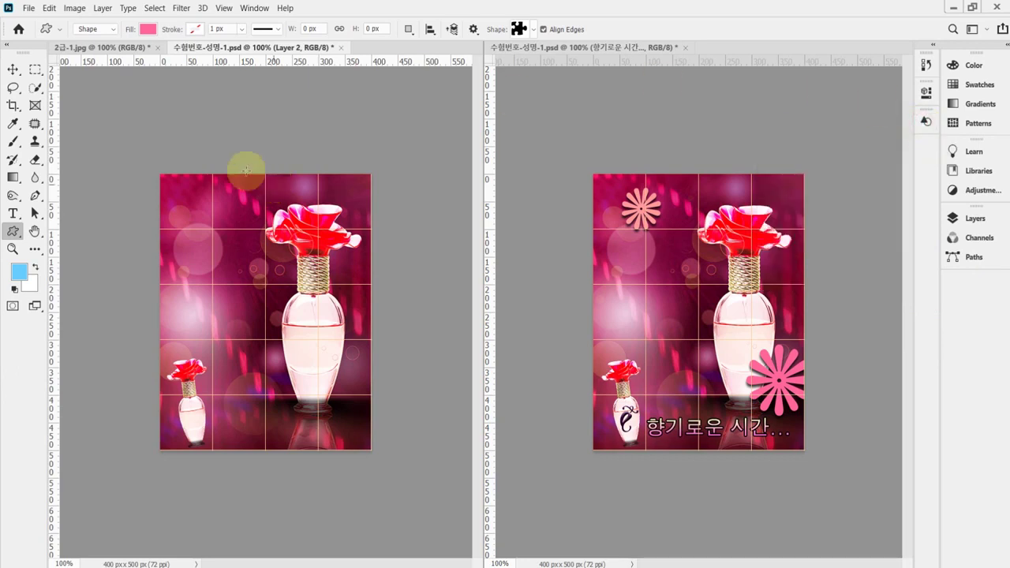
Expand the Nature group under All Legacy Default Shapes in the custom shape picker.
click(534, 30)
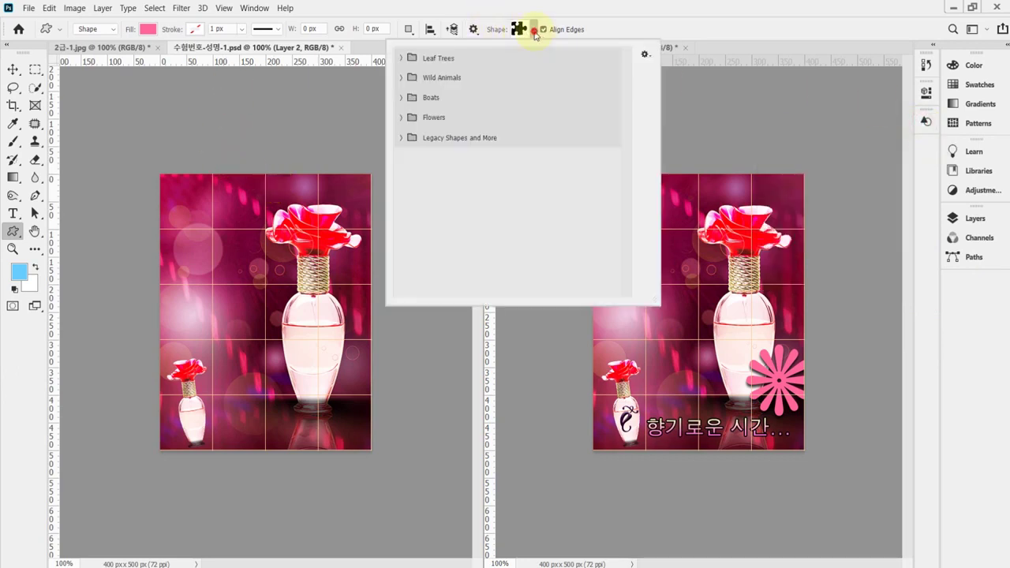
click(402, 139)
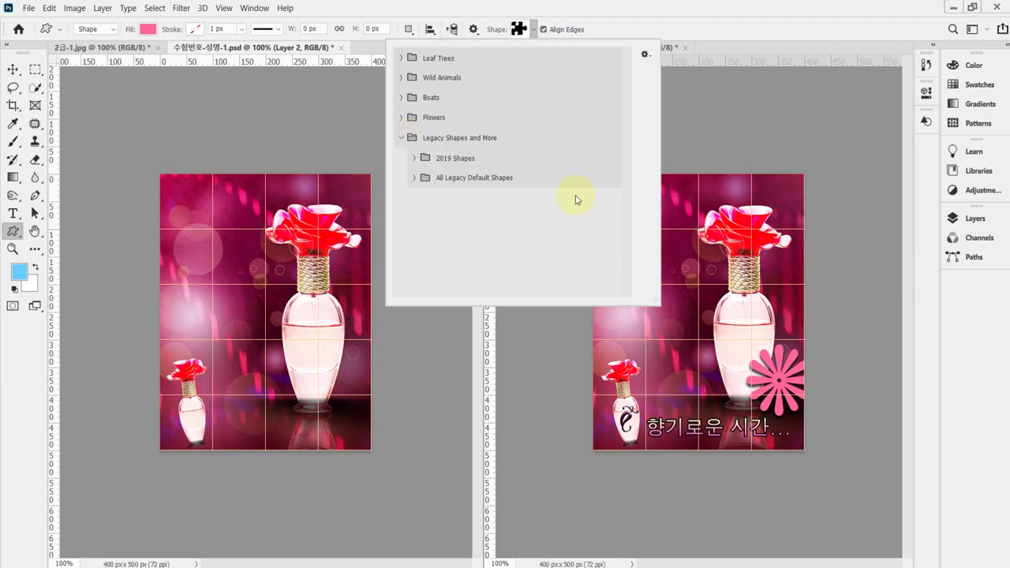
click(416, 179)
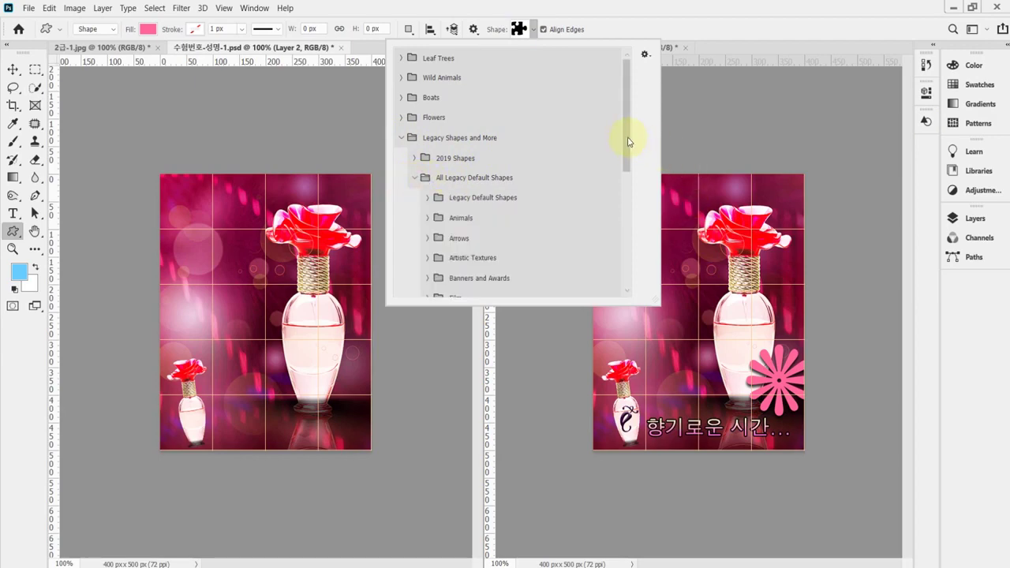
drag(625, 135, 631, 234)
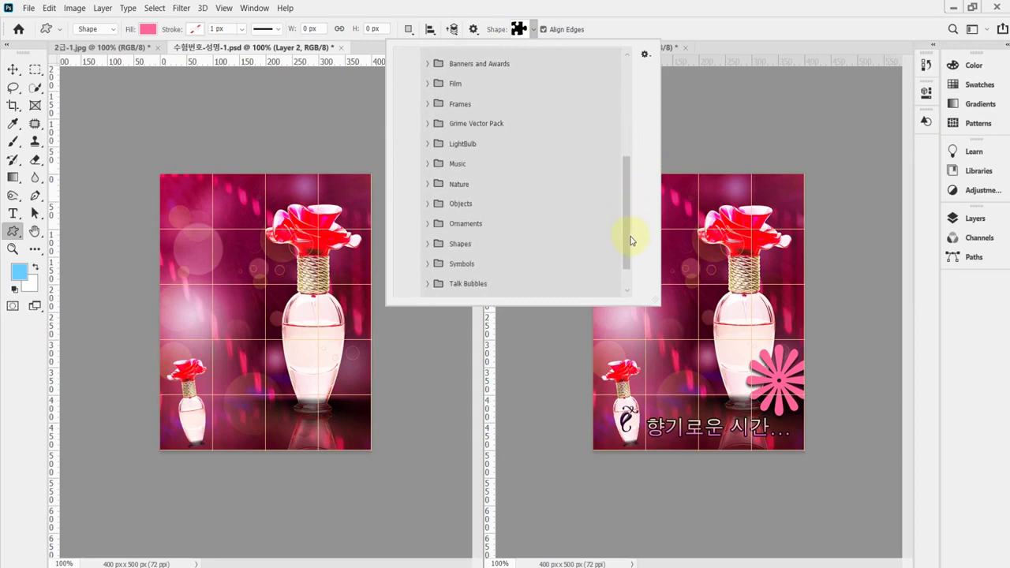
click(428, 177)
scroll(629, 175, down, 2)
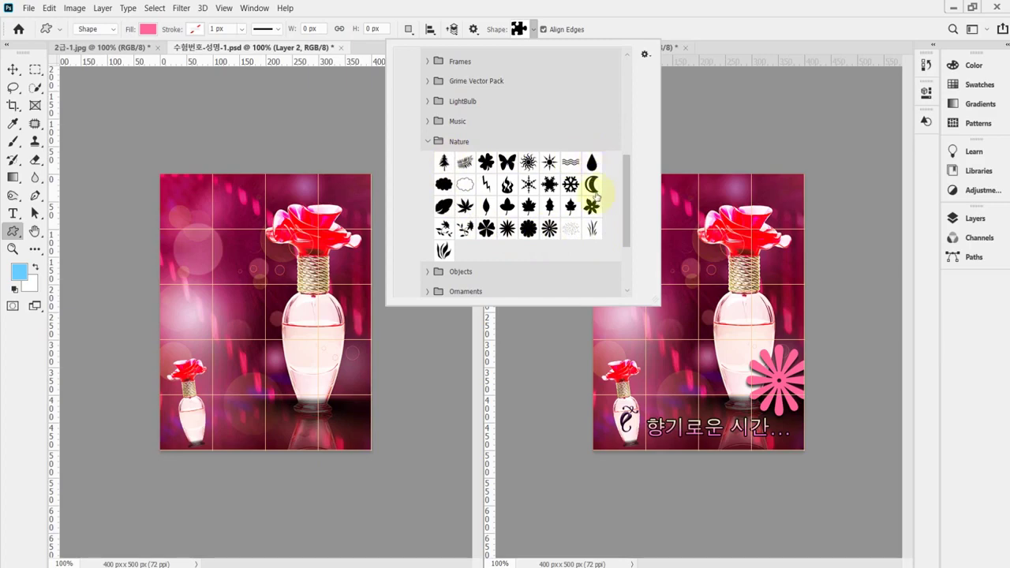
Try the Large Thumbnail, Text Only, Small List and Large List views for the shape picker.
click(644, 56)
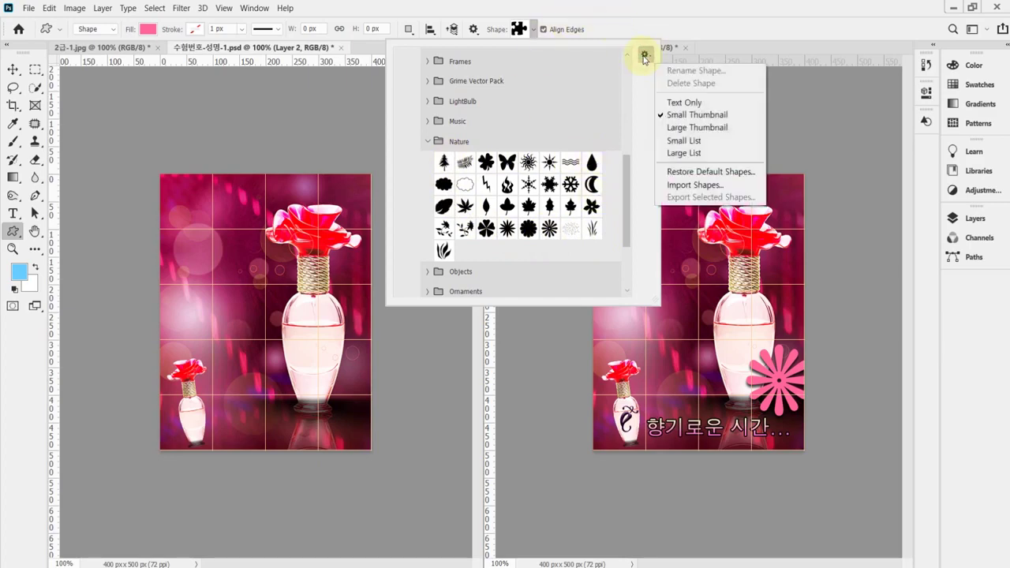
click(713, 128)
click(645, 53)
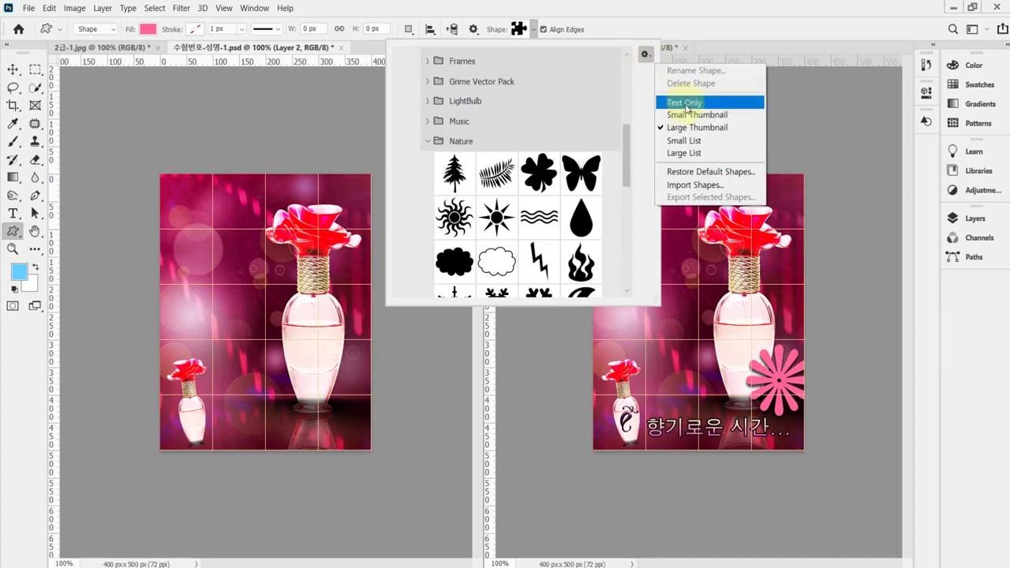
click(686, 103)
click(645, 53)
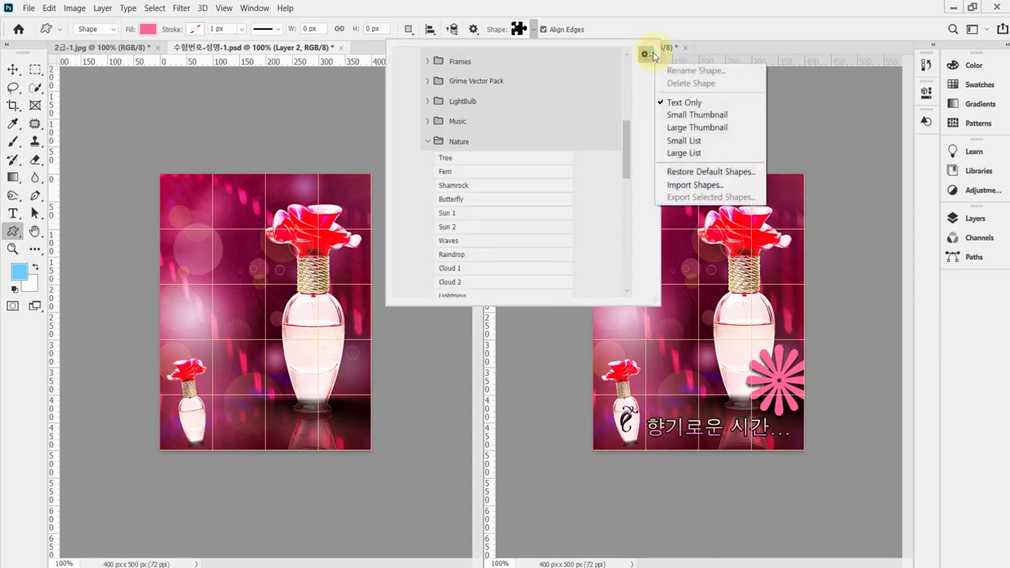
click(713, 141)
click(645, 54)
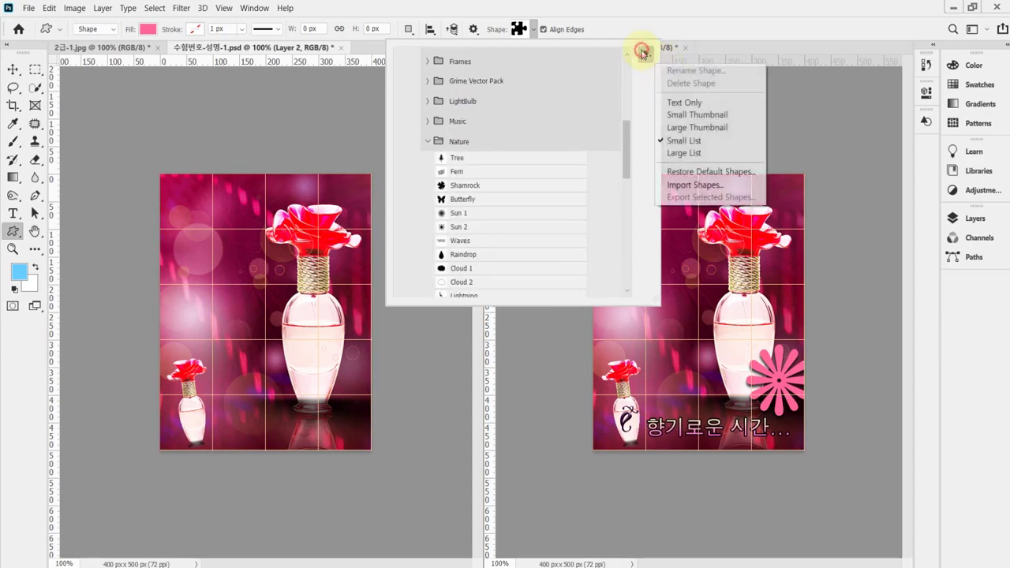
click(684, 153)
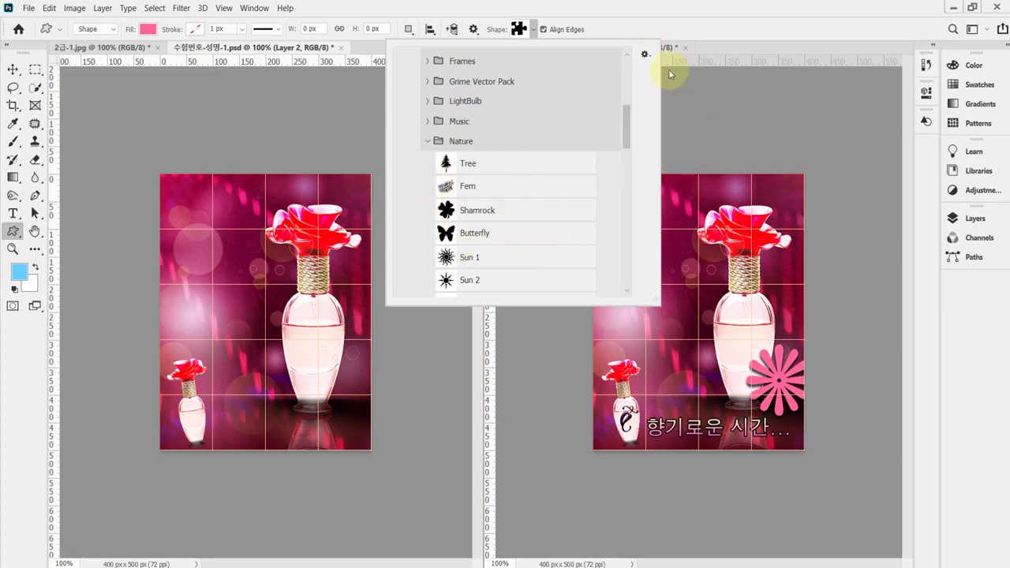
Show the shape picker as Large Thumbnail and enlarge it to fit the whole Nature group.
click(645, 56)
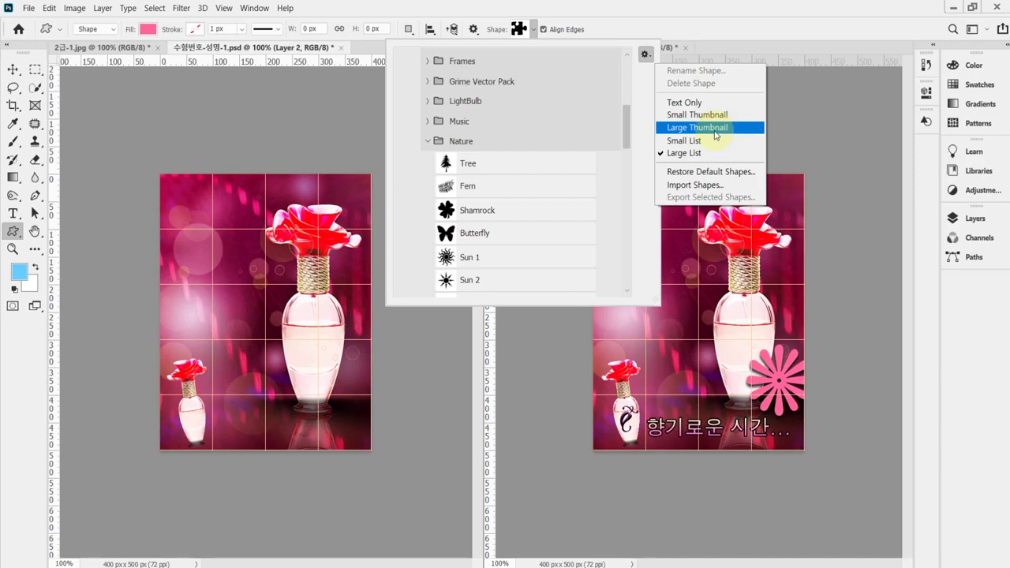
click(717, 133)
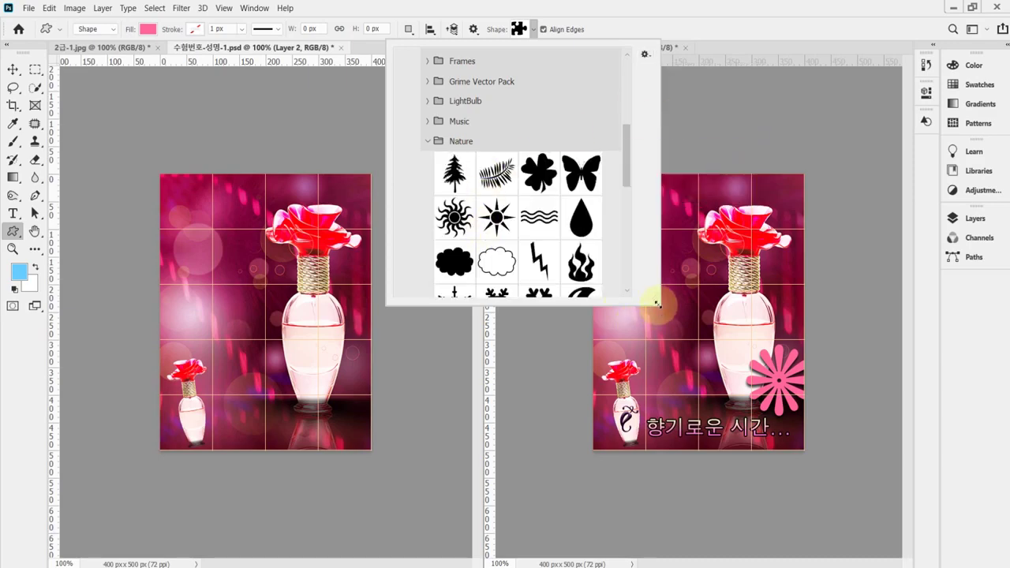
drag(657, 304, 726, 430)
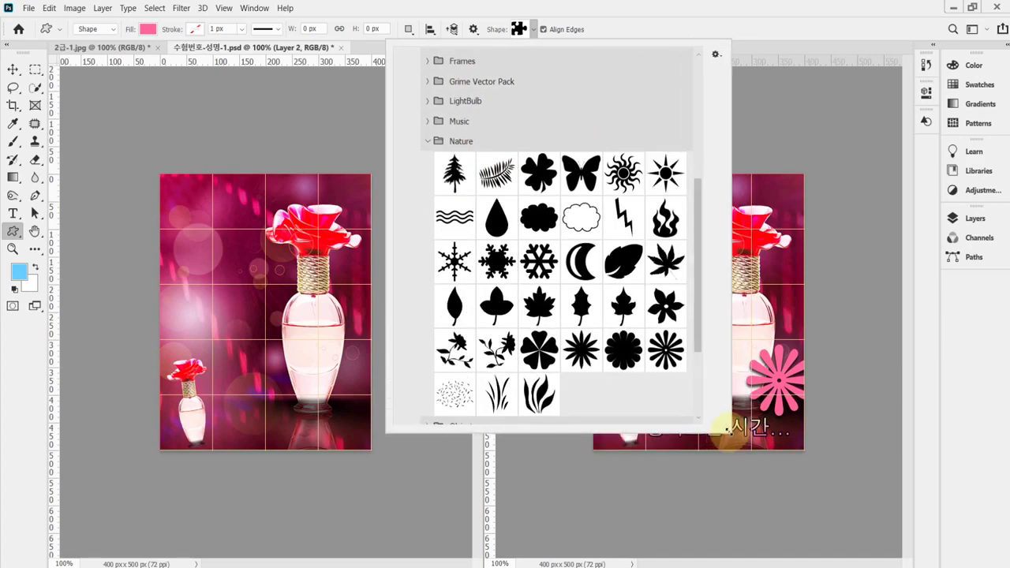
Choose the Flower 7 shape and draw it about 134 by 139 px over the lower-right part of the large bottle.
click(667, 355)
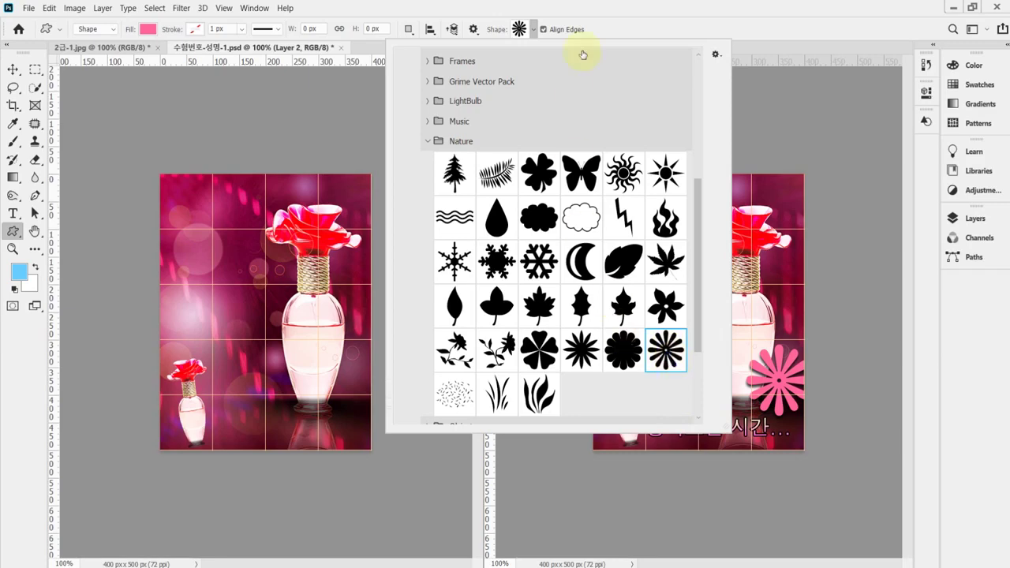
click(592, 14)
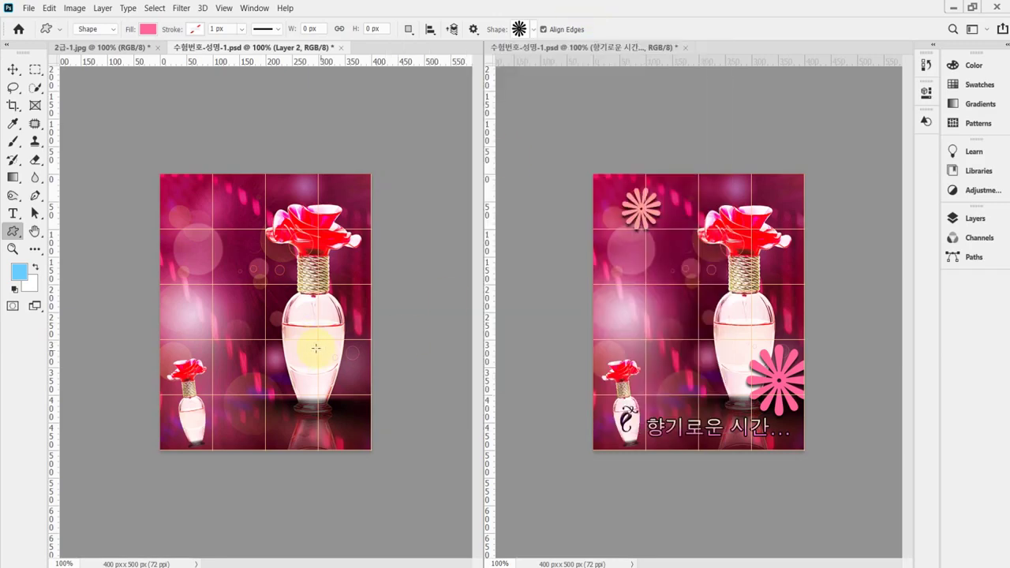
drag(302, 342, 376, 416)
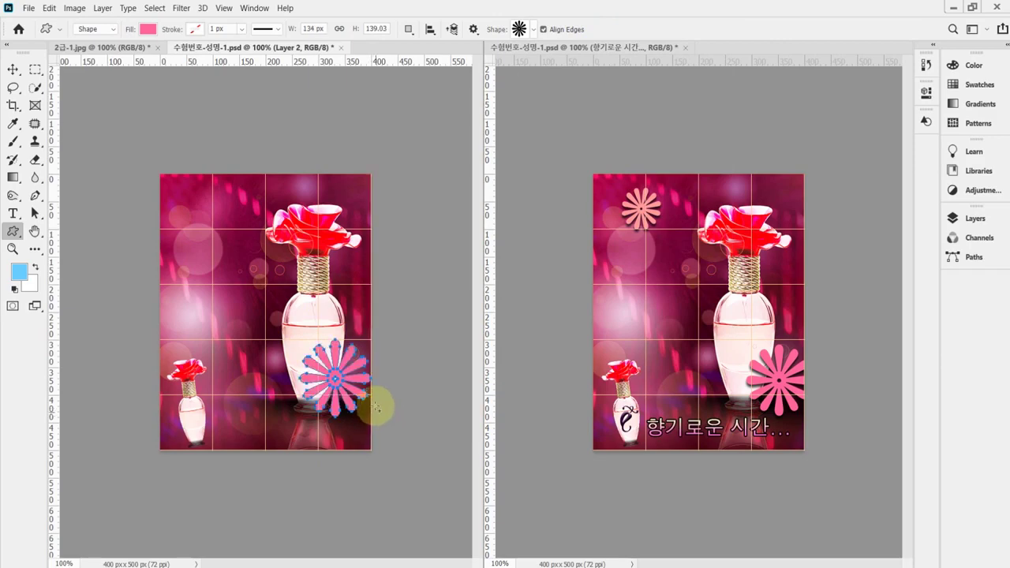
click(536, 32)
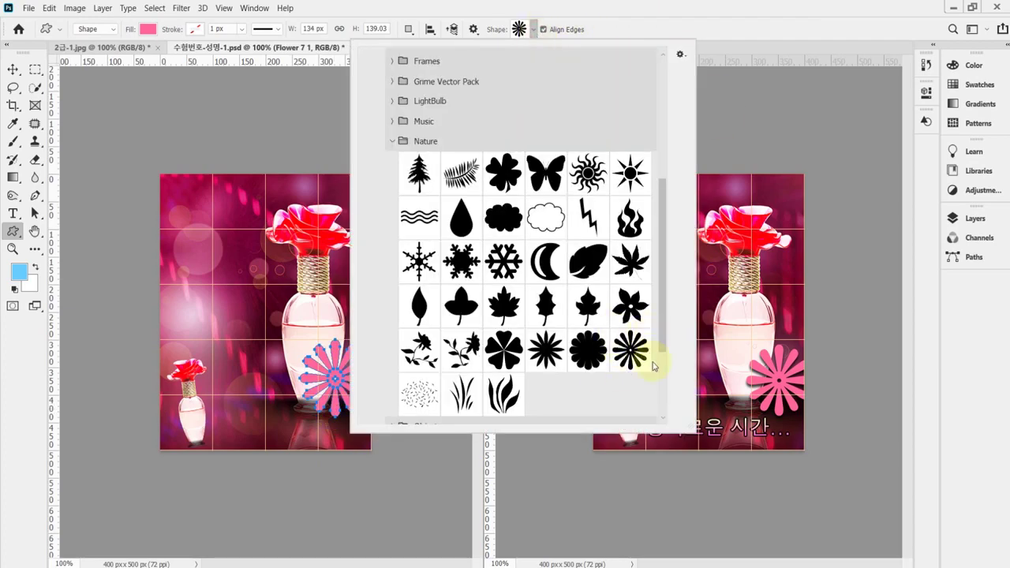
click(578, 6)
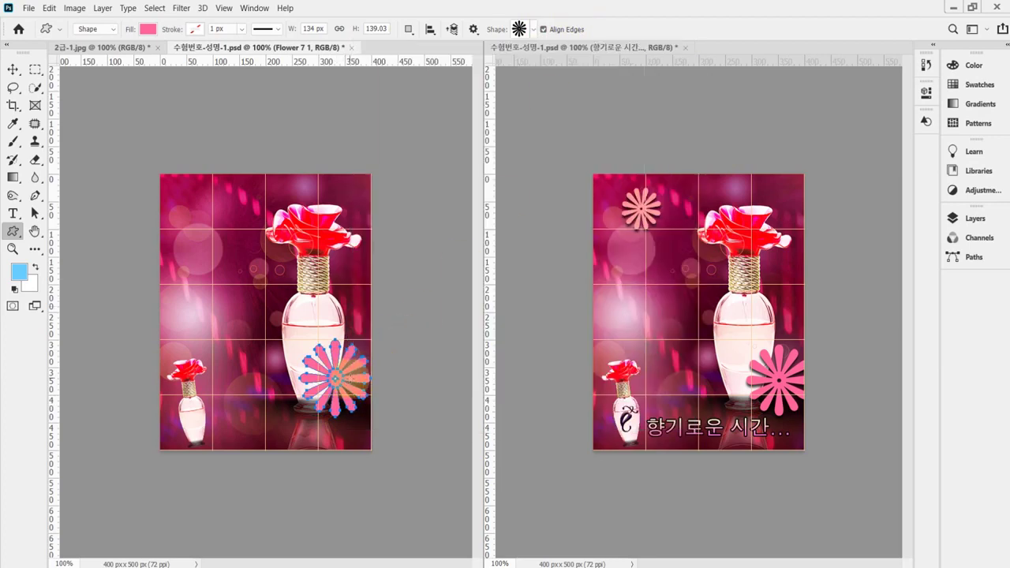
Shift the pink flower partly past the canvas's right edge and add a Drop Shadow effect to its layer.
drag(340, 382, 350, 386)
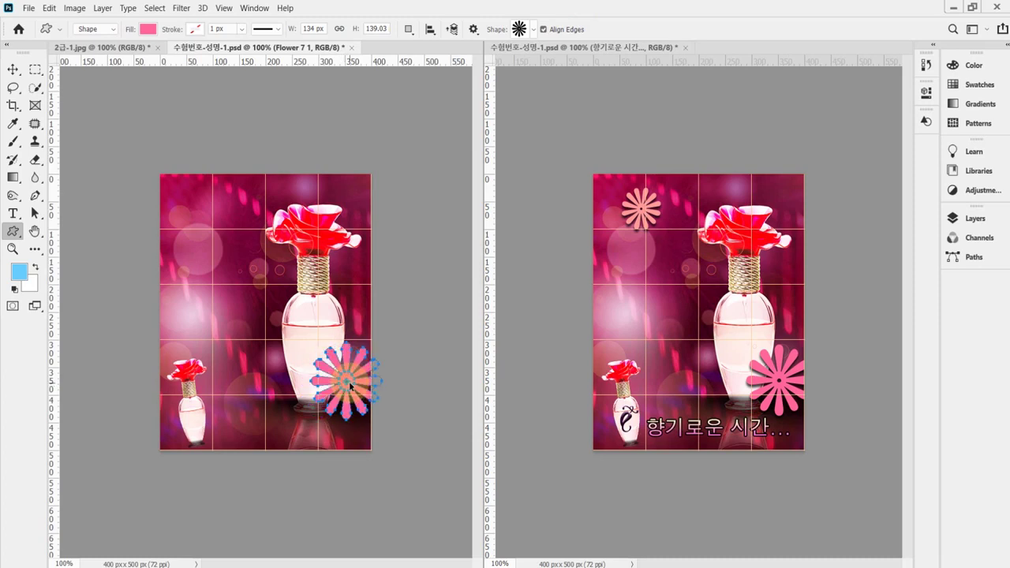
drag(352, 385, 355, 385)
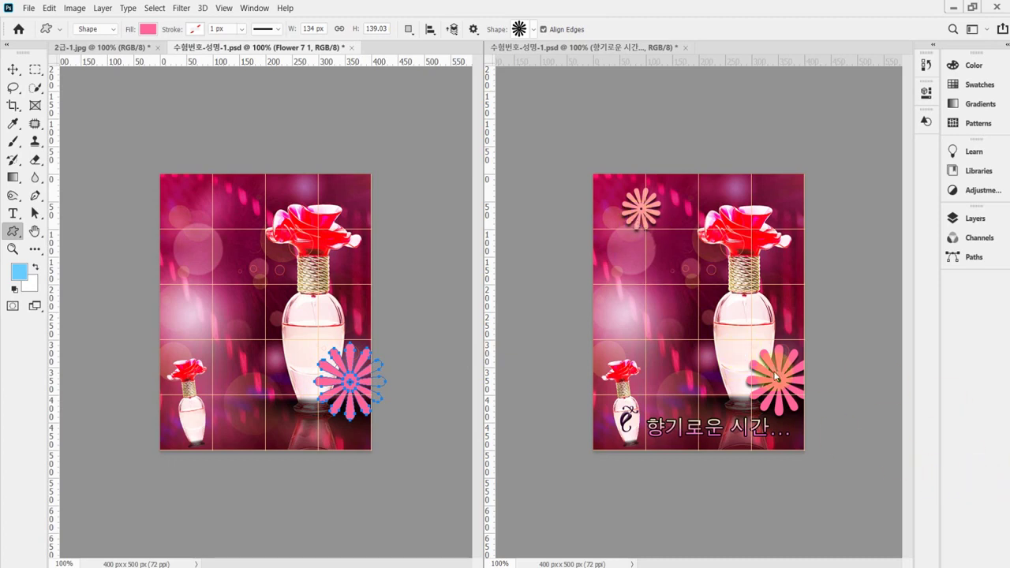
click(970, 222)
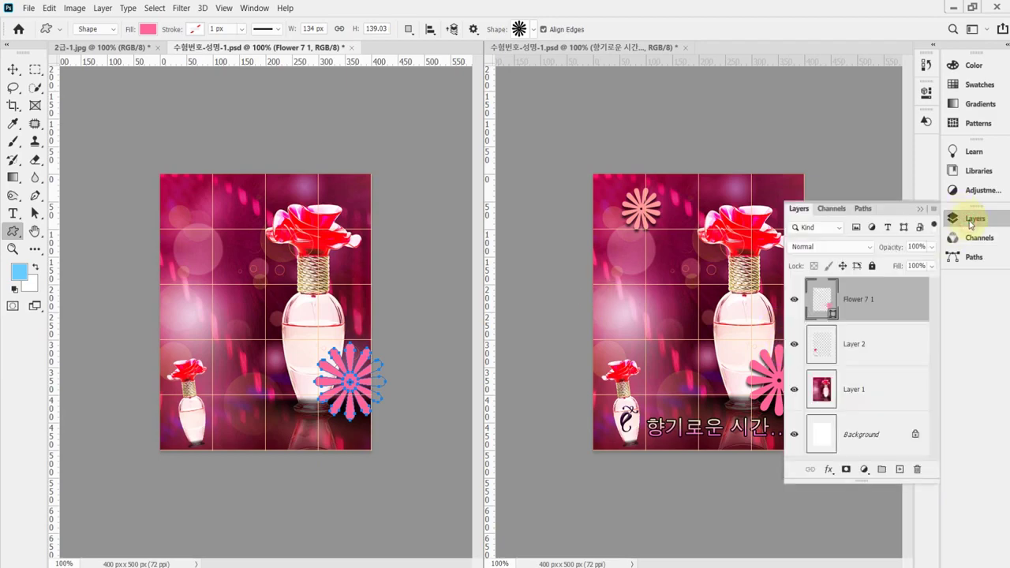
click(828, 471)
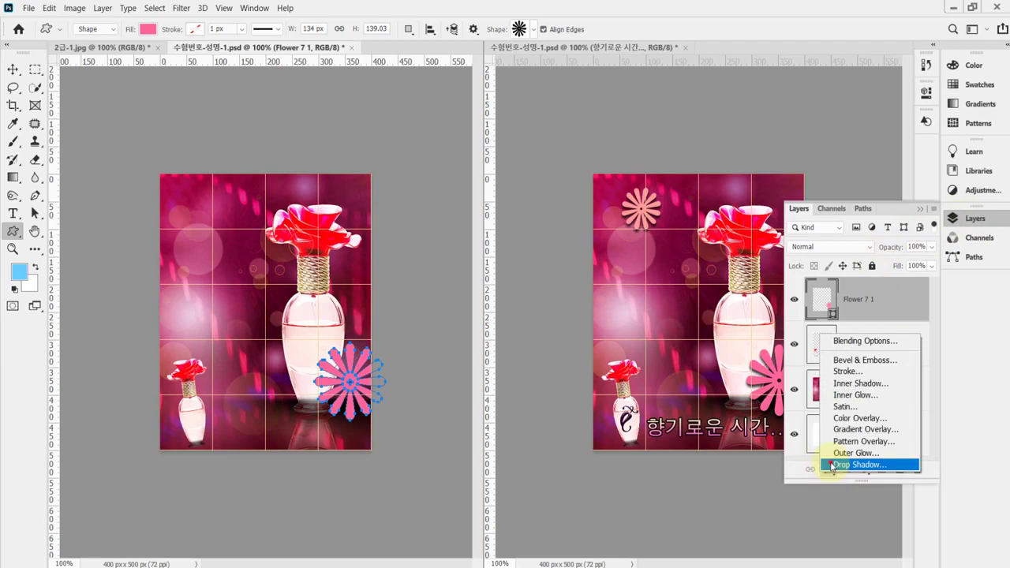
click(833, 465)
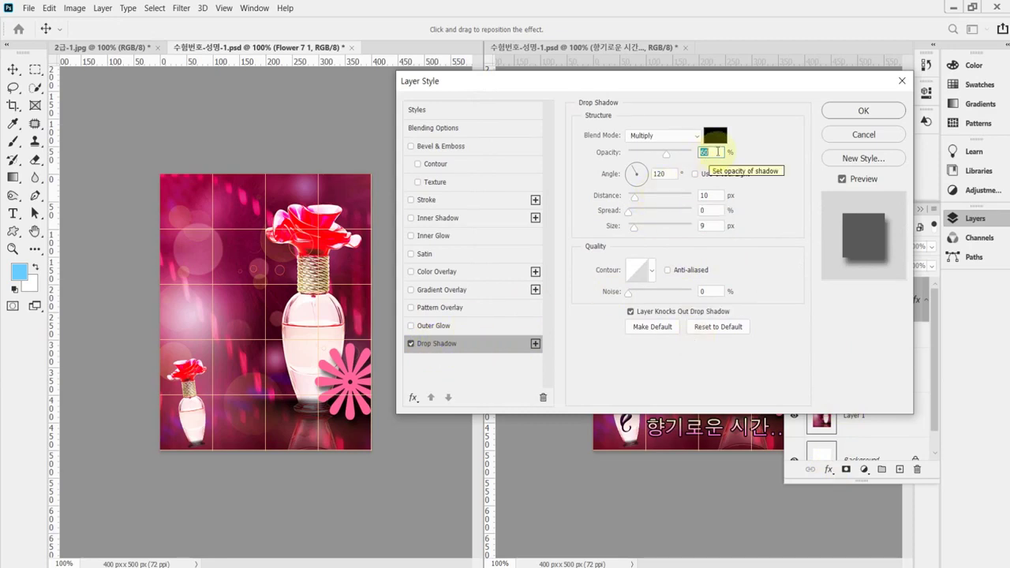
Set the flower's drop shadow to 75% opacity, a 90° angle, 5 px distance and 5 px size.
text(75)
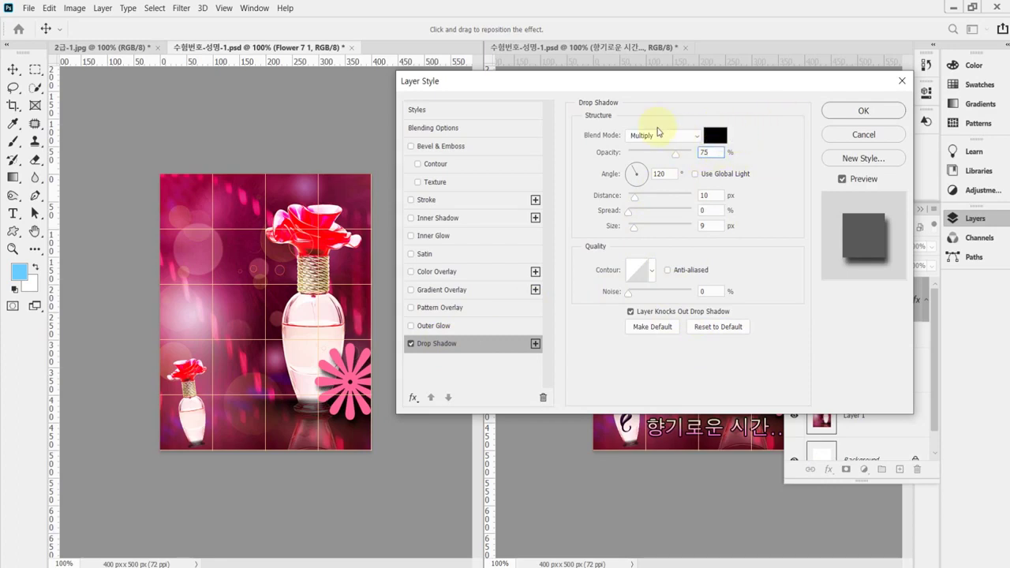
click(669, 174)
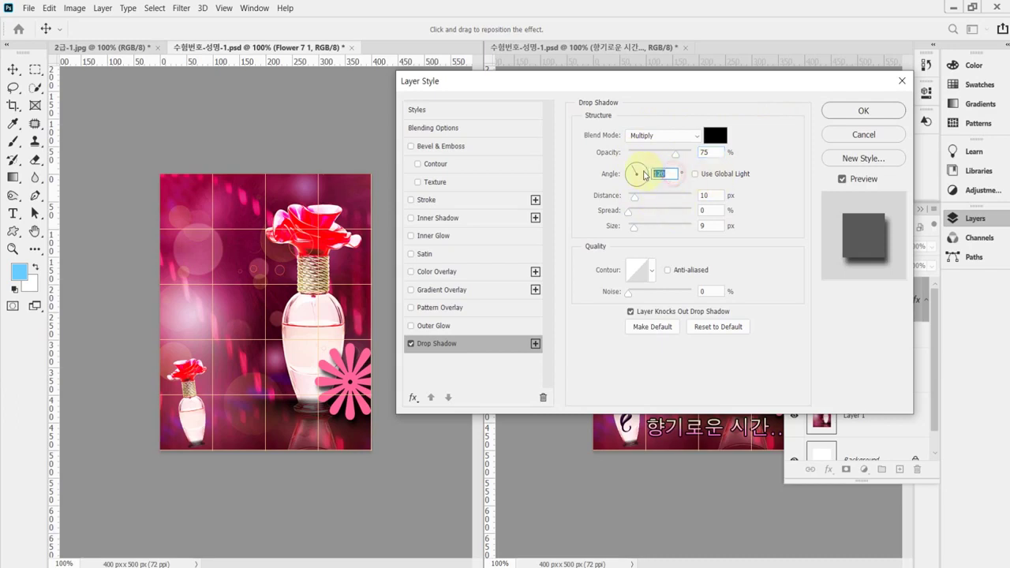
text(90)
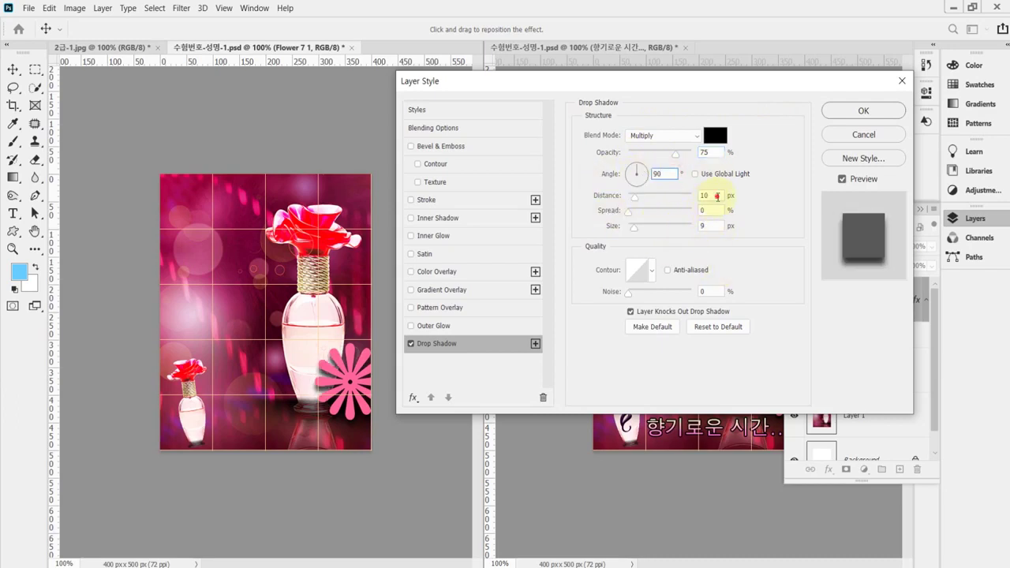
click(717, 196)
text(5)
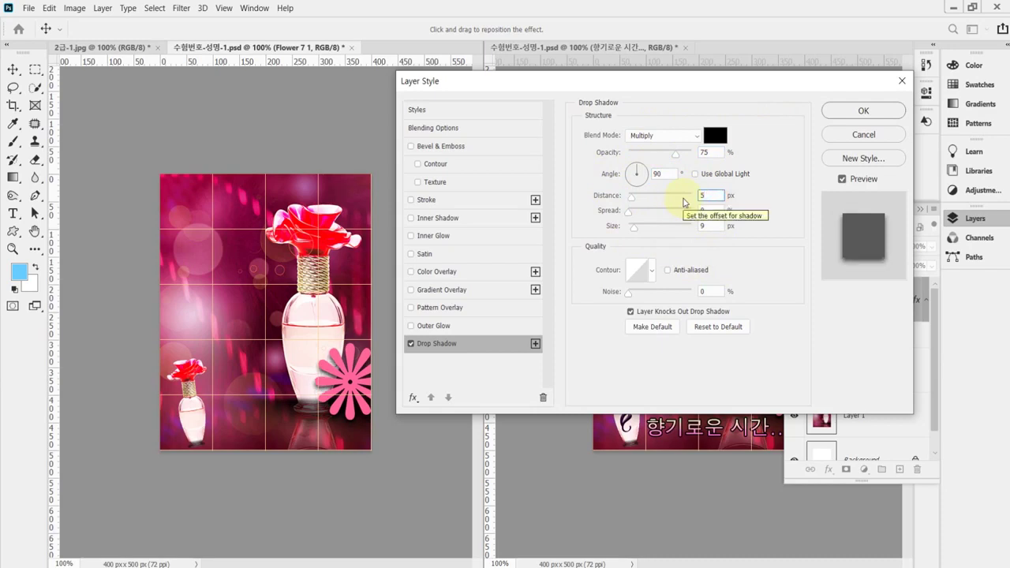
key(Tab)
key(Tab)
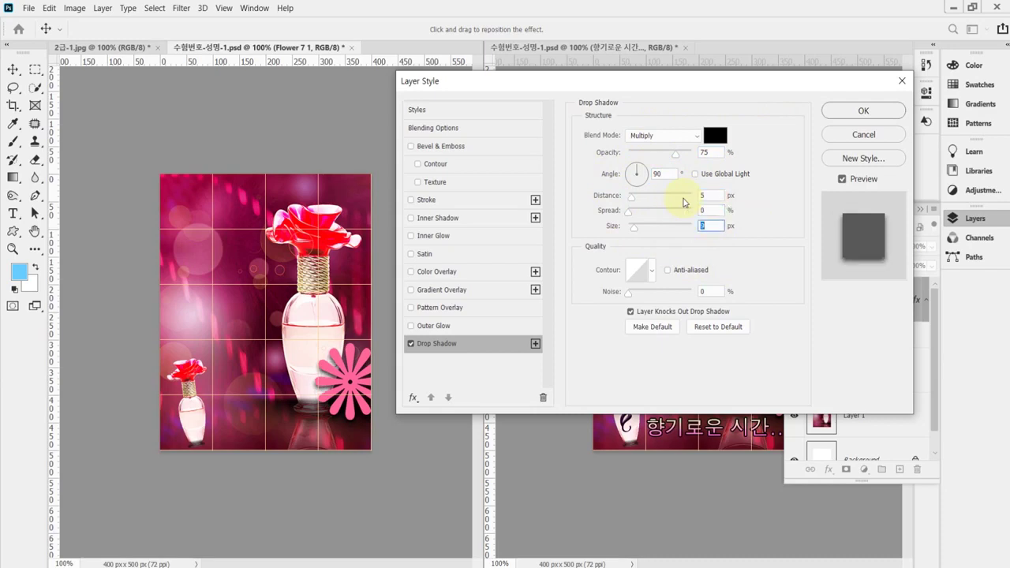
text(5)
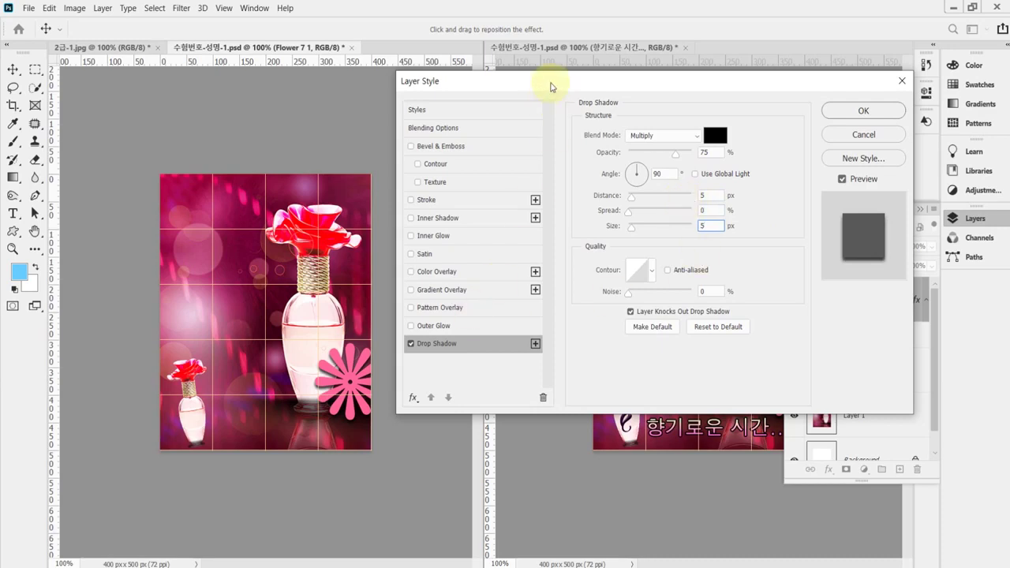
Preview the flower with and without its shadow, check the flower requirement in the Acrobat Reader exam PDF, and apply the drop shadow.
drag(550, 86, 558, 117)
click(713, 257)
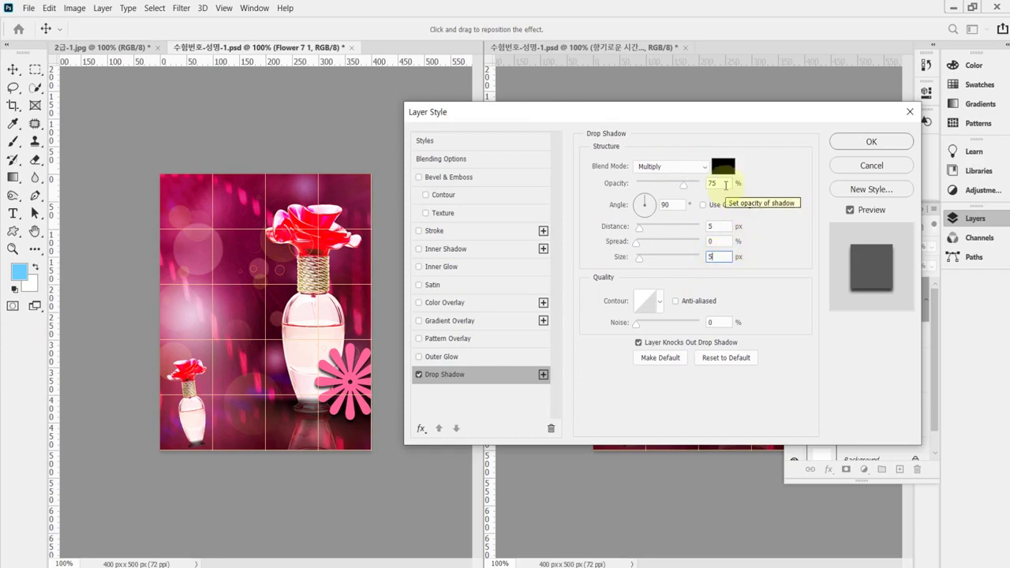
click(850, 210)
click(850, 210)
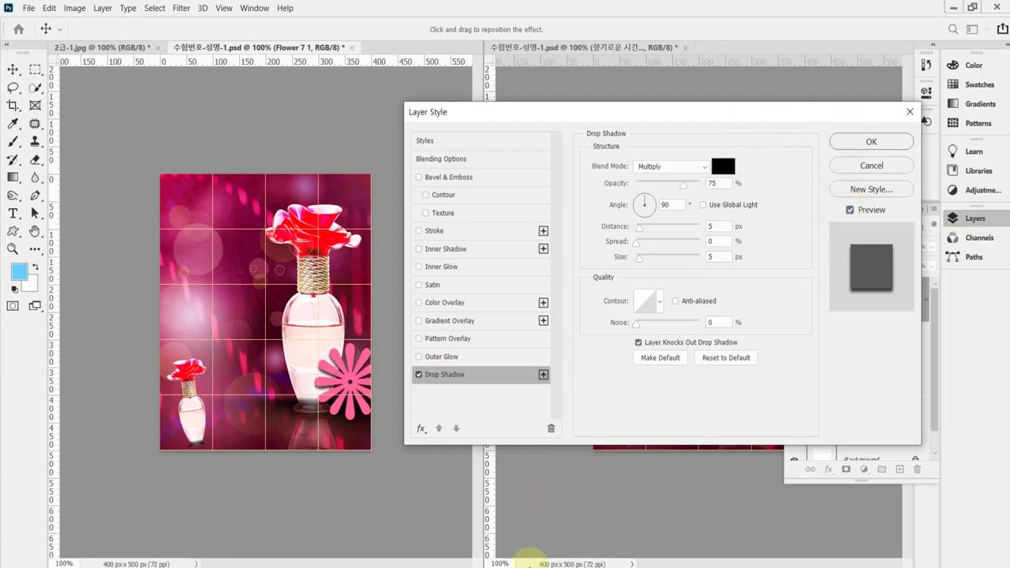
click(523, 565)
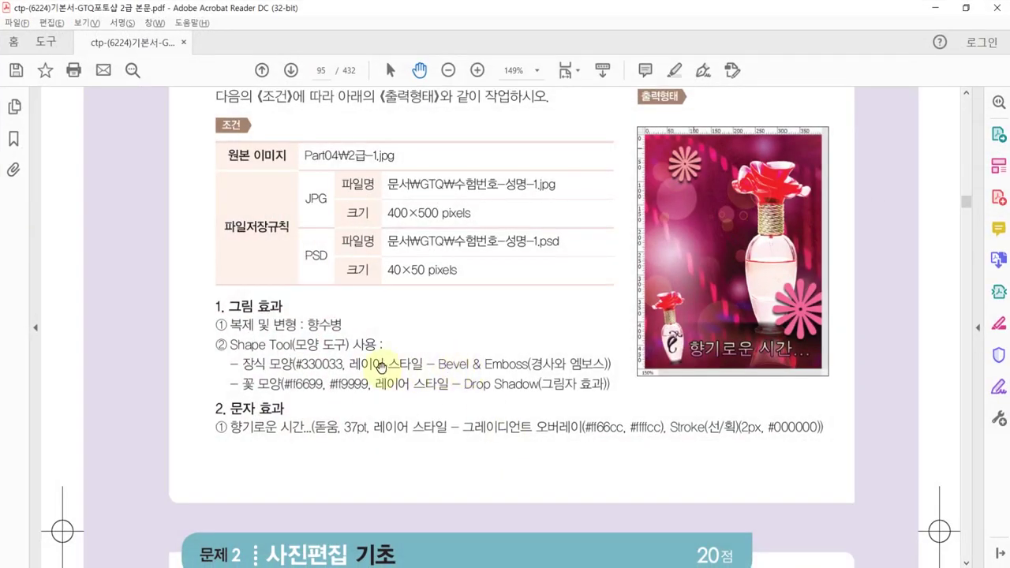
click(505, 385)
key(alt+Tab)
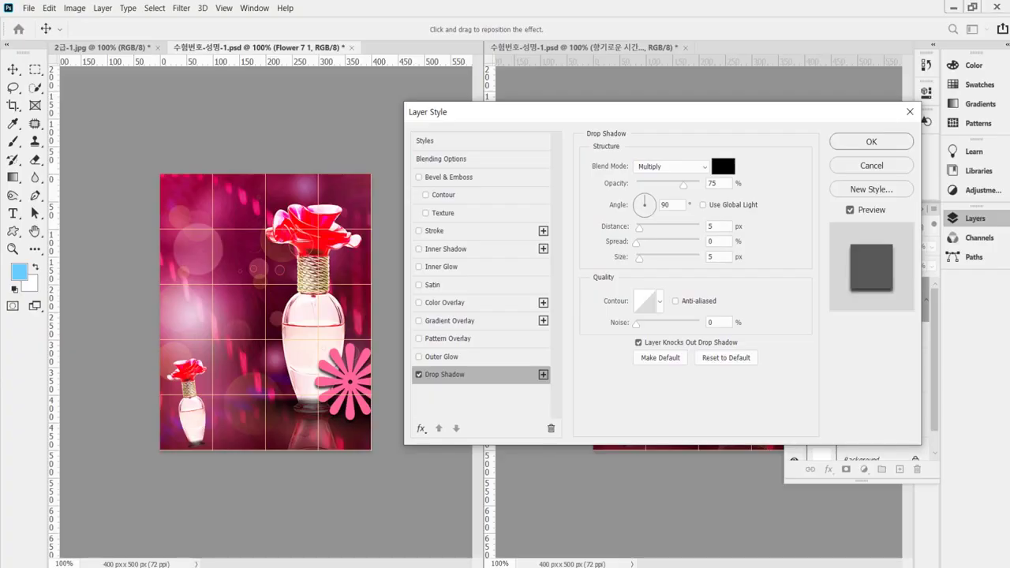
click(865, 146)
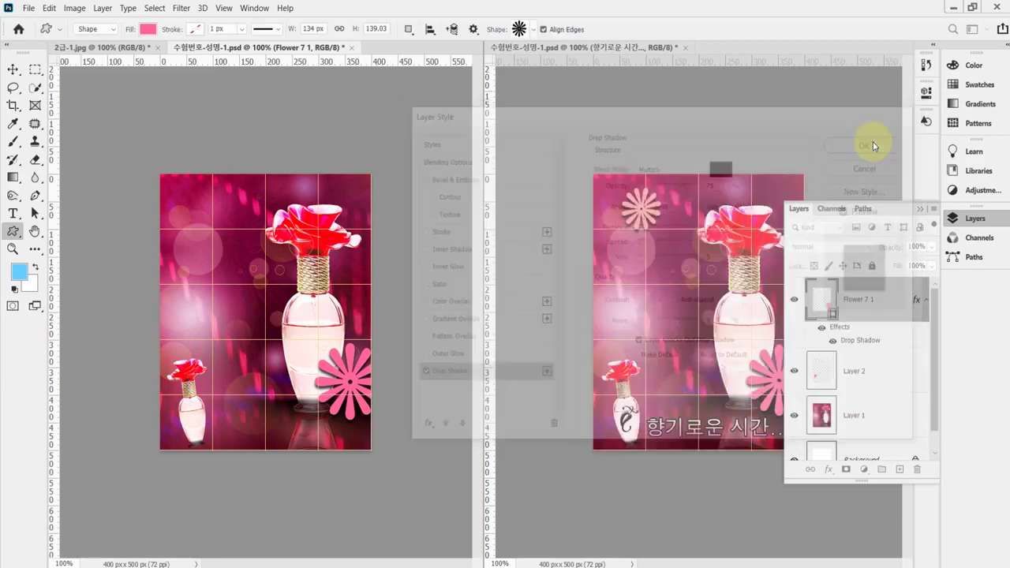
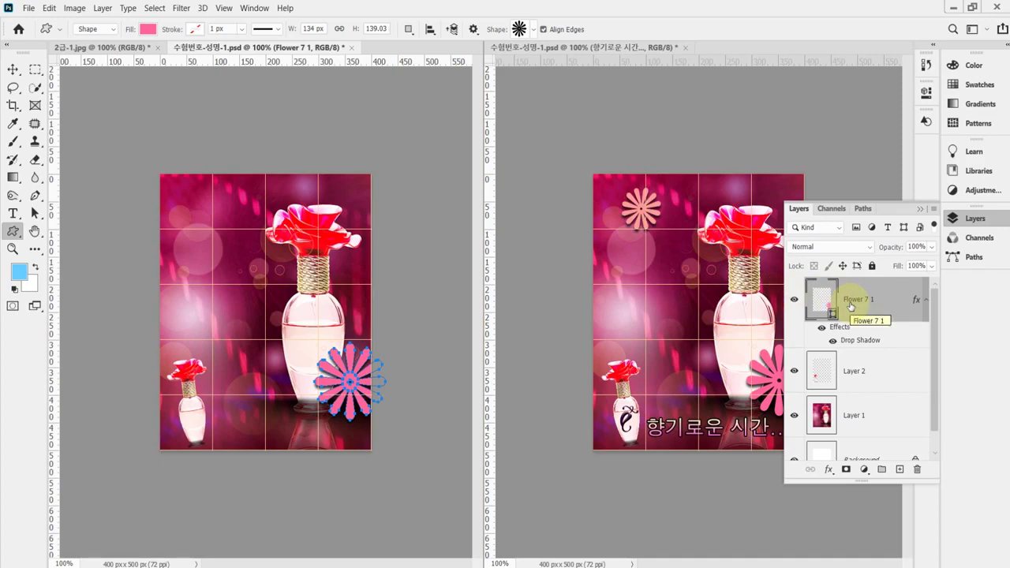
Duplicate the flower layer, scale the copy to about 56% and place it in the upper-left part of the canvas.
key(ctrl+j)
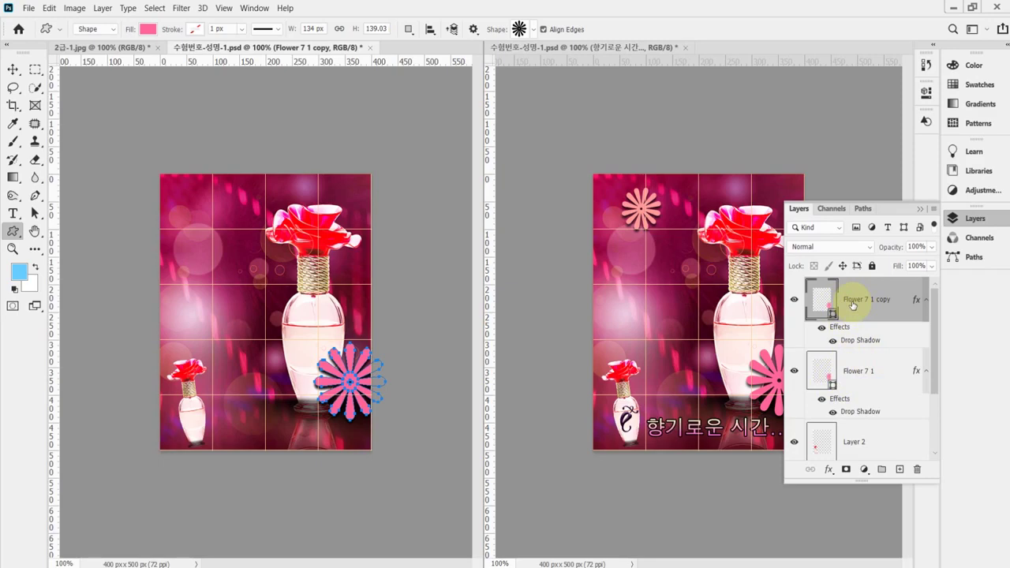
key(ctrl+t)
drag(347, 378, 204, 211)
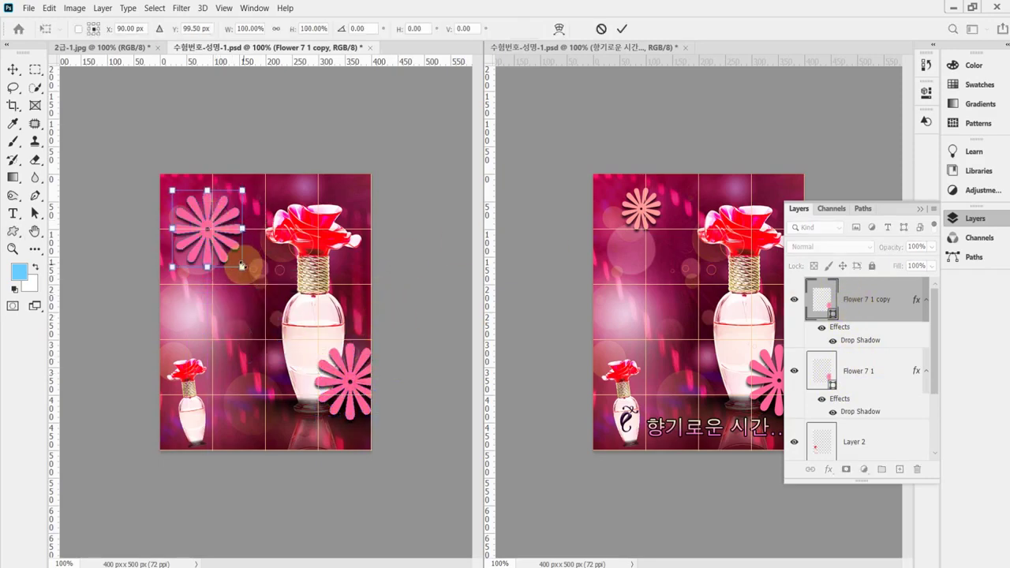
drag(243, 266, 227, 227)
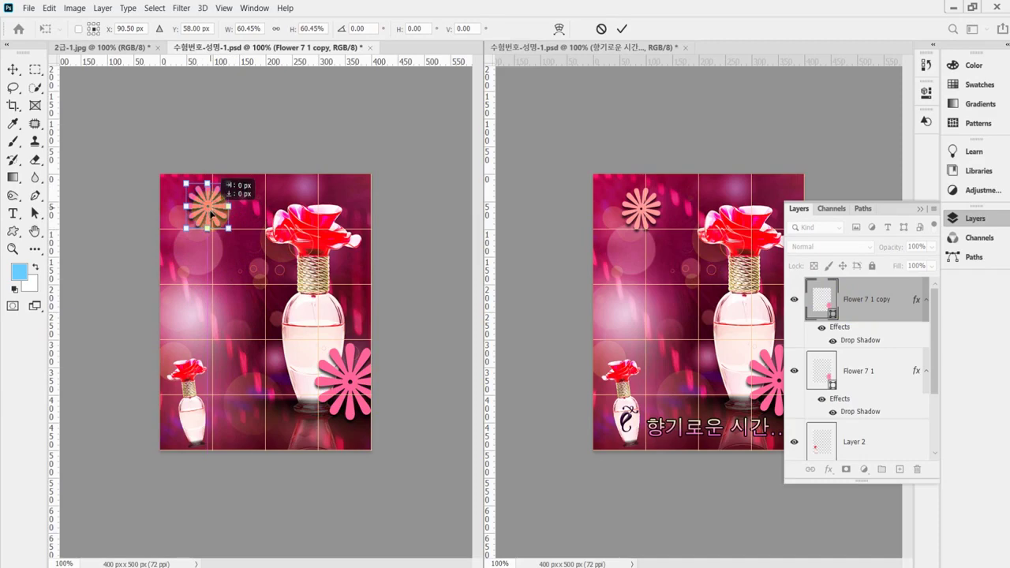
mouse_move(229, 183)
mouse_down()
mouse_move(234, 163)
mouse_move(222, 189)
mouse_move(219, 179)
mouse_move(225, 185)
mouse_up()
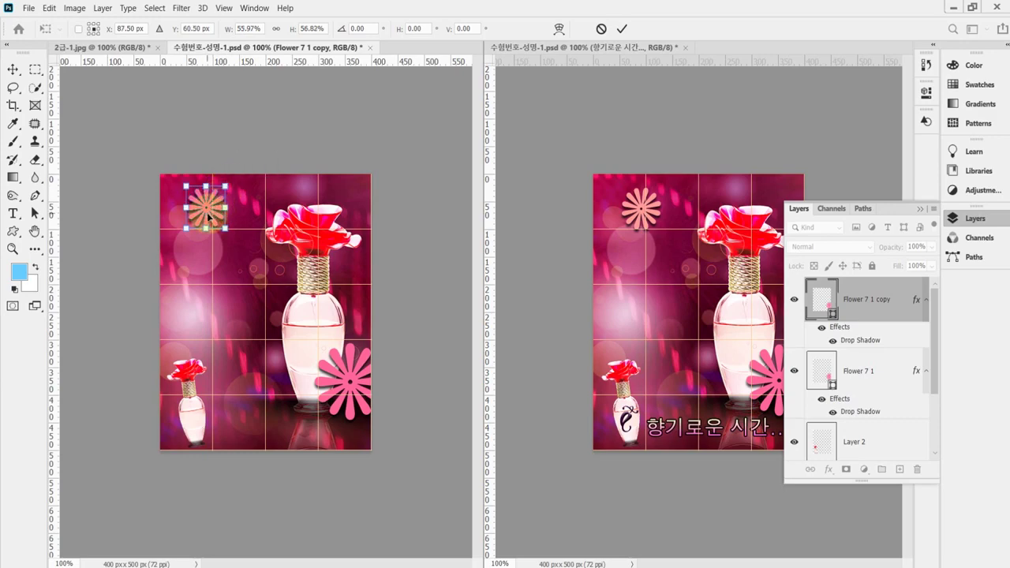
drag(209, 220, 207, 214)
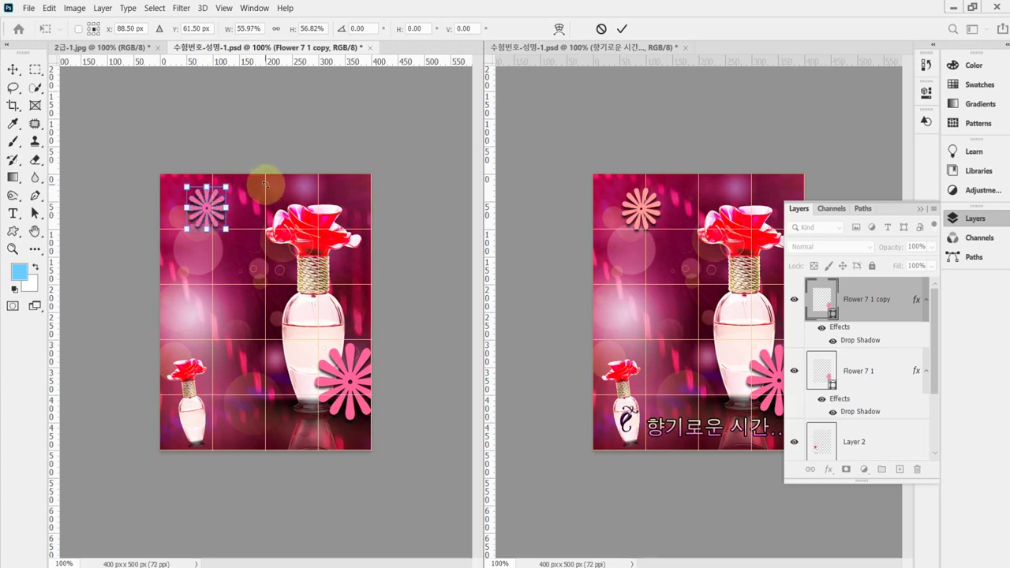
Rotate the small flower copy 15° and commit the transform.
drag(265, 186, 278, 192)
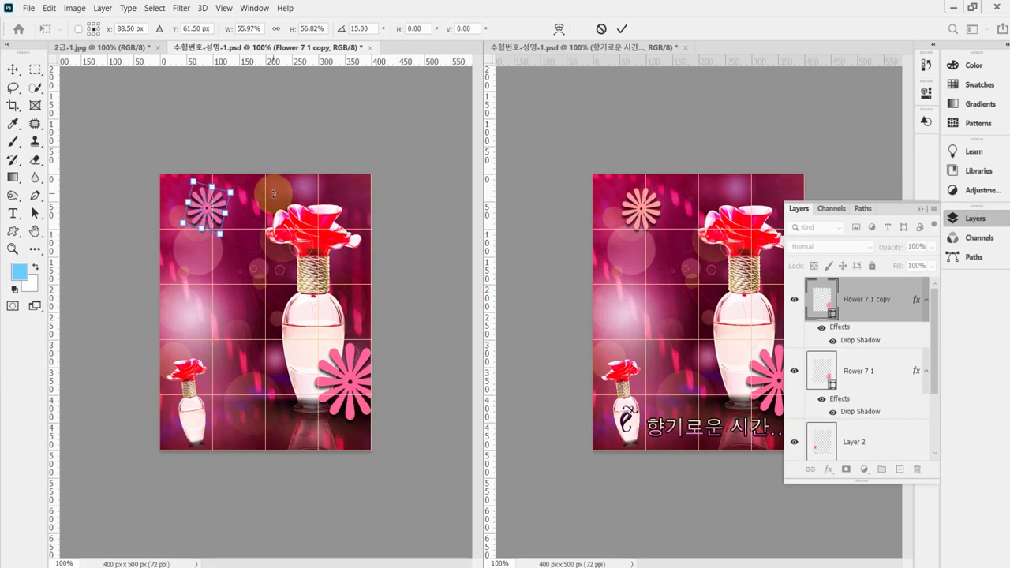
drag(194, 214, 194, 213)
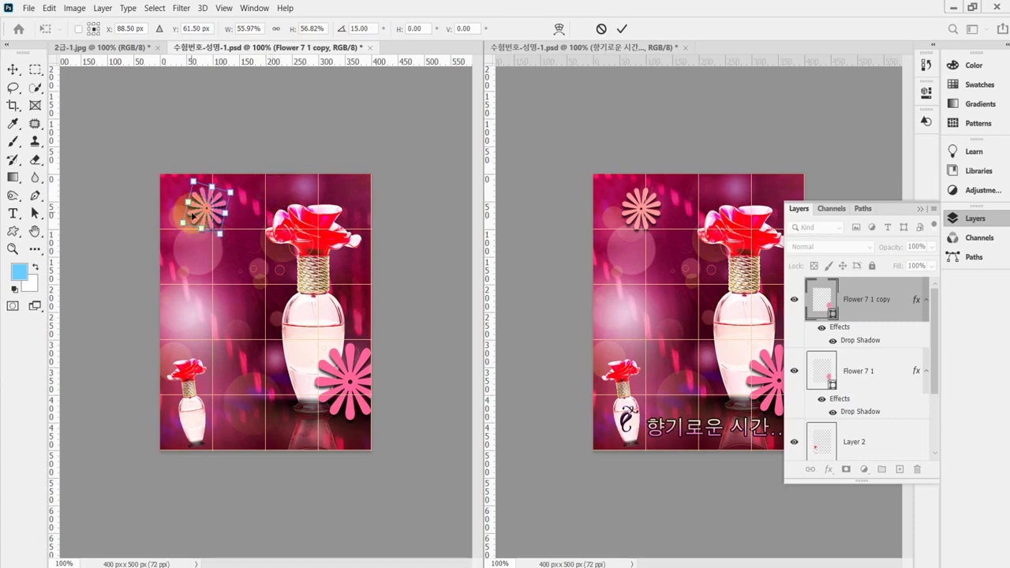
click(193, 213)
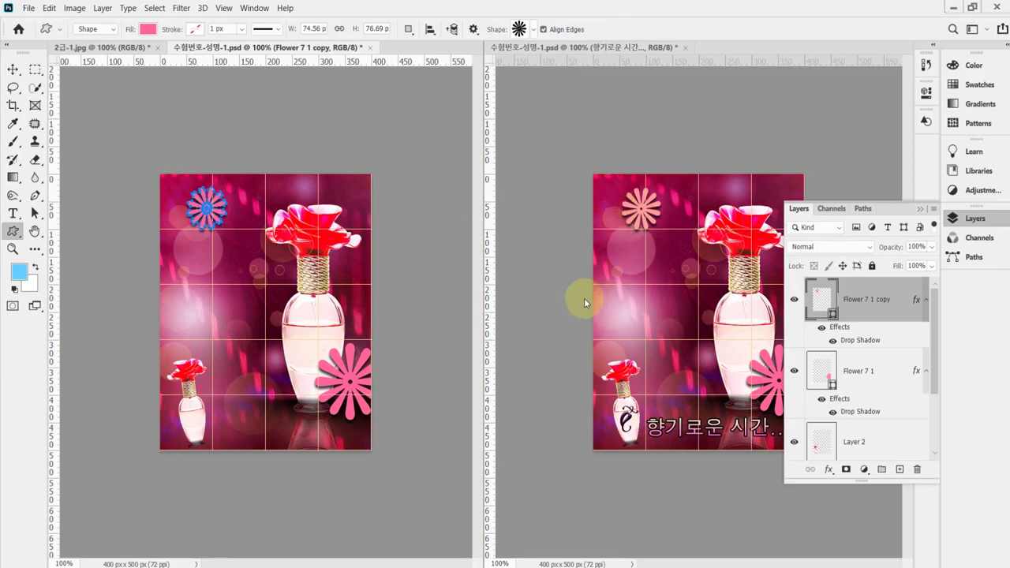
Look up the second flower color in the exam PDF and set the small flower's fill to f99 (#ff9999).
key(alt+Tab)
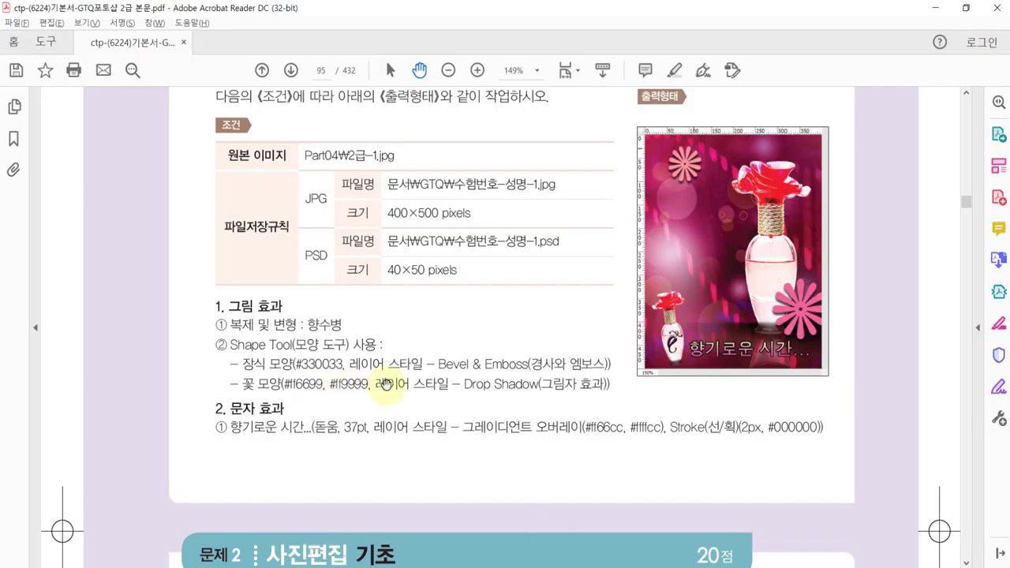
key(alt+Tab)
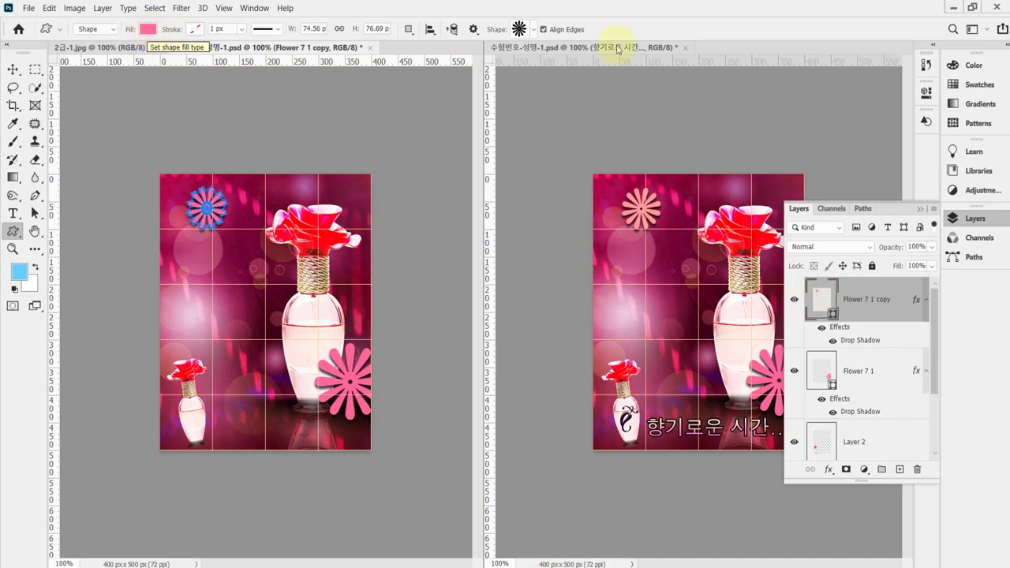
click(820, 293)
double_click(820, 294)
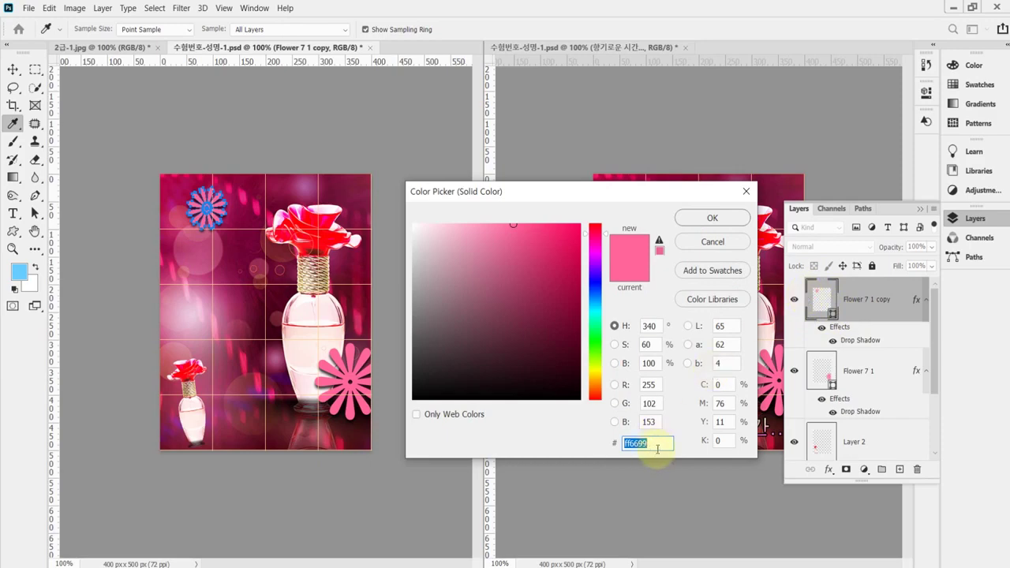
text(f99)
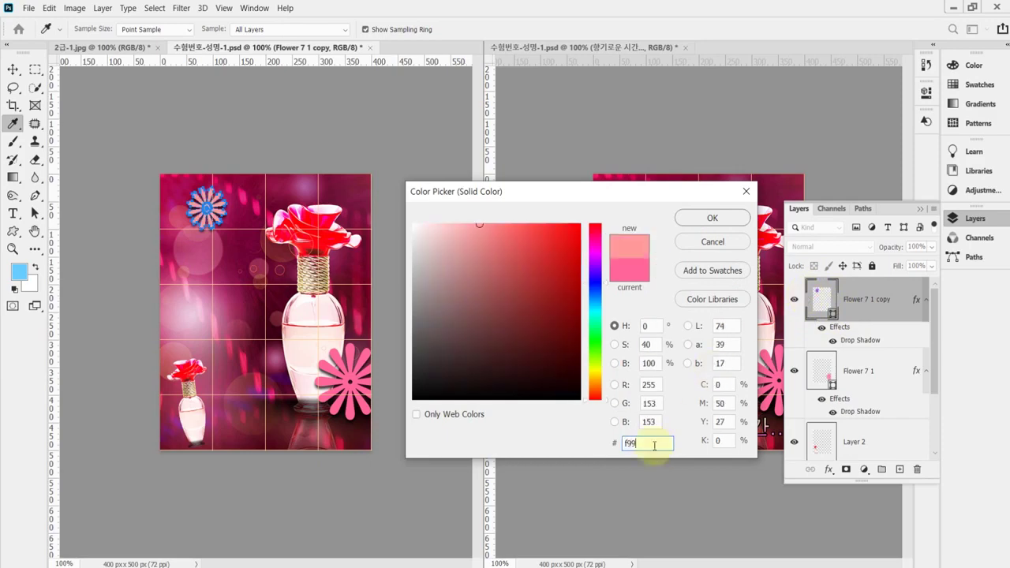
drag(630, 204, 515, 216)
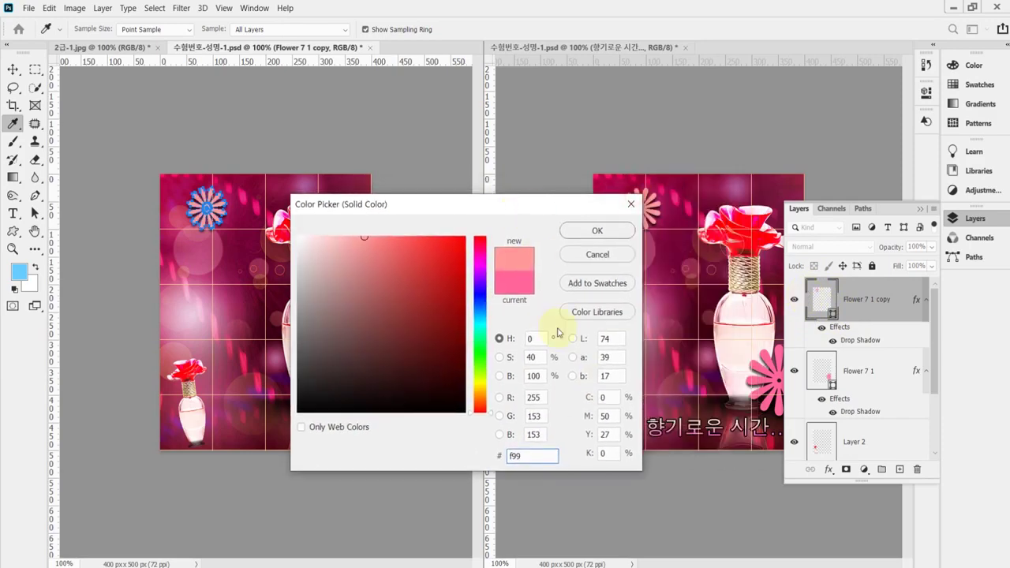
key(Return)
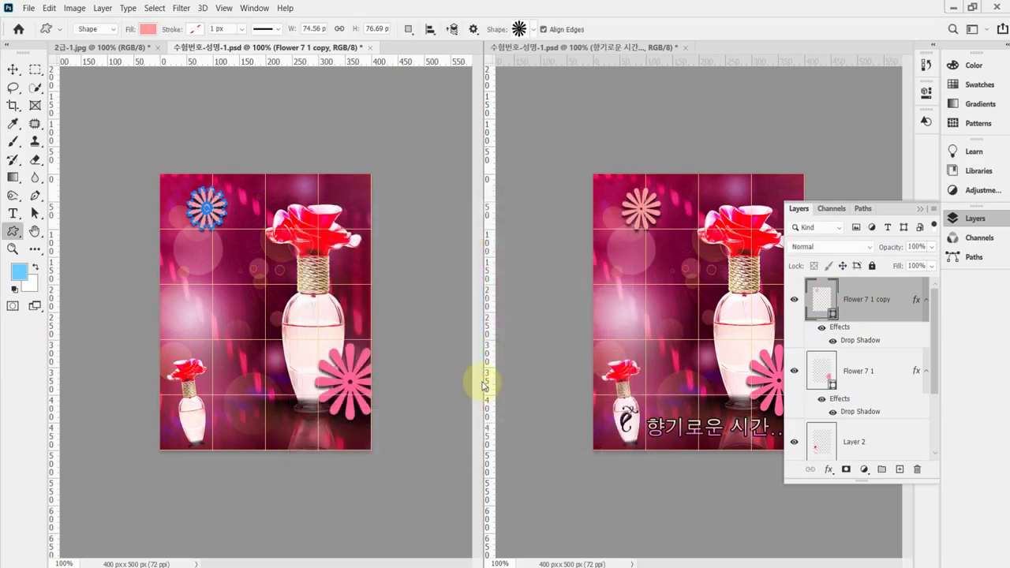
key(Return)
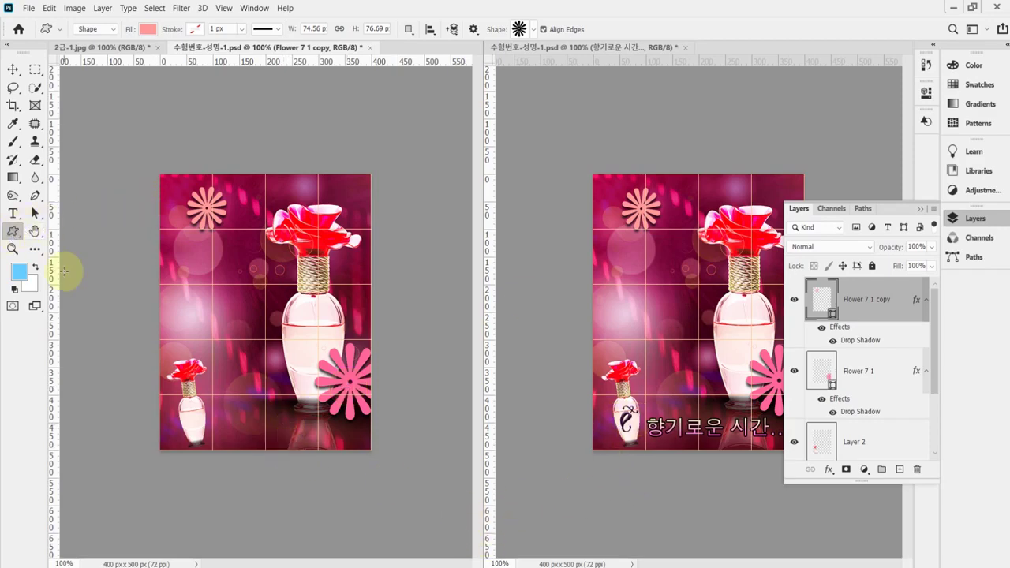
Collapse the Nature group in the custom shape picker and expand the Ornaments group.
click(534, 29)
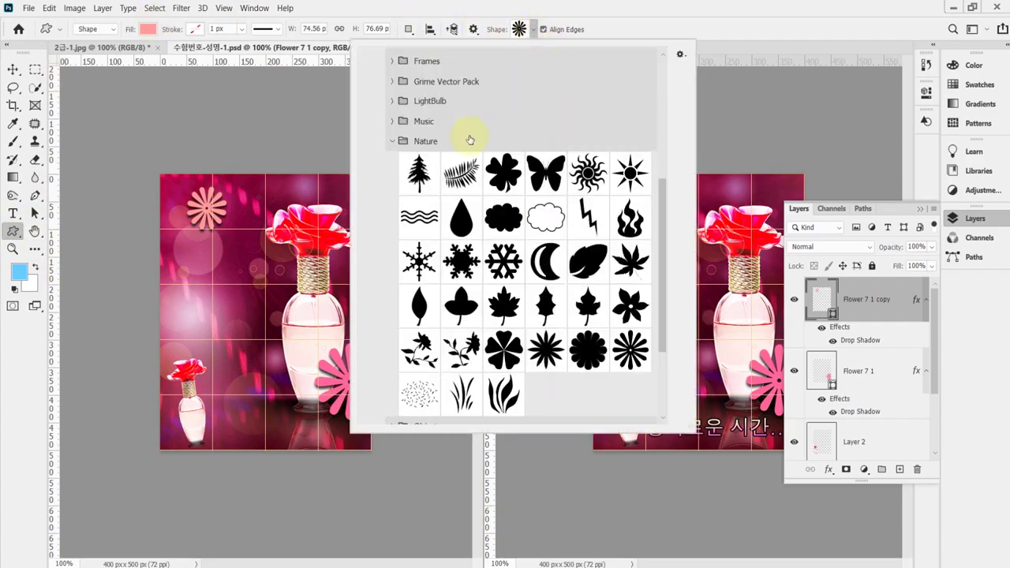
click(394, 142)
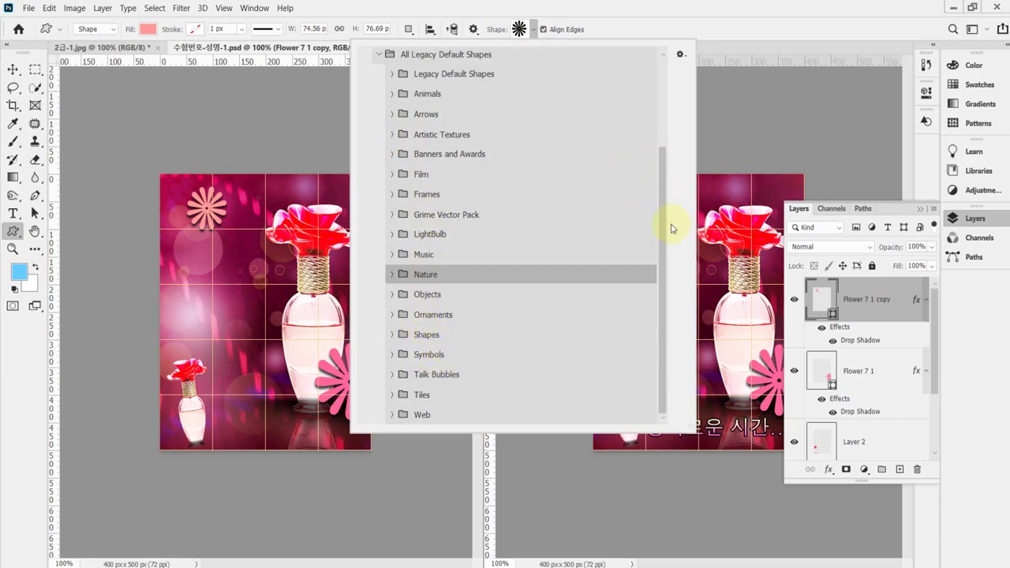
click(393, 315)
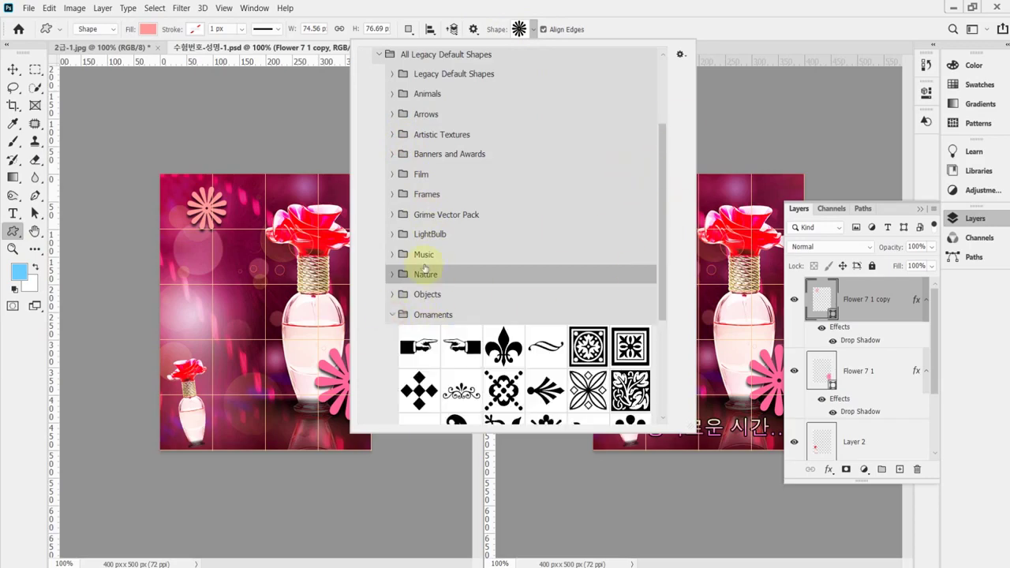
Draw the Hedera 3 ornament shape on the small perfume bottle at about 32 × 51 px.
scroll(675, 174, down, 5)
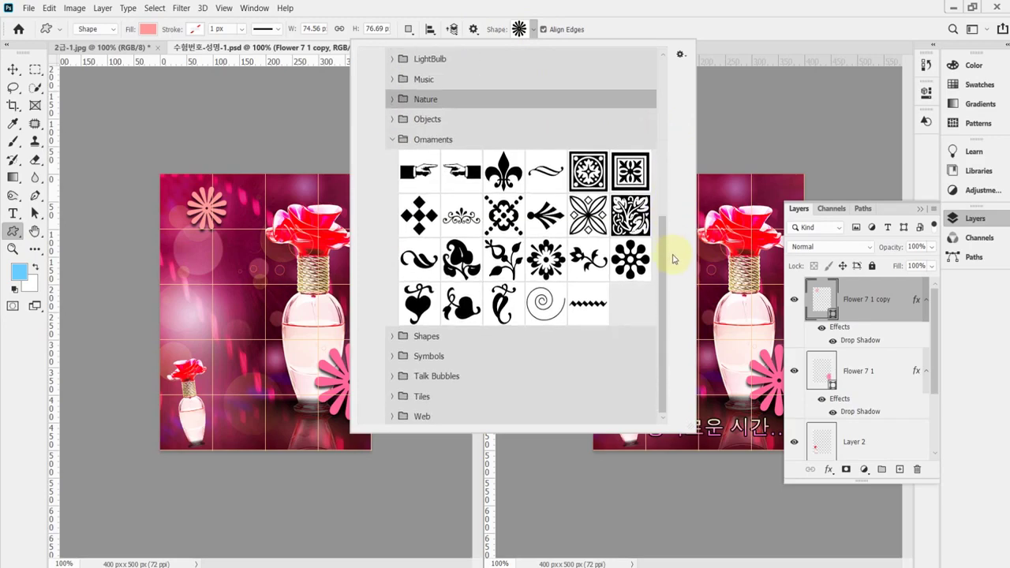
click(498, 310)
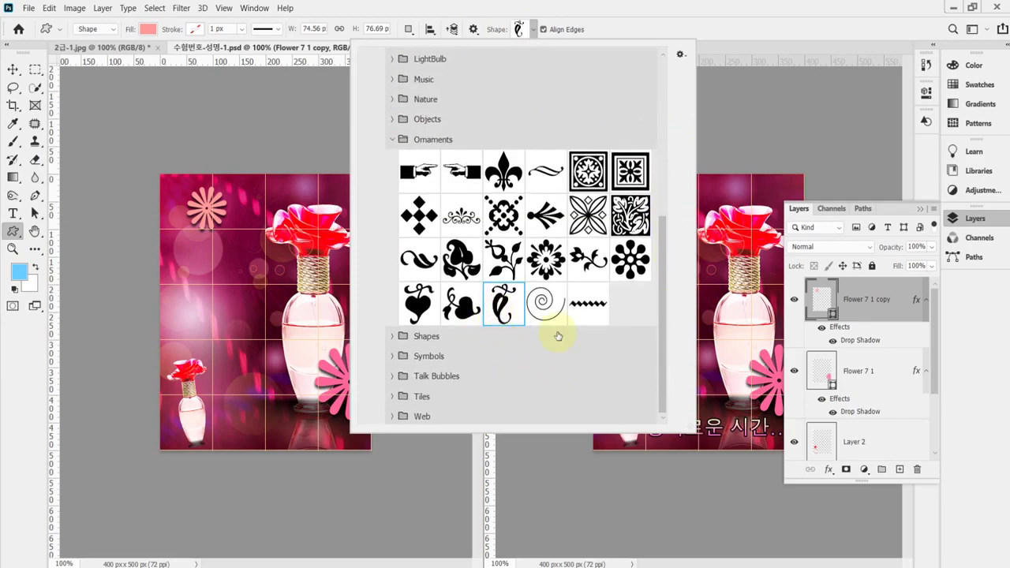
click(592, 11)
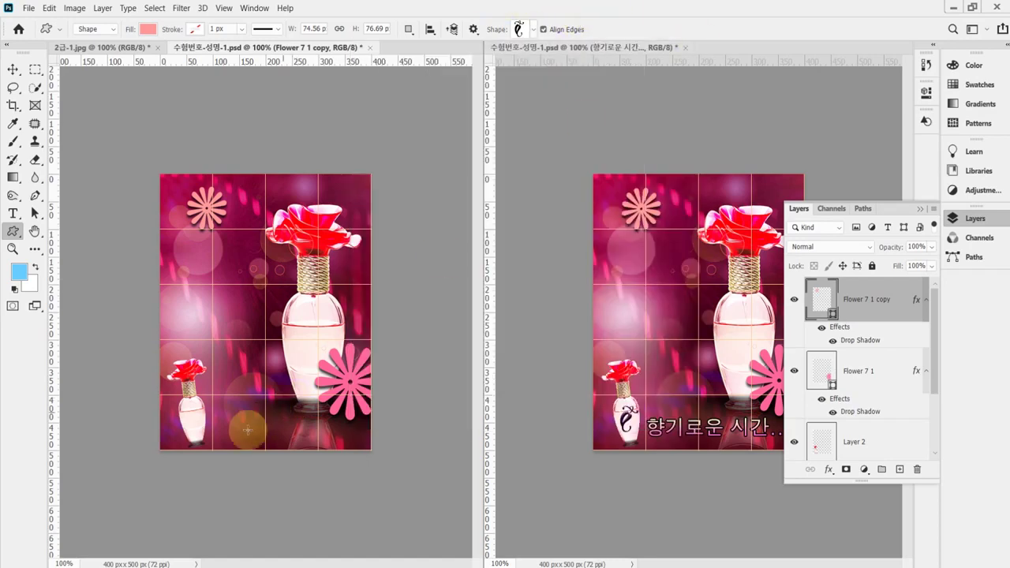
scroll(197, 428, up, 3)
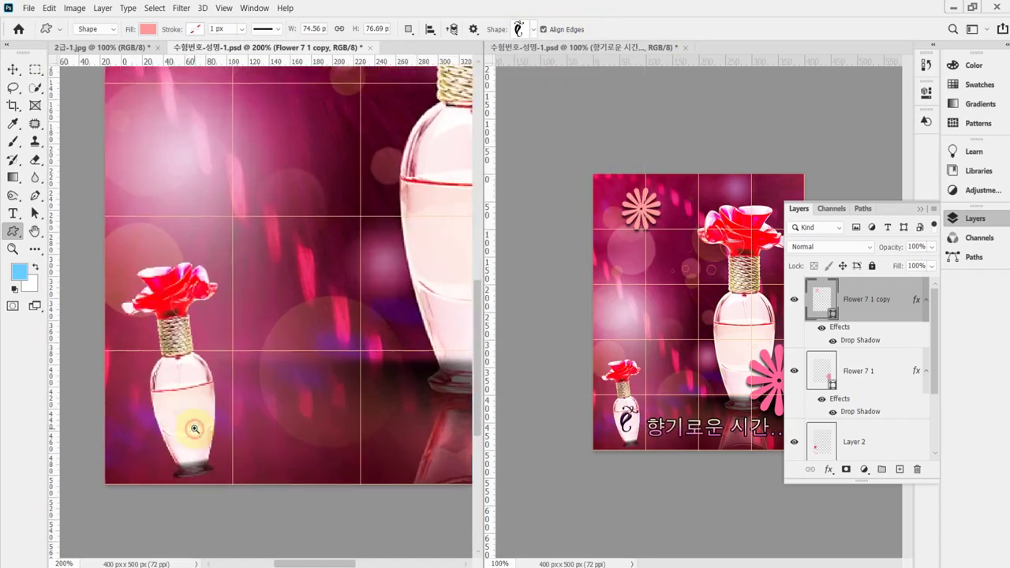
drag(159, 378, 230, 453)
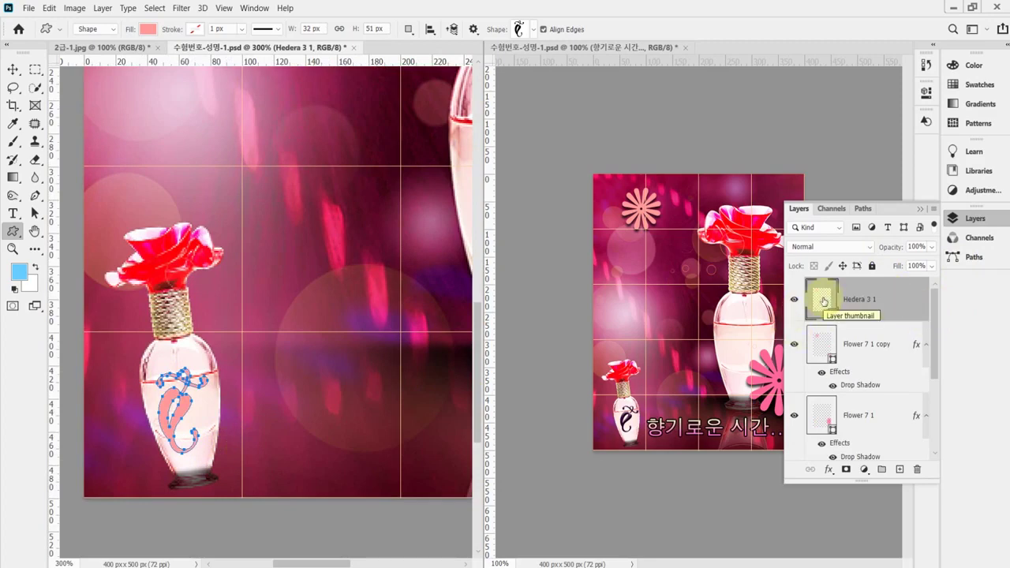
Look up the ornament's fill color in the reference document and set the new ornament's fill to #330033.
double_click(823, 301)
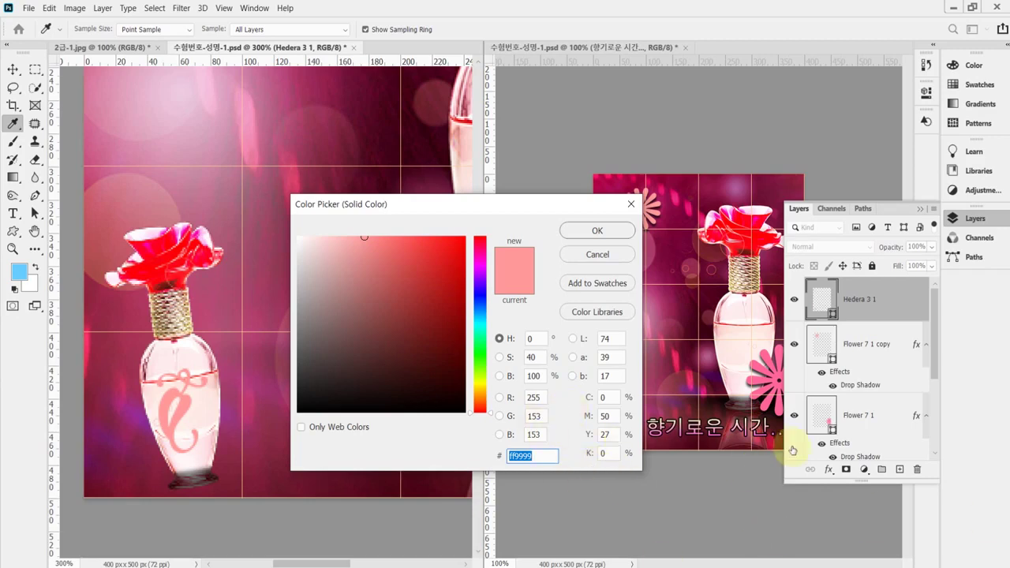
click(575, 260)
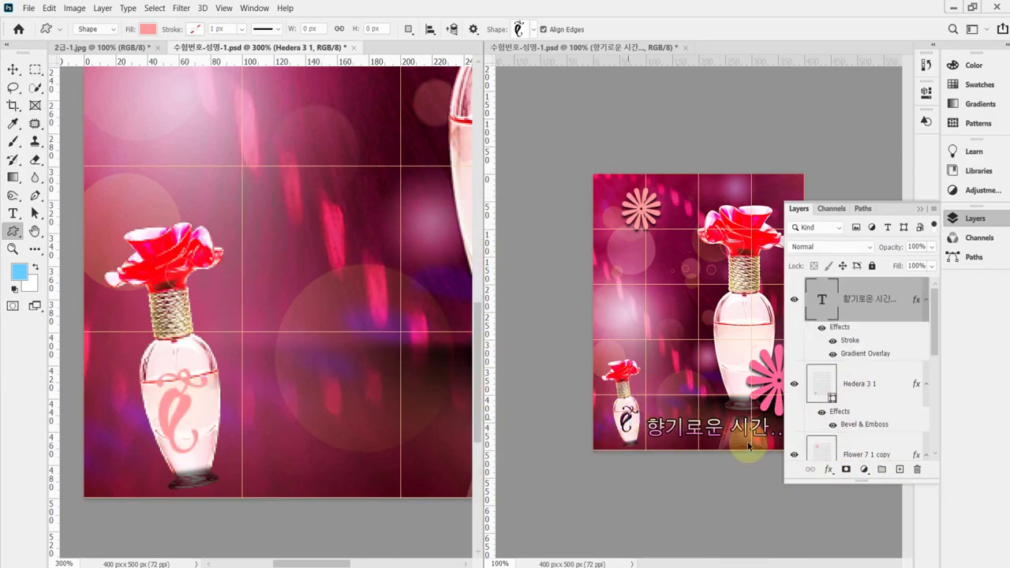
double_click(819, 398)
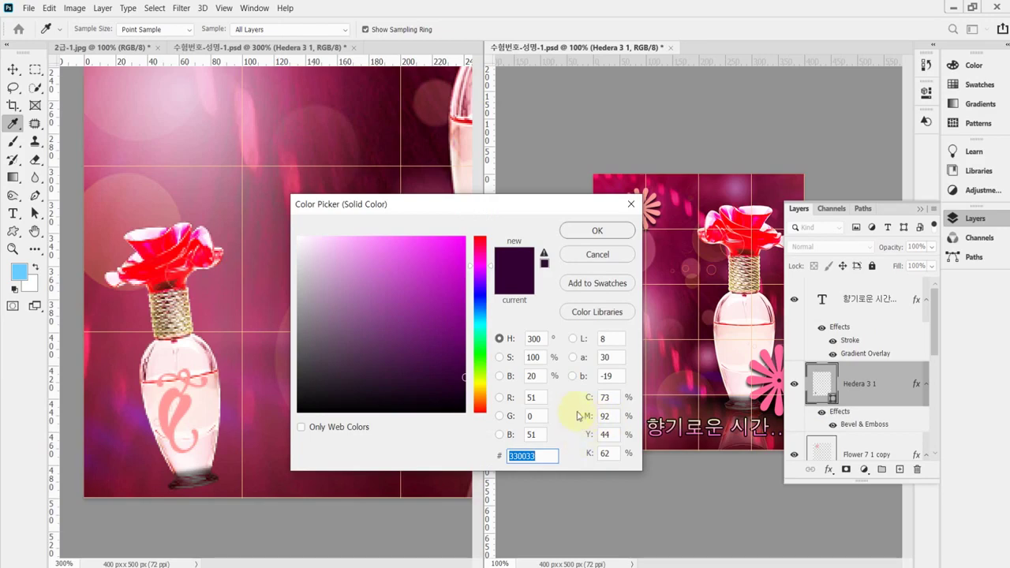
click(598, 255)
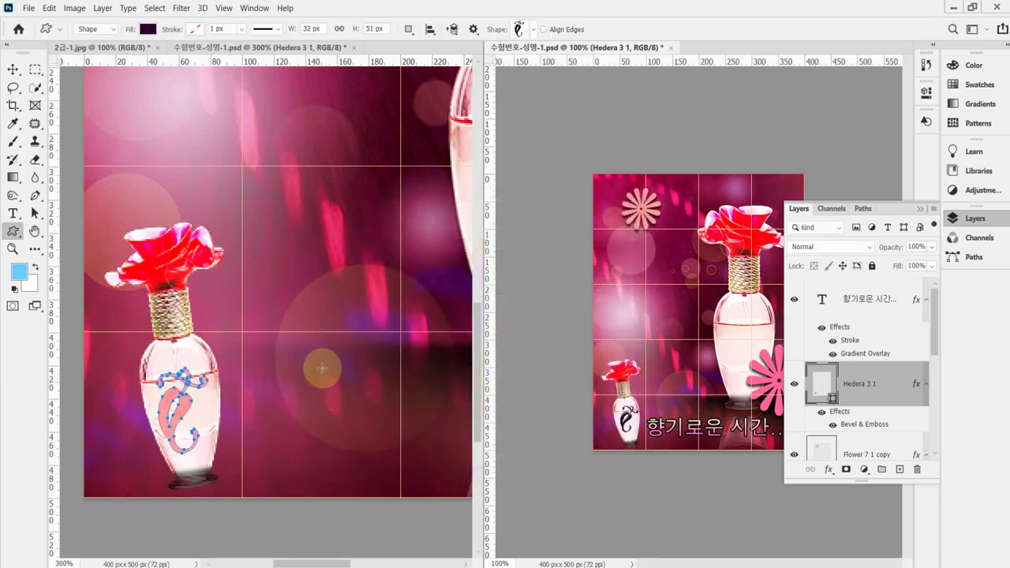
click(322, 368)
double_click(823, 300)
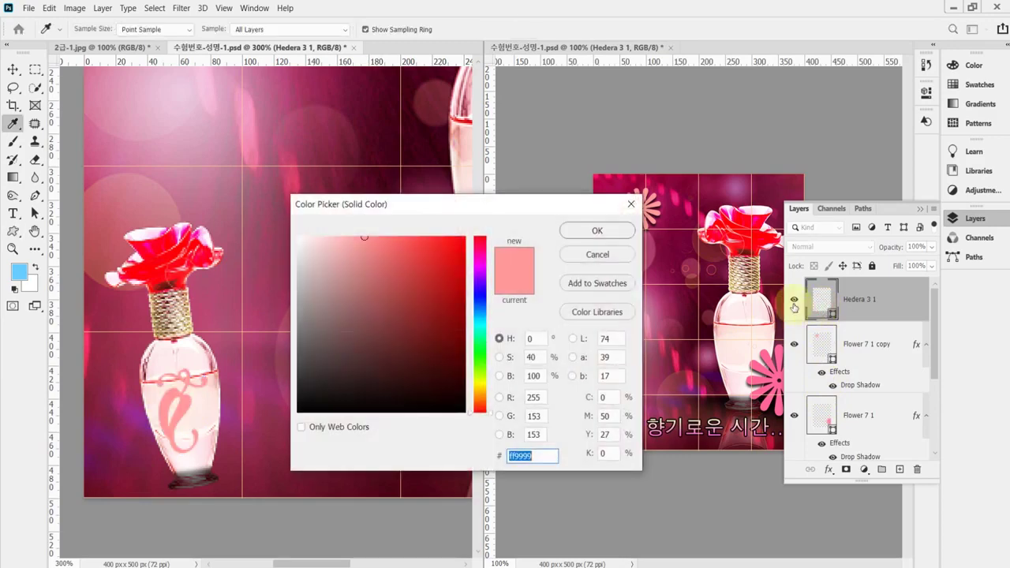
text(330033)
key(Return)
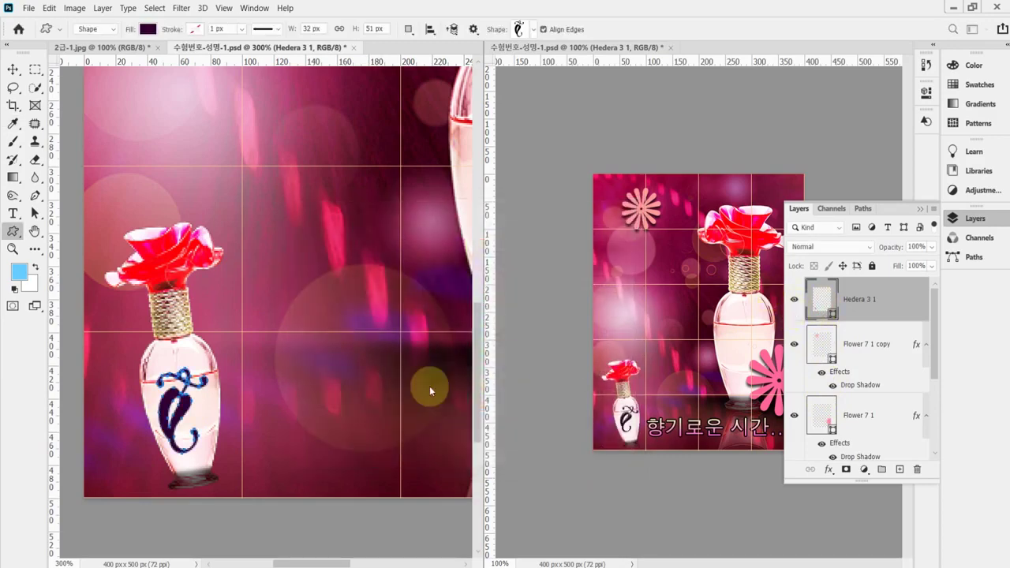
Free-transform the ornament and rotate it about 15.5° clockwise to follow the tilt of the small bottle.
key(ctrl+t)
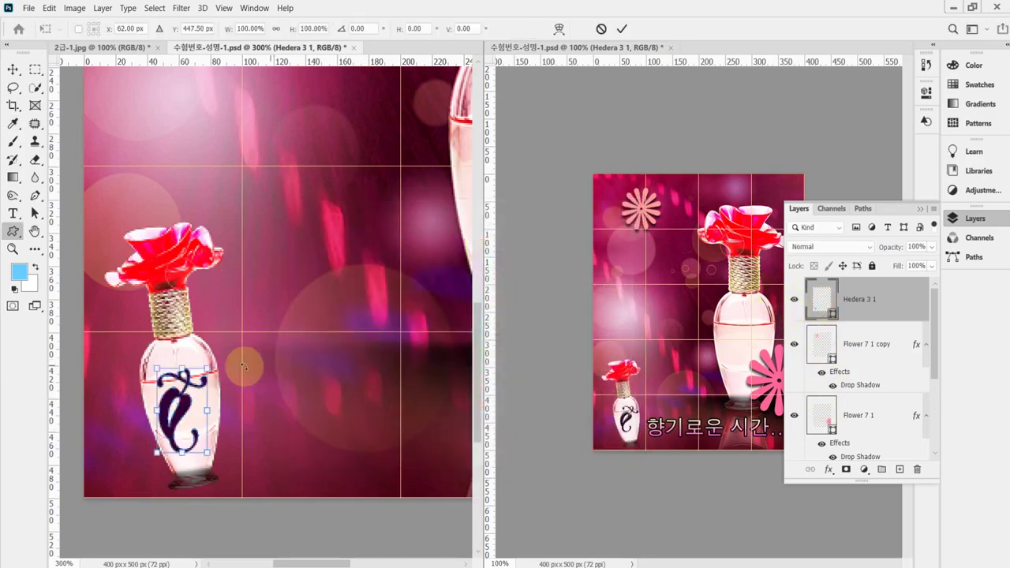
drag(247, 365, 262, 380)
mouse_move(186, 399)
mouse_down()
mouse_move(197, 406)
mouse_move(205, 393)
mouse_up()
key(ctrl+z)
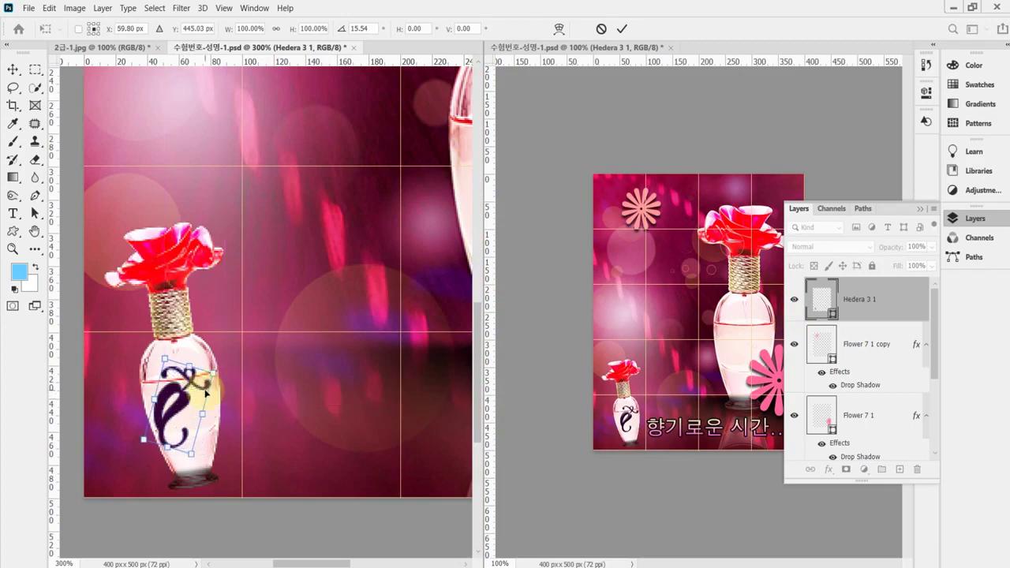
Nudge the rotated ornament to about X 65 px, Y 443 px on the bottle and commit the transform.
key(Up)
key(Up)
key(Up)
key(Up)
key(Up)
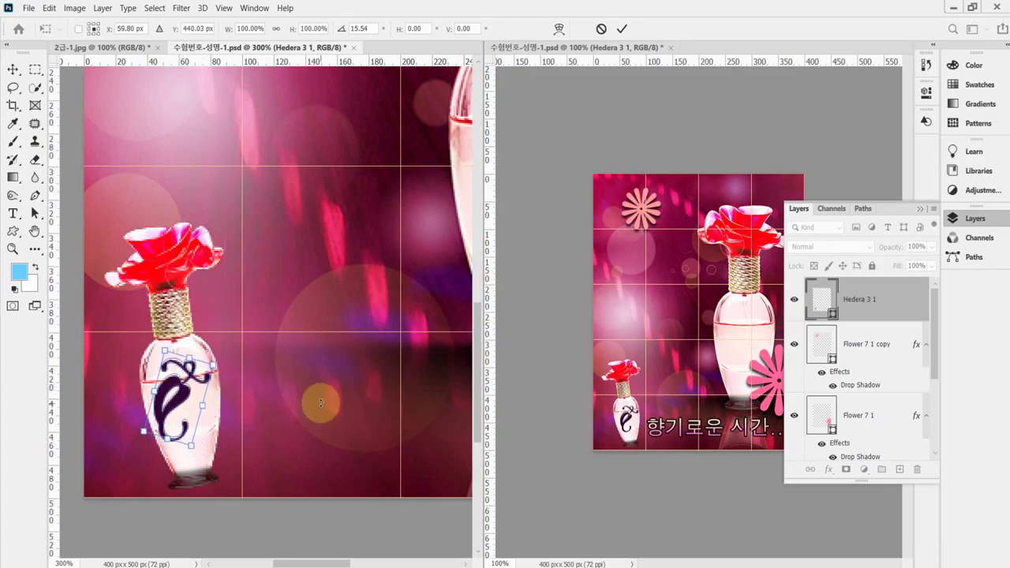
key(Right)
key(Right)
key(Right)
key(Right)
key(Down)
key(Down)
key(Down)
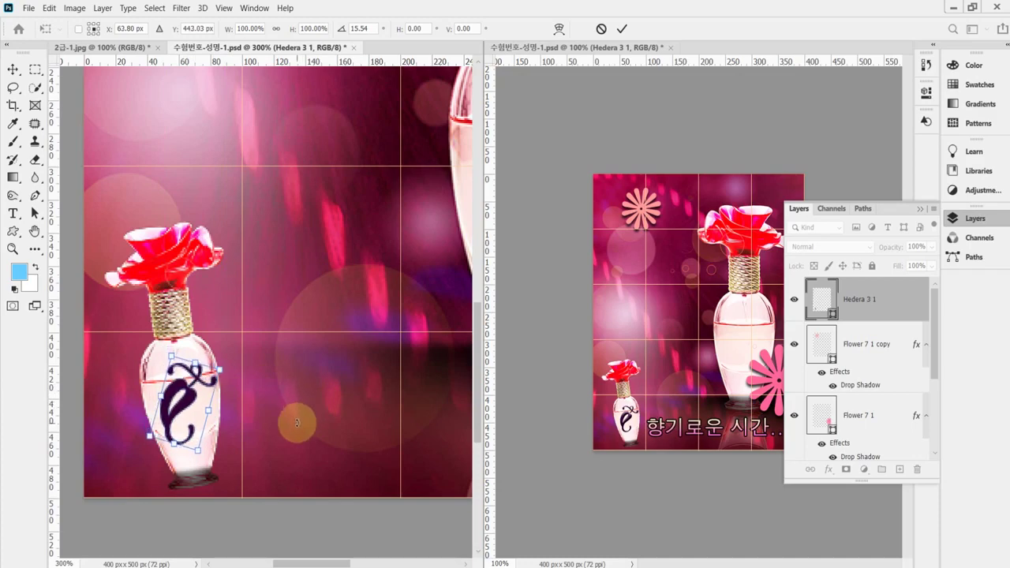
key(Right)
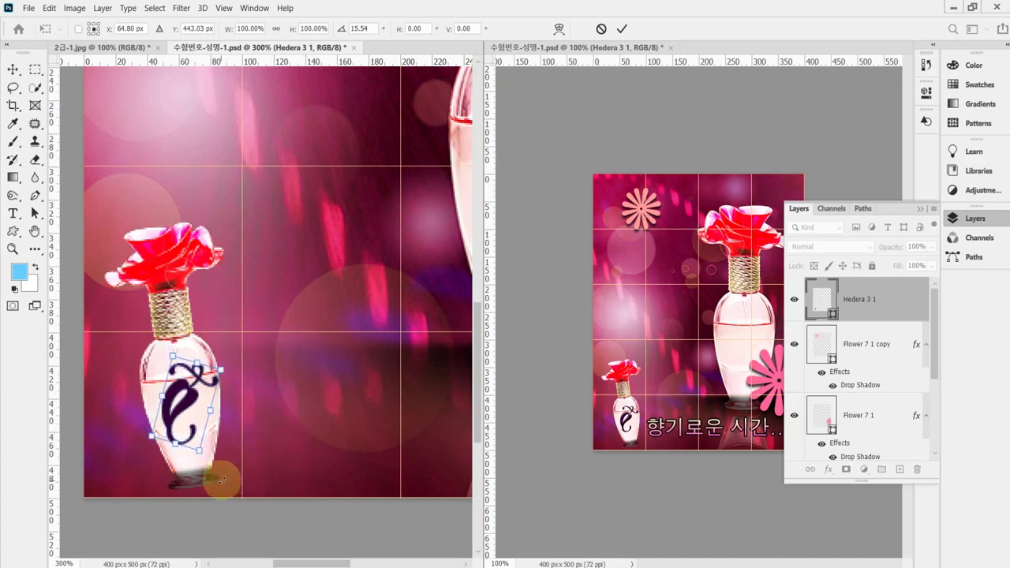
drag(199, 451, 201, 456)
key(Return)
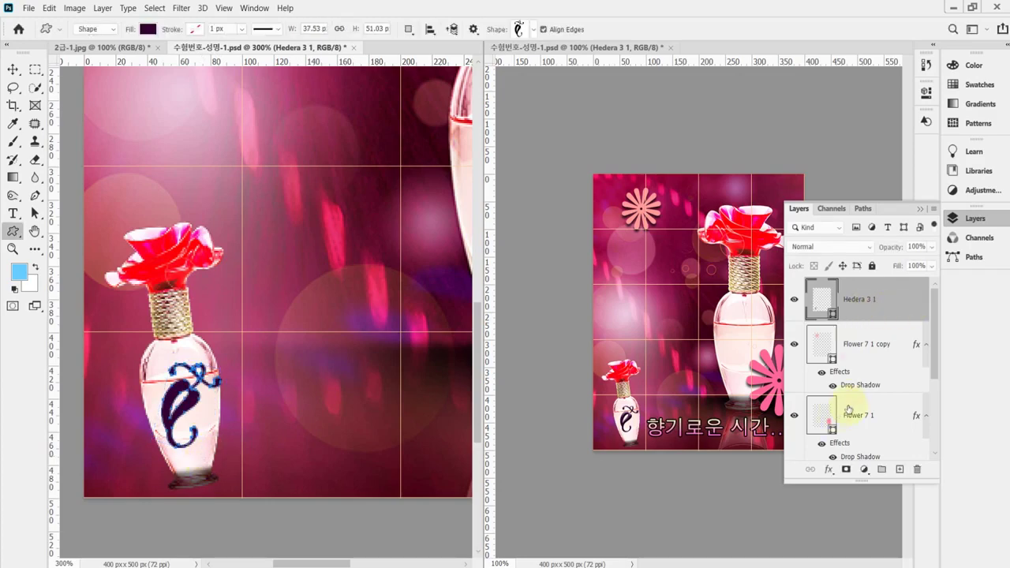
Apply an Inner Bevel style Bevel & Emboss effect with a size of 5 px to the ornament layer.
click(830, 470)
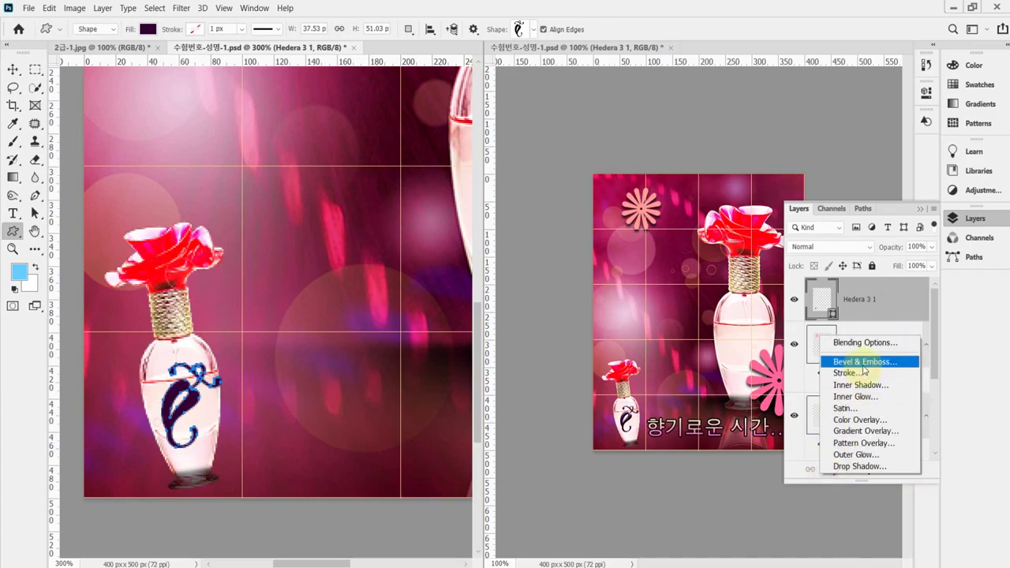
key(Escape)
double_click(817, 286)
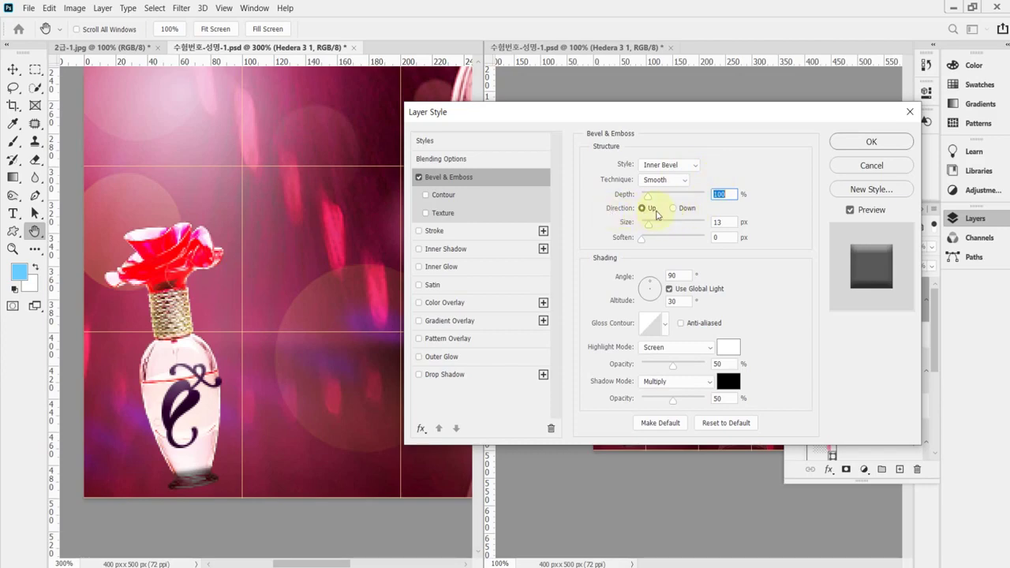
double_click(735, 223)
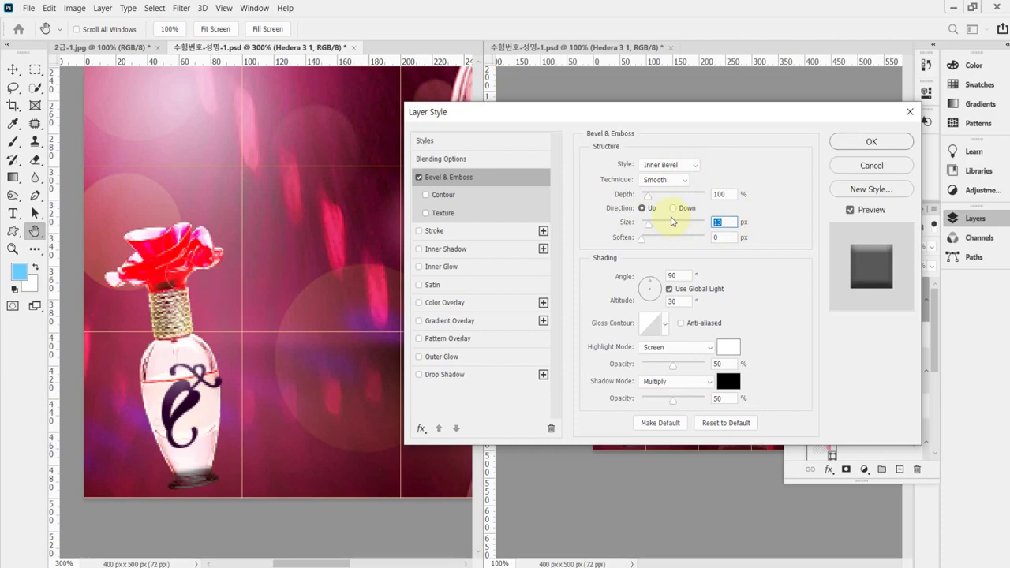
text(5)
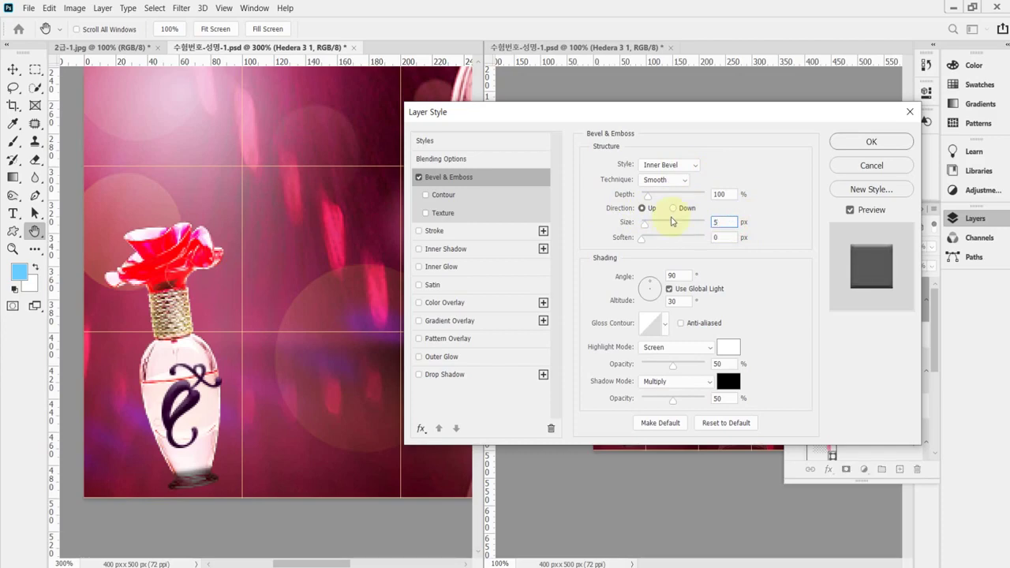
key(Return)
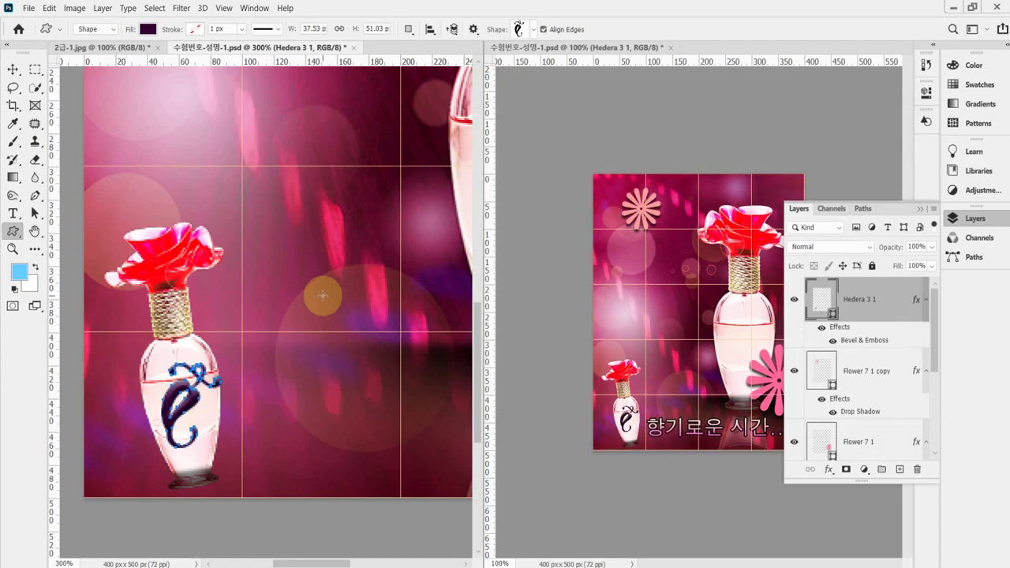
key(ctrl+minus)
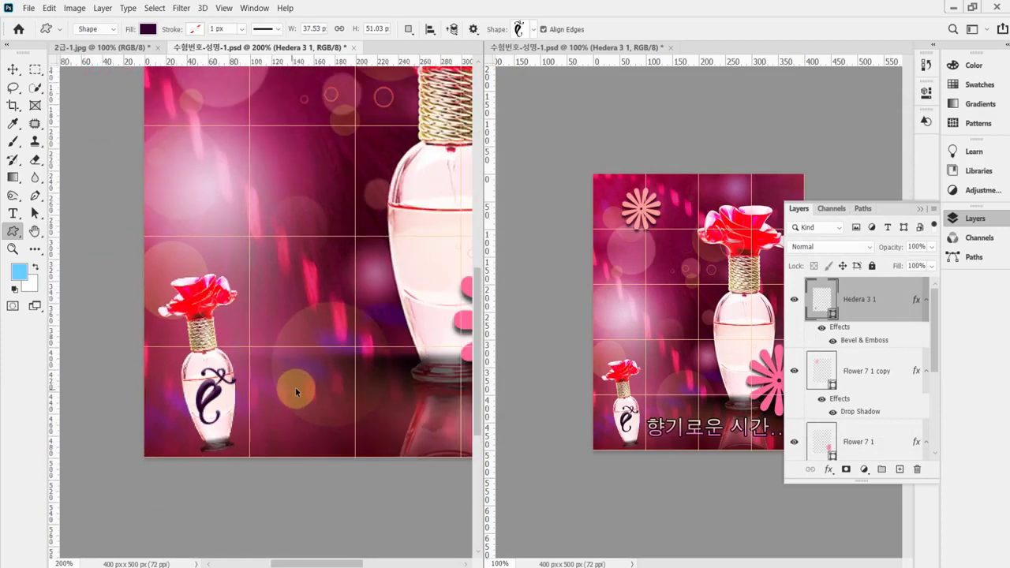
key(ctrl+minus)
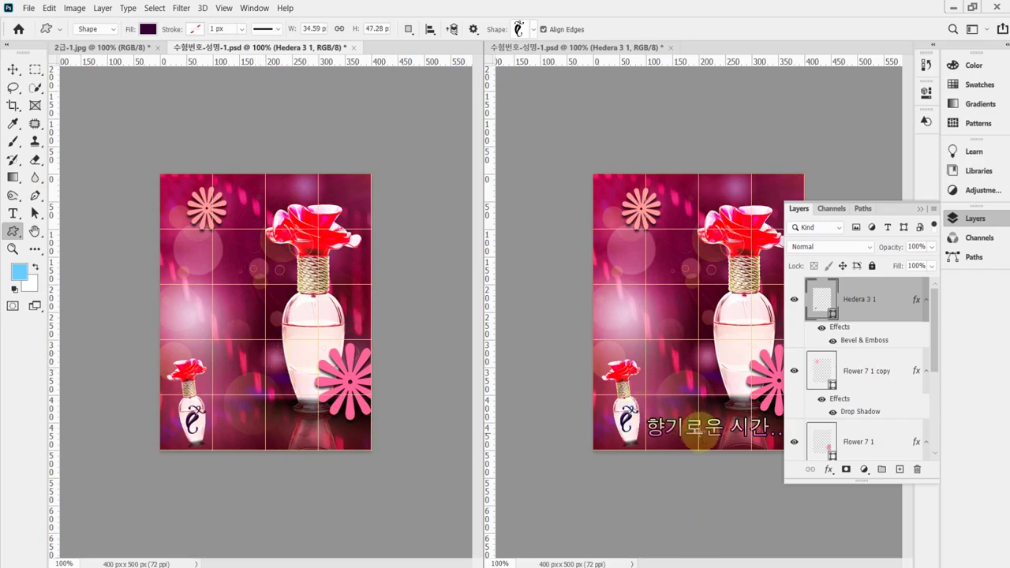
click(697, 428)
click(511, 225)
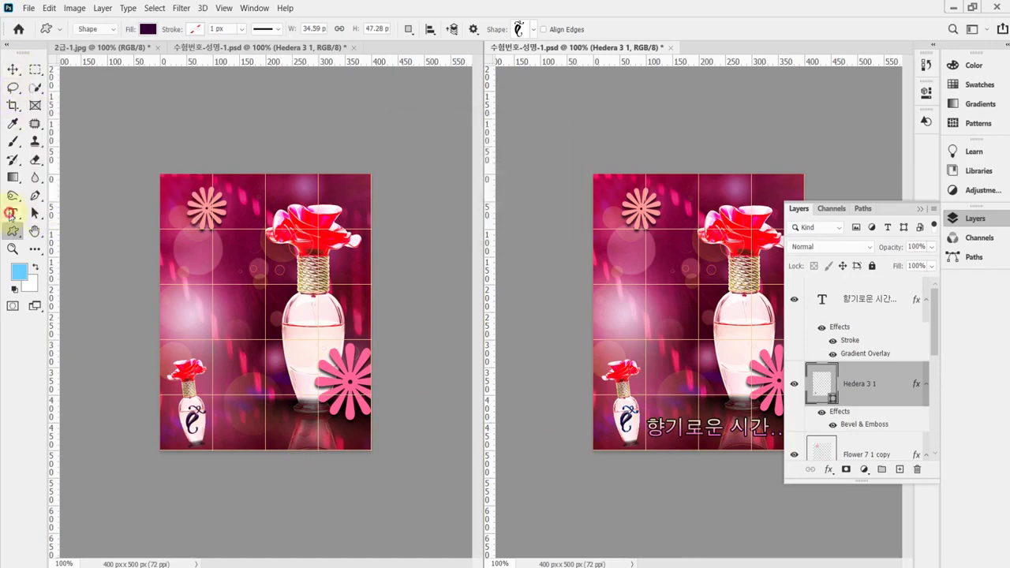
click(11, 213)
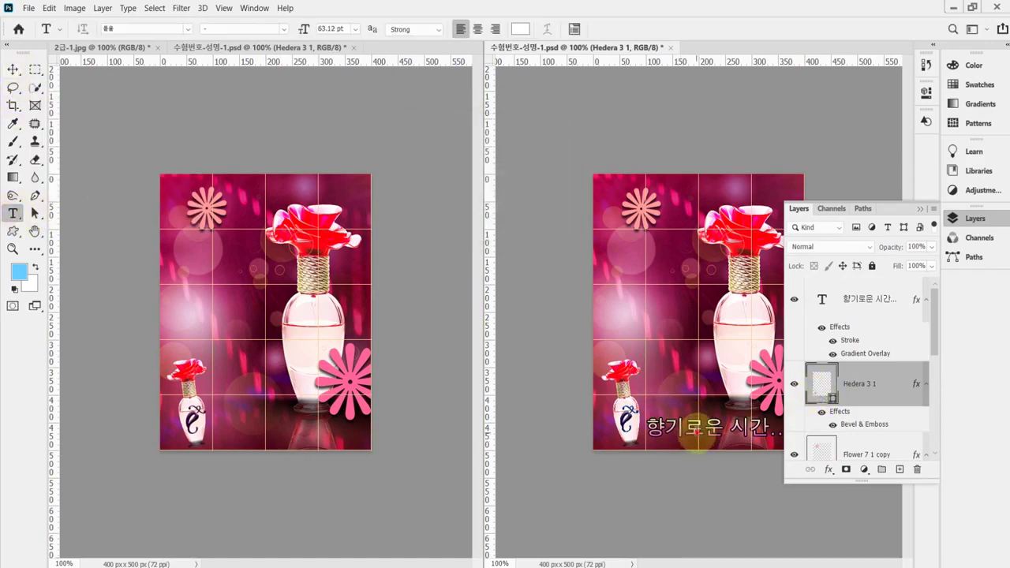
click(698, 433)
key(ctrl+a)
text(a)
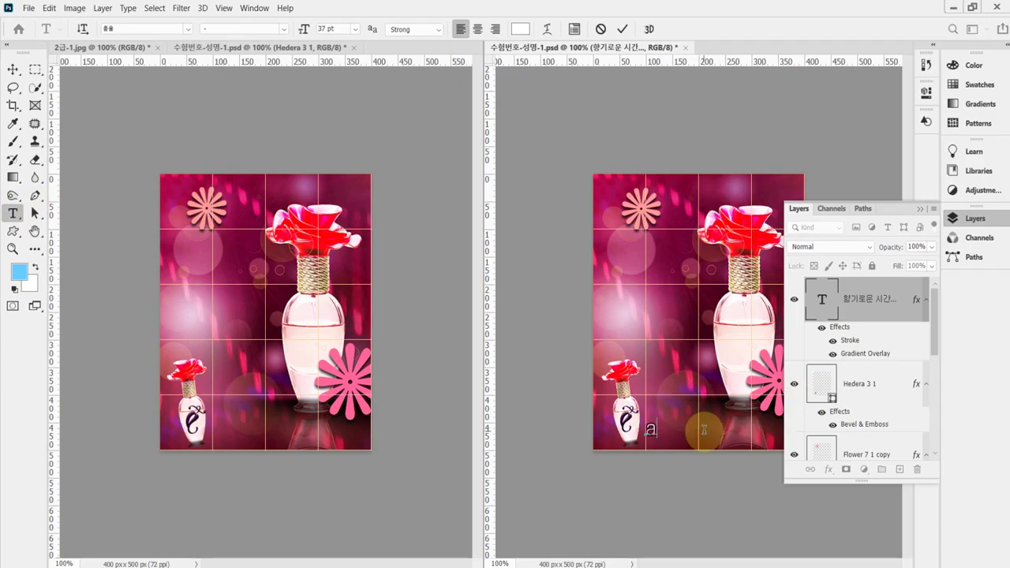
click(661, 427)
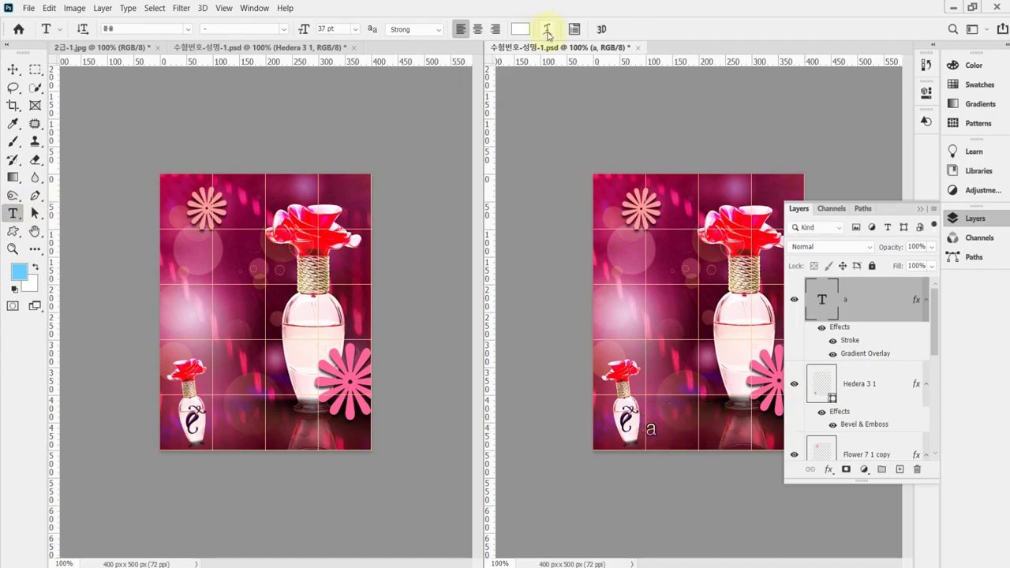
key(ctrl+z)
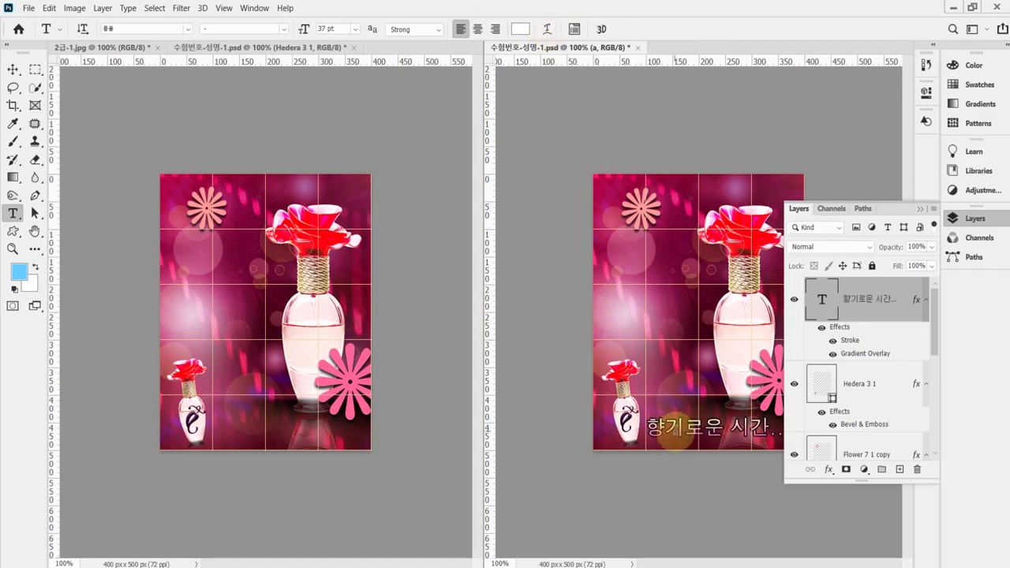
triple_click(675, 431)
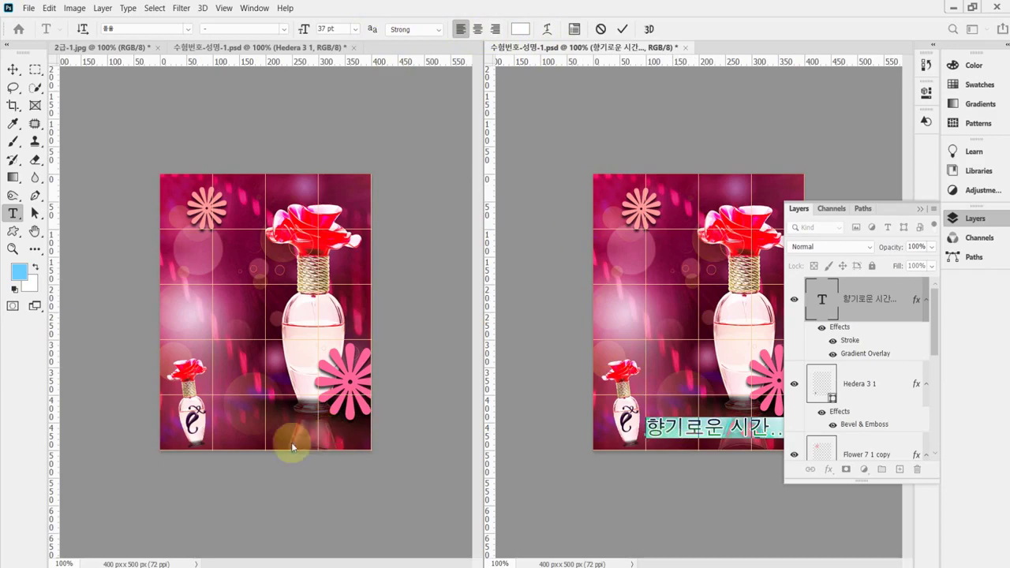
click(623, 29)
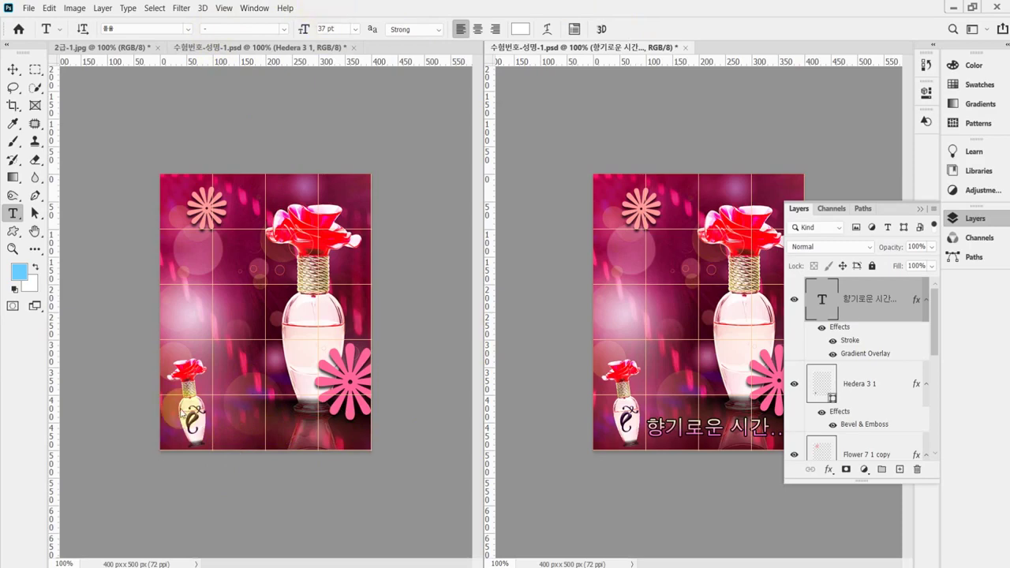
Start a text object beside the small bottle's base, using the 돋움 font at 37 pt with Strong anti-aliasing.
click(224, 430)
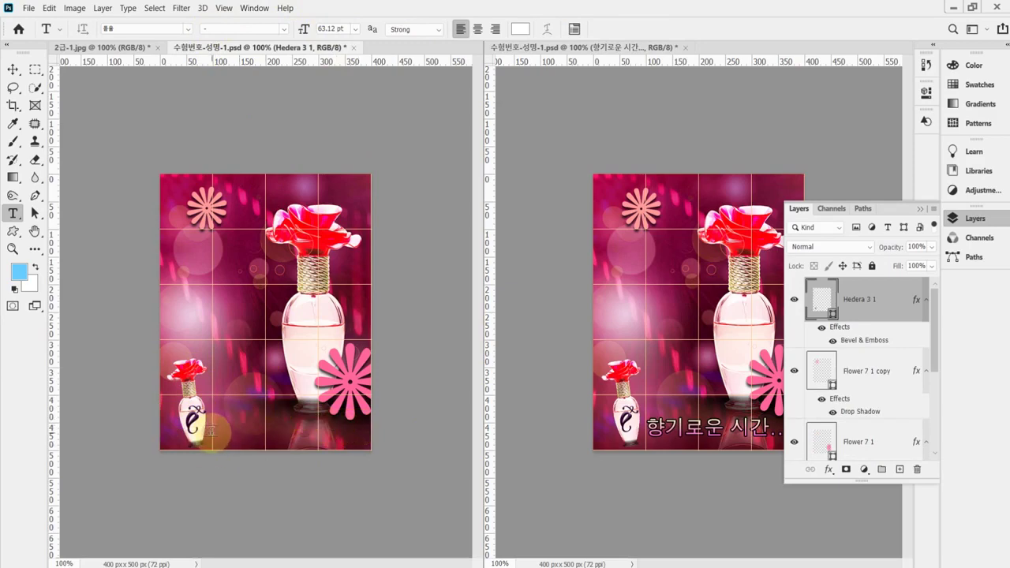
click(211, 431)
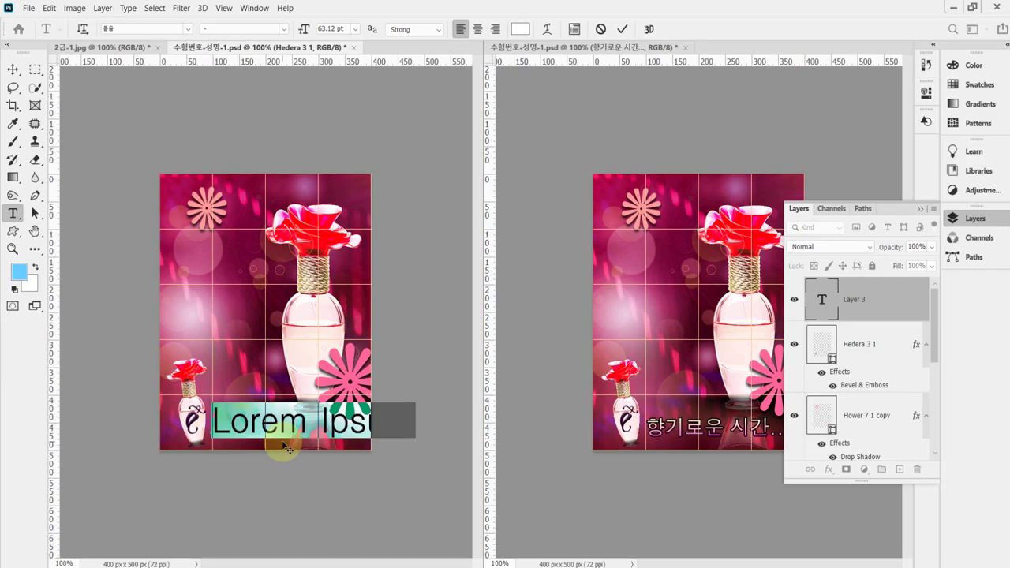
click(188, 33)
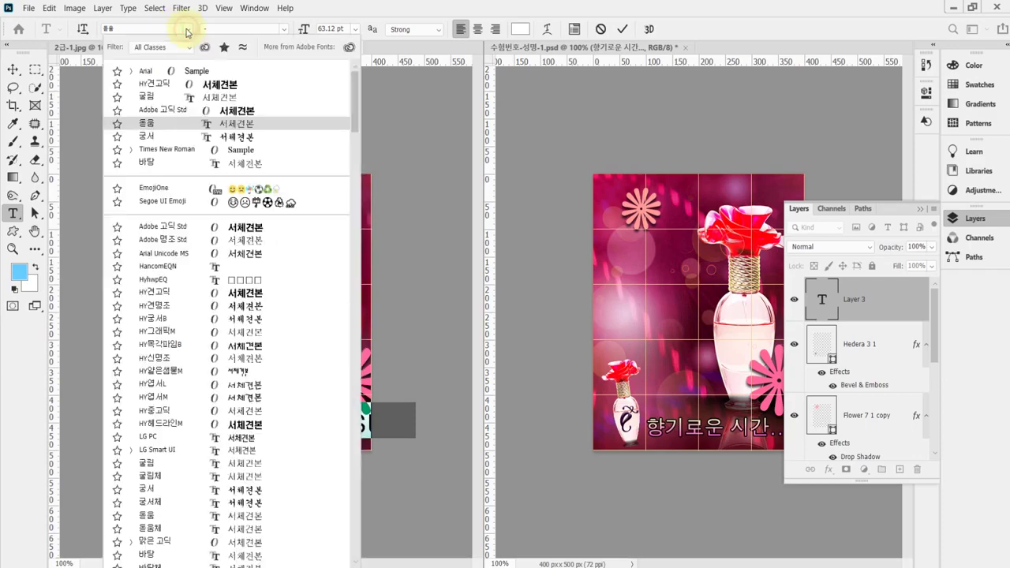
click(147, 124)
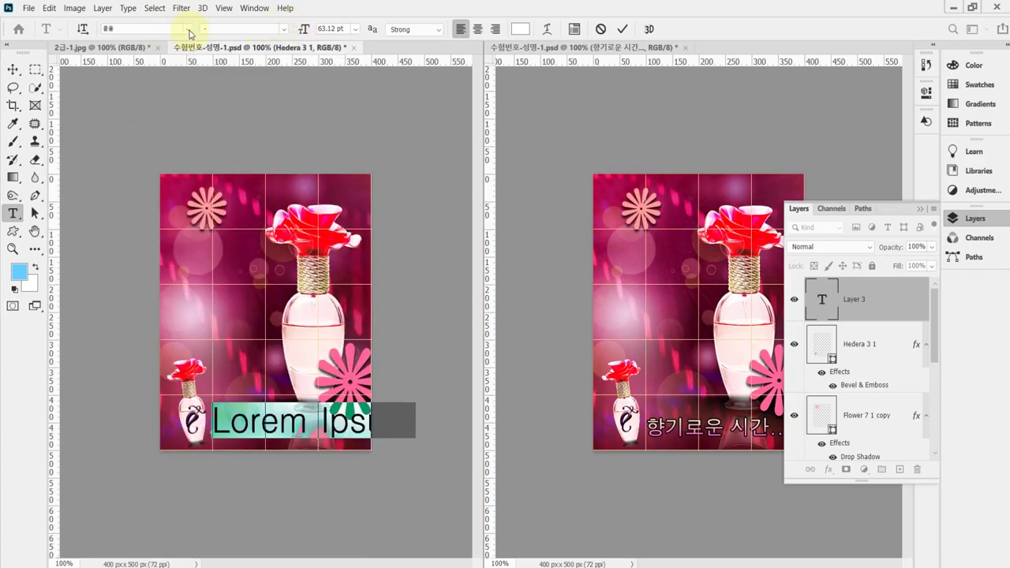
click(304, 30)
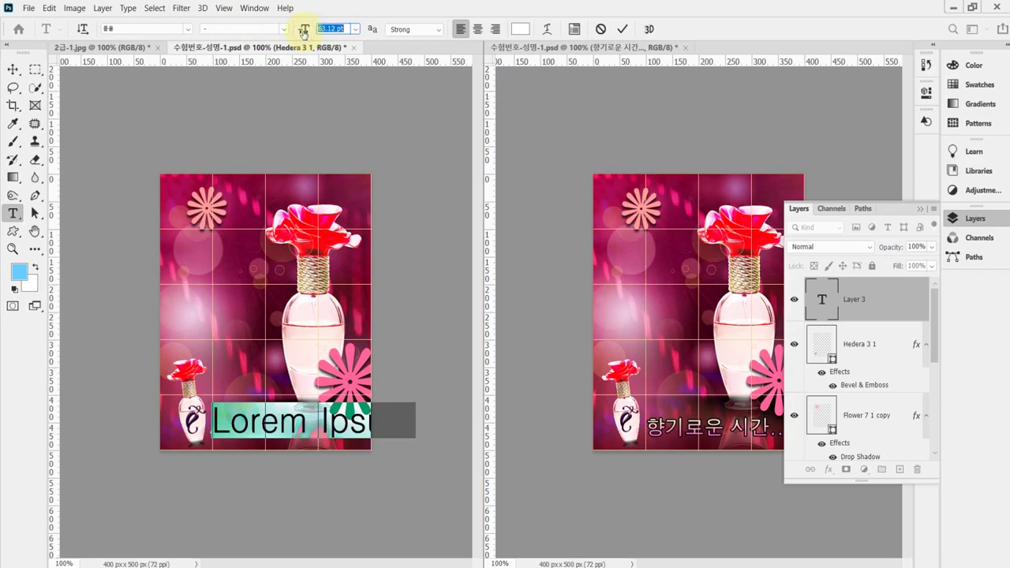
text(37)
key(Return)
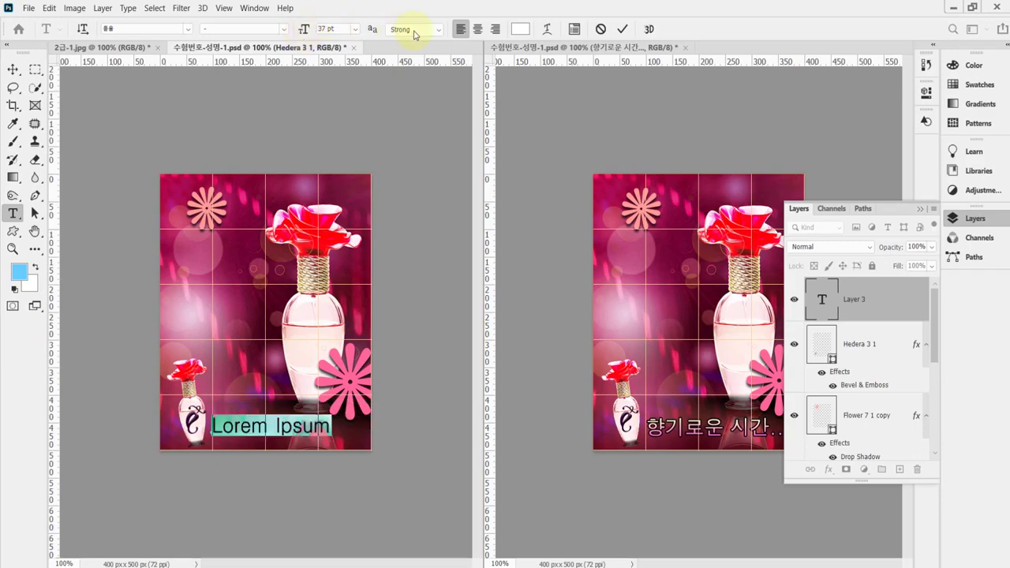
click(440, 32)
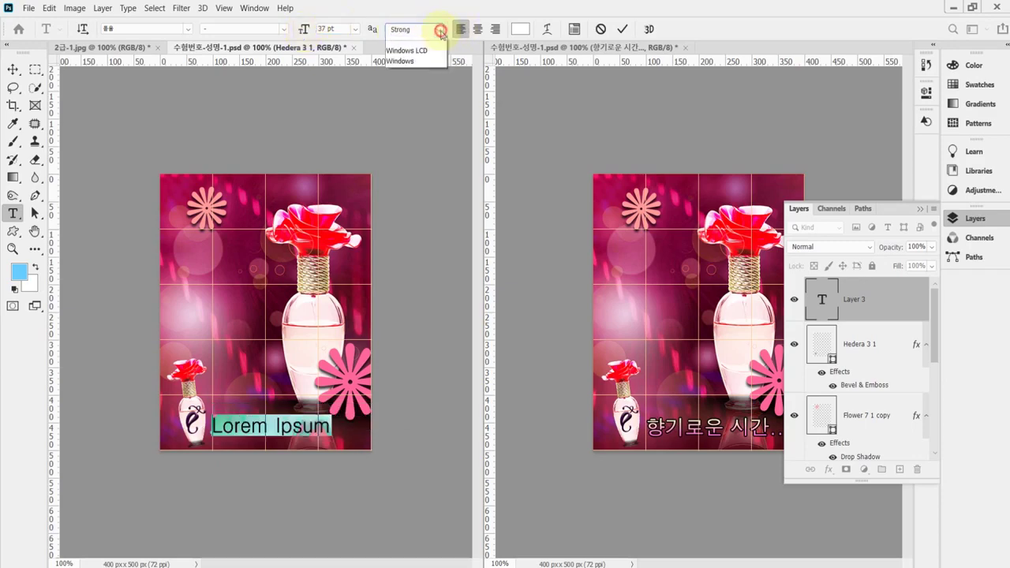
click(442, 72)
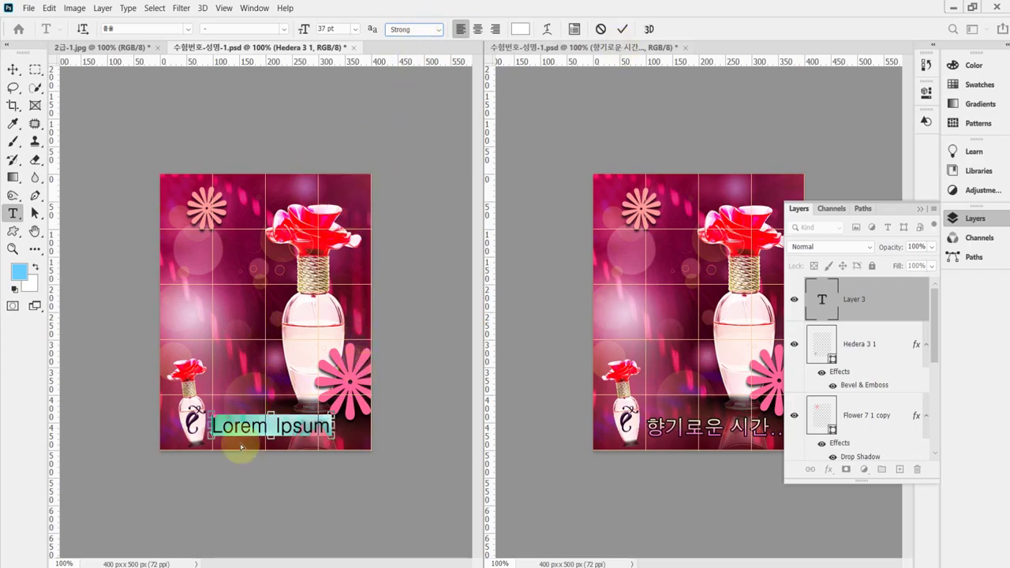
Replace the placeholder with 향기로운 시간..., set its size to 37 pt and shift it slightly to match the reference.
click(292, 427)
triple_click(292, 426)
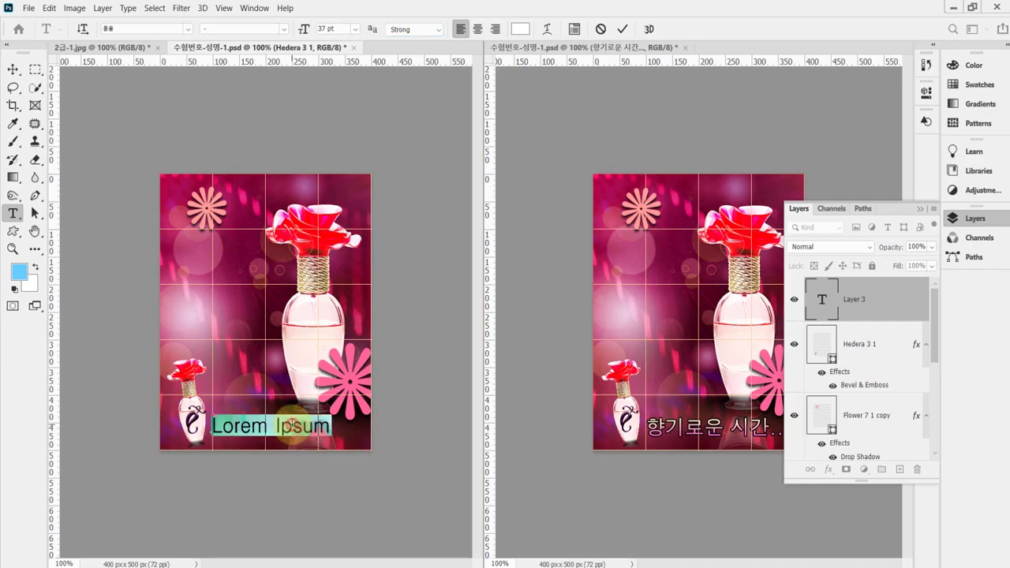
text(향기로운 시간...)
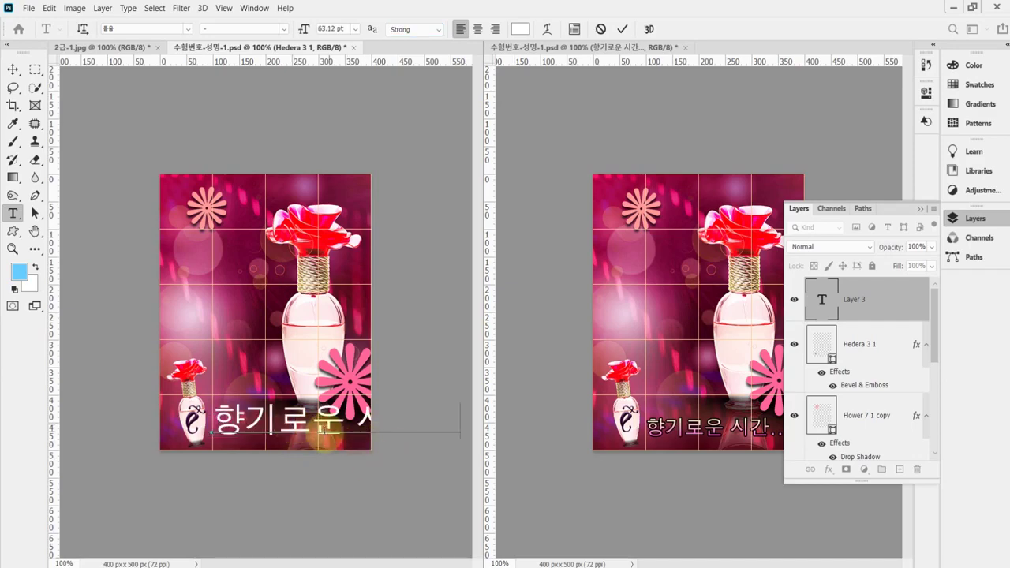
triple_click(325, 432)
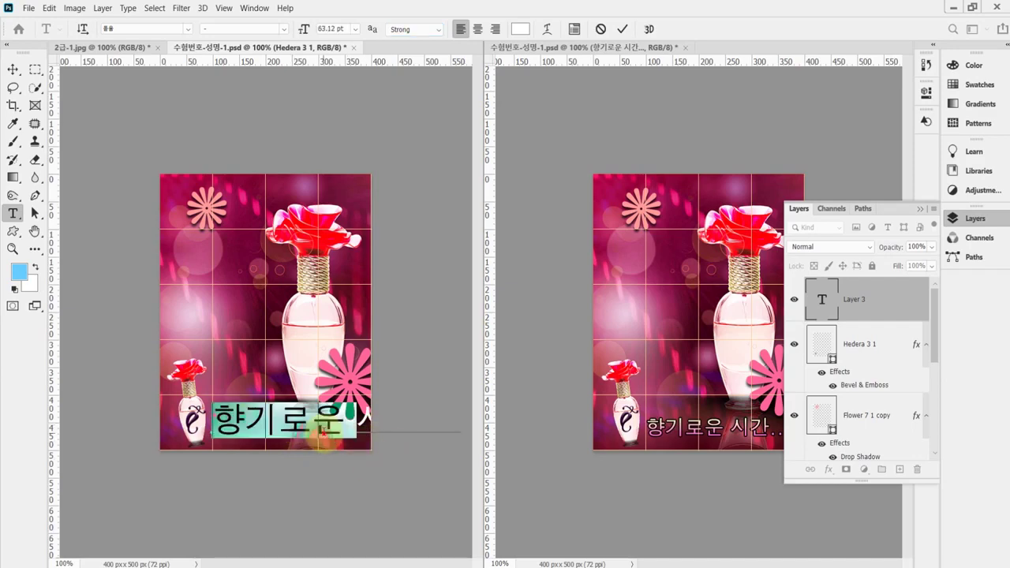
click(303, 31)
text(37)
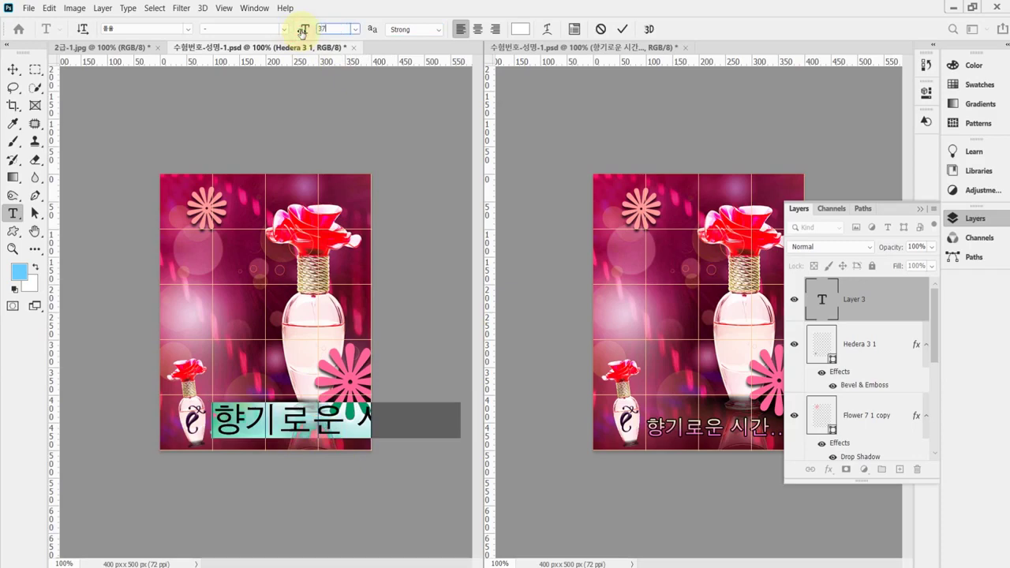
key(Return)
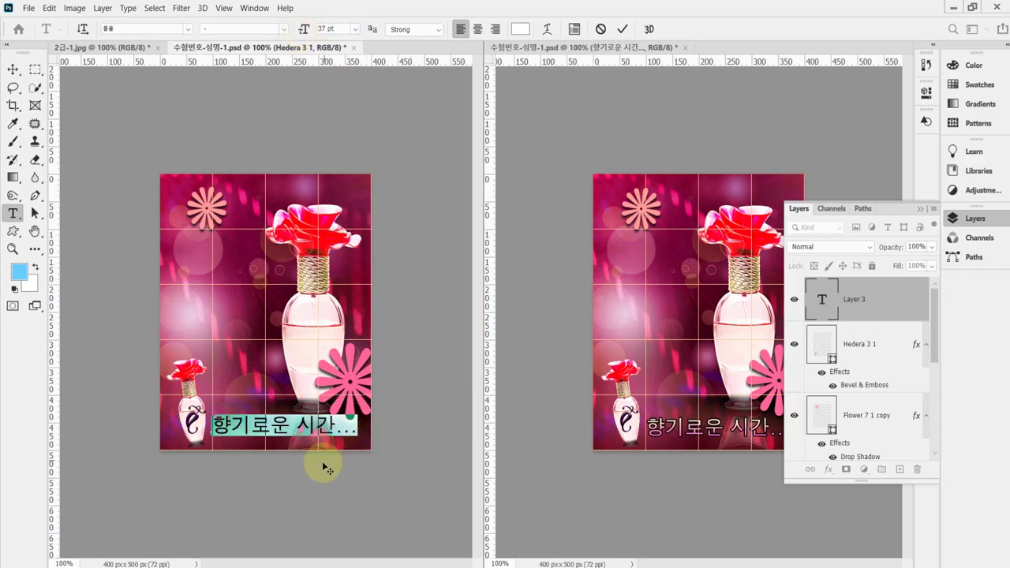
mouse_move(325, 463)
mouse_down()
mouse_move(339, 470)
mouse_move(293, 442)
mouse_move(309, 474)
mouse_up()
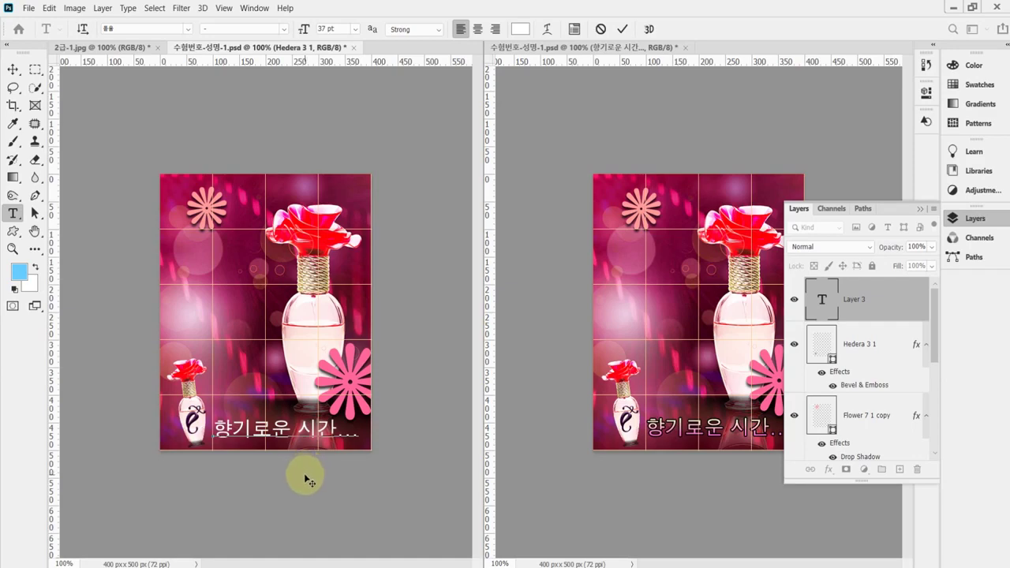
Commit the text and give it a 2 px outside Stroke effect in black (#000000).
click(827, 471)
click(828, 469)
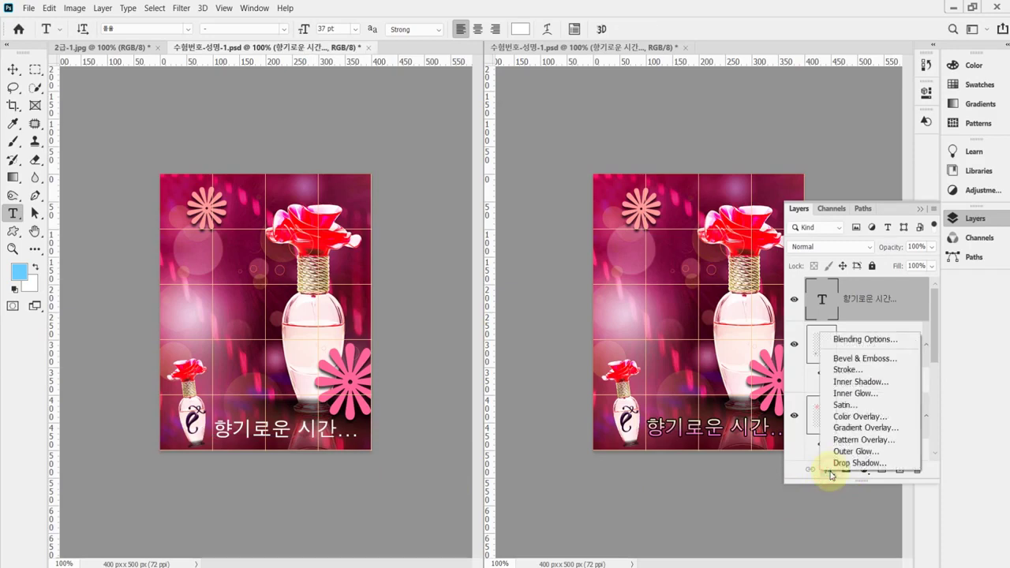
key(Escape)
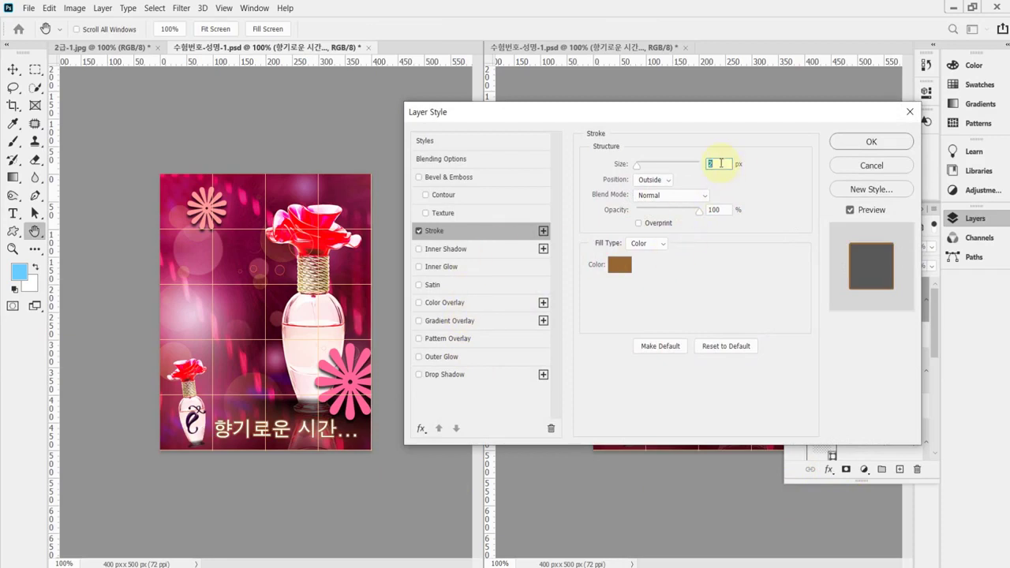
click(617, 267)
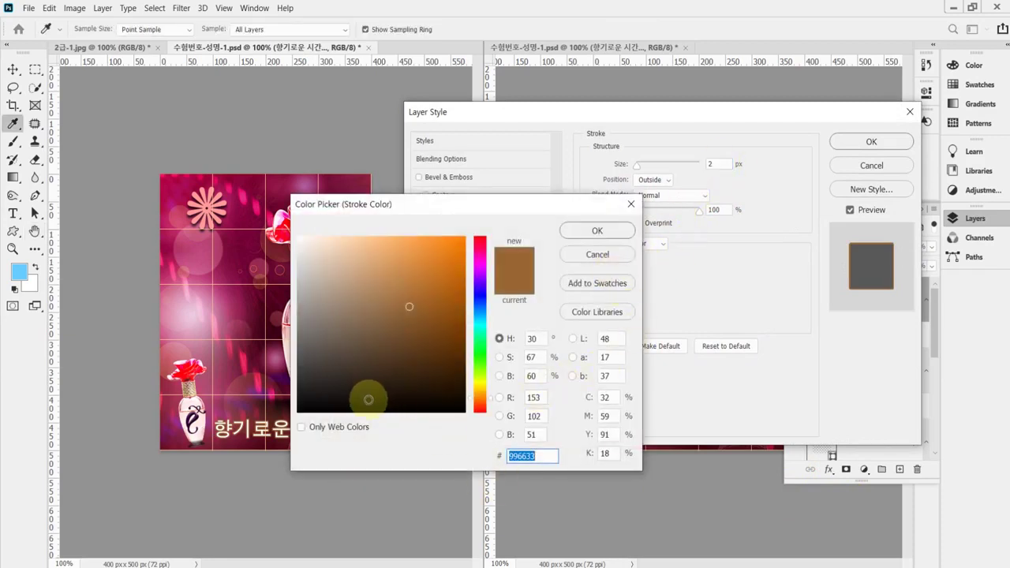
drag(360, 394, 292, 418)
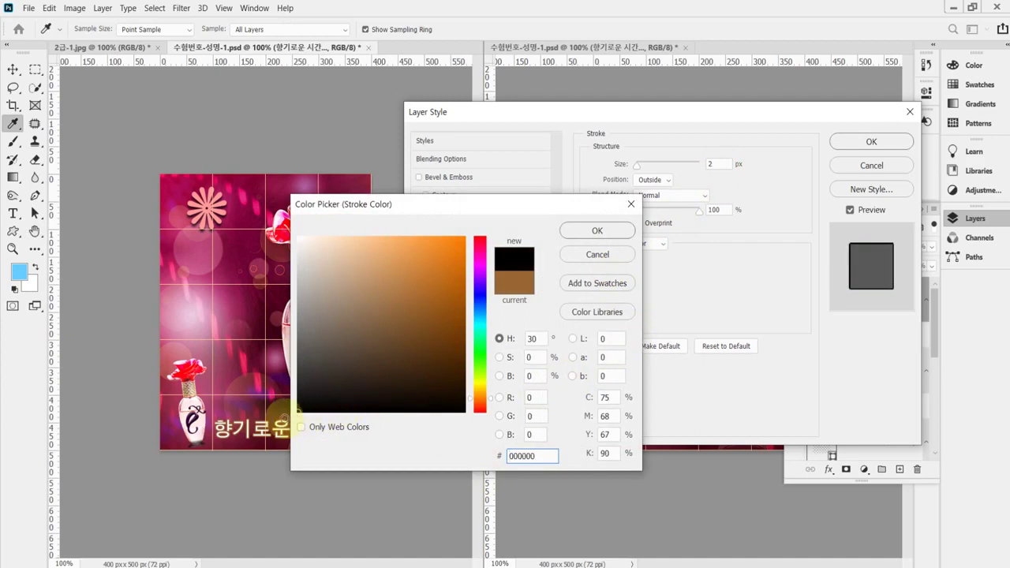
click(598, 231)
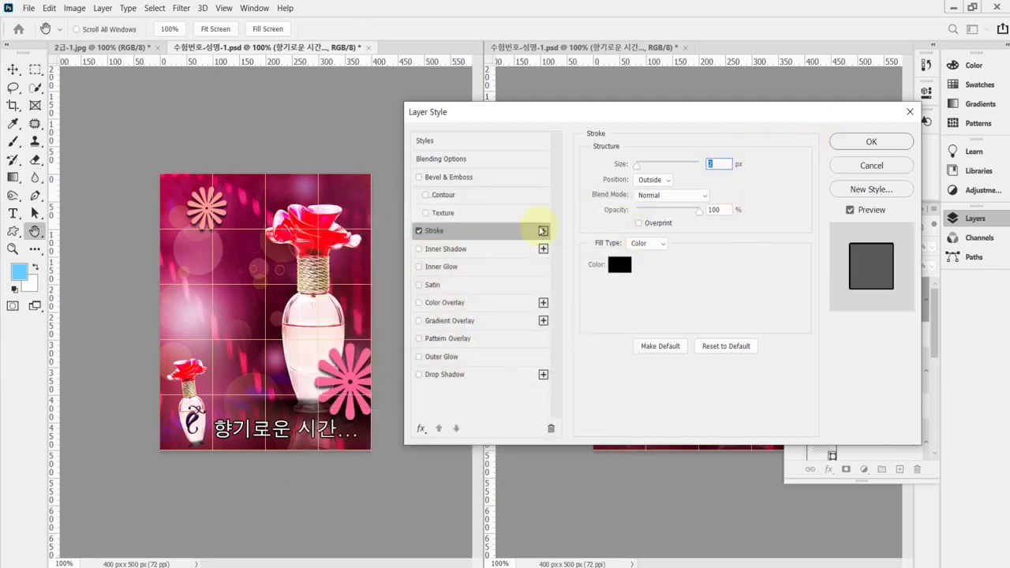
Enable Gradient Overlay for the text and leave Pattern Overlay switched off.
click(462, 345)
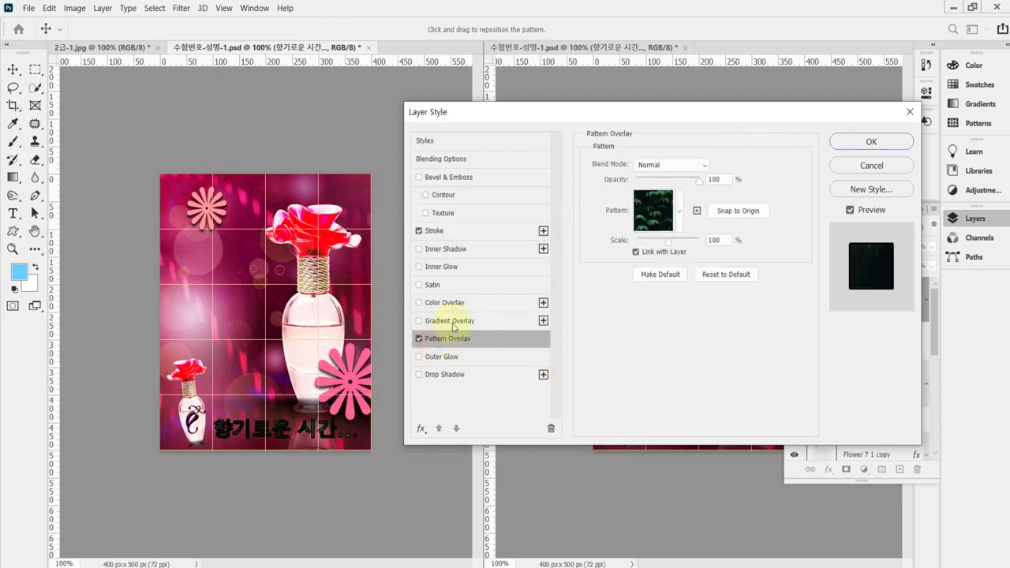
click(452, 321)
click(428, 339)
click(419, 339)
click(474, 321)
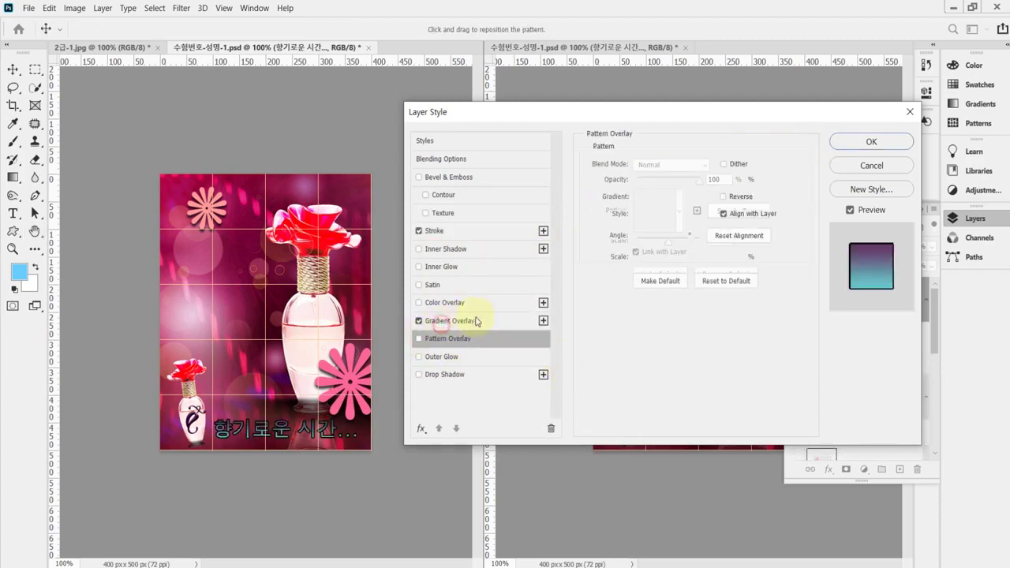
Edit the overlay gradient and set its starting color stop to pink #f6c.
click(658, 203)
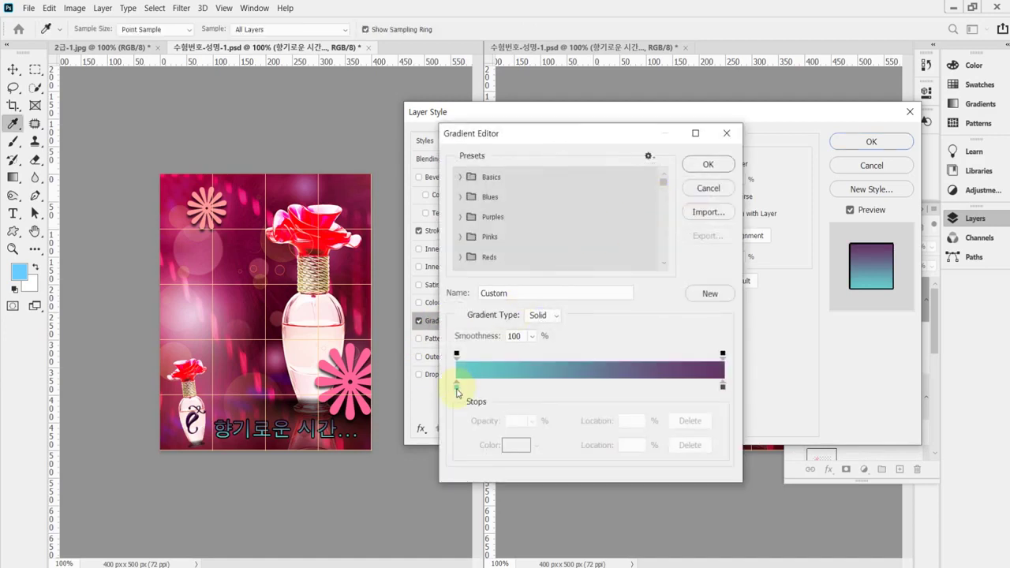
drag(559, 135, 595, 249)
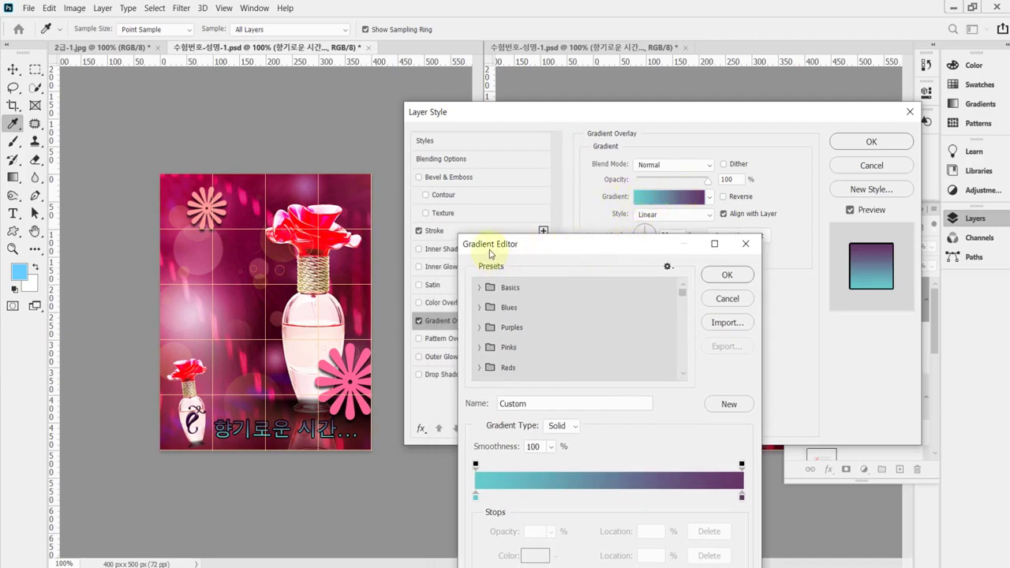
drag(500, 249, 495, 196)
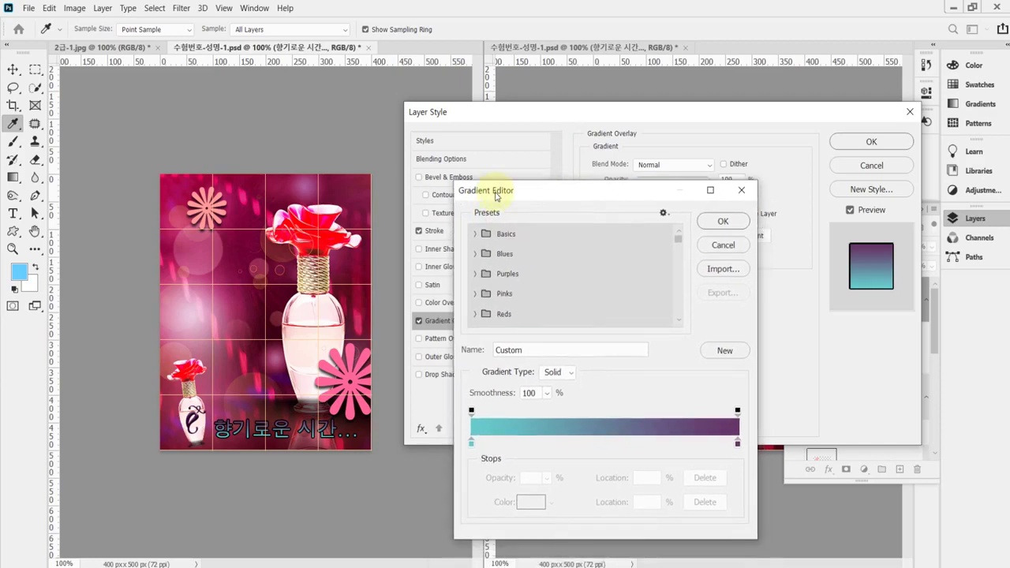
click(472, 444)
double_click(474, 441)
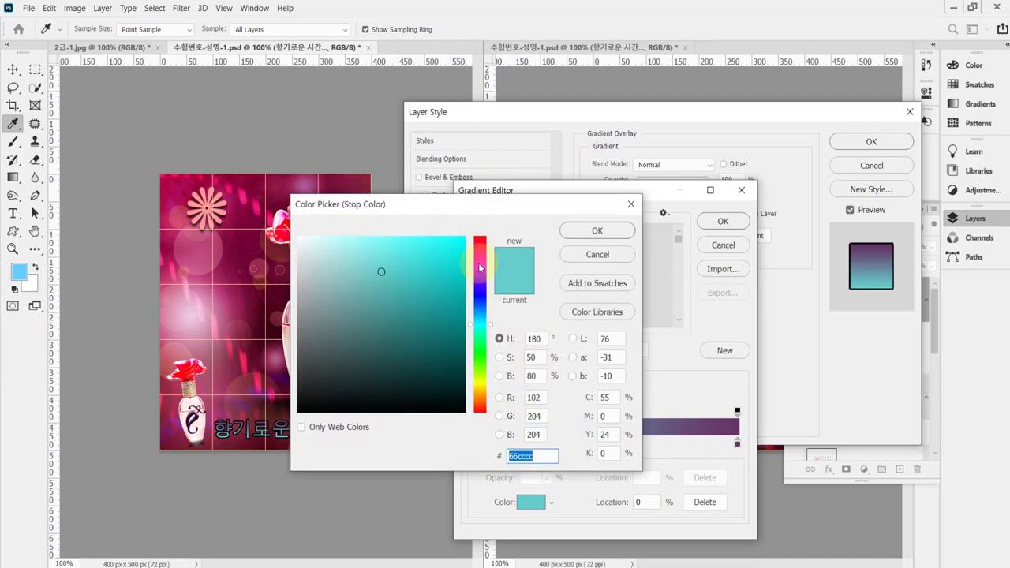
text(f)
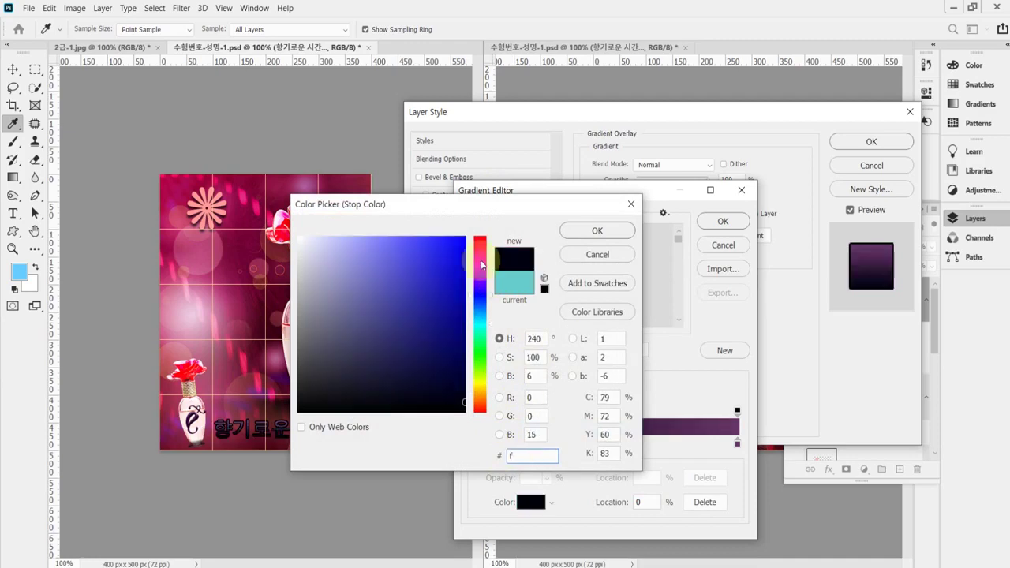
text(6c)
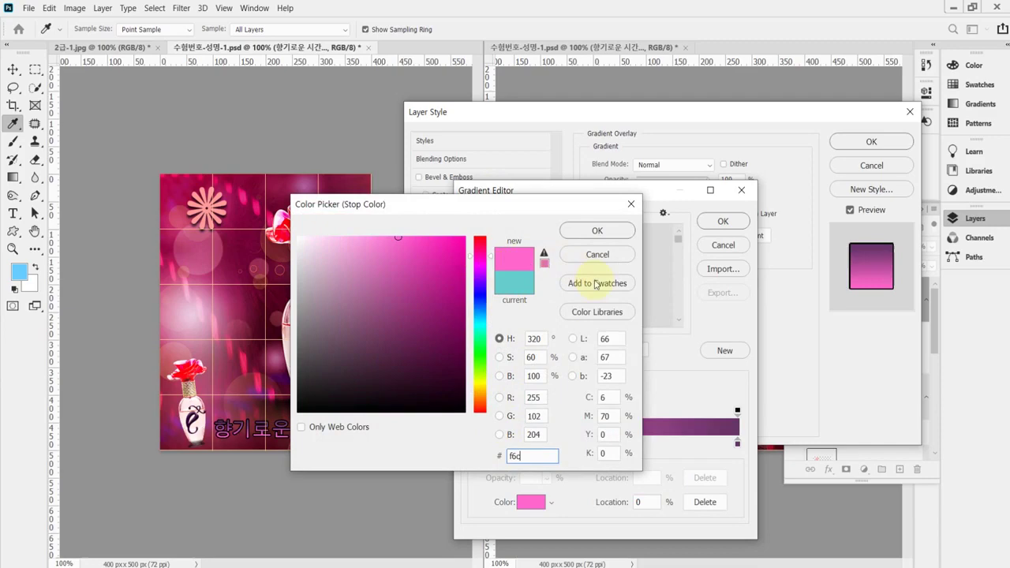
click(618, 236)
Set the gradient's end color stop at 100% to pale yellow and accept the edited gradient.
click(738, 444)
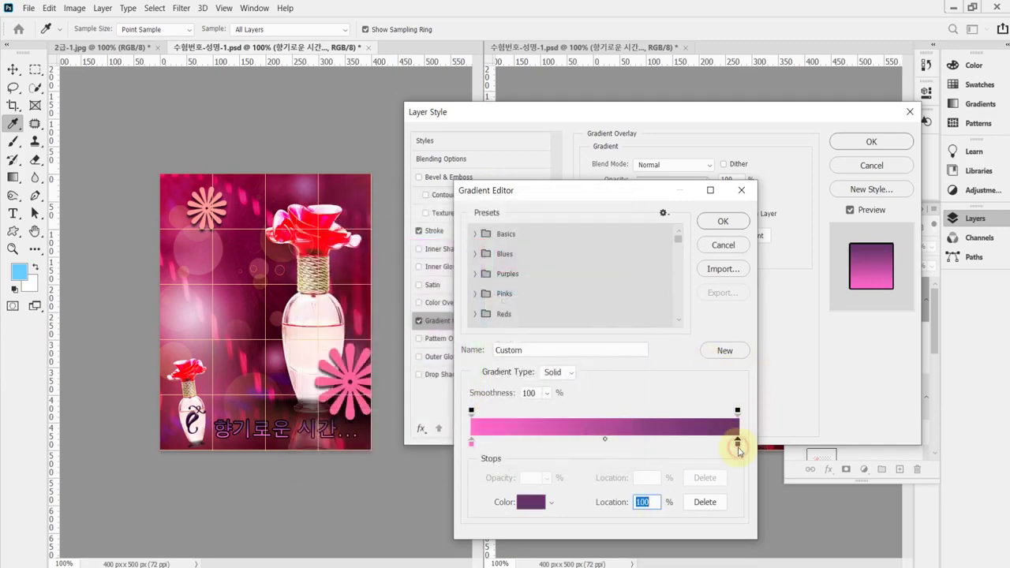
double_click(739, 445)
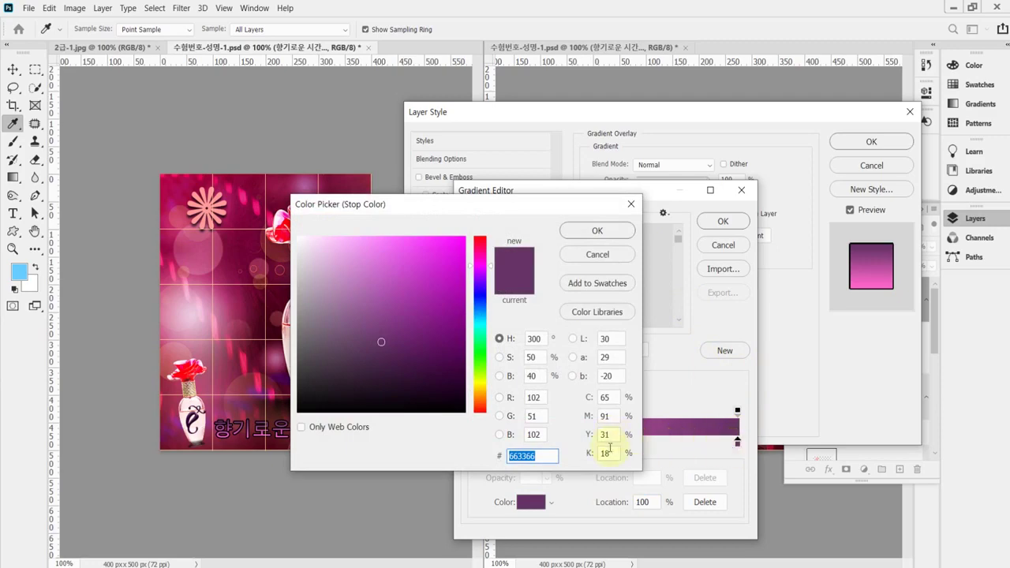
text(ffcc)
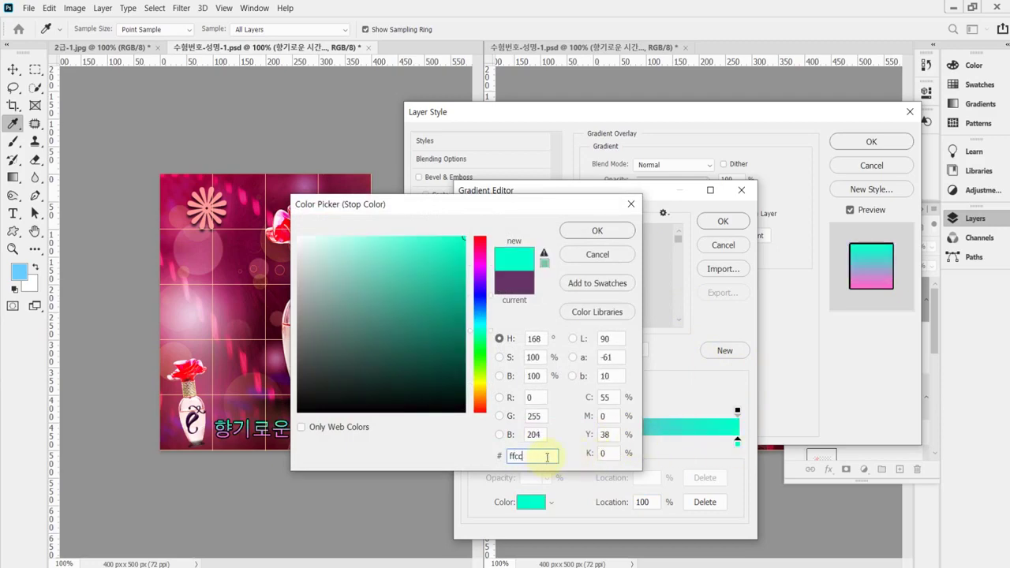
text(cc)
click(598, 229)
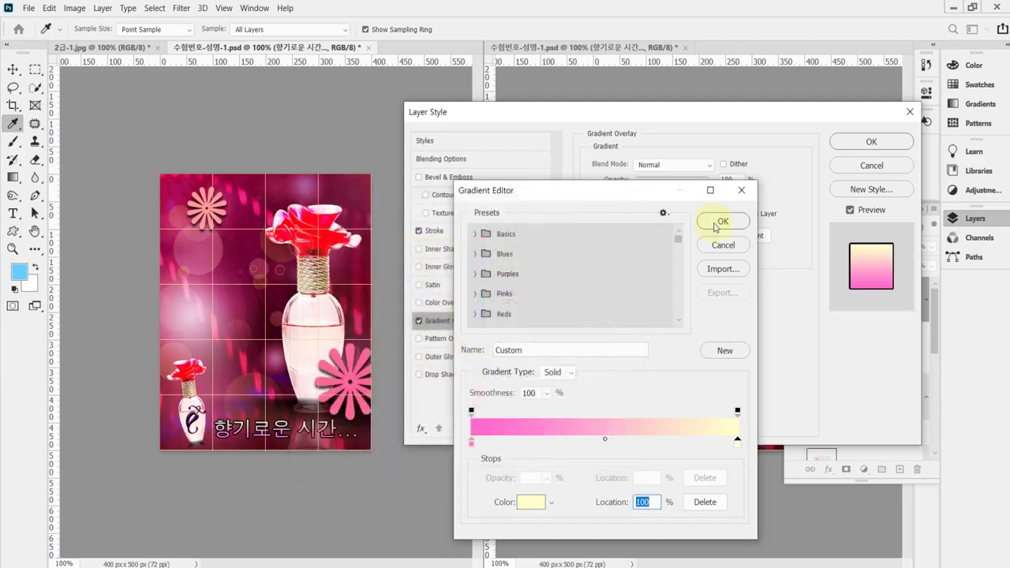
click(717, 224)
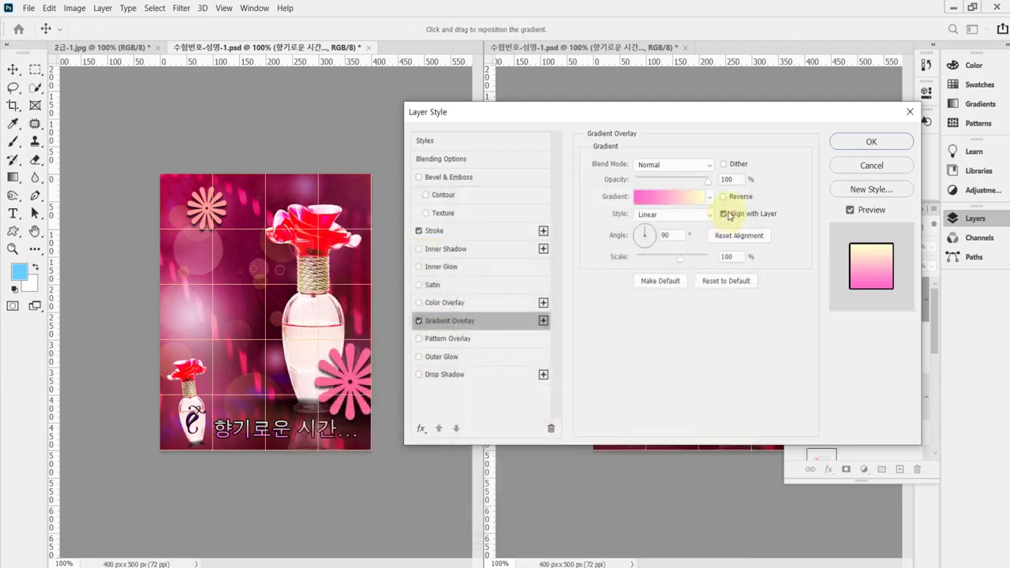
Apply the layer style to the text and collapse the layer list to compare the image with the reference.
drag(690, 112, 605, 48)
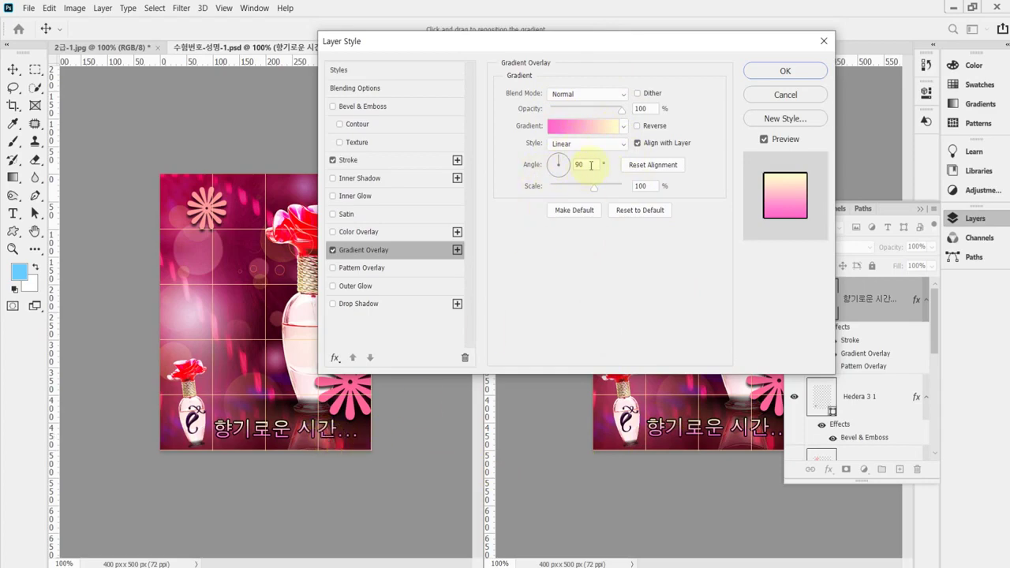
click(786, 70)
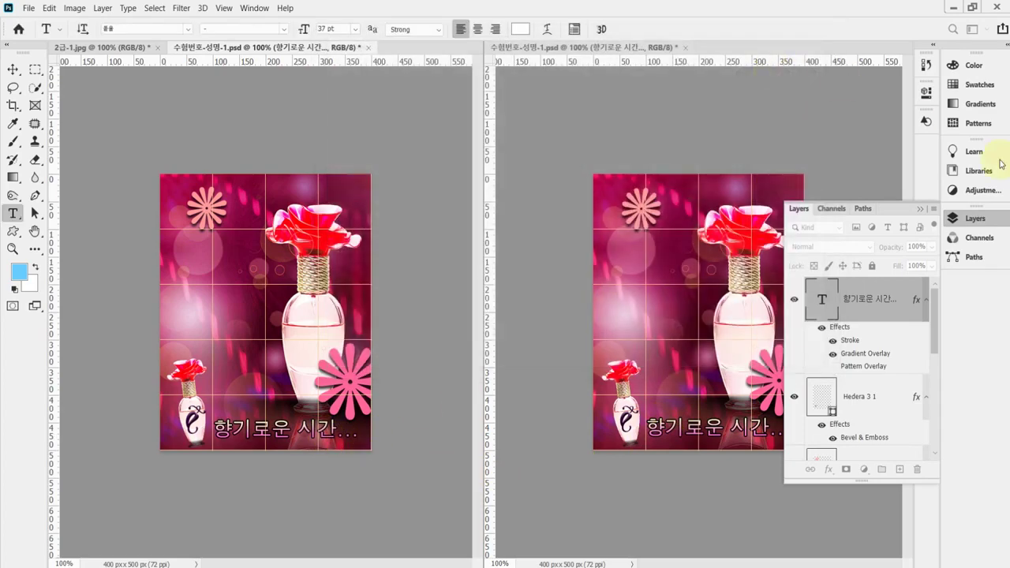
click(982, 229)
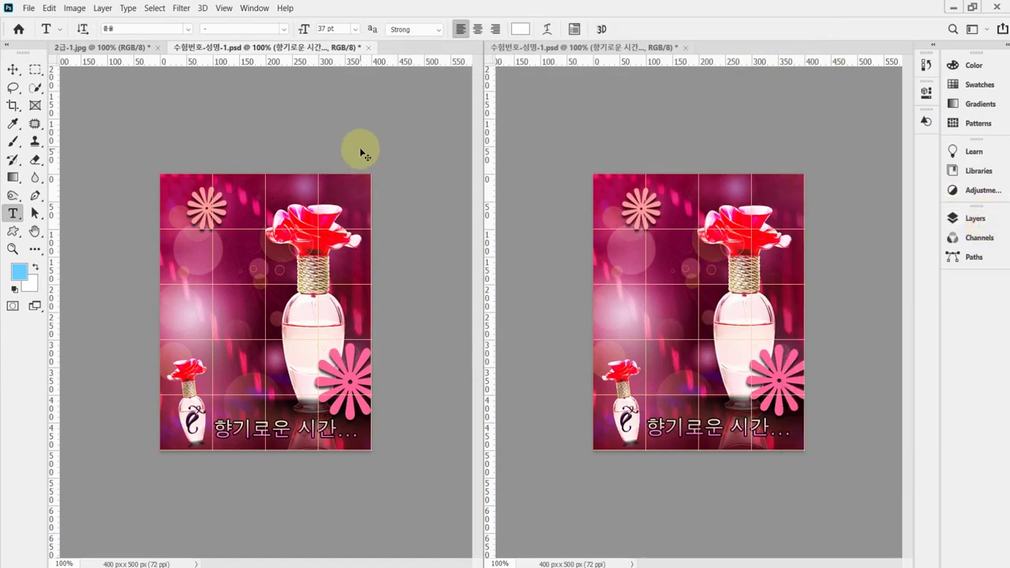
Save the finished perfume composition in its PSD file and look briefly at the source image 2급-1.jpg.
key(ctrl+s)
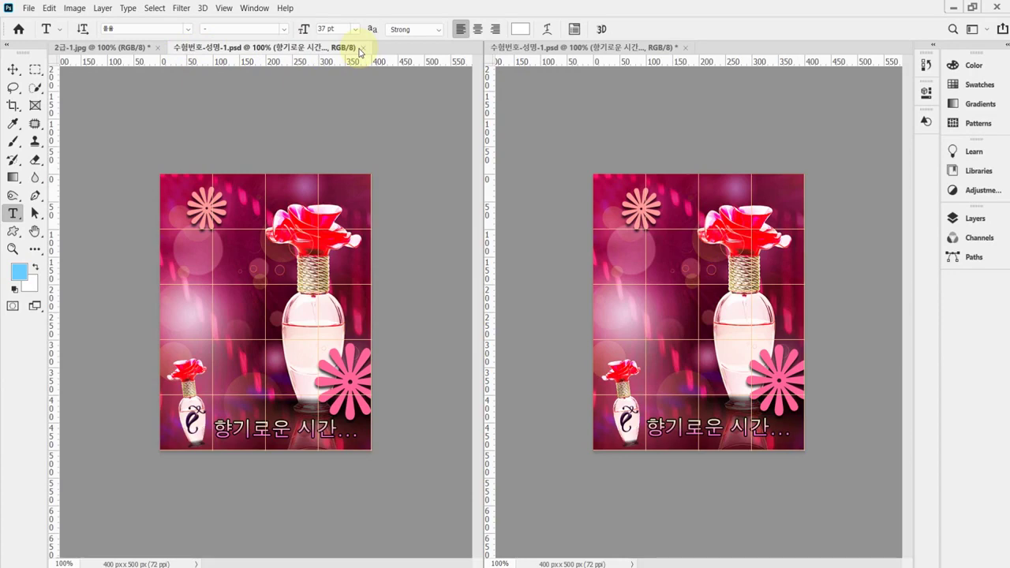
click(127, 47)
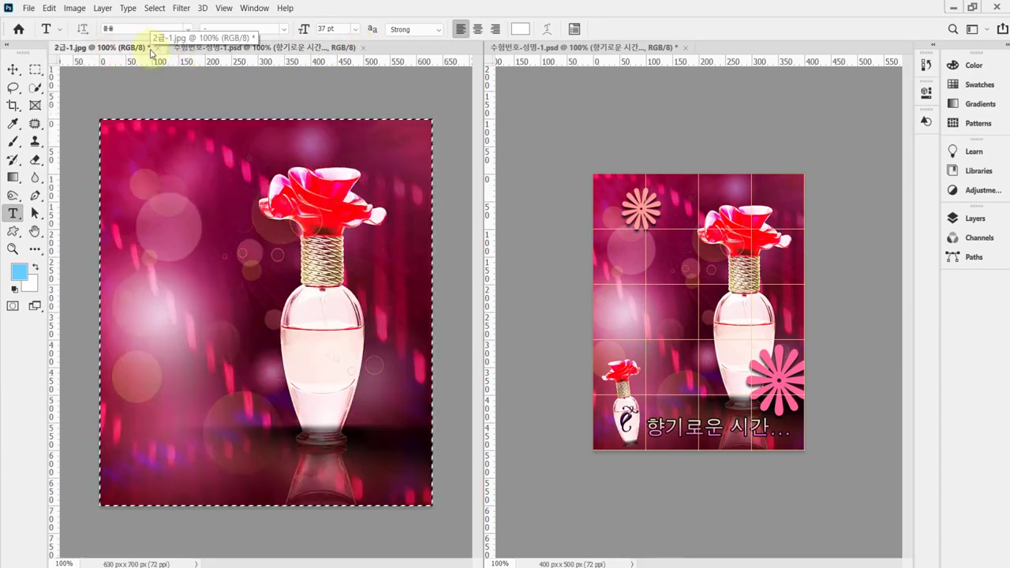
click(225, 49)
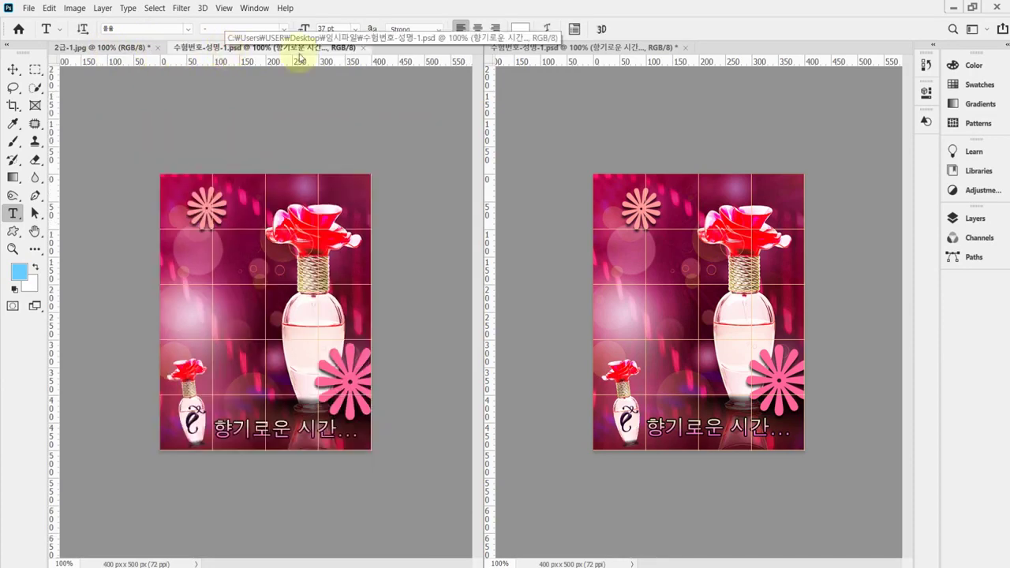
Check the file-saving rules for problem 1 in the exam PDF in Acrobat Reader, and return to Photoshop.
click(26, 9)
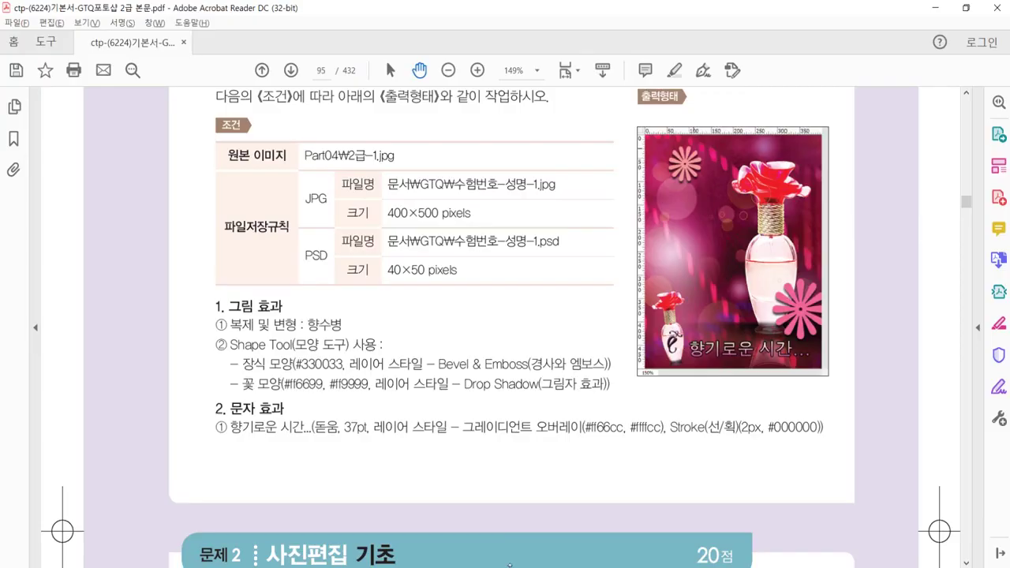
click(505, 567)
key(alt+Tab)
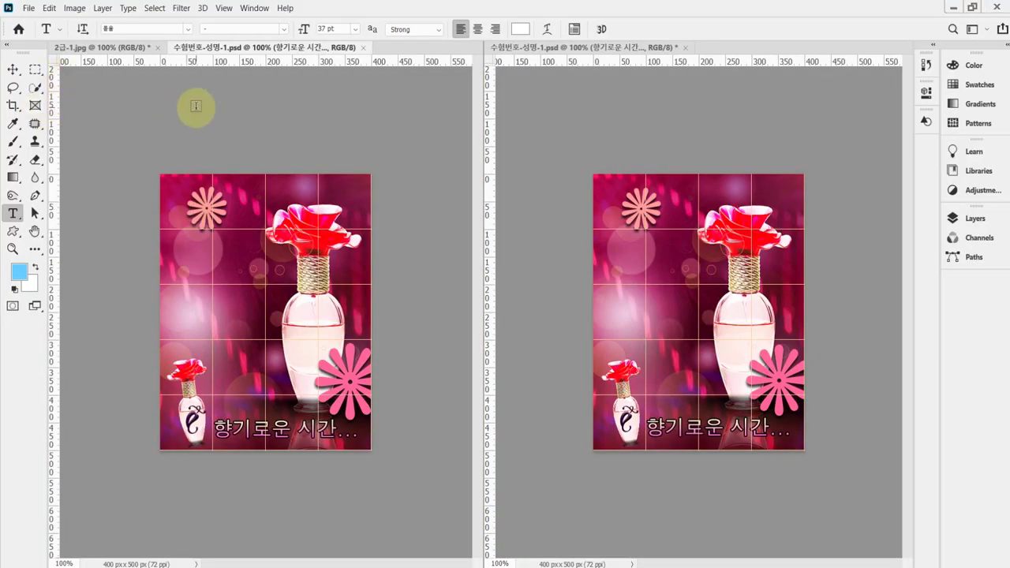
Begin saving the composition under a new file, choosing the GTQ folder inside Documents (문서) as the destination.
click(32, 8)
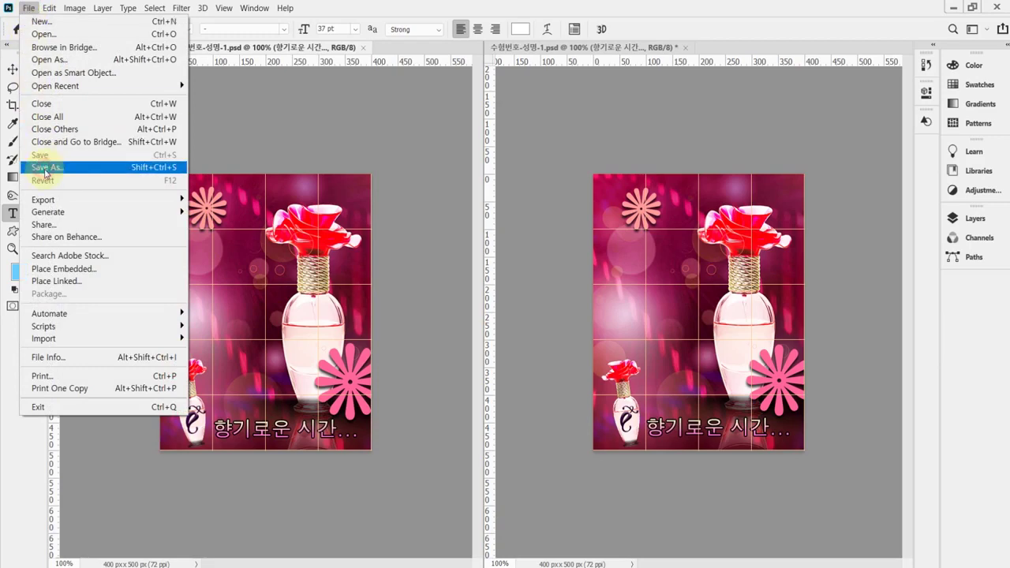
click(46, 168)
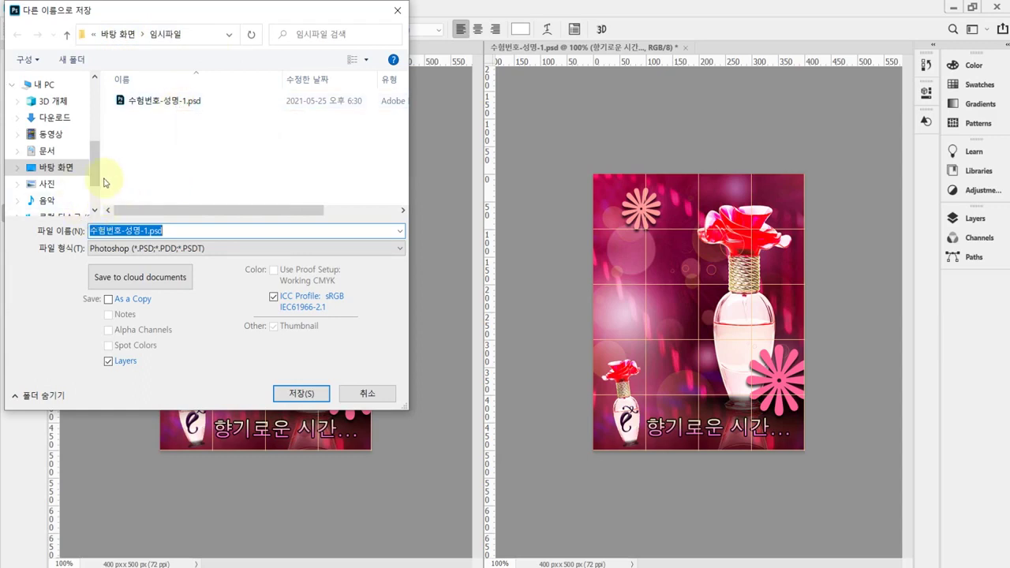
click(40, 150)
scroll(192, 142, down, 2)
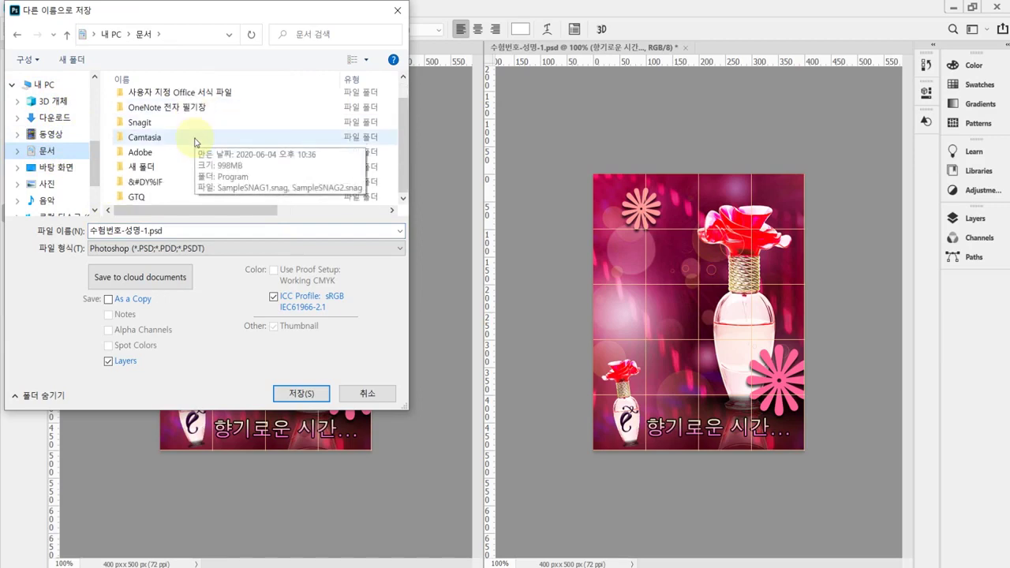
double_click(191, 204)
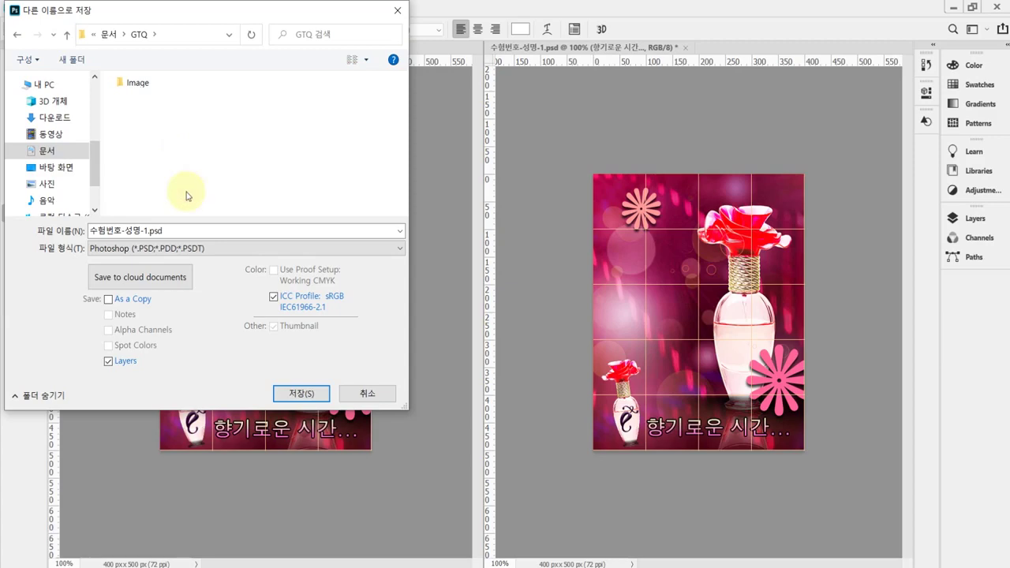
Save the composition in JPEG format as 수험번호-성명-1.jpg with image quality 8.
click(218, 249)
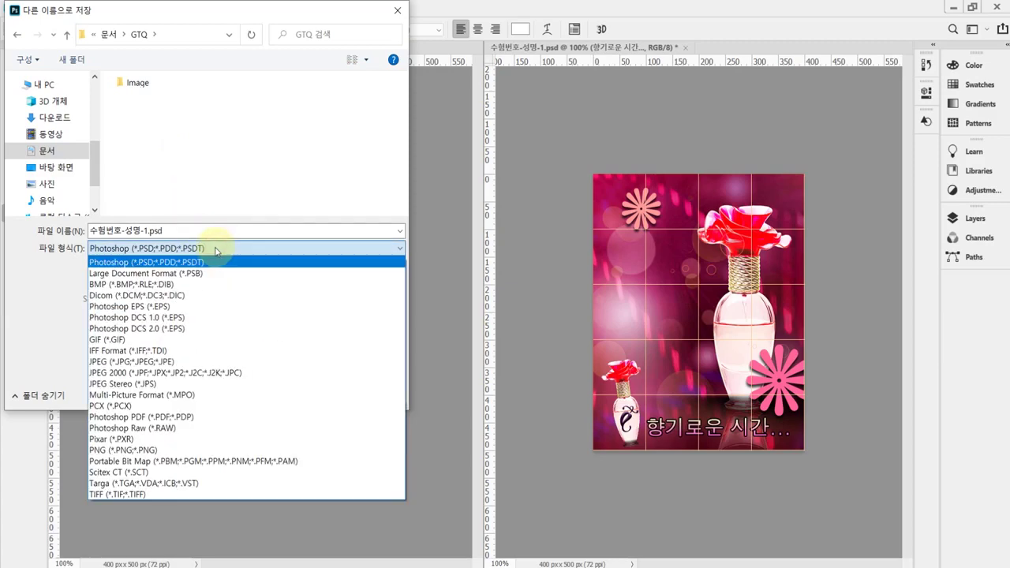
click(183, 363)
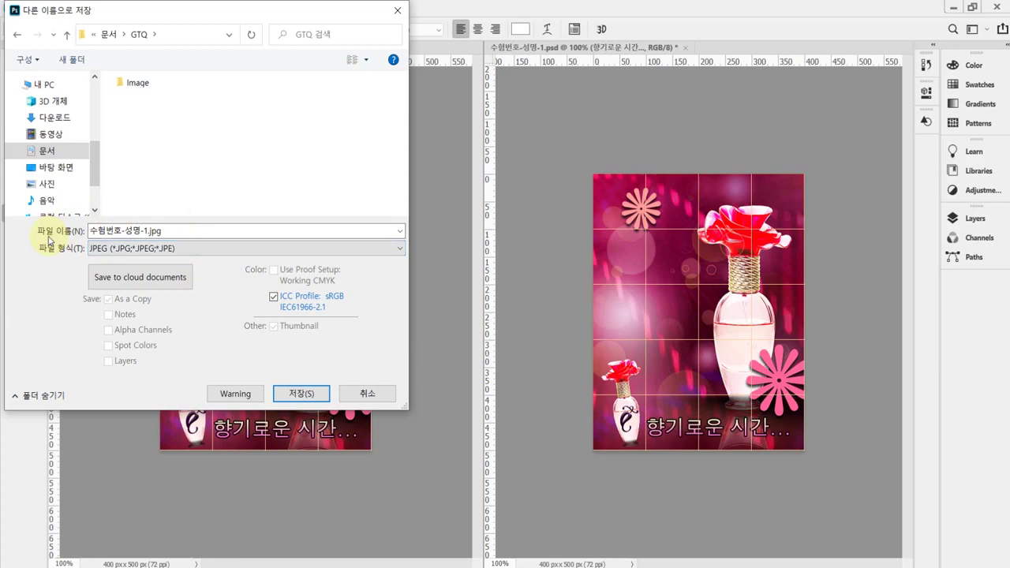
click(151, 232)
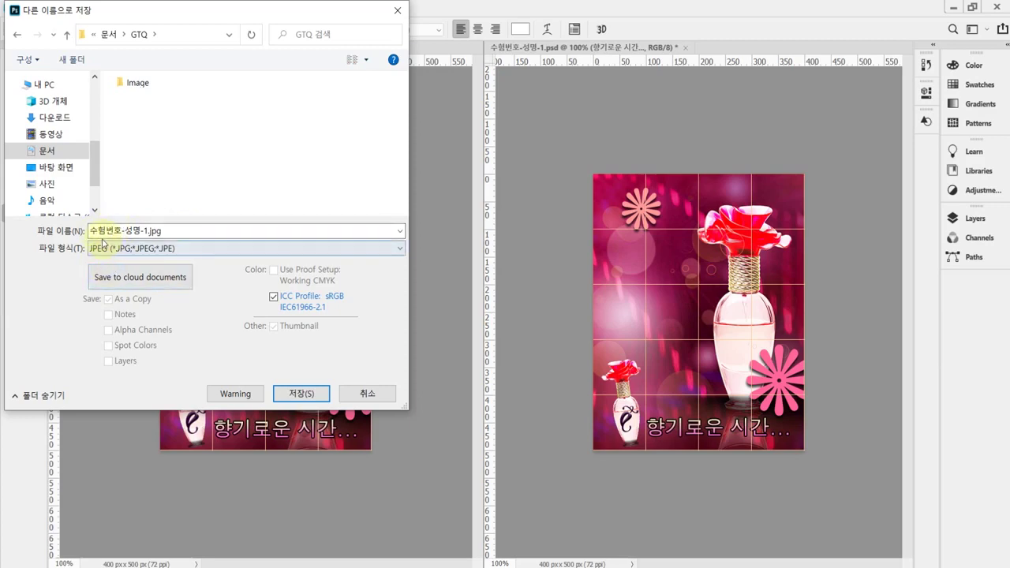
key(Tab)
click(147, 244)
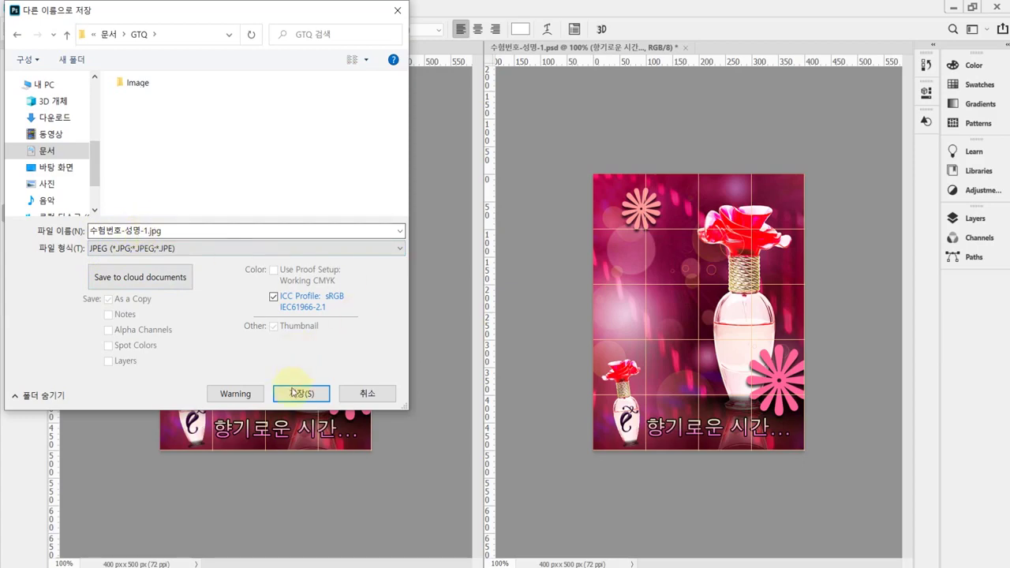
click(318, 392)
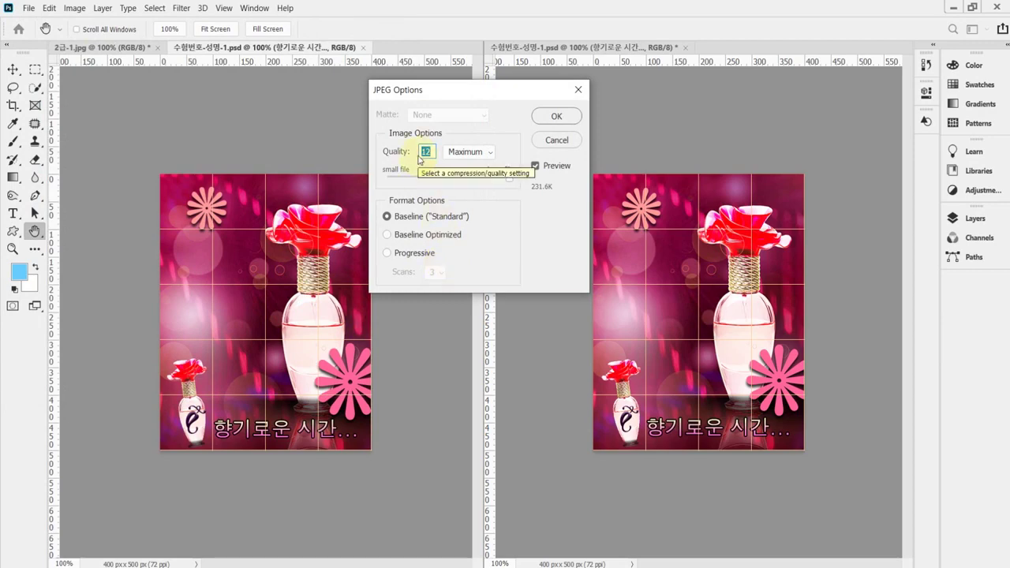
text(8)
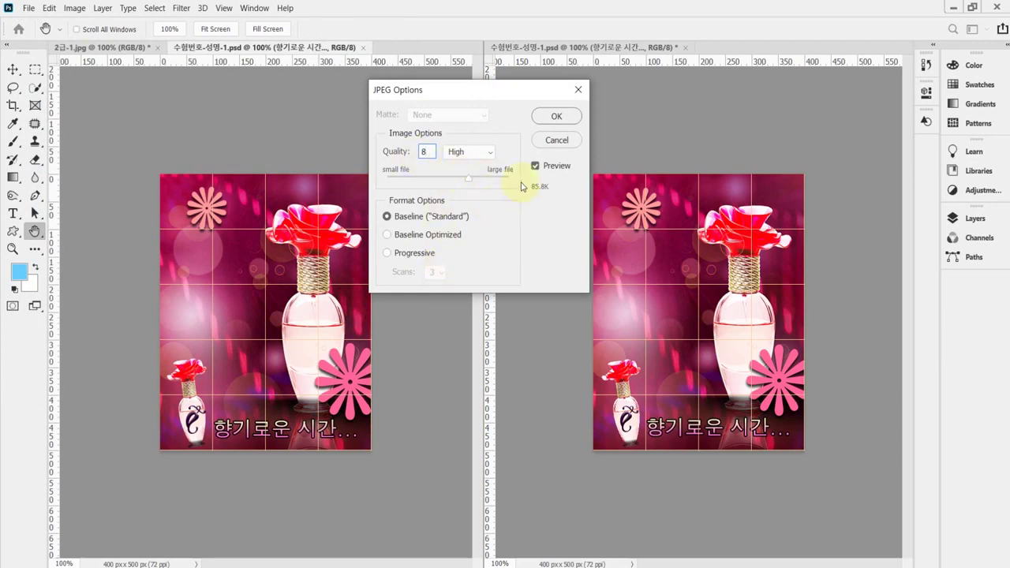
click(558, 118)
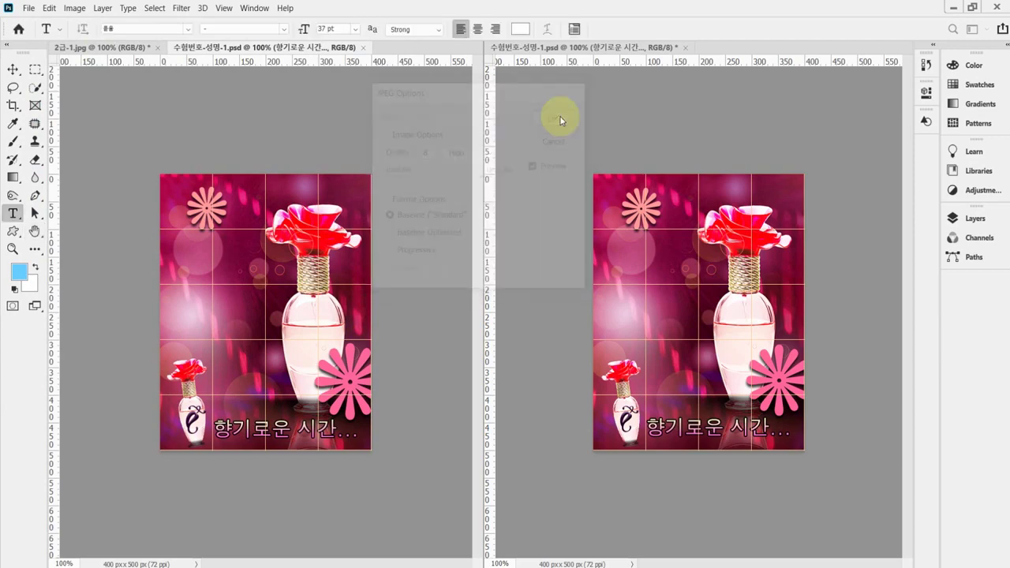
Switch to File Explorer and open the GTQ folder inside Documents (문서).
click(316, 565)
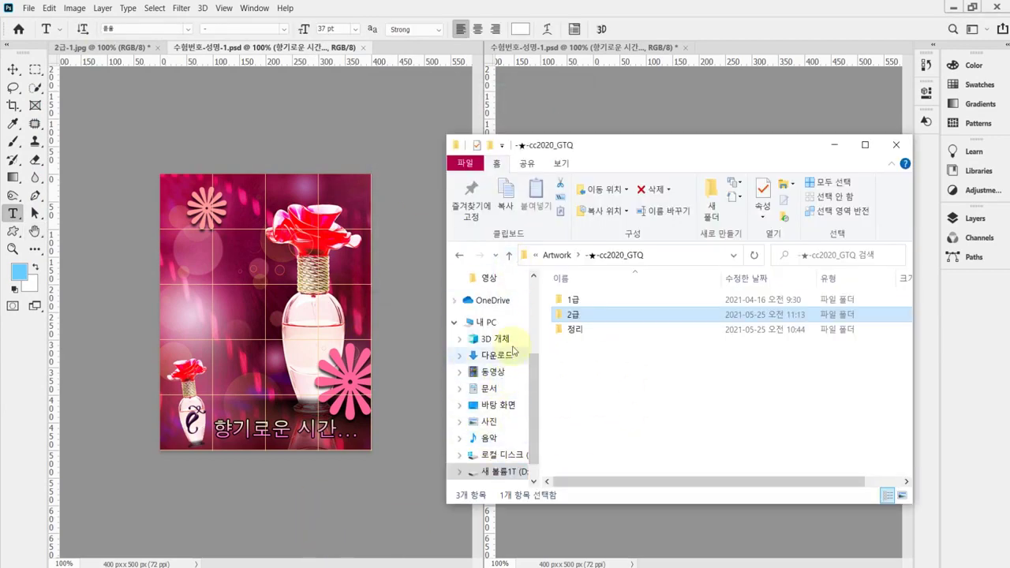
click(485, 322)
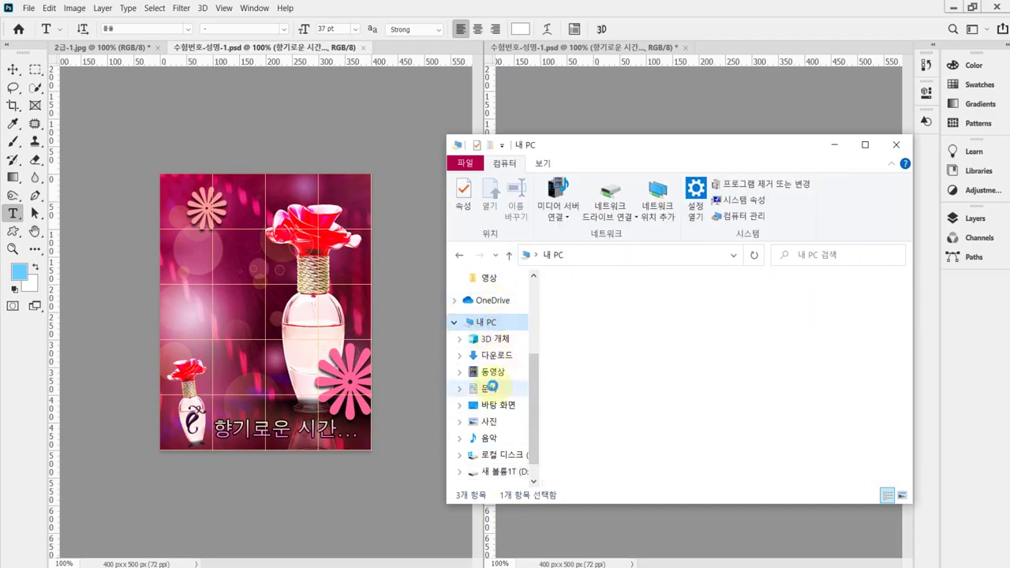
click(494, 389)
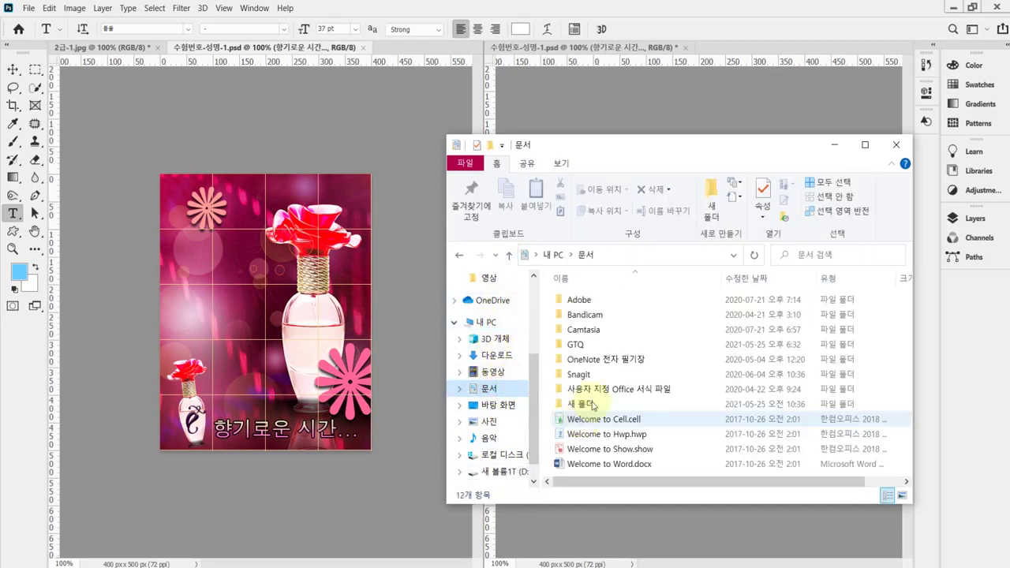
click(576, 345)
double_click(576, 345)
Enlarge the folder's thumbnails, inspect the details of 수험번호-성명-1.jpg, and return to the PSD document in Photoshop.
drag(726, 145, 691, 109)
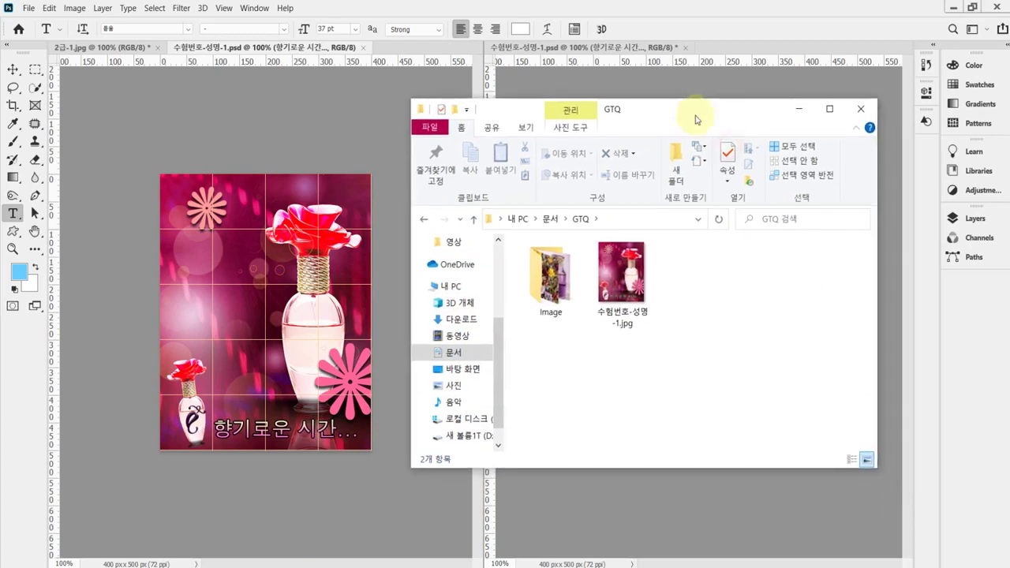
ctrl+scroll(711, 355, up, 4)
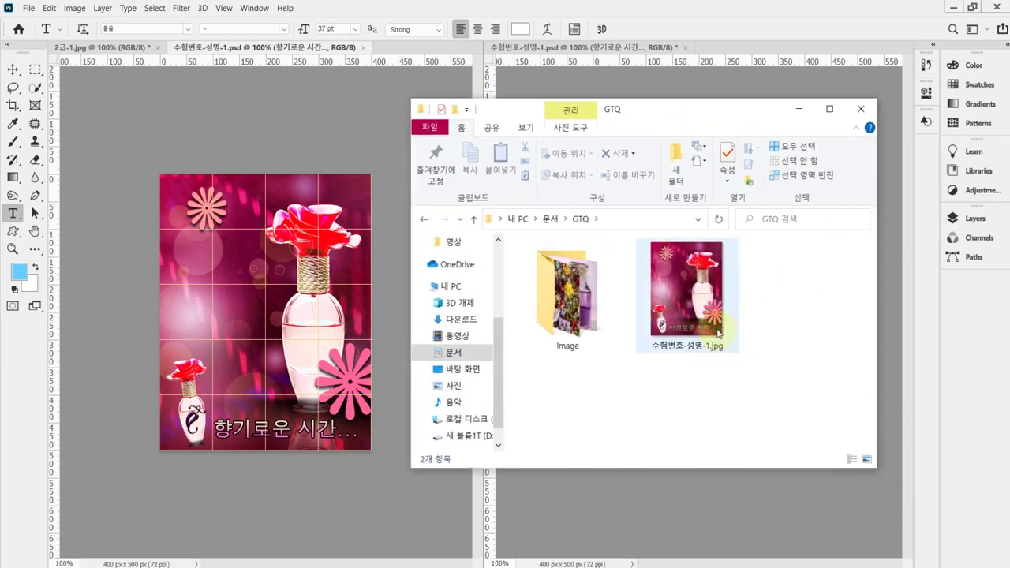
click(710, 363)
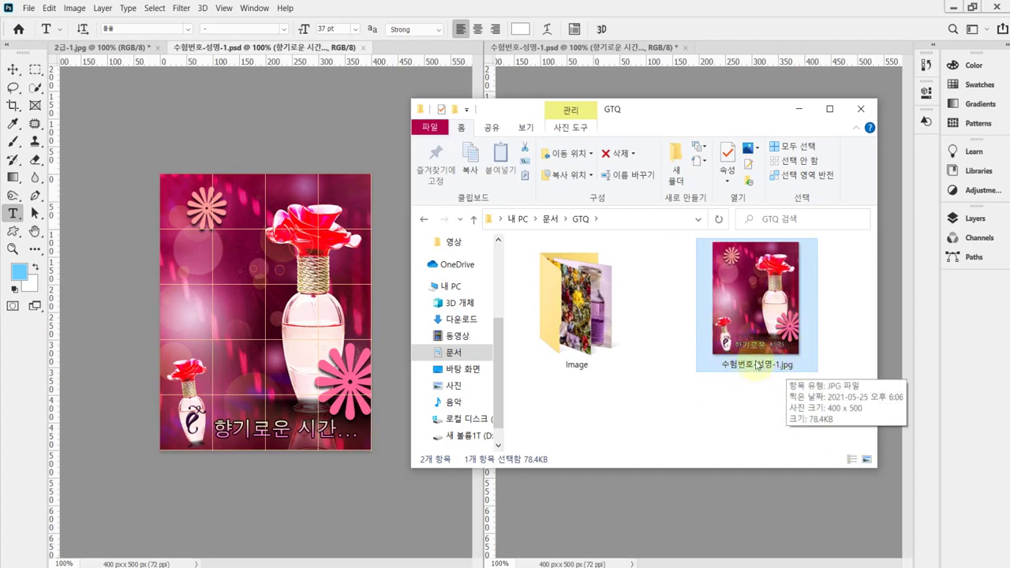
click(687, 407)
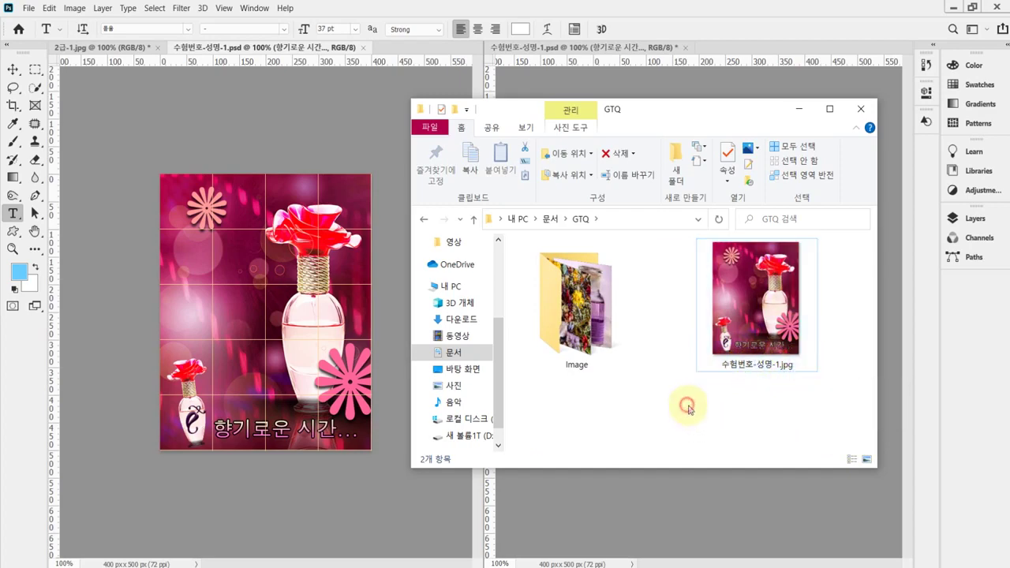
click(210, 47)
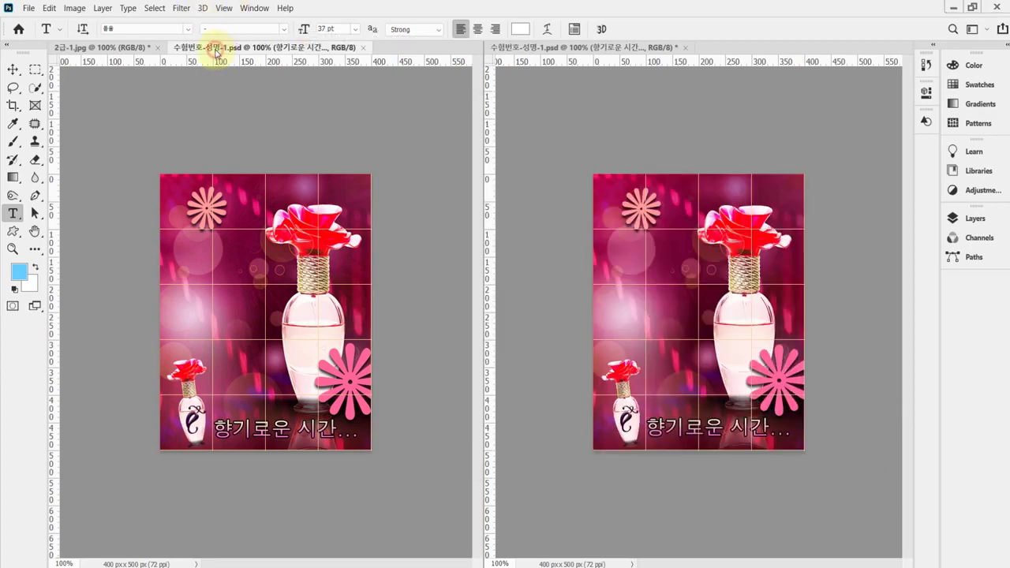
Check the required PSD file name and pixel size in the exam PDF, and review the poster's layers.
key(alt+Tab)
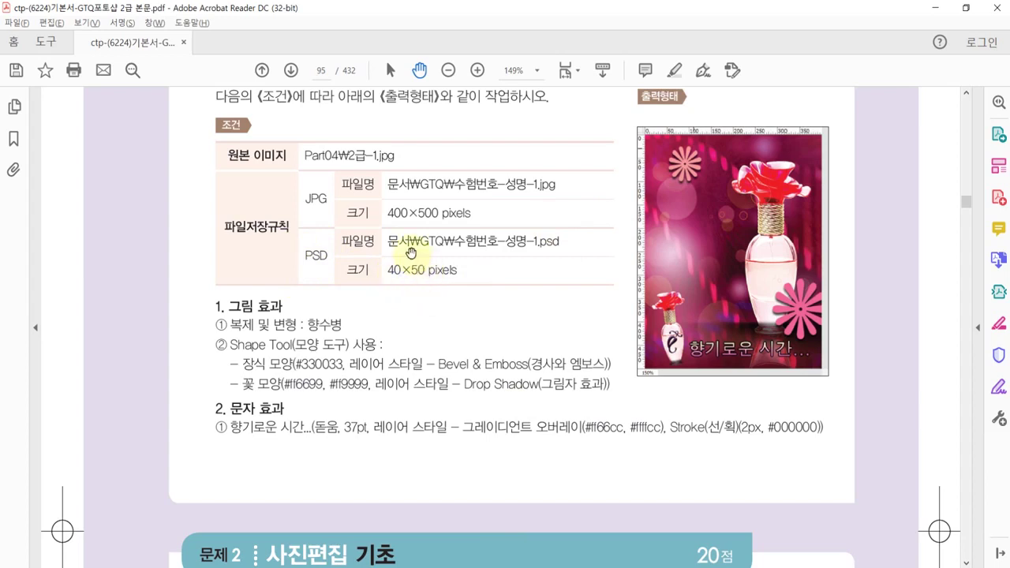
key(alt+Tab)
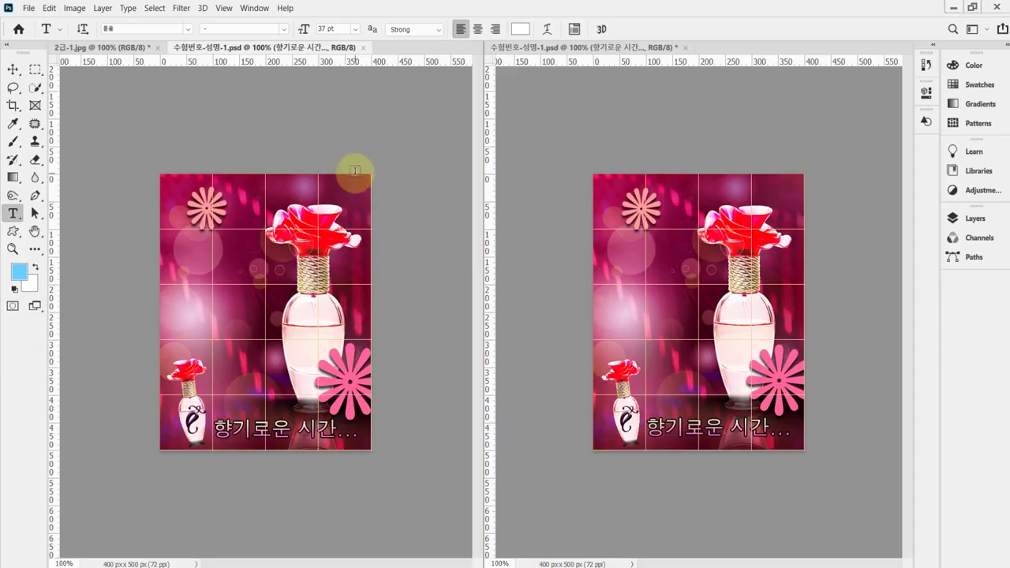
click(996, 220)
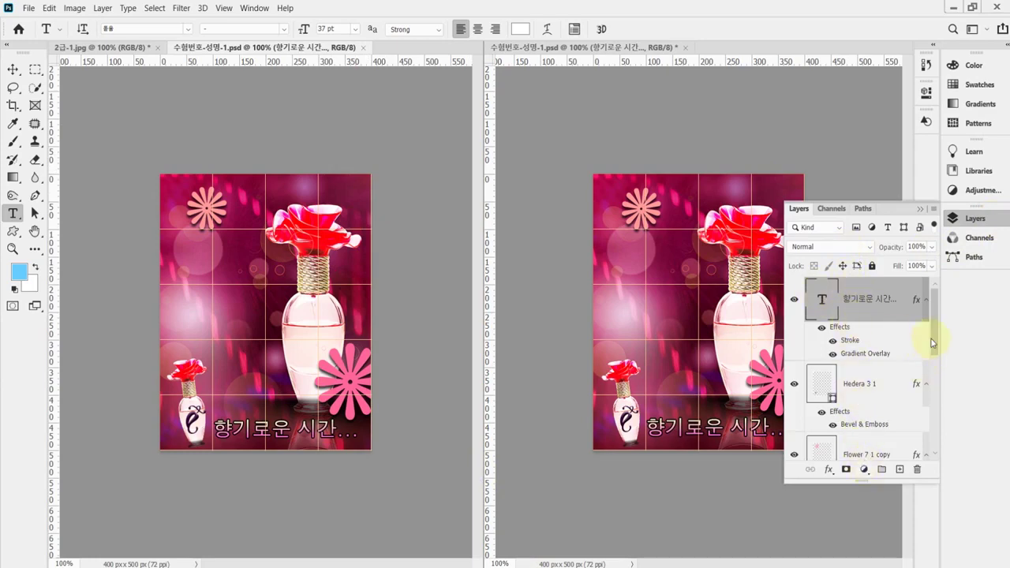
drag(934, 345, 932, 285)
Resize the first poster document to 40 × 50 pixels with the aspect ratio constrained.
click(74, 9)
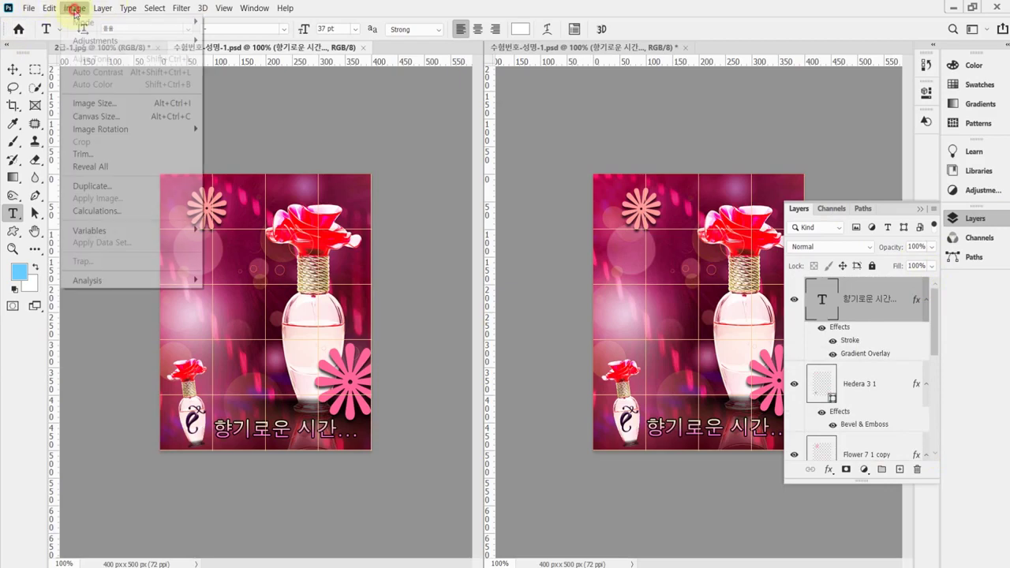
click(74, 8)
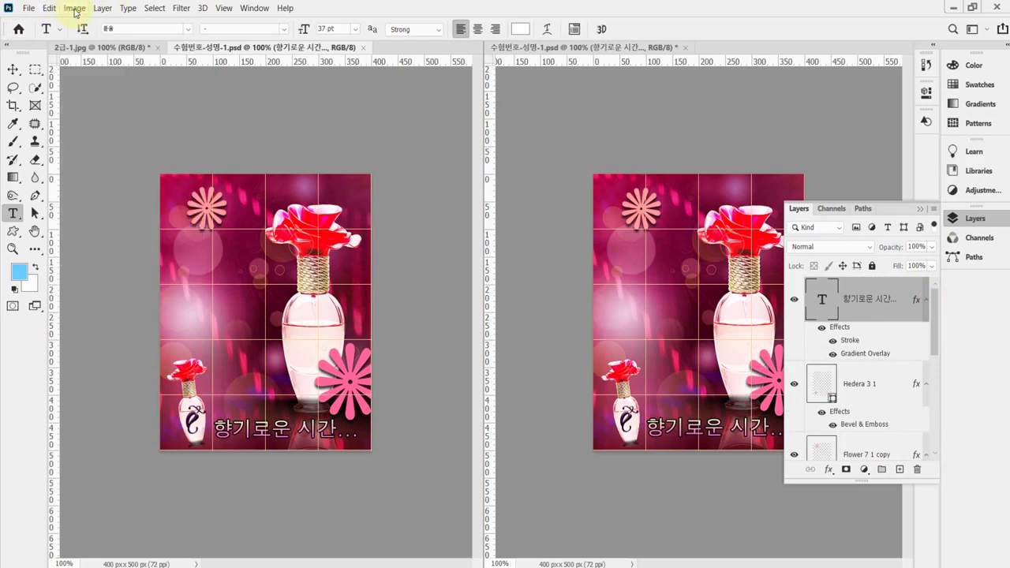
click(74, 9)
click(111, 104)
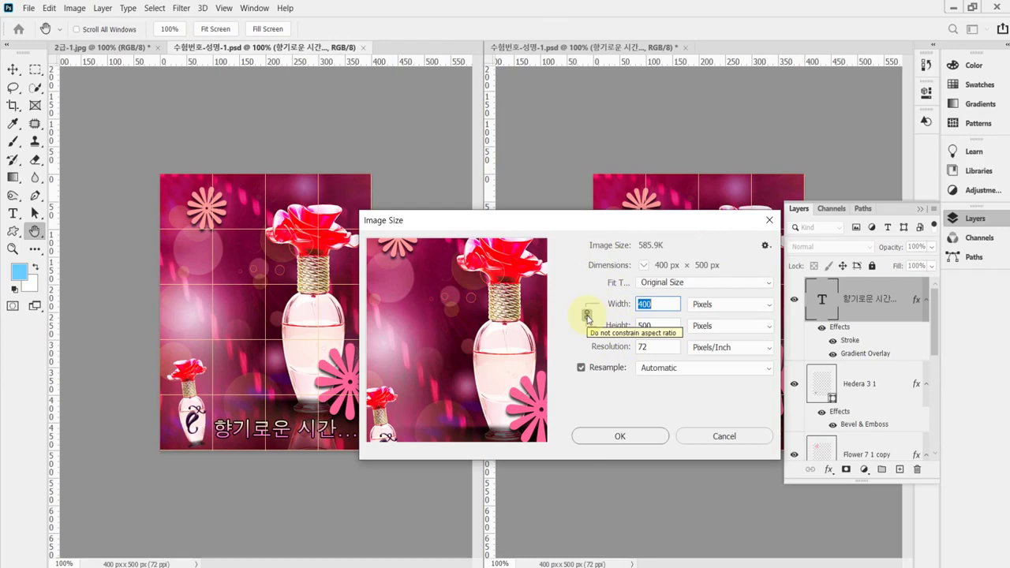
click(588, 316)
click(587, 316)
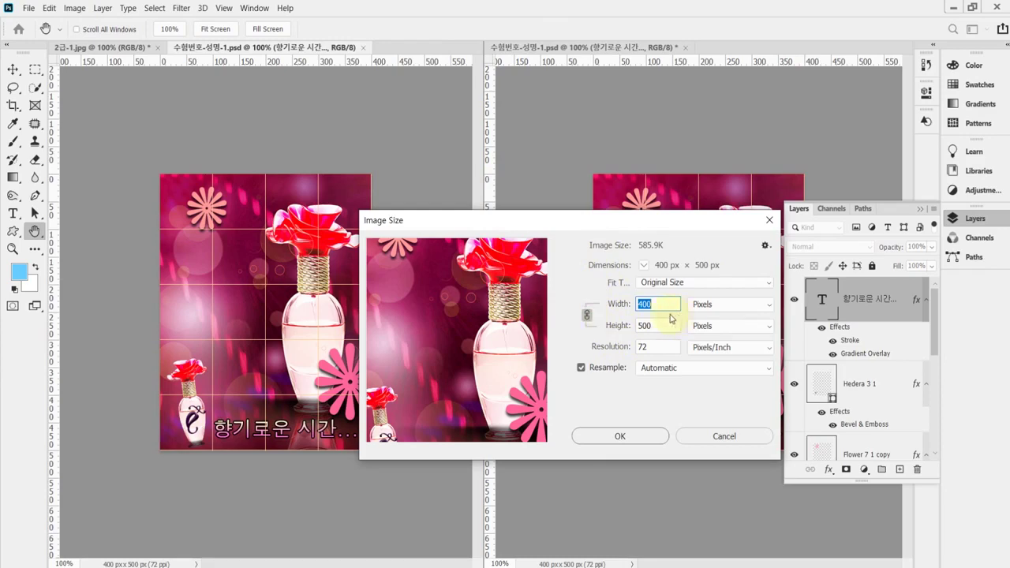
text(40)
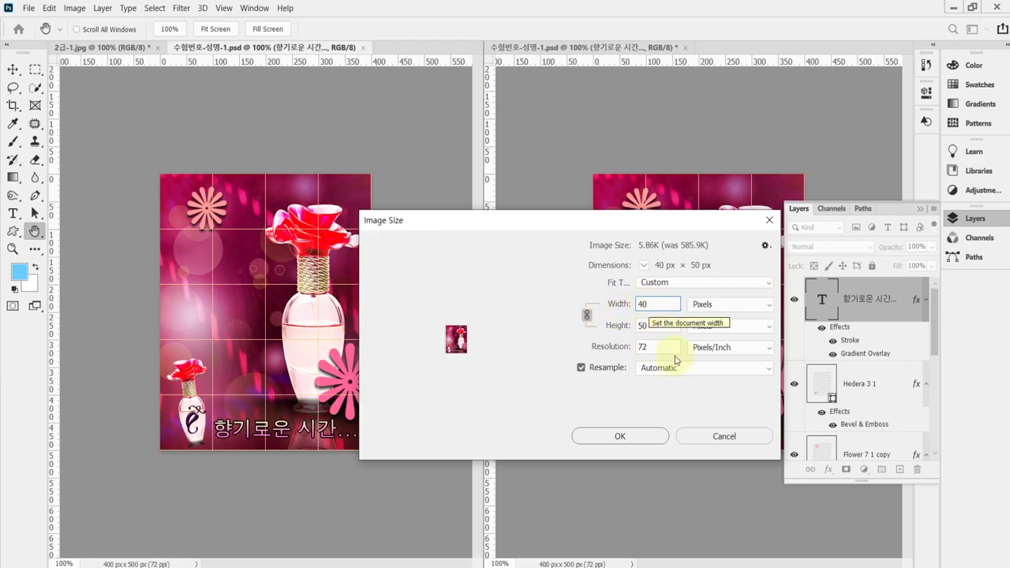
click(632, 444)
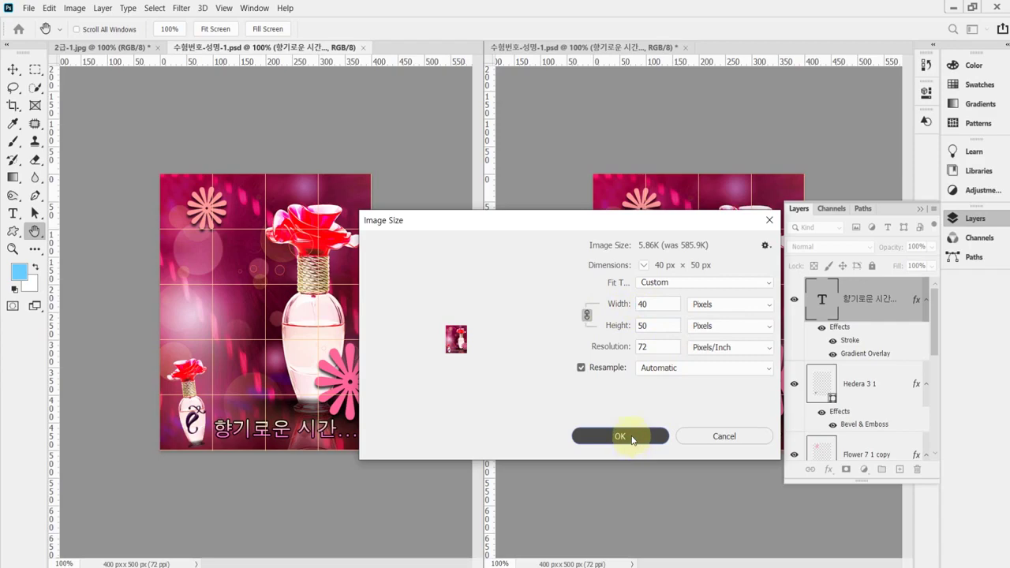
click(631, 438)
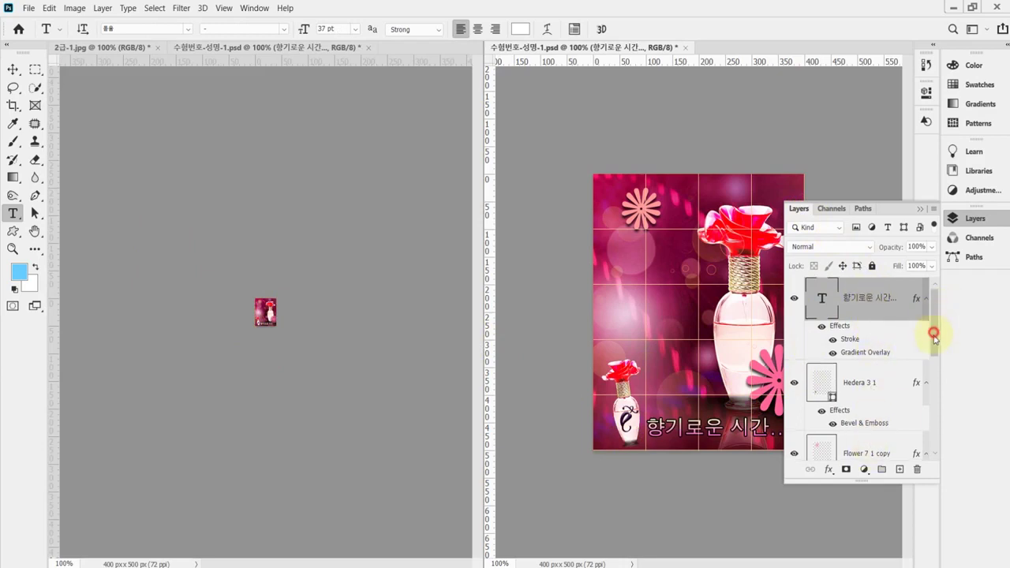
Save the 400 × 500 px layered poster as 수험번호-성명-1.psd in the GTQ folder under 문서.
drag(934, 330, 938, 361)
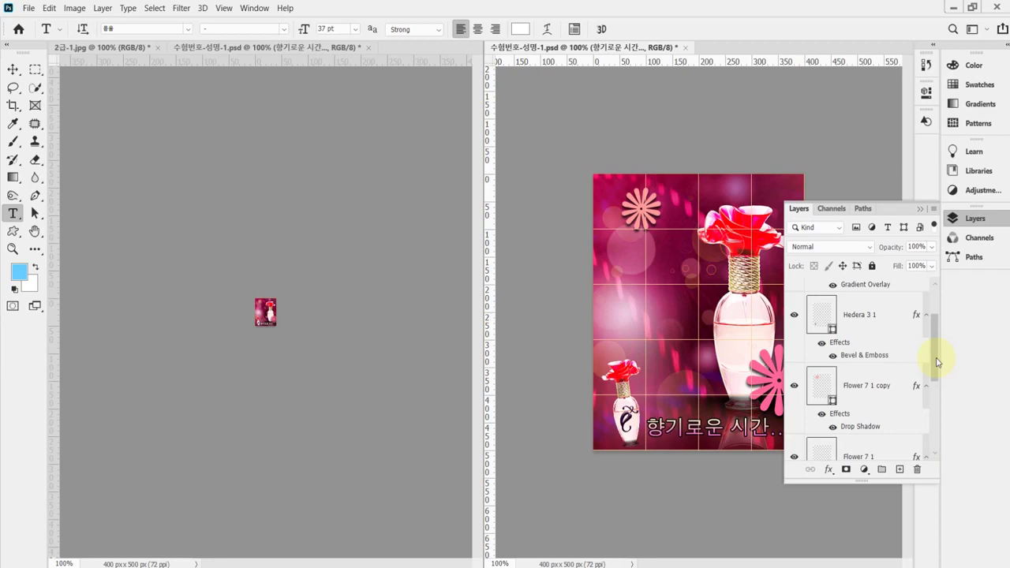
drag(938, 361, 930, 305)
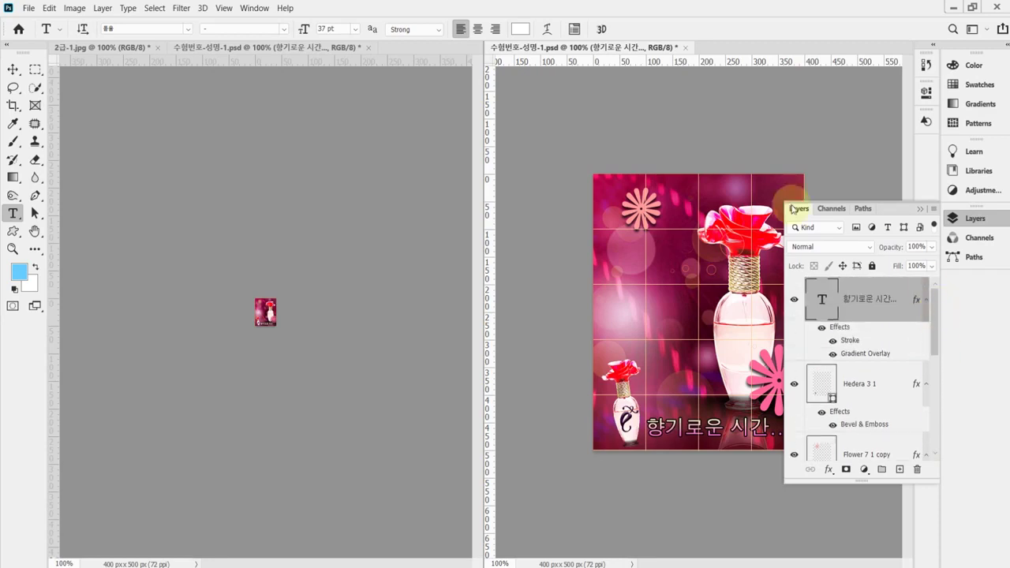
click(28, 9)
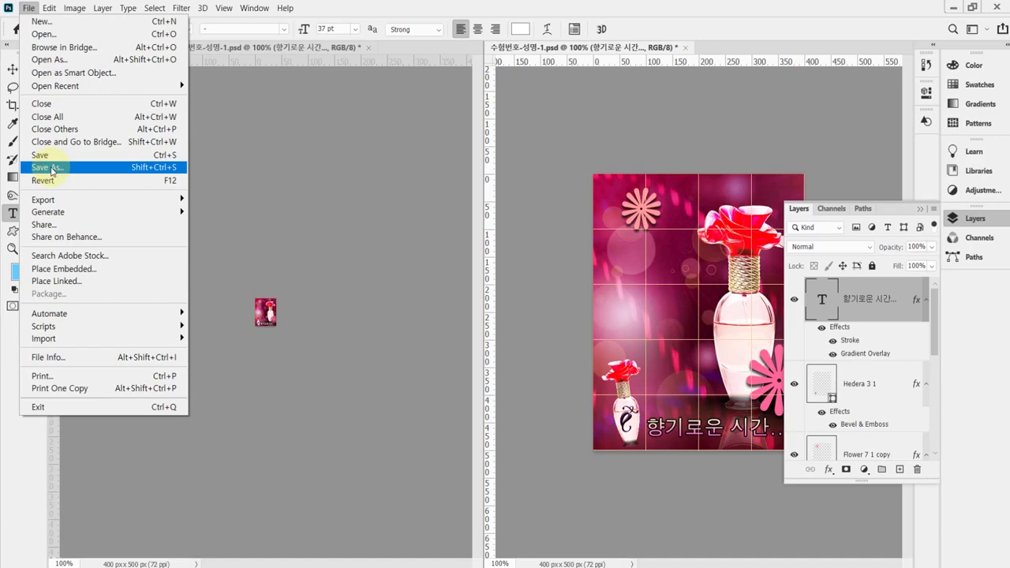
click(52, 168)
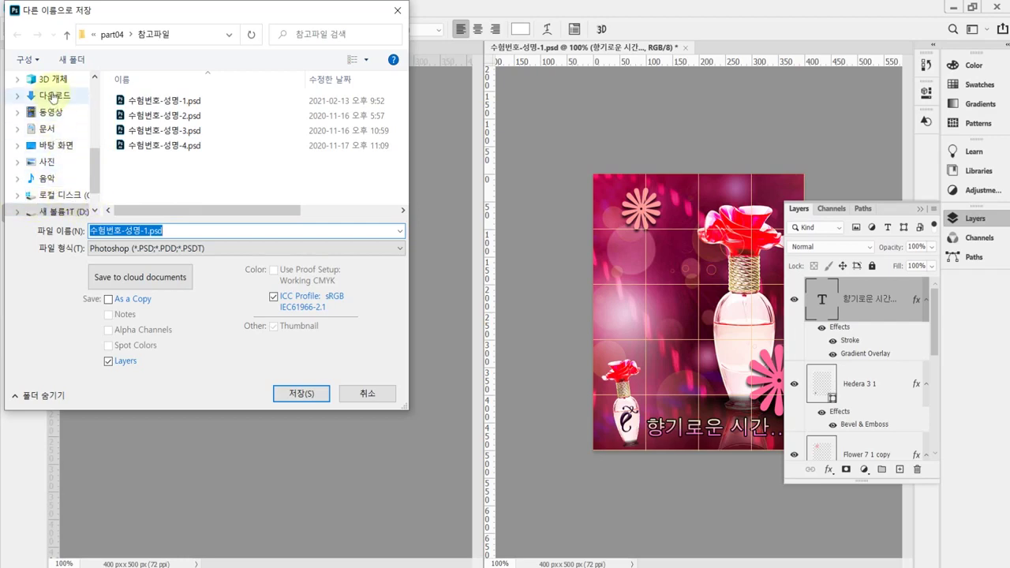
scroll(93, 135, up, 1)
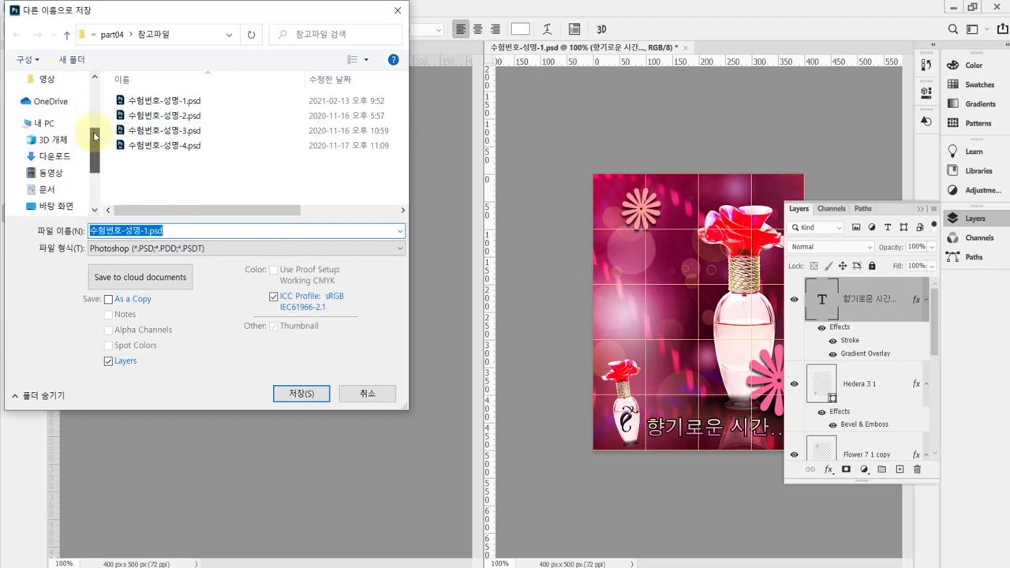
click(46, 190)
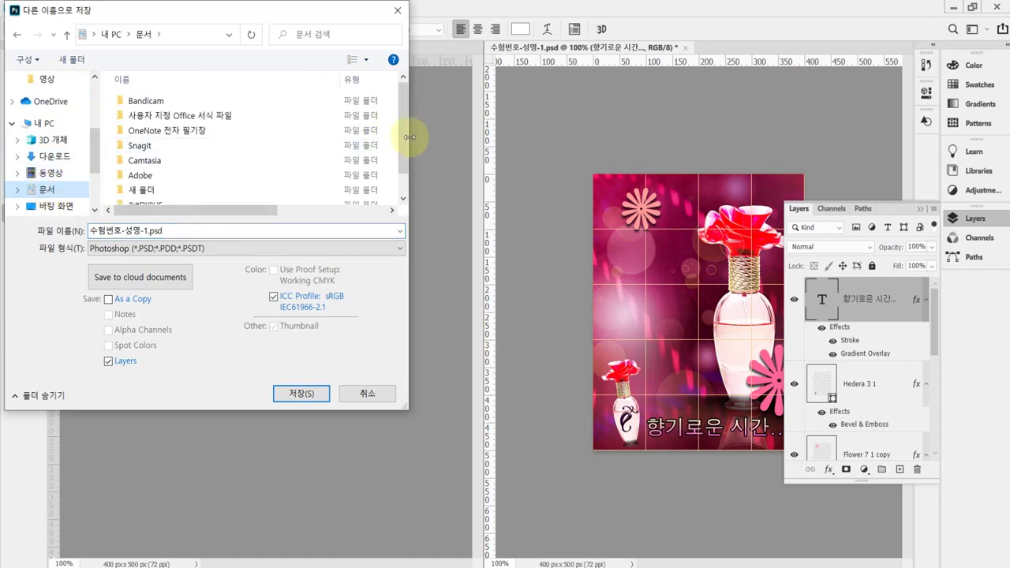
drag(404, 136, 406, 169)
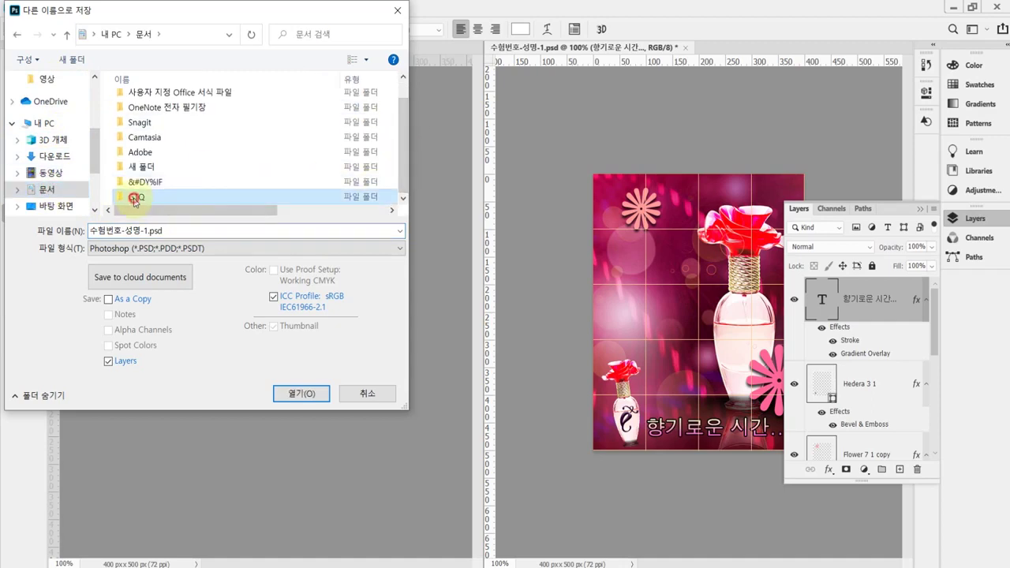
double_click(139, 198)
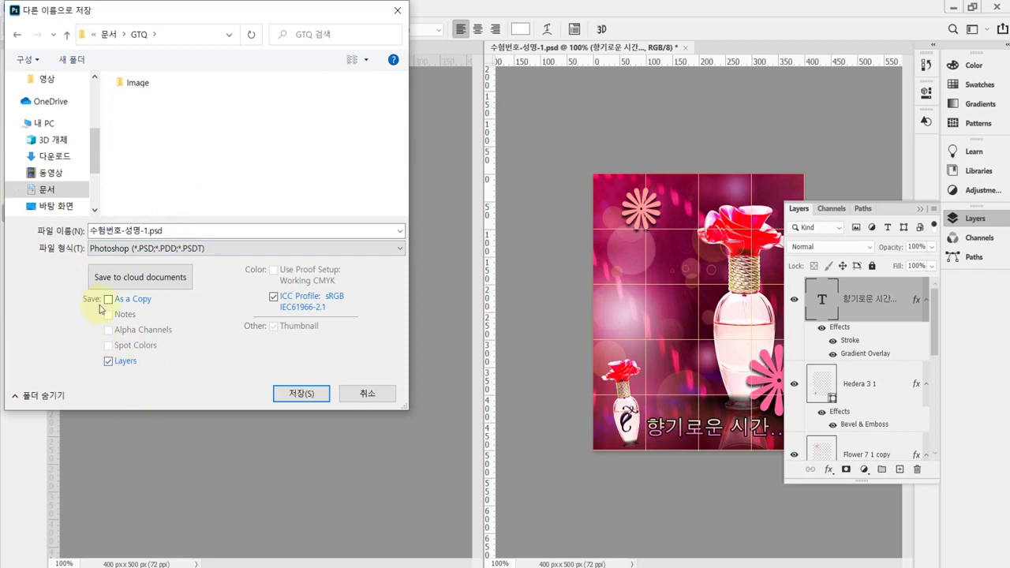
click(301, 394)
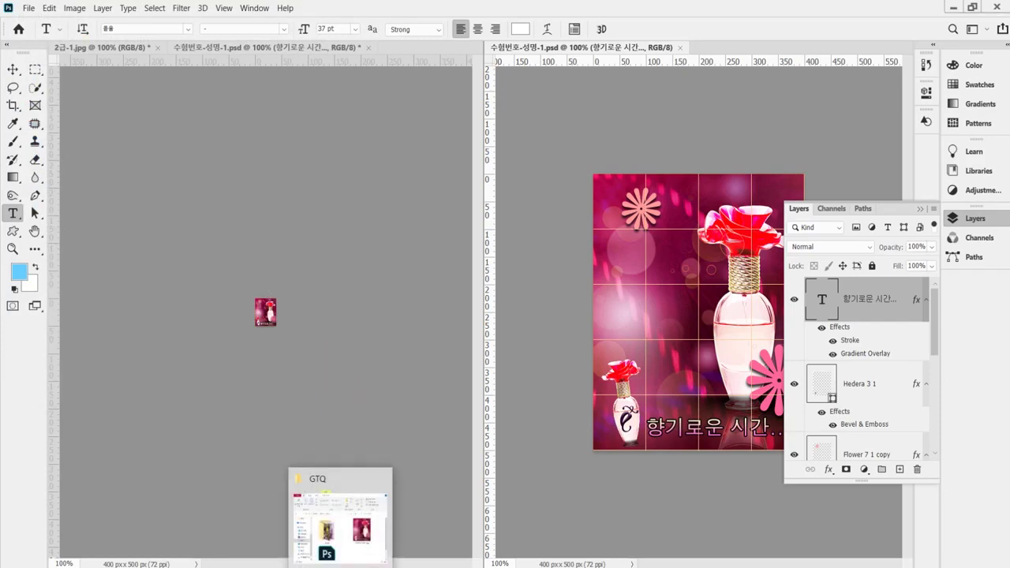
Check the saved JPG and PSD files in the GTQ folder in File Explorer, and return to the 40 × 50 px document.
click(339, 521)
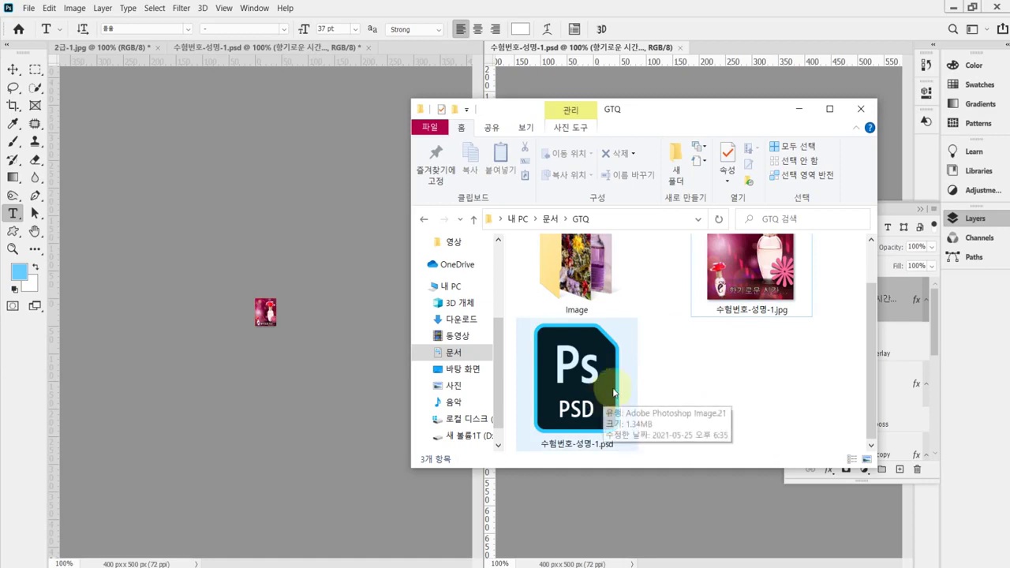
ctrl+scroll(748, 349, down, 1)
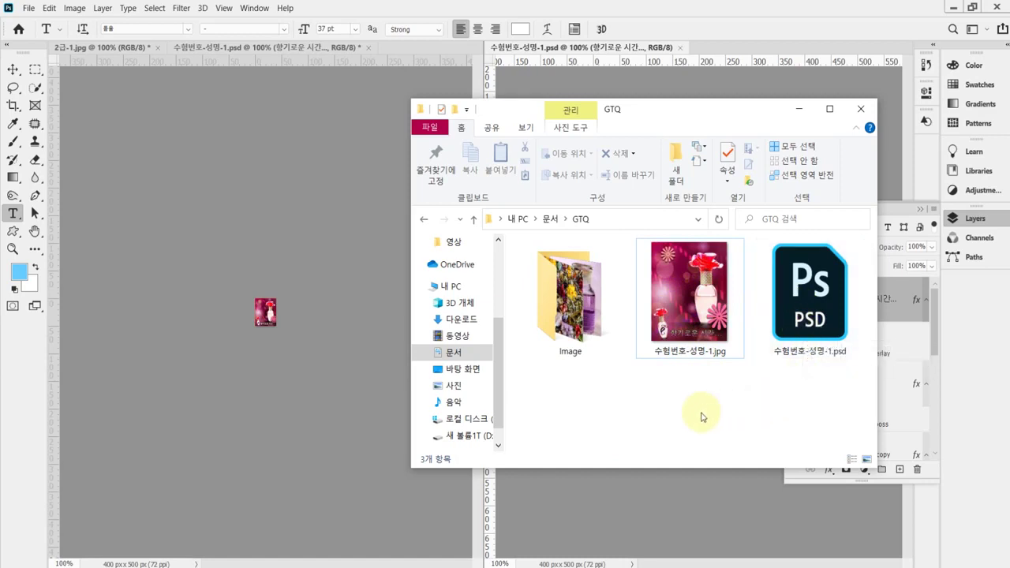
click(264, 125)
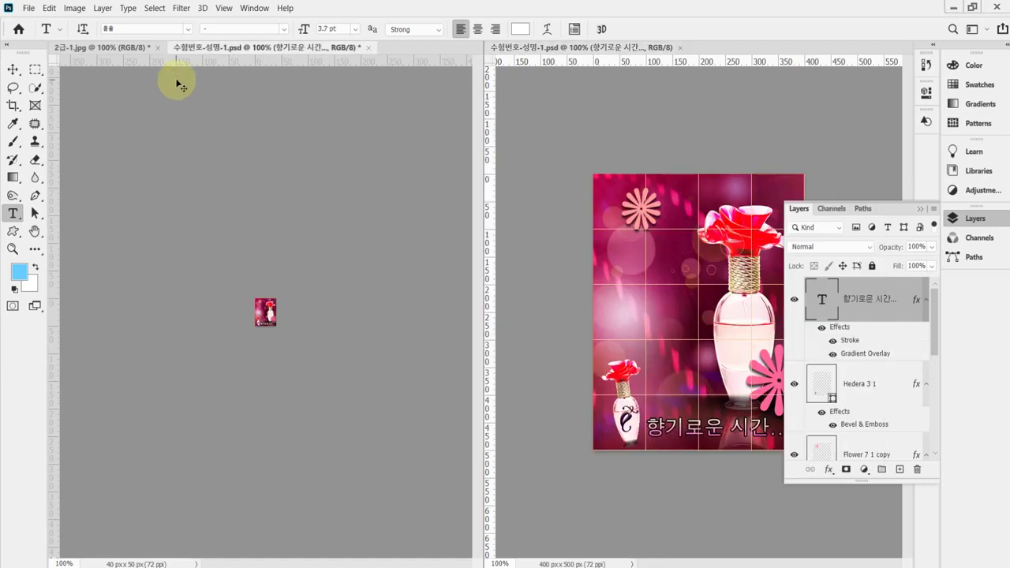
Close the open poster documents and 2급-1.jpg, discarding their unsaved changes.
key(ctrl+w)
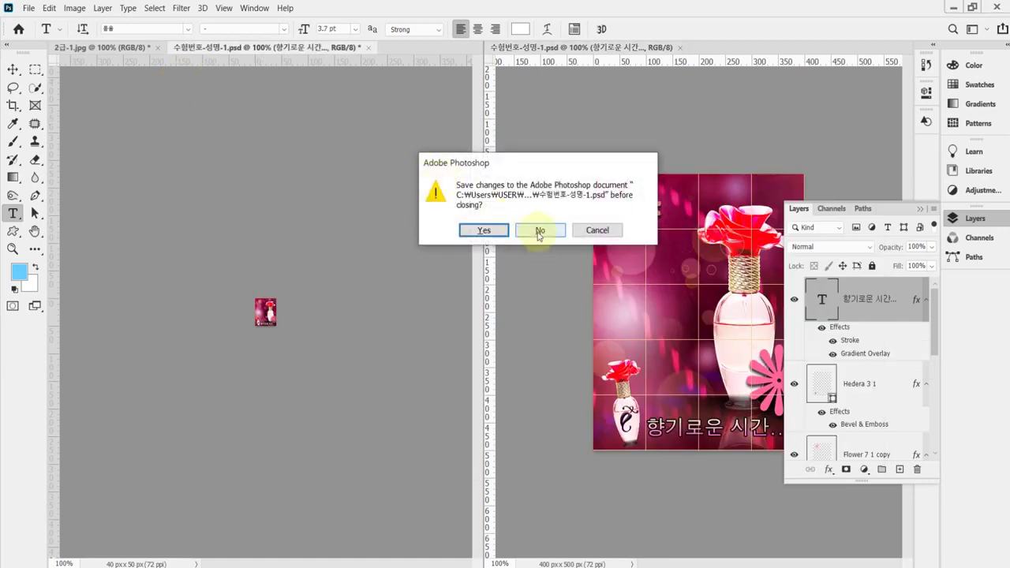
click(540, 230)
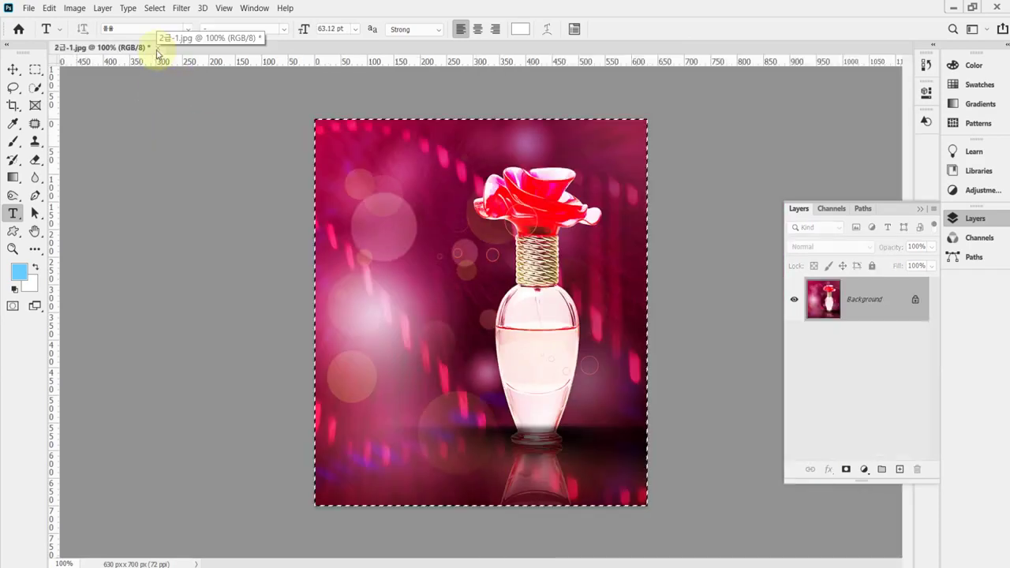
click(157, 47)
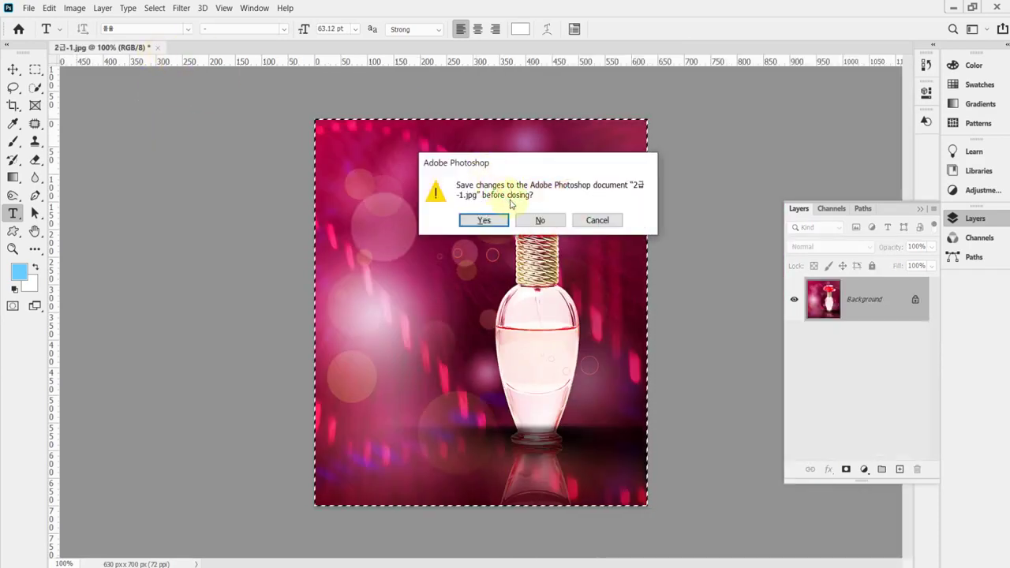
click(522, 220)
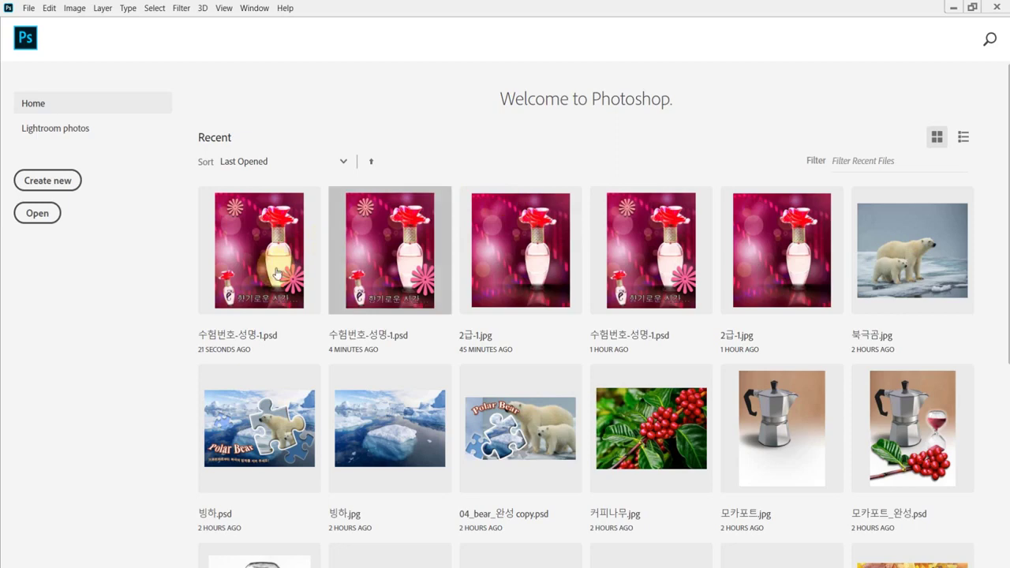
Open 수험번호-성명-1.psd from the desktop's 임시파일 folder and select its Flower 7 1 copy layer.
click(37, 213)
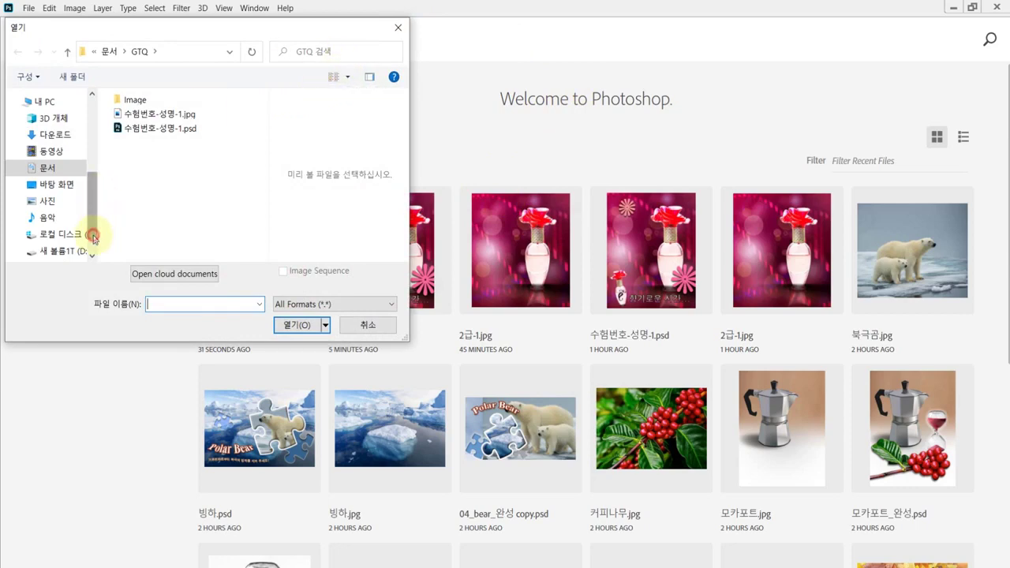
click(93, 179)
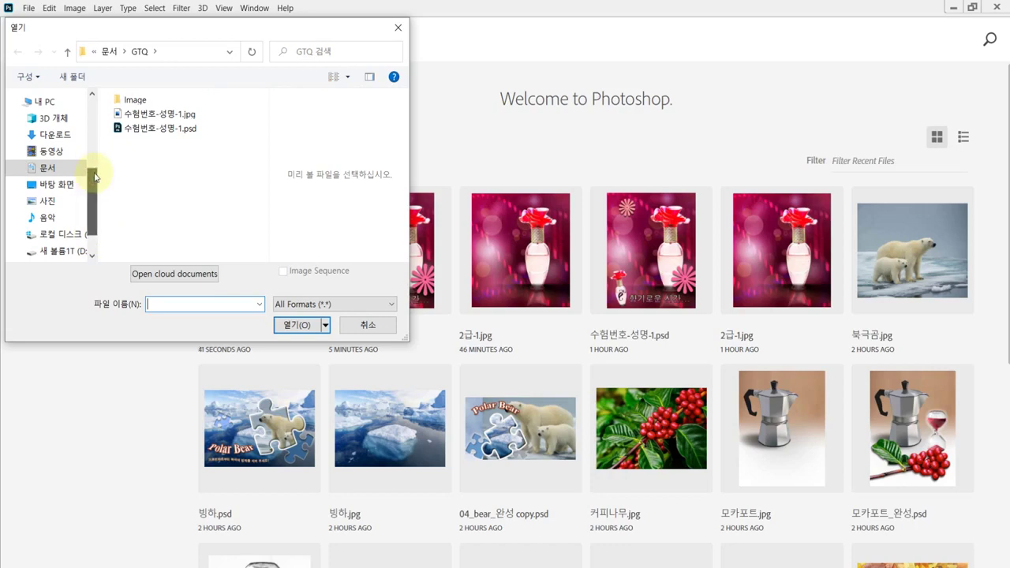
click(64, 186)
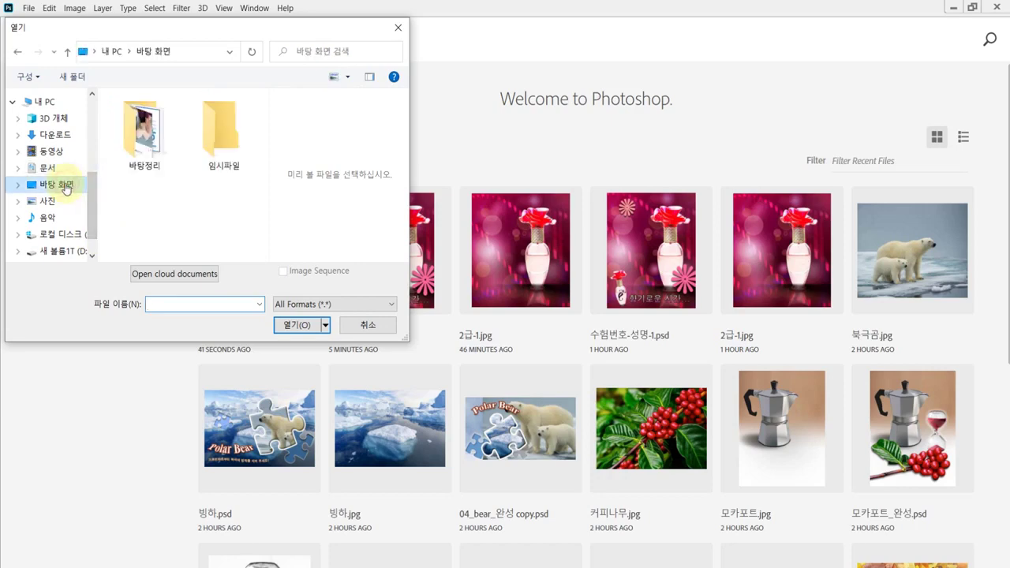
double_click(228, 143)
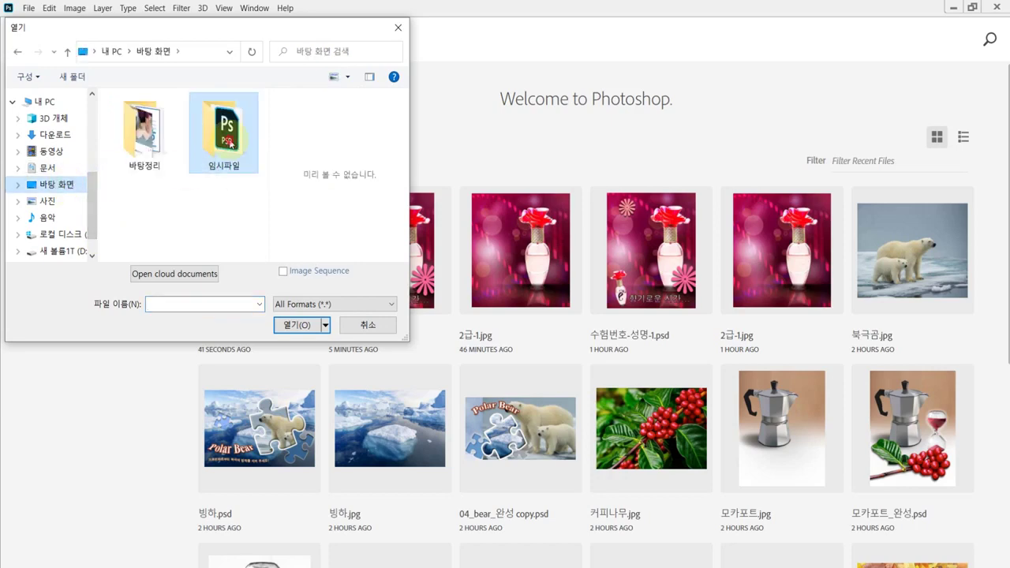
click(176, 120)
double_click(175, 117)
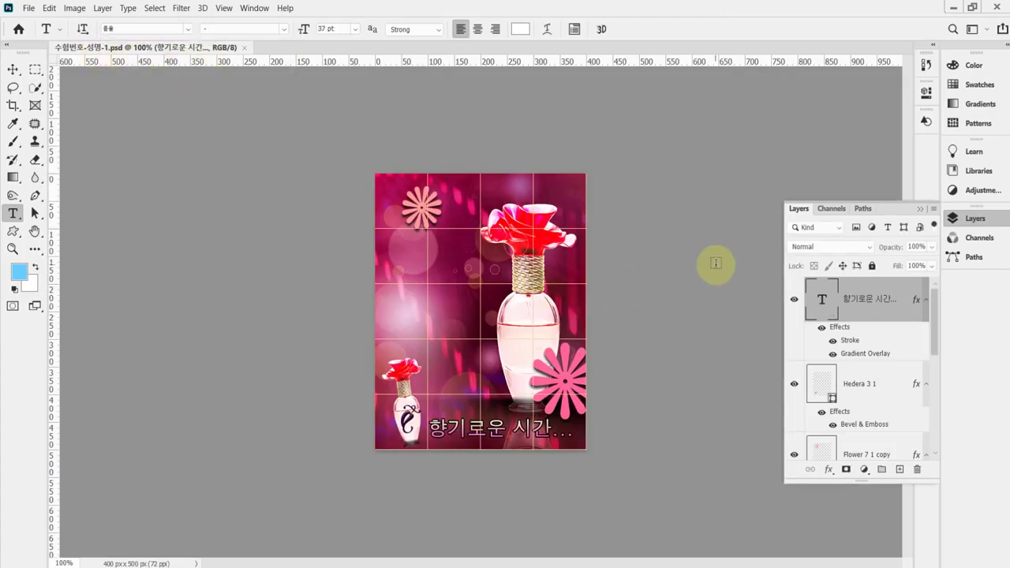
click(878, 426)
click(875, 456)
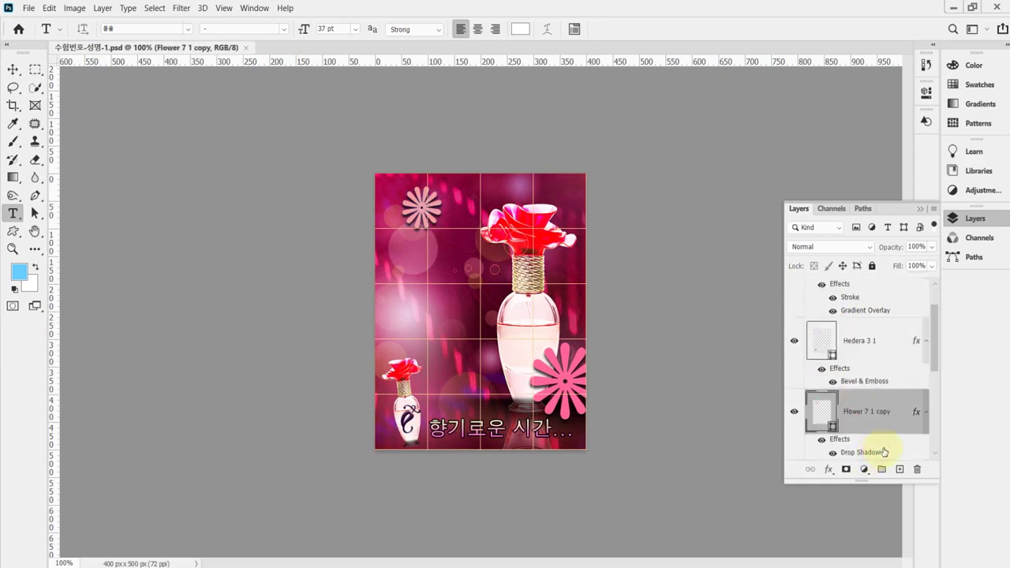
Open 수험번호-성명-1.psd from the GTQ folder under 문서 as a second document, and dismiss the Save As dialog.
click(29, 9)
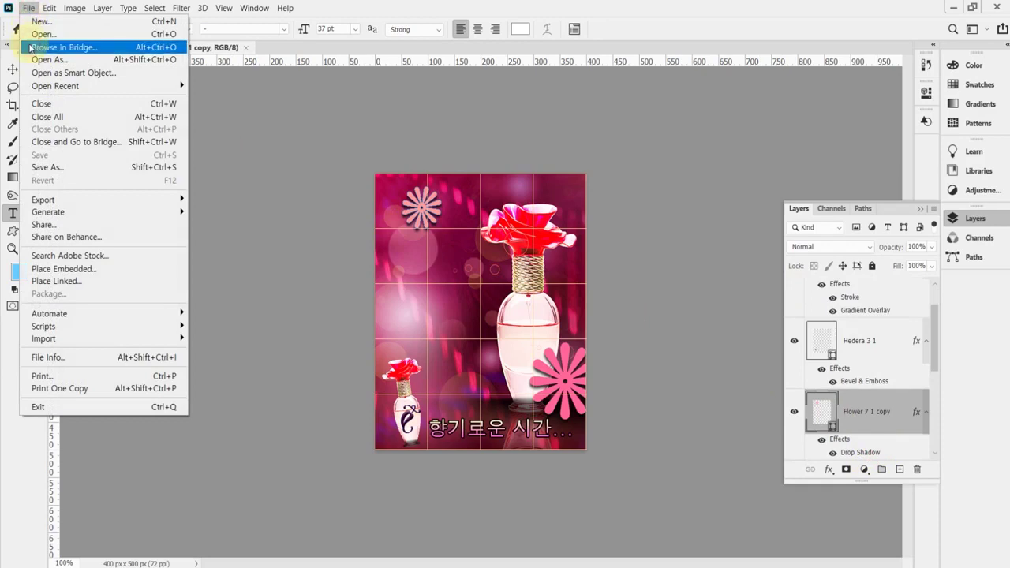
click(32, 34)
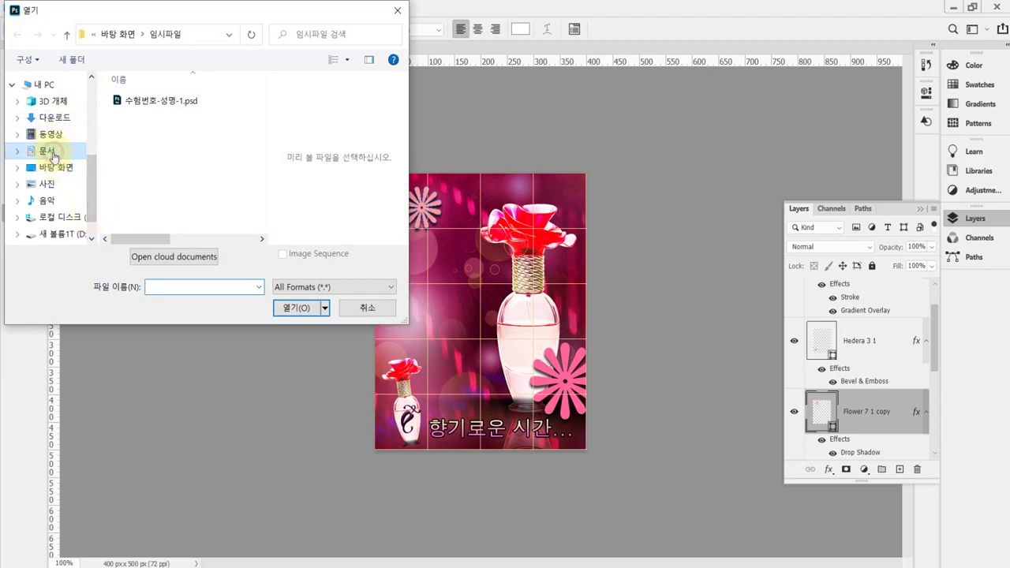
click(52, 157)
double_click(161, 218)
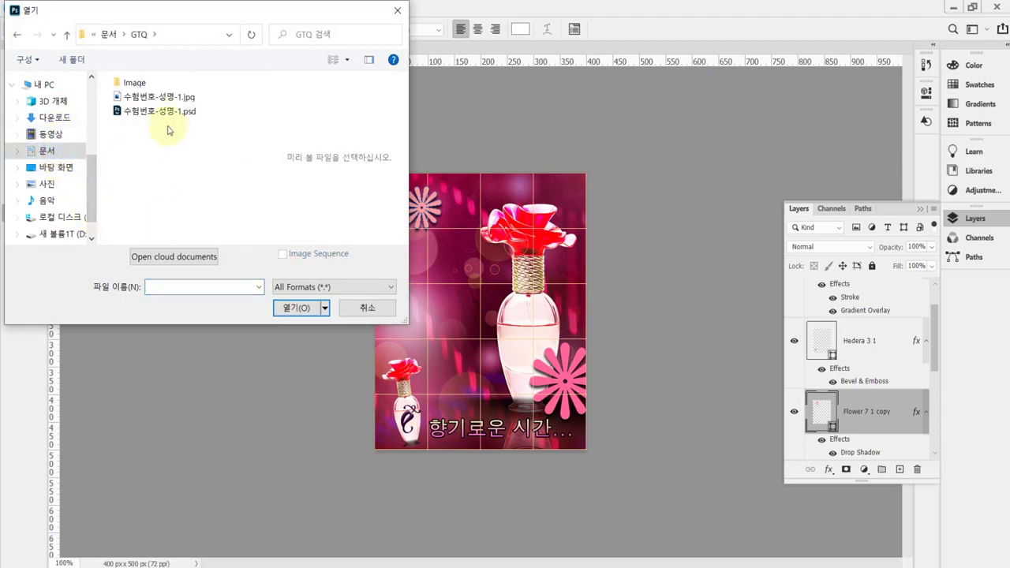
double_click(162, 111)
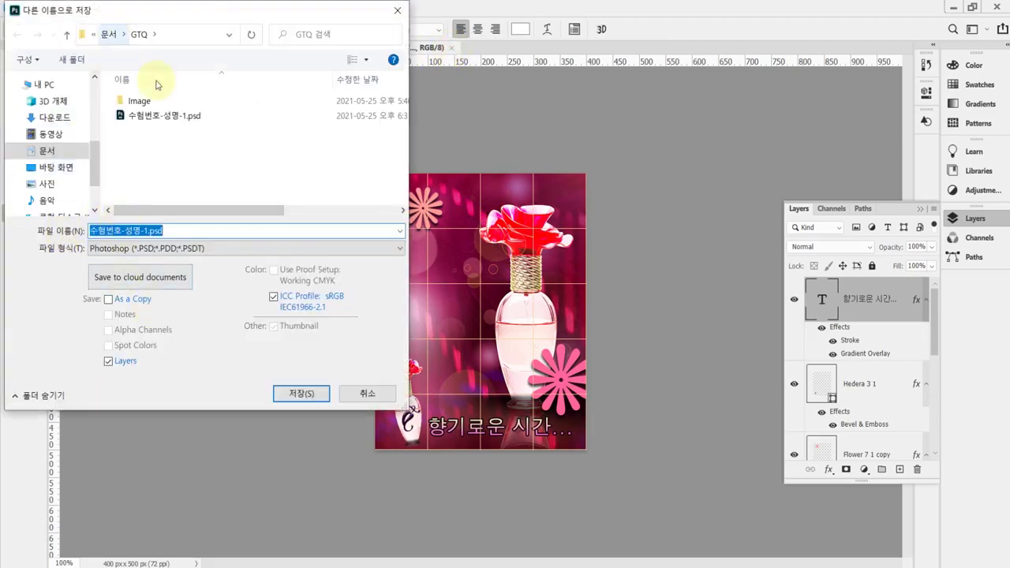
click(366, 393)
Resize the poster opened from the GTQ folder to 40 × 50 pixels with Image Size.
click(125, 9)
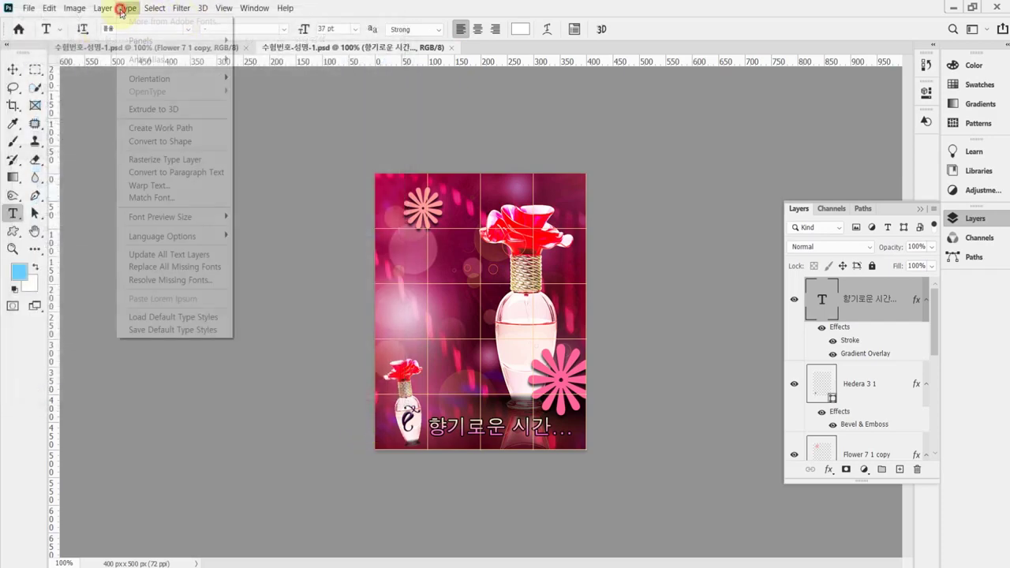
click(94, 103)
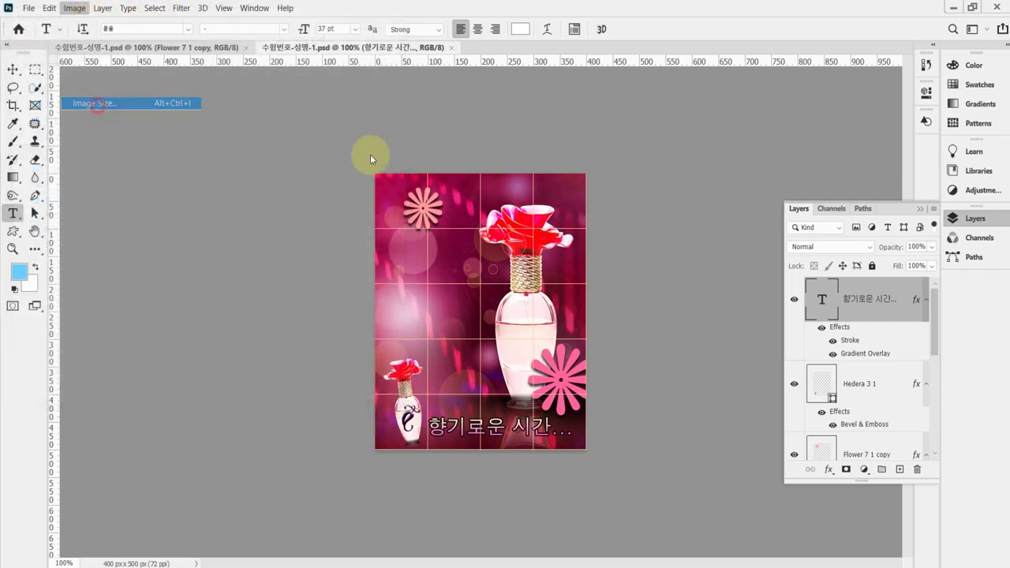
text(40)
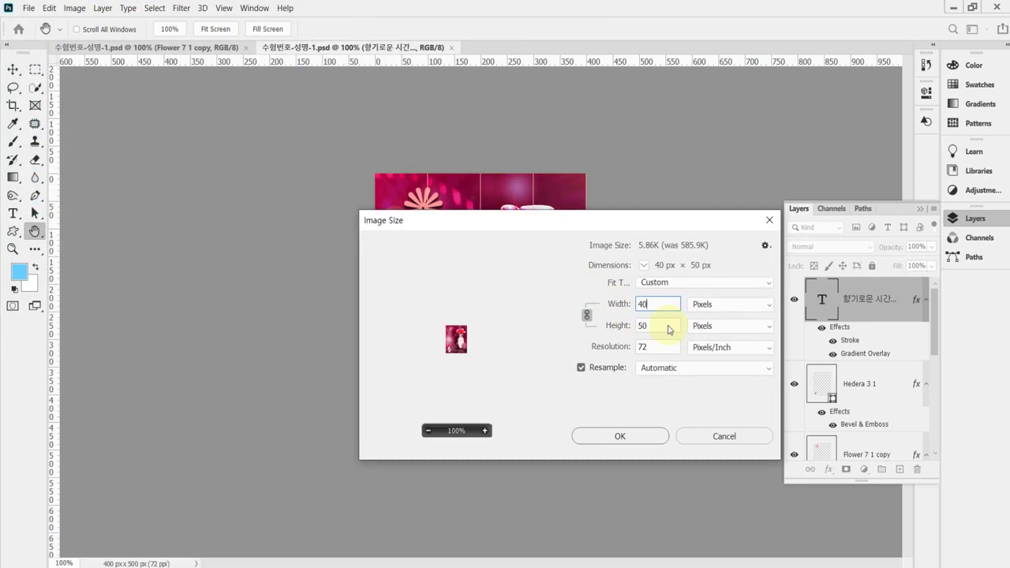
key(Return)
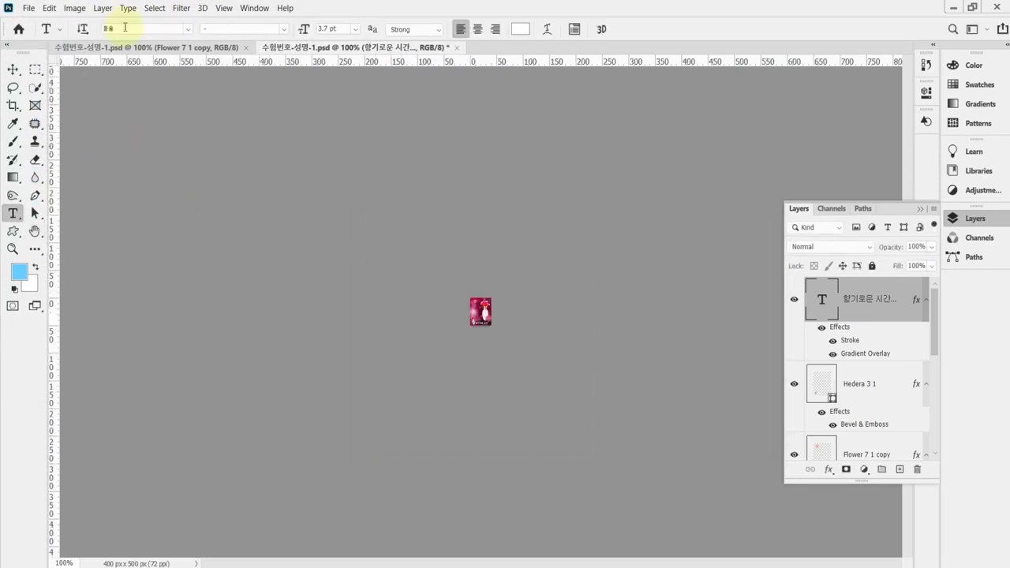
Save the reduced layered poster as 수험번호-성명-1.psd in the GTQ folder, replacing the existing file.
key(ctrl+shift+s)
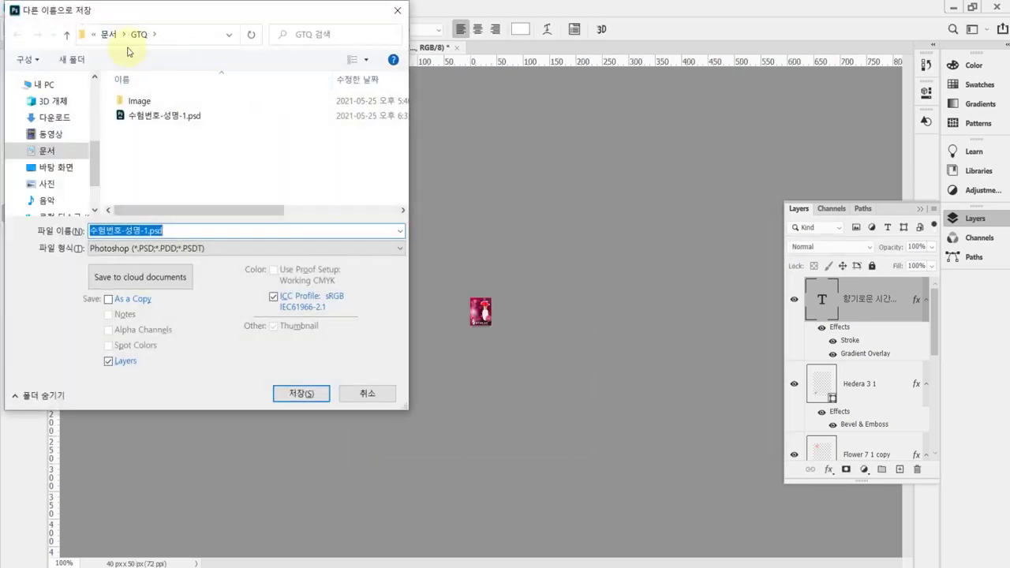
click(301, 391)
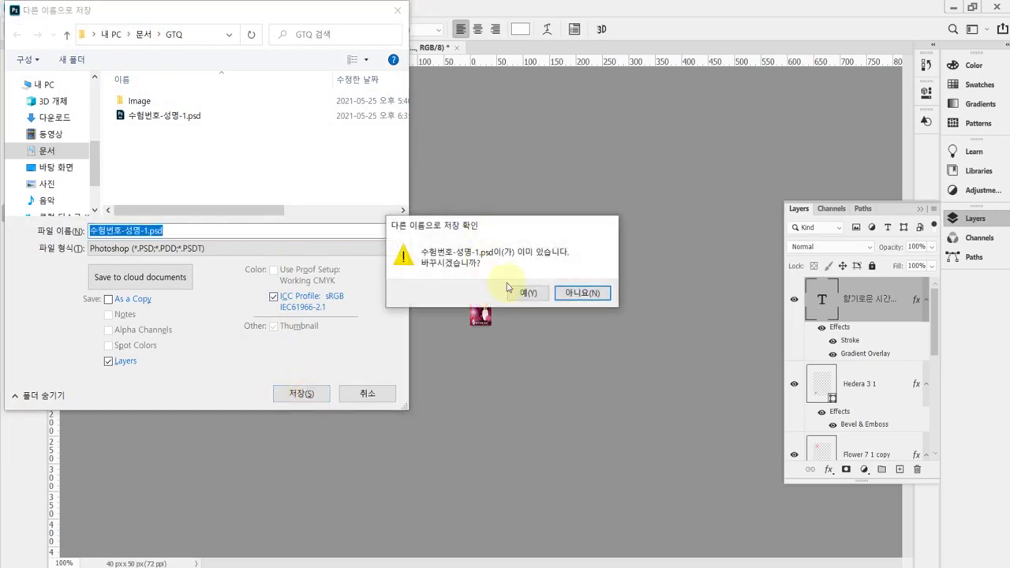
click(522, 294)
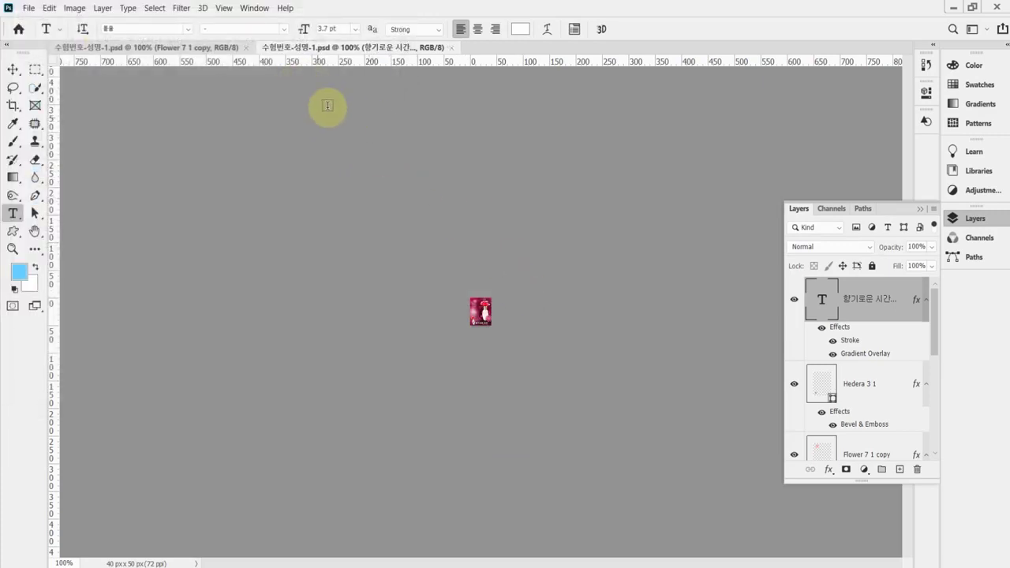
Examine the image quality of the reduced 40 × 50 px poster at 800% magnification.
key(ctrl+plus)
key(ctrl+plus)
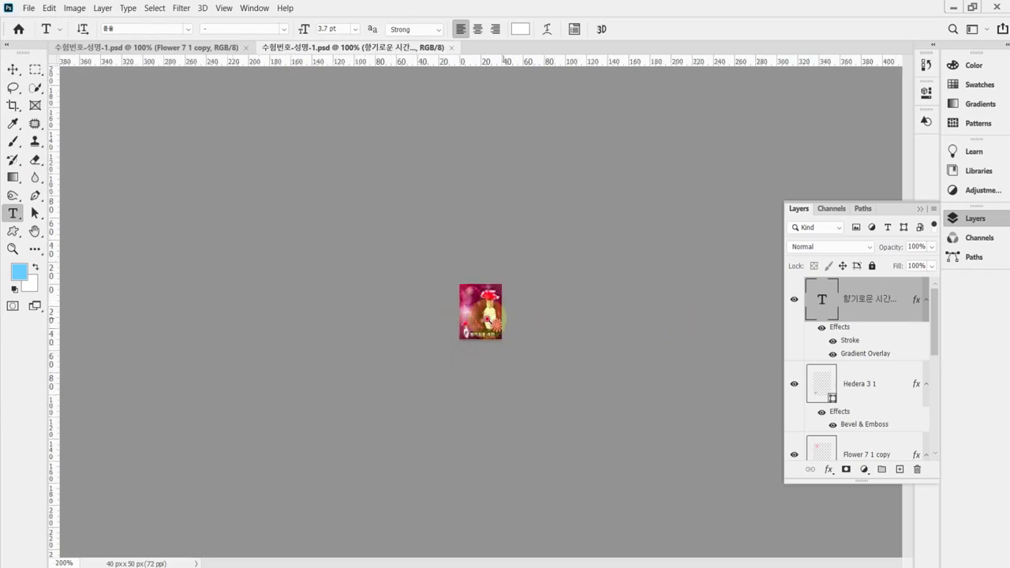
click(510, 319)
click(522, 323)
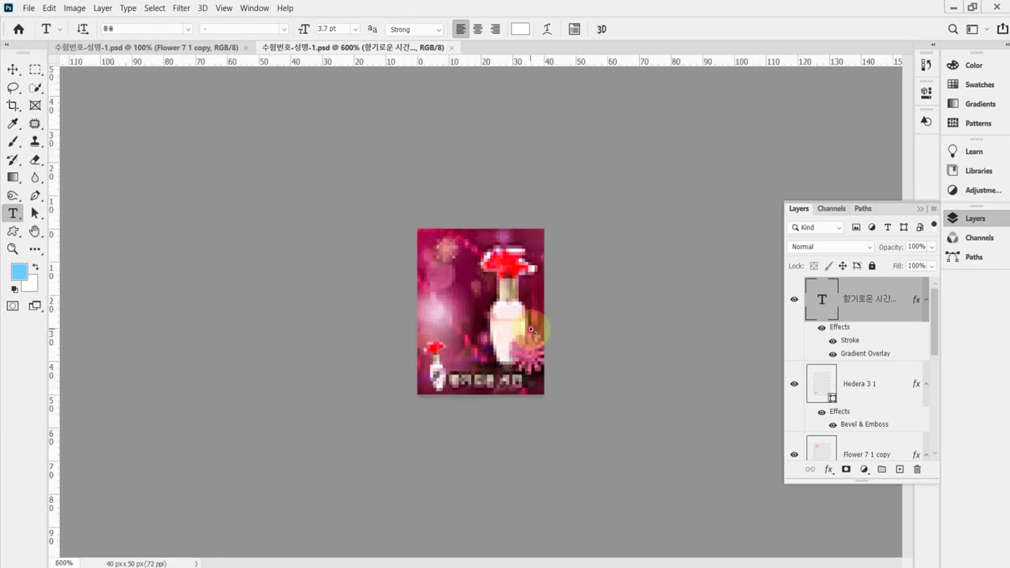
click(532, 329)
click(532, 329)
click(532, 330)
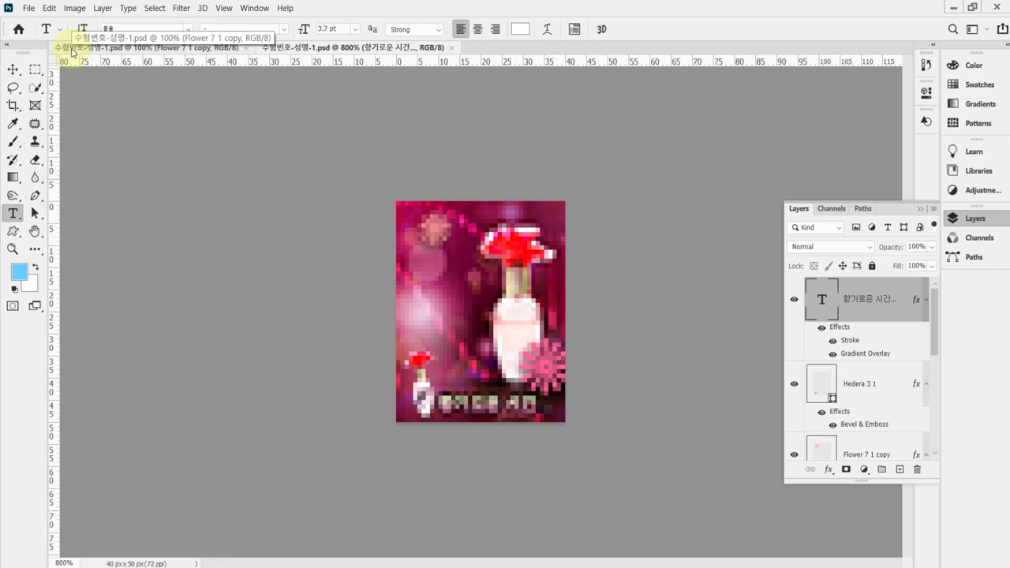
Check the backup 수험번호-성명-1.psd in the desktop's 임시파일 folder in File Explorer, and return to Photoshop.
click(340, 562)
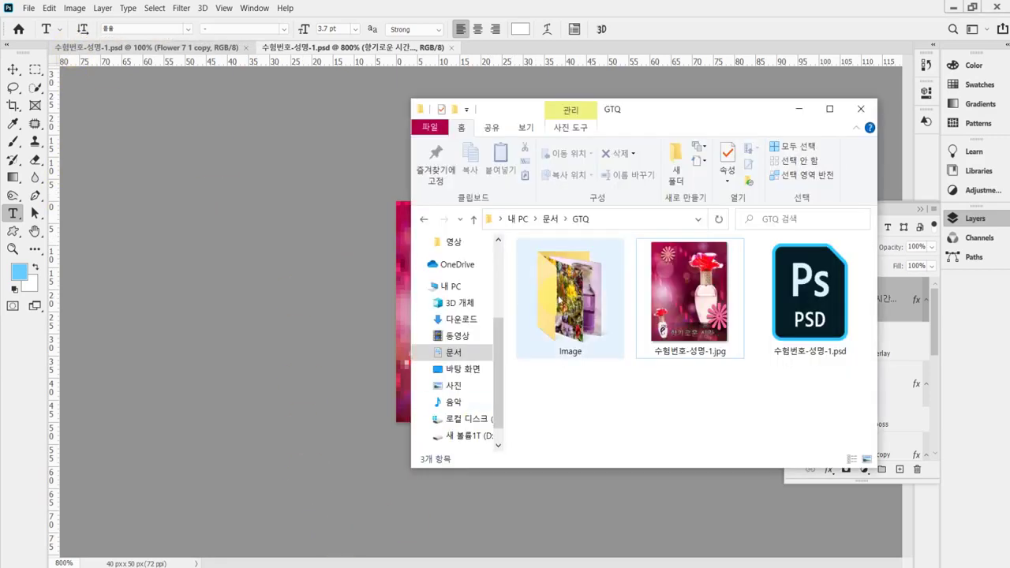
click(472, 370)
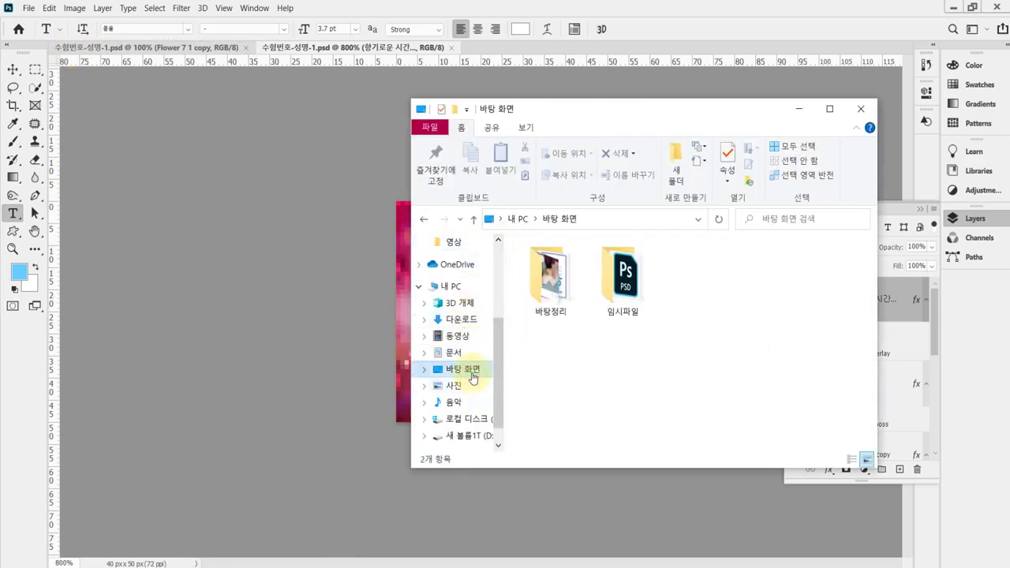
scroll(497, 424, down, 1)
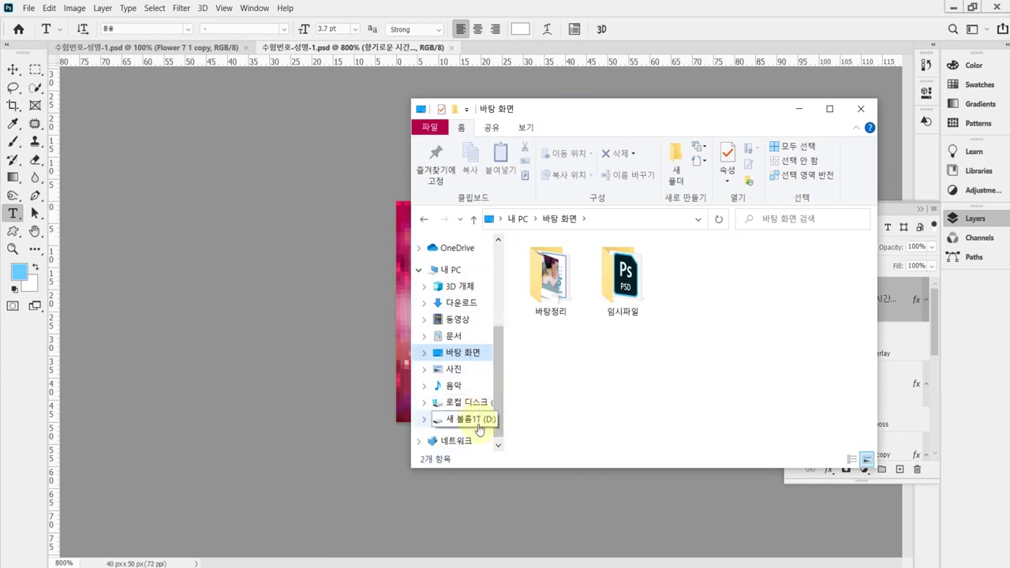
double_click(623, 278)
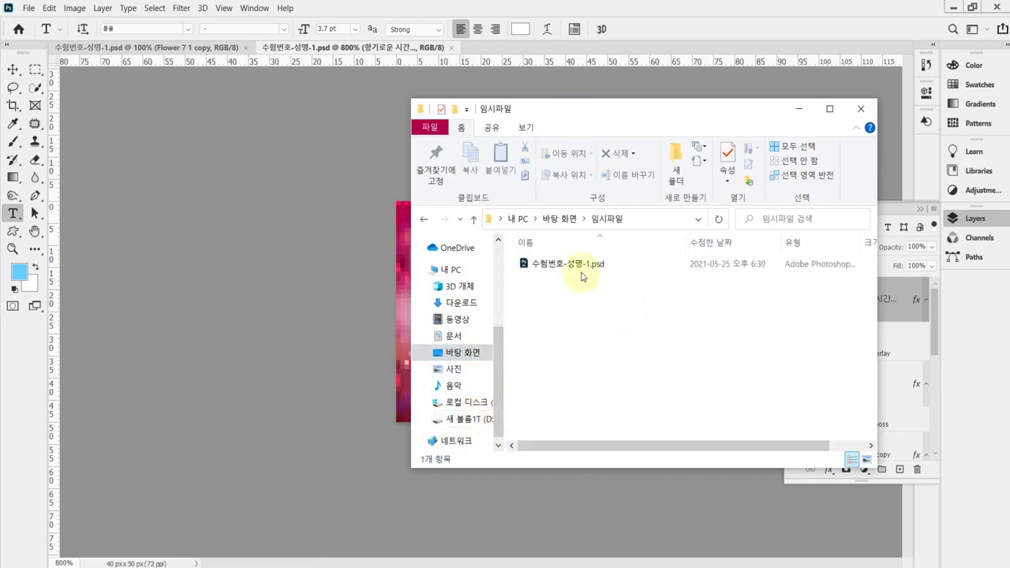
click(576, 266)
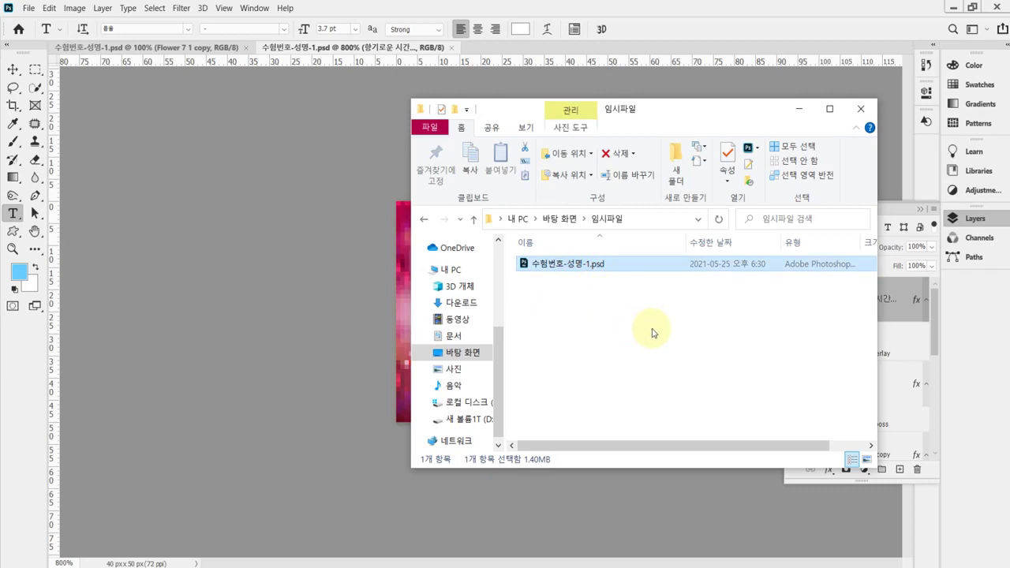
click(666, 20)
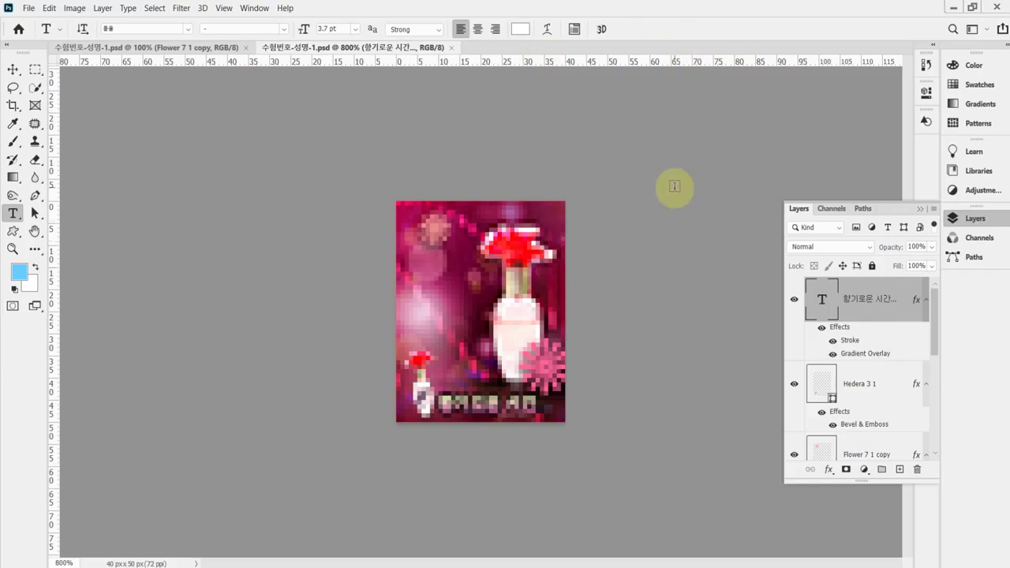
Consult the 문제 2 conditions in Acrobat Reader, and open 2급-2.jpg, 2급-3.jpg and 2급-4.jpg from GTQ's Image folder in Photoshop.
key(alt+Tab)
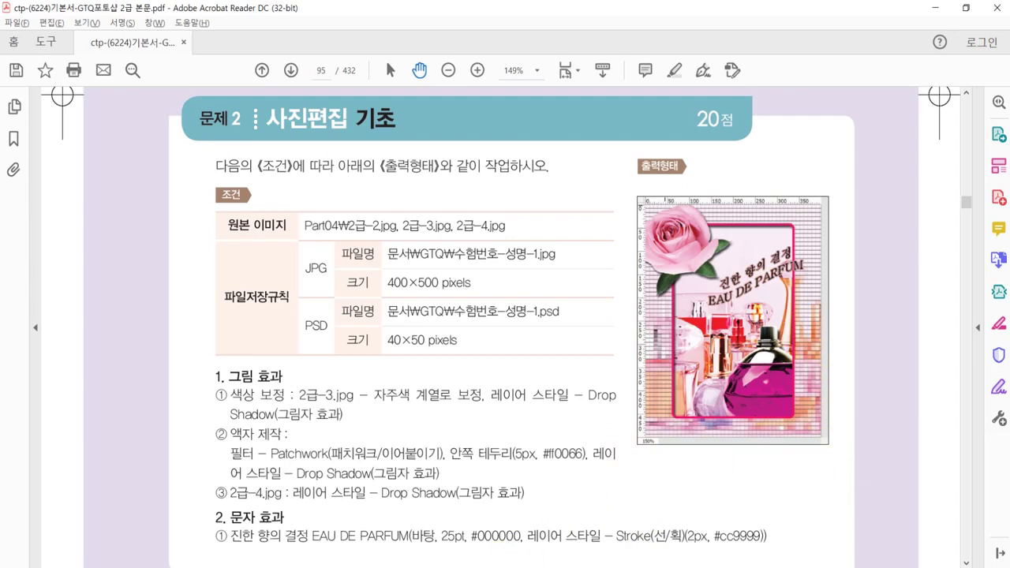
click(537, 541)
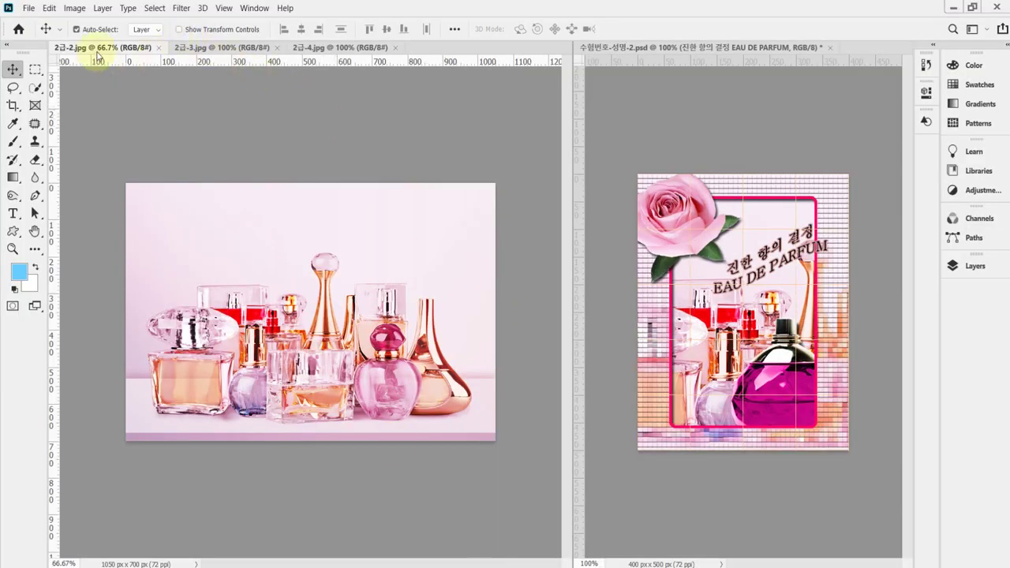
click(28, 10)
click(44, 34)
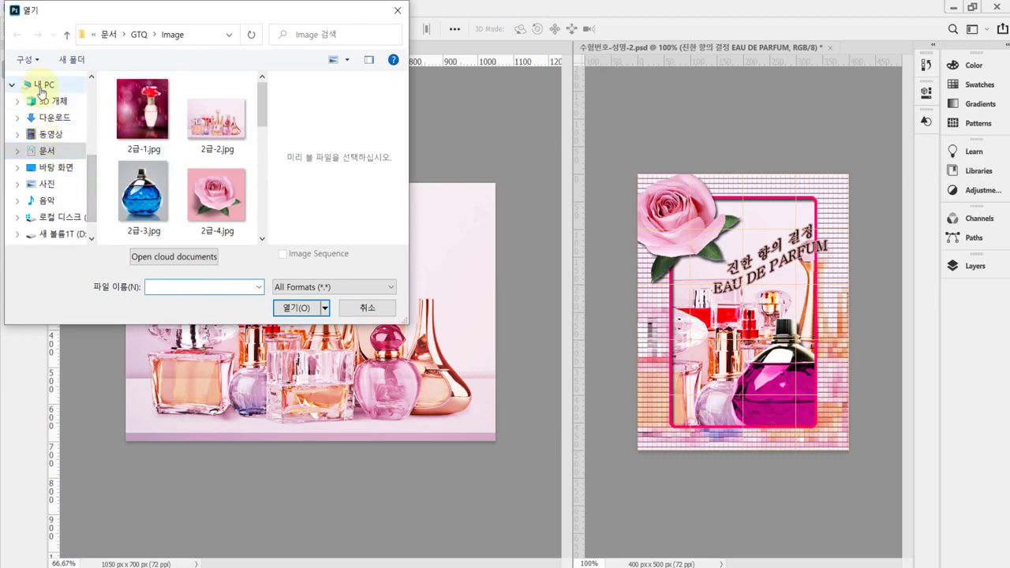
click(45, 152)
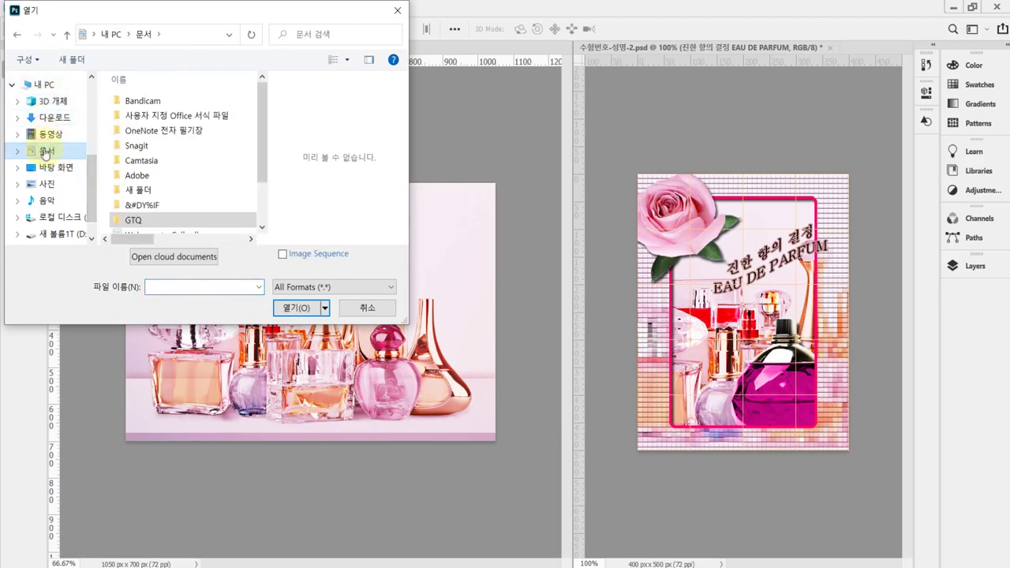
double_click(136, 223)
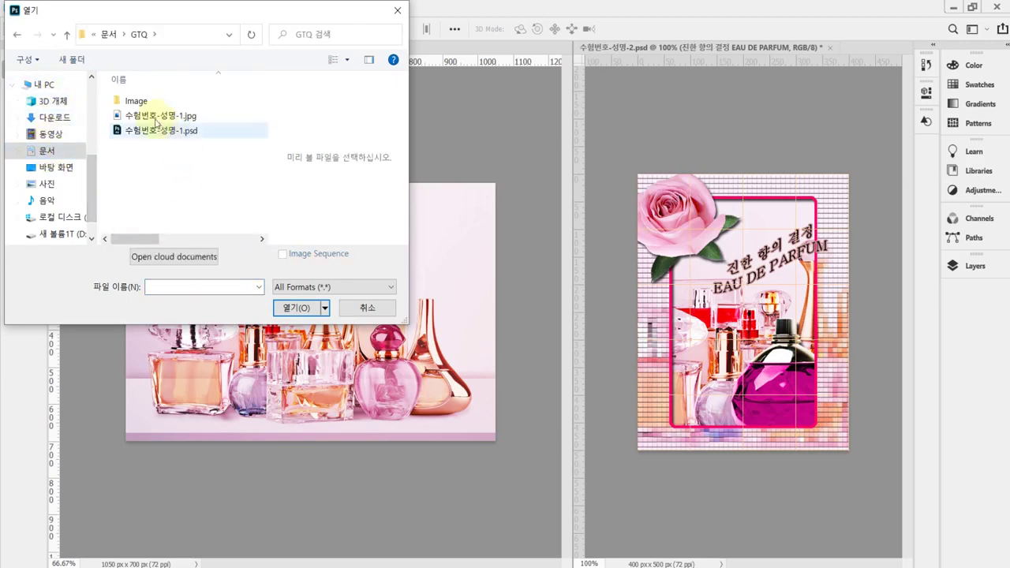
double_click(139, 101)
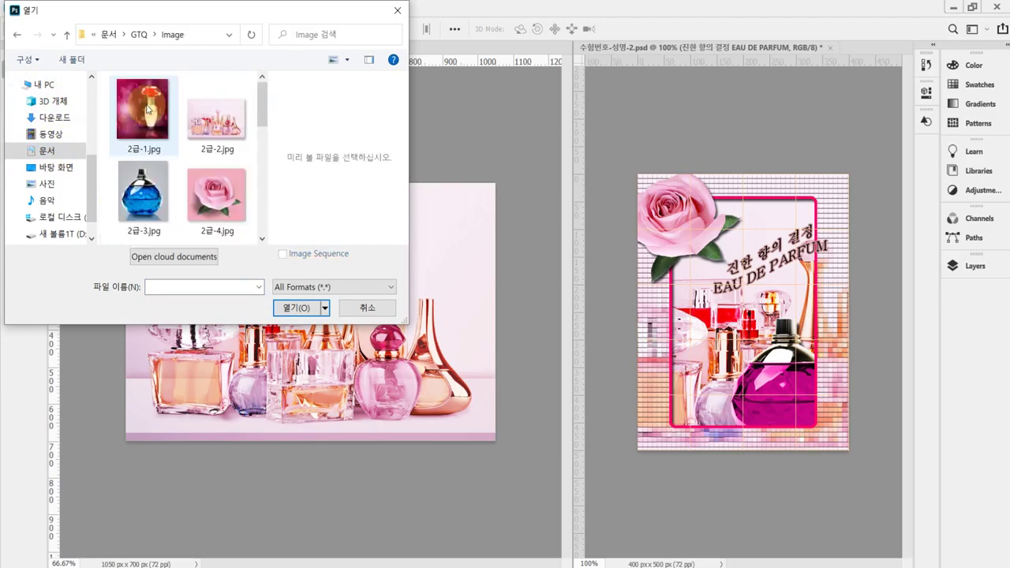
click(219, 123)
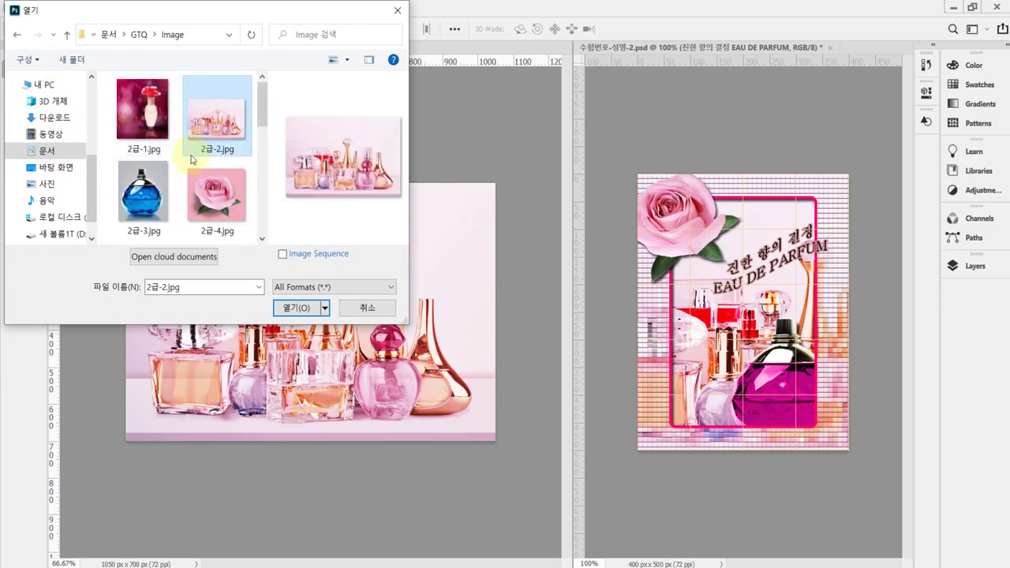
shift+click(211, 199)
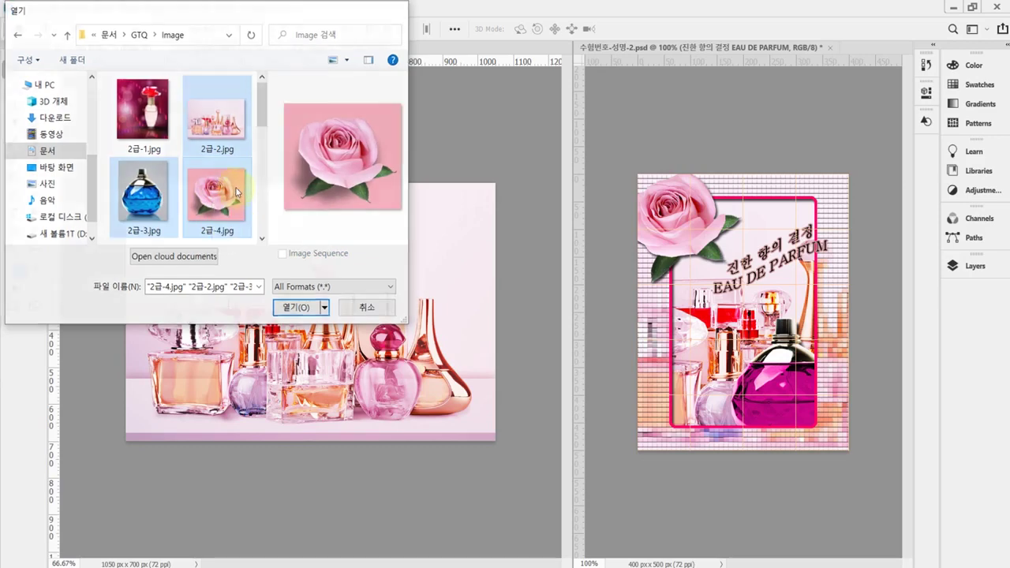
double_click(241, 196)
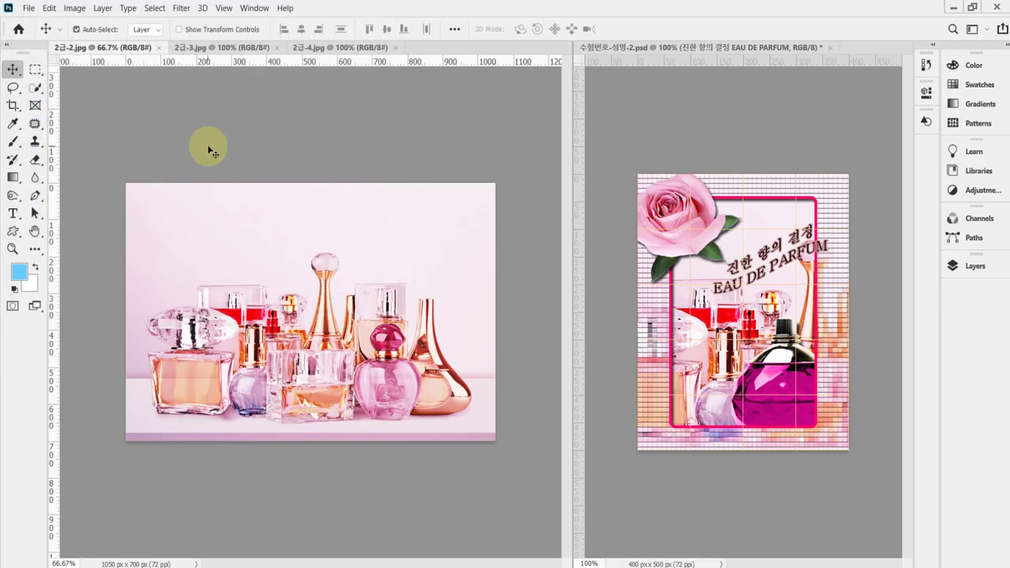
Create a new 400 × 500 pixel document at 72 pixels/inch in 8-bit RGB Color with a white background.
key(ctrl+n)
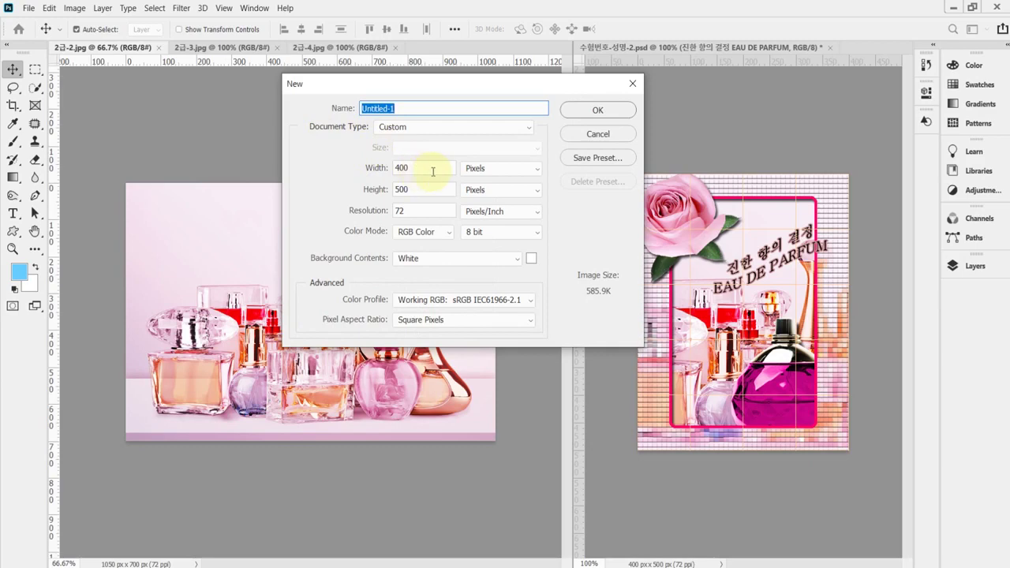
click(502, 170)
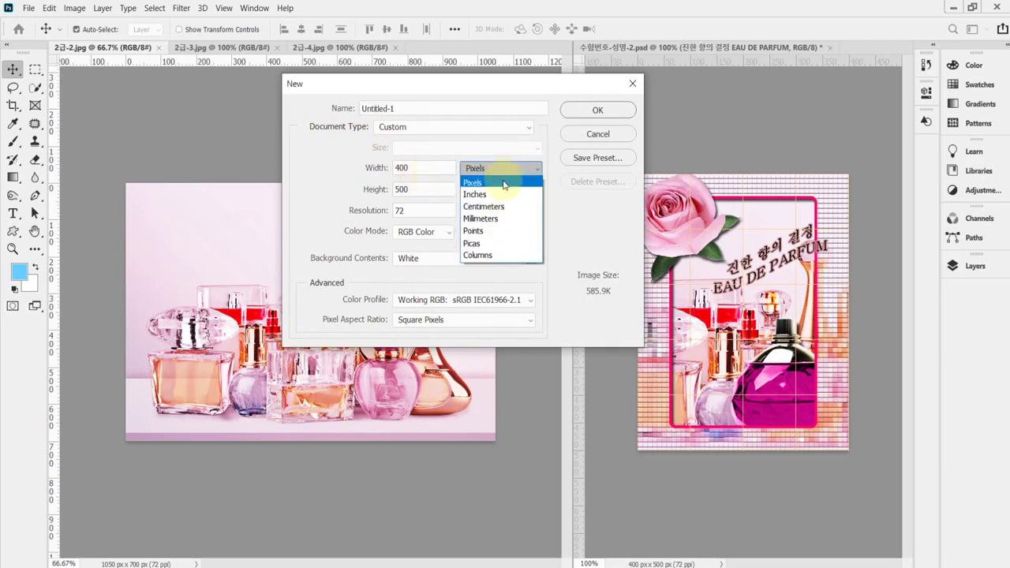
click(504, 184)
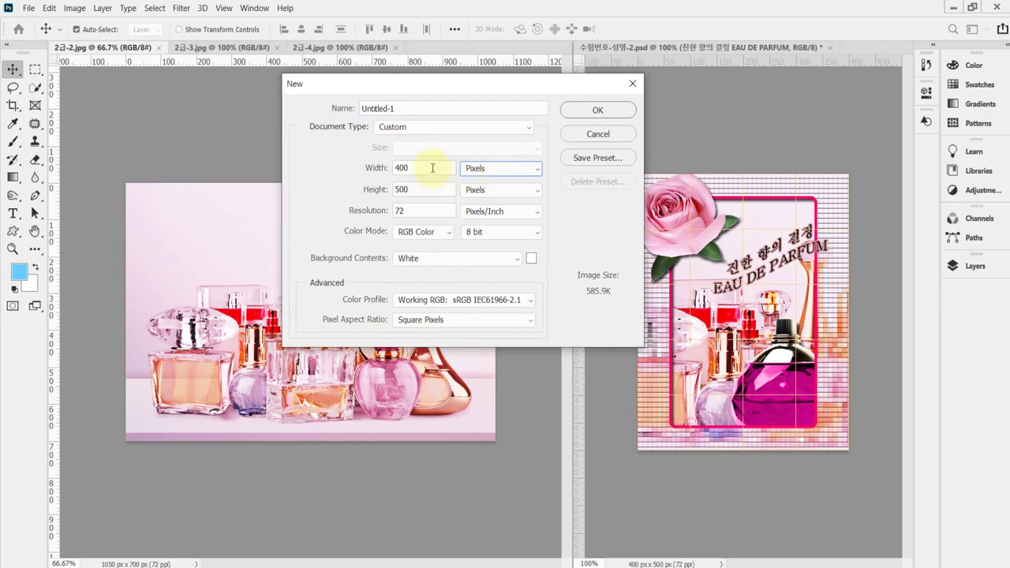
click(443, 169)
click(437, 189)
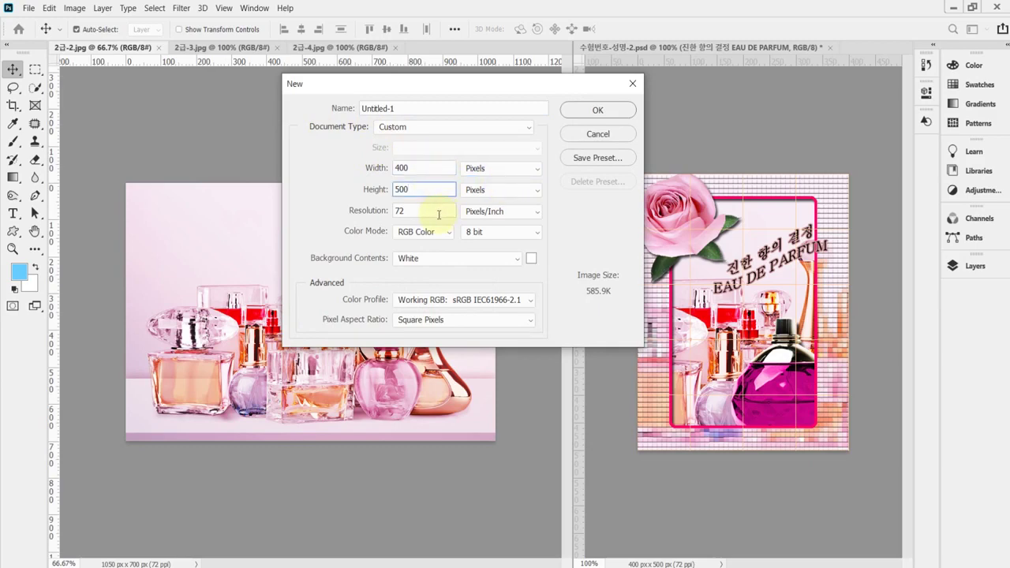
click(437, 214)
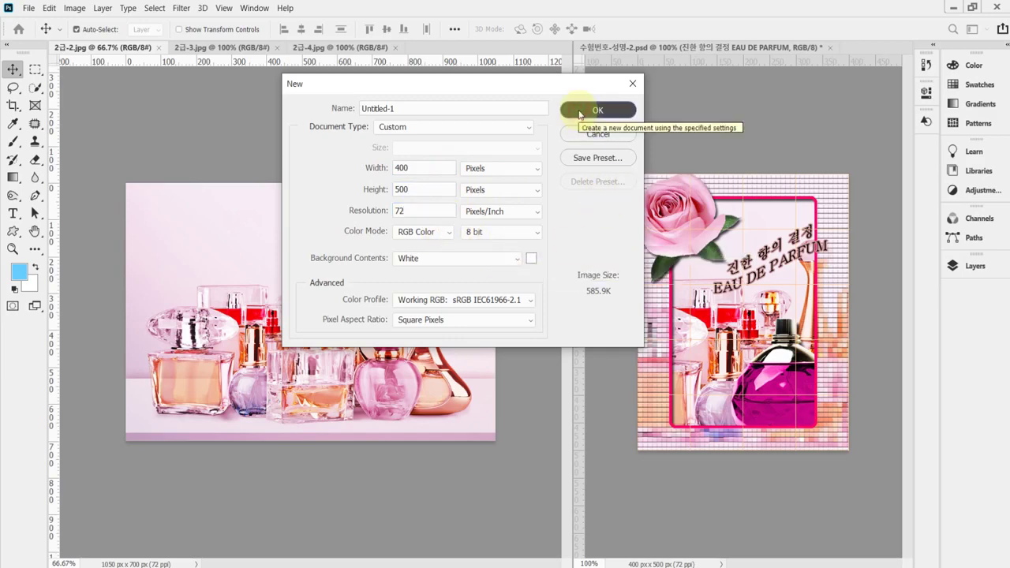
click(575, 114)
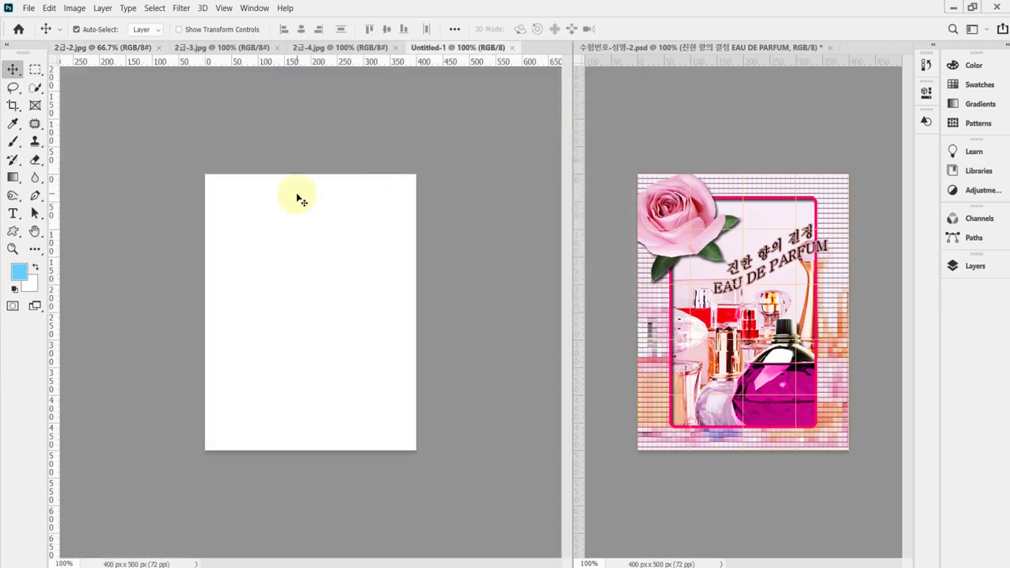
Show the grid on the blank document and check in the preferences that gridlines fall every 100 pixels with 1 subdivision.
key(ctrl+apostrophe)
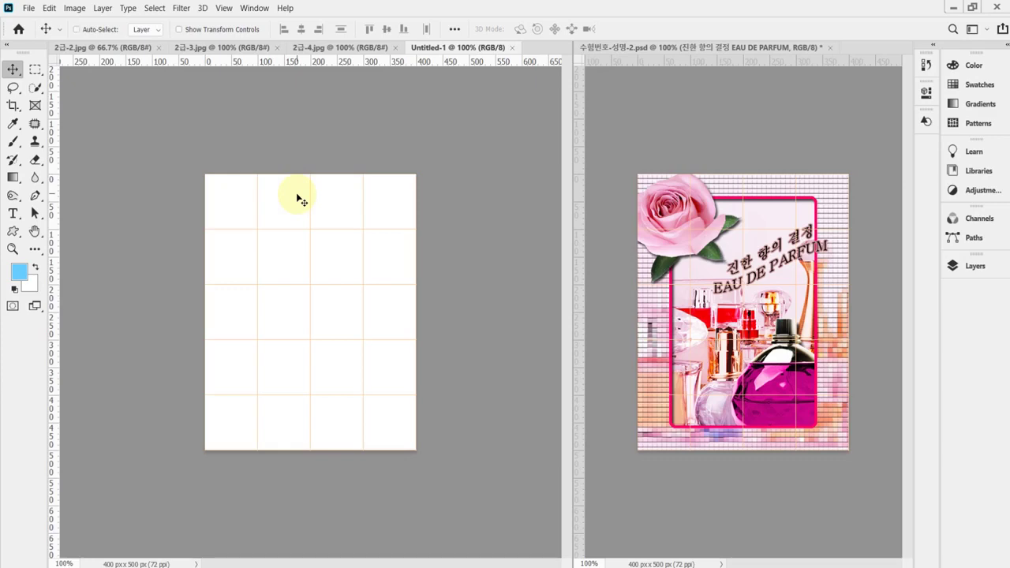
key(i)
key(ctrl+k)
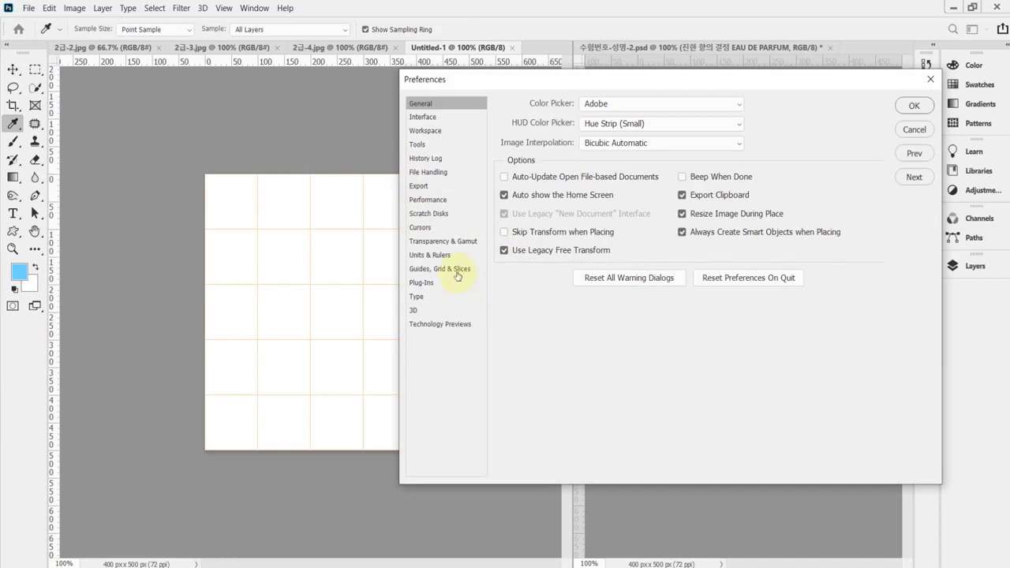
click(456, 269)
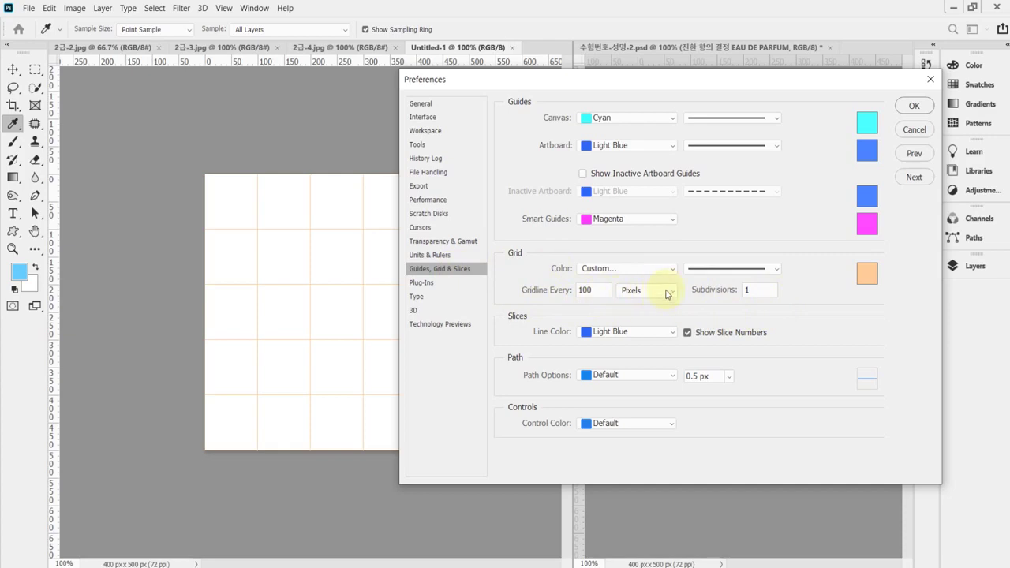
click(551, 288)
key(Return)
key(v)
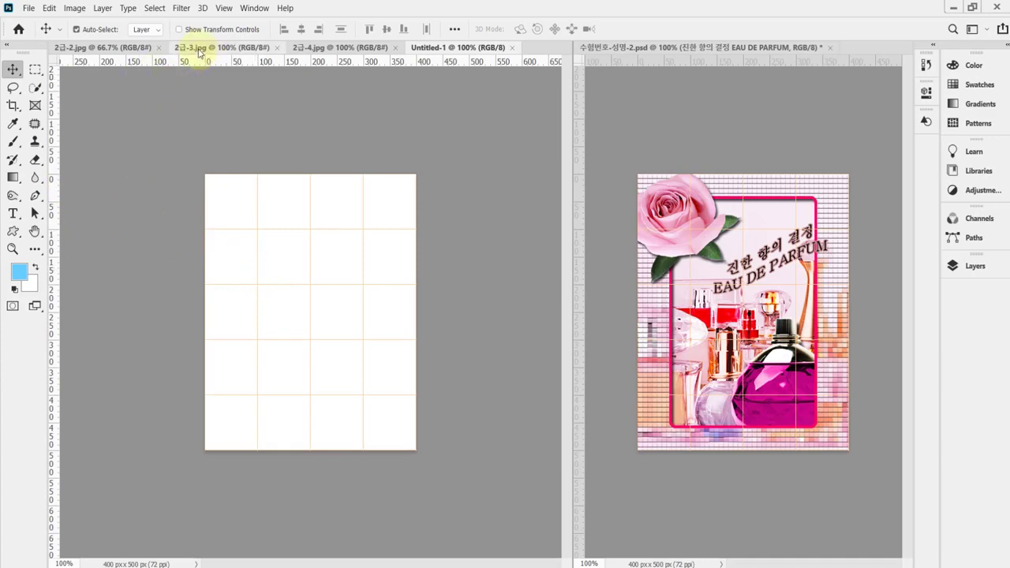
Copy the whole 2급-2.jpg perfume photo into the blank document and align it with the canvas's upper-left corner.
click(106, 49)
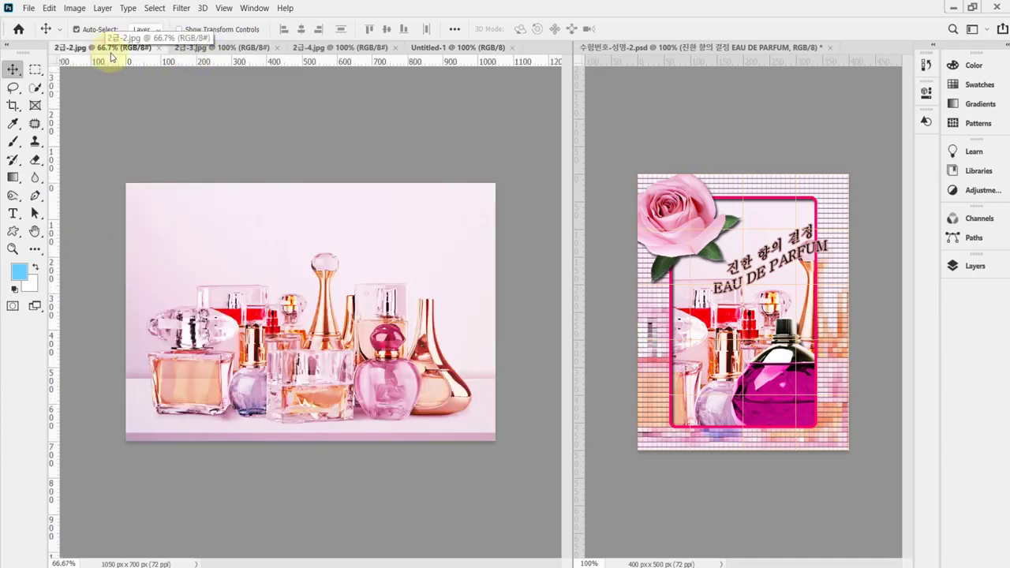
key(ctrl+a)
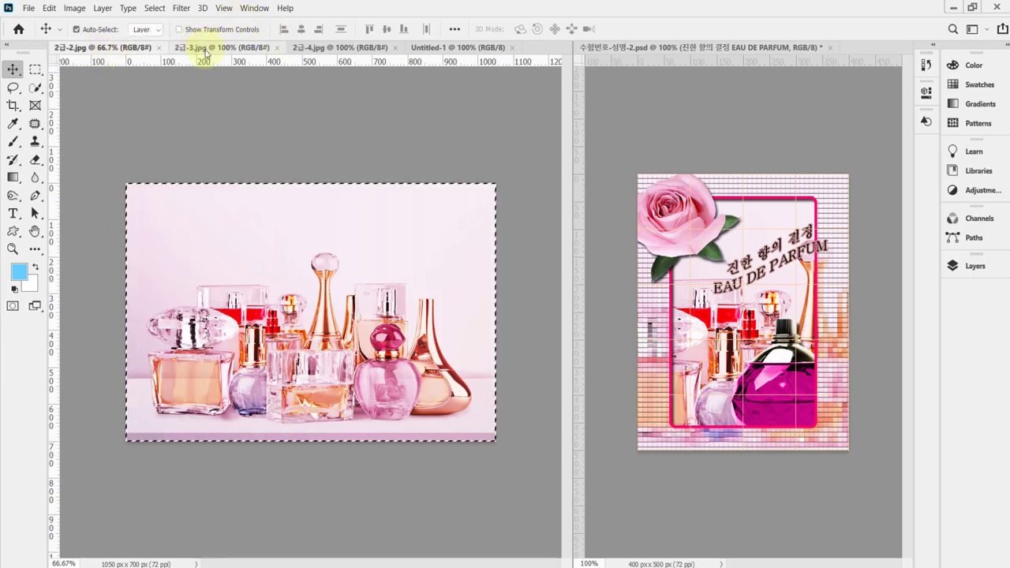
click(451, 48)
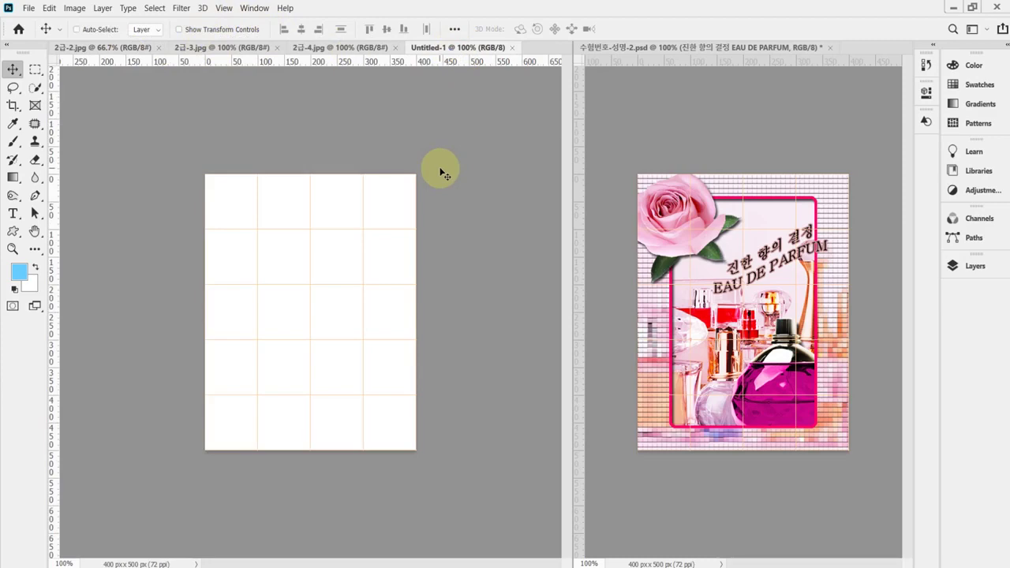
key(ctrl+v)
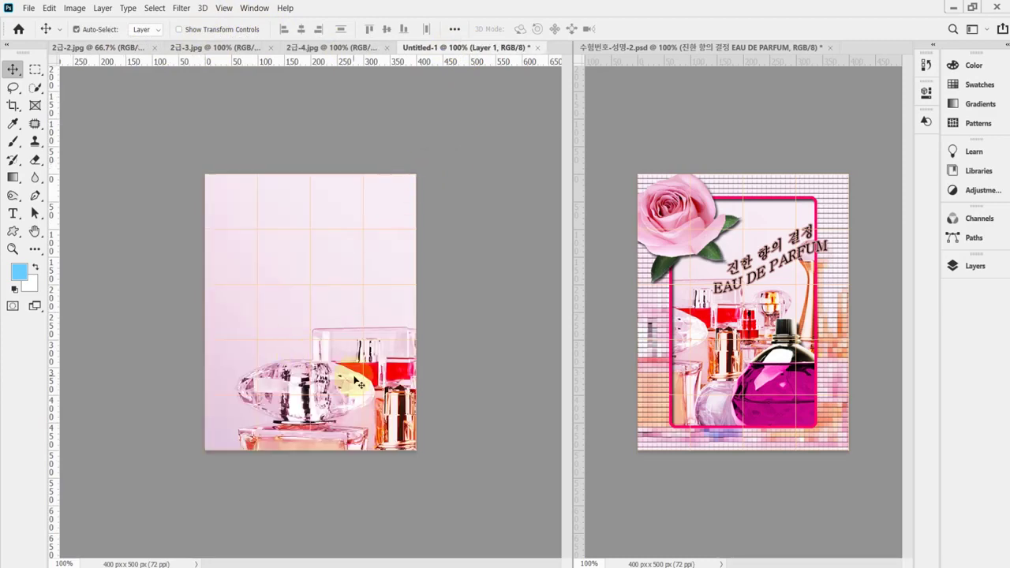
drag(384, 392, 377, 387)
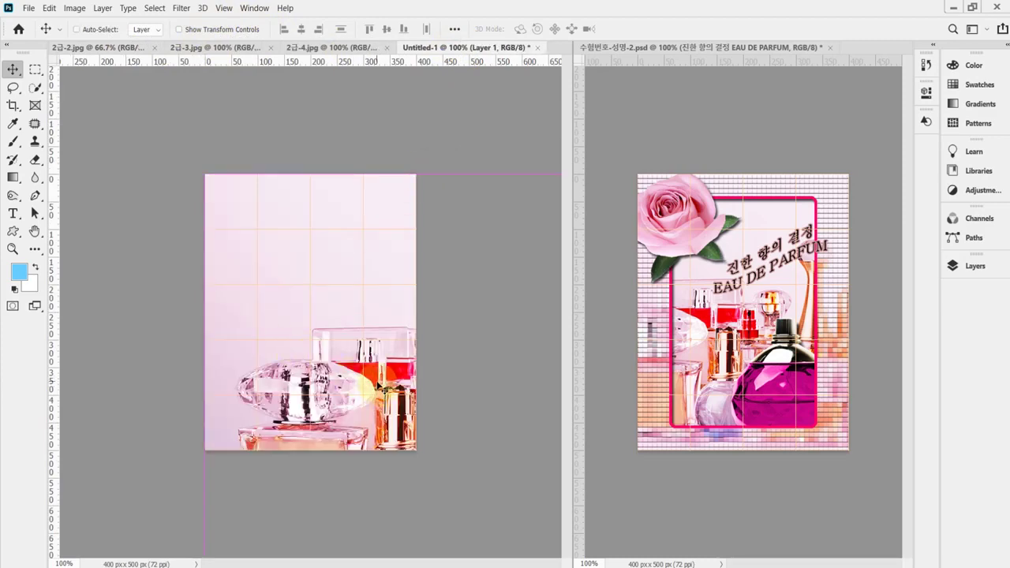
Free-transform the pasted perfume photo proportionally to 79% and move it to about X 315 px, Y 250 px.
key(ctrl+t)
drag(359, 335, 343, 181)
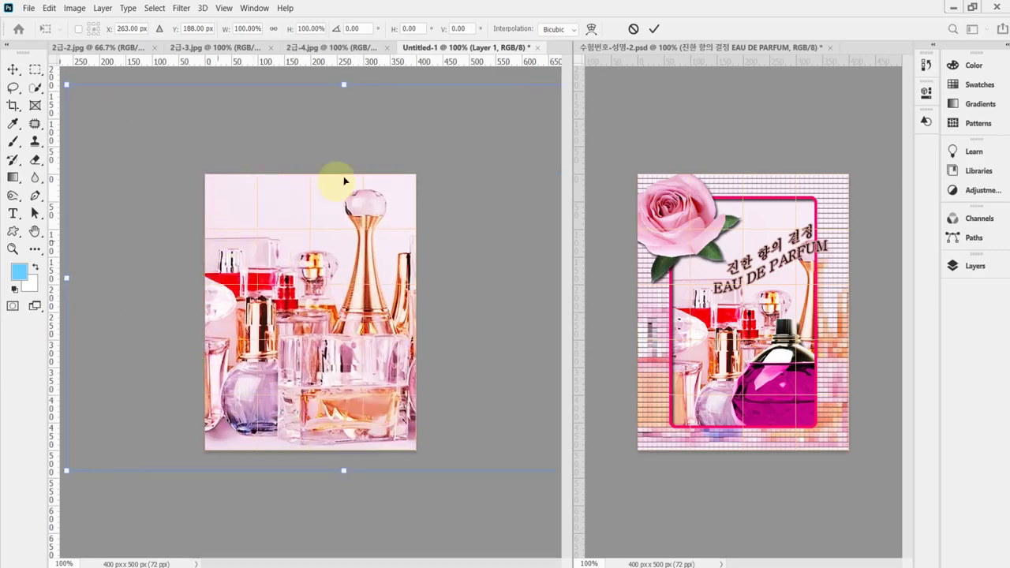
click(274, 29)
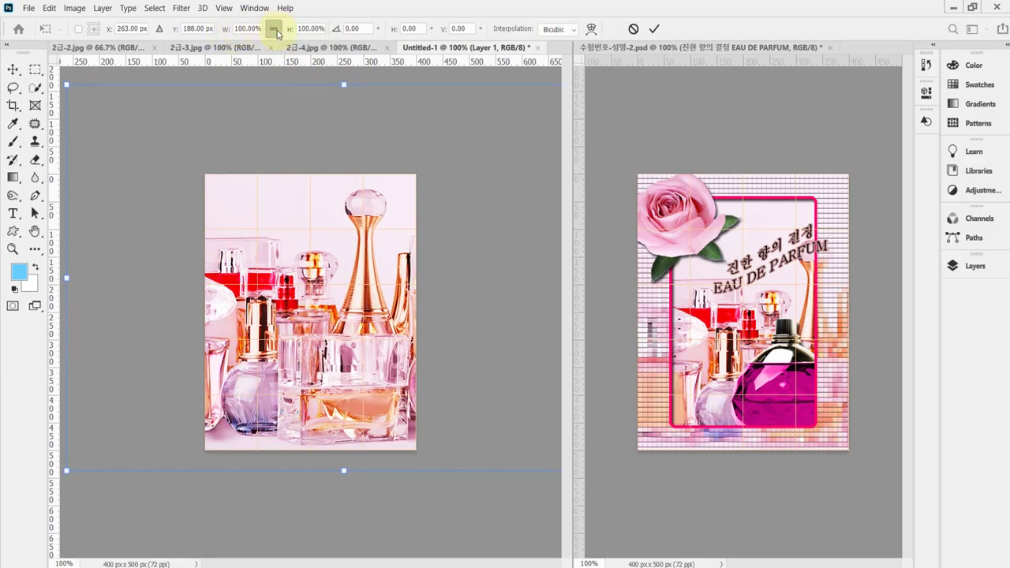
drag(223, 31, 204, 34)
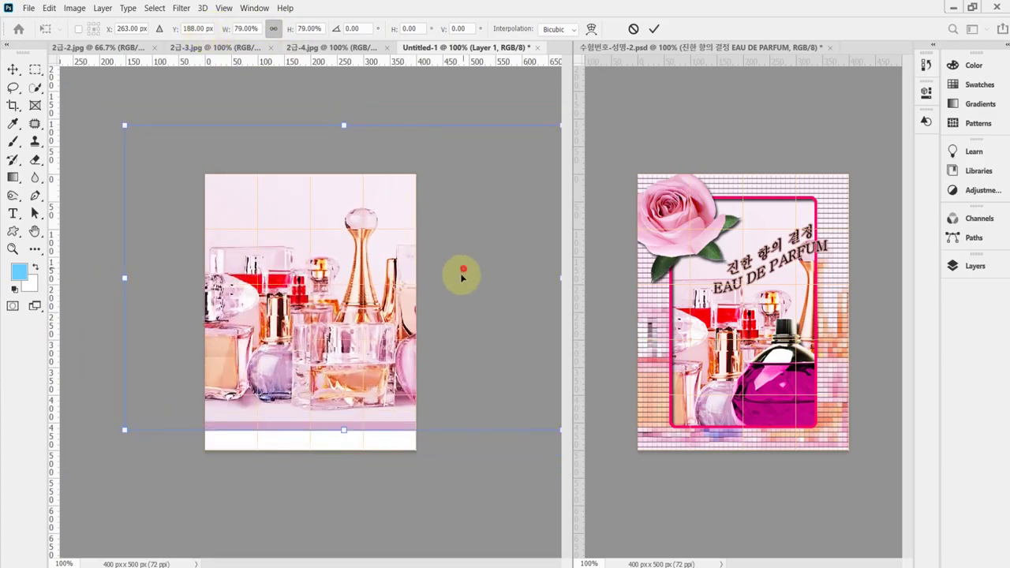
drag(463, 275, 458, 308)
drag(406, 332, 444, 330)
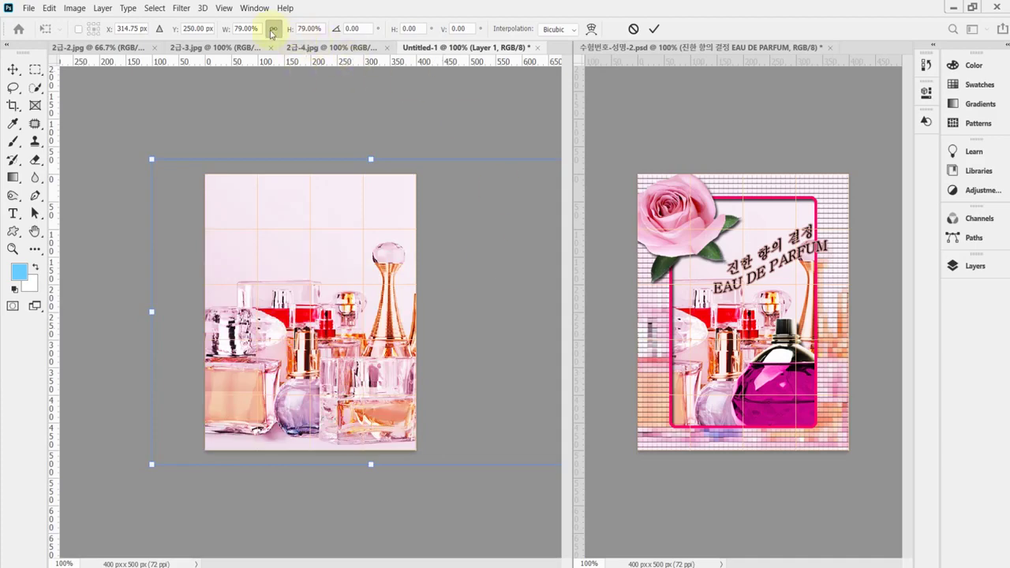
Enlarge the perfume photo proportionally to 88% and shift it to X 300 px, matching the reference poster.
drag(221, 34, 227, 30)
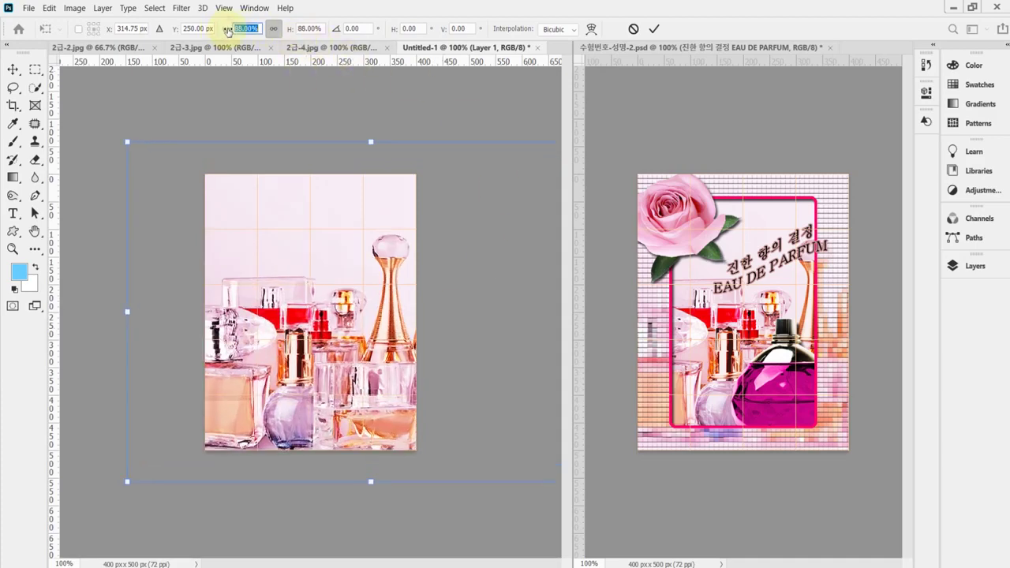
drag(418, 271, 410, 271)
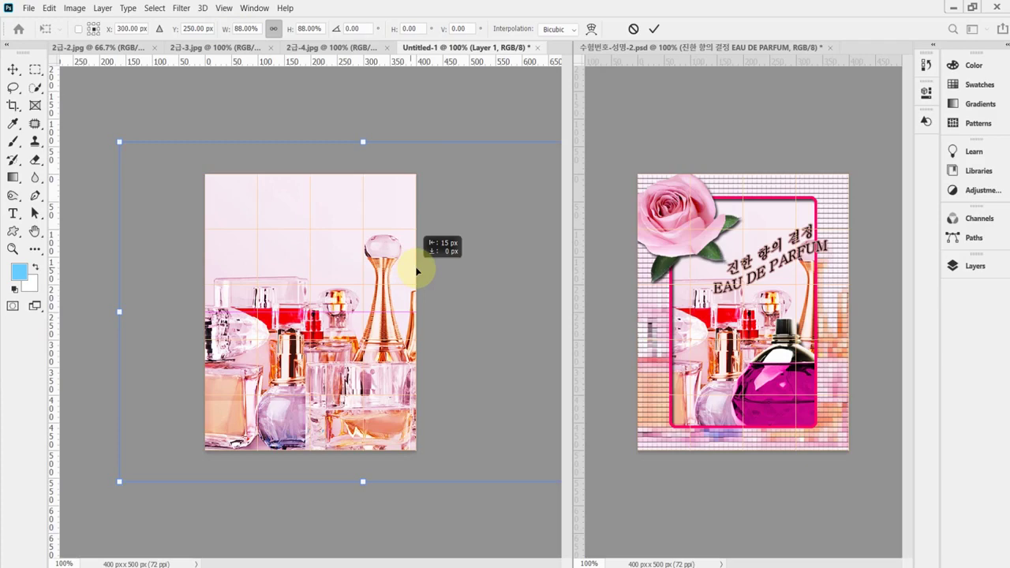
drag(418, 271, 415, 271)
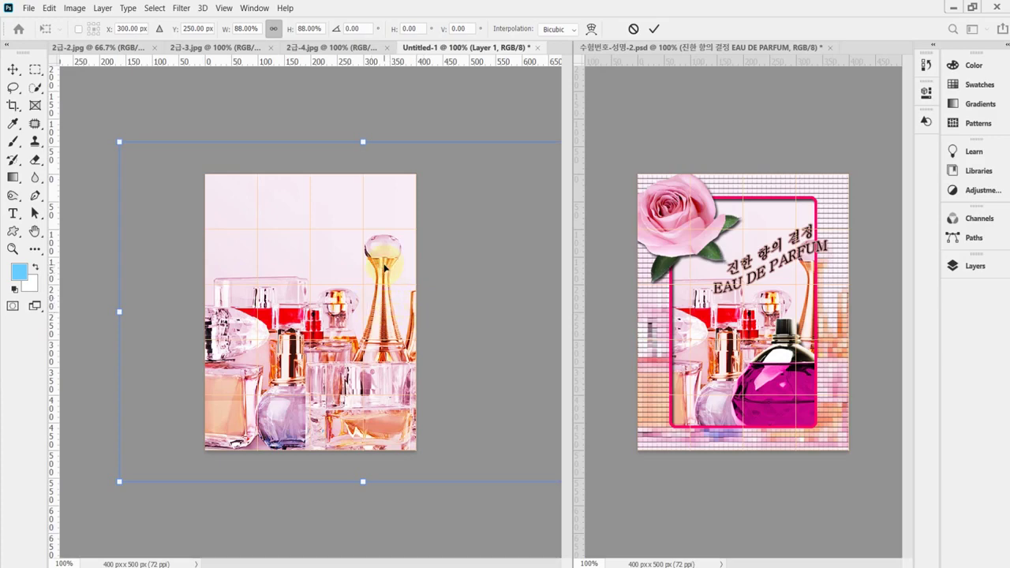
Fine-tune the perfume photo to about 84.5% scale at X 303 px, Y 253 px, and apply the transform.
drag(117, 141, 126, 148)
mouse_move(381, 377)
mouse_down()
mouse_move(424, 387)
mouse_move(391, 383)
mouse_up()
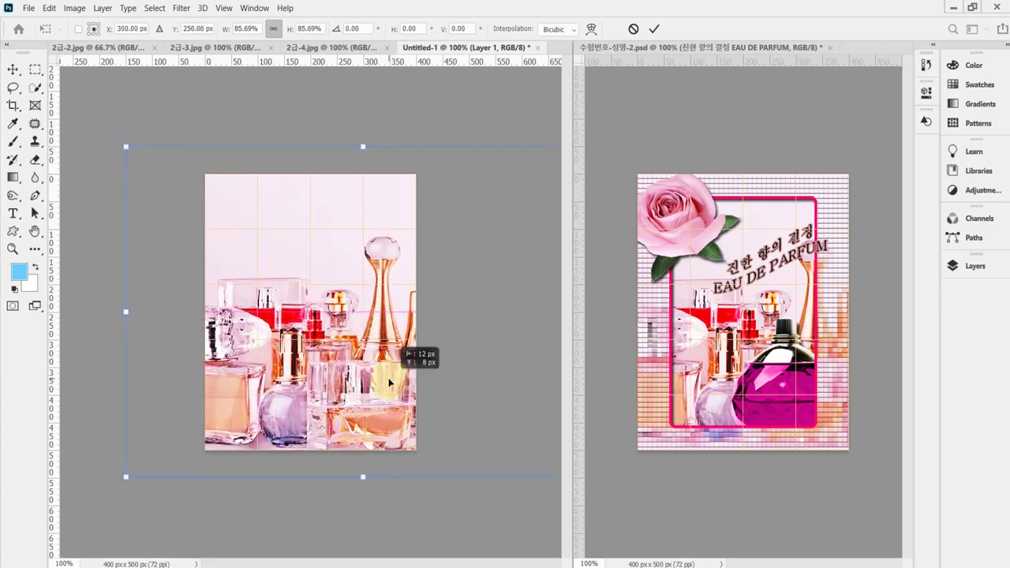
drag(126, 147, 131, 151)
drag(388, 354, 384, 353)
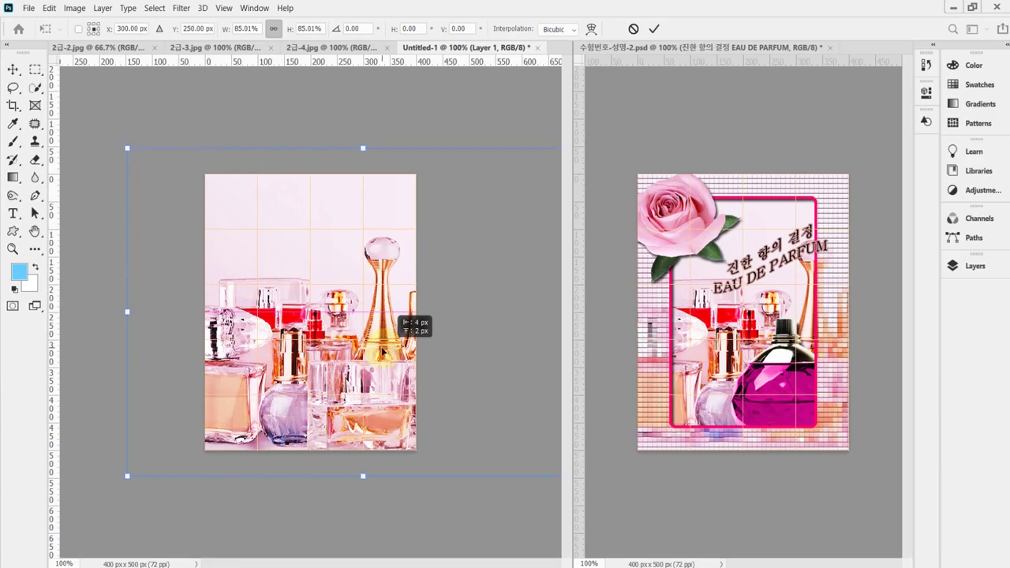
drag(382, 352, 380, 353)
key(ctrl+z)
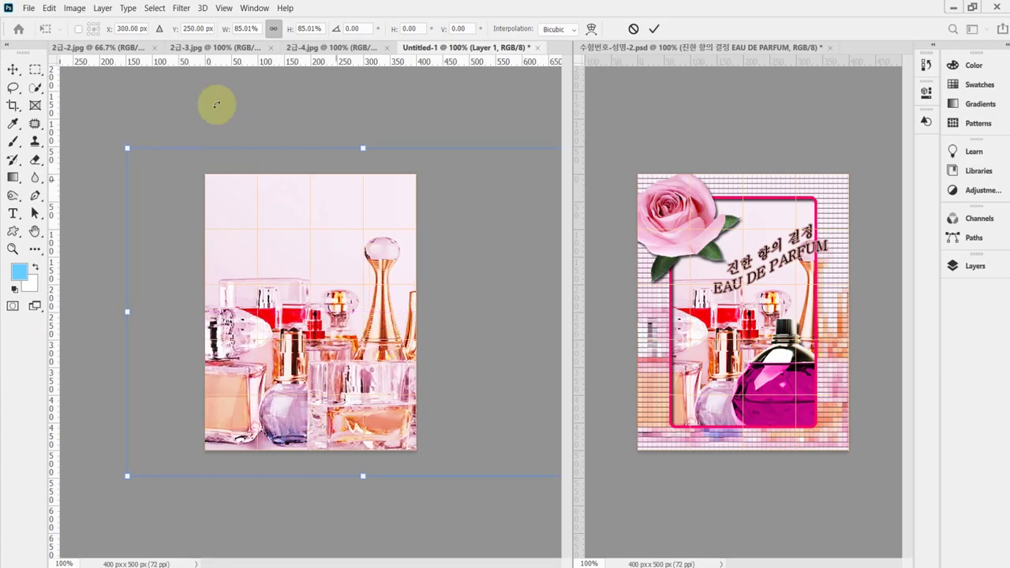
drag(130, 149, 132, 151)
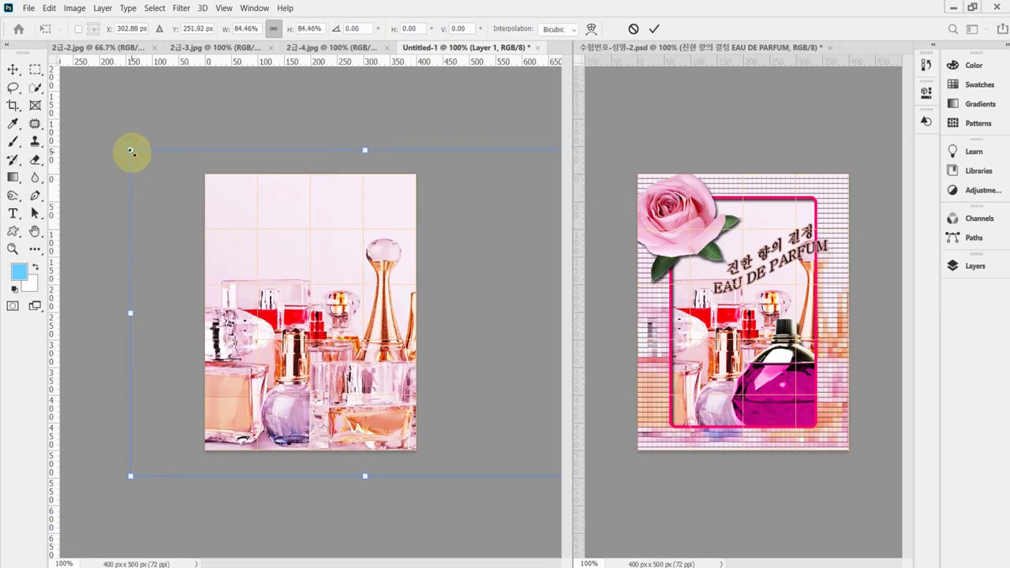
key(Down)
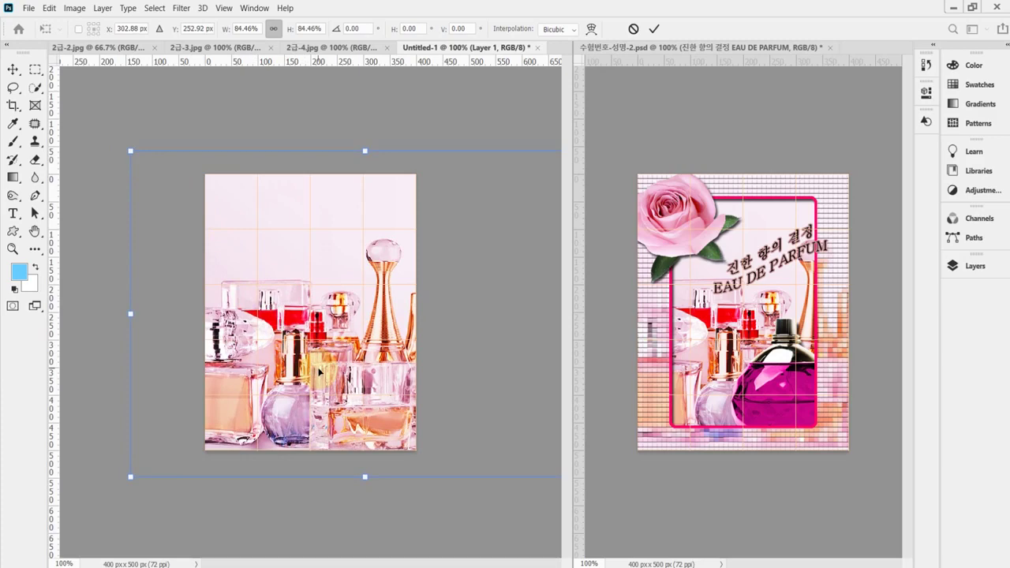
key(Return)
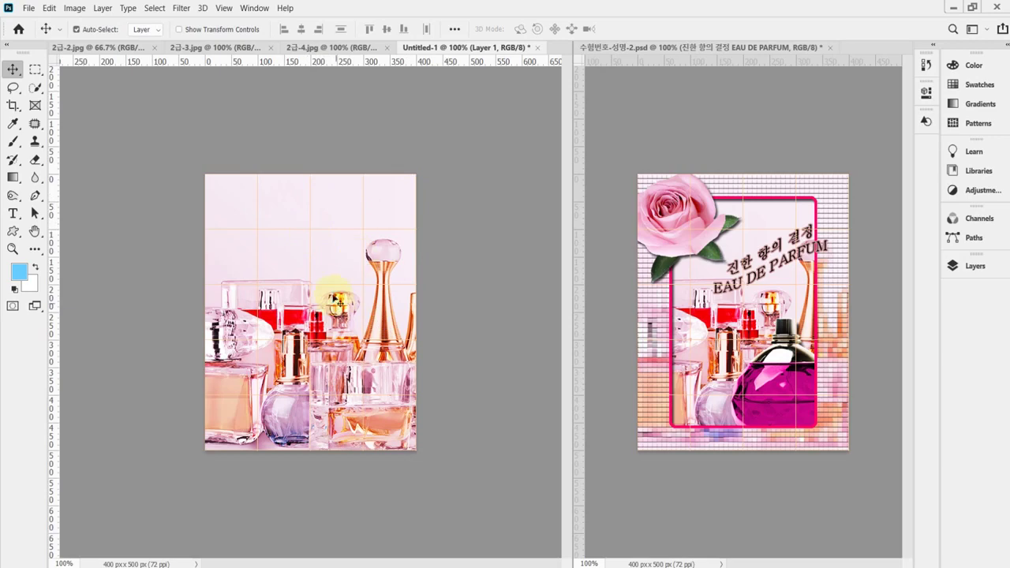
Start saving the document under a new name, choosing the desktop's 임시파일 folder as the destination.
key(ctrl)
key(ctrl+shift+s)
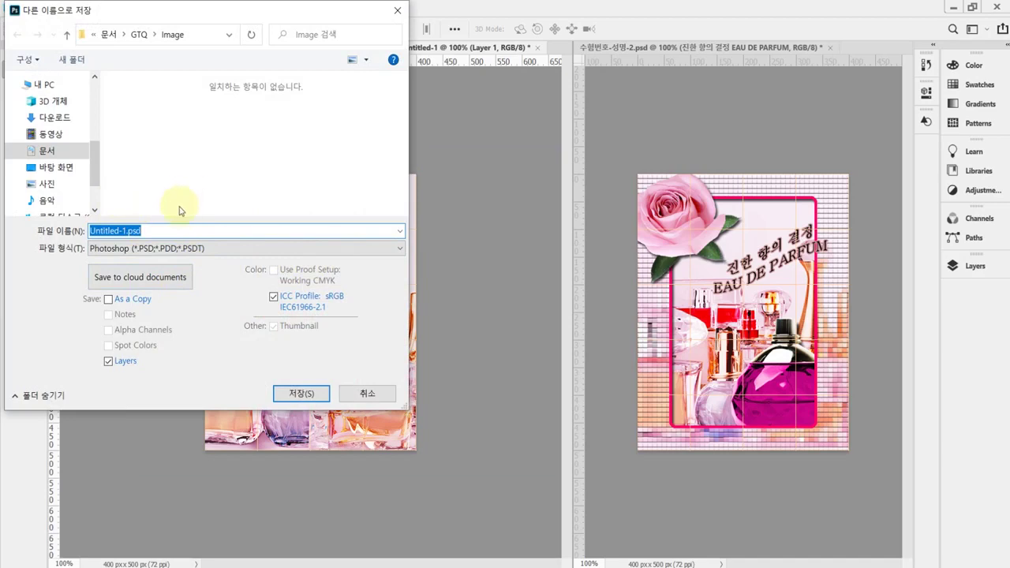
click(68, 169)
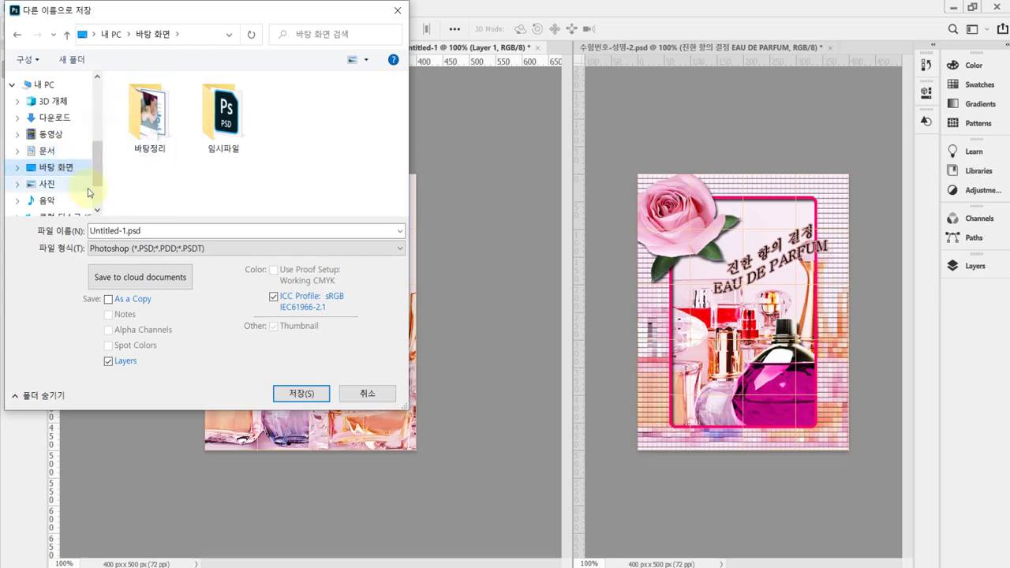
scroll(82, 189, down, 1)
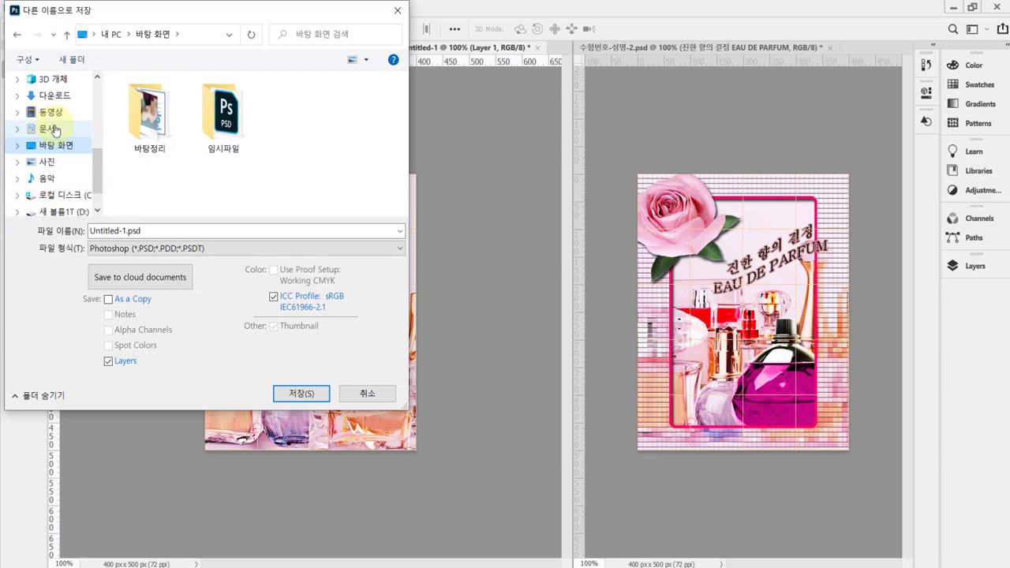
click(224, 116)
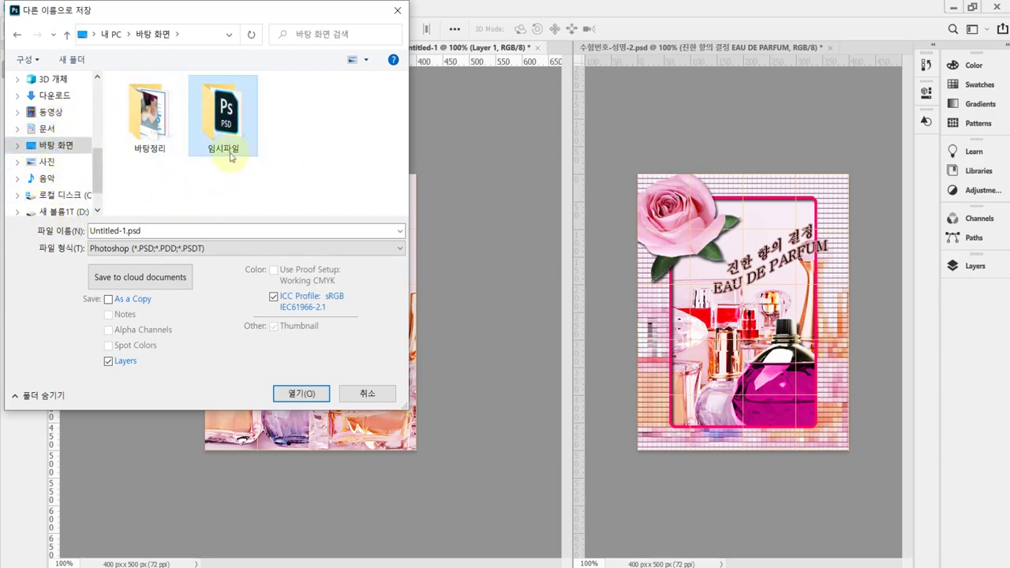
click(210, 121)
double_click(210, 121)
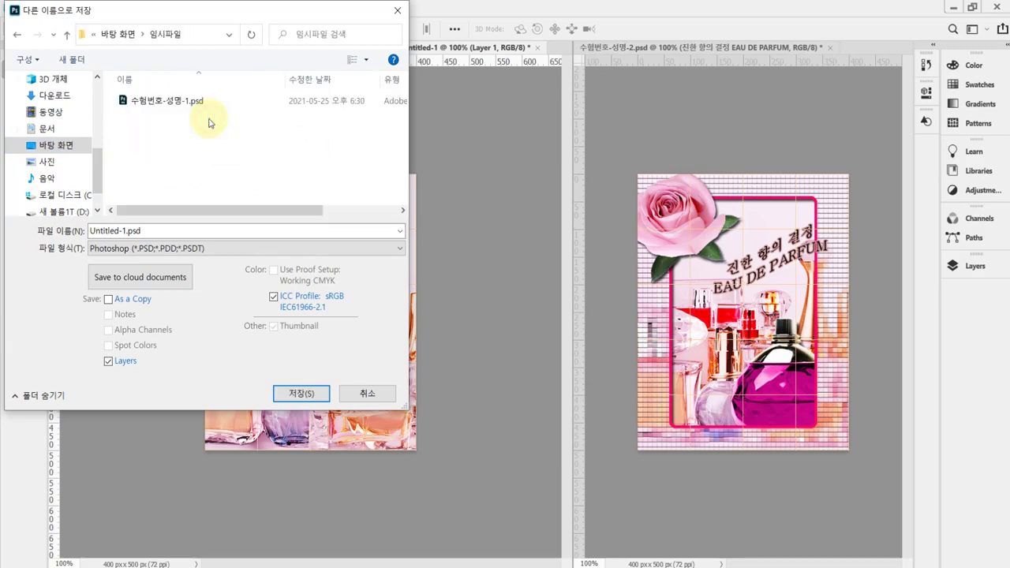
Name the file 수험번호-성명-2 after the existing backup's pattern and save it in Photoshop format.
click(170, 231)
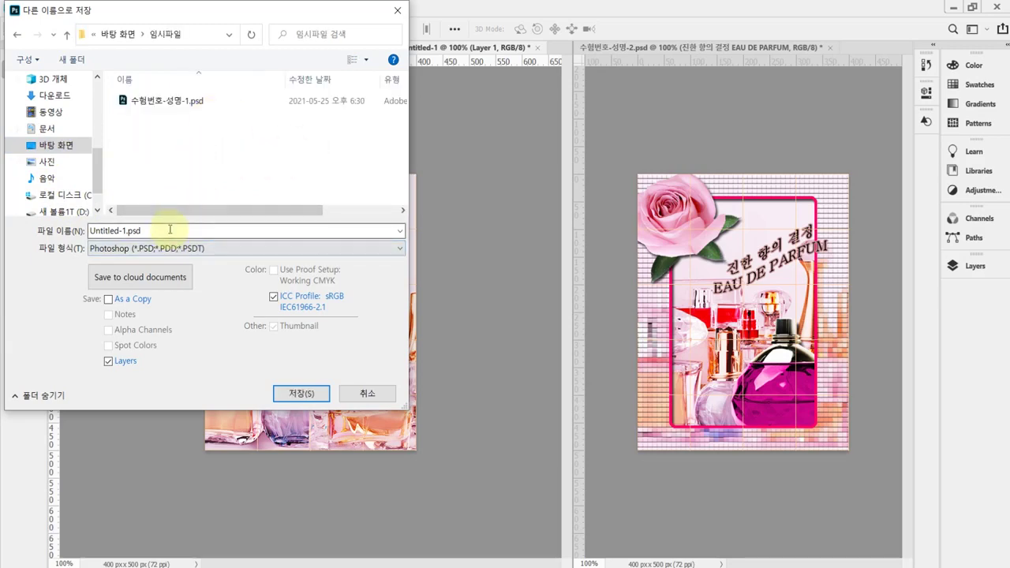
click(152, 251)
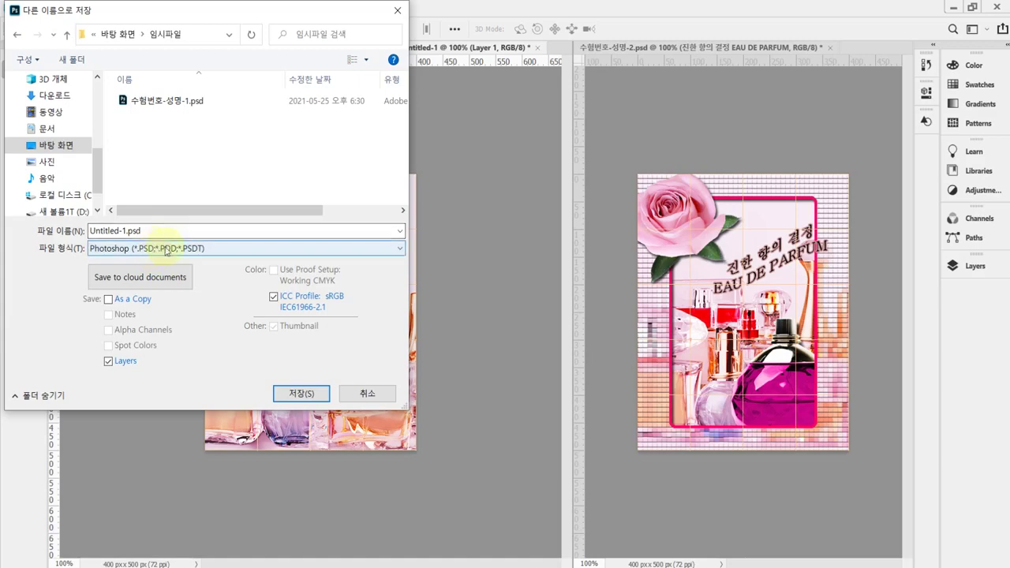
click(46, 147)
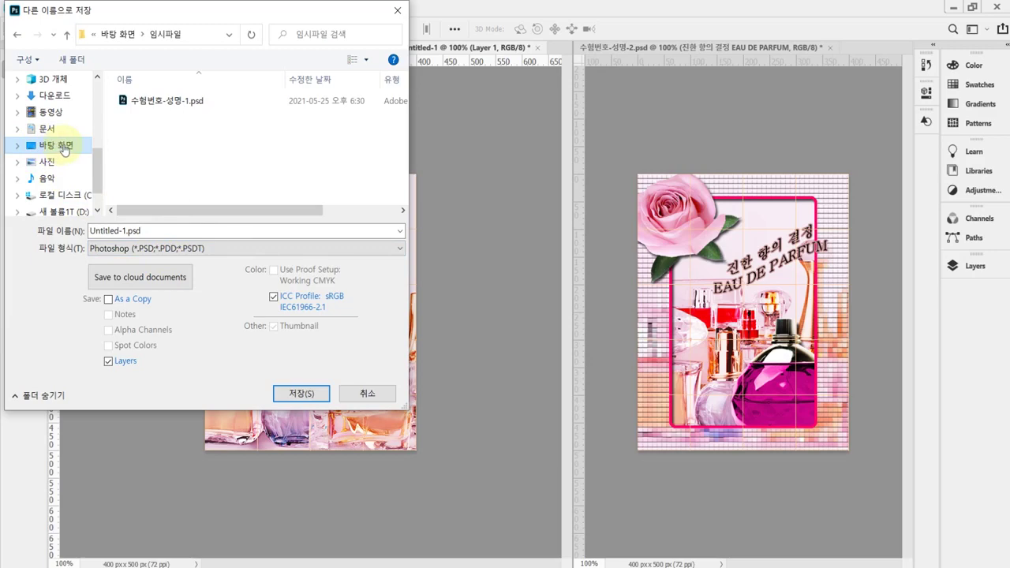
click(180, 102)
click(143, 230)
mouse_move(162, 231)
mouse_down()
mouse_move(148, 230)
mouse_move(177, 231)
mouse_up()
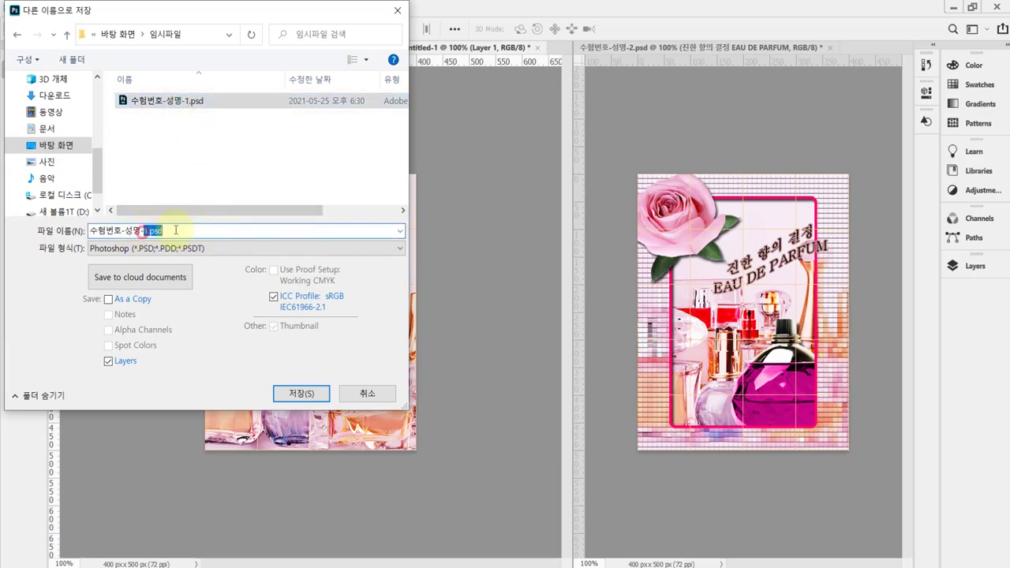
text(2)
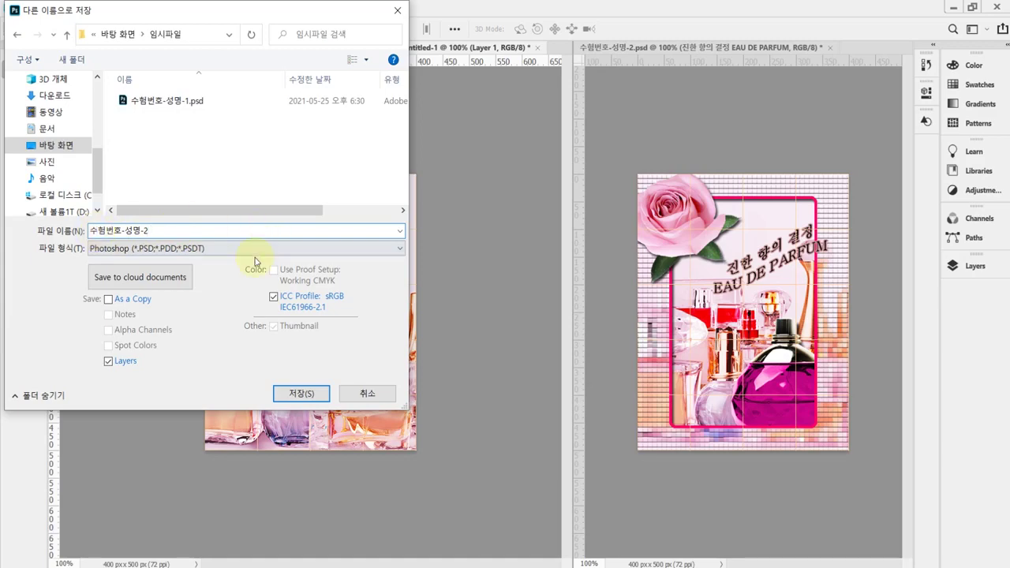
click(301, 394)
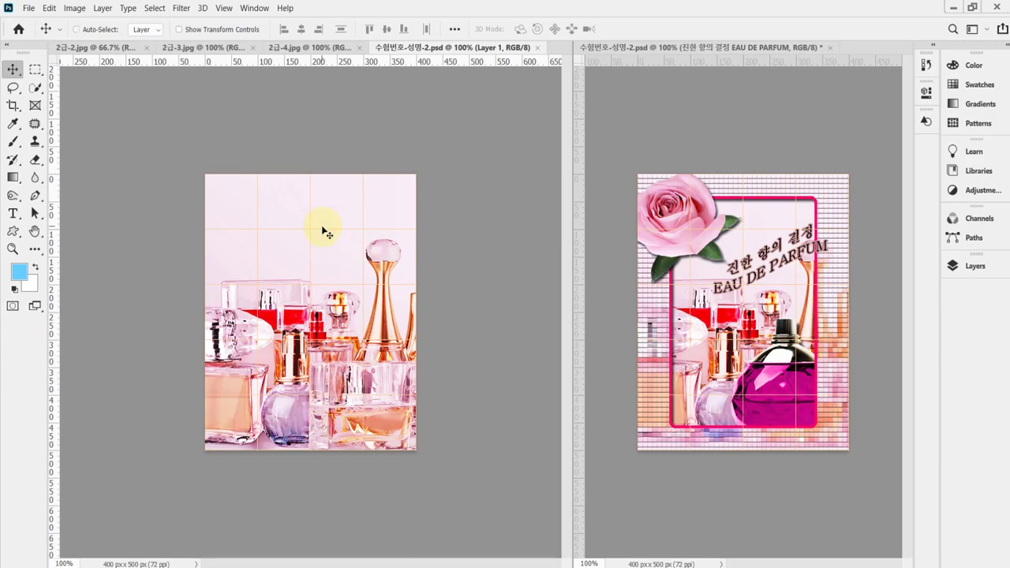
Duplicate the perfume photo layer and display the document's layer list.
key(ctrl+j)
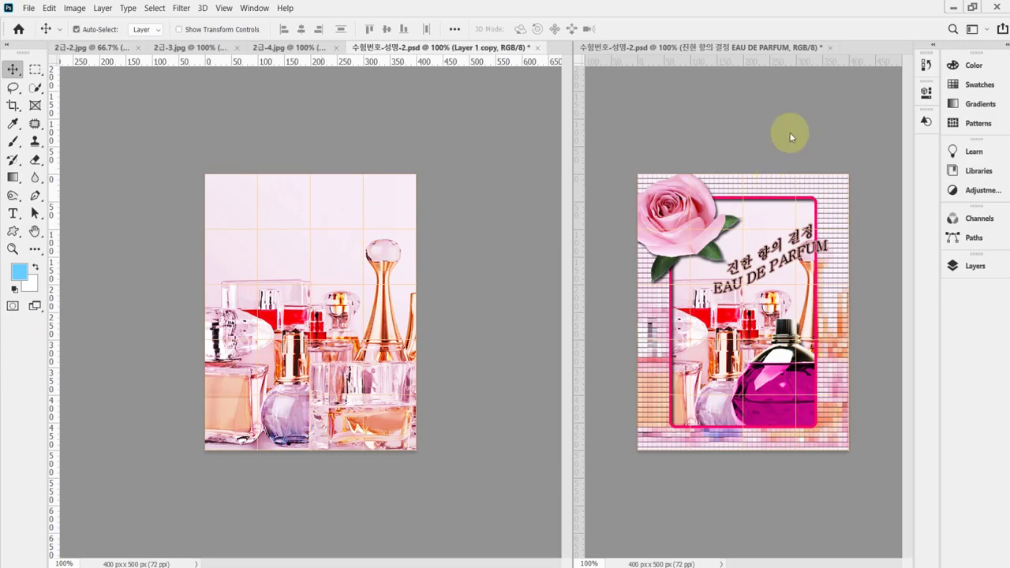
click(975, 267)
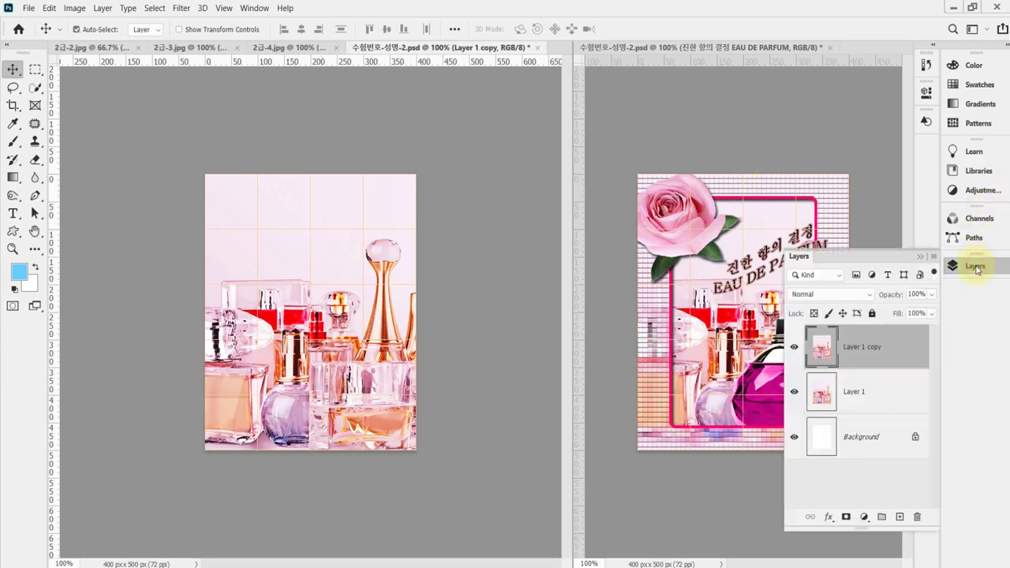
Apply the Patchwork texture filter with square size 4 and relief 8 to the duplicated perfume photo layer.
double_click(860, 347)
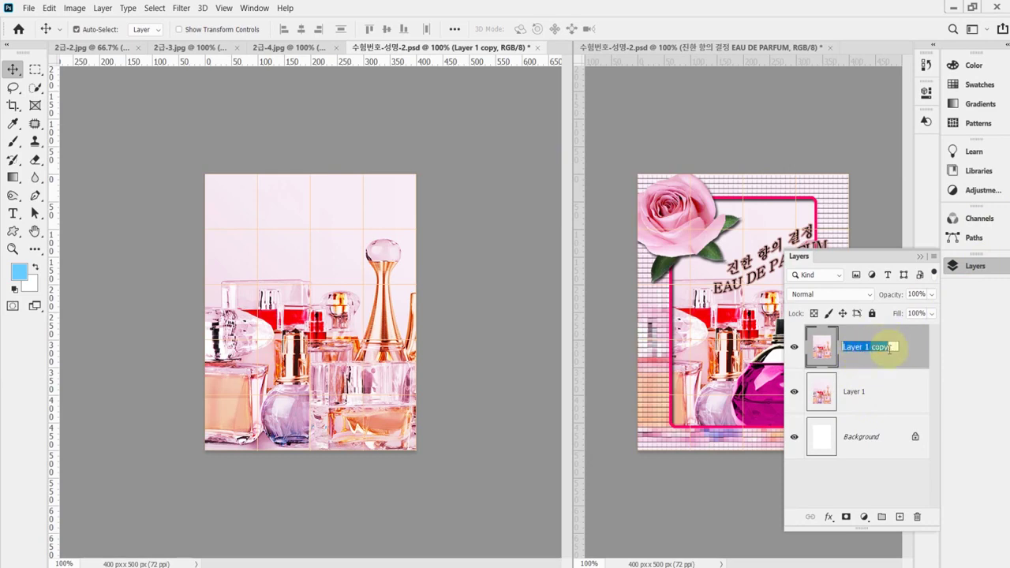
click(975, 268)
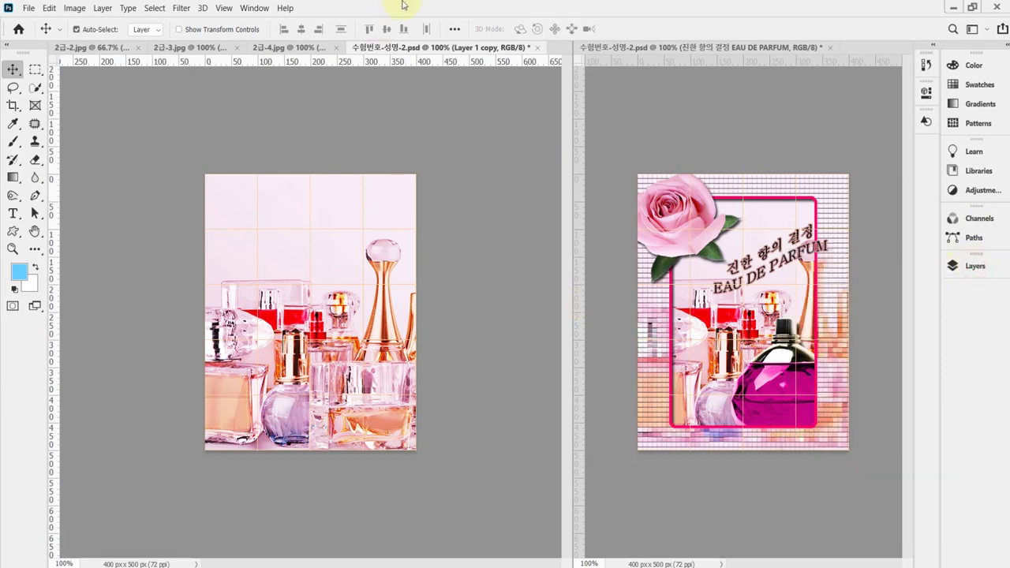
click(177, 9)
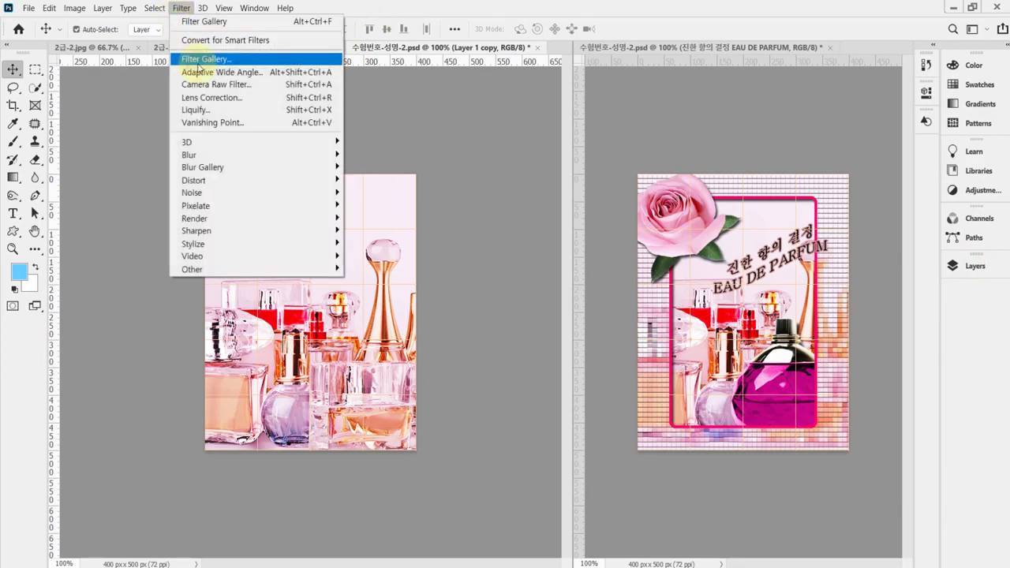
click(201, 59)
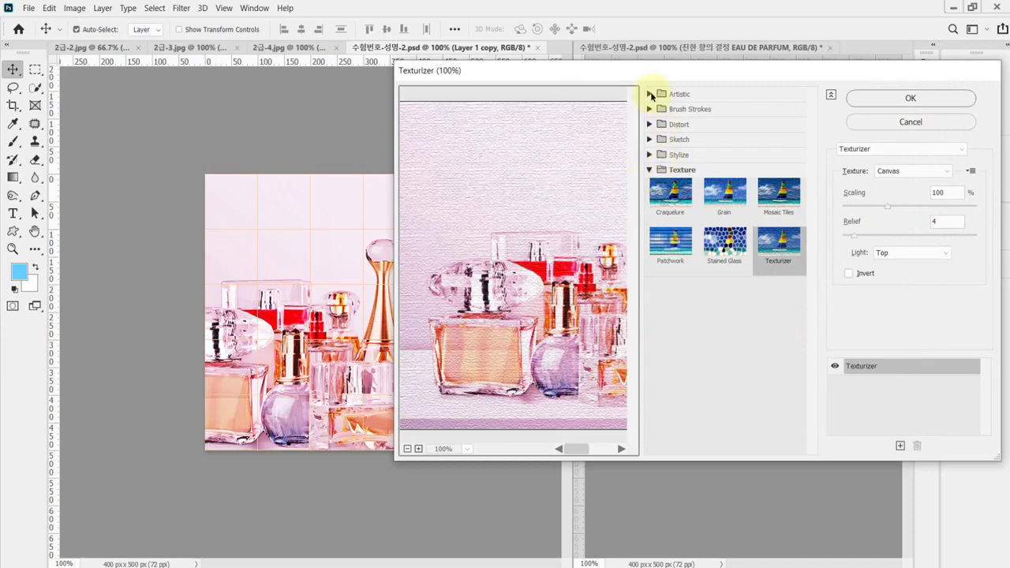
click(677, 246)
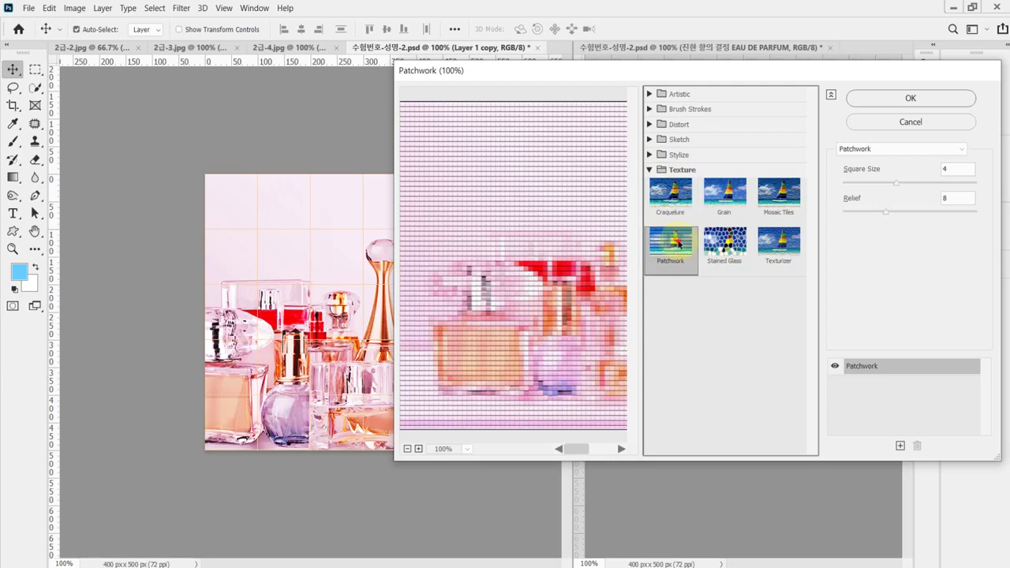
click(891, 101)
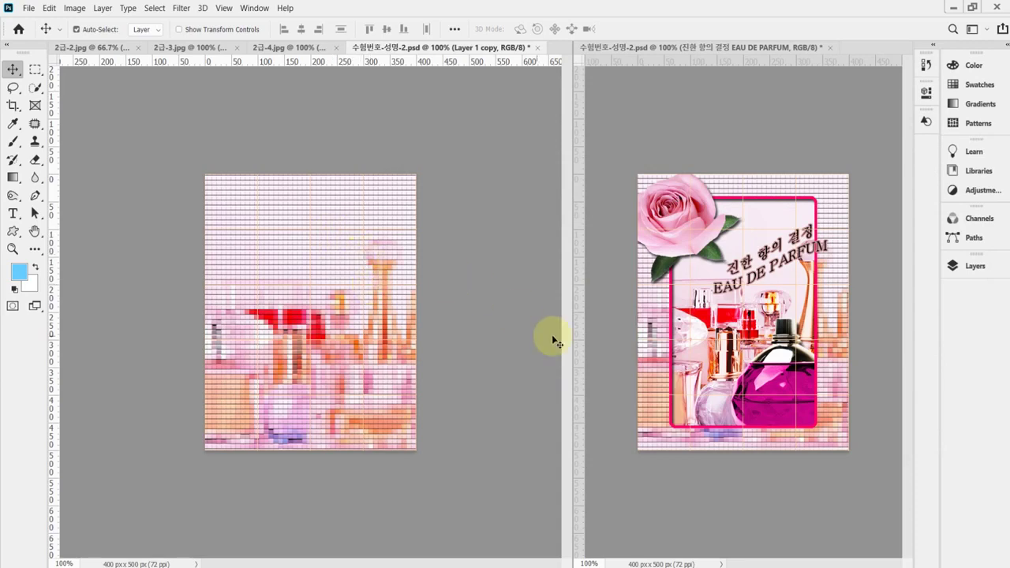
Switch to the textbook PDF and compare the reference poster's frame and ruler positions with the working document.
click(687, 97)
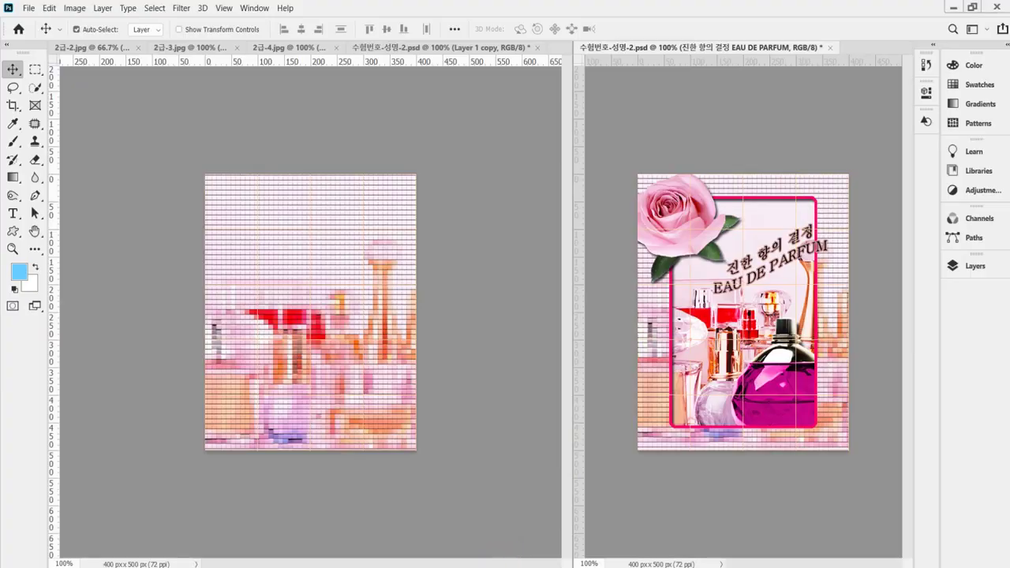
click(505, 567)
scroll(809, 351, up, 2)
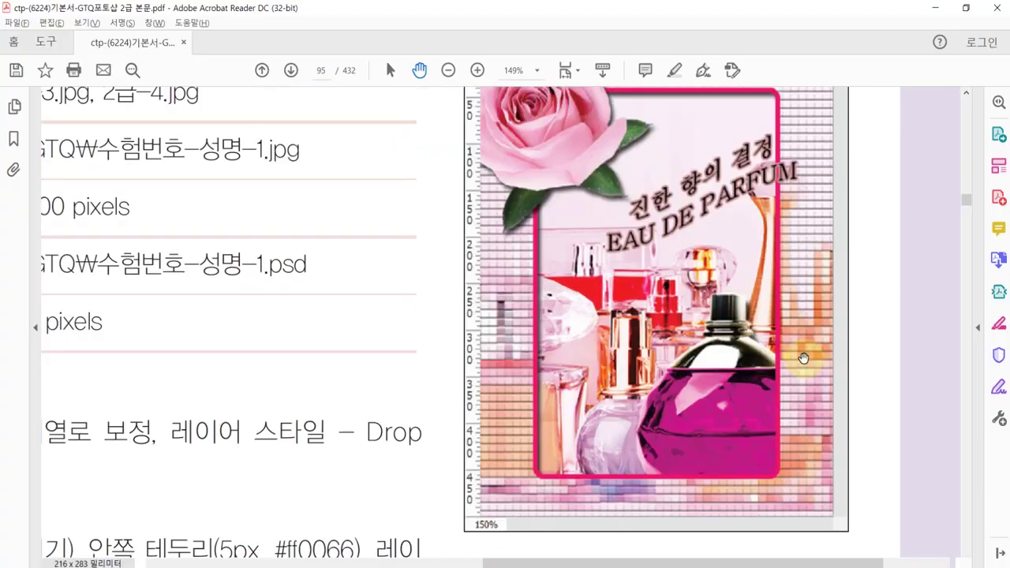
scroll(625, 292, up, 3)
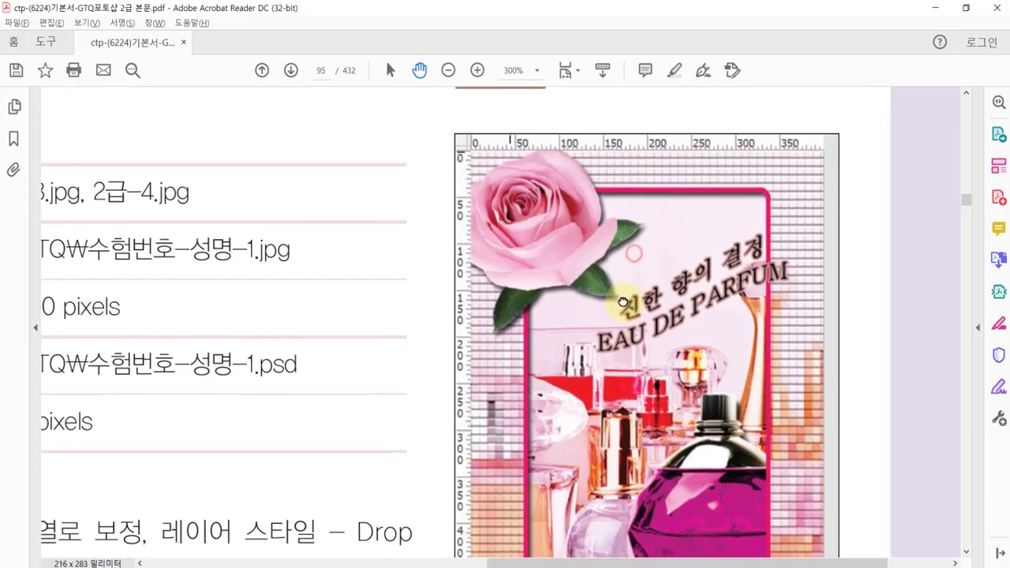
drag(625, 292, 629, 270)
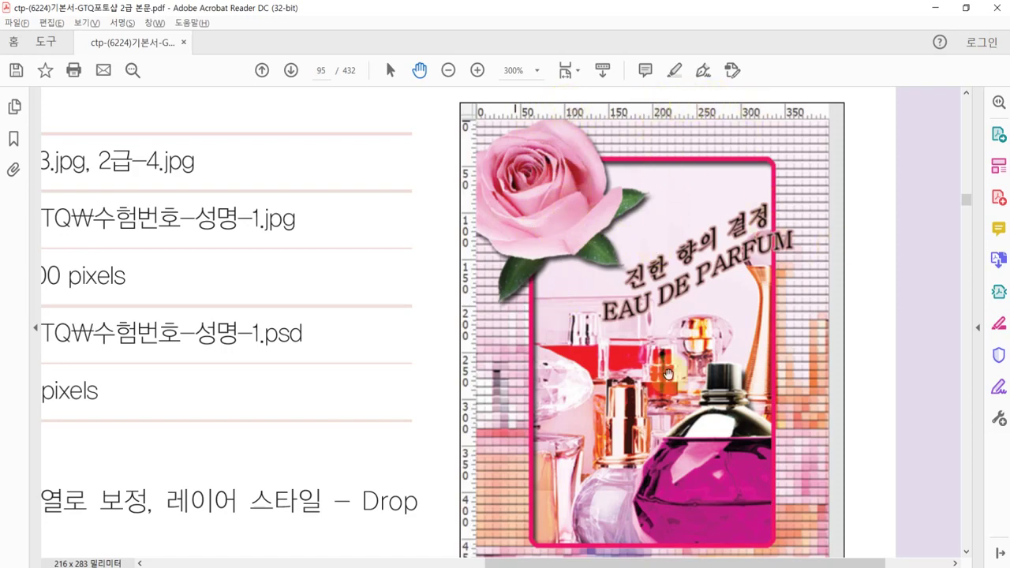
key(alt+Tab)
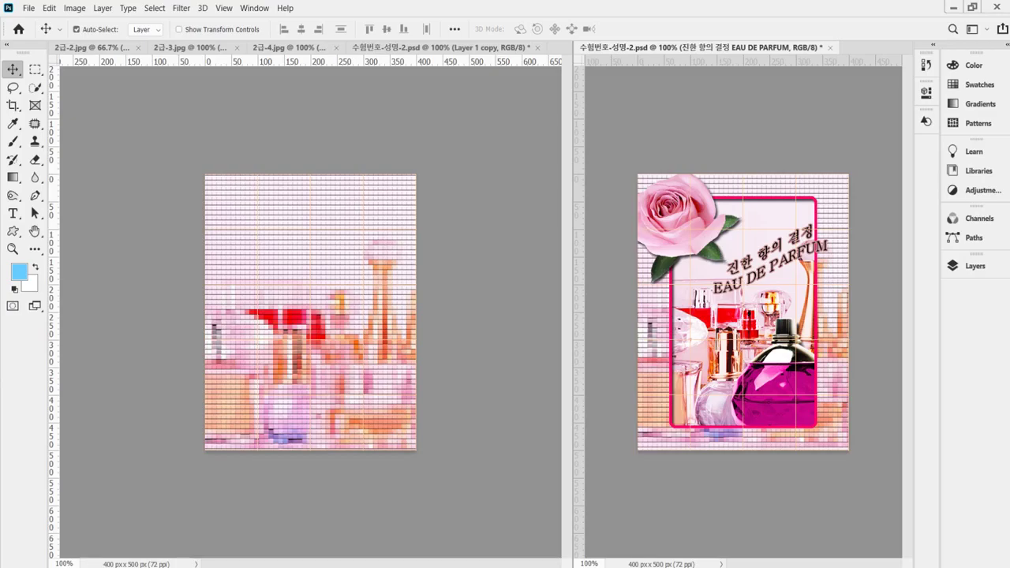
key(alt+Tab)
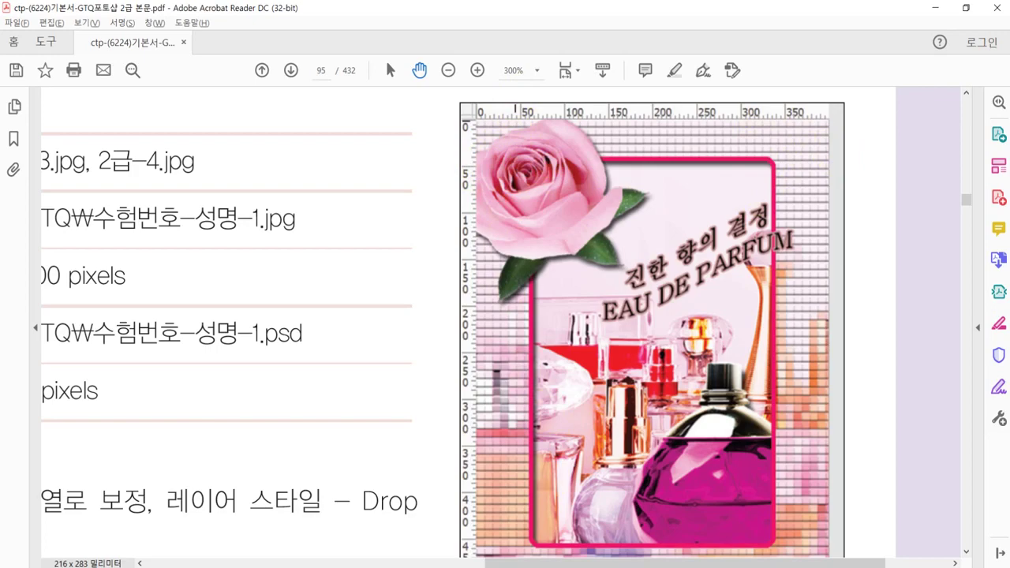
click(509, 567)
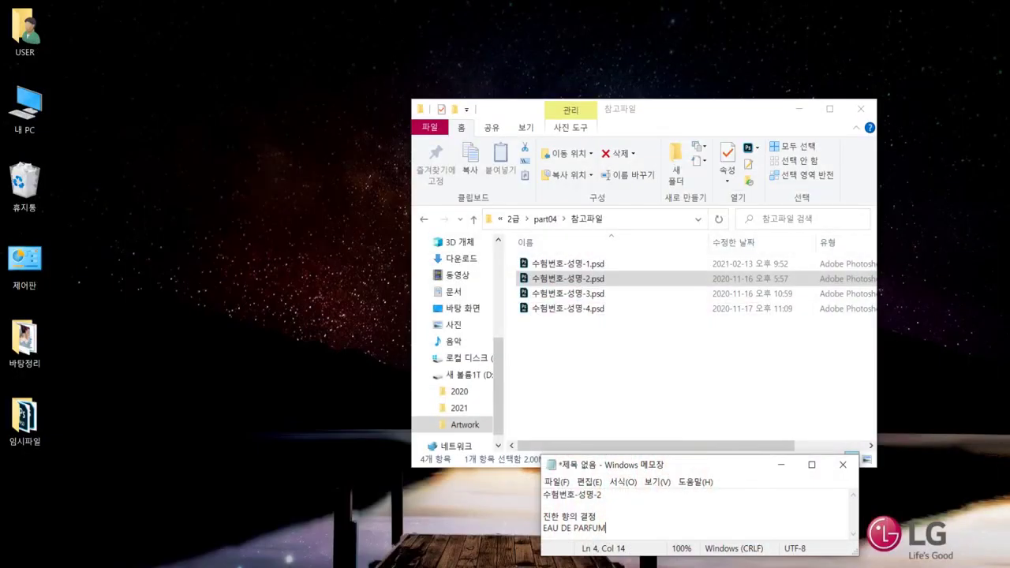
key(alt+Tab)
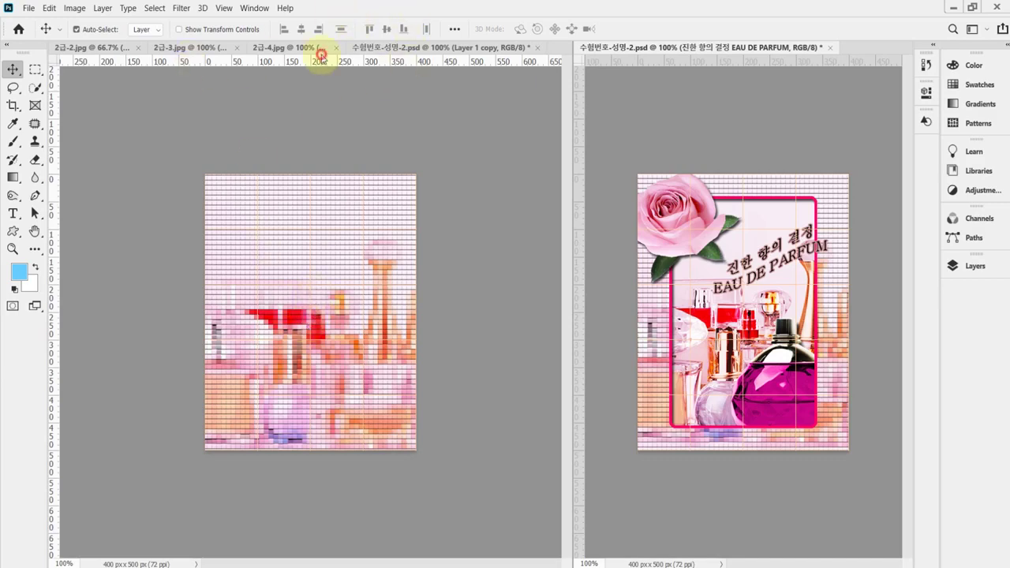
Change the grid color to the dark muted purple #6c5970 in the Guides, Grid & Slices preferences.
click(323, 63)
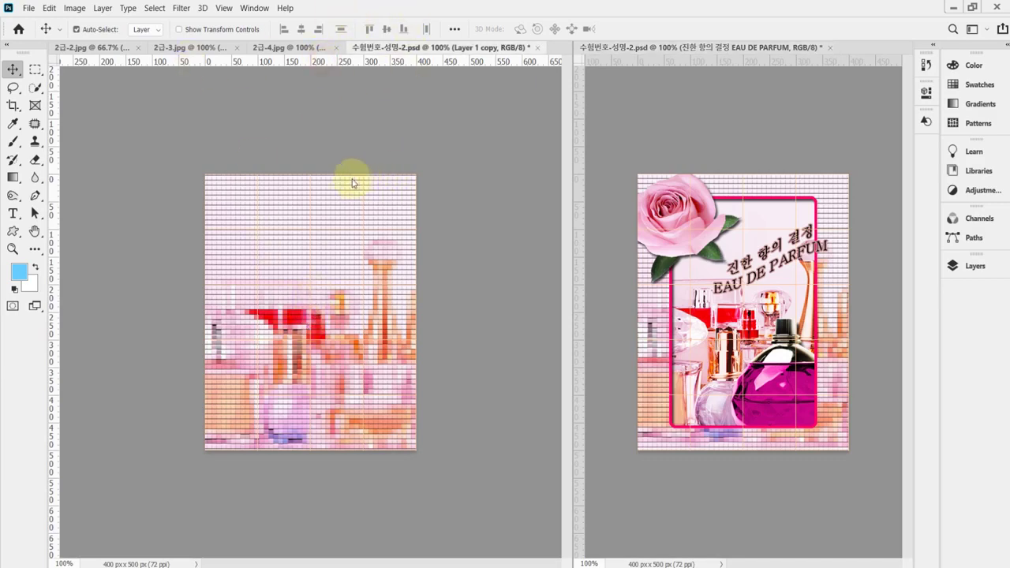
double_click(323, 62)
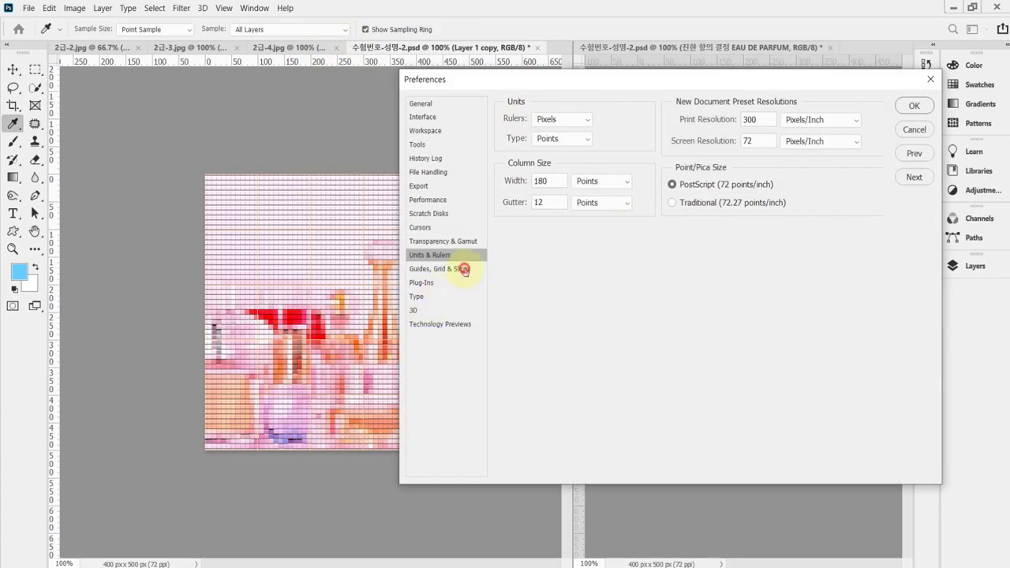
click(462, 269)
click(866, 273)
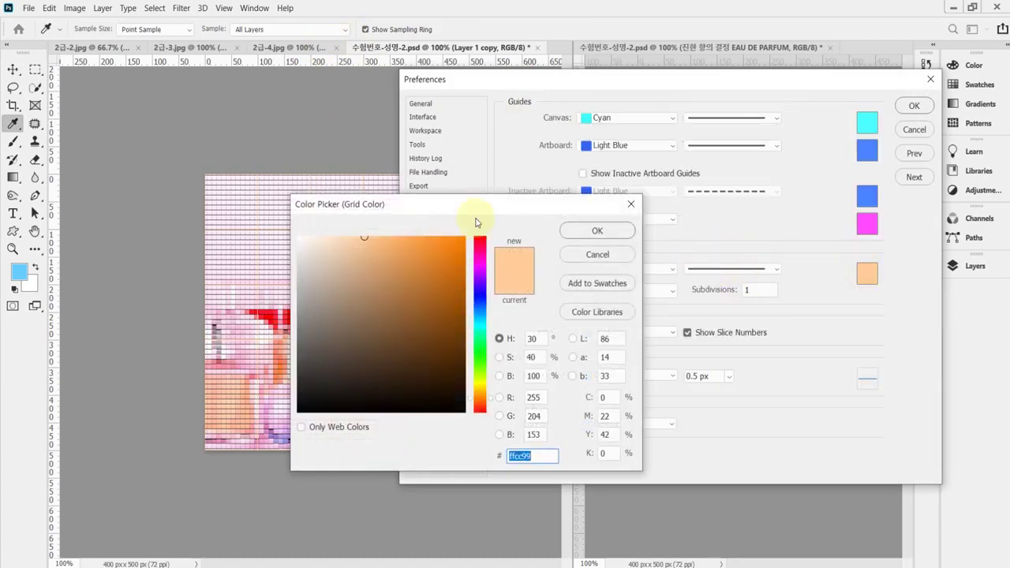
drag(484, 207, 545, 204)
click(543, 298)
drag(544, 297, 491, 364)
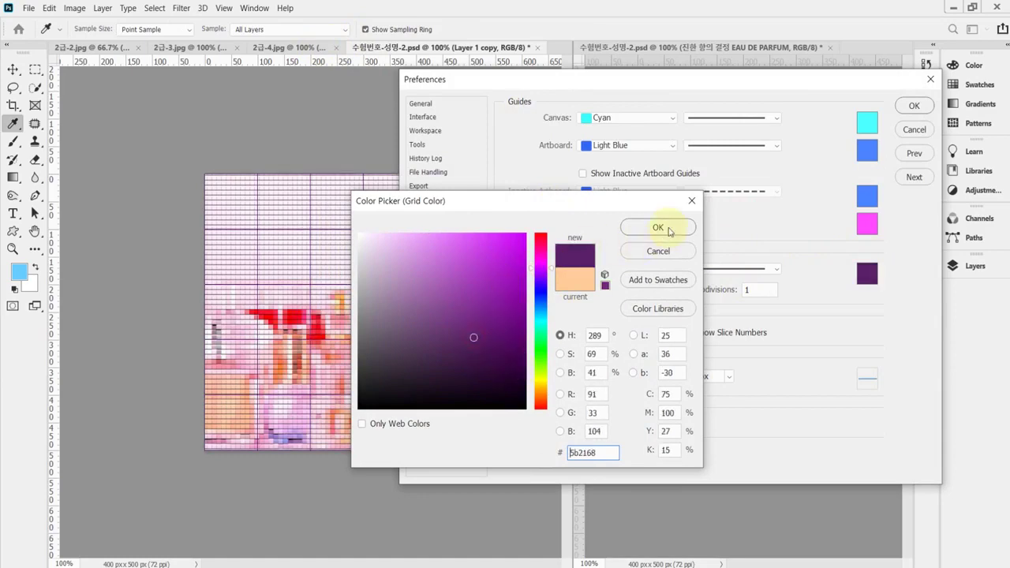
click(393, 333)
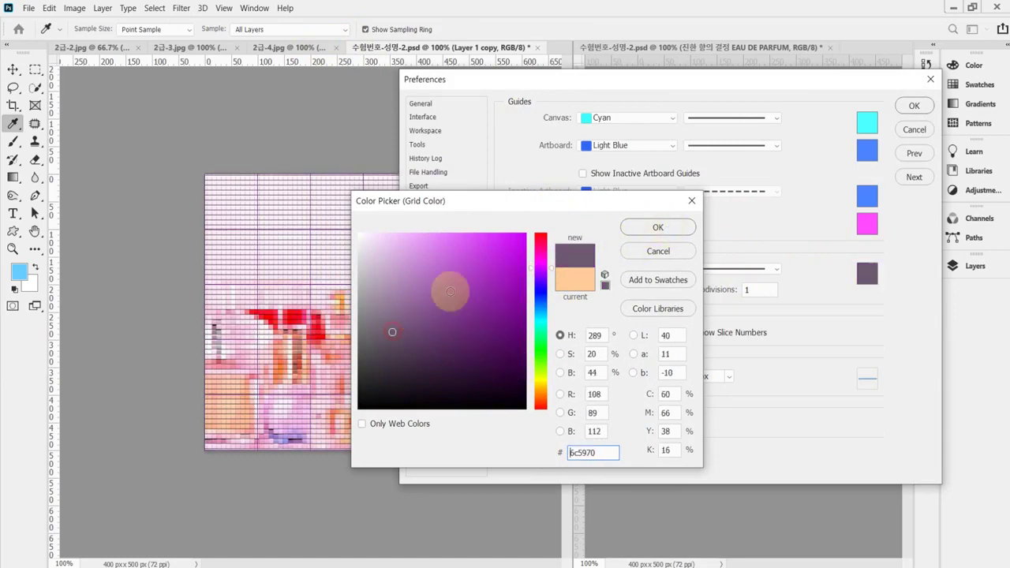
click(656, 227)
click(913, 105)
key(v)
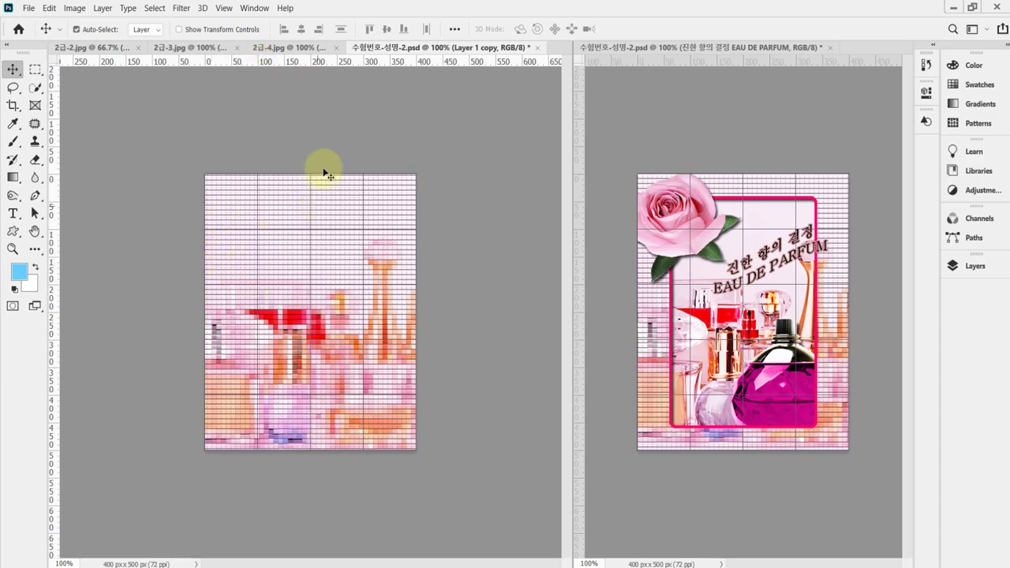
Place a horizontal guide at Y 250 px across the vertical middle of the canvas.
drag(295, 66, 321, 312)
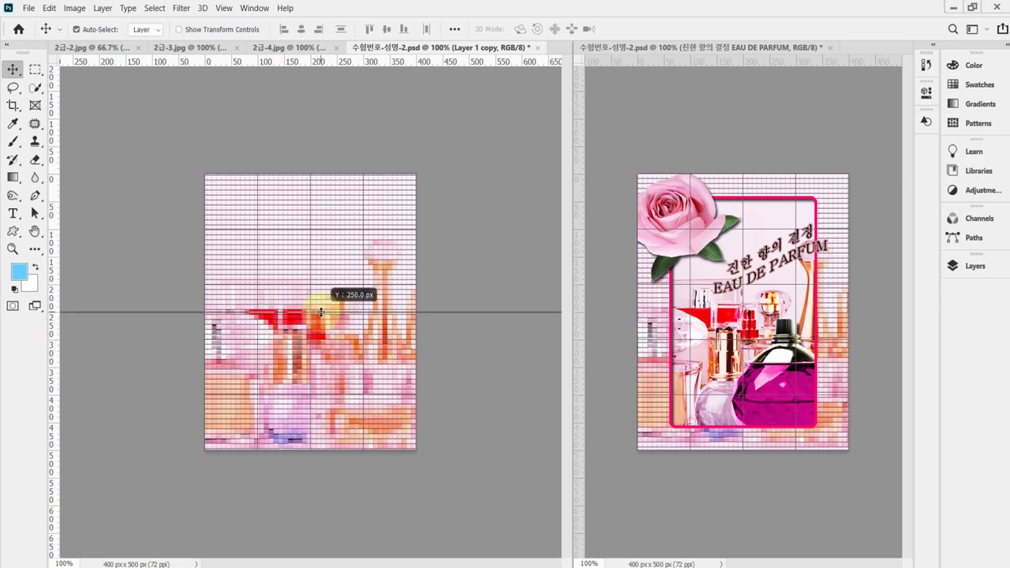
drag(320, 313, 321, 312)
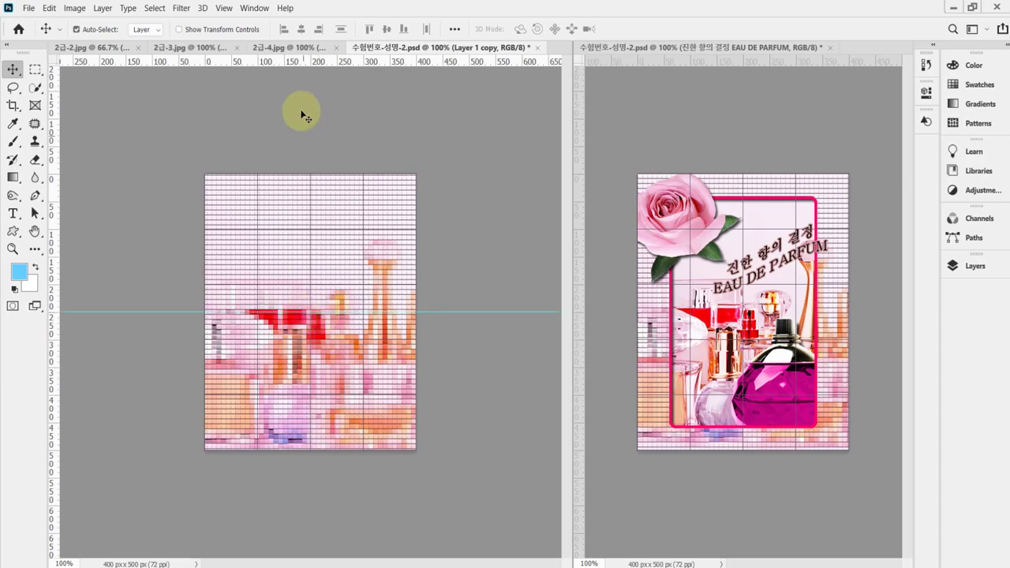
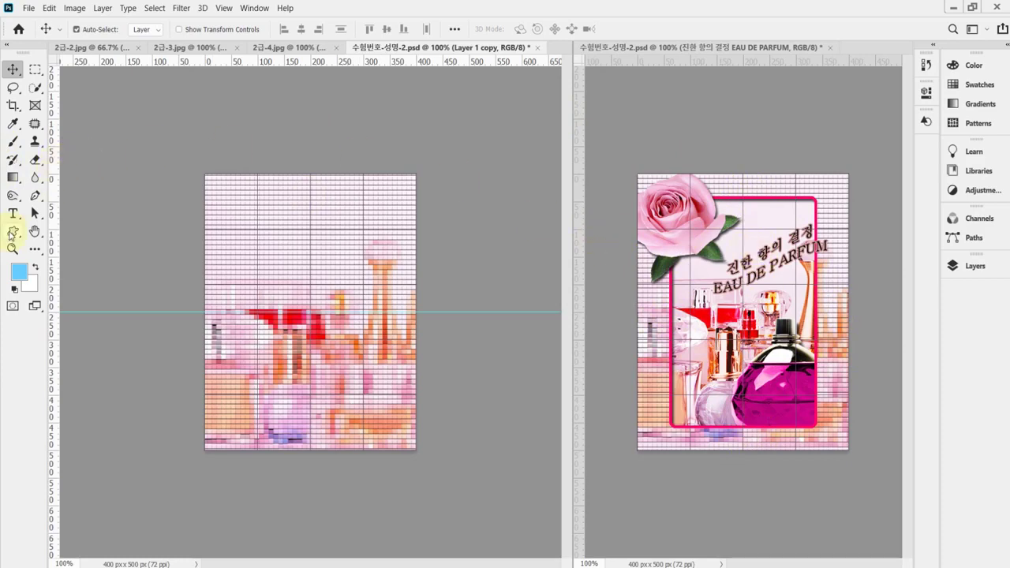
Choose the Rectangular Marquee tool and reset all tools to their default settings.
click(35, 69)
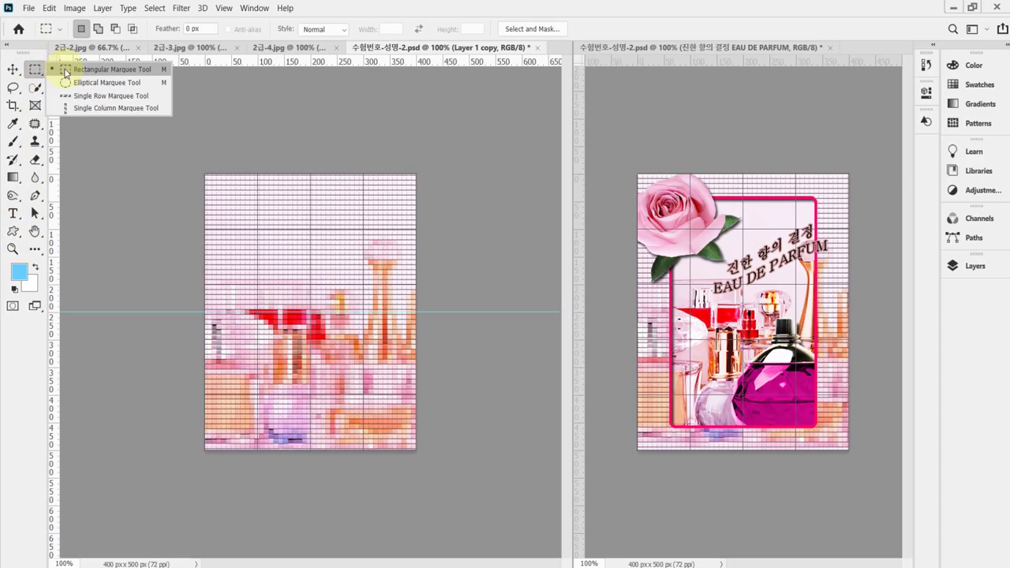
click(66, 70)
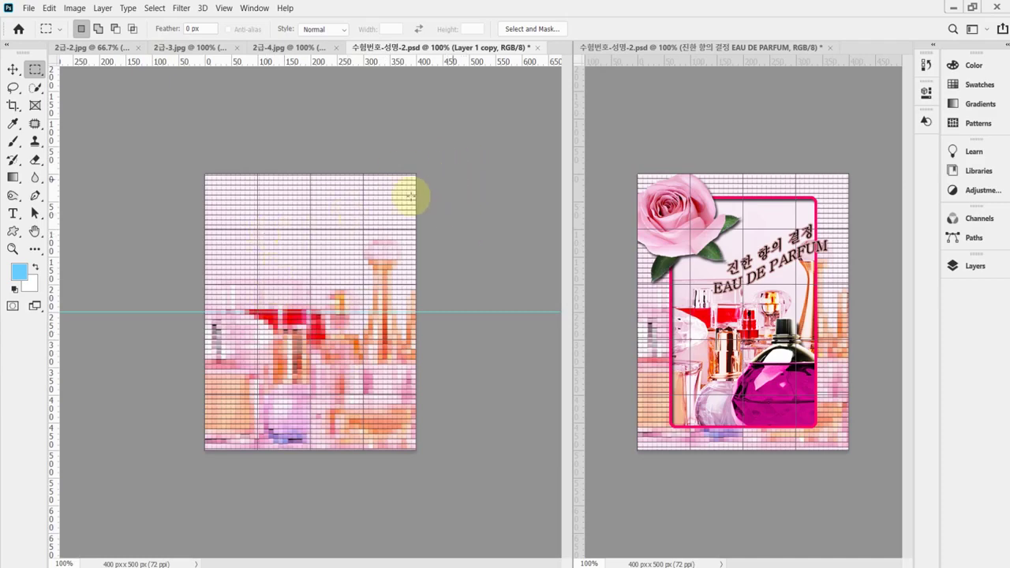
right_click(46, 32)
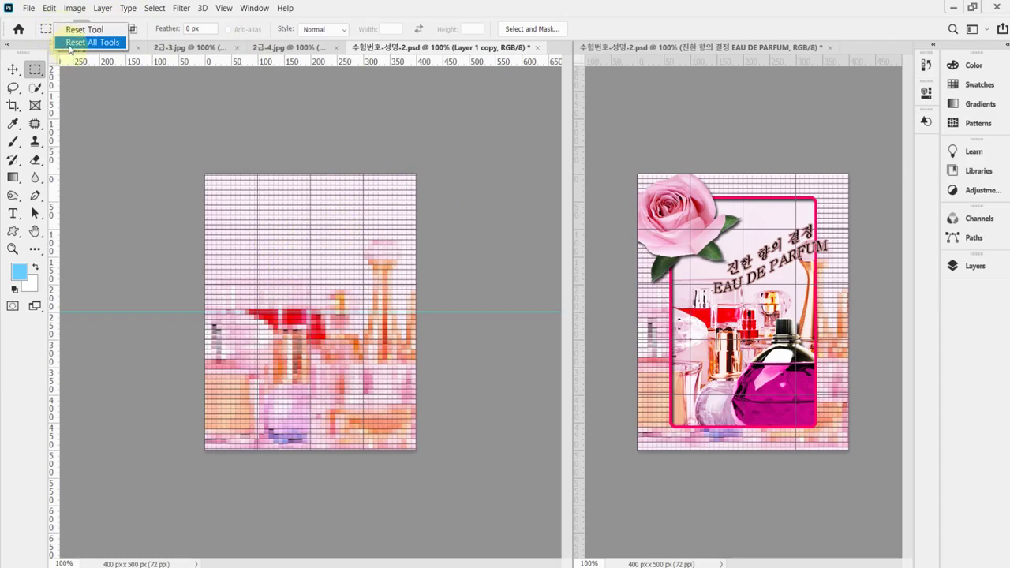
click(69, 44)
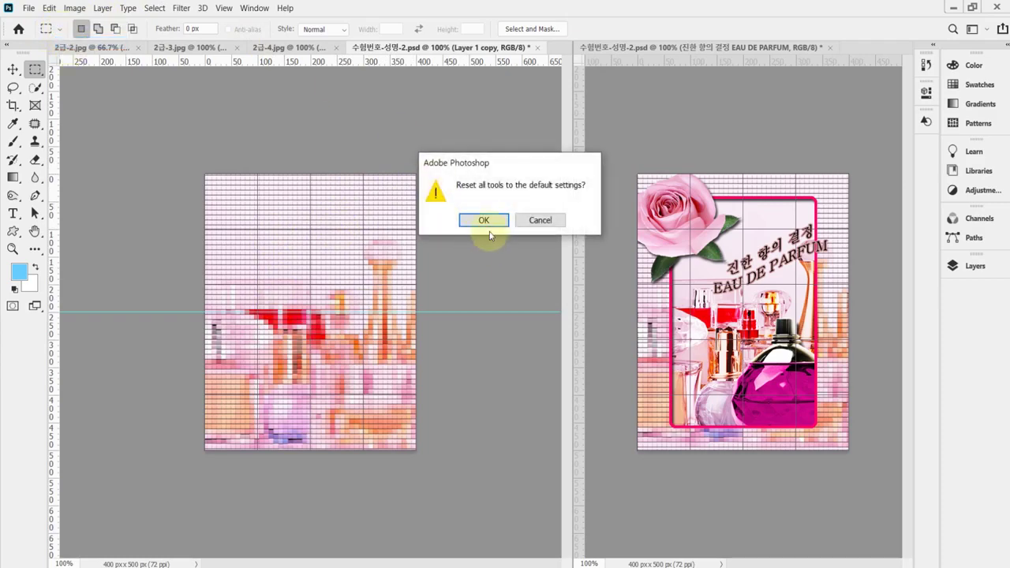
click(487, 220)
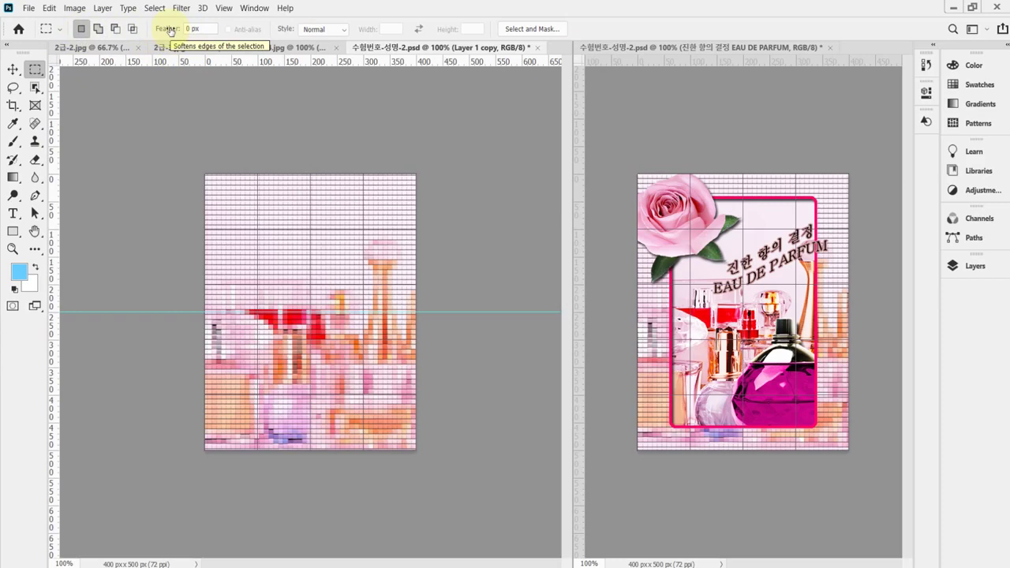
Set the marquee to a fixed size of 280 px by 420 px and place the selection over the patchwork layer.
click(340, 30)
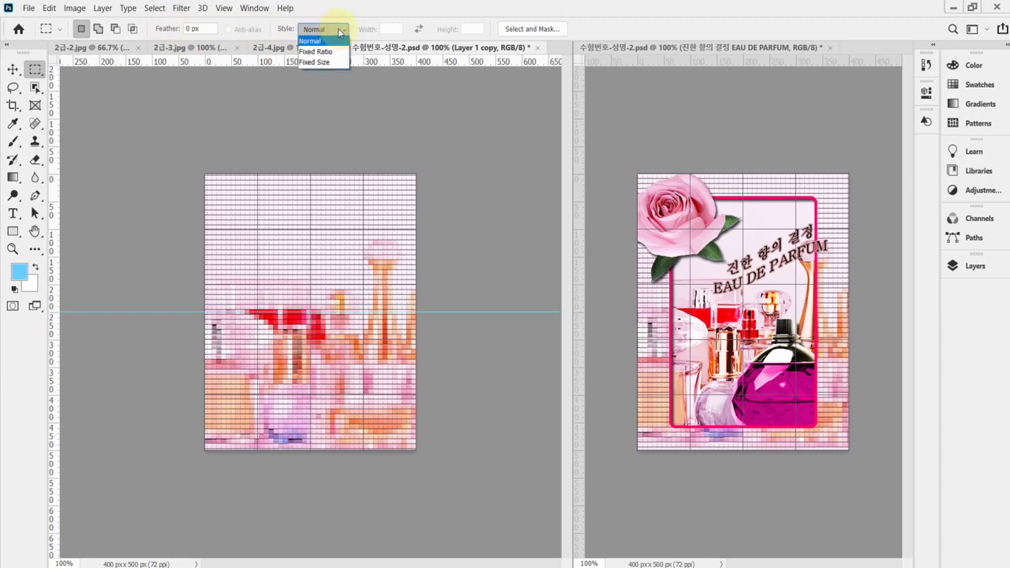
click(326, 62)
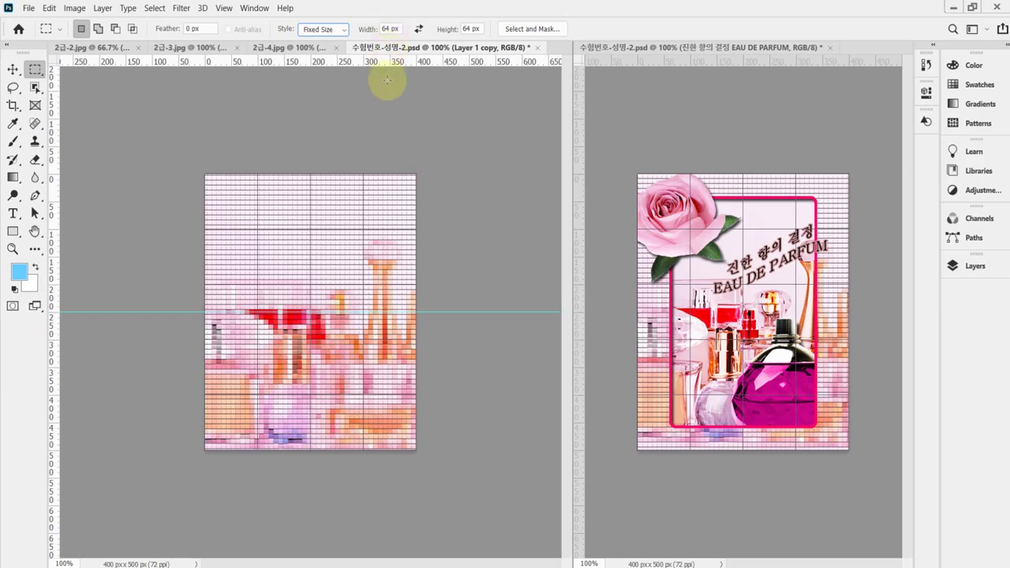
click(400, 28)
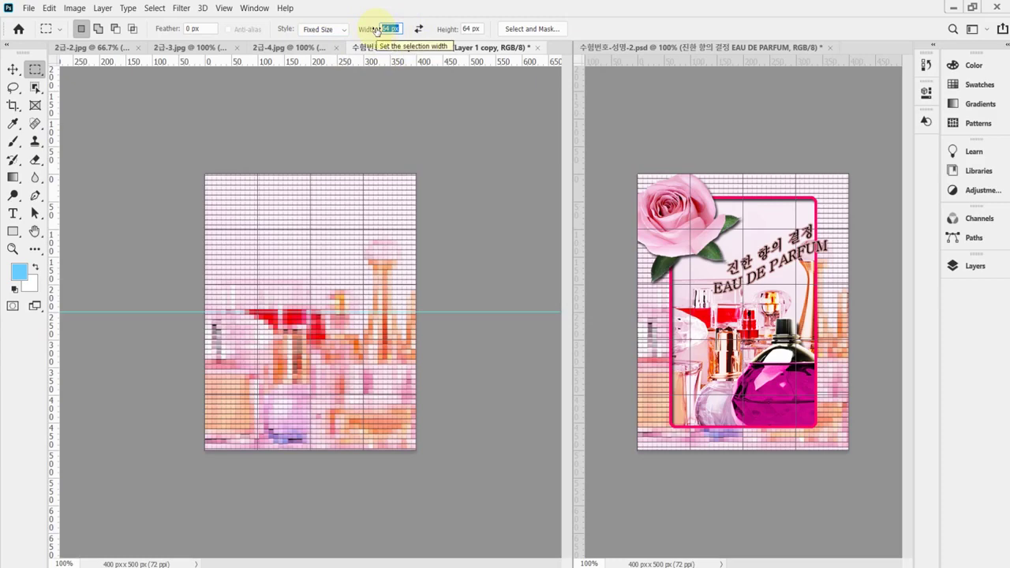
text(12)
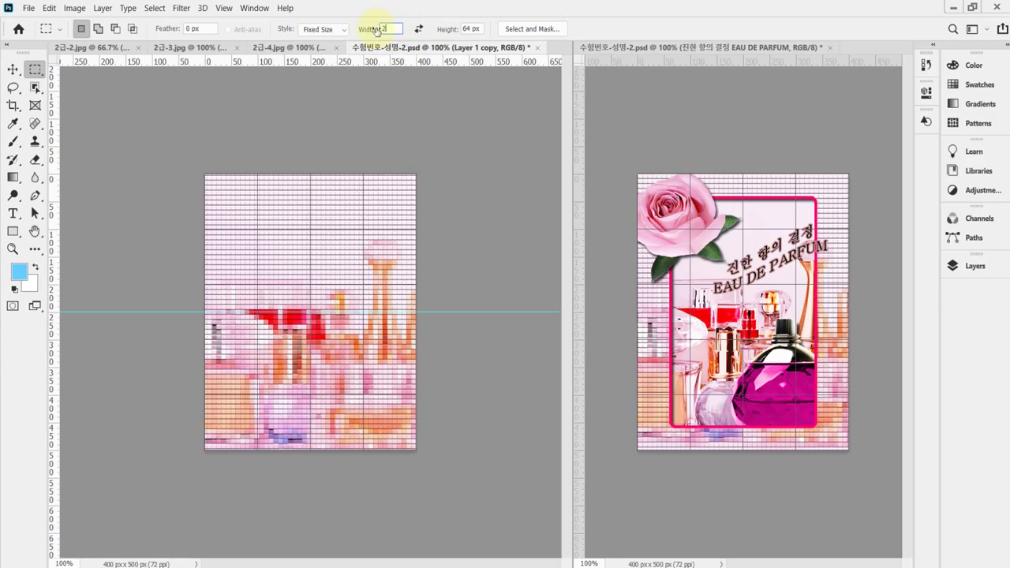
key(Tab)
text(4)
key(Return)
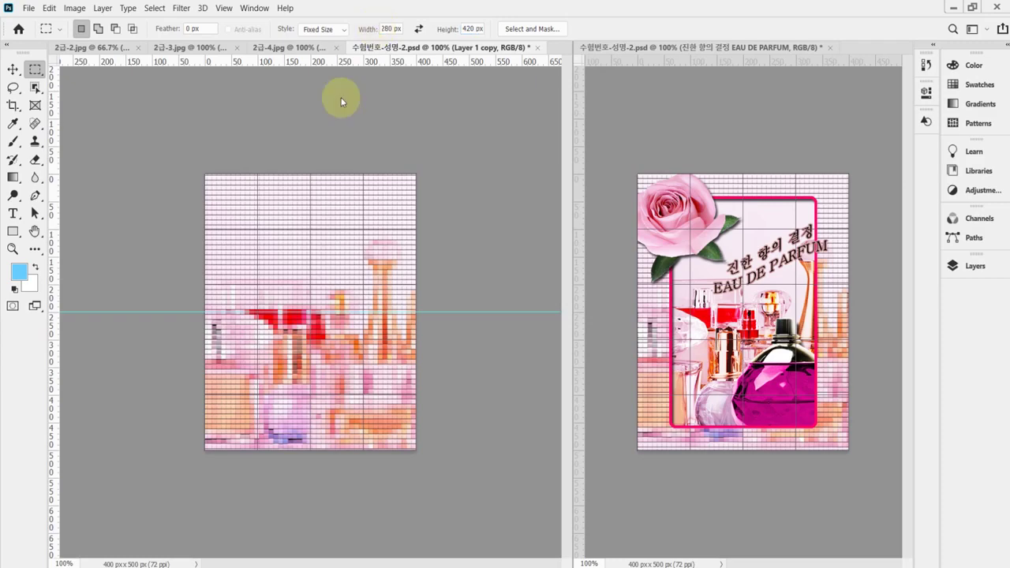
click(258, 202)
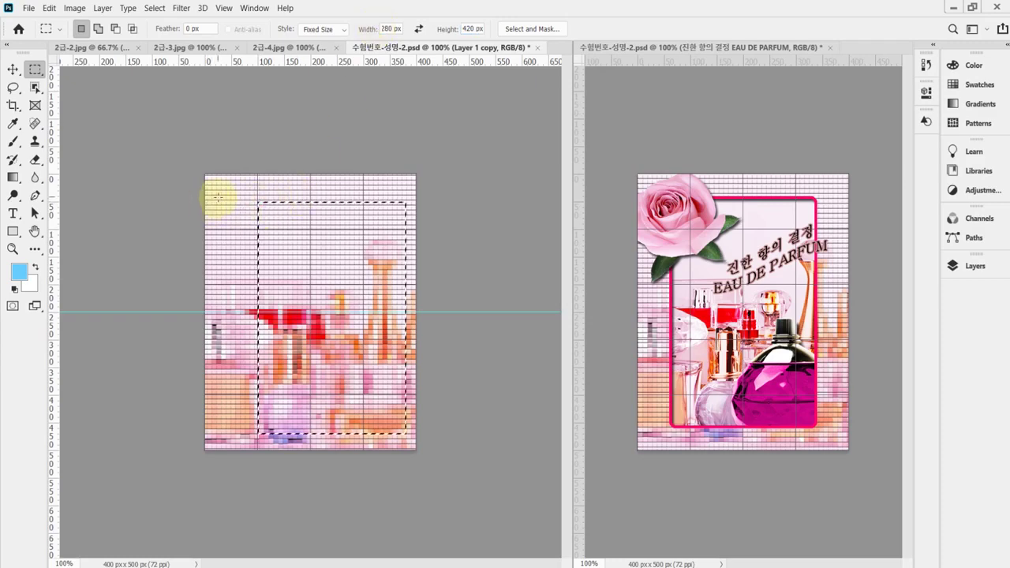
click(218, 196)
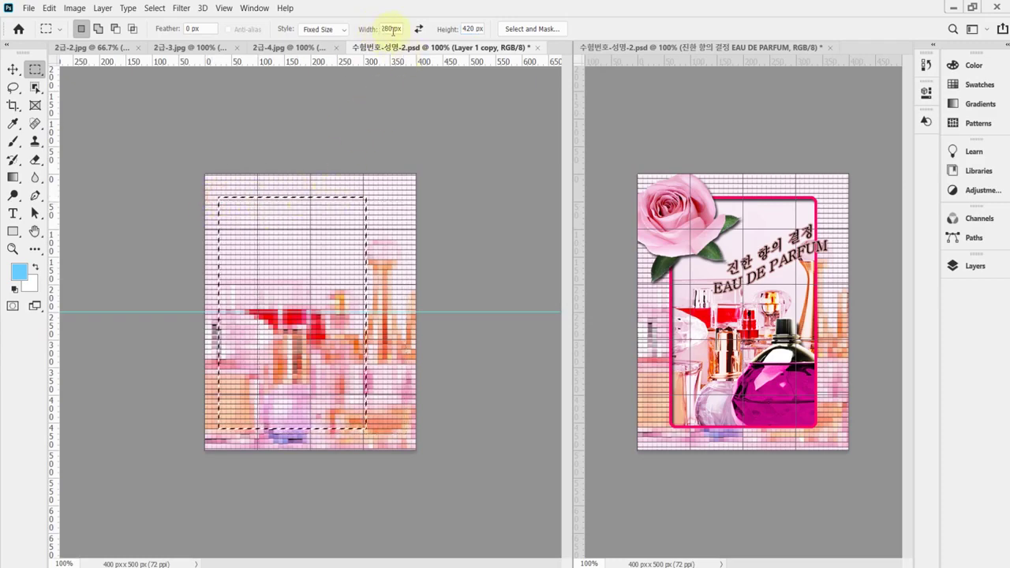
Reposition the 280 by 420 px fixed-size selection so it is centred on the canvas, around the Y 250 px guide.
click(386, 232)
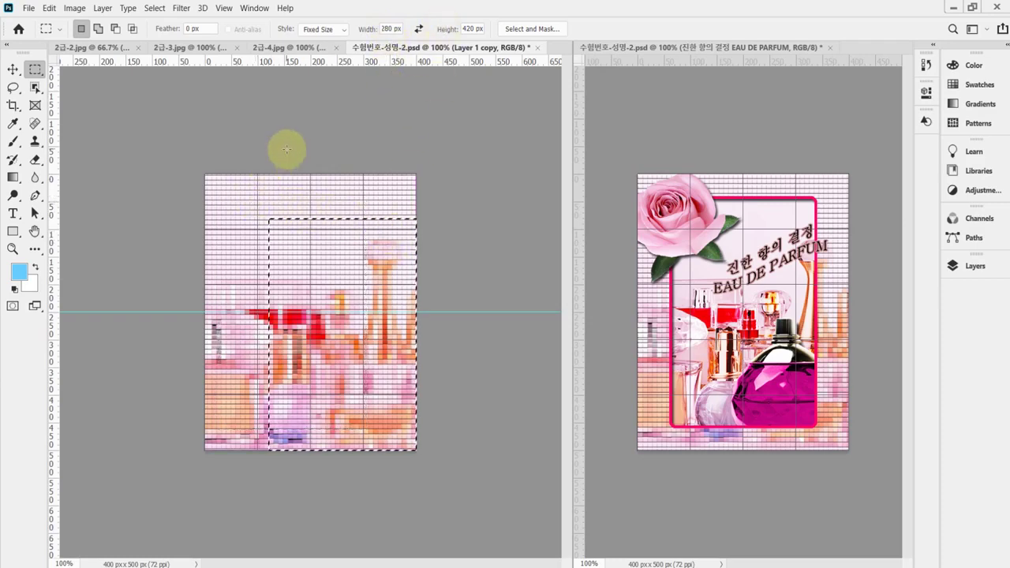
click(345, 214)
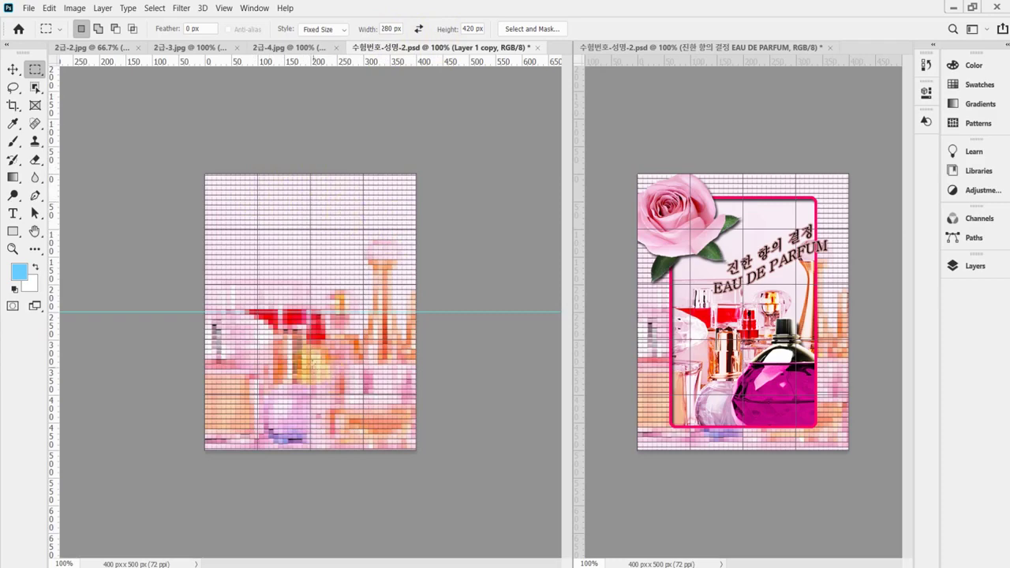
key(ctrl+plus)
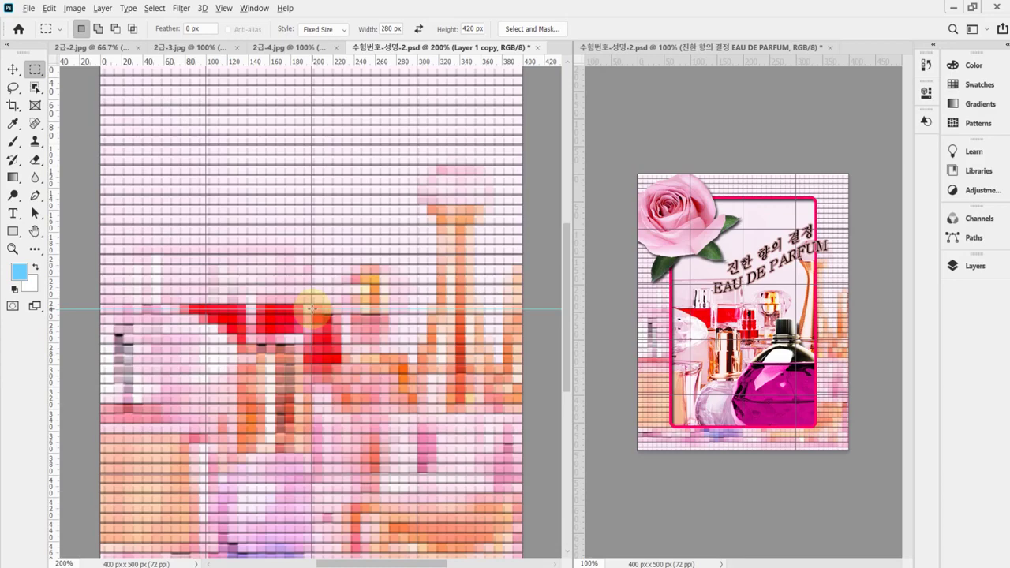
click(312, 308)
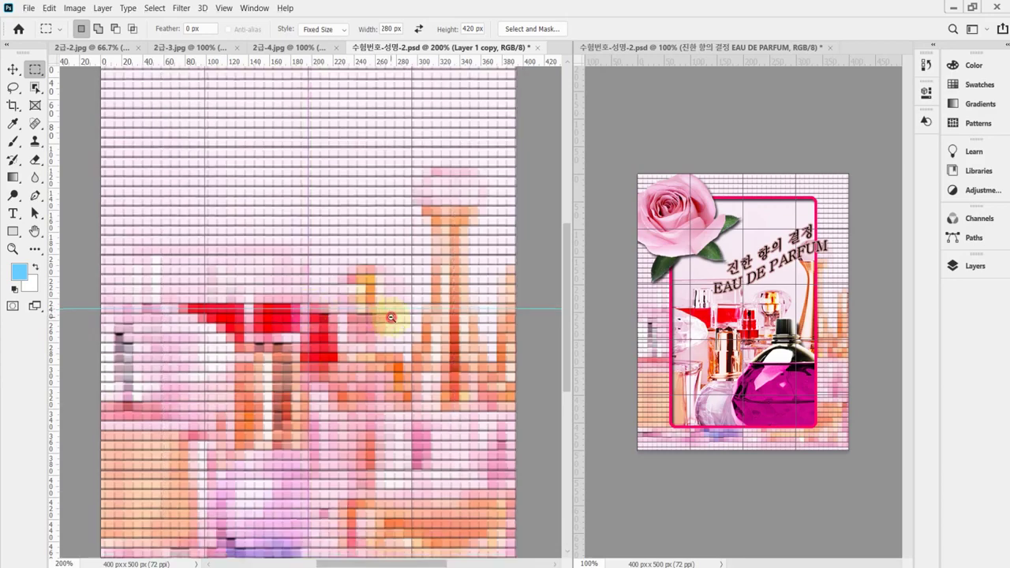
key(ctrl+minus)
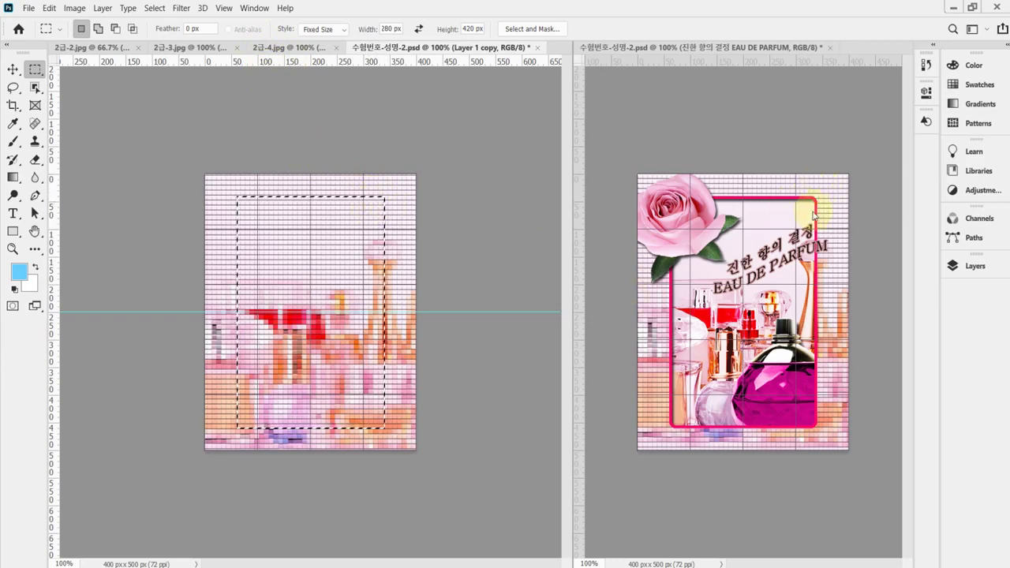
Round the selection's corners with a Smooth sample radius of 8 pixels and clear the patchwork layer inside it.
click(154, 9)
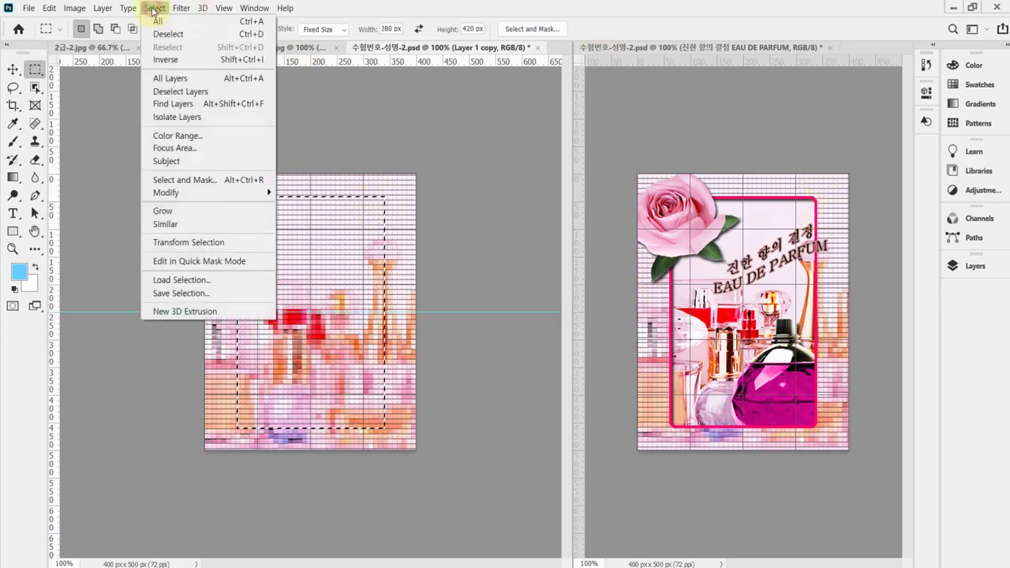
mouse_move(191, 192)
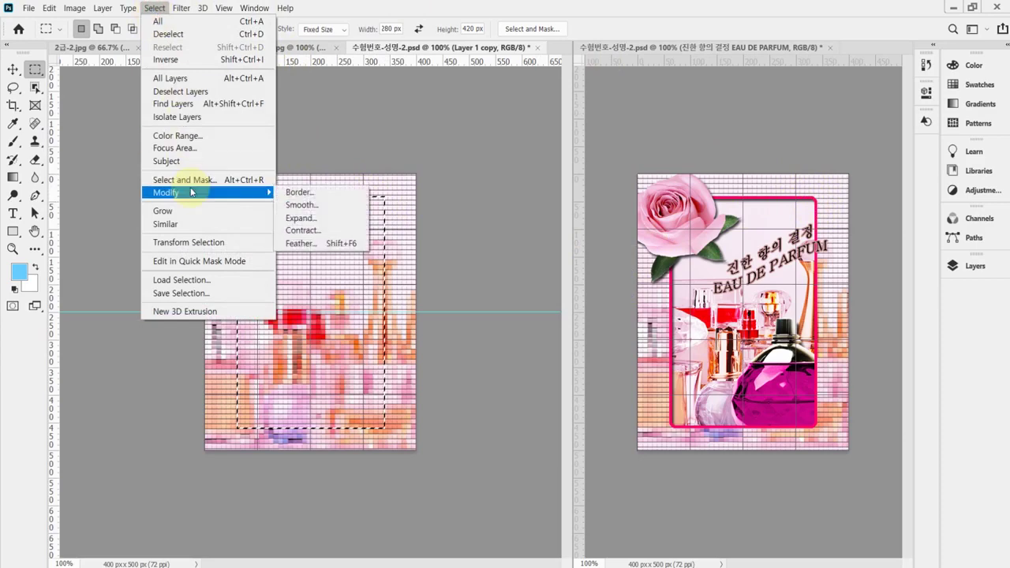
click(330, 207)
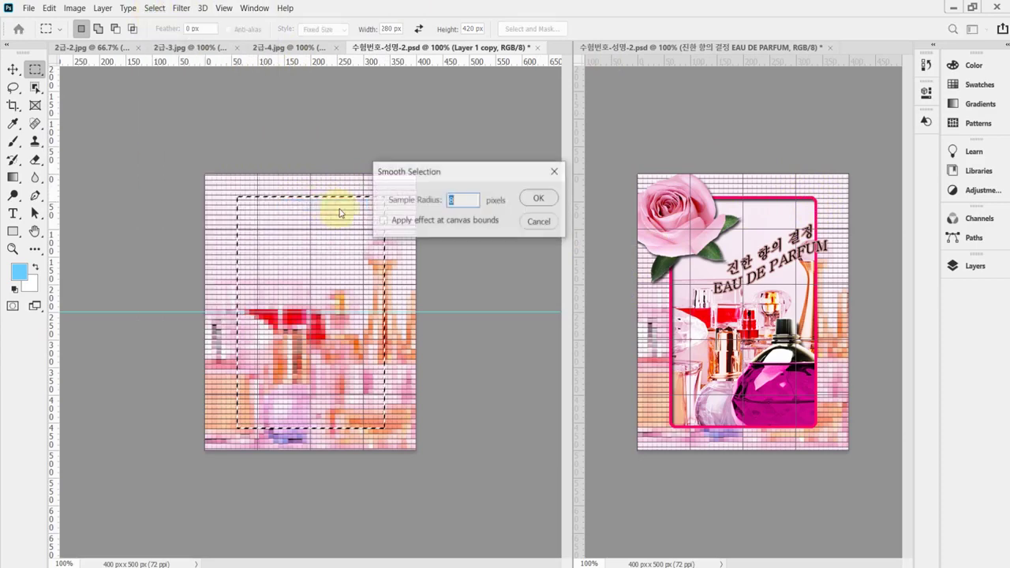
click(465, 201)
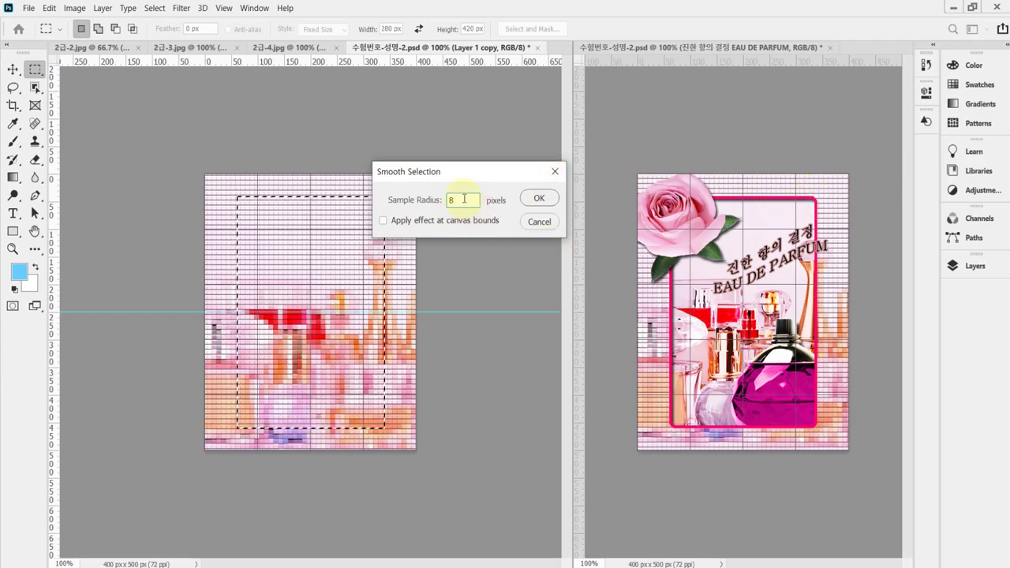
click(540, 198)
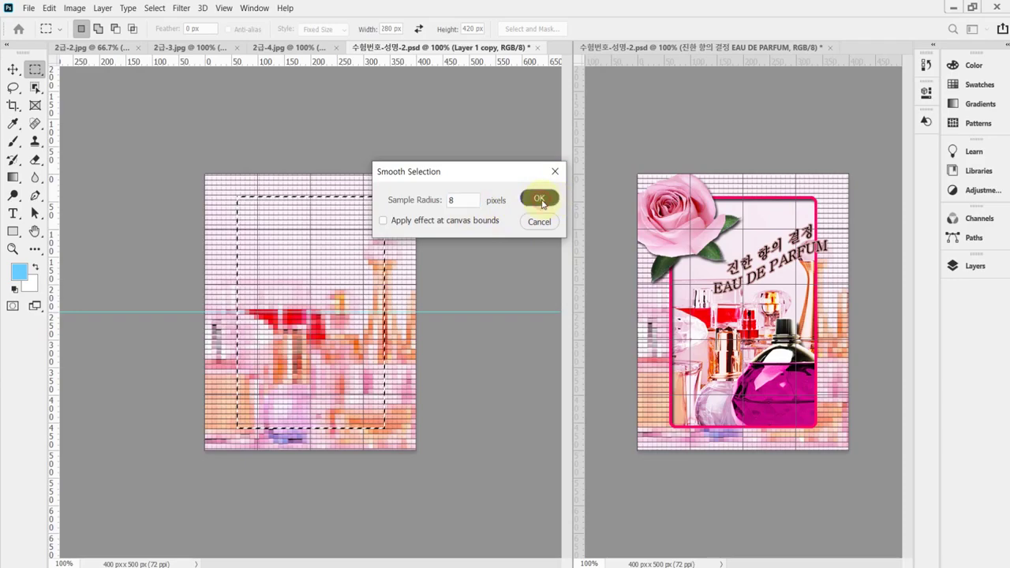
scroll(392, 209, up, 1)
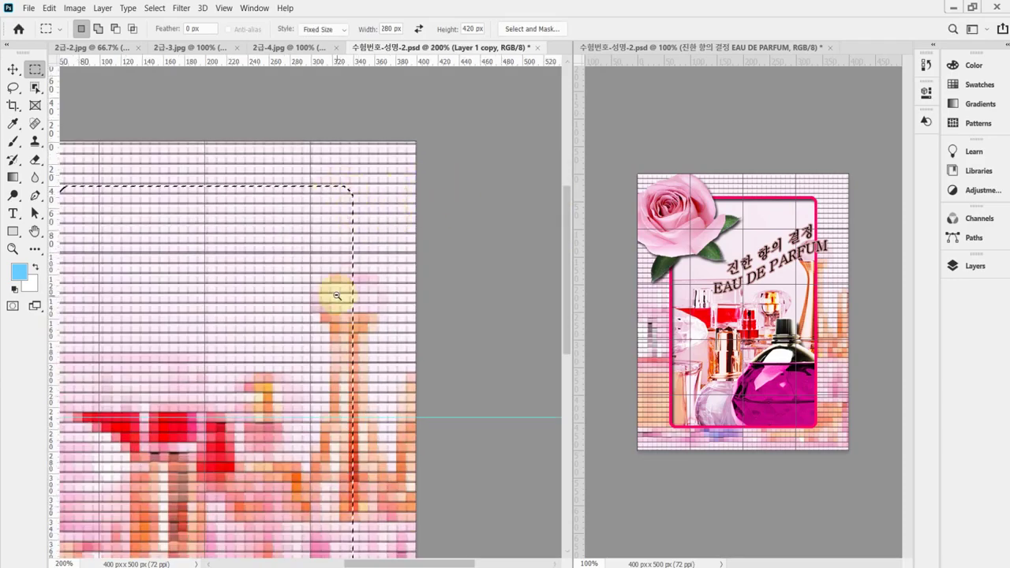
scroll(347, 296, down, 1)
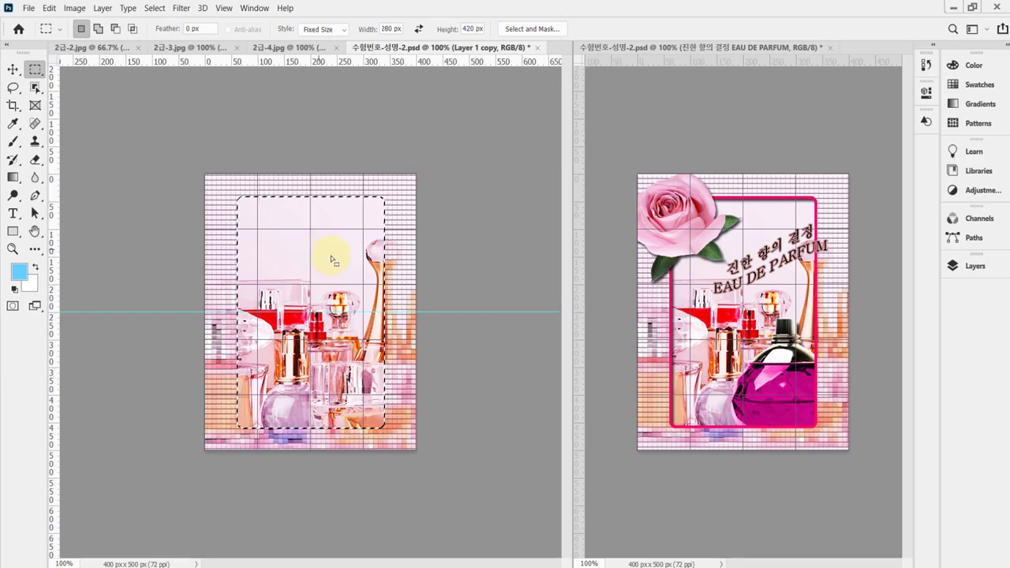
Check the frame requirements in the Acrobat Reader exam PDF, then stroke the selection in Photoshop 5 px inside with color #ff0066.
click(474, 565)
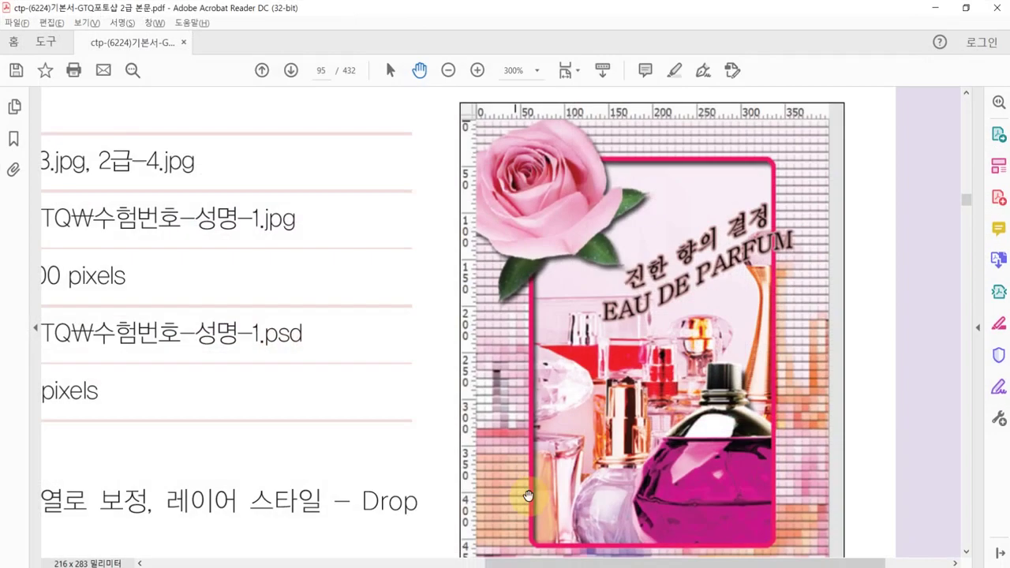
key(ctrl+2)
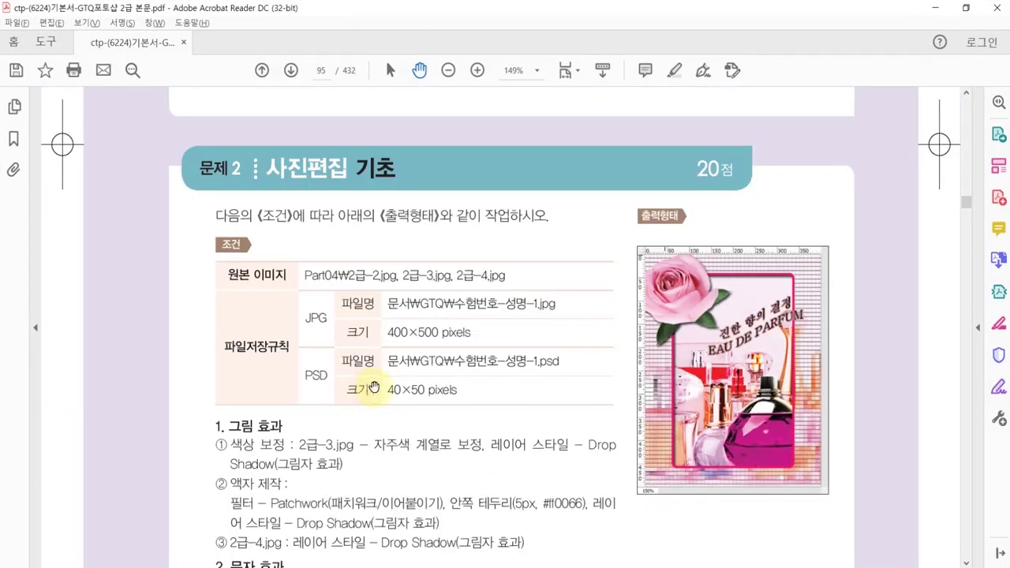
drag(373, 387, 451, 241)
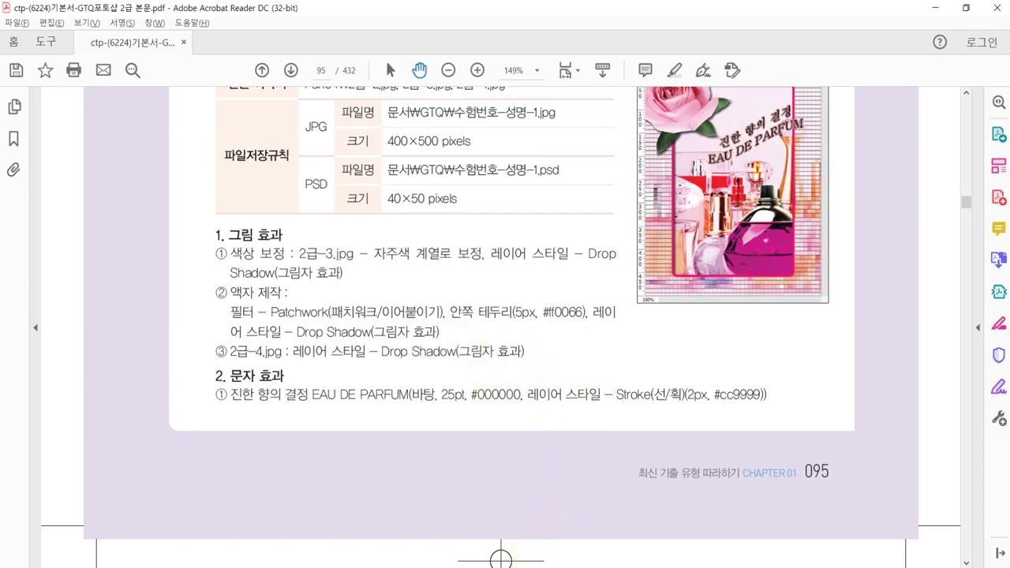
key(alt+Tab)
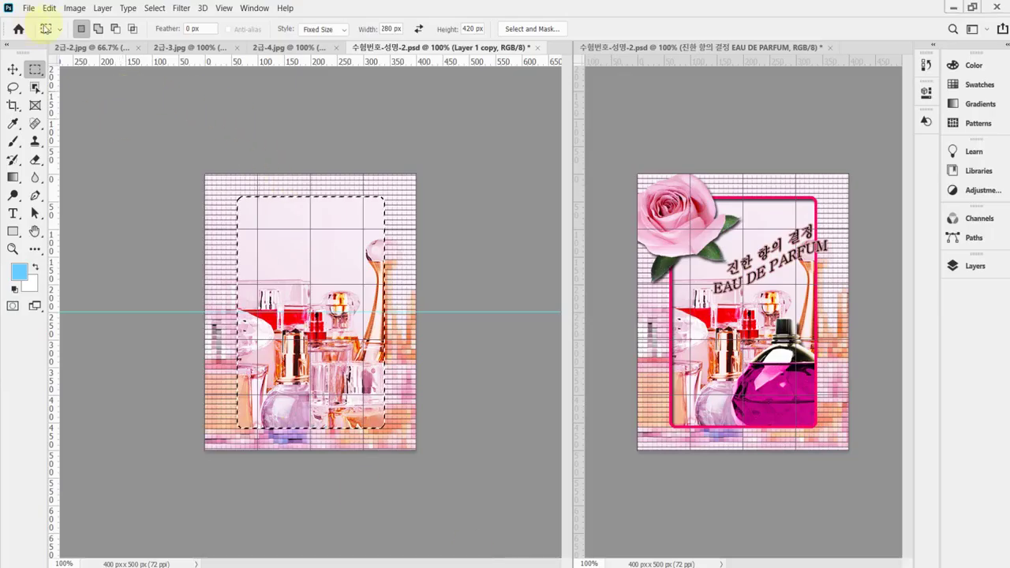
click(49, 9)
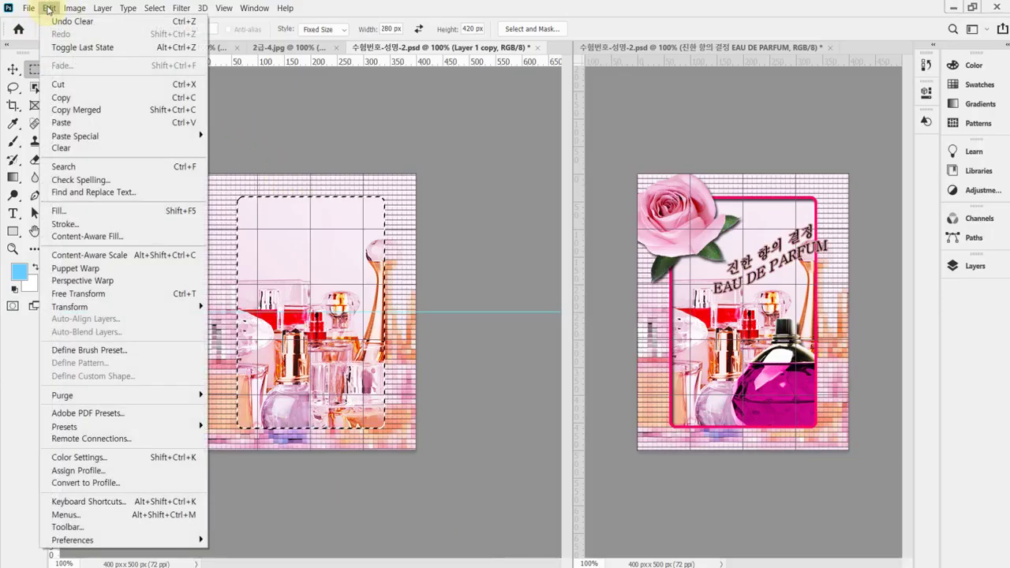
click(102, 225)
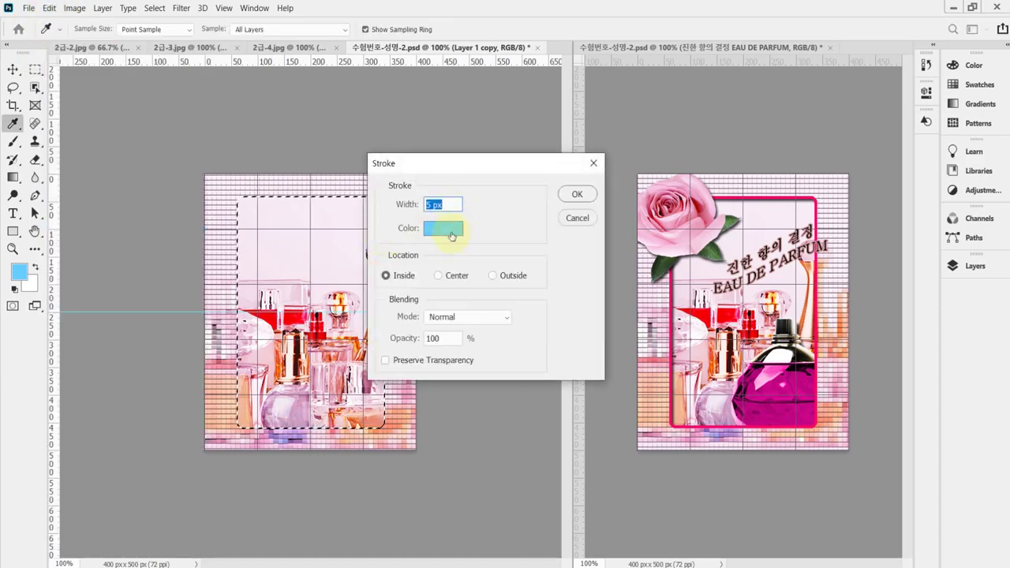
click(446, 230)
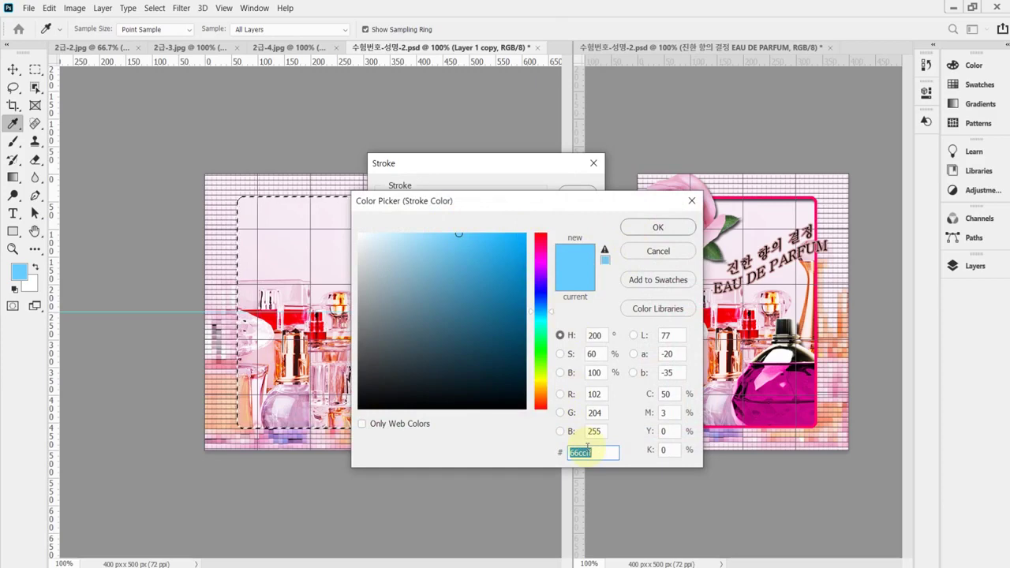
text(f)
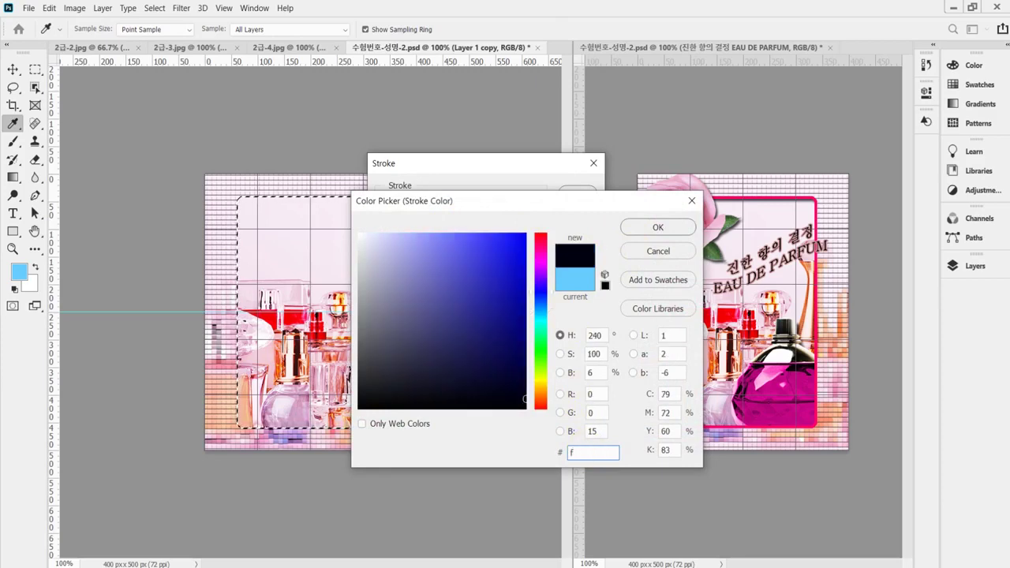
text(06)
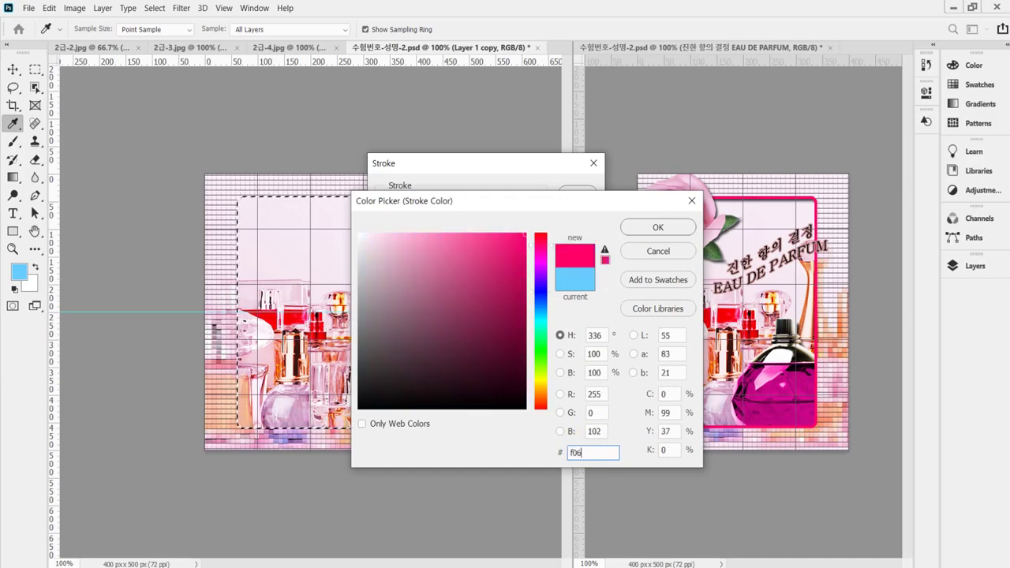
click(657, 227)
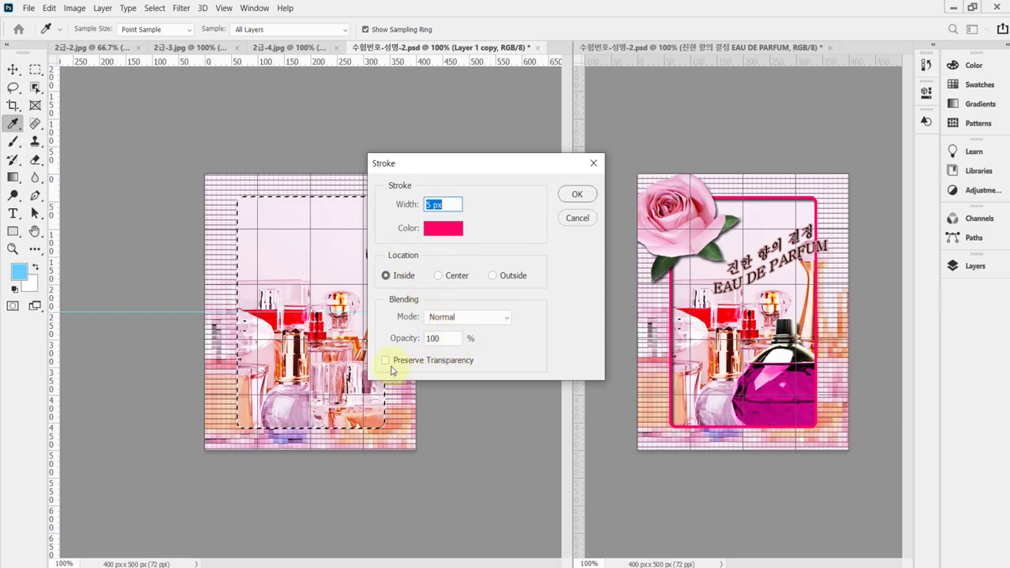
click(577, 194)
key(m)
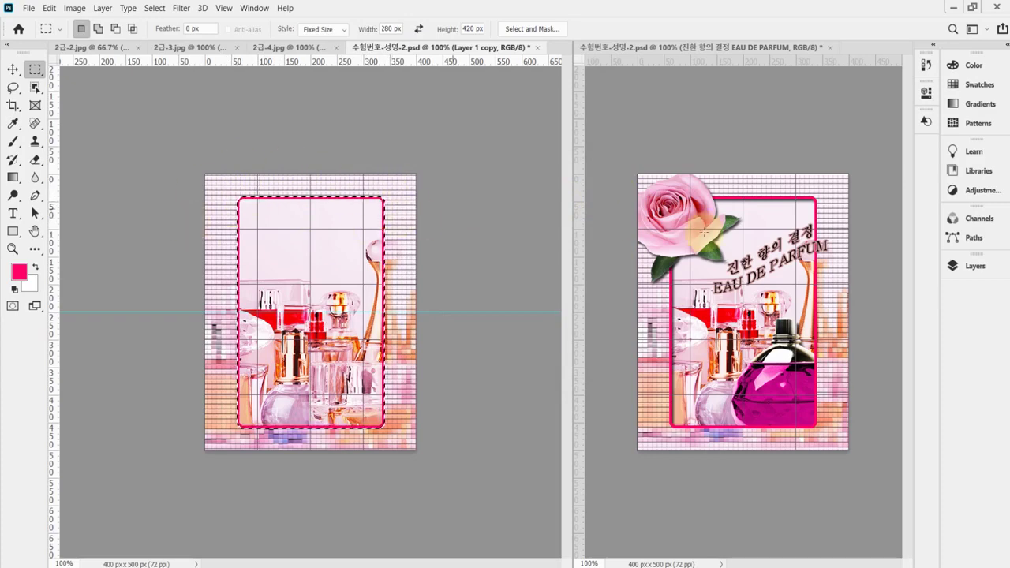
Add a Drop Shadow at a 120° angle to the Layer 1 copy frame, keeping distance 5 px, spread 0% and size 5 px.
click(979, 268)
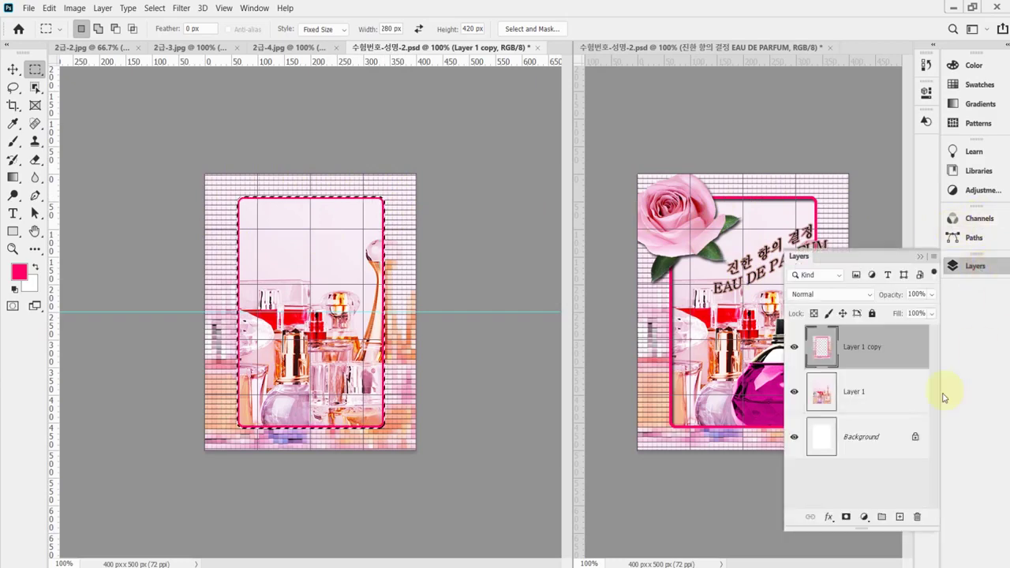
click(829, 518)
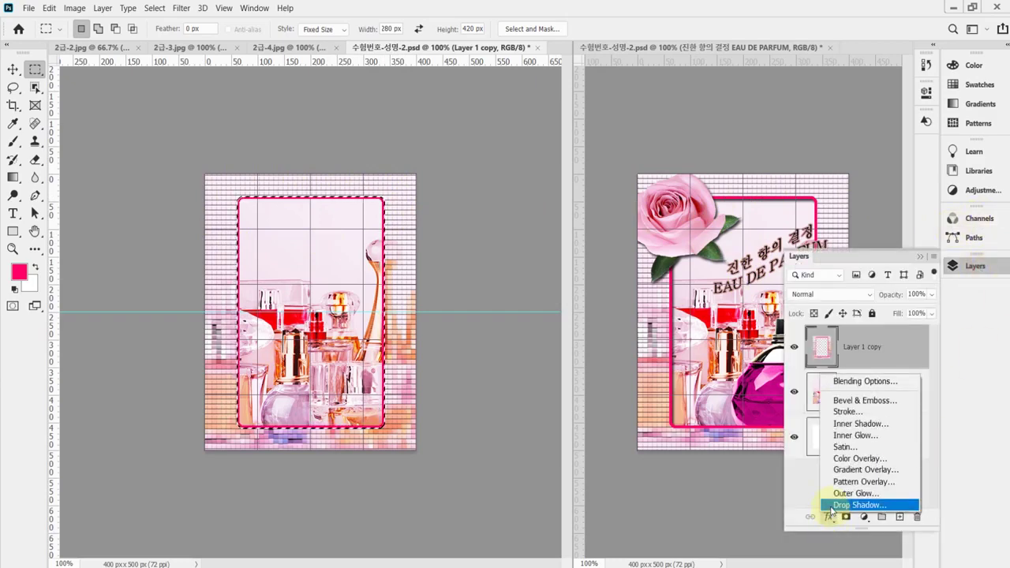
click(830, 508)
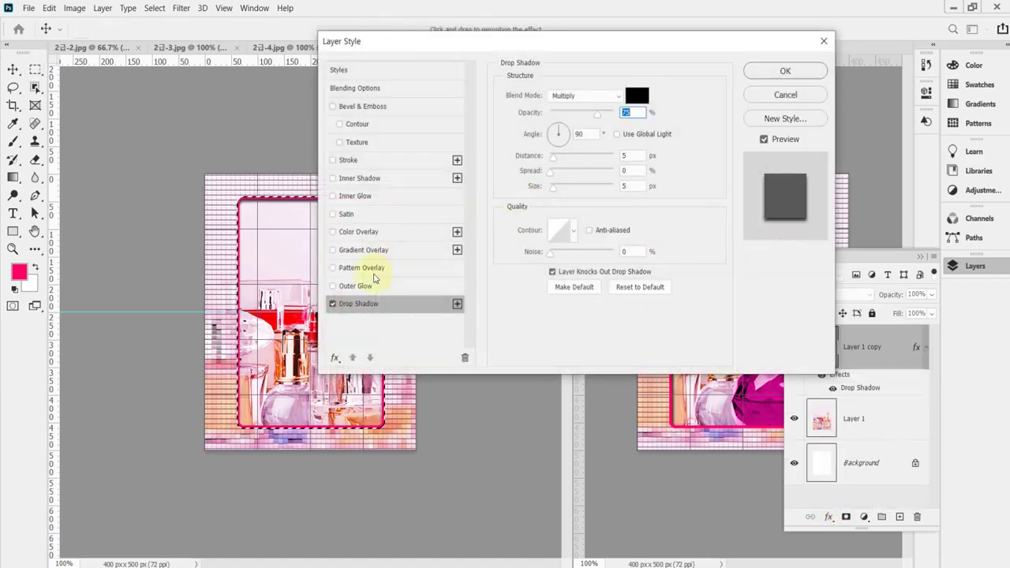
drag(435, 49, 485, 70)
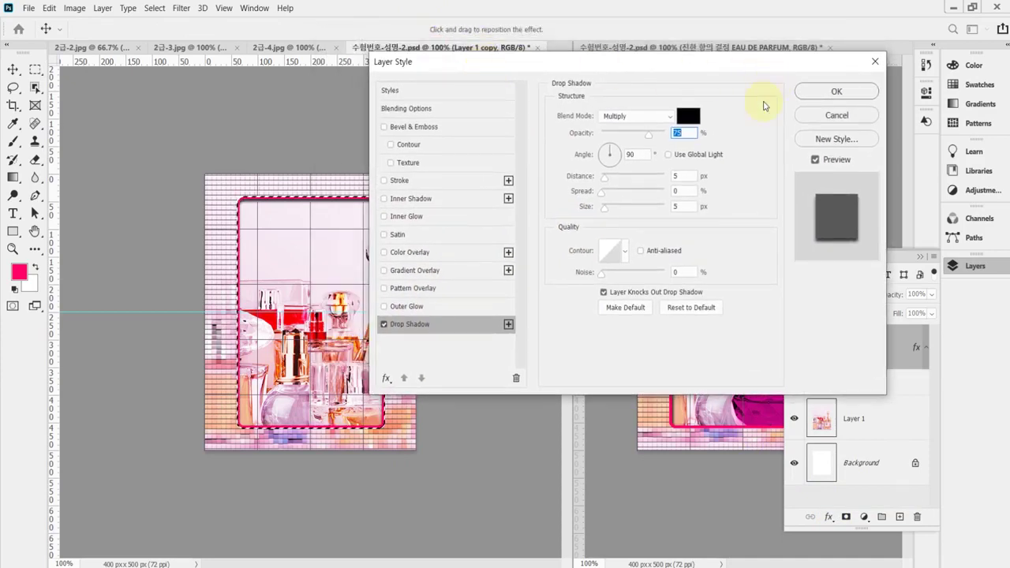
click(636, 154)
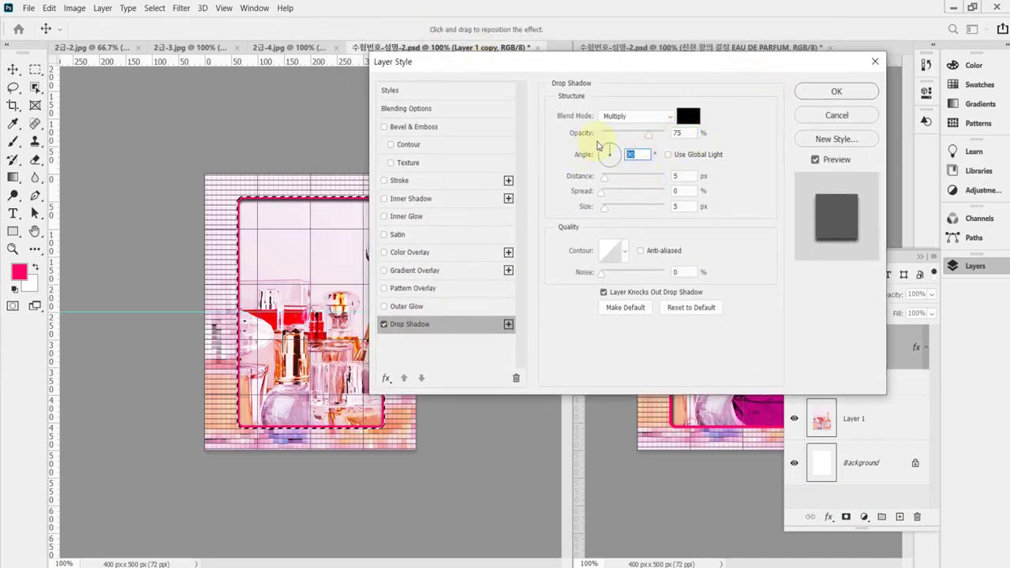
text(120)
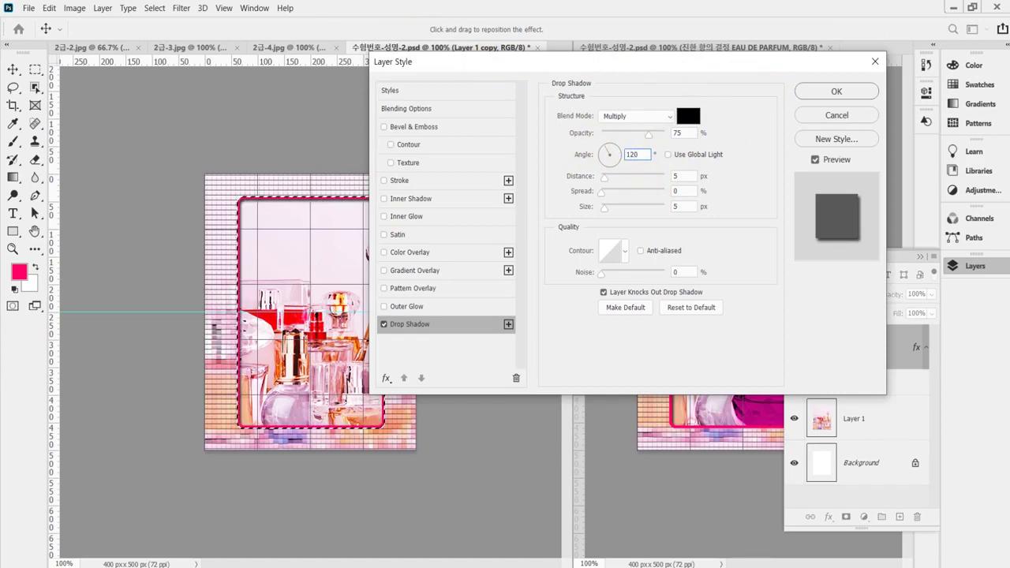
key(Tab)
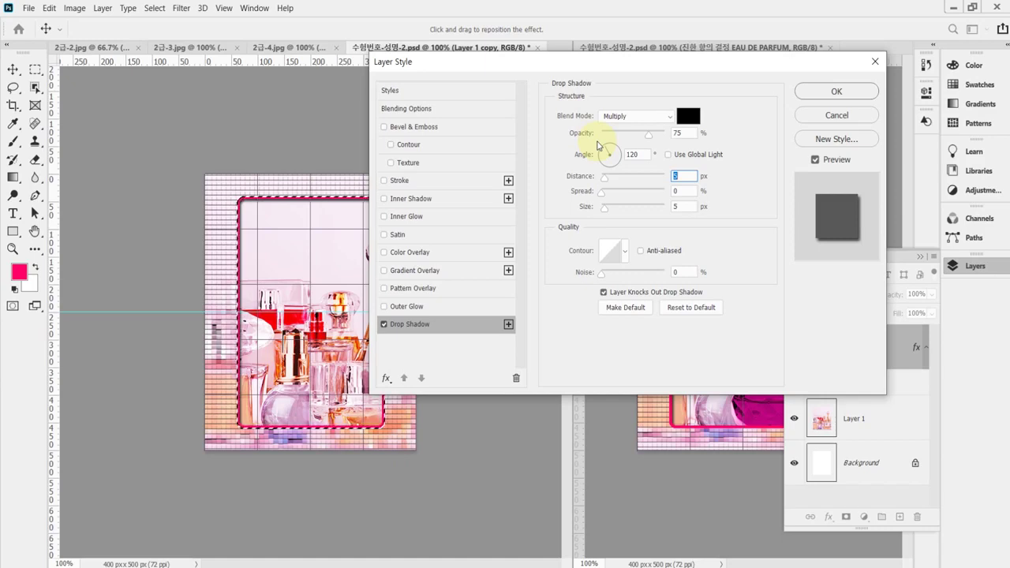
key(Tab)
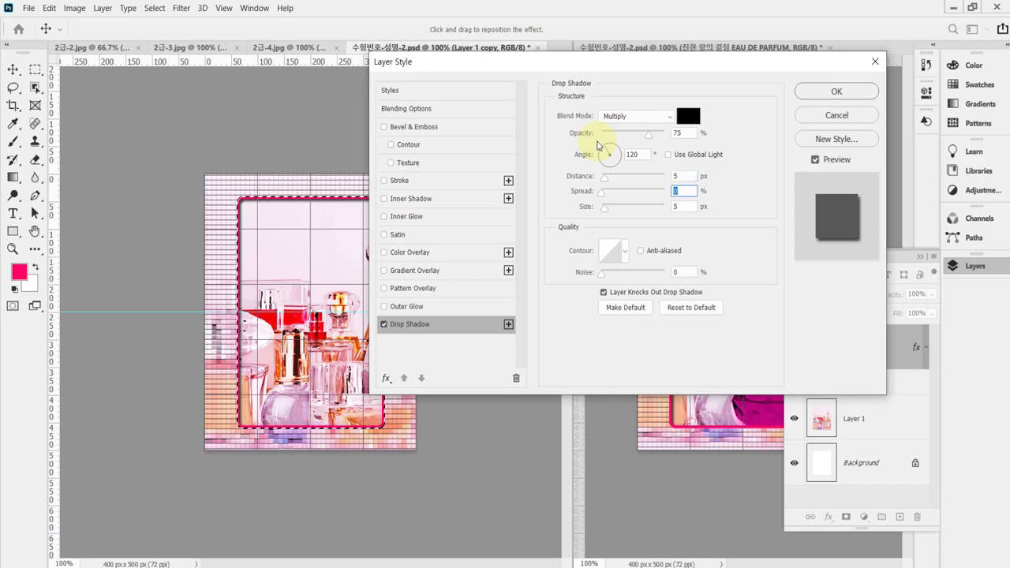
key(Tab)
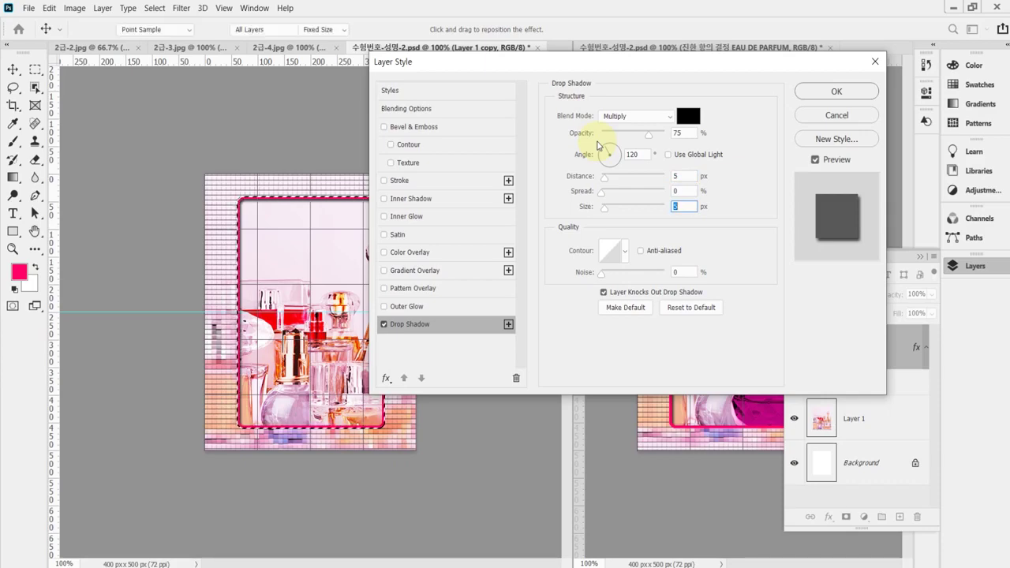
key(Return)
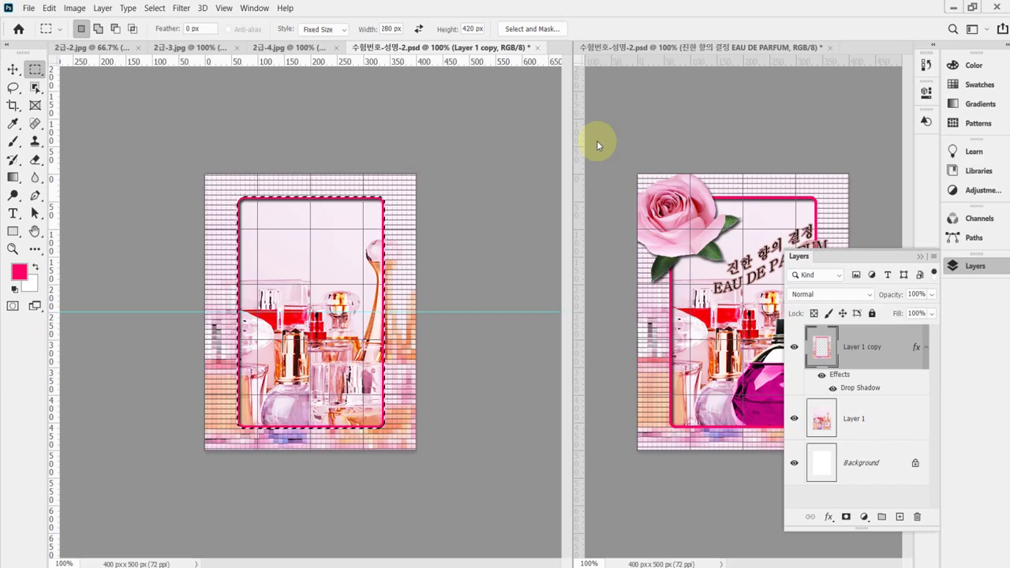
Deselect the frame opening and save the 수험번호-성명-2.psd document.
key(ctrl+d)
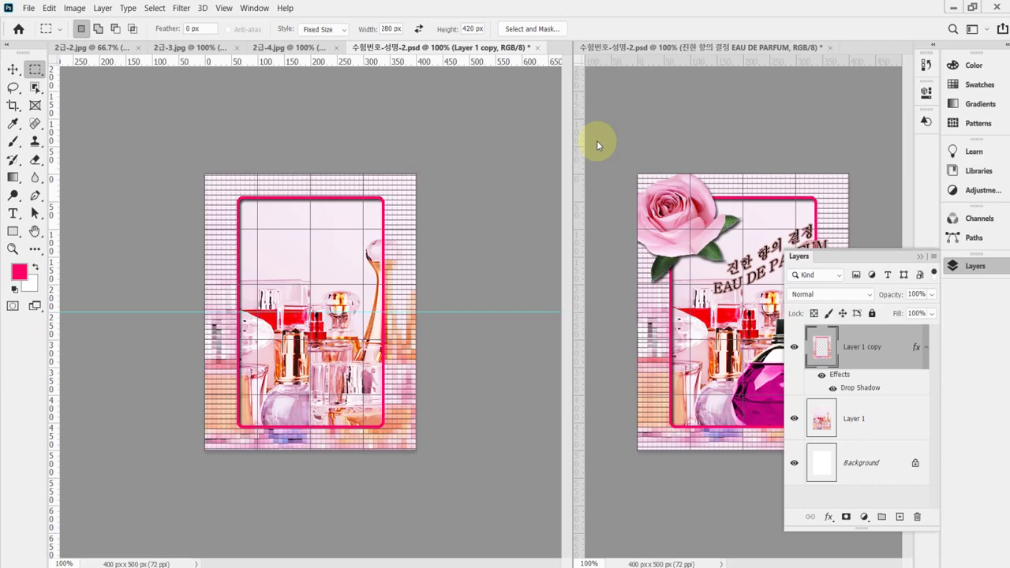
key(ctrl+s)
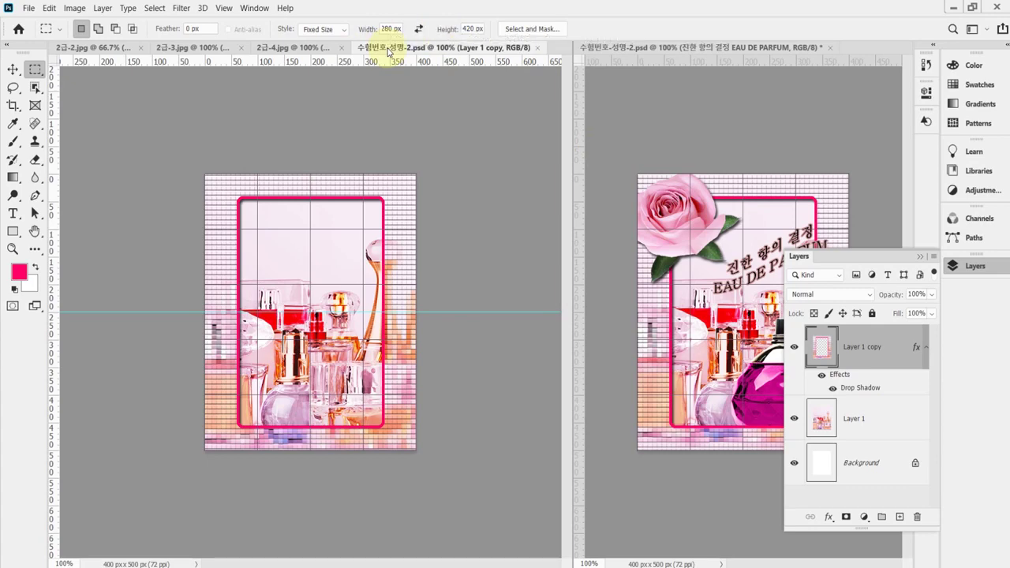
Switch to 2급-3.jpg and set the Magic Wand to a tolerance of 37 in add-to-selection mode.
click(184, 49)
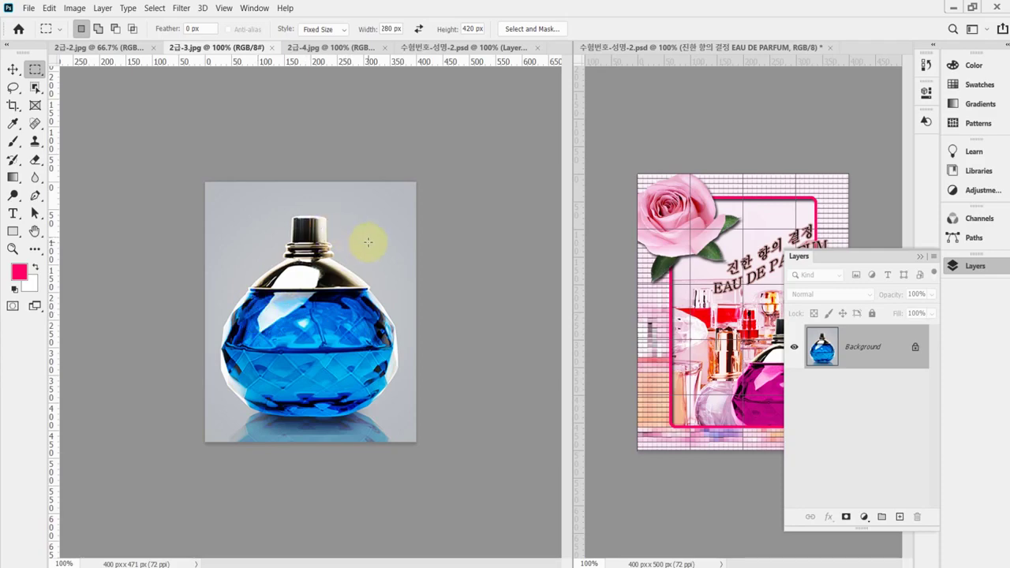
click(35, 89)
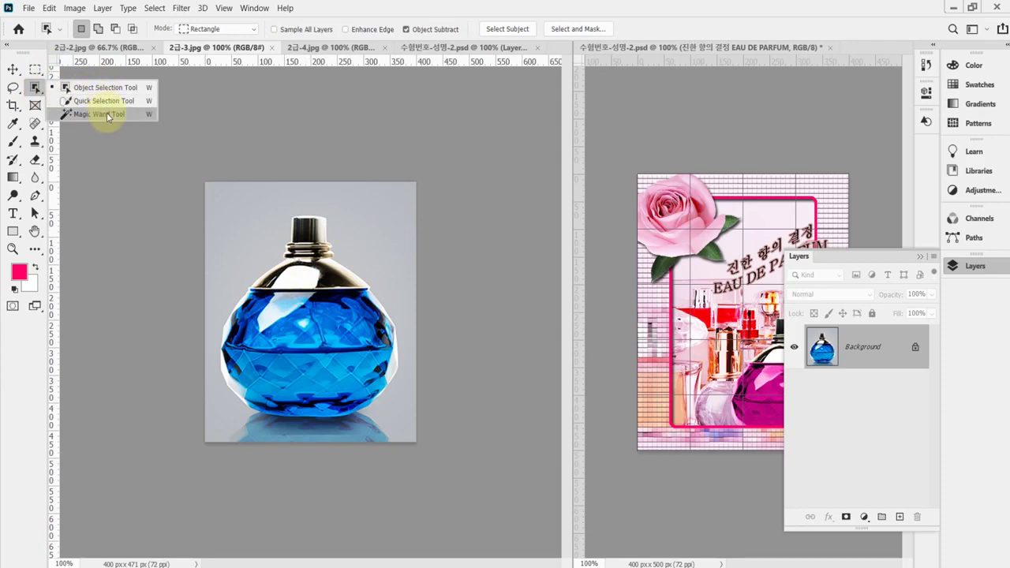
click(100, 115)
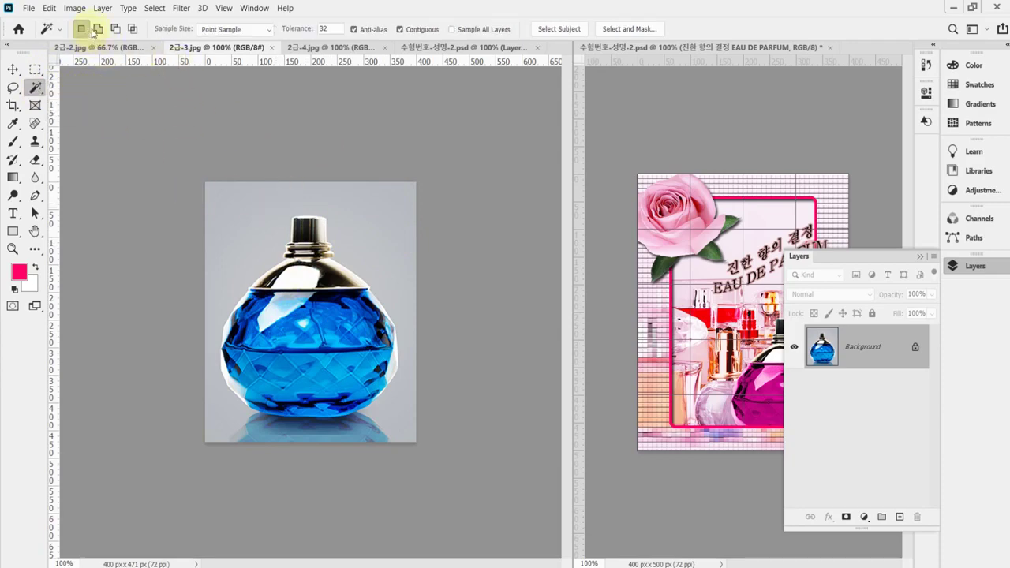
click(299, 33)
drag(299, 33, 301, 33)
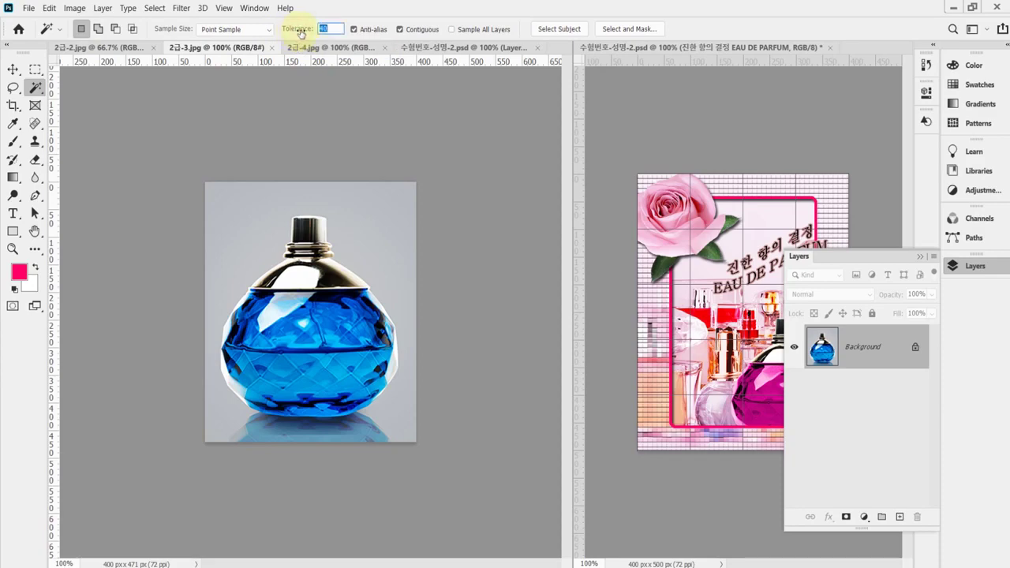
text(30)
drag(298, 33, 301, 33)
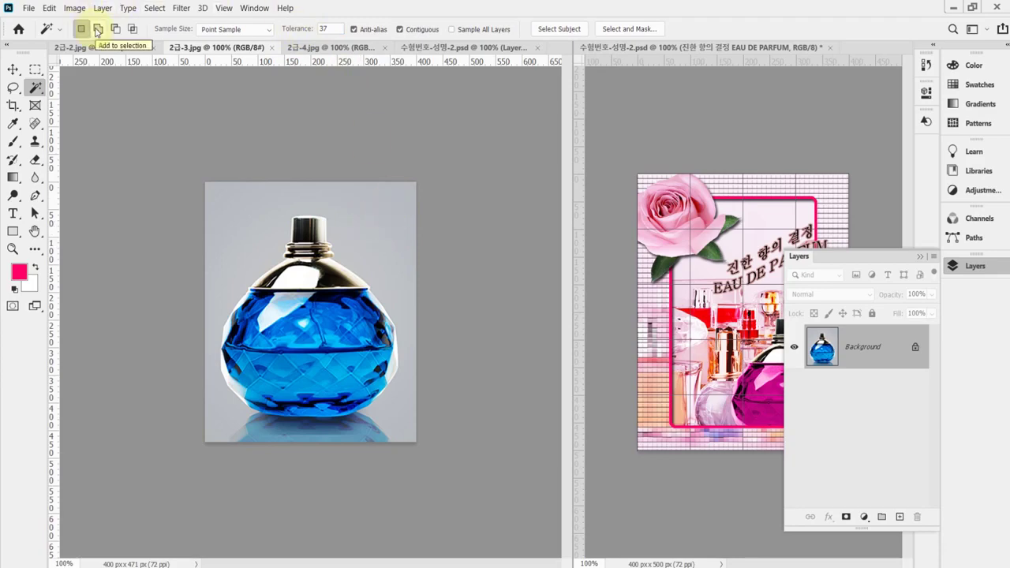
click(97, 30)
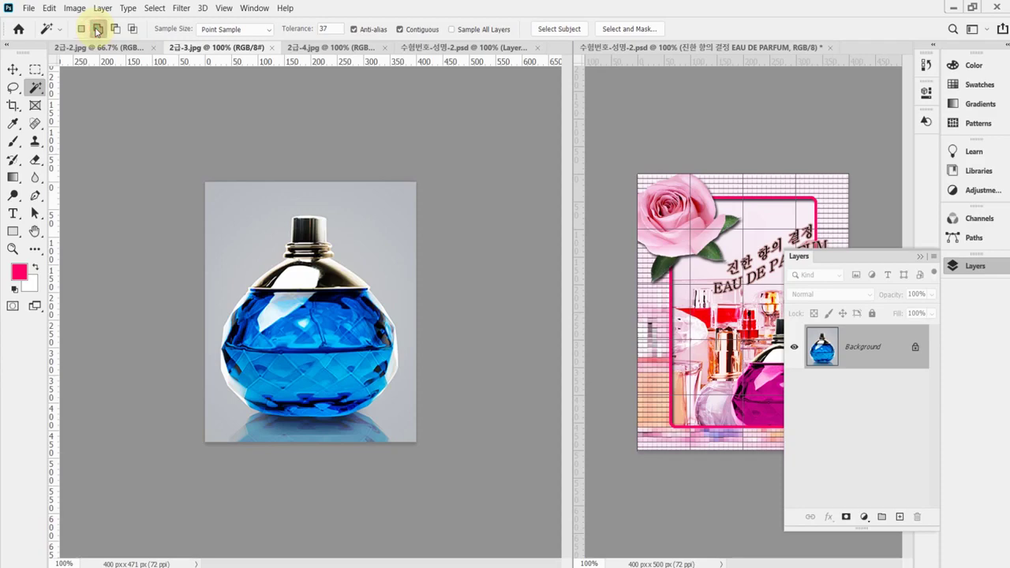
Select the gray background around the blue bottle and its reflection below the base with the Magic Wand.
click(394, 261)
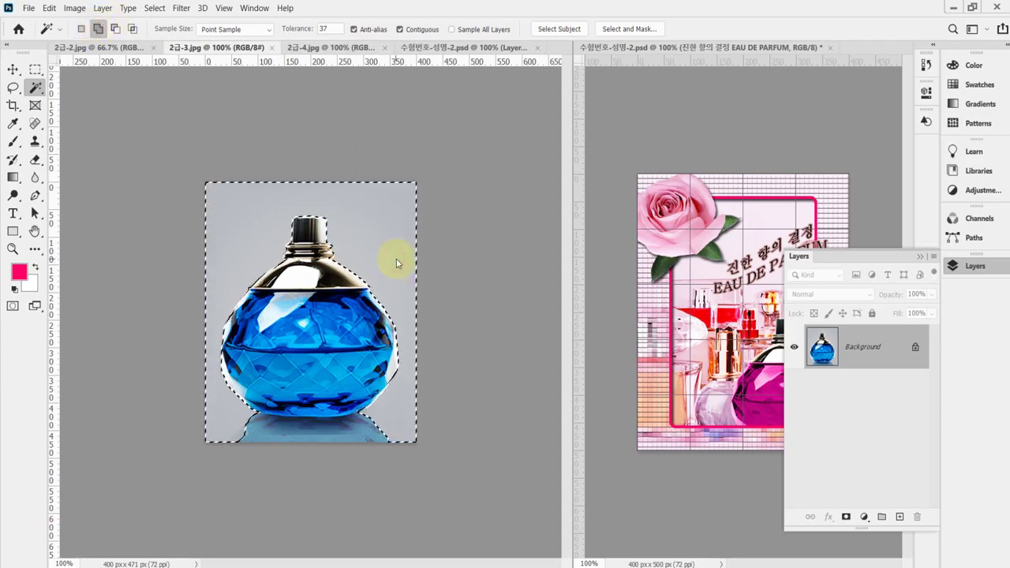
click(330, 434)
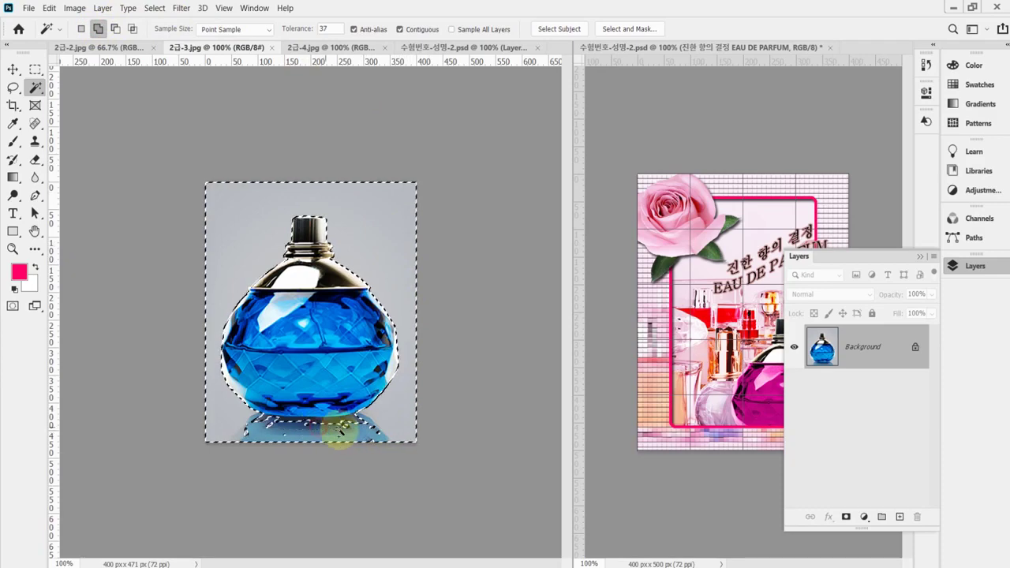
scroll(367, 426, up, 1)
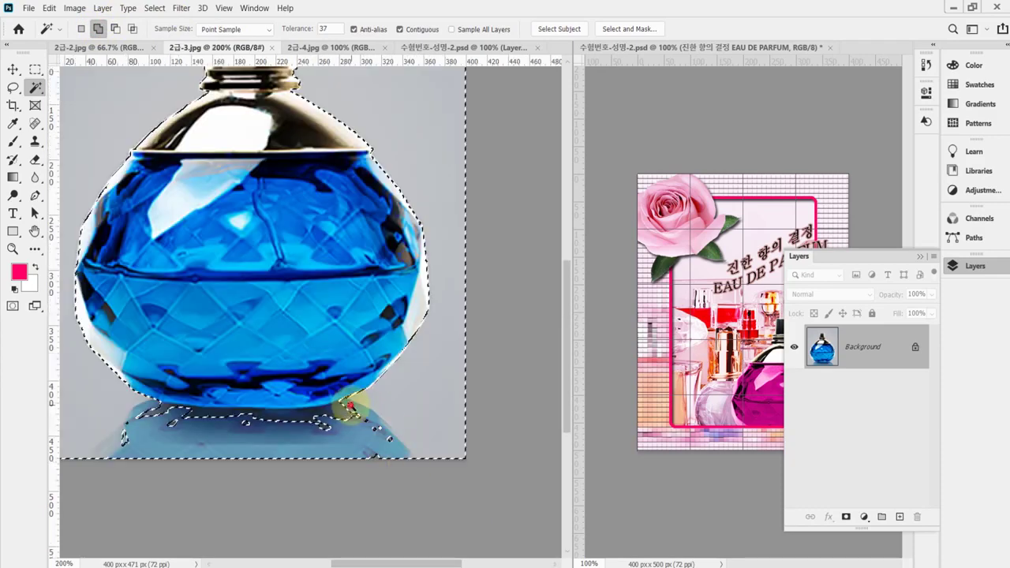
alt+click(143, 412)
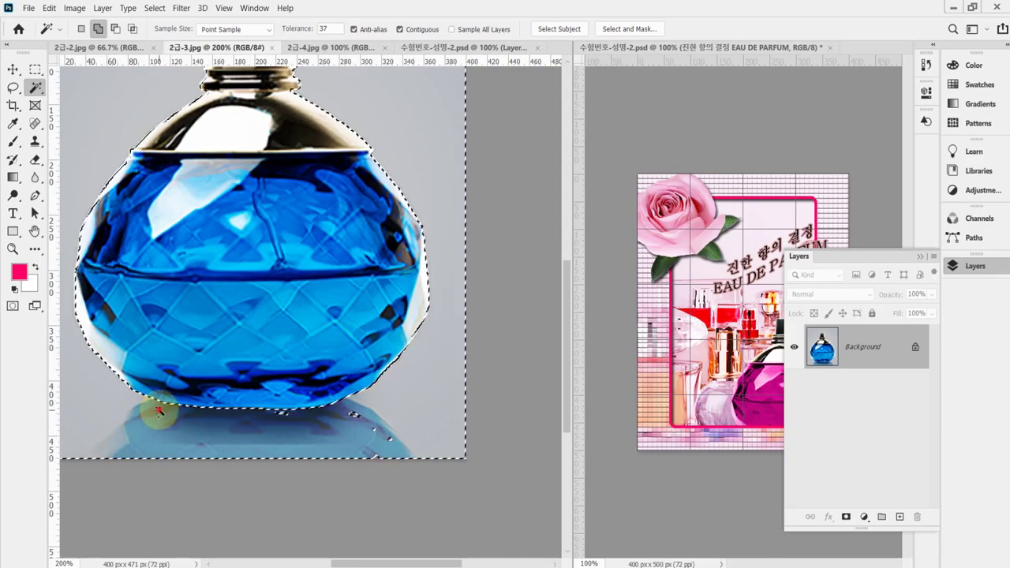
alt+click(286, 415)
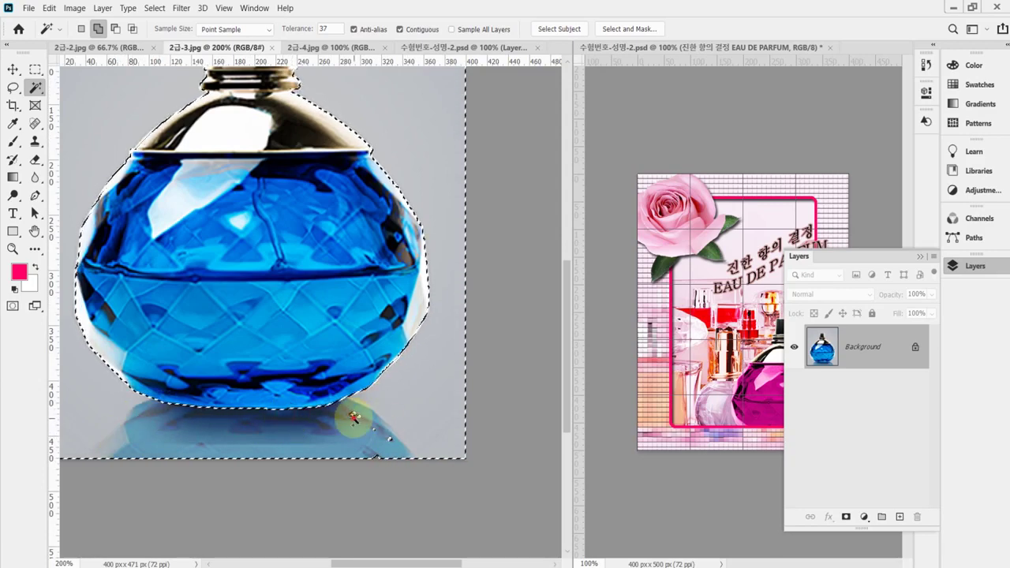
alt+click(387, 430)
alt+click(410, 446)
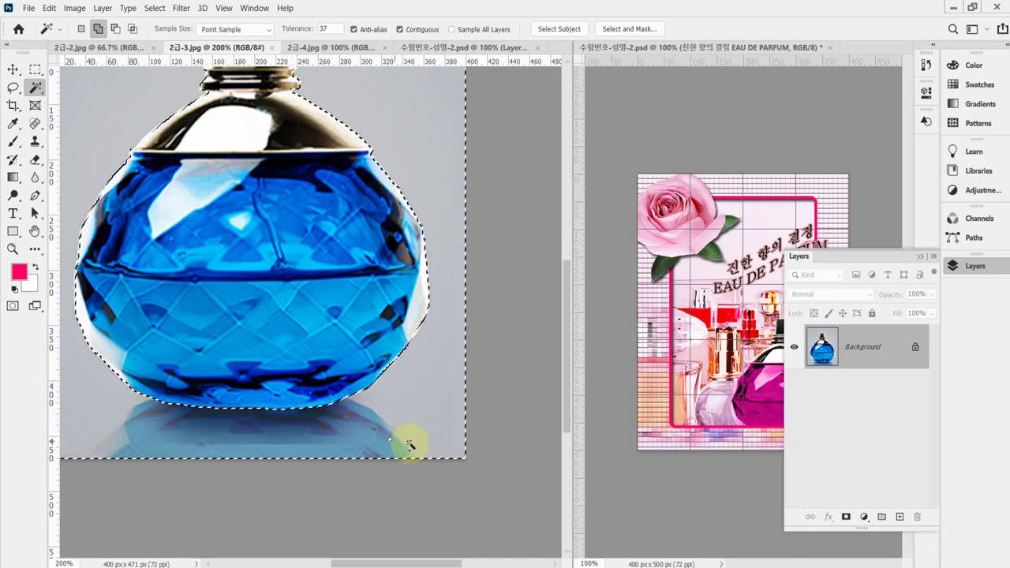
alt+click(389, 440)
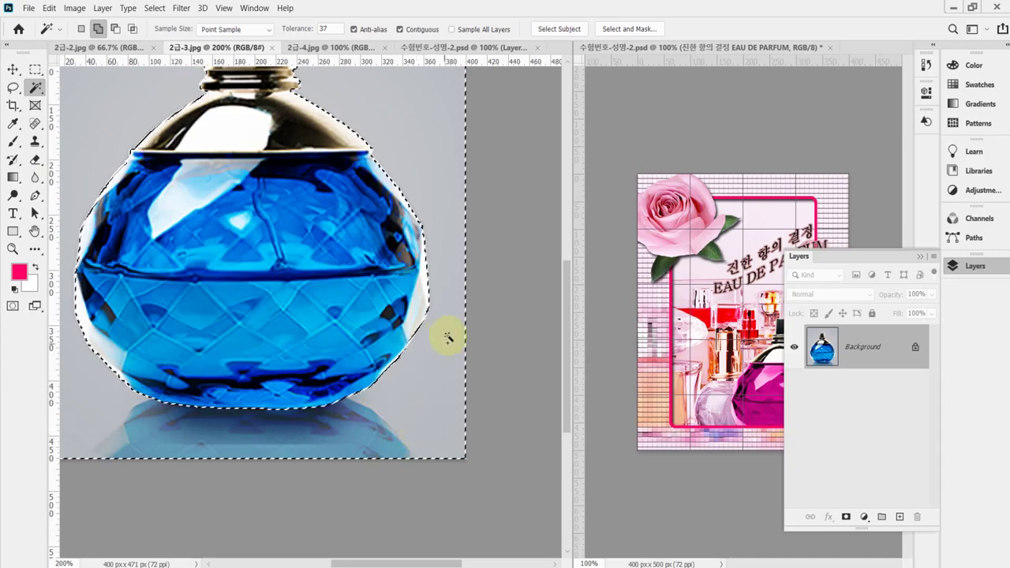
Examine the selection outline around the bottle's cap, shoulders and glass body at close range.
click(101, 258)
scroll(101, 258, up, 1)
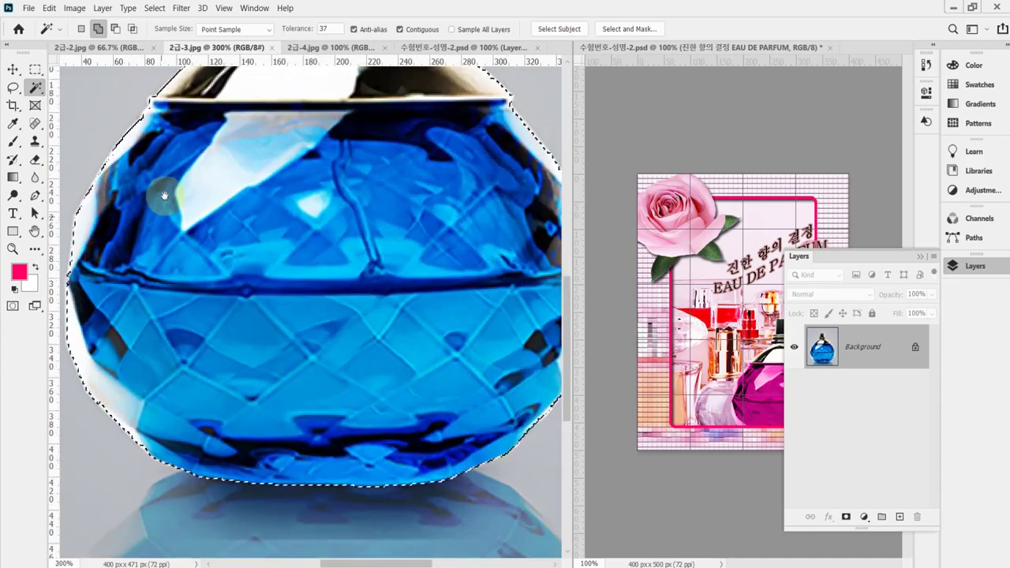
scroll(197, 316, up, 3)
scroll(233, 361, up, 1)
scroll(233, 361, up, 3)
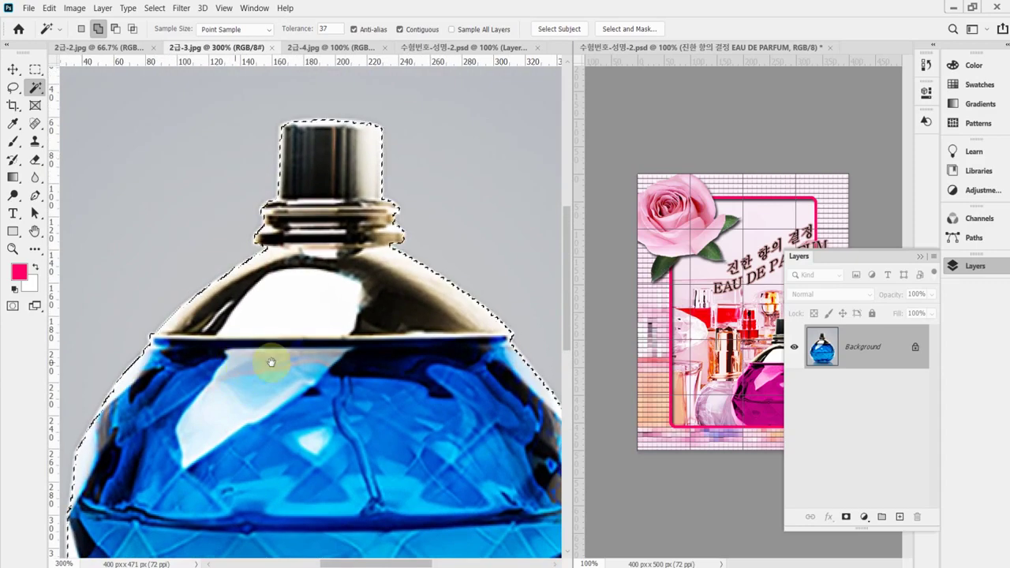
key(ctrl+d)
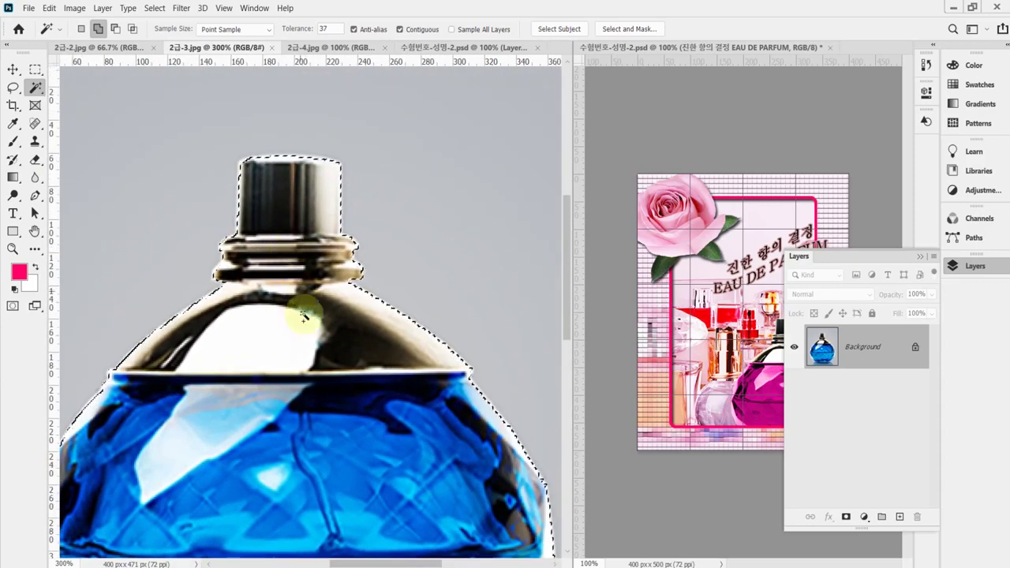
drag(368, 345, 446, 148)
key(ctrl+z)
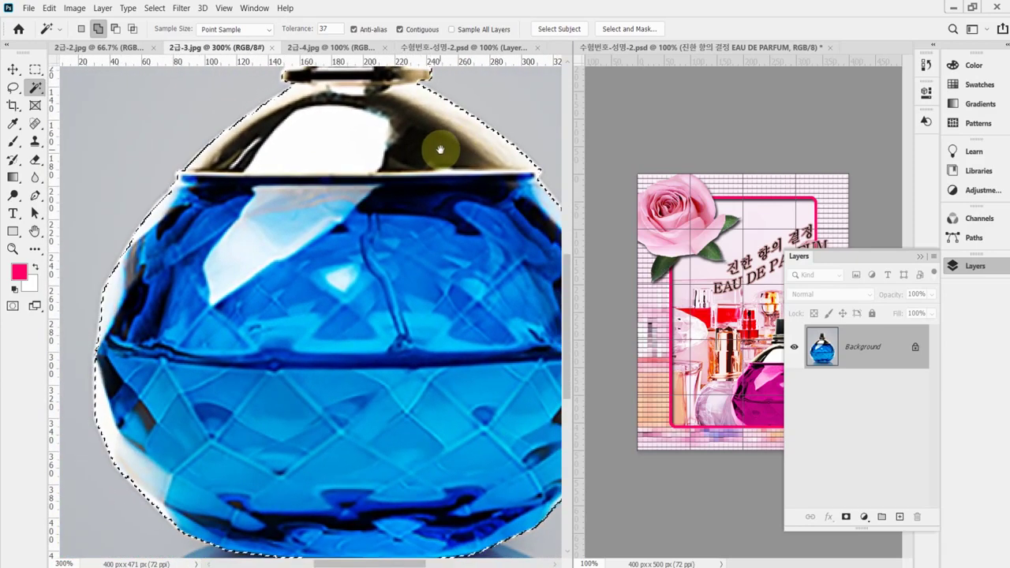
scroll(359, 260, down, 1)
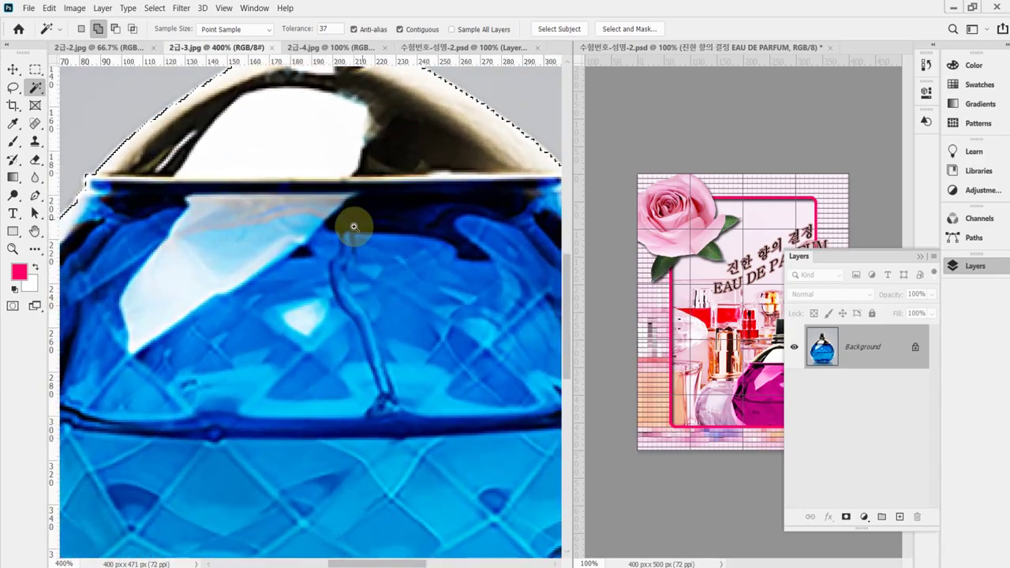
scroll(327, 273, down, 1)
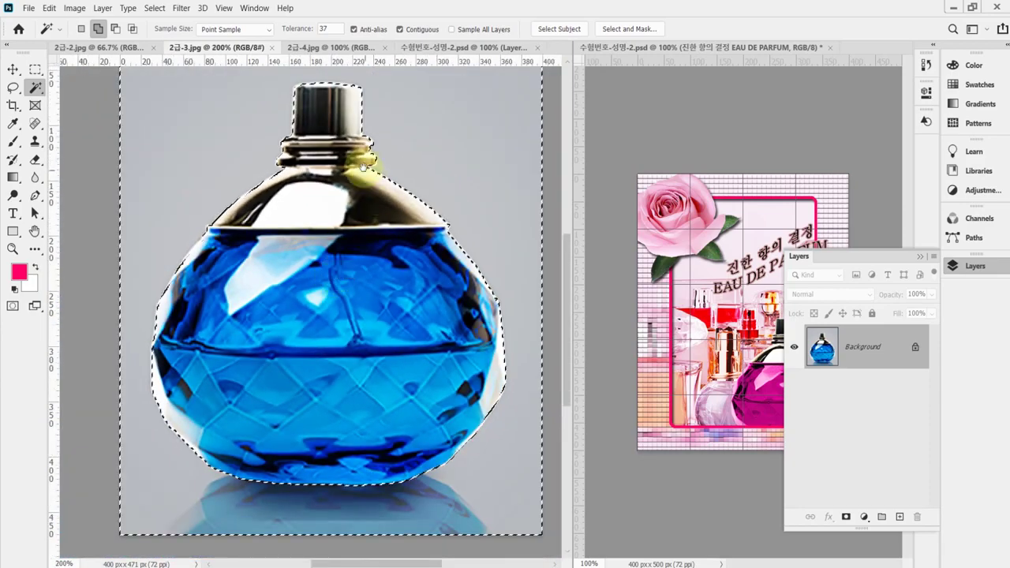
drag(361, 174, 331, 224)
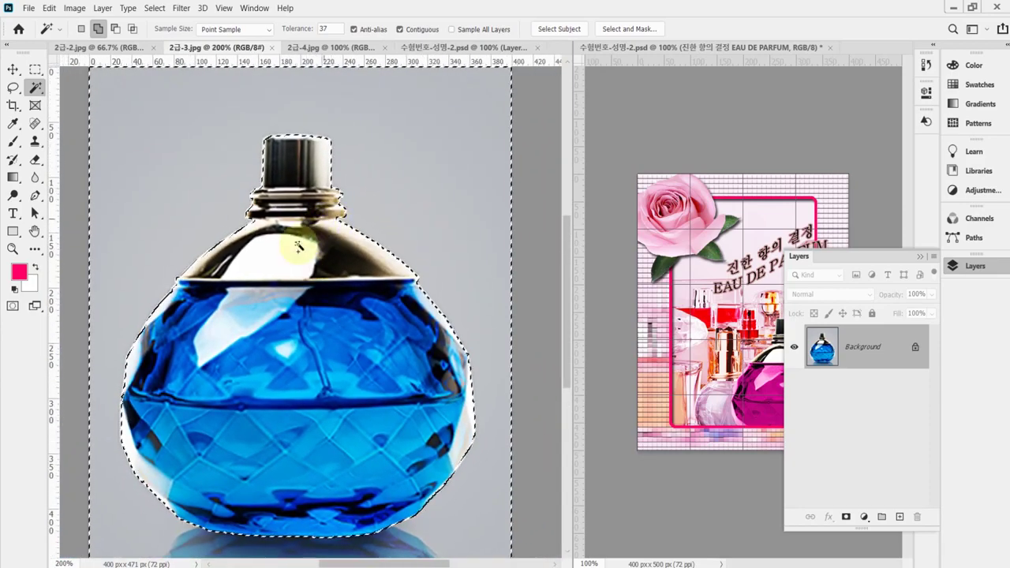
Invert the selection onto the bottle and refine it in Select and Mask with Radius 1 px and Smooth 1.
click(155, 8)
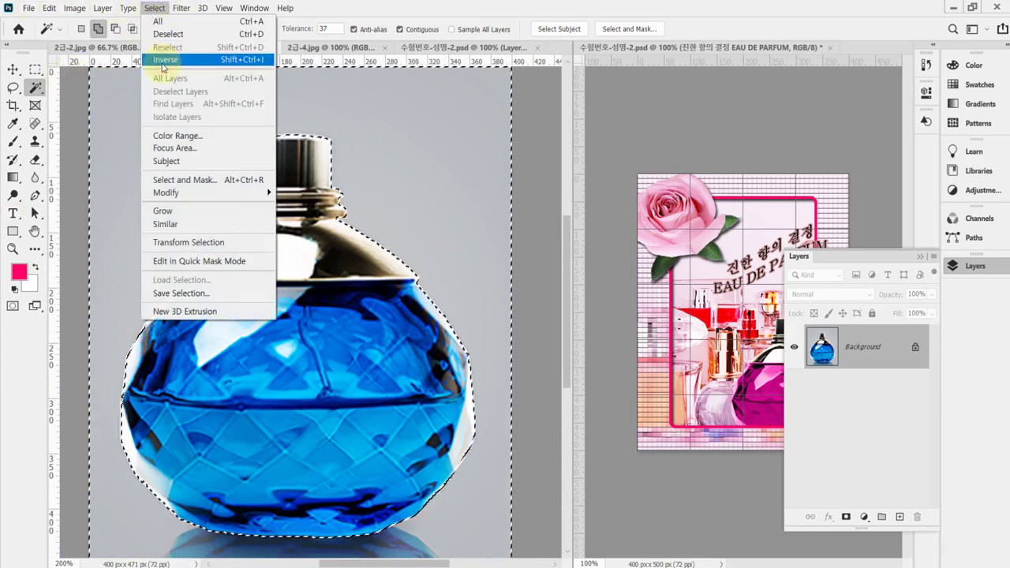
click(163, 62)
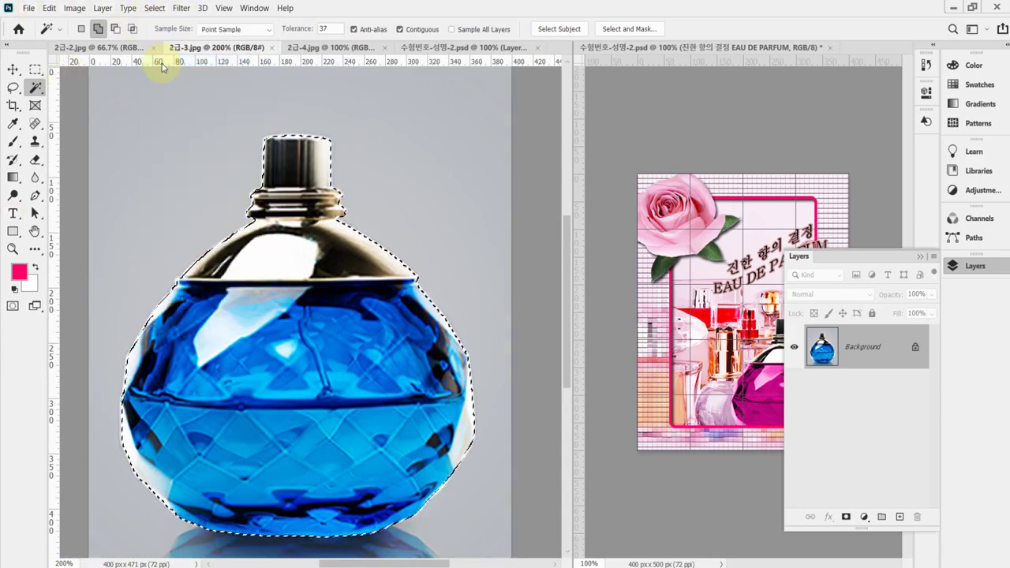
click(616, 29)
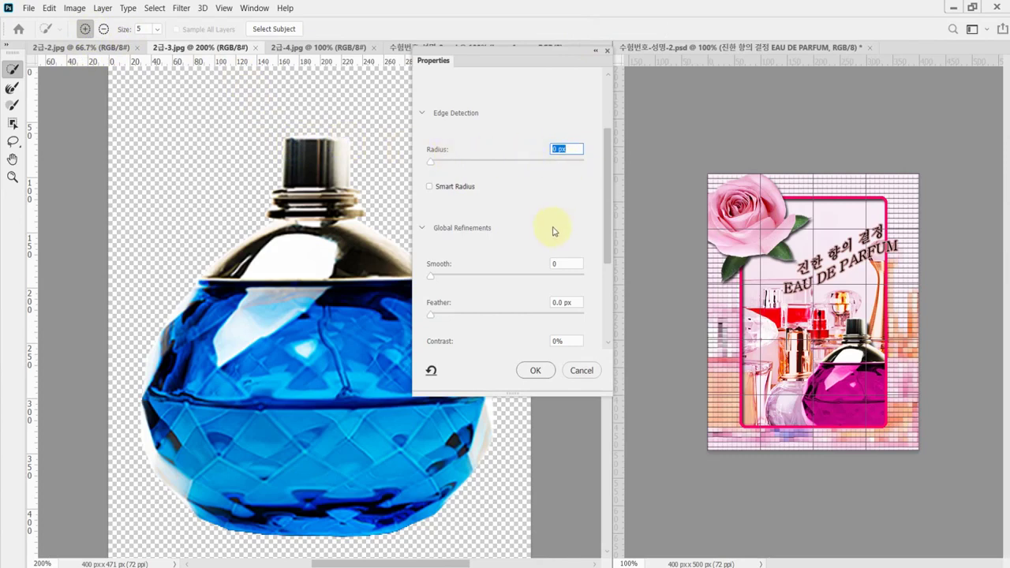
click(564, 266)
text(1)
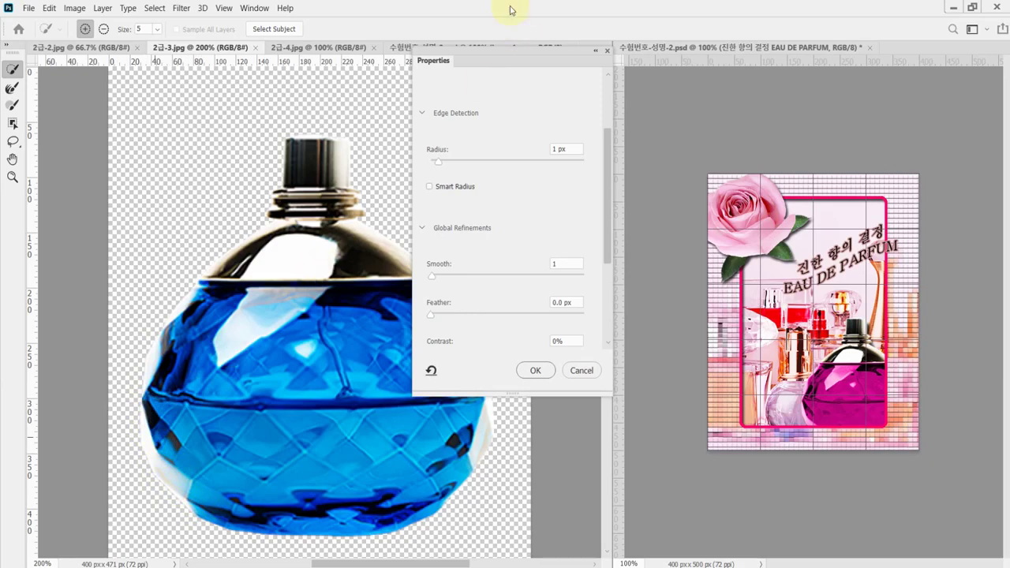
Examine the bottle cutout's edges from cap to base in the Select and Mask preview.
drag(448, 68, 509, 66)
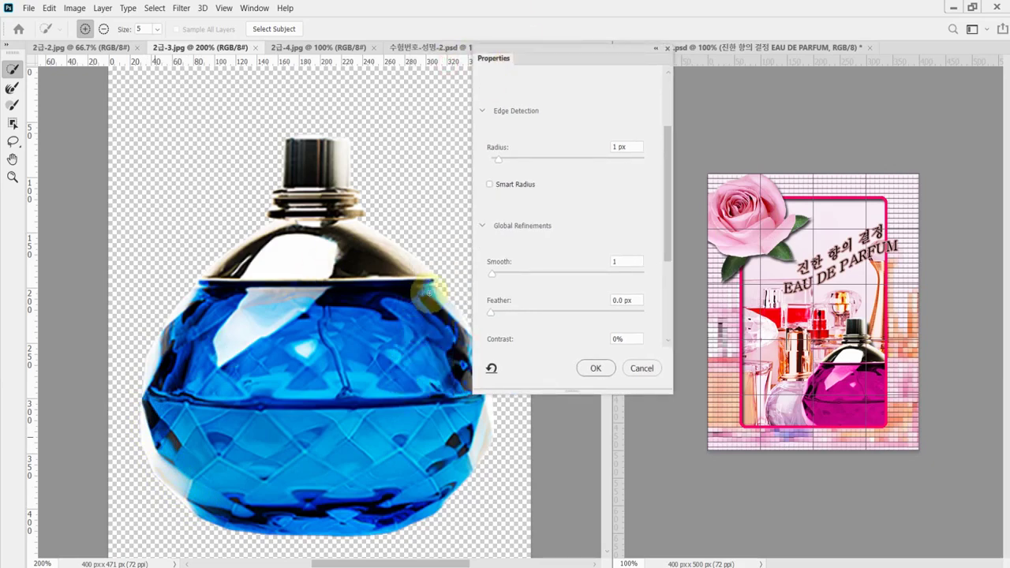
mouse_move(472, 355)
mouse_down()
mouse_move(478, 413)
mouse_move(445, 480)
mouse_move(426, 484)
mouse_move(454, 483)
mouse_up()
mouse_move(376, 210)
mouse_down()
mouse_move(356, 240)
mouse_move(421, 280)
mouse_move(326, 157)
mouse_move(306, 152)
mouse_move(328, 143)
mouse_up()
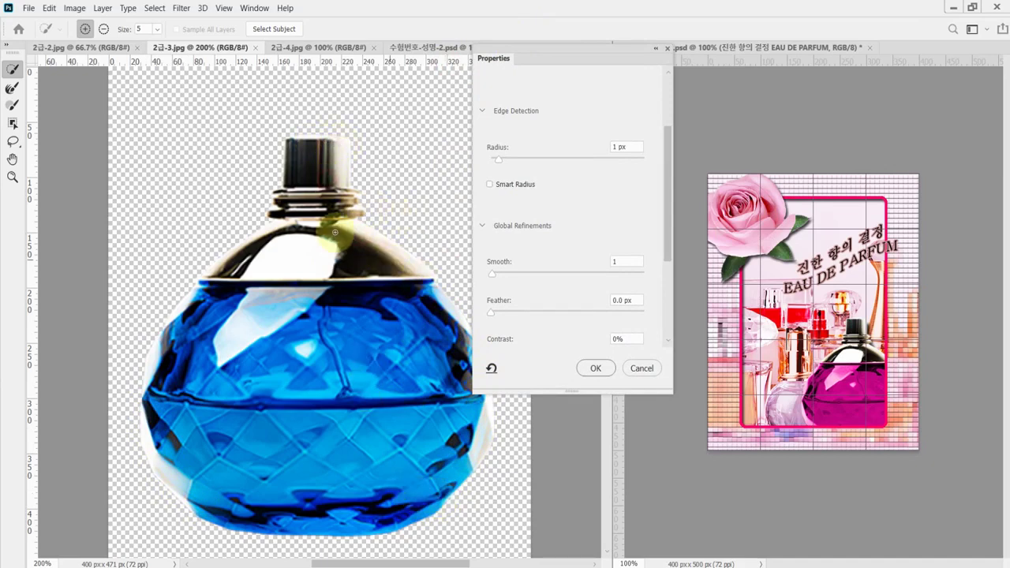
scroll(320, 198, up, 1)
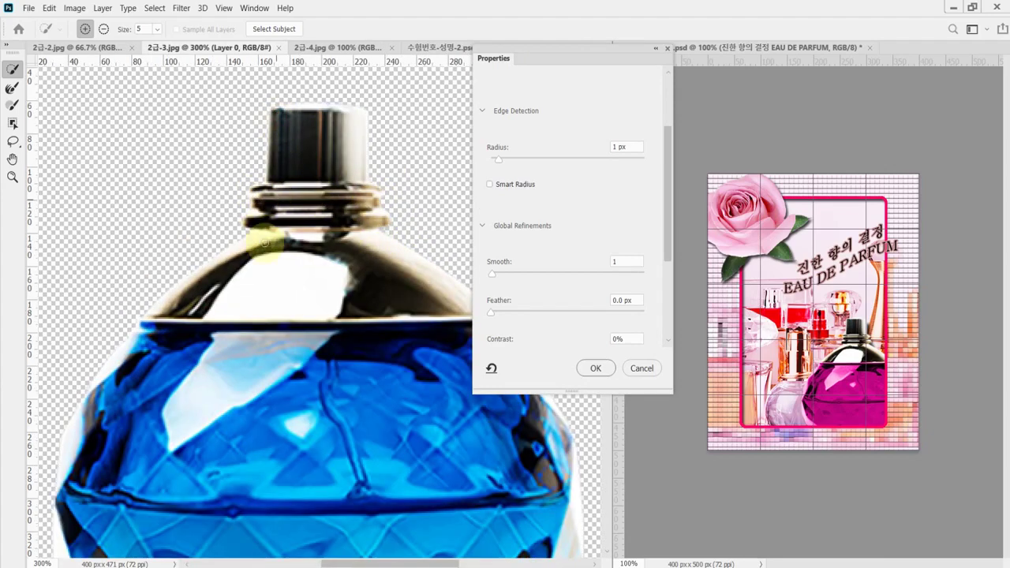
scroll(324, 308, down, 5)
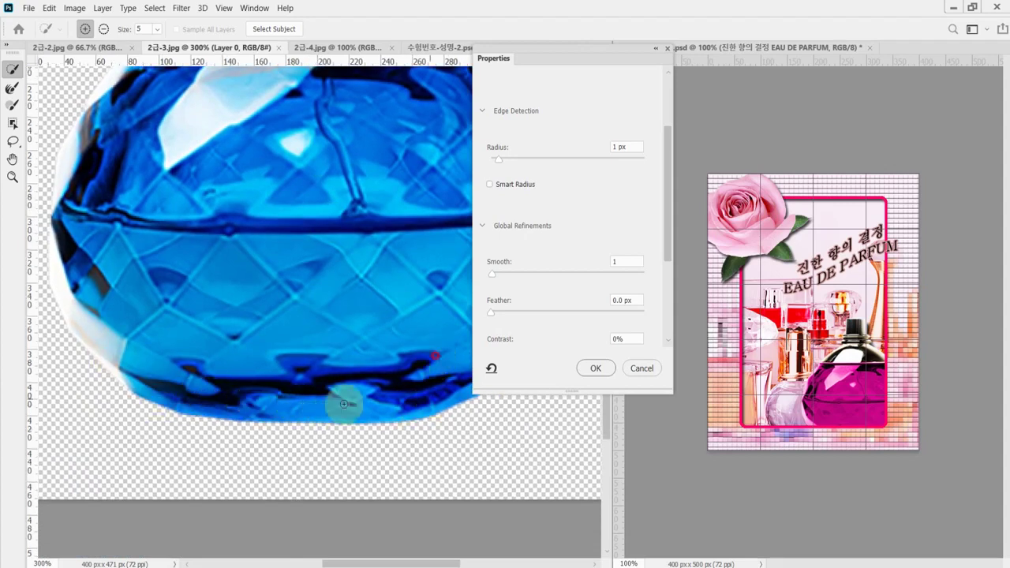
mouse_move(338, 402)
mouse_down()
mouse_move(239, 479)
mouse_move(247, 476)
mouse_up()
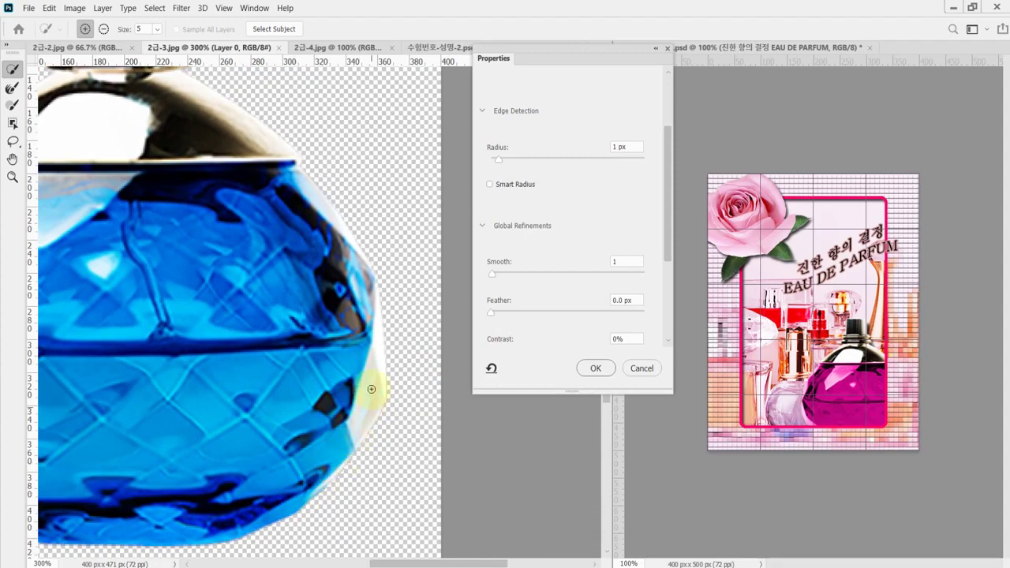
scroll(292, 163, up, 4)
scroll(292, 163, left, 2)
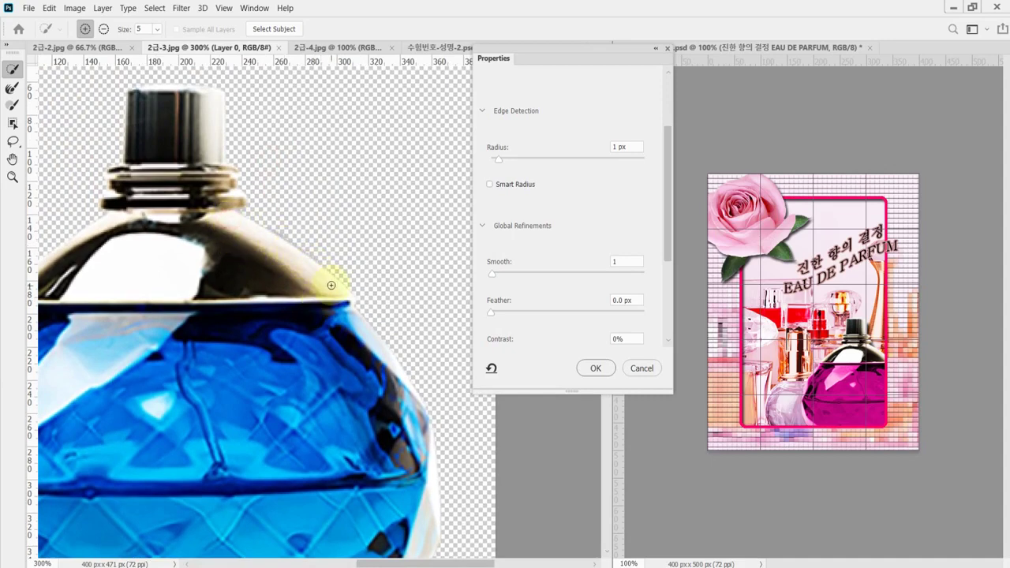
Apply the refined bottle selection and return to the 수험번호-성명-2.psd poster, uncovering the reference image beside it.
click(104, 29)
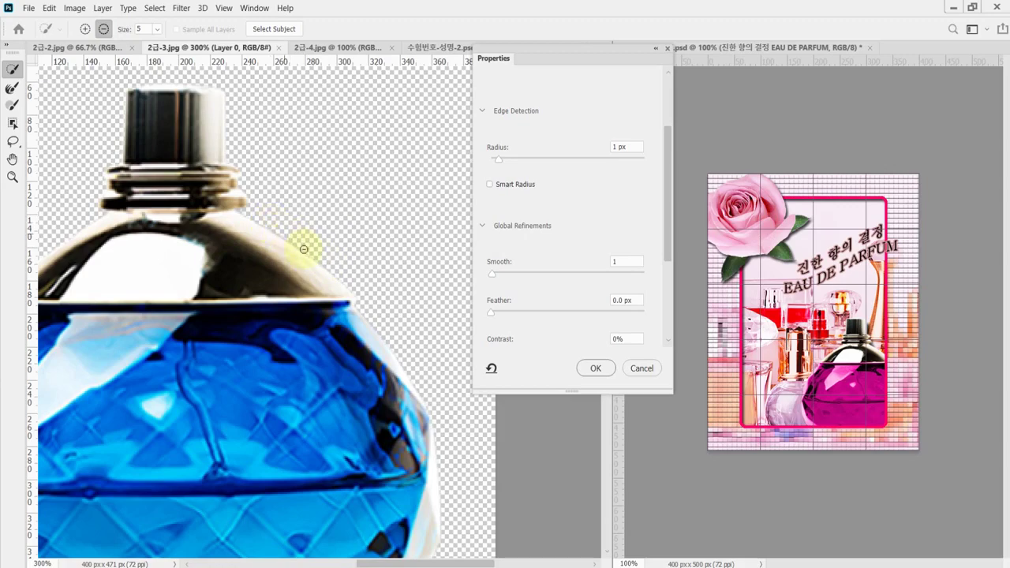
click(596, 367)
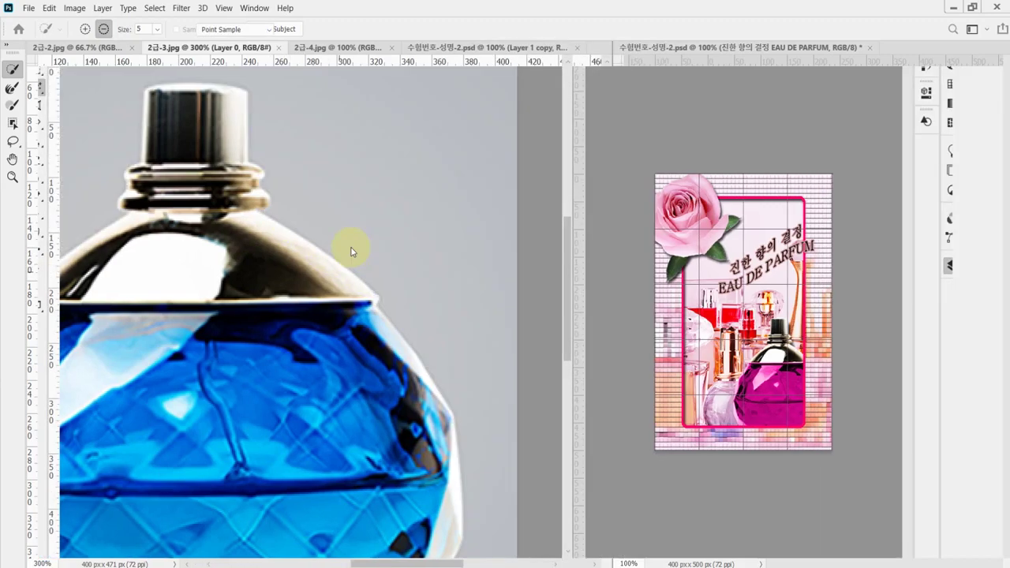
key(ctrl+minus)
key(ctrl+minus)
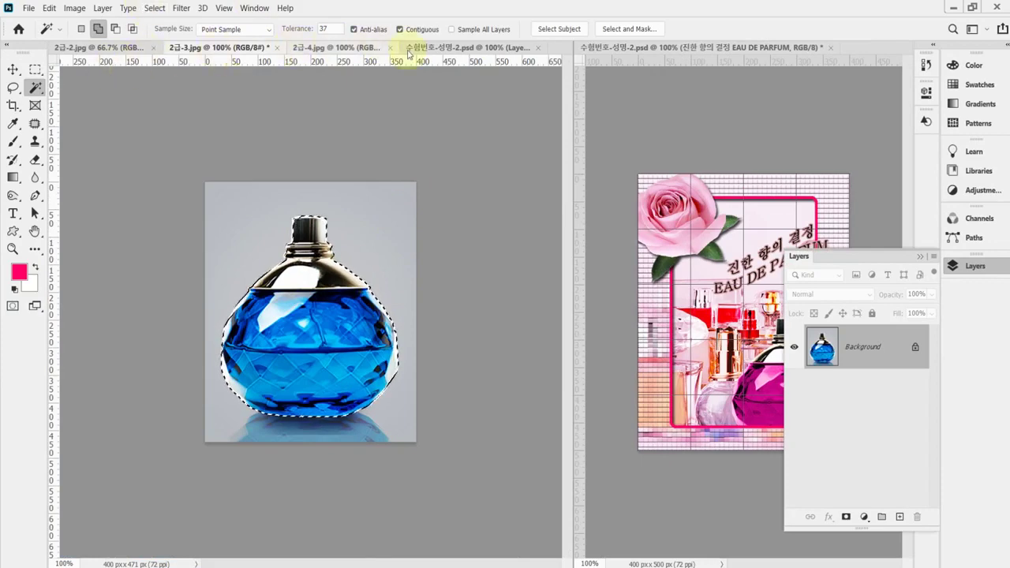
click(457, 49)
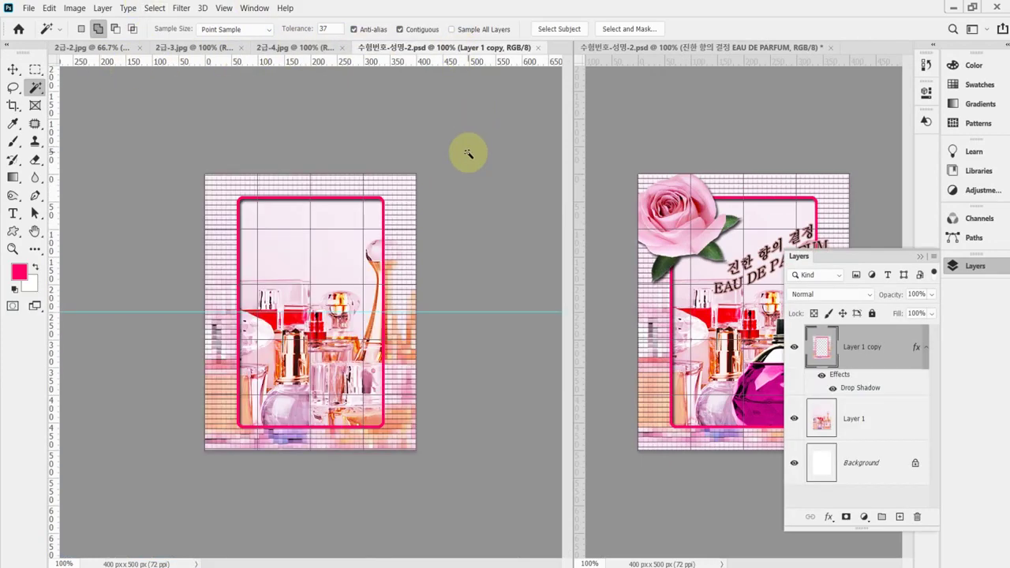
click(975, 271)
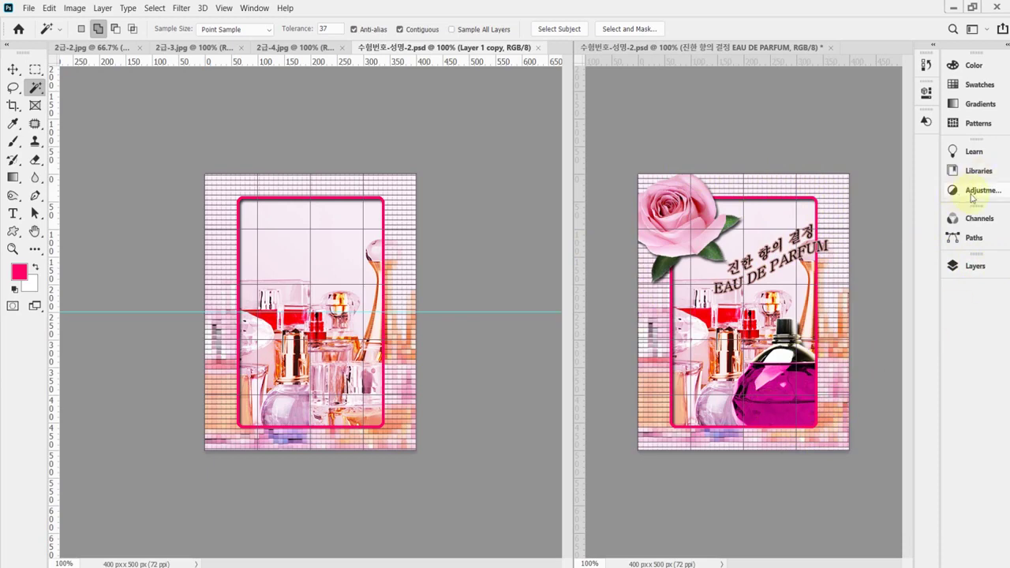
Paste the cut-out perfume bottle directly above Layer 1, beneath the frame layer.
click(980, 270)
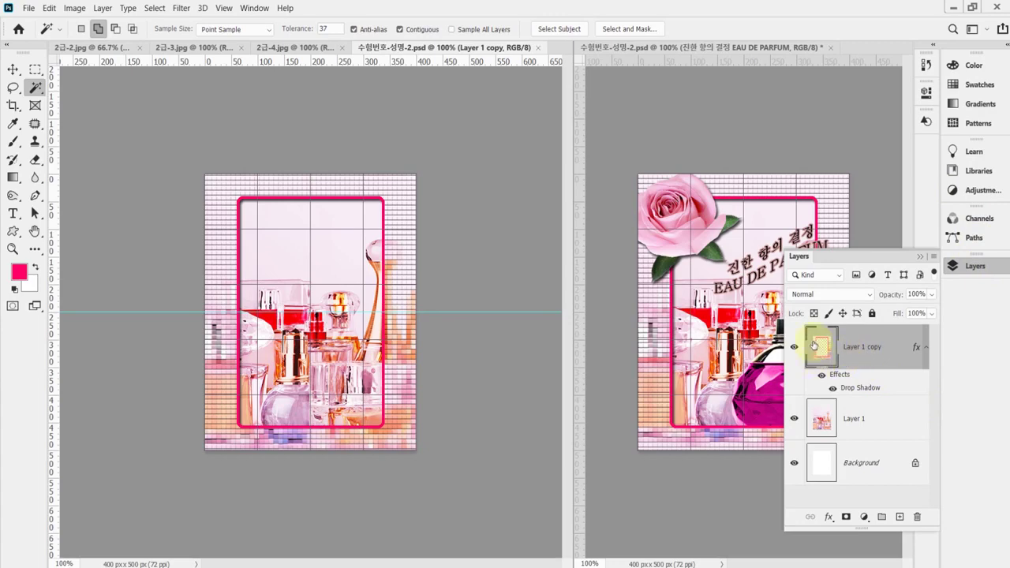
click(876, 419)
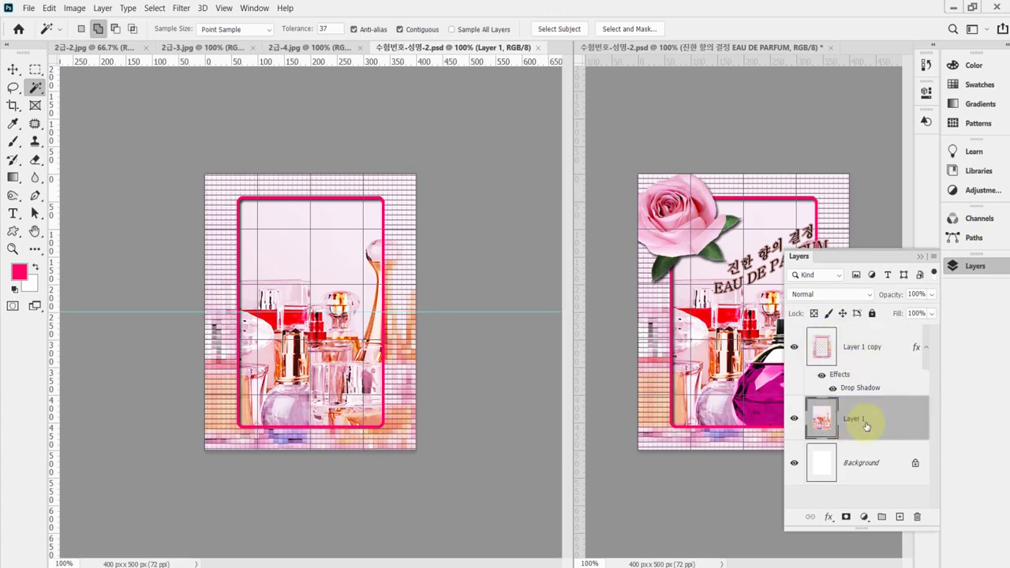
key(ctrl+v)
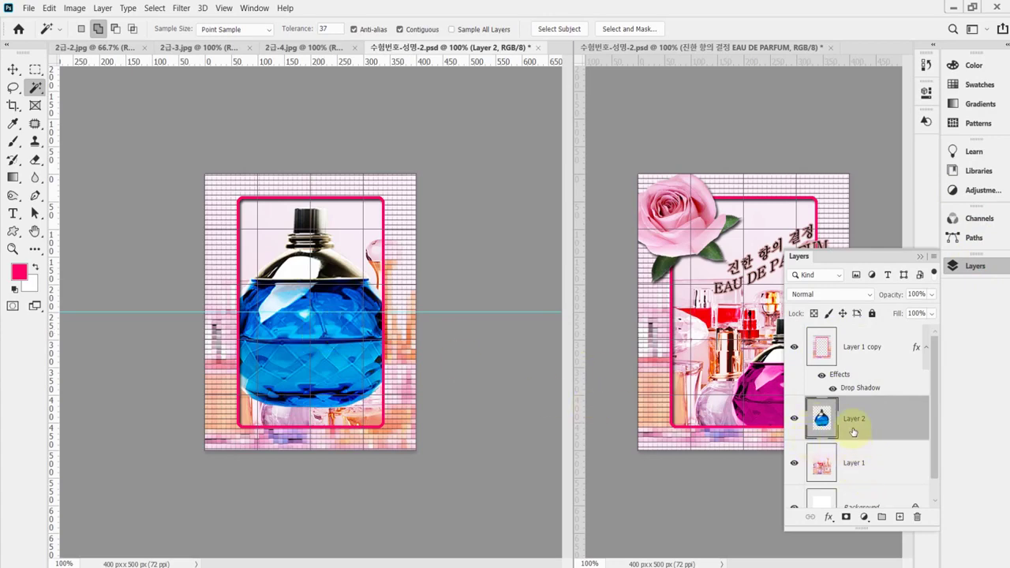
Scale the pasted bottle to about 66% and move it into the frame's lower-right corner.
key(ctrl+t)
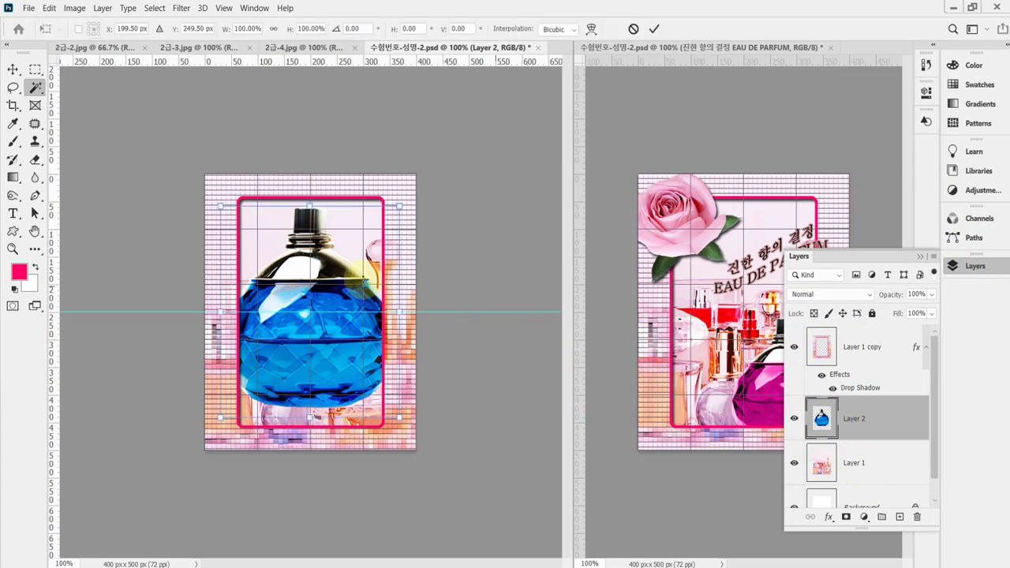
drag(220, 205, 273, 270)
click(989, 261)
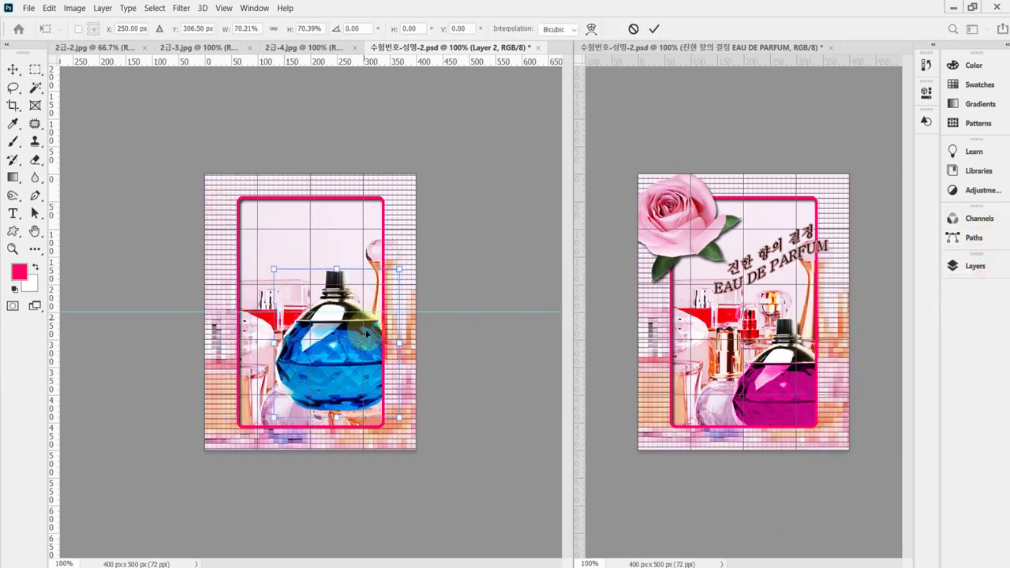
drag(336, 349, 364, 391)
drag(301, 301, 307, 307)
drag(364, 391, 349, 397)
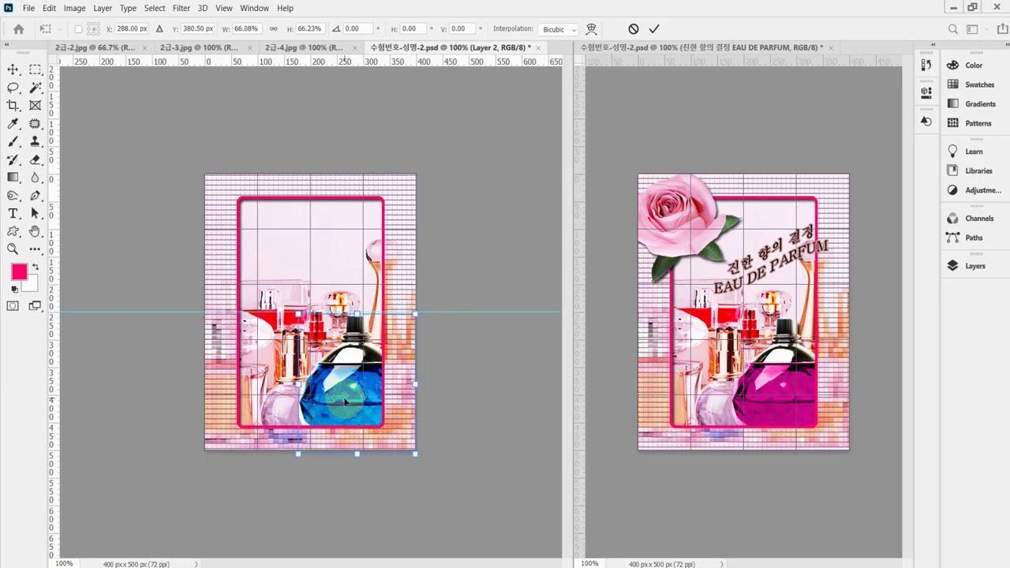
Nudge the bottle 6 px to the left and apply the transform.
key(Left)
key(Left)
key(Left)
key(Left)
key(Left)
key(Left)
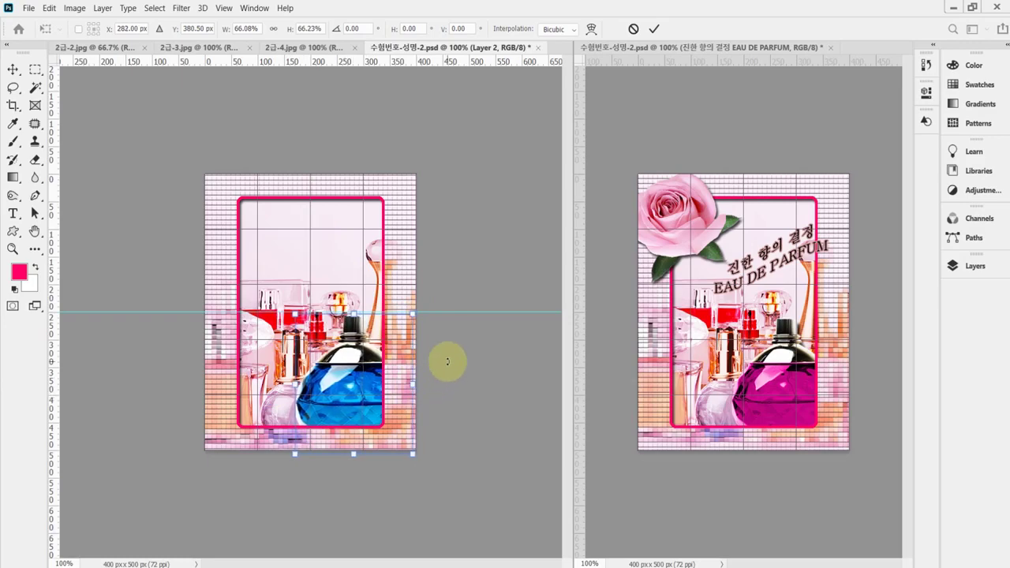
key(Return)
Load the outline of the bottle on Layer 2 as a selection.
key(w)
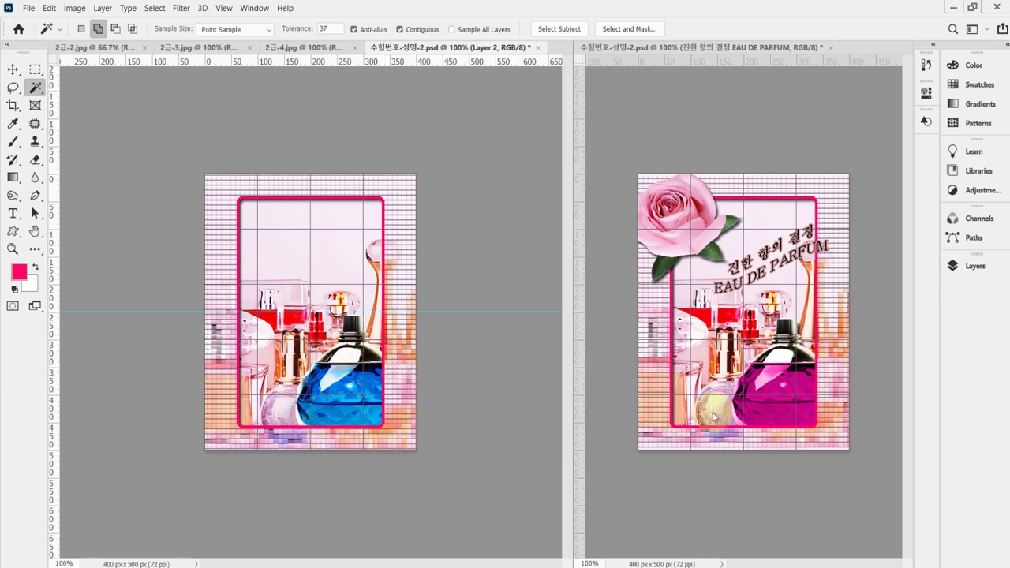
click(774, 401)
click(971, 266)
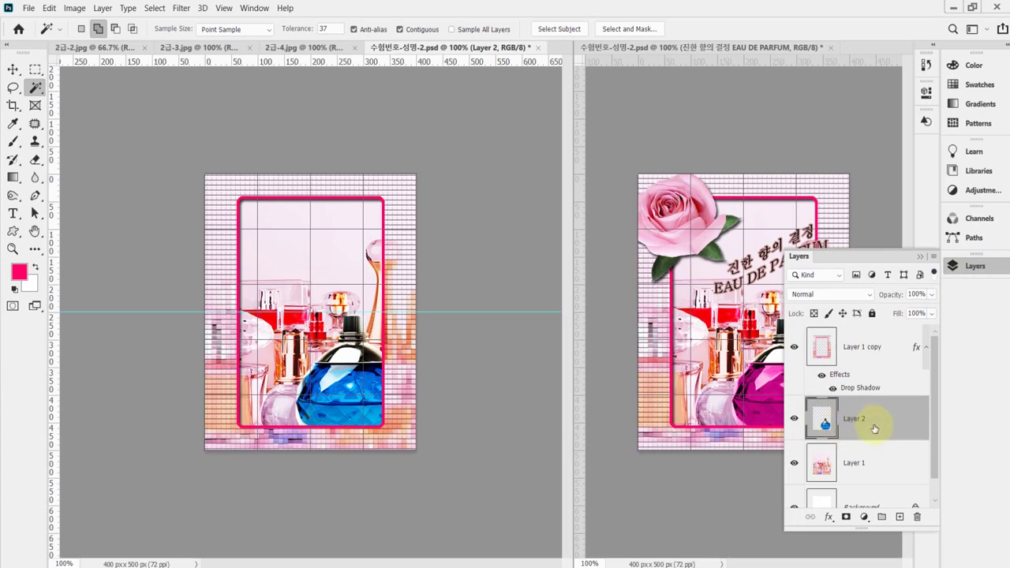
ctrl+click(821, 418)
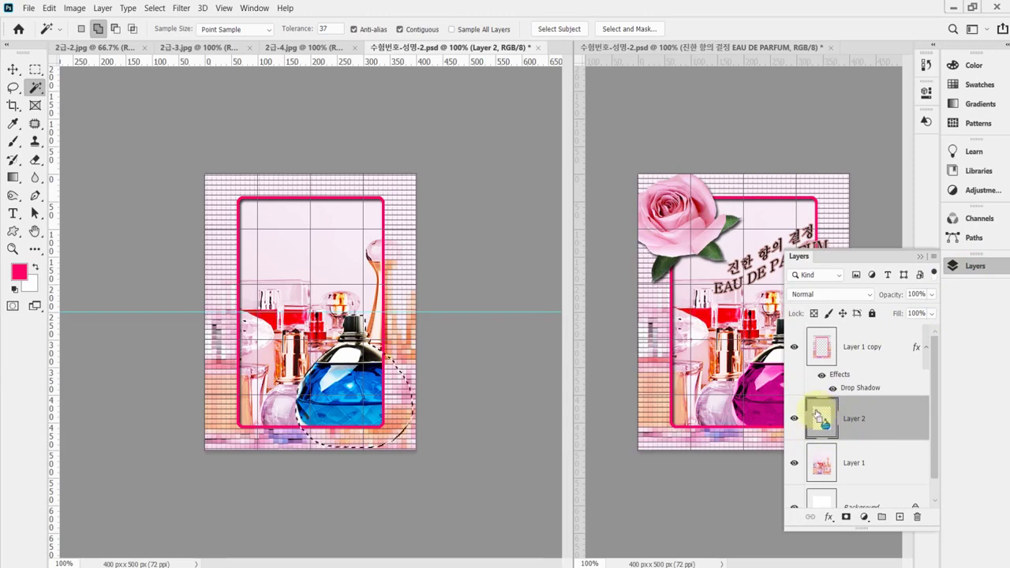
scroll(355, 392, up, 1)
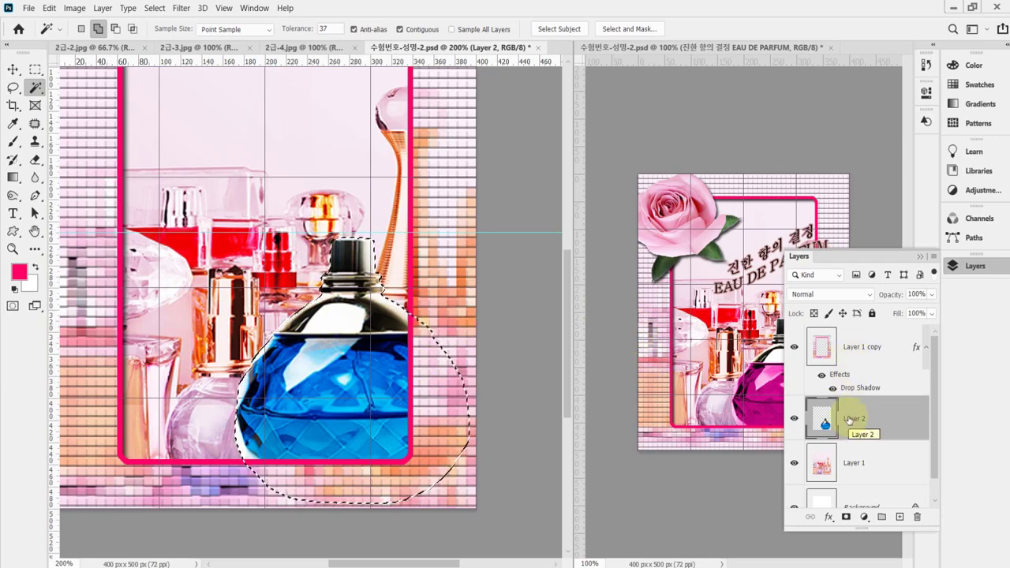
click(976, 274)
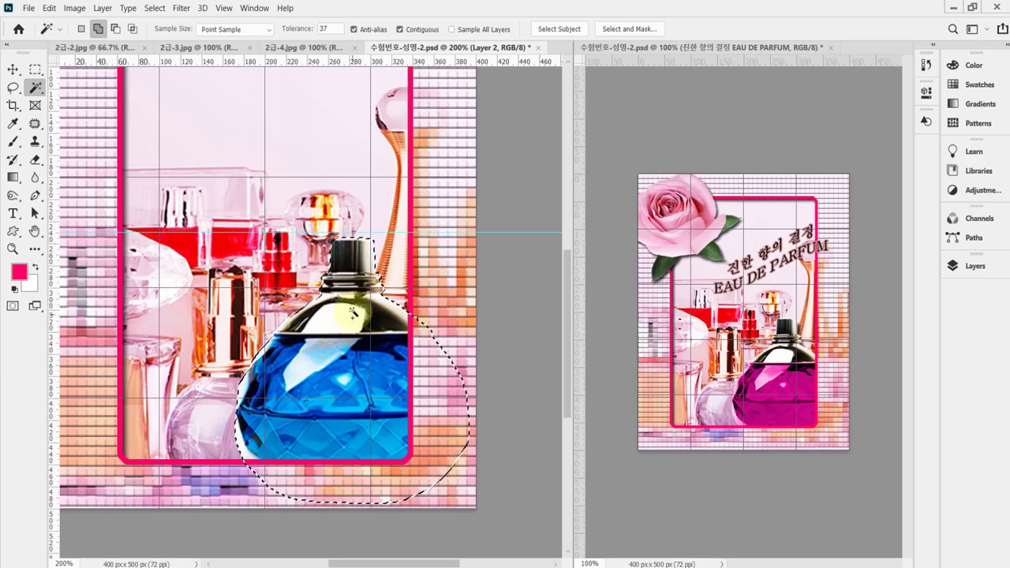
Subtract the bottle's cap and metallic shoulders from the selection with the Rectangular Marquee in Normal style, keeping only the blue glass.
click(101, 96)
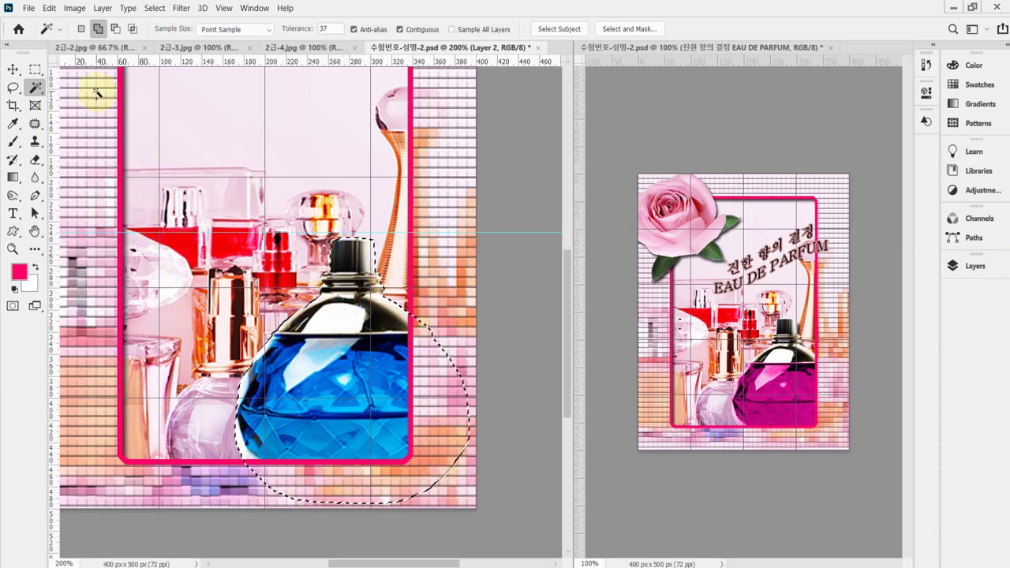
click(37, 70)
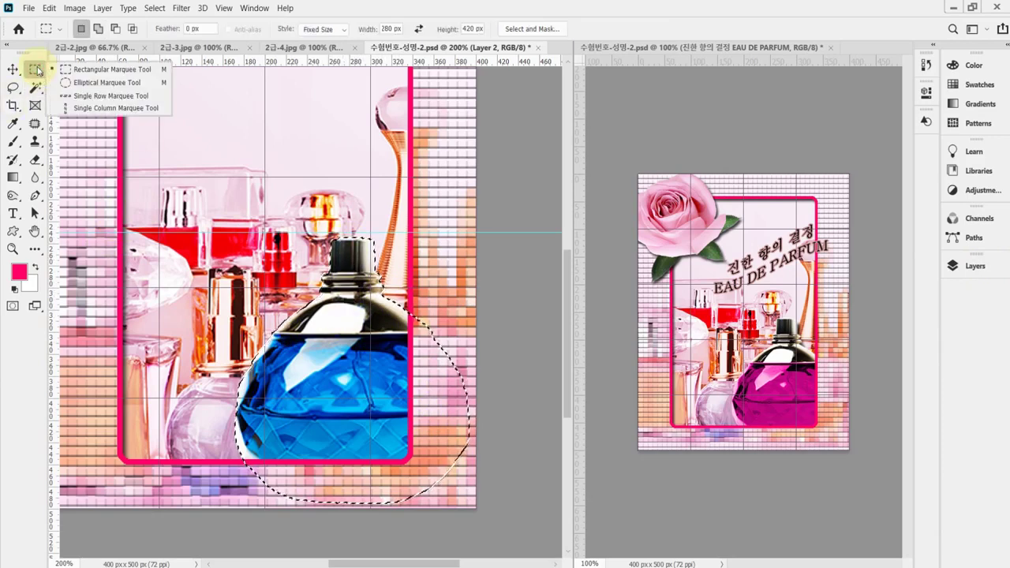
click(68, 71)
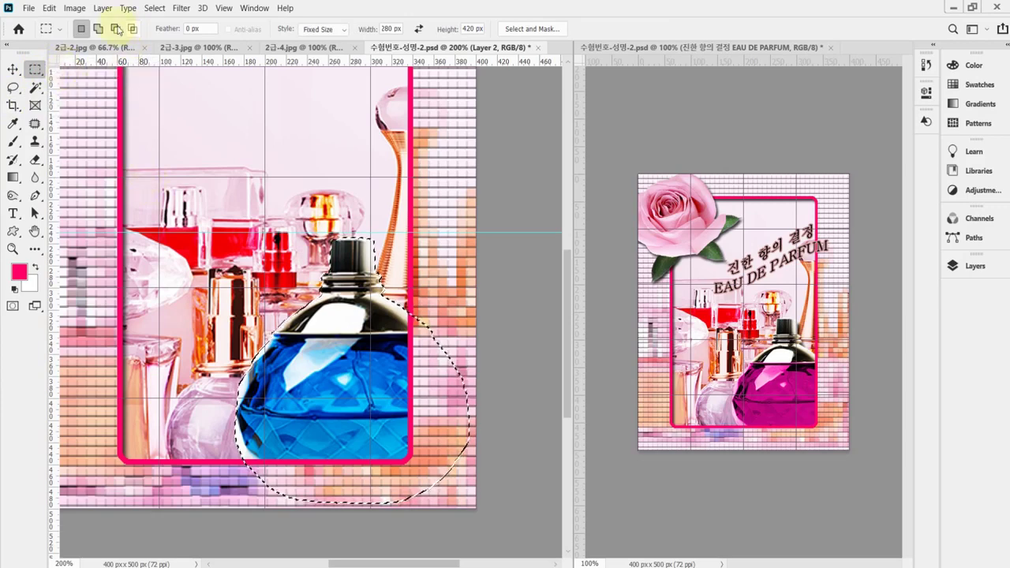
click(116, 29)
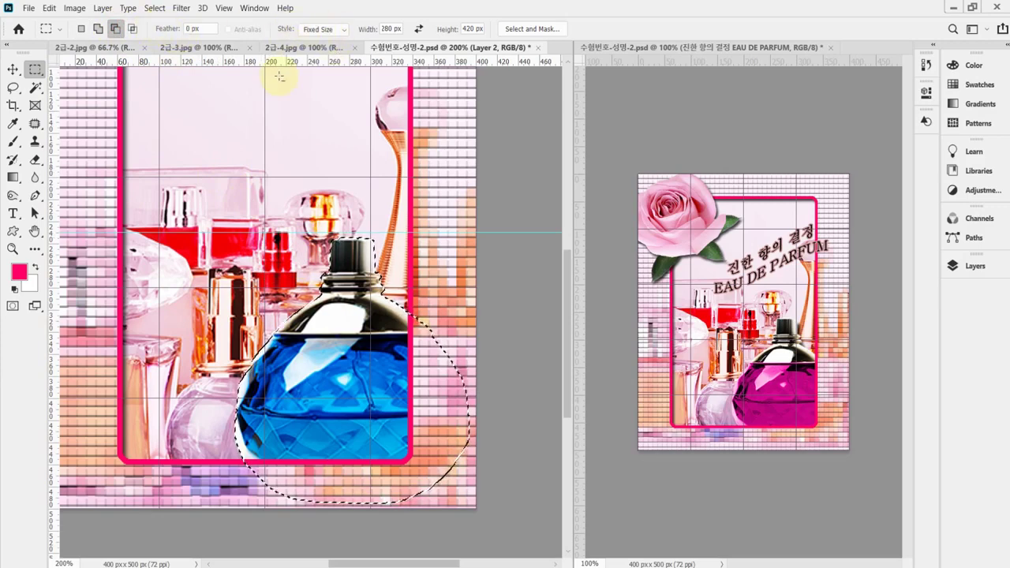
click(343, 31)
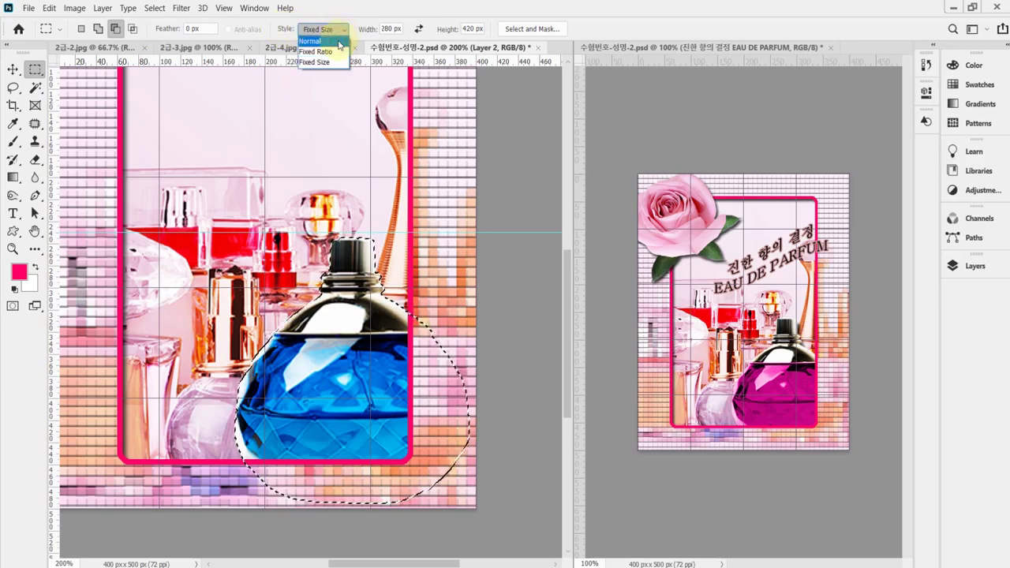
click(340, 42)
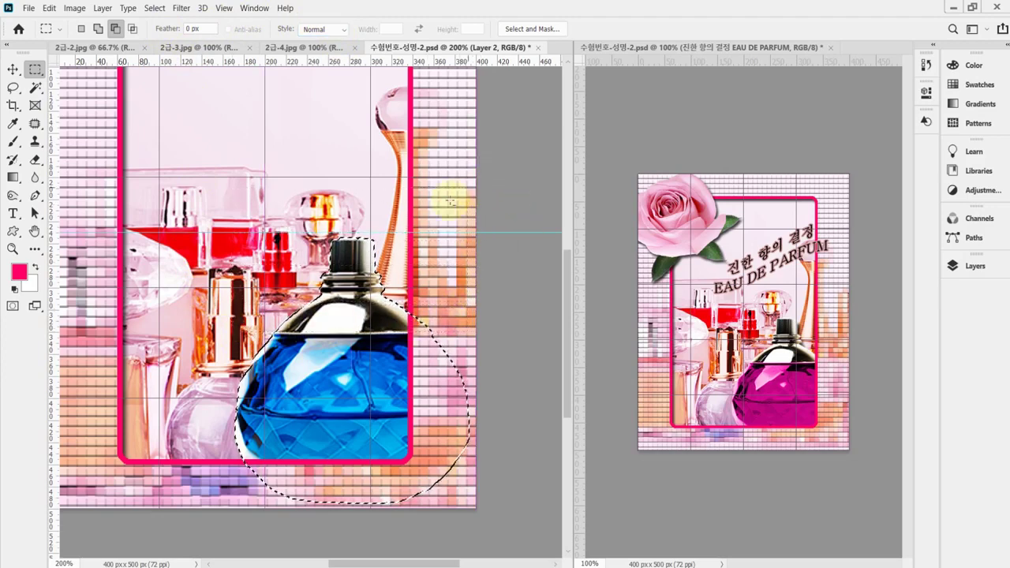
drag(184, 222, 444, 336)
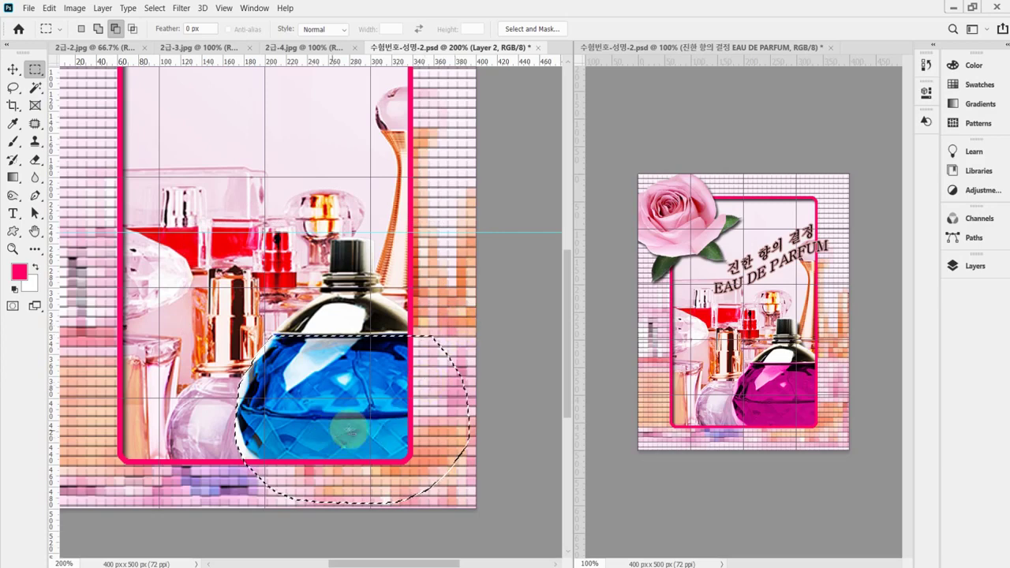
scroll(383, 447, down, 1)
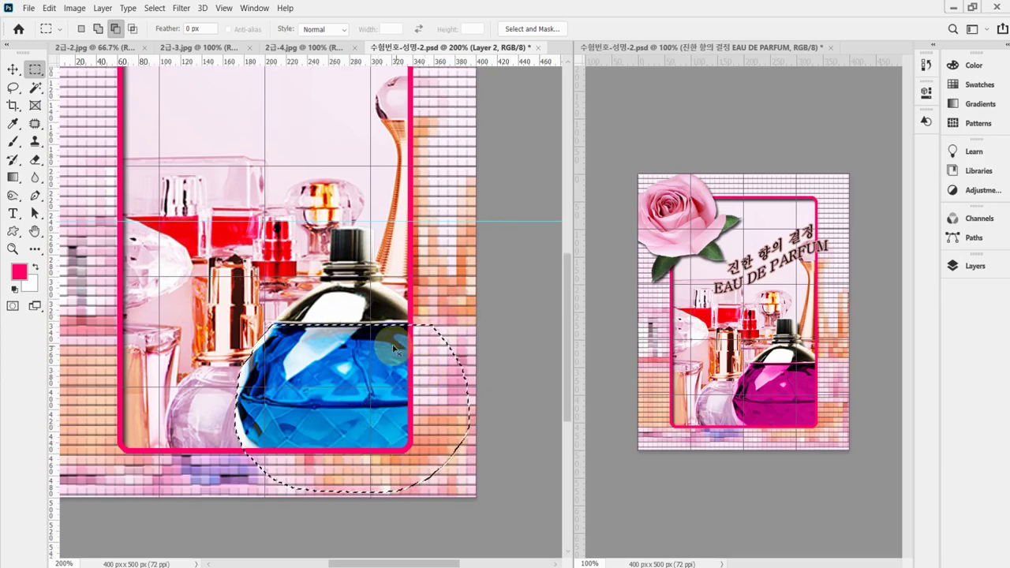
key(ctrl+minus)
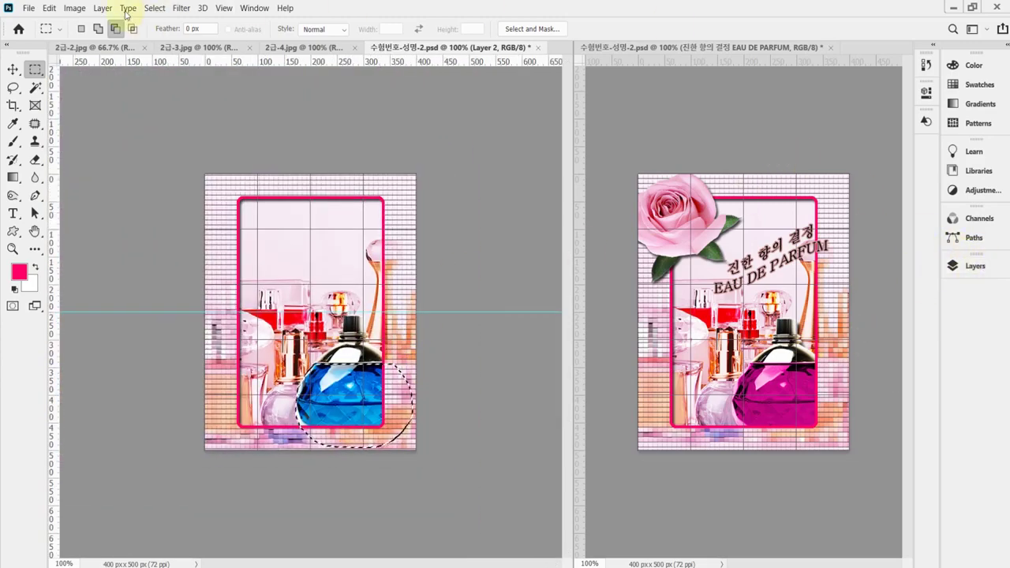
click(74, 10)
mouse_move(89, 40)
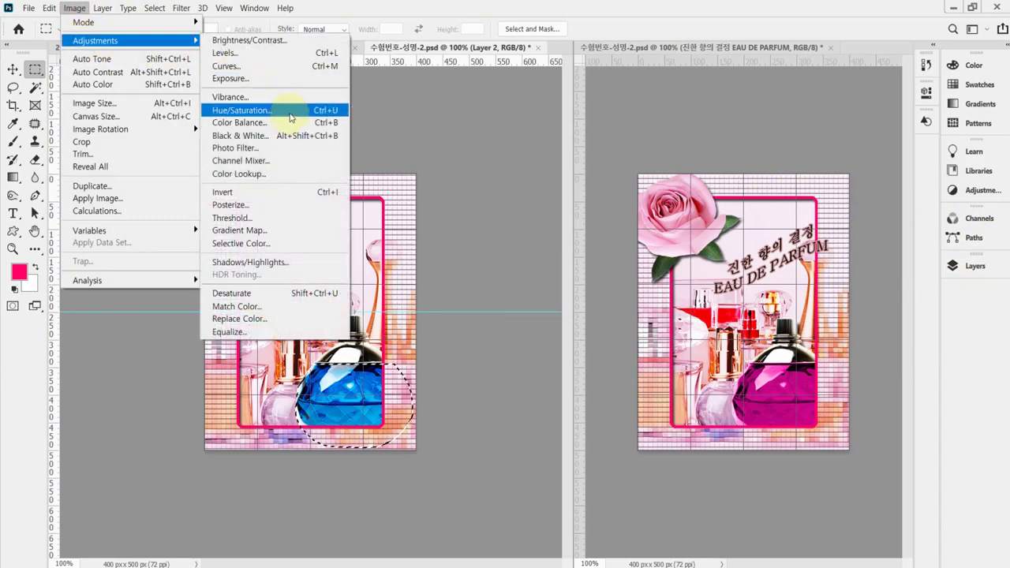
click(752, 12)
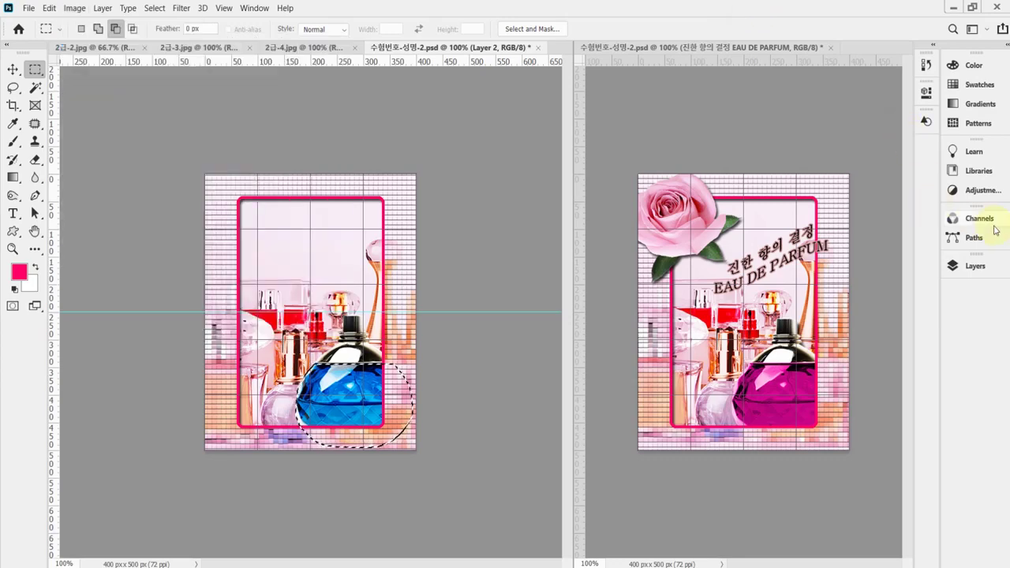
Add a Hue/Saturation adjustment layer masked to the selected blue glass and enable Colorize.
click(971, 267)
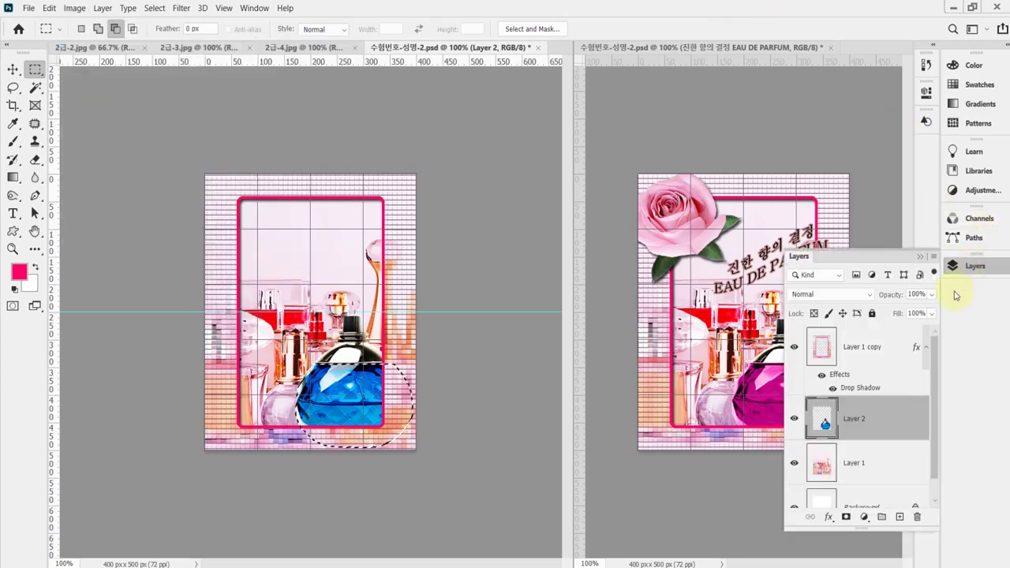
click(865, 518)
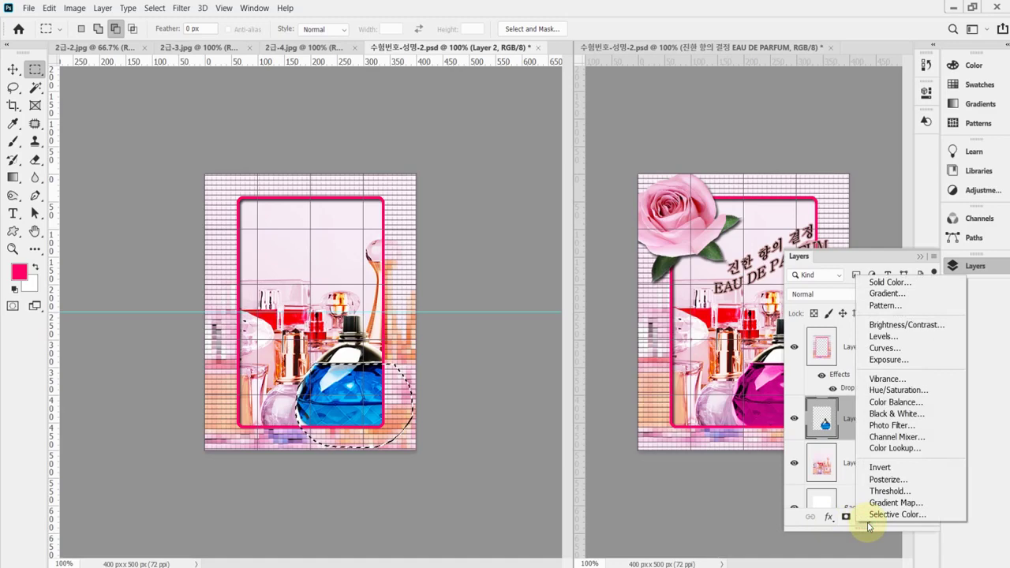
click(912, 392)
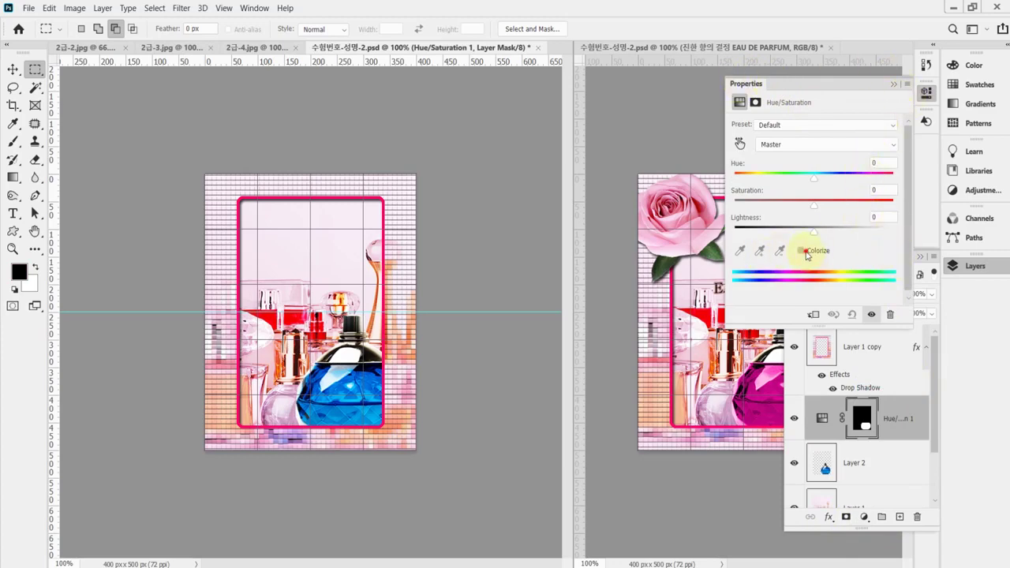
click(802, 251)
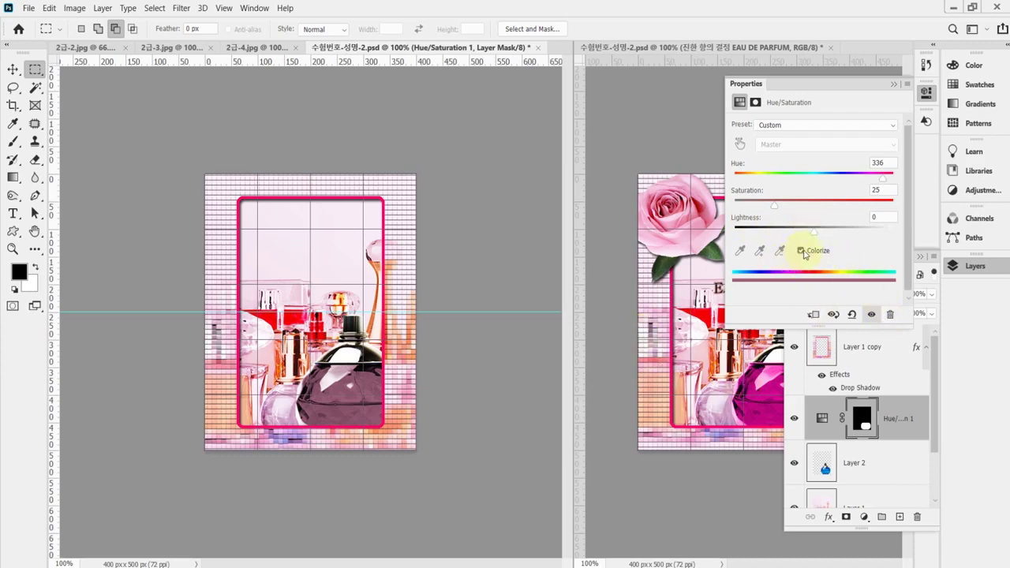
click(802, 251)
click(803, 251)
Set the bottle glass adjustment to Hue 320, Saturation 95 and Lightness -10.
click(890, 164)
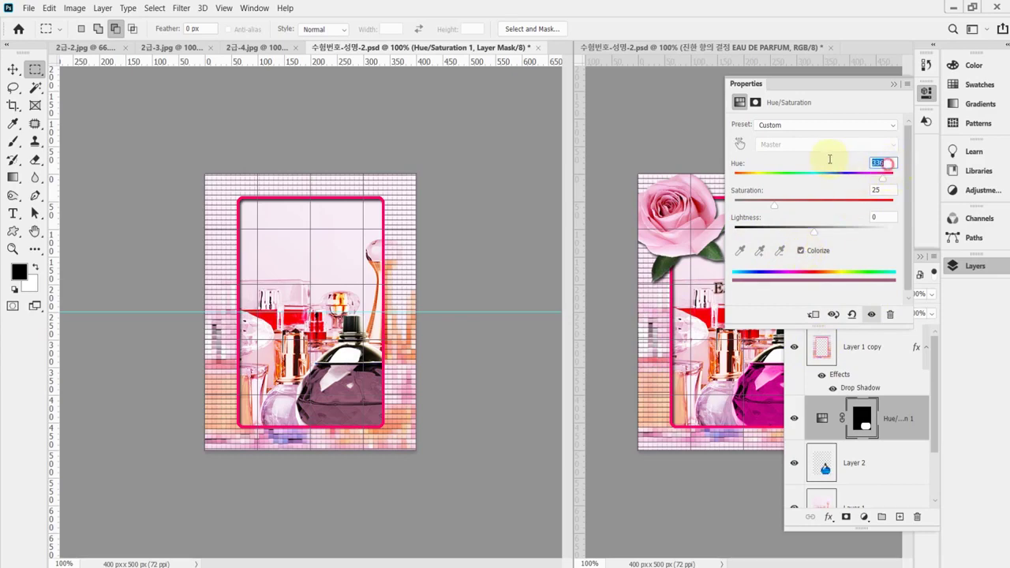
text(320)
key(Return)
click(897, 188)
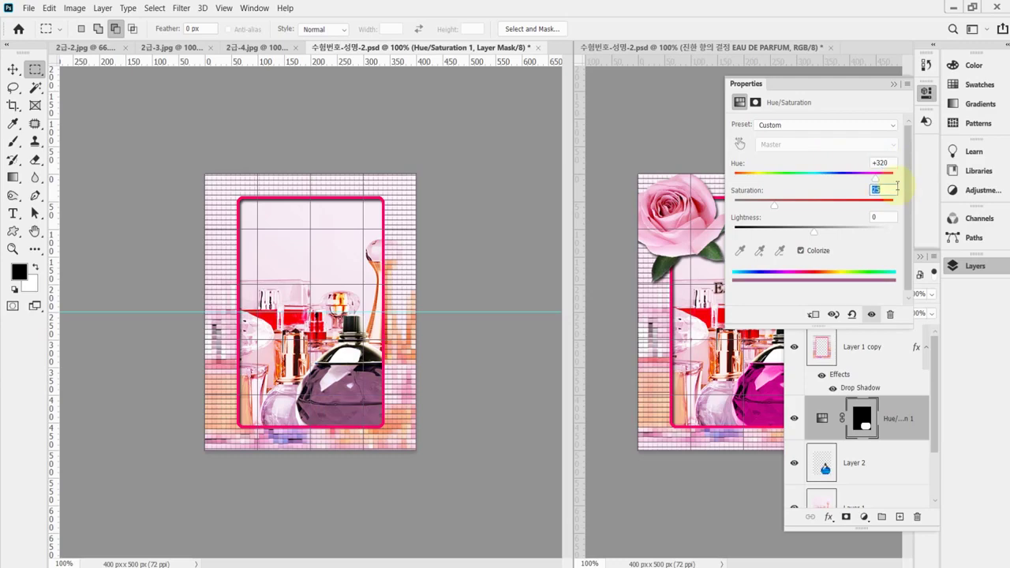
text(95)
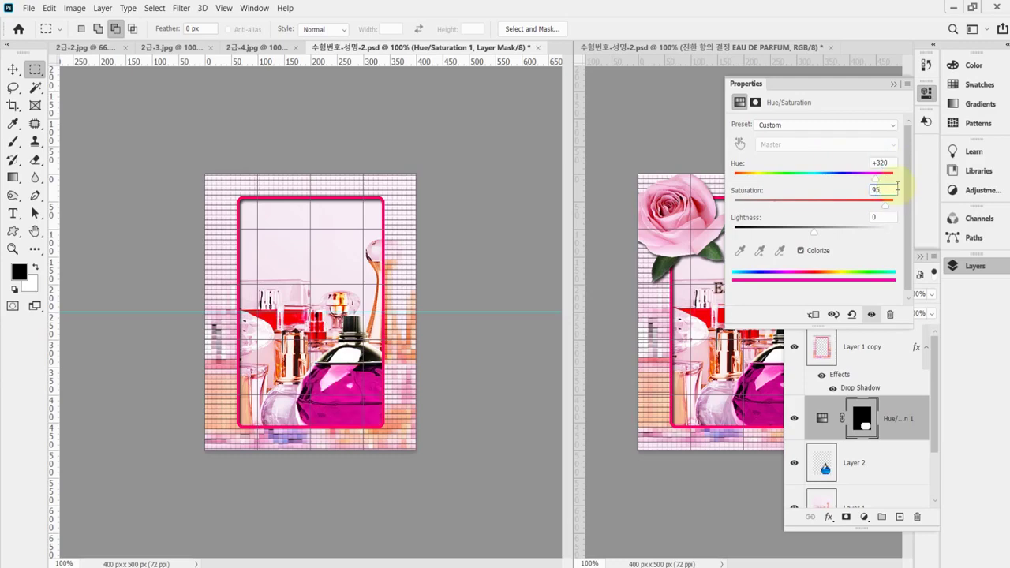
key(Tab)
text(-10)
key(Tab)
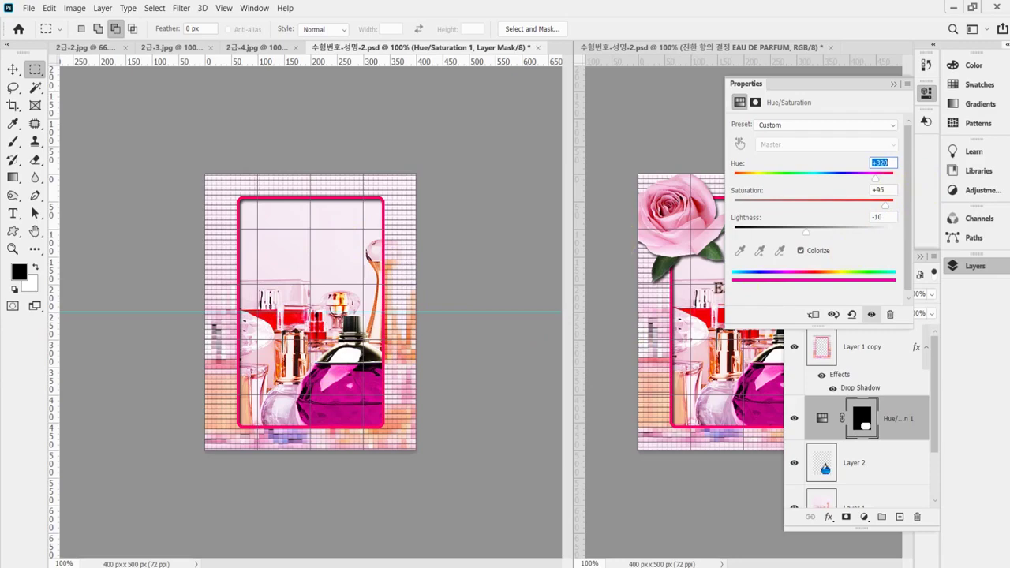
click(927, 91)
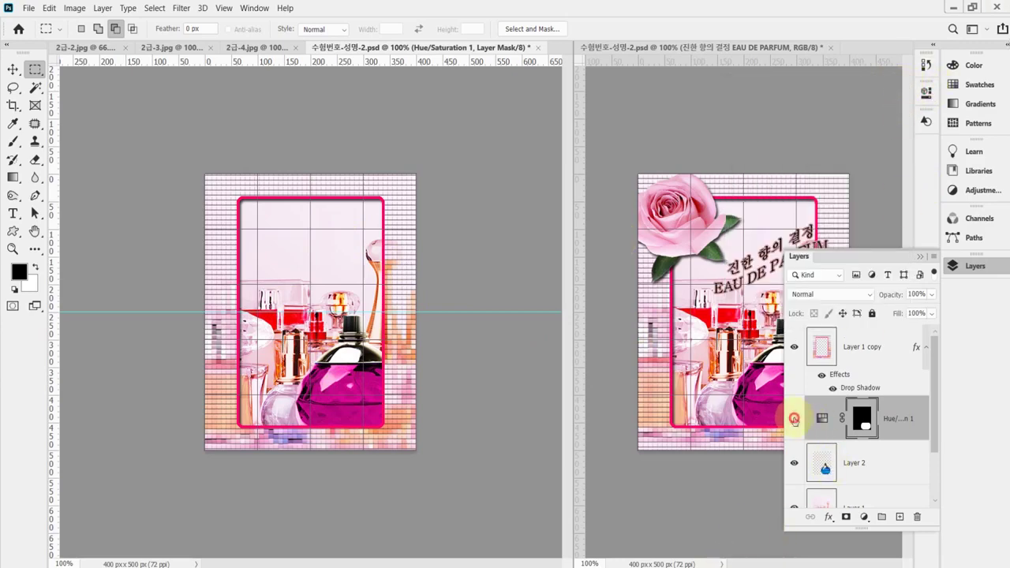
Compare the bottle with and without the Hue/Saturation adjustment, keep it enabled and select the bottle's layer, Layer 2.
click(794, 421)
click(794, 421)
click(795, 421)
click(794, 421)
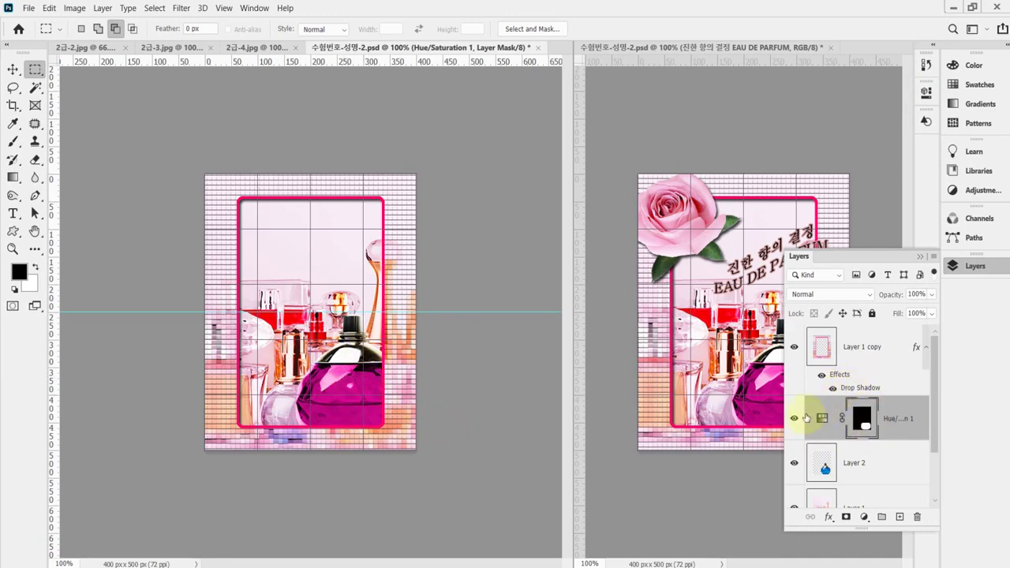
click(795, 418)
click(795, 419)
click(867, 471)
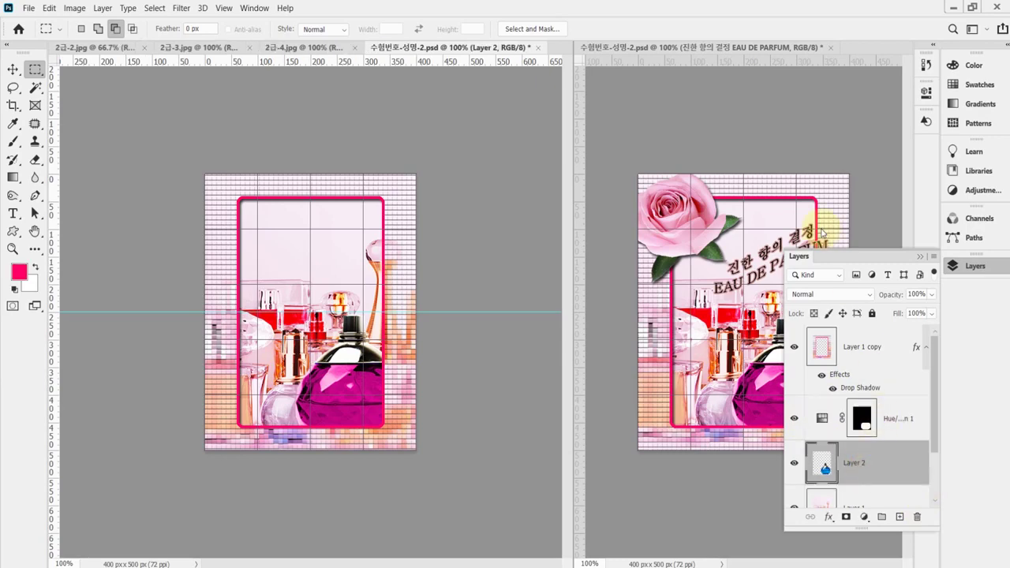
click(957, 267)
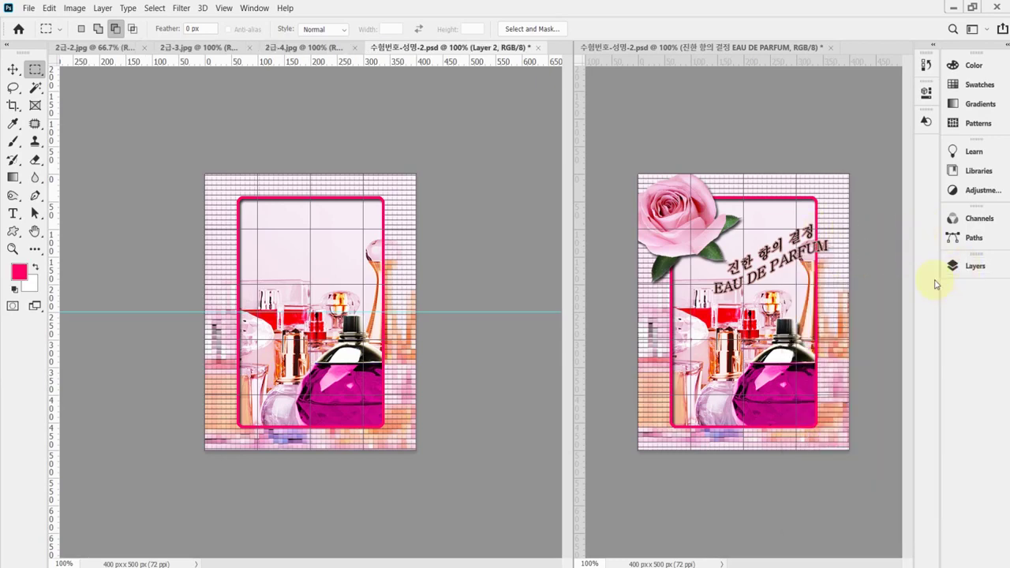
Add a Drop Shadow with a distance of 10 px to the bottle's layer, Layer 2, and save the poster.
click(956, 267)
click(829, 518)
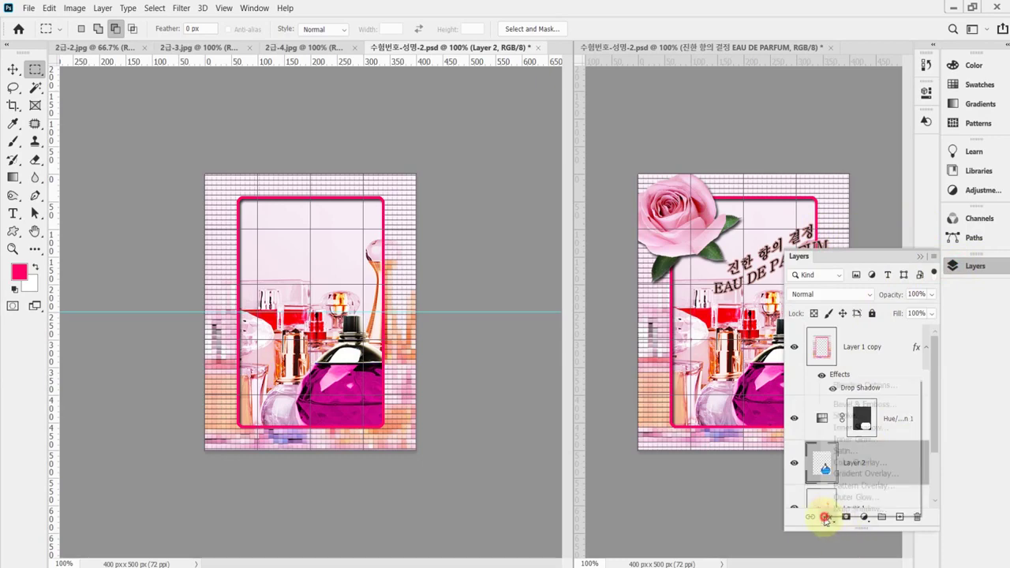
click(847, 510)
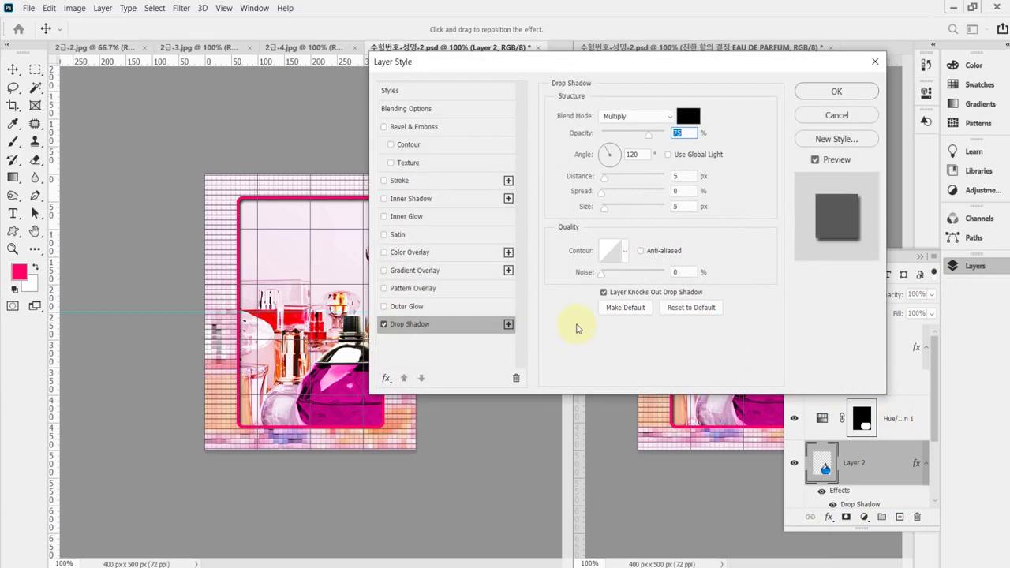
click(684, 133)
click(684, 176)
text(10)
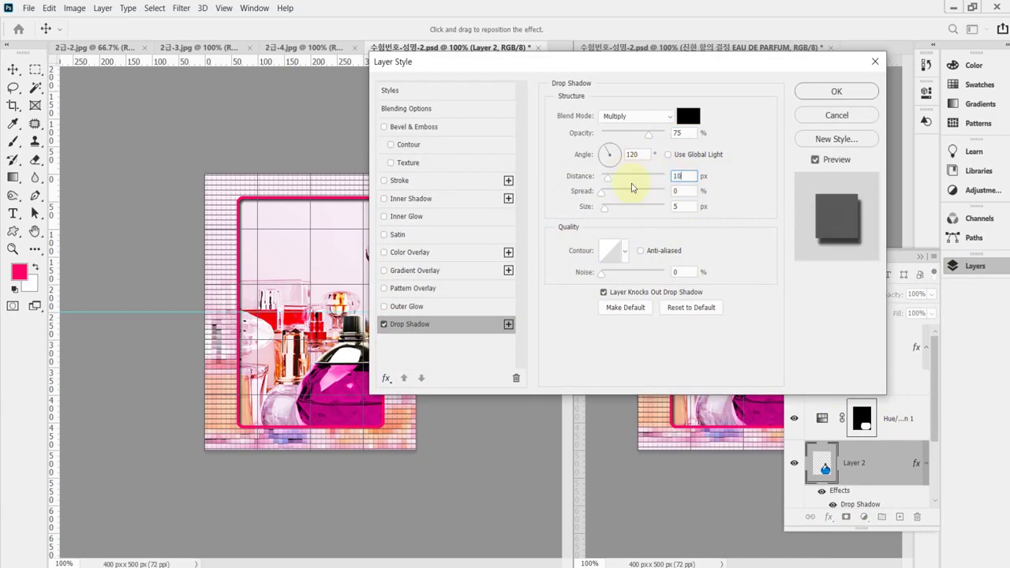
key(Return)
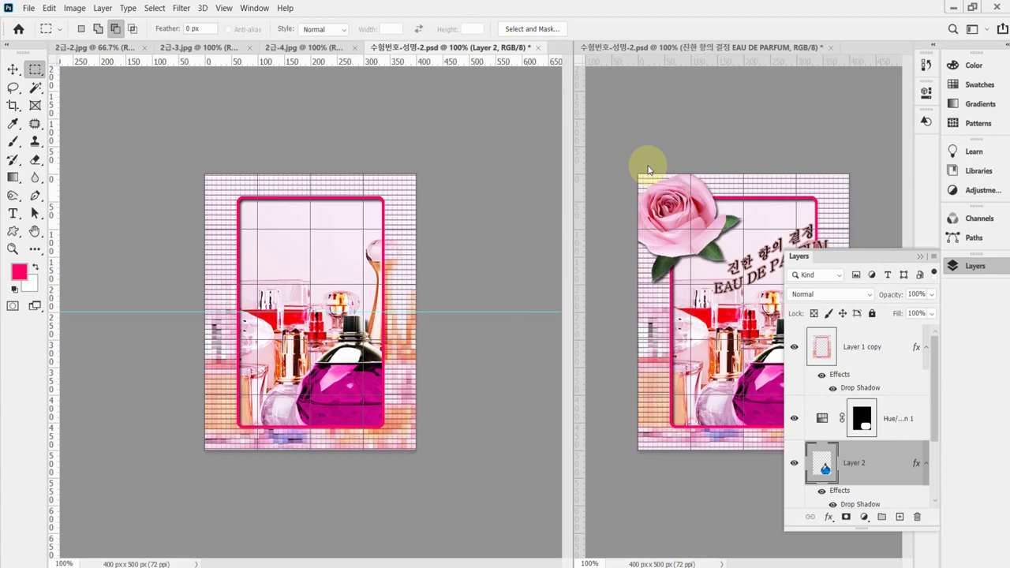
key(ctrl+s)
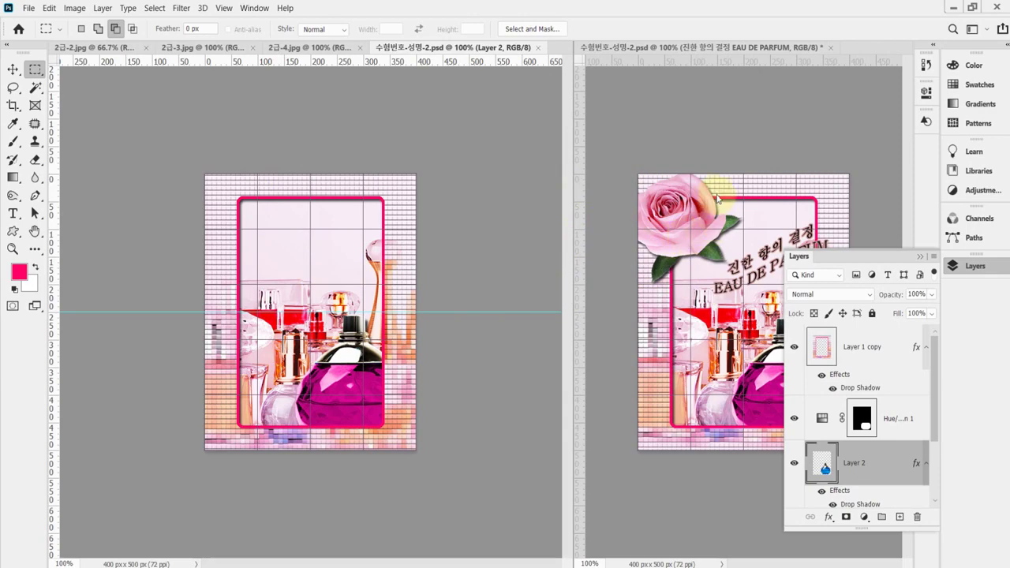
Select the rose with its leaves in 2급-4.jpg using the Object Selection tool in Rectangle mode, and check the selection's outline.
click(312, 49)
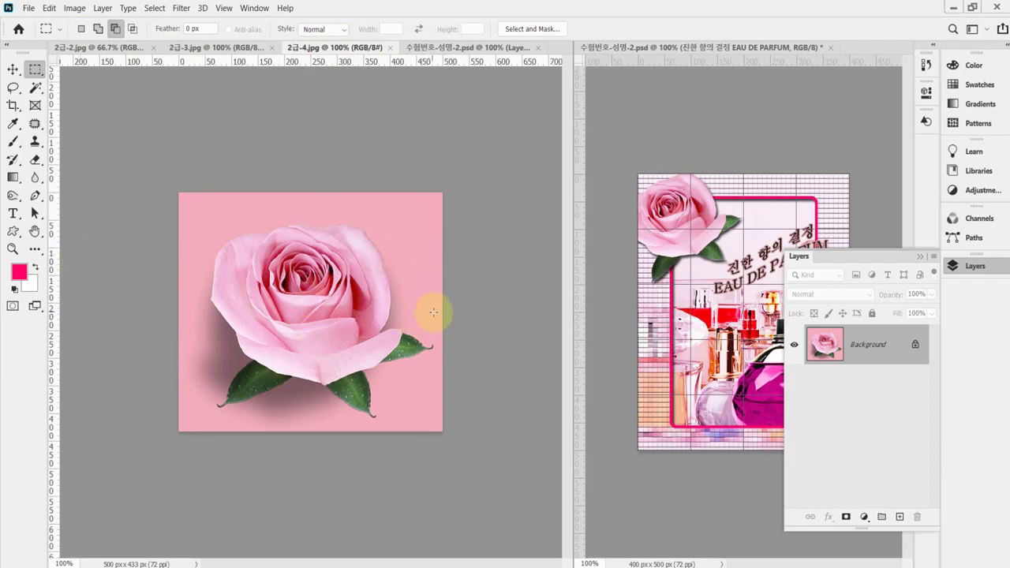
click(35, 89)
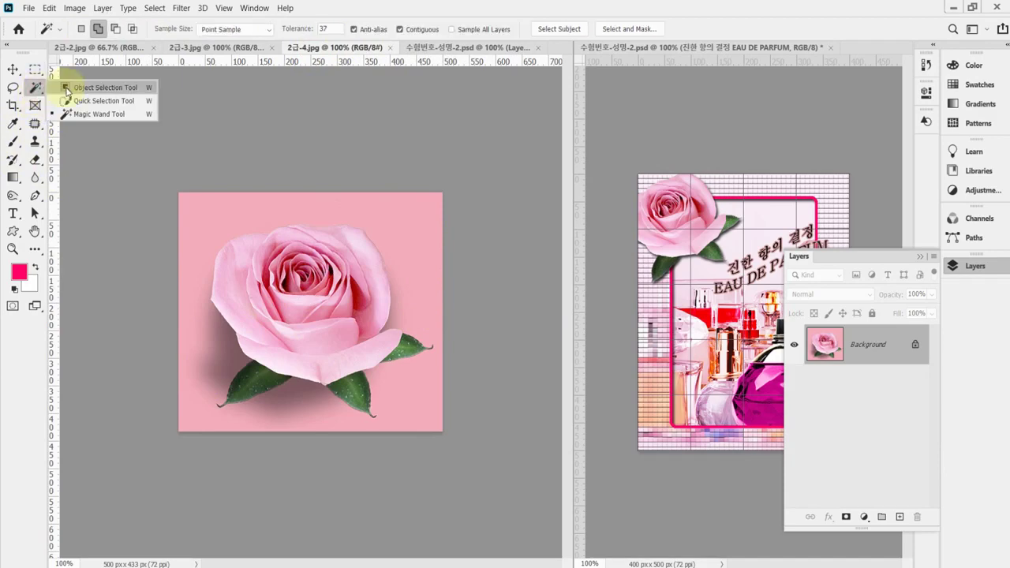
click(95, 88)
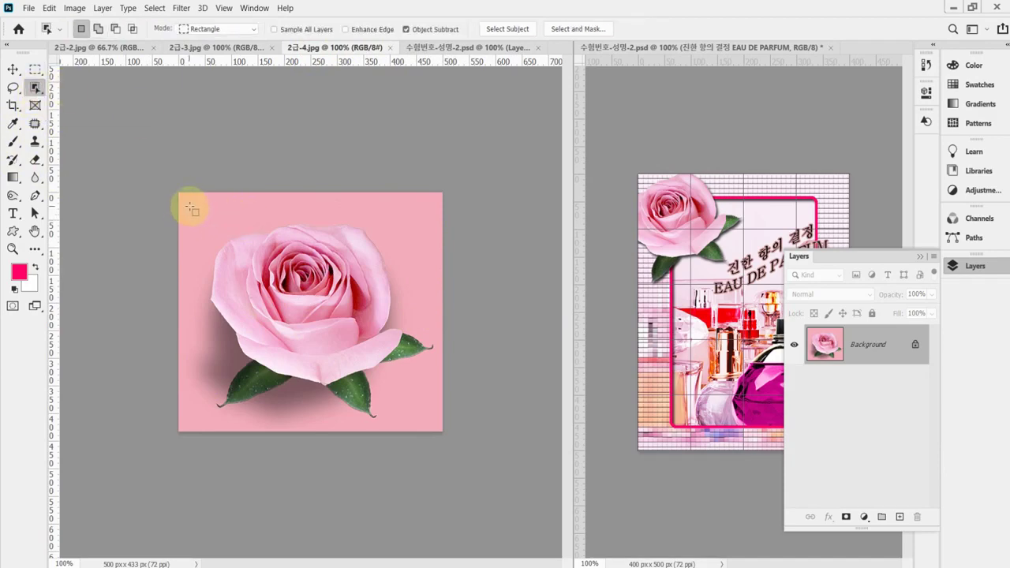
mouse_move(190, 205)
mouse_down()
mouse_move(444, 440)
mouse_move(440, 432)
mouse_up()
scroll(375, 292, up, 1)
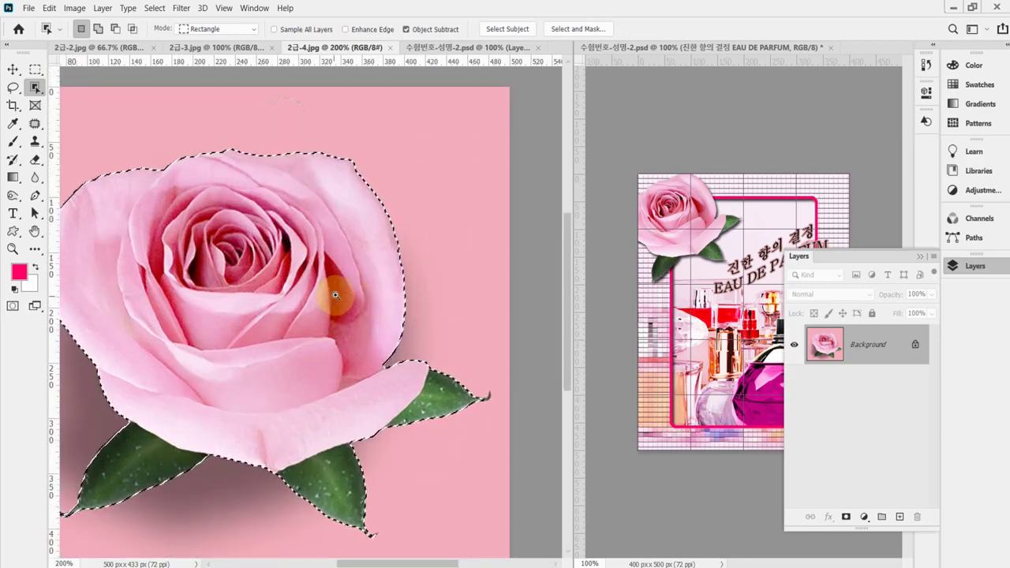
click(304, 298)
drag(304, 297, 334, 287)
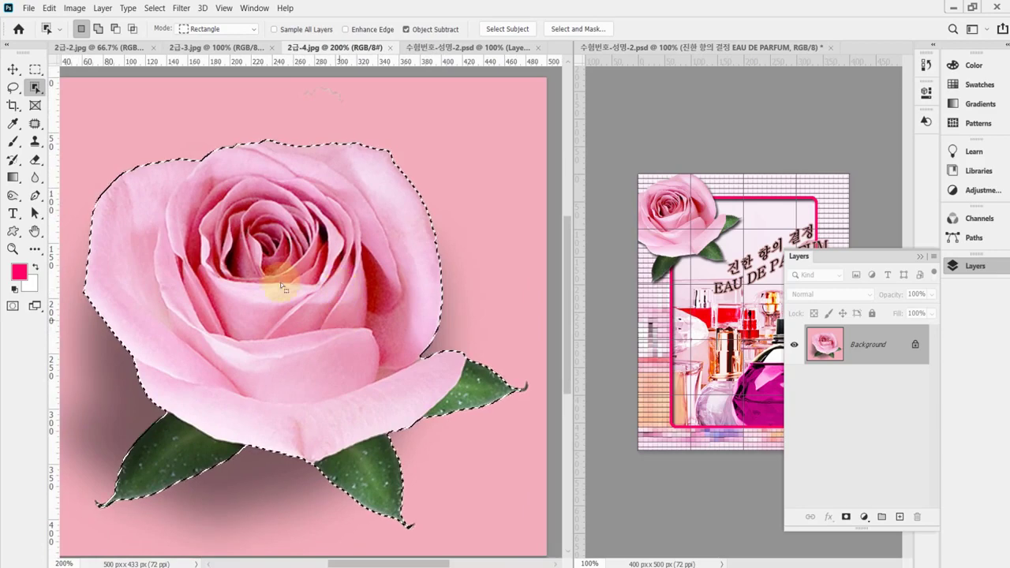
drag(33, 87, 68, 114)
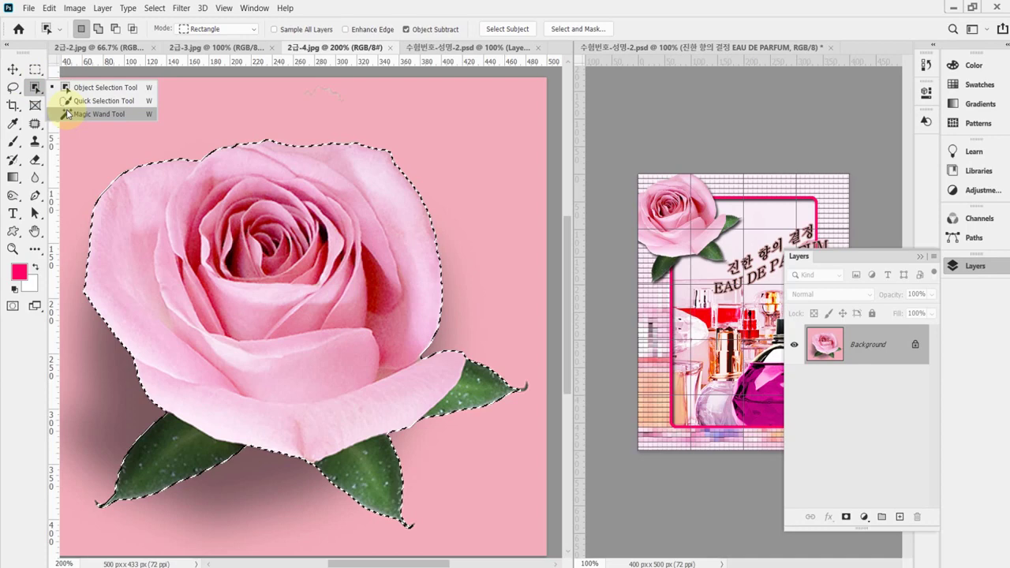
drag(68, 117, 96, 87)
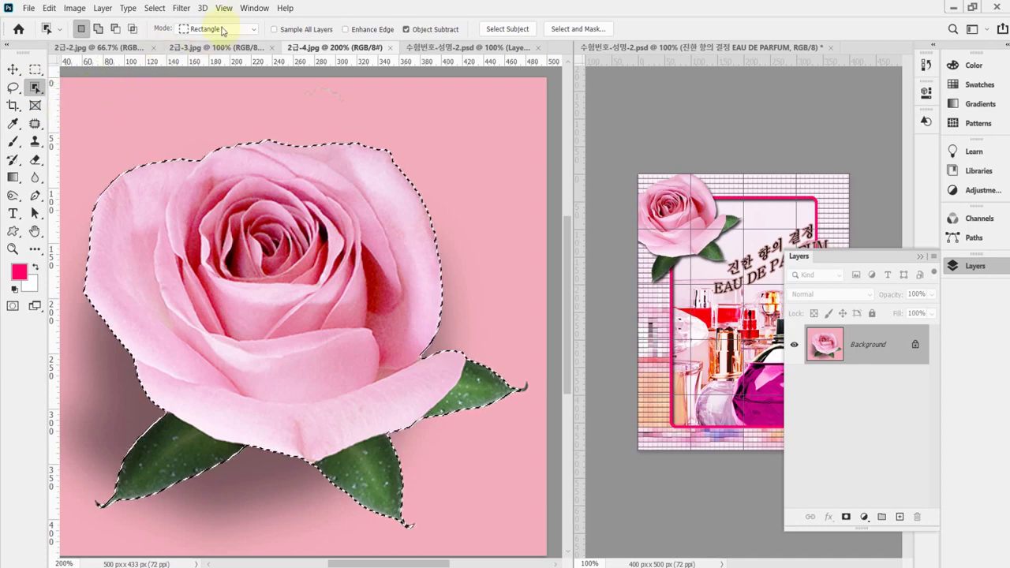
key(ctrl+minus)
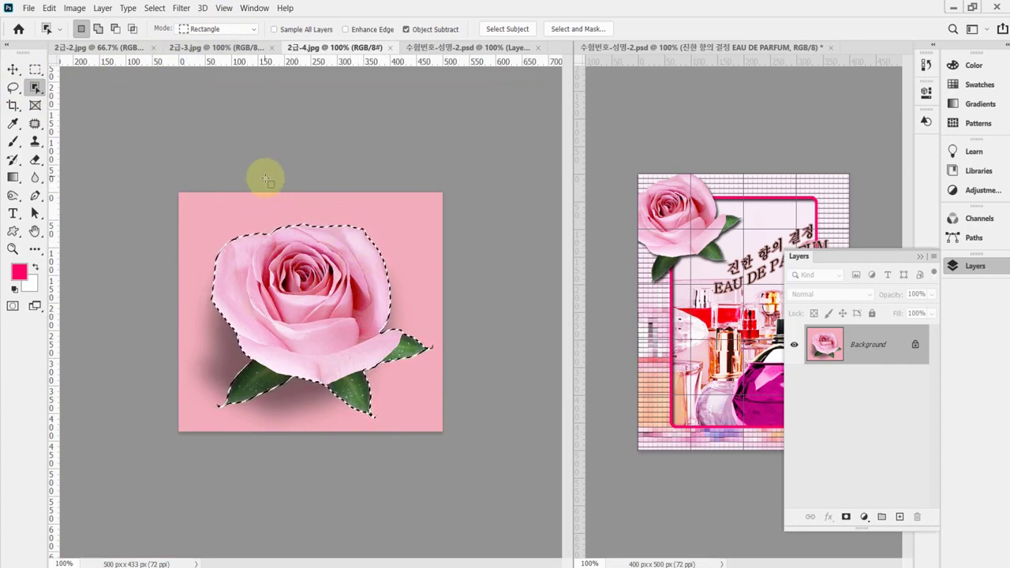
Paste the selected rose into the 수험번호-성명-2.psd poster and bring its layer to the top of the stack.
click(438, 47)
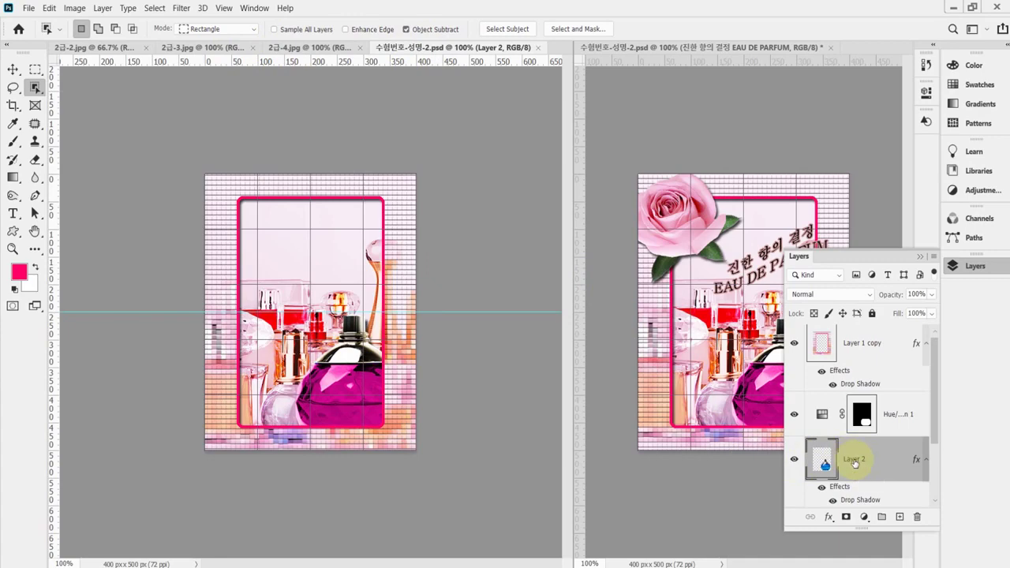
key(ctrl+v)
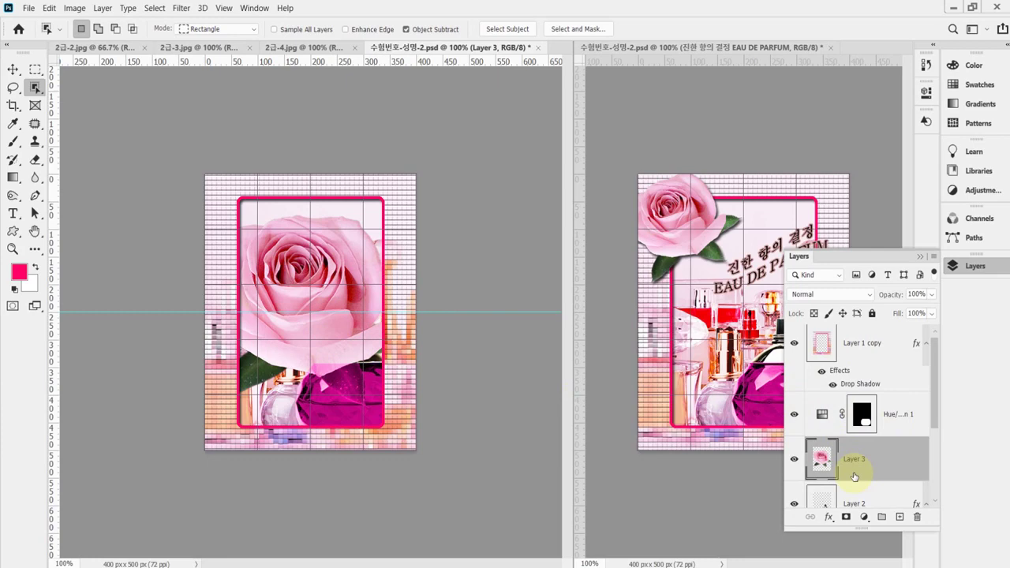
key(ctrl+shift+bracketright)
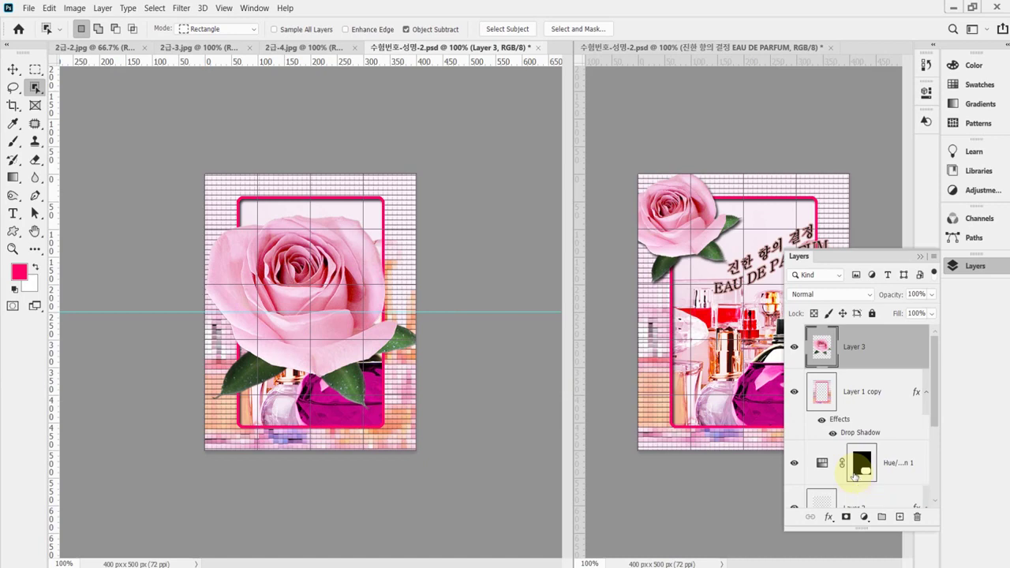
click(865, 389)
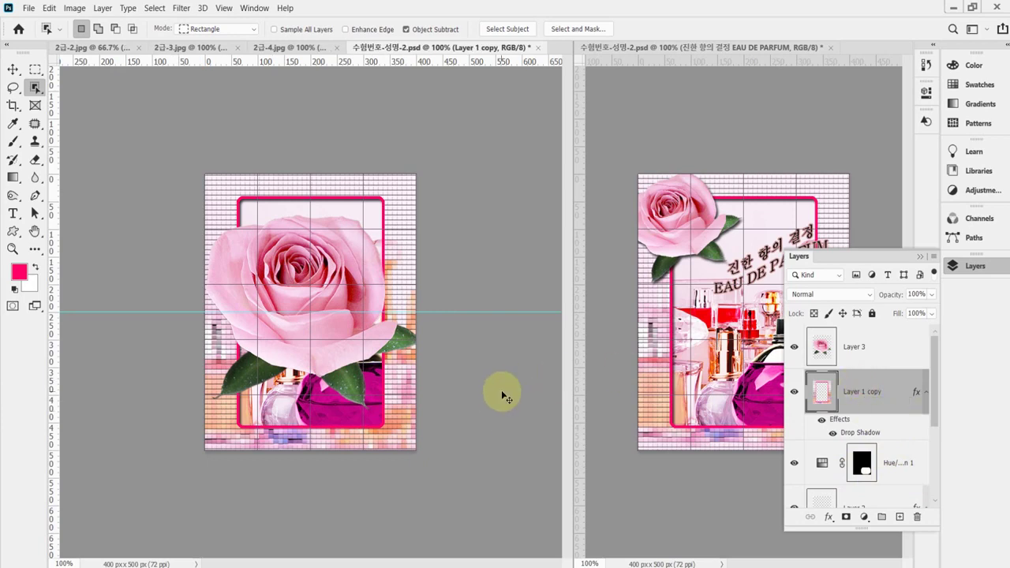
key(ctrl+t)
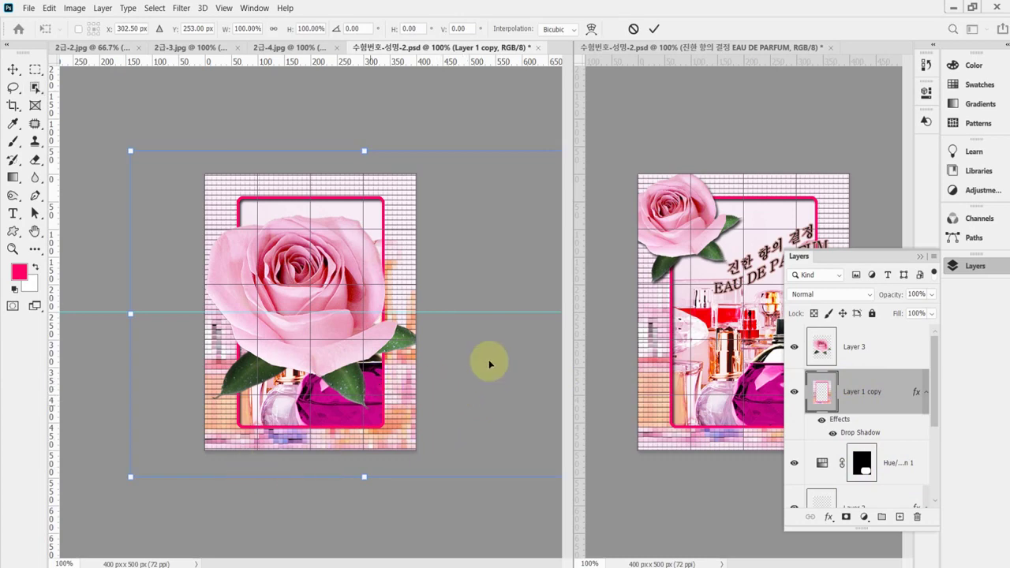
click(822, 348)
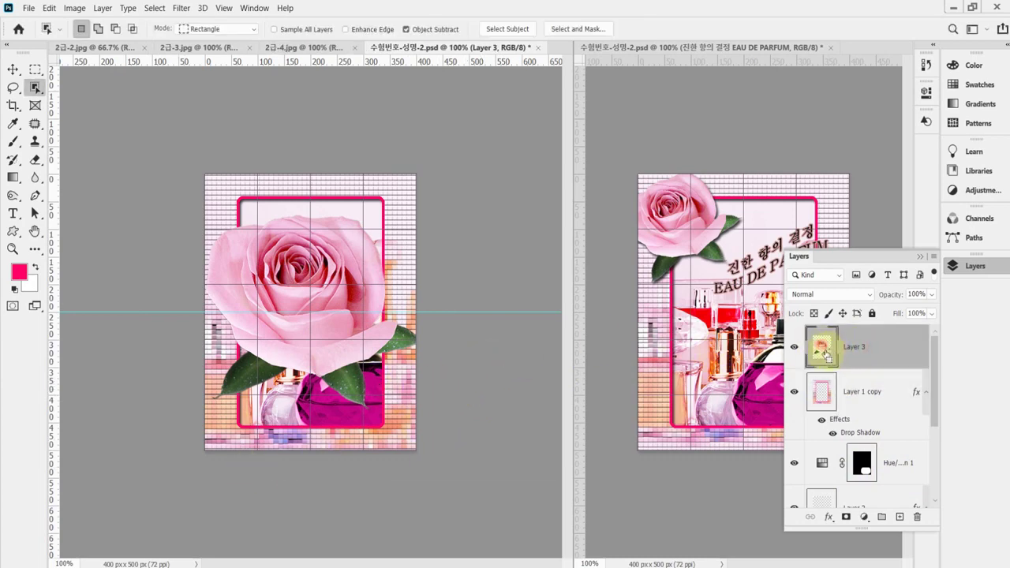
Scale the rose on Layer 3 to about 51%, rotate it about -21°, and place it at the poster's upper-left corner.
key(ctrl+t)
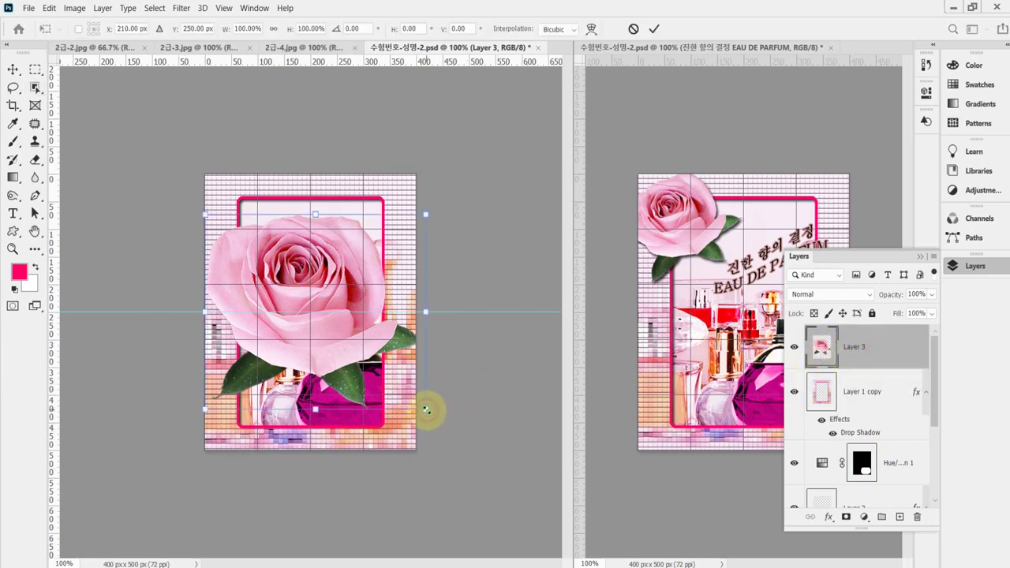
drag(425, 410, 351, 192)
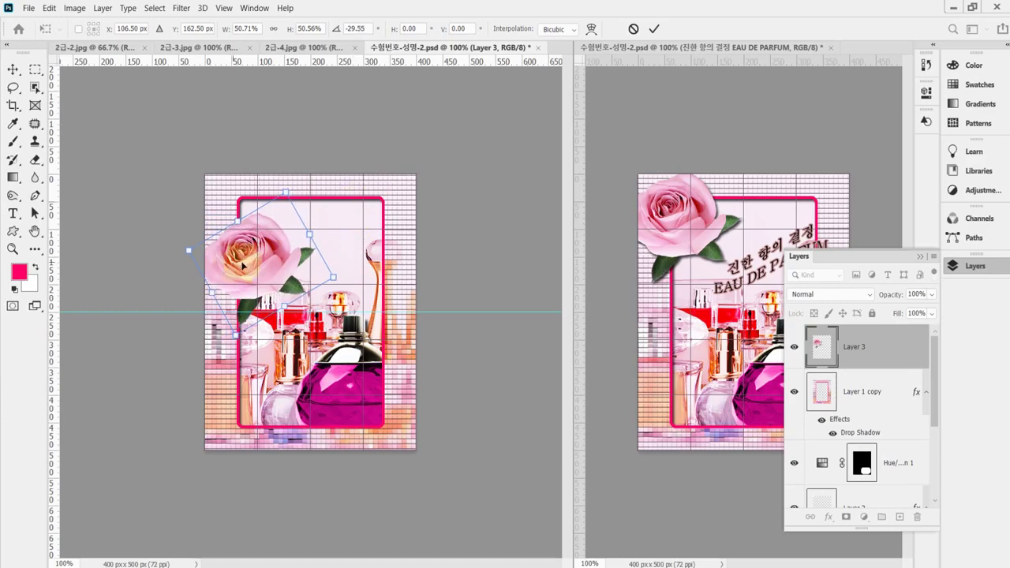
drag(243, 267, 246, 222)
click(389, 246)
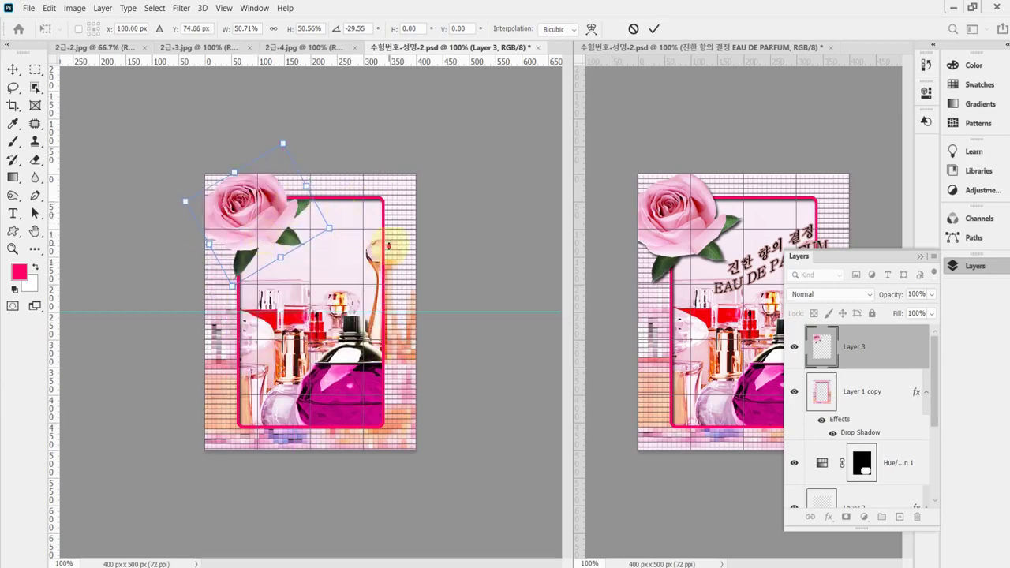
drag(330, 229, 335, 242)
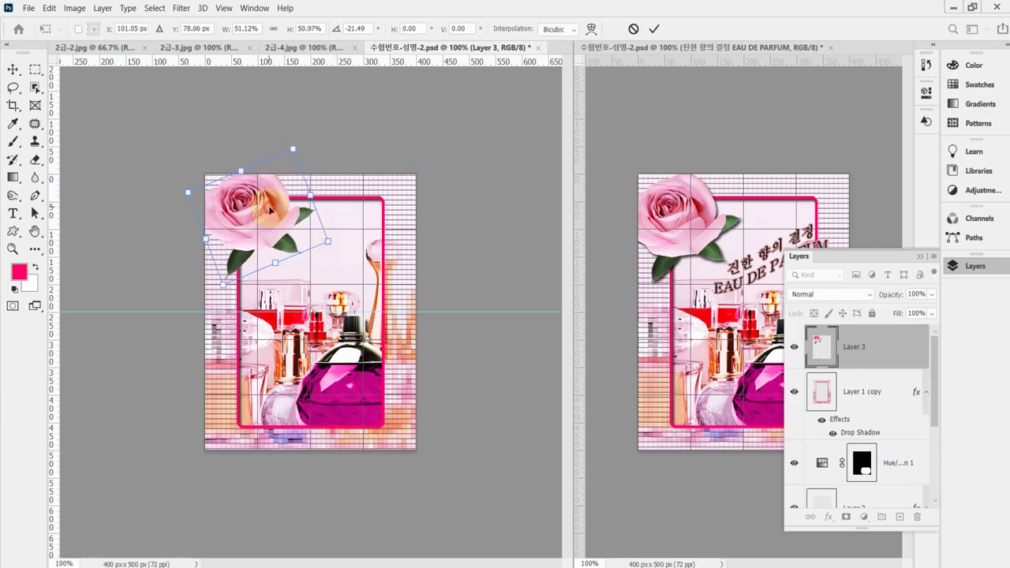
key(Return)
Fine-tune the rose with Free Transform, rotating it about 4.6° clockwise to match the reference.
key(w)
drag(304, 237, 278, 228)
key(ctrl+t)
drag(358, 208, 359, 223)
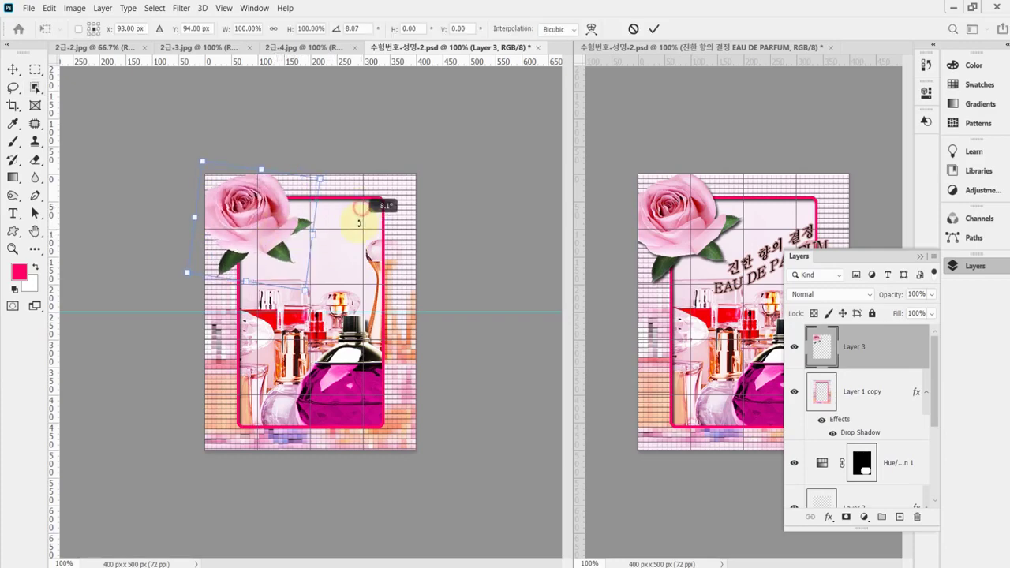
key(Escape)
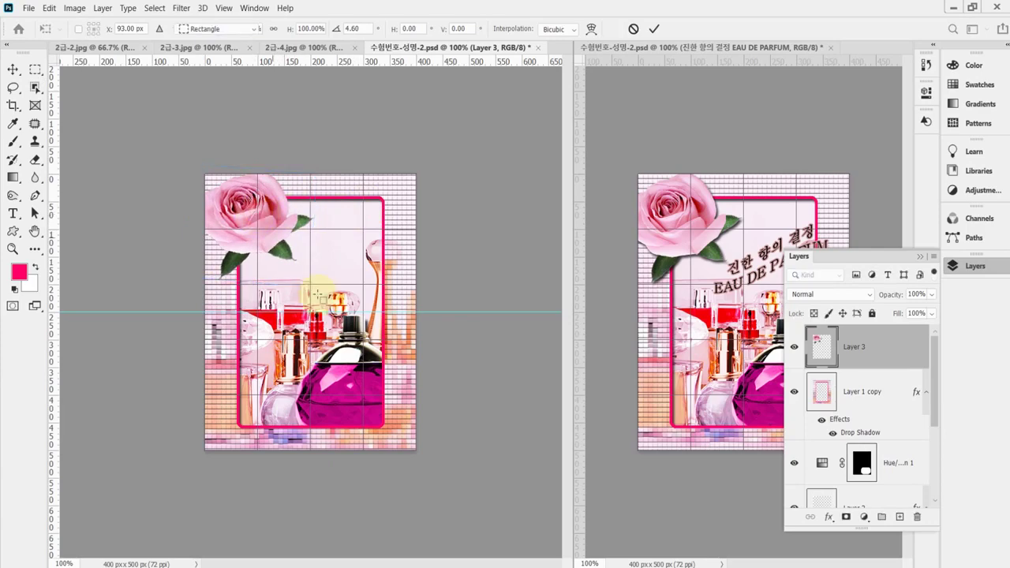
Add a Drop Shadow with a distance of 5 px to the rose's layer and save the poster.
click(829, 517)
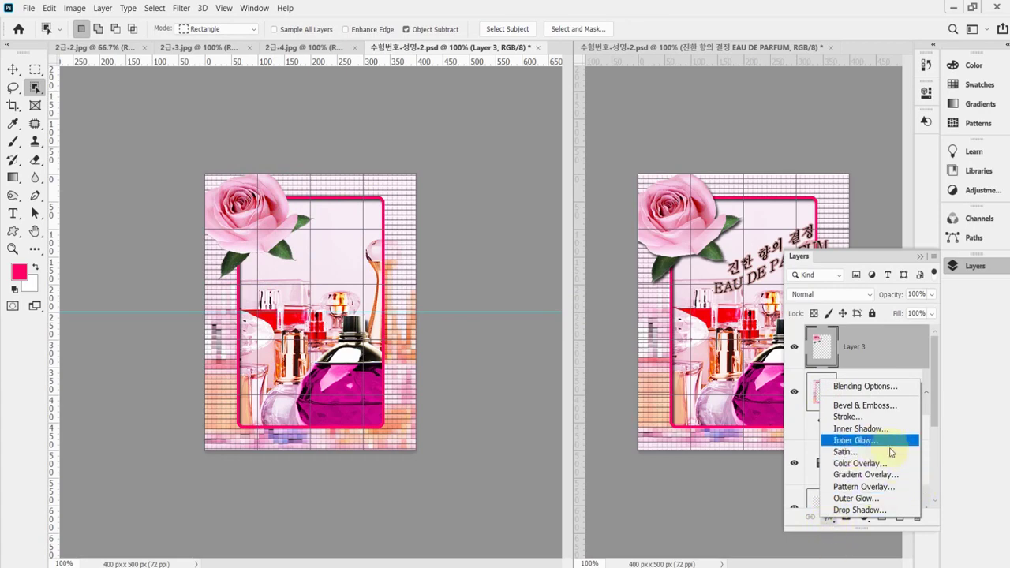
click(861, 511)
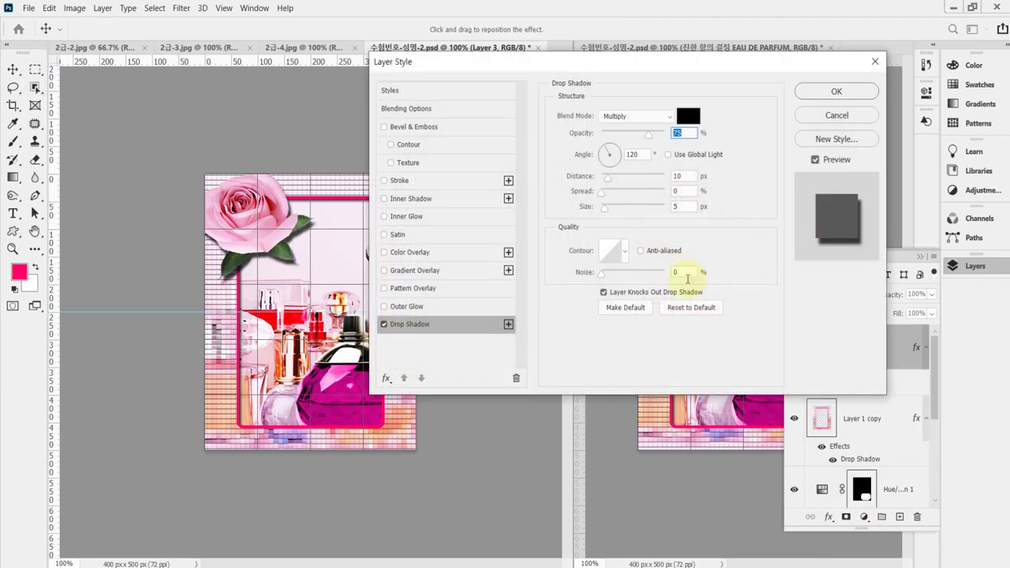
click(687, 176)
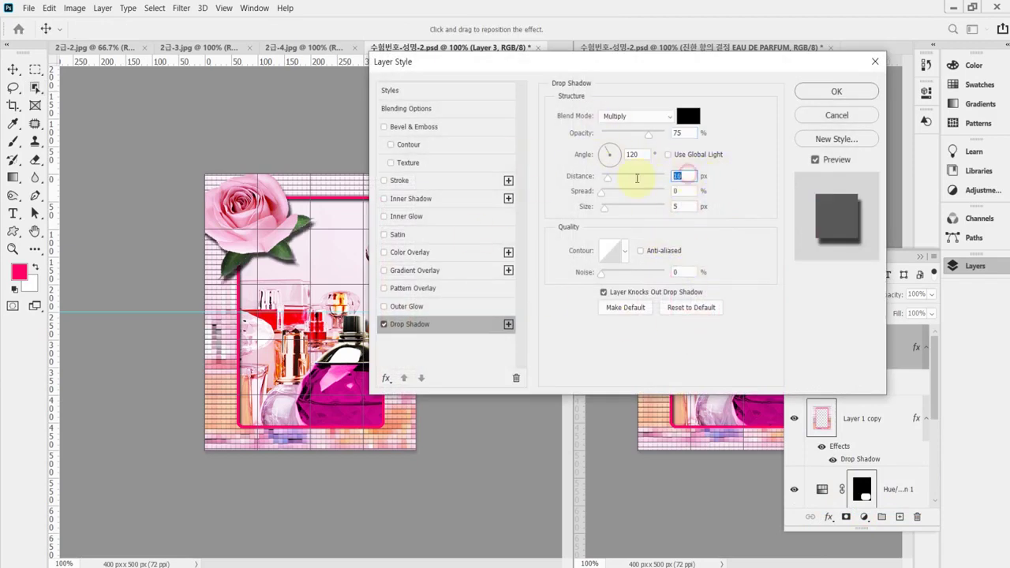
text(5)
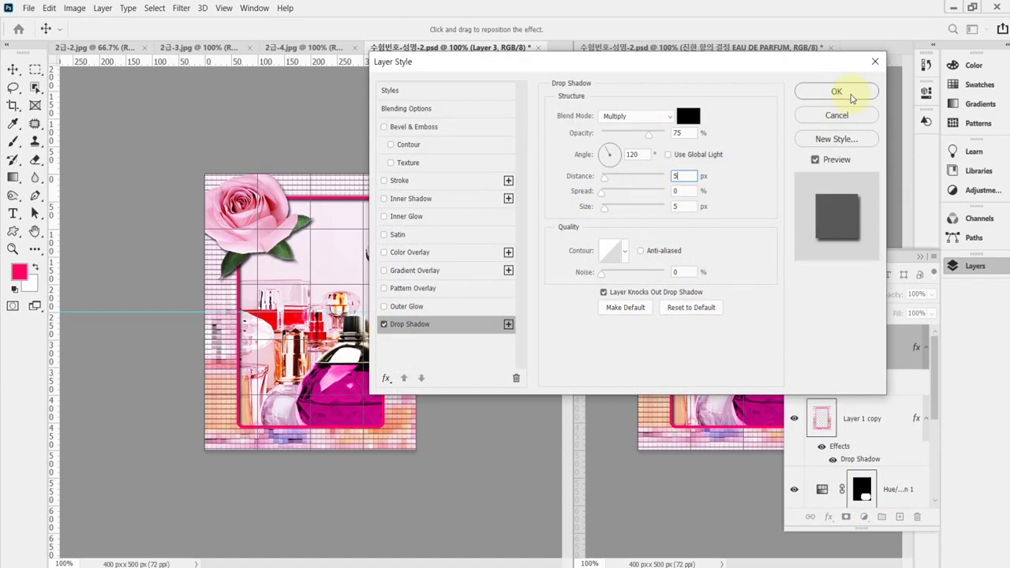
click(837, 92)
key(w)
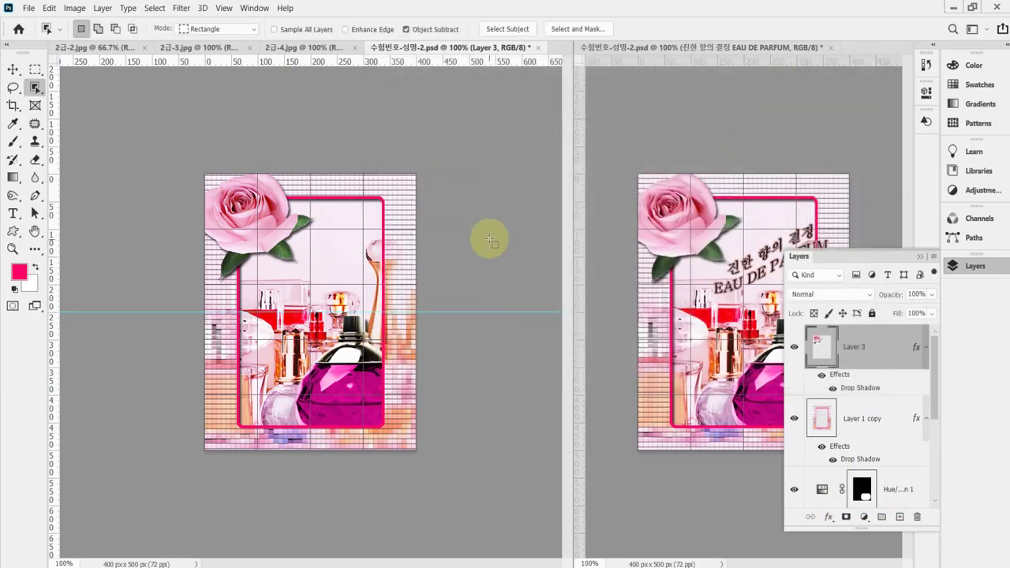
key(ctrl+s)
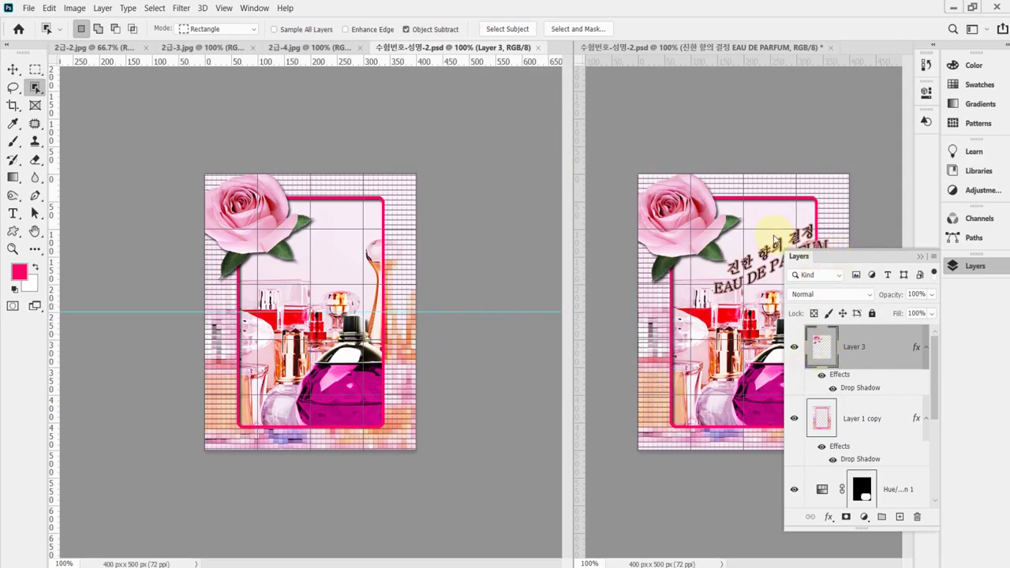
Copy the lines "진한 향의 결정" and "EAU DE PARFUM" from Notepad, then return to the Photoshop poster and activate the Type tool.
click(1006, 274)
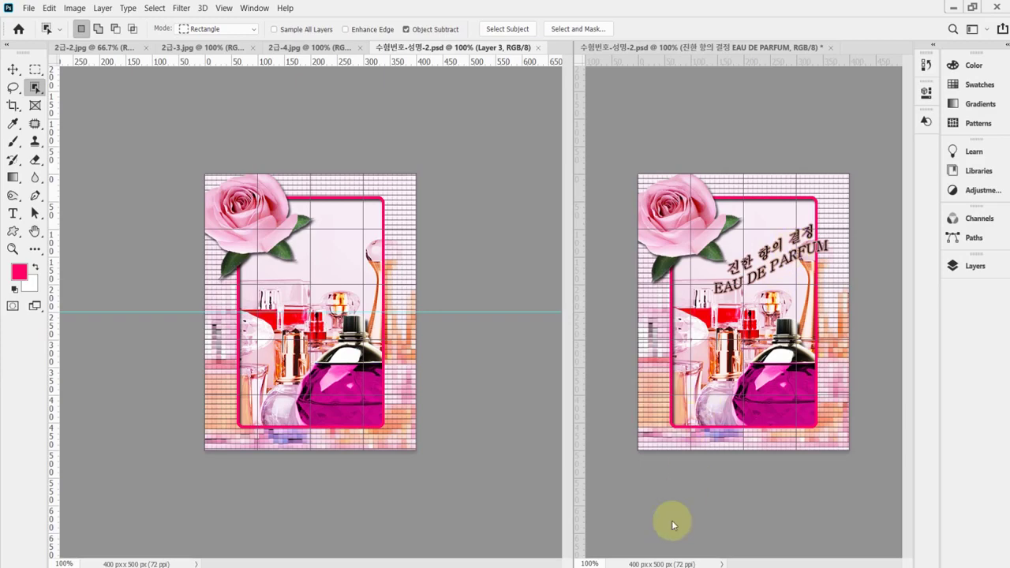
key(alt+Tab)
drag(624, 531, 543, 514)
key(ctrl+c)
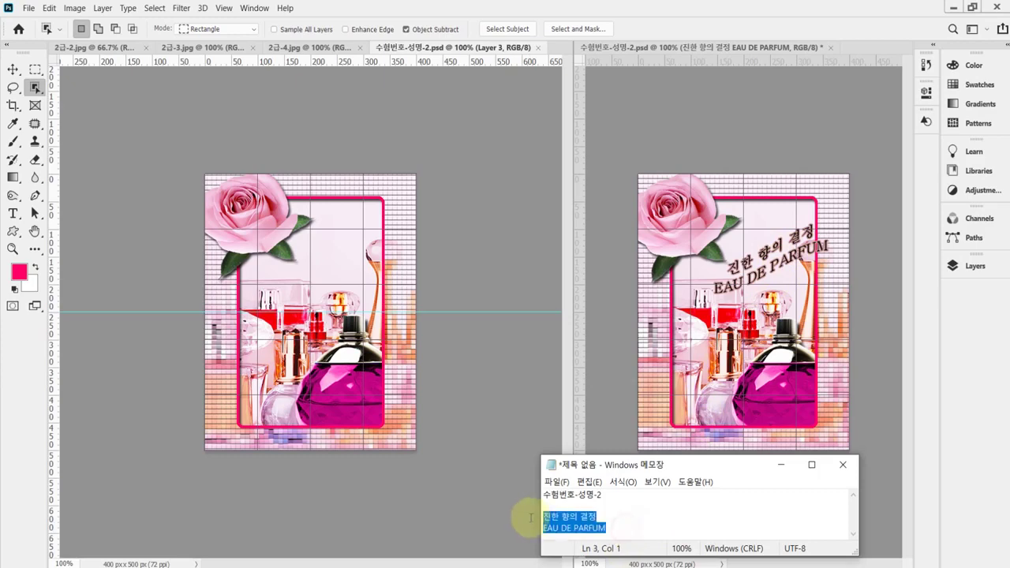
click(350, 382)
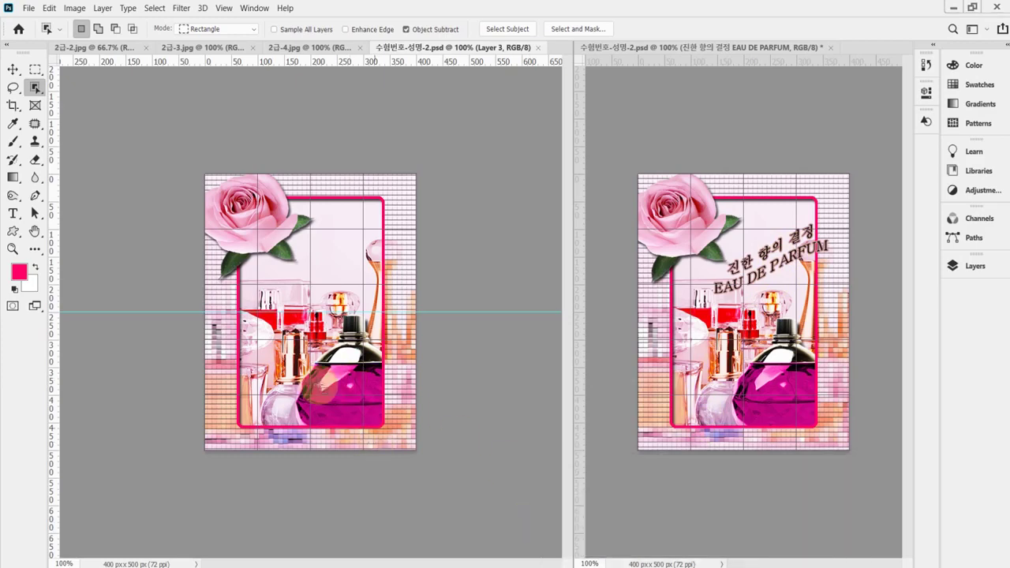
click(13, 213)
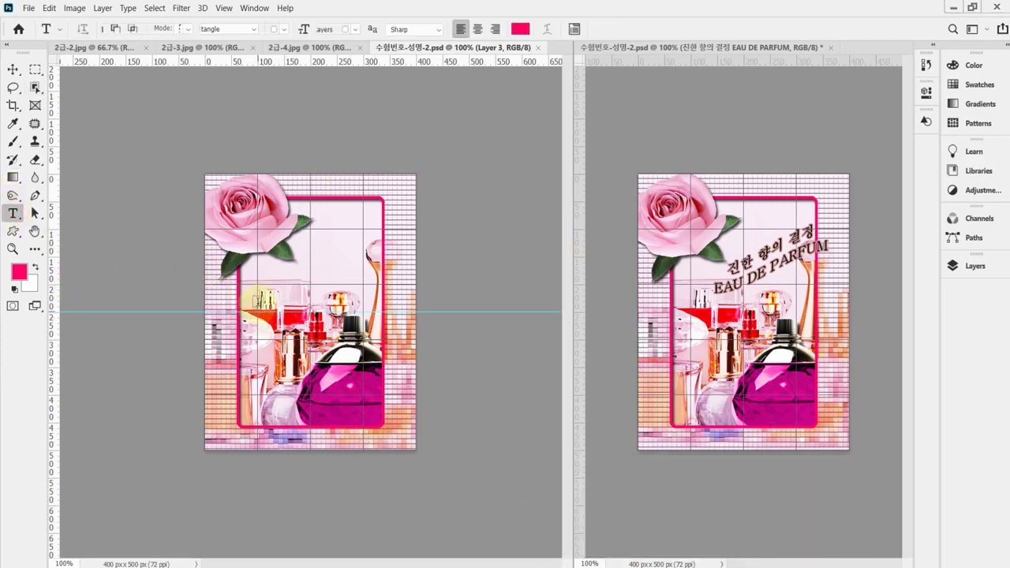
Paste the copied two-line title onto the poster above the perfume bottles and center-align its text.
click(292, 275)
key(ctrl+v)
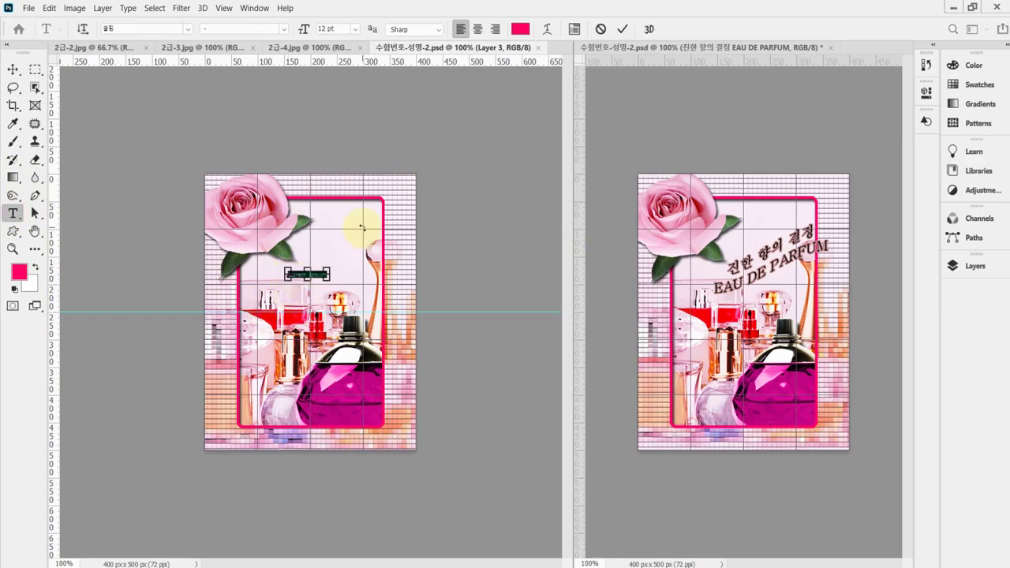
drag(399, 303, 422, 293)
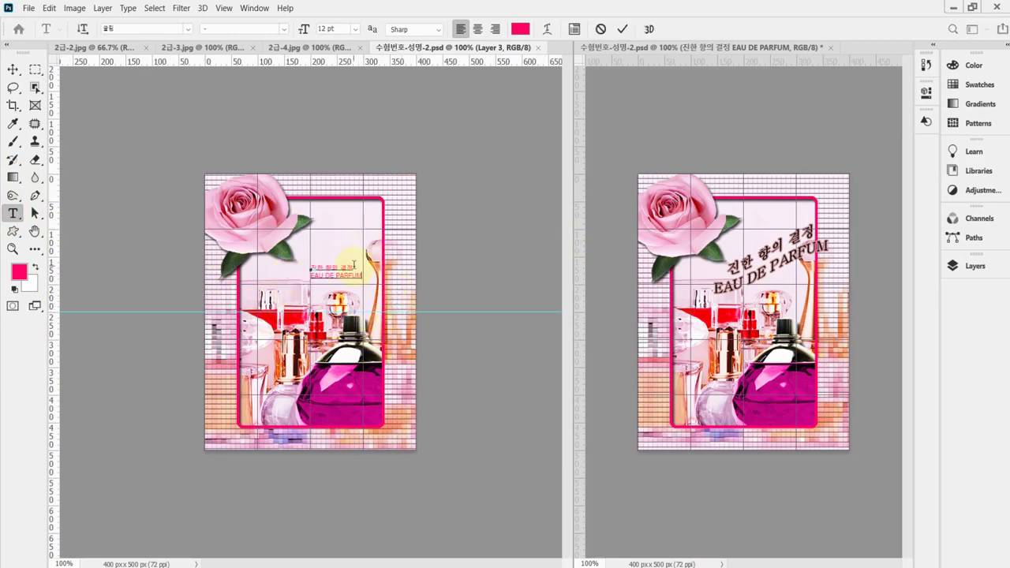
key(ctrl+a)
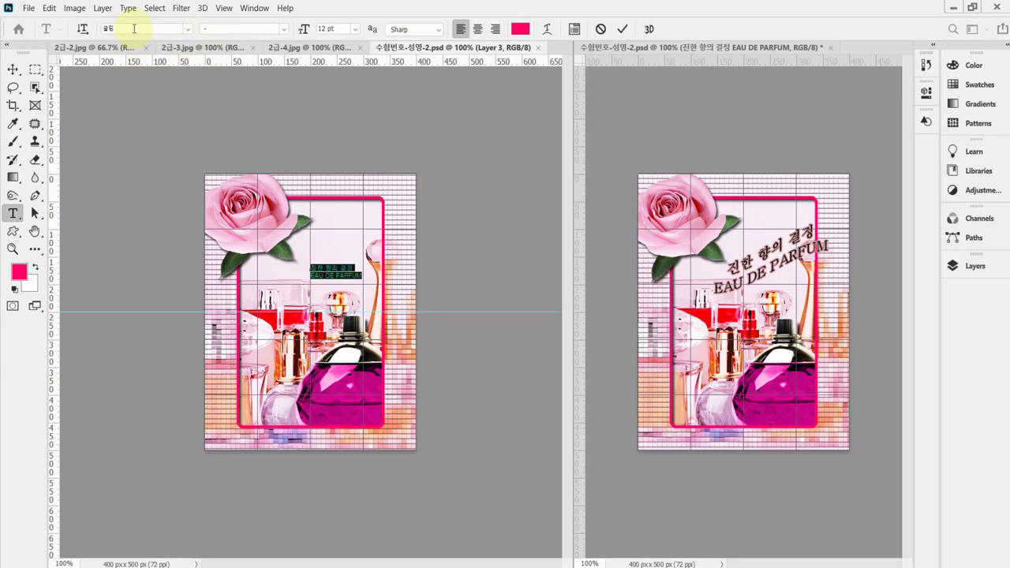
click(478, 29)
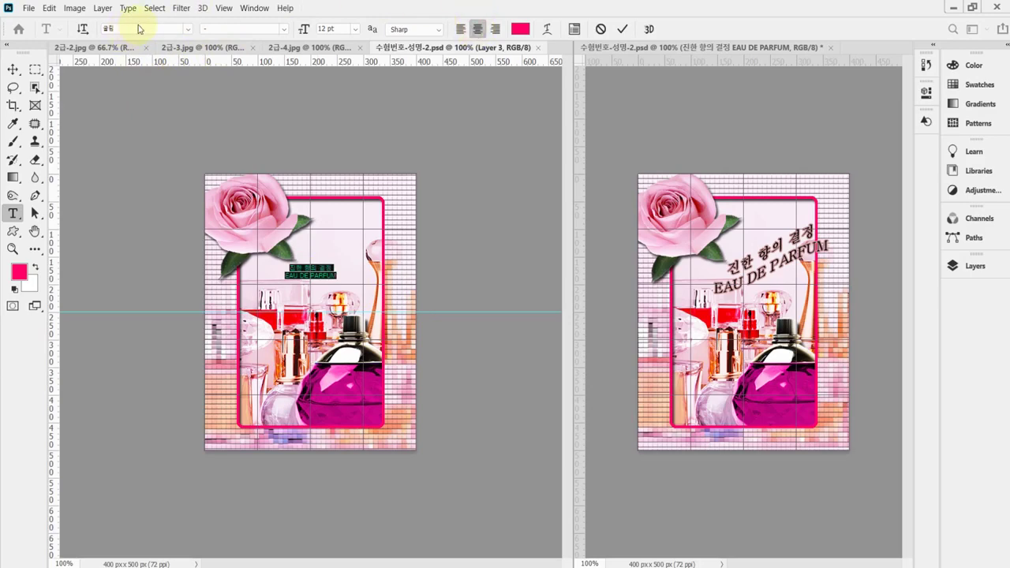
Set the title's font to 바탕 and commit the text.
click(189, 29)
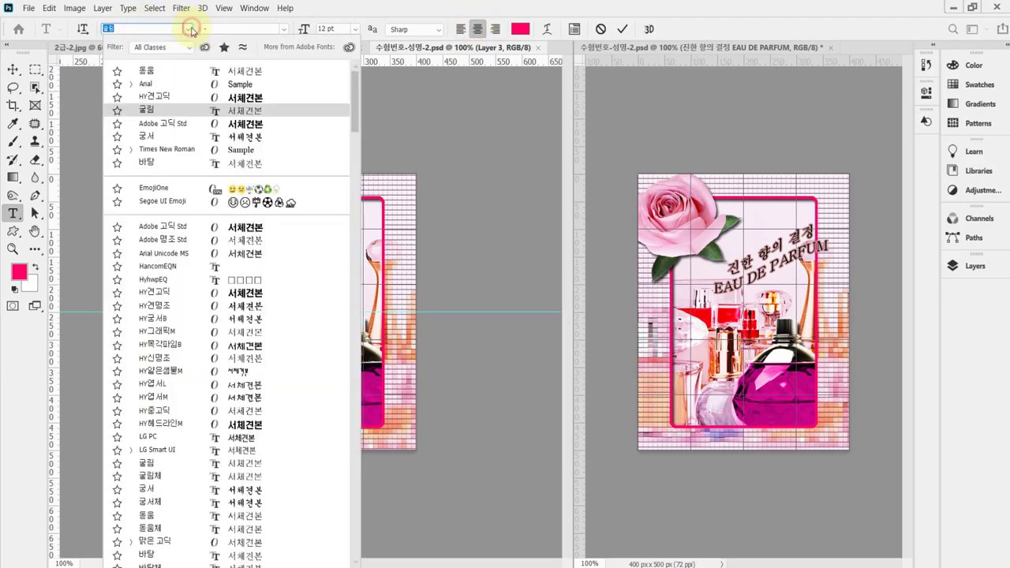
click(164, 164)
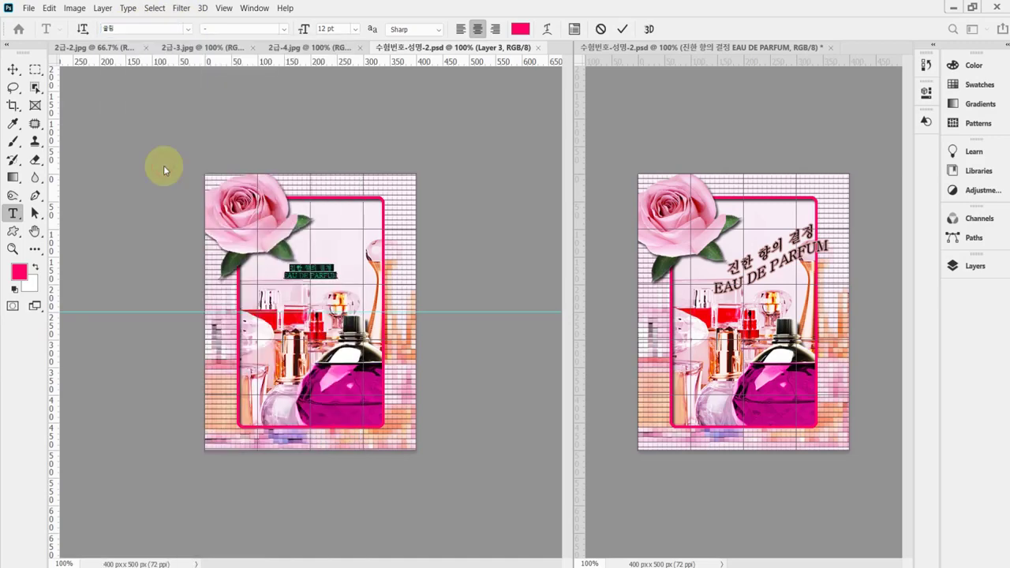
click(188, 30)
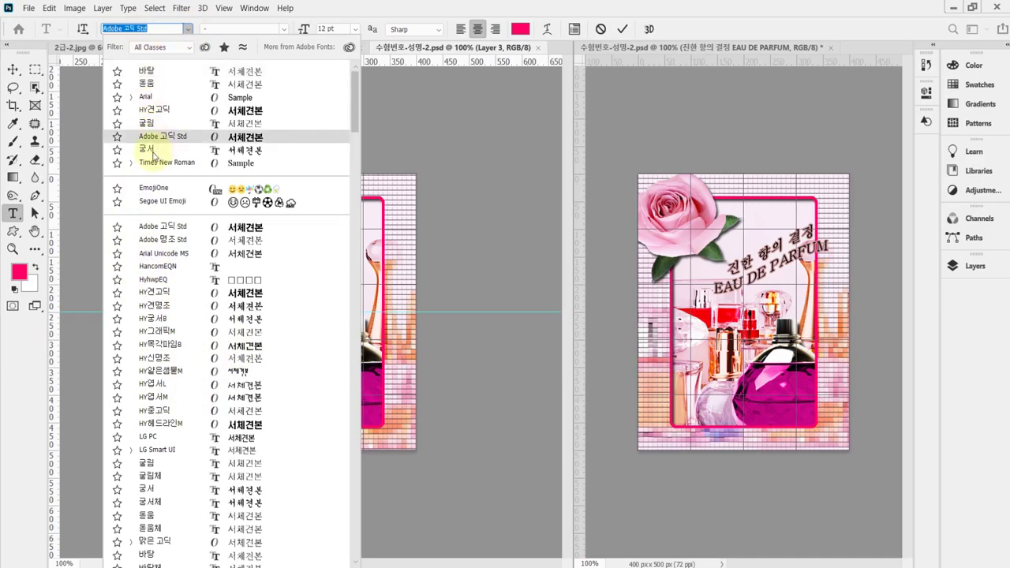
click(154, 72)
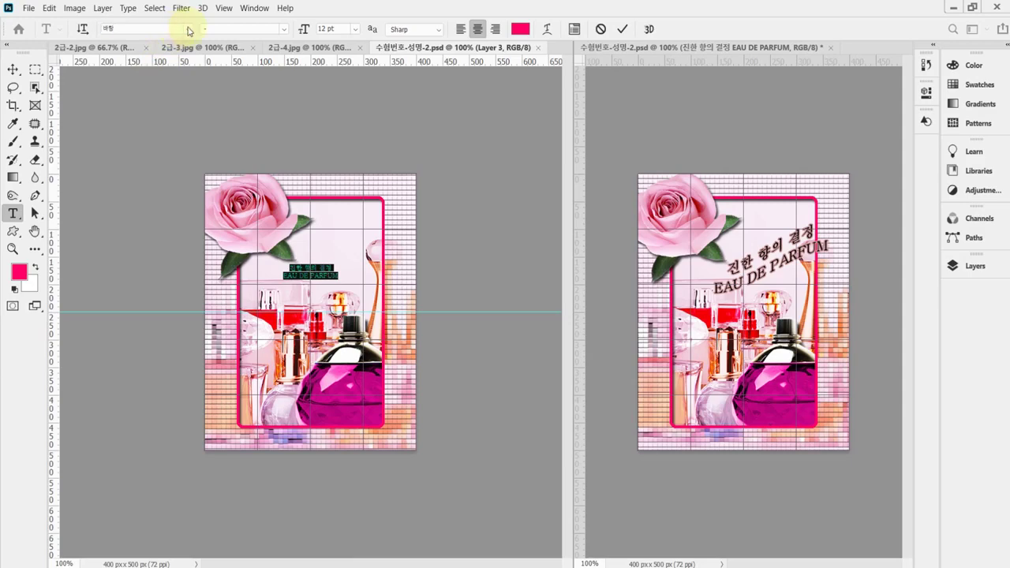
click(624, 29)
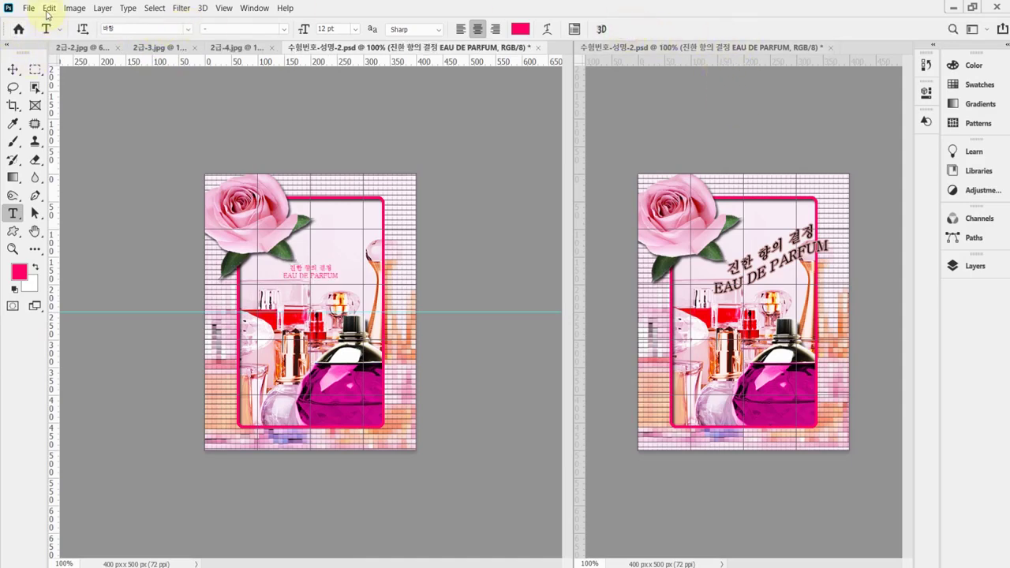
Check the Type preferences for the option to show font names in English, then review the names in the font list.
click(49, 9)
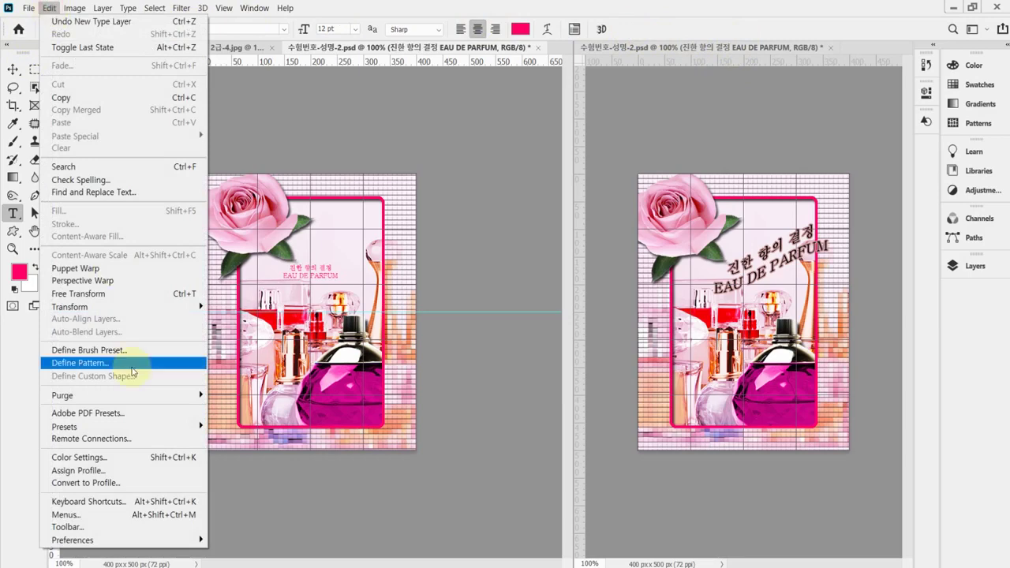
mouse_move(161, 545)
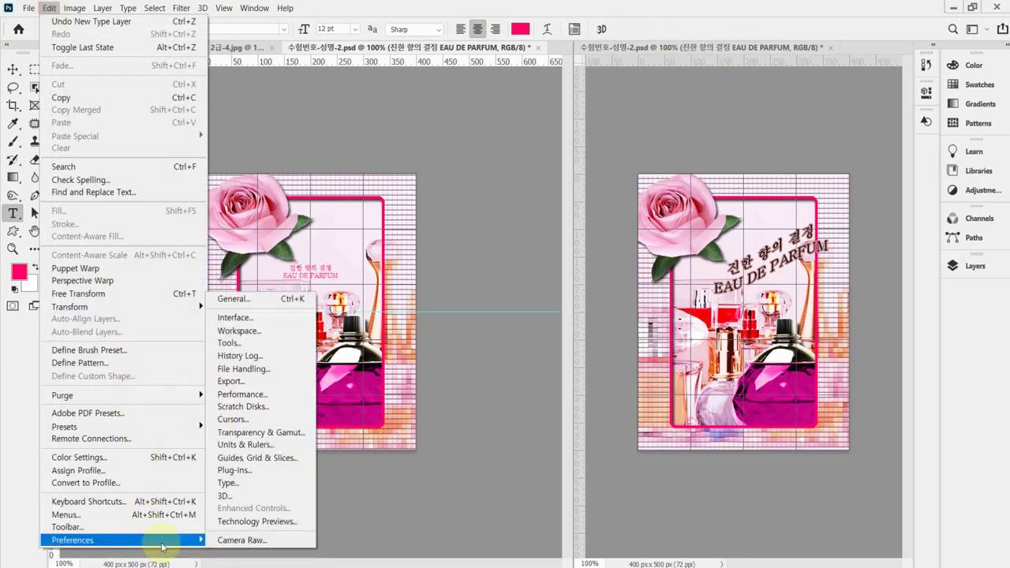
click(293, 483)
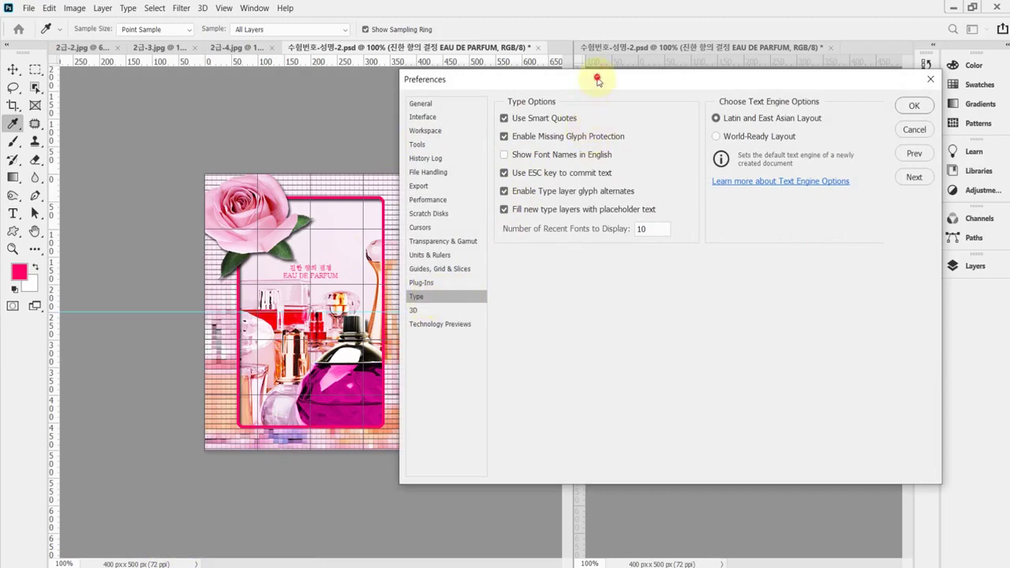
drag(597, 80, 522, 79)
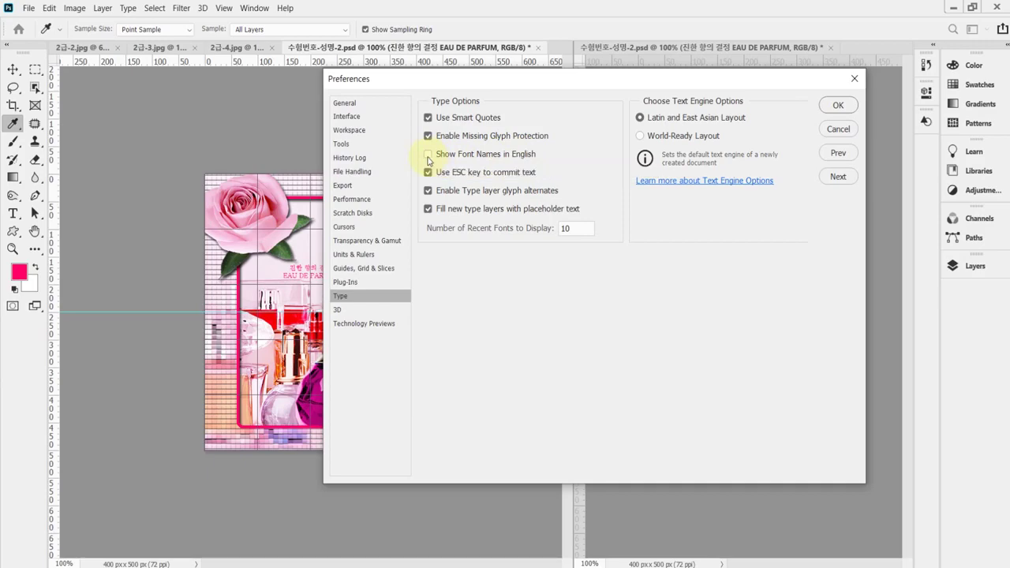
key(Return)
key(t)
click(190, 29)
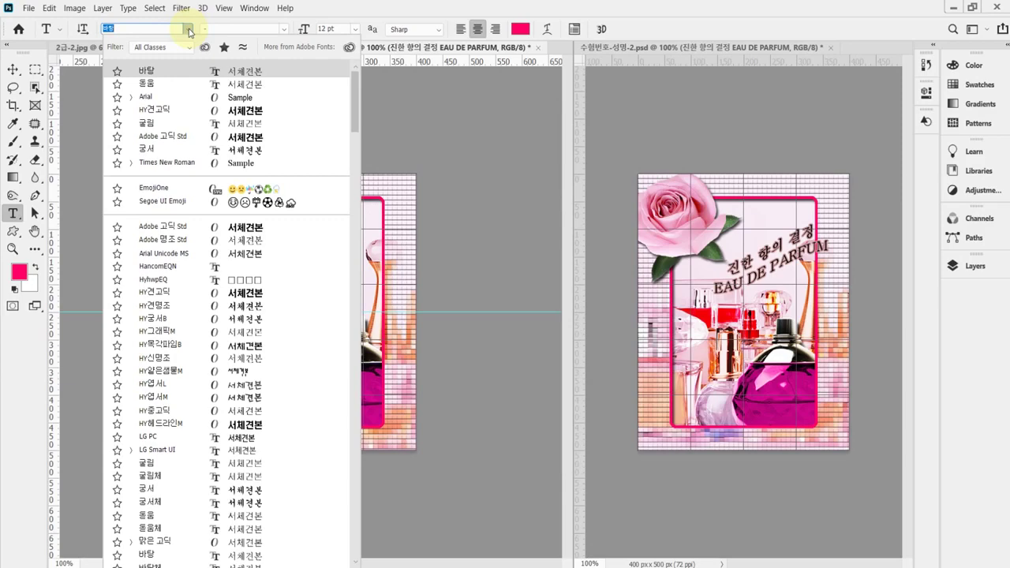
click(190, 29)
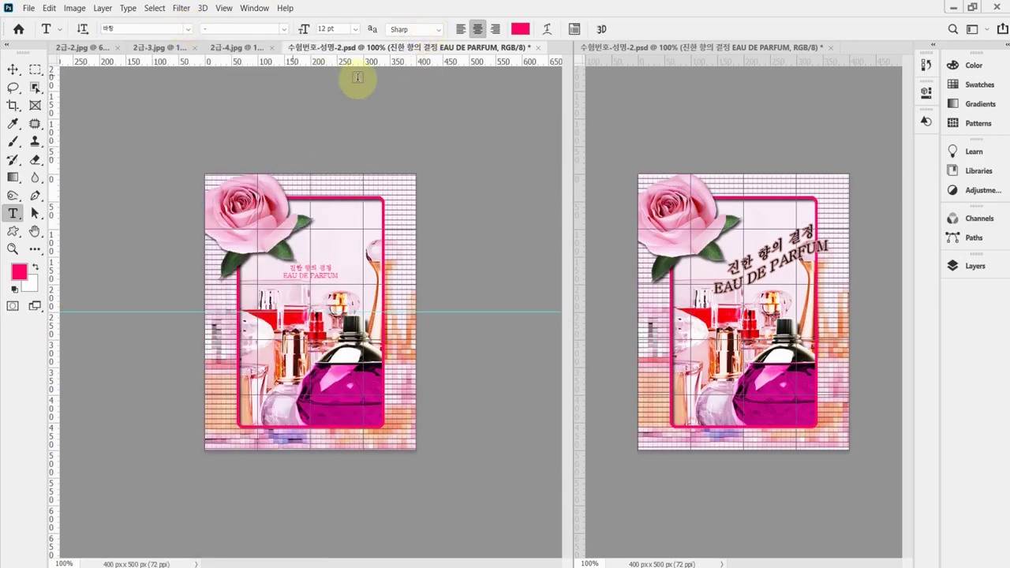
Set the title's size to 25 pt and its anti-aliasing to Strong, keeping it center-aligned.
click(343, 29)
double_click(342, 28)
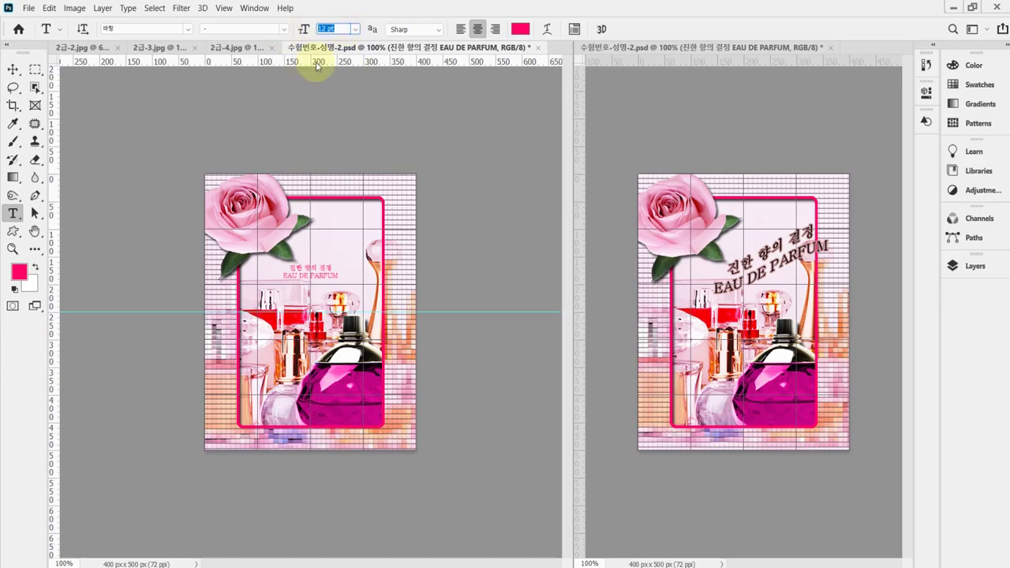
text(25)
key(Return)
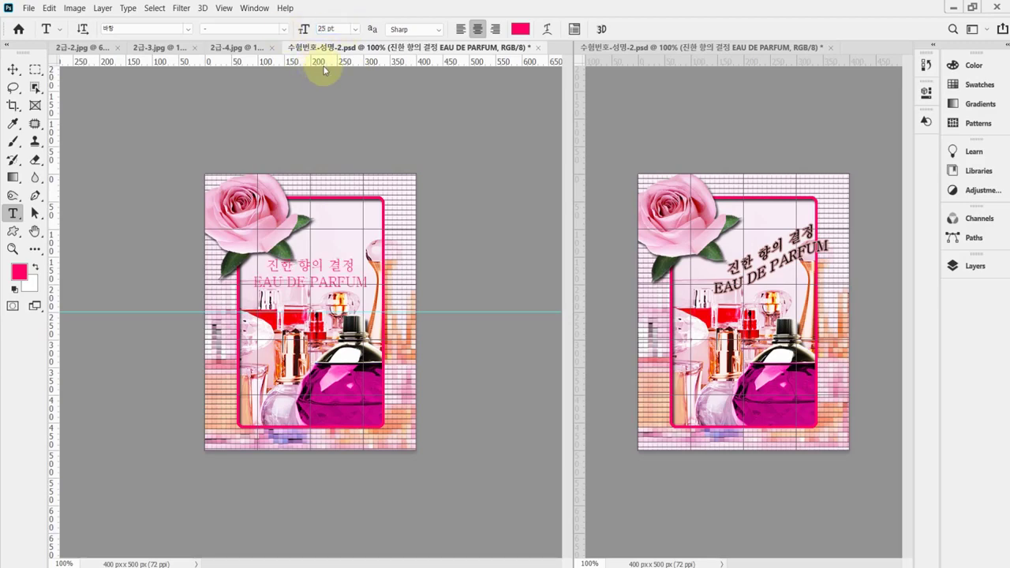
click(439, 32)
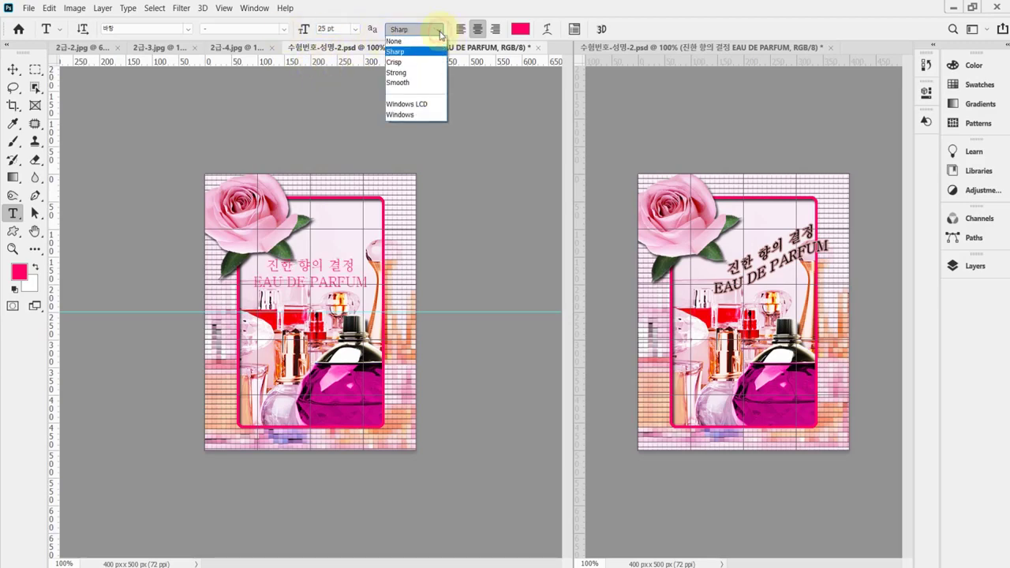
click(398, 72)
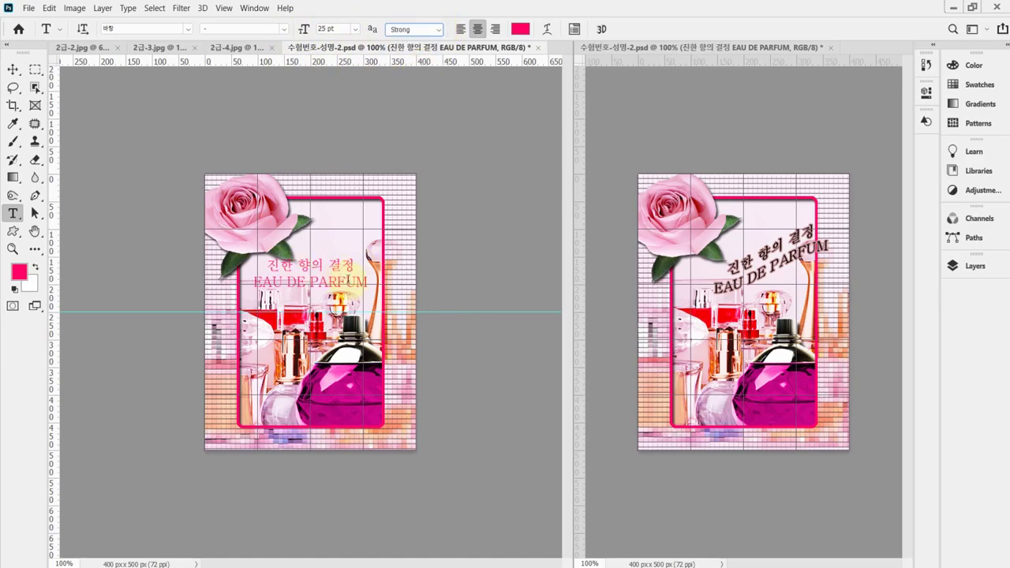
click(477, 31)
Apply the Rise warp style to the title and move it up and right across the frame's right edge.
click(547, 29)
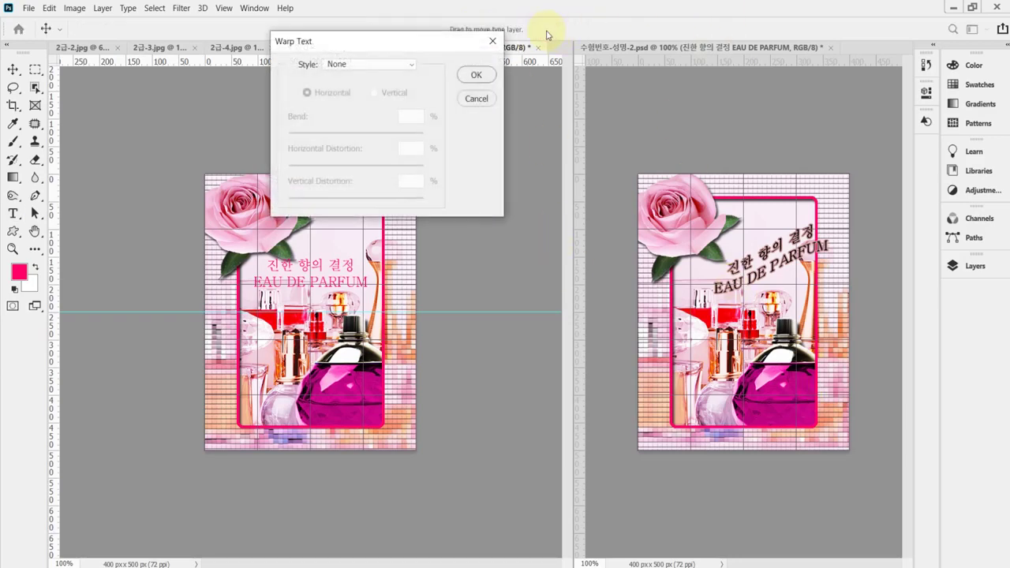
click(365, 64)
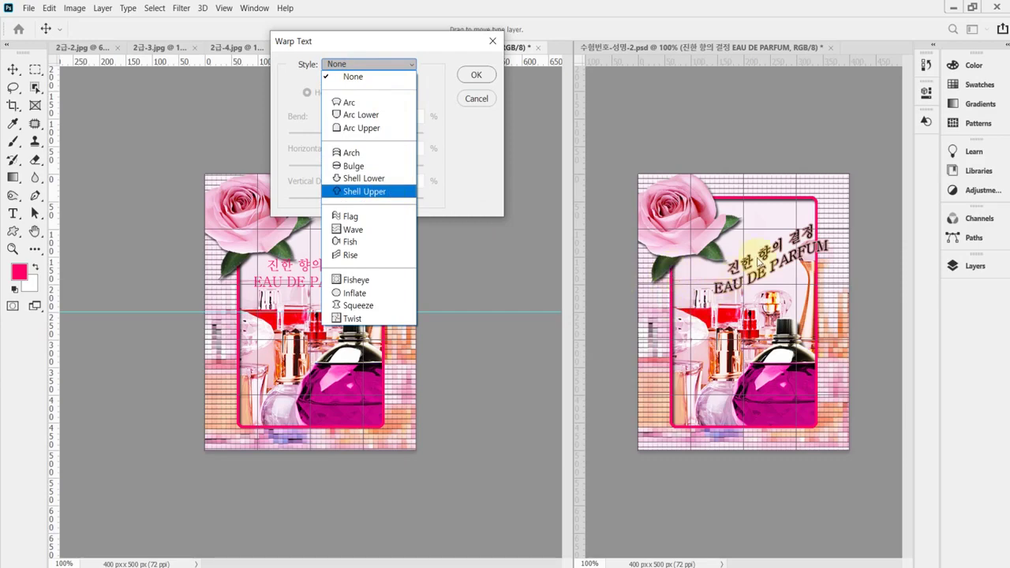
click(367, 257)
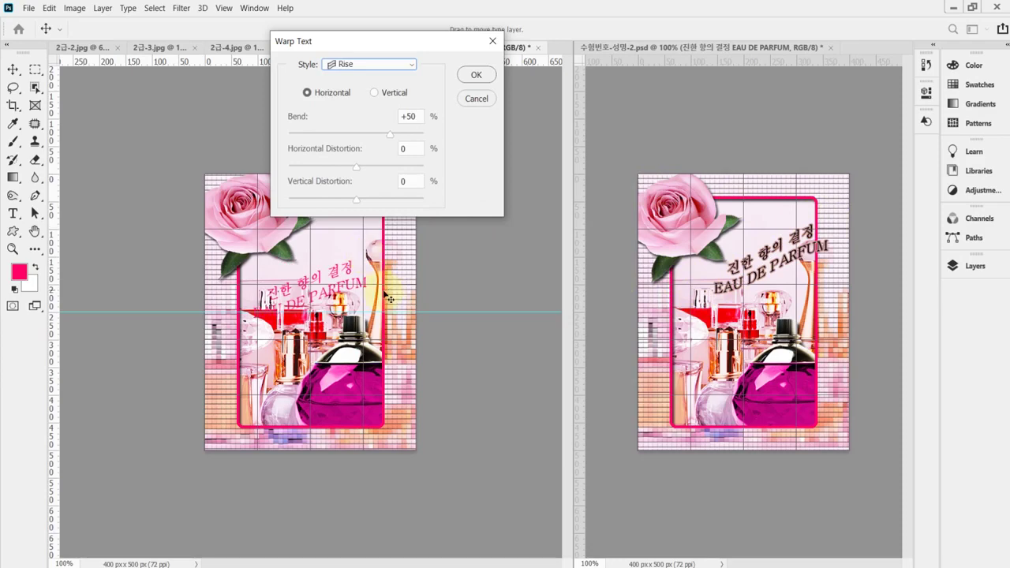
drag(399, 291, 415, 266)
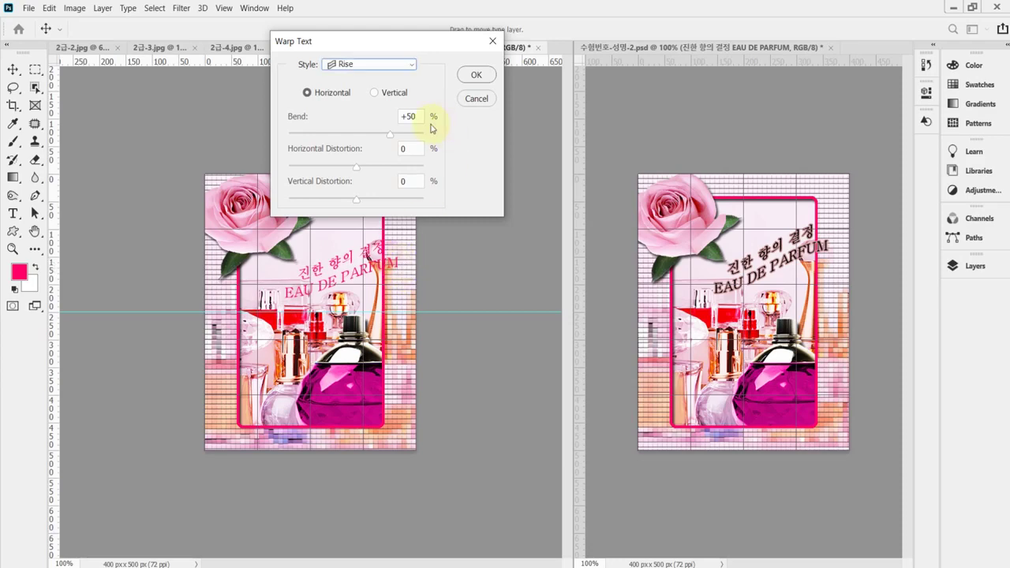
Set the Rise warp's bend to 70% and apply it to the title.
drag(390, 135, 399, 136)
key(Up)
key(Up)
key(Up)
key(Up)
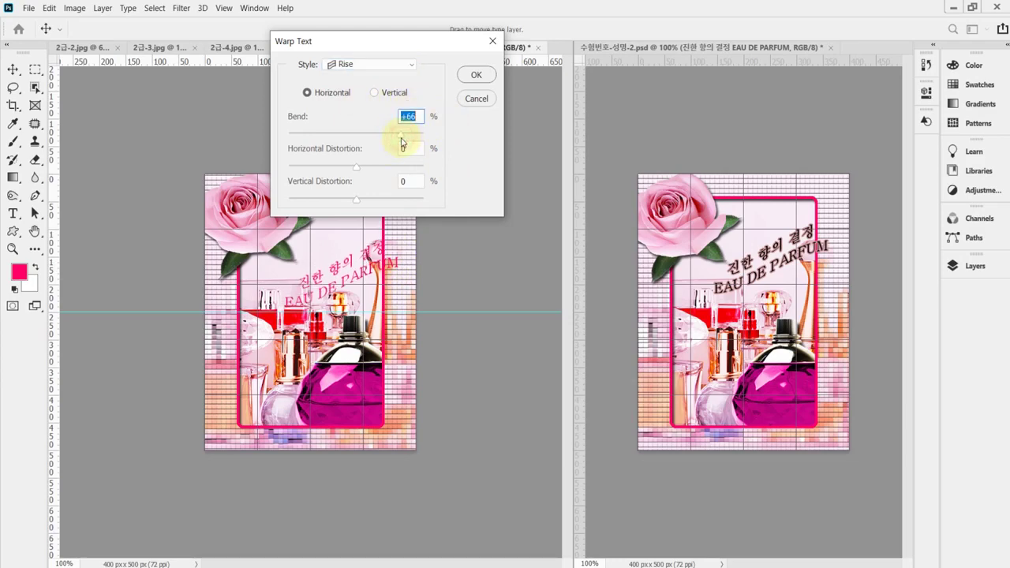
key(Up)
key(Up)
key(Up)
key(Up)
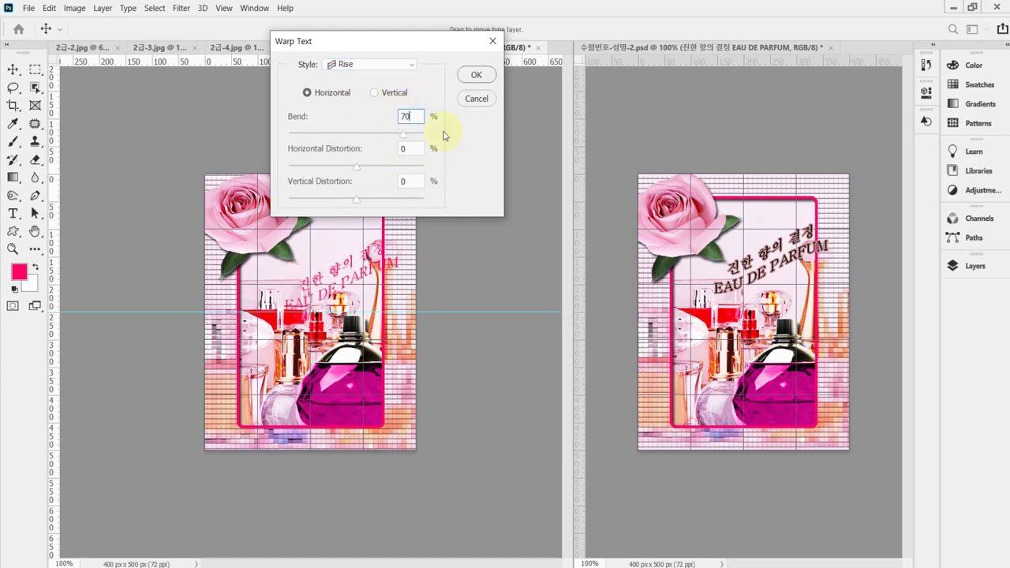
key(Return)
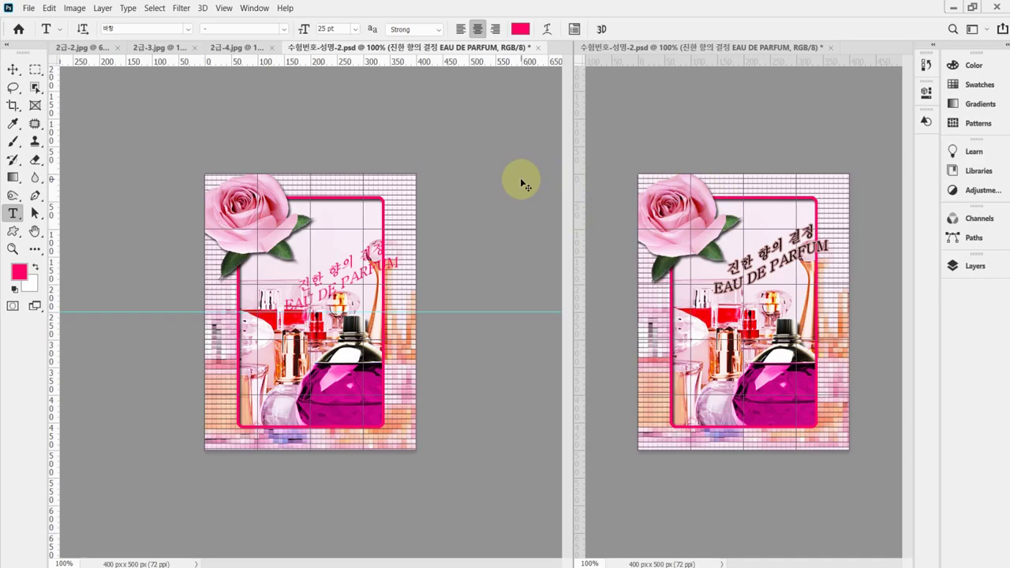
Nudge the title into its position in the reference, commit it, and open the layer effects list in the Layers panel.
click(342, 261)
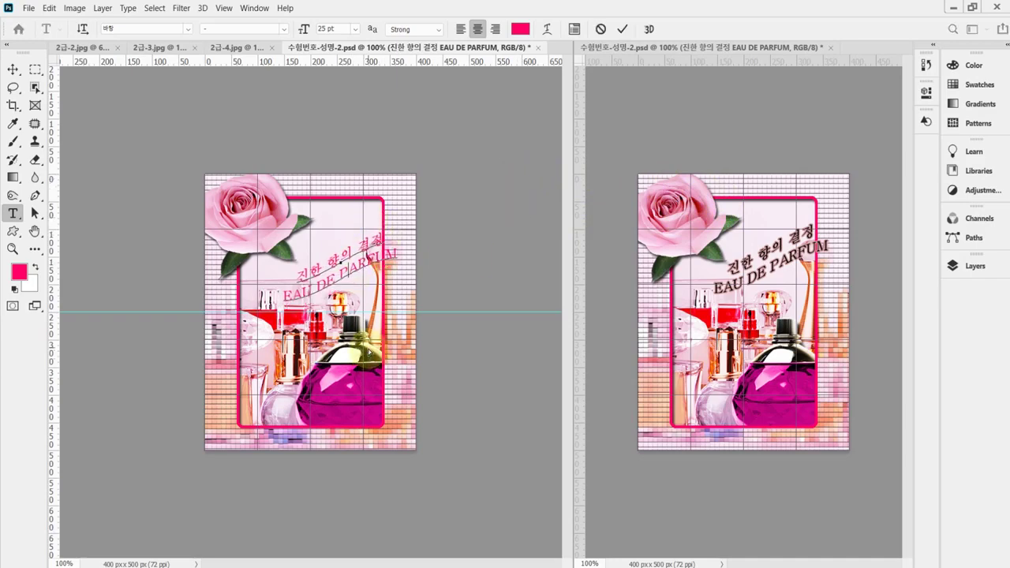
drag(370, 353, 376, 350)
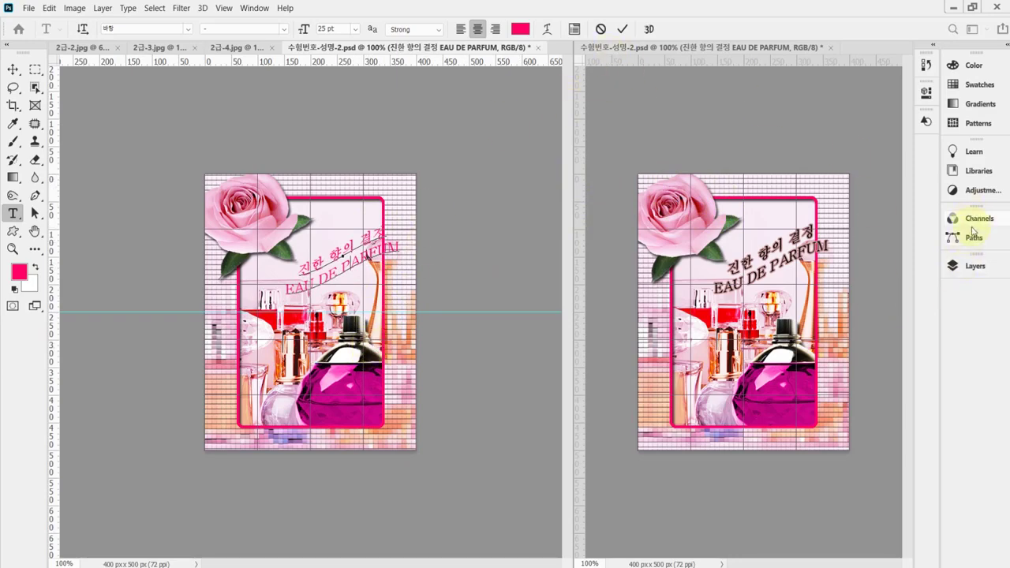
click(964, 266)
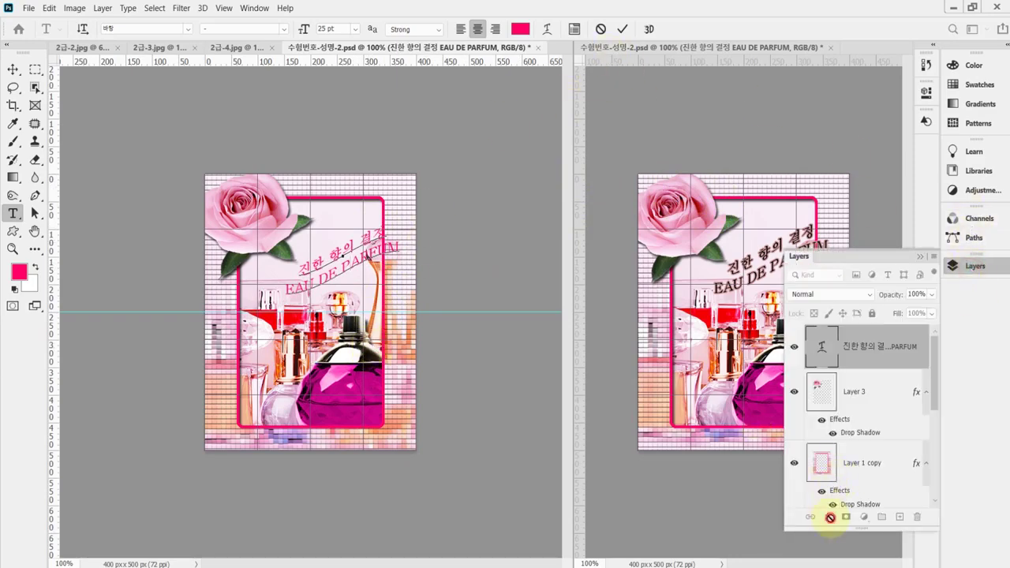
click(831, 518)
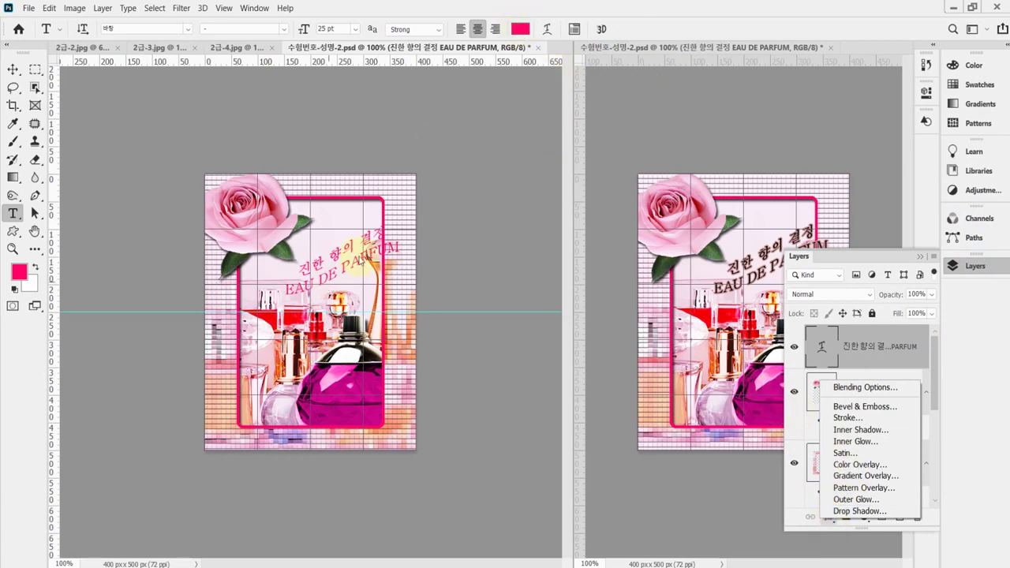
Set the color of the entire title text to black (#000000).
click(523, 31)
key(ctrl+a)
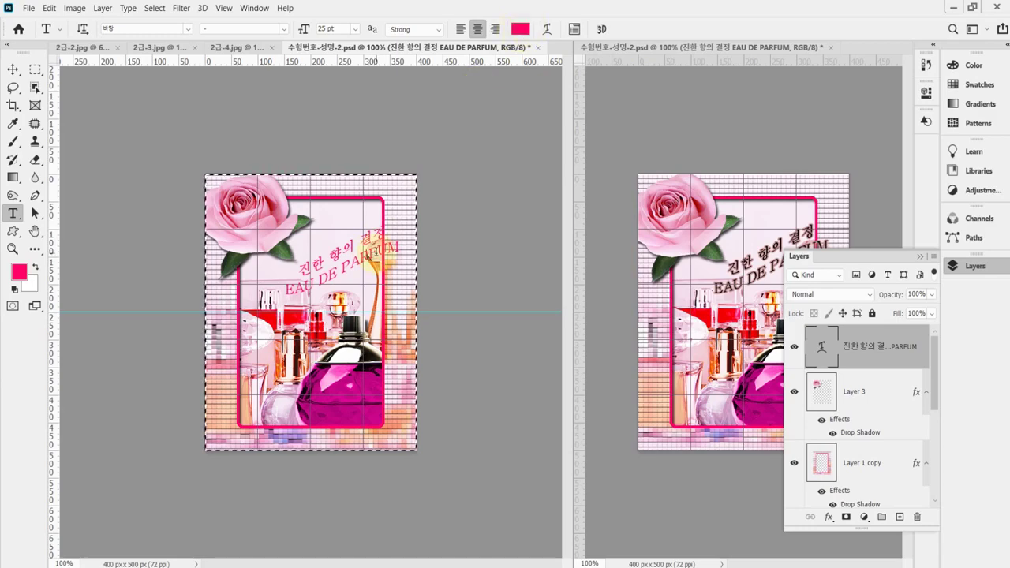
click(344, 270)
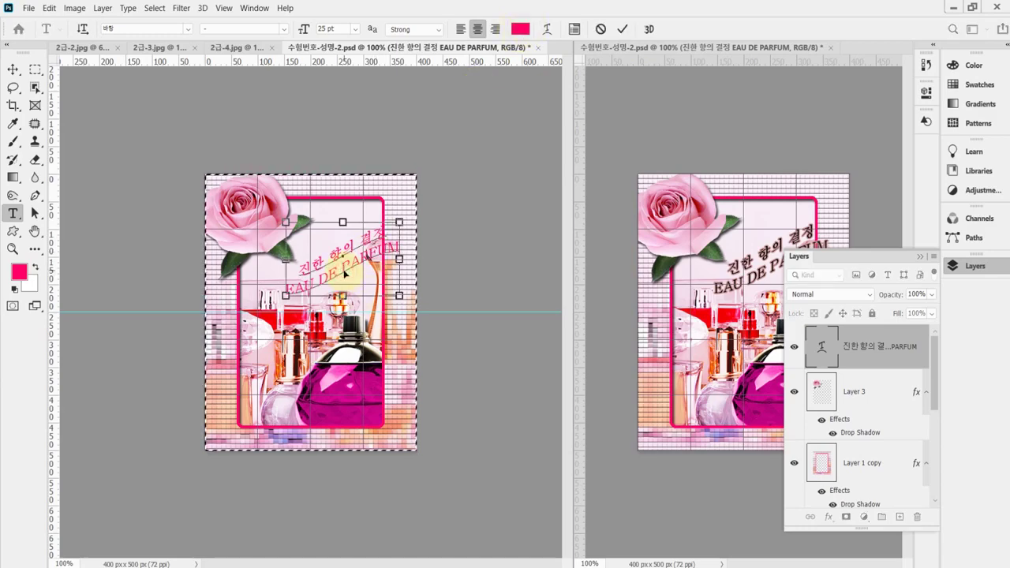
key(ctrl+a)
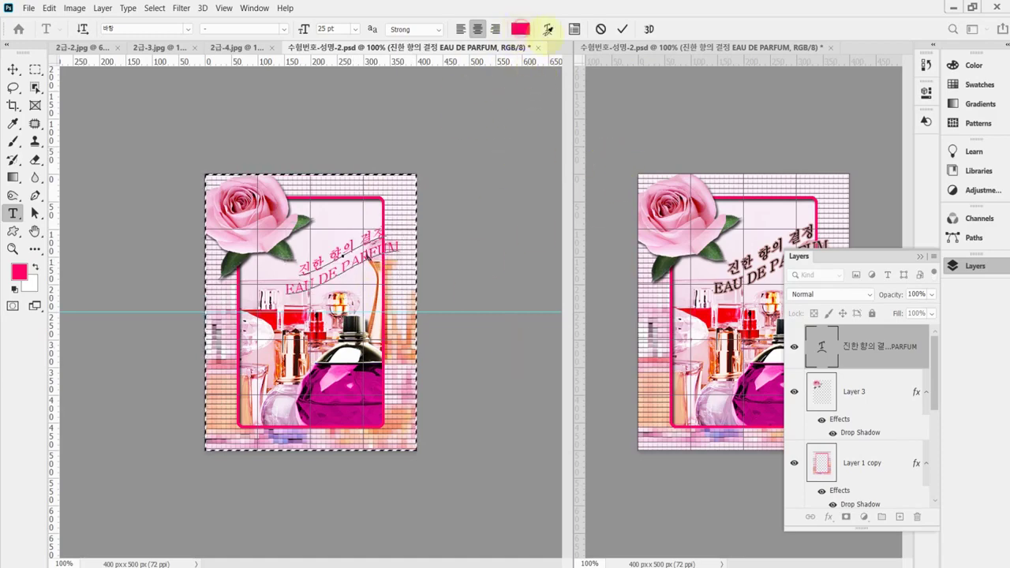
click(520, 28)
drag(446, 379, 314, 412)
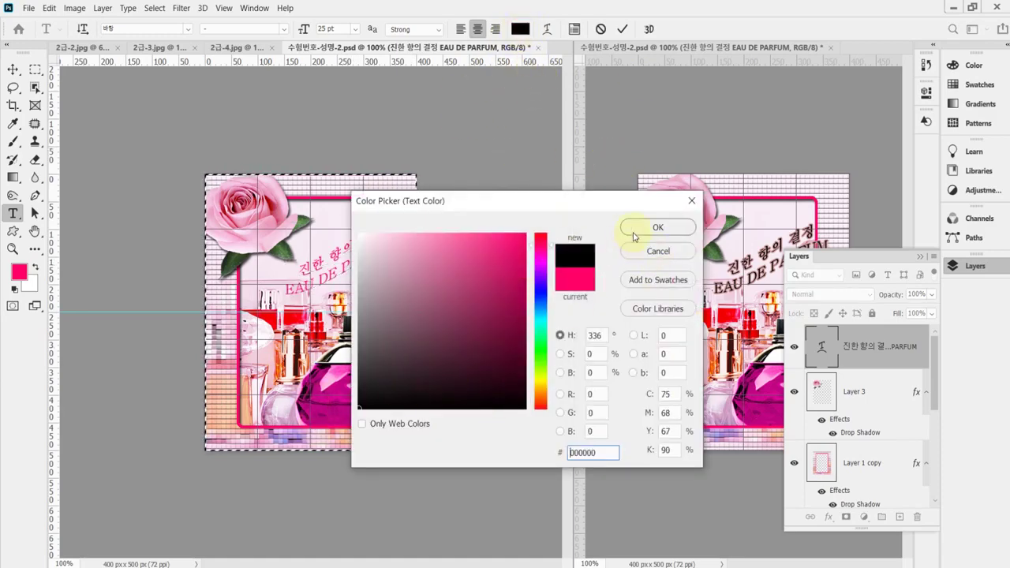
click(667, 229)
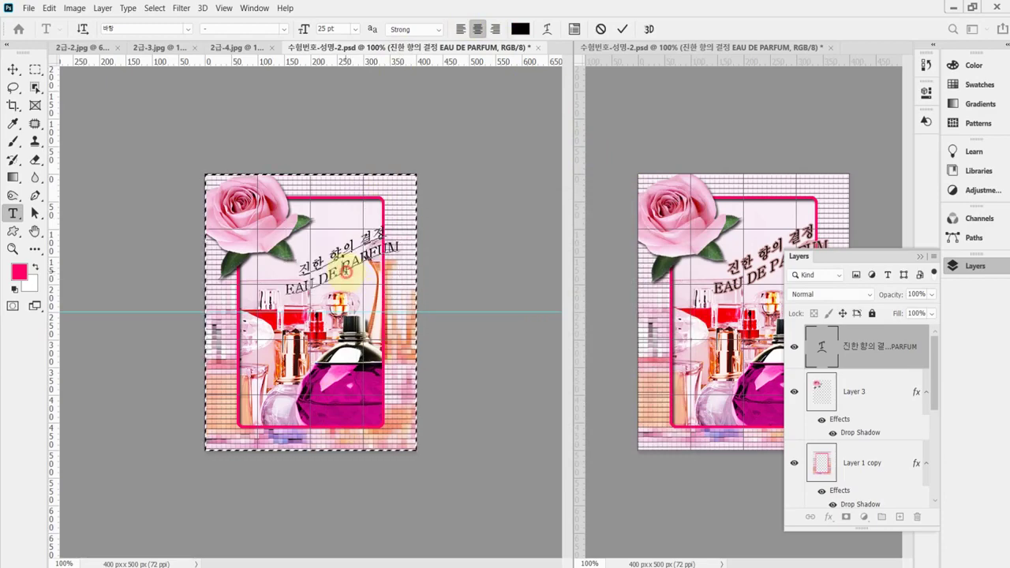
Leave text editing on the title and set its anti-aliasing to Strong.
click(600, 30)
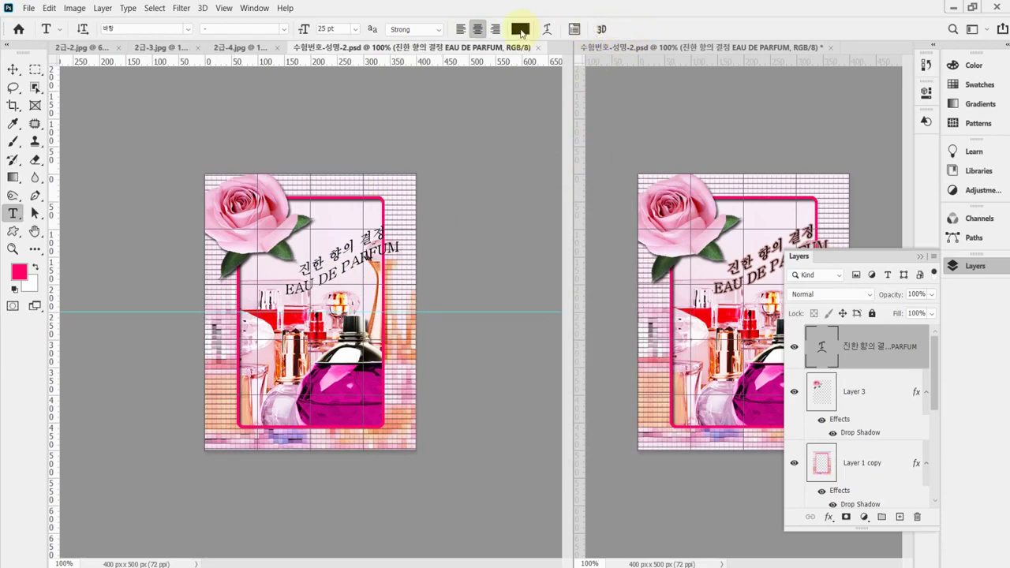
click(415, 29)
click(410, 61)
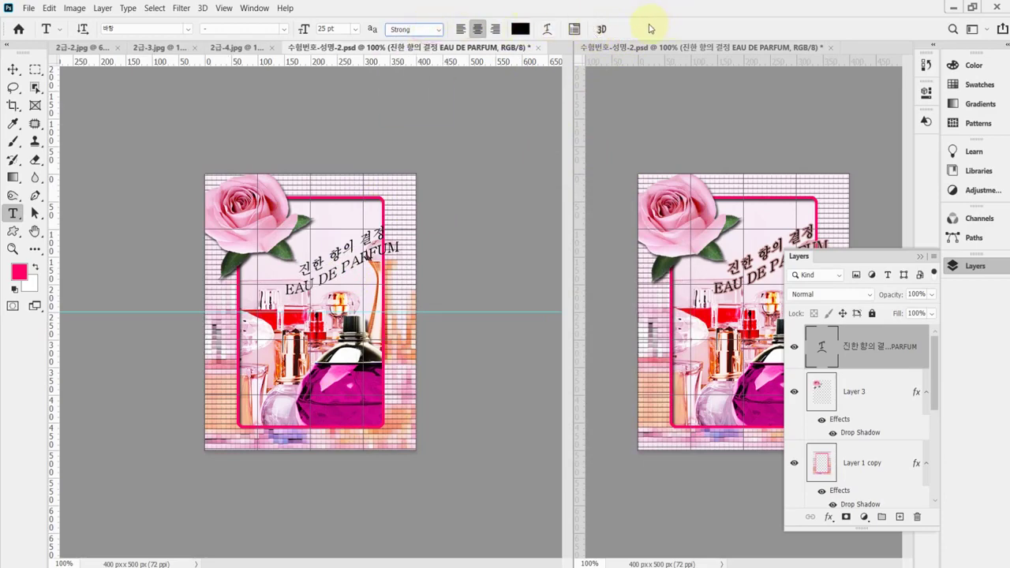
Add a 2 px outside Stroke layer style in color #cc9999 to the title text.
click(829, 518)
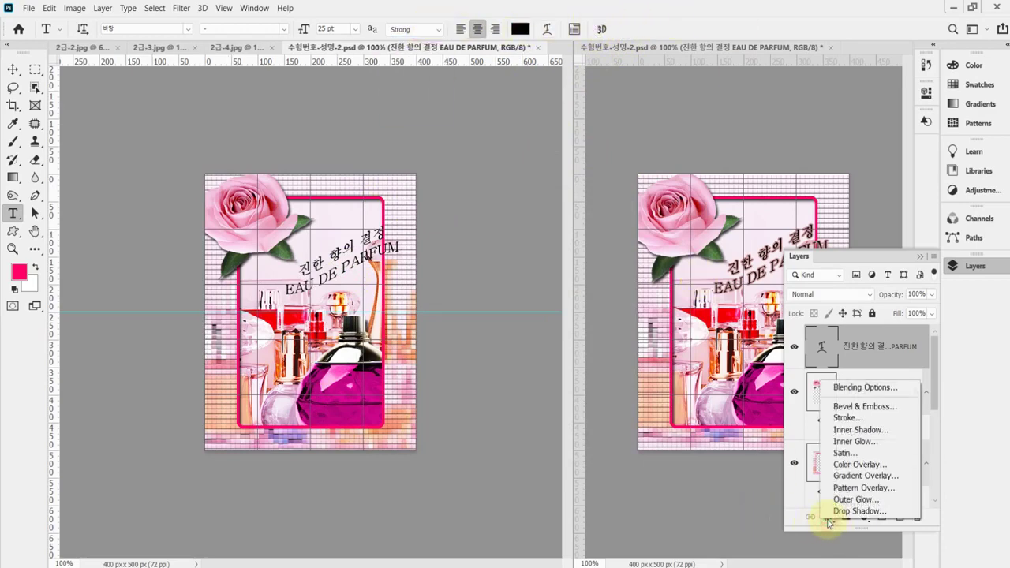
key(Escape)
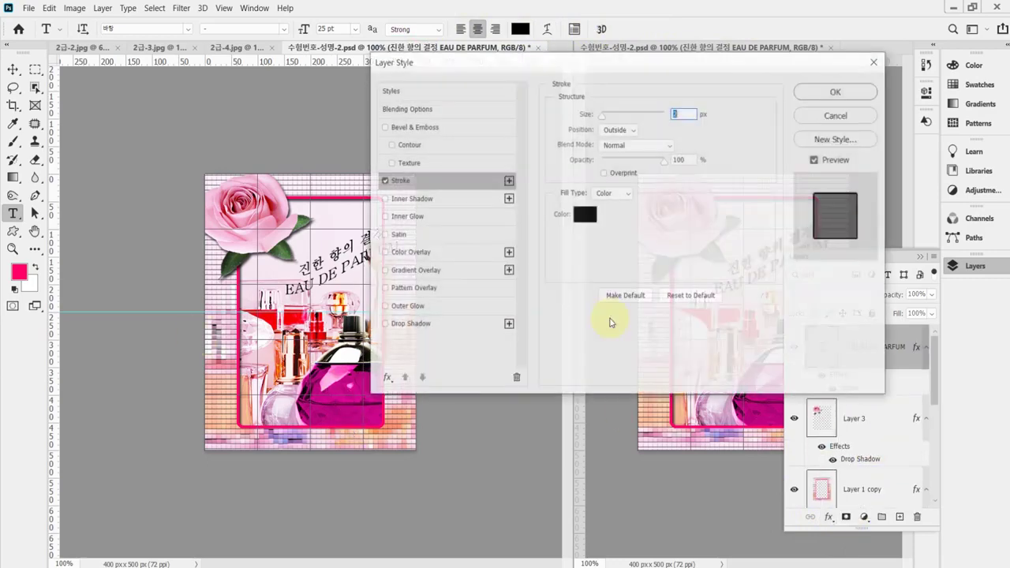
click(585, 215)
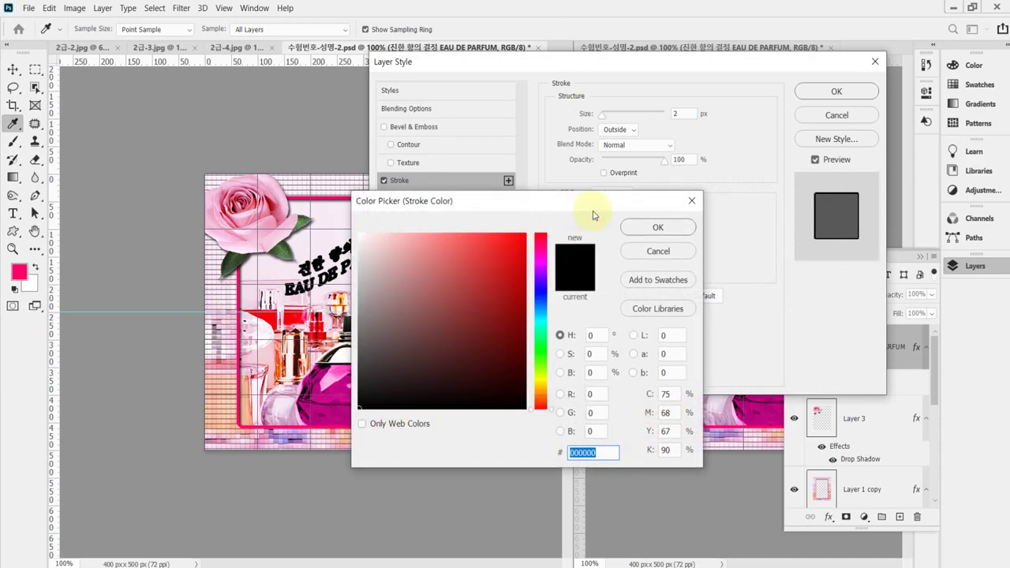
drag(620, 210, 594, 258)
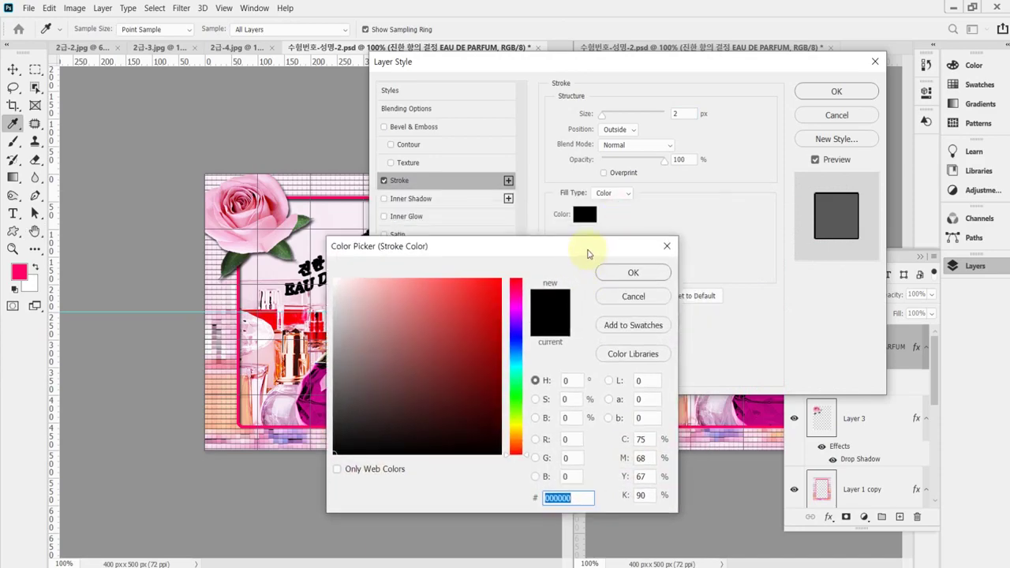
text(00c999)
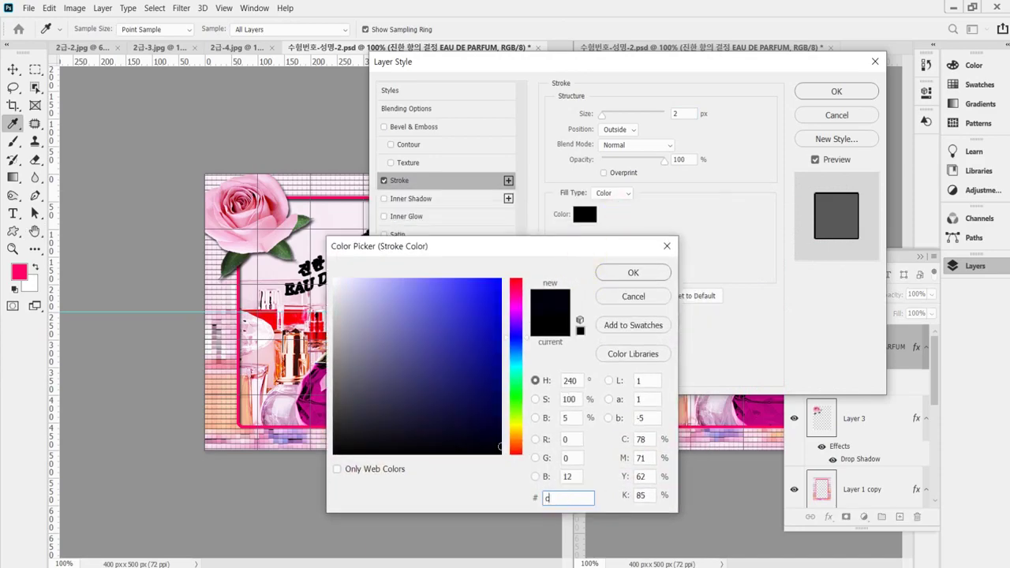
text(99)
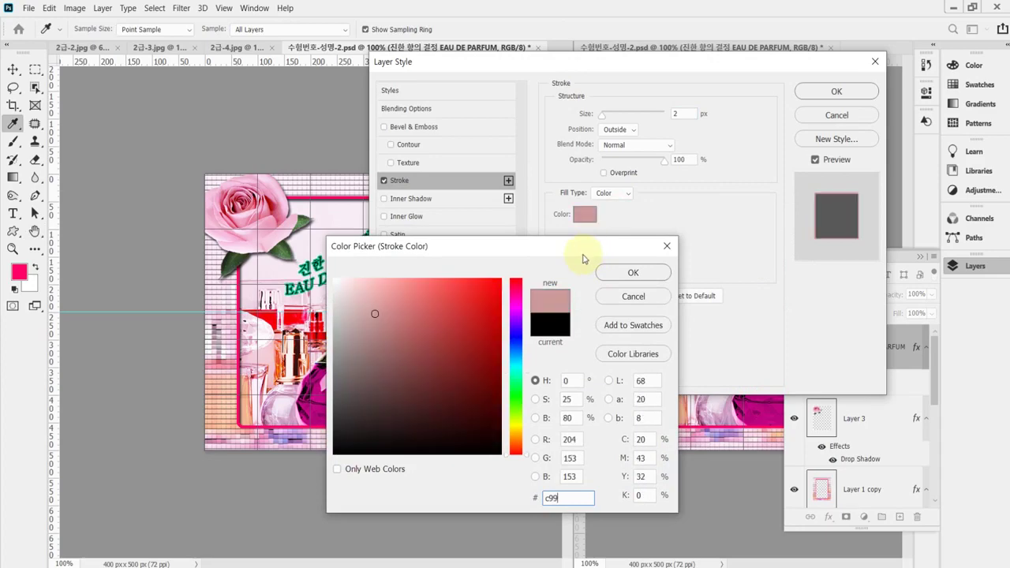
click(636, 273)
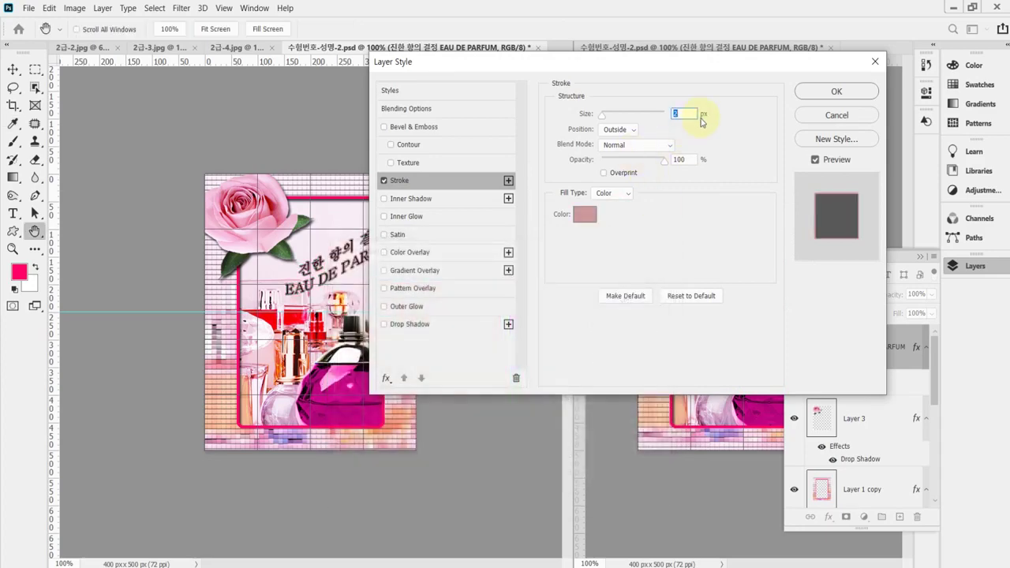
text(2)
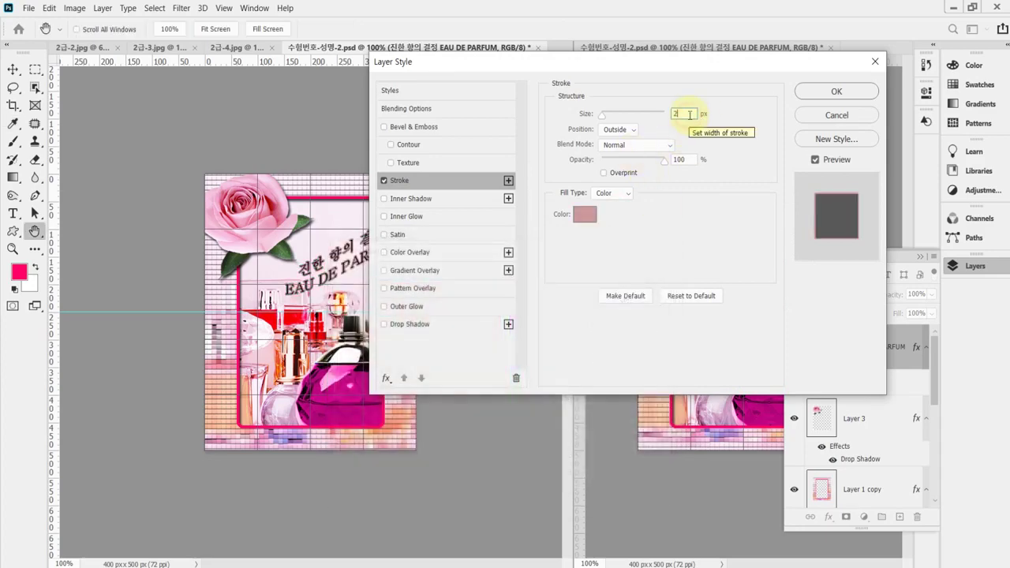
click(835, 92)
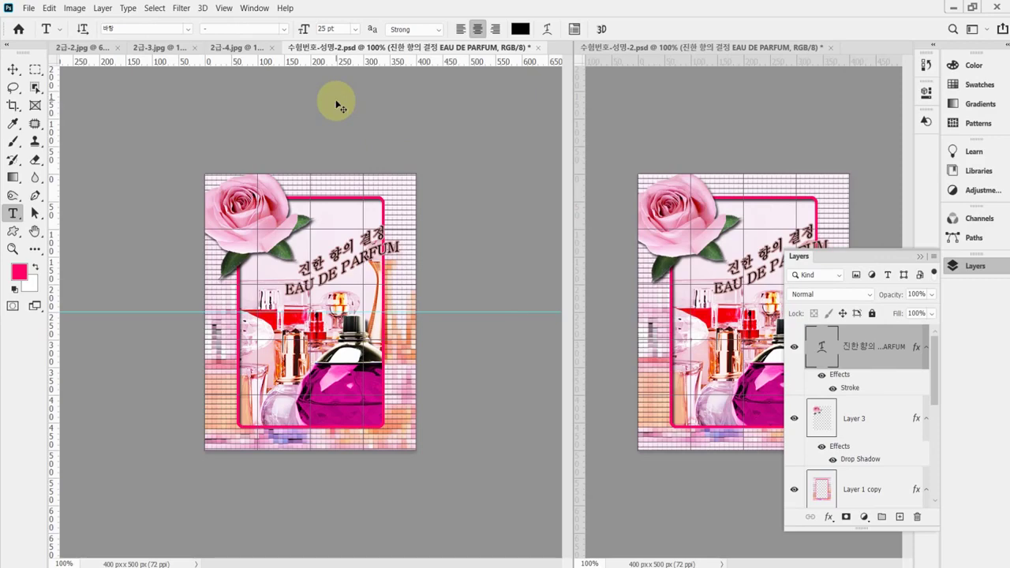
Save the poster document and hide its grid and guides.
key(ctrl+s)
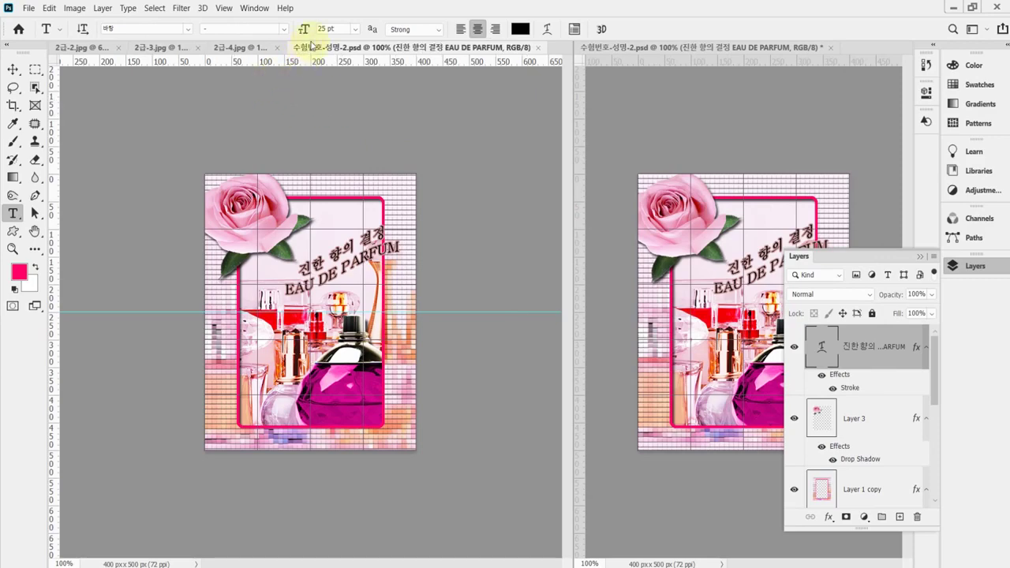
key(ctrl+semicolon)
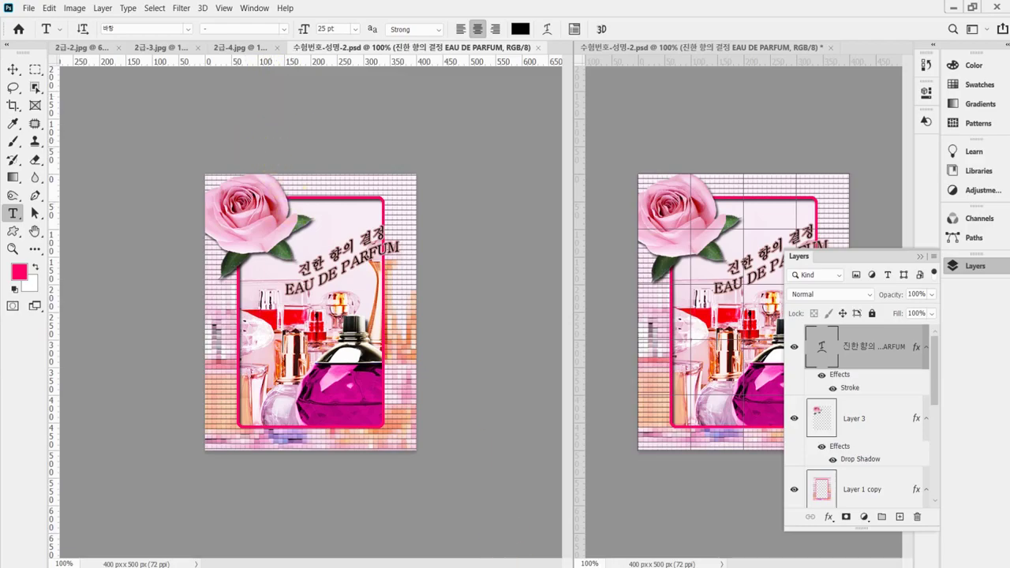
Switch to Acrobat Reader to check the required file names and image sizes, and return to Photoshop.
key(alt+Tab)
scroll(532, 279, up, 2)
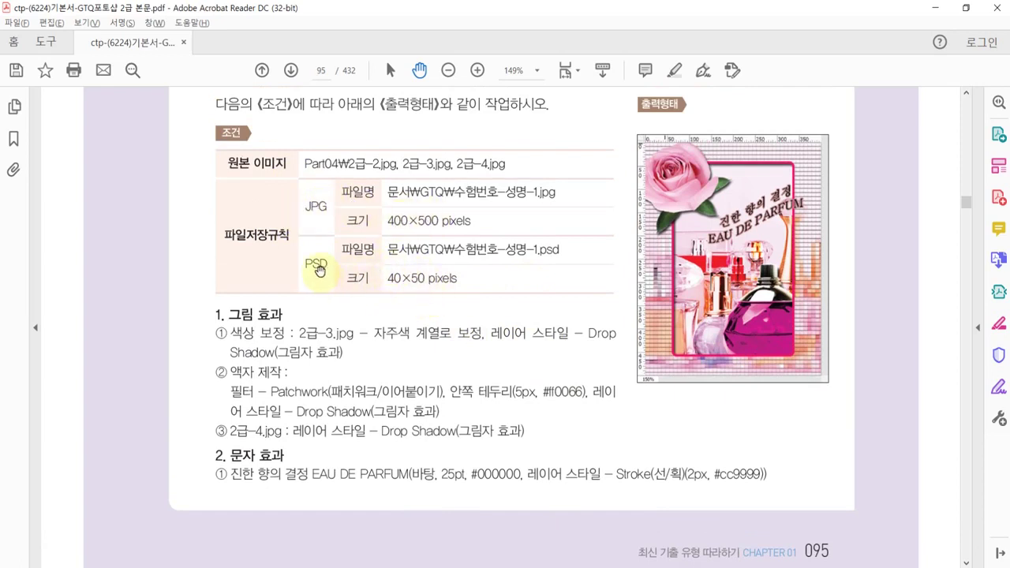
key(alt+Tab)
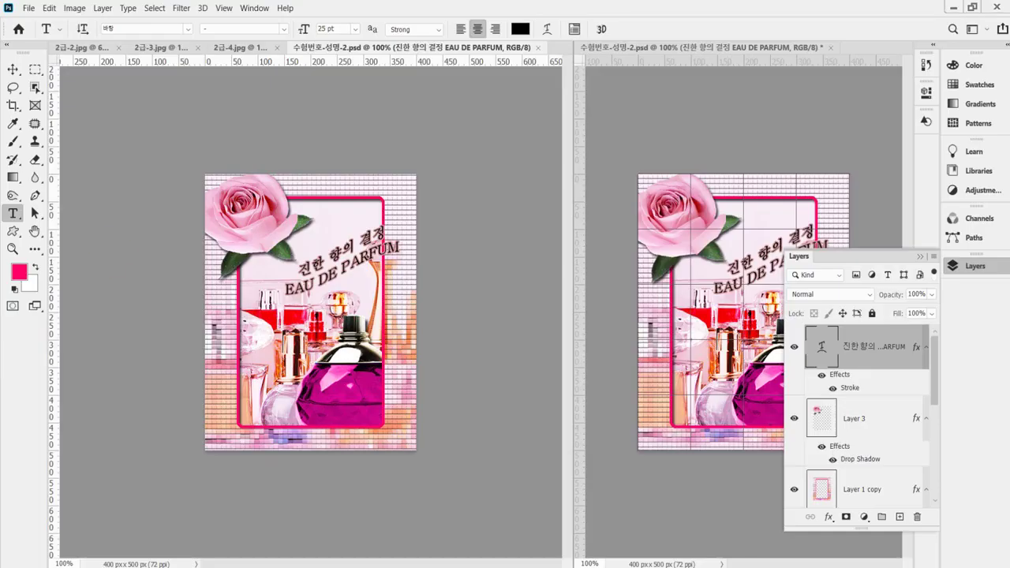
Leave the stray text entry by switching to the Move tool and save the poster document.
click(132, 161)
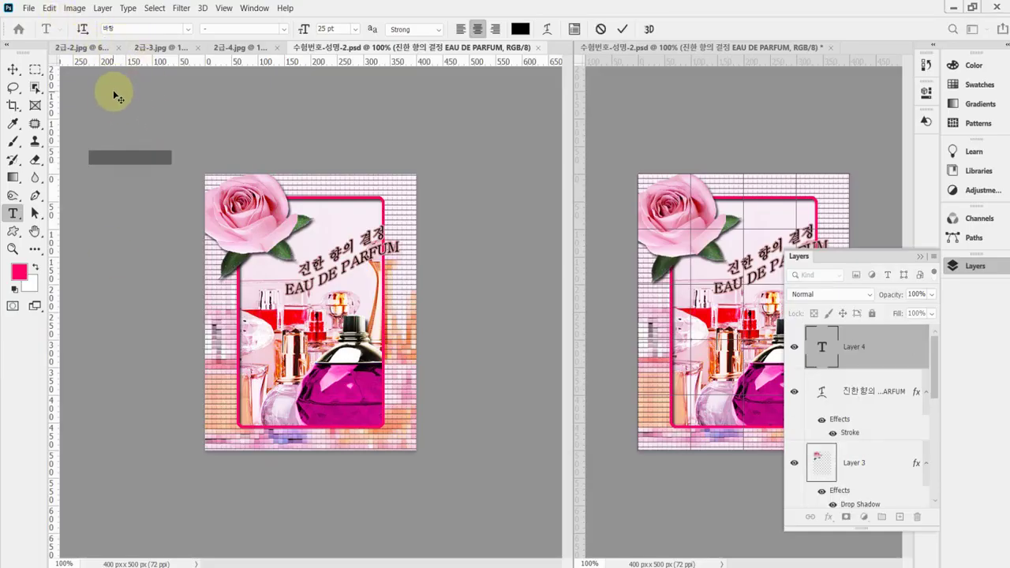
key(BackSpace)
click(13, 69)
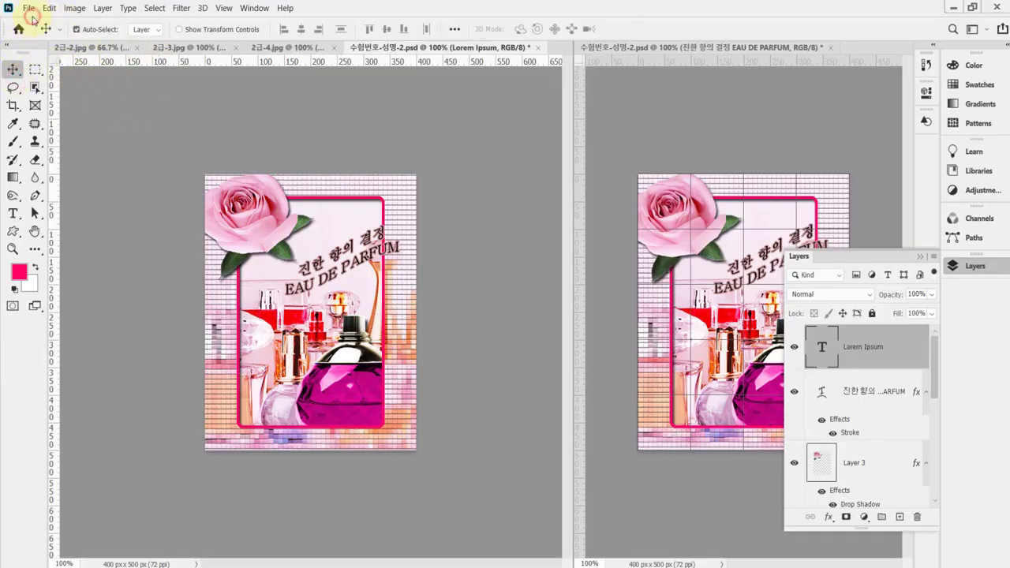
click(31, 14)
click(63, 156)
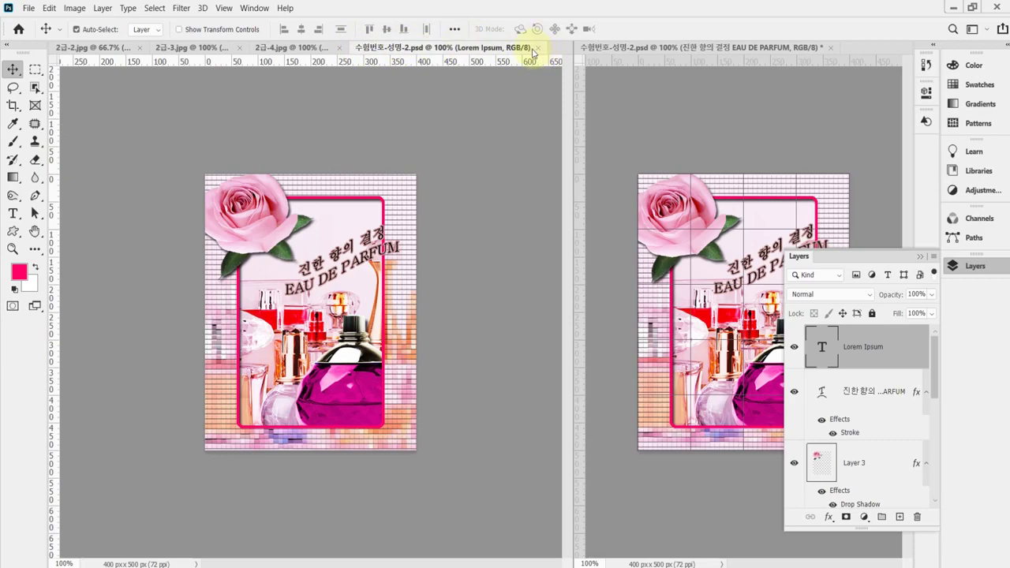
Start Save As for the poster and choose the GTQ folder in 문서 as the destination.
click(30, 8)
click(79, 165)
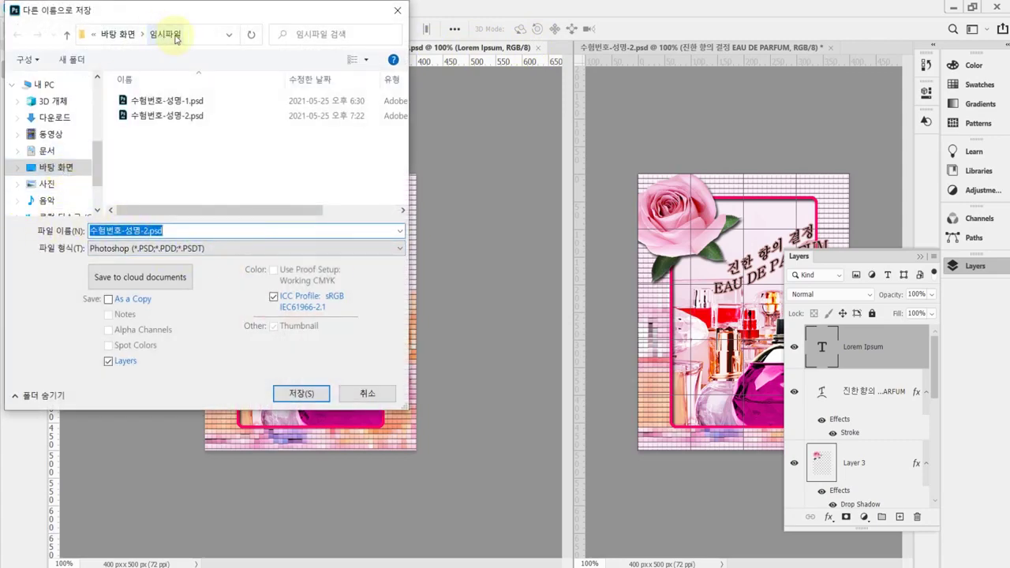
click(42, 84)
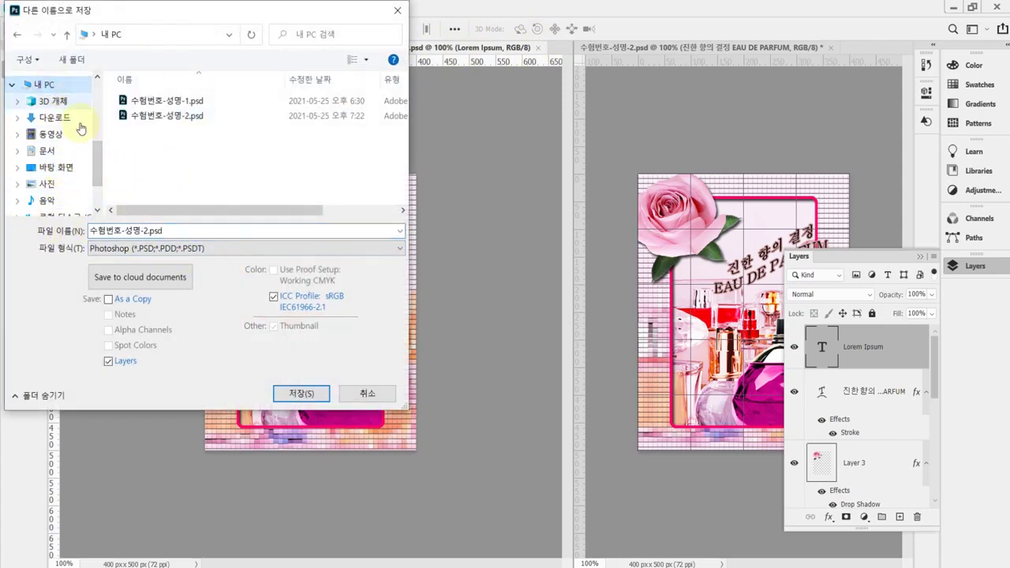
click(49, 151)
scroll(203, 153, down, 1)
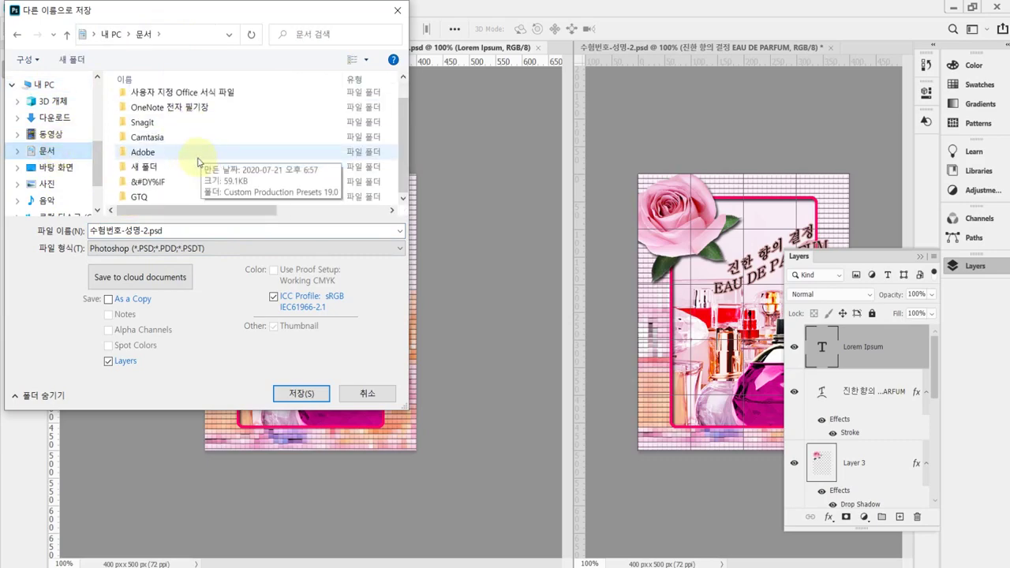
click(164, 203)
double_click(164, 203)
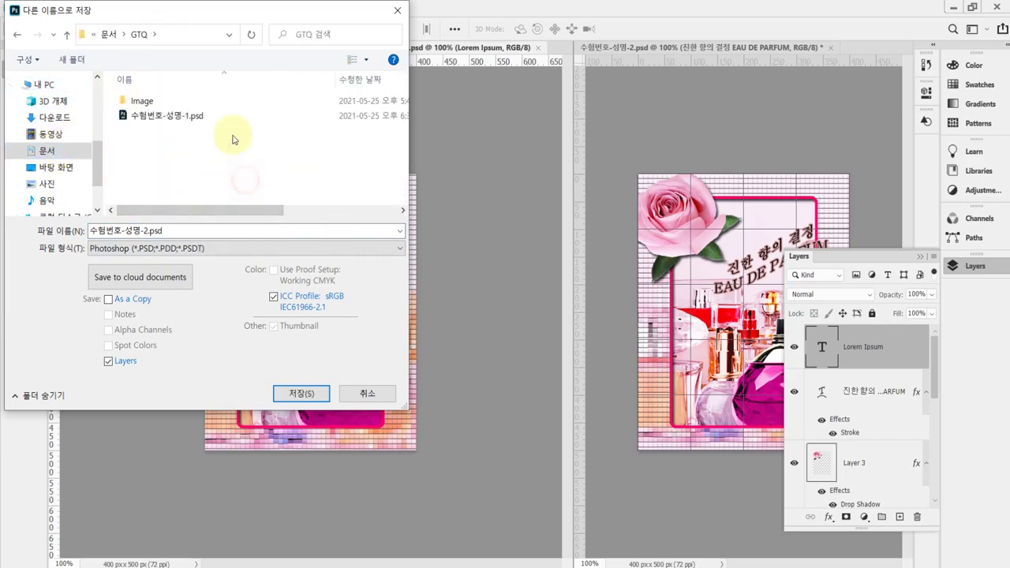
Save the poster as the JPEG file 수험번호-성명-2.jpg with quality 8.
click(183, 249)
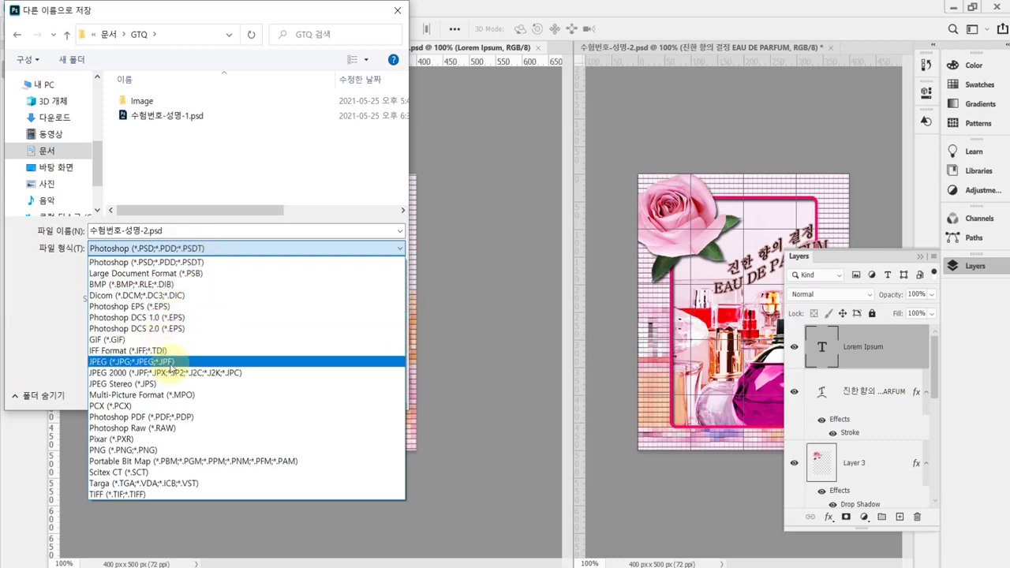
click(170, 365)
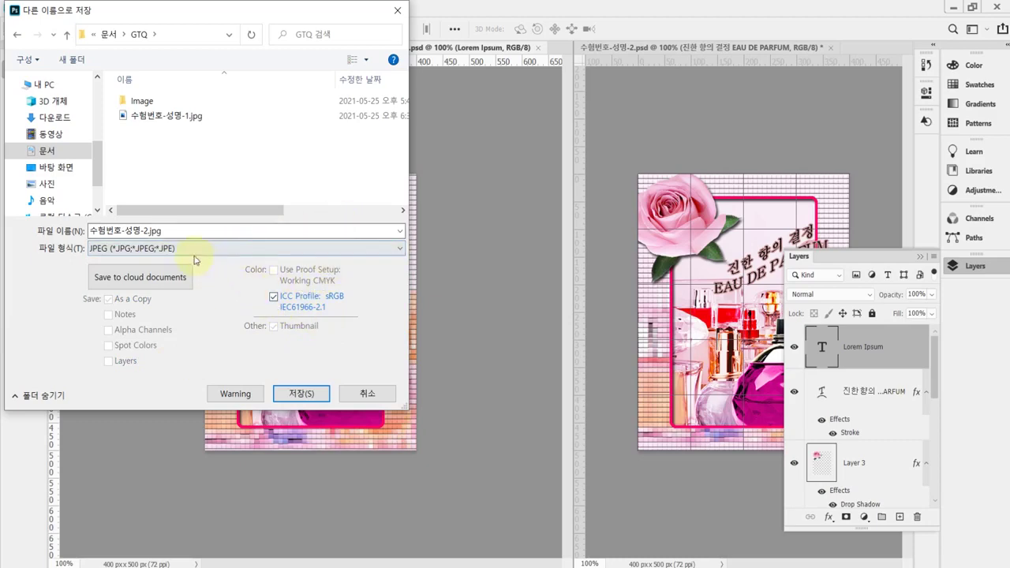
click(152, 232)
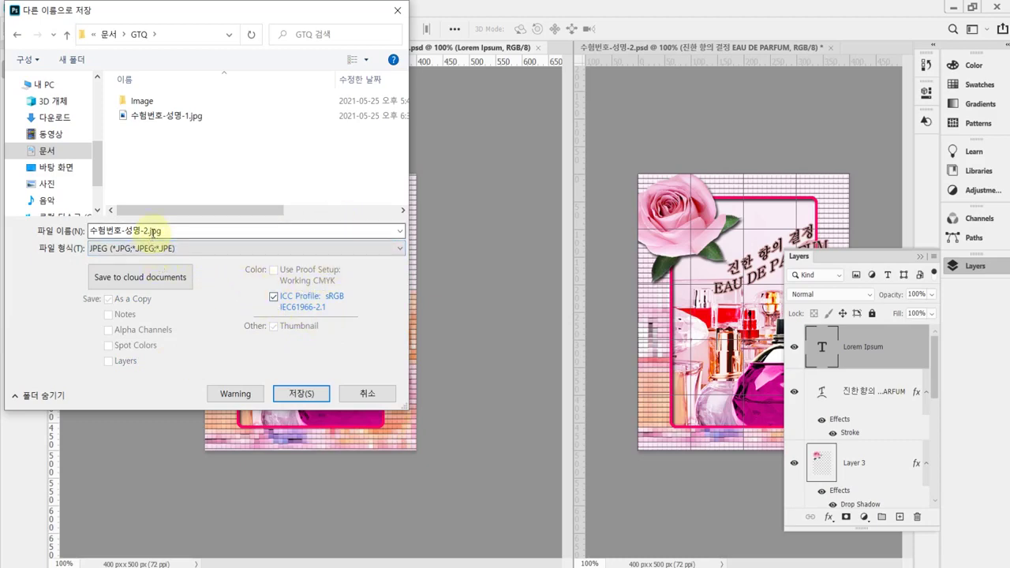
click(316, 392)
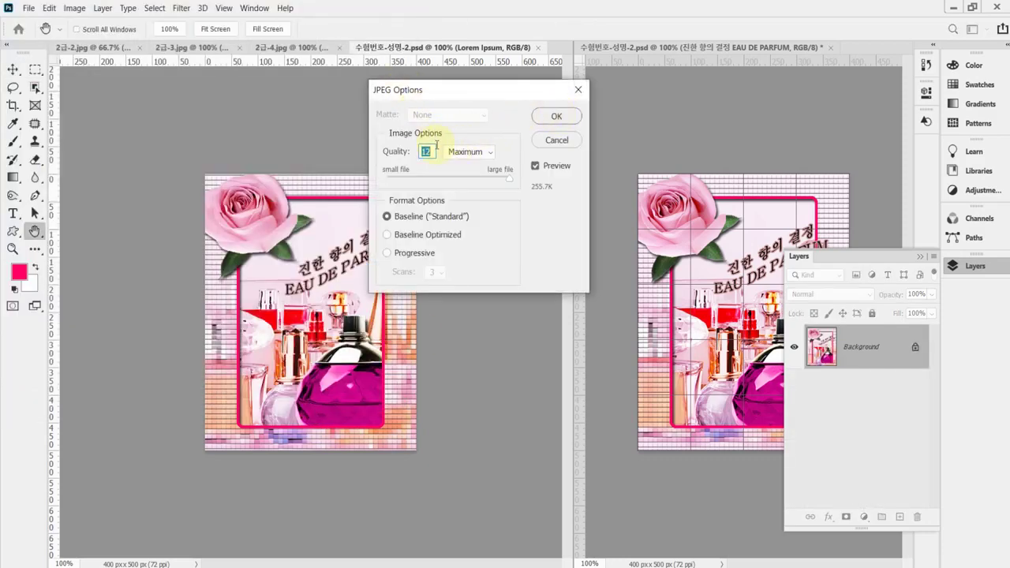
text(8)
click(557, 118)
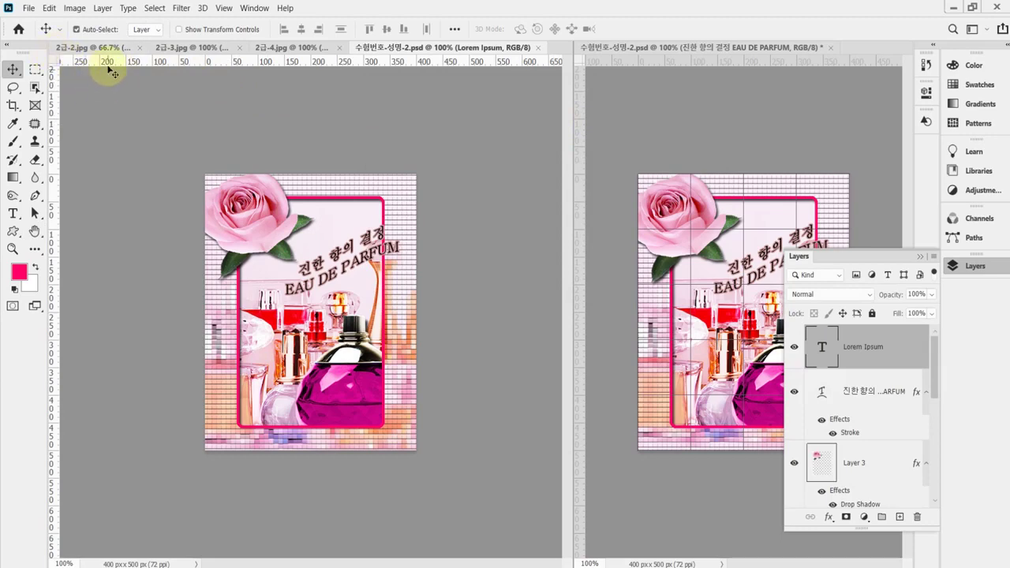
Resize the poster image to 40 × 50 pixels with the proportions linked.
click(75, 8)
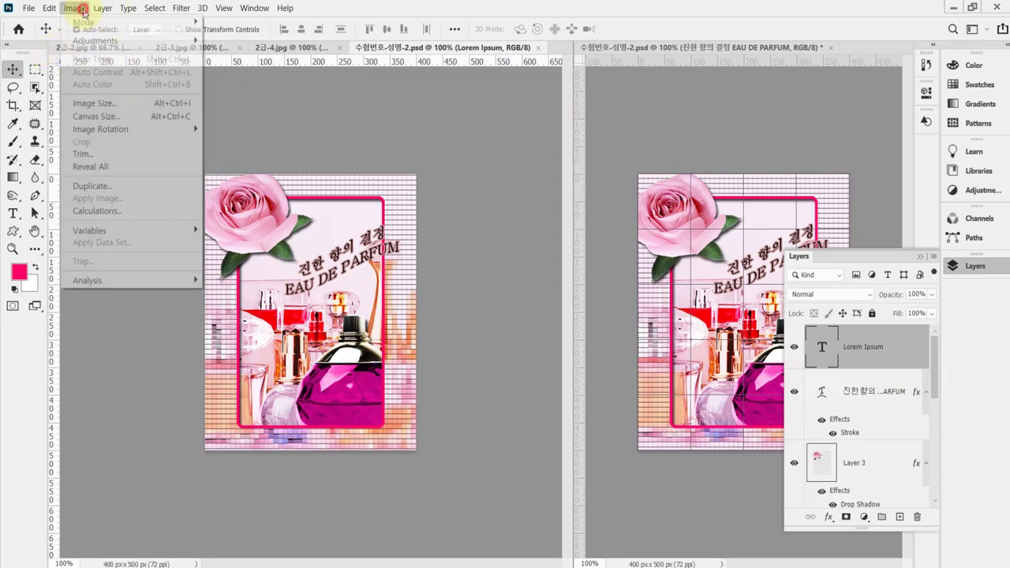
click(89, 104)
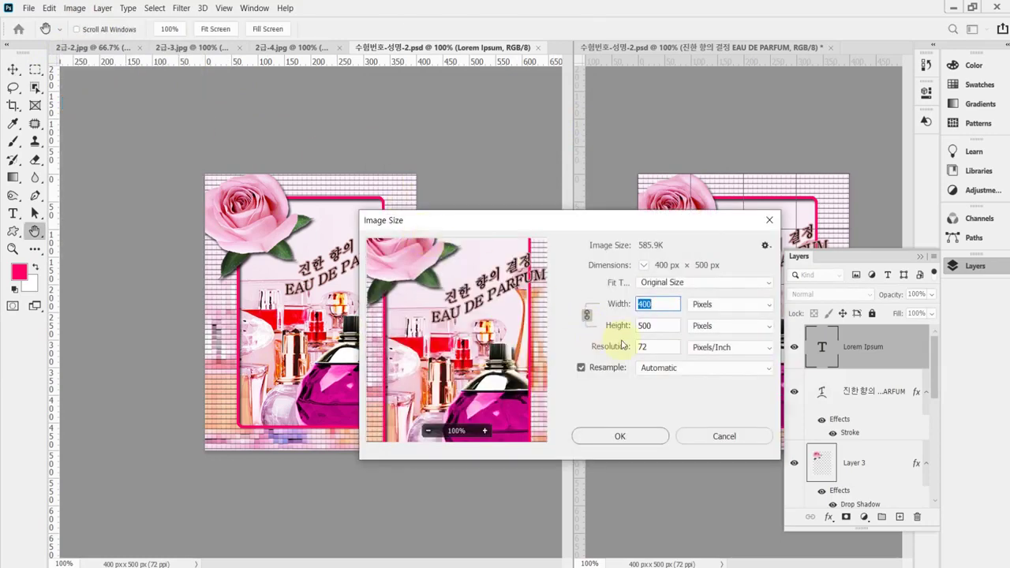
click(587, 316)
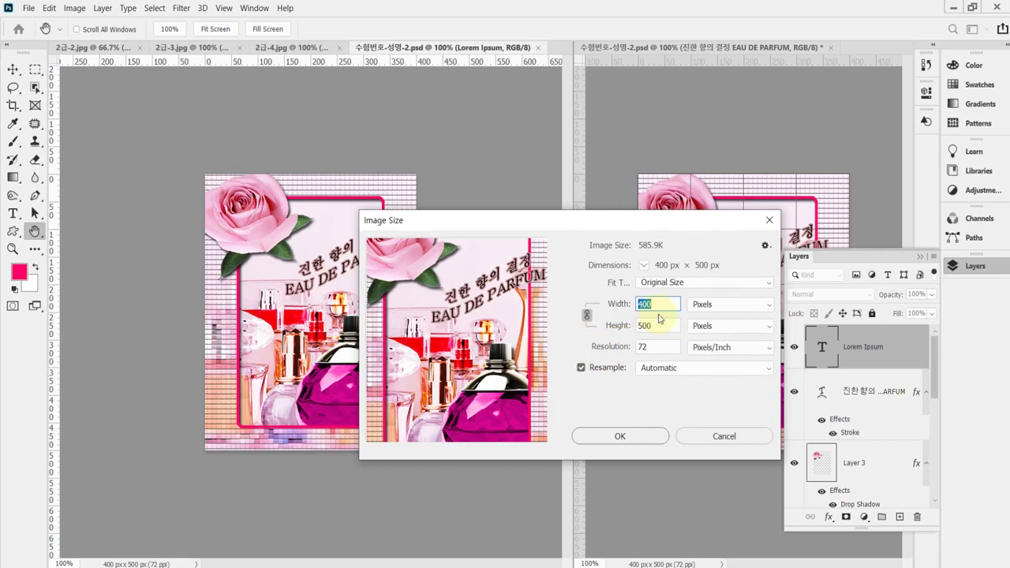
text(40)
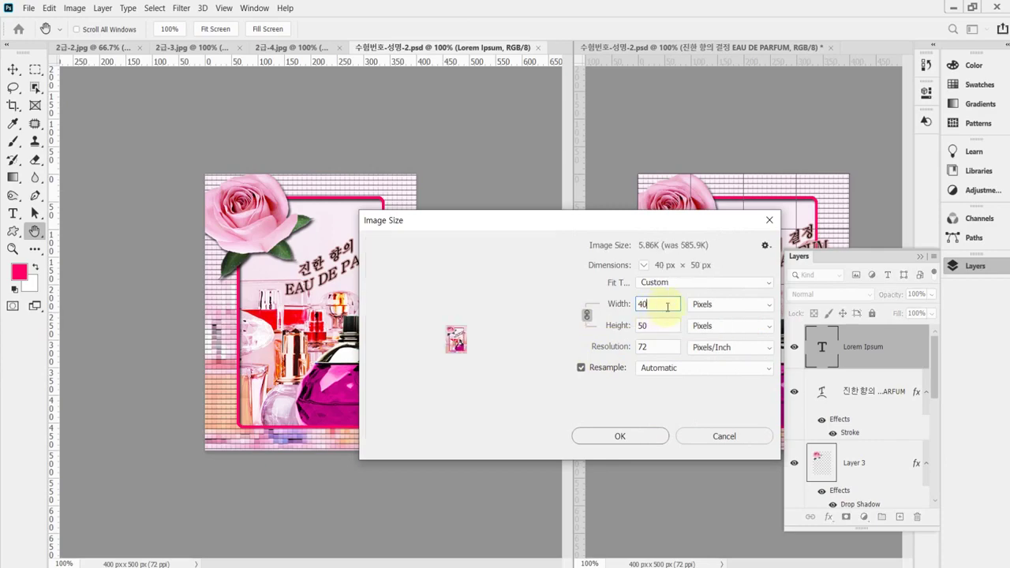
click(630, 437)
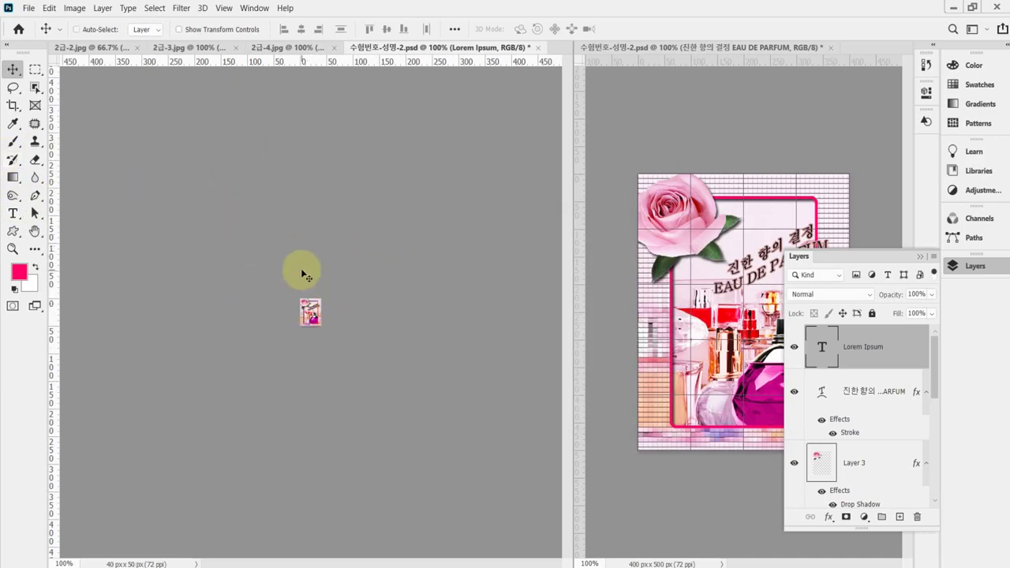
Save the 40 × 50 pixel poster as the Photoshop file 수험번호-성명-2.psd in the GTQ folder of 문서.
key(ctrl+shift+s)
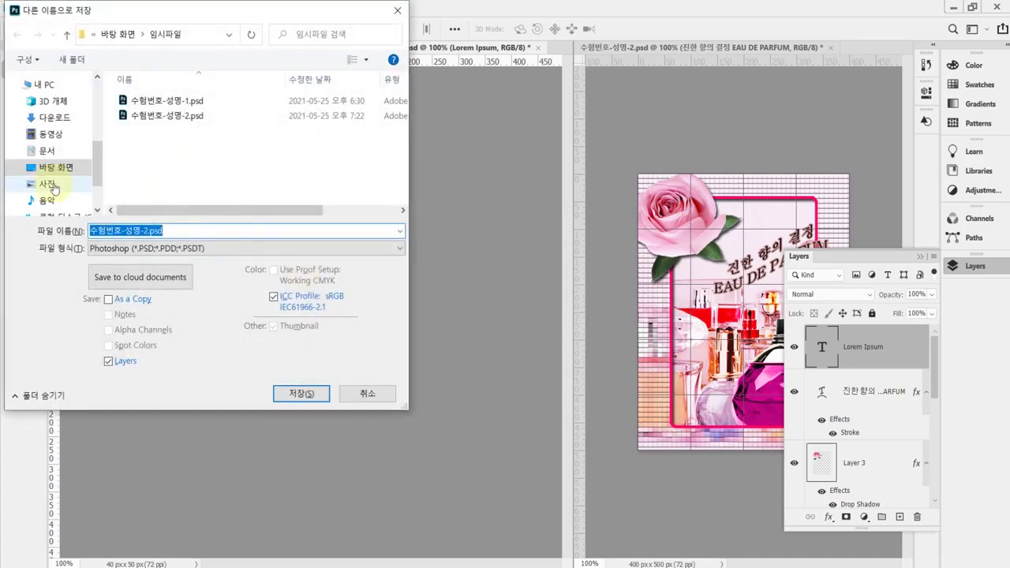
click(51, 154)
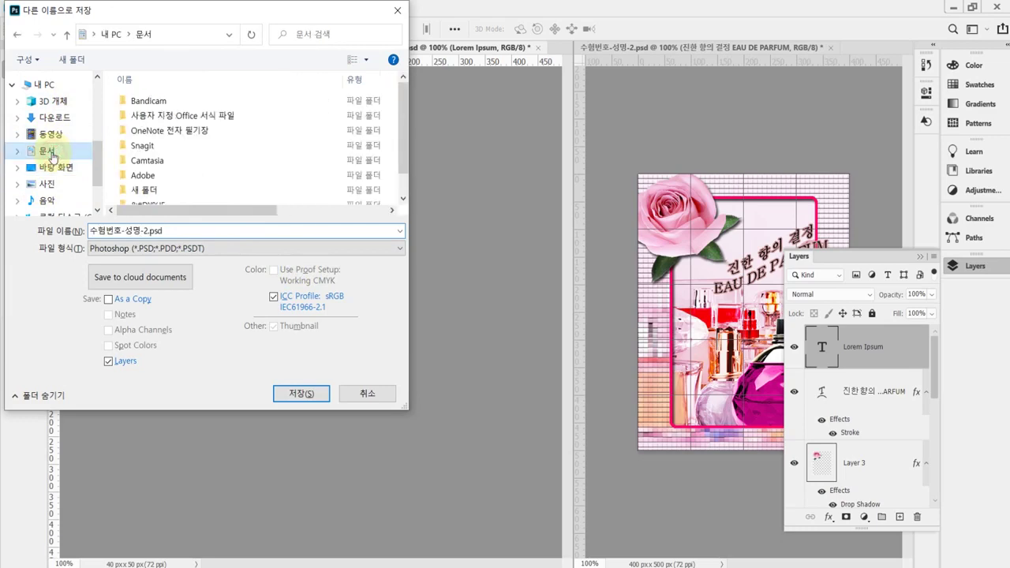
scroll(169, 196, down, 1)
double_click(168, 199)
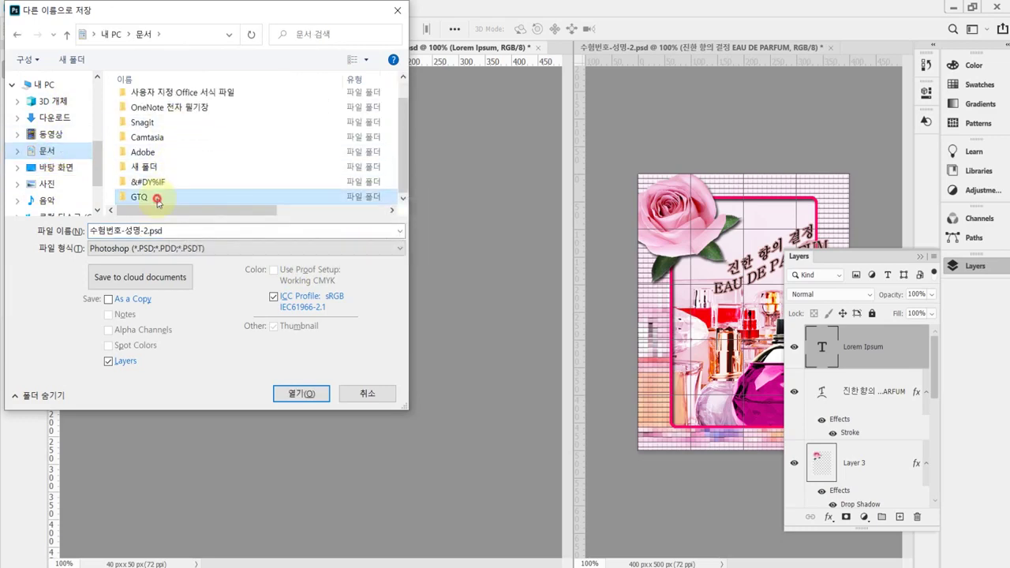
click(175, 235)
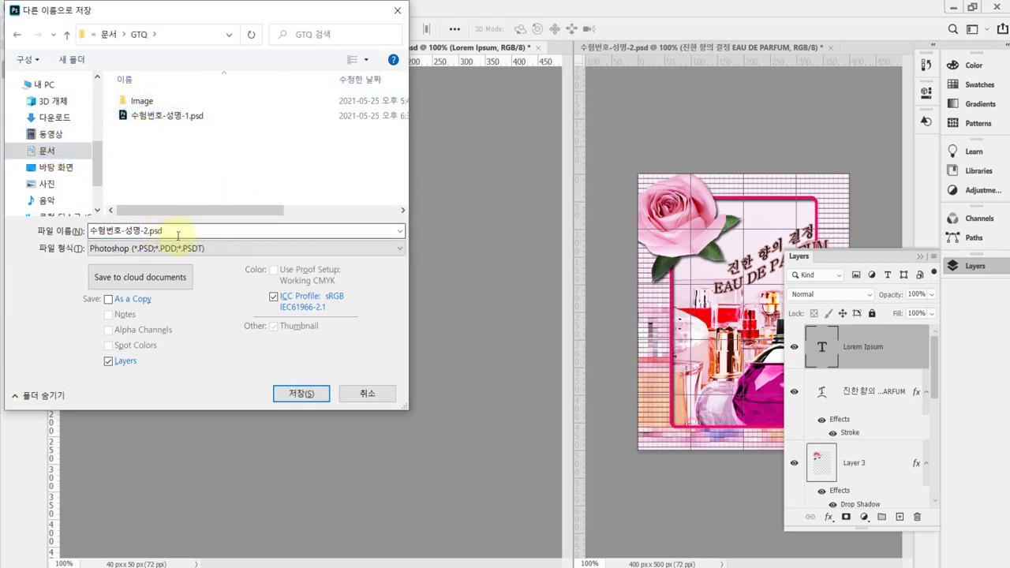
key(Tab)
click(301, 394)
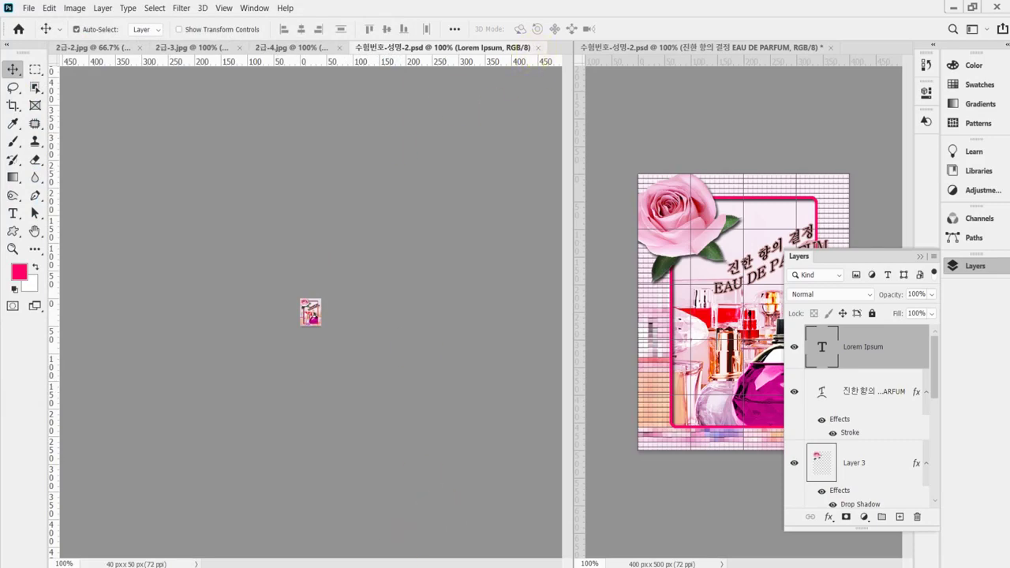
Switch to File Explorer and open the GTQ folder in 문서.
click(372, 548)
click(636, 402)
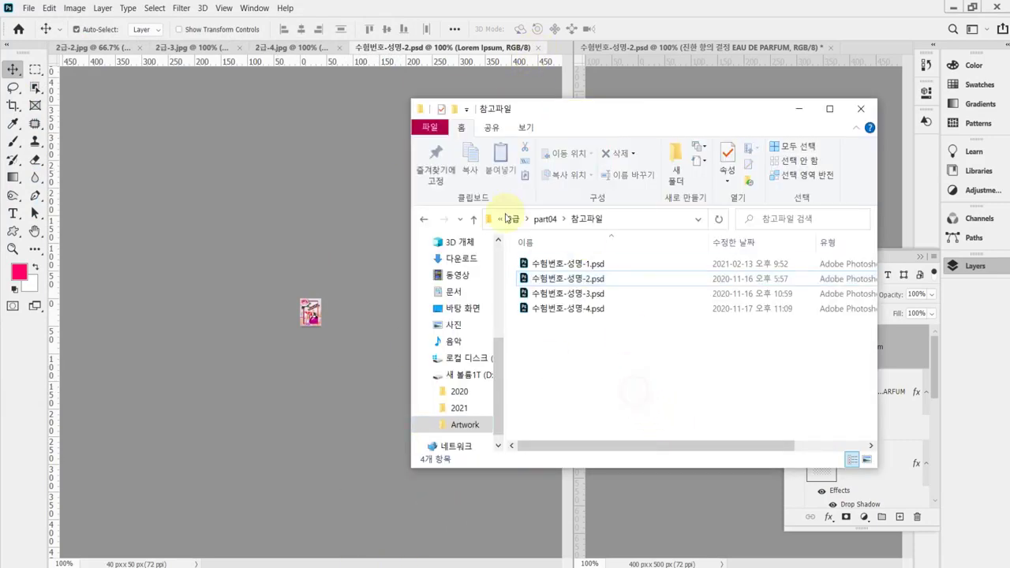
click(473, 218)
click(474, 219)
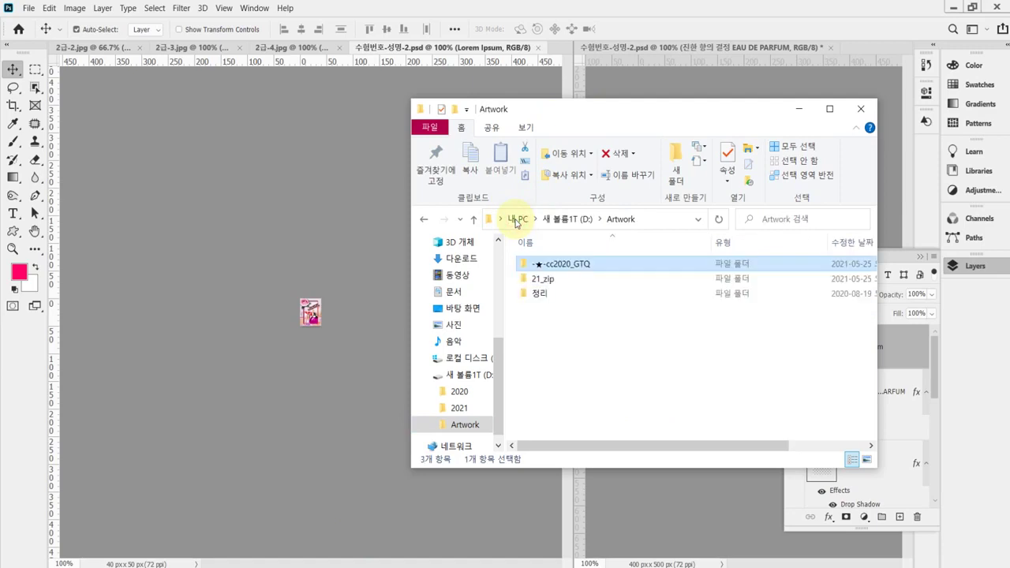
click(452, 291)
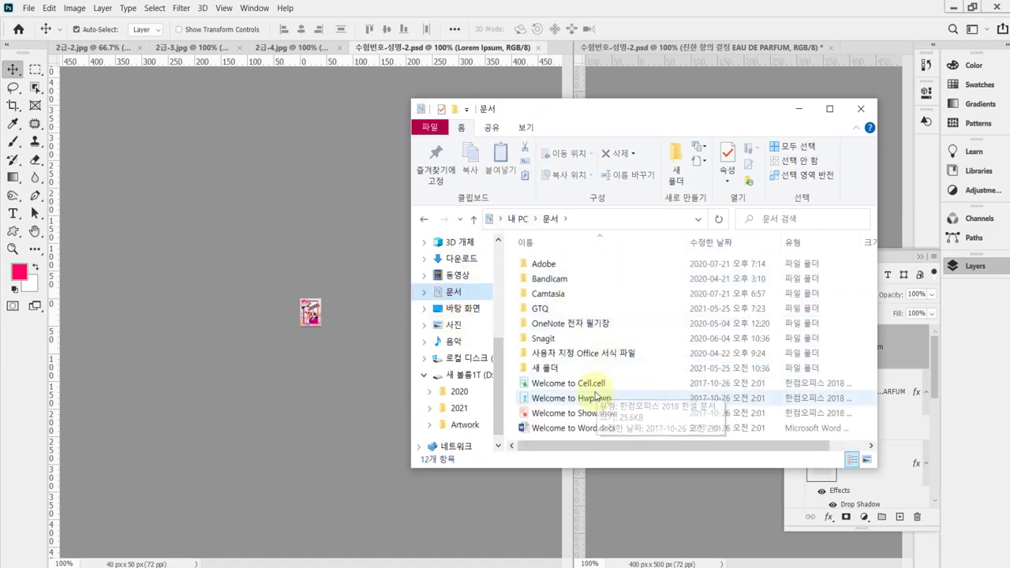
click(528, 446)
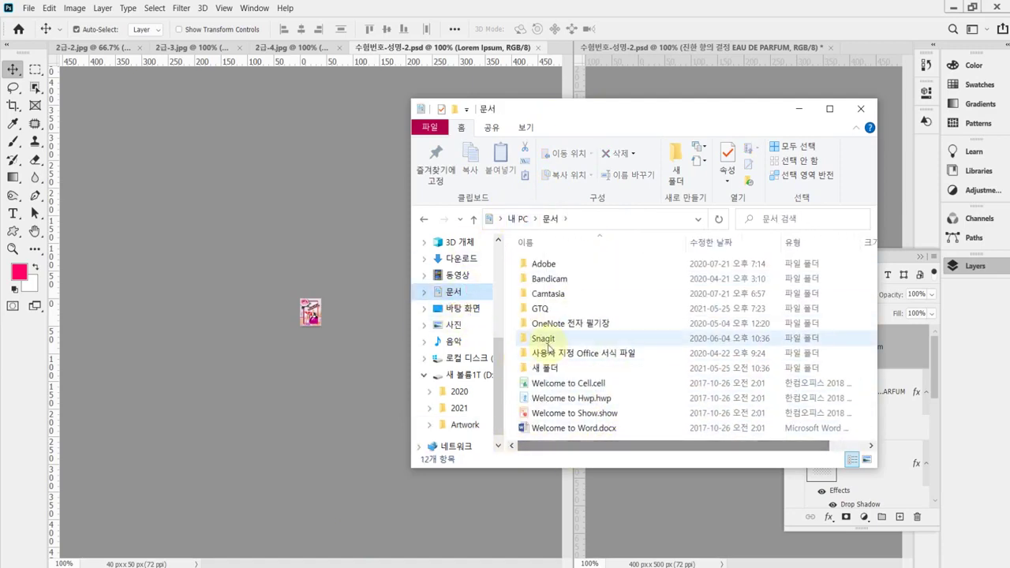
click(543, 309)
double_click(543, 308)
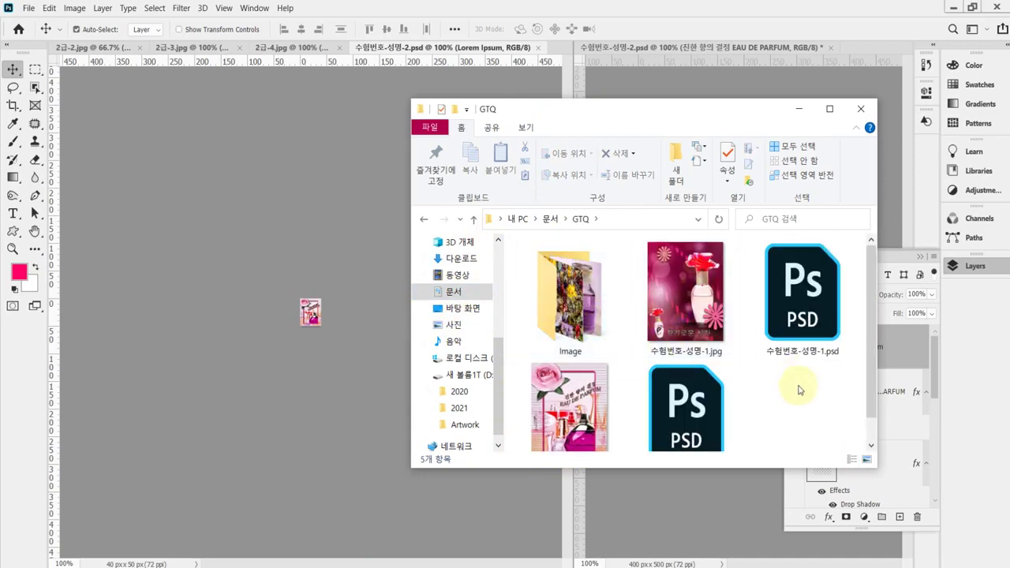
Check the saved files 수험번호-성명-2.jpg and 수험번호-성명-2.psd in the GTQ folder.
scroll(795, 407, down, 1)
click(570, 386)
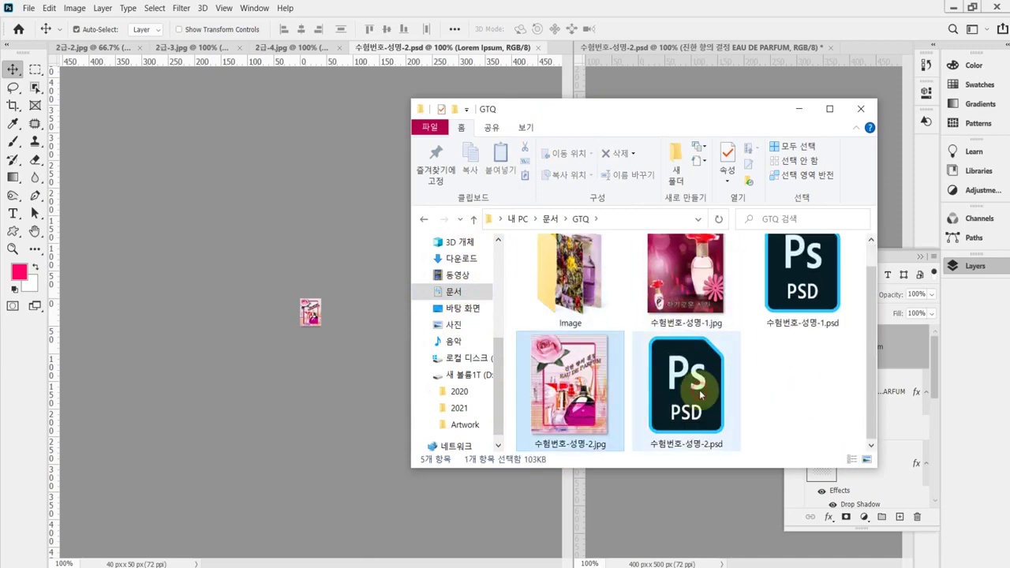
click(699, 390)
click(614, 386)
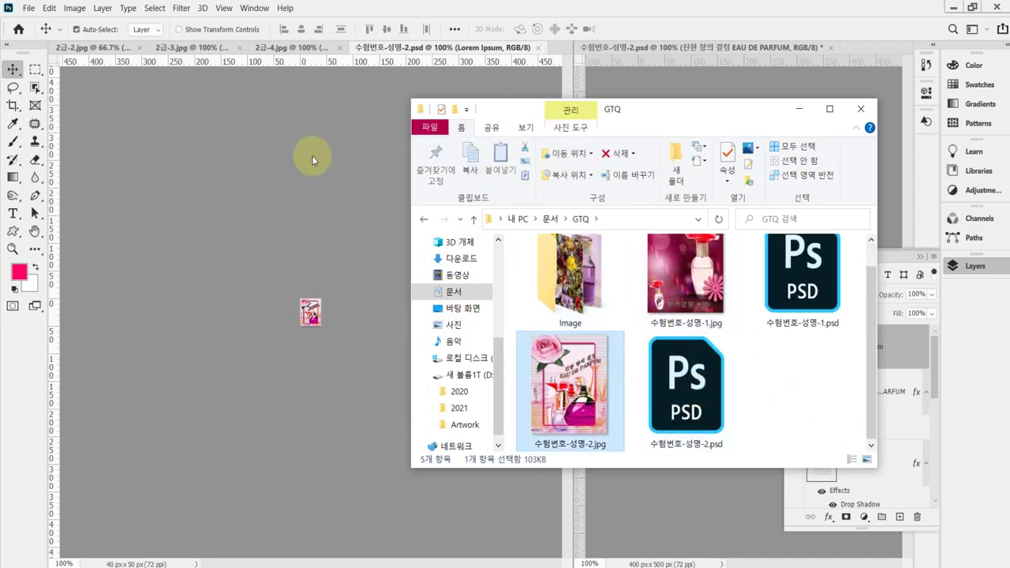
Return to Photoshop and close all open documents without saving their changes.
click(517, 49)
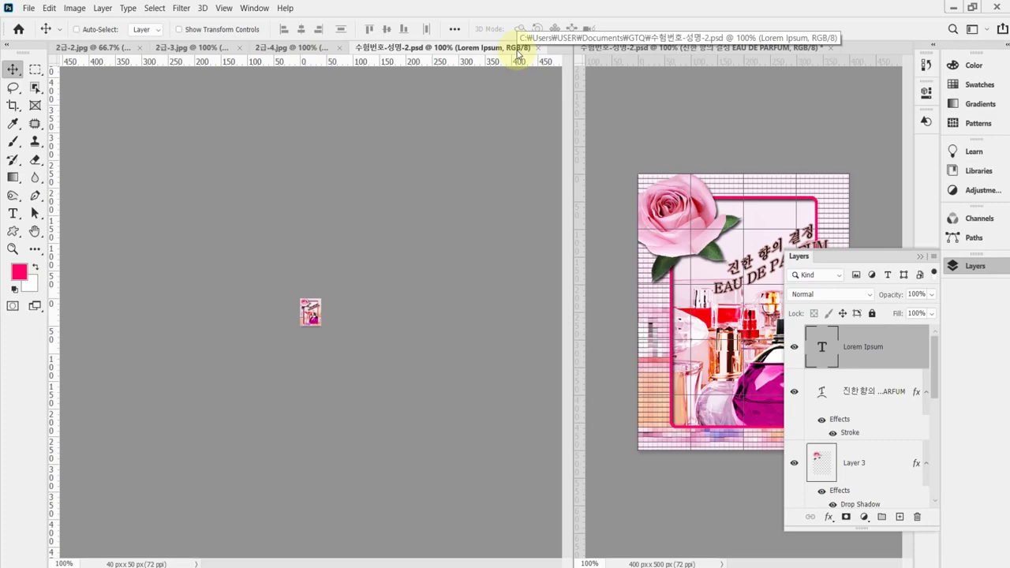
key(ctrl+alt+w)
click(521, 217)
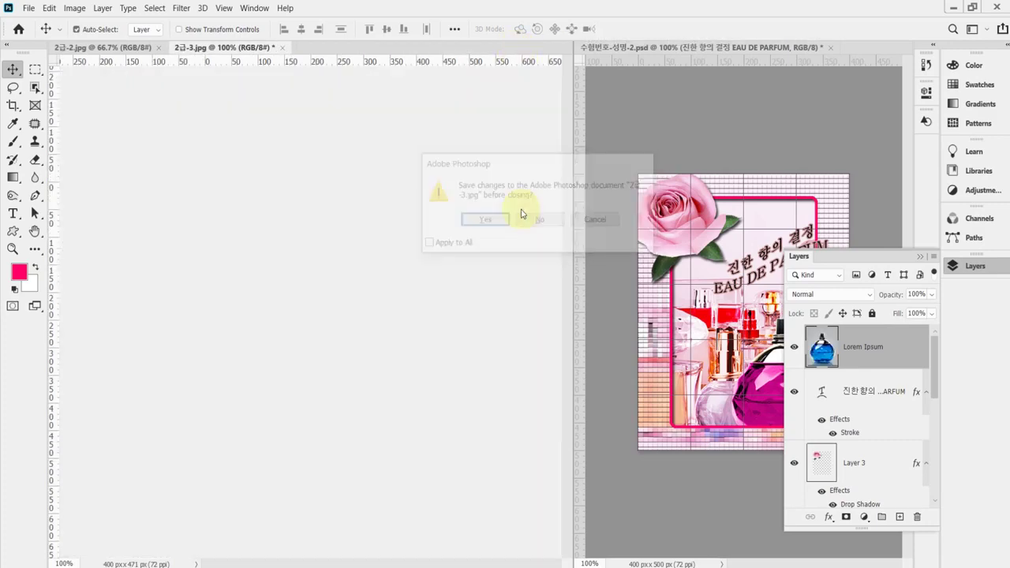
click(523, 218)
click(538, 220)
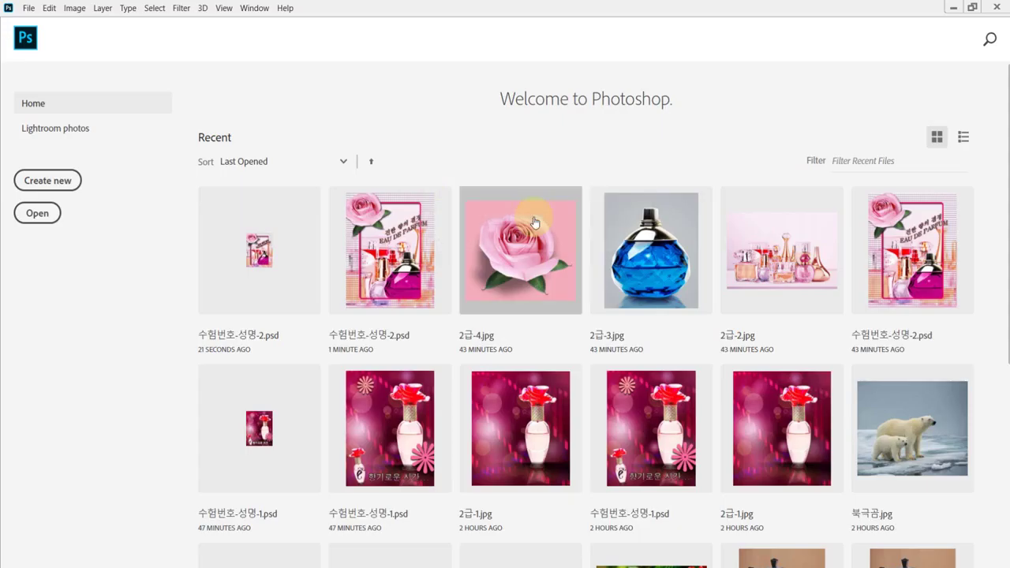